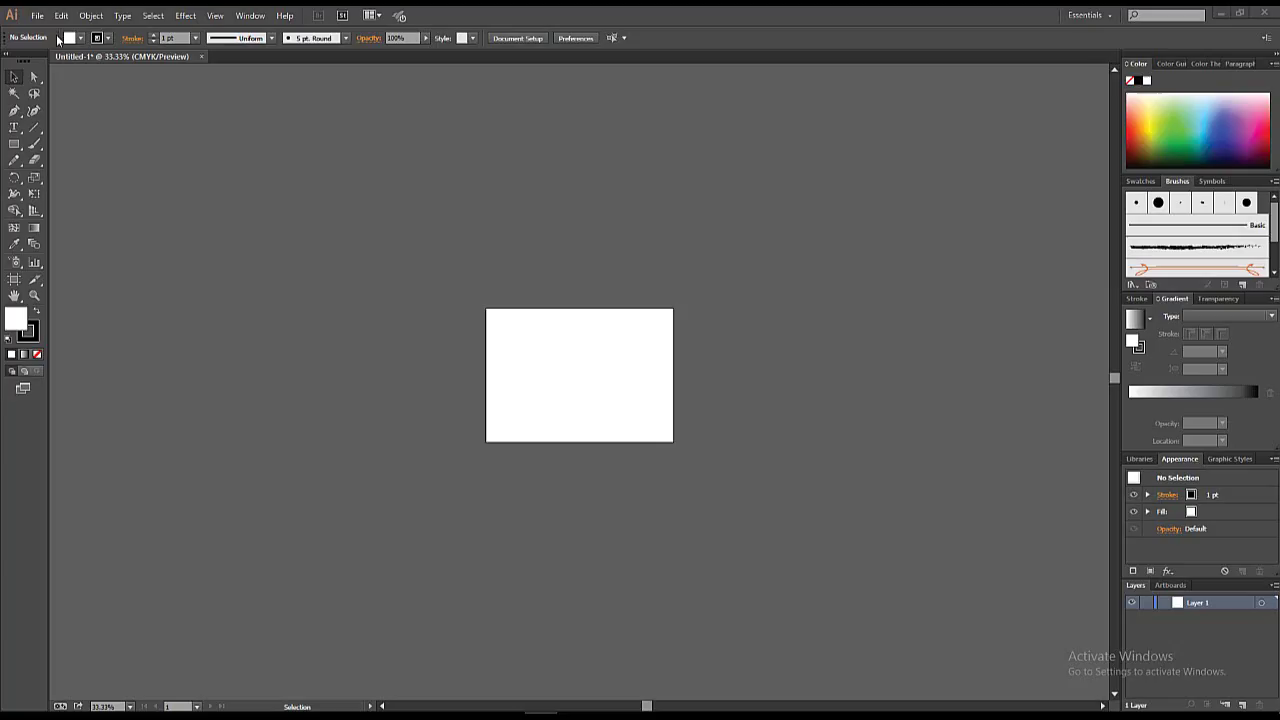
- Open the File menu over the blank new document
left_click(37, 16)
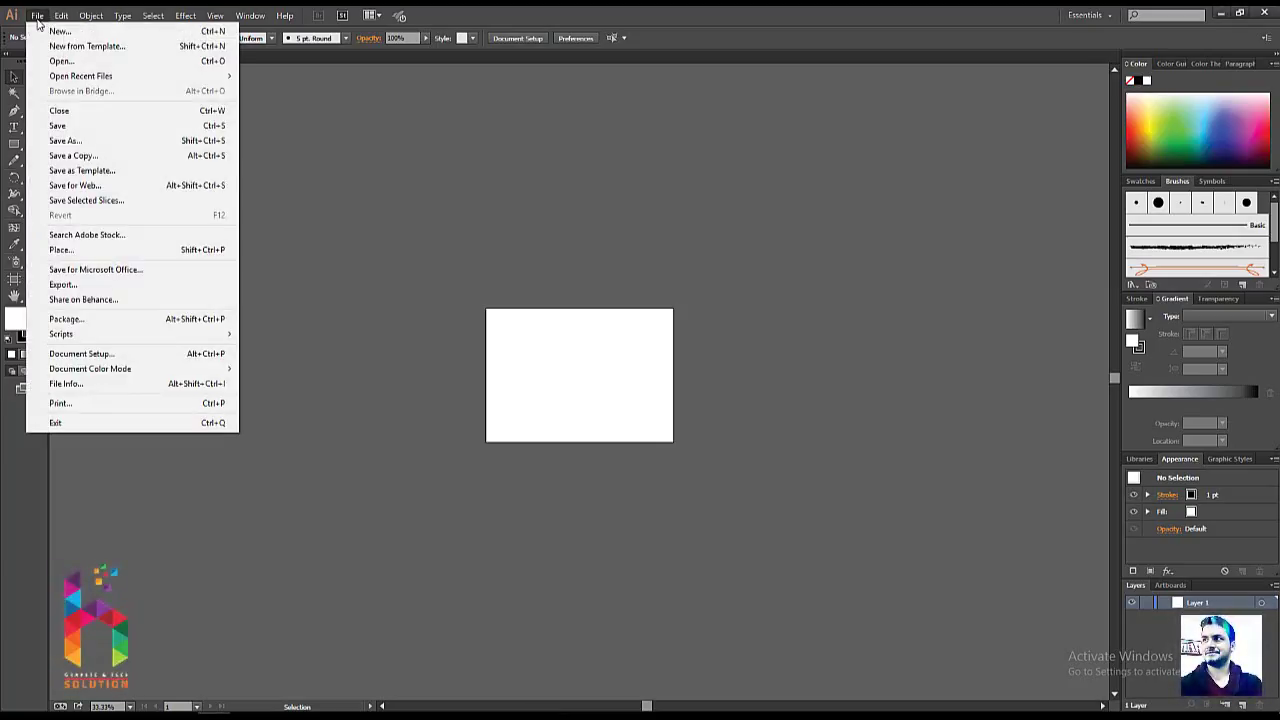
- Place the mallard duck picture into the document at a large size
left_click(58, 249)
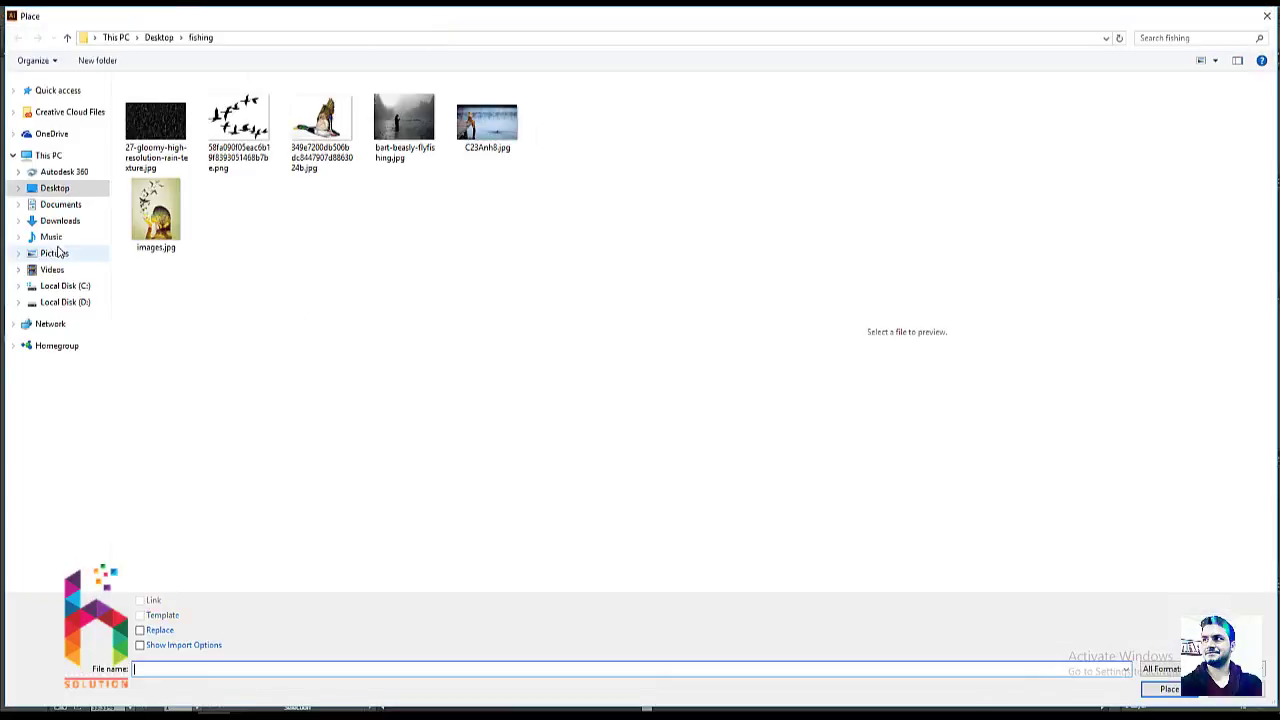
double_click(307, 148)
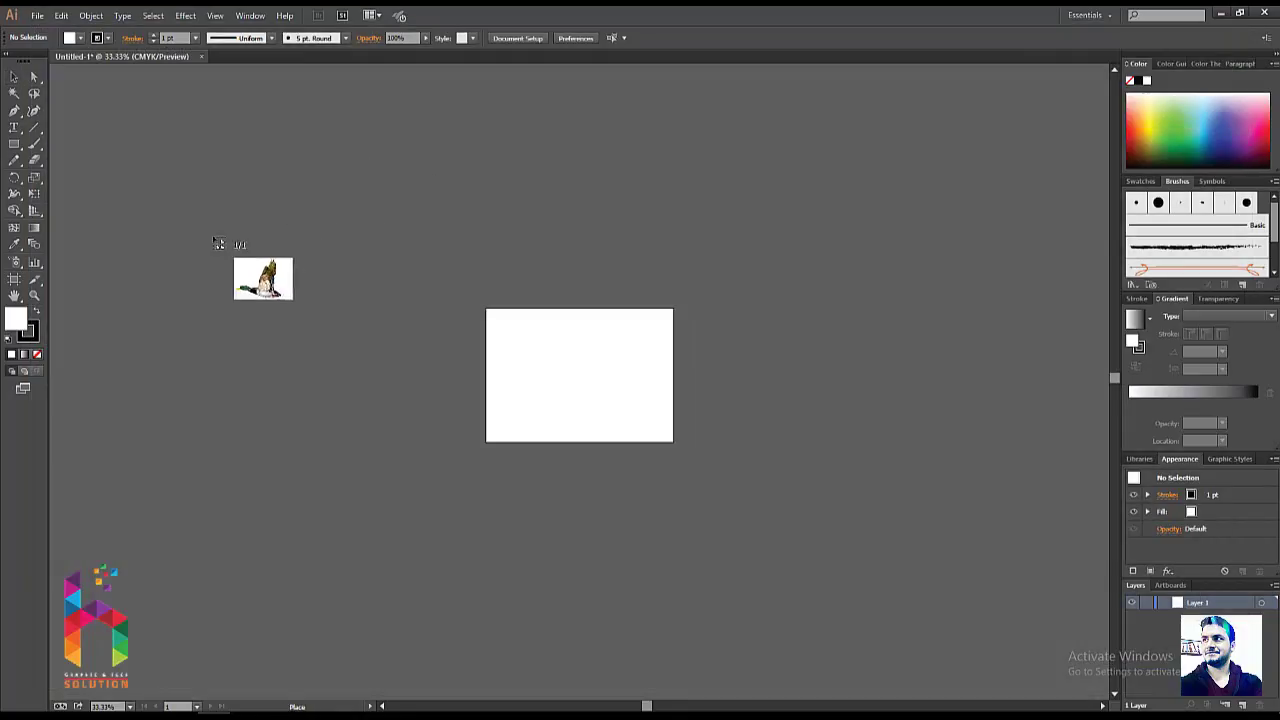
left_click(150, 243)
left_click_drag(349, 334, 283, 224)
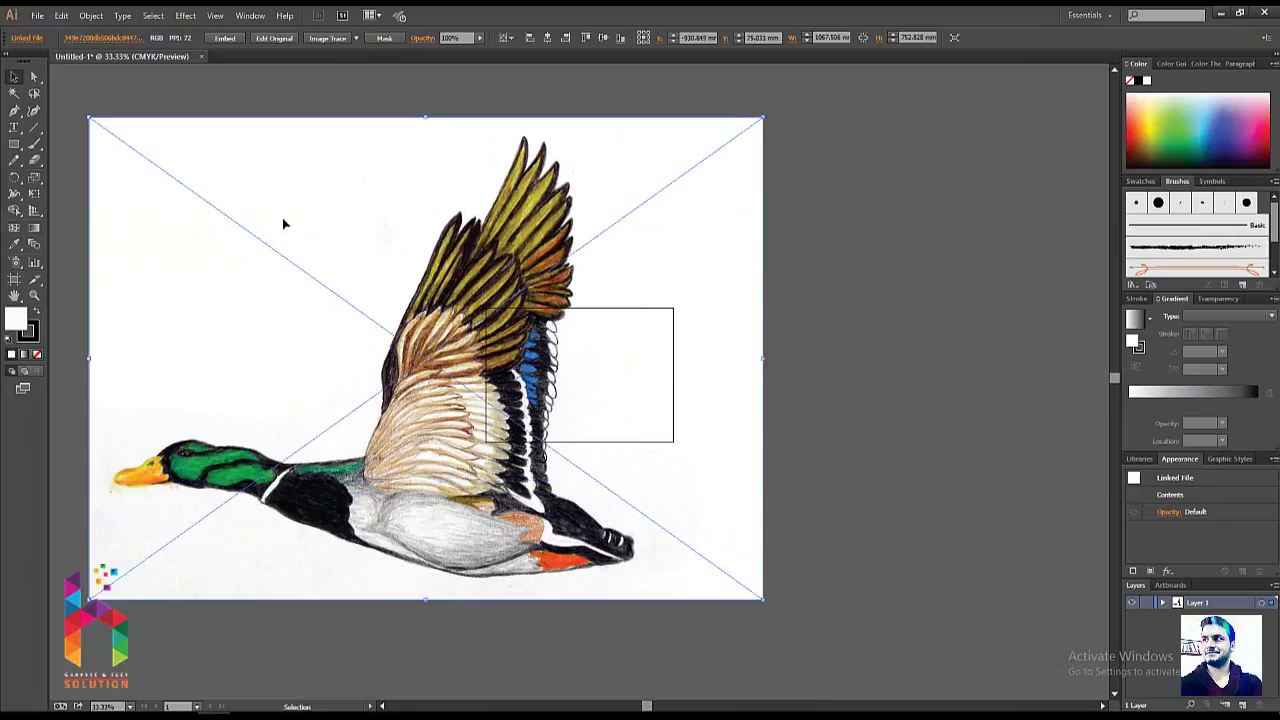
- Fit a new artboard to the duck picture and shift the picture left
key("shift+o")
left_click(306, 179)
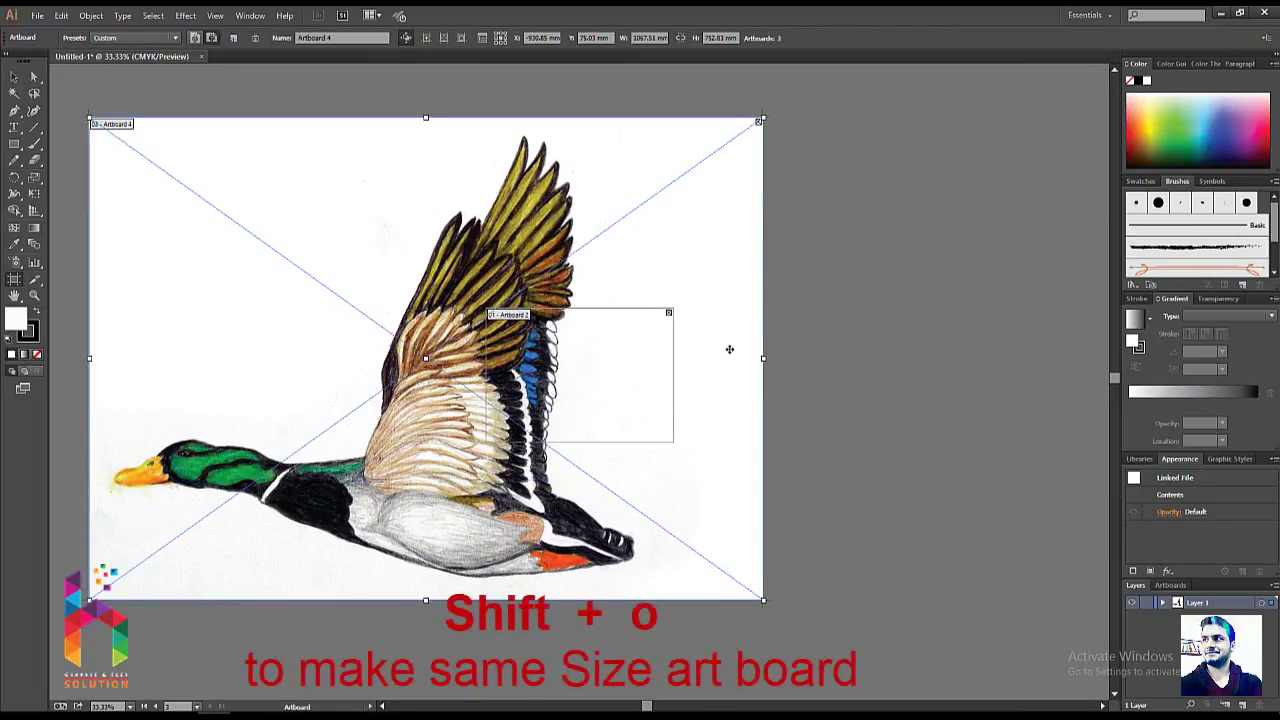
key("Escape")
mouse_move(737, 347)
left_mouse_down()
mouse_move(453, 346)
mouse_move(405, 358)
left_mouse_up()
key("shift+o")
left_click(590, 340)
key("Escape")
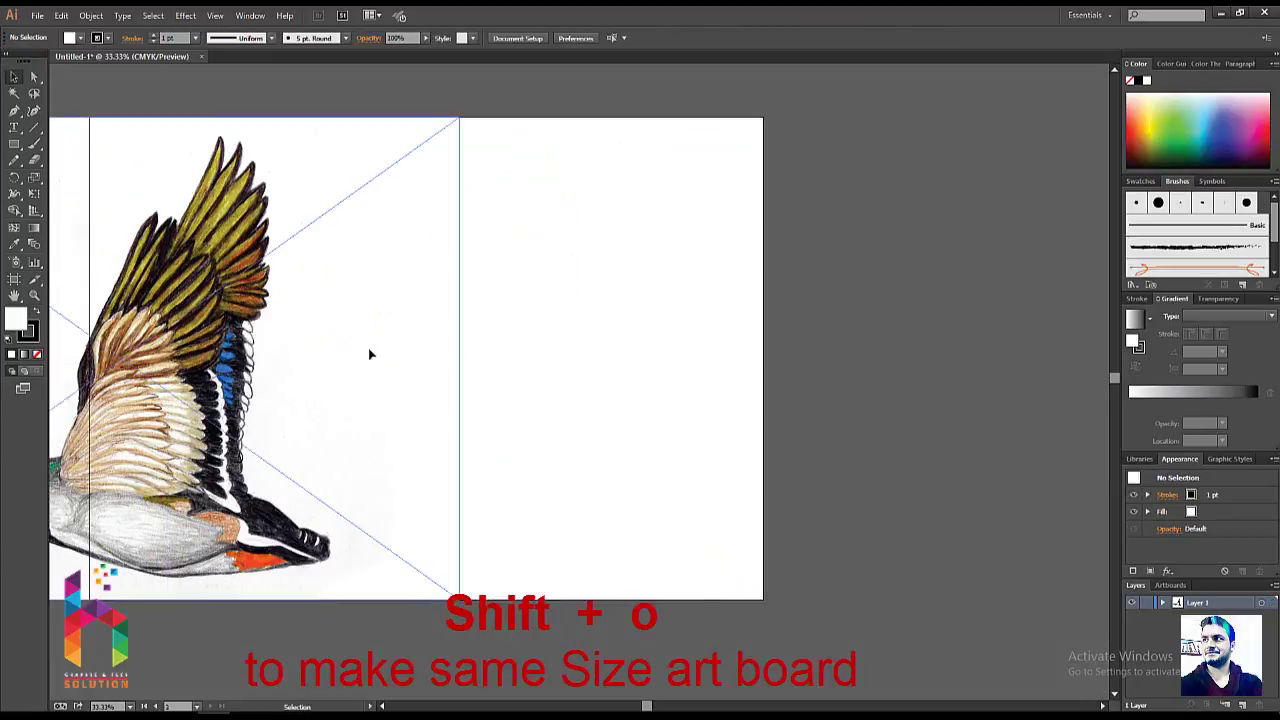
- Lock the duck picture in place and zoom in on its head and neck
left_click(91, 15)
left_click(278, 97)
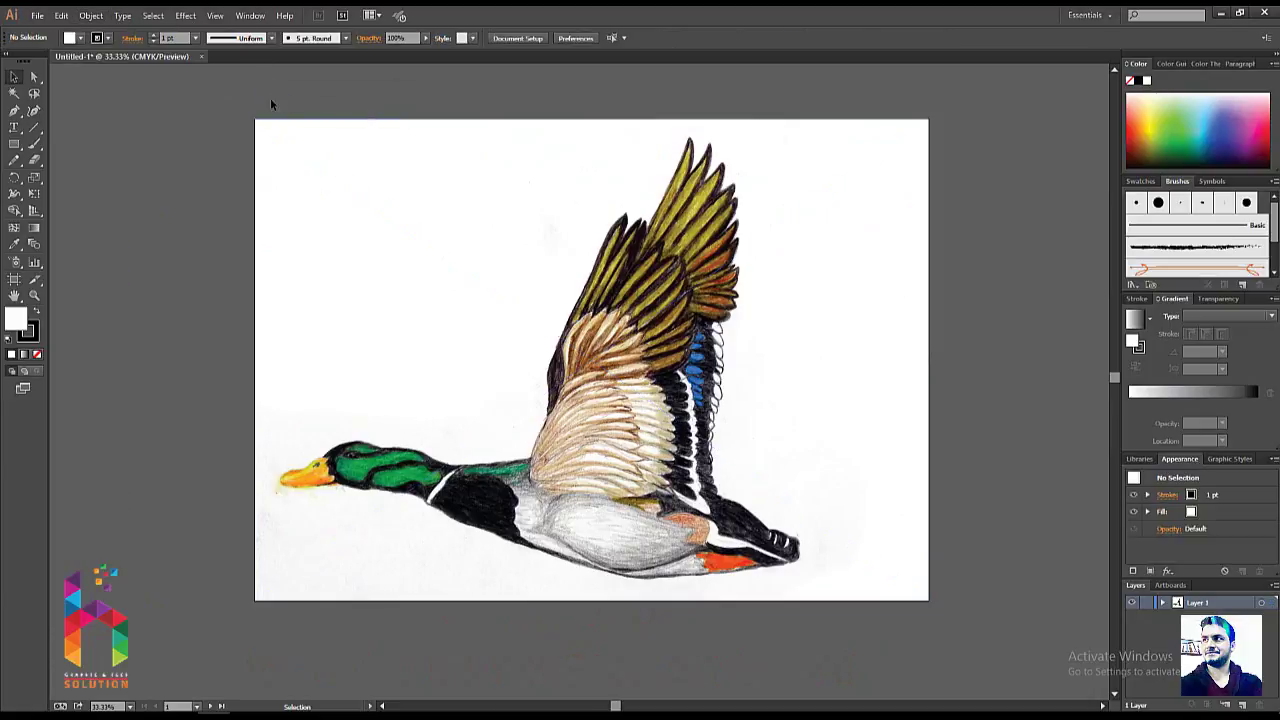
scroll(448, 263, "right", 1)
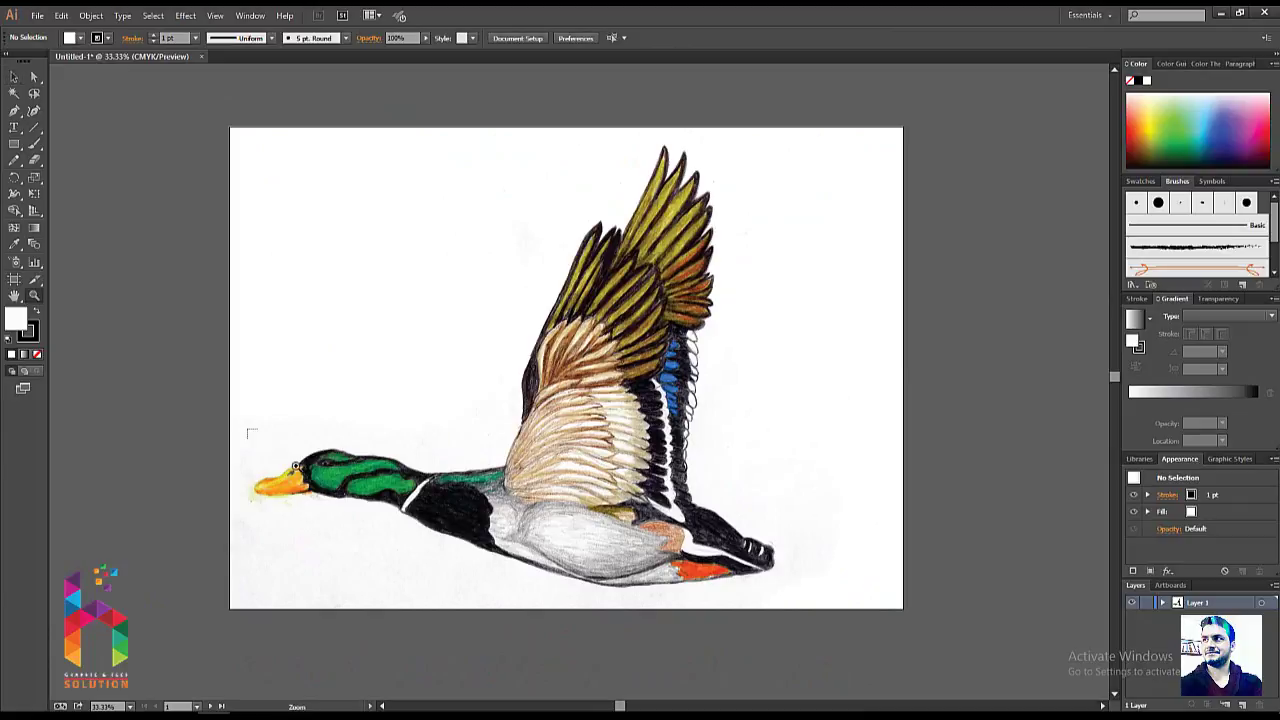
left_click_drag(250, 432, 590, 572)
left_click_drag(534, 515, 537, 561)
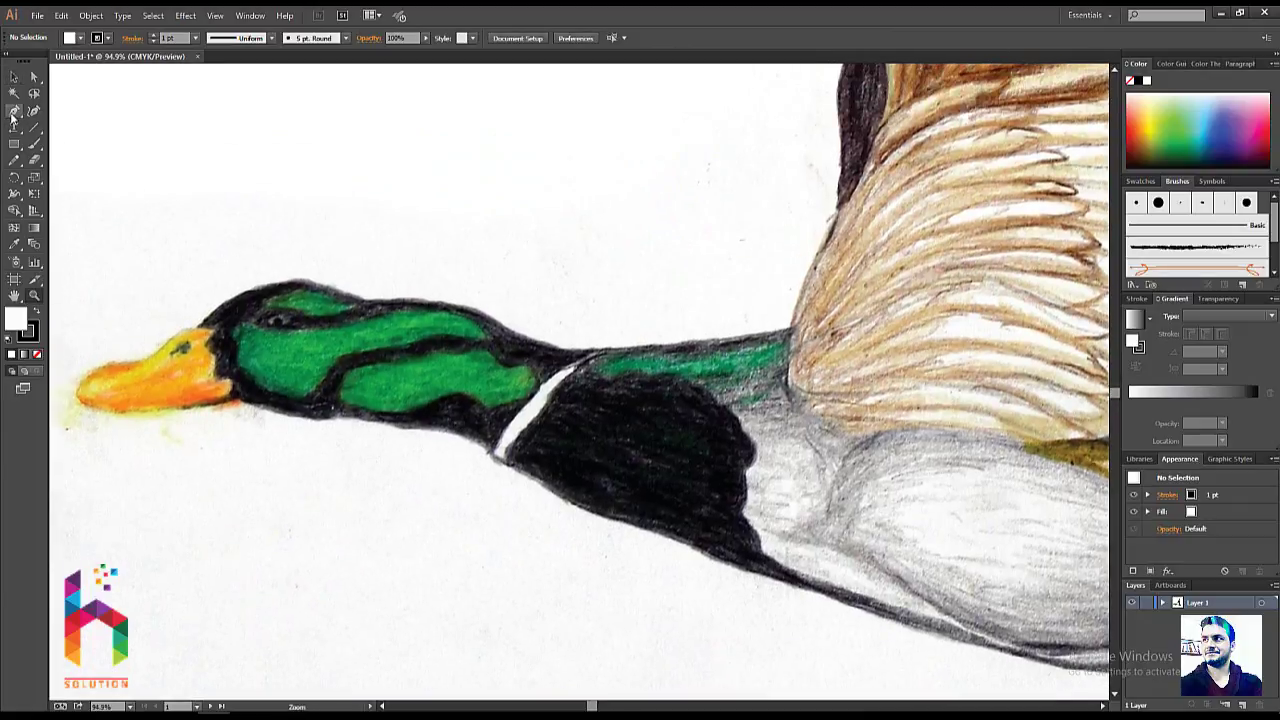
- Choose the Pen tool with no fill and a 1 pt stroke
left_click(14, 111)
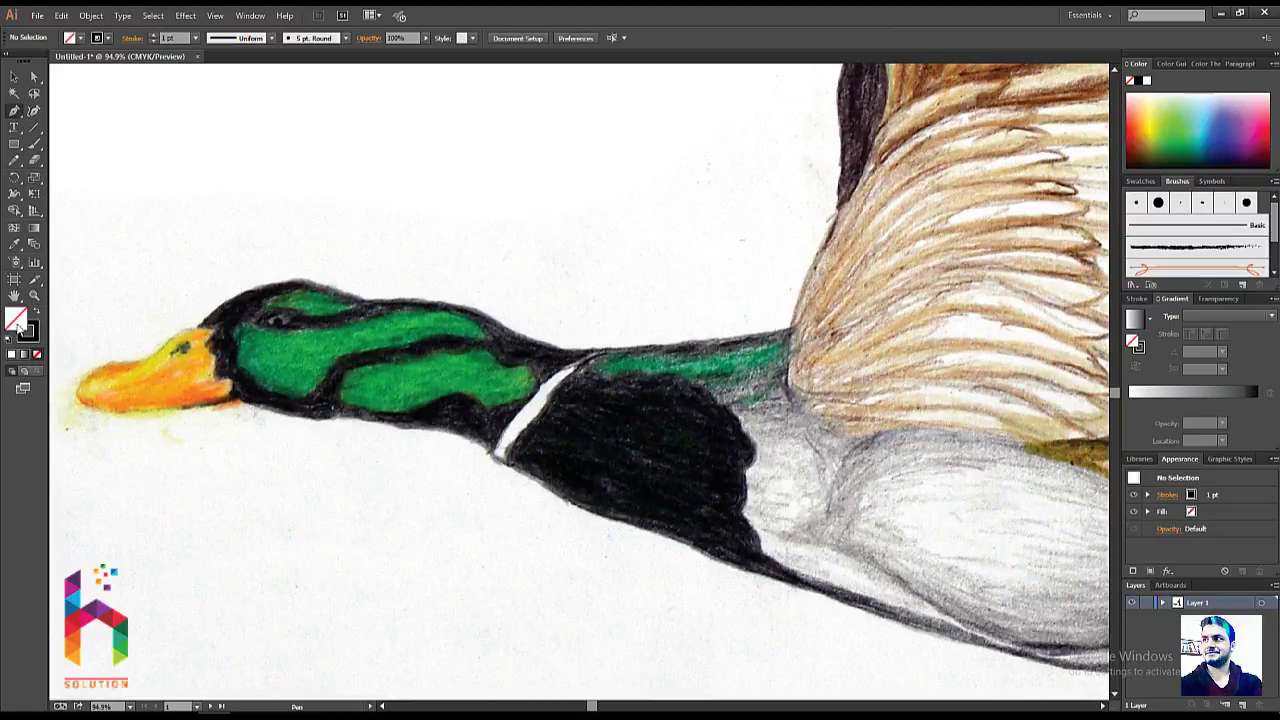
left_click(194, 38)
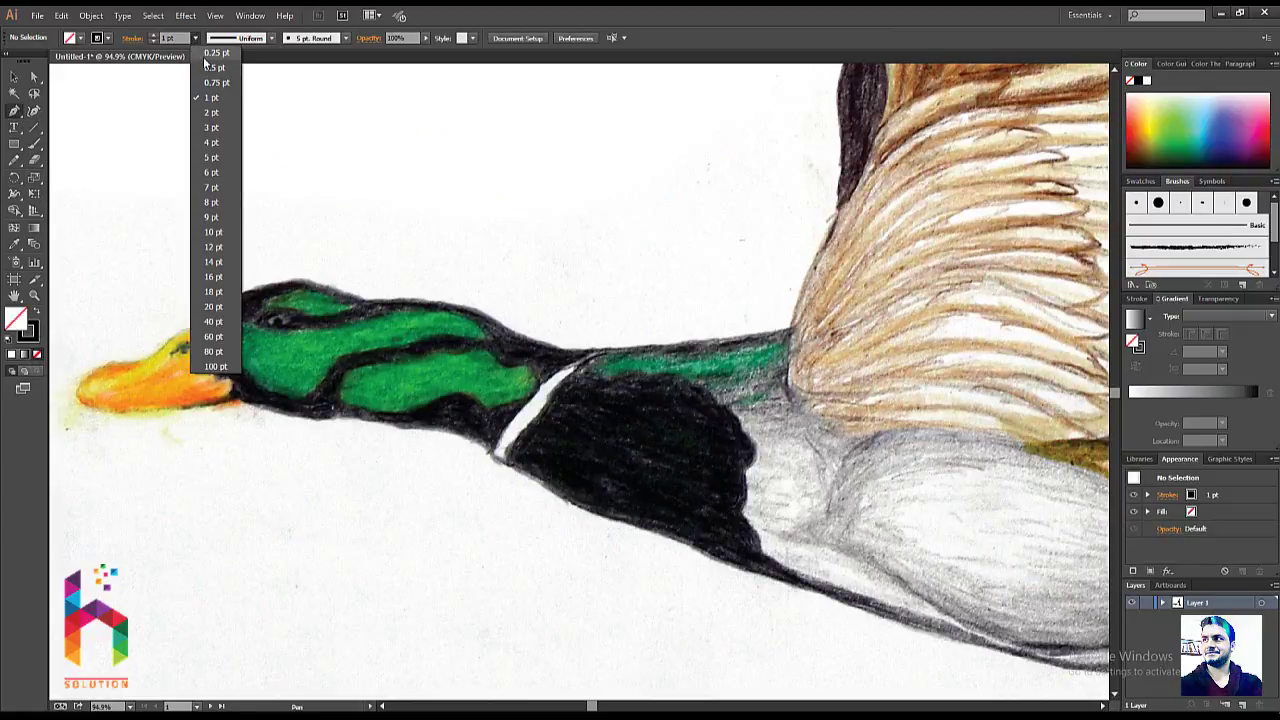
left_click(211, 97)
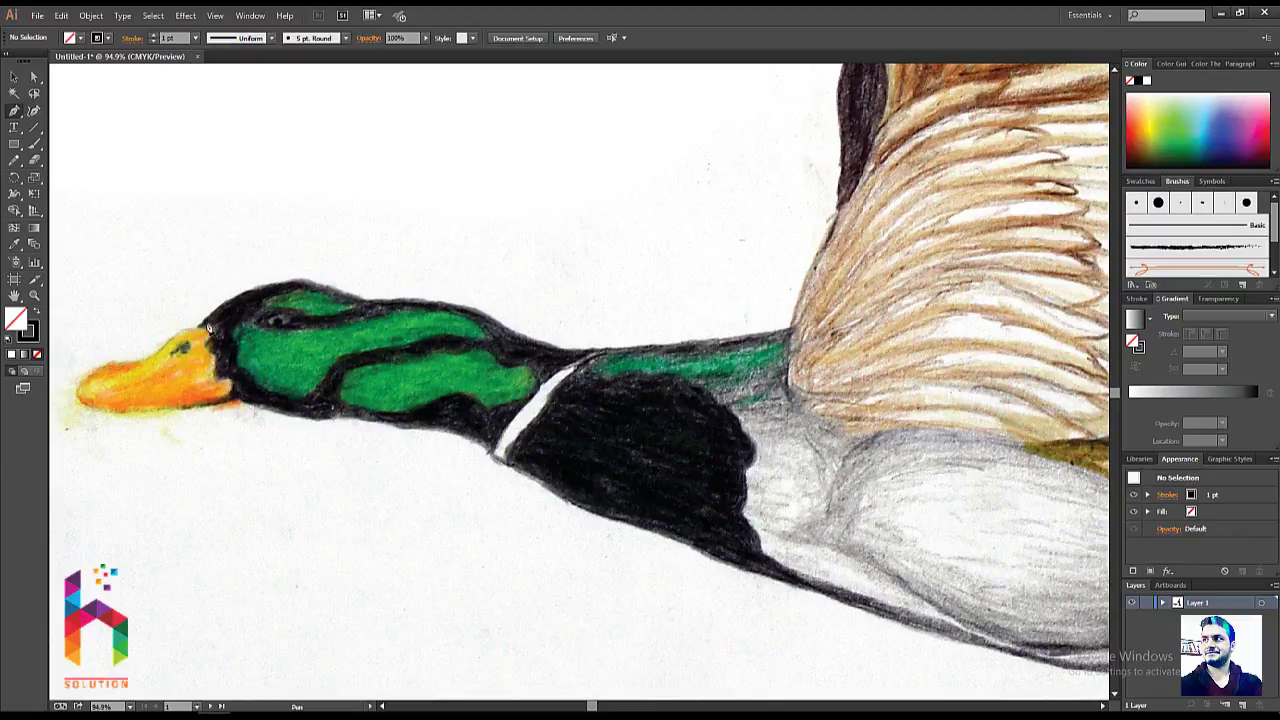
- Start the outline at the beak base, curving over the head and down the neck
left_click(199, 331)
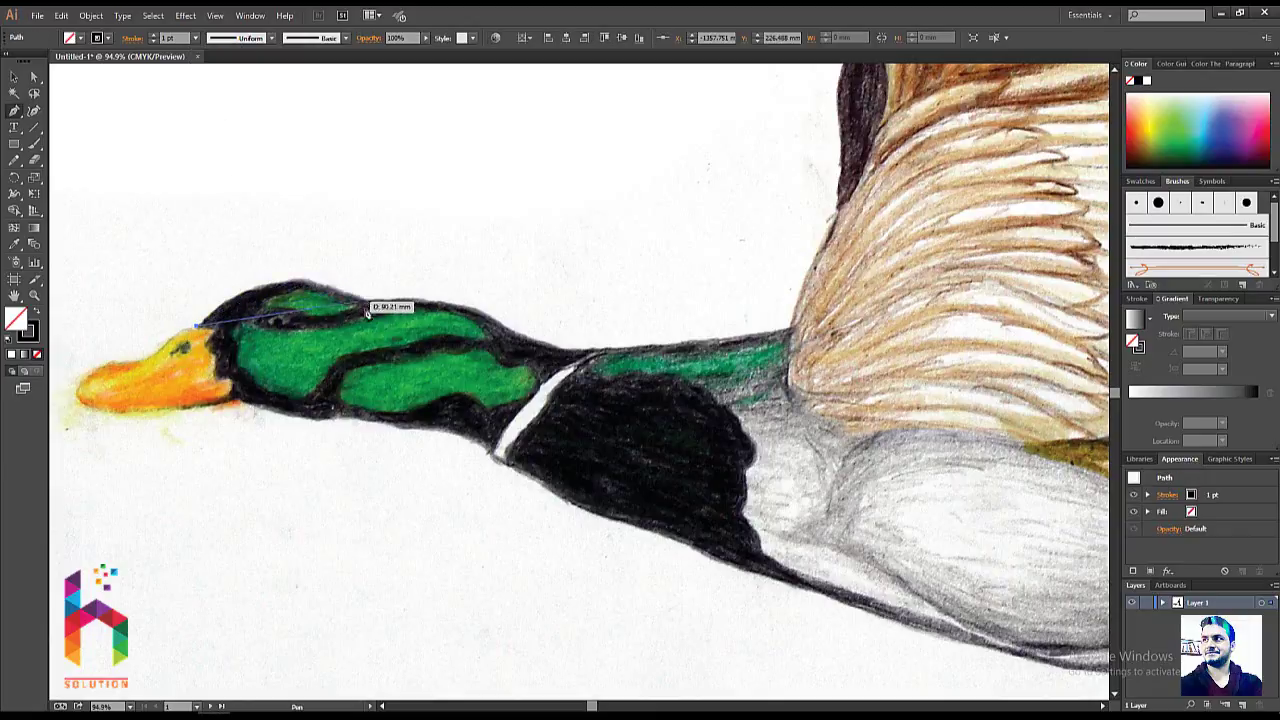
mouse_move(314, 287)
left_mouse_down()
mouse_move(507, 333)
mouse_move(535, 360)
left_mouse_up()
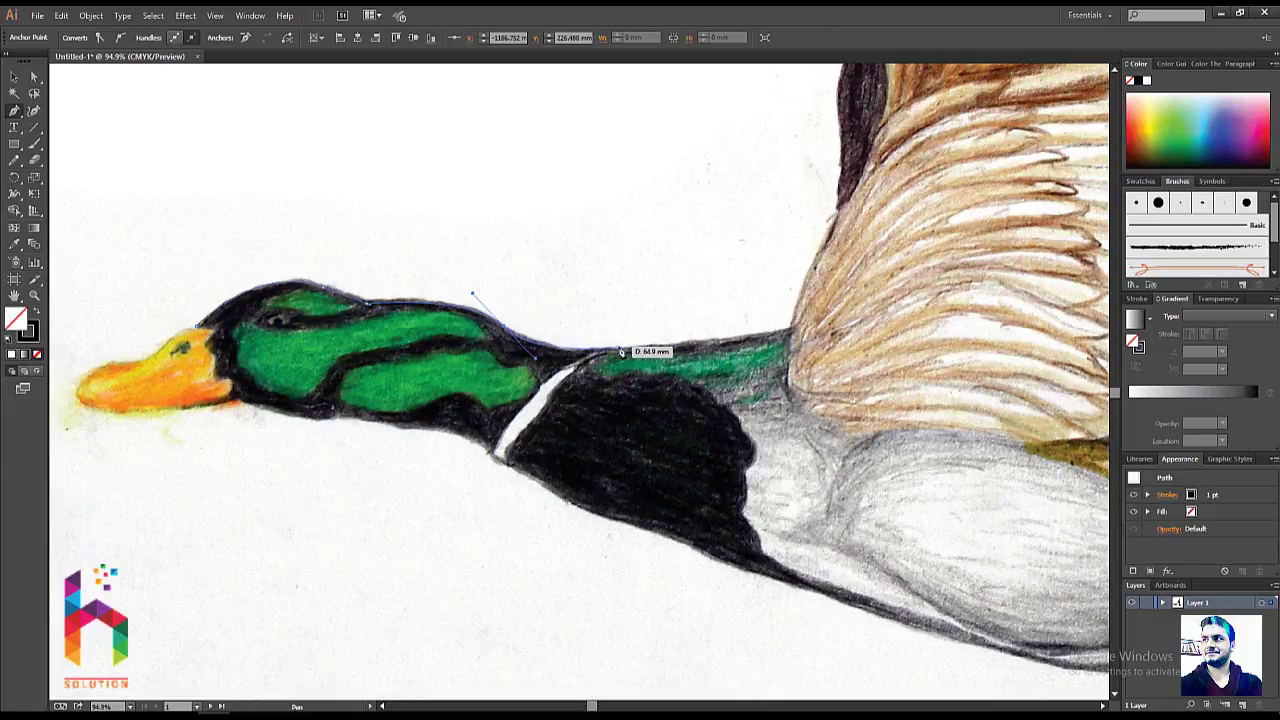
left_click(787, 334)
left_click_drag(790, 333, 633, 409)
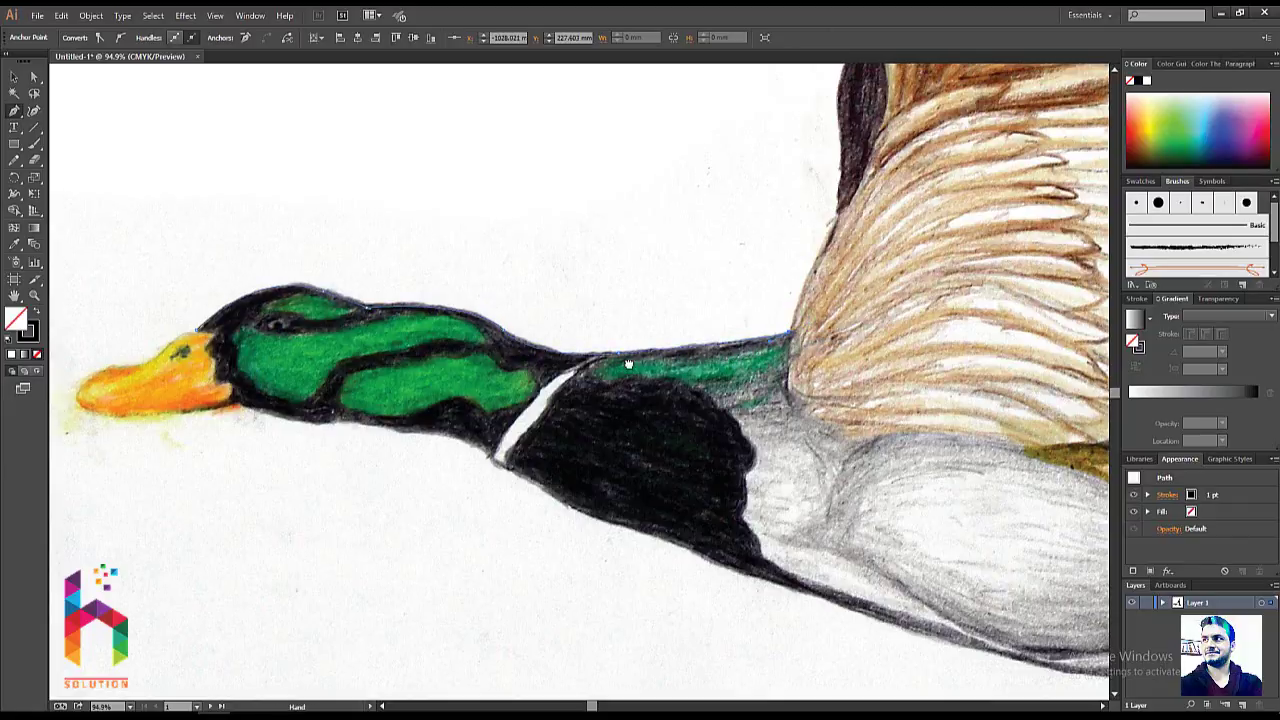
left_click(671, 296)
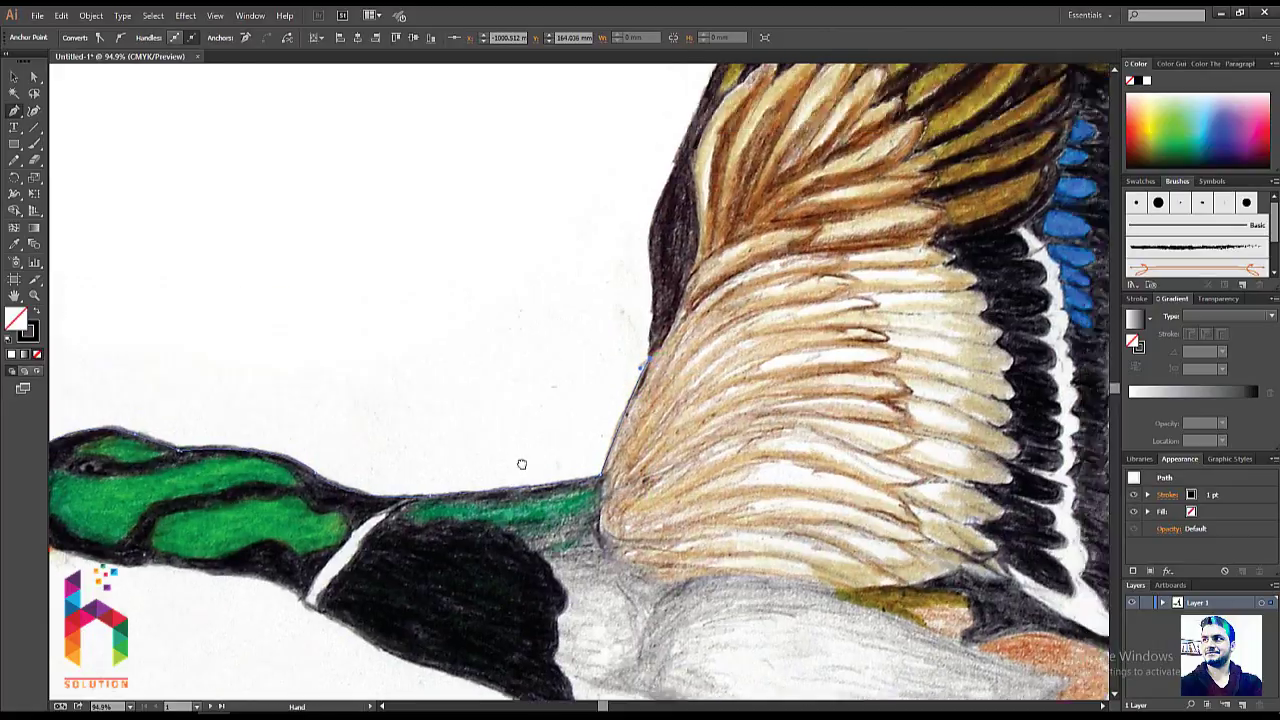
- Curve the path along the wing's front edge
left_click_drag(679, 298, 499, 448)
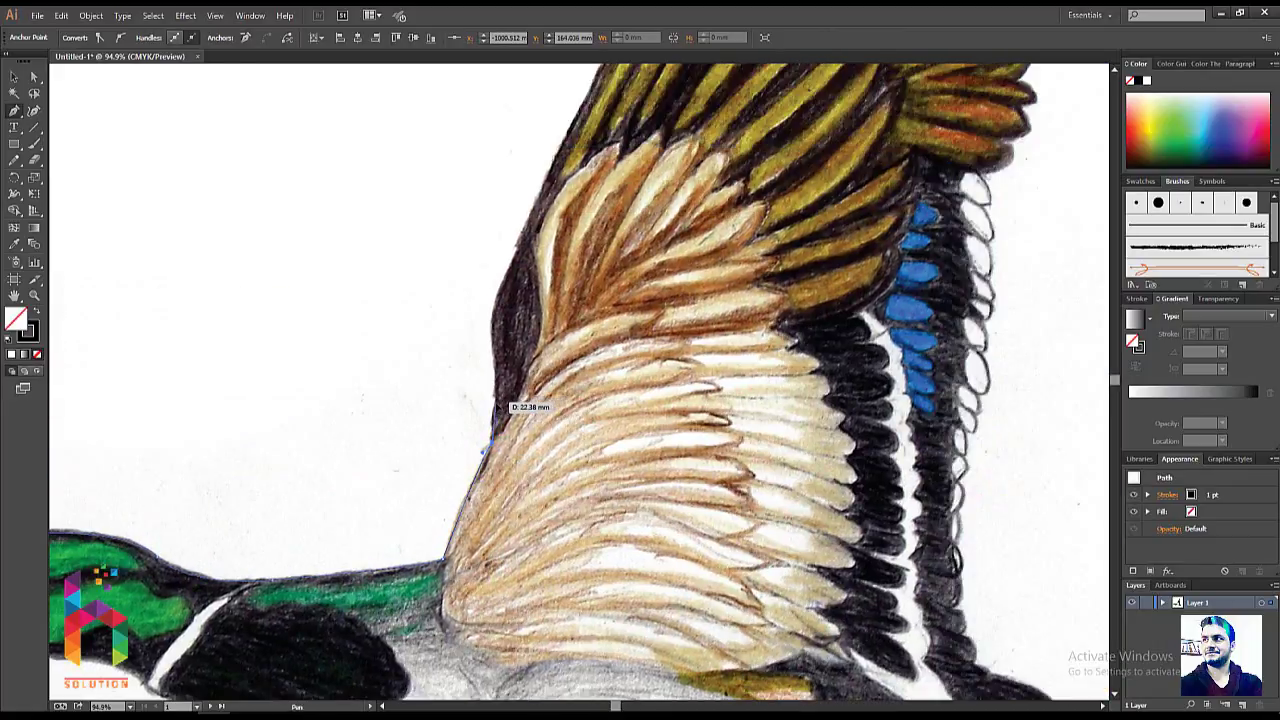
left_click_drag(397, 389, 349, 429)
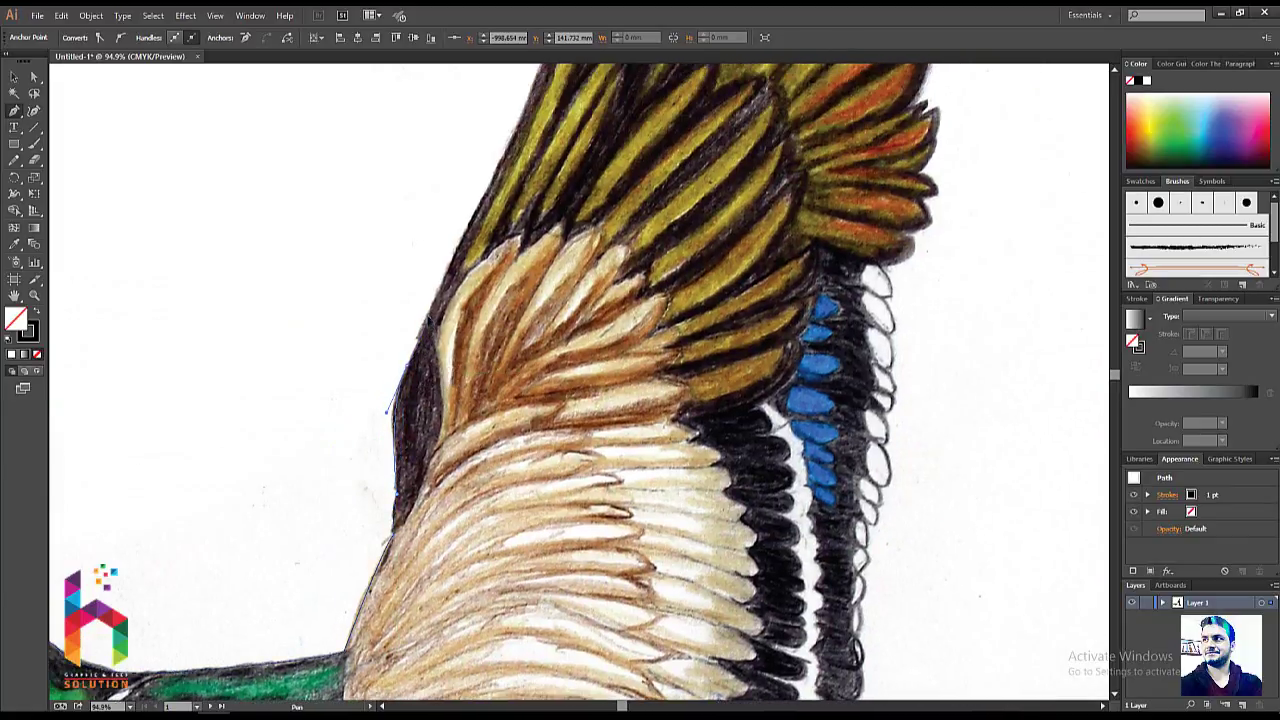
left_click_drag(387, 413, 380, 423)
left_click_drag(433, 309, 388, 431)
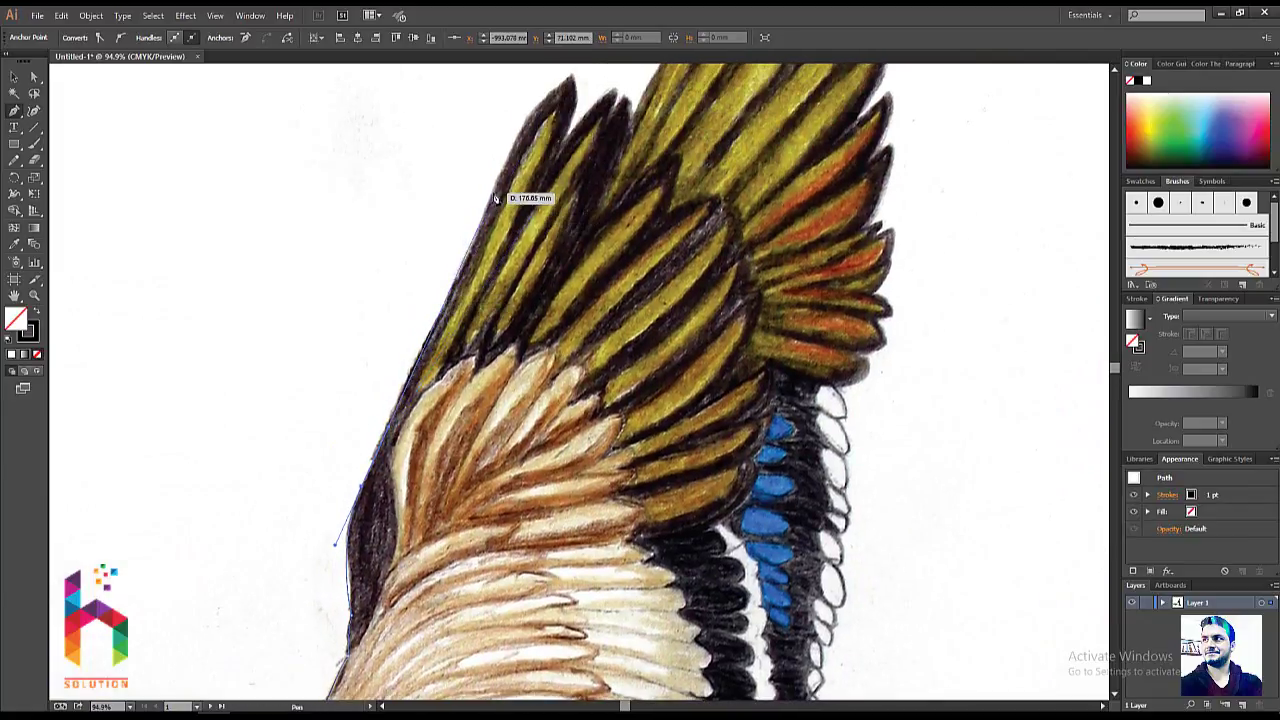
- Trace the first feather tip on the wing's upper edge with a sharp corner
left_click(493, 196)
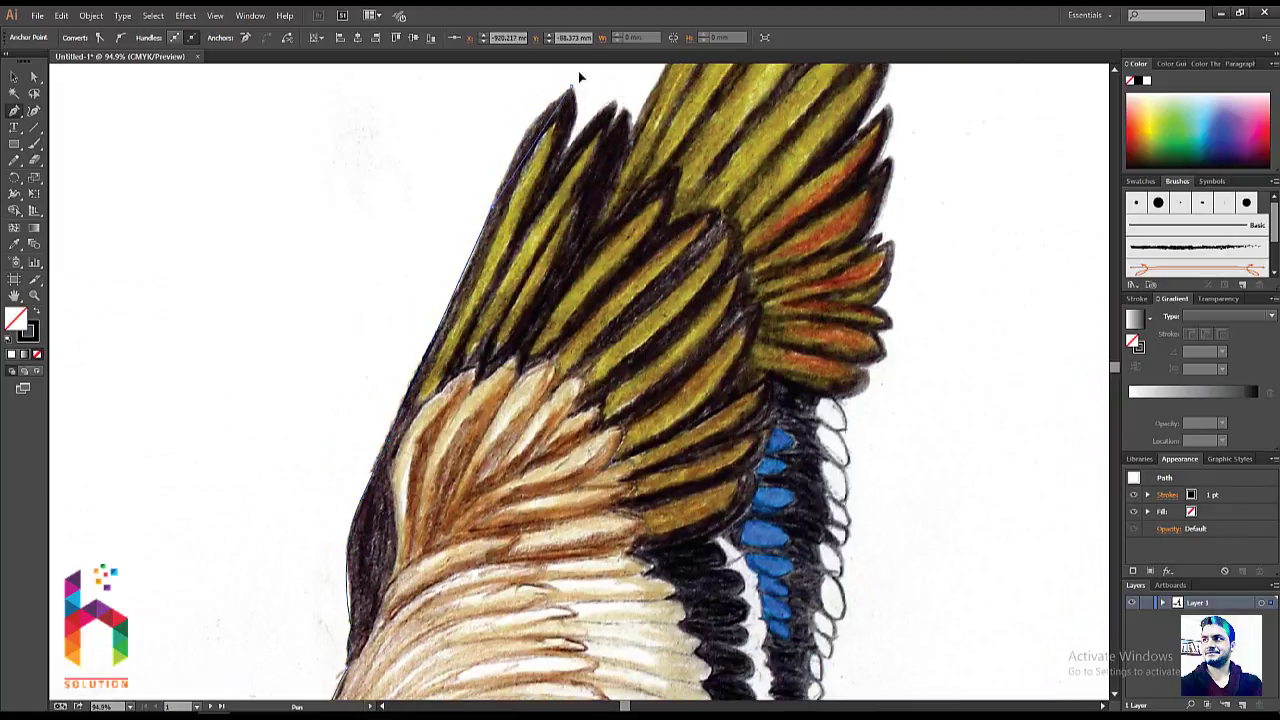
scroll(585, 85, "up", 3)
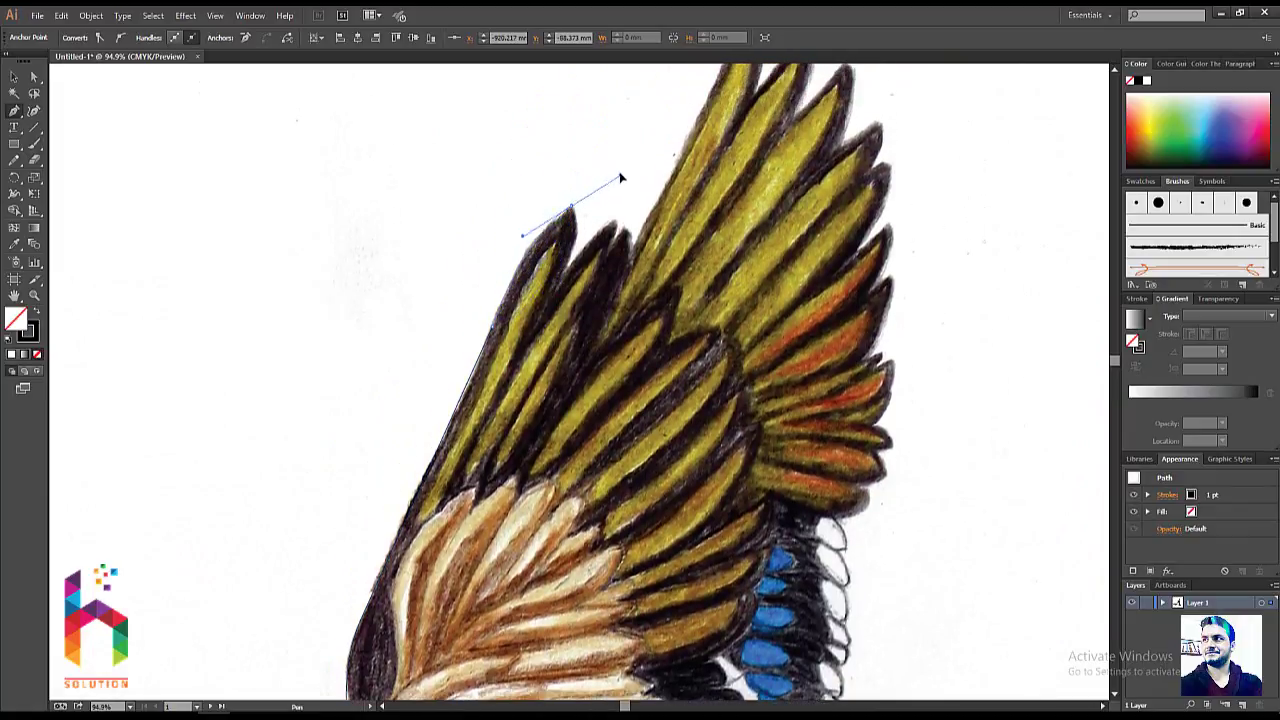
left_click_drag(627, 167, 628, 162)
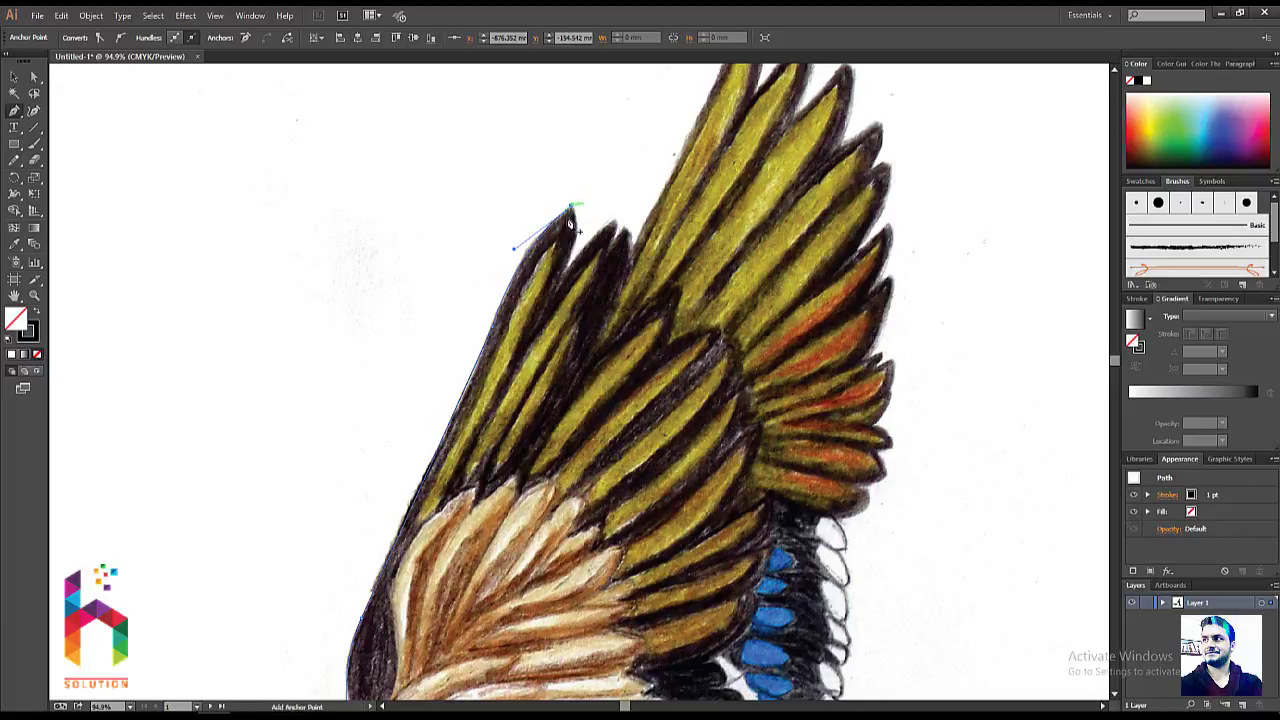
left_click(570, 218)
left_click(585, 234)
left_click(617, 226)
left_click_drag(616, 222, 611, 256)
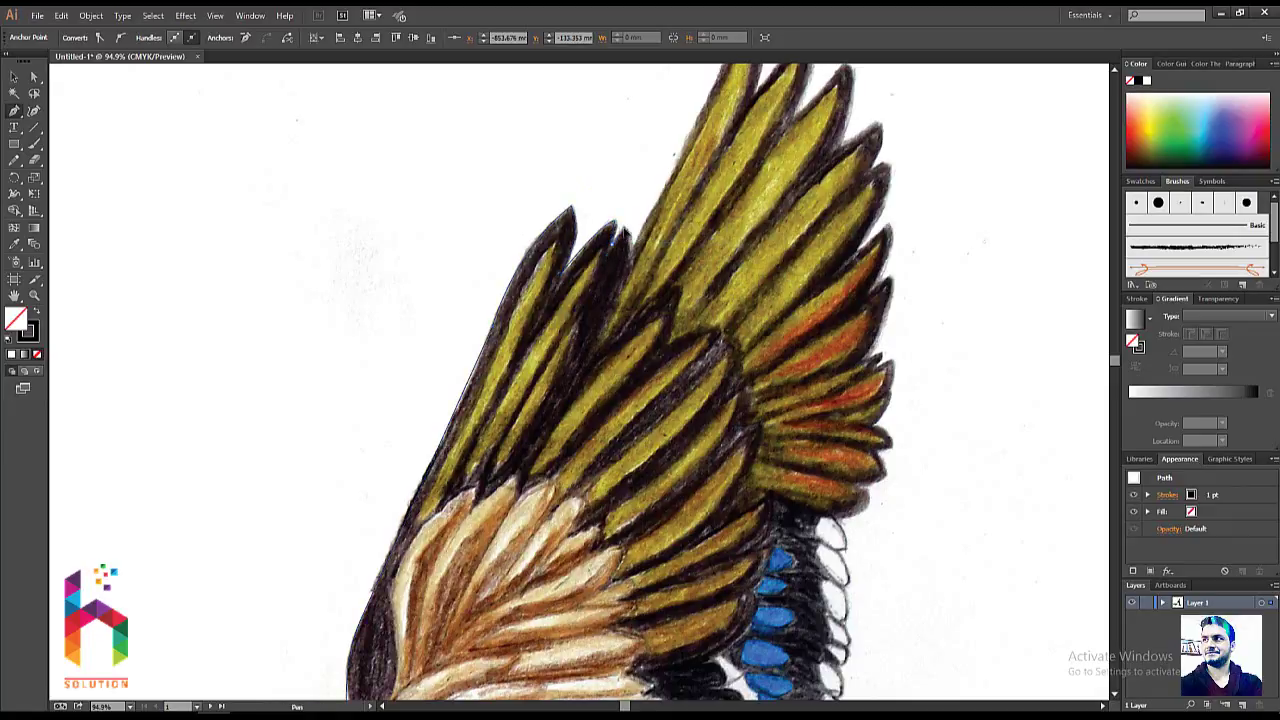
- Add curved anchors across the upper olive-yellow feather tips
left_click_drag(626, 229, 633, 262)
left_click_drag(672, 180, 576, 288)
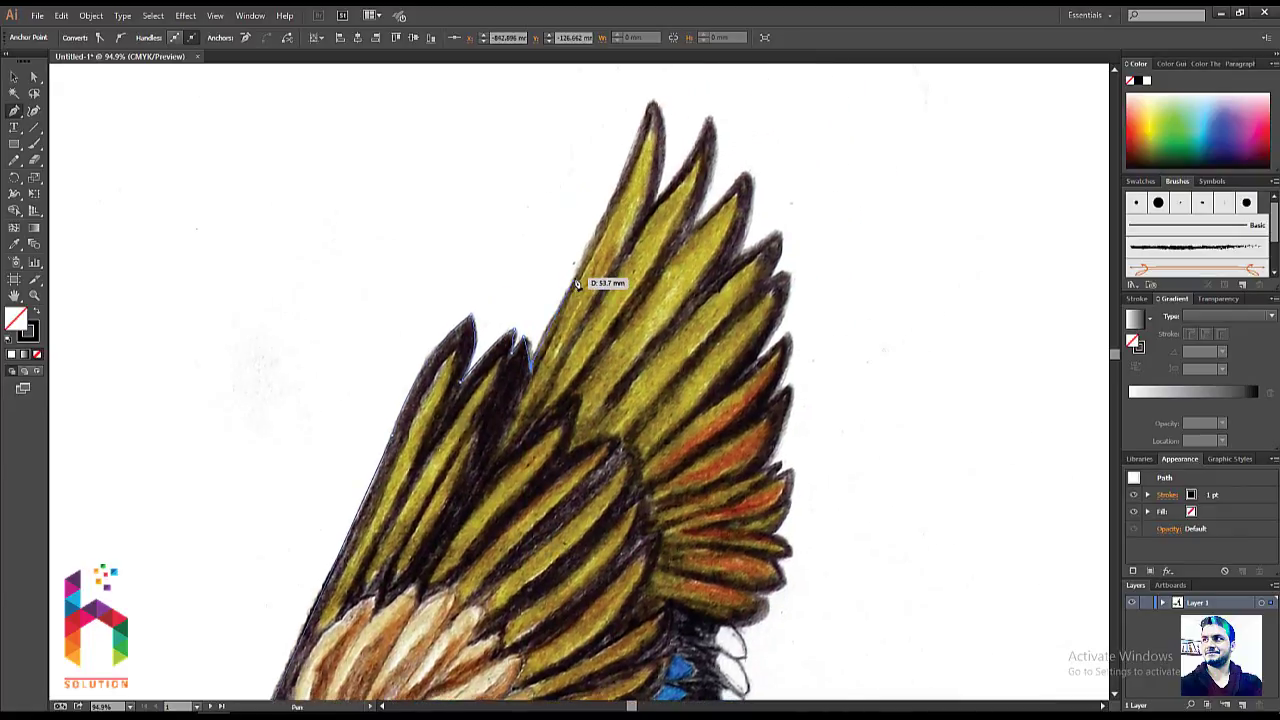
mouse_move(525, 330)
left_mouse_down()
mouse_move(528, 372)
mouse_move(594, 305)
mouse_move(614, 186)
mouse_move(639, 147)
left_mouse_up()
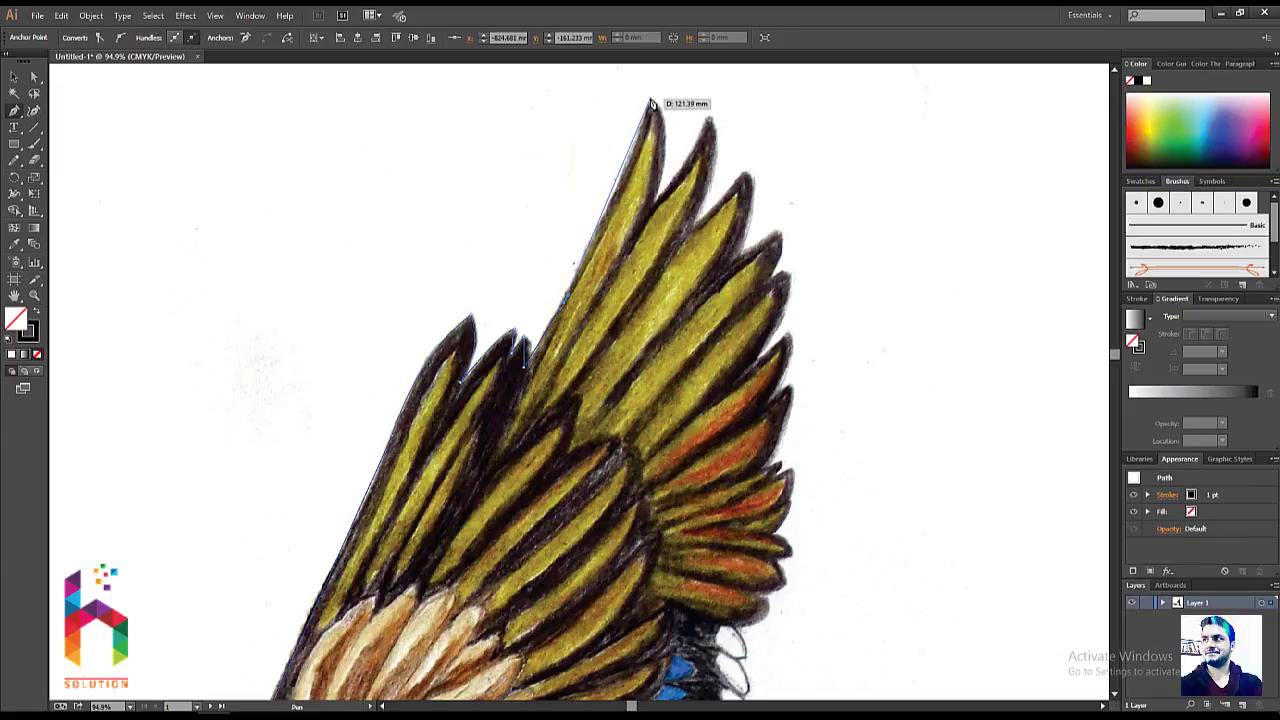
mouse_move(639, 157)
left_mouse_down()
mouse_move(655, 104)
mouse_move(651, 188)
mouse_move(648, 101)
mouse_move(660, 138)
mouse_move(650, 205)
left_mouse_up()
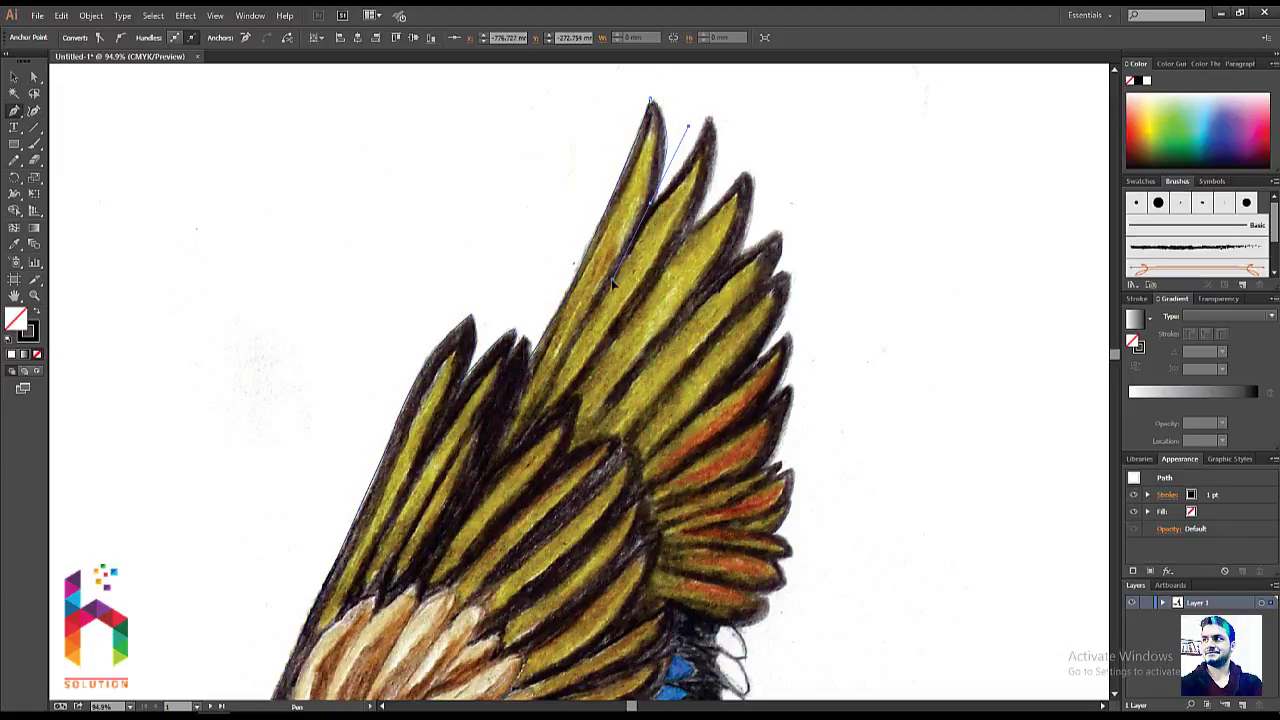
left_click_drag(580, 302, 456, 406)
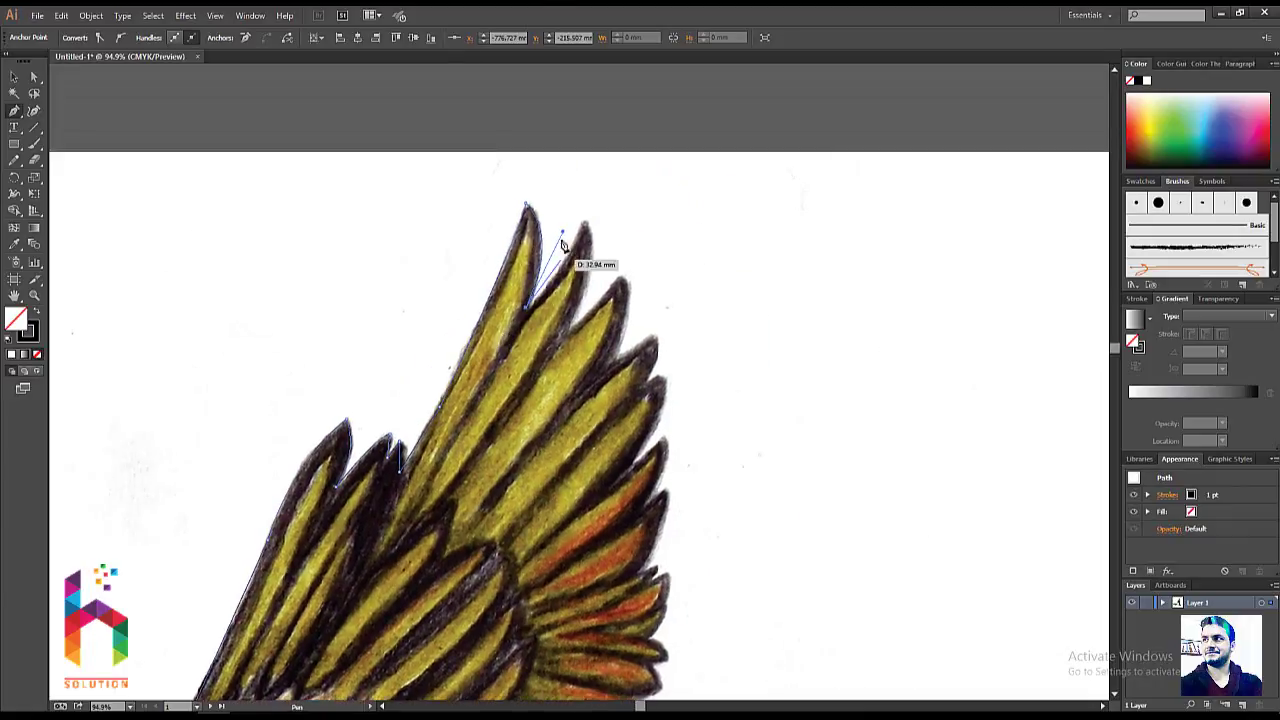
left_click_drag(585, 222, 454, 139)
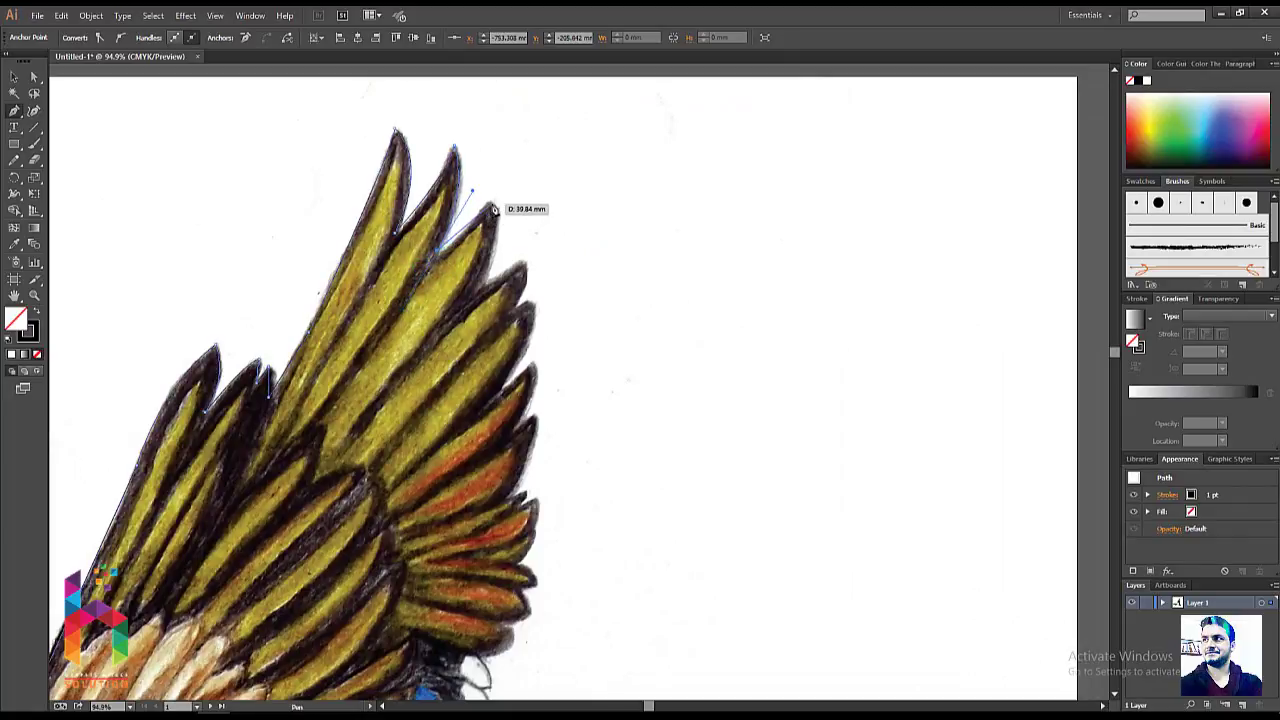
left_click(491, 206)
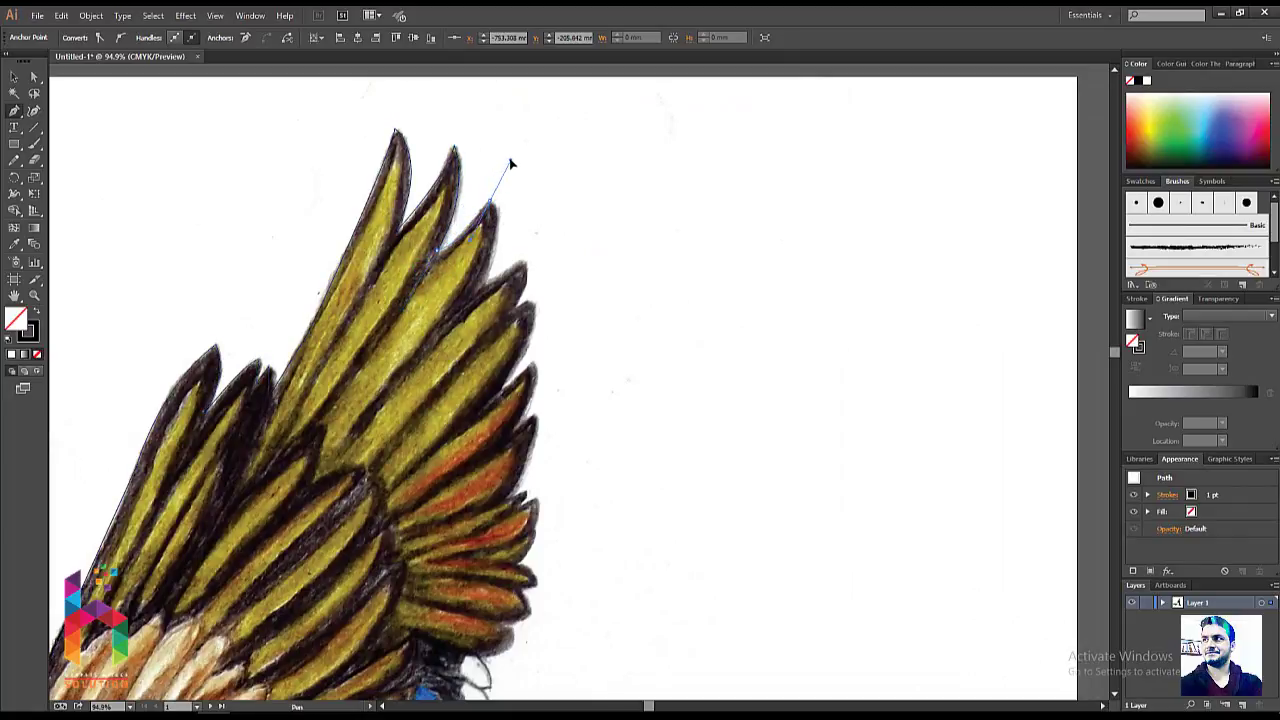
left_click_drag(510, 163, 510, 165)
- Continue down the feather edges with corner anchors toward the orange-tinted lower feathers
mouse_move(494, 274)
left_mouse_down()
mouse_move(522, 266)
mouse_move(521, 249)
mouse_move(526, 265)
left_mouse_up()
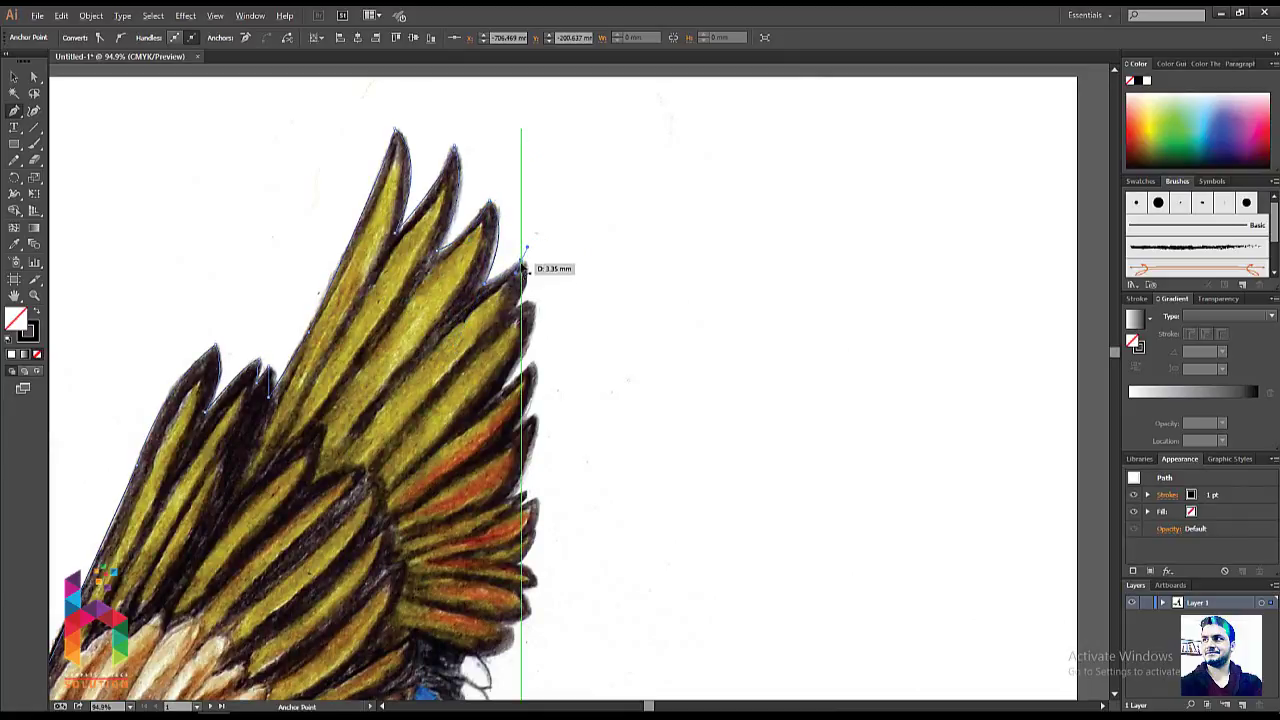
mouse_move(520, 310)
left_mouse_down()
mouse_move(556, 241)
mouse_move(560, 254)
left_mouse_up()
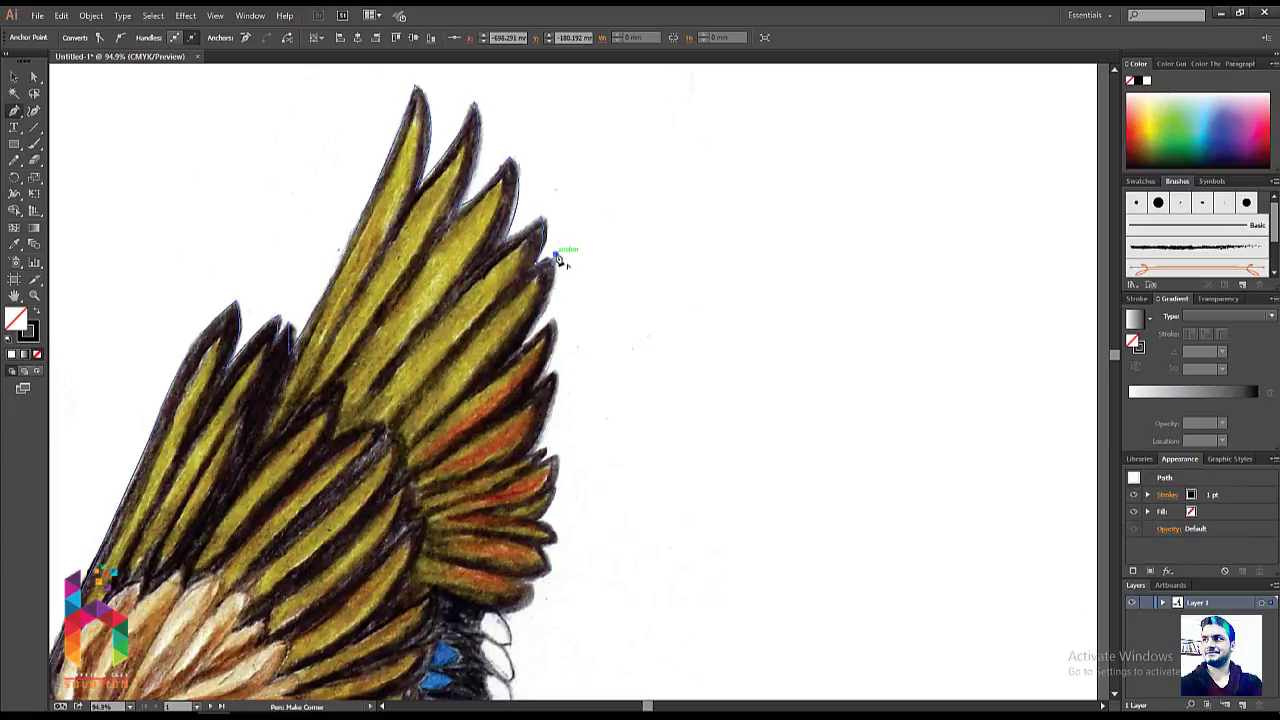
left_click_drag(522, 350, 508, 352)
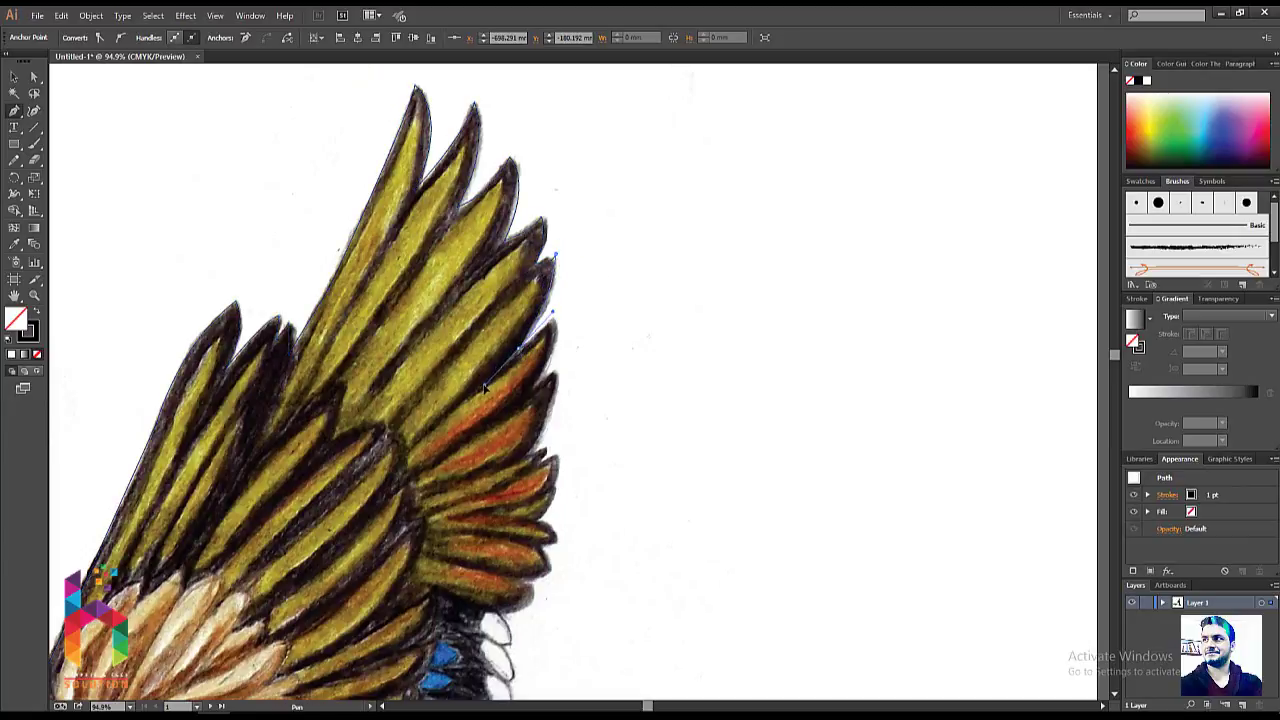
mouse_move(483, 393)
left_mouse_down()
mouse_move(558, 325)
mouse_move(560, 303)
mouse_move(605, 282)
left_mouse_up()
left_click(557, 316)
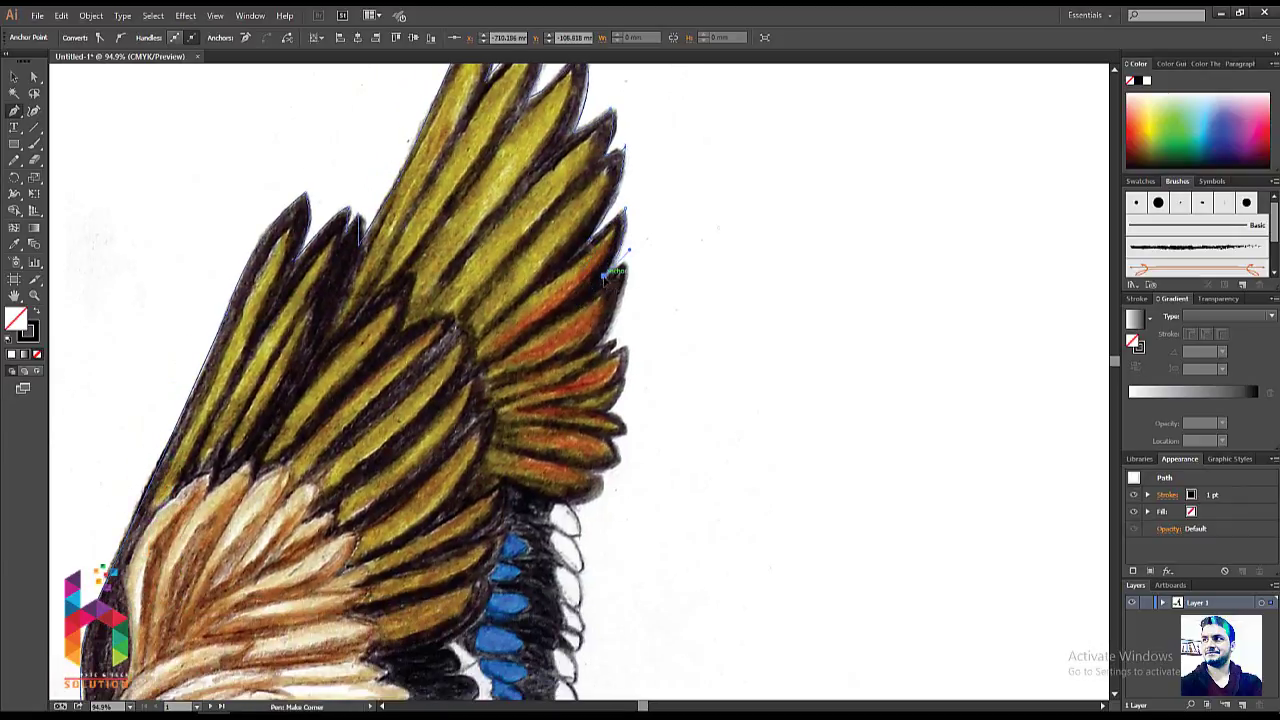
left_click(626, 261)
left_click_drag(626, 261, 630, 270)
left_click_drag(597, 349, 562, 363)
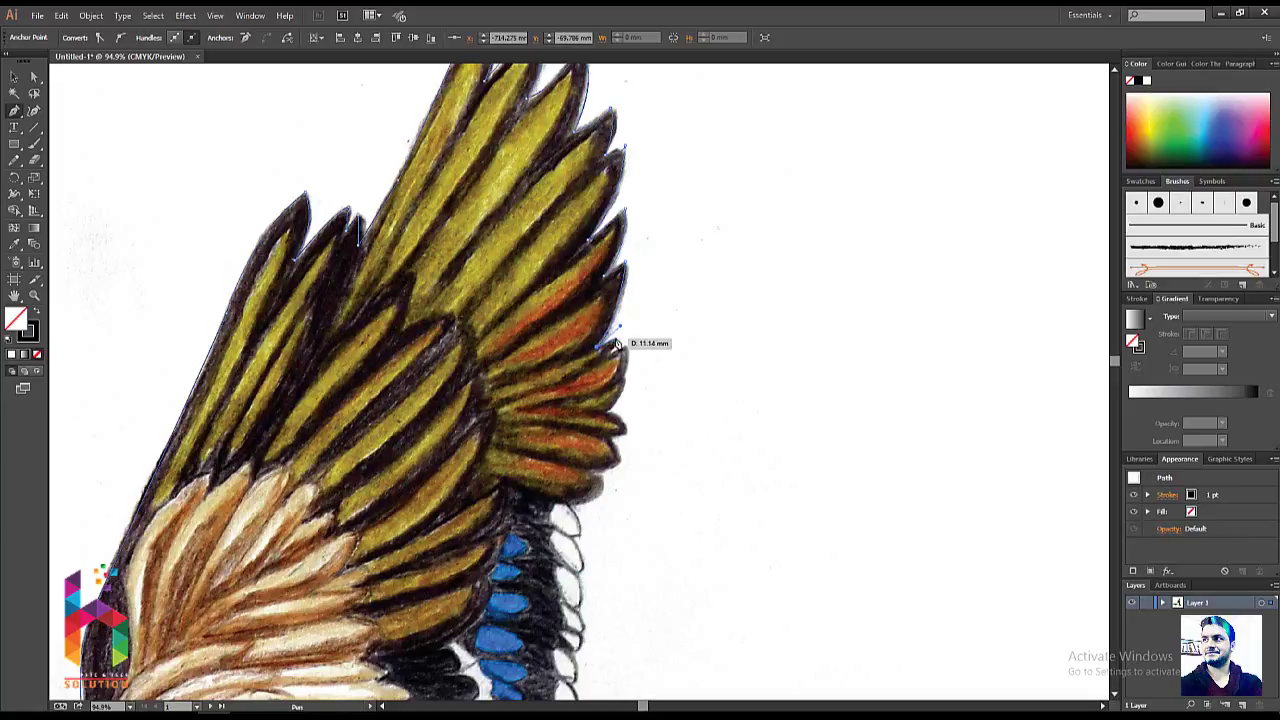
left_click_drag(617, 343, 627, 350)
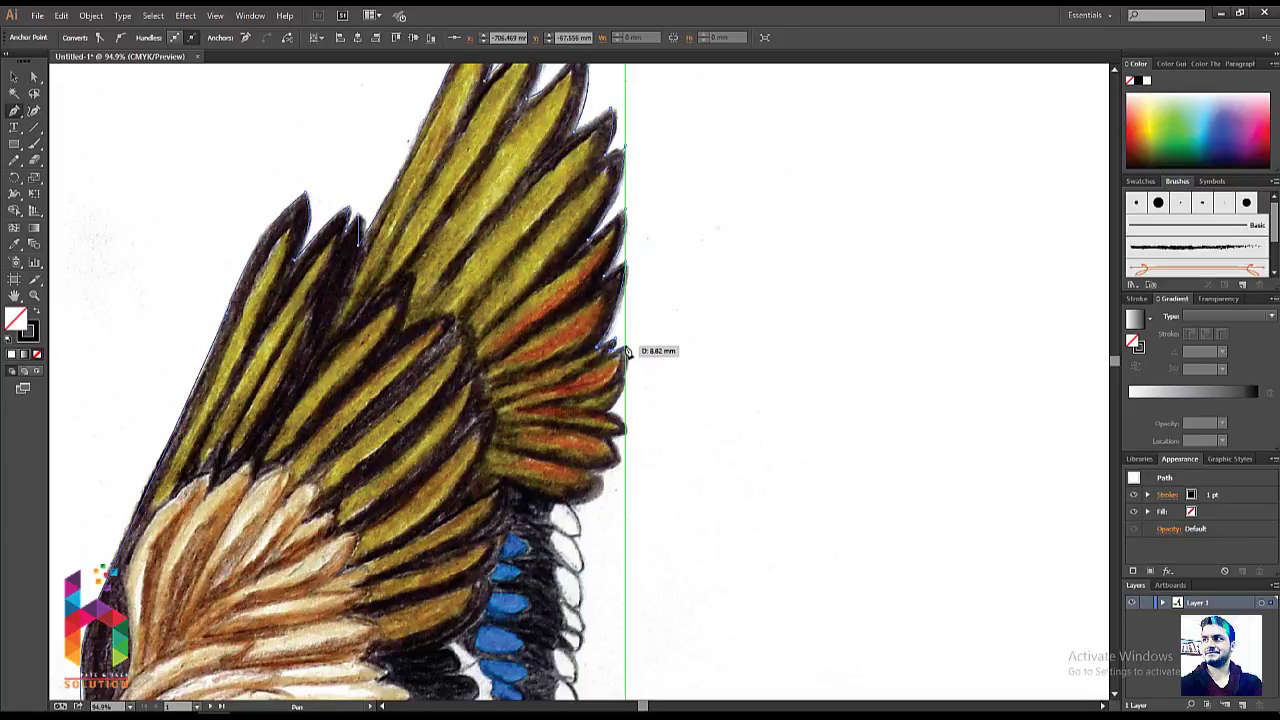
- Add curved anchors at the orange-tipped lower feather tips
left_click_drag(605, 405, 652, 300)
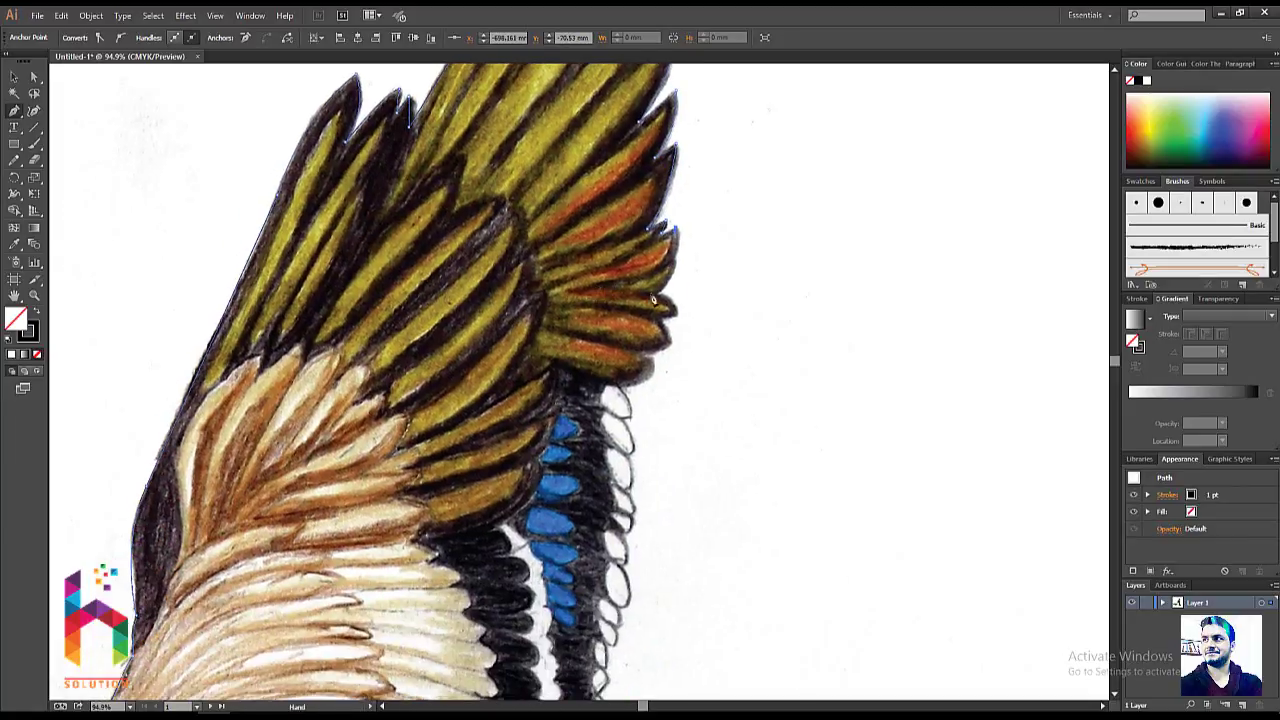
left_click_drag(672, 257, 636, 304)
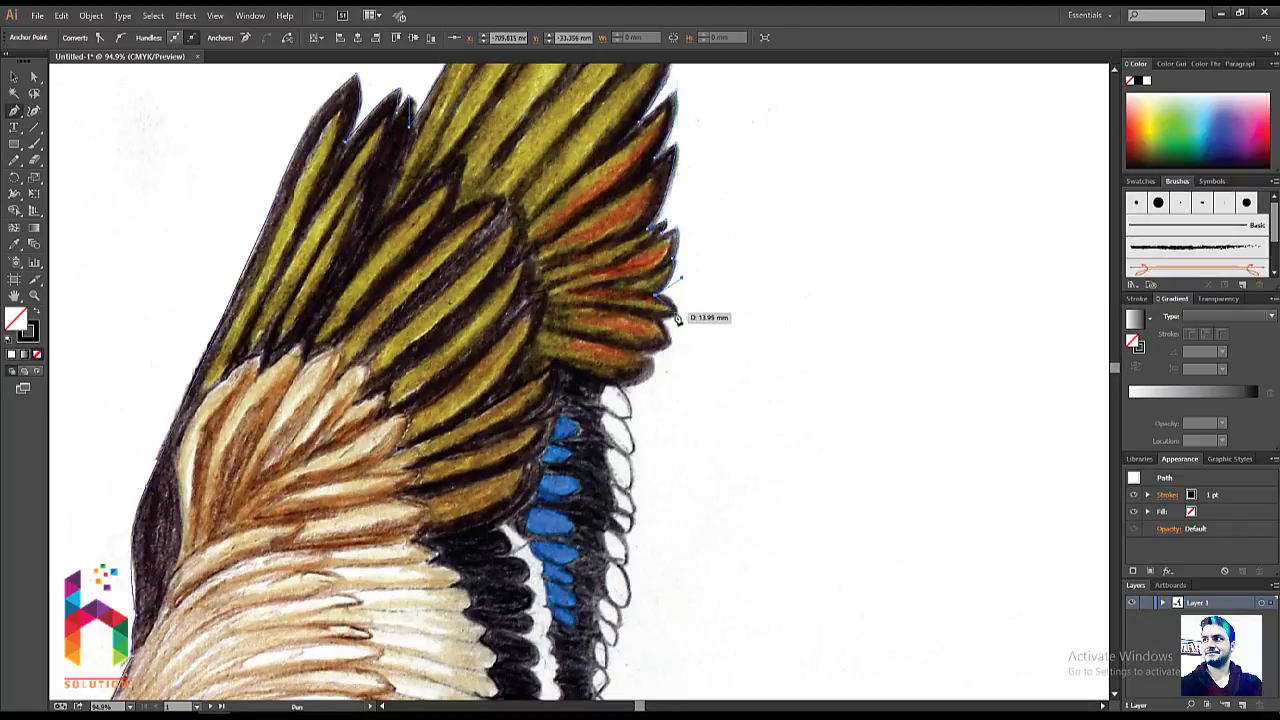
mouse_move(677, 309)
left_mouse_down()
mouse_move(657, 321)
mouse_move(670, 356)
left_mouse_up()
scroll(640, 355, "right", 3)
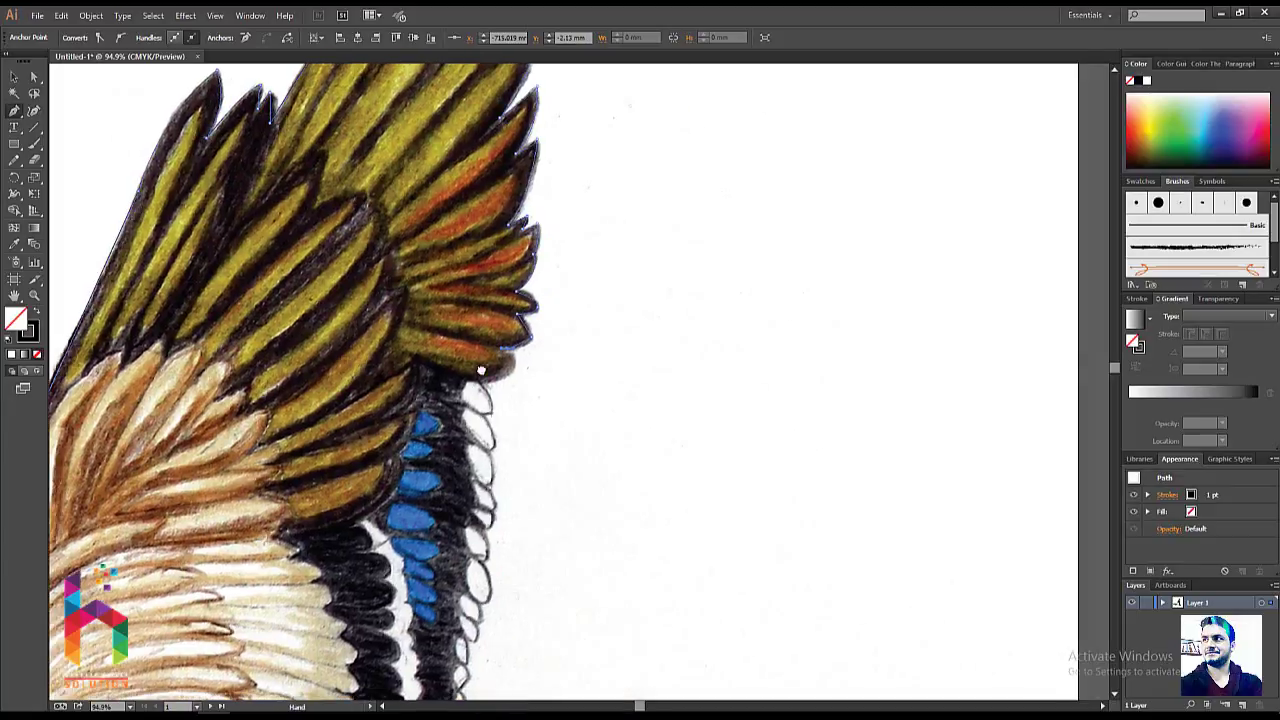
mouse_move(530, 352)
left_mouse_down()
mouse_move(483, 385)
mouse_move(432, 381)
mouse_move(592, 237)
mouse_move(636, 258)
left_mouse_up()
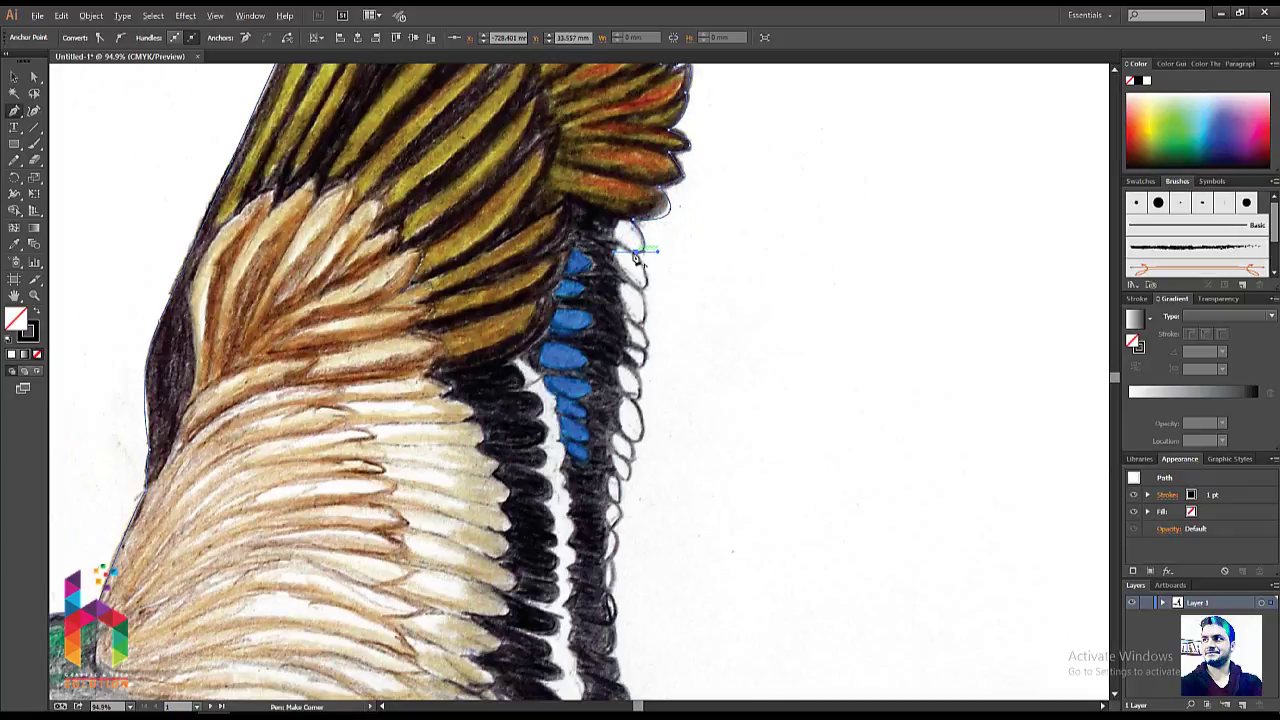
- Follow the scalloped black feather edge beside the blue patch with corner and curved anchors
left_click_drag(642, 288, 660, 287)
left_click_drag(646, 330, 630, 330)
left_click(647, 326)
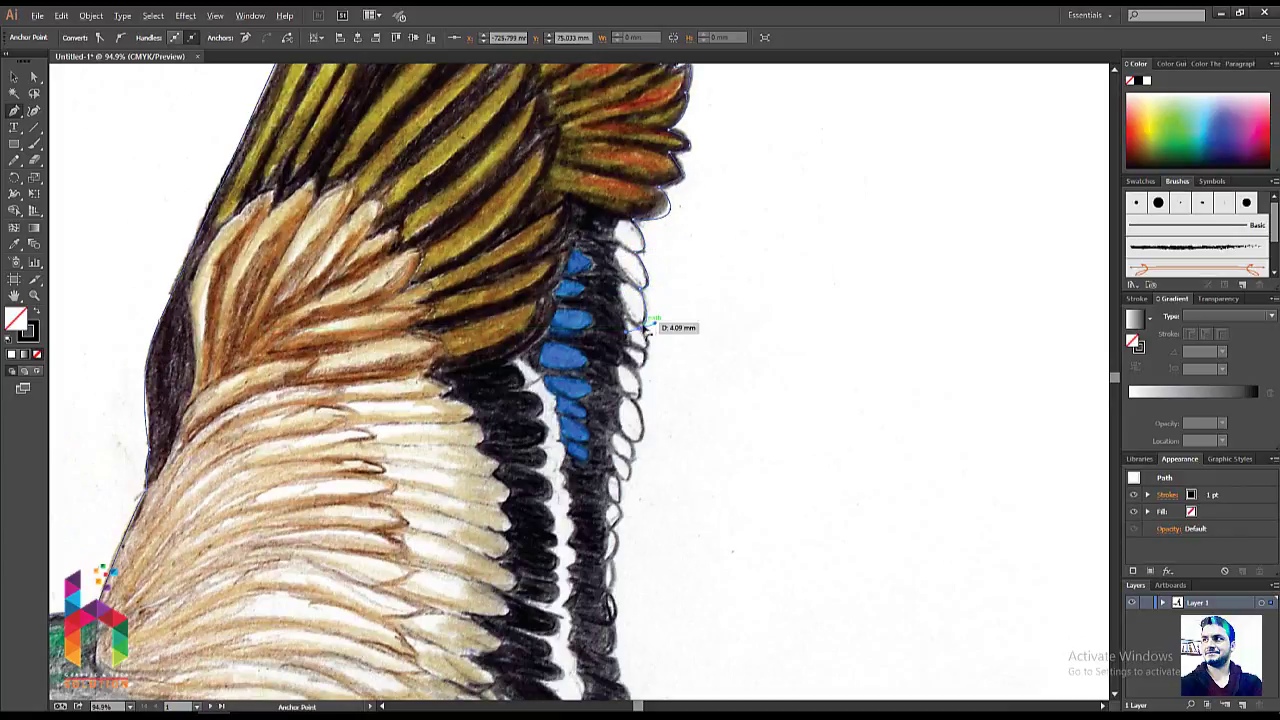
left_click(646, 350)
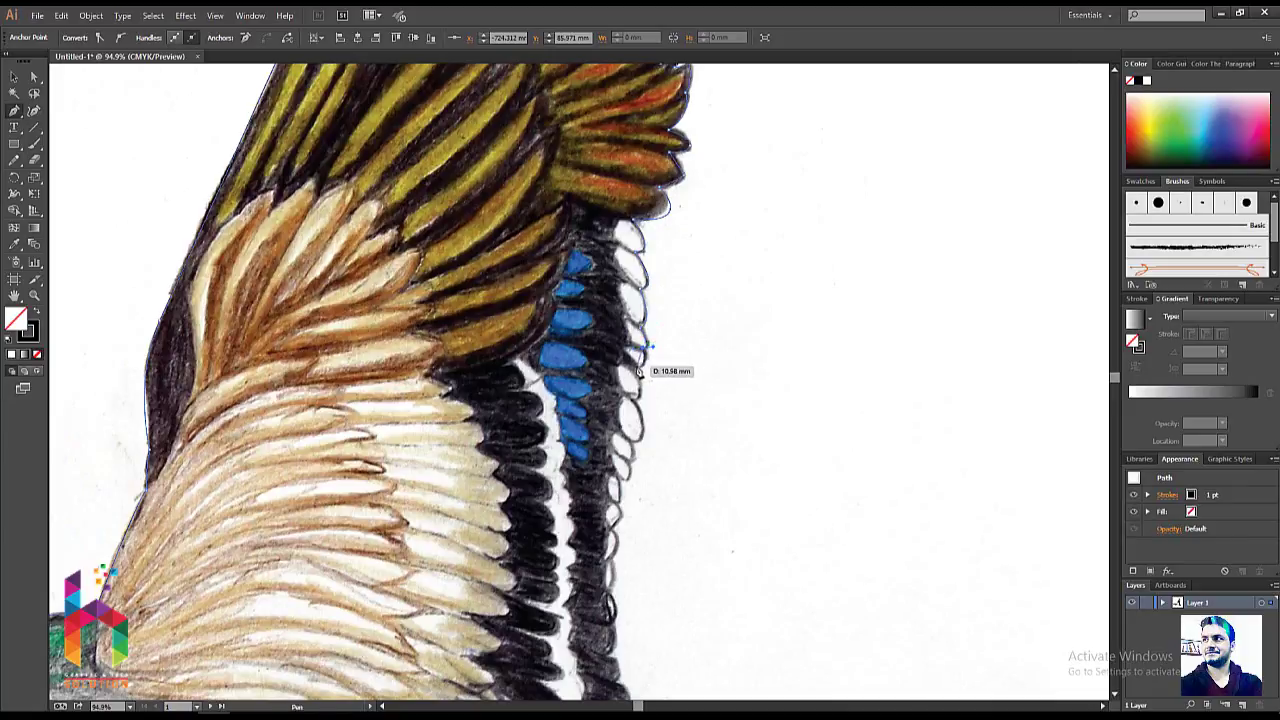
mouse_move(640, 366)
left_mouse_down()
mouse_move(650, 372)
mouse_move(632, 445)
mouse_move(605, 295)
left_mouse_up()
left_click_drag(607, 233, 612, 258)
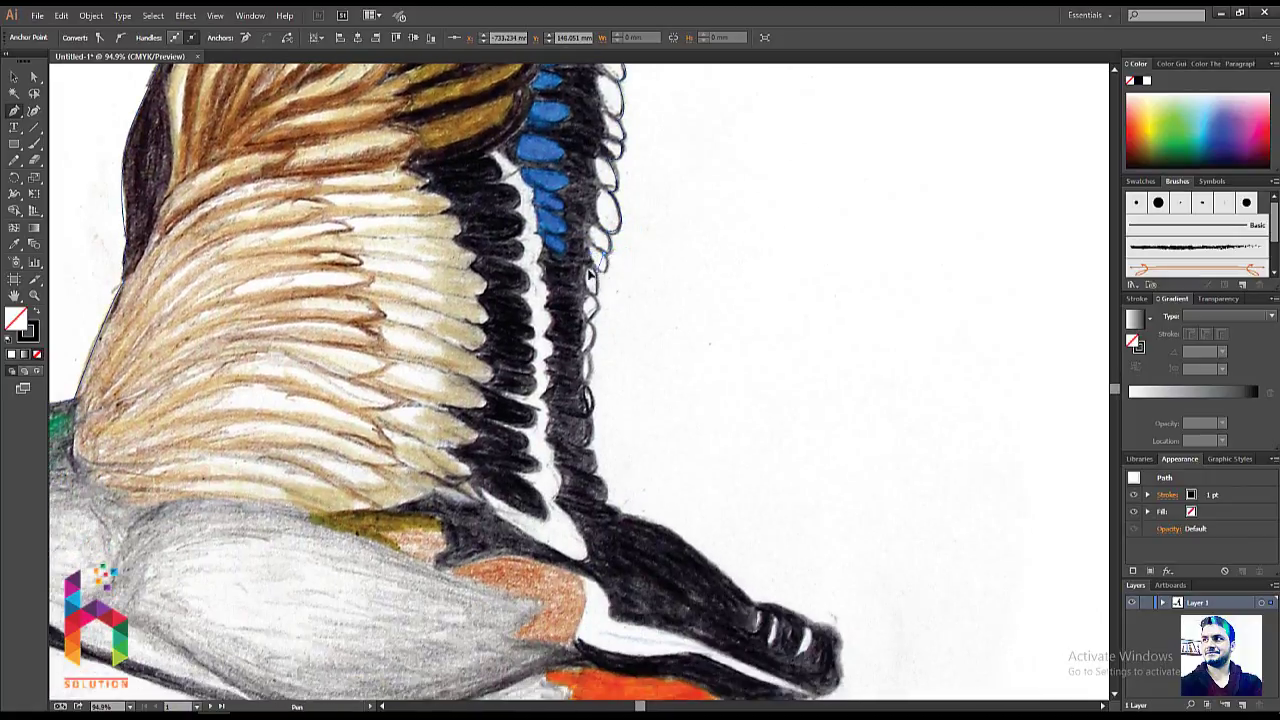
- Curve the outline along the black tail's top edge to the tail tip
mouse_move(592, 285)
left_mouse_down()
mouse_move(601, 322)
mouse_move(588, 334)
mouse_move(586, 455)
left_mouse_up()
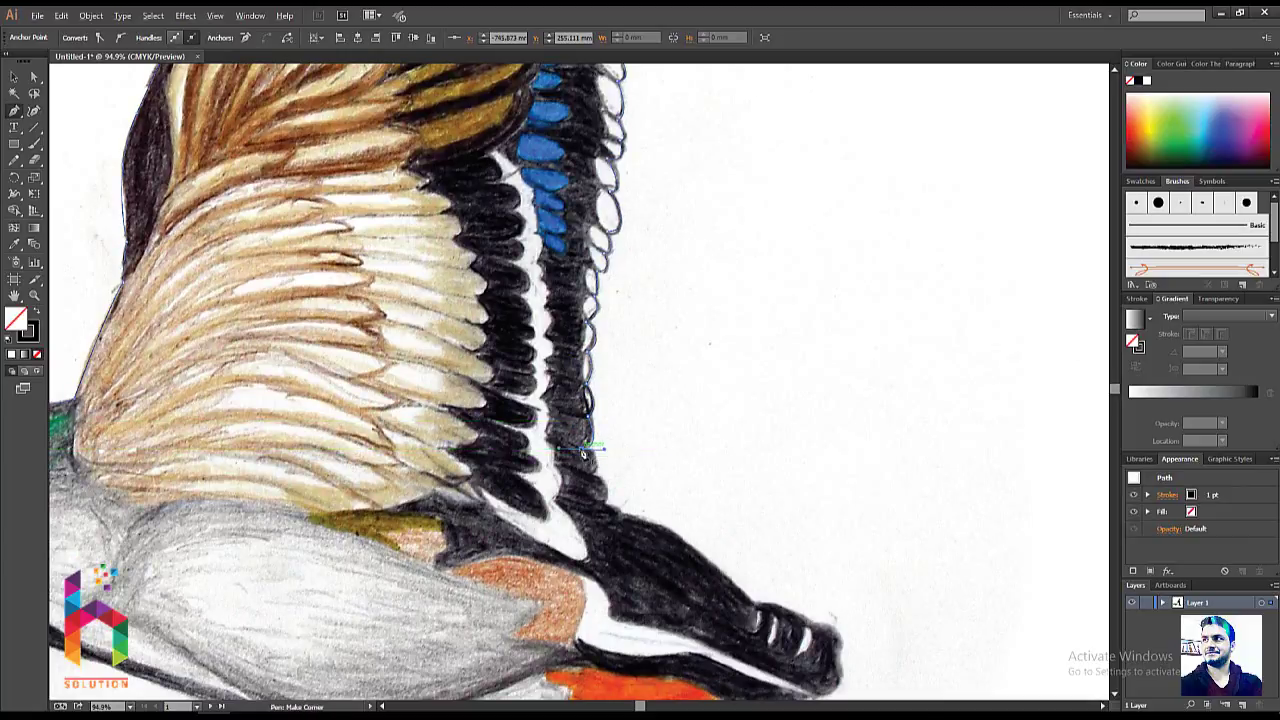
mouse_move(583, 461)
left_mouse_down()
mouse_move(604, 468)
mouse_move(590, 473)
mouse_move(592, 524)
mouse_move(632, 514)
left_mouse_up()
mouse_move(630, 514)
left_mouse_down()
mouse_move(765, 620)
mouse_move(825, 690)
left_mouse_up()
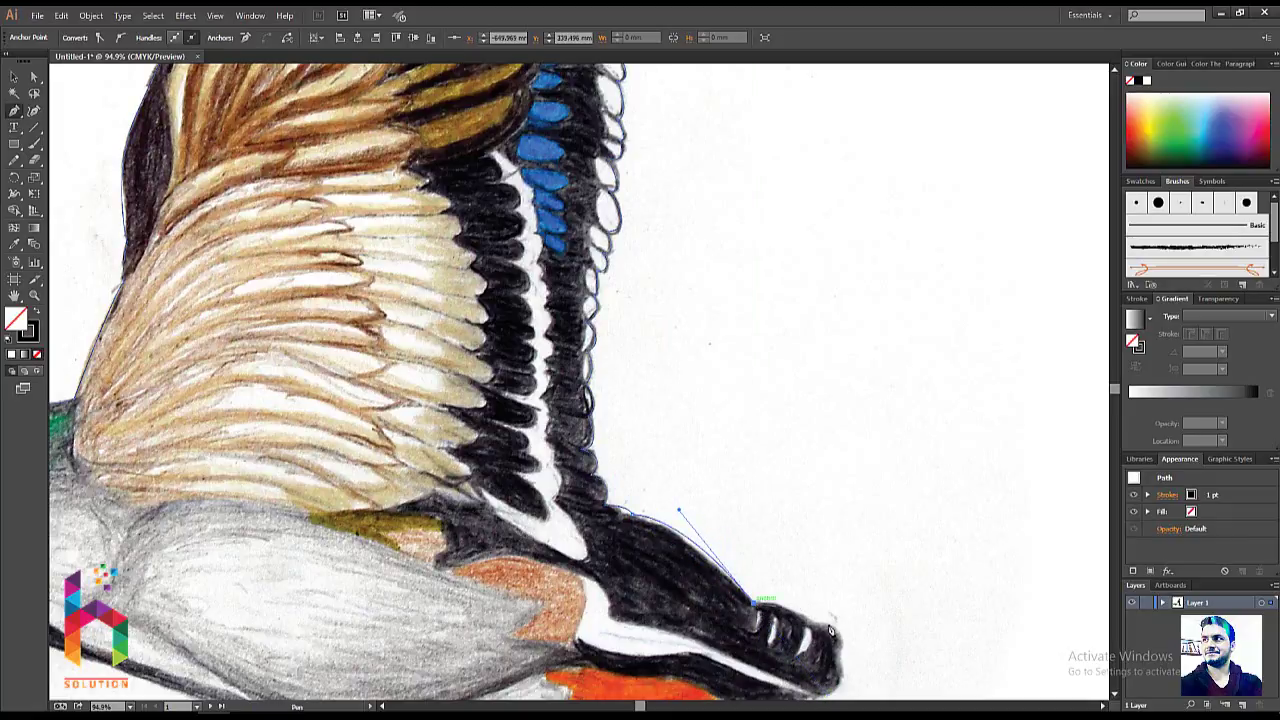
left_click_drag(754, 604, 836, 652)
left_click(814, 618)
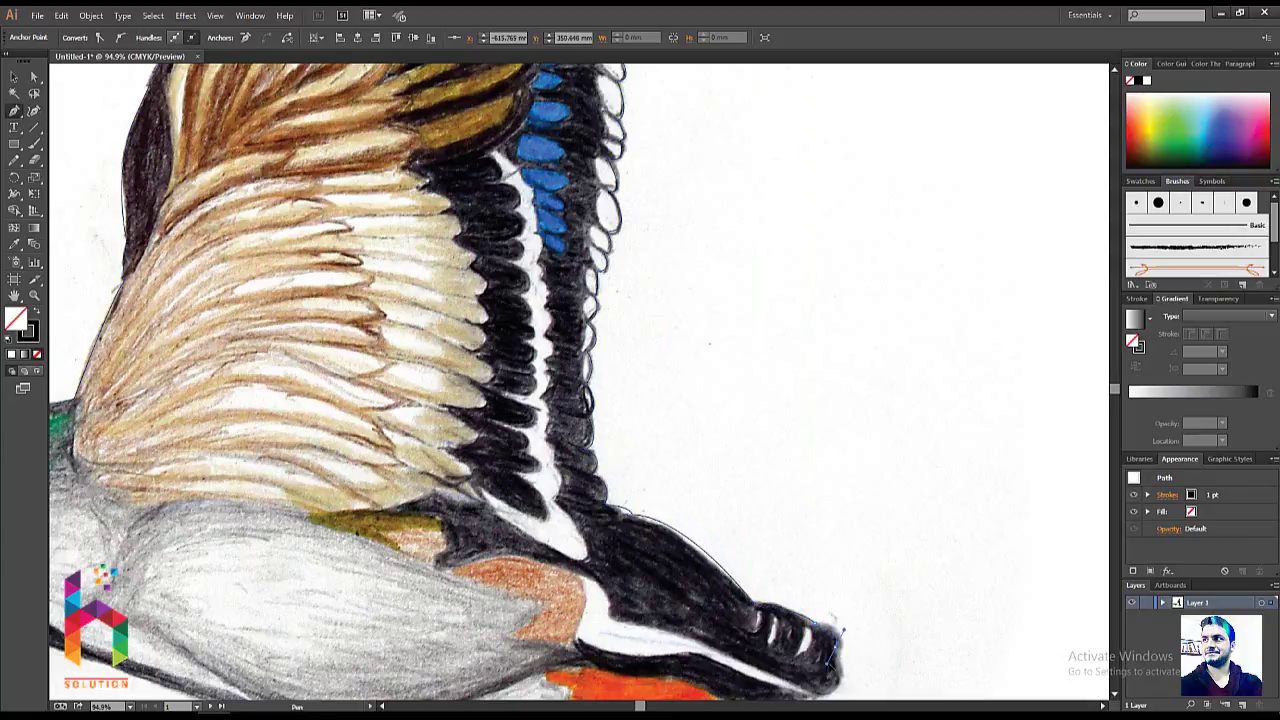
- Bring the outline around the tail tip to its underside with a corner
left_click_drag(757, 623, 601, 459)
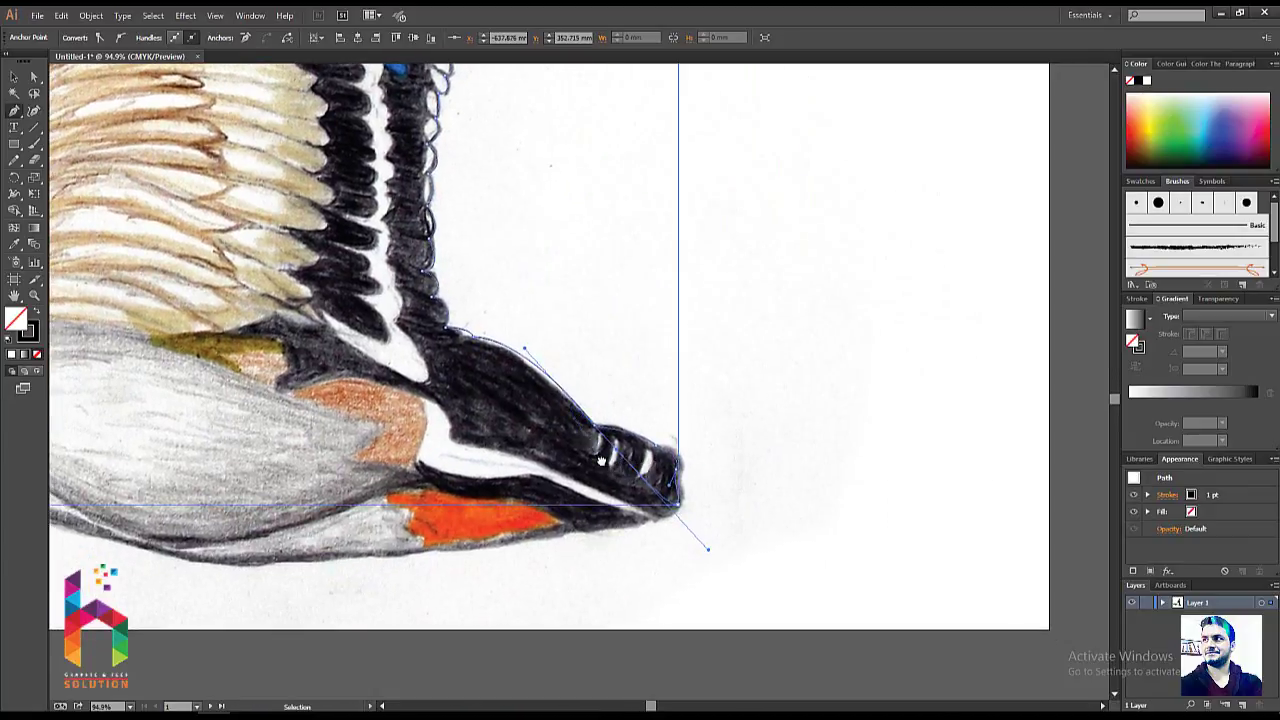
left_click(678, 456)
mouse_move(672, 506)
left_mouse_down()
mouse_move(677, 480)
mouse_move(688, 518)
left_mouse_up()
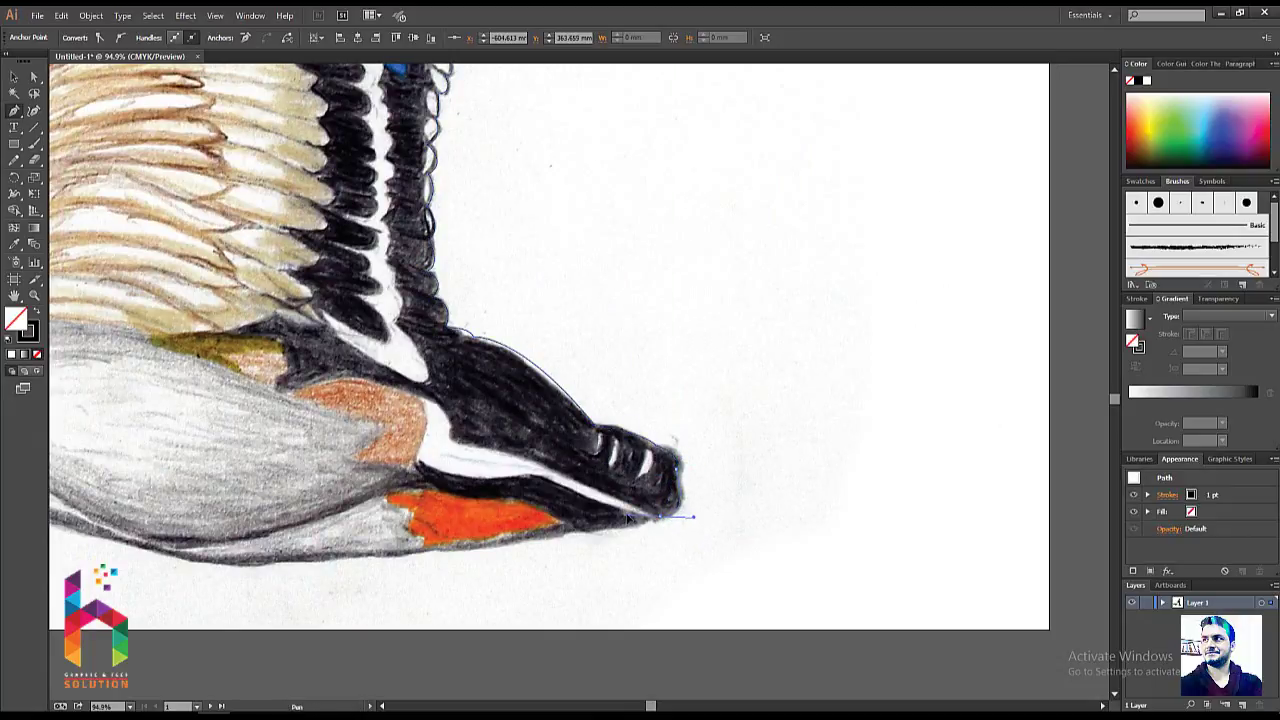
left_click(662, 517)
- Curve the outline along the belly and chest up to the neck's lower edge
left_click_drag(436, 570, 766, 460)
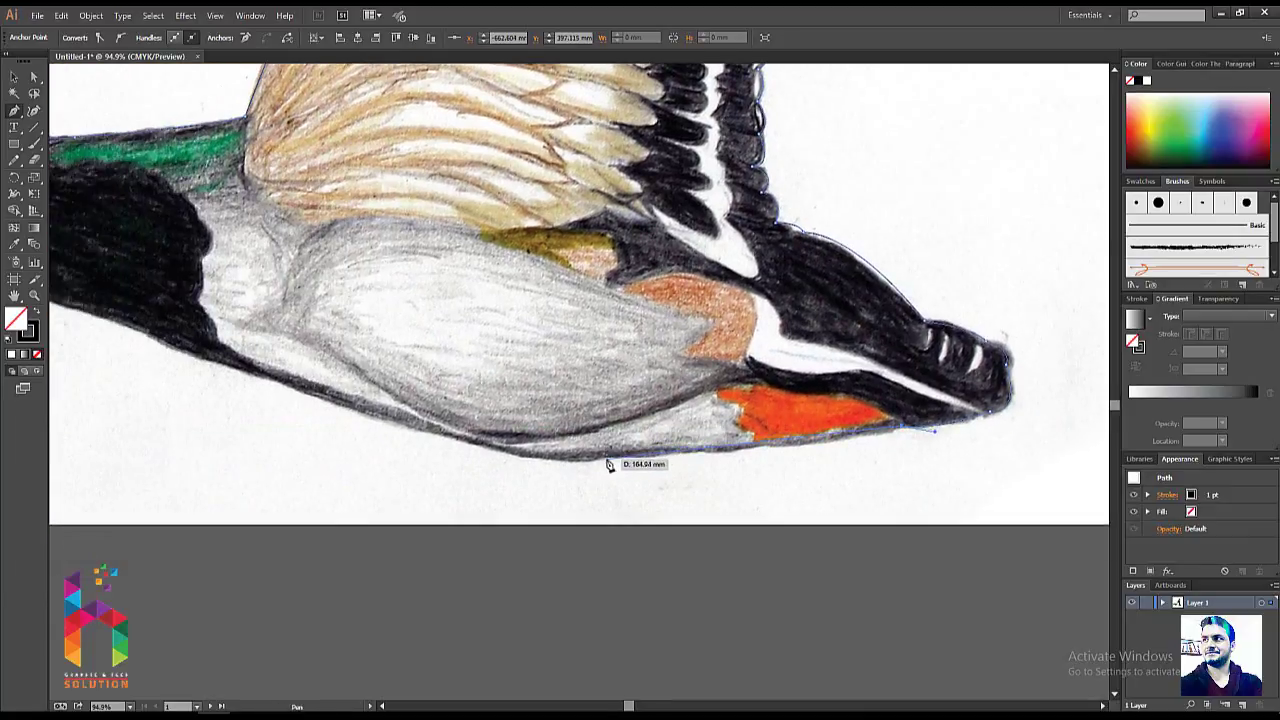
left_click_drag(604, 458, 512, 451)
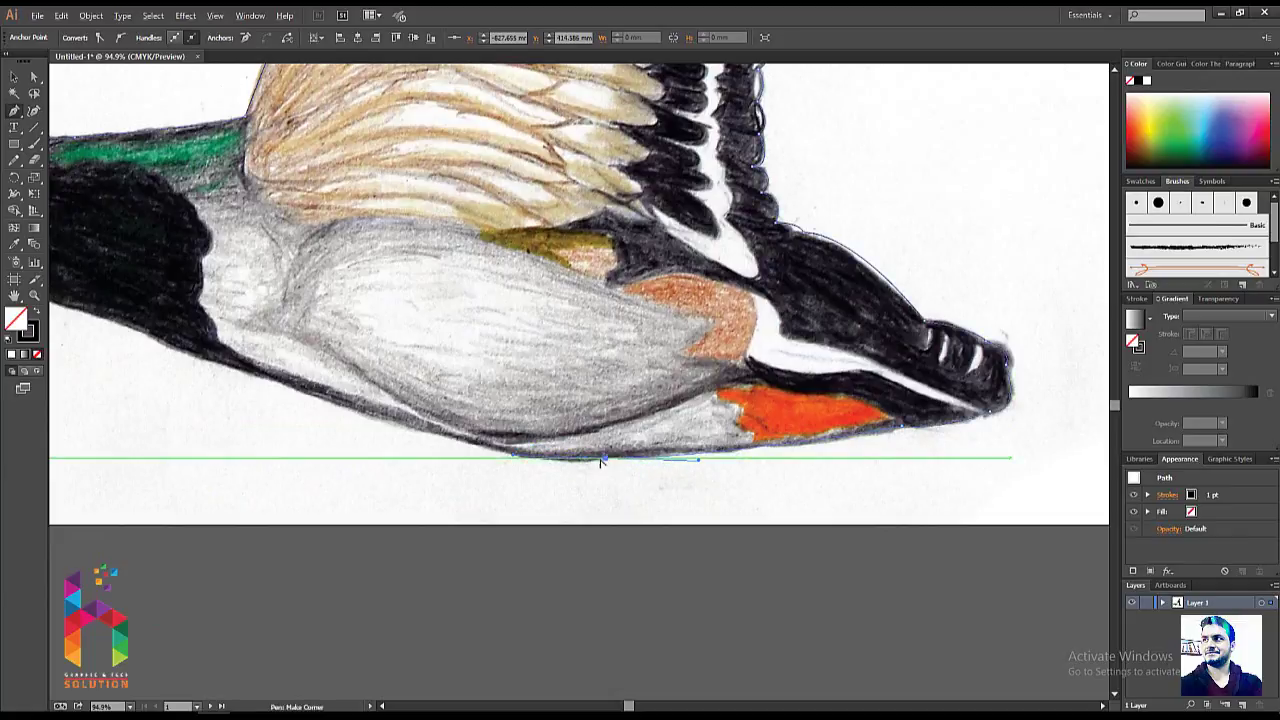
left_click_drag(246, 357, 376, 447)
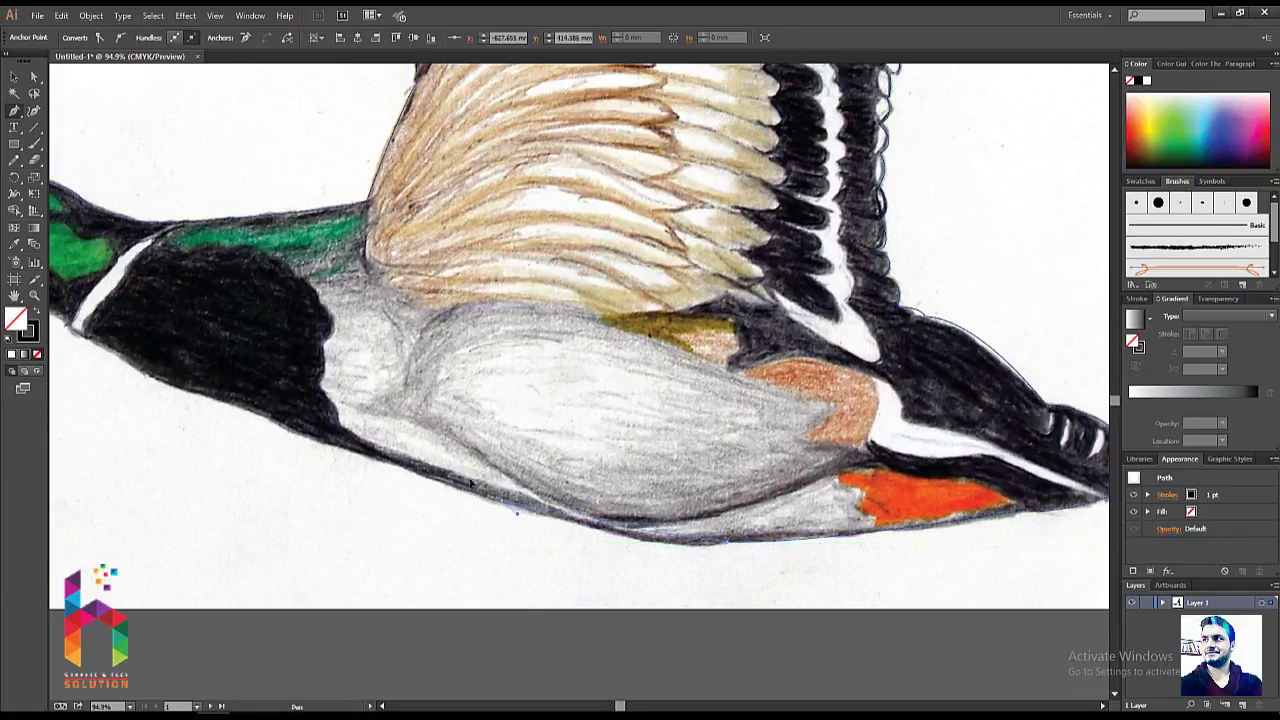
mouse_move(376, 447)
left_mouse_down()
mouse_move(481, 498)
mouse_move(254, 434)
mouse_move(491, 506)
mouse_move(358, 432)
mouse_move(457, 471)
mouse_move(406, 451)
mouse_move(432, 446)
mouse_move(297, 423)
left_mouse_up()
left_click(335, 418)
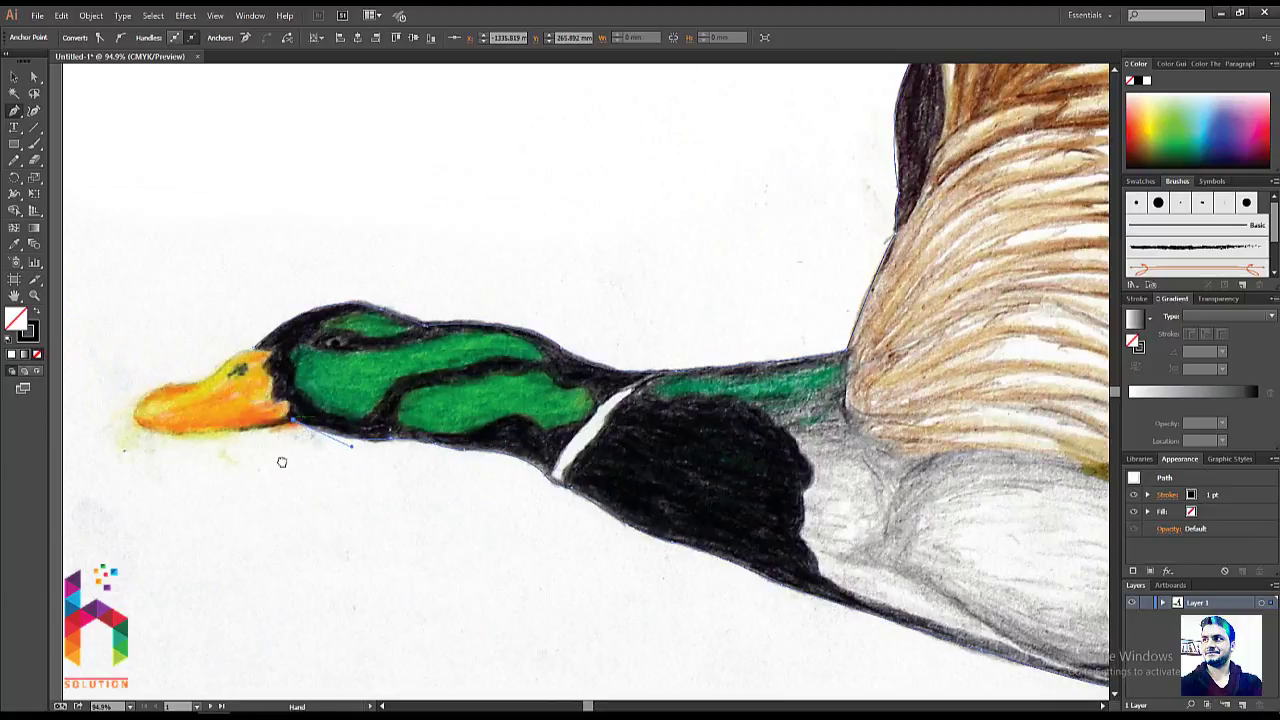
- Zoom to 100% and close the outline with a curve under the bill
key("ctrl+1")
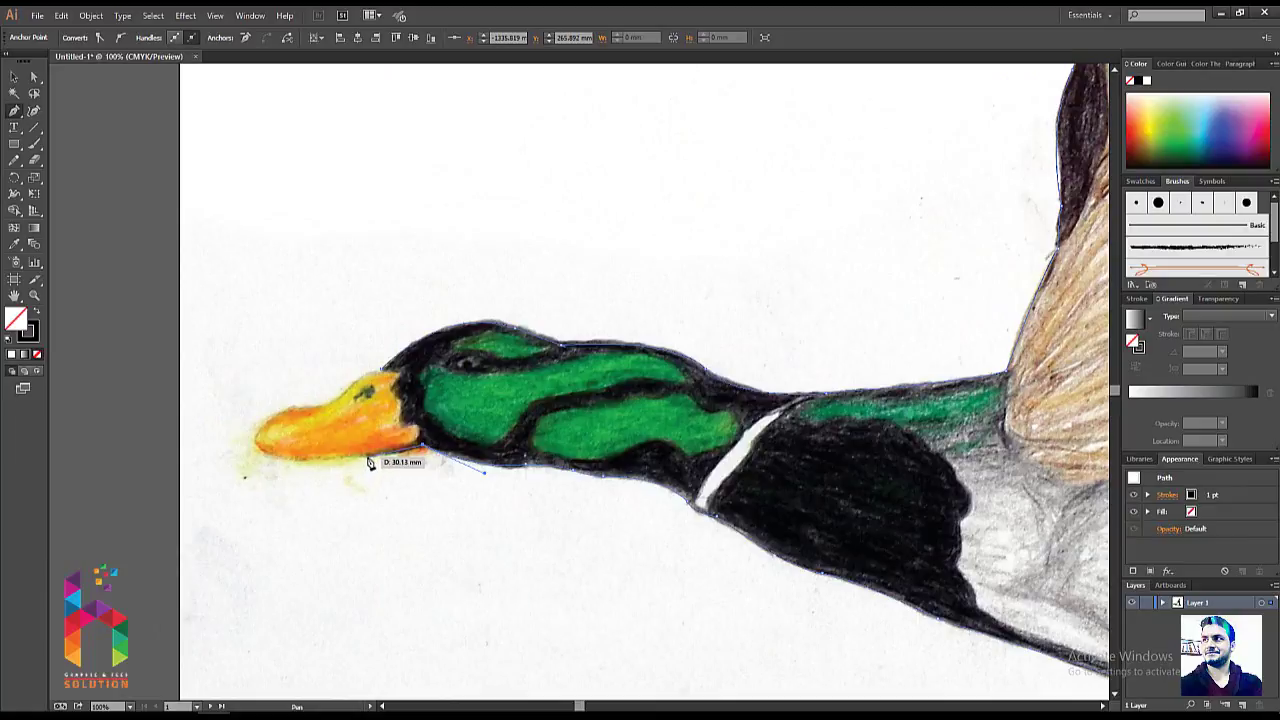
mouse_move(370, 462)
left_mouse_down()
mouse_move(357, 458)
mouse_move(433, 428)
mouse_move(404, 432)
mouse_move(411, 393)
mouse_move(380, 368)
left_mouse_up()
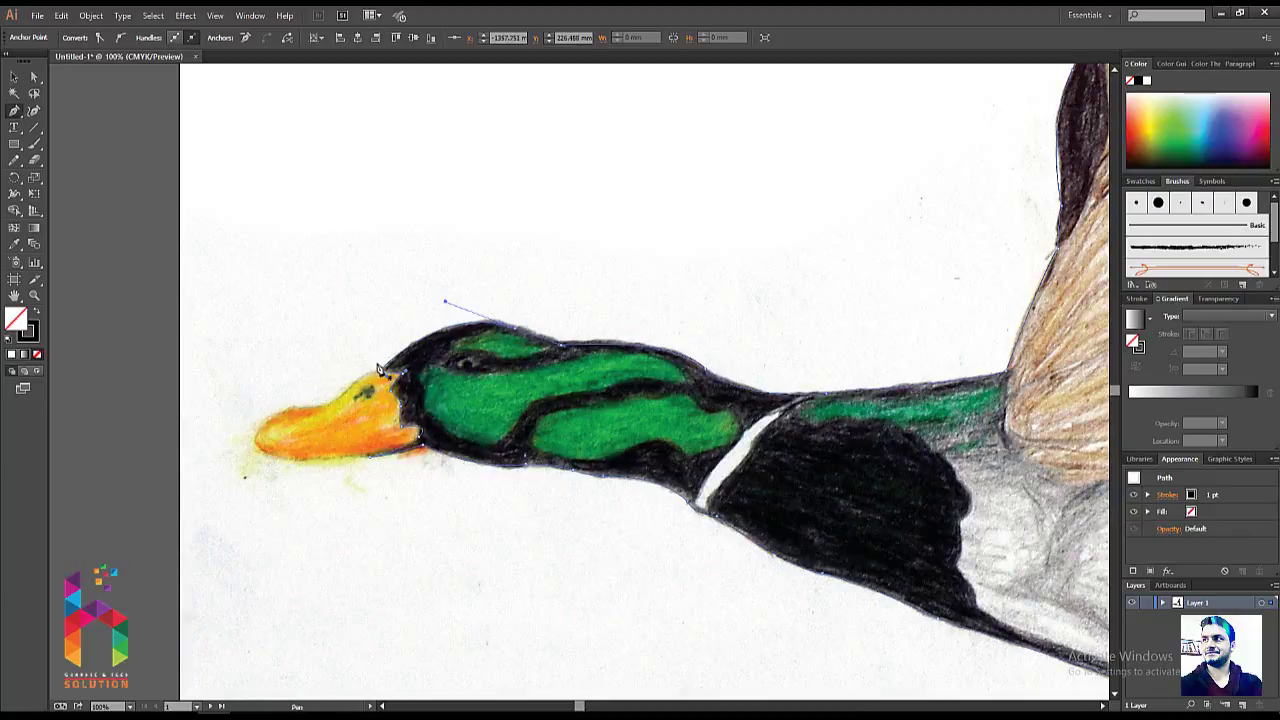
- Deselect the outline, zoom out, and toggle Outline view to inspect it
key("v")
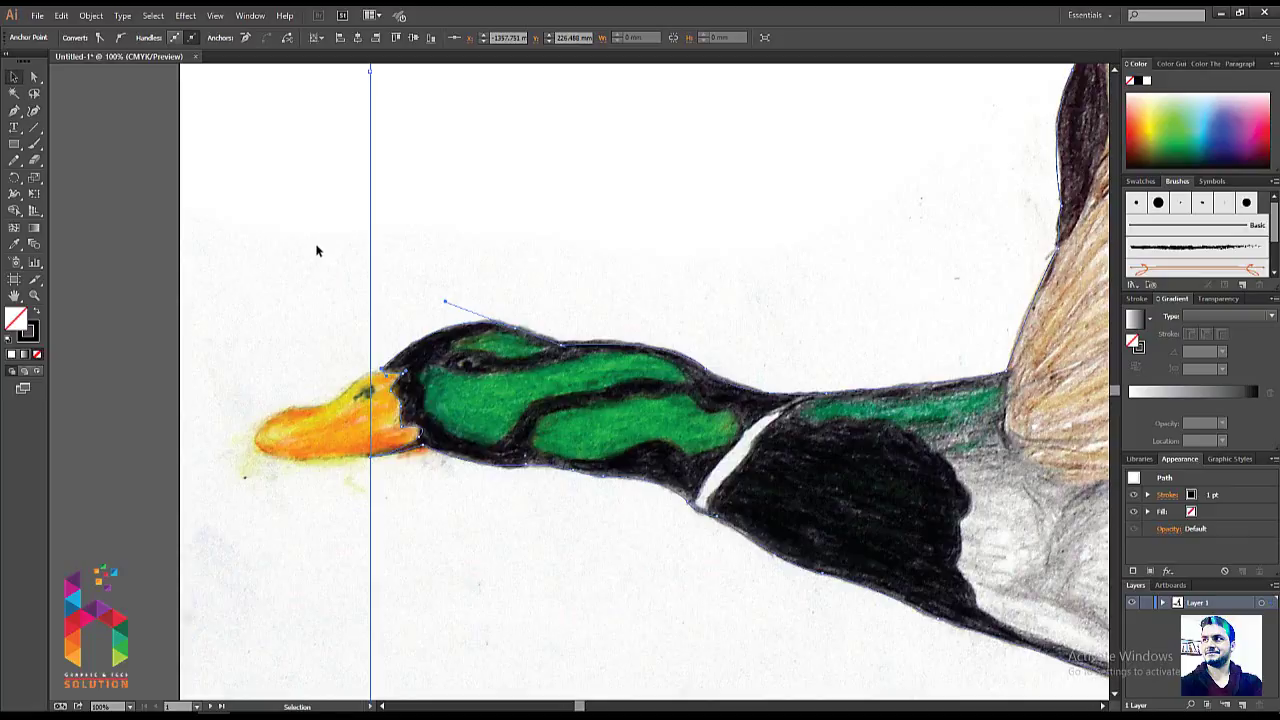
left_click(316, 251)
key("ctrl+minus")
key("ctrl+minus")
key("ctrl+minus")
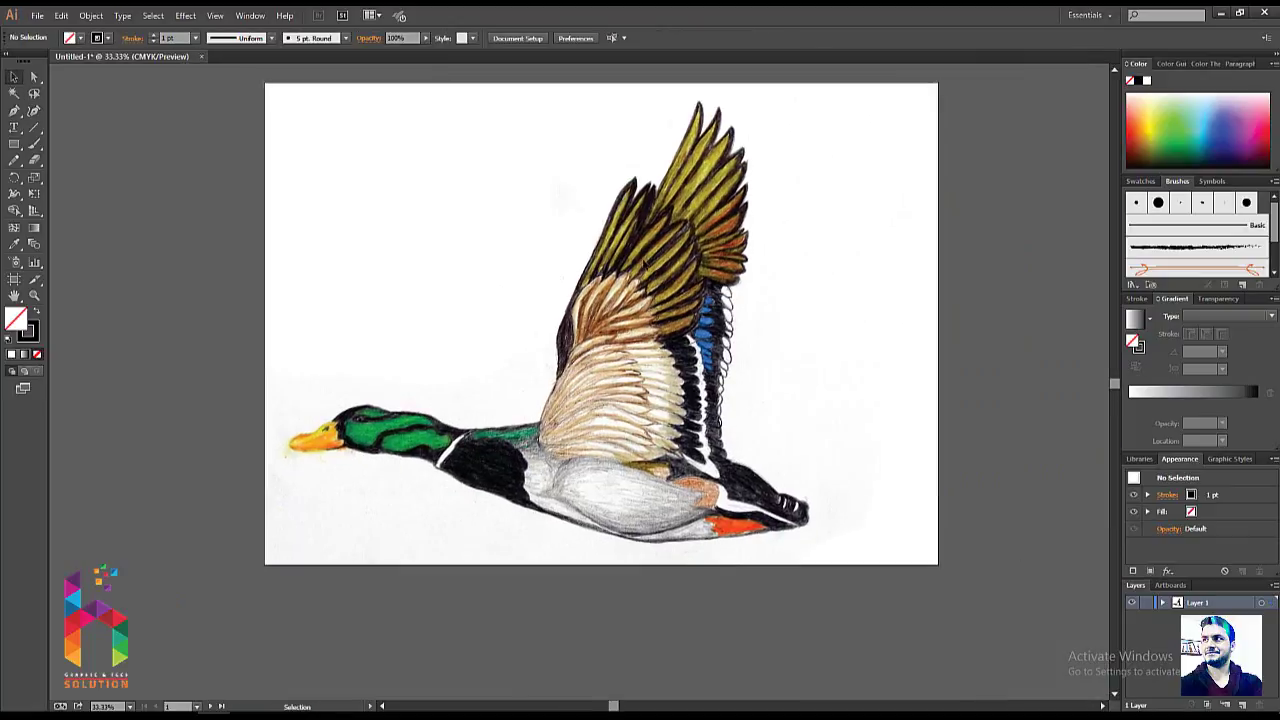
key("ctrl+y")
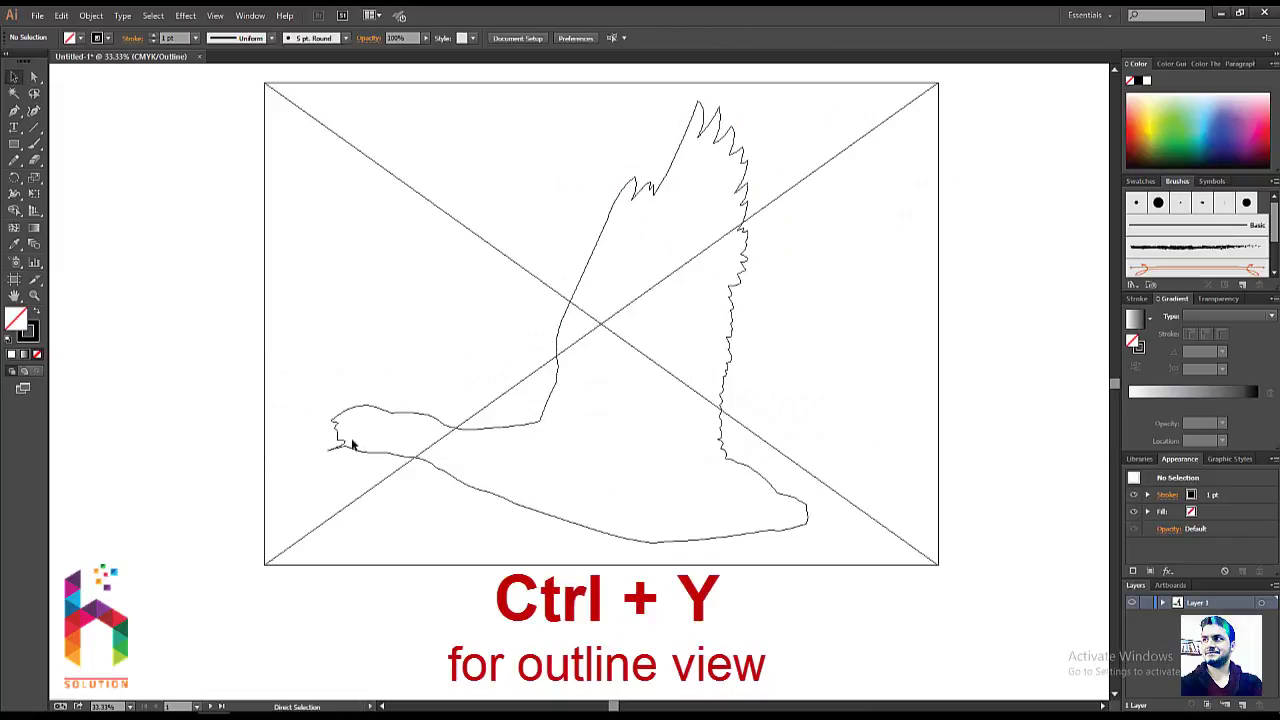
key("ctrl+y")
- Temporarily fill the duck shape black, undo it, and zoom into the head and bill
left_click(411, 416)
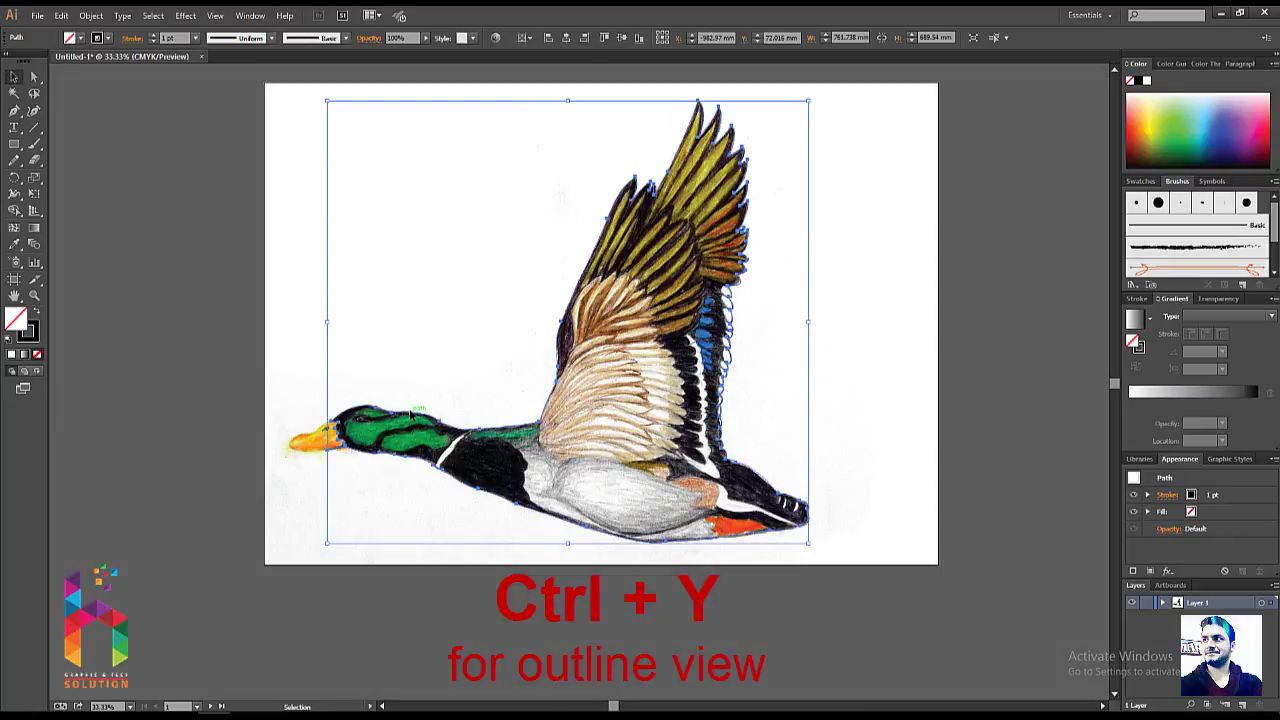
key("shift+x")
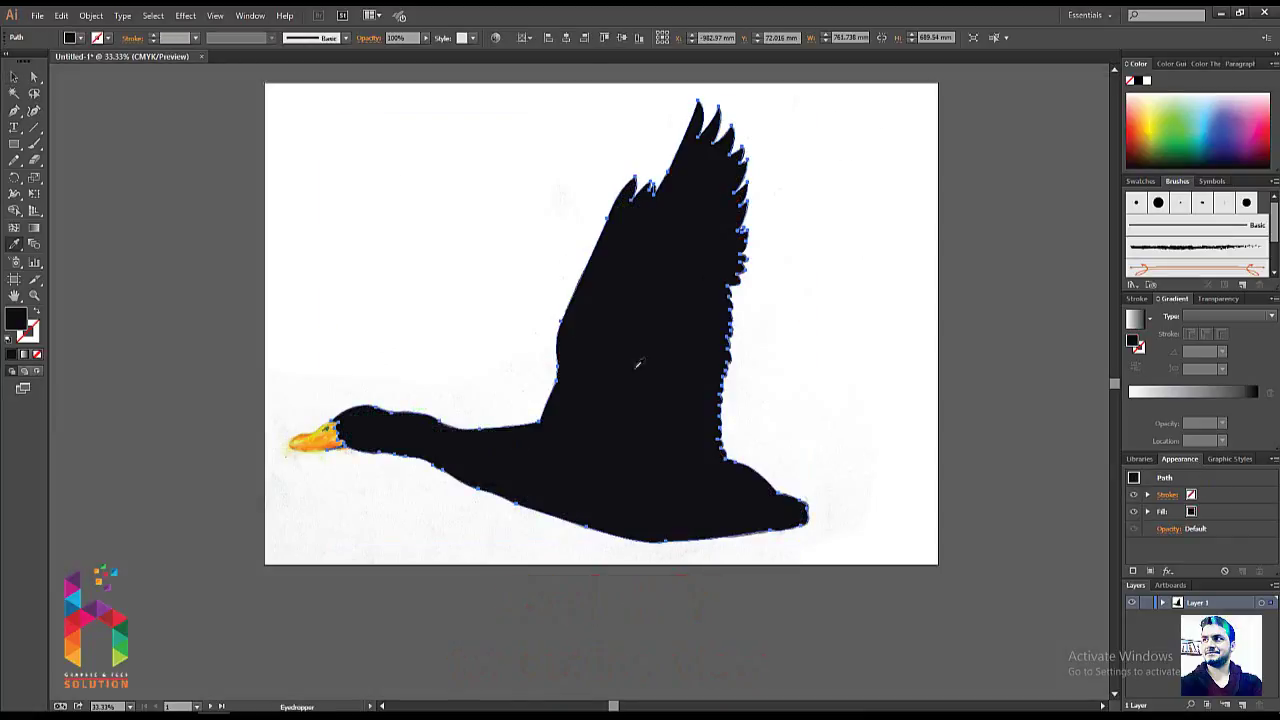
key("i")
key("v")
key("ctrl+shift+a")
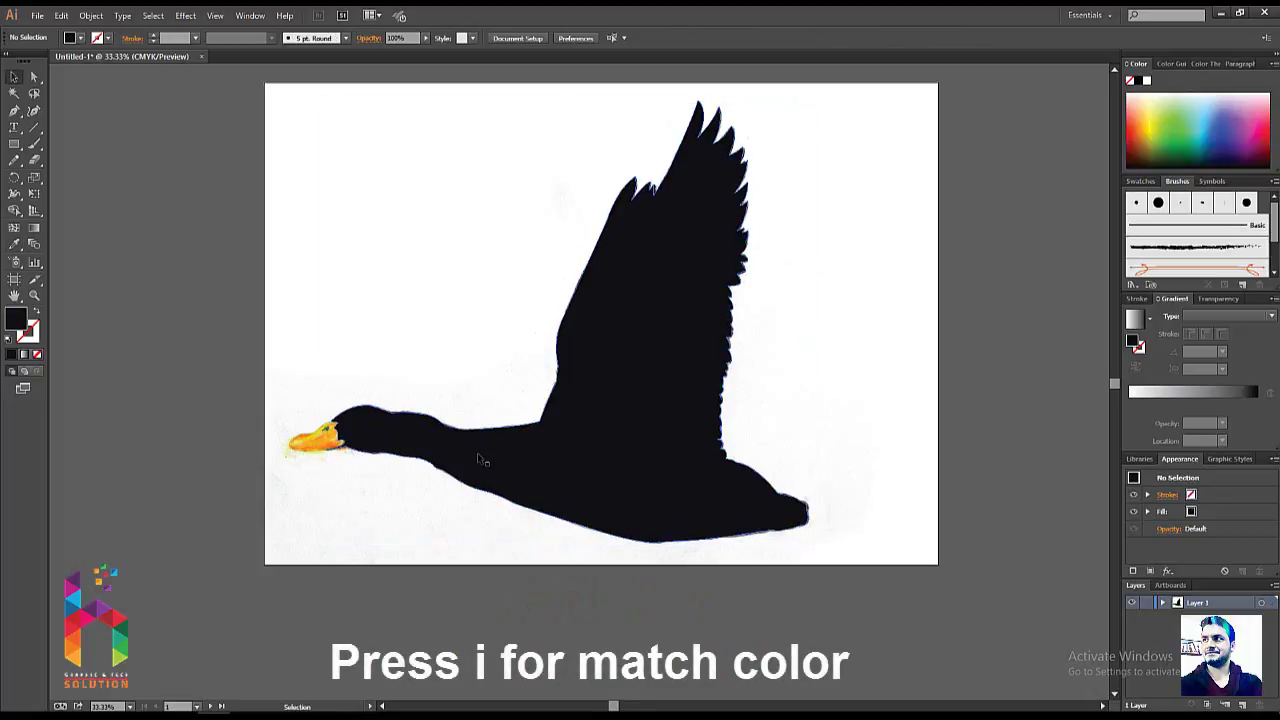
key("ctrl+z")
key("ctrl+z")
key("ctrl+shift+a")
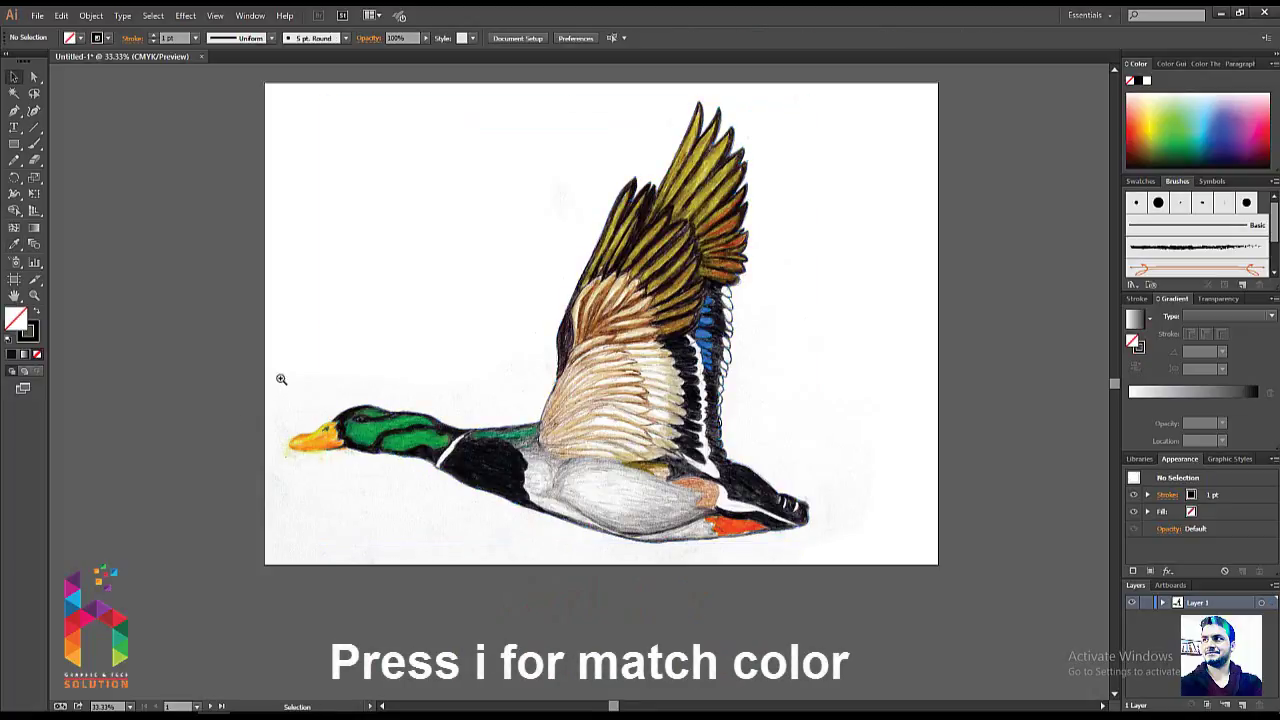
key("z")
mouse_move(203, 381)
left_mouse_down()
mouse_move(483, 497)
mouse_move(592, 486)
mouse_move(607, 542)
left_mouse_up()
- Trace a closed Pen outline around the yellow bill, starting where it meets the head
key("p")
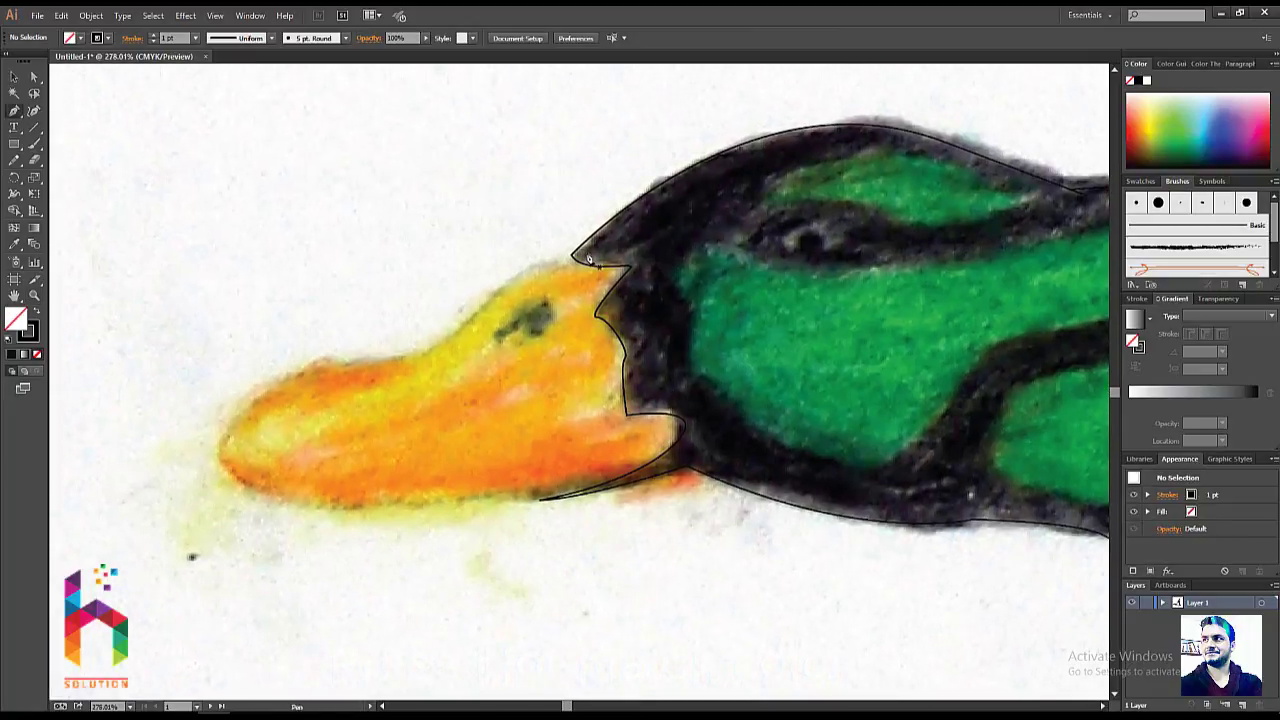
left_click(585, 253)
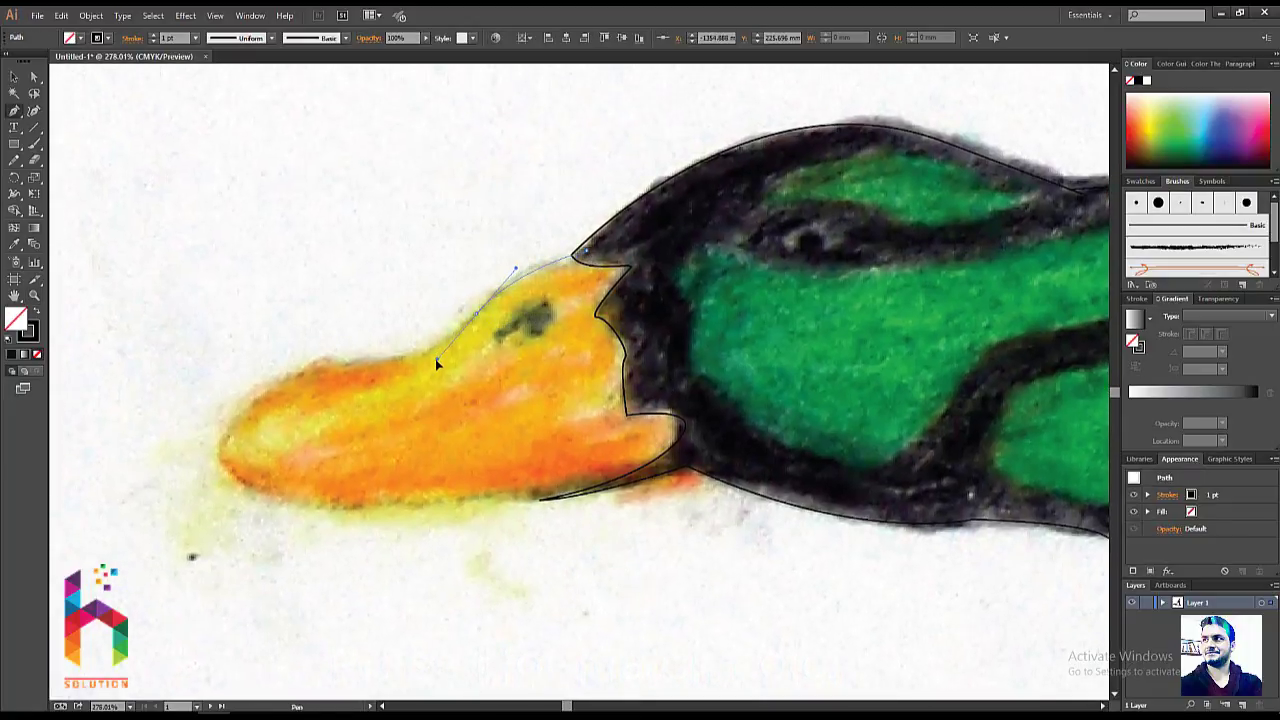
left_click_drag(437, 363, 437, 360)
left_click_drag(357, 364, 227, 441)
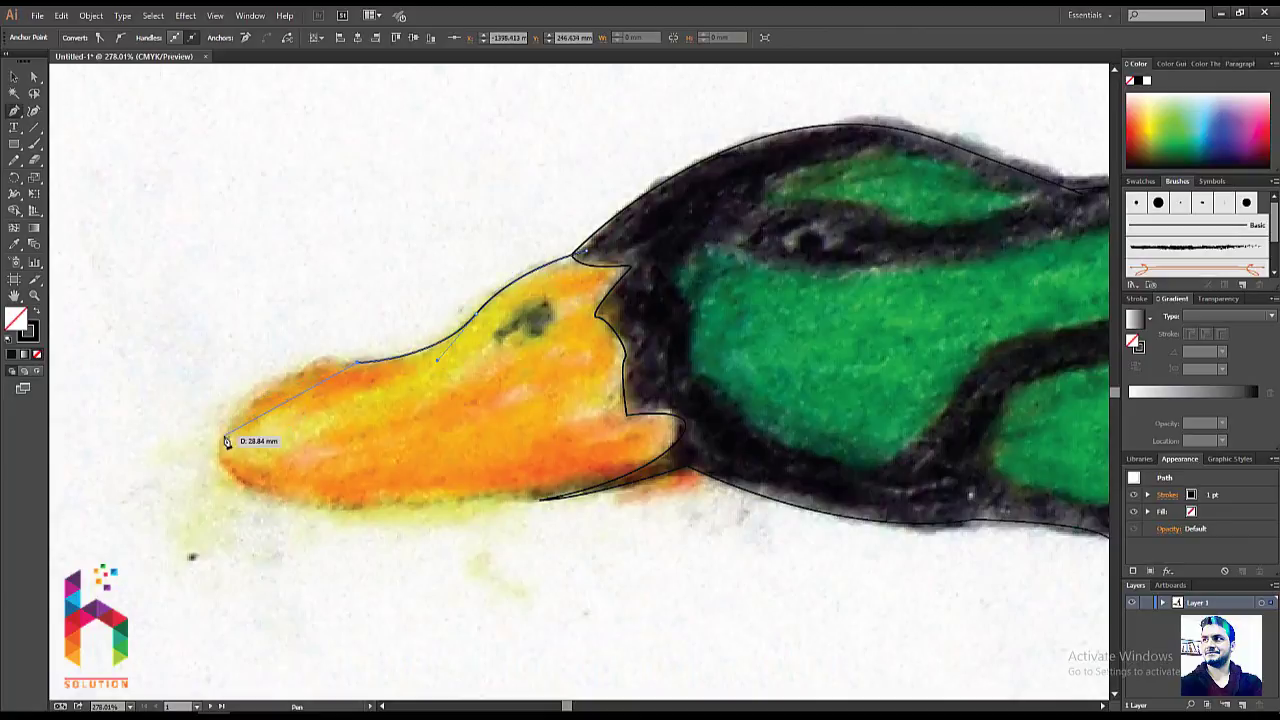
left_click_drag(200, 490, 177, 513)
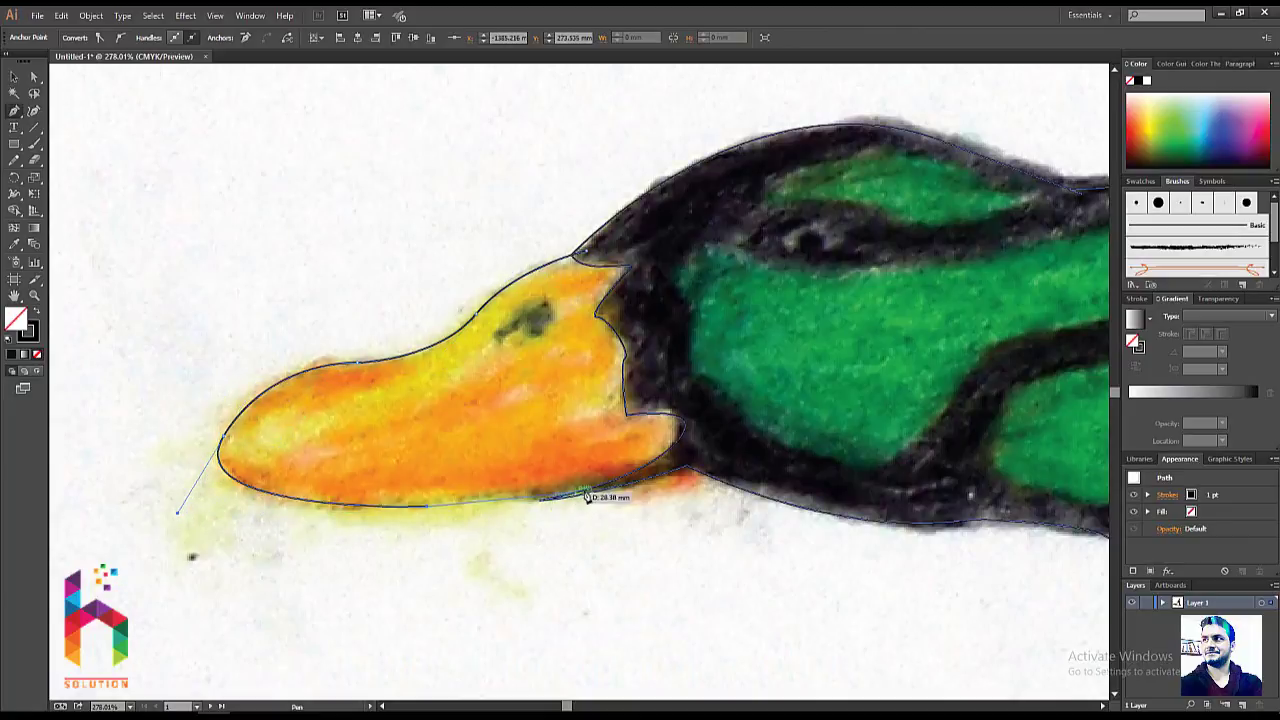
left_click_drag(646, 478, 749, 437)
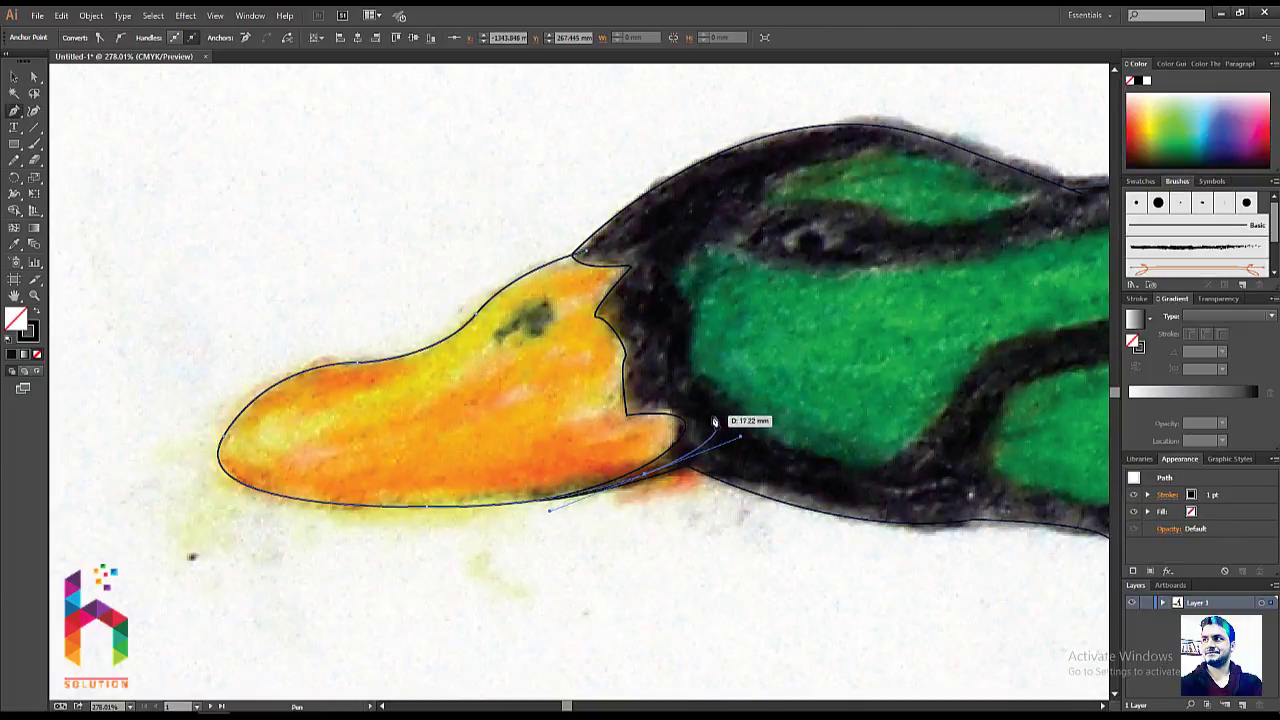
left_click(703, 421)
left_click(660, 348)
left_click(636, 303)
left_click(641, 263)
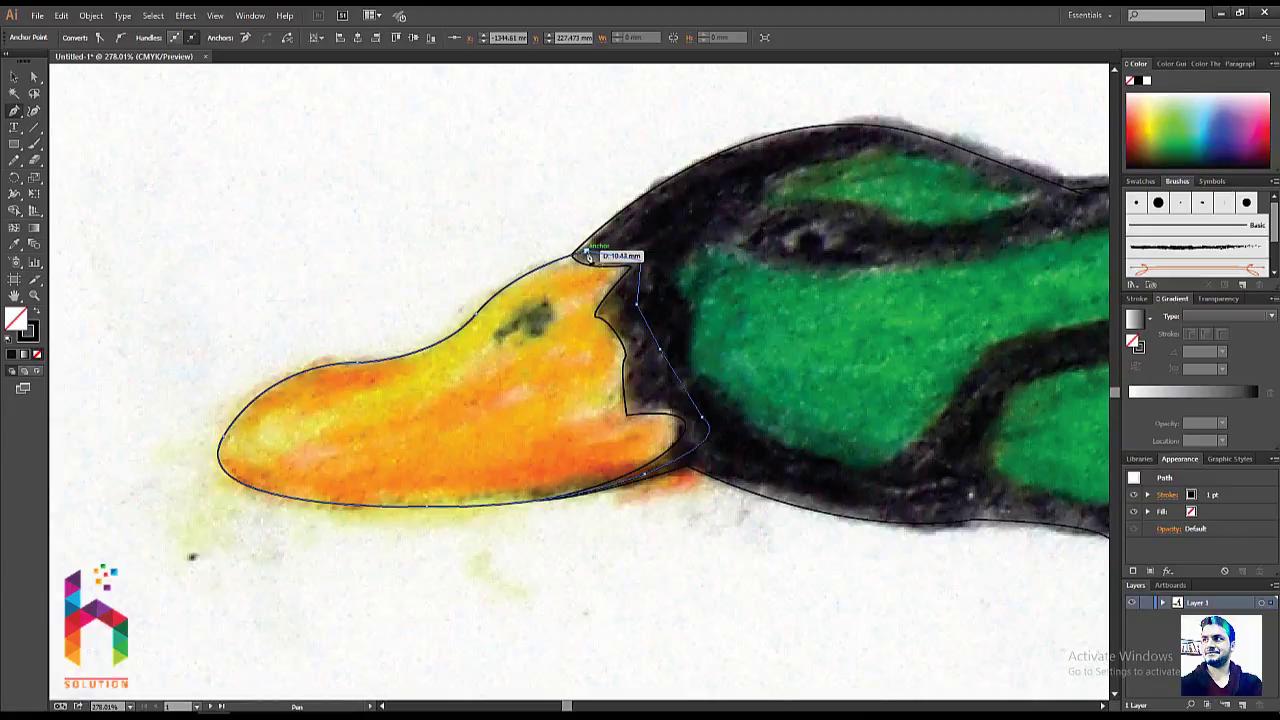
left_click_drag(585, 252, 515, 267)
- Draw a short curved stroke over the dark nostril mark
left_click(497, 335)
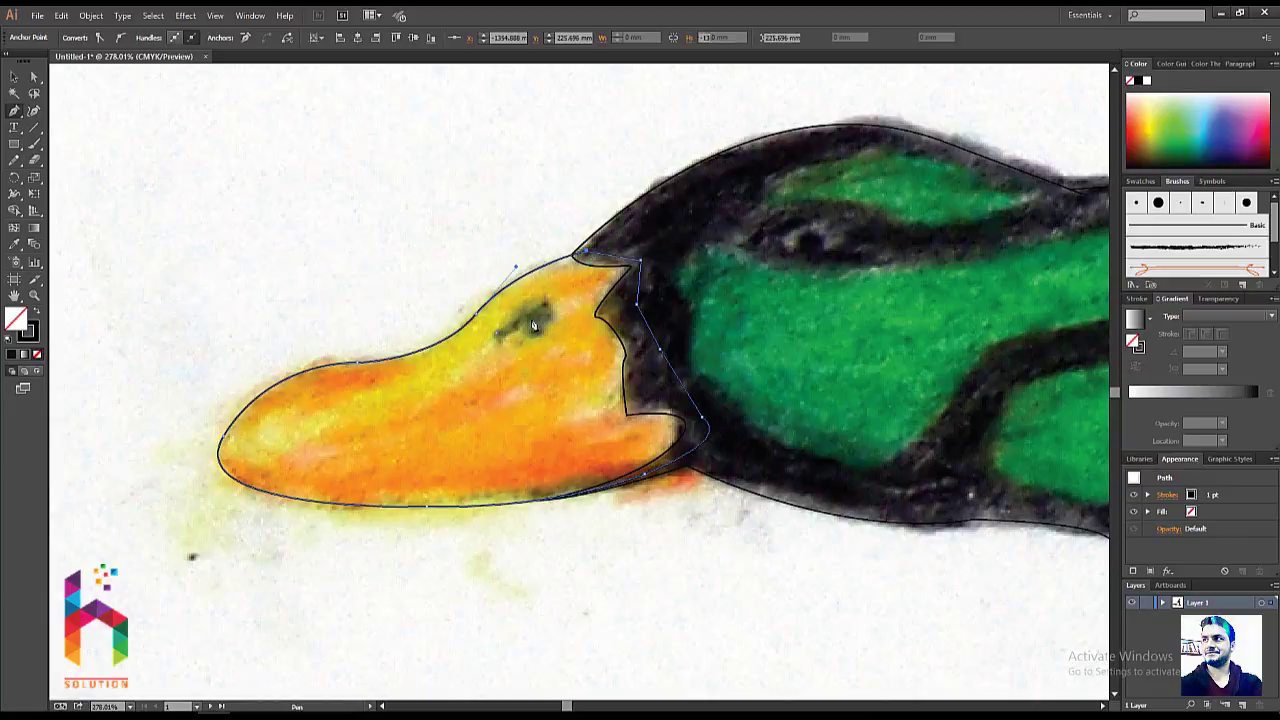
left_click_drag(551, 318, 535, 350)
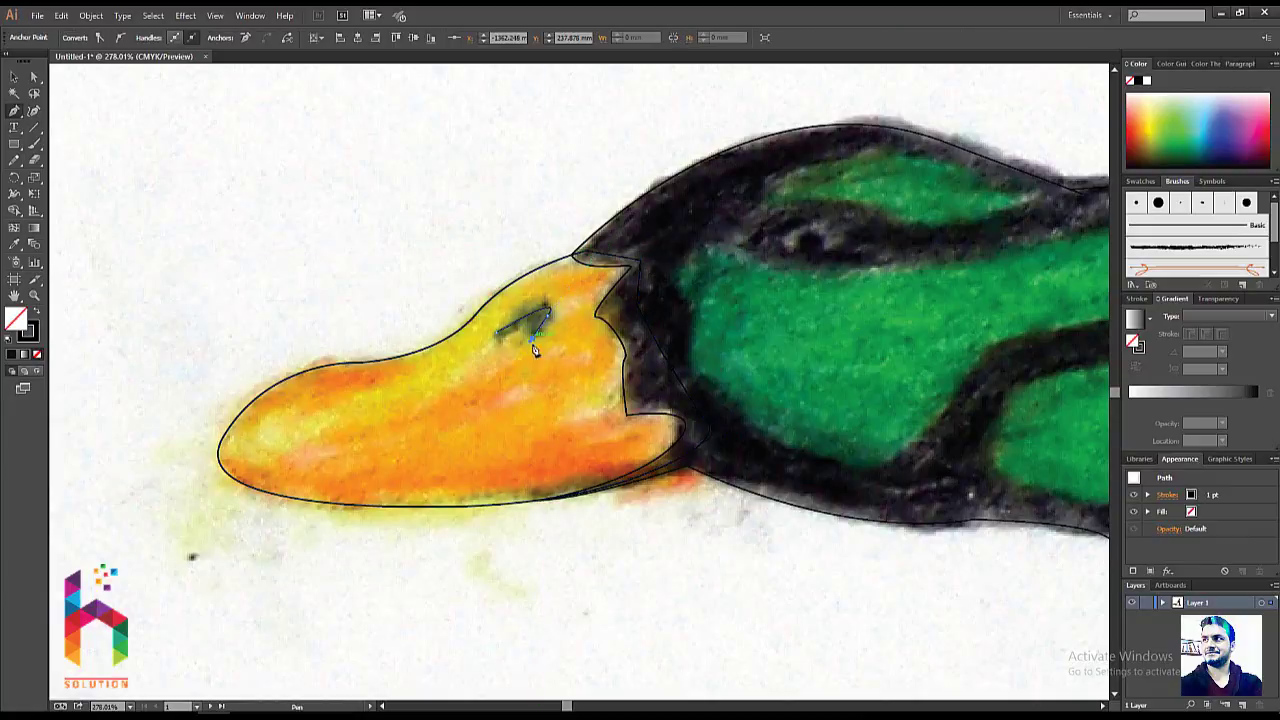
key("v")
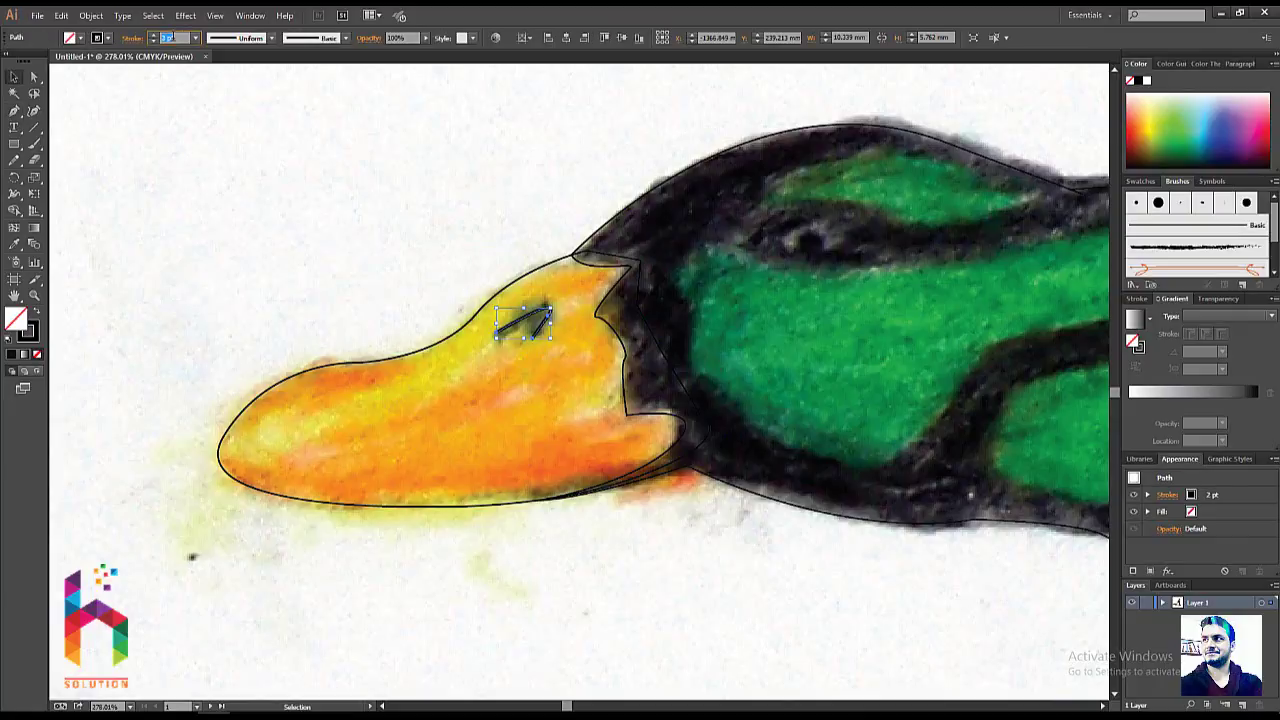
- Thicken the nostril stroke to 5 pt with the tapered Width Profile 1
type("5")
key("Return")
left_click(271, 37)
left_click(236, 83)
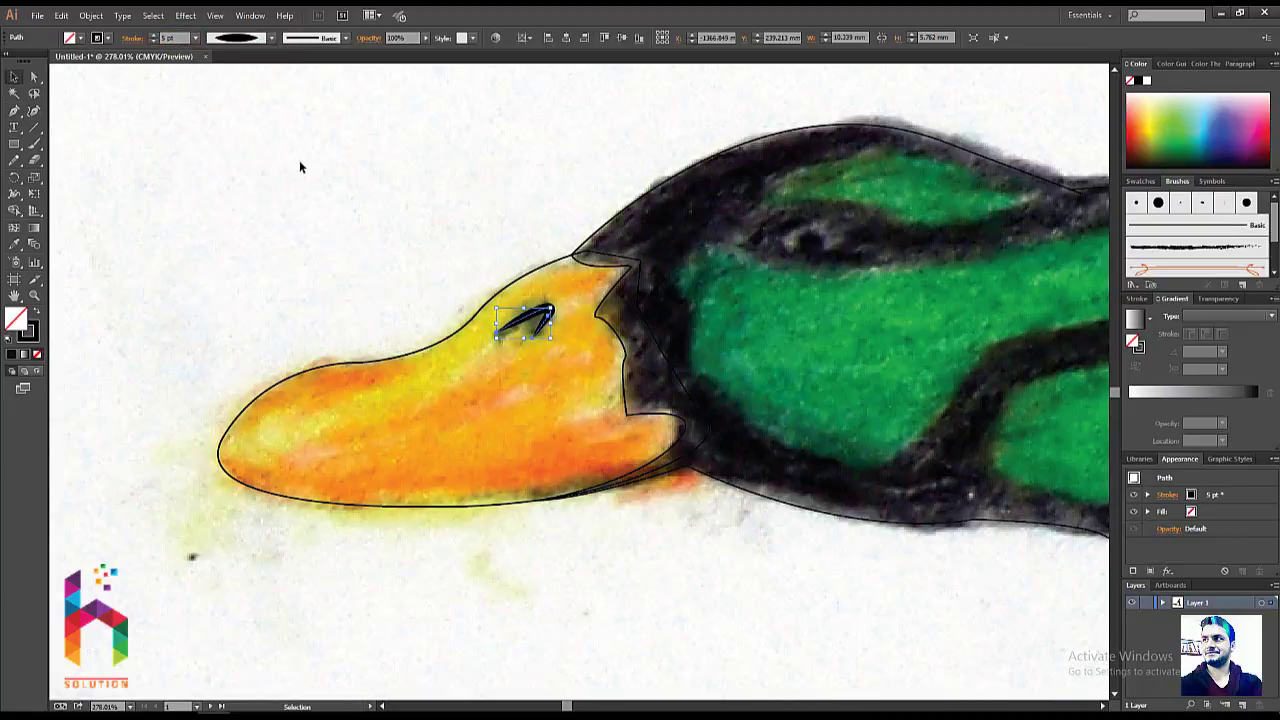
left_click(299, 167)
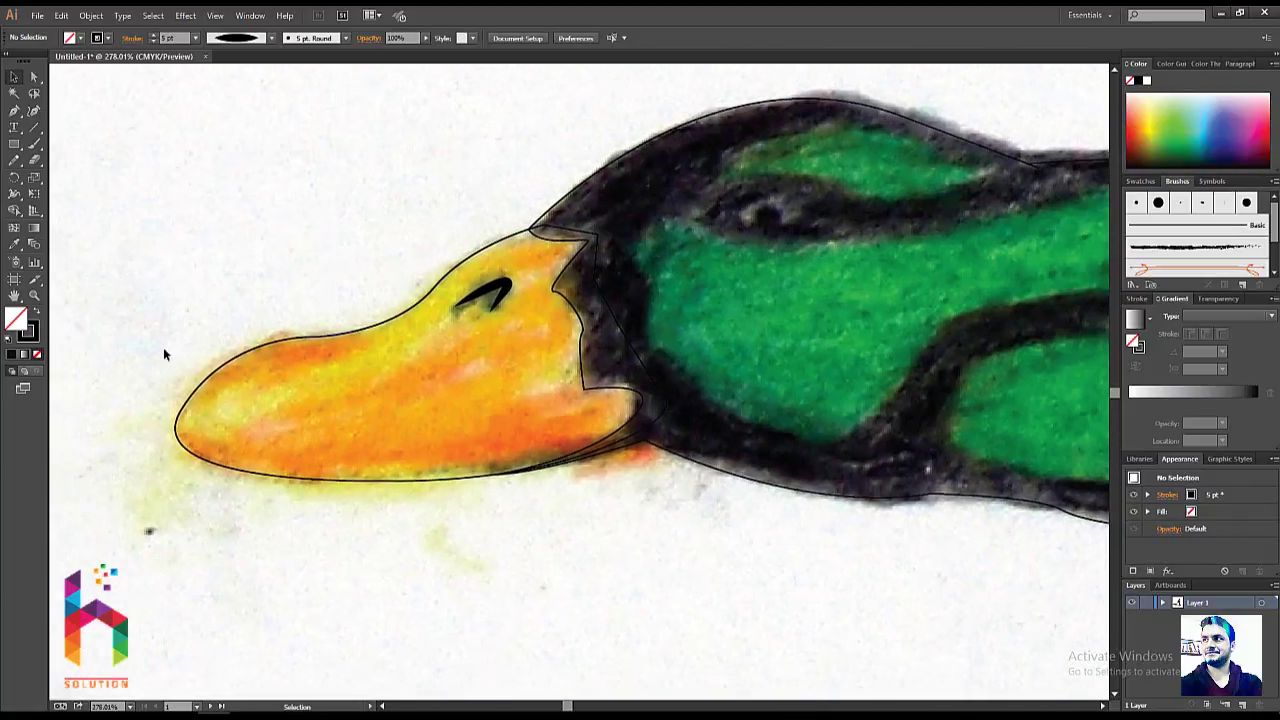
- Draw a small leaf-shaped highlight outline near the beak tip with the Pen tool
key("p")
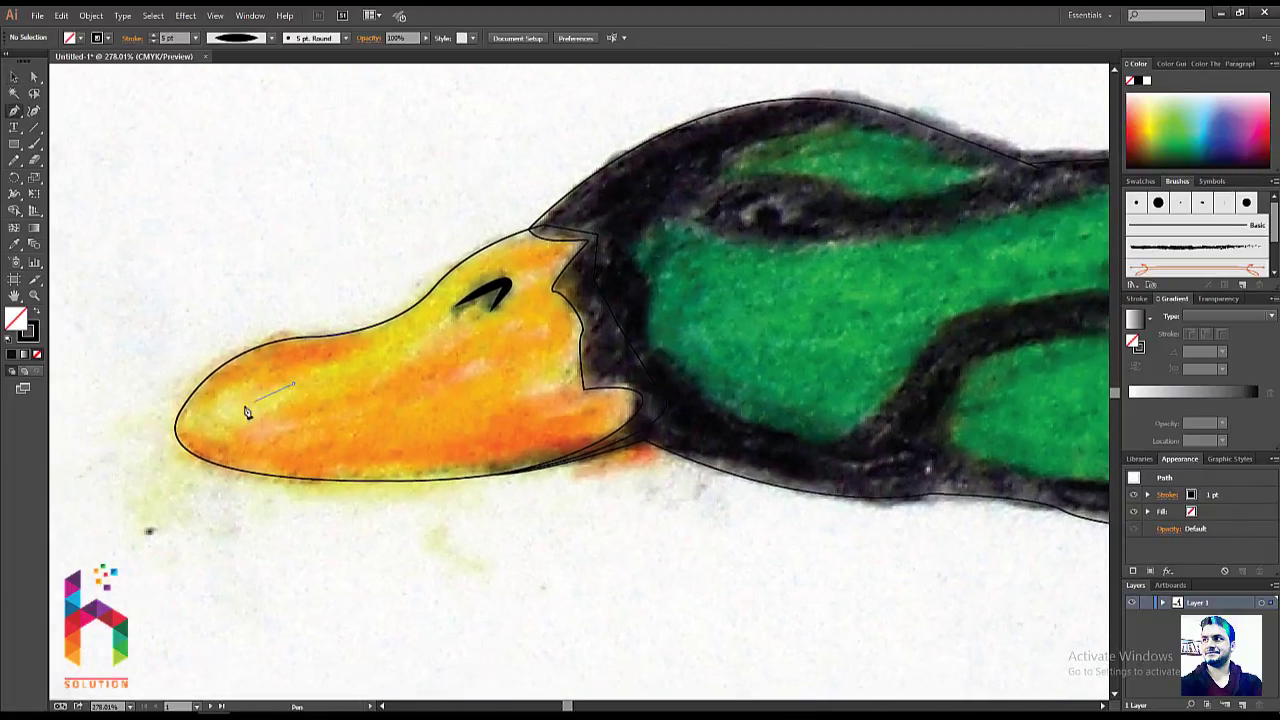
left_click(222, 424)
left_click_drag(293, 386, 293, 389)
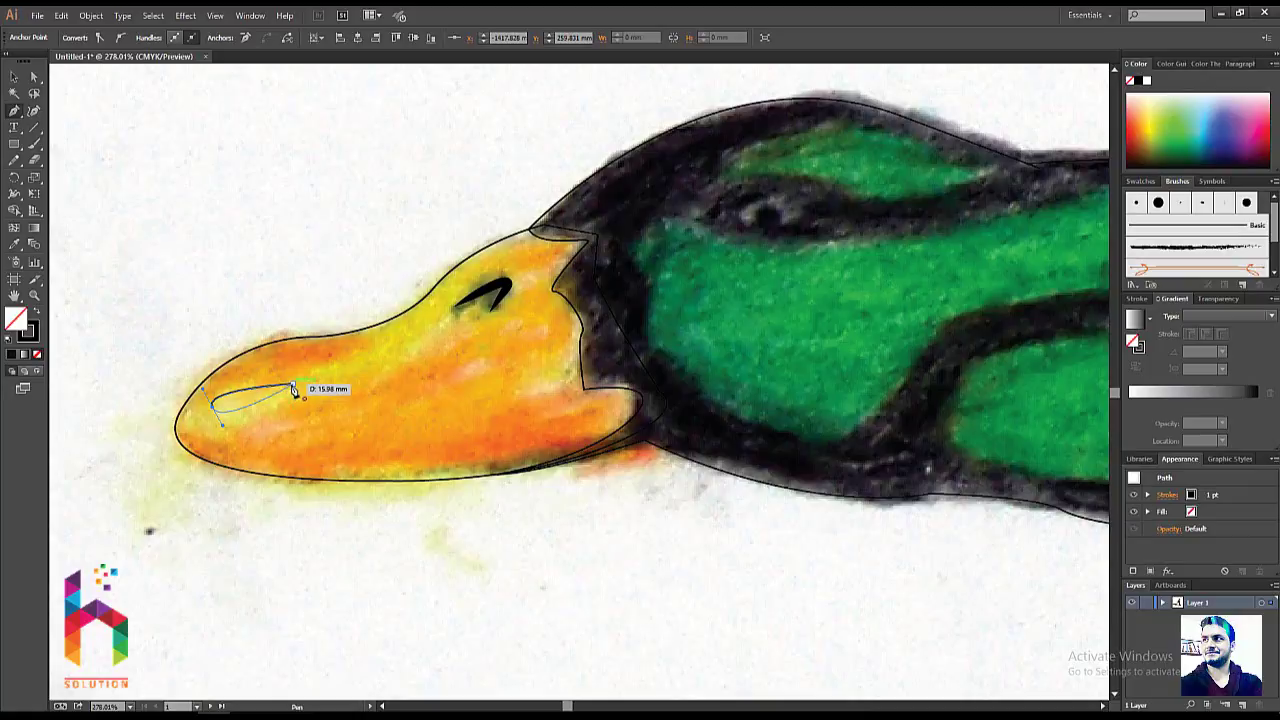
key("v")
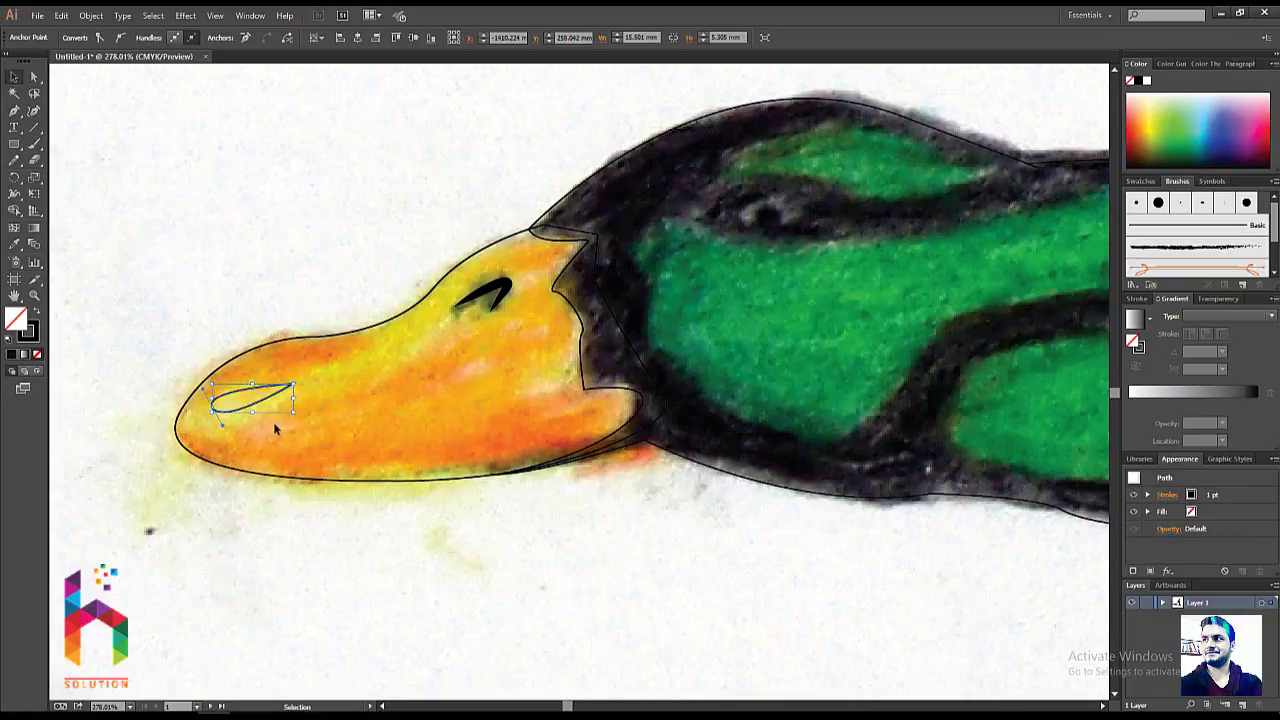
- Alt-drag copies of the highlight up and down the beak, then select them all
mouse_move(262, 405)
left_mouse_down()
mouse_move(495, 354)
mouse_move(546, 393)
left_mouse_up()
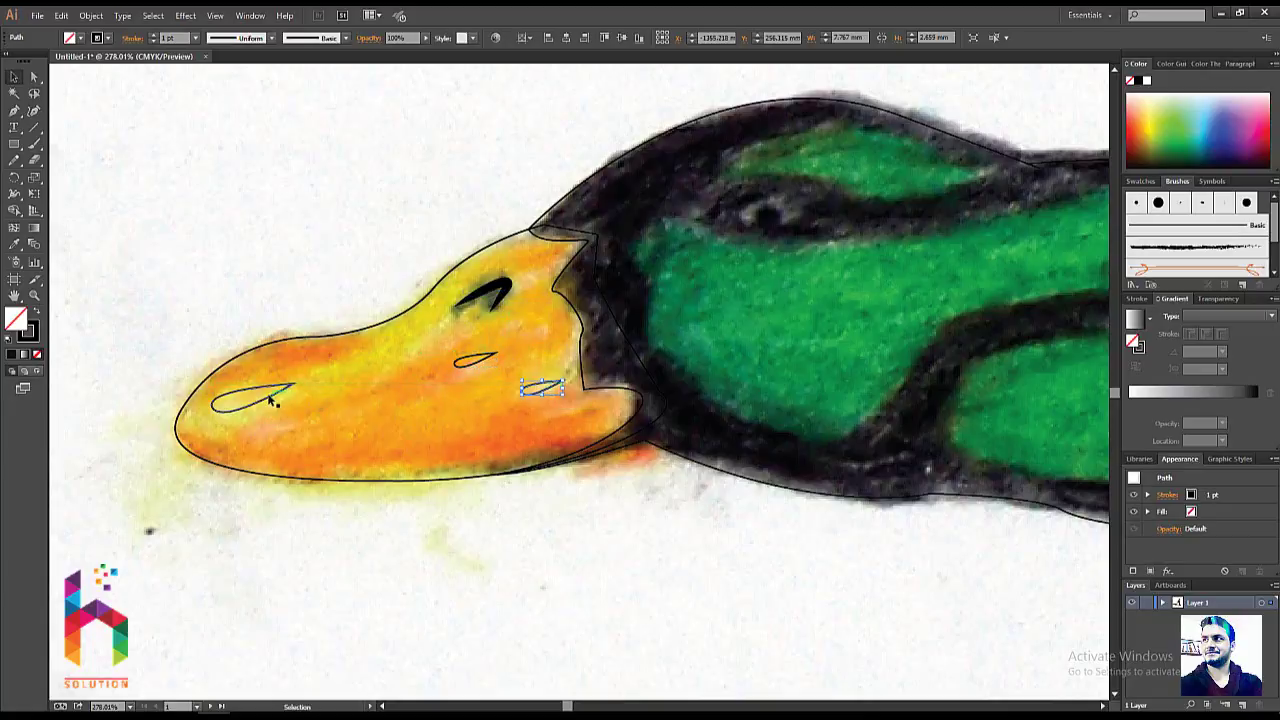
mouse_move(270, 400)
left_mouse_down()
mouse_move(310, 427)
mouse_move(297, 437)
left_mouse_up()
left_click(268, 400, "shift")
left_click(467, 362, "shift")
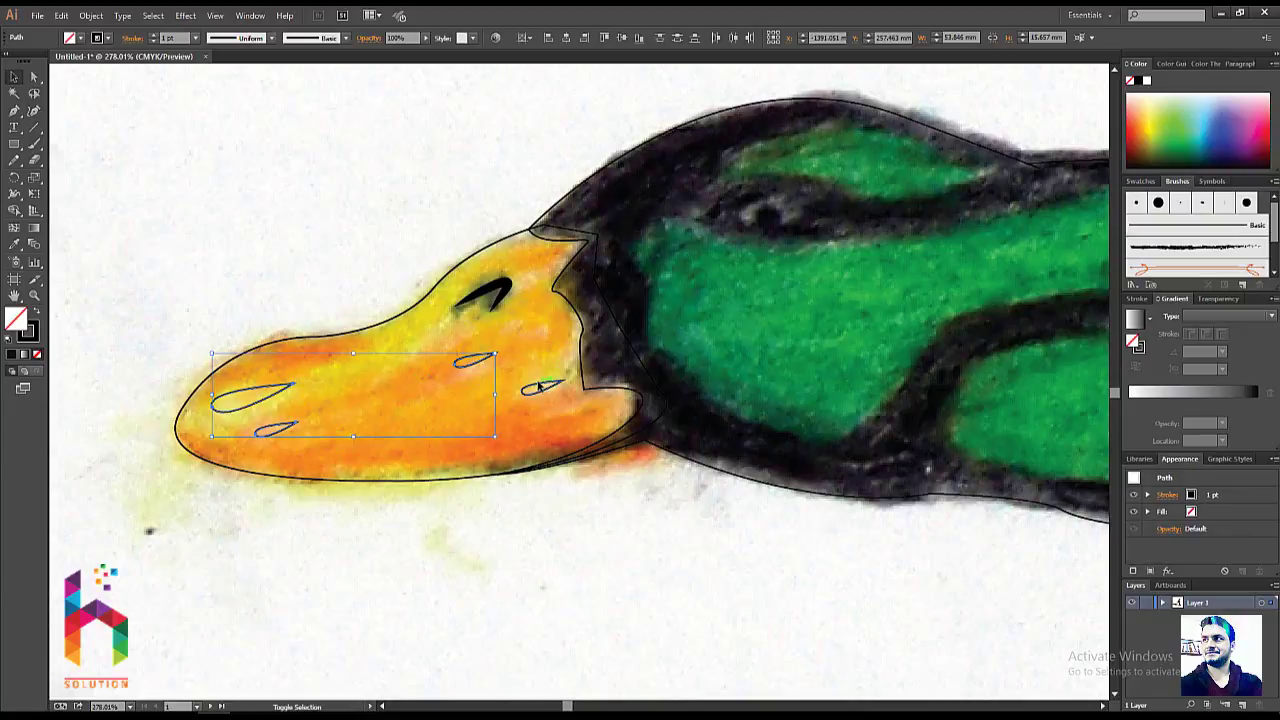
- Eyedrop the drawing's pale yellow into the beak highlights and the beak outline
key("i")
left_click(575, 333)
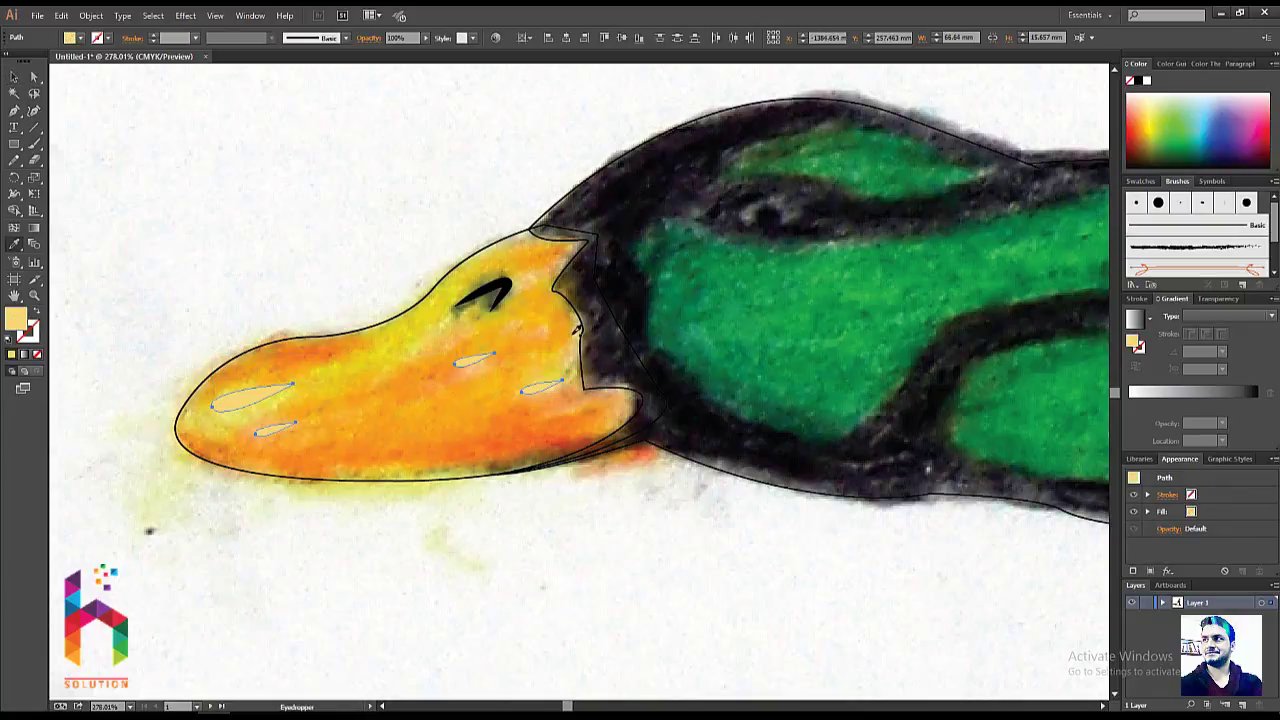
key("v")
left_click(365, 333)
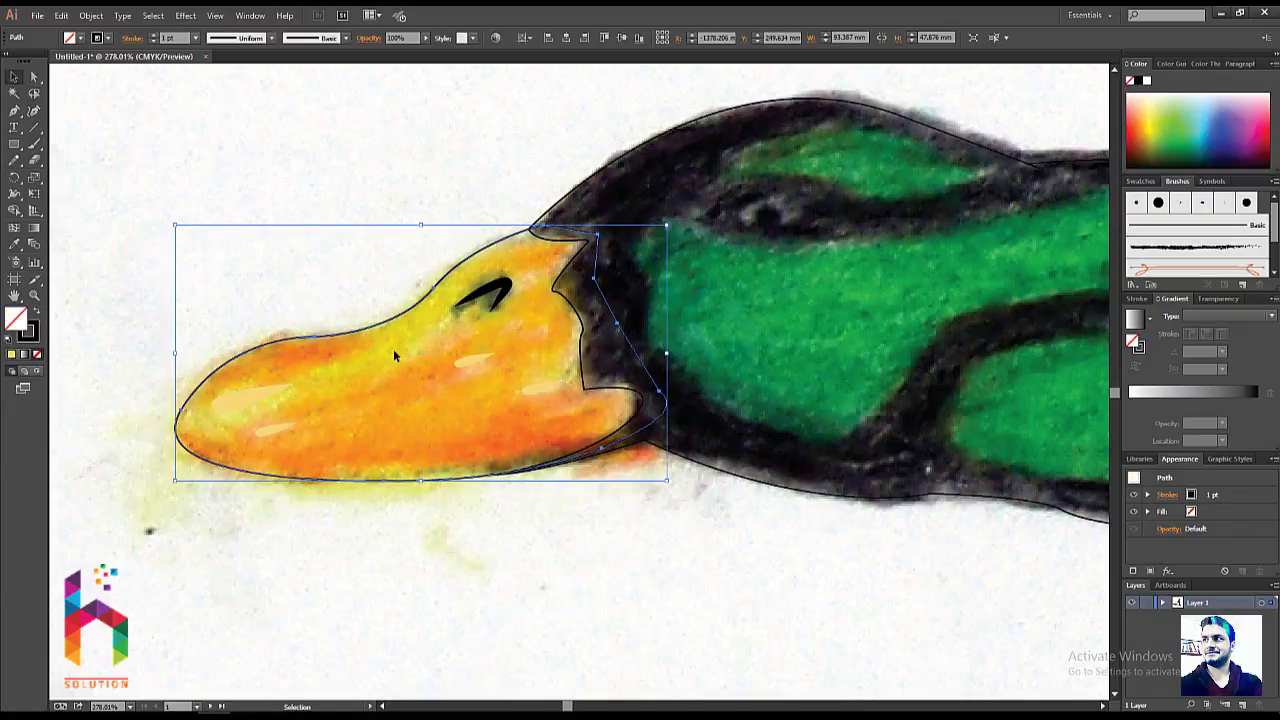
key("i")
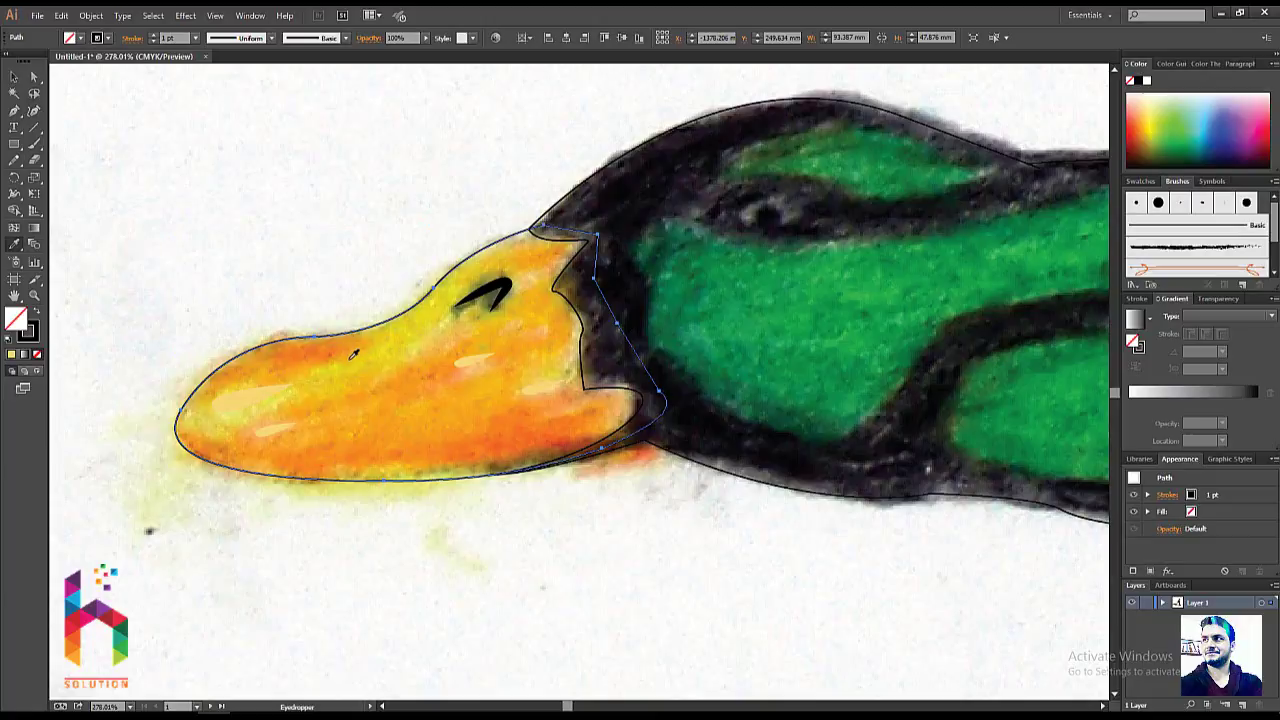
left_click(352, 354)
key("v")
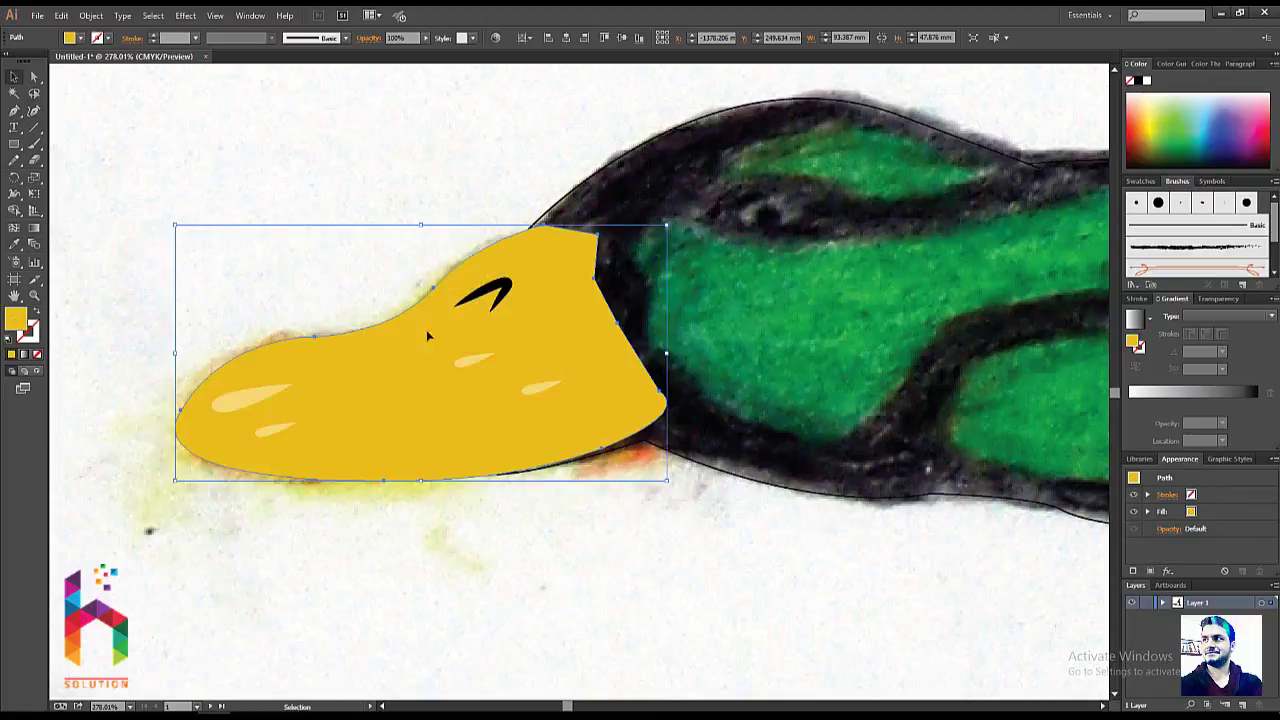
- Test-fill the head outline with solid black sampled from the drawing
left_click(555, 209)
key("i")
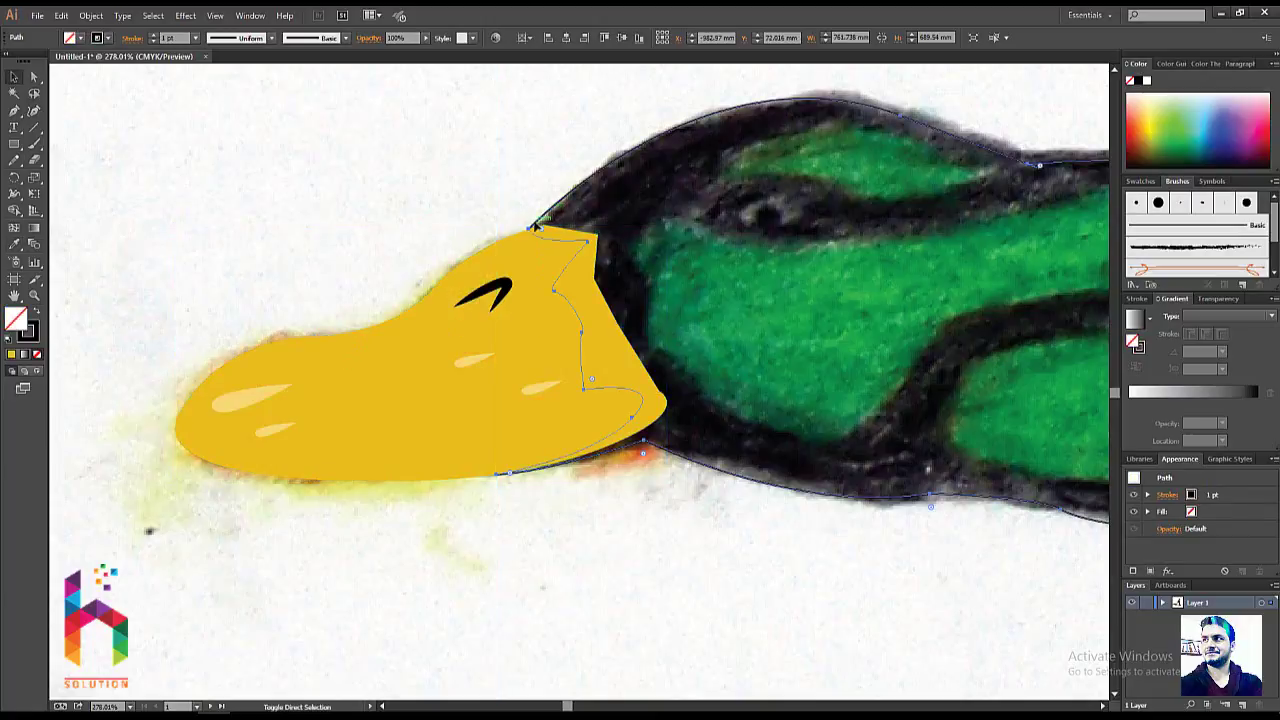
left_click(537, 227)
left_click(633, 209)
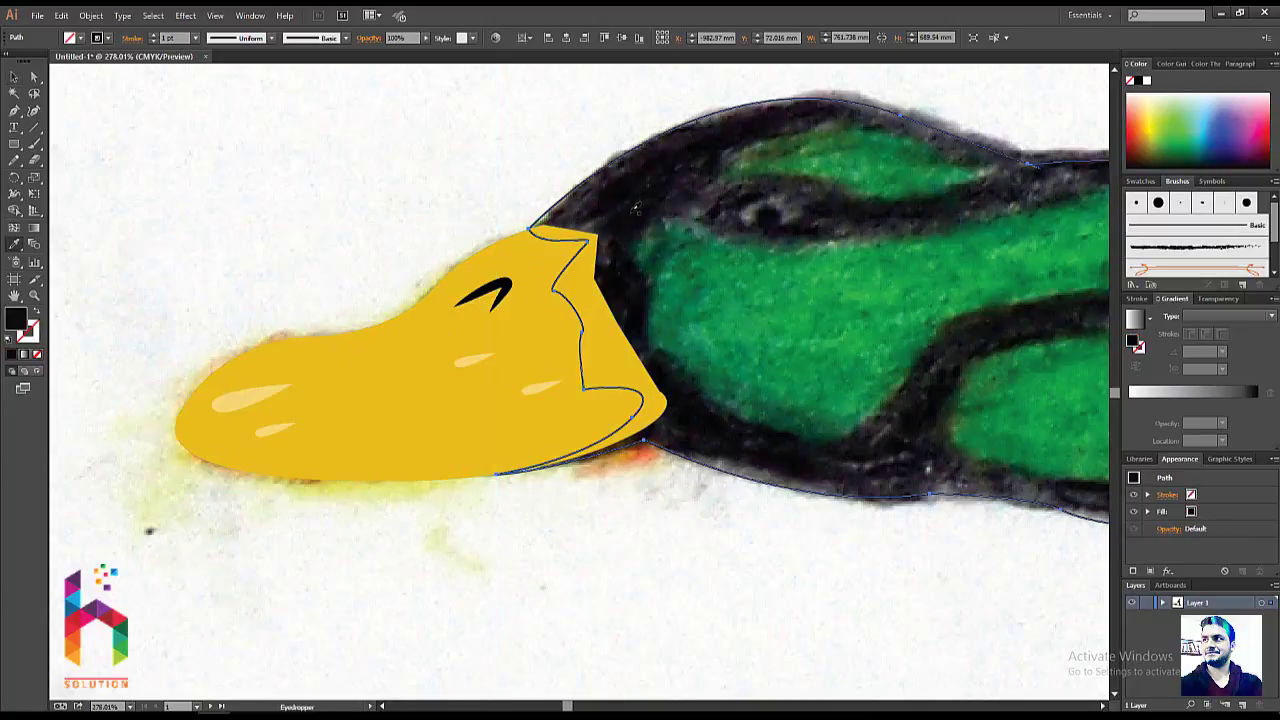
key("v")
left_click(372, 225)
- Zoom out, compare Outline and Preview modes, and undo the head's black fill
left_click_drag(415, 339, 314, 420)
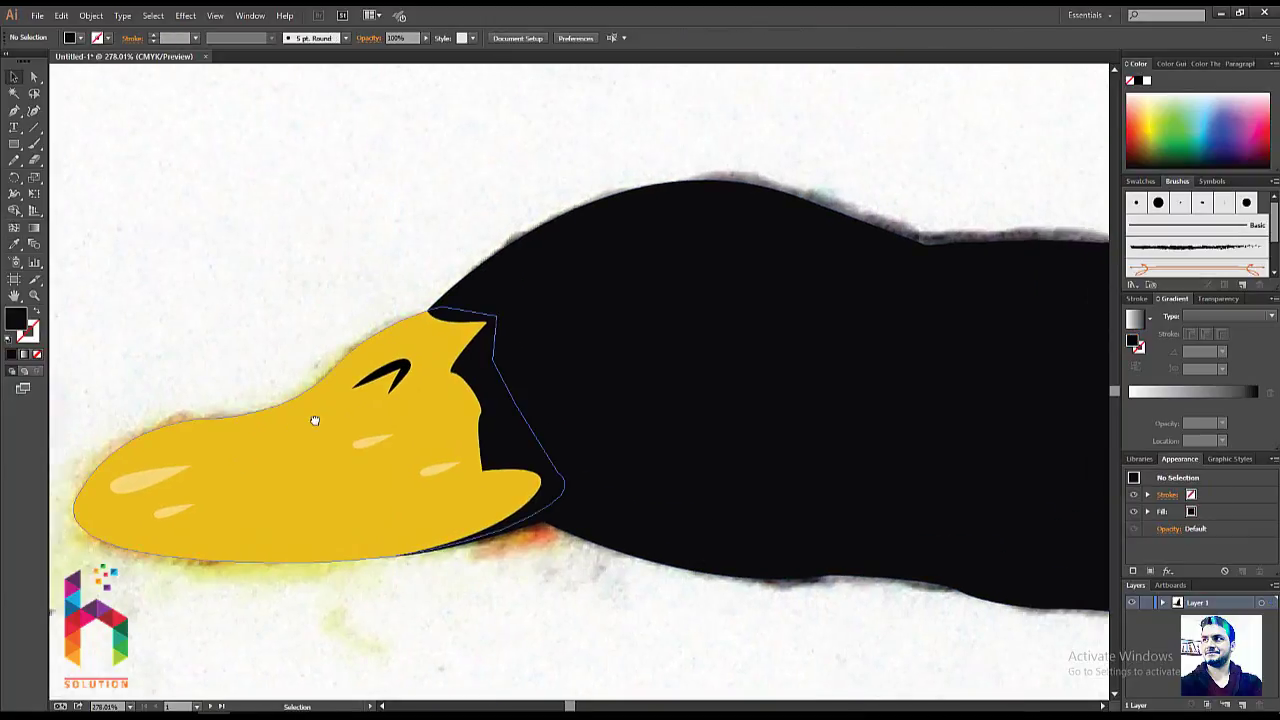
key("ctrl+1")
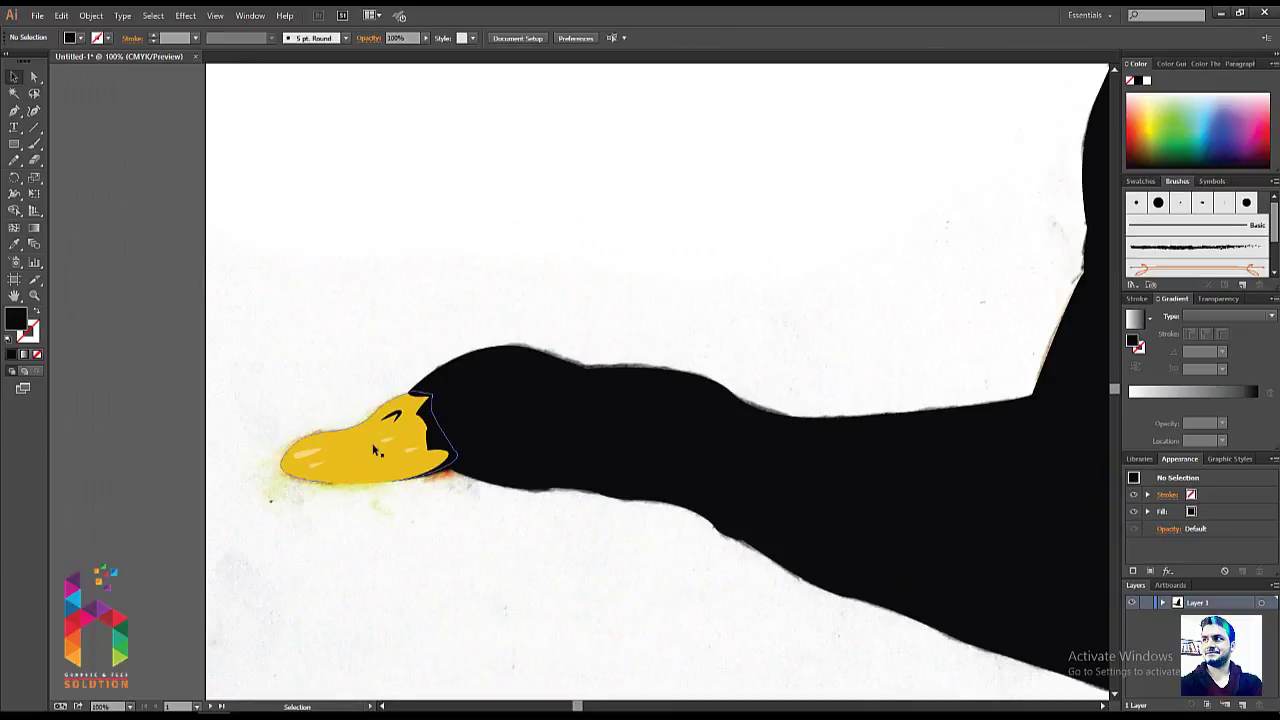
key("ctrl+y")
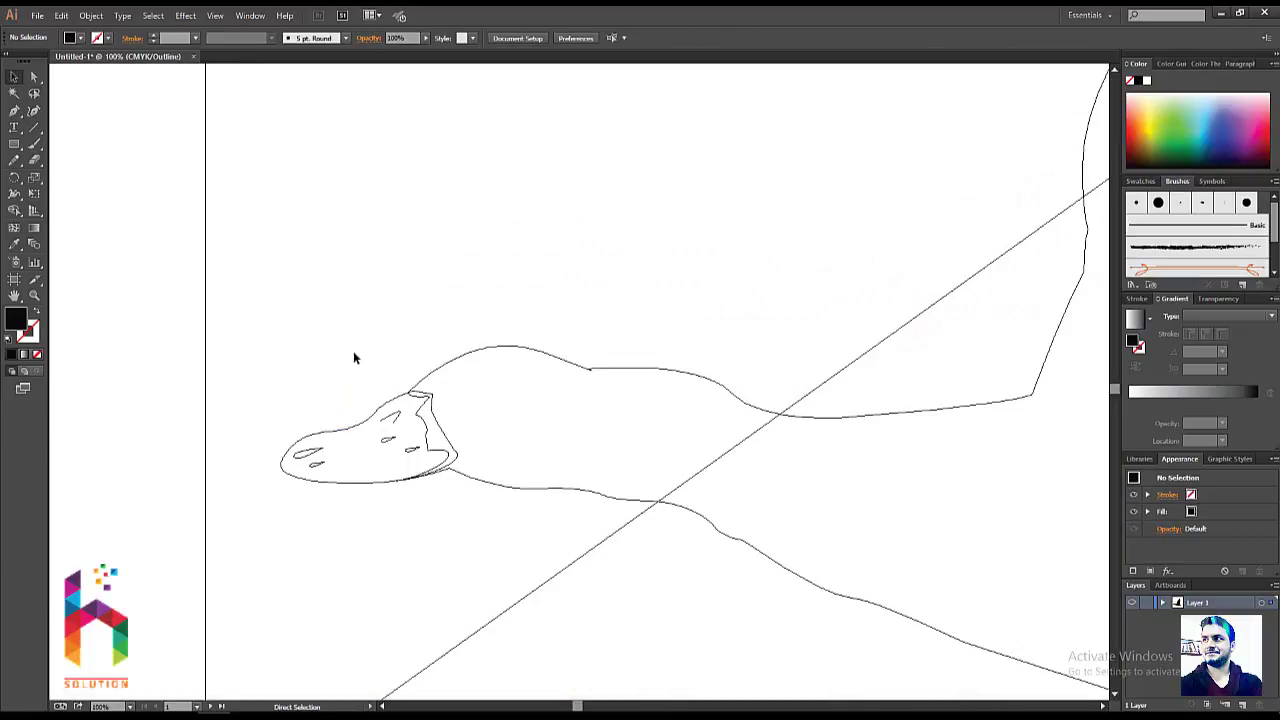
key("ctrl+a")
key("ctrl+y")
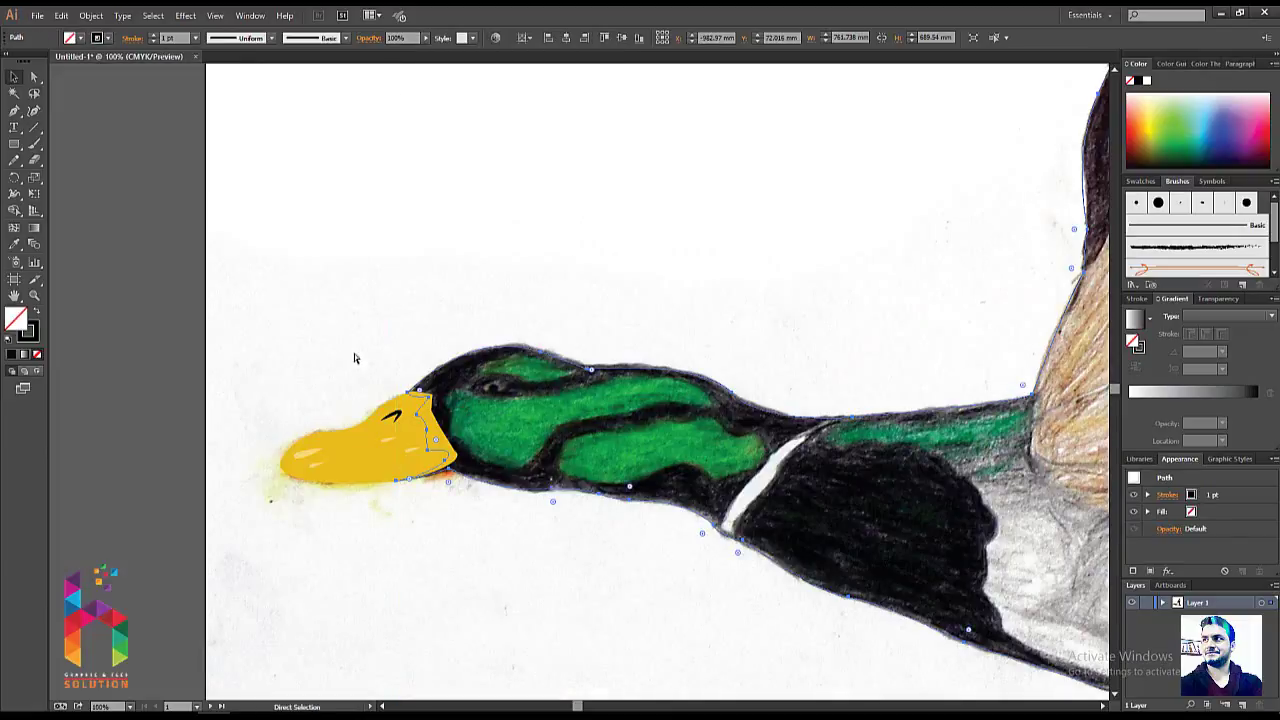
scroll(354, 353, "up", 5)
scroll(386, 400, "down", 2)
- Set the beak's fill back to None and zoom in on the head
left_click(396, 393)
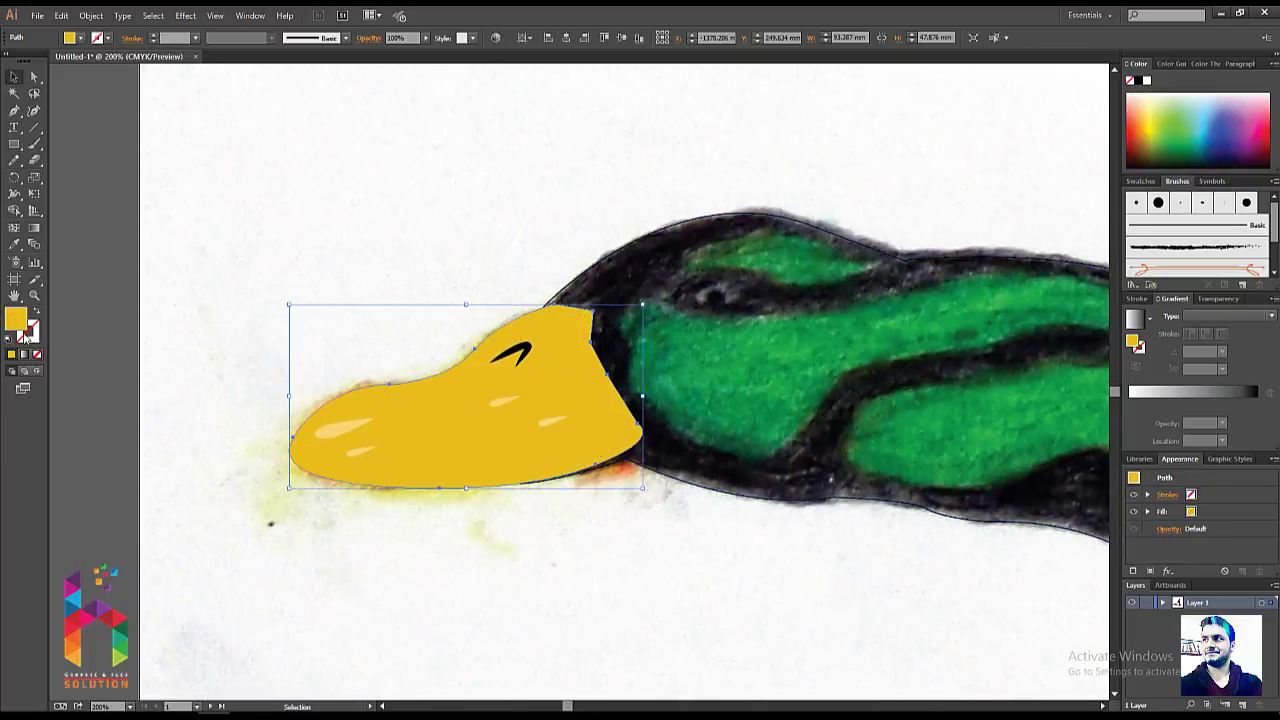
left_click(37, 355)
left_click(417, 233)
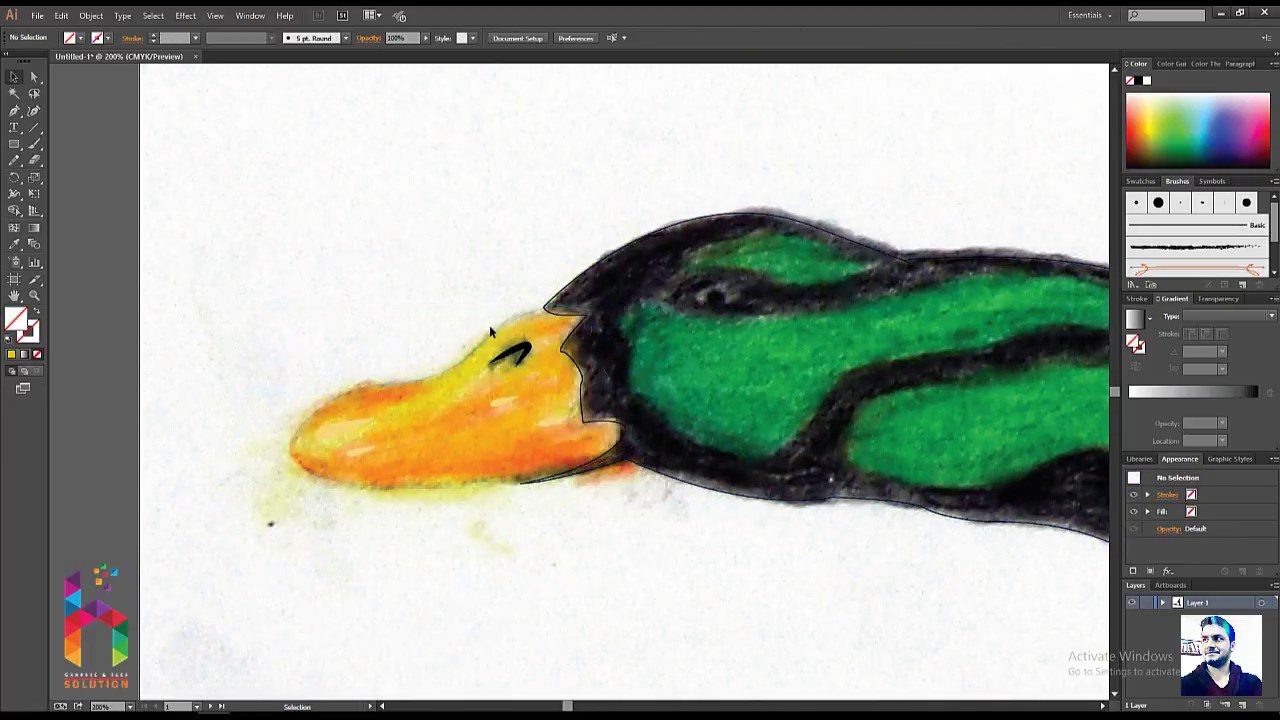
left_click(493, 337)
left_click(14, 338)
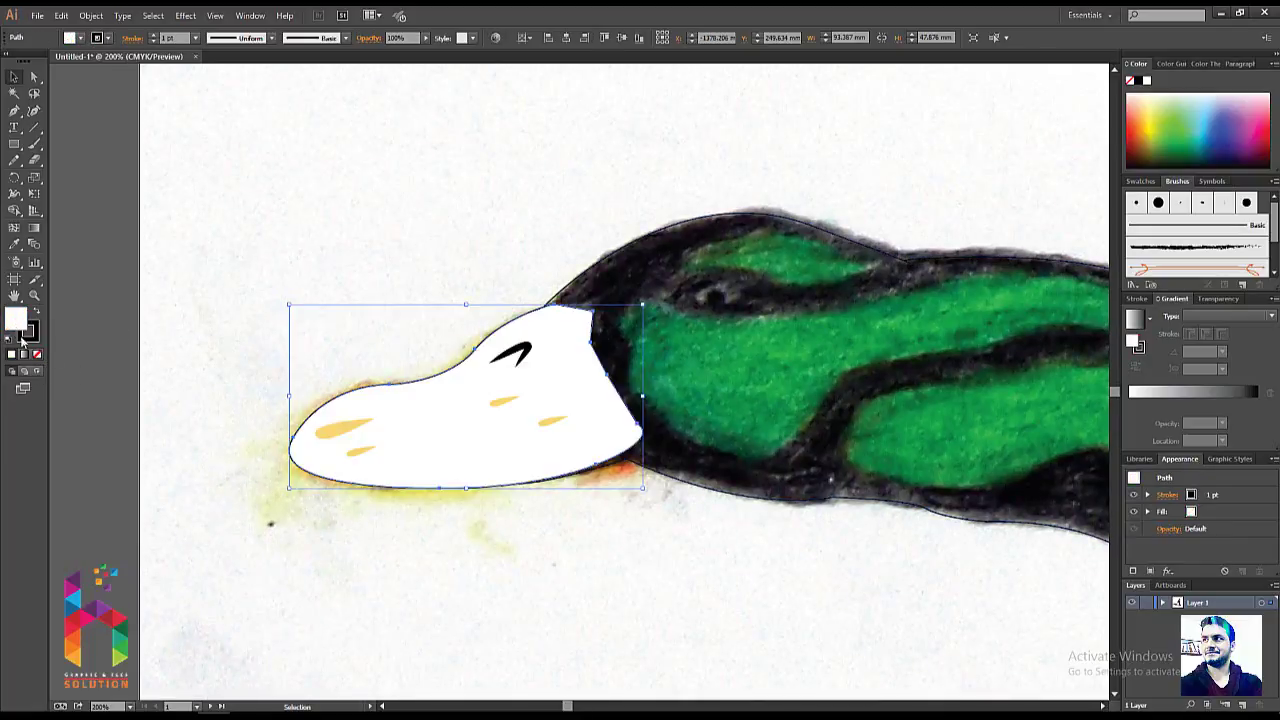
left_click(37, 355)
left_click(479, 271)
mouse_move(479, 271)
left_mouse_down()
mouse_move(114, 346)
mouse_move(251, 263)
mouse_move(416, 310)
mouse_move(480, 387)
mouse_move(446, 409)
left_mouse_up()
key("ctrl+plus")
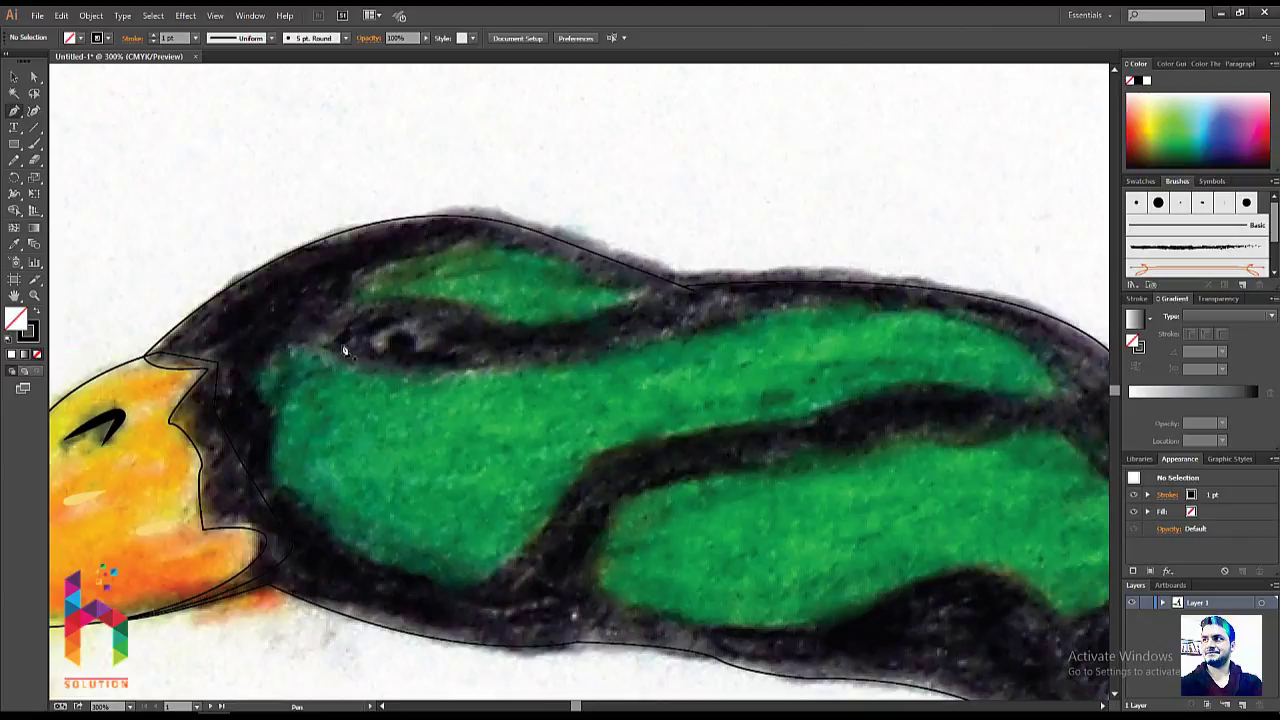
- Pen-trace an almond-shaped outline around the duck's eye
left_click(365, 337)
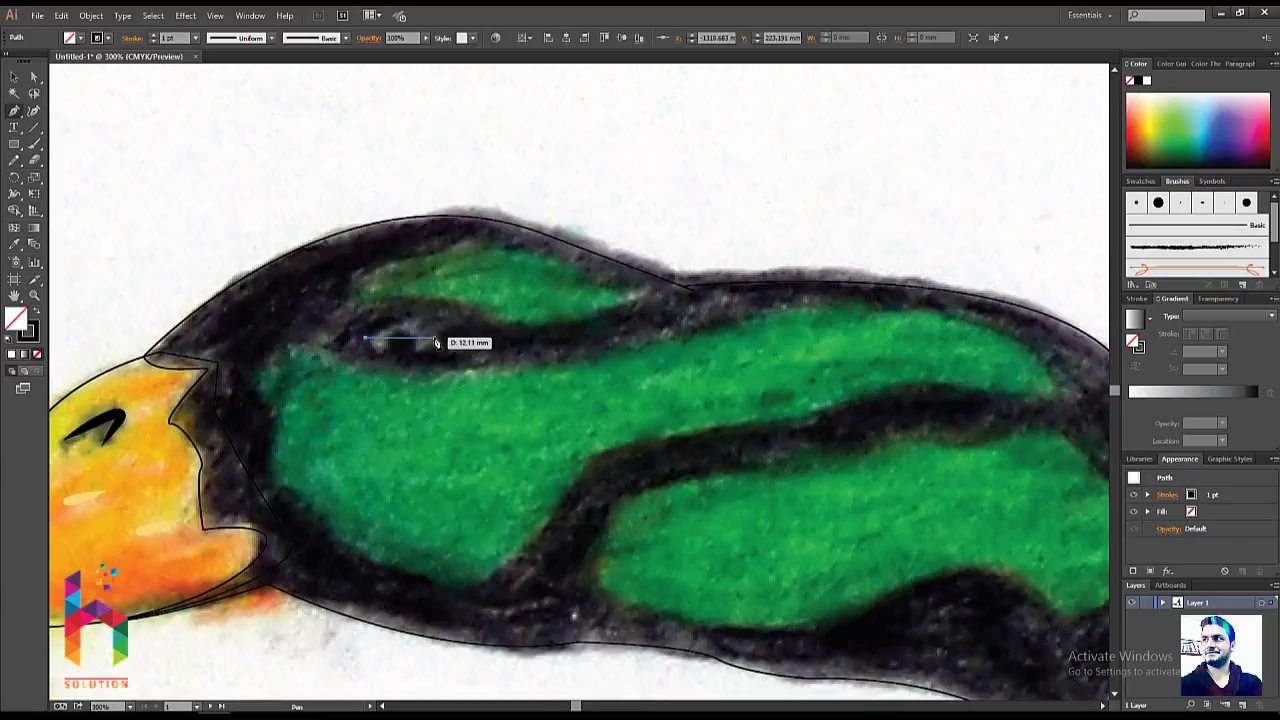
mouse_move(443, 338)
left_mouse_down()
mouse_move(456, 358)
mouse_move(404, 370)
mouse_move(363, 335)
left_mouse_up()
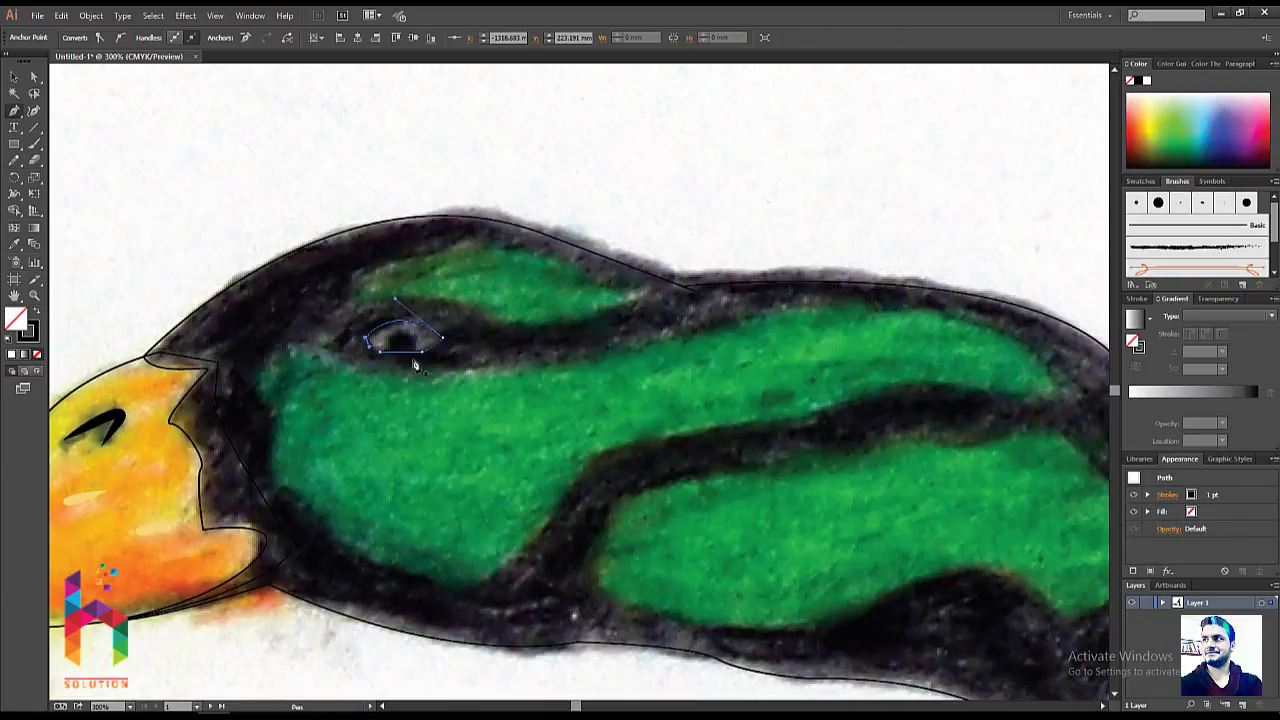
key("v")
- Draw a small solid black circle for the pupil and nudge it slightly left
key("l")
left_click_drag(403, 340, 395, 351)
key("v")
key("i")
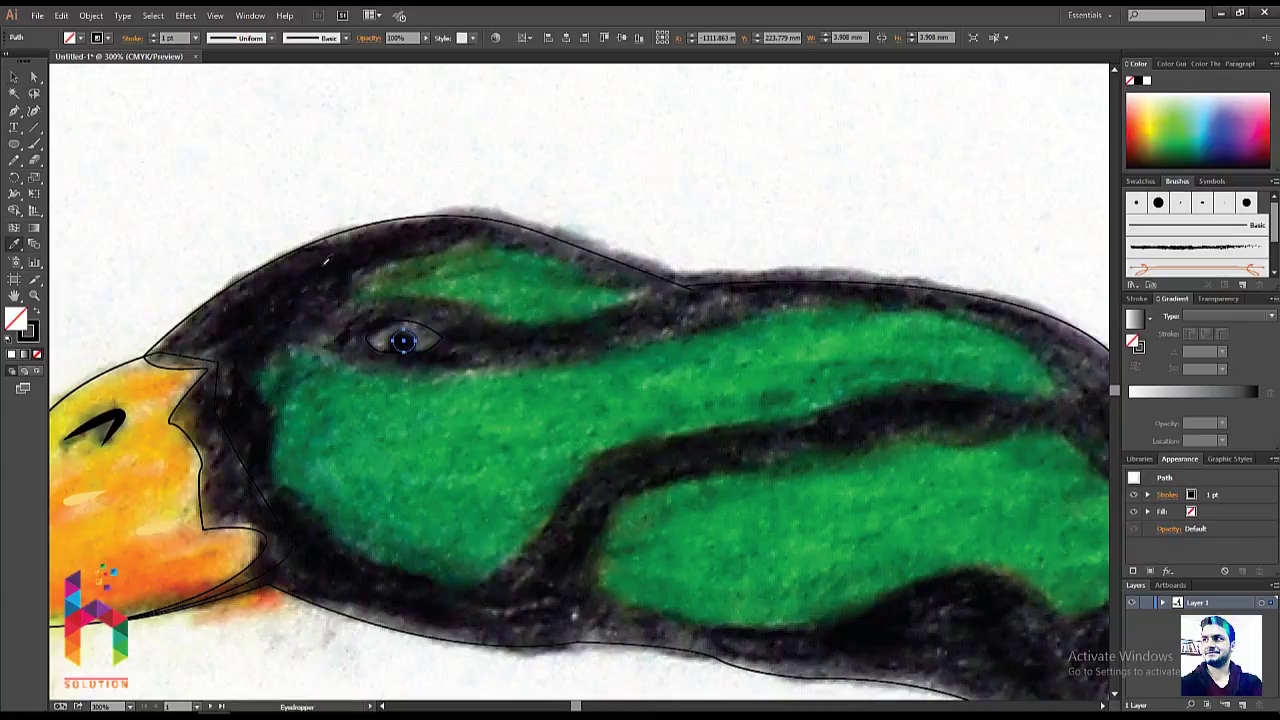
left_click(358, 278)
key("v")
left_click_drag(403, 342, 398, 343)
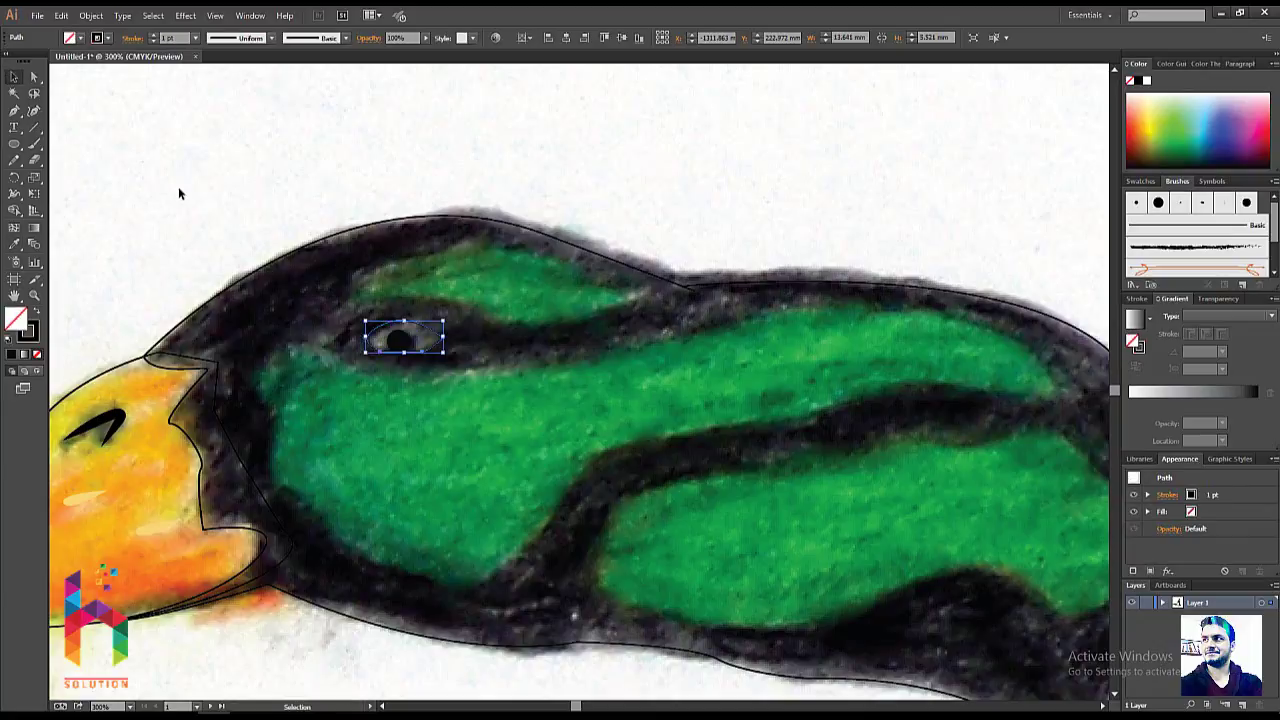
- Eyedrop white into the eye shape and recentre the view on it
key("i")
left_click(194, 152)
key("v")
left_click(223, 163)
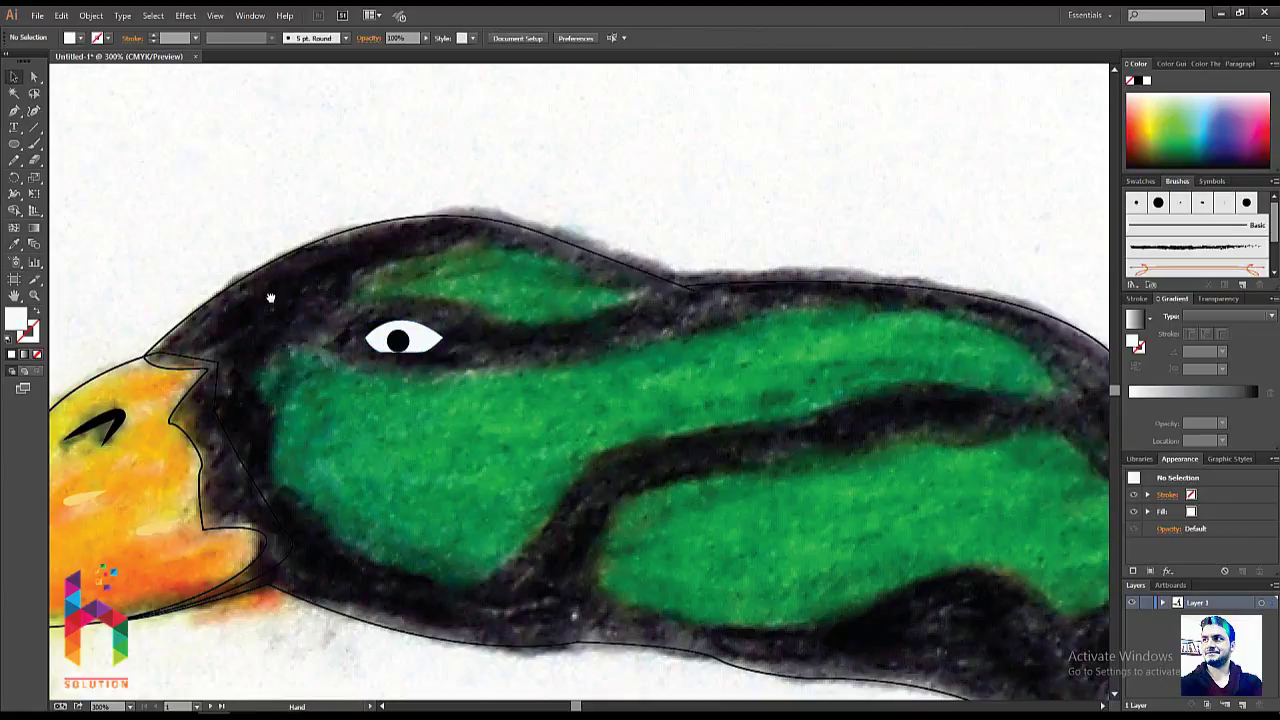
left_click_drag(342, 326, 334, 398)
left_click(395, 418)
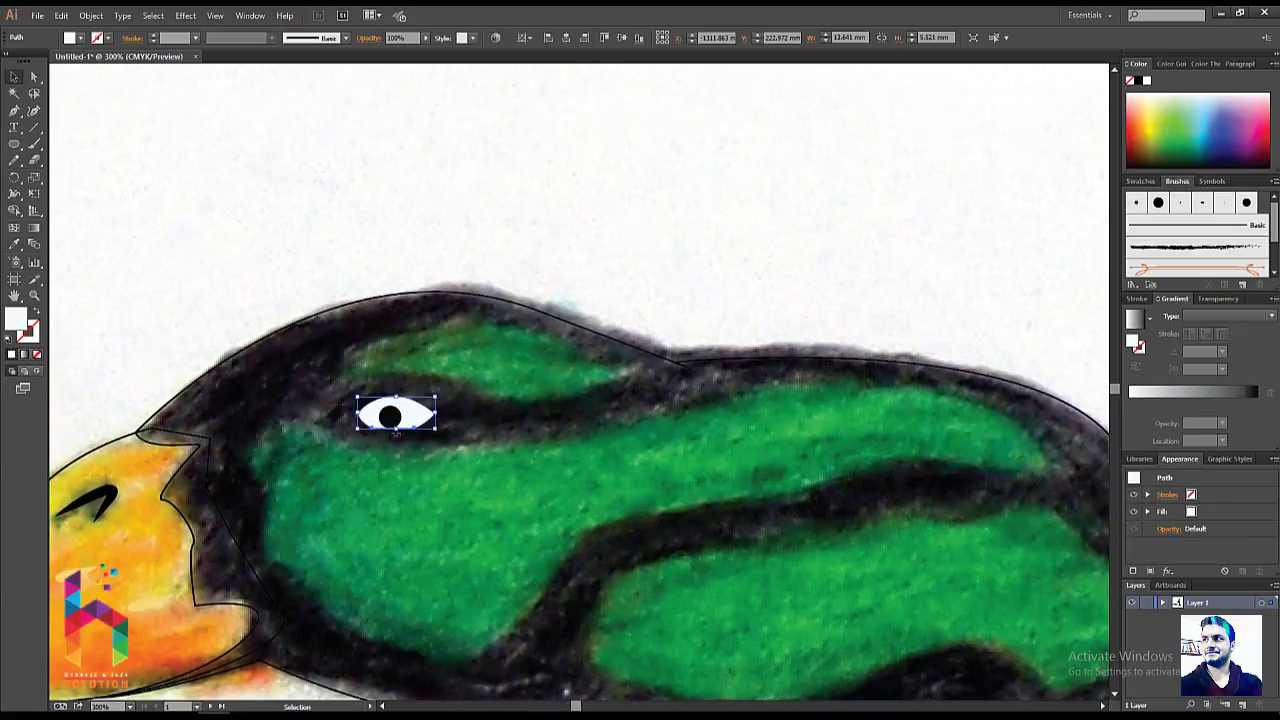
left_click(301, 291)
left_click_drag(292, 428, 315, 470)
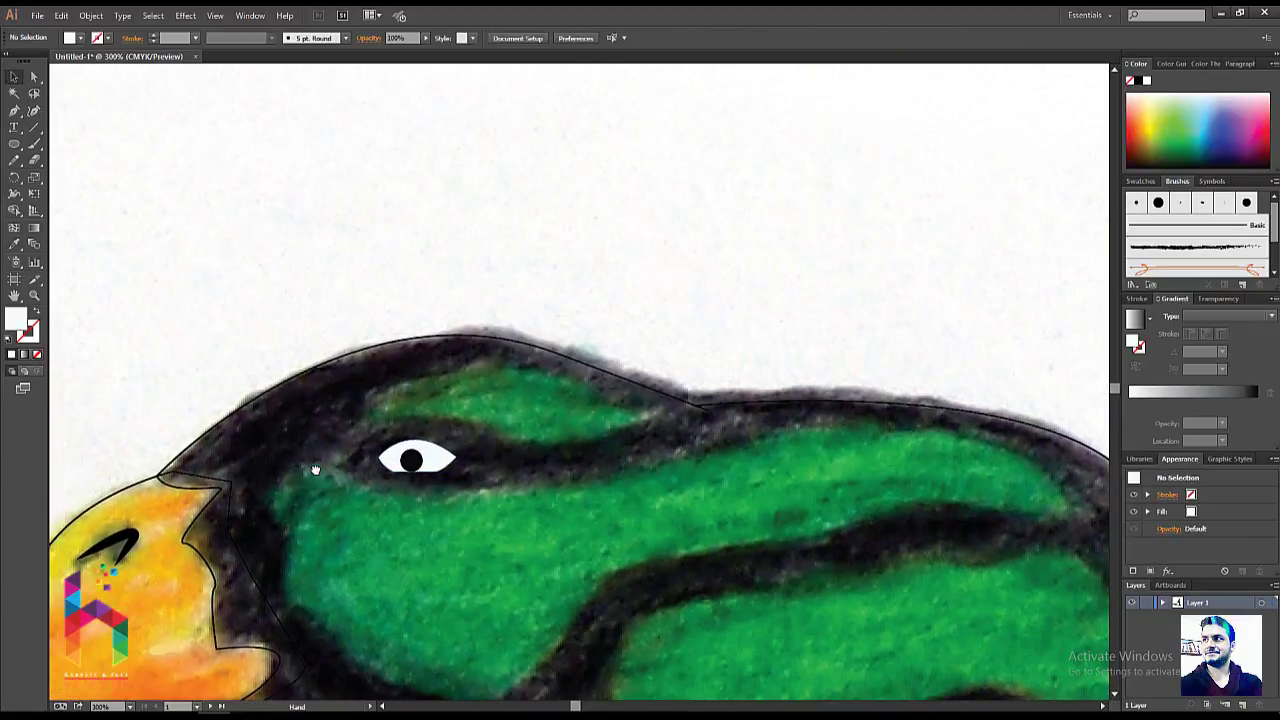
- Give the eye outline a thin black stroke and no fill
left_click(390, 459)
left_click(9, 340)
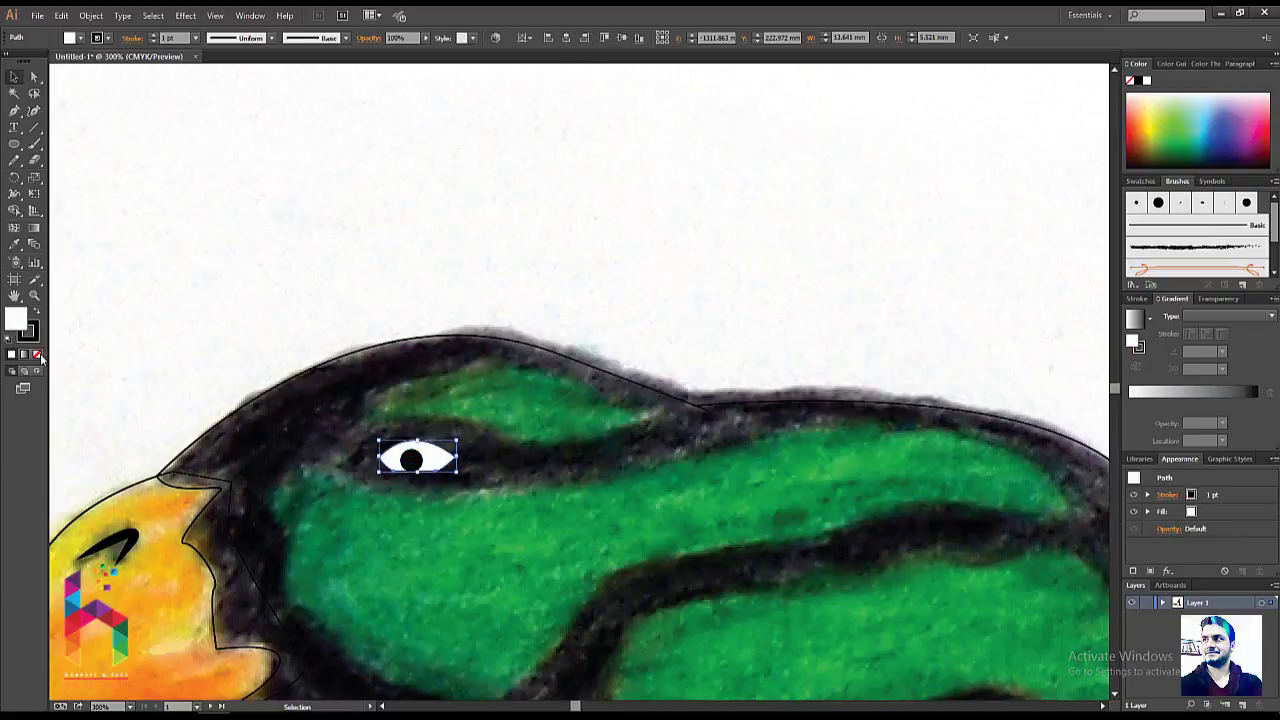
left_click(37, 355)
left_click(223, 343)
left_click_drag(223, 343, 243, 275)
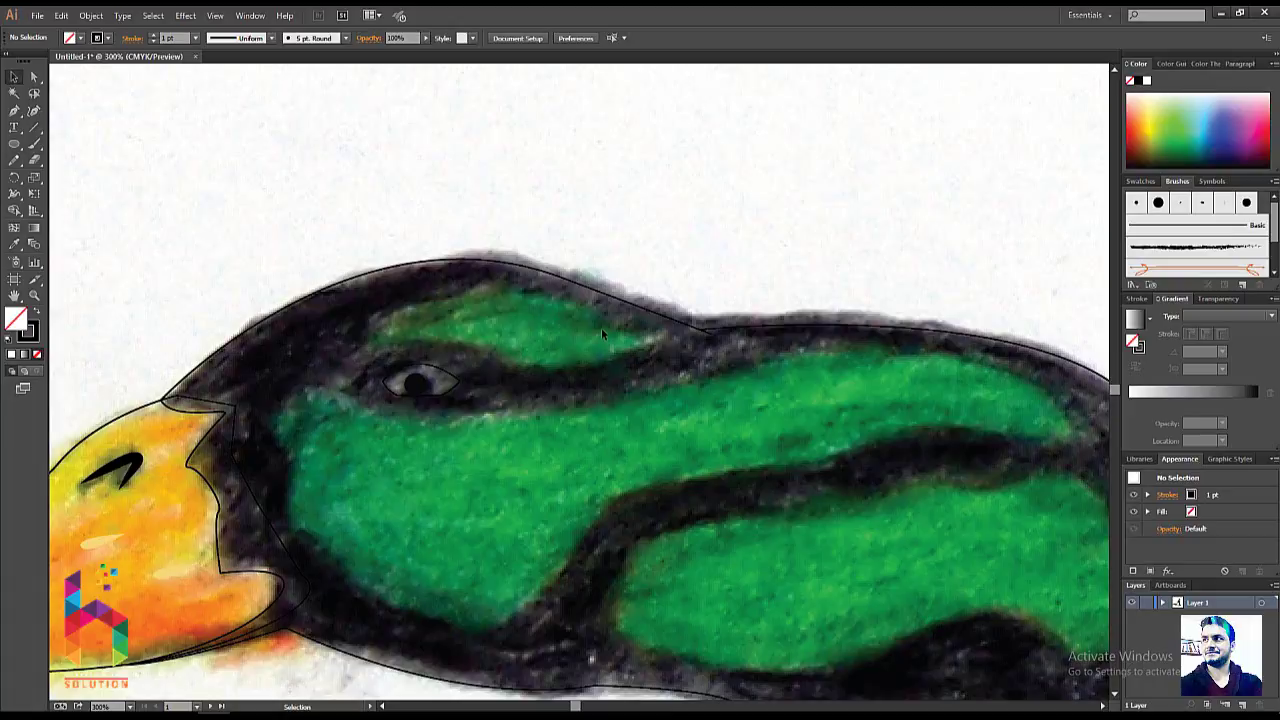
- Pen-trace the green patch above the eye as a closed leaf-shaped outline
key("p")
left_click(368, 343)
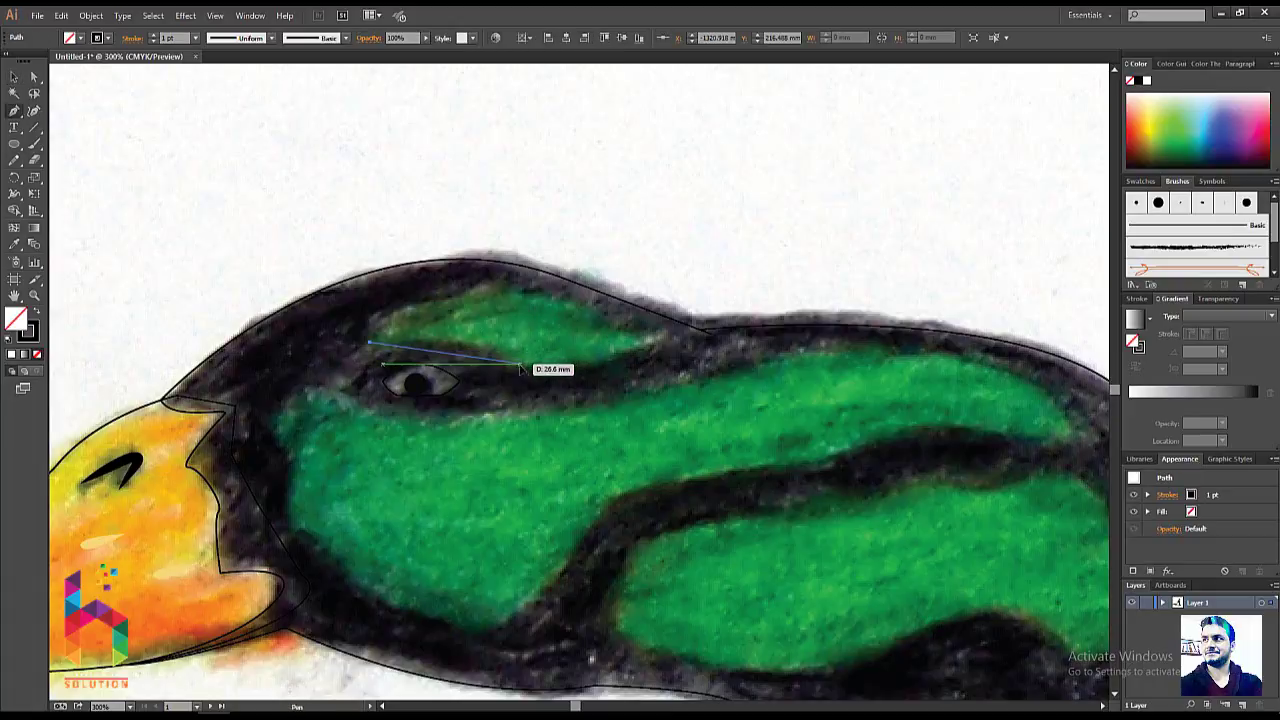
mouse_move(519, 365)
left_mouse_down()
mouse_move(621, 399)
mouse_move(604, 405)
left_mouse_up()
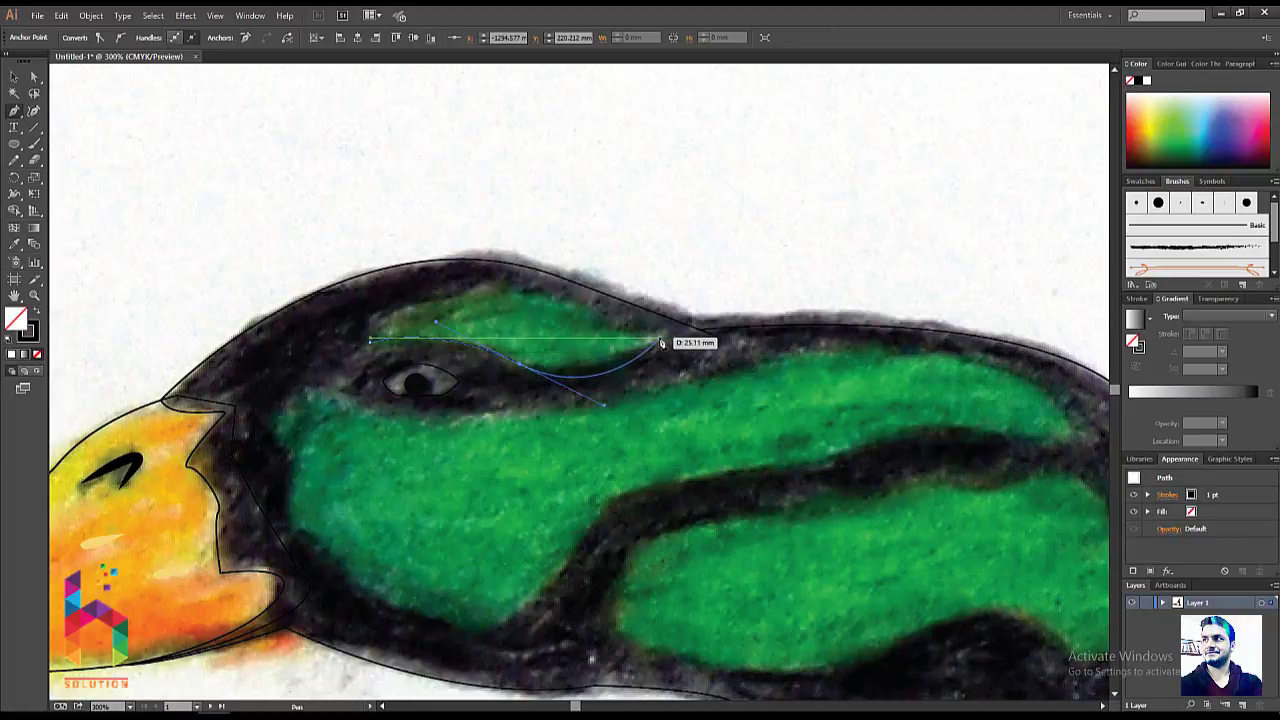
left_click(655, 342)
mouse_move(463, 292)
left_mouse_down()
mouse_move(405, 313)
mouse_move(657, 364)
left_mouse_up()
left_click_drag(586, 328, 608, 303)
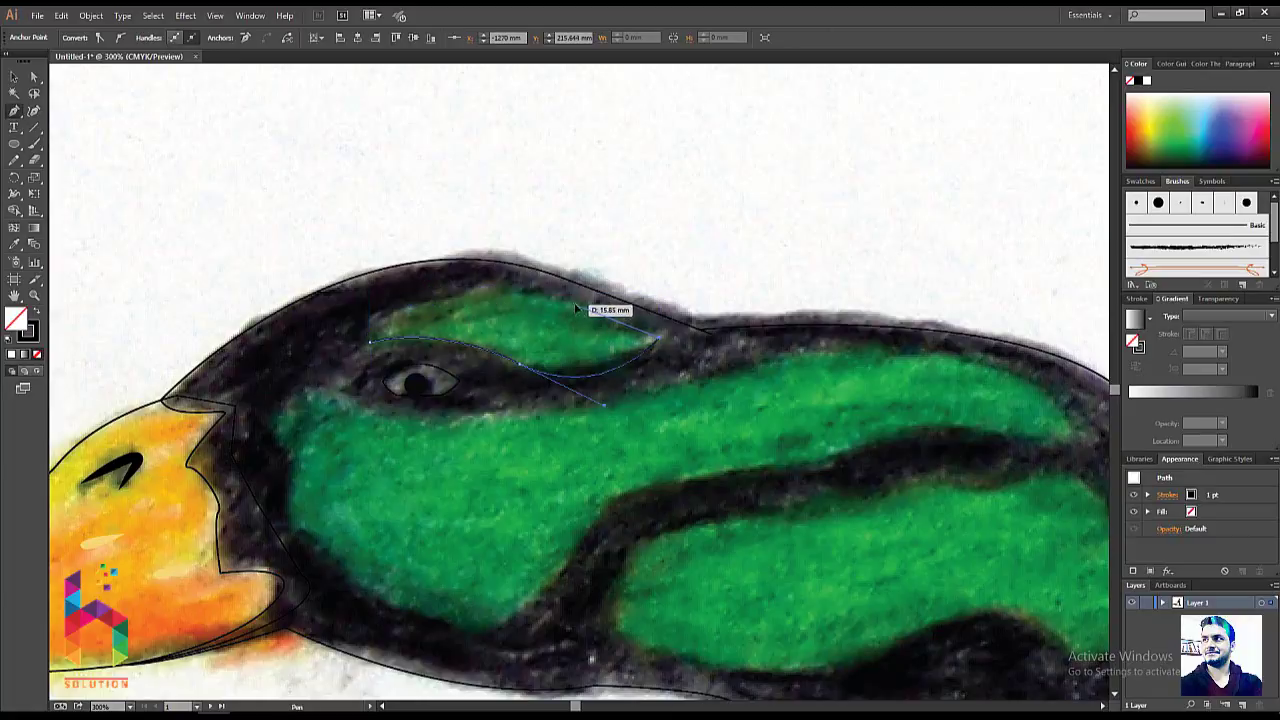
mouse_move(500, 296)
left_mouse_down()
mouse_move(425, 308)
mouse_move(369, 343)
left_mouse_up()
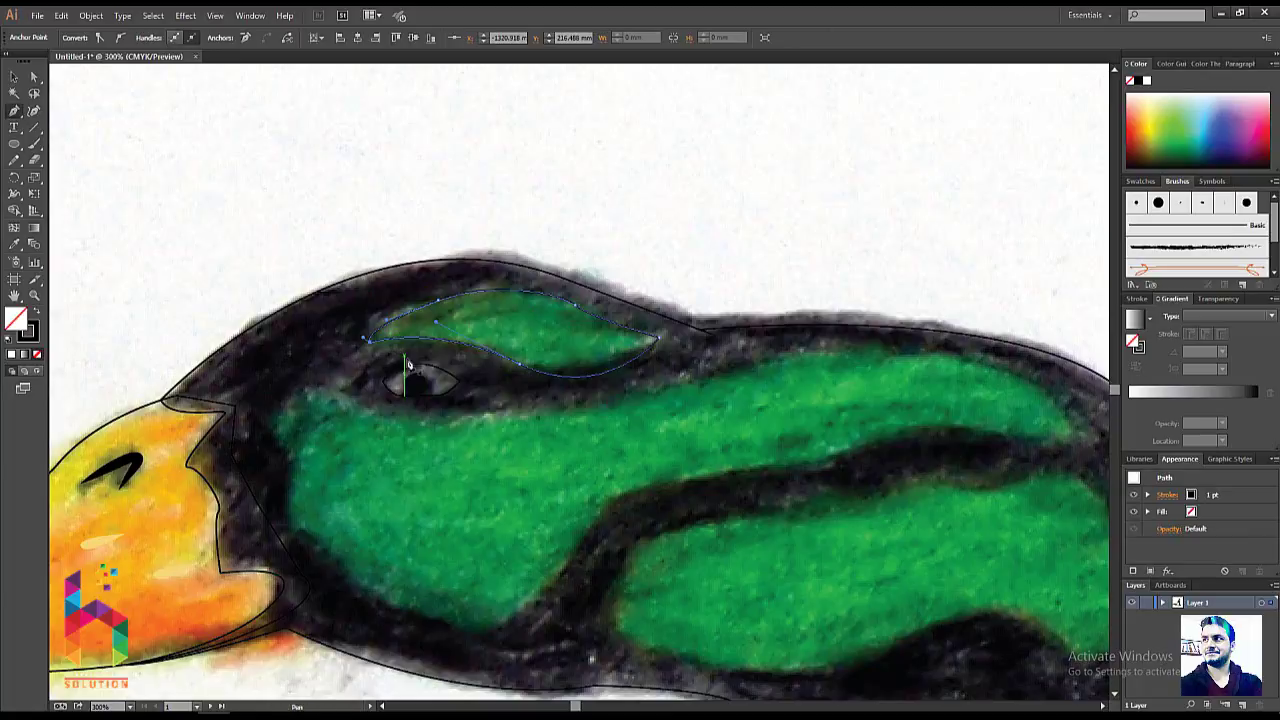
- Begin a new curved path along the large green band across the head
left_click_drag(420, 453, 323, 397)
key("v")
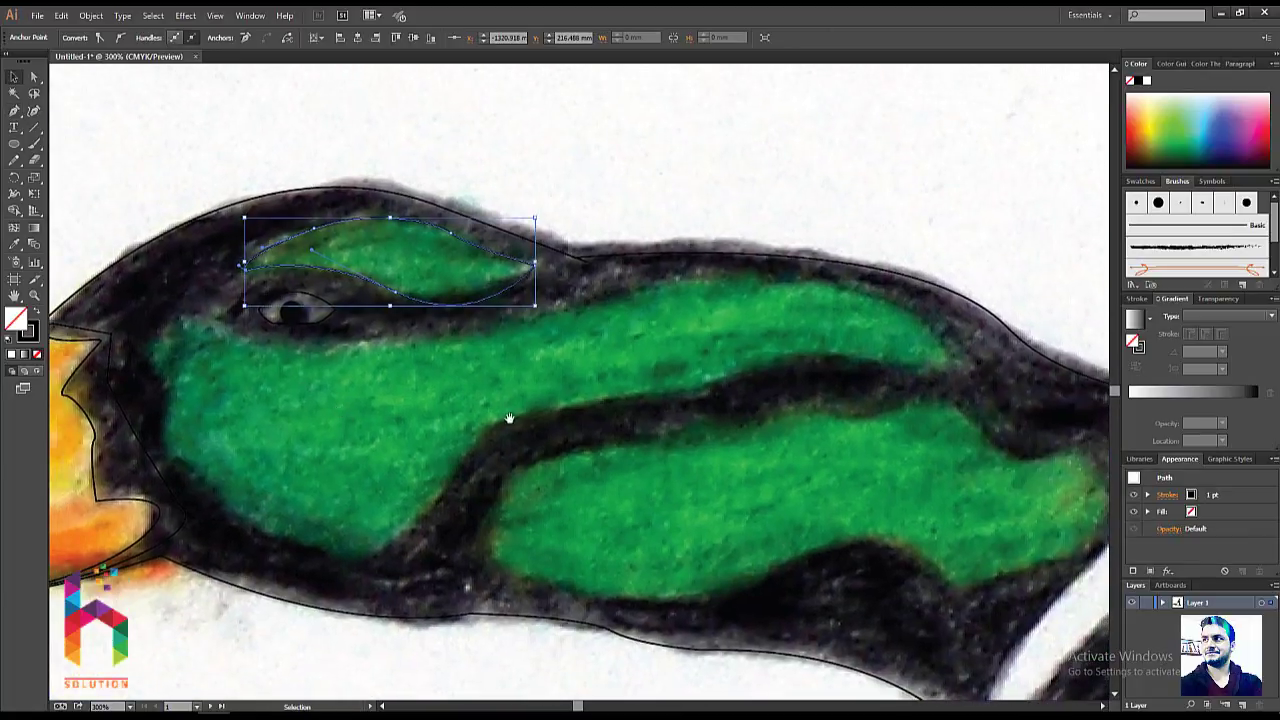
left_click_drag(509, 418, 468, 432)
key("p")
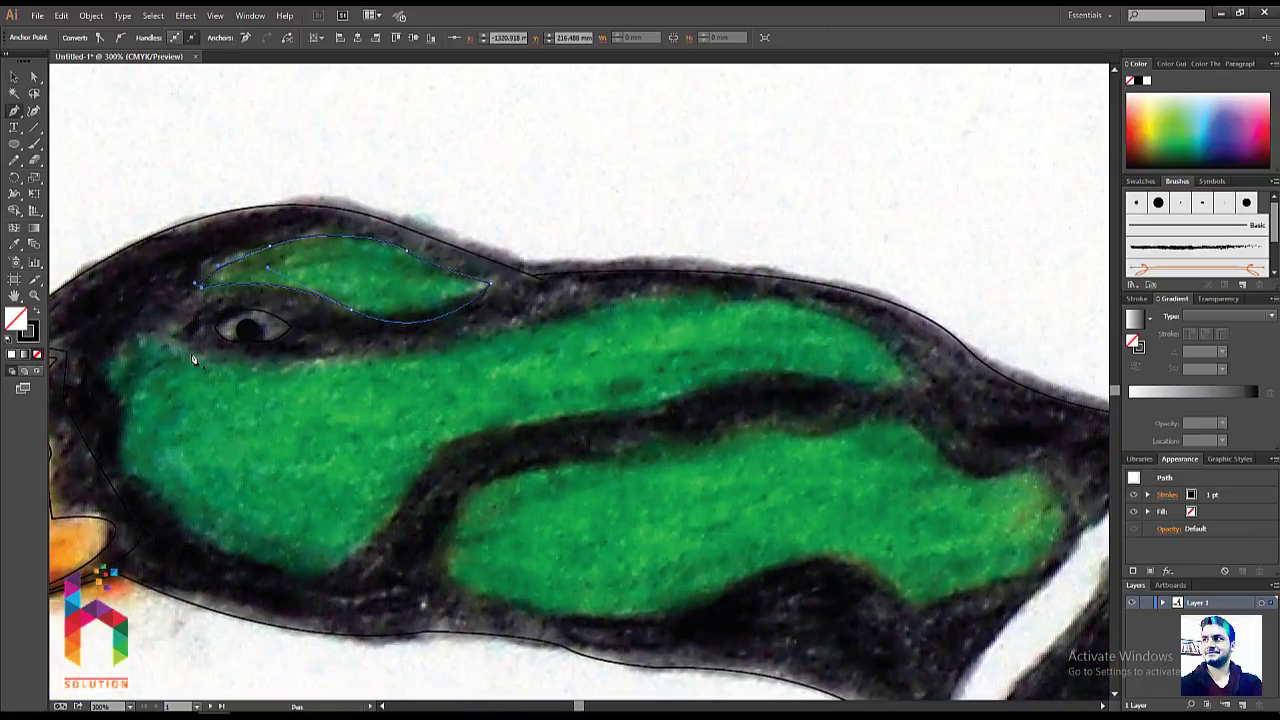
left_click(900, 380)
mouse_move(632, 298)
left_mouse_down()
mouse_move(398, 333)
mouse_move(367, 323)
left_mouse_up()
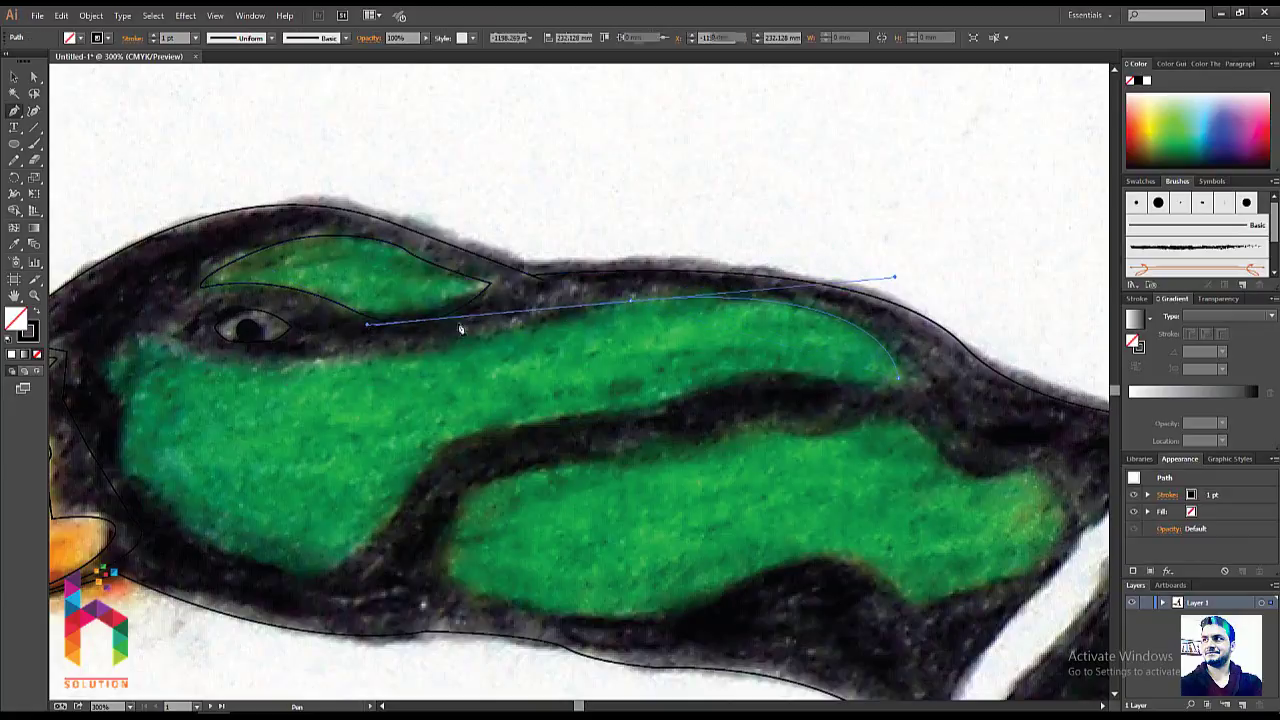
- Pen-trace the large green head patch from its right tip to the beak end and back, closing it
left_click(633, 298)
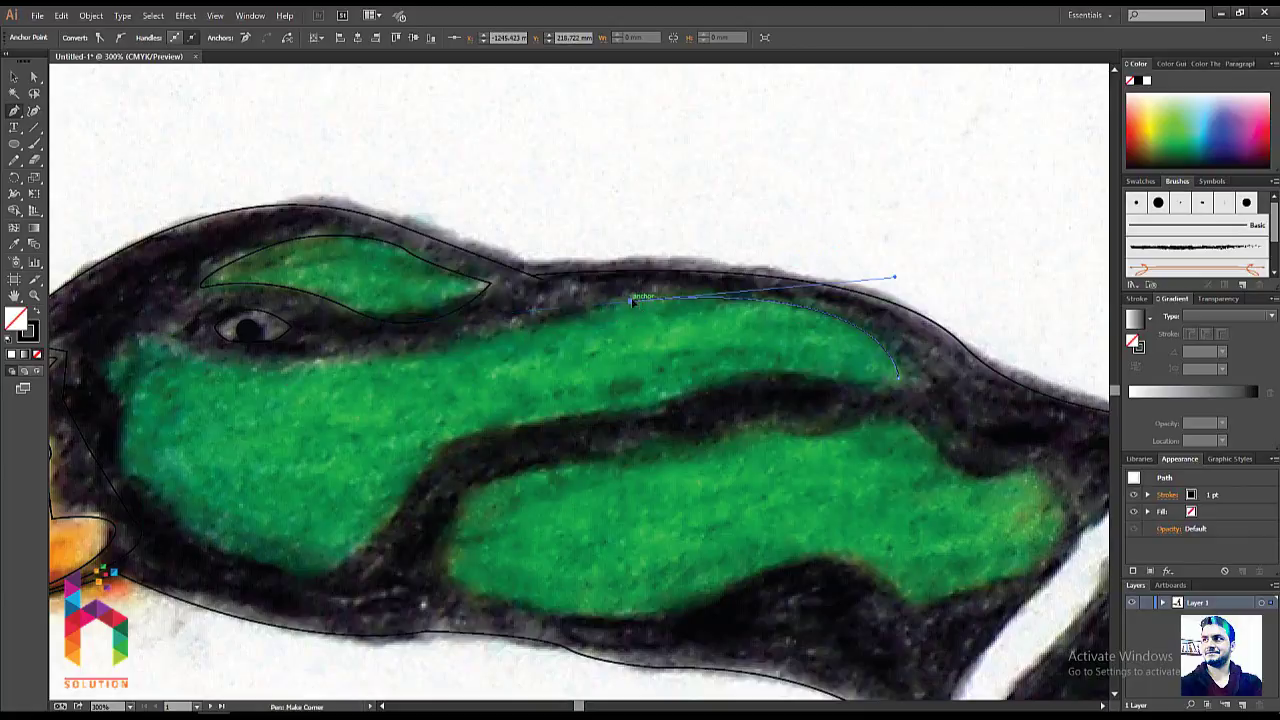
left_click(447, 357)
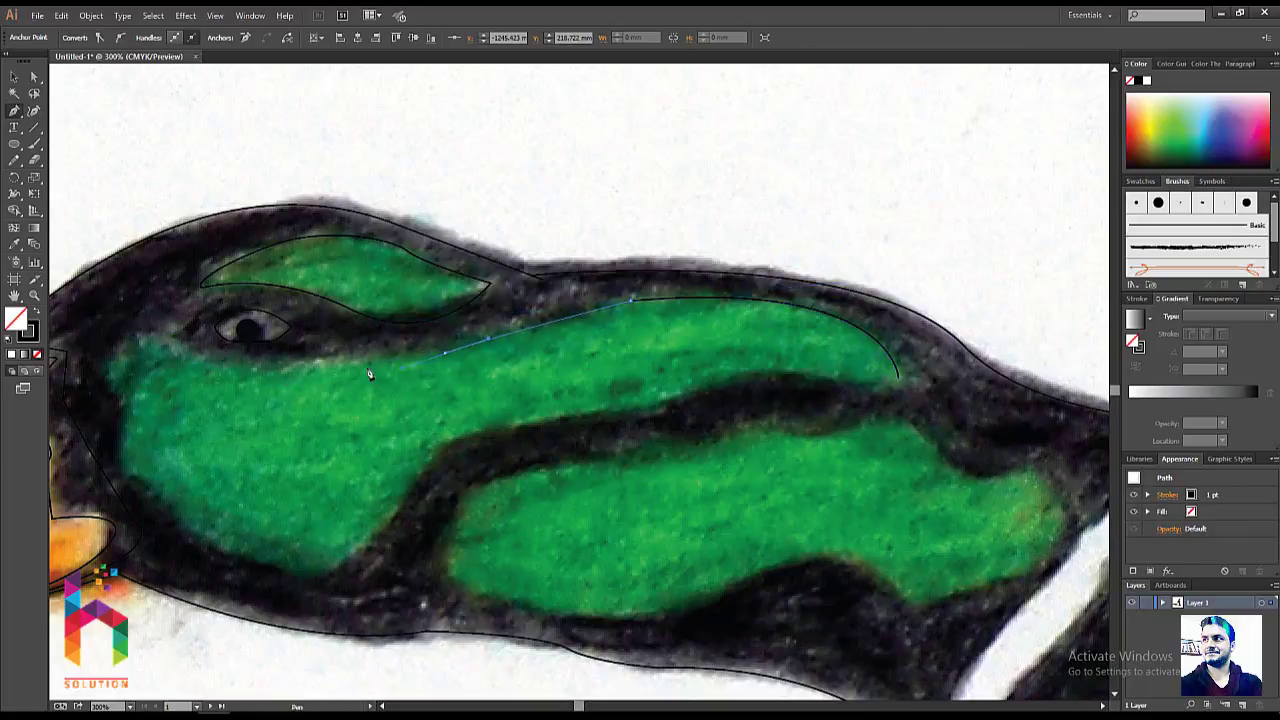
left_click(207, 363)
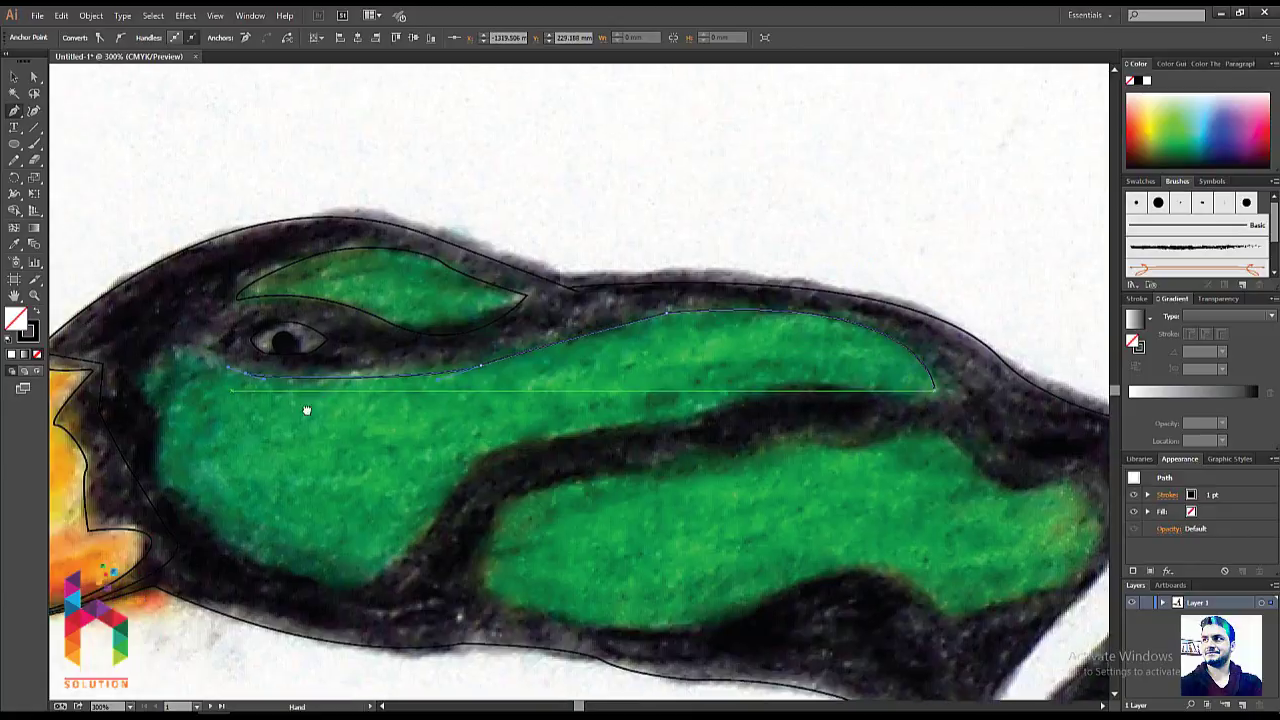
left_click_drag(190, 353, 328, 373)
left_click(253, 364)
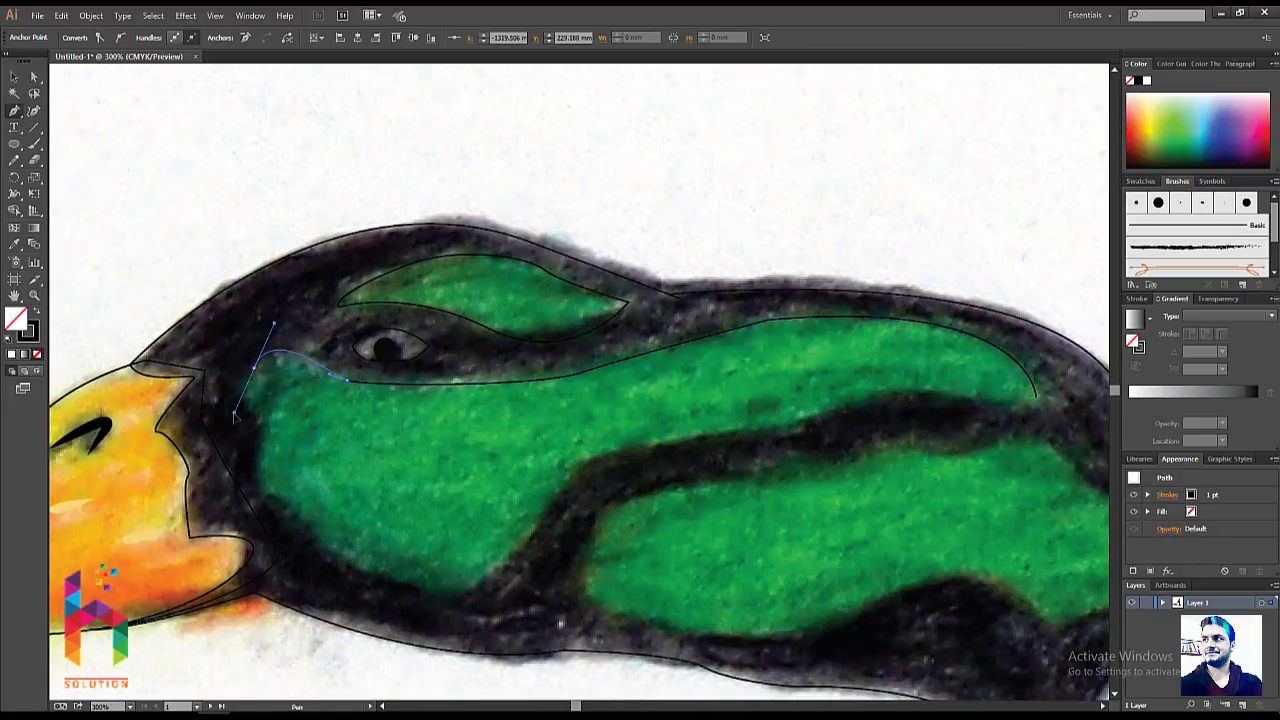
left_click_drag(256, 412, 265, 495)
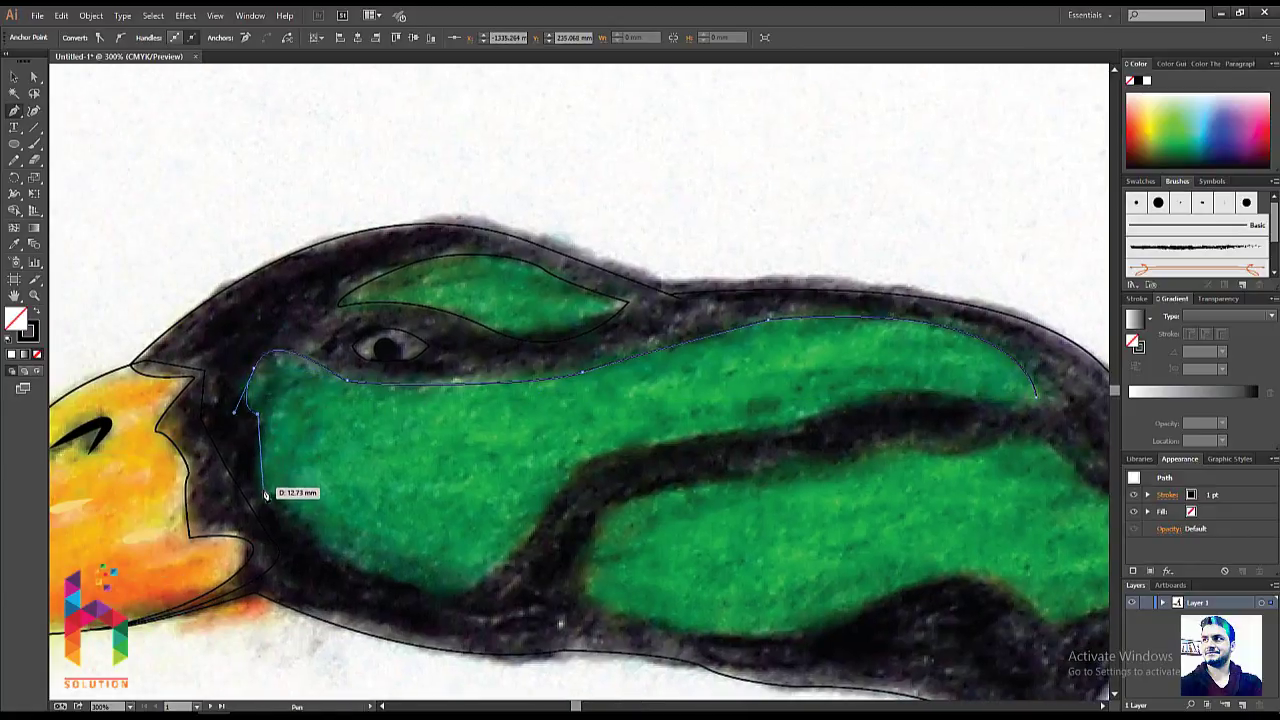
mouse_move(265, 495)
left_mouse_down()
mouse_move(263, 450)
mouse_move(272, 505)
mouse_move(362, 571)
mouse_move(465, 597)
mouse_move(545, 505)
left_mouse_up()
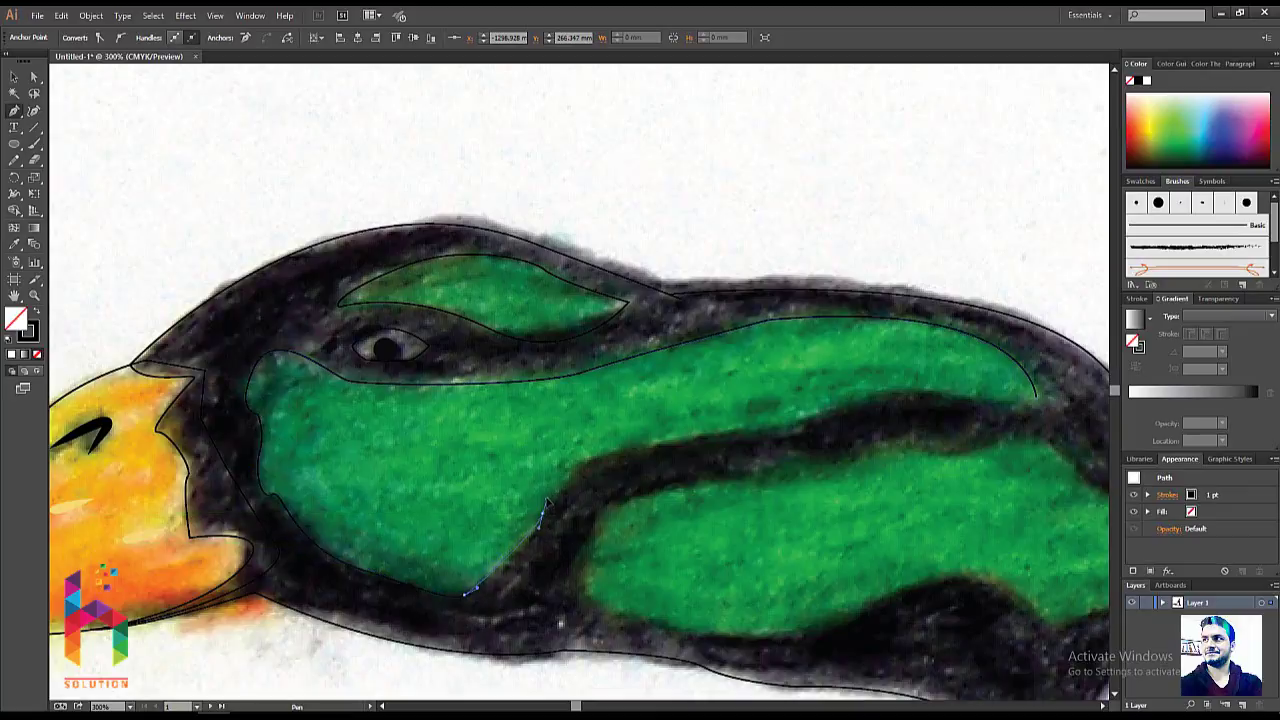
mouse_move(722, 436)
left_mouse_down()
mouse_move(873, 405)
mouse_move(1035, 396)
left_mouse_up()
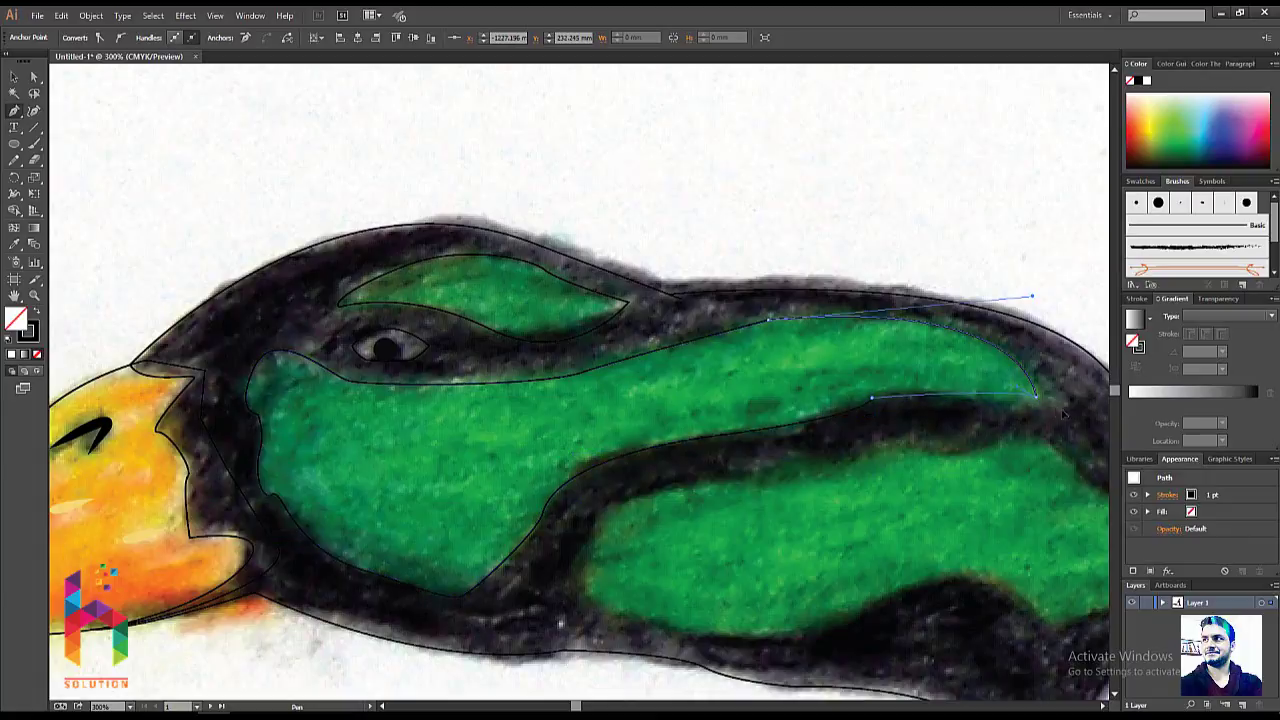
- Nudge anchors near the patch's right tip and lower edge with Direct Selection
key("v")
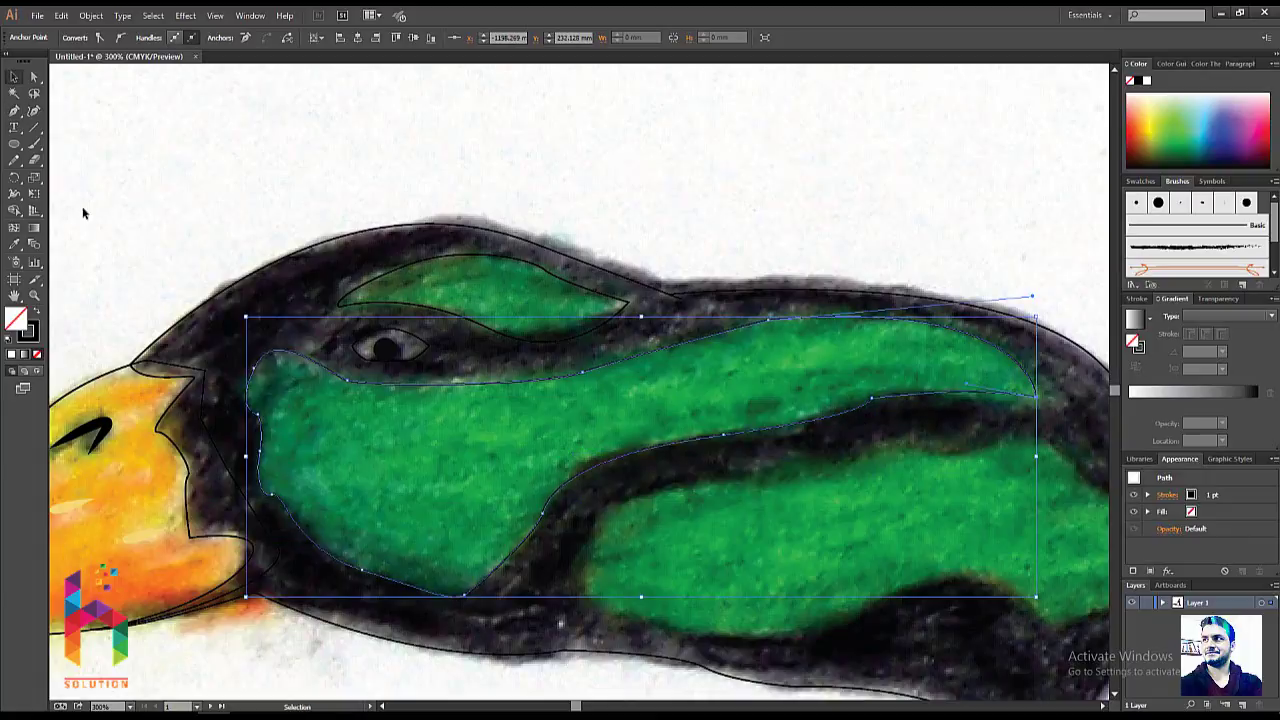
left_click(33, 77)
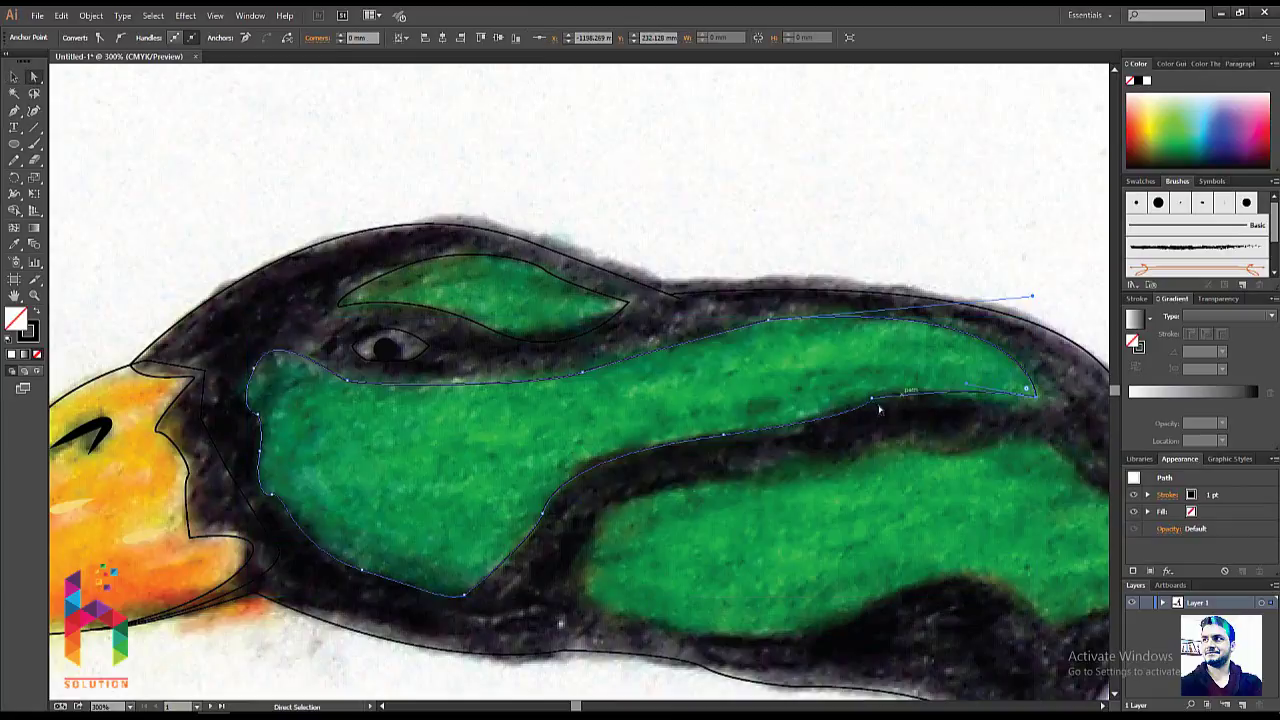
left_click_drag(879, 407, 997, 516)
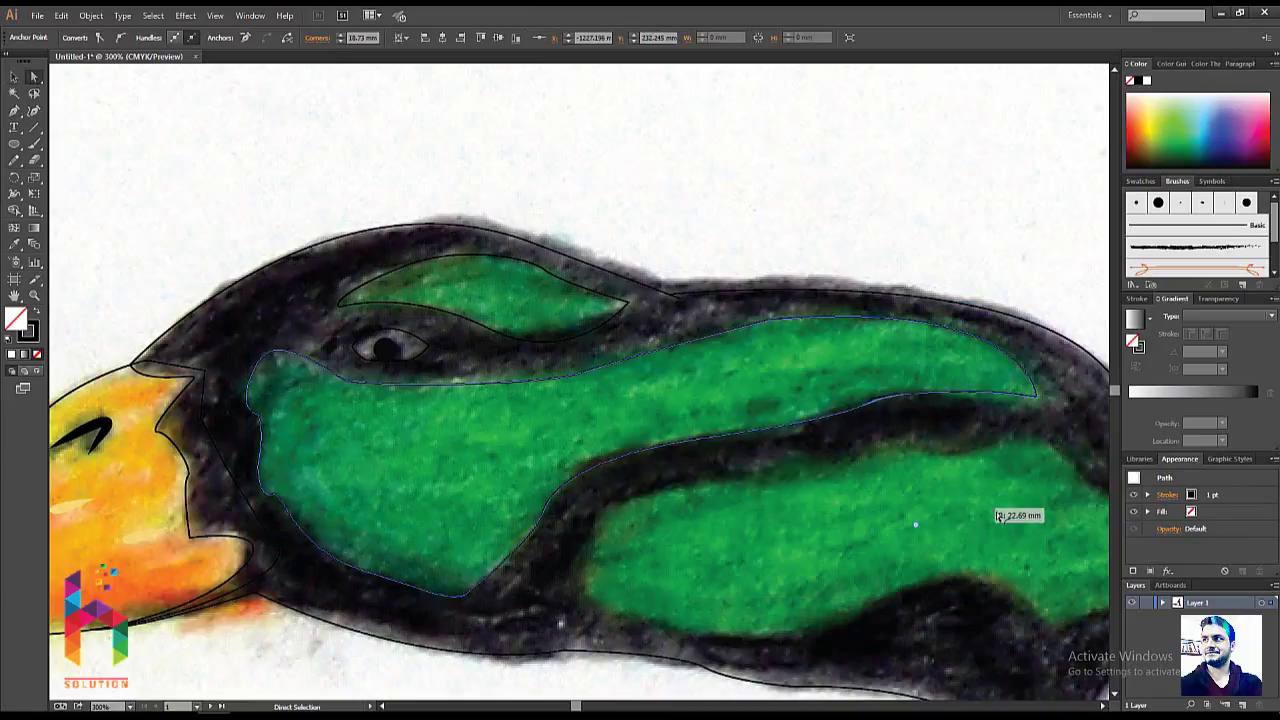
left_click(645, 420)
left_click_drag(547, 519, 540, 522)
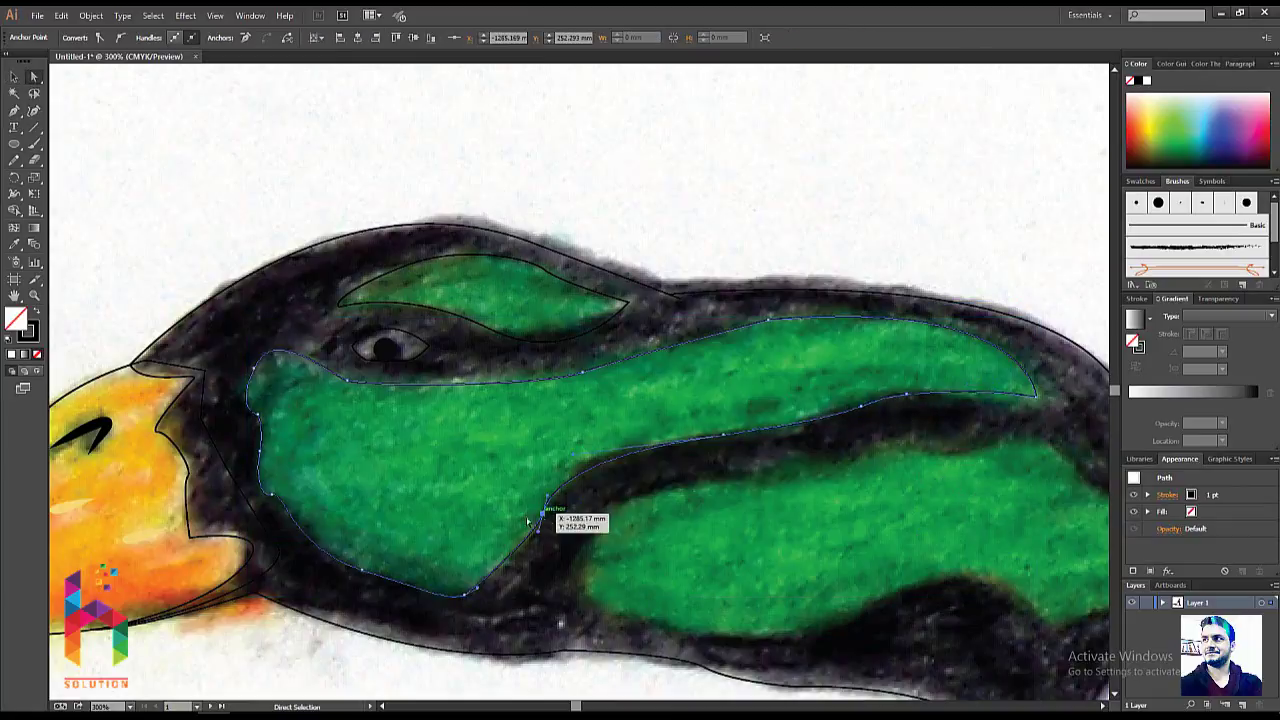
key("v")
left_click(505, 508)
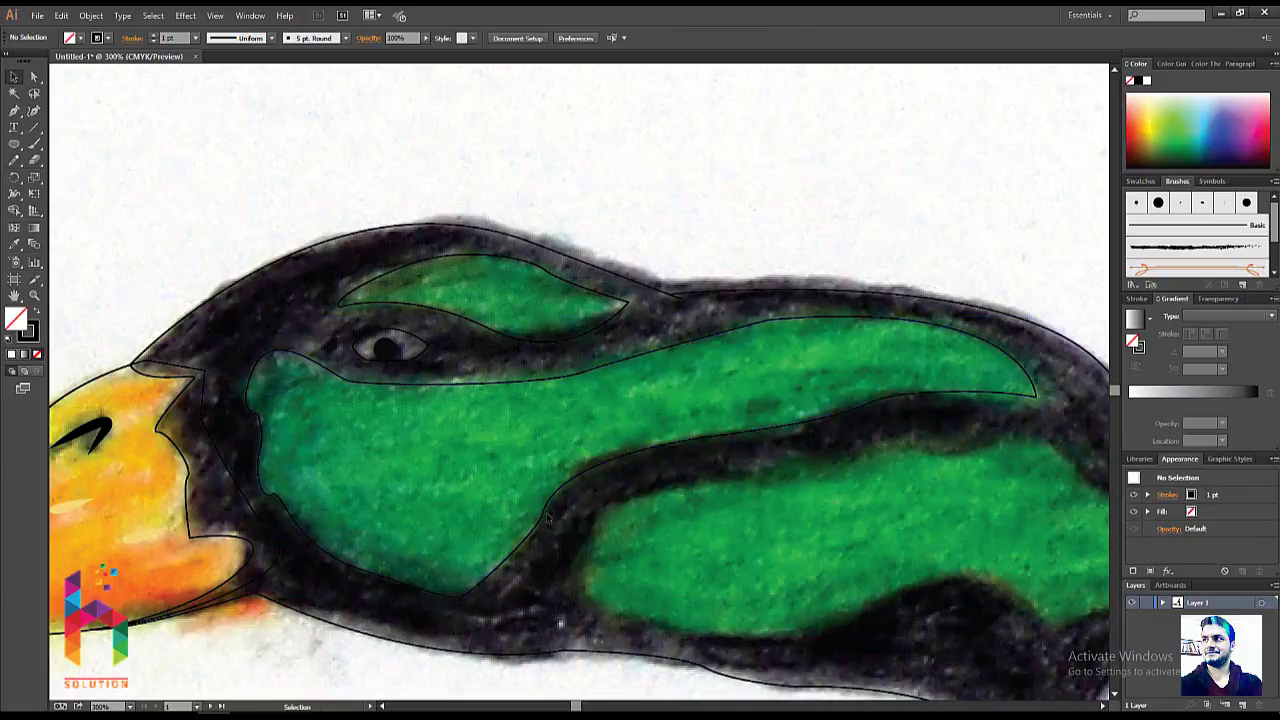
- Drag the lower-edge anchor handles so the bottom curve follows the sketch
left_click(547, 520)
key("a")
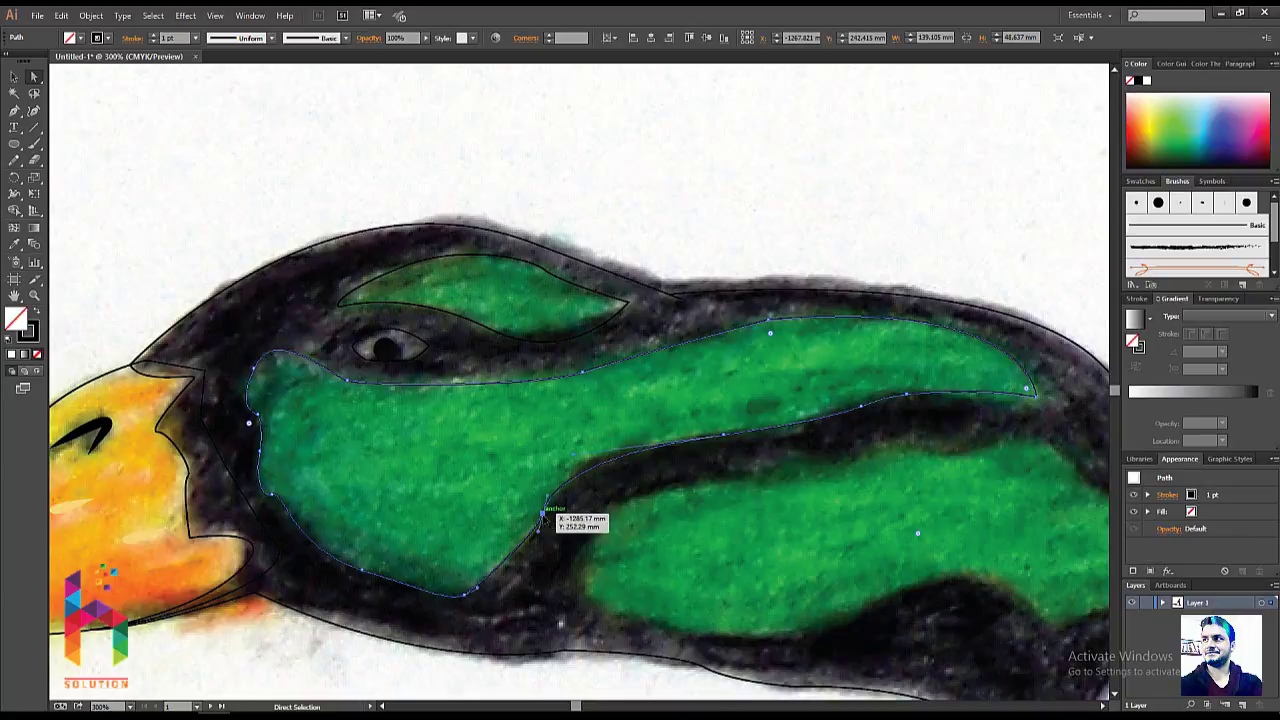
left_click(544, 515)
left_click_drag(538, 536, 554, 530)
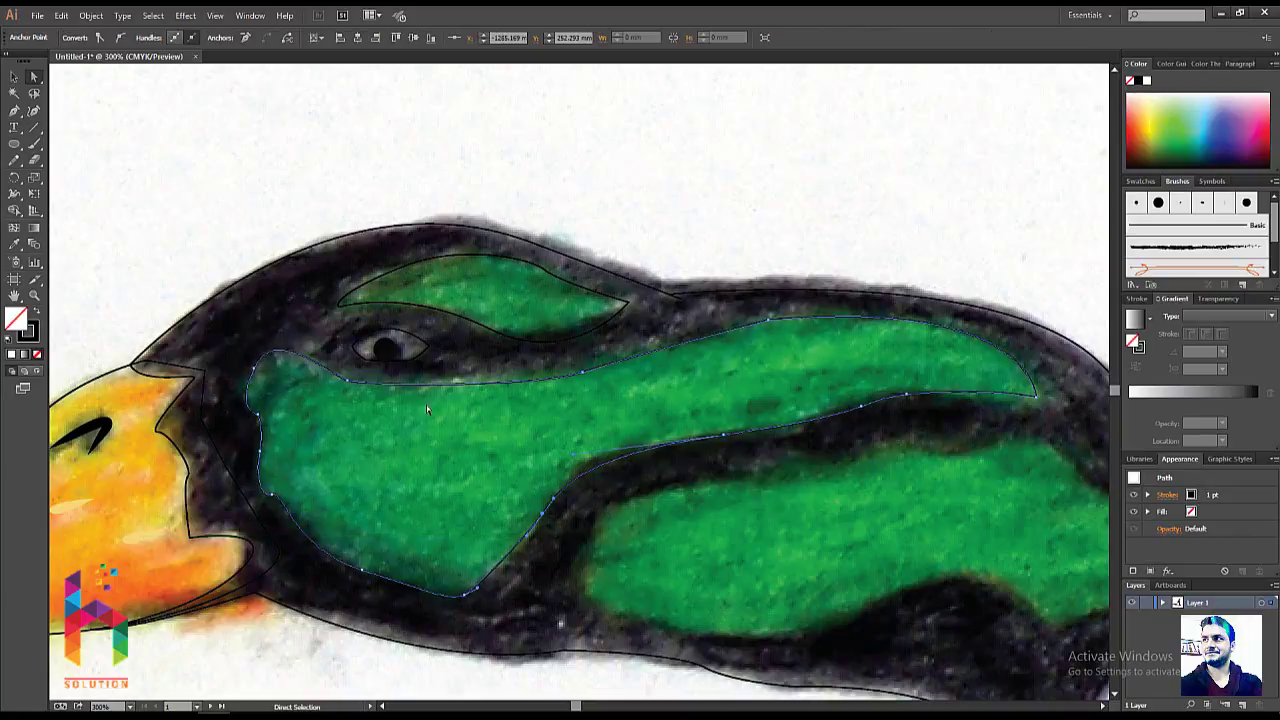
left_click(273, 496)
left_click(118, 168)
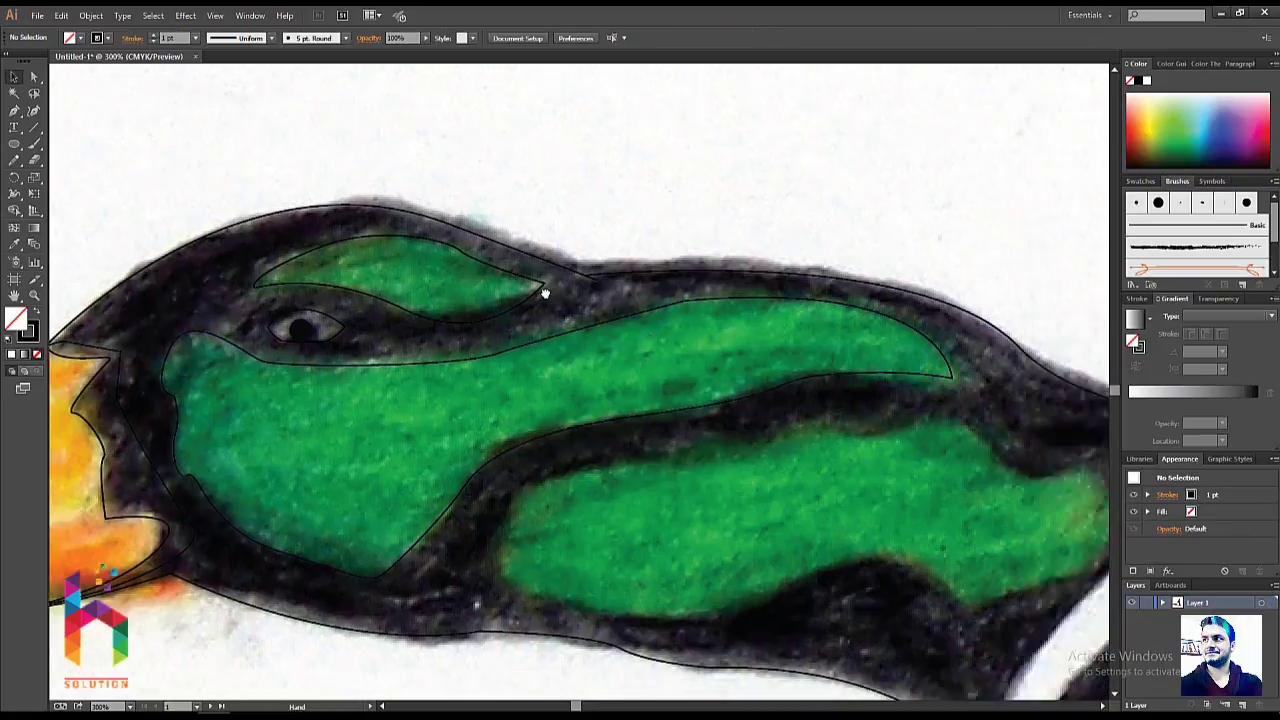
mouse_move(543, 286)
left_mouse_down()
mouse_move(453, 198)
mouse_move(439, 256)
left_mouse_up()
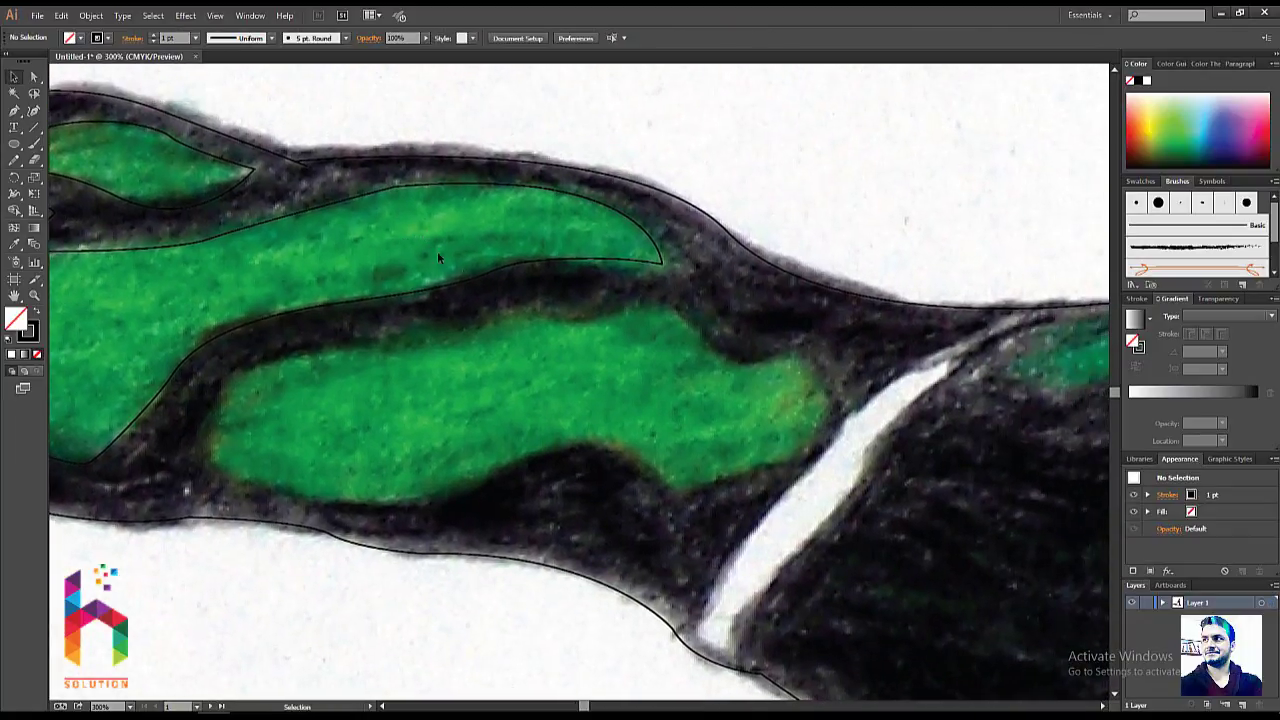
- Pen-trace the lower green head patch as a closed curved outline
key("p")
left_click_drag(800, 368, 704, 341)
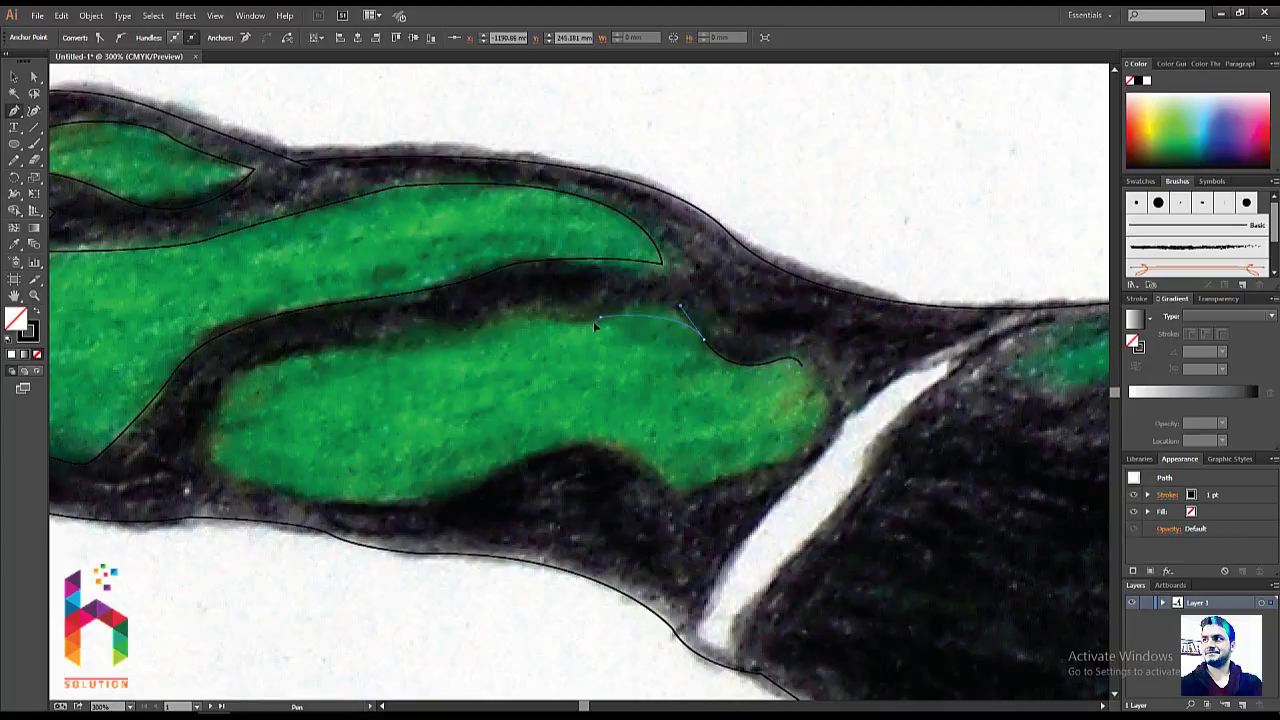
mouse_move(540, 332)
left_mouse_down()
mouse_move(519, 317)
mouse_move(355, 344)
mouse_move(327, 362)
left_mouse_up()
left_click(319, 355)
left_click_drag(213, 430, 222, 490)
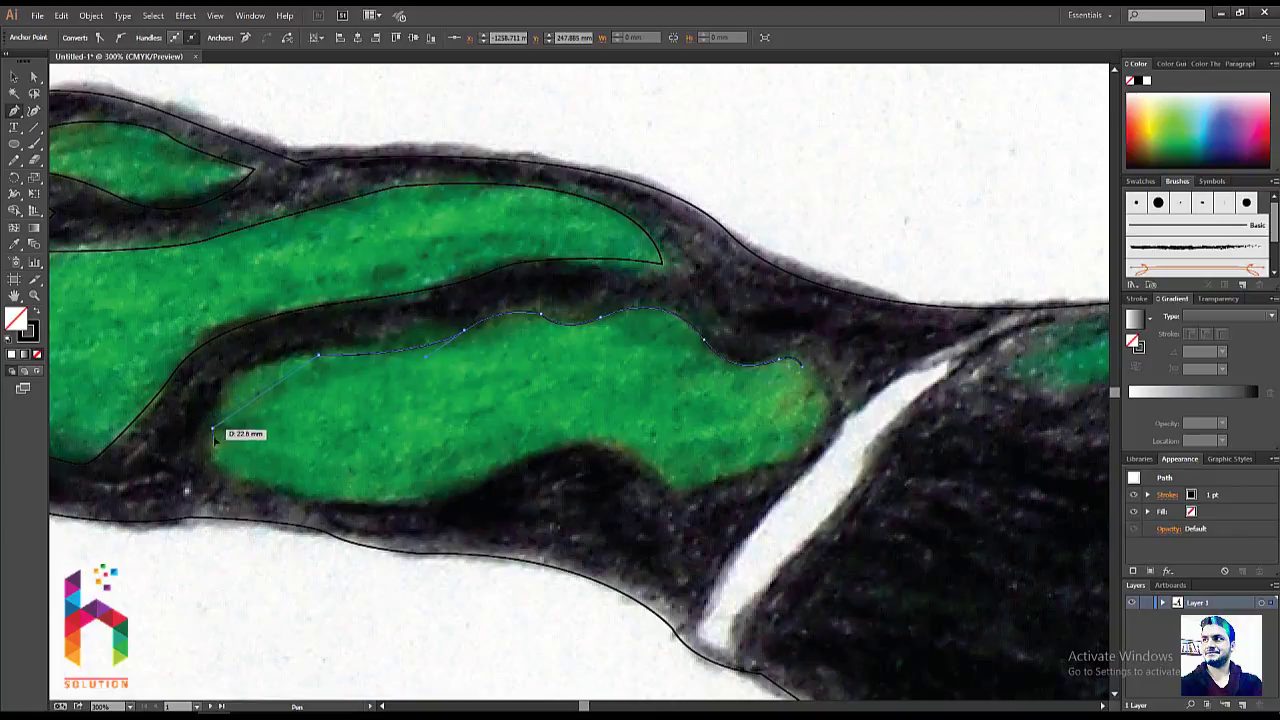
left_click_drag(355, 501, 455, 508)
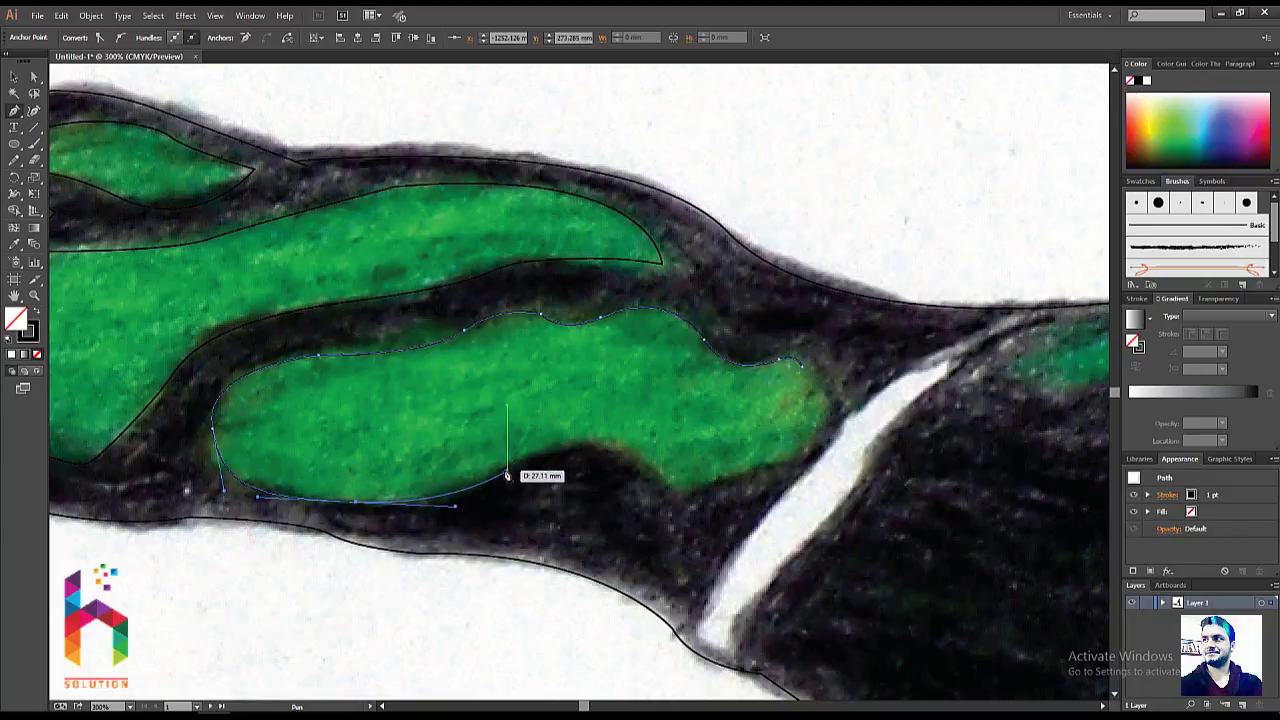
left_click_drag(507, 467, 642, 467)
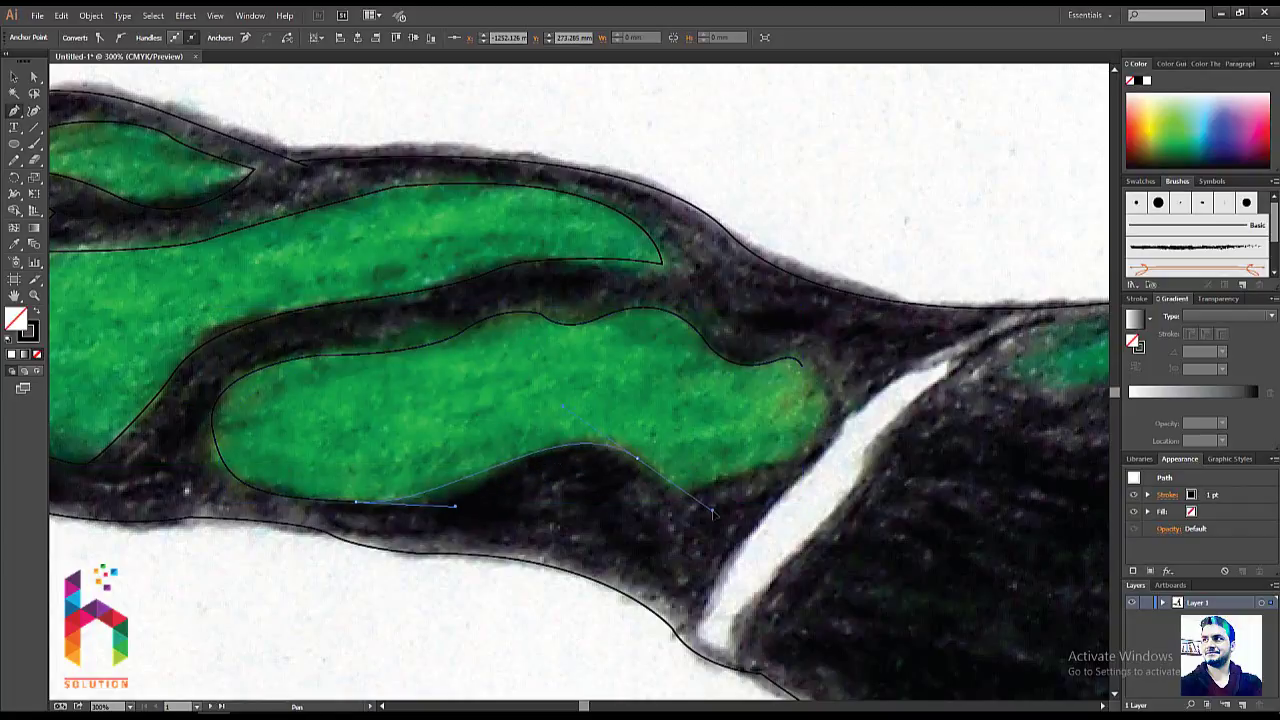
mouse_move(711, 508)
left_mouse_down()
mouse_move(707, 495)
mouse_move(820, 428)
left_mouse_up()
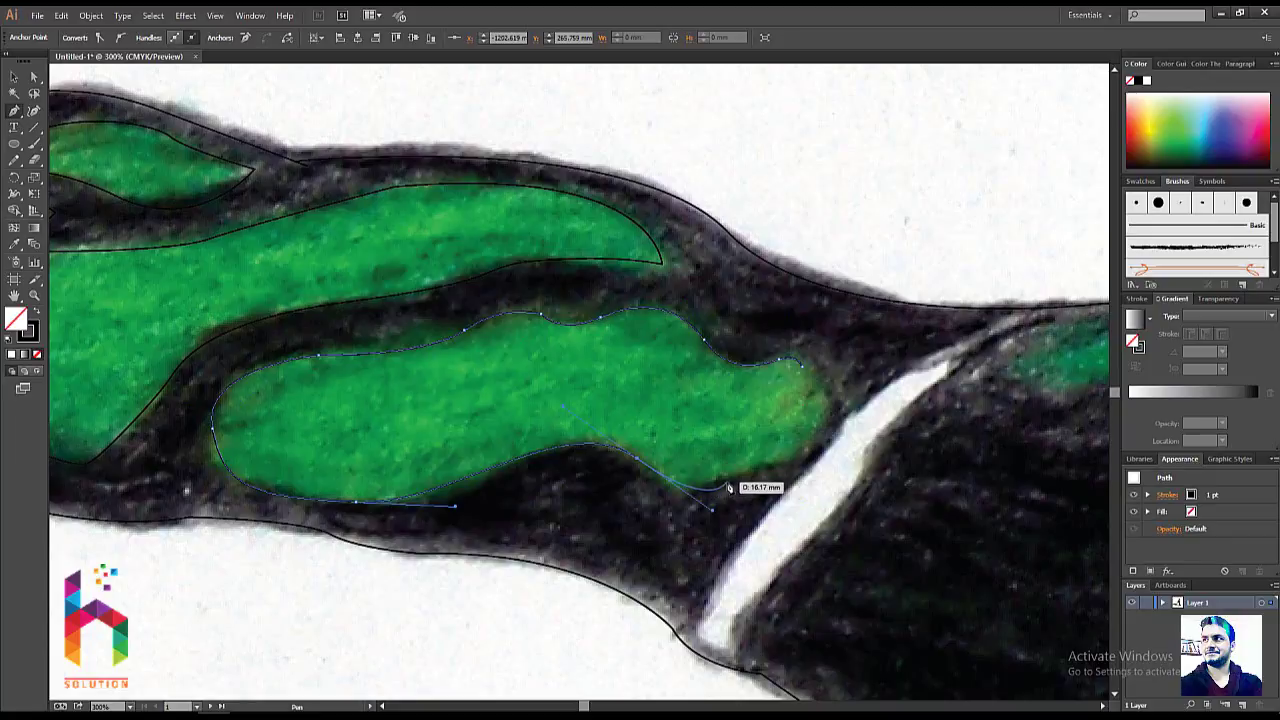
left_click_drag(800, 366, 743, 291)
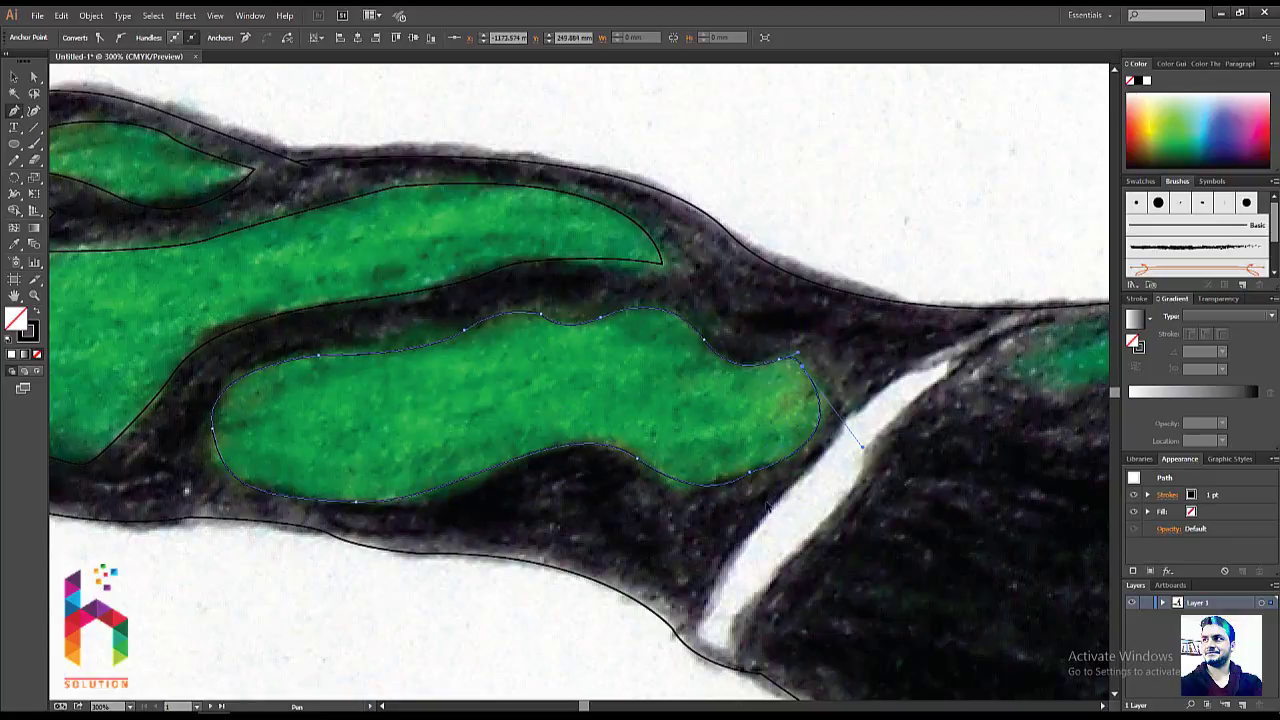
key("v")
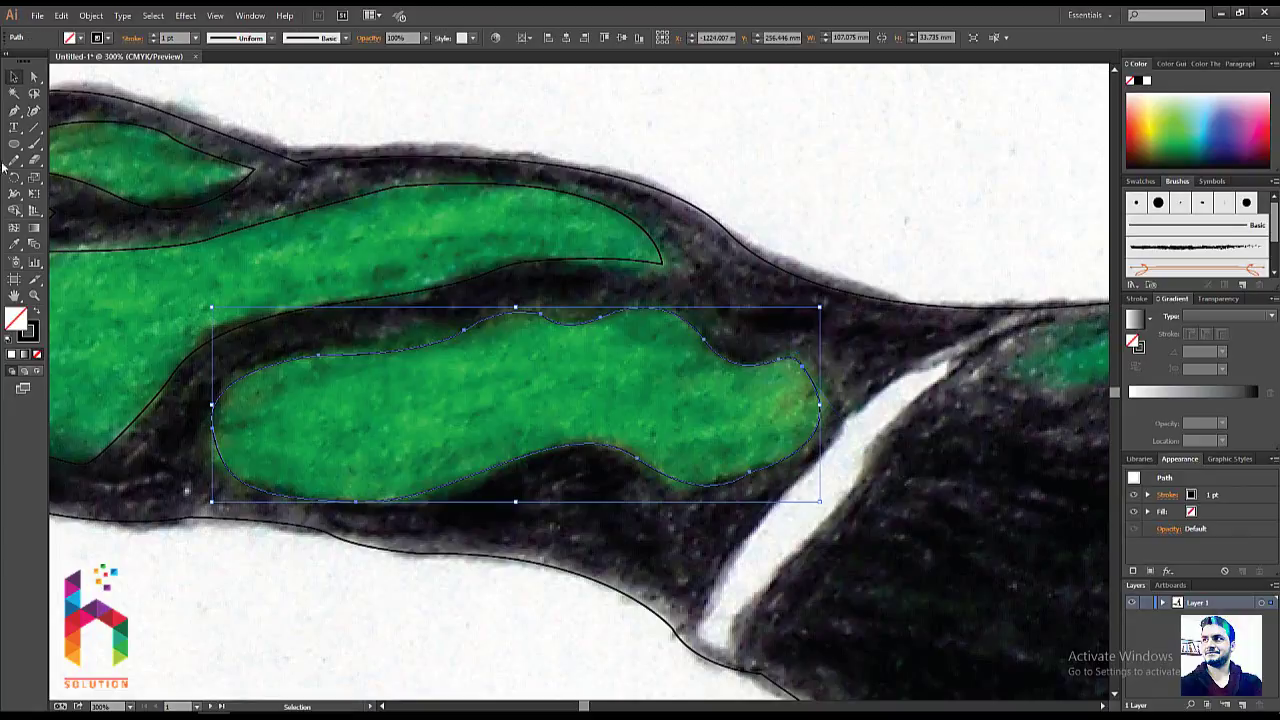
- Drag the upper green patch's top edge with Direct Selection to match the sketch
left_click(34, 77)
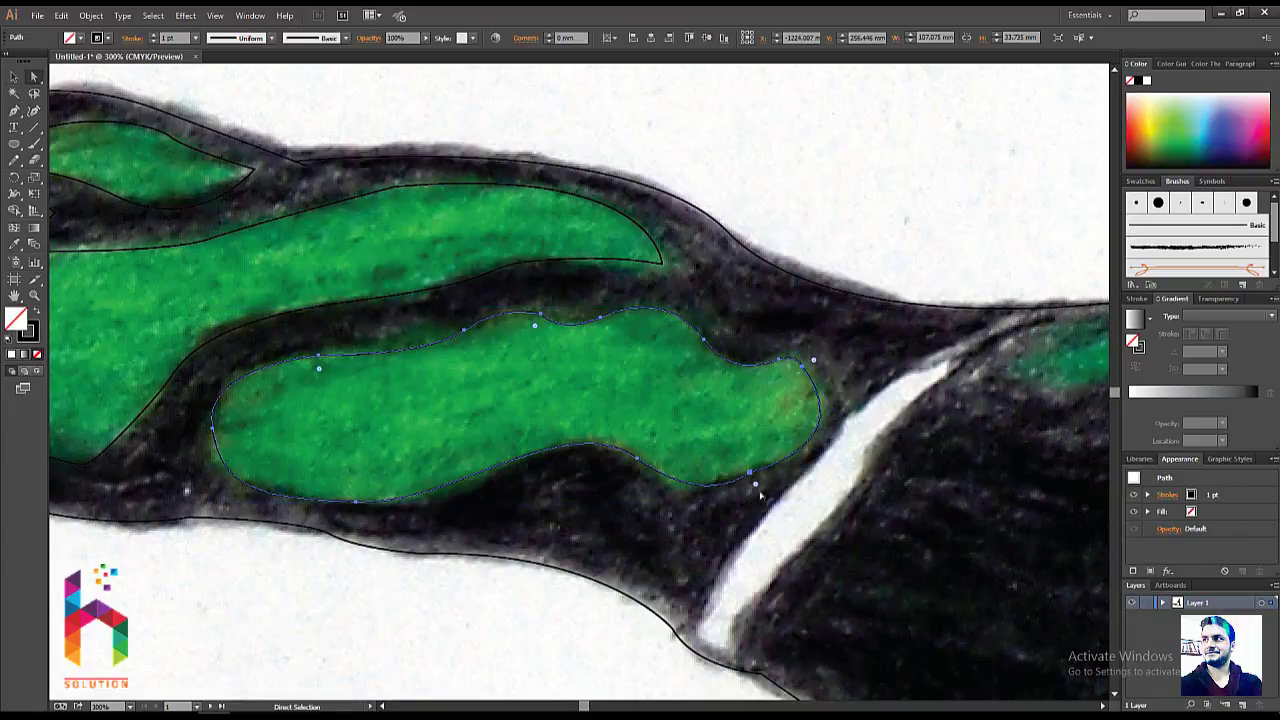
key("v")
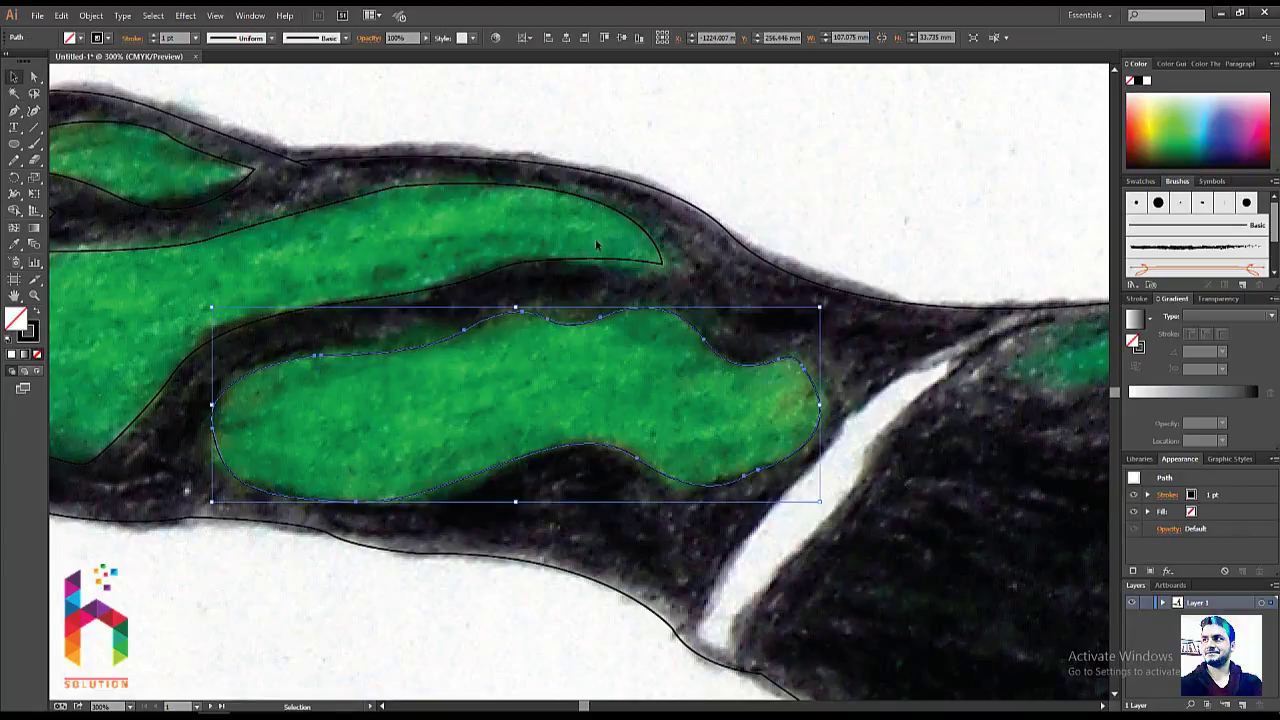
left_click(380, 230)
left_click(34, 77)
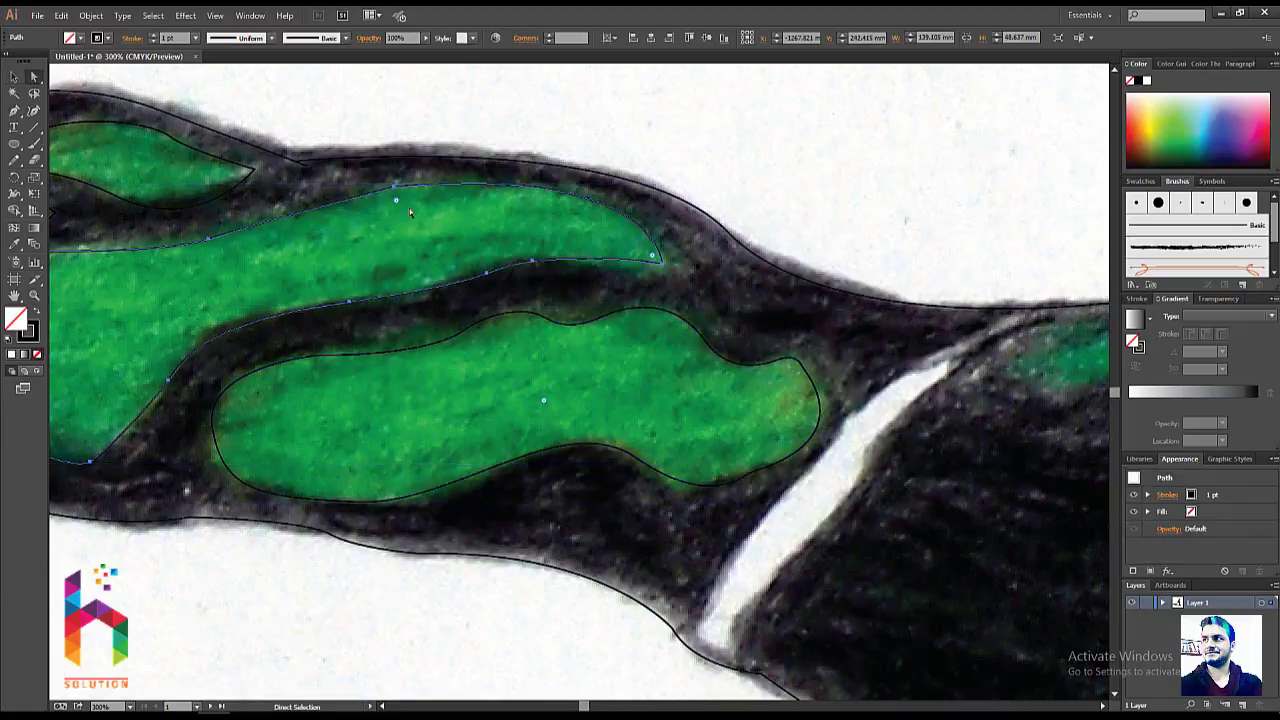
left_click_drag(396, 202, 388, 196)
left_click(630, 142)
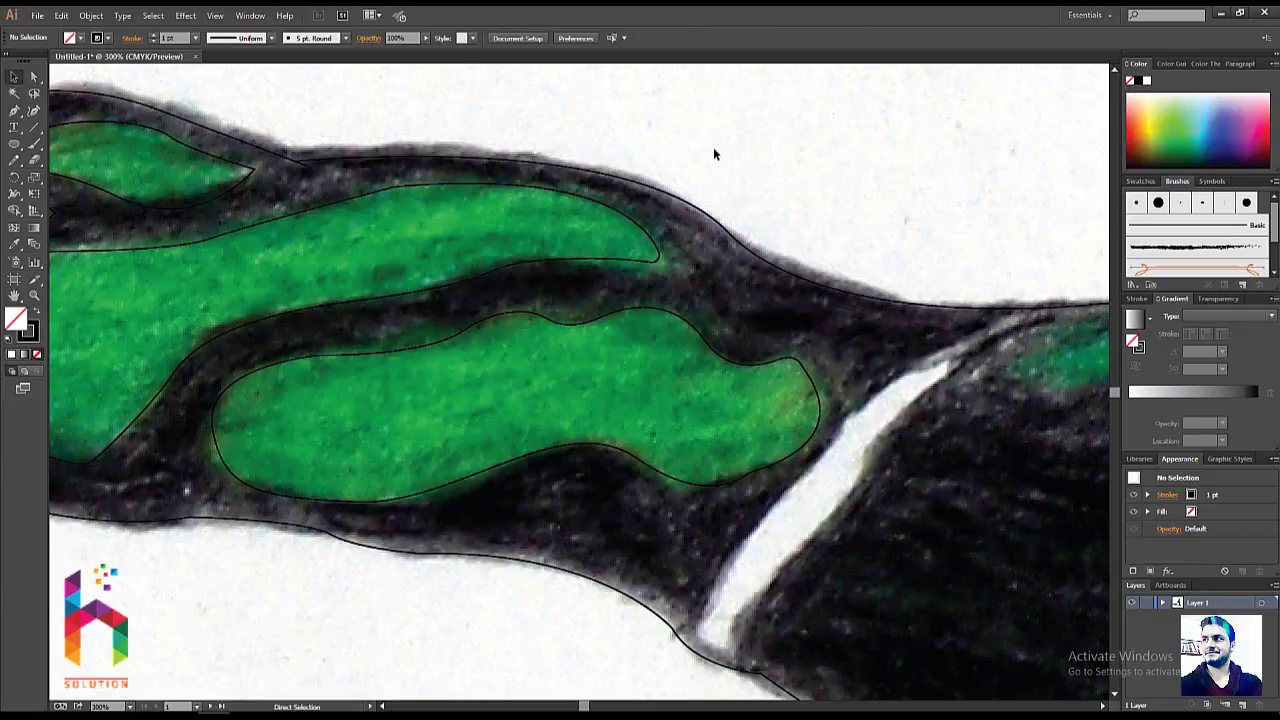
- Zoom to the white neck ring and pen-trace it as a closed outline
key("ctrl+minus")
scroll(471, 371, "right", 5)
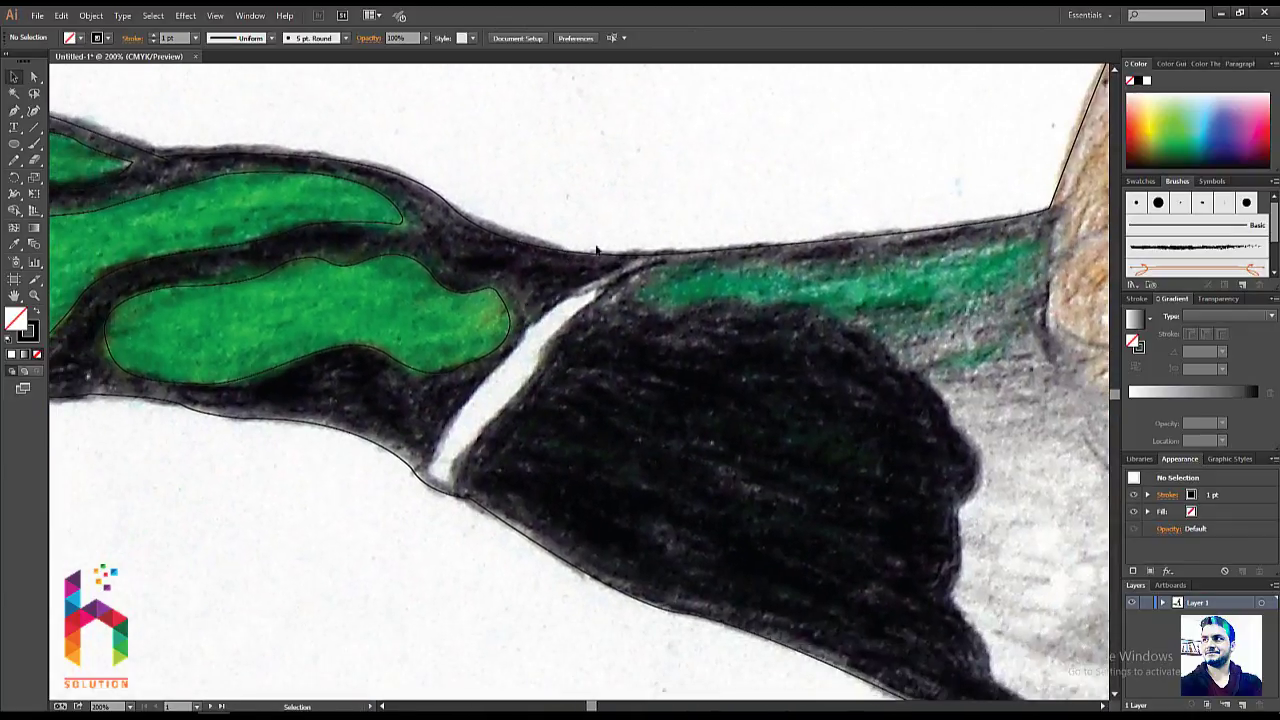
key("ctrl+plus")
scroll(508, 414, "down", 3)
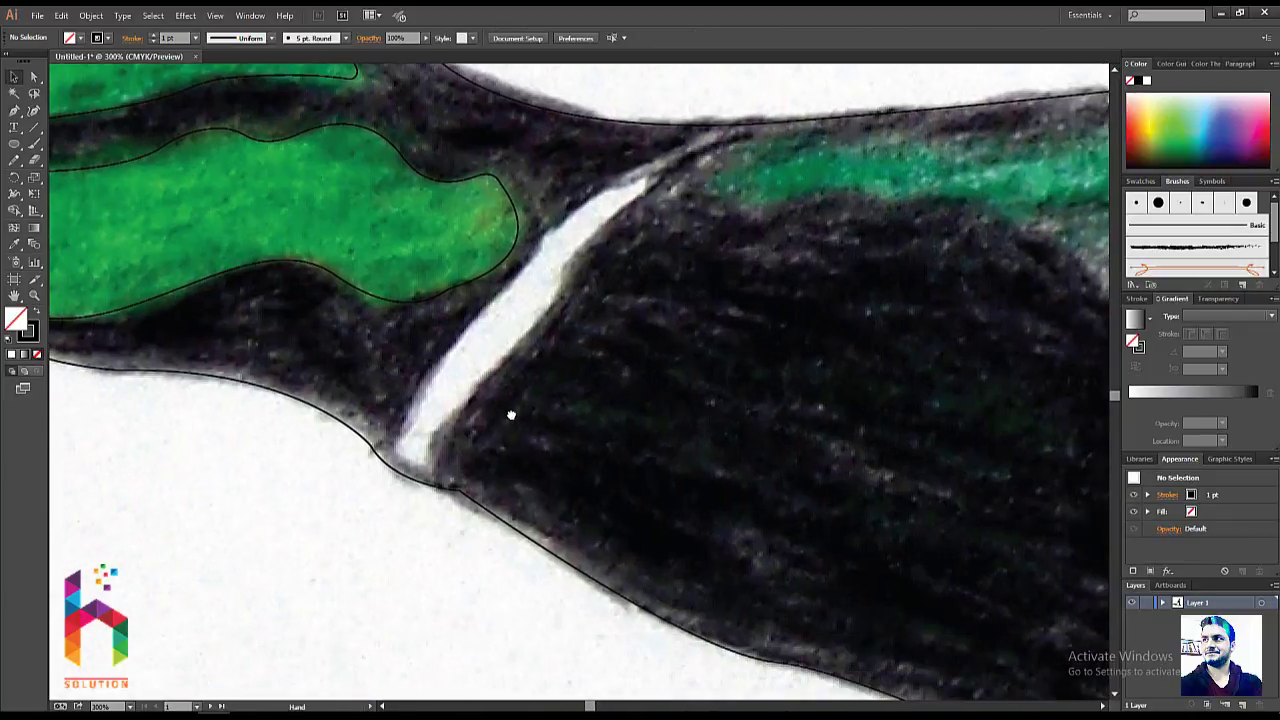
key("p")
left_click(746, 125)
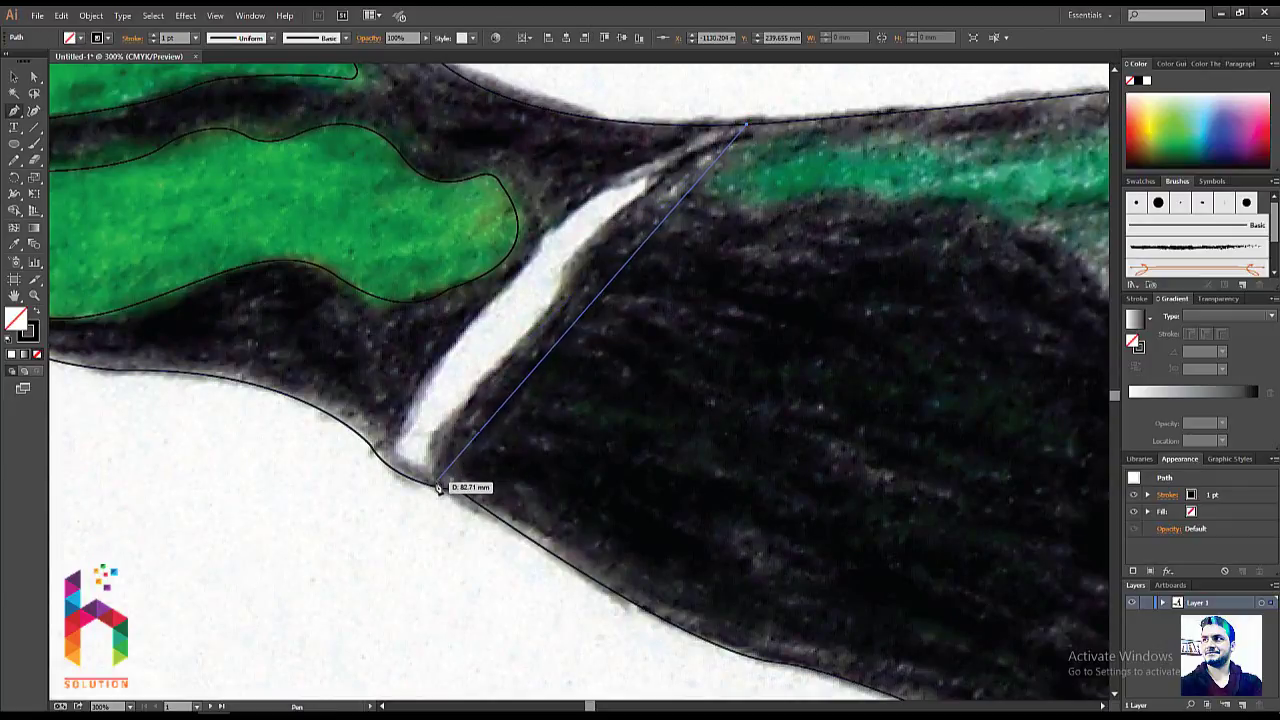
mouse_move(434, 485)
left_mouse_down()
mouse_move(473, 547)
mouse_move(390, 648)
left_mouse_up()
left_click(436, 489)
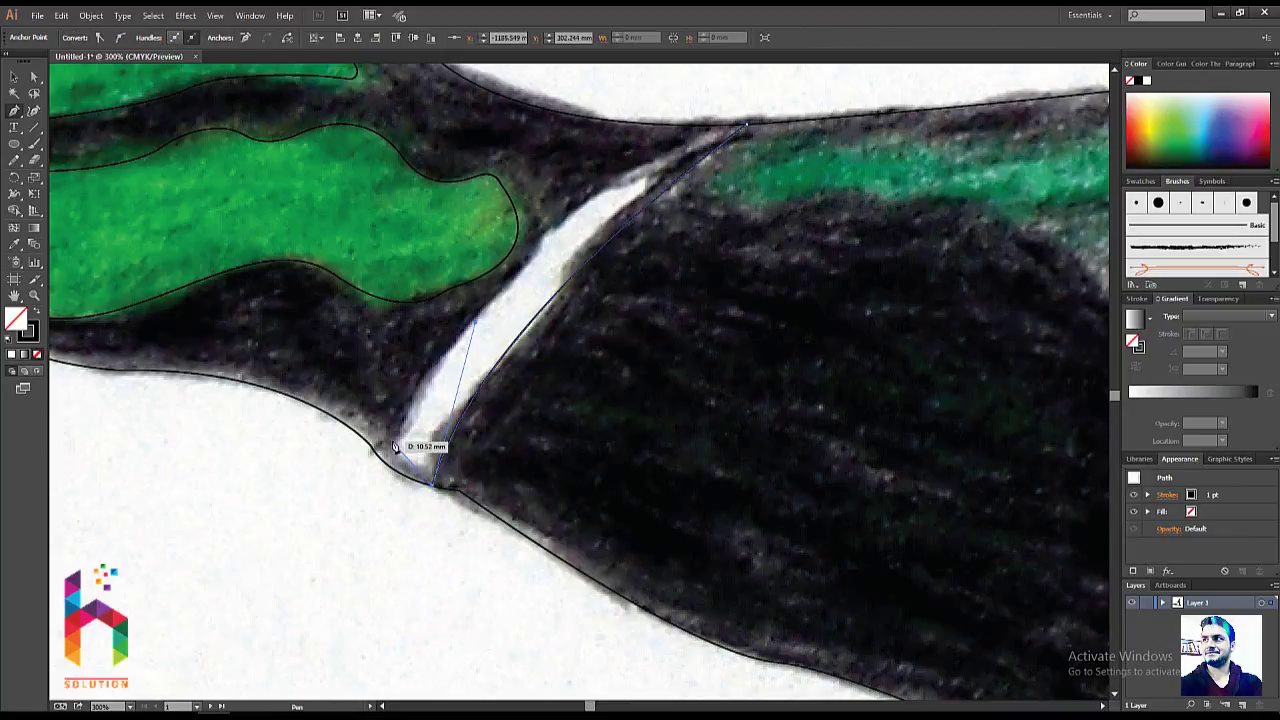
left_click_drag(392, 478, 392, 400)
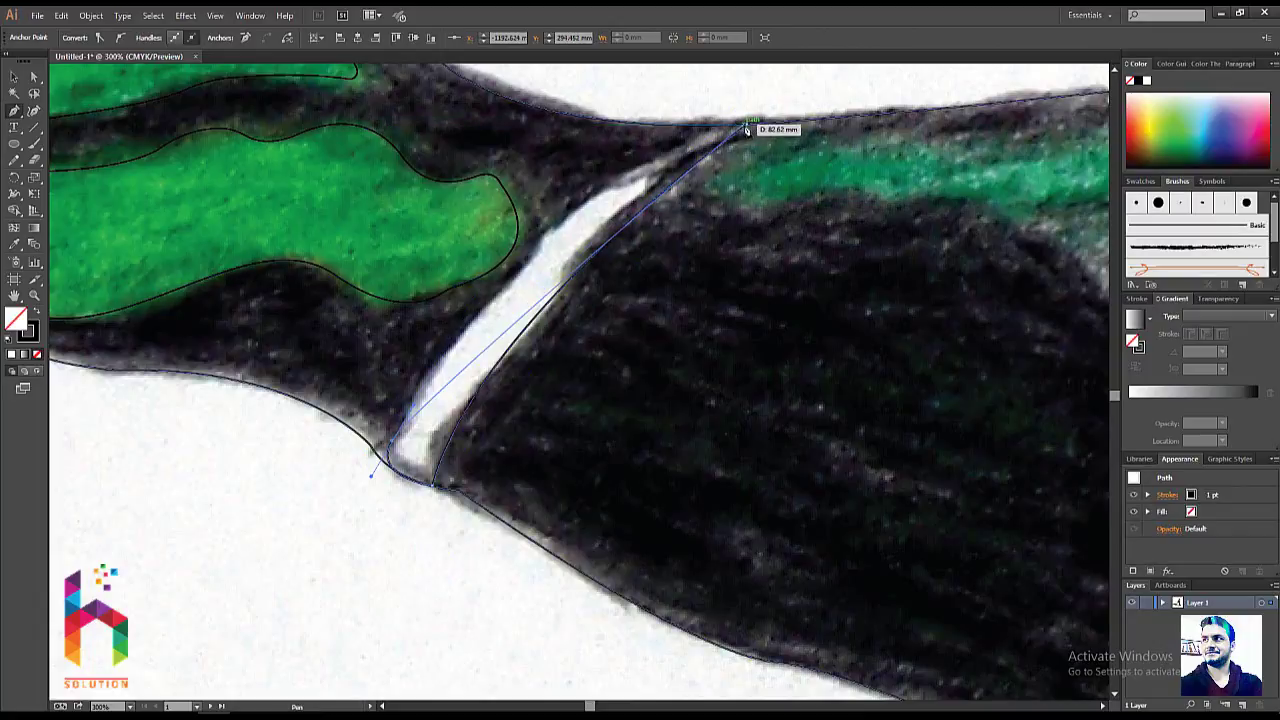
left_click_drag(745, 128, 915, 123)
- Round the ring's top corner slightly (about 0.15 mm radius) with Direct Selection
key("v")
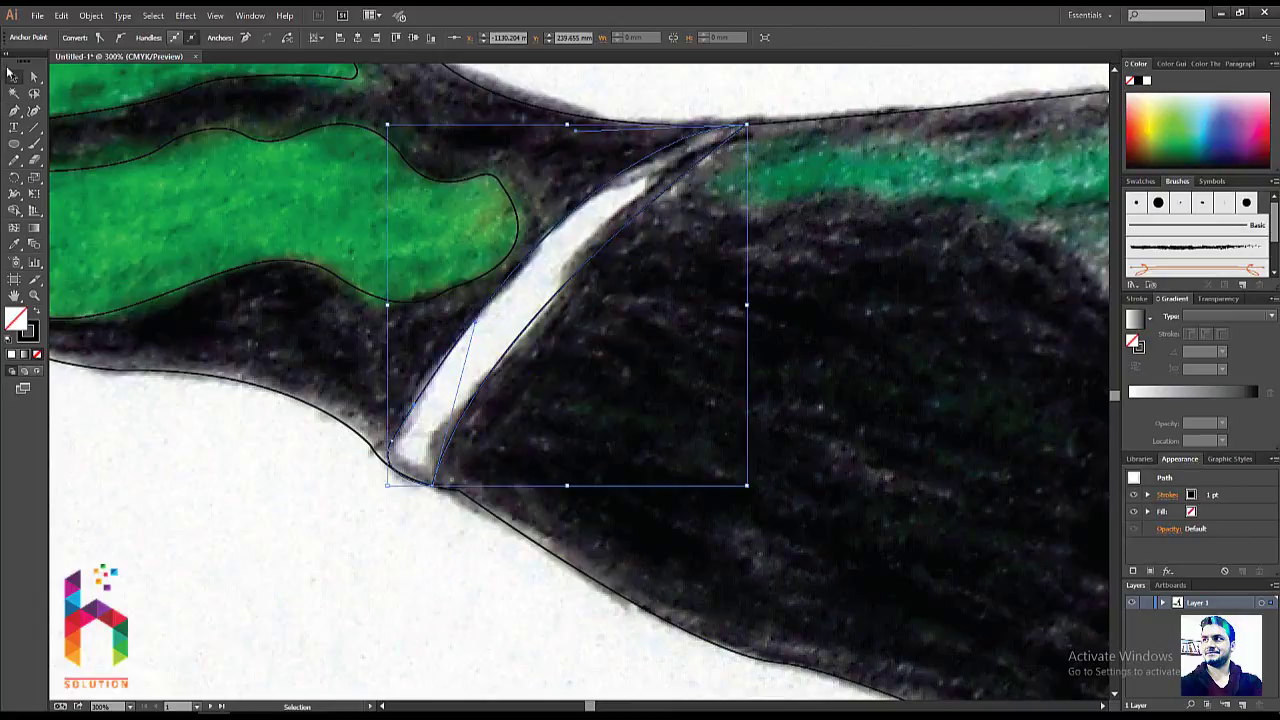
left_click(34, 76)
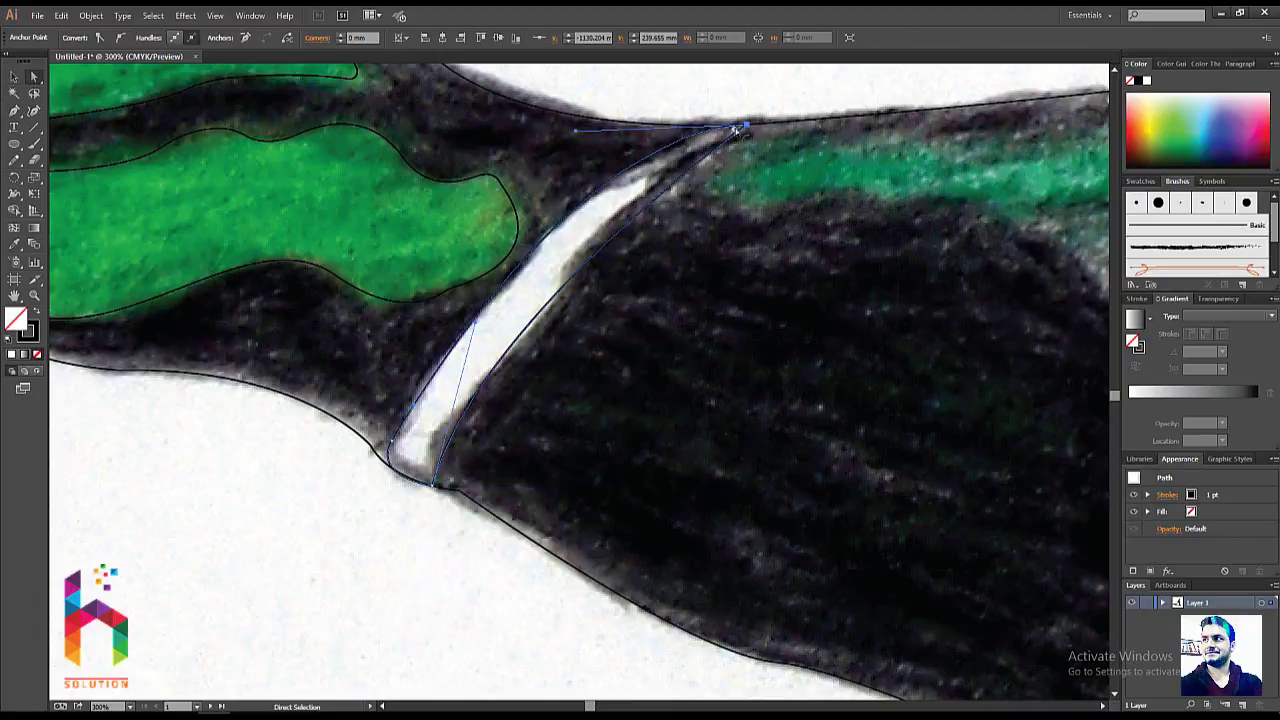
left_click_drag(735, 128, 745, 133)
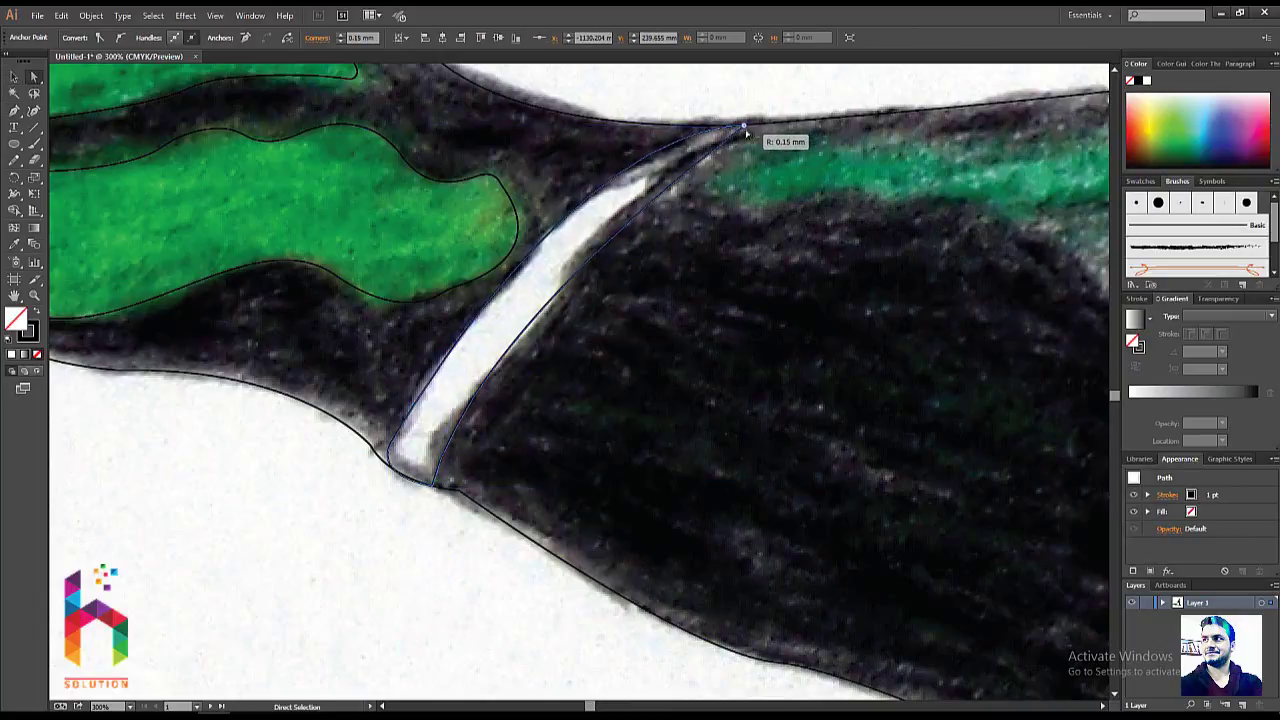
left_click(745, 112)
left_click_drag(458, 262, 378, 297)
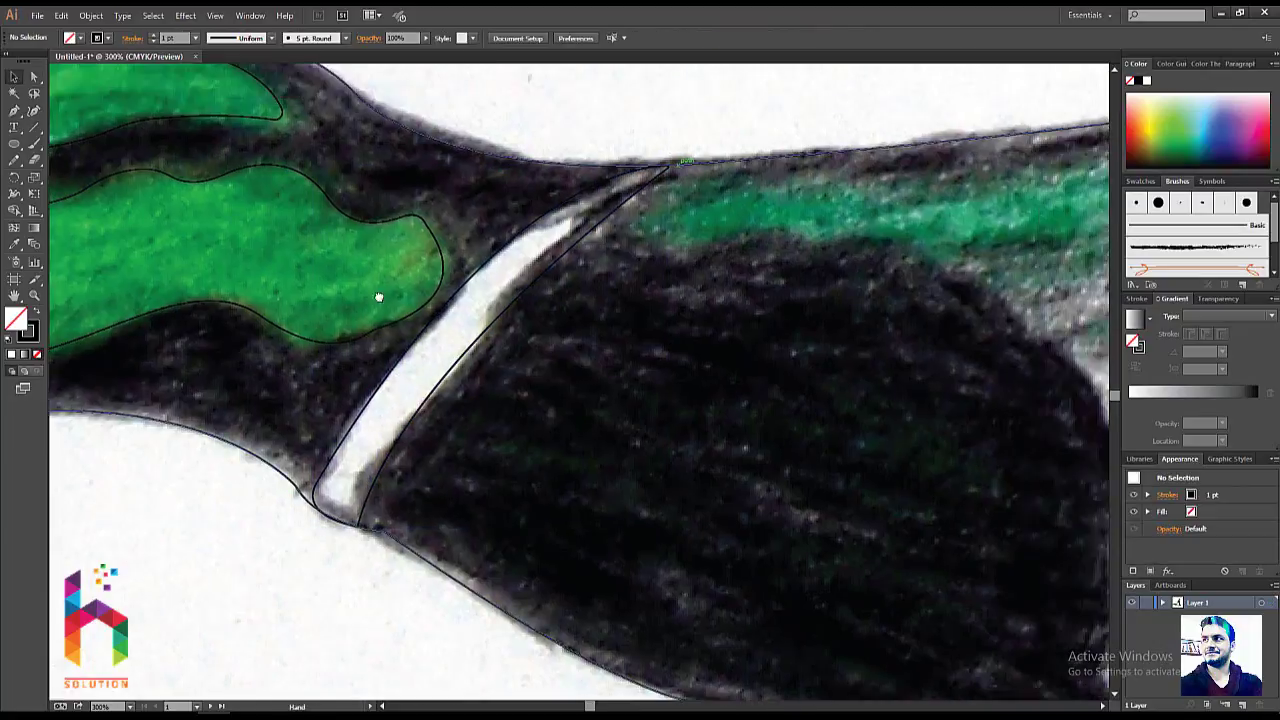
key("ctrl+minus")
key("ctrl+minus")
key("ctrl+minus")
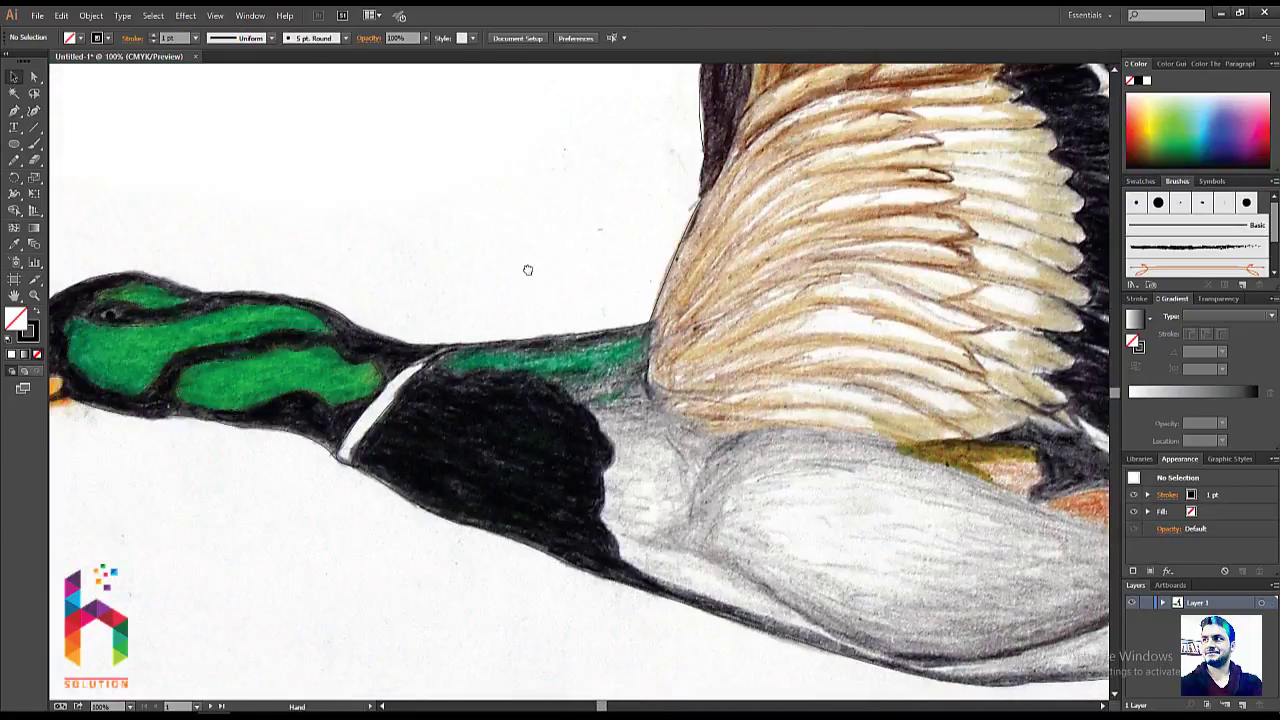
- Zoom to 150% on the neck and start a pen outline along the green neck band
mouse_move(528, 270)
left_mouse_down()
mouse_move(458, 274)
mouse_move(486, 286)
left_mouse_up()
key("ctrl+plus")
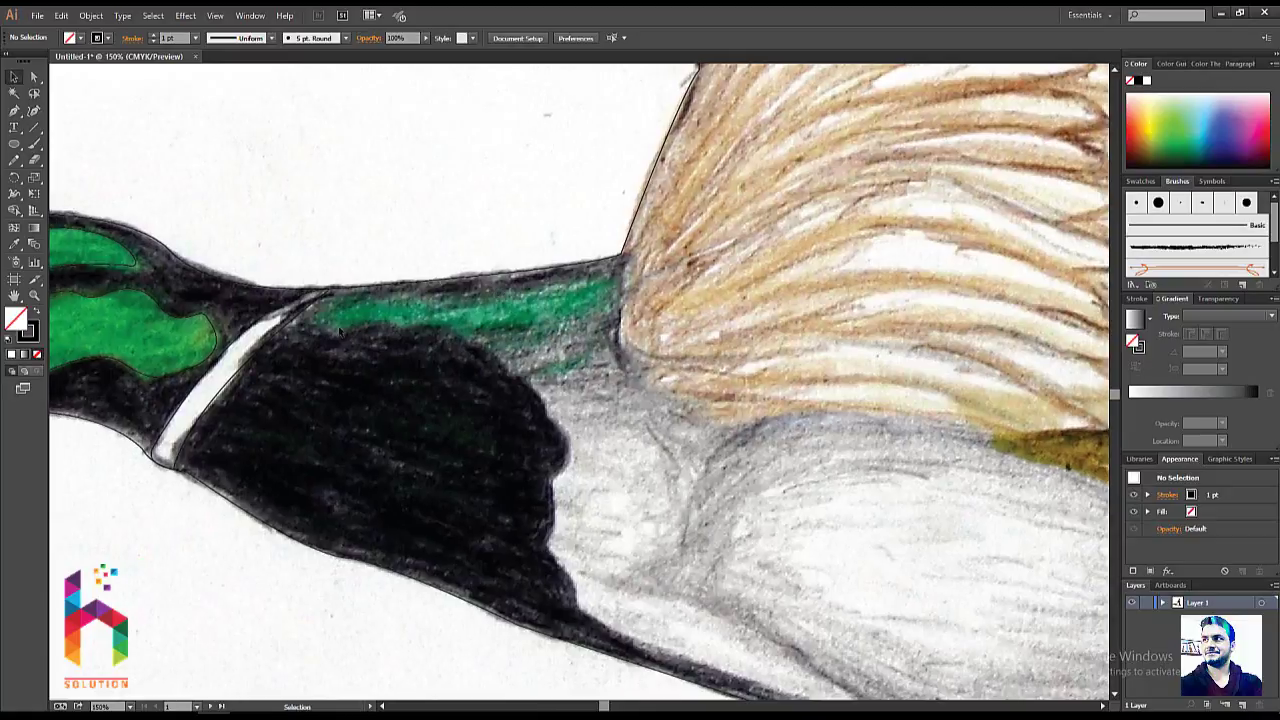
left_click_drag(400, 402, 471, 394)
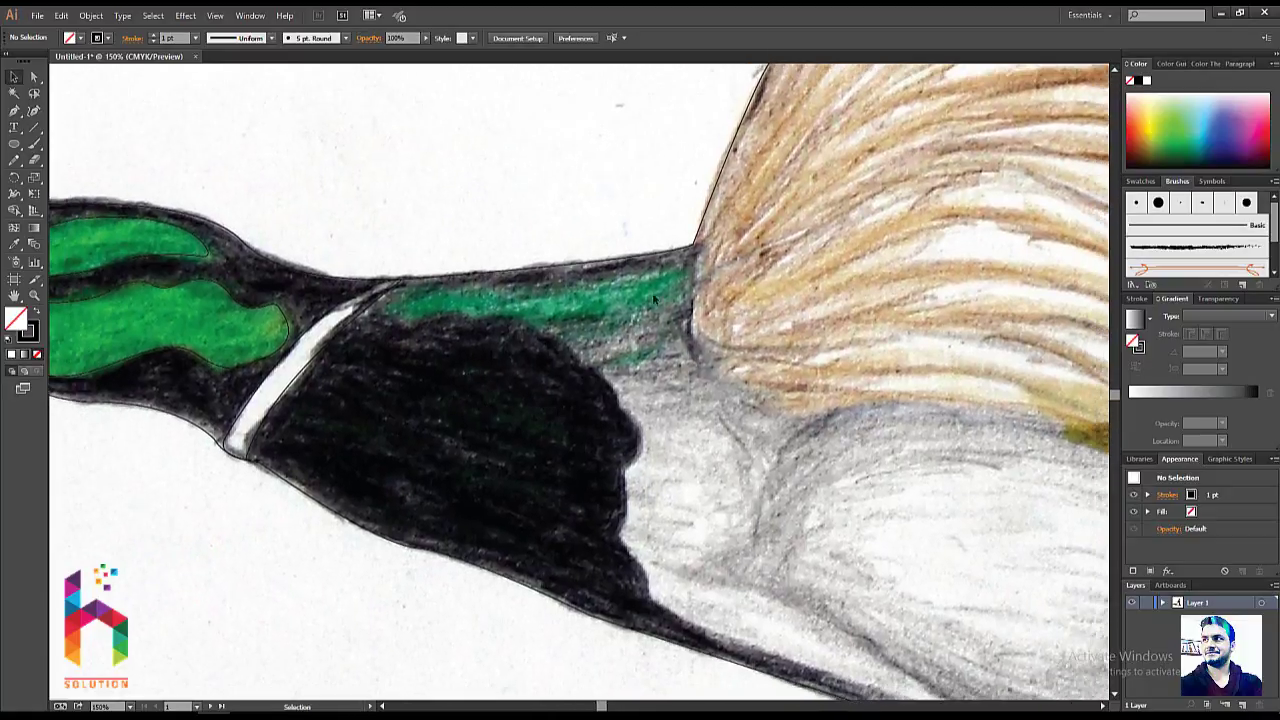
key("p")
left_click(691, 269)
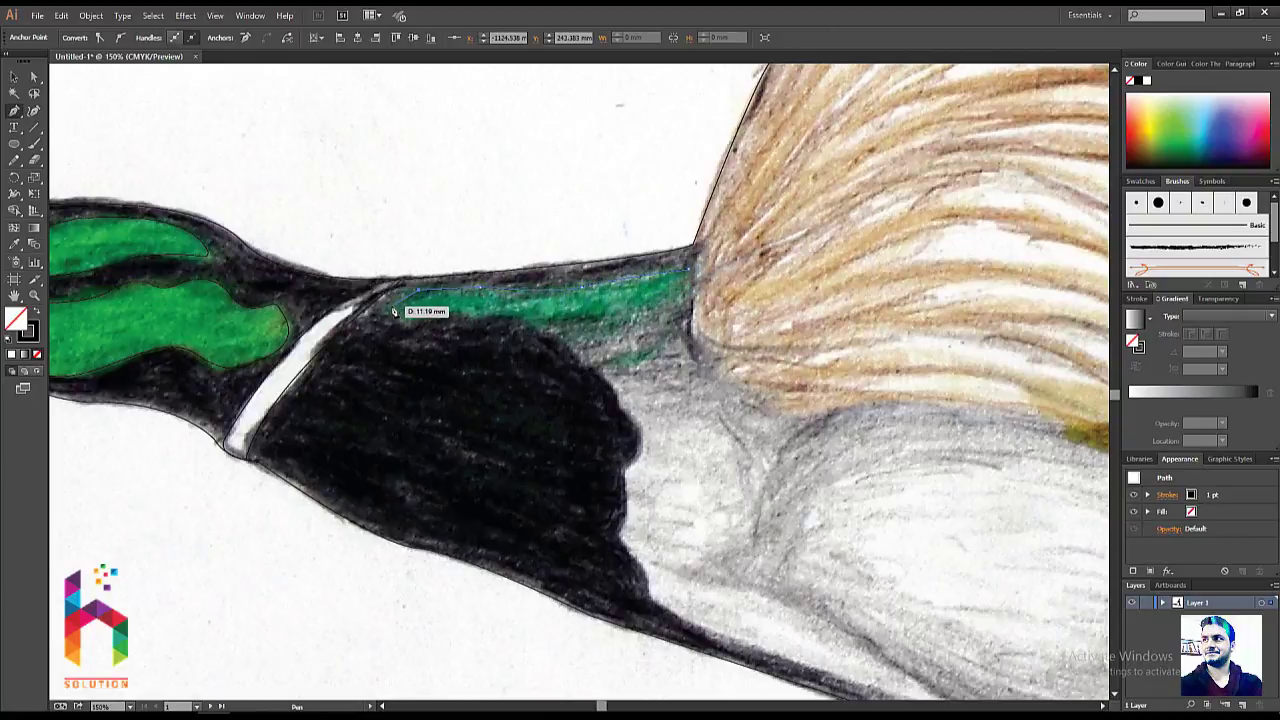
mouse_move(386, 291)
left_mouse_down()
mouse_move(405, 322)
mouse_move(537, 340)
left_mouse_up()
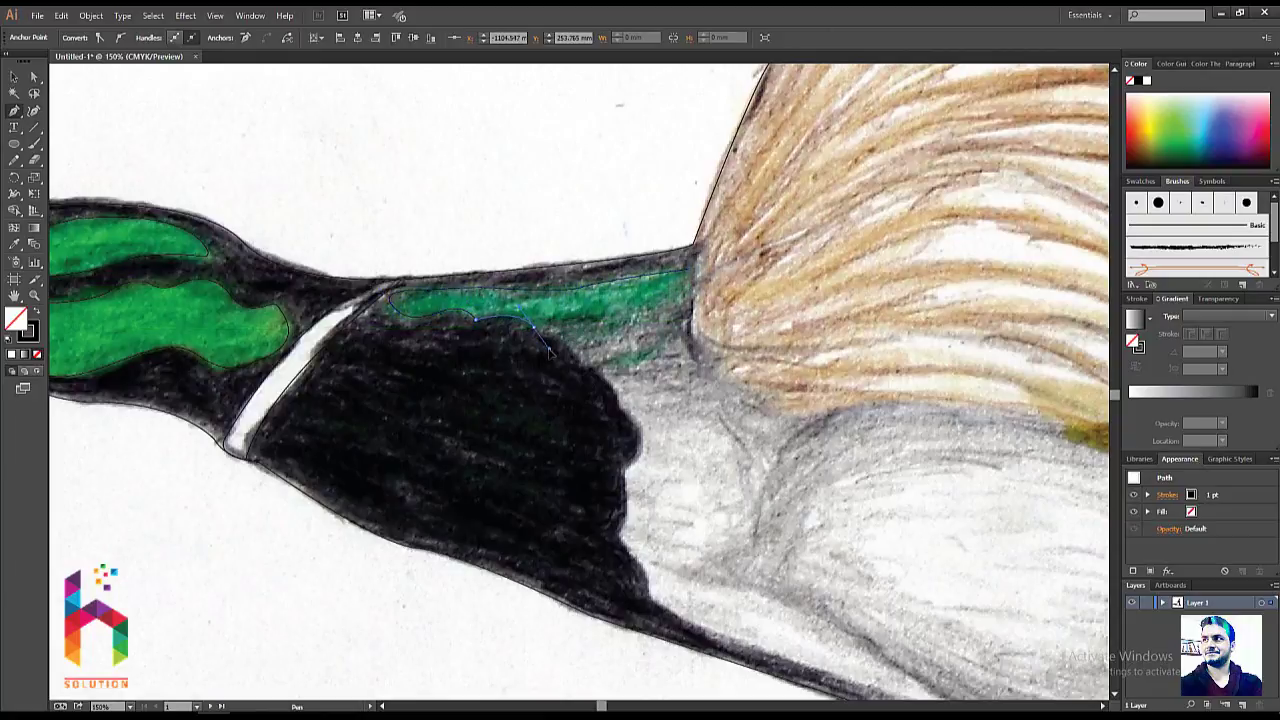
mouse_move(588, 408)
left_mouse_down()
mouse_move(621, 415)
mouse_move(628, 472)
mouse_move(617, 540)
mouse_move(600, 550)
mouse_move(388, 495)
left_mouse_up()
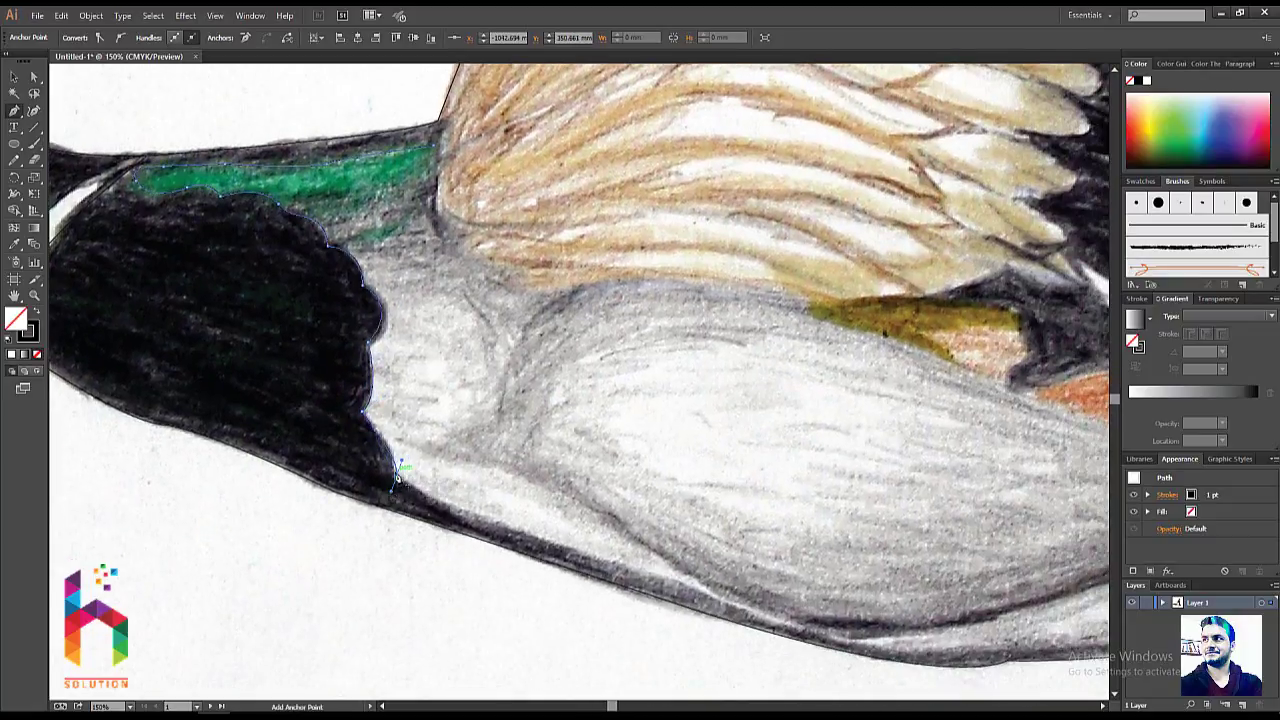
- Carry the outline along the lower edge and up the black breast's scalloped edge to the wing
mouse_move(800, 632)
left_mouse_down()
mouse_move(930, 642)
mouse_move(800, 630)
left_mouse_up()
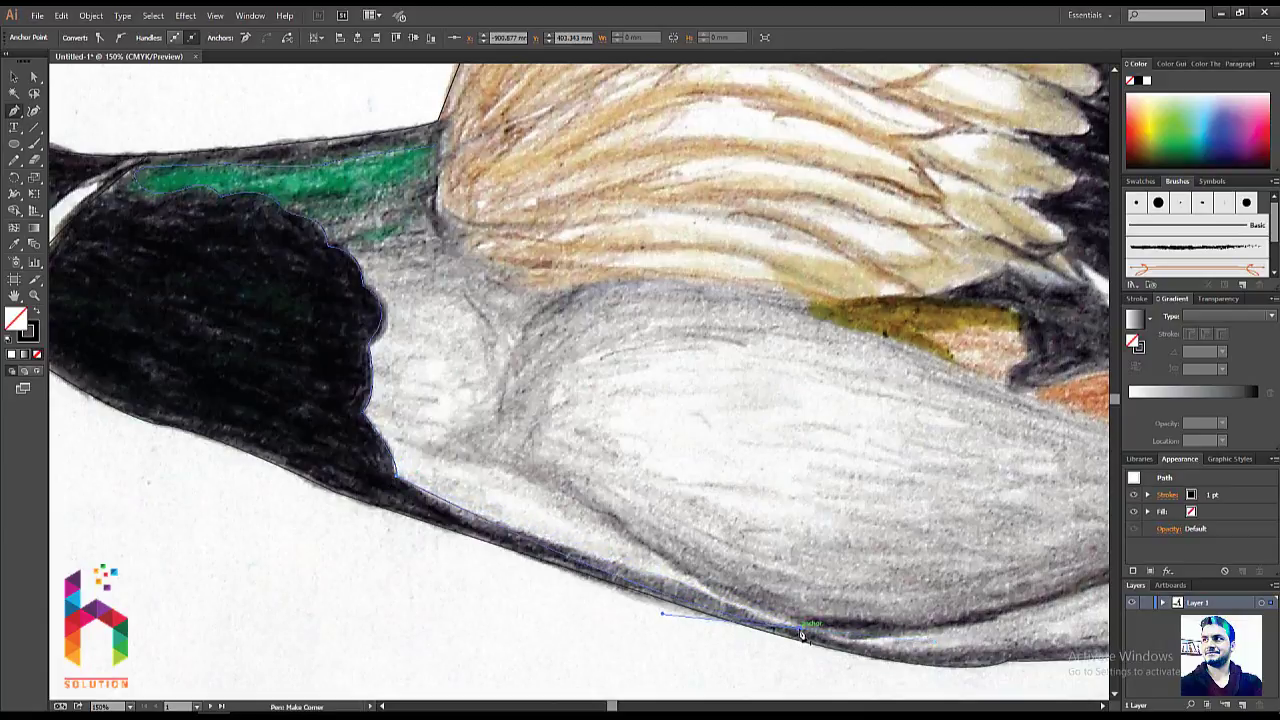
left_click(396, 460)
left_click_drag(396, 460, 327, 432)
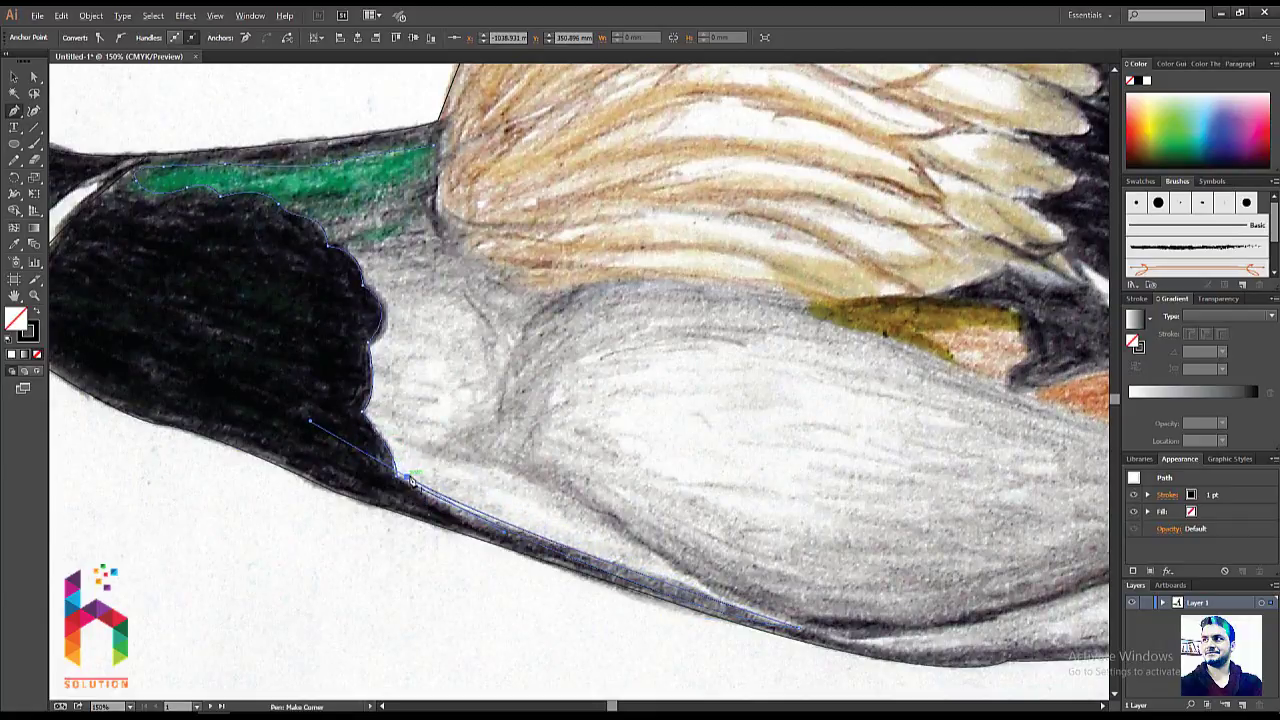
left_click(366, 411)
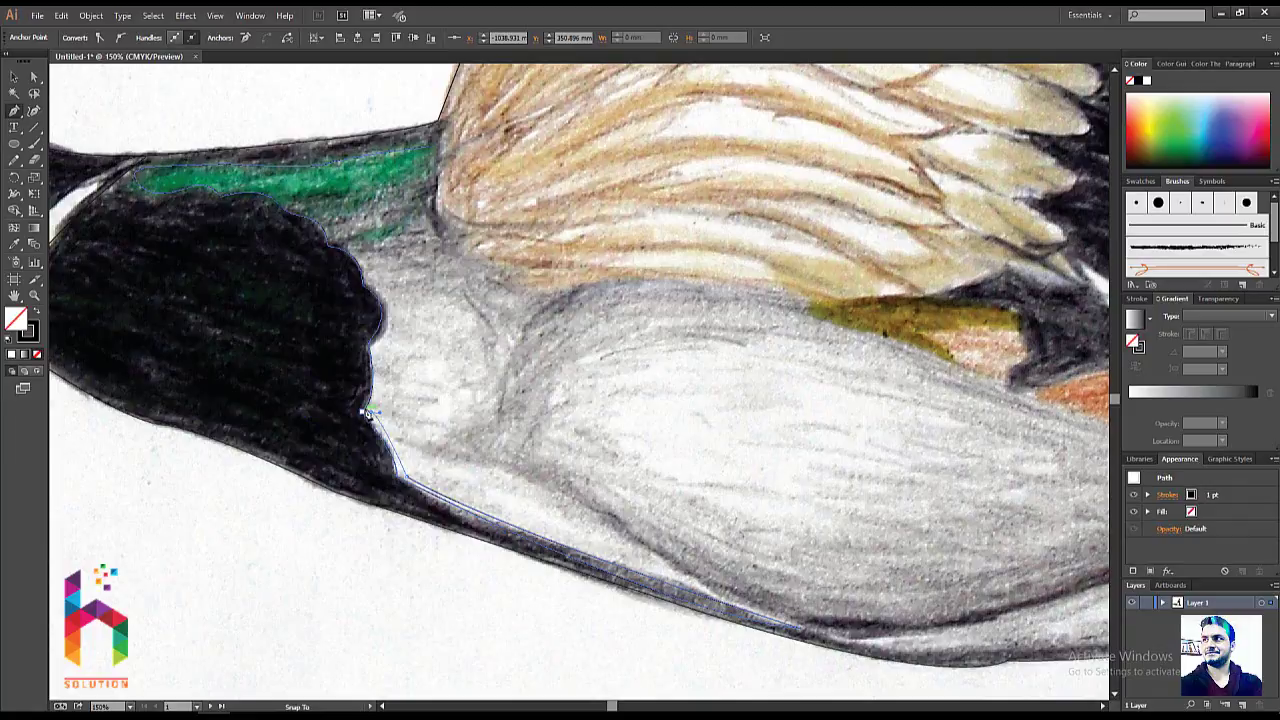
left_click_drag(375, 348, 358, 325)
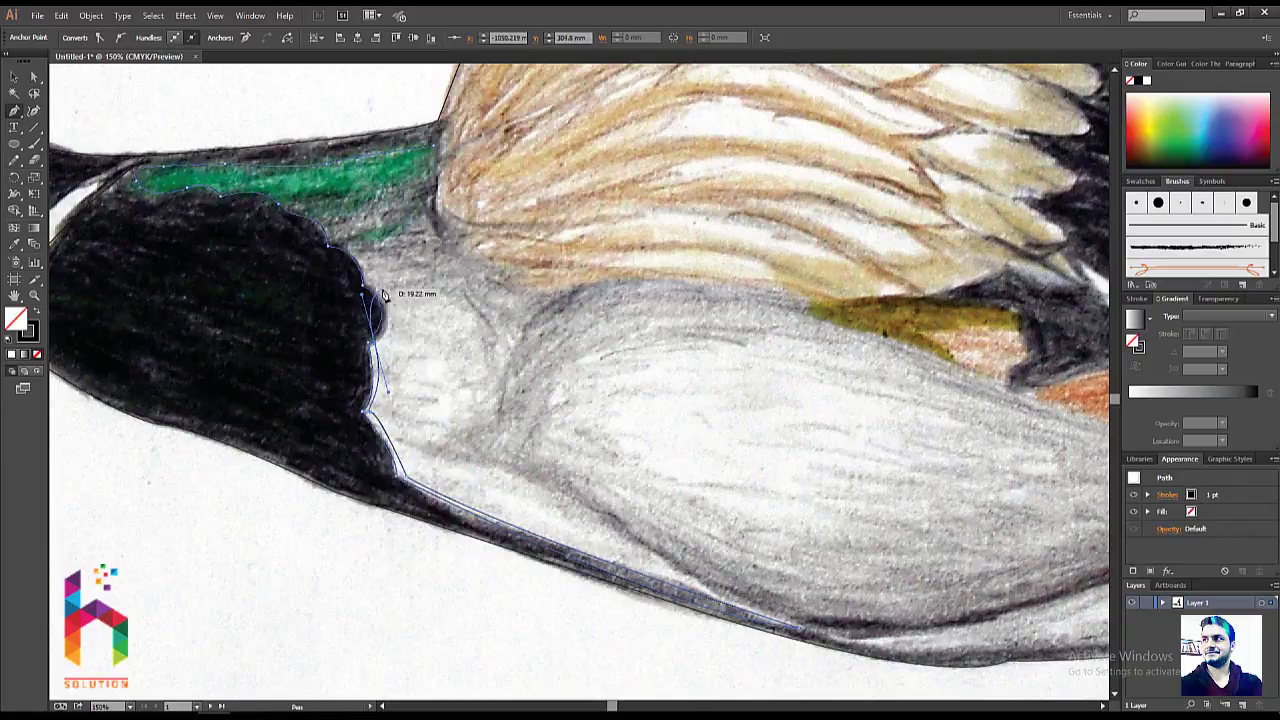
left_click(378, 352, "alt")
left_click_drag(372, 284, 370, 280)
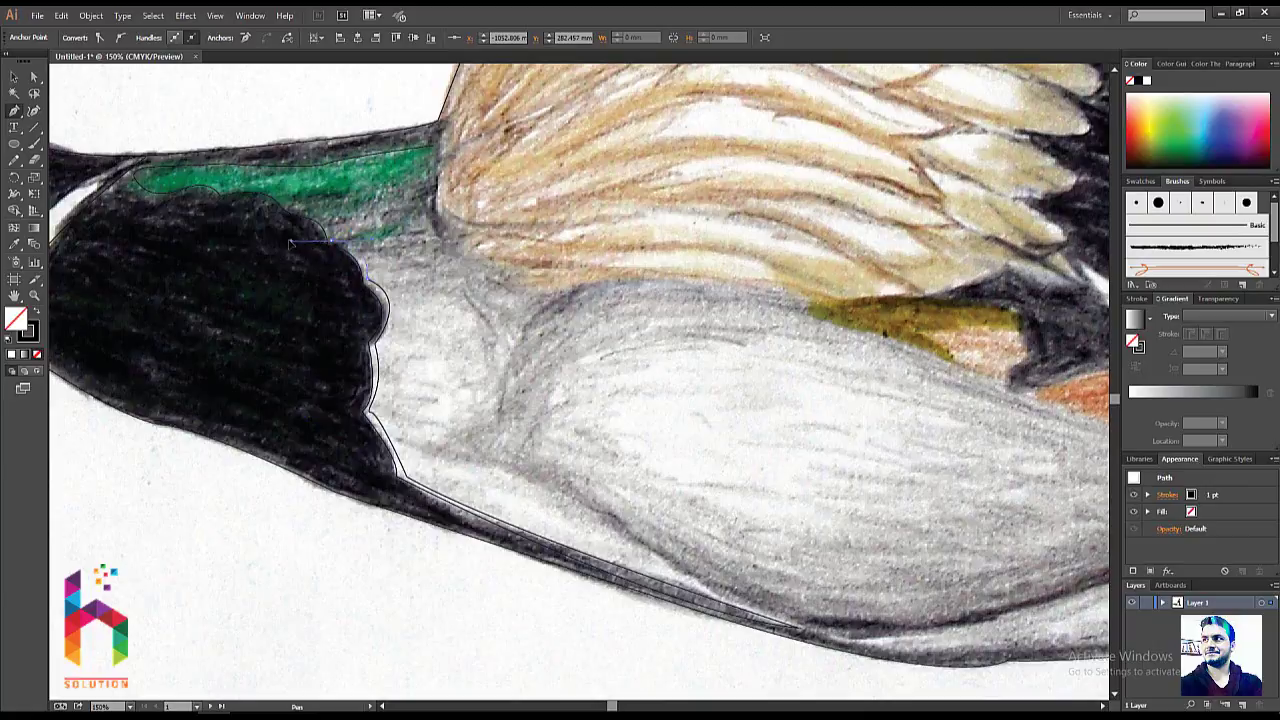
mouse_move(289, 242)
left_mouse_down()
mouse_move(333, 245)
mouse_move(353, 210)
left_mouse_up()
left_click_drag(430, 145, 457, 140)
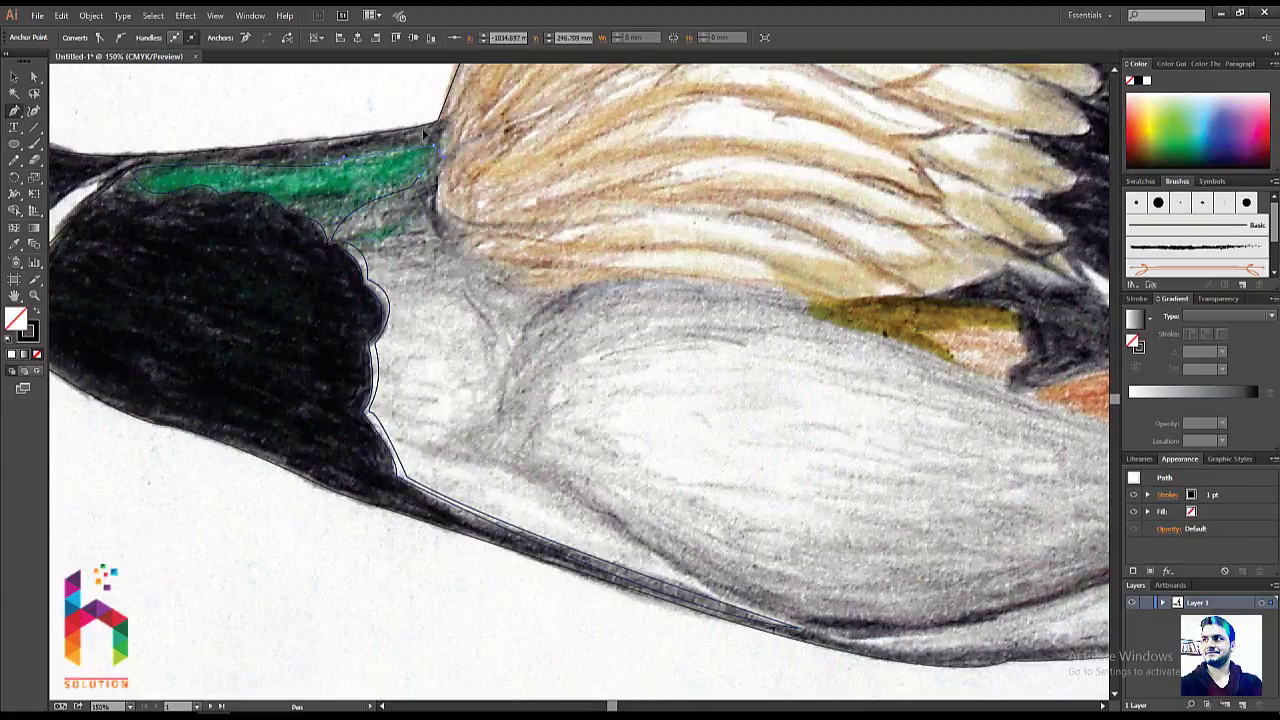
- Adjust the neck outline's points with Direct Selection, deselect it, and zoom out to 66.67%
key("v")
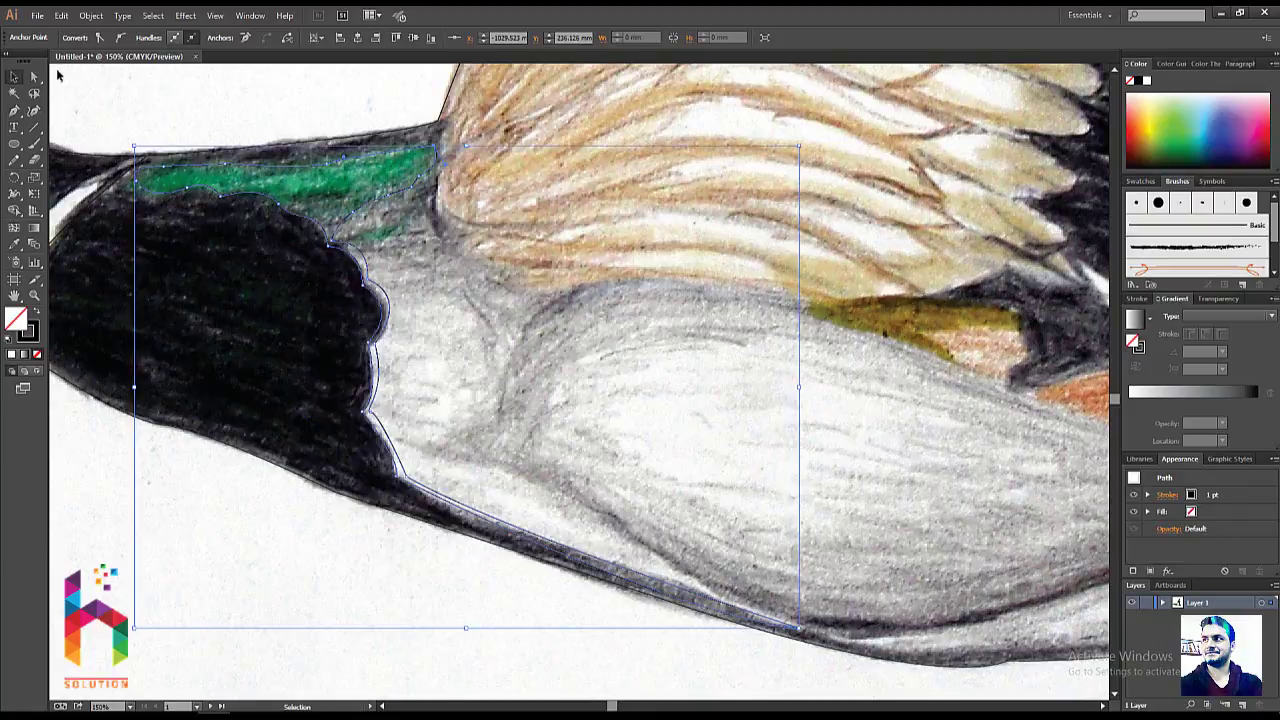
left_click(34, 76)
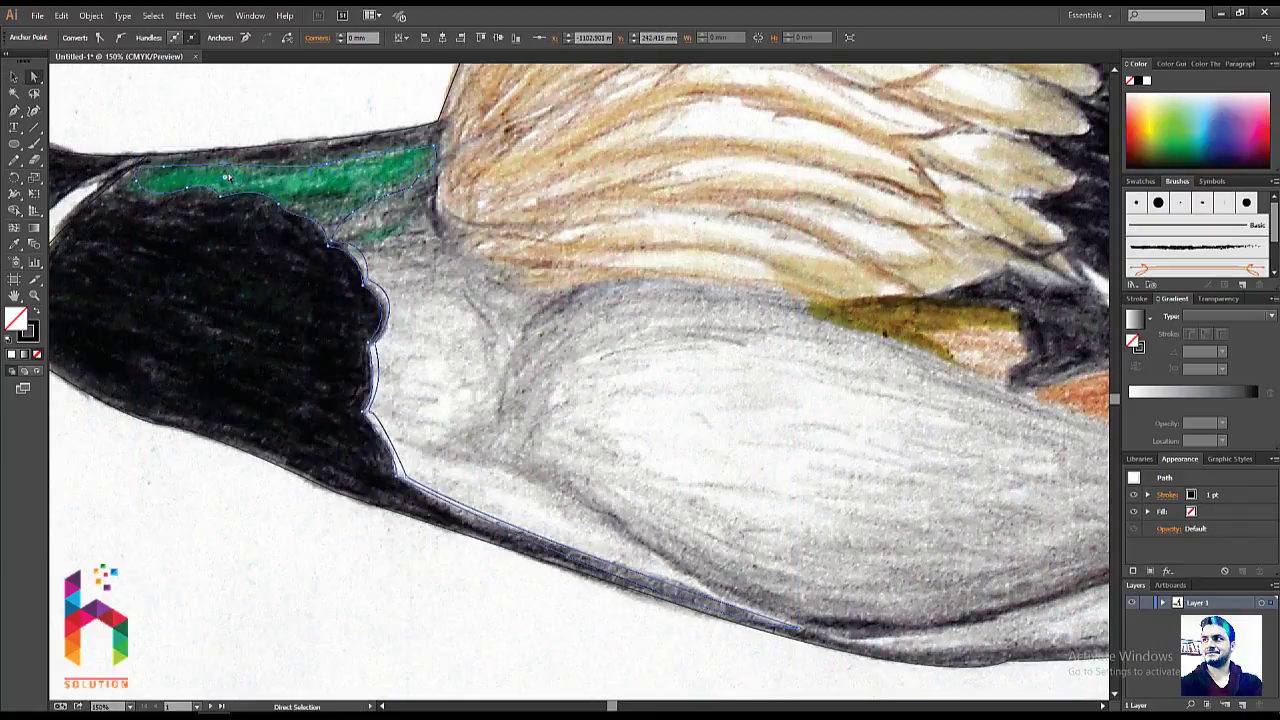
left_click(148, 166, "shift")
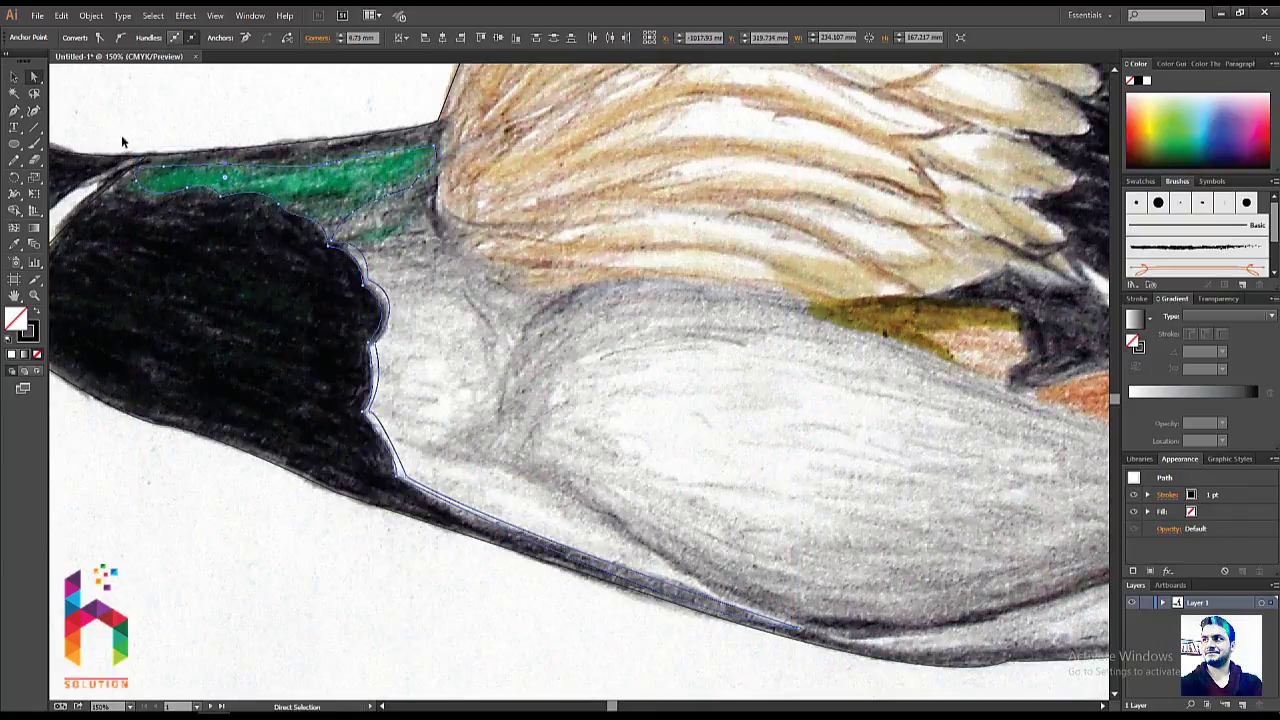
left_click(218, 182)
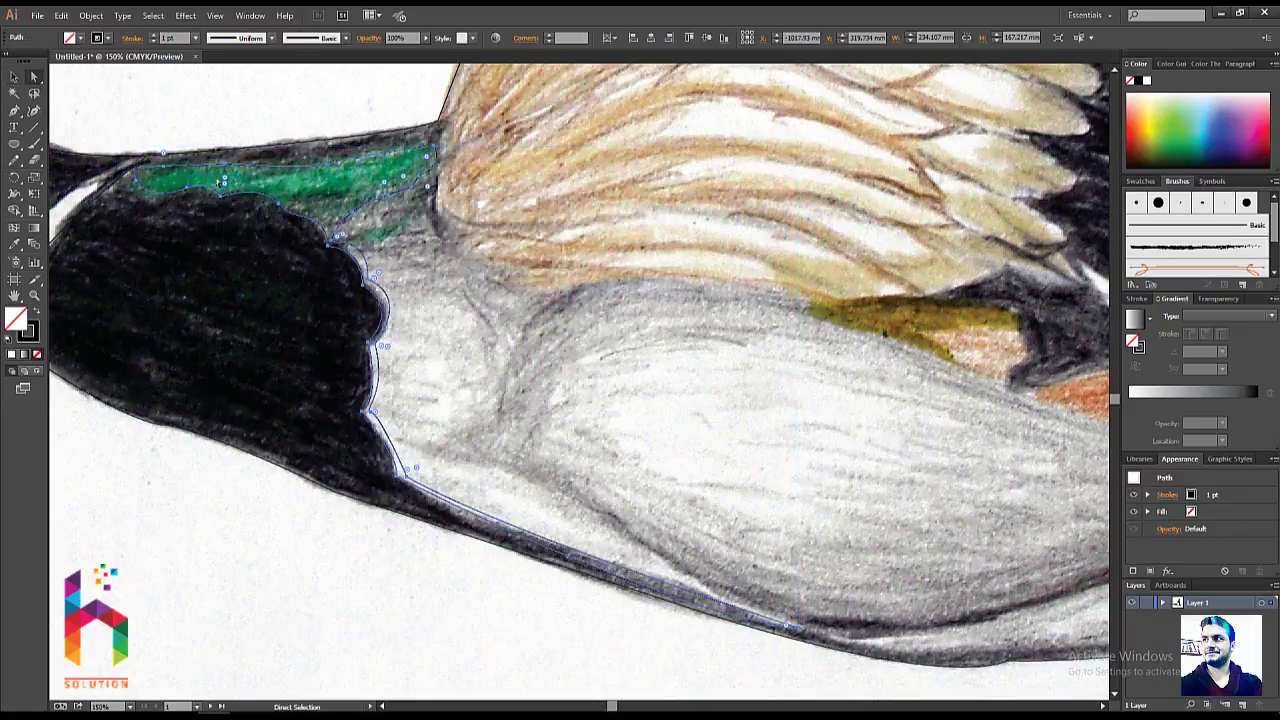
left_click_drag(222, 181, 467, 132)
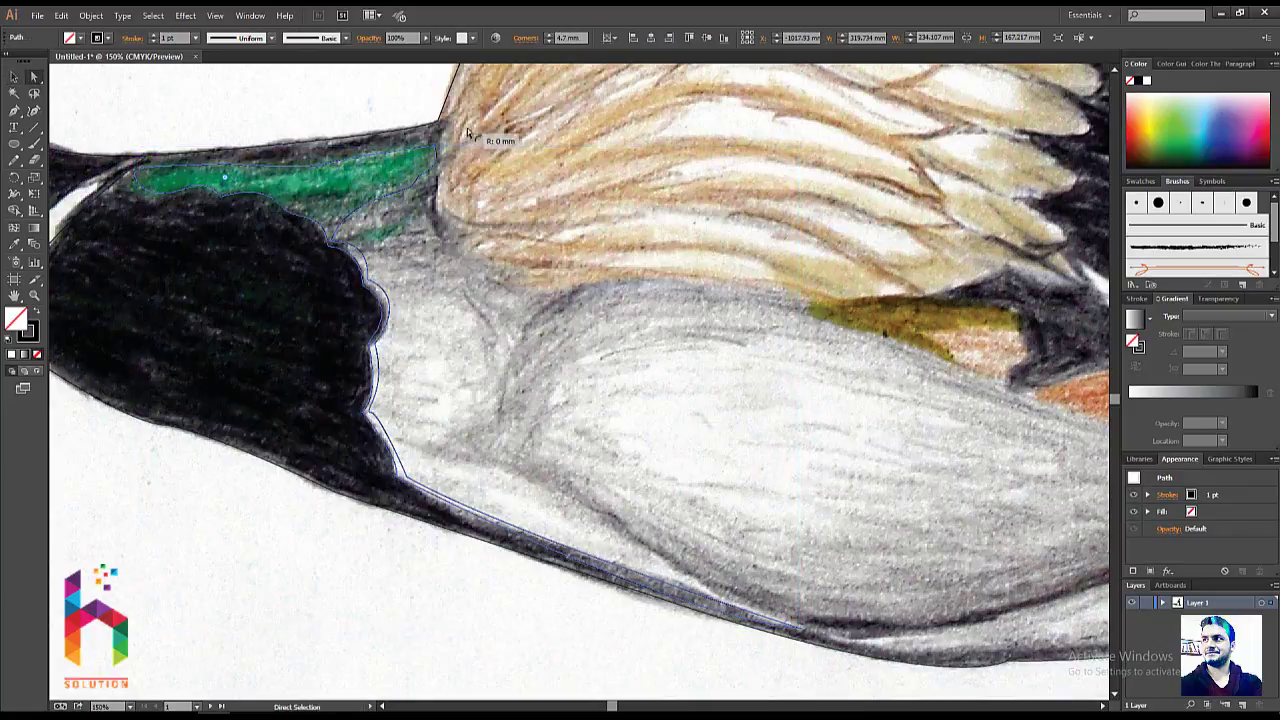
left_click_drag(467, 132, 155, 323)
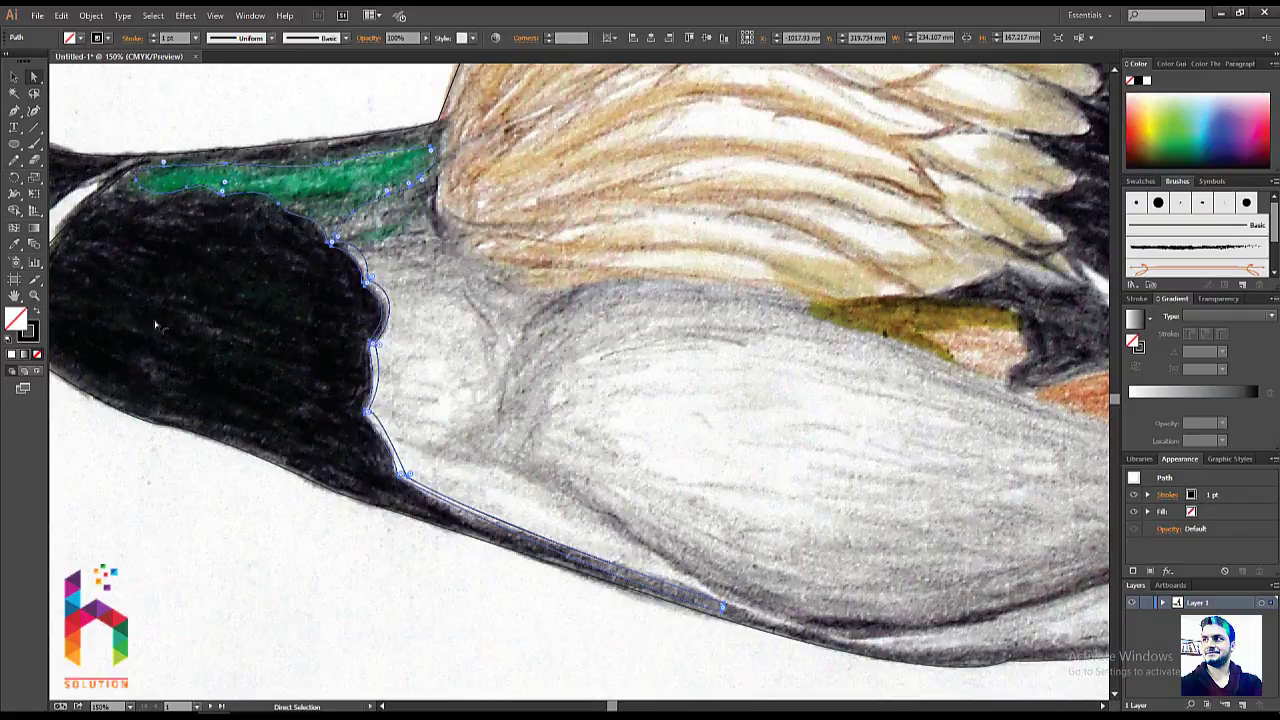
left_click(295, 115)
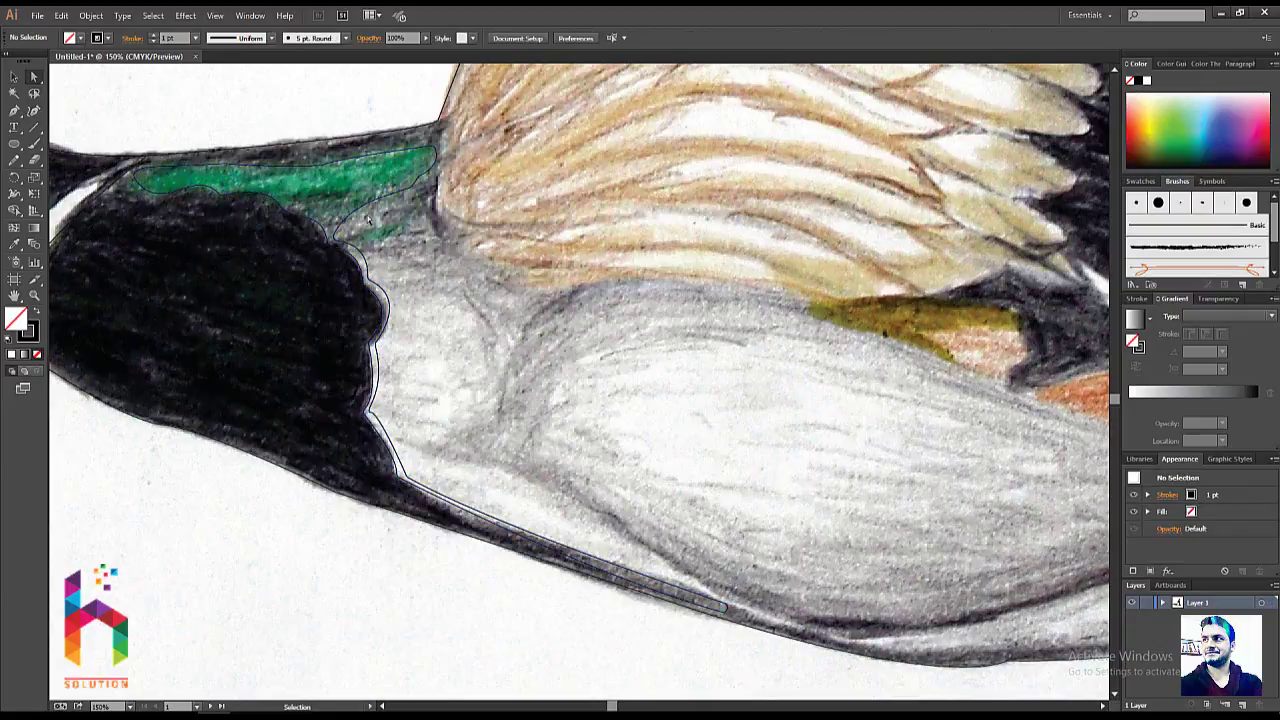
scroll(367, 218, "down", 3, "alt")
scroll(371, 321, "up", 2, "alt")
scroll(371, 321, "down", 2, "alt")
scroll(510, 371, "up", 1, "alt")
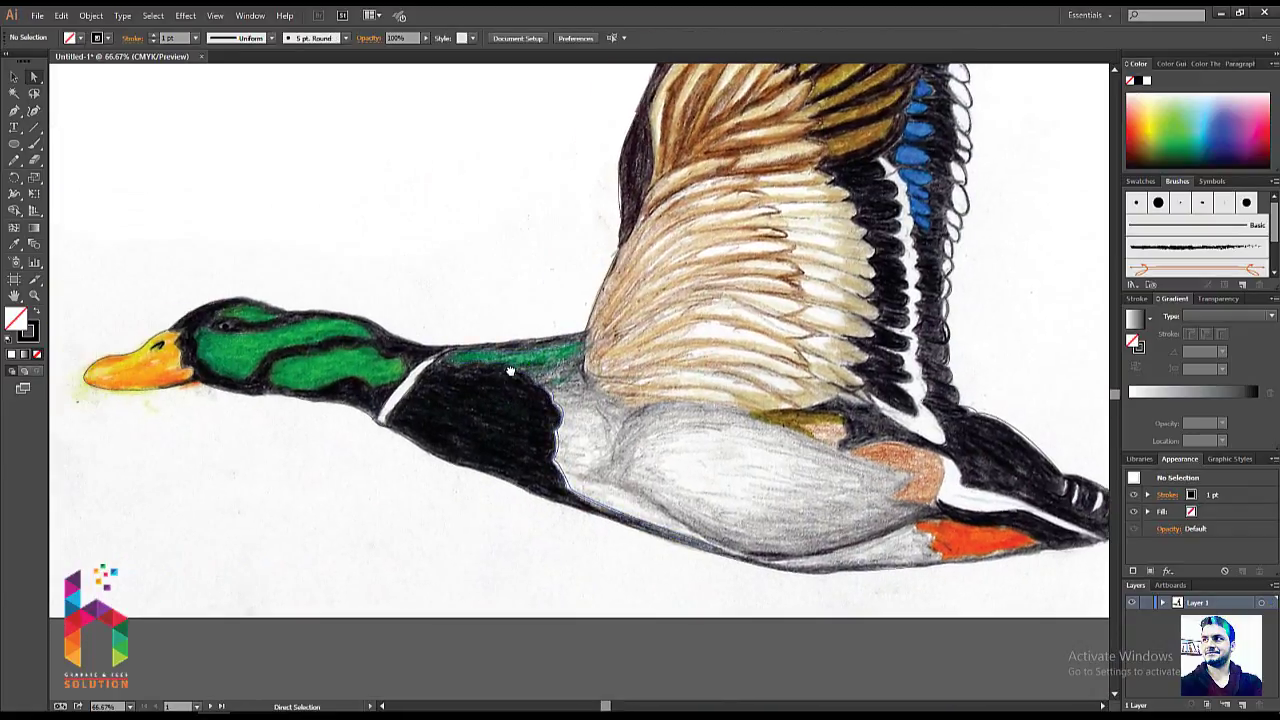
key("ctrl+y")
key("ctrl+y")
left_click_drag(486, 402, 427, 412)
mouse_move(474, 290)
left_mouse_down()
mouse_move(374, 300)
mouse_move(364, 257)
left_mouse_up()
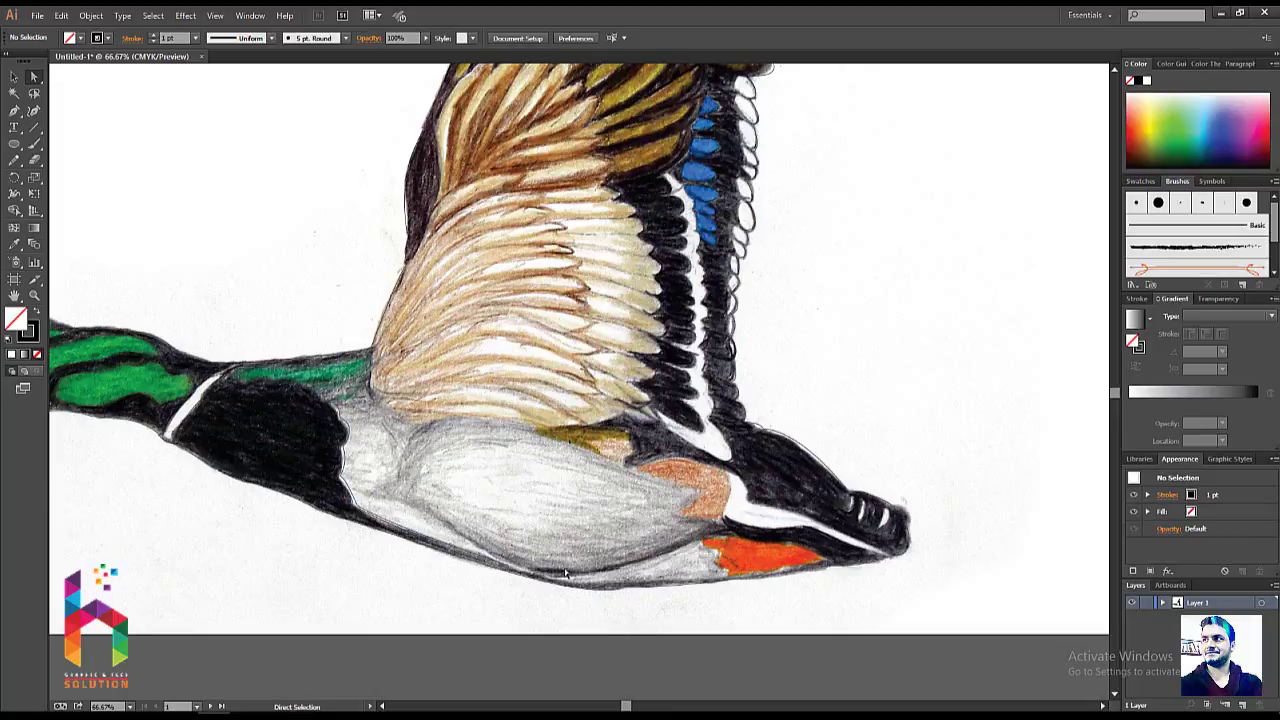
key("ctrl+plus")
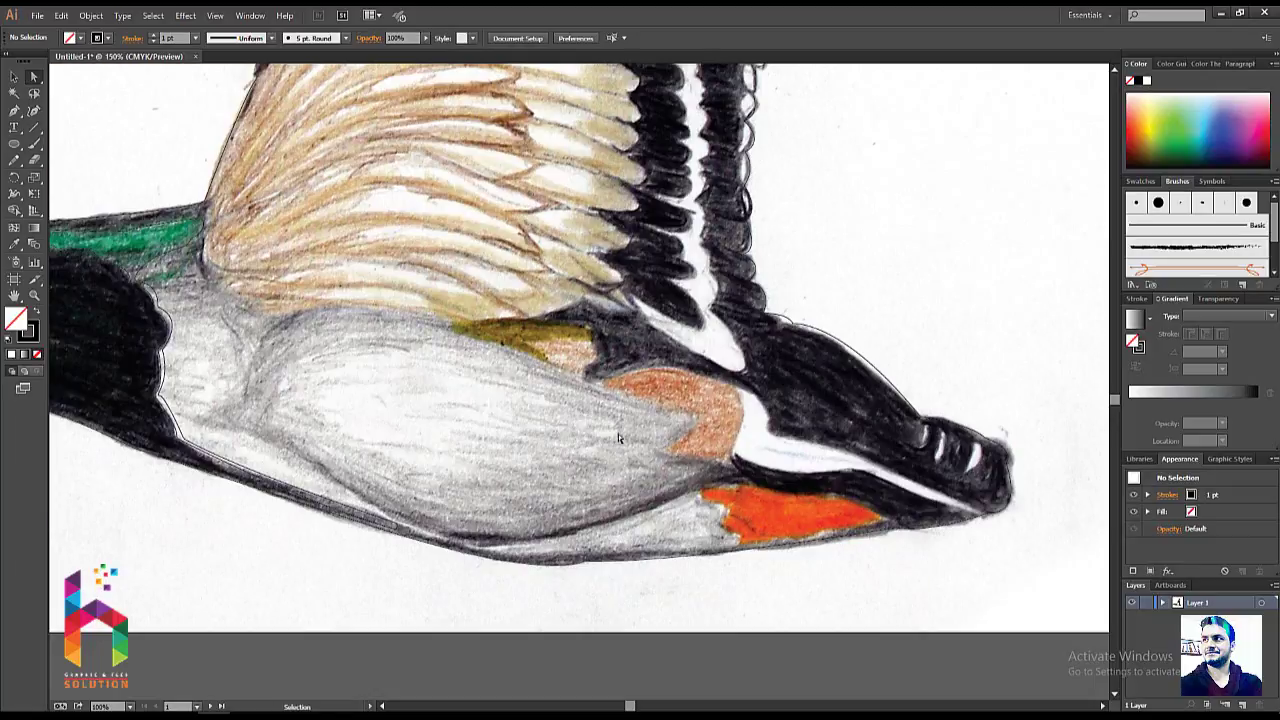
scroll(618, 434, "up", 3)
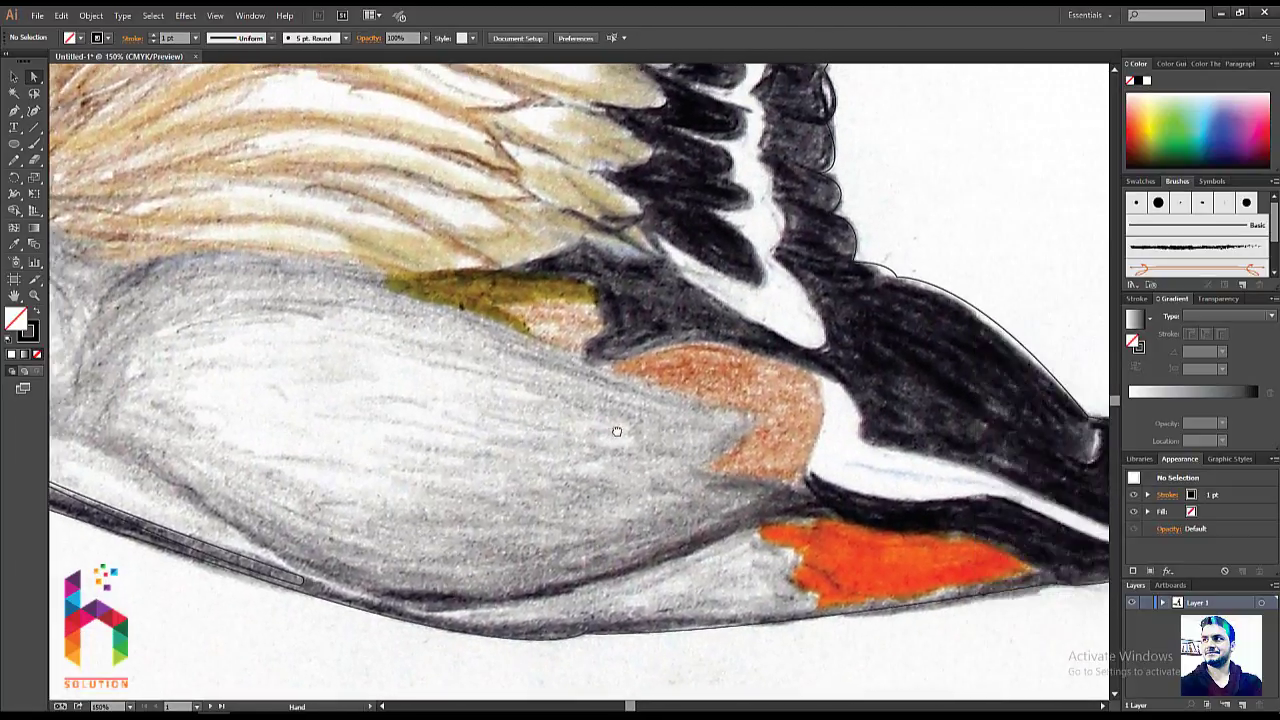
left_click_drag(617, 431, 443, 389)
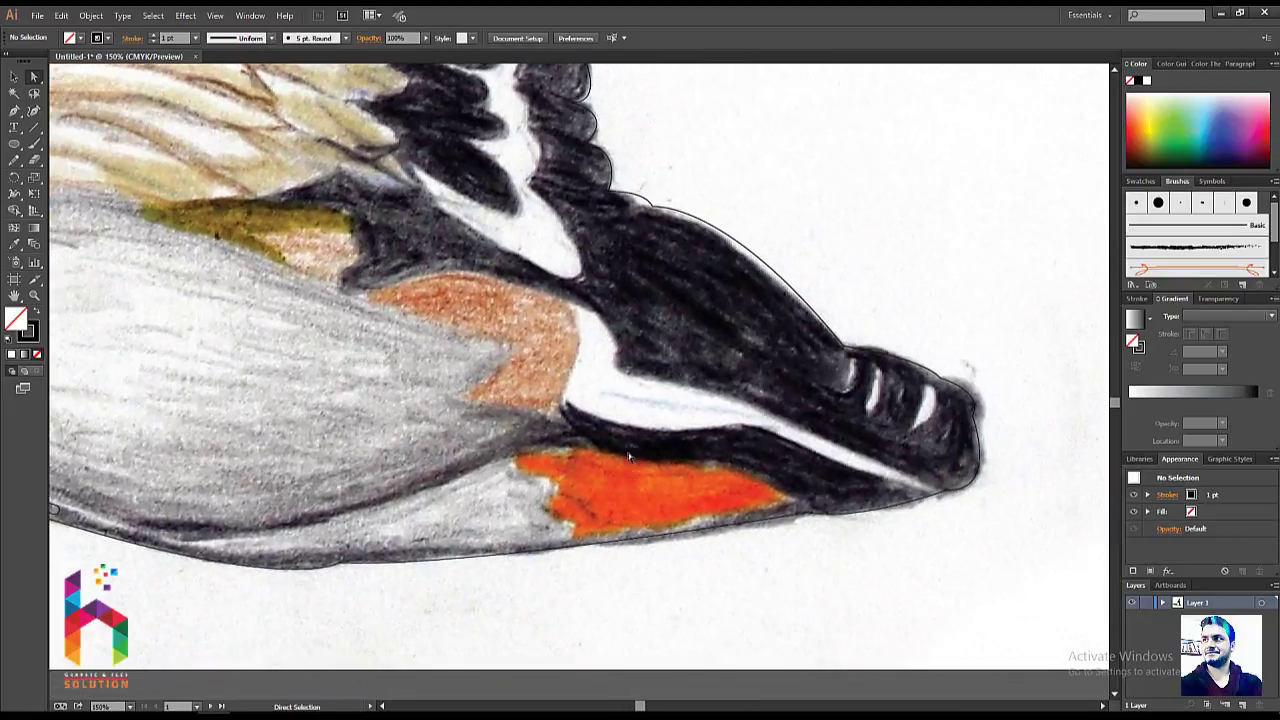
key("p")
- Trace a closed outline along the orange patch's top and jagged lower-left edge
left_click(779, 496)
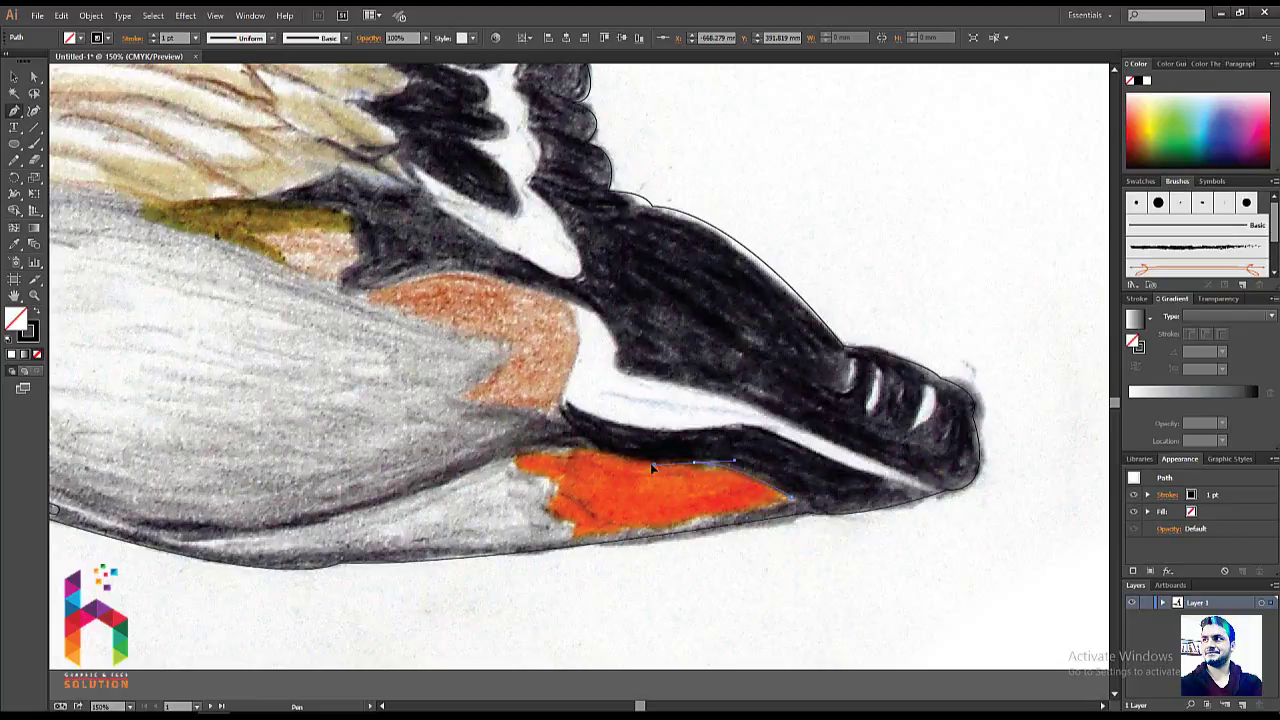
mouse_move(670, 469)
left_mouse_down()
mouse_move(560, 450)
mouse_move(524, 464)
mouse_move(579, 483)
left_mouse_up()
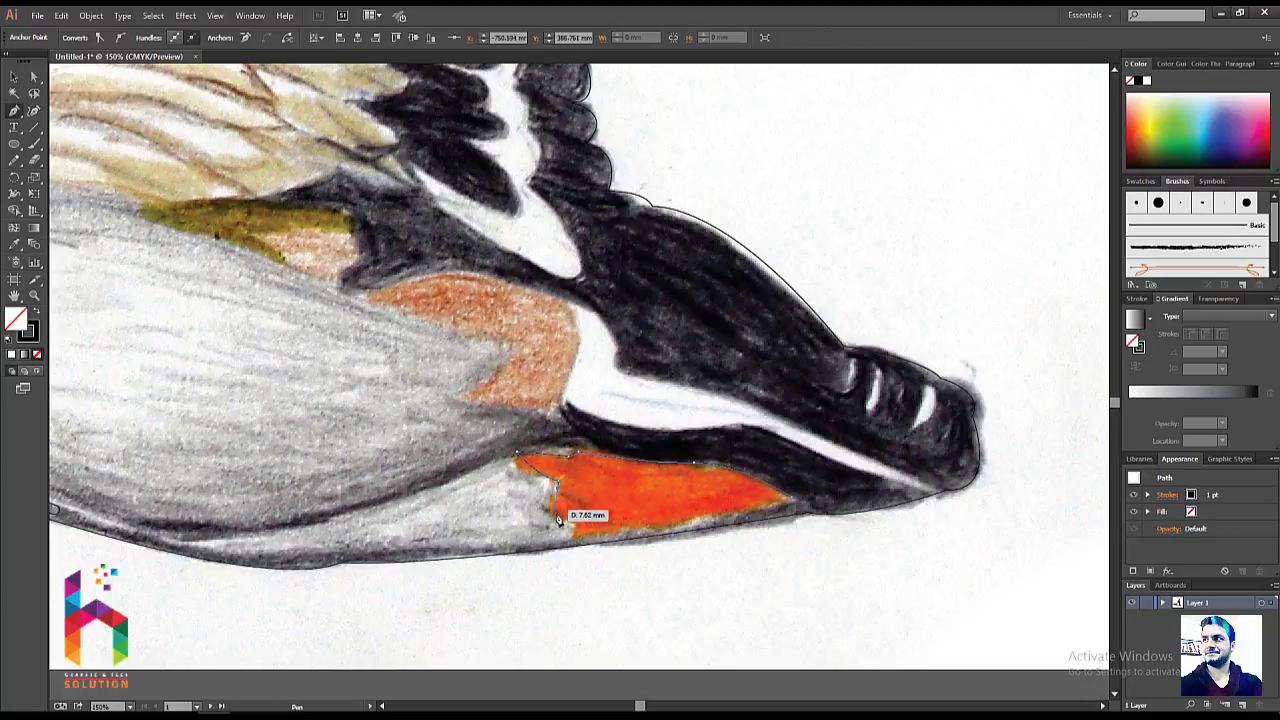
left_click_drag(580, 485, 577, 548)
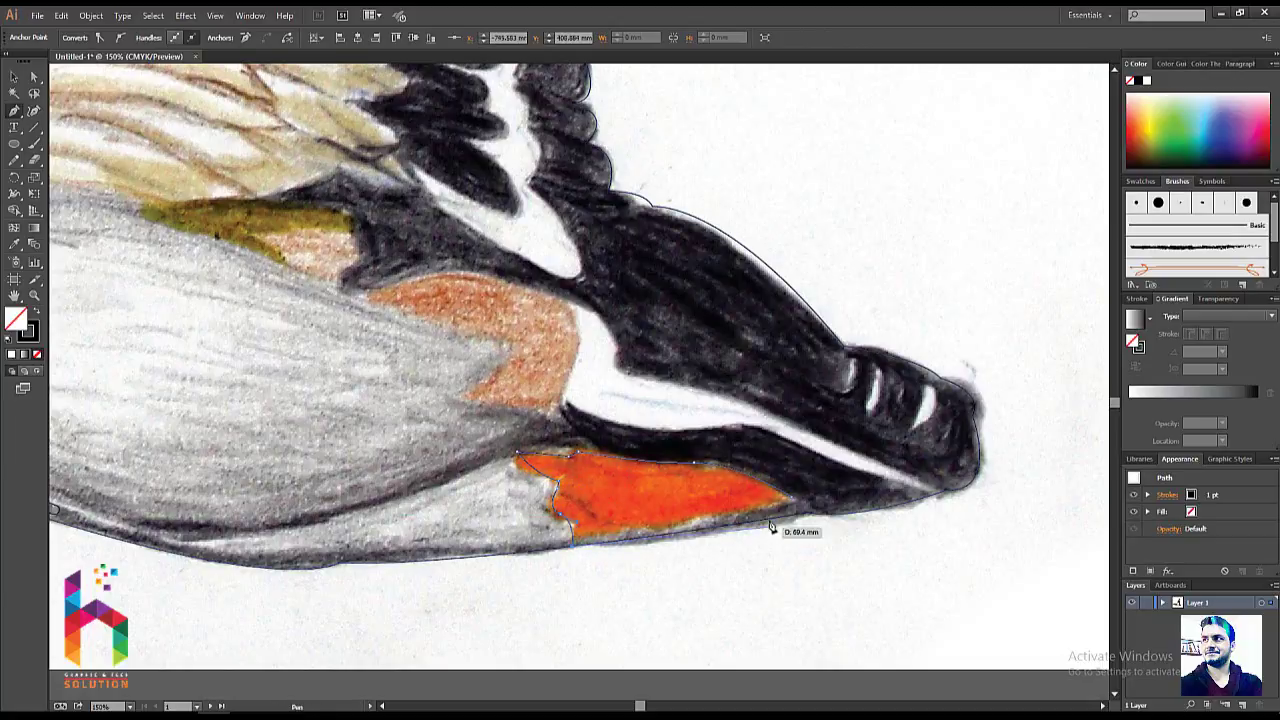
left_click(794, 503)
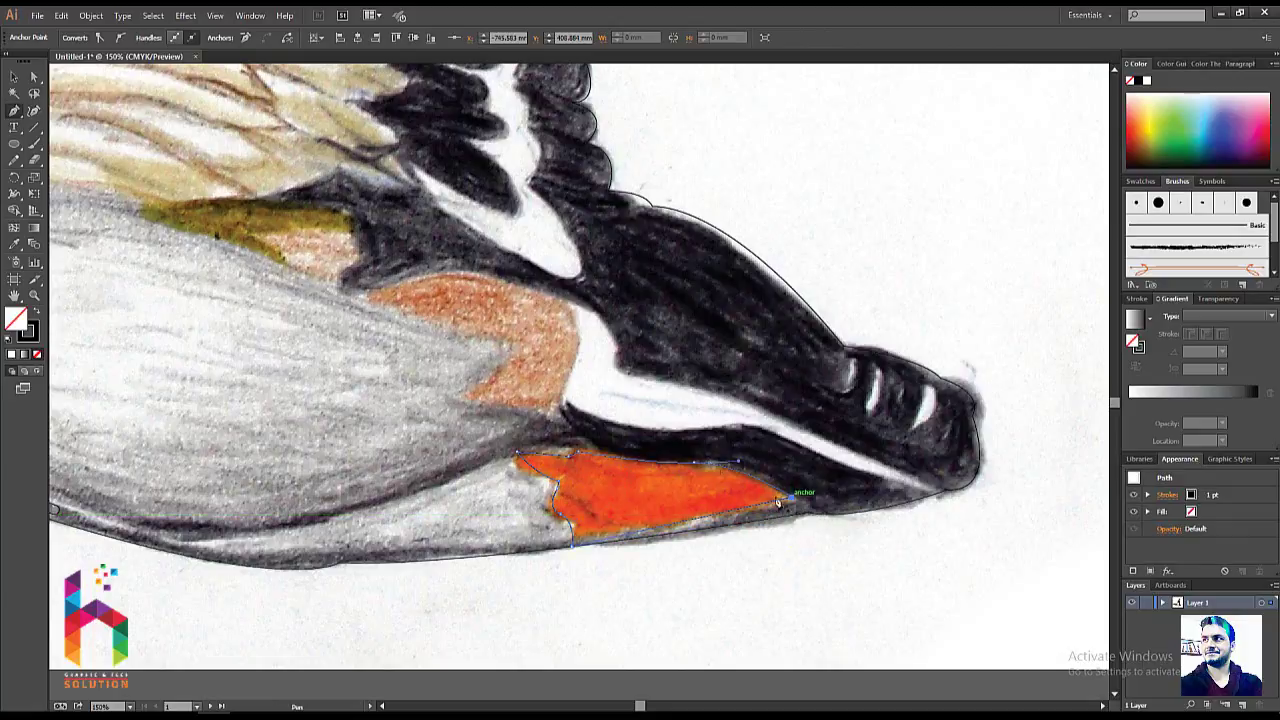
- Try sampling the patch's orange colour with the Eyedropper
key("v")
key("i")
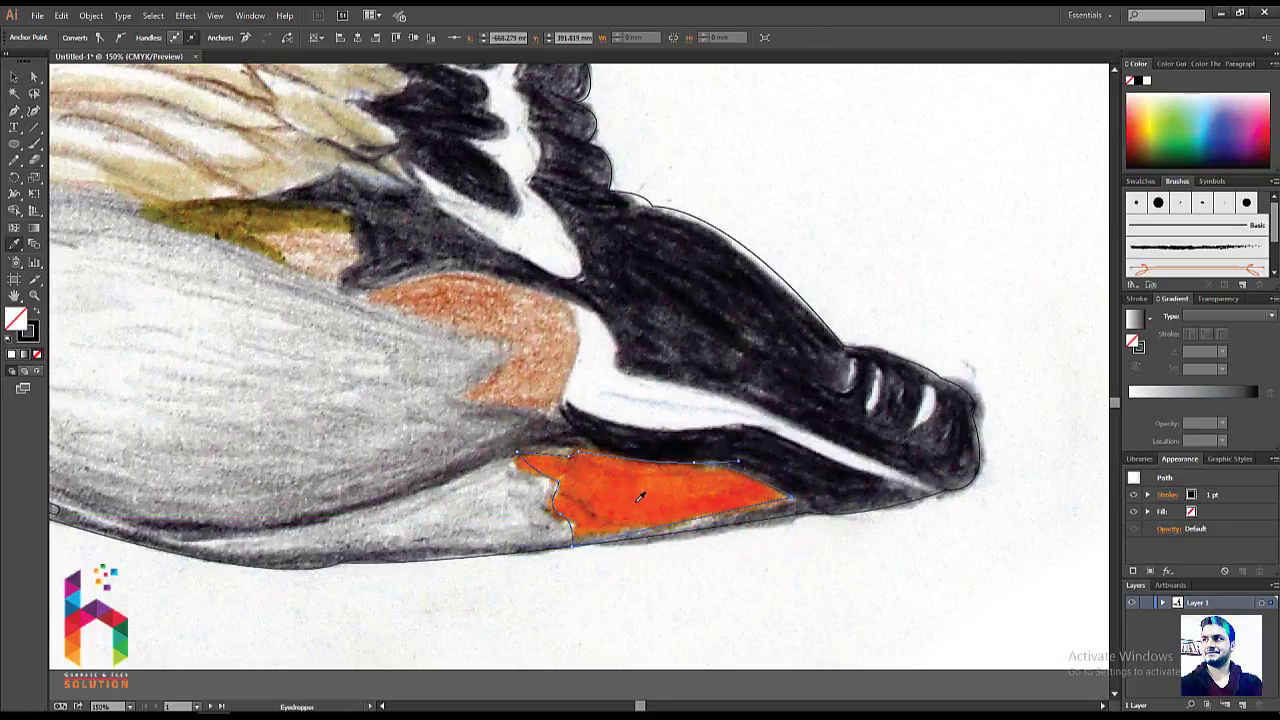
left_click(643, 491)
left_click(600, 485)
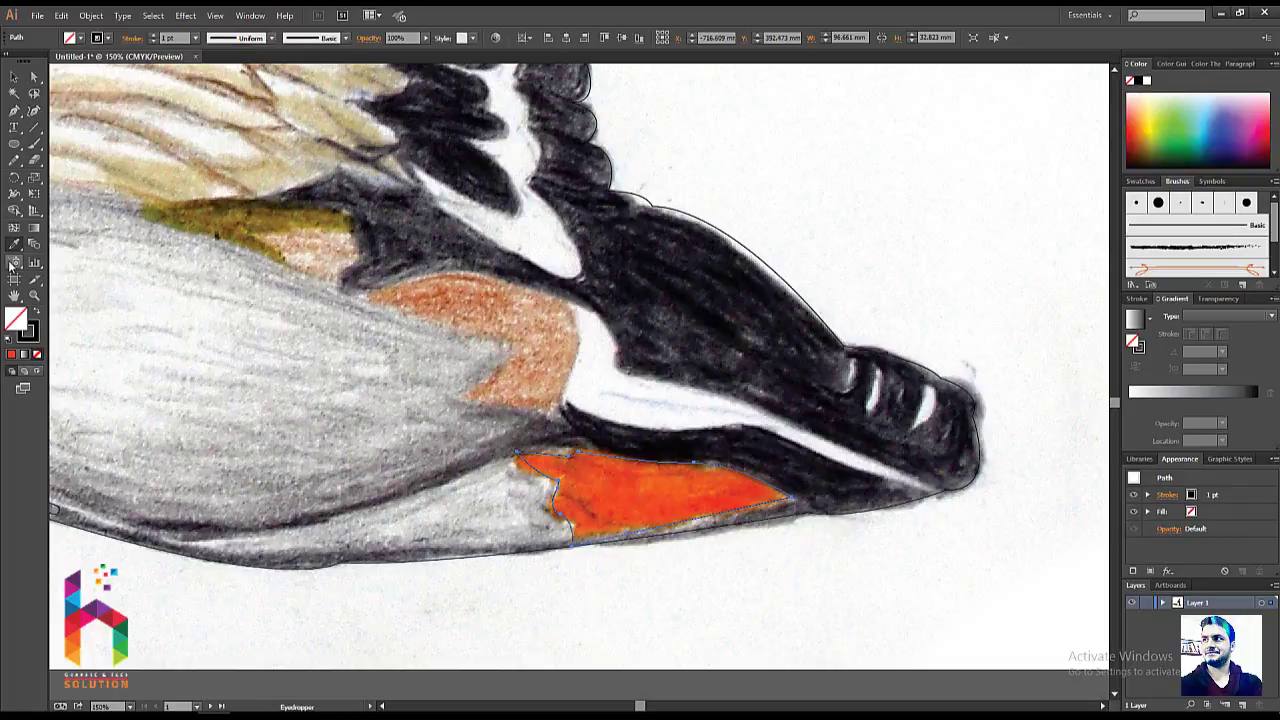
- Fill the patch outline with the sampled orange, undo it, and deselect
key("v")
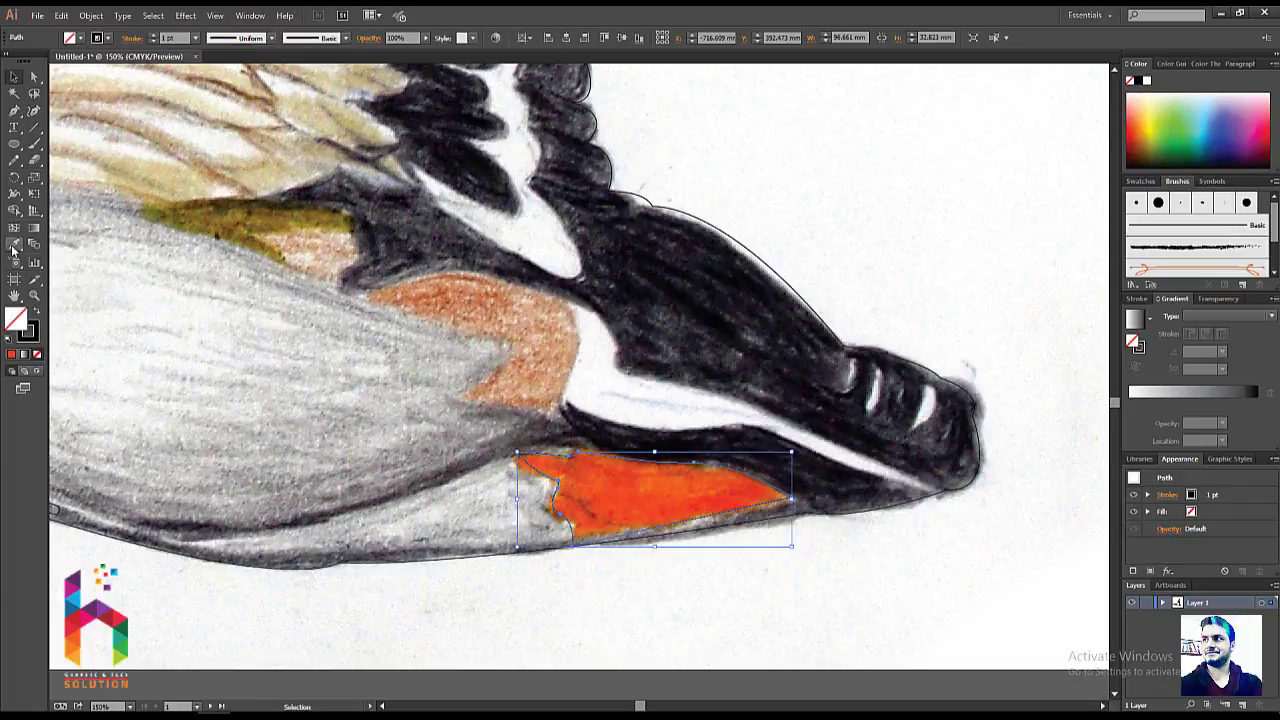
left_click(13, 246)
left_click(596, 466)
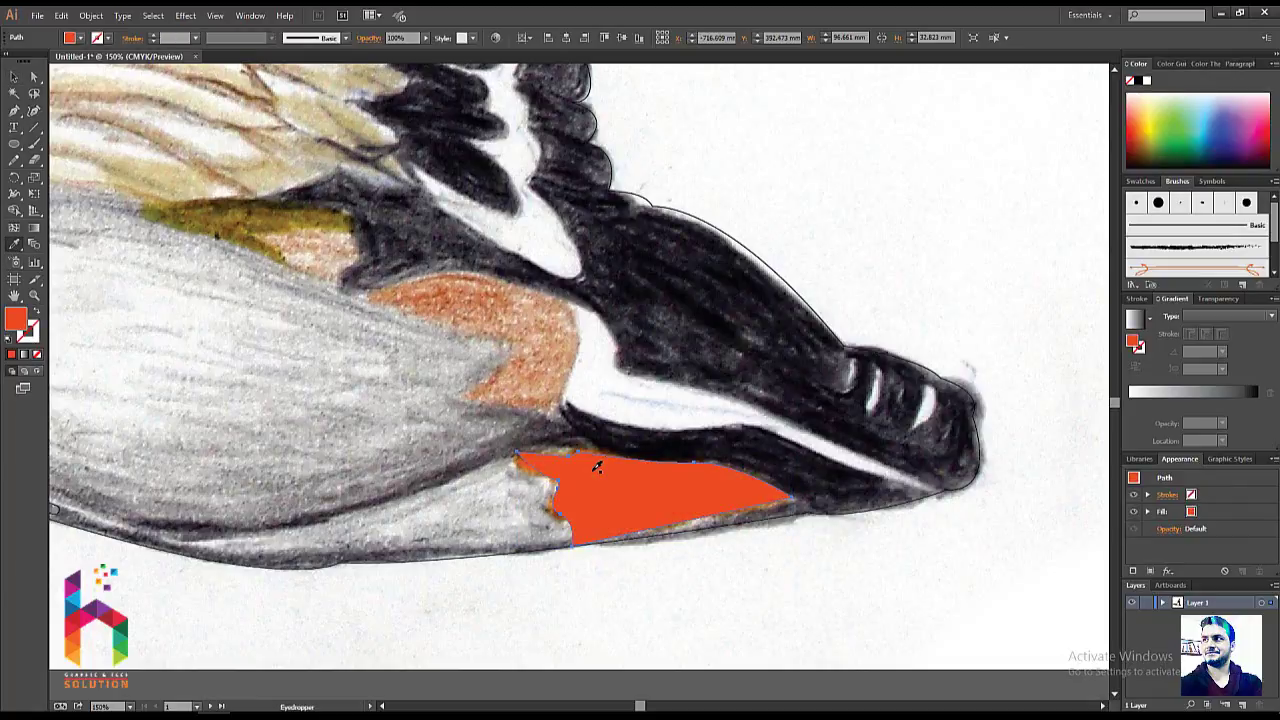
key("v")
key("ctrl+z")
left_click_drag(783, 367, 743, 437)
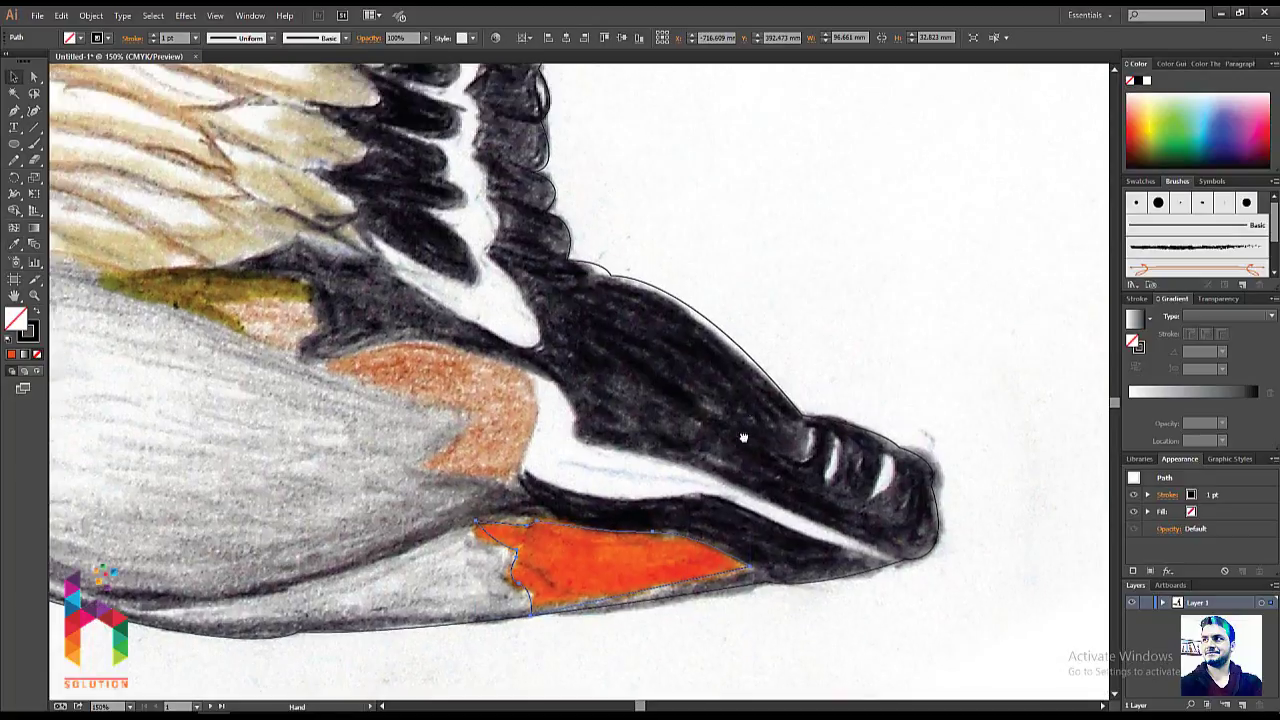
left_click(754, 348)
- Trace an outline down the white stripe, around the tail tip and back along the black edge
key("p")
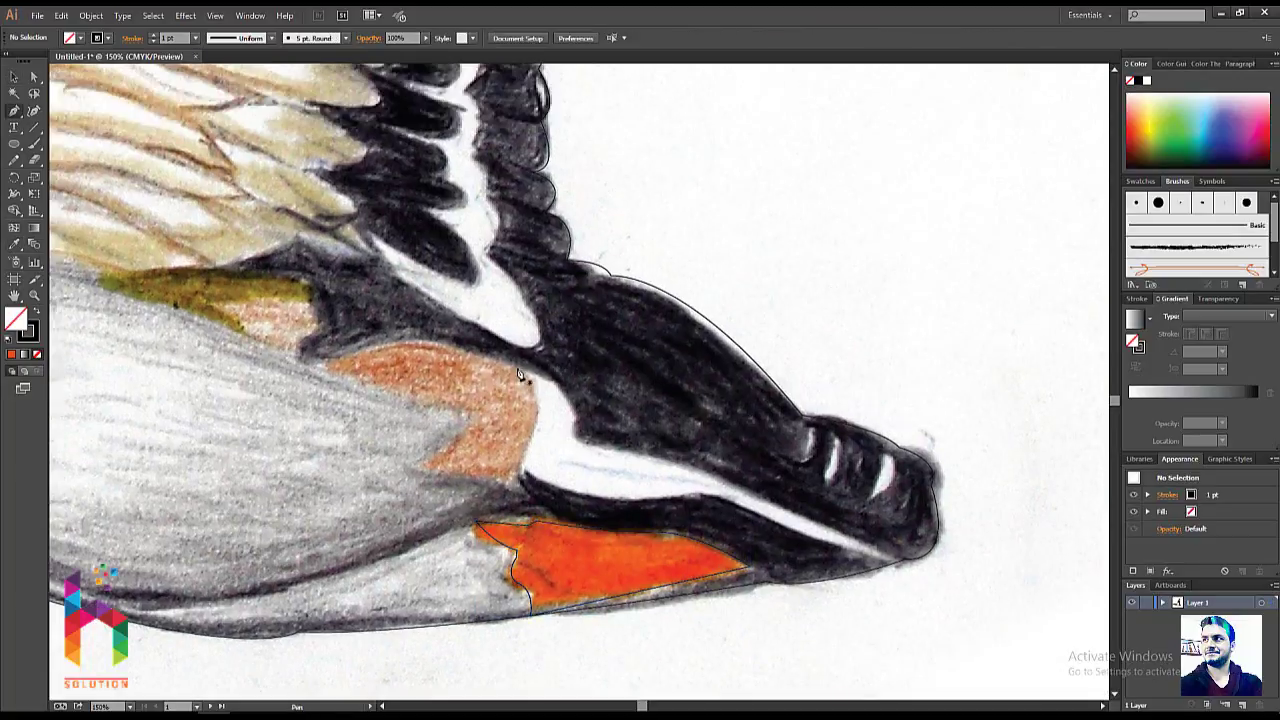
left_click(583, 388)
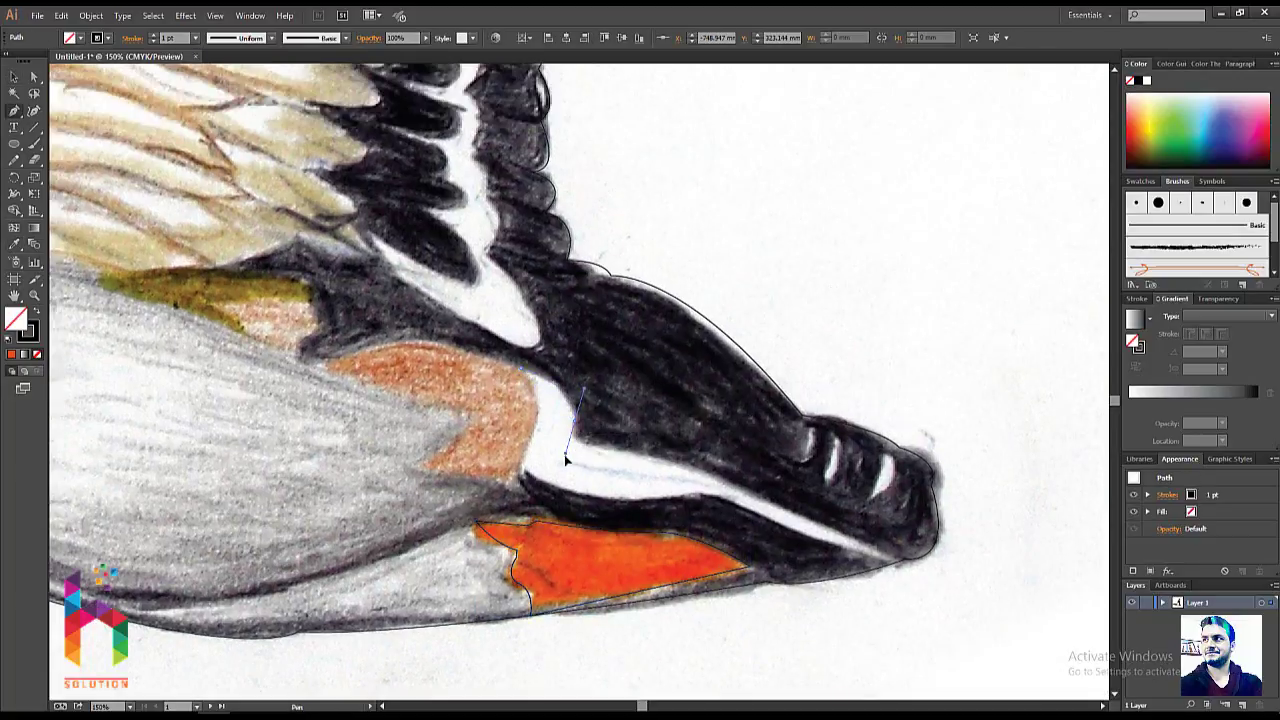
left_click(566, 458)
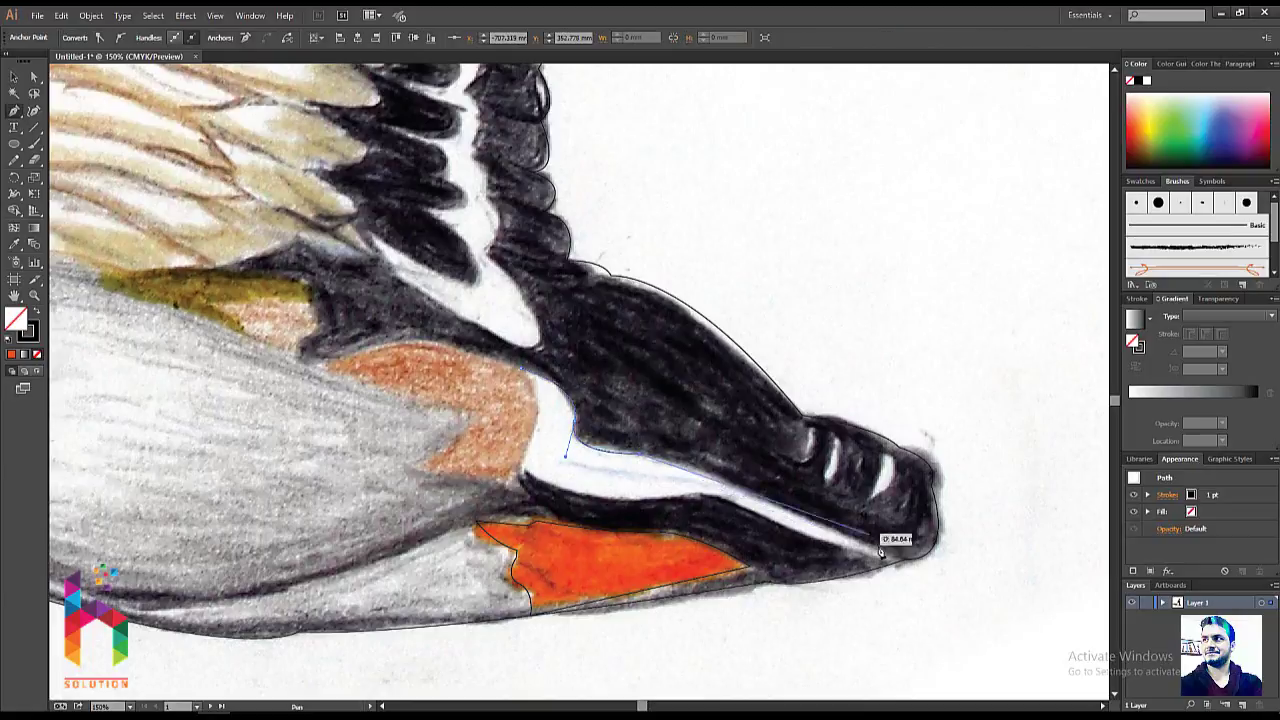
left_click_drag(896, 558, 1002, 622)
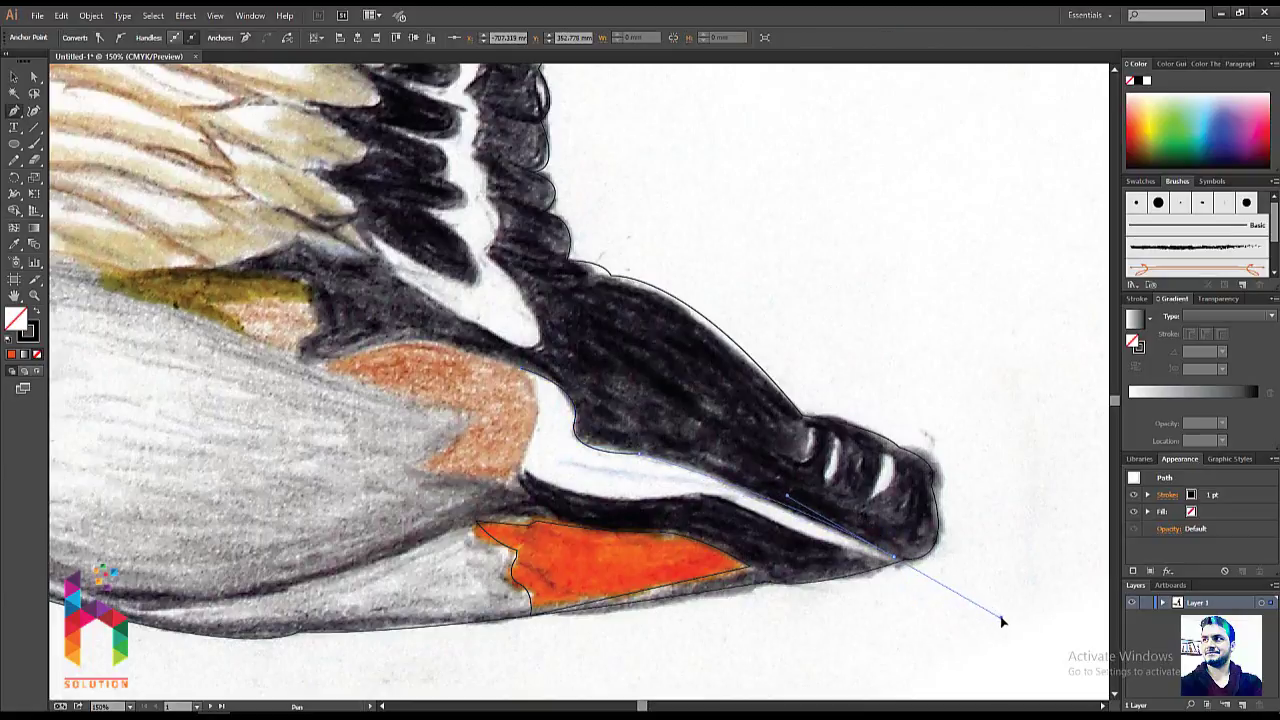
left_click(896, 558)
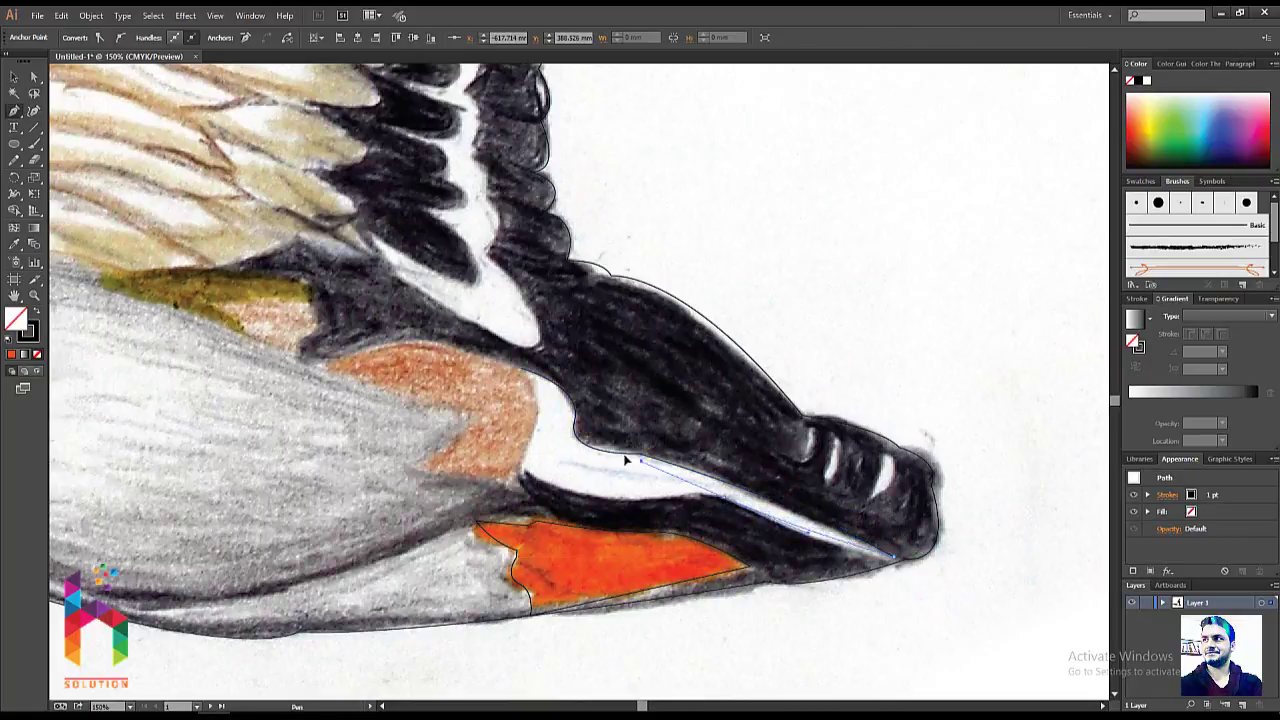
left_click_drag(725, 495, 605, 511)
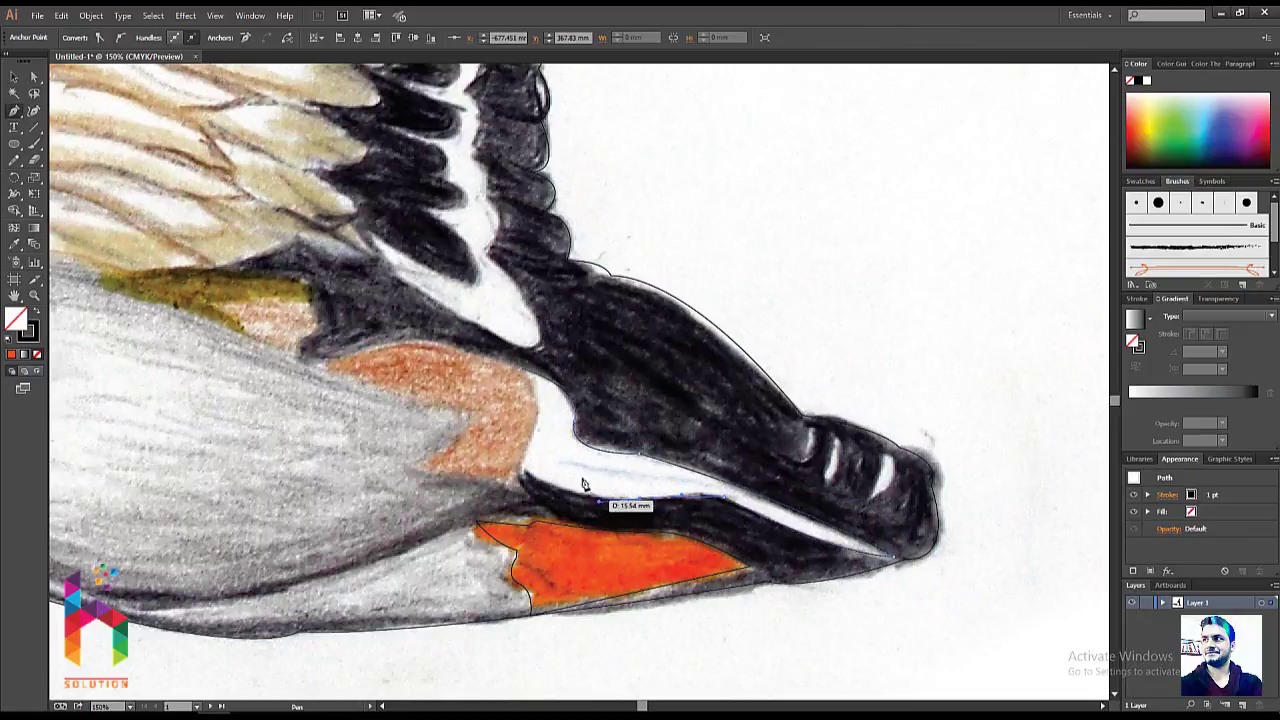
left_click(522, 468)
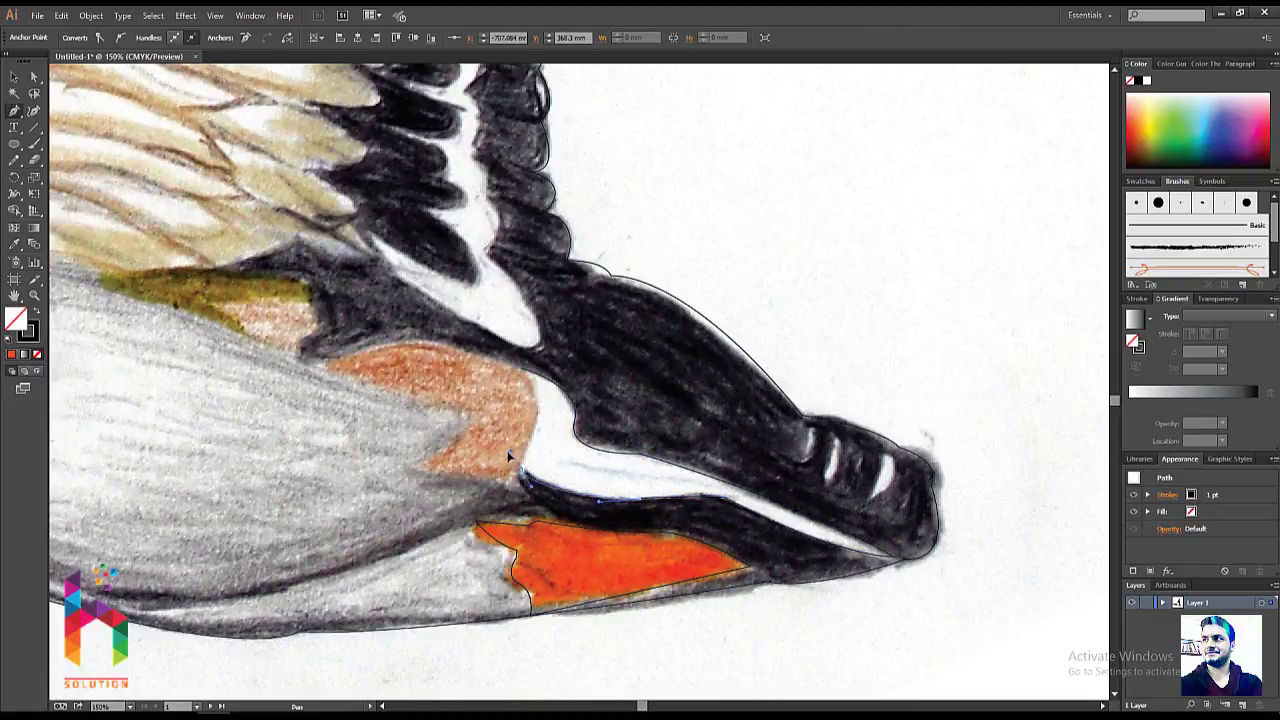
mouse_move(520, 366)
left_mouse_down()
mouse_move(603, 408)
mouse_move(573, 421)
left_mouse_up()
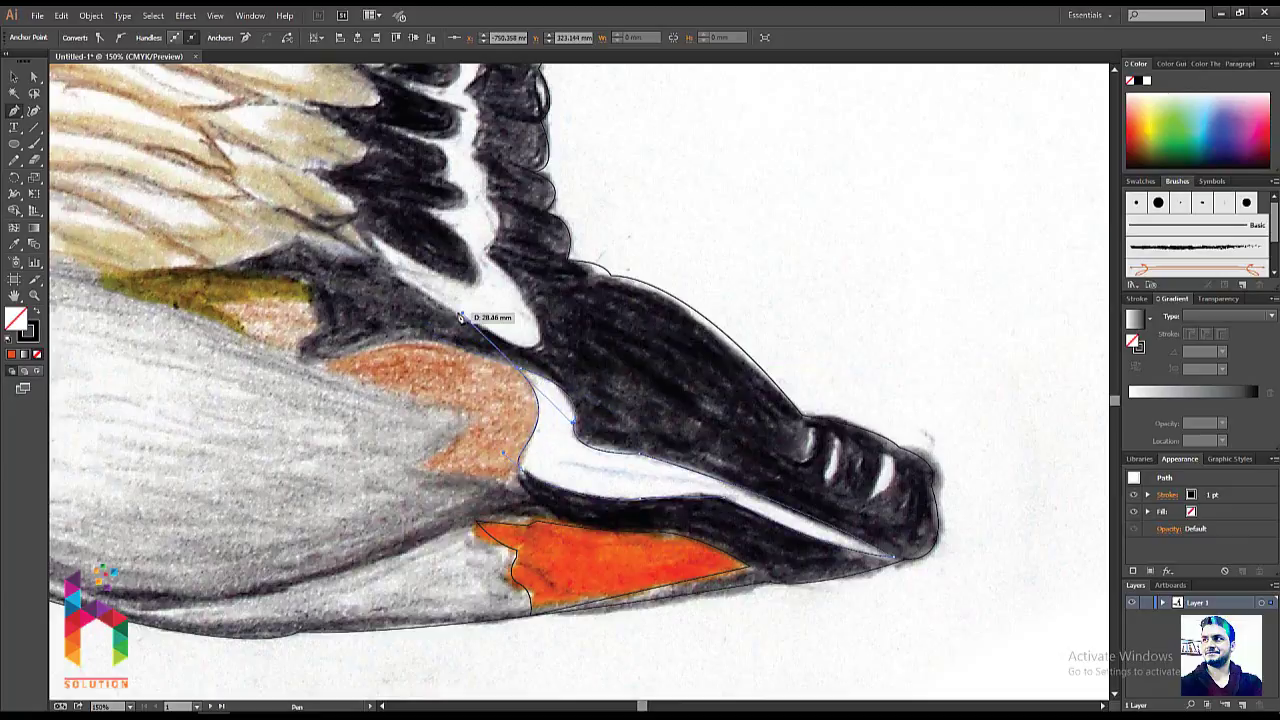
key("v")
left_click_drag(730, 295, 766, 504)
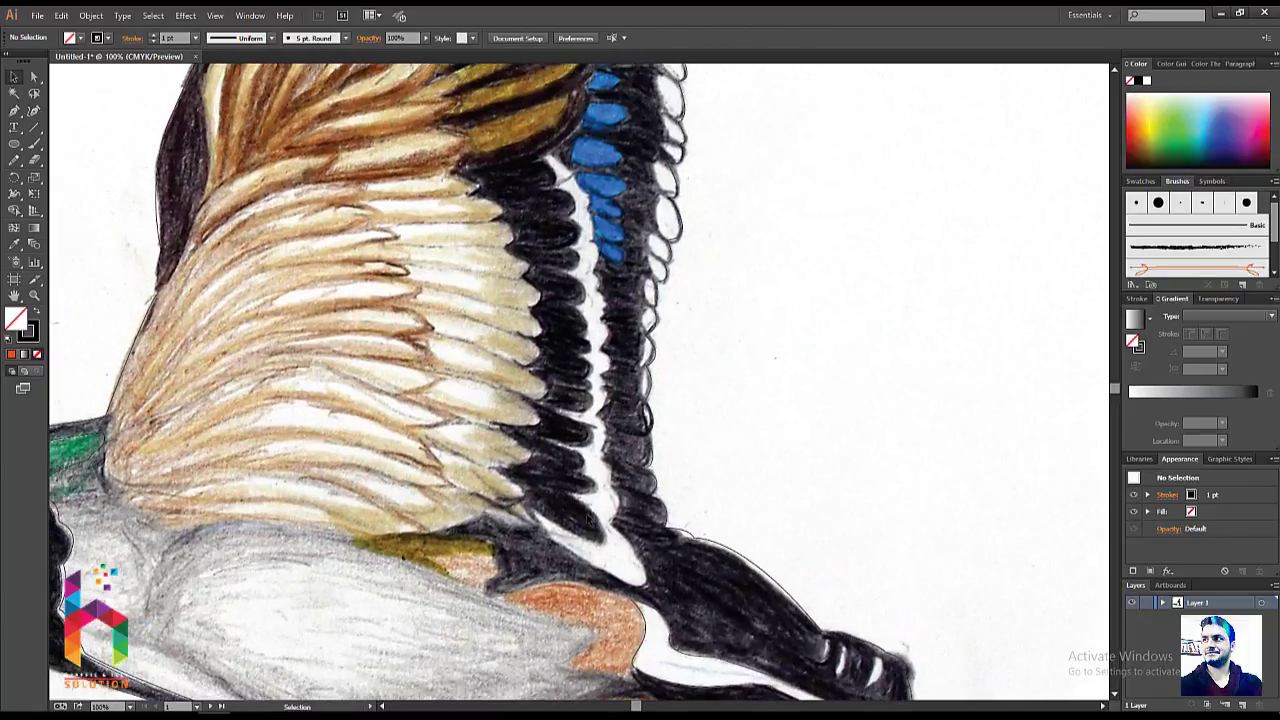
- Zoom in on the blue wing feathers and start a curved pen path along their top edge
left_click_drag(555, 603, 533, 478)
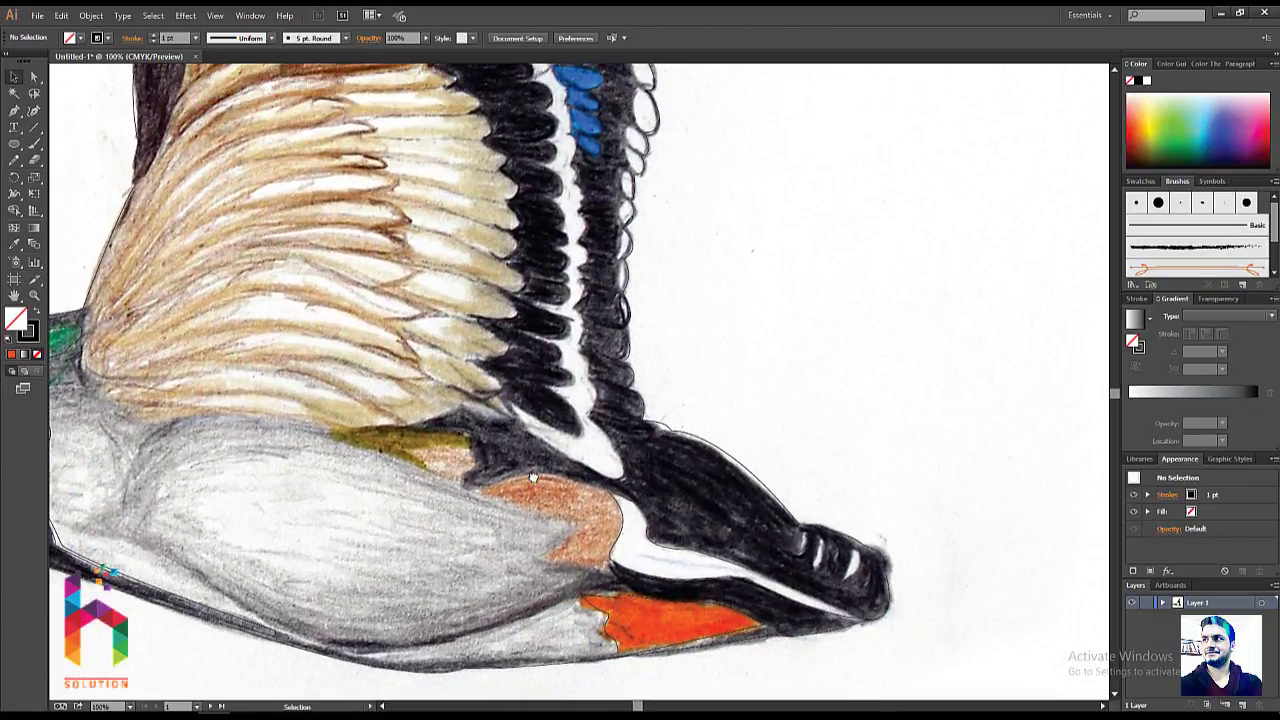
key("ctrl+equal")
scroll(570, 480, "up", 3)
scroll(600, 300, "up", 2)
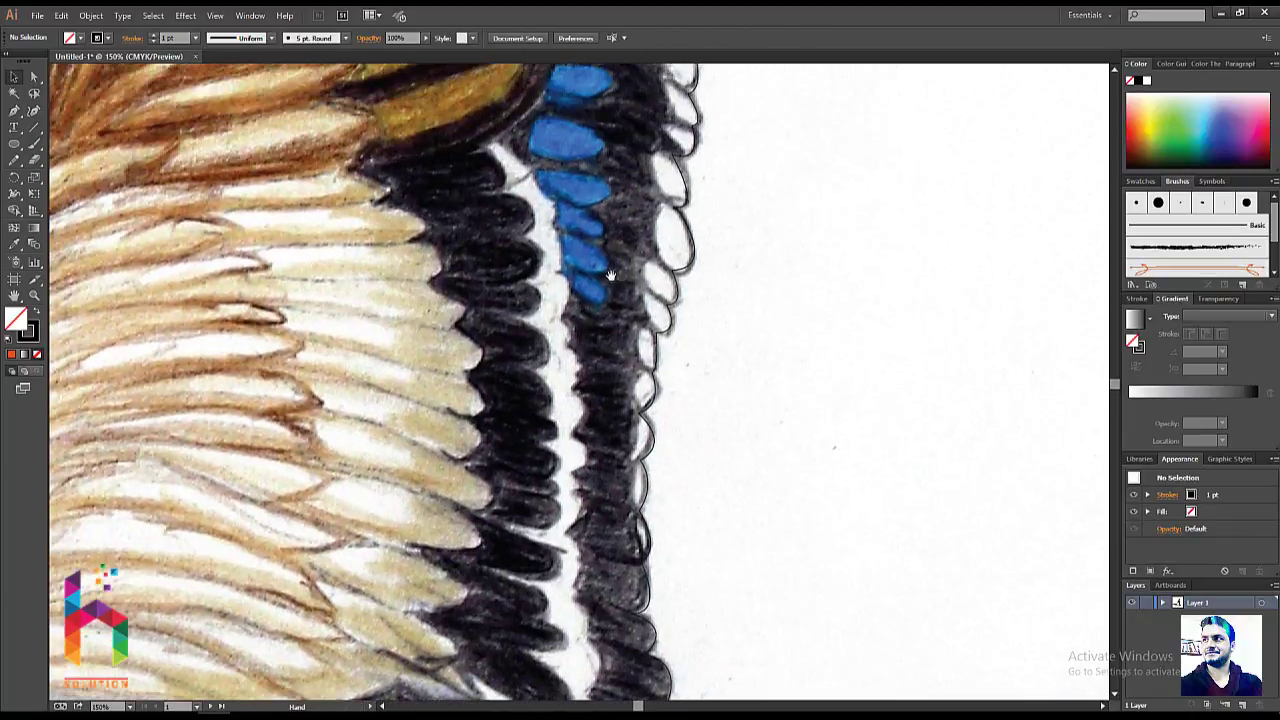
key("p")
left_click(484, 150)
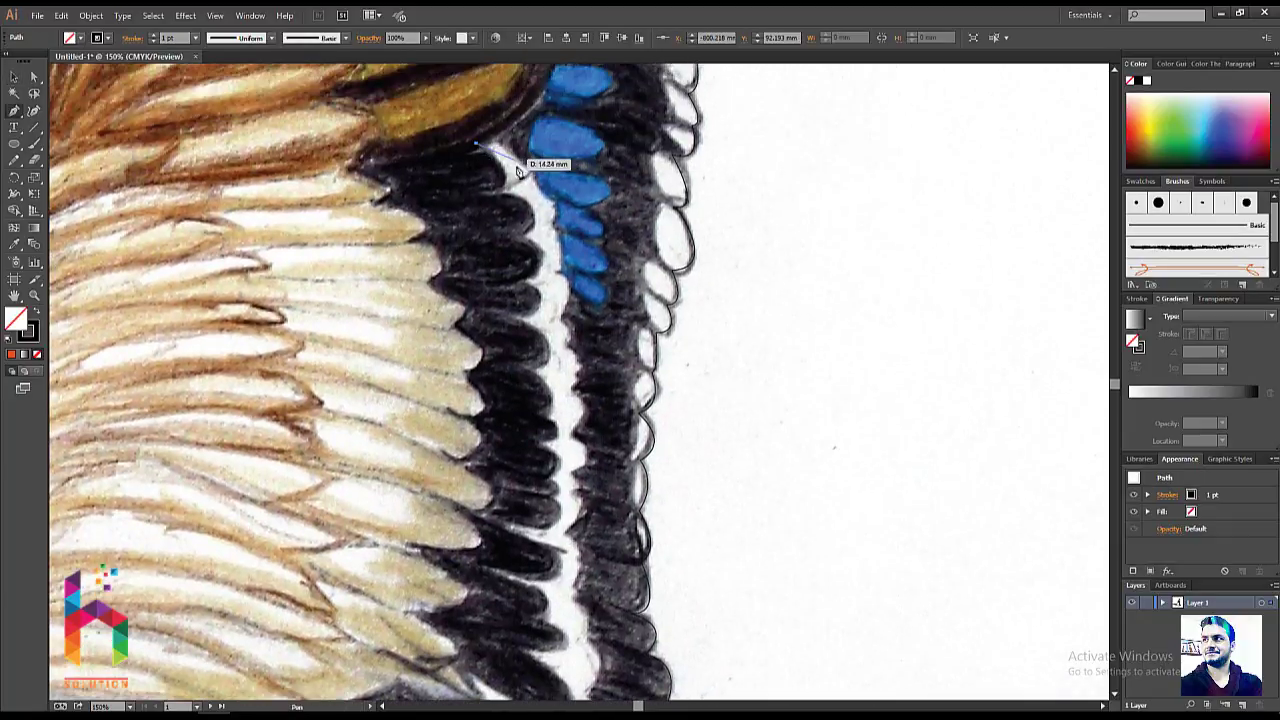
mouse_move(528, 163)
left_mouse_down()
mouse_move(530, 190)
mouse_move(564, 210)
mouse_move(572, 345)
left_mouse_up()
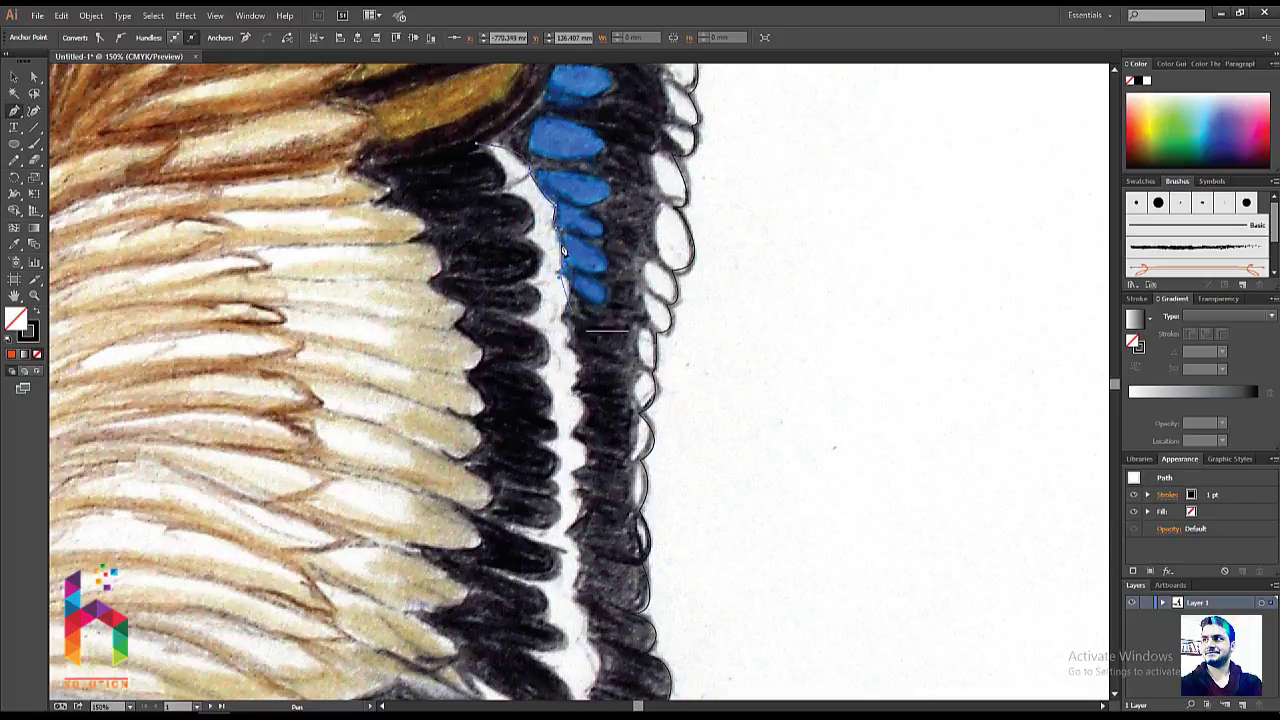
left_click_drag(560, 280, 528, 200)
- Undo a misplaced anchor, add new curved segments, and zoom to 200%
key("ctrl")
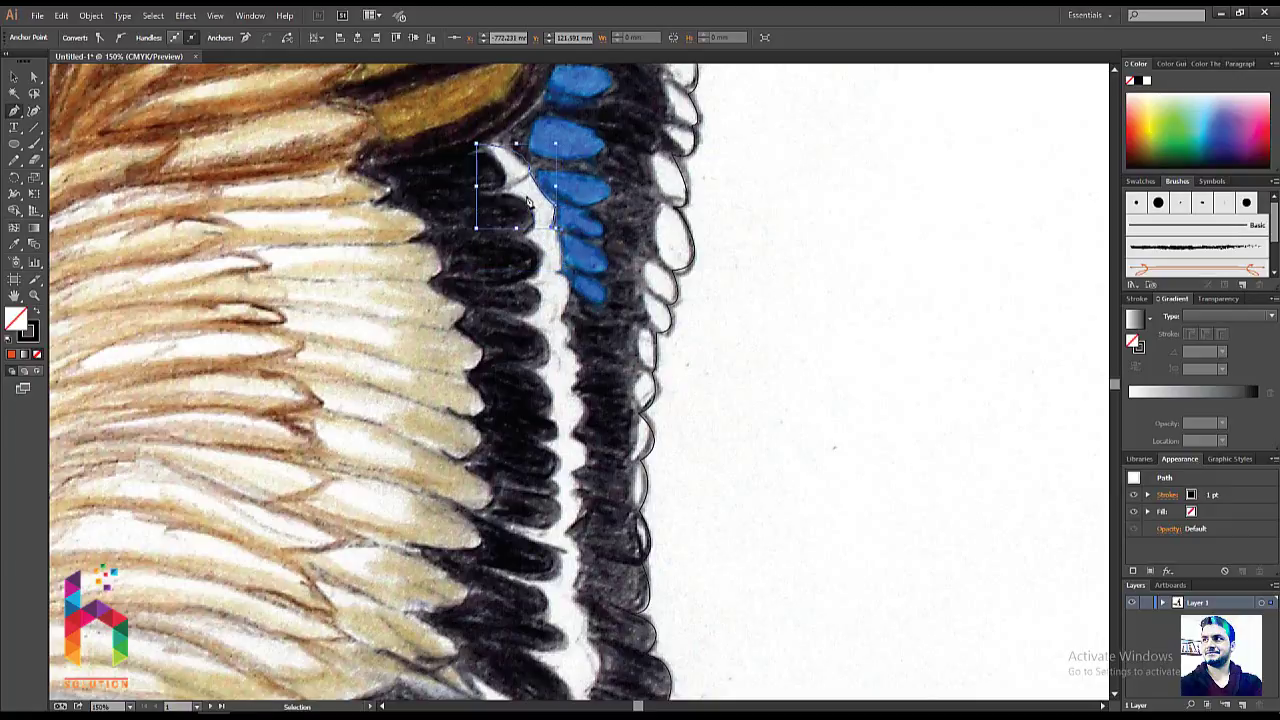
key("ctrl+z")
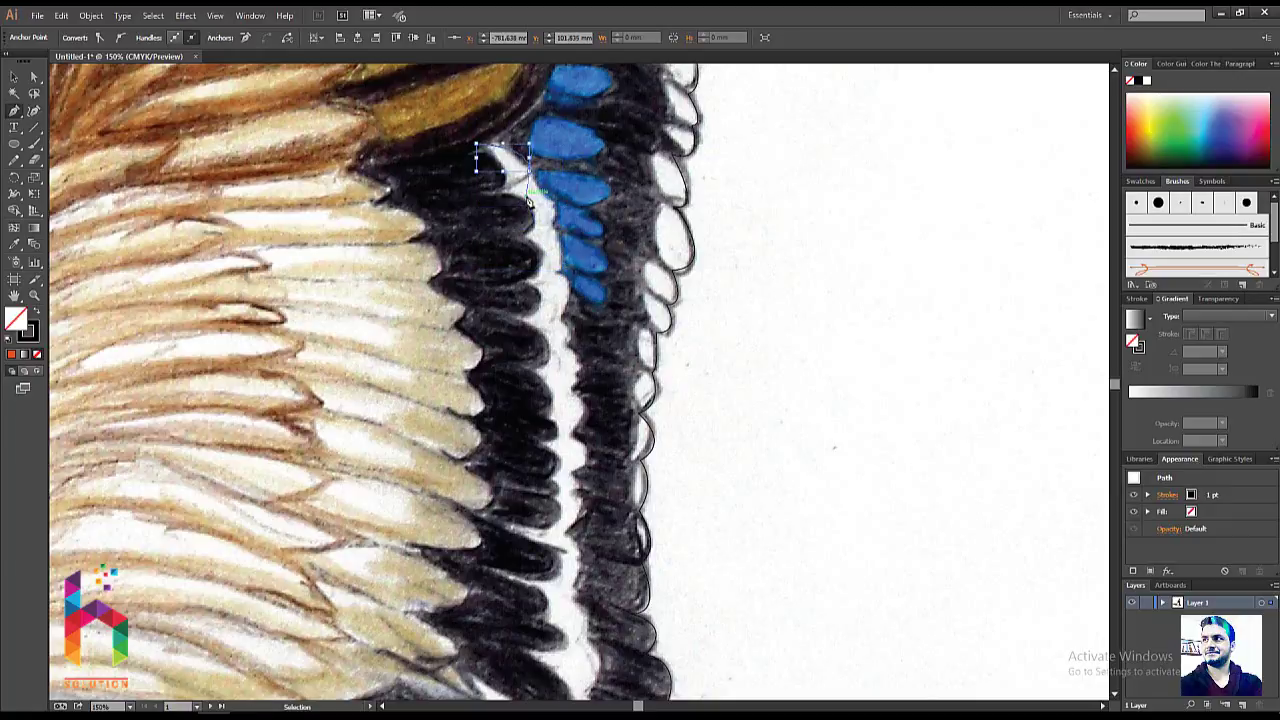
left_click_drag(528, 200, 528, 200)
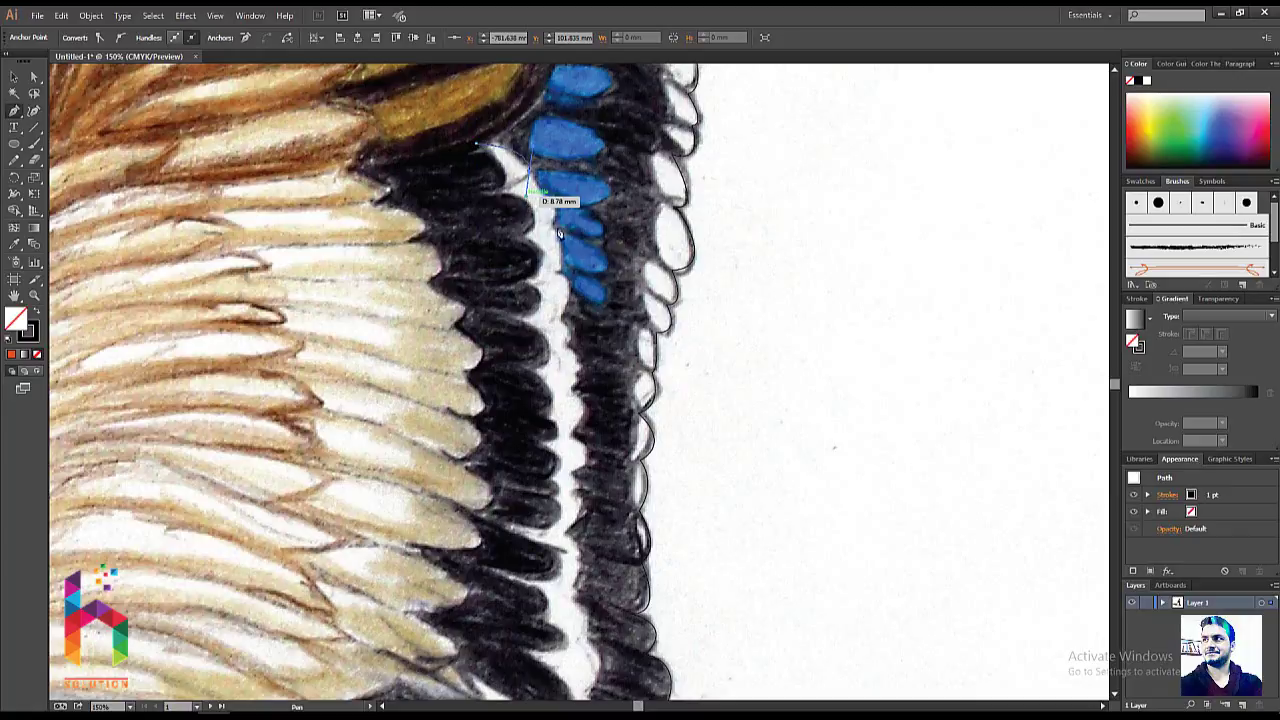
mouse_move(559, 233)
left_mouse_down()
mouse_move(538, 176)
mouse_move(525, 190)
left_mouse_up()
key("ctrl+plus")
left_click_drag(496, 242, 508, 267)
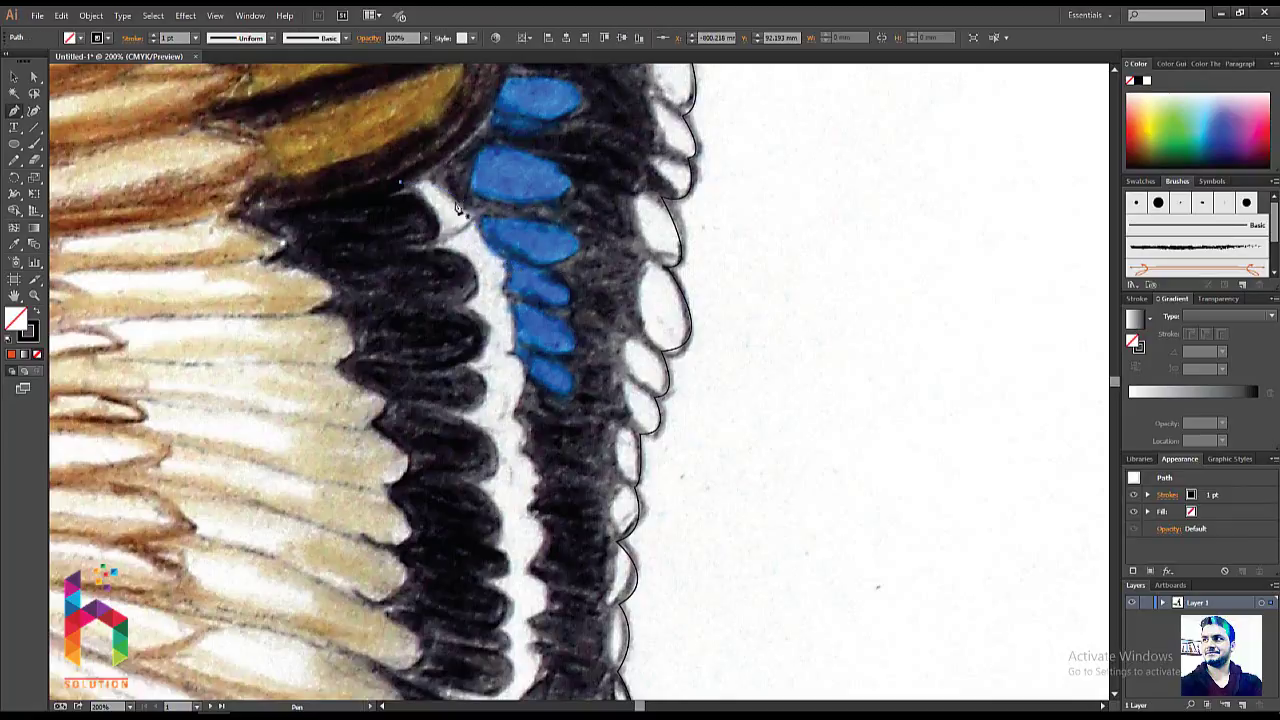
- Outline the top blue feather with a closed curved path and deselect it
scroll(500, 300, "up", 3)
key("v")
left_click_drag(530, 257, 500, 367)
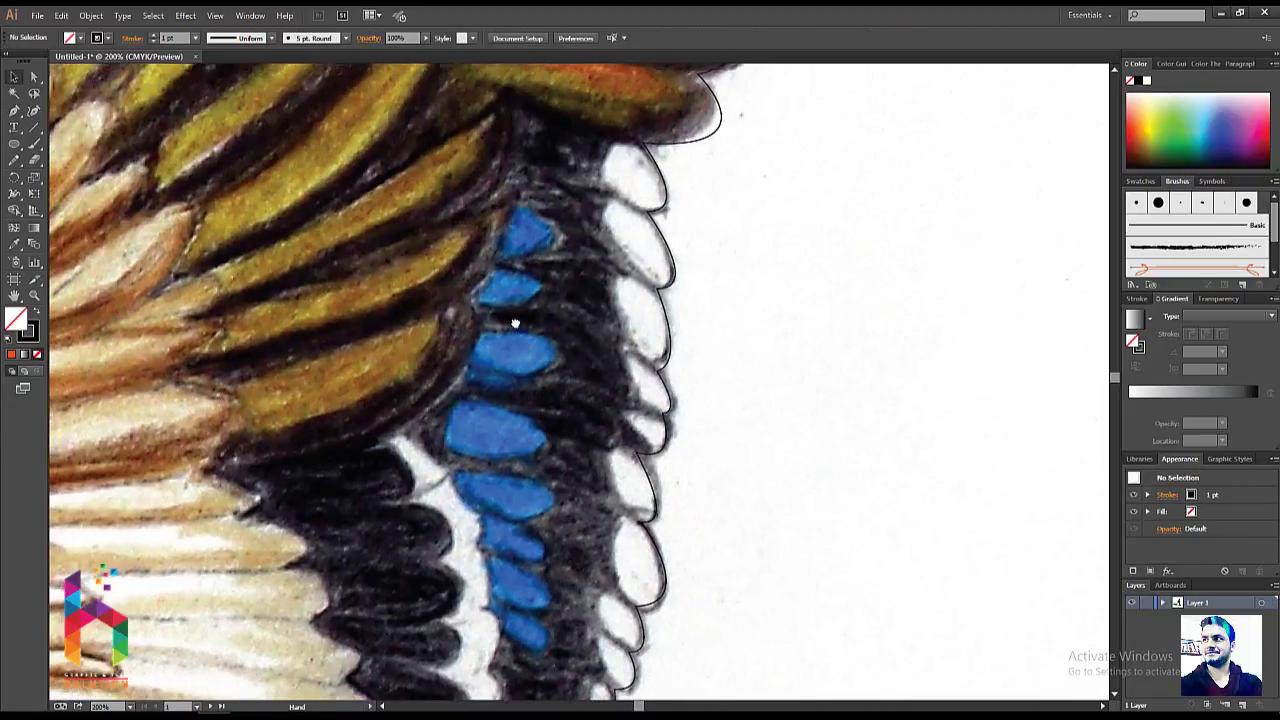
key("p")
left_click(510, 207)
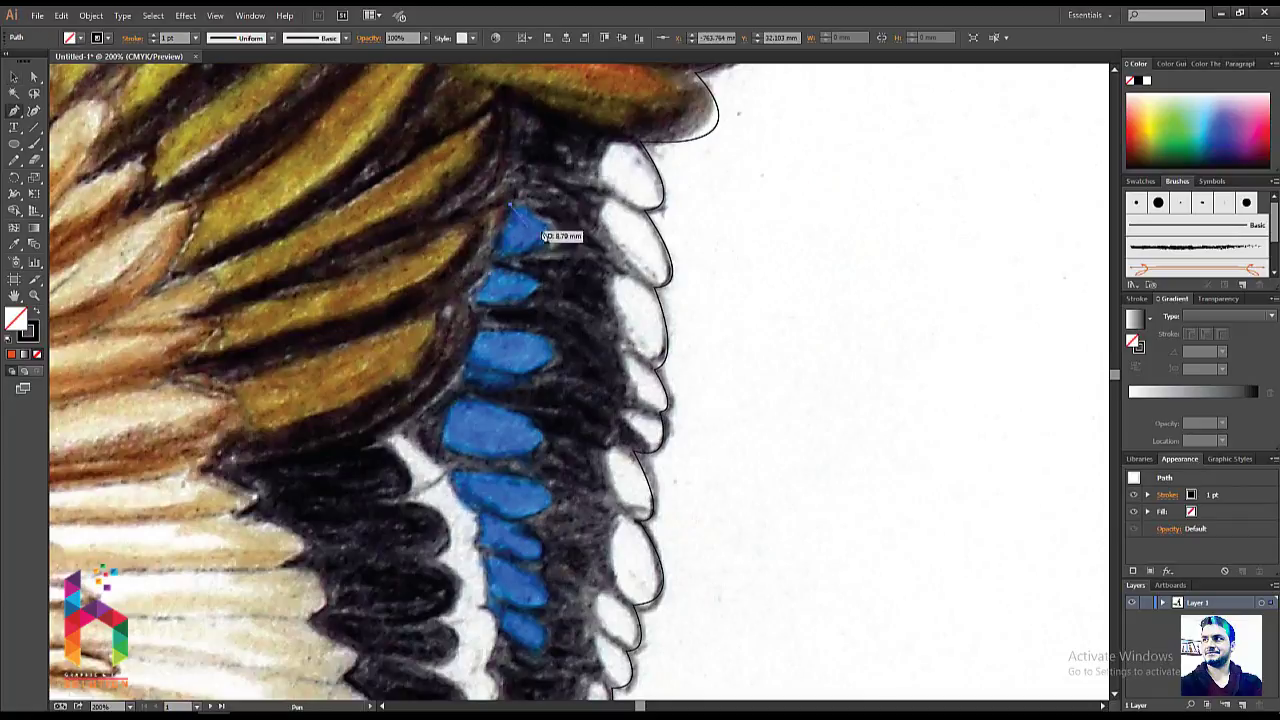
left_click_drag(544, 243, 520, 264)
left_click(490, 262)
left_click_drag(510, 207, 509, 217)
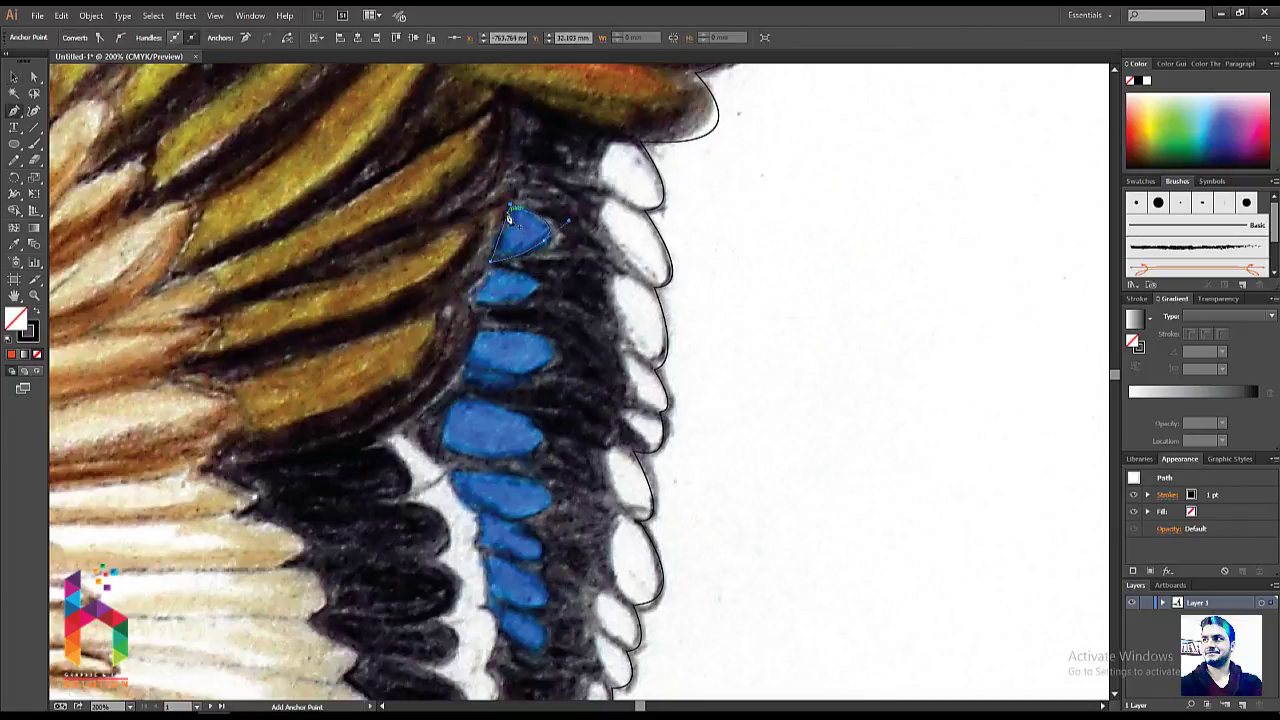
key("ctrl+shift+a")
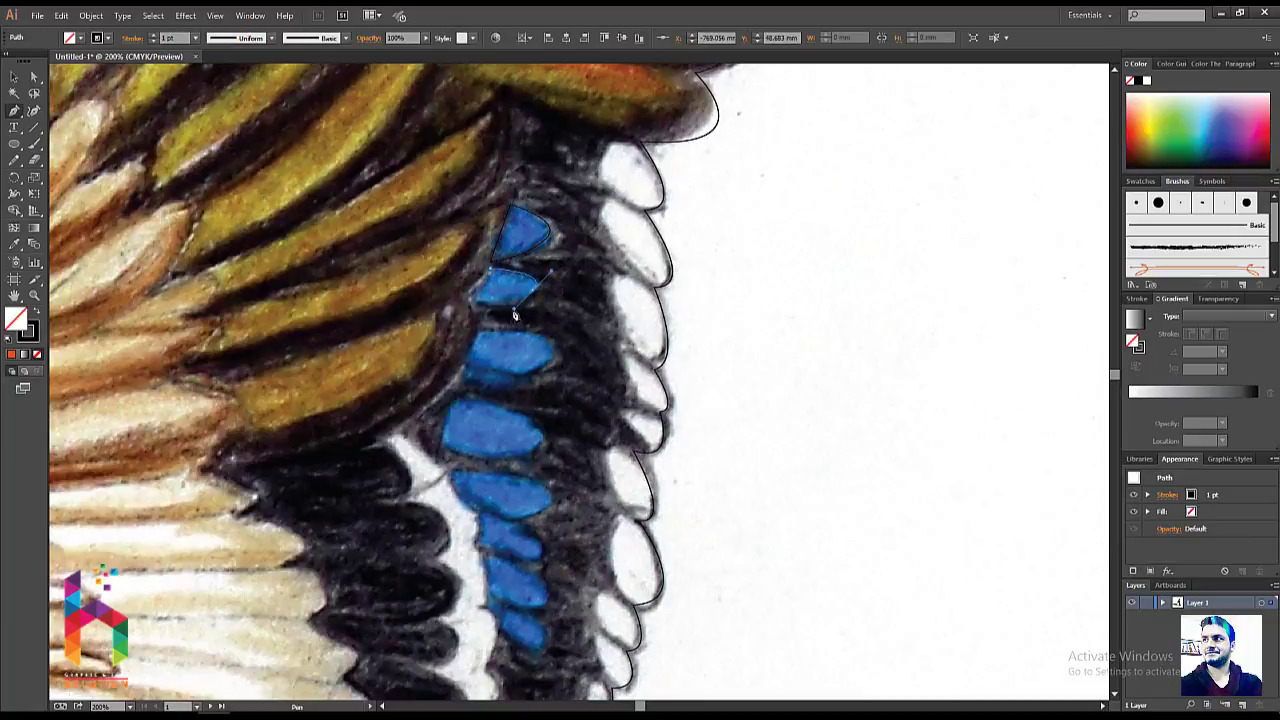
- Trace closed outlines around the third and fourth blue feathers
mouse_move(490, 275)
left_mouse_down()
mouse_move(490, 345)
mouse_move(530, 380)
left_mouse_up()
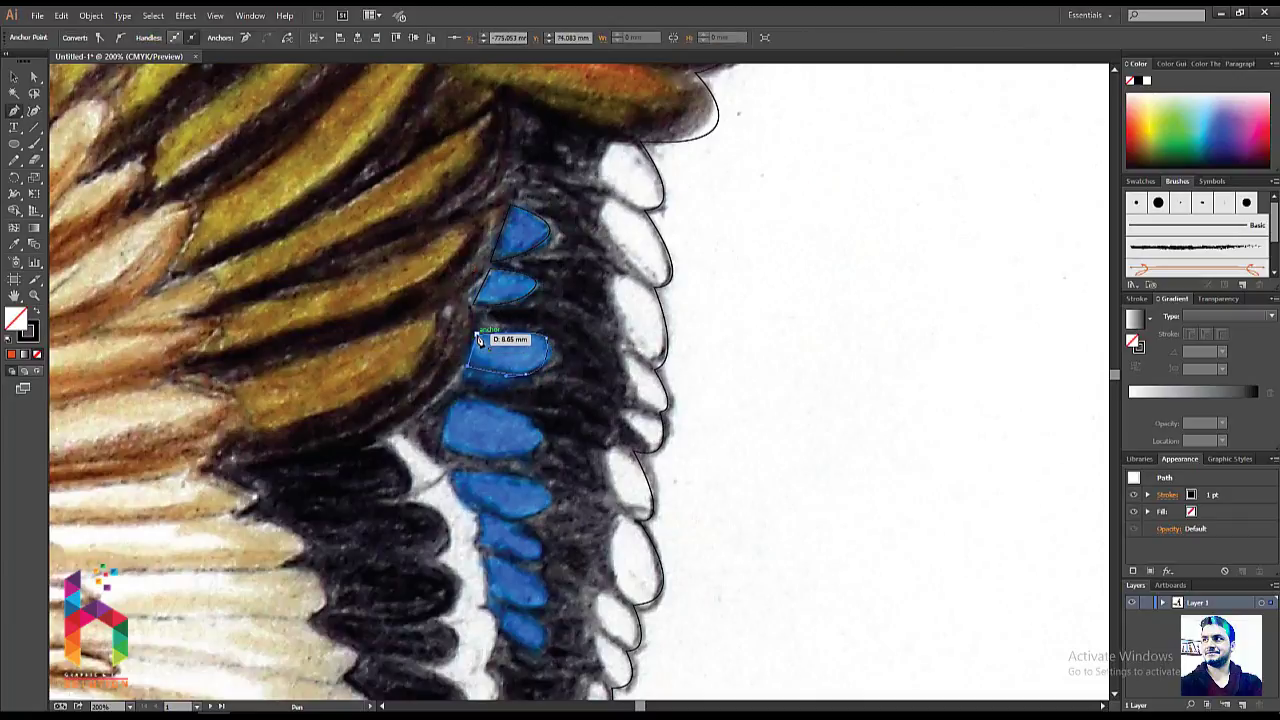
left_click(479, 340)
mouse_move(472, 375)
left_mouse_down()
mouse_move(530, 378)
mouse_move(470, 393)
mouse_move(503, 382)
left_mouse_up()
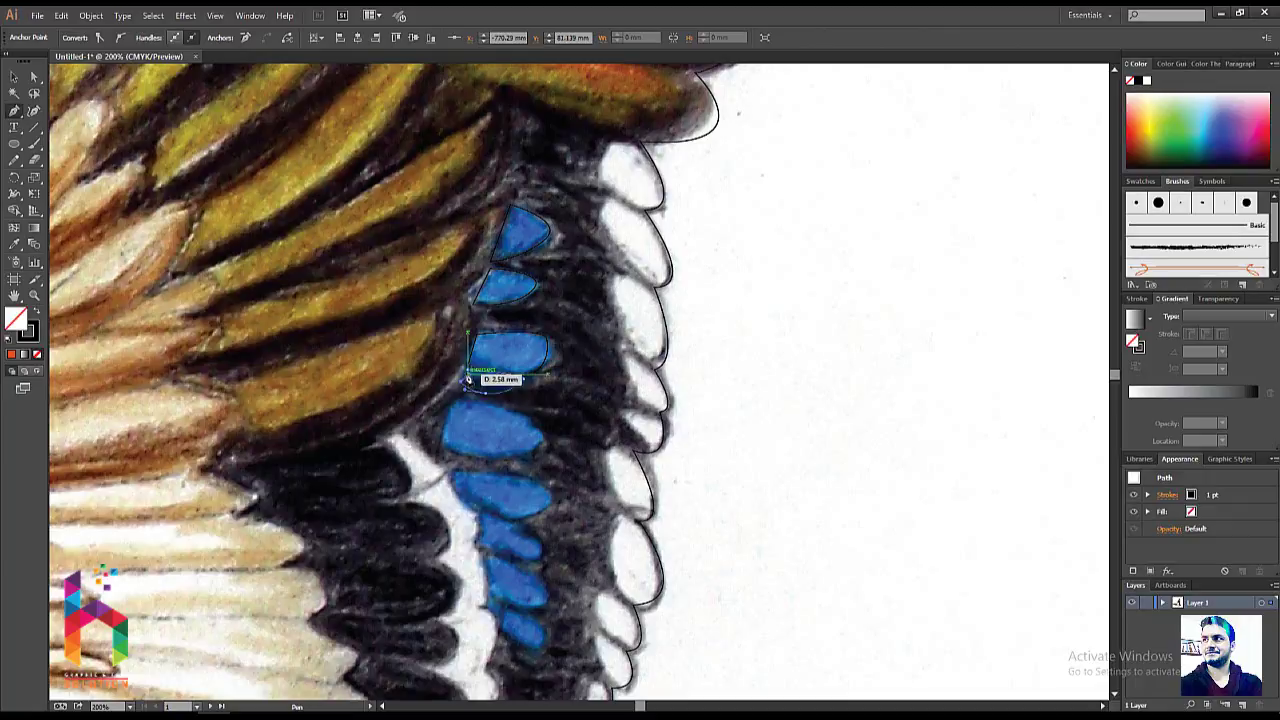
left_click(455, 408)
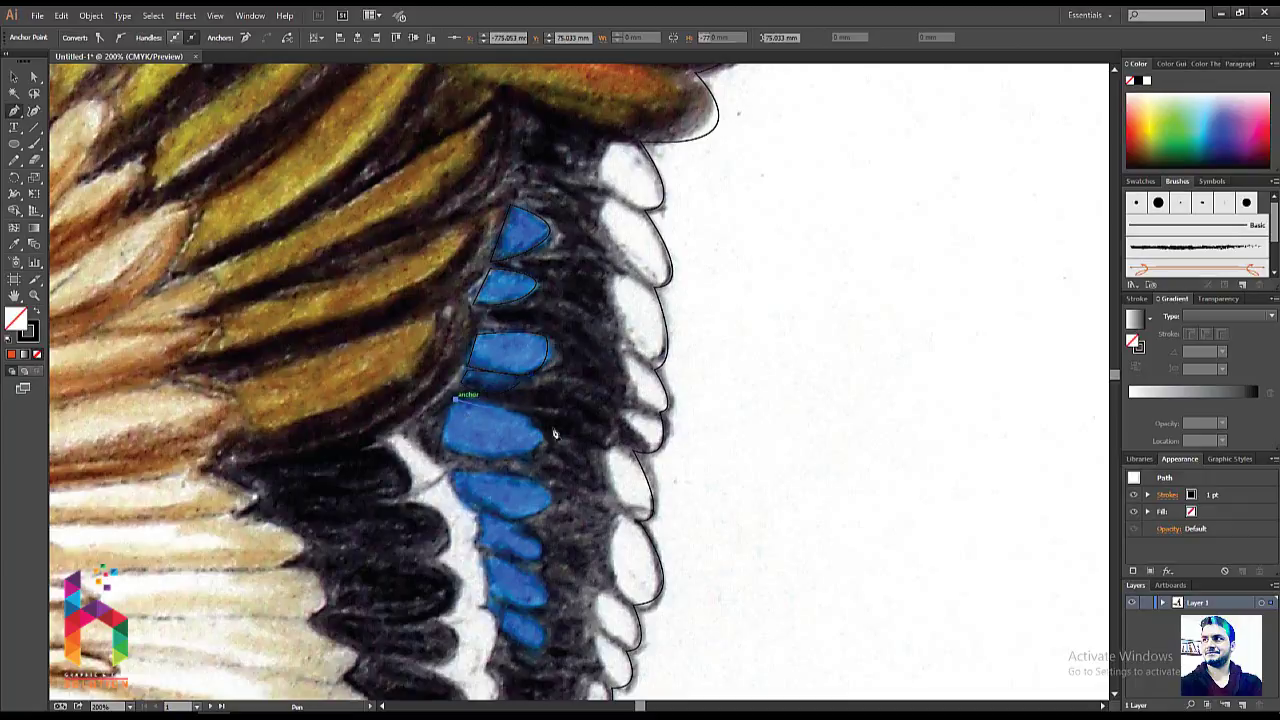
left_click_drag(541, 438, 528, 465)
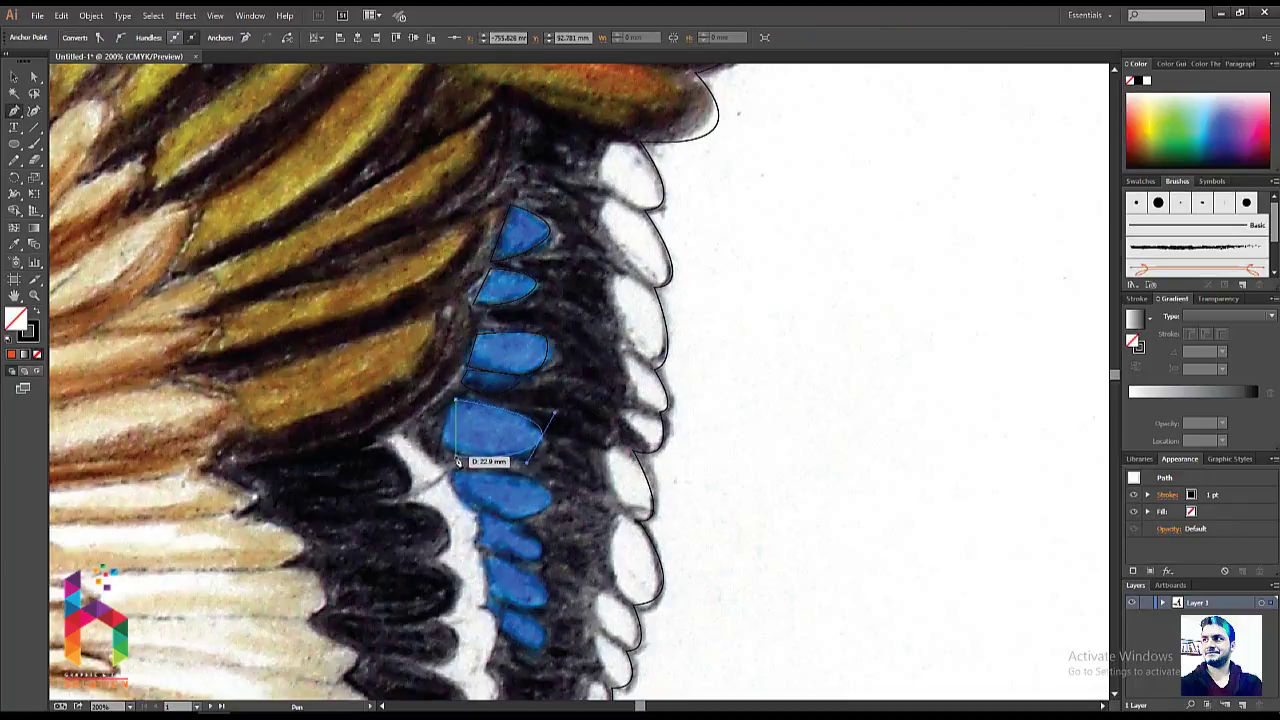
mouse_move(455, 403)
left_mouse_down()
mouse_move(449, 420)
mouse_move(452, 405)
left_mouse_up()
- Outline the fifth, sixth and lowest blue feathers, closing each path
mouse_move(515, 473)
left_mouse_down()
mouse_move(495, 311)
mouse_move(507, 368)
left_mouse_up()
left_click(433, 313)
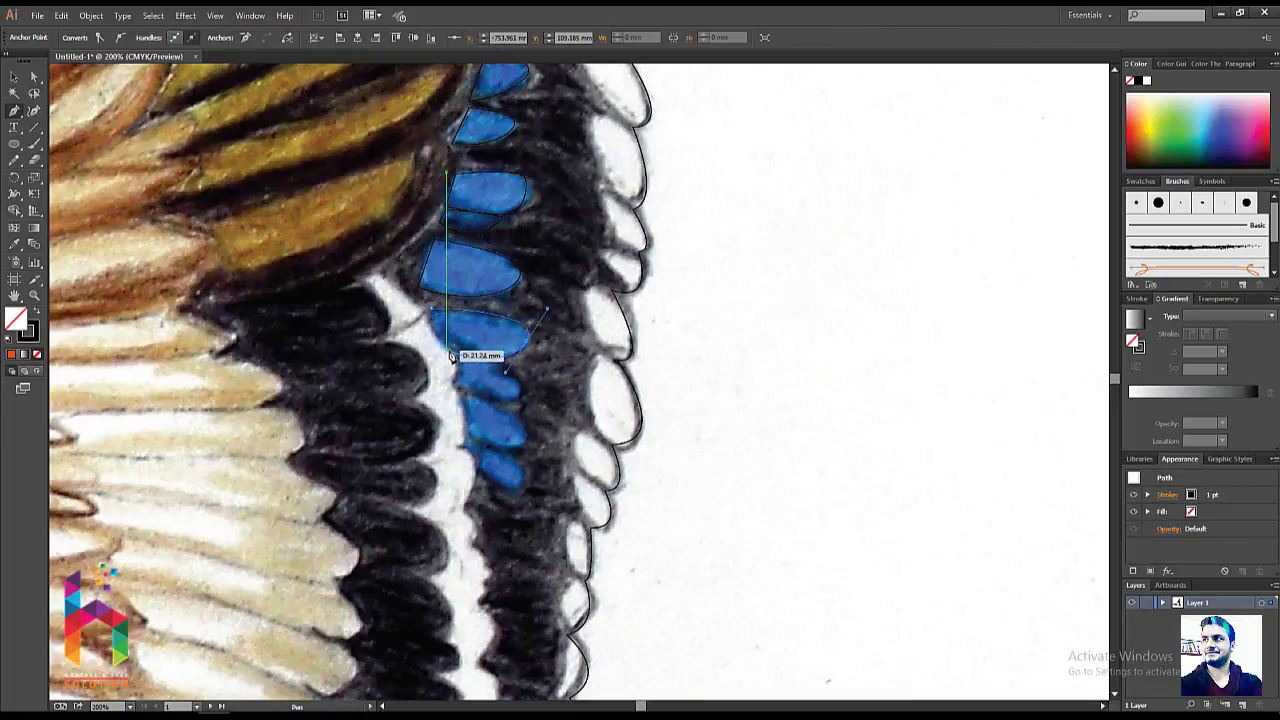
left_click(432, 313)
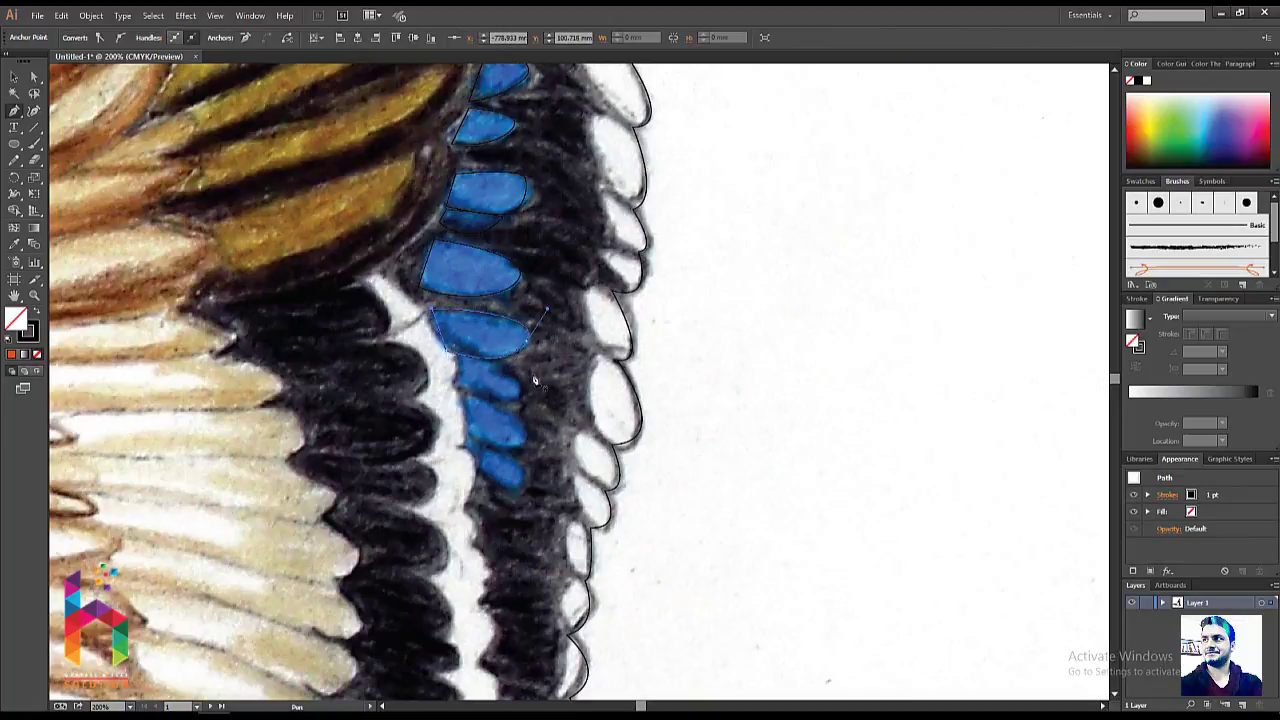
left_click(457, 350)
left_click_drag(521, 391, 484, 406)
scroll(530, 408, "down", 1)
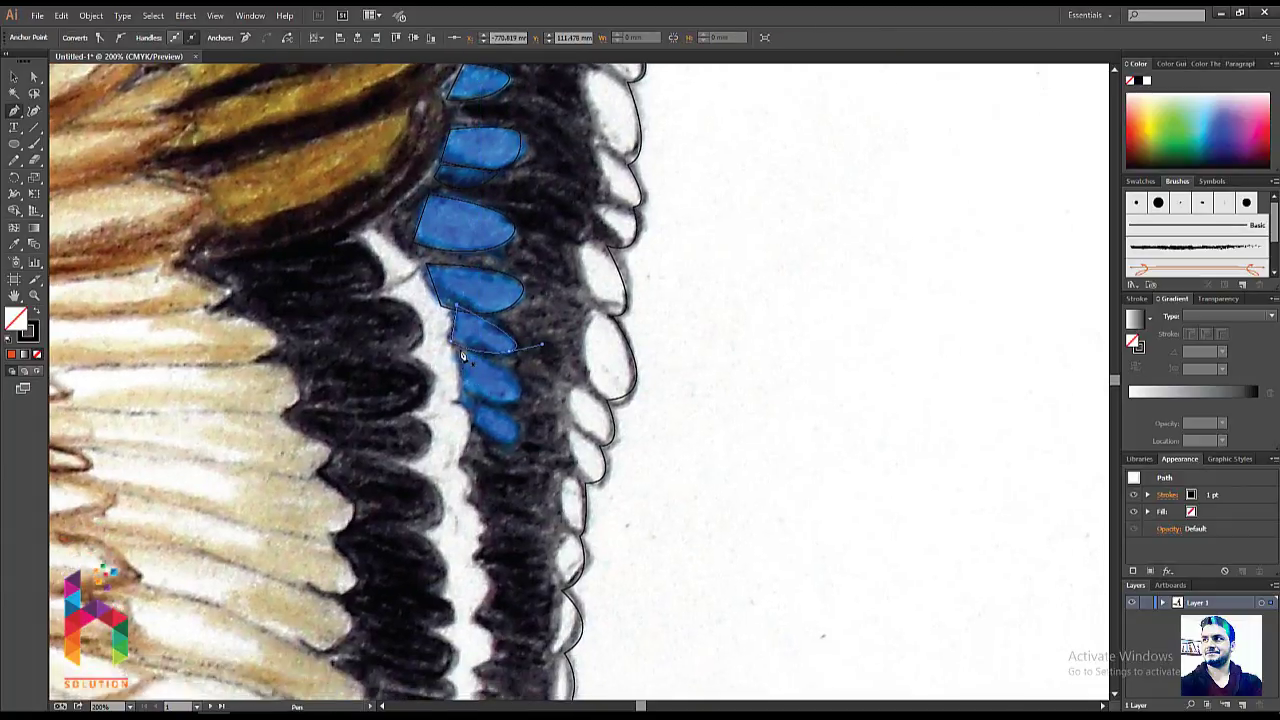
left_click(516, 404)
left_click_drag(490, 412, 482, 428)
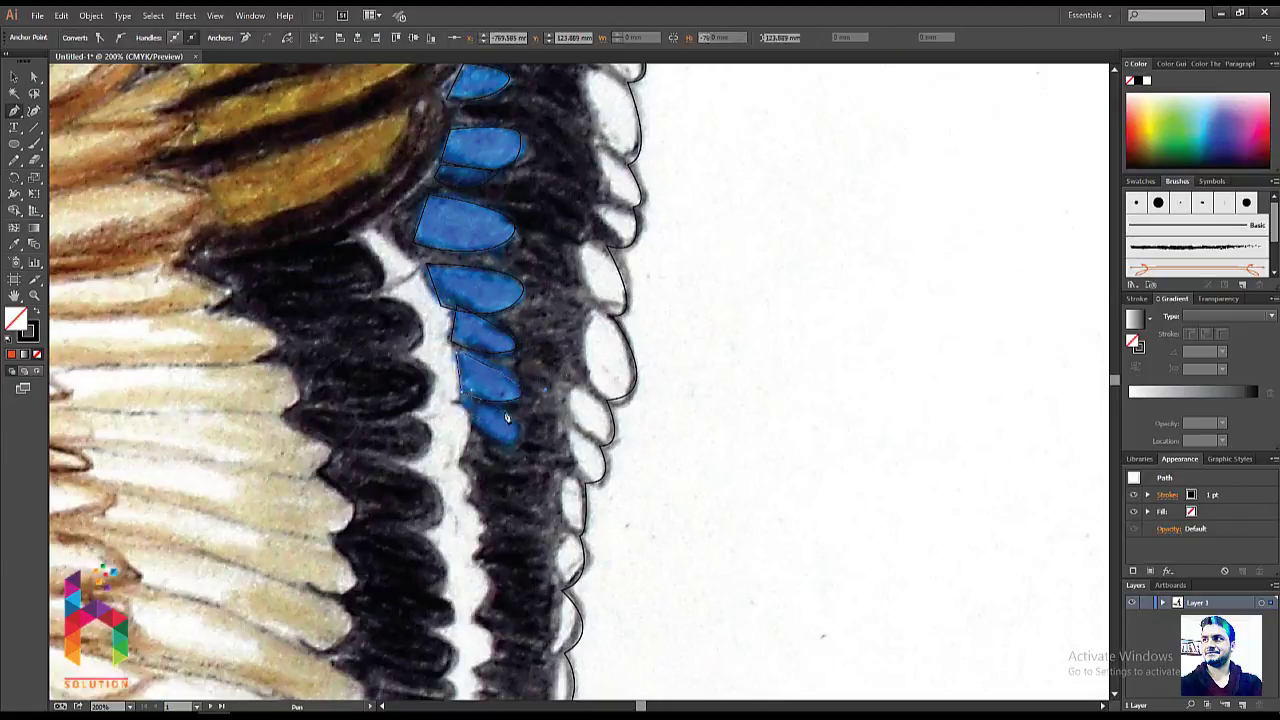
left_click(475, 432)
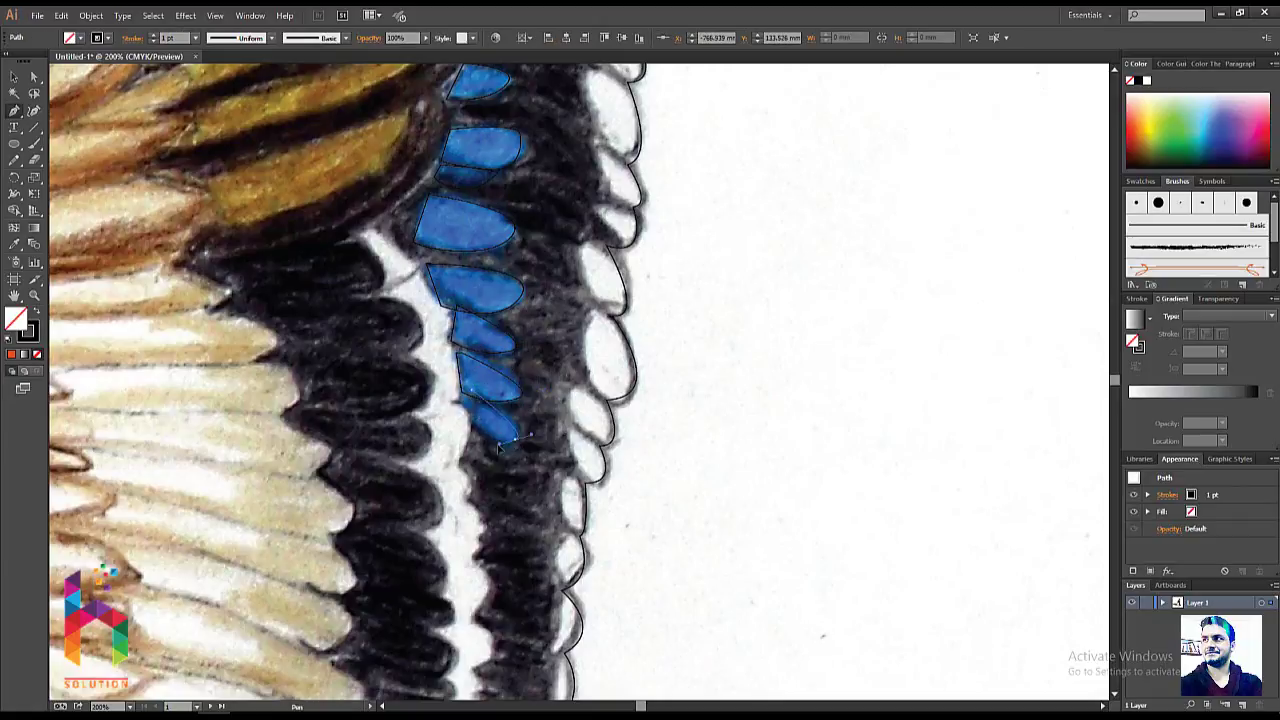
left_click(472, 390)
- Select all nine blue feather outlines, including the small sliver, with Shift-clicks
key("v")
scroll(648, 454, "up", 2)
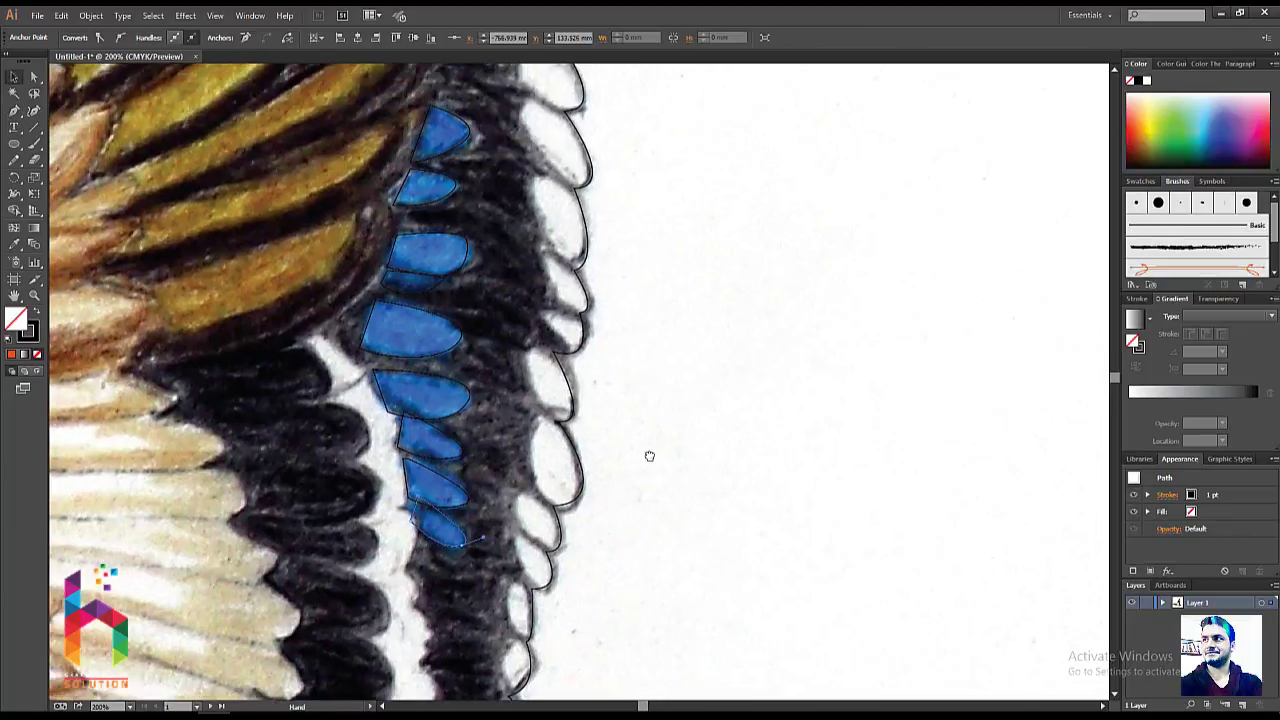
left_click(420, 208)
left_click(416, 264, "shift")
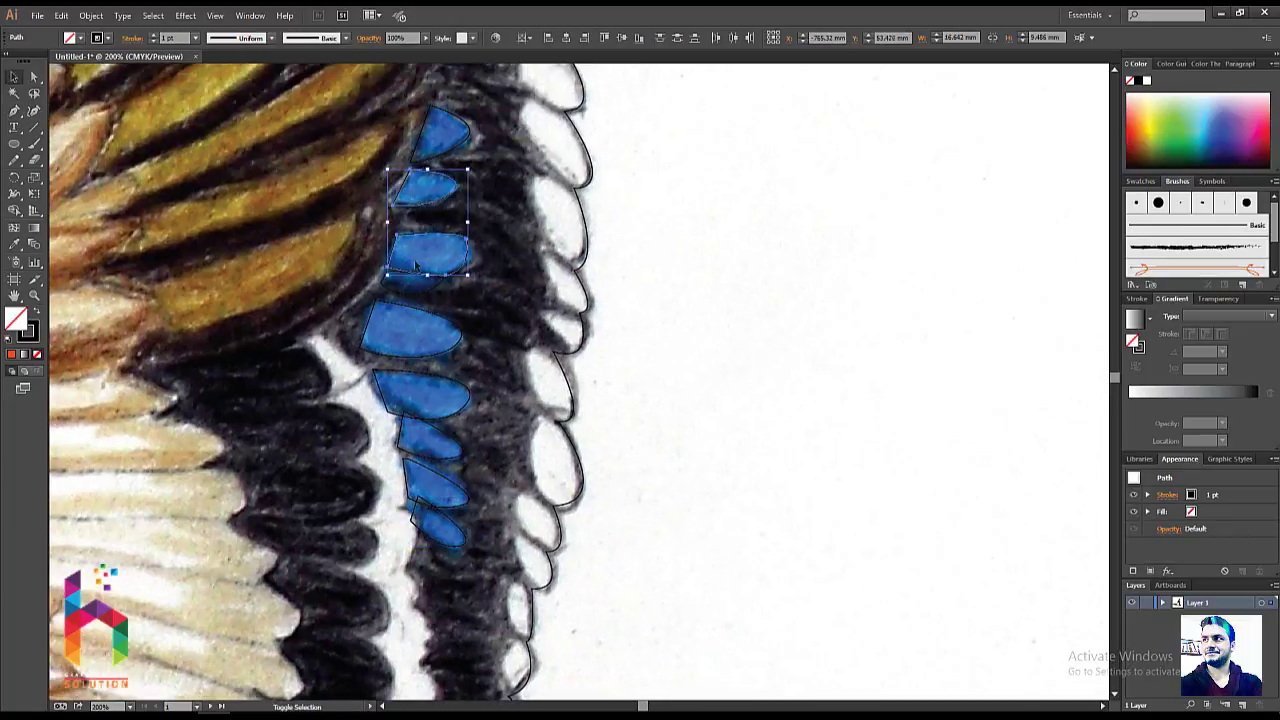
left_click(400, 290, "shift")
left_click(405, 322, "shift")
left_click(410, 375, "shift")
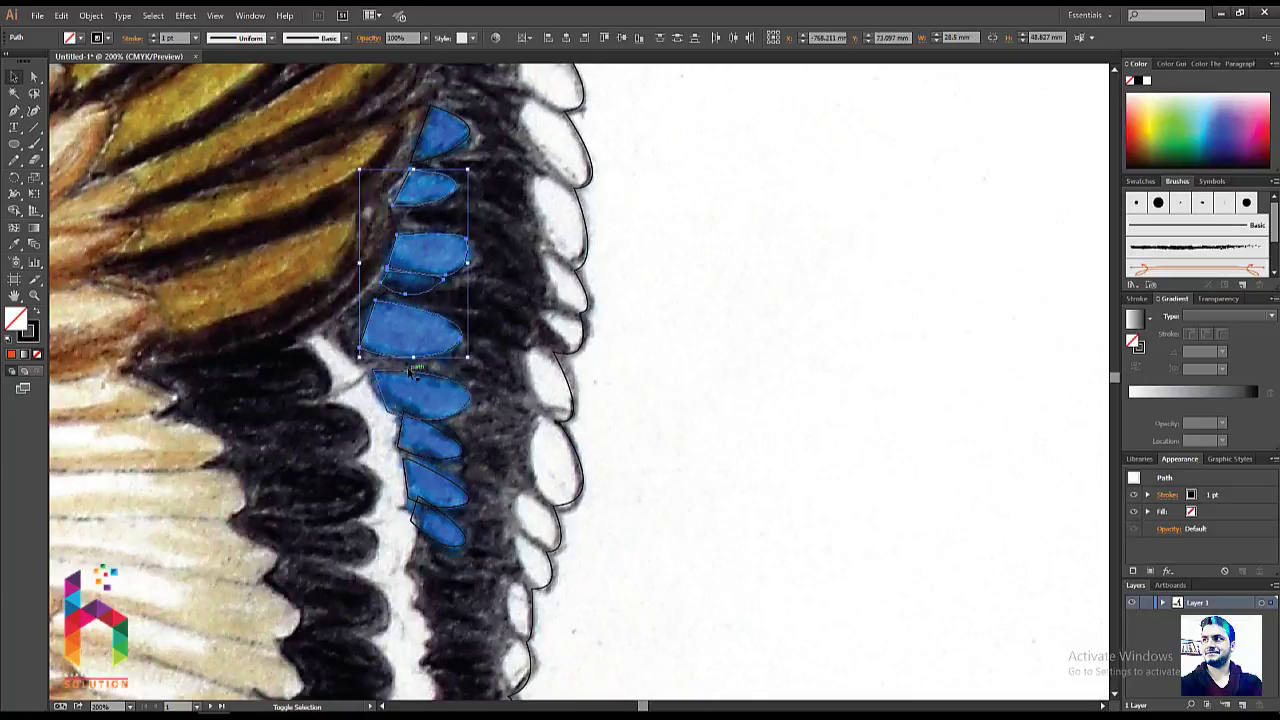
left_click(425, 440, "shift")
left_click(428, 480, "shift")
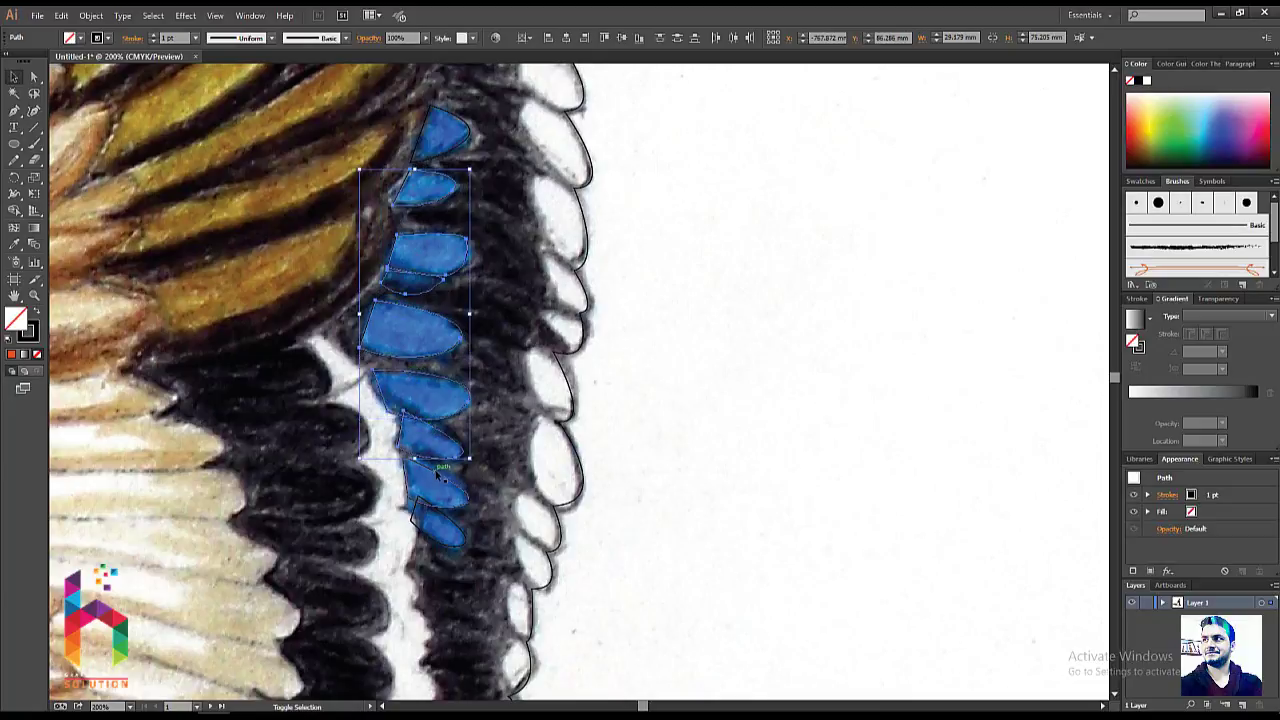
left_click(445, 516, "shift")
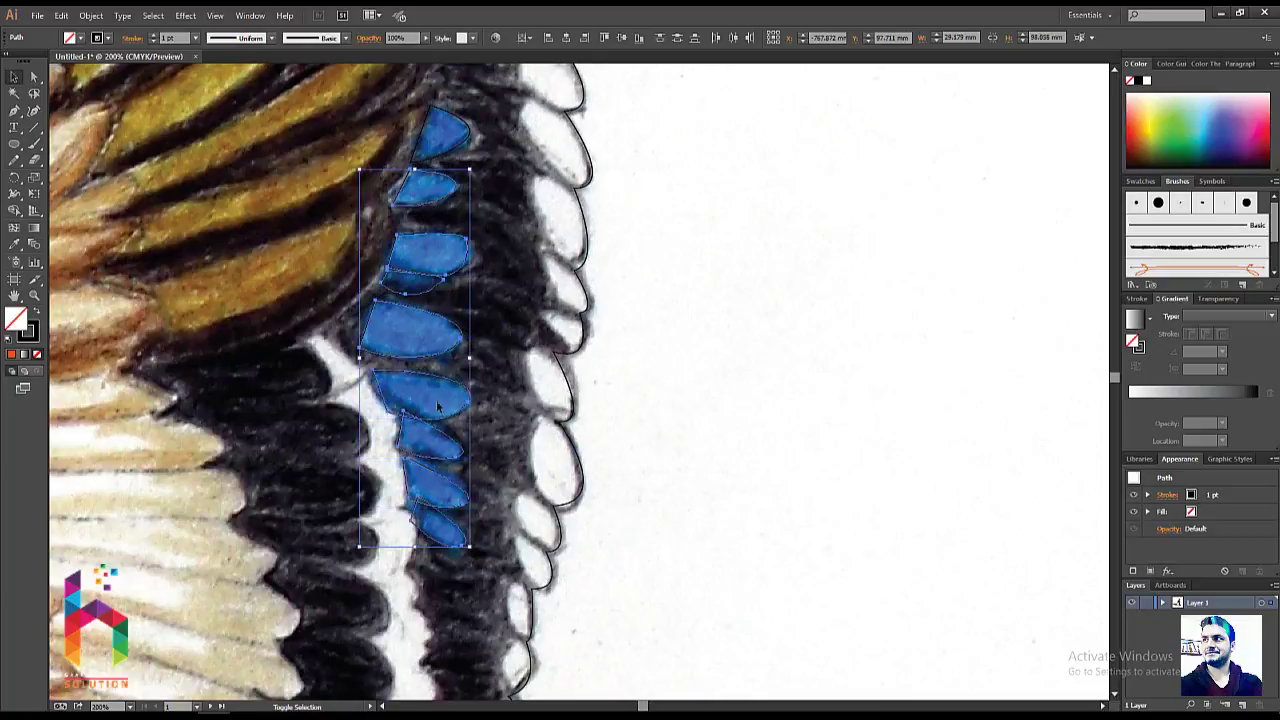
left_click(433, 160, "shift")
- Join the selected feather outlines and pan across the wing to review them
right_click(437, 175)
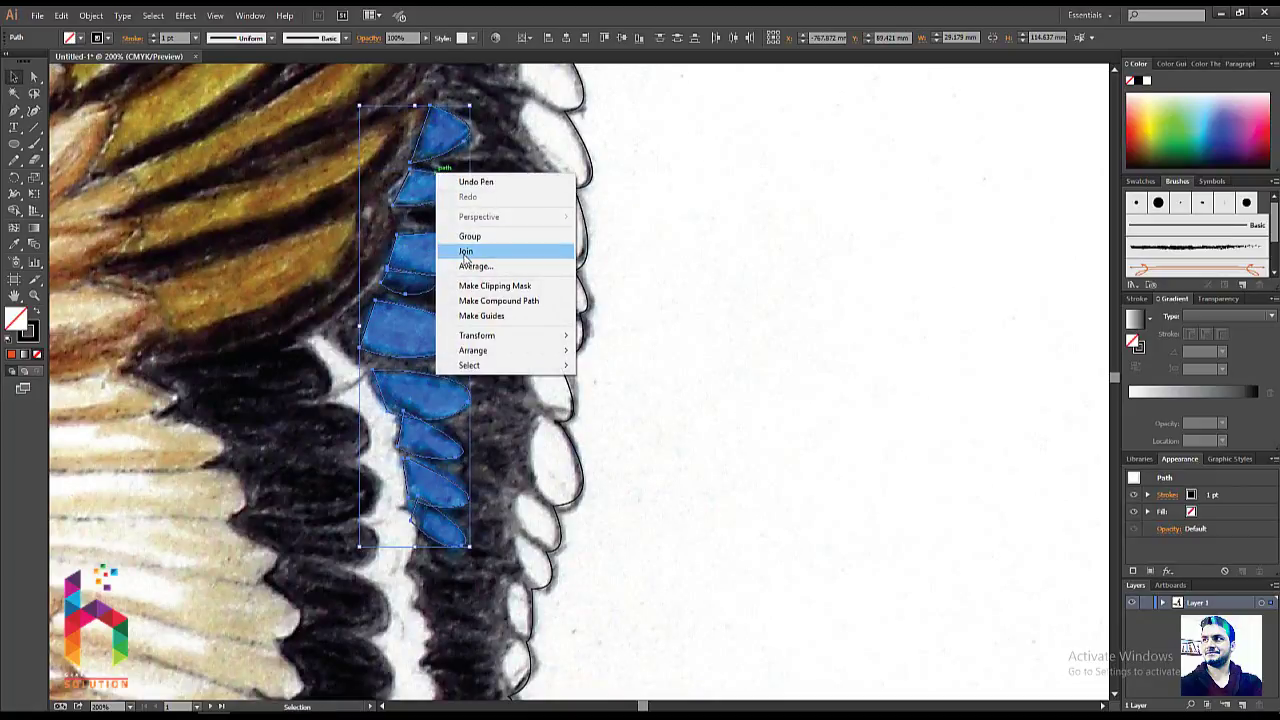
left_click(463, 240)
left_click(708, 198)
mouse_move(606, 284)
left_mouse_down()
mouse_move(663, 289)
mouse_move(629, 180)
left_mouse_up()
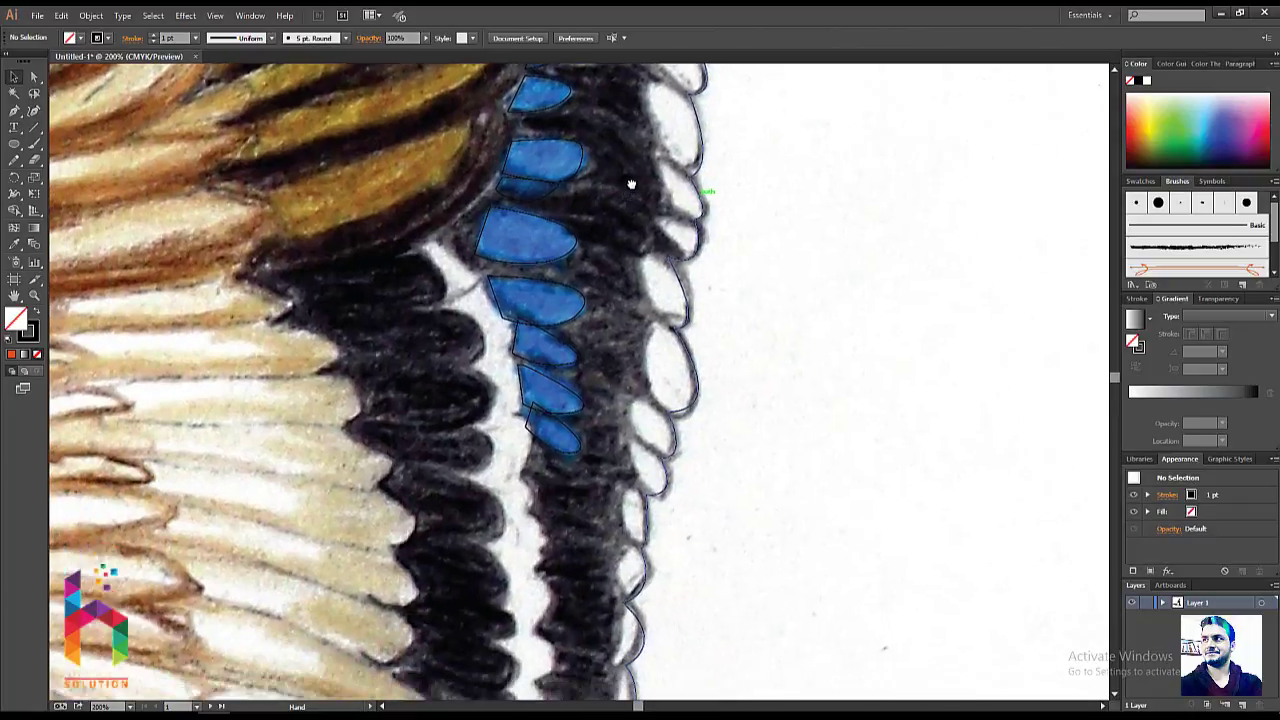
mouse_move(560, 400)
left_mouse_down()
mouse_move(531, 294)
mouse_move(591, 294)
left_mouse_up()
left_click_drag(540, 450, 594, 393)
mouse_move(481, 390)
left_mouse_down()
mouse_move(551, 386)
mouse_move(463, 402)
left_mouse_up()
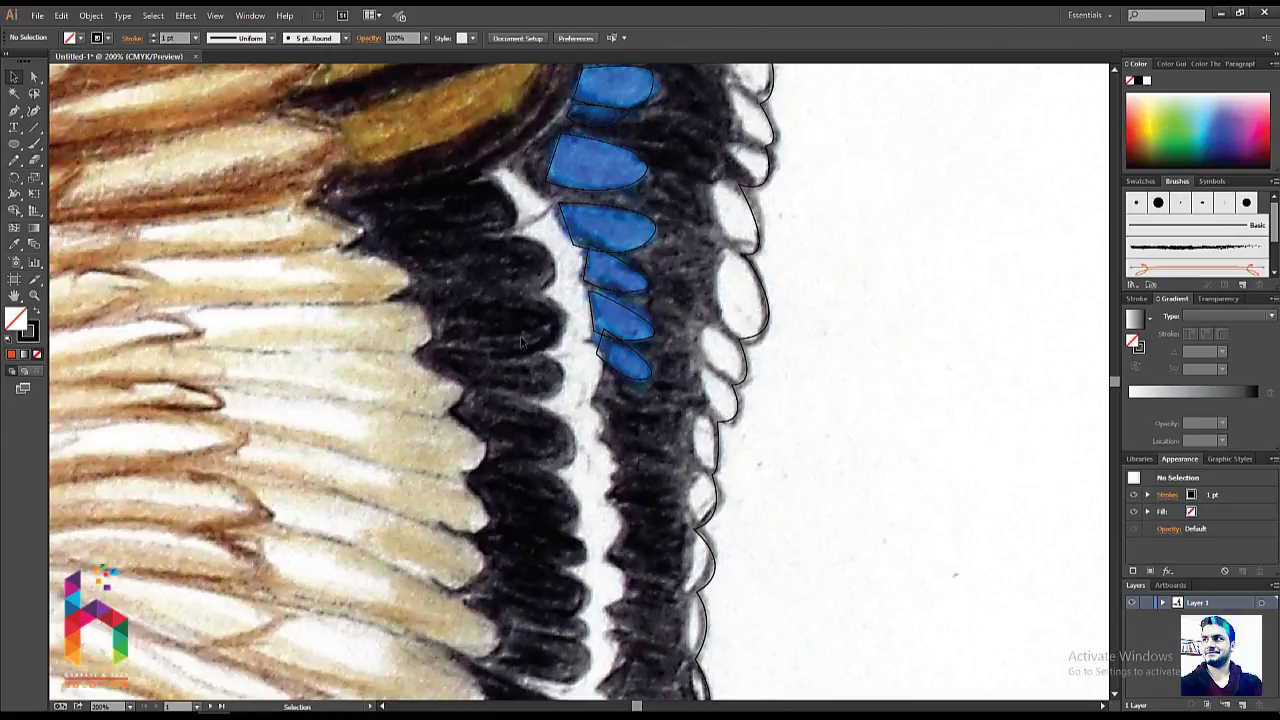
- Begin a Pen path at the white stripe's edge between the black feather rows
key("p")
left_click_drag(582, 322, 435, 47)
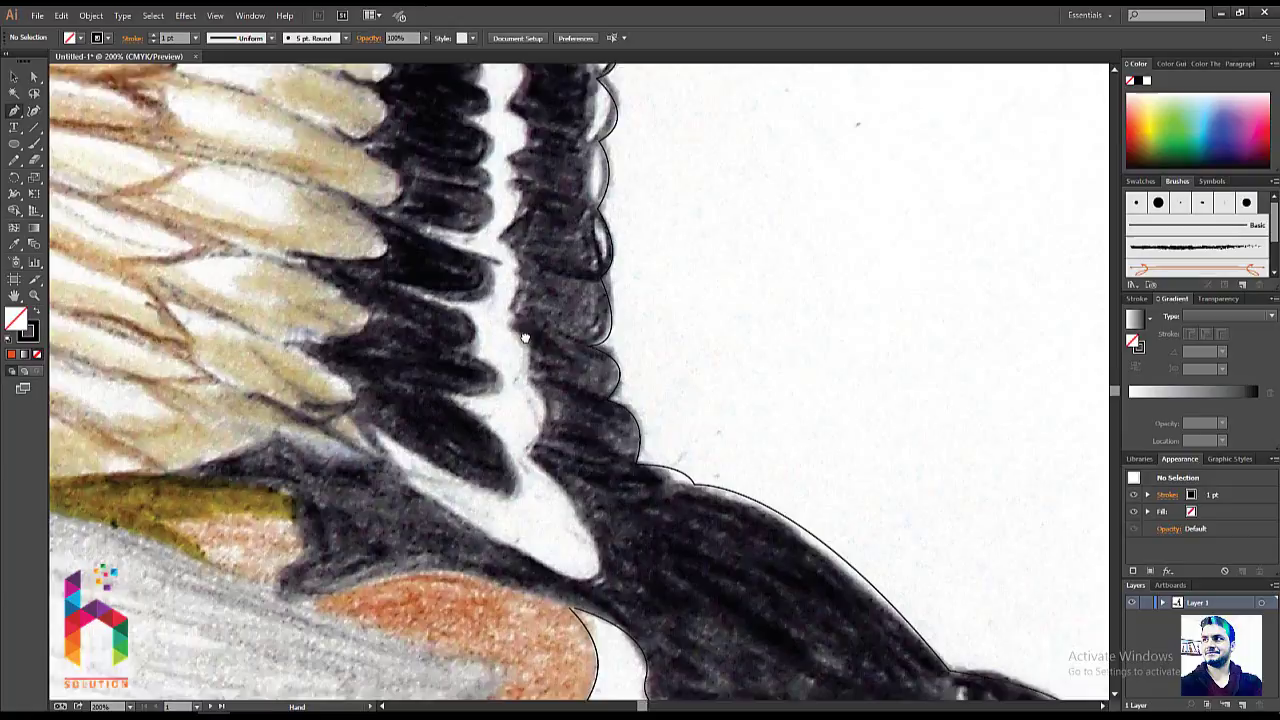
left_click_drag(524, 338, 530, 304)
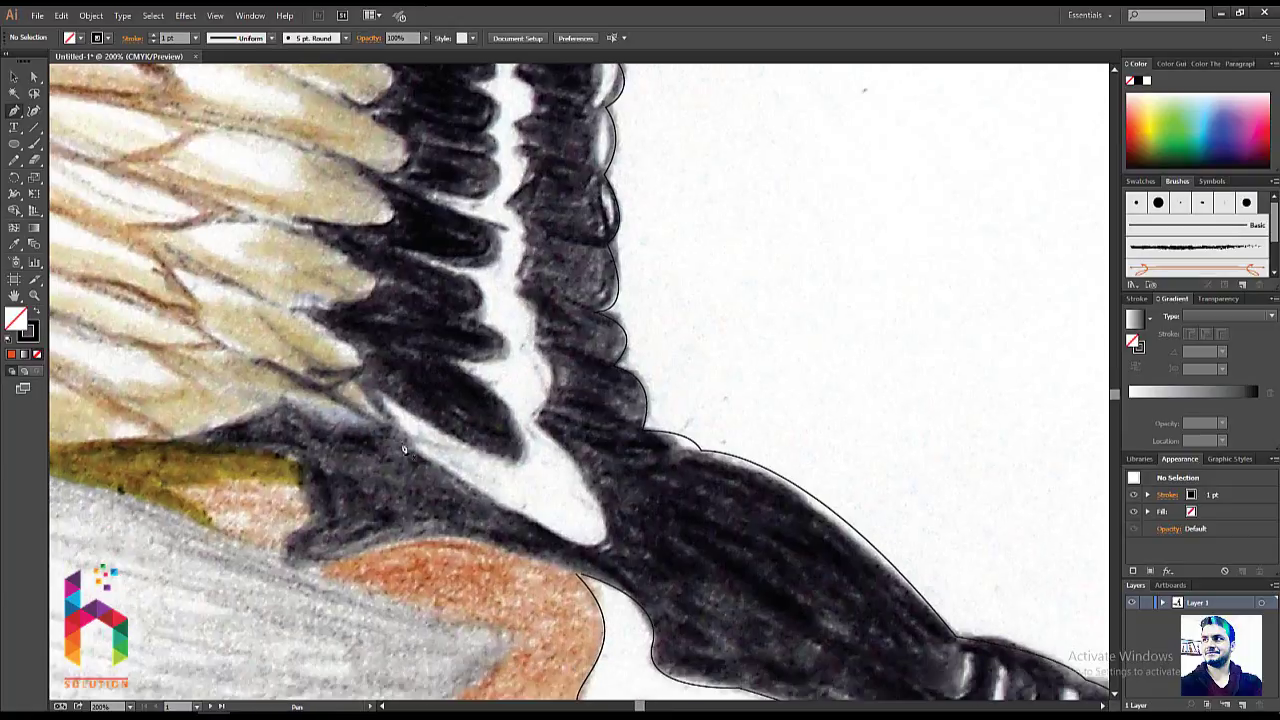
left_click(384, 399)
left_click_drag(572, 545, 683, 572)
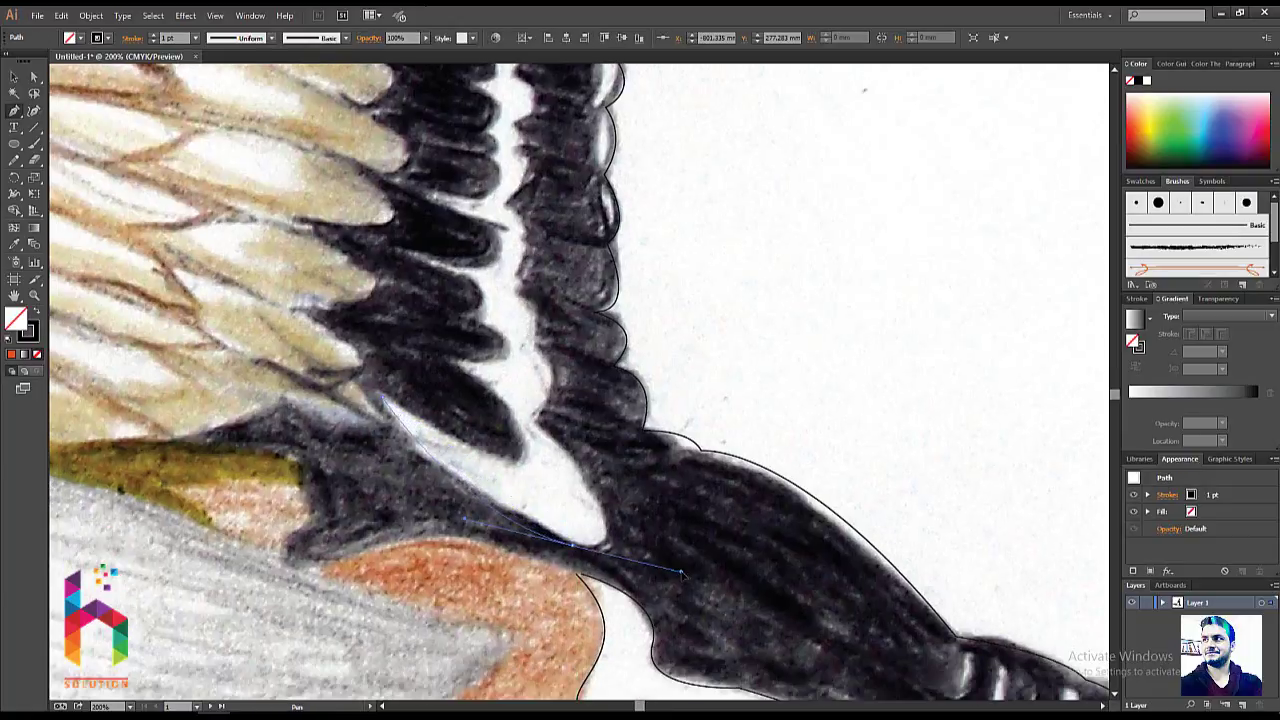
- Add curved anchors up the white stripe's edge, shaping each curve to fit
mouse_move(538, 418)
left_mouse_down()
mouse_move(543, 360)
mouse_move(508, 292)
mouse_move(522, 294)
left_mouse_up()
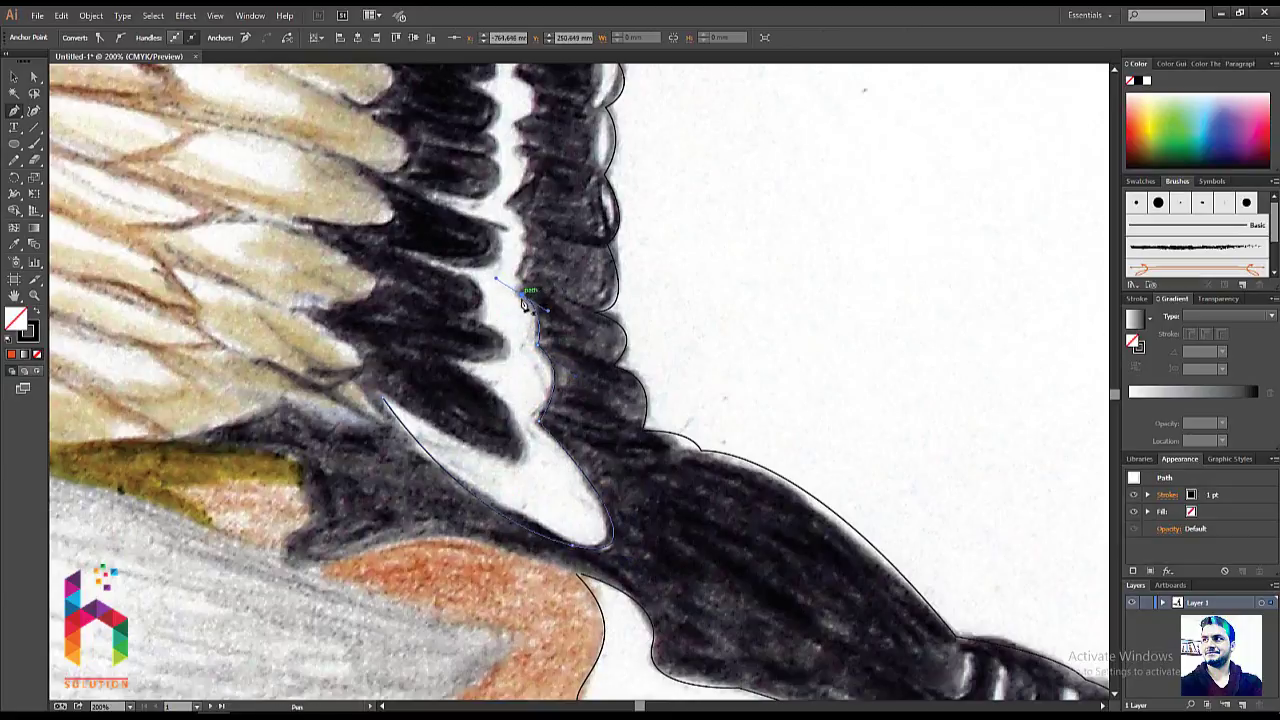
mouse_move(512, 207)
left_mouse_down()
mouse_move(547, 217)
mouse_move(513, 352)
left_mouse_up()
mouse_move(472, 340)
left_mouse_down()
mouse_move(490, 290)
mouse_move(476, 260)
left_mouse_up()
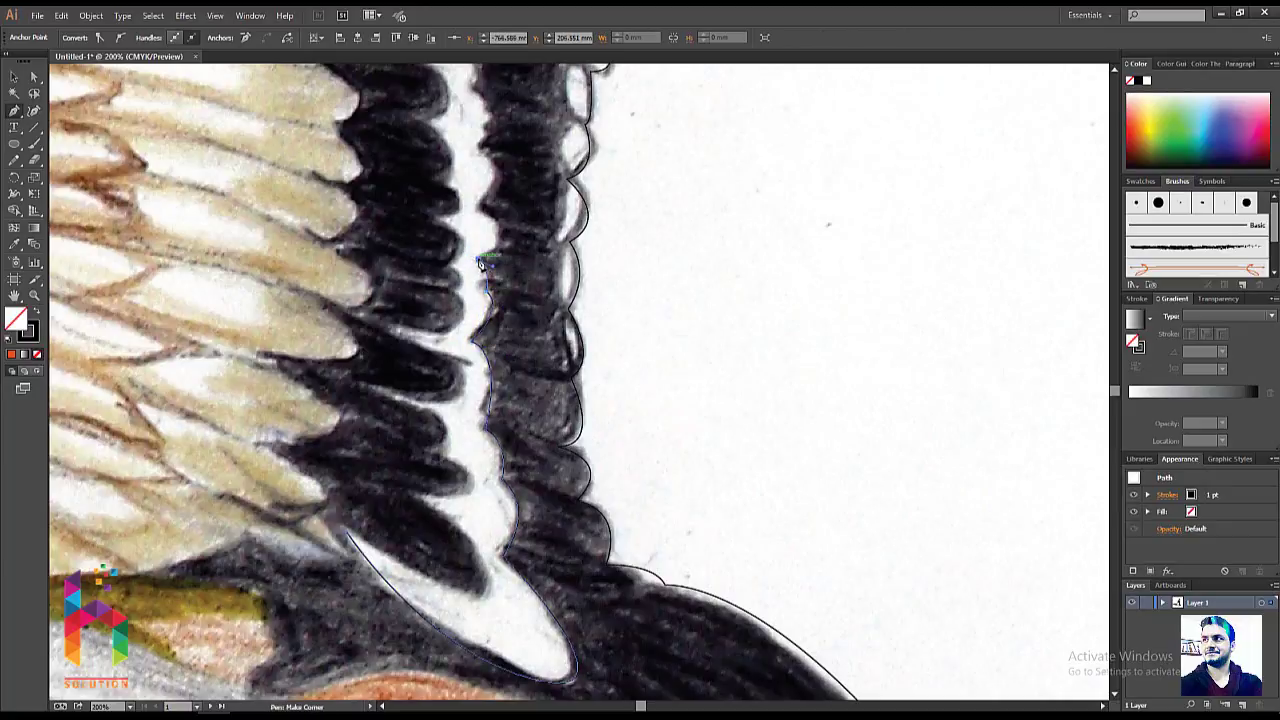
left_click_drag(483, 205, 465, 210)
scroll(464, 244, "up", 3)
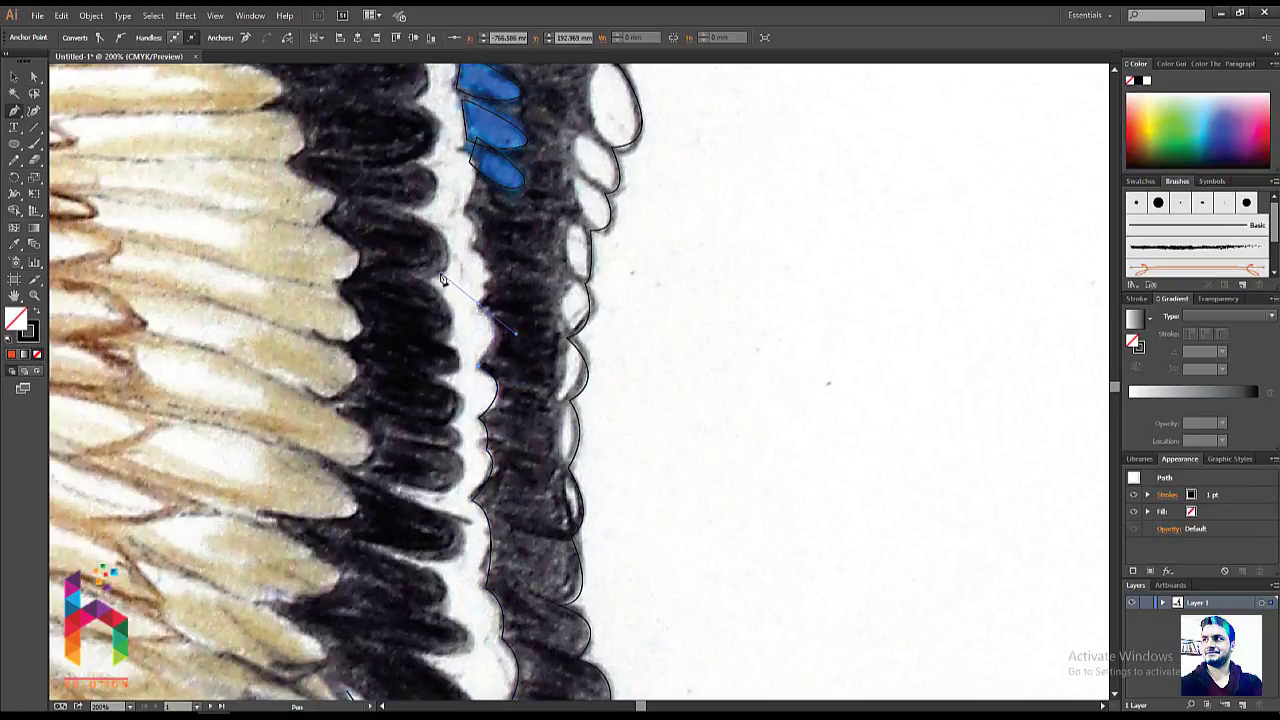
mouse_move(442, 280)
left_mouse_down()
mouse_move(442, 238)
mouse_move(469, 213)
left_mouse_up()
left_click_drag(448, 153, 570, 335)
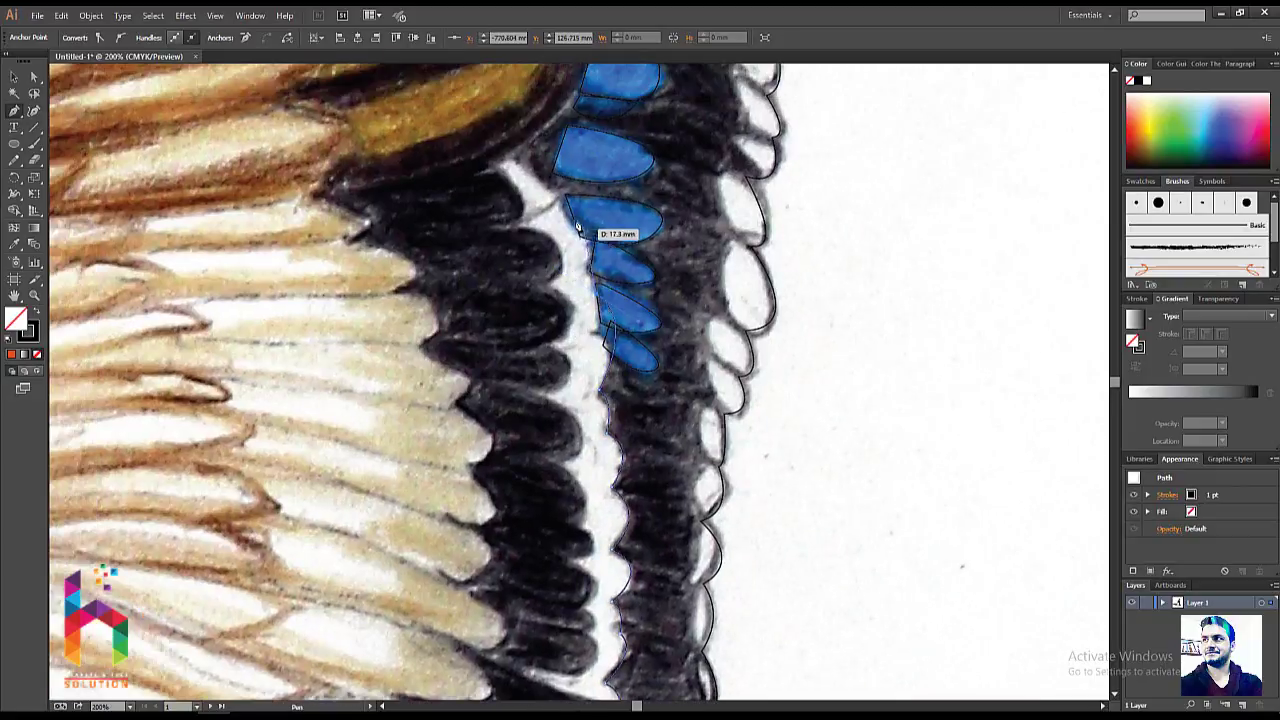
- Continue the outline with curved anchors along the black feathers' upper edge beside the blue feathers
left_click_drag(577, 226, 580, 211)
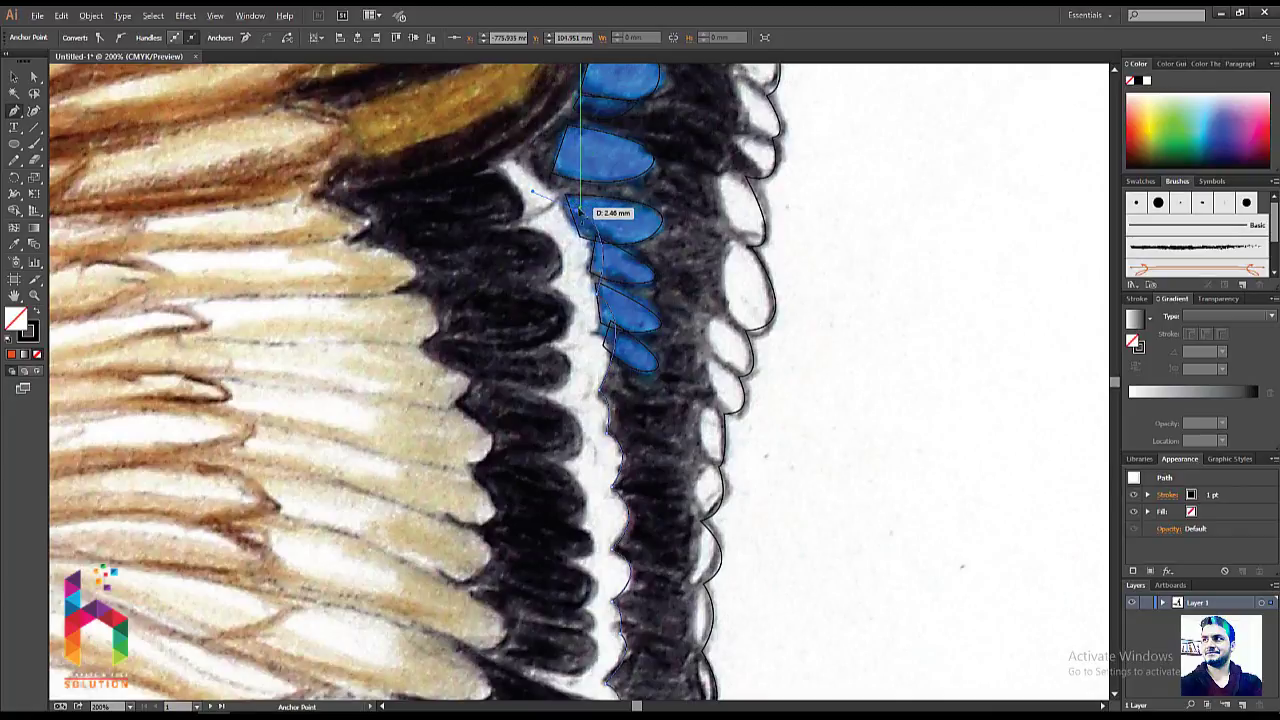
left_click(490, 160)
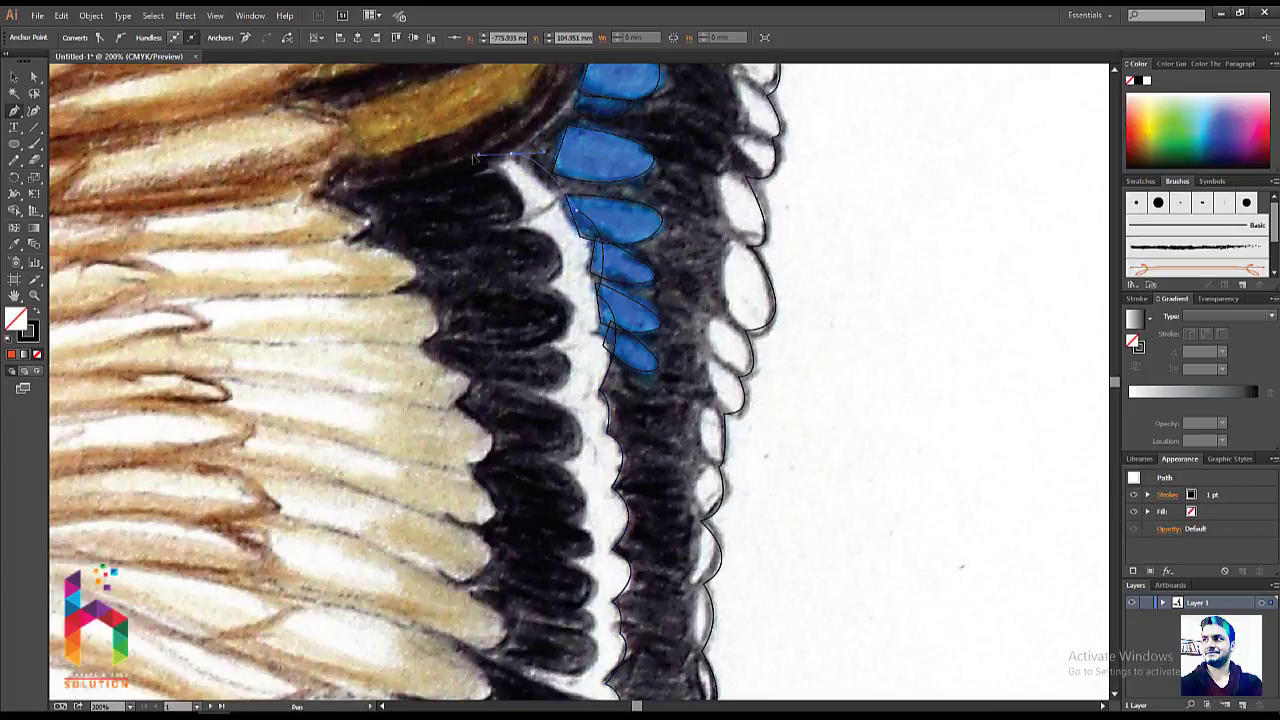
left_click_drag(480, 162, 452, 242)
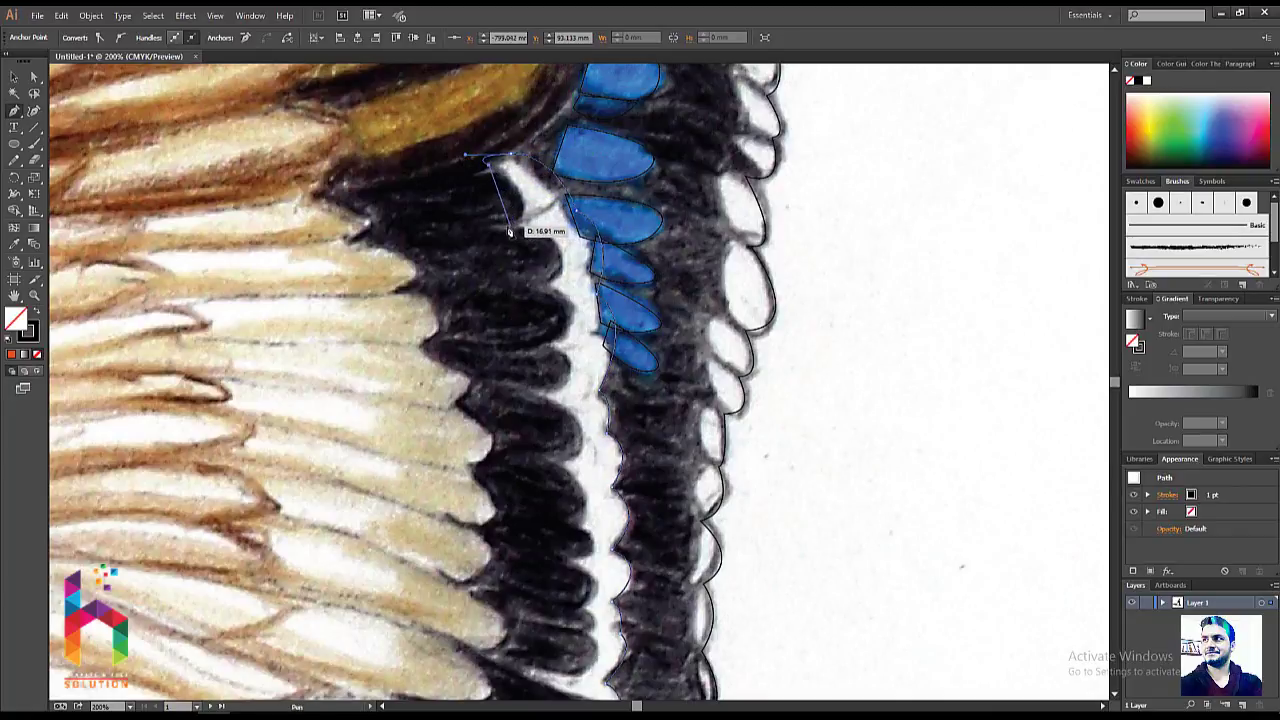
left_click_drag(508, 226, 548, 290)
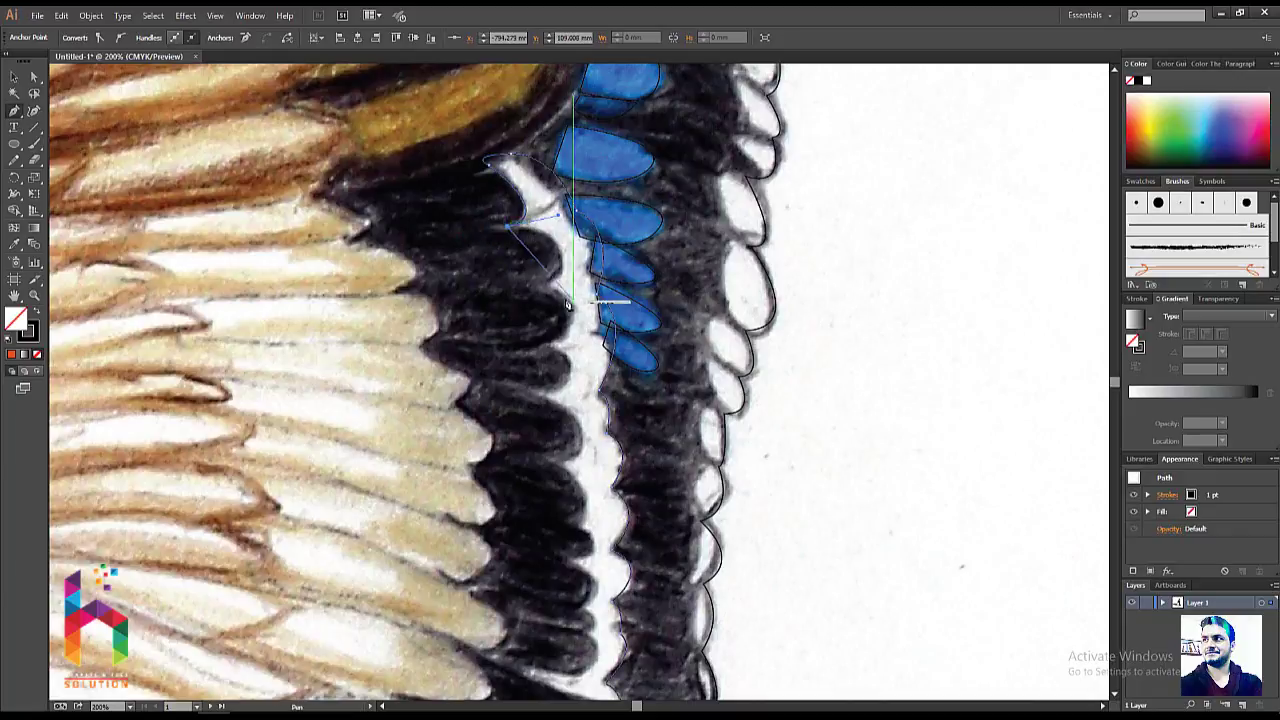
left_click_drag(490, 345, 370, 275)
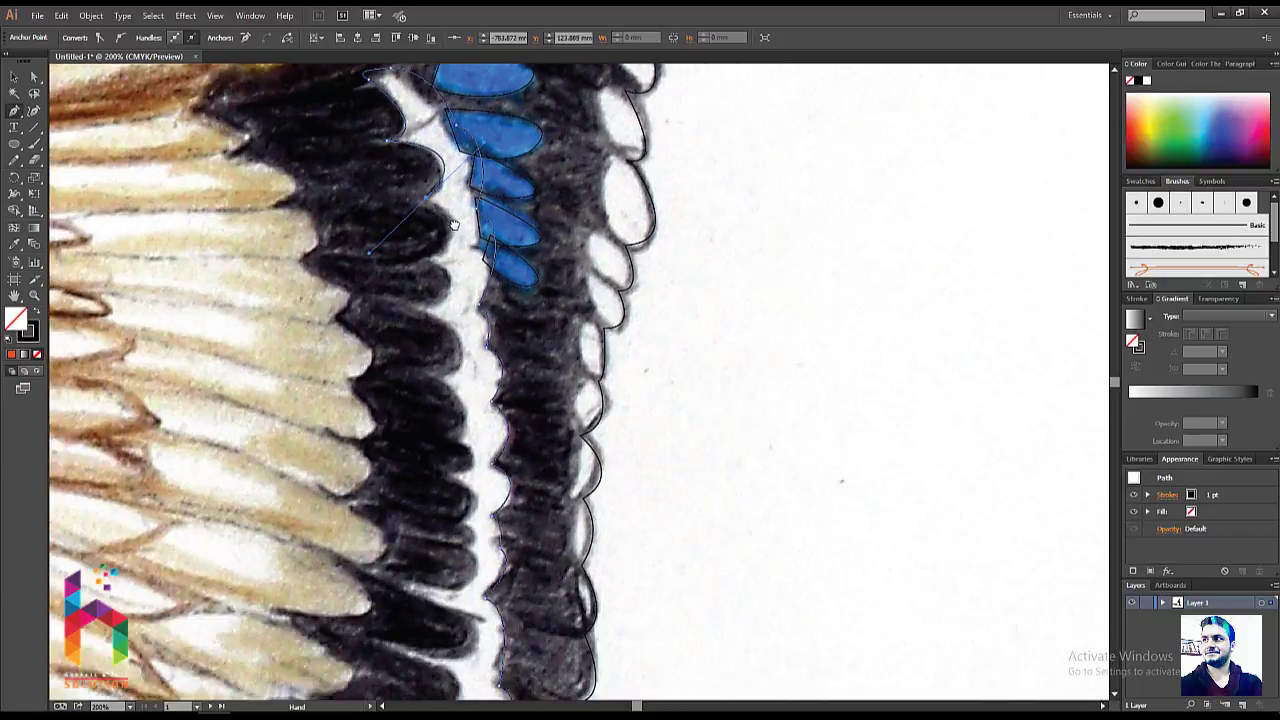
mouse_move(430, 192)
left_mouse_down()
mouse_move(437, 280)
mouse_move(387, 262)
left_mouse_up()
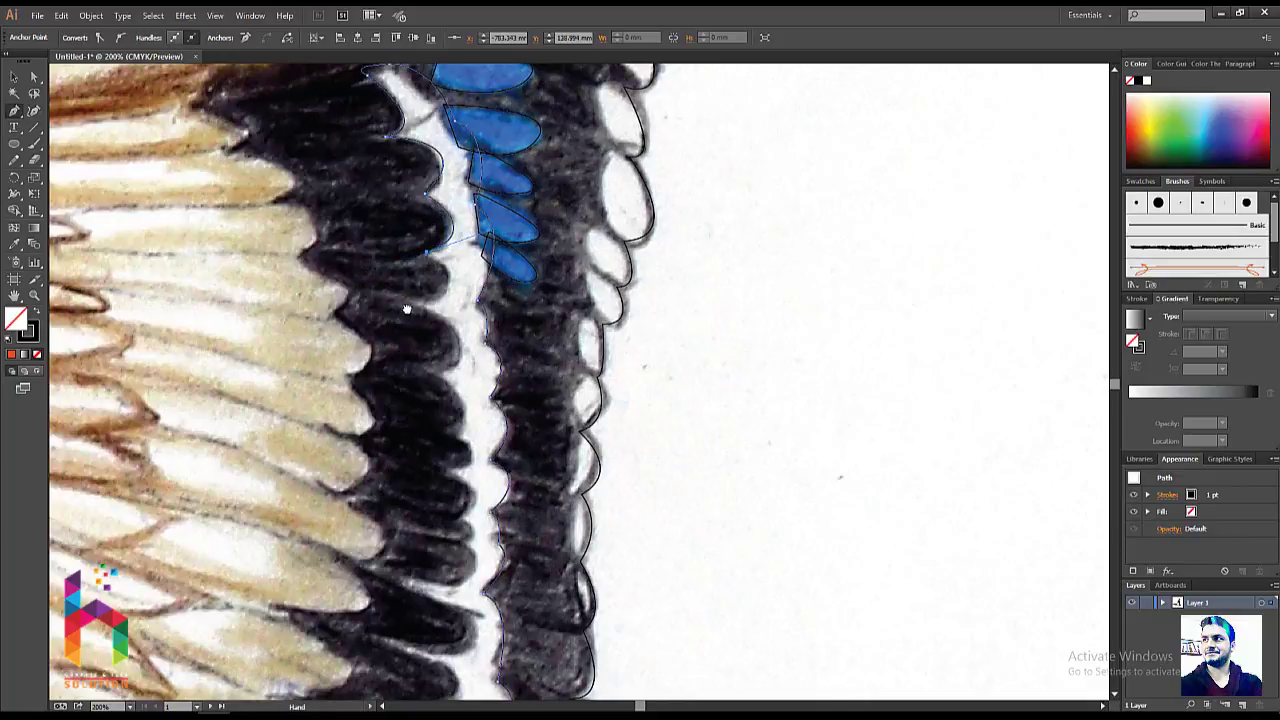
- Follow the scalloped black feather tips downward with curved anchors toward the tail
left_click_drag(406, 310, 580, 272)
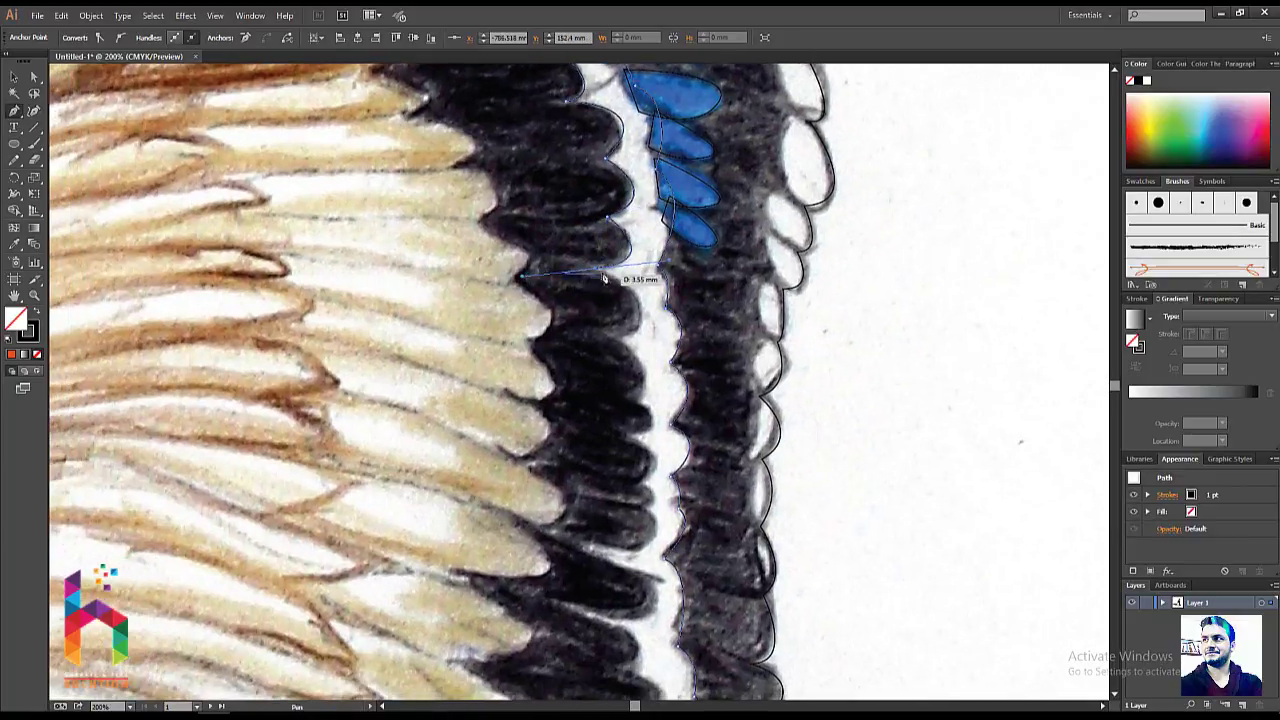
mouse_move(617, 338)
left_mouse_down()
mouse_move(544, 339)
mouse_move(610, 341)
left_mouse_up()
mouse_move(620, 398)
left_mouse_down()
mouse_move(533, 298)
mouse_move(623, 208)
left_mouse_up()
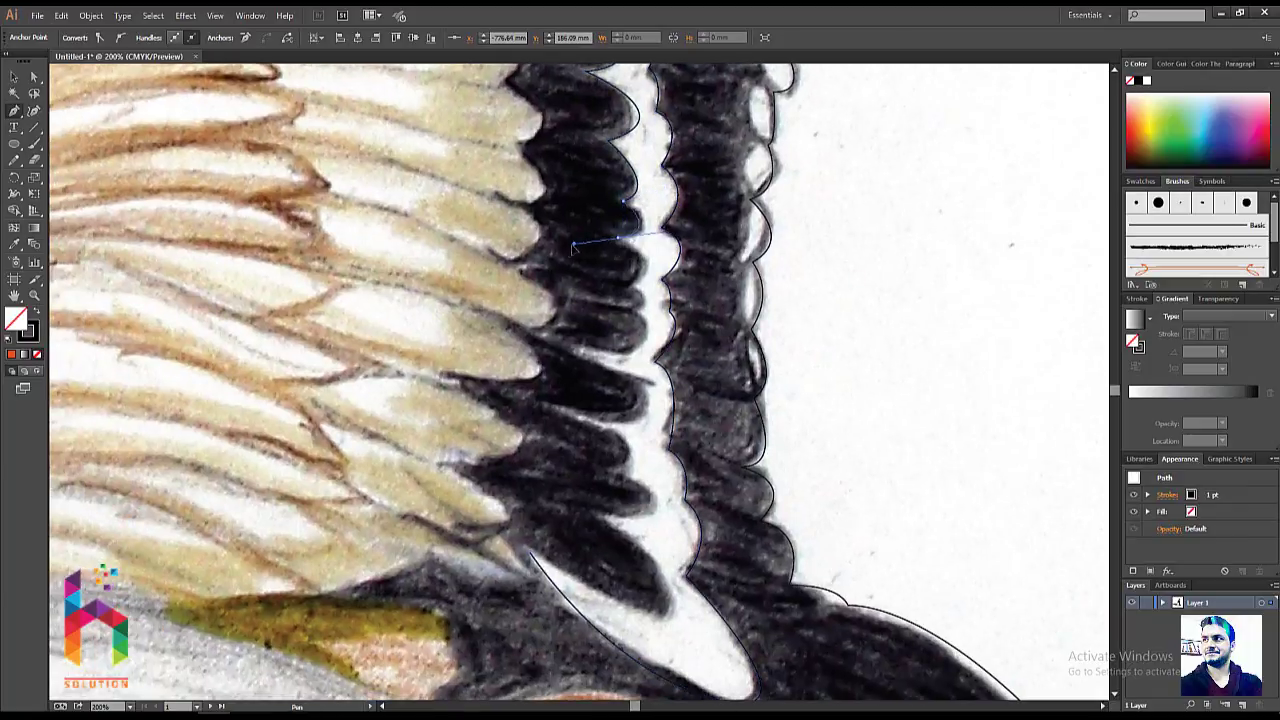
left_click_drag(563, 252, 620, 241)
mouse_move(588, 284)
left_mouse_down()
mouse_move(540, 210)
mouse_move(552, 238)
mouse_move(606, 238)
left_mouse_up()
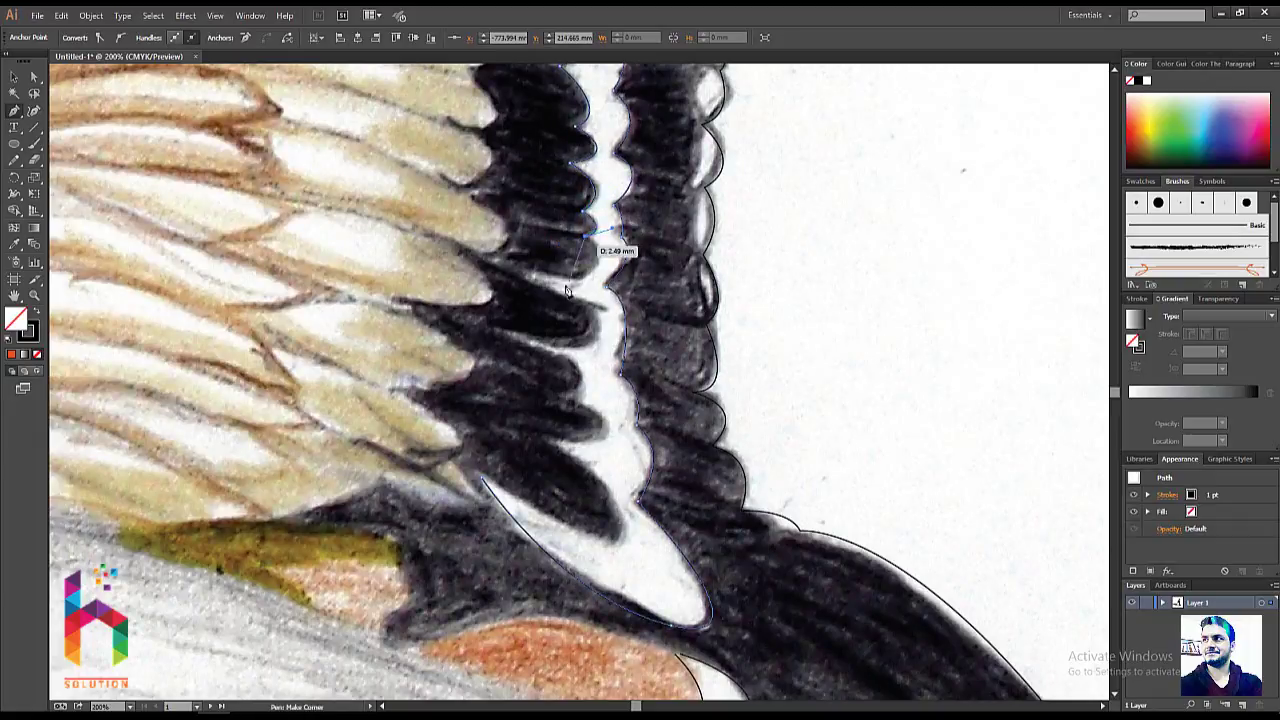
mouse_move(566, 290)
left_mouse_down()
mouse_move(641, 250)
mouse_move(538, 226)
mouse_move(674, 275)
left_mouse_up()
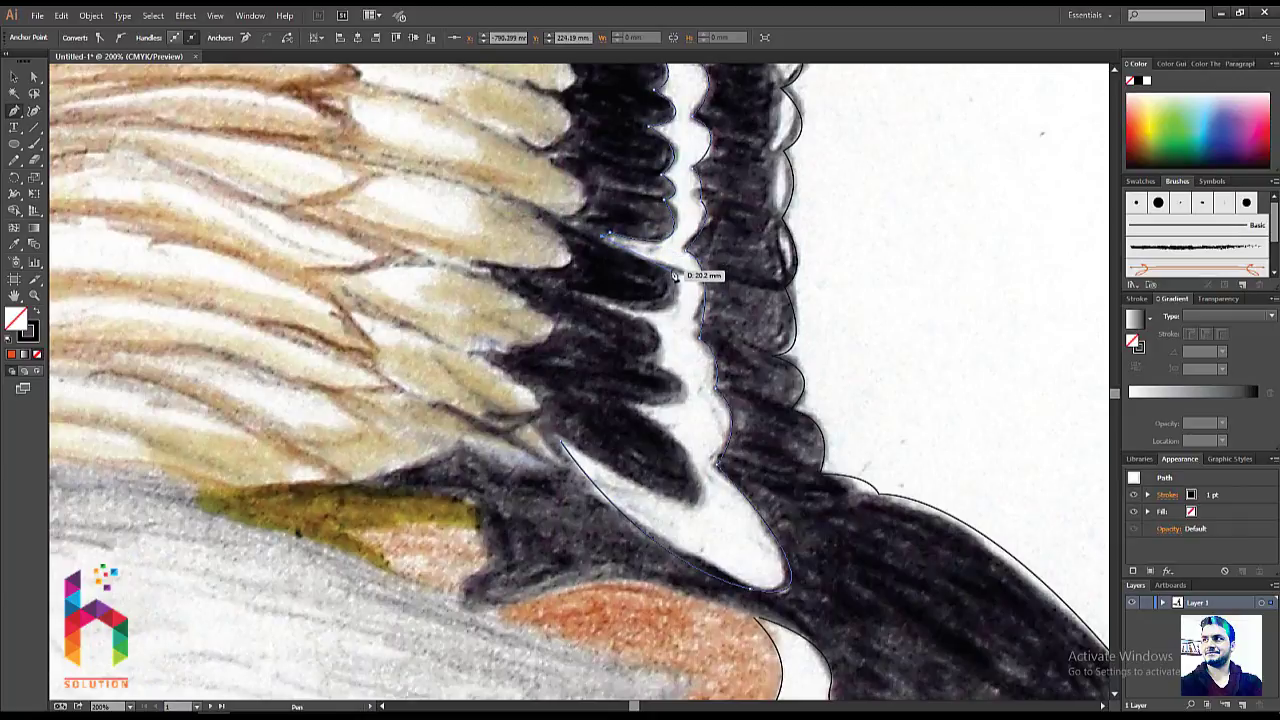
left_click_drag(674, 275, 680, 270)
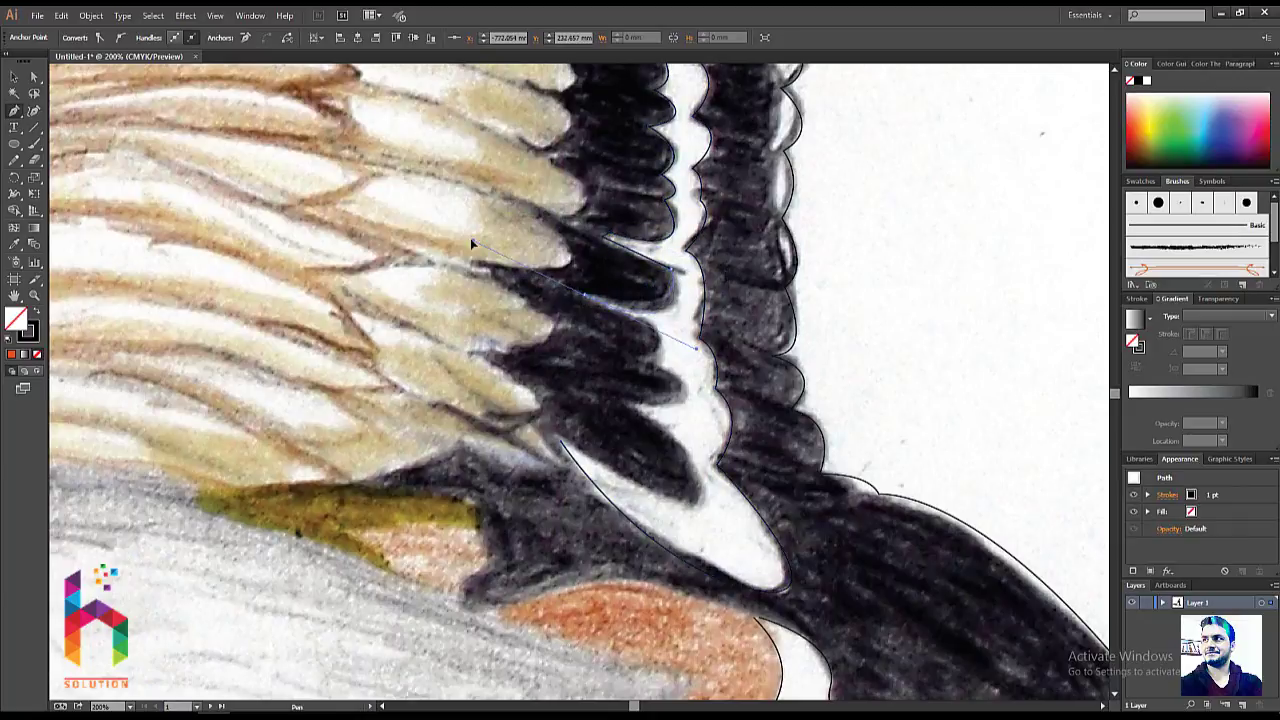
mouse_move(584, 292)
left_mouse_down()
mouse_move(645, 365)
mouse_move(587, 361)
mouse_move(645, 366)
mouse_move(636, 414)
mouse_move(671, 408)
mouse_move(698, 492)
left_mouse_up()
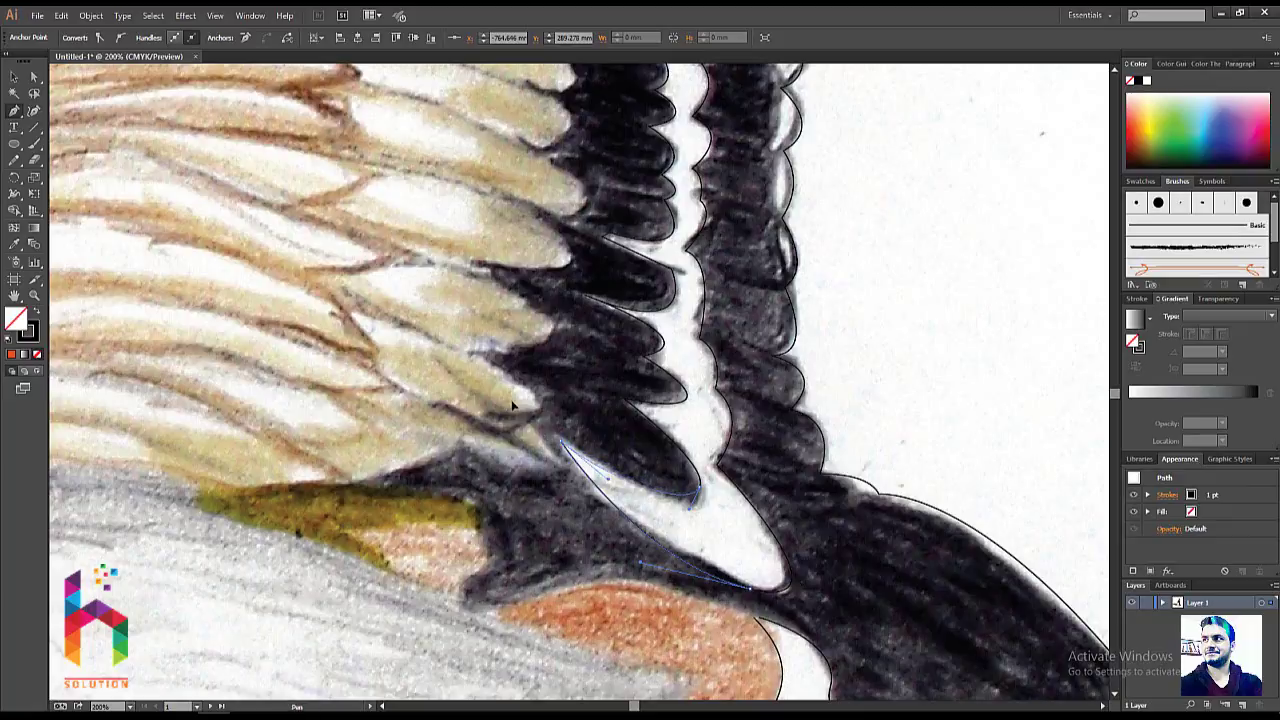
- Zoom out to the whole duck, check the wireframe view, and deselect the path
key("ctrl+minus")
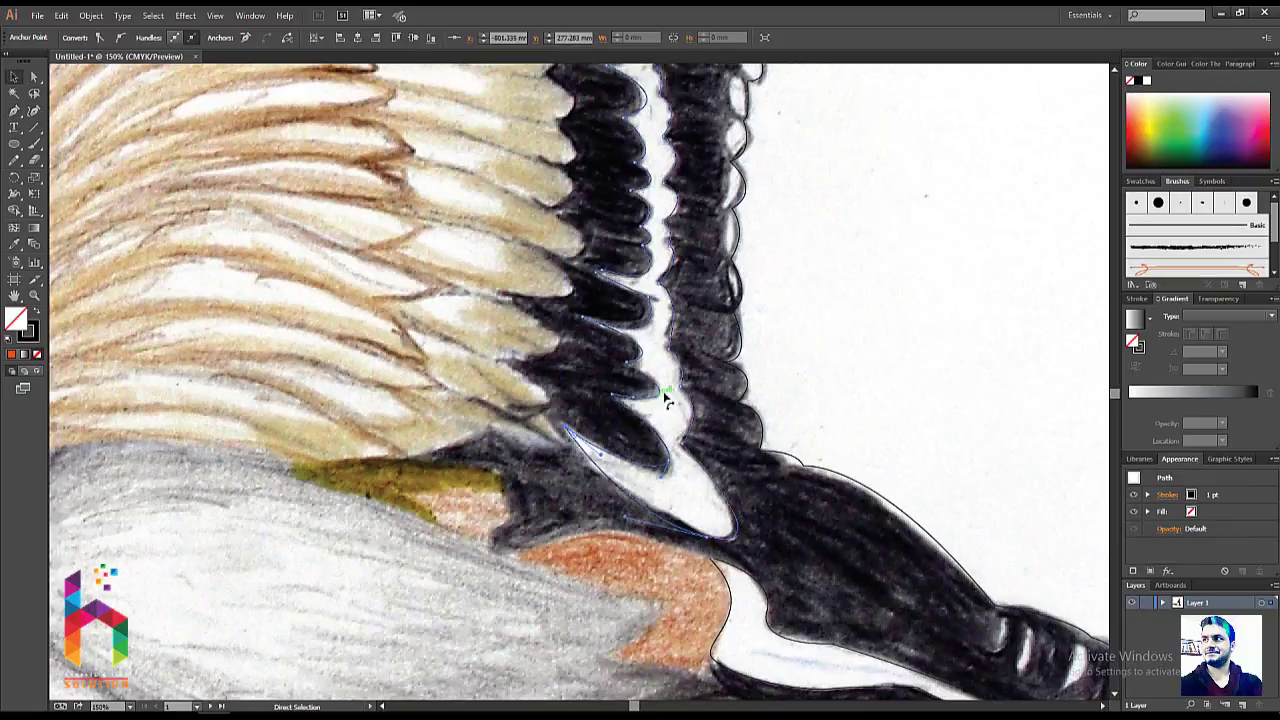
key("ctrl+minus")
key("ctrl+minus")
key("ctrl+minus")
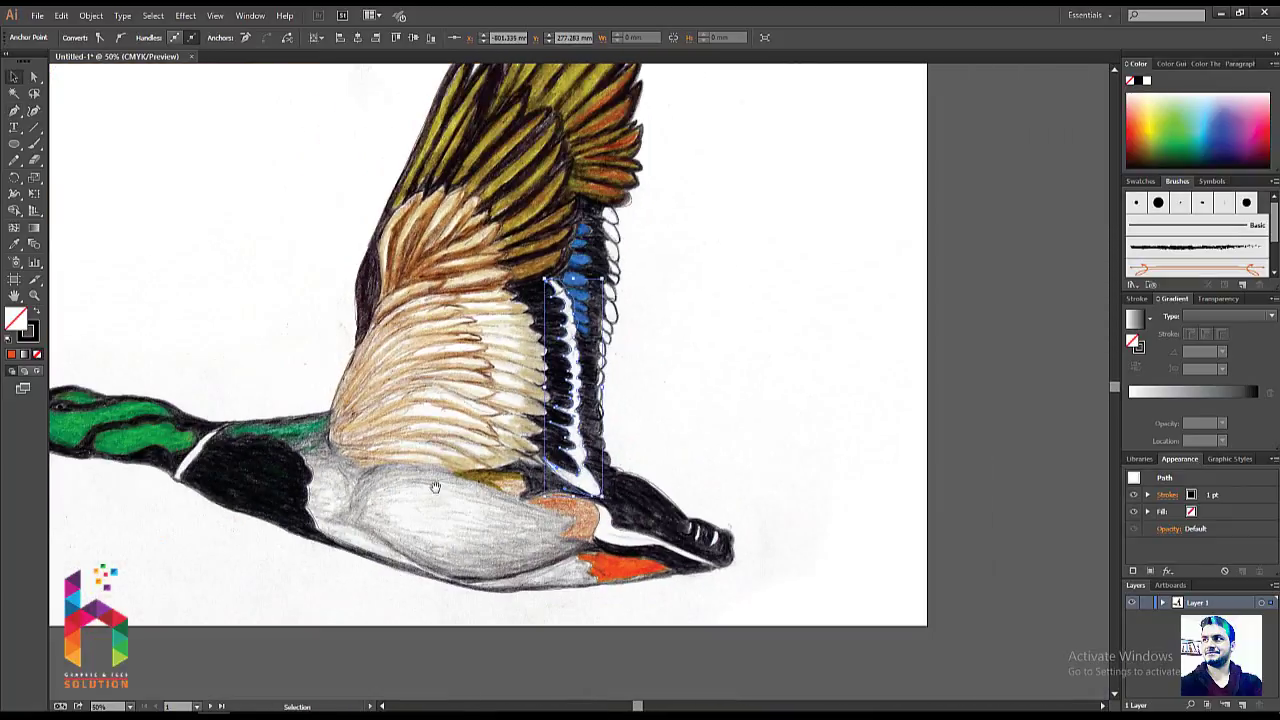
left_click_drag(543, 486, 548, 532)
key("ctrl+y")
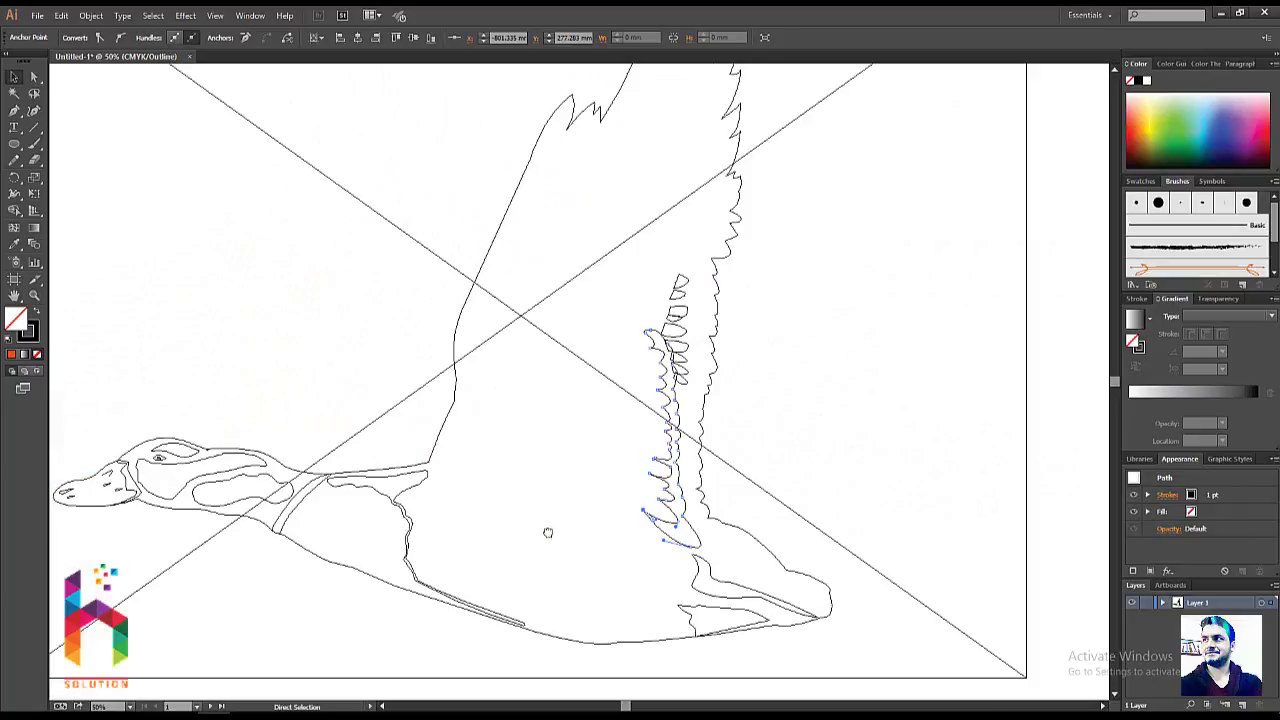
key("ctrl+y")
left_click(791, 380)
- Zoom into the tail area and select the corner anchor of the existing traced outline
scroll(743, 371, "down", 2)
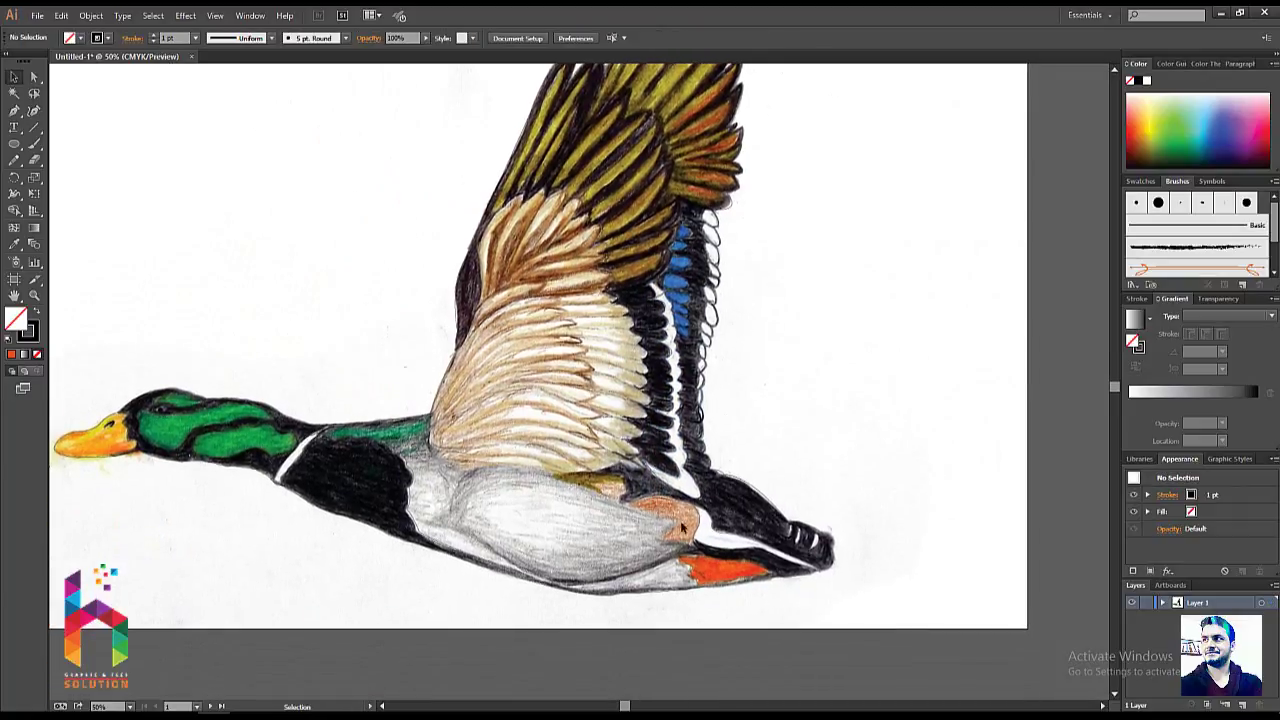
key("ctrl+plus")
left_click_drag(697, 523, 596, 366)
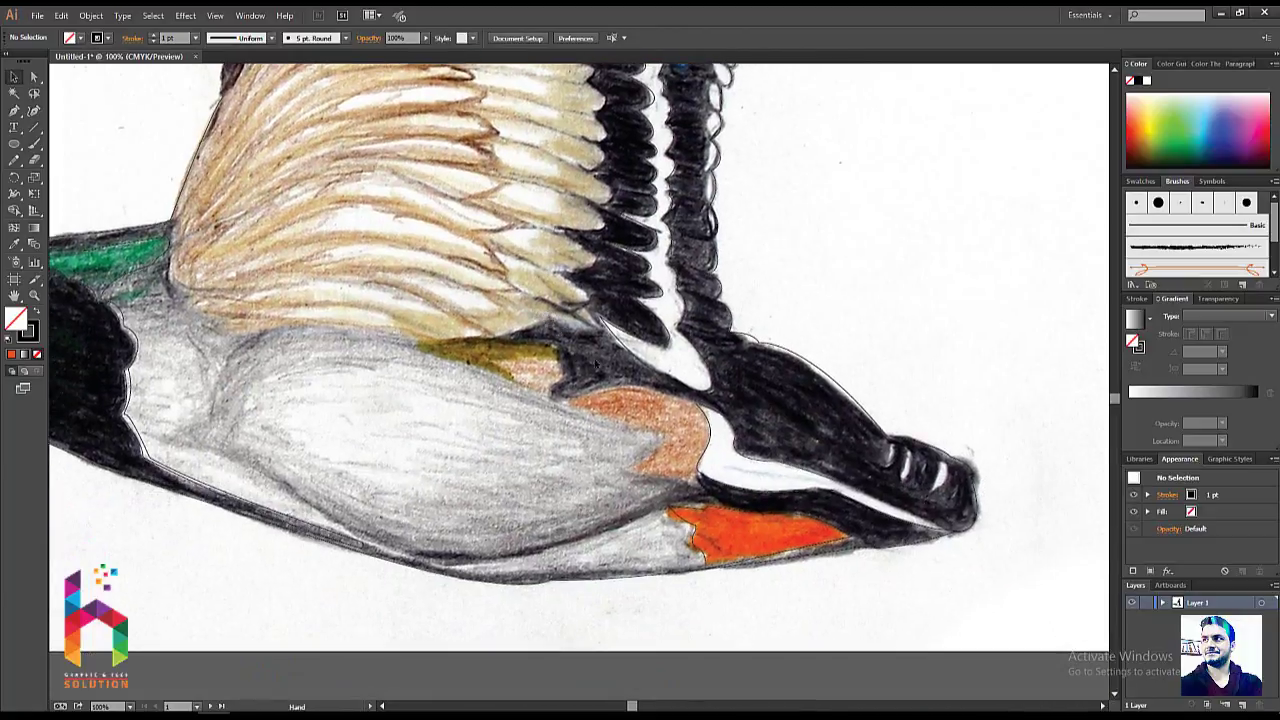
key("ctrl+plus")
left_click_drag(753, 424, 647, 434)
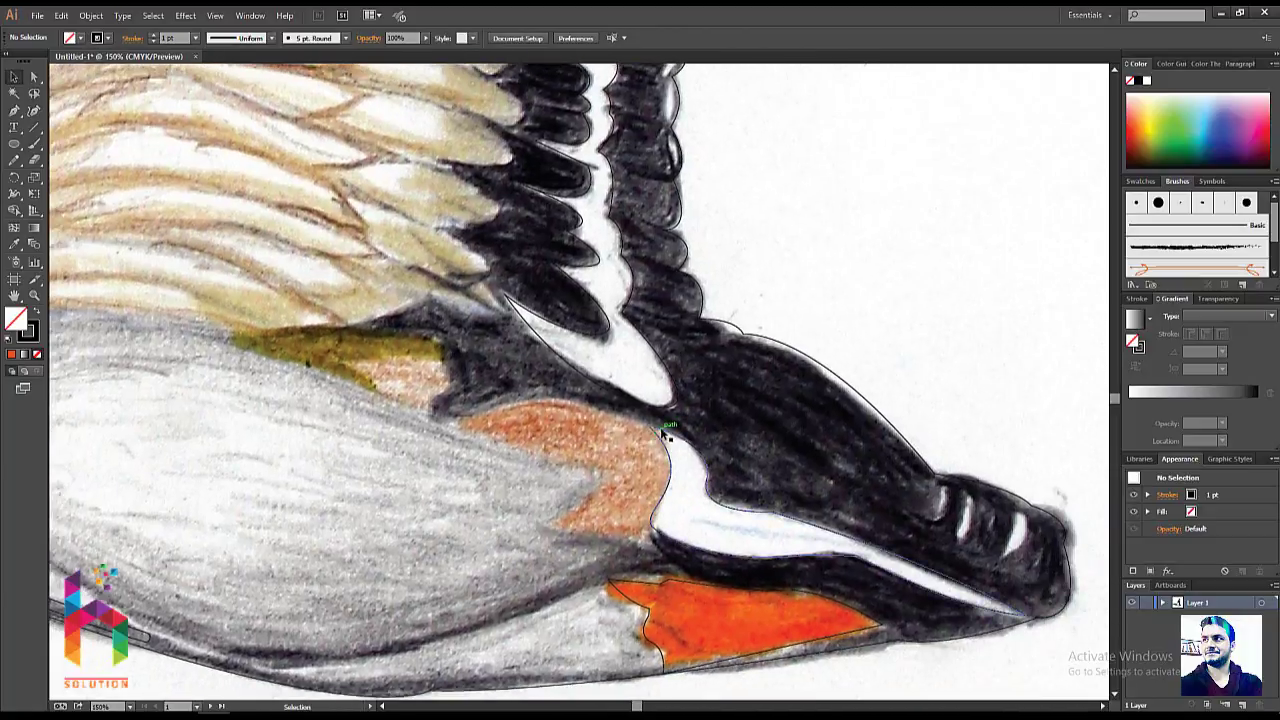
left_click(660, 427)
key("a")
scroll(660, 450, "up", 2)
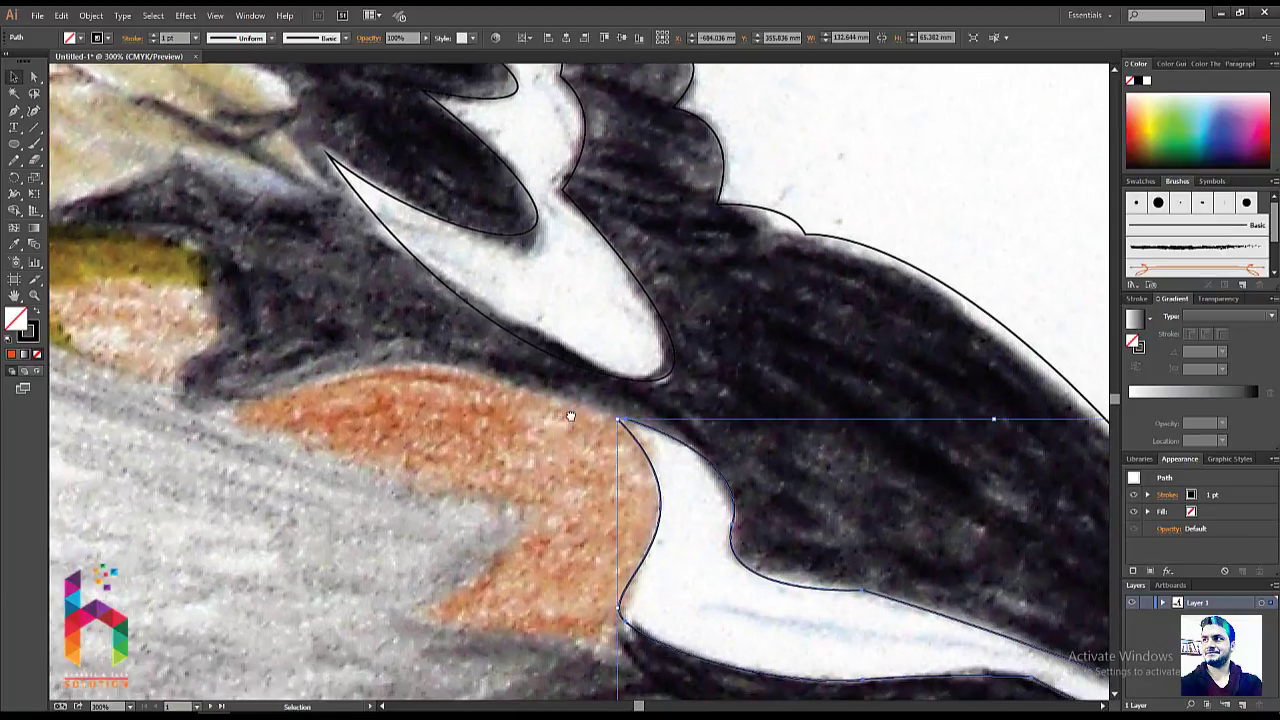
left_click(625, 421)
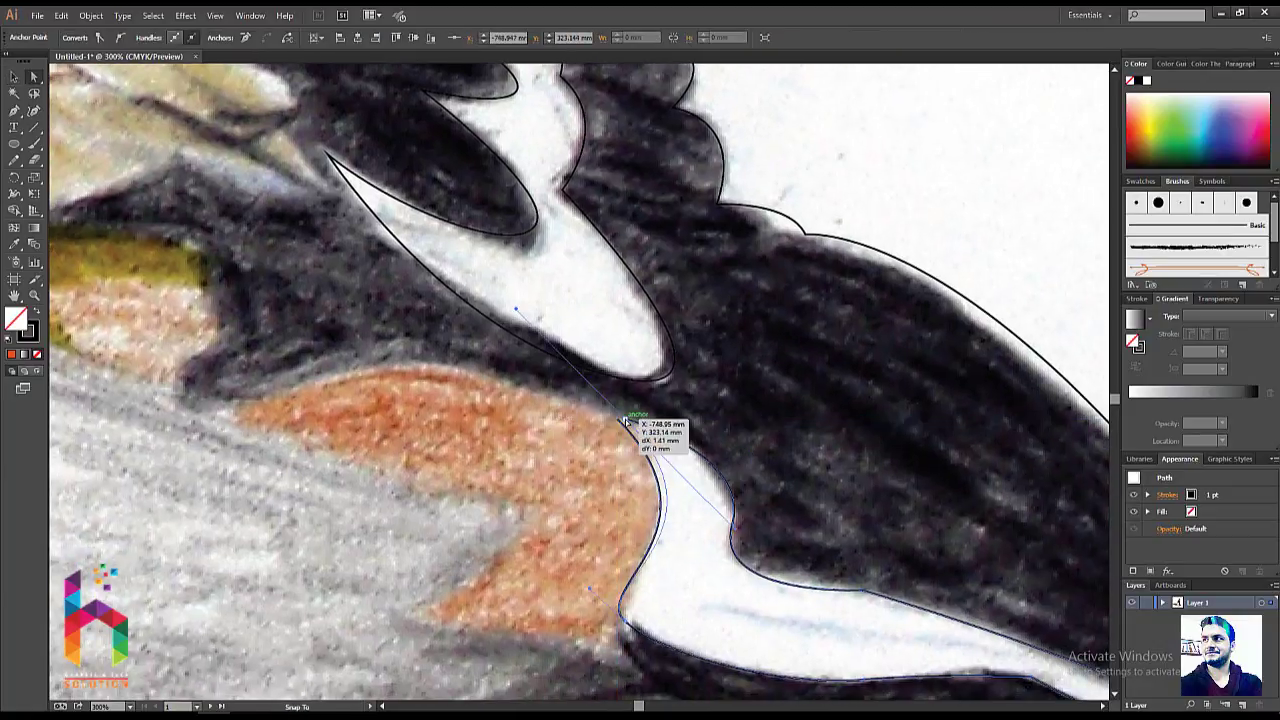
- Trace a closed curved outline around the rust-orange flank patch
key("p")
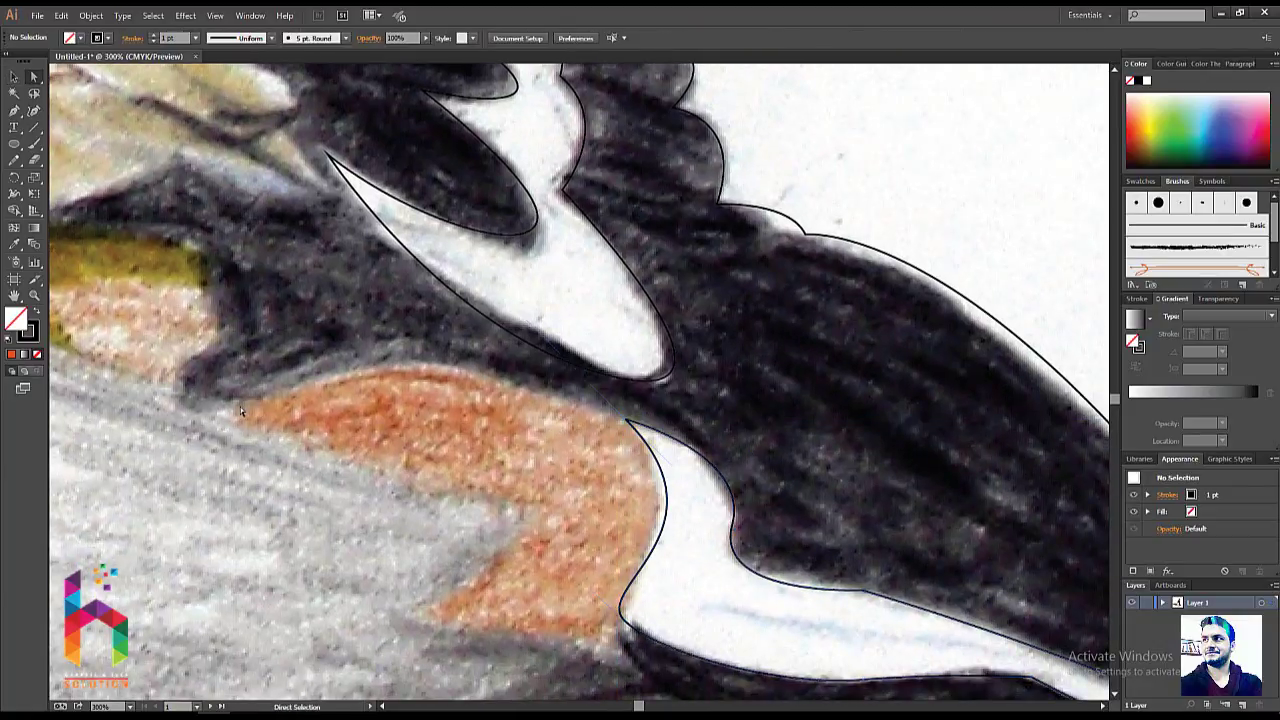
left_click(232, 410)
left_click_drag(628, 424, 693, 537)
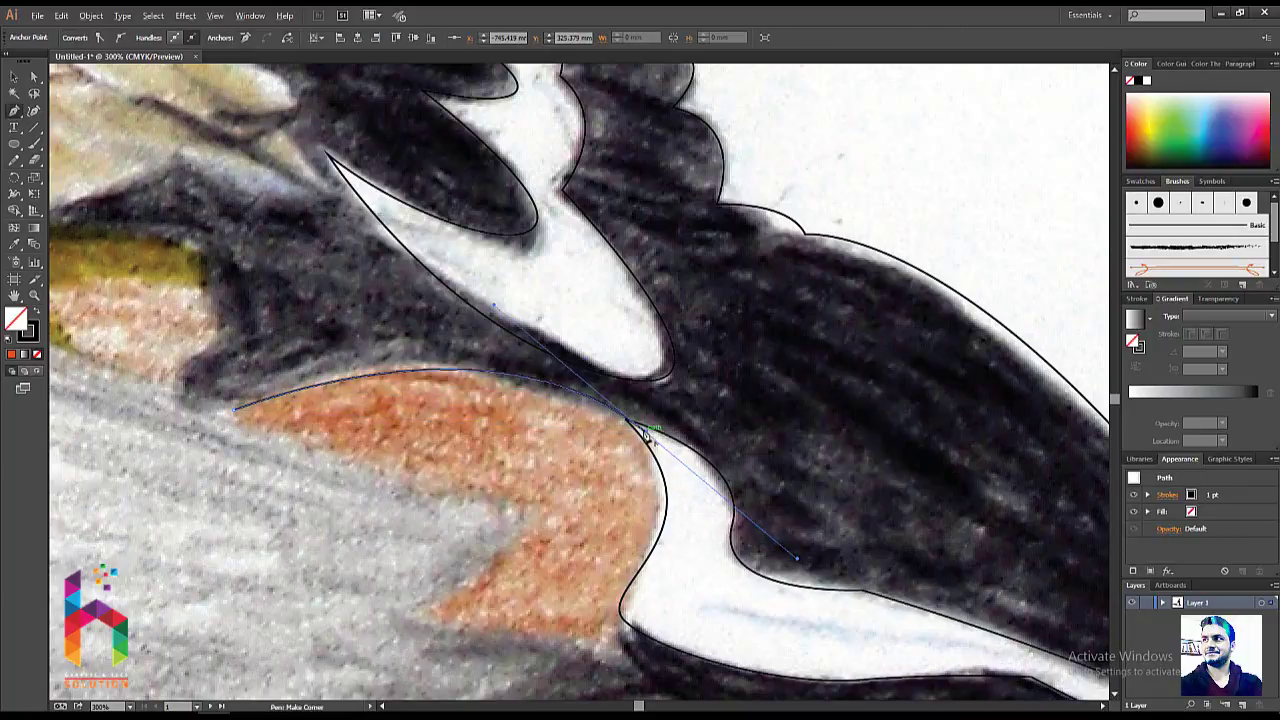
left_click_drag(620, 628, 673, 621)
left_click_drag(512, 646, 448, 645)
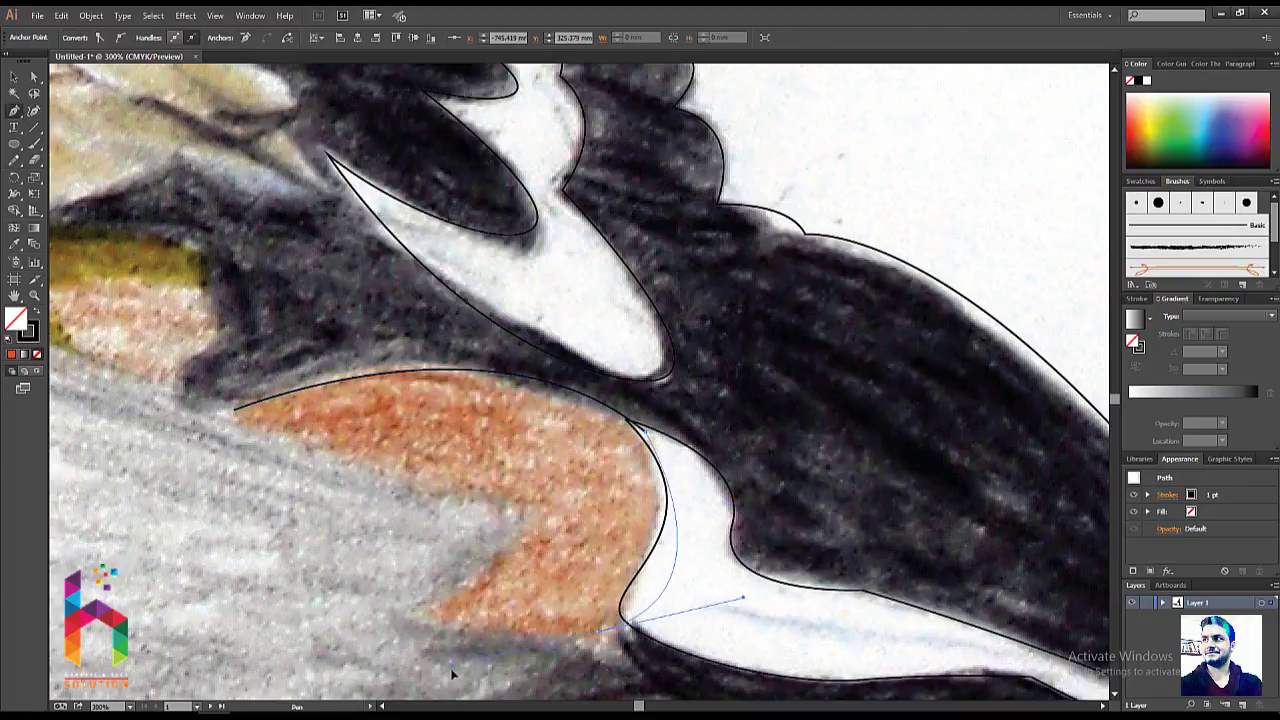
left_click(414, 617)
left_click_drag(500, 504, 410, 473)
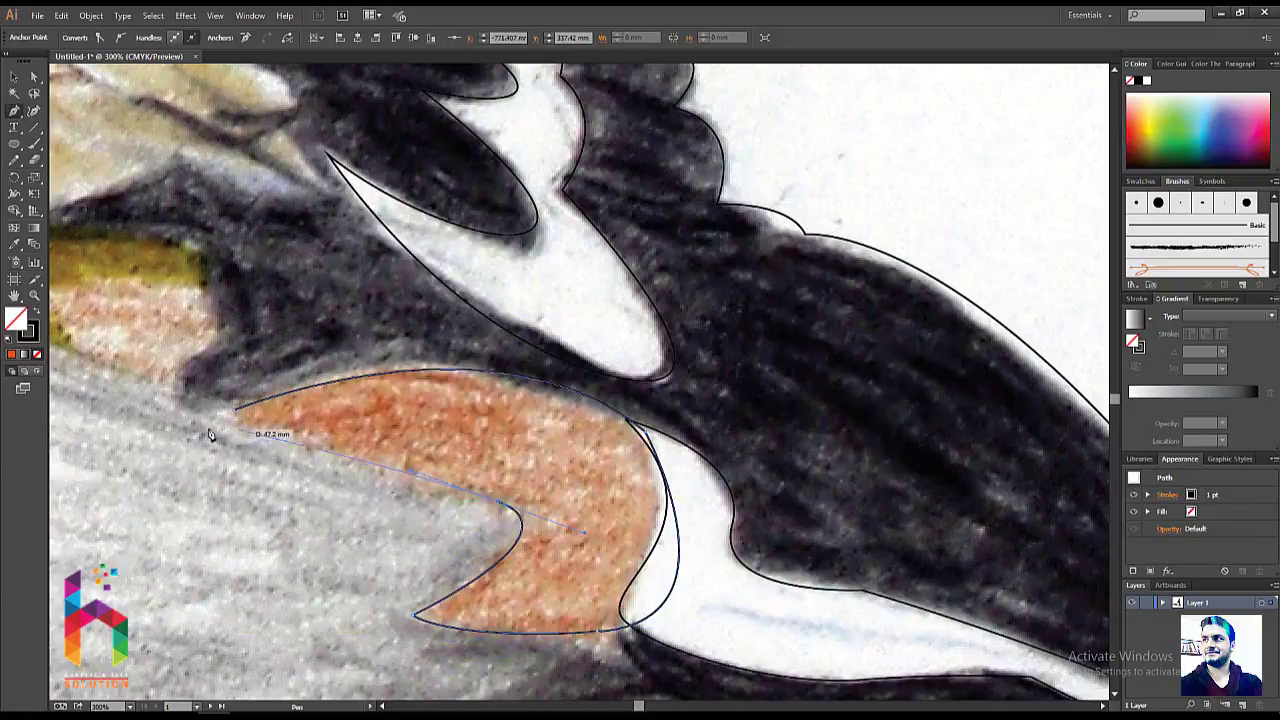
left_click_drag(235, 410, 220, 381)
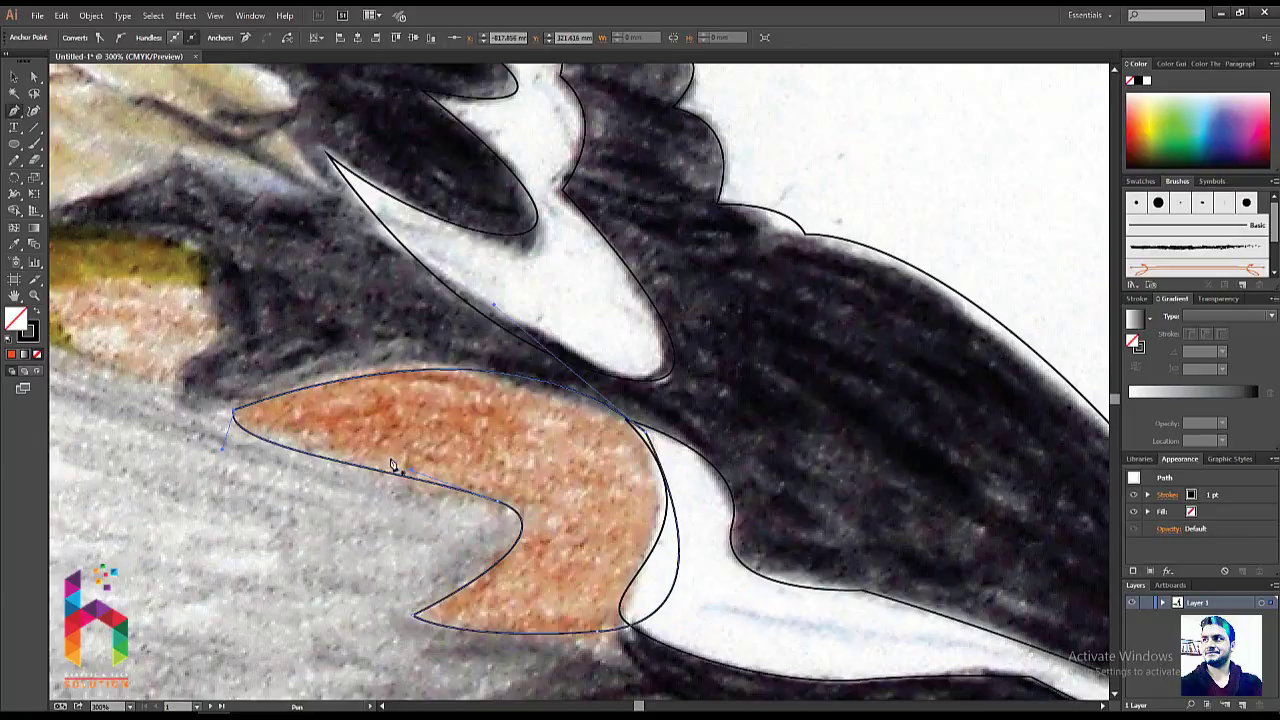
key("v")
scroll(489, 471, "down", 1)
- Draw a closed corner-point outline around the small olive patch under the wing
scroll(450, 465, "down", 1)
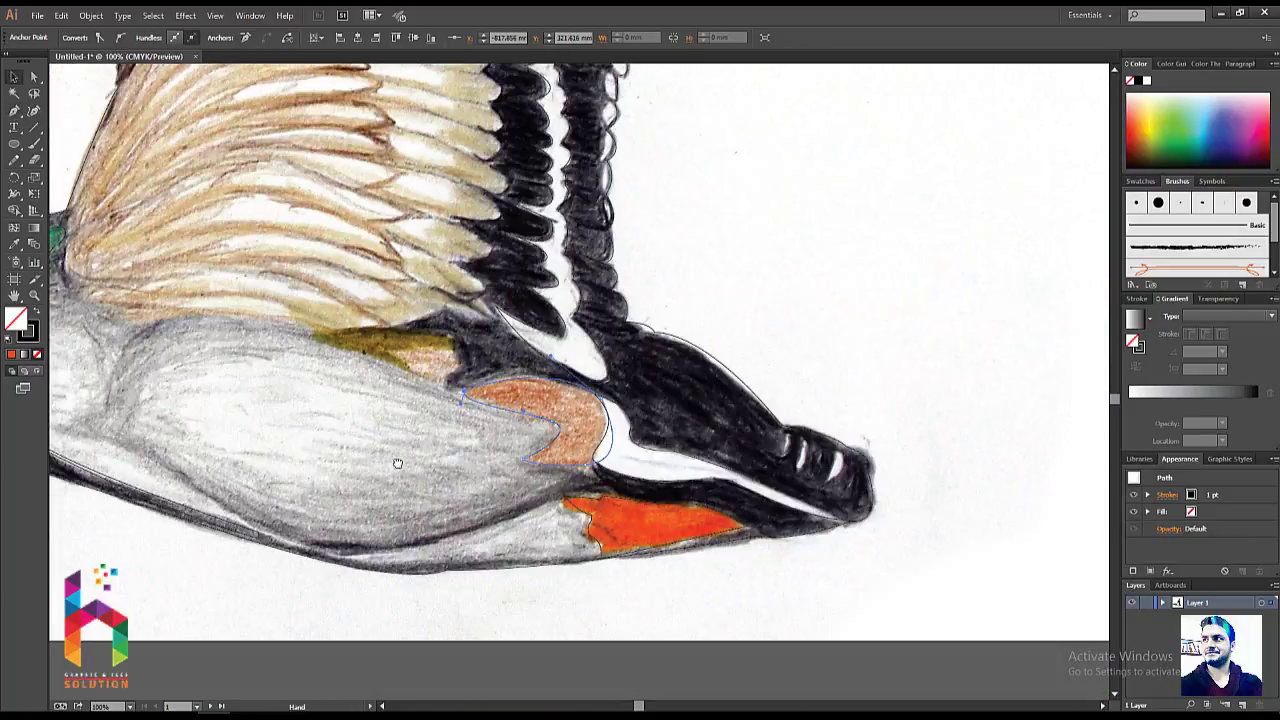
scroll(420, 445, "down", 1)
scroll(435, 430, "up", 2)
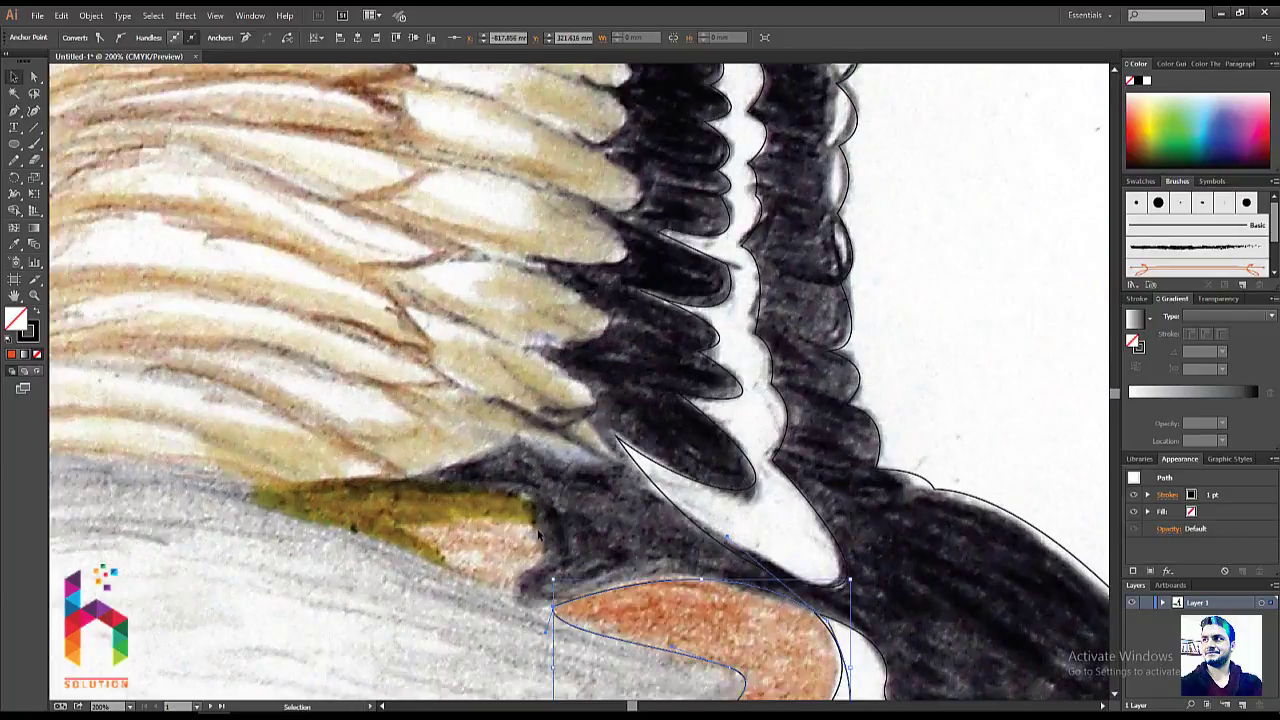
key("p")
left_click_drag(532, 522, 400, 522)
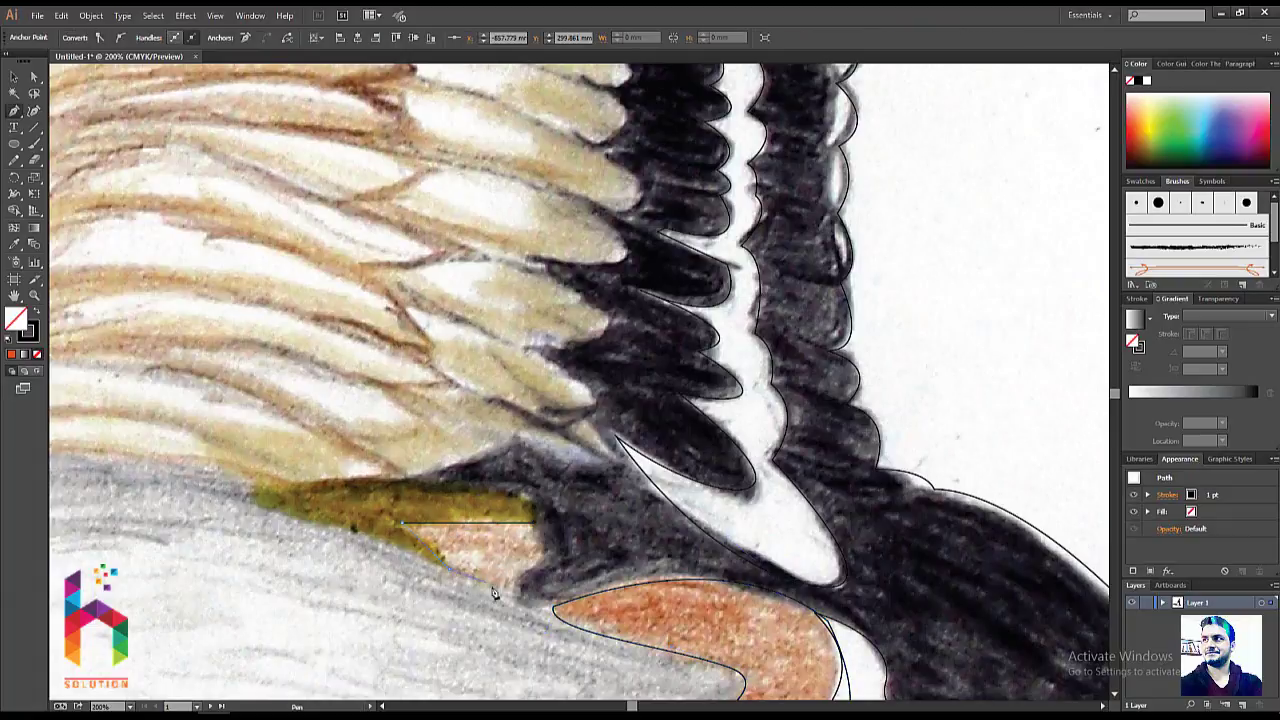
left_click(521, 598)
left_click(553, 560)
left_click(400, 522)
key("v")
left_click_drag(364, 517, 468, 515)
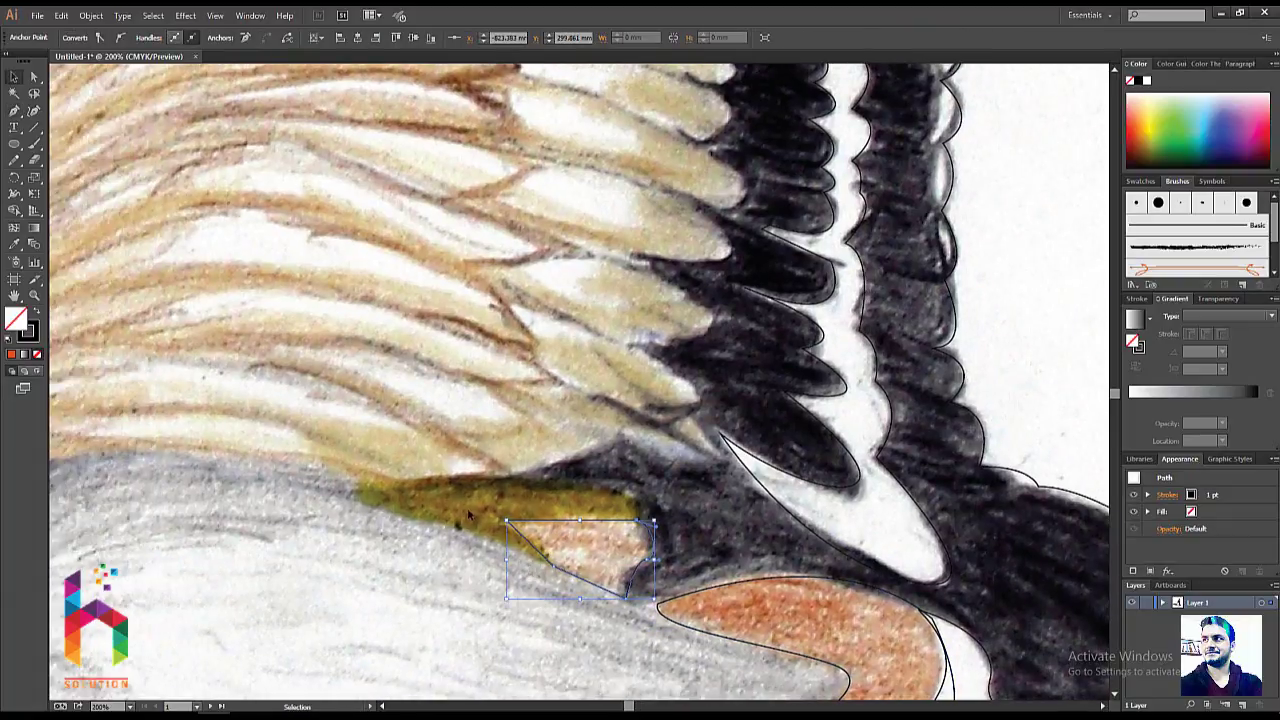
- Curve the patch outline's top and lower edges and widen its loop to fit
key("p")
left_click_drag(634, 522, 557, 488)
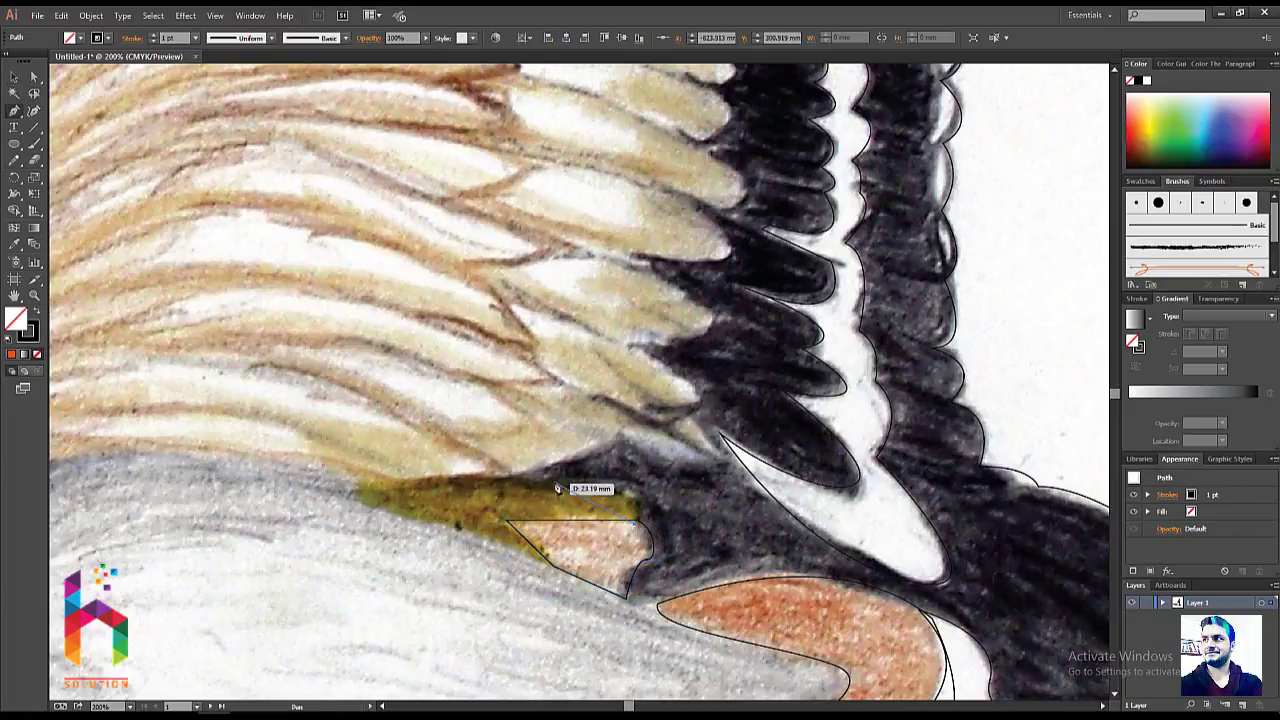
left_click_drag(459, 483, 352, 484)
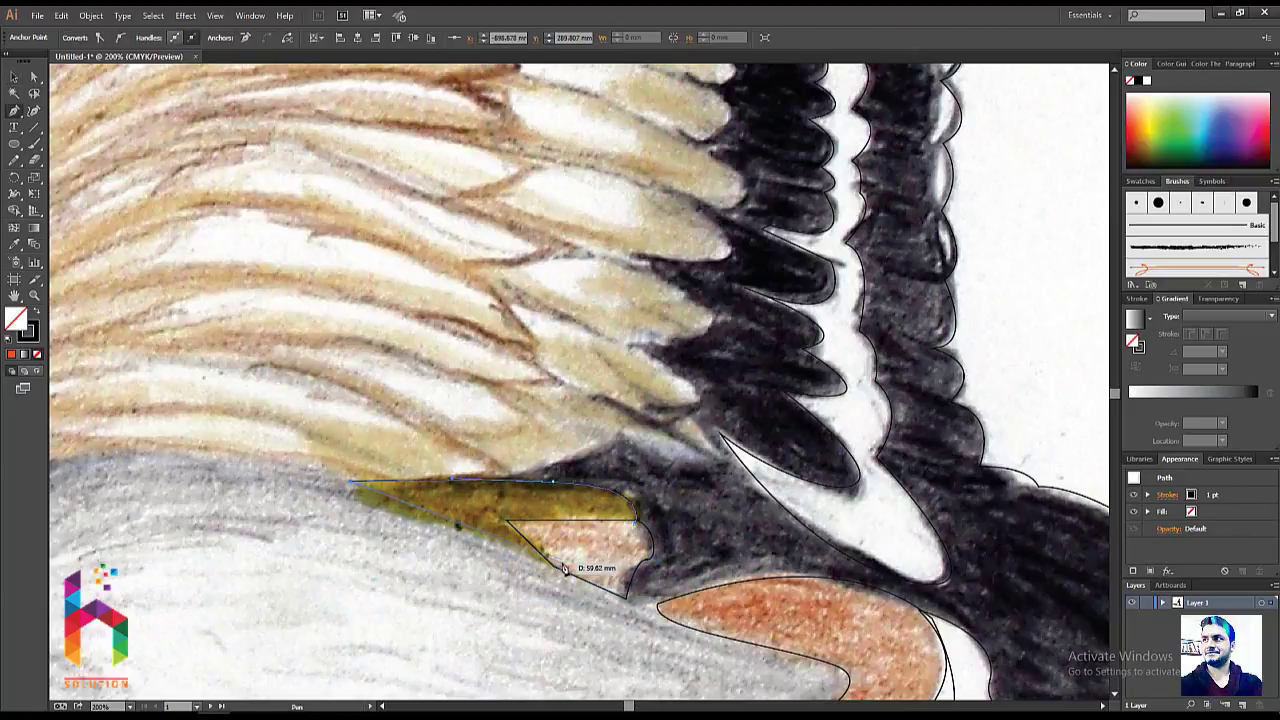
left_click_drag(604, 568, 645, 537)
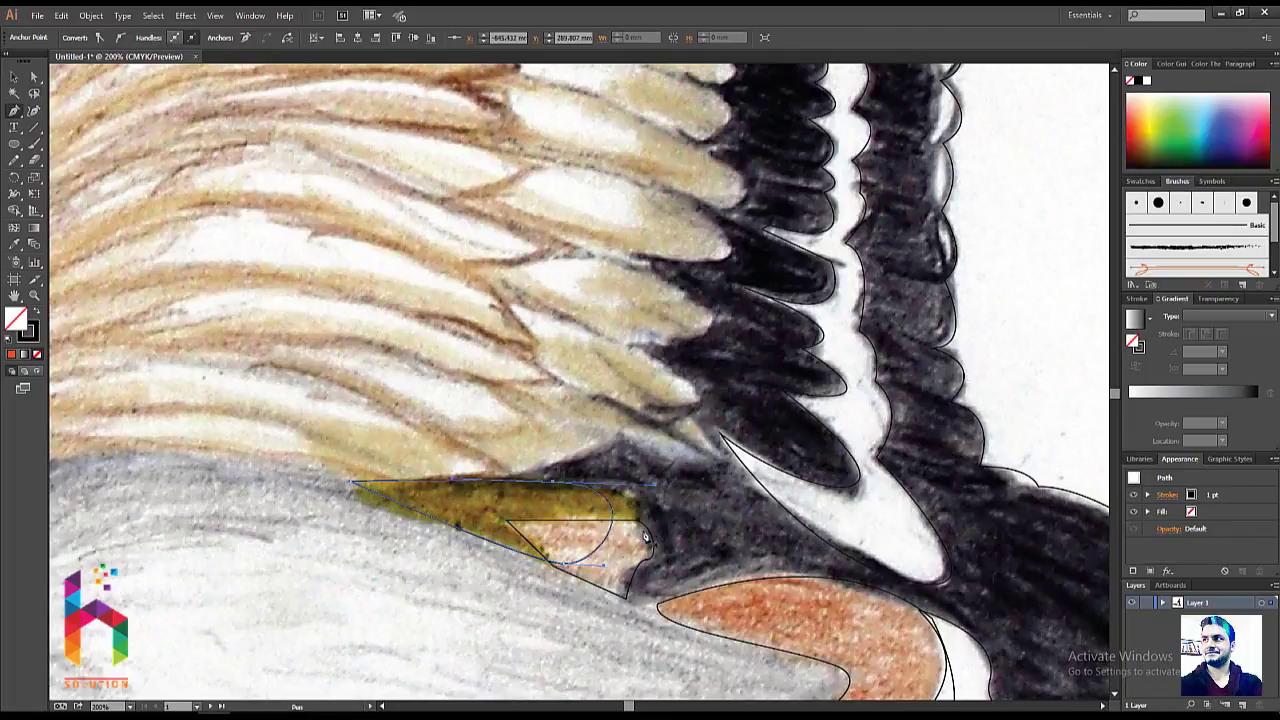
key("v")
key("a")
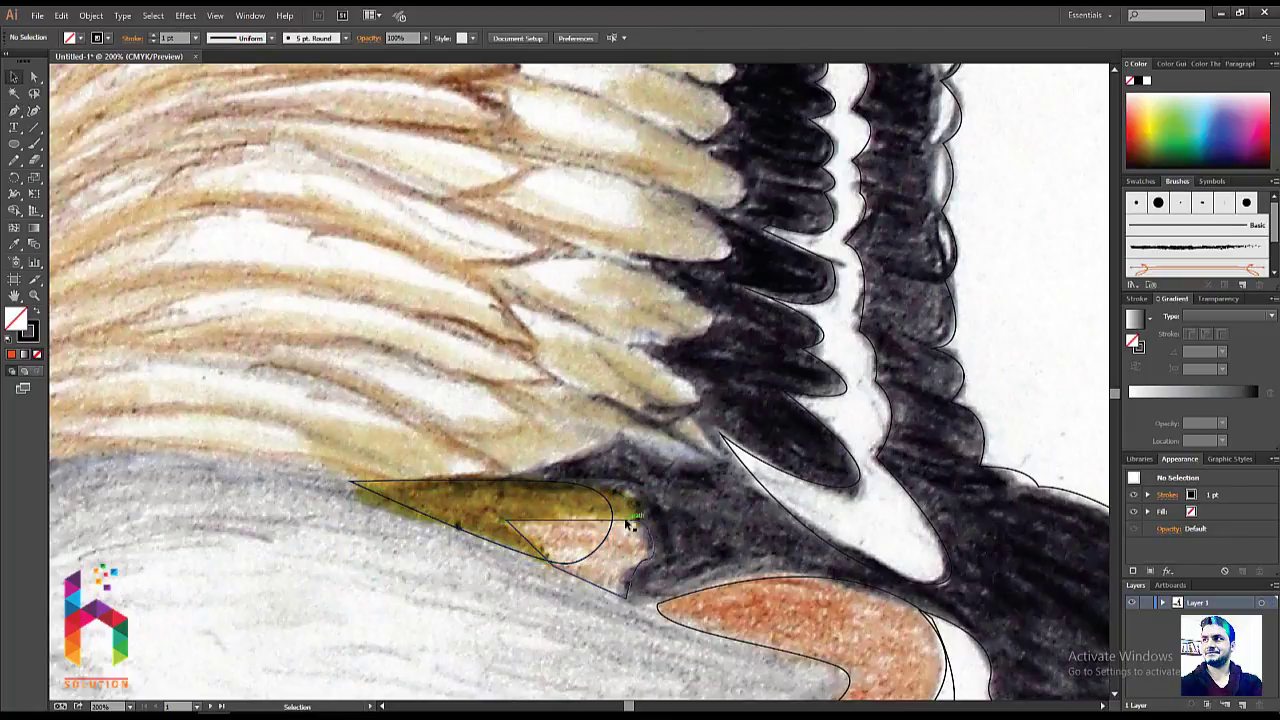
left_click(615, 527)
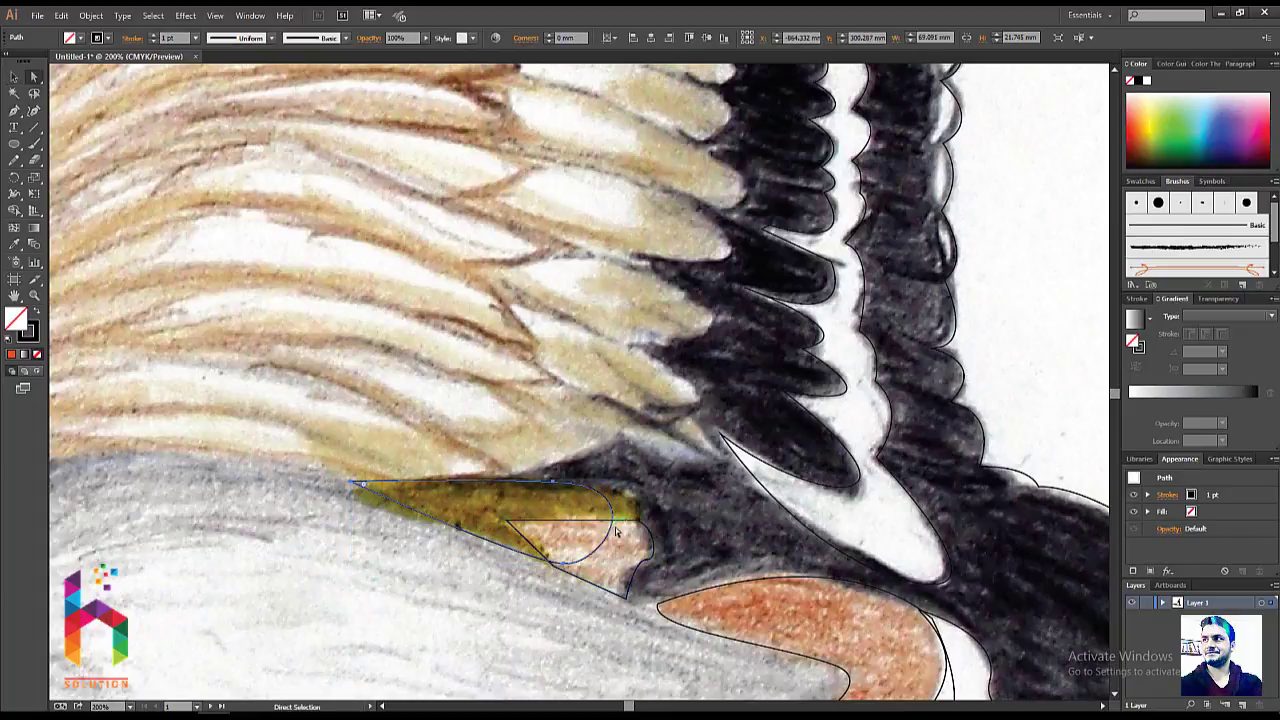
left_click_drag(615, 531, 637, 522)
- Deselect the patch outline and return to 100% zoom over the belly
key("v")
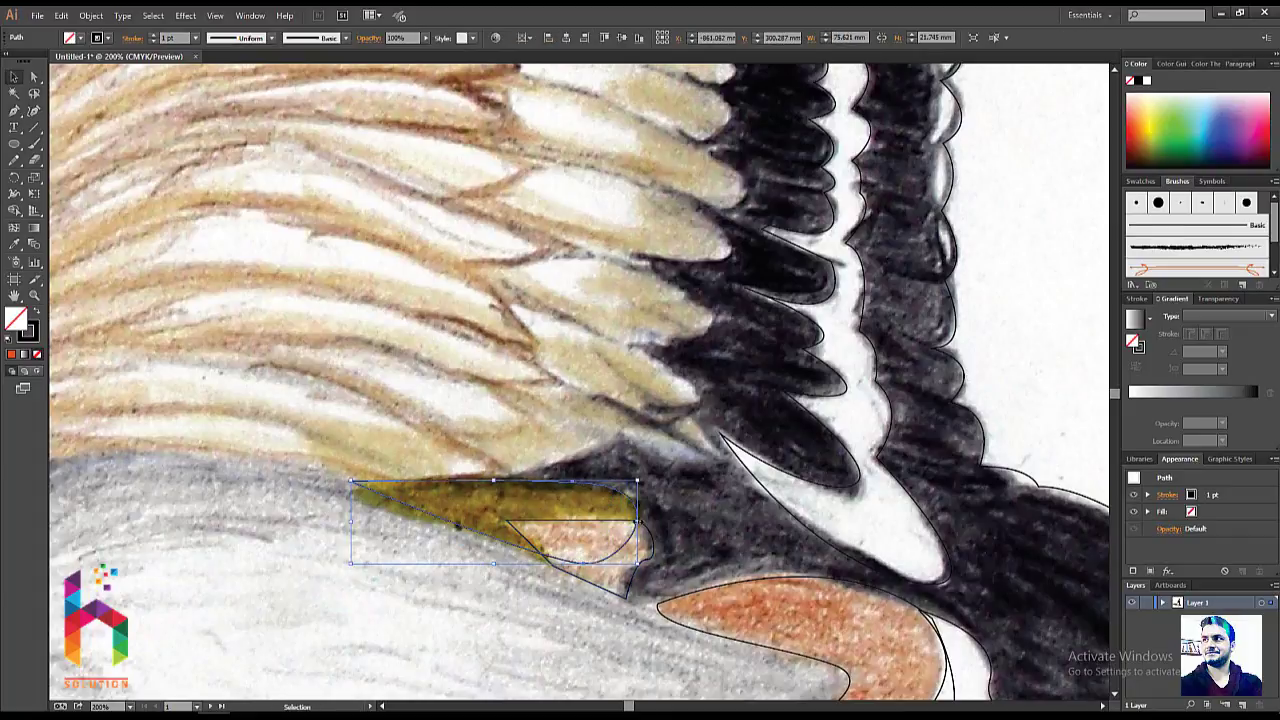
left_click(697, 508)
key("ctrl+1")
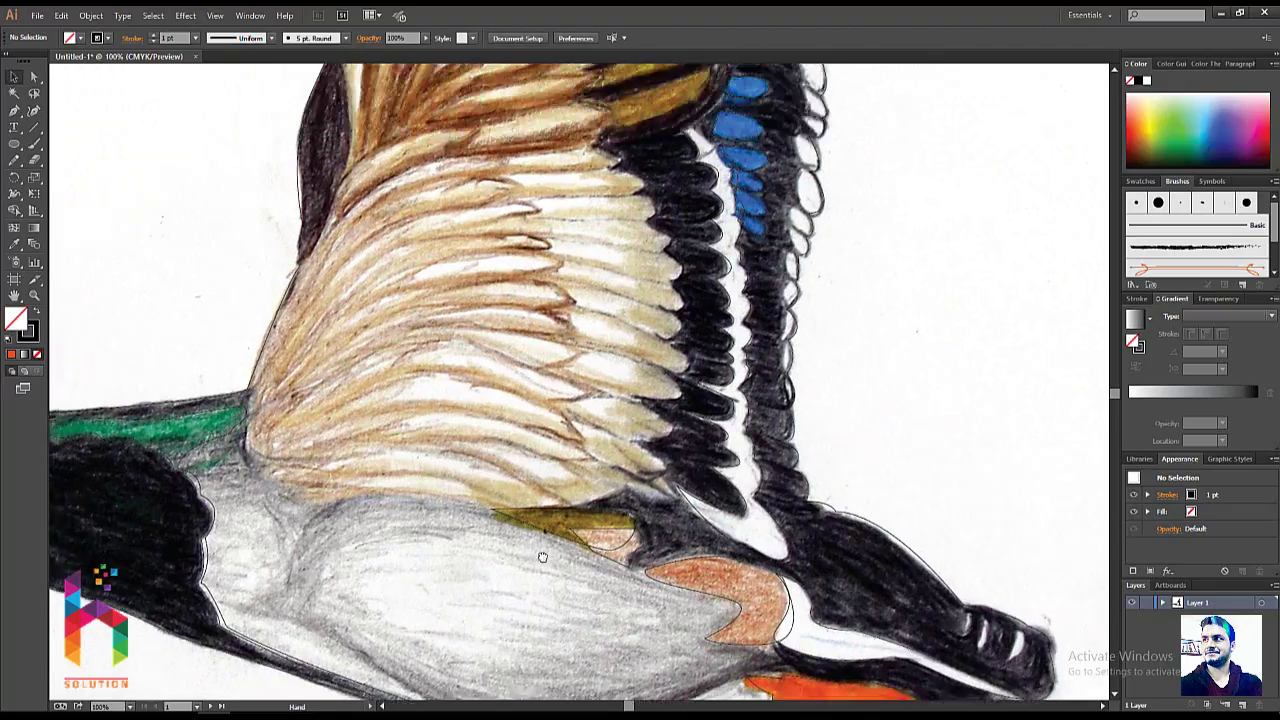
mouse_move(543, 530)
left_mouse_down()
mouse_move(535, 588)
mouse_move(636, 428)
left_mouse_up()
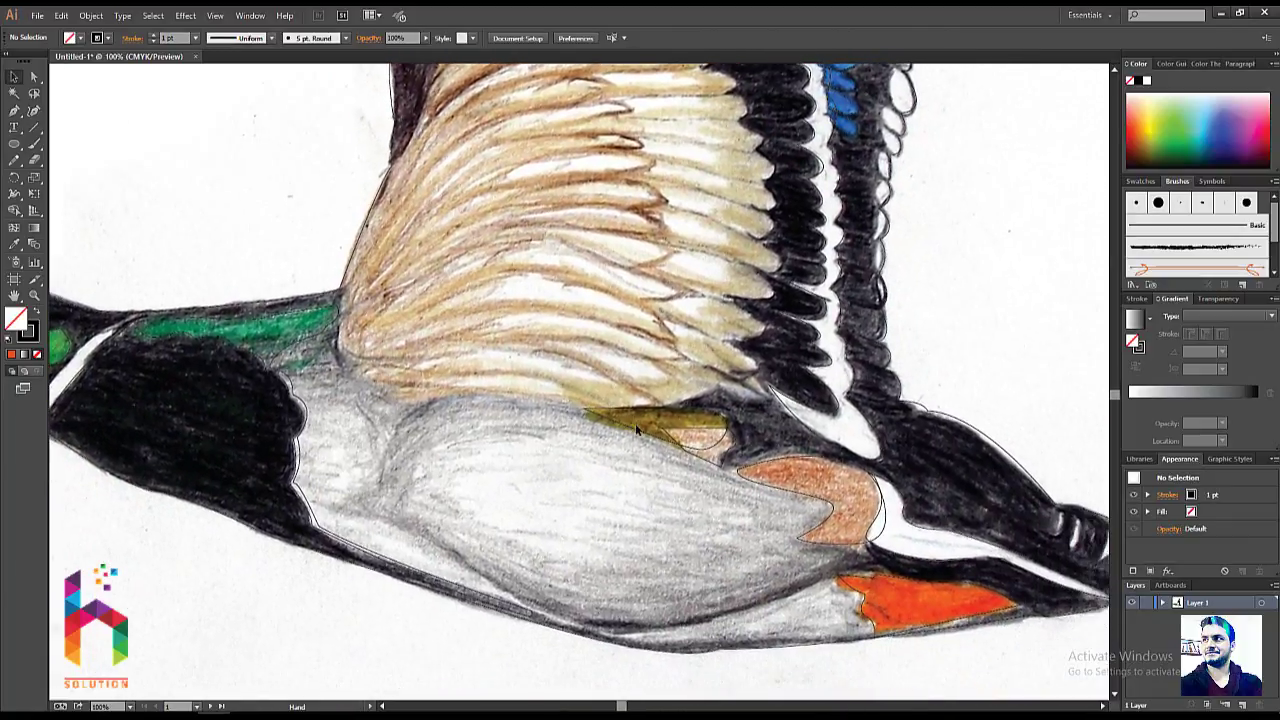
- Draw a curved Pen path from the tail along the underside of the grey belly
key("p")
left_click(837, 578)
left_click(866, 566)
left_click(645, 632)
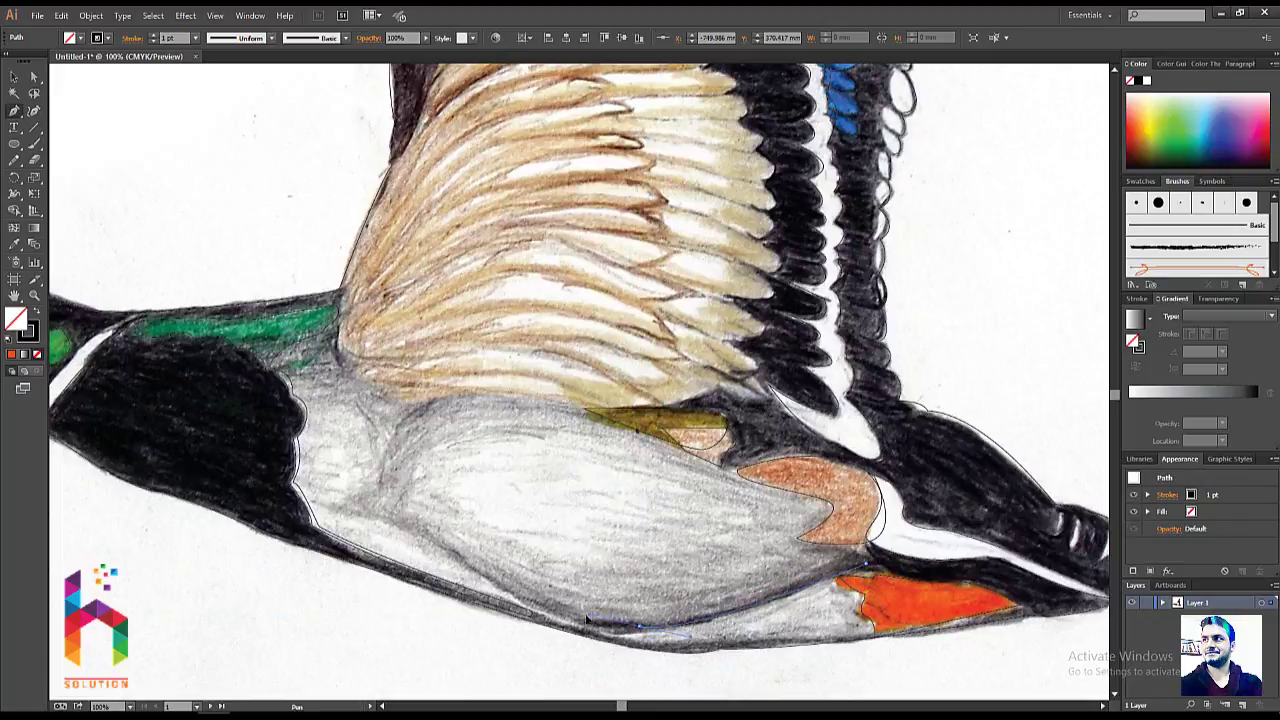
mouse_move(570, 622)
left_mouse_down()
mouse_move(330, 470)
mouse_move(452, 541)
left_mouse_up()
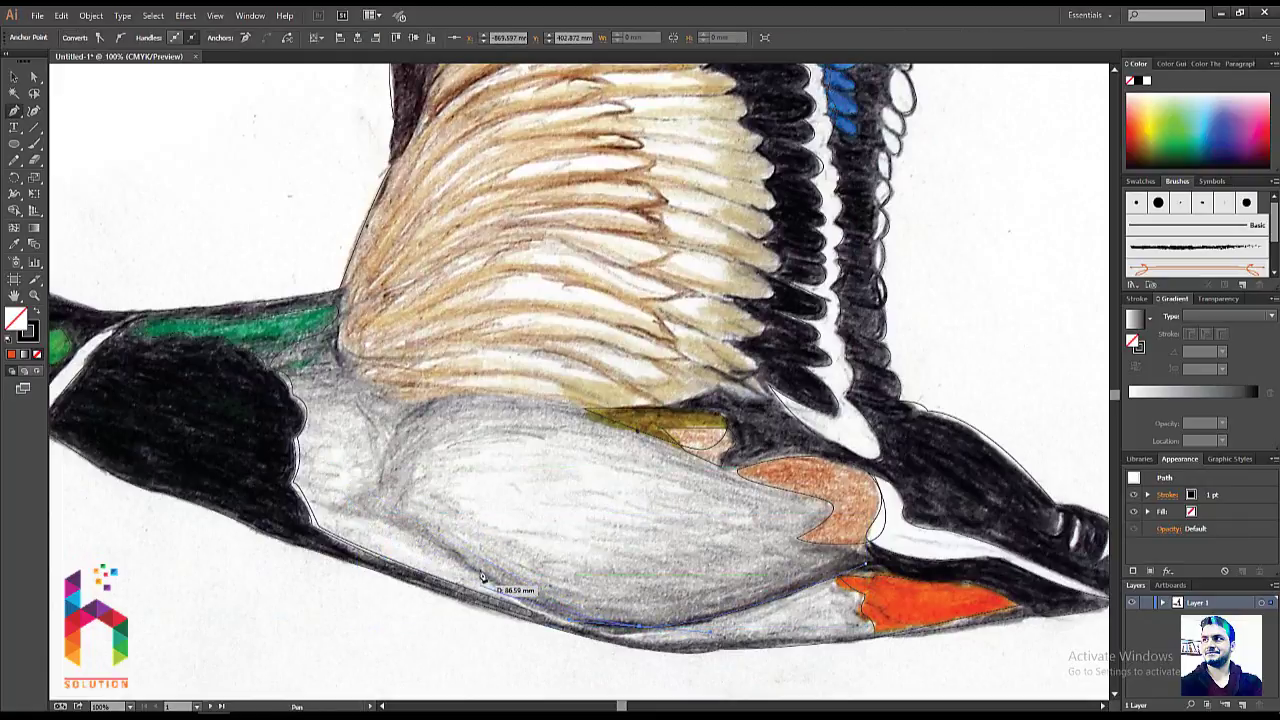
left_click_drag(334, 507, 336, 480)
key("v")
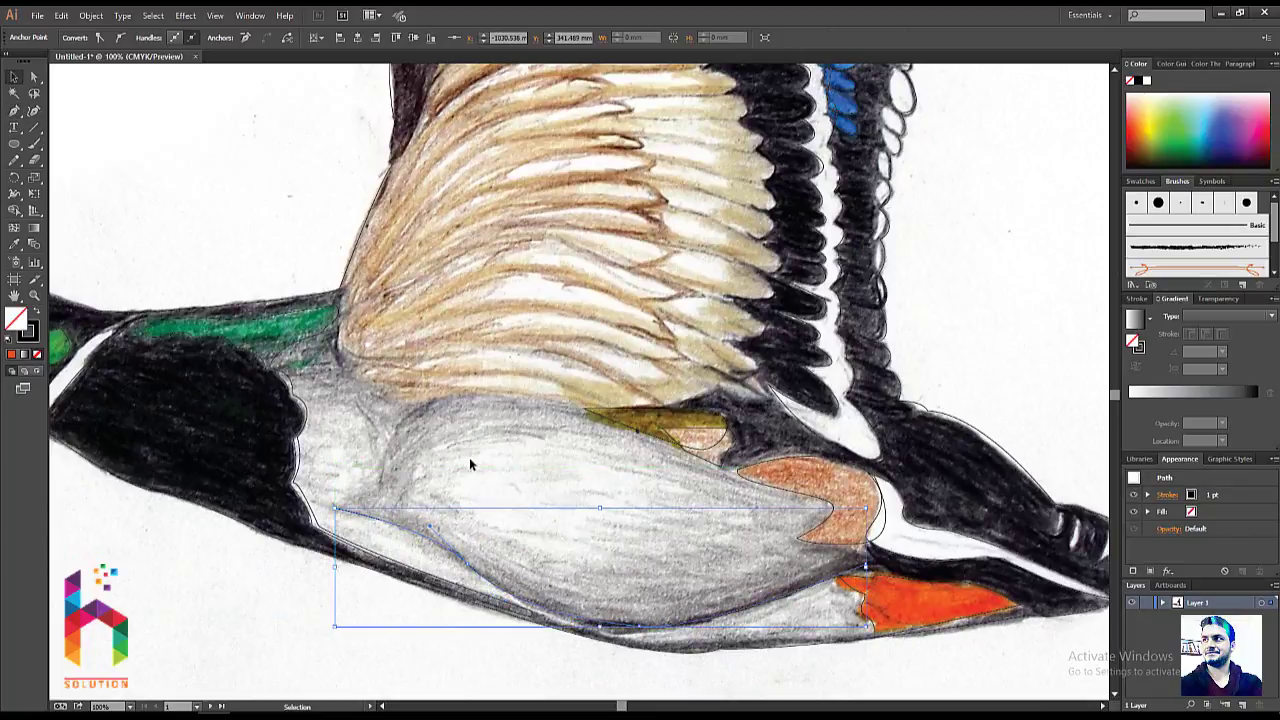
- Raise the belly line's stroke weight to 10 pt
left_click(519, 439)
left_click(493, 580)
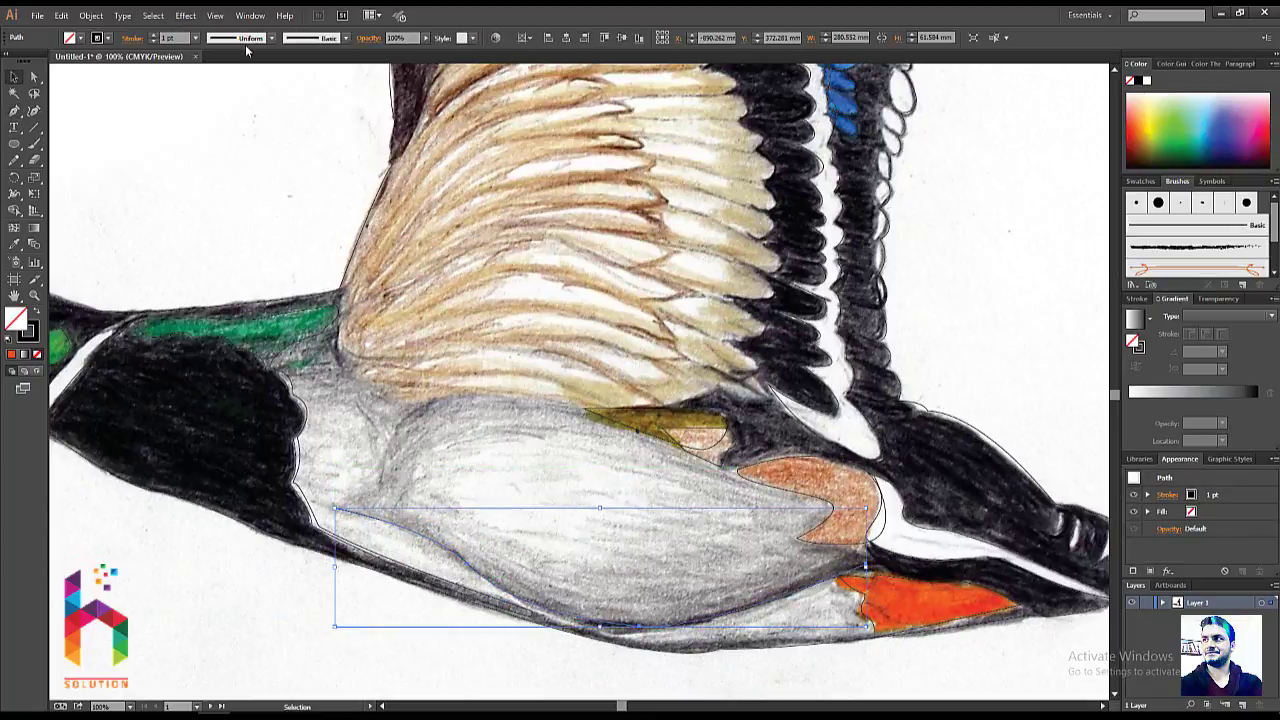
scroll(178, 37, "up", 3)
scroll(178, 37, "up", 3)
scroll(178, 37, "up", 3)
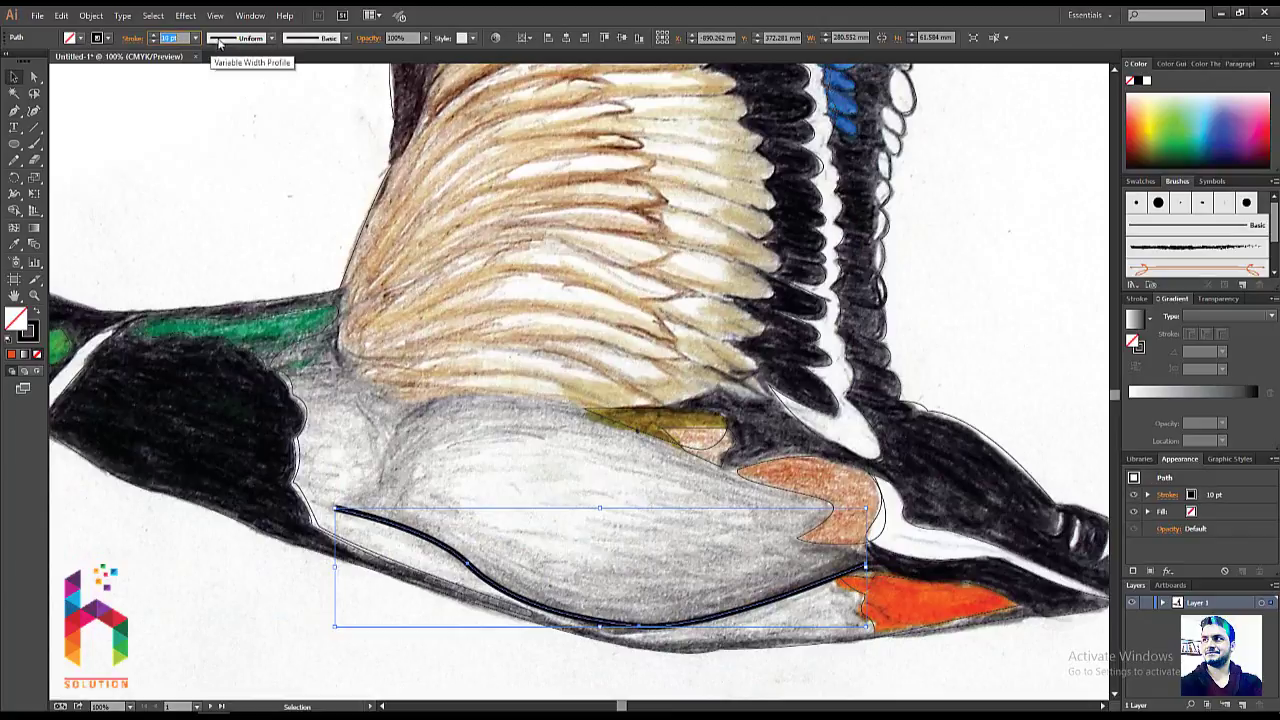
left_click(304, 595)
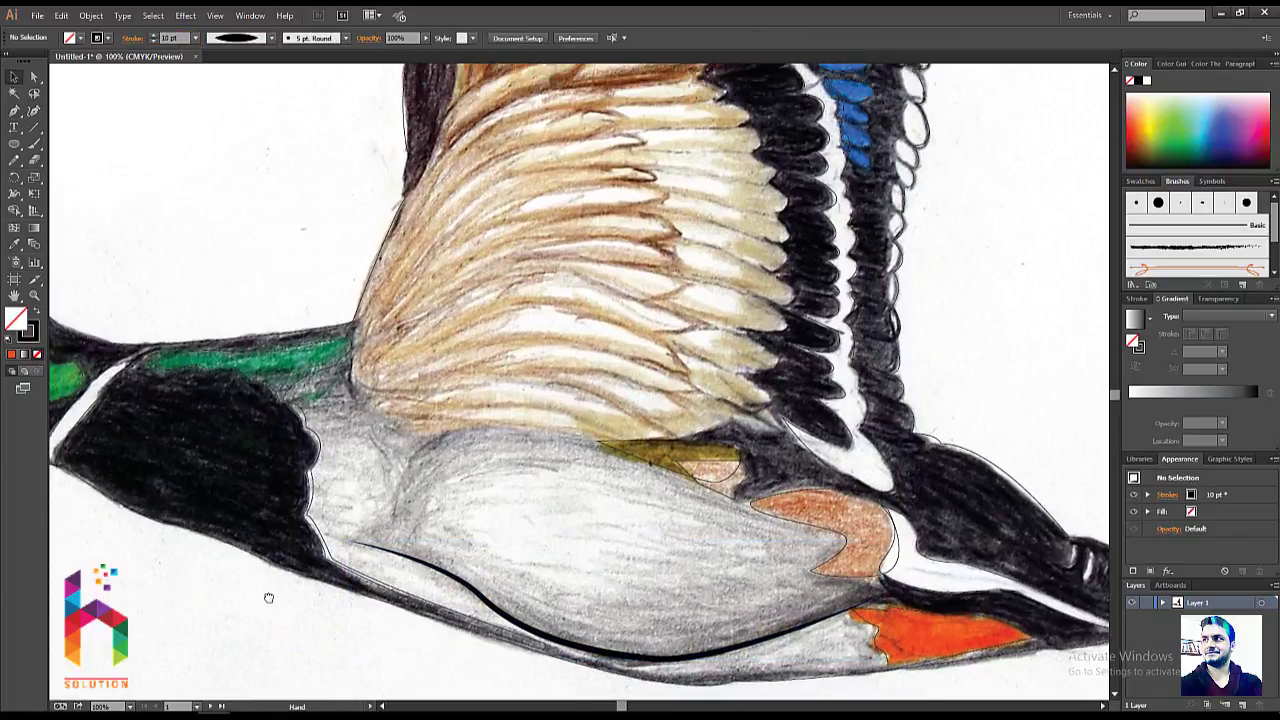
scroll(320, 550, "up", 1)
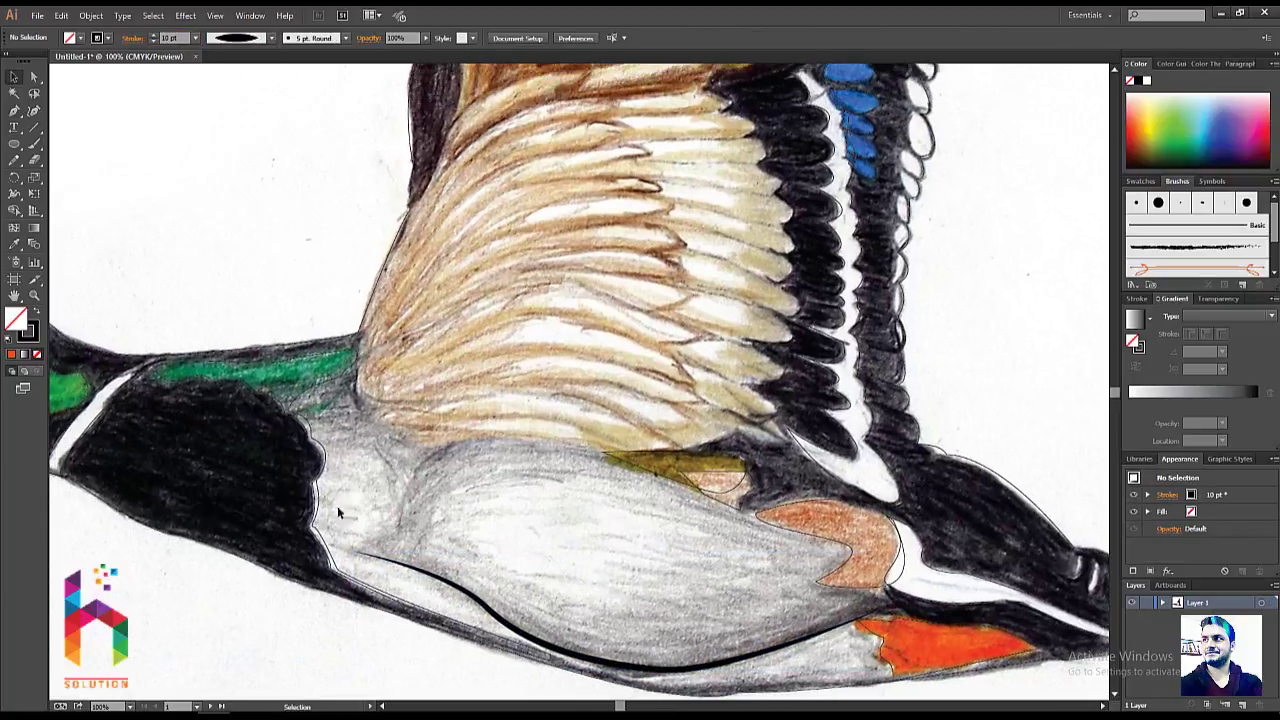
- Draw a curve along the belly's top edge with an 8 pt tapered stroke profile
left_click(618, 458)
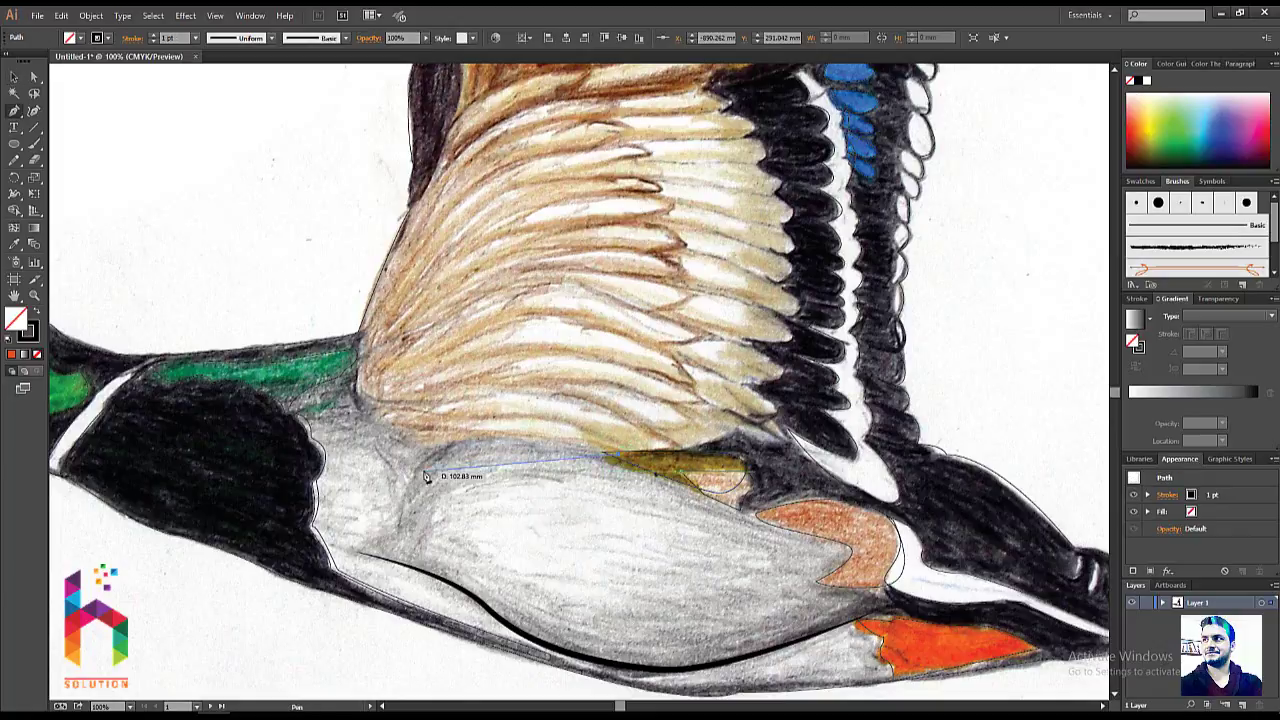
left_click_drag(430, 455, 400, 524)
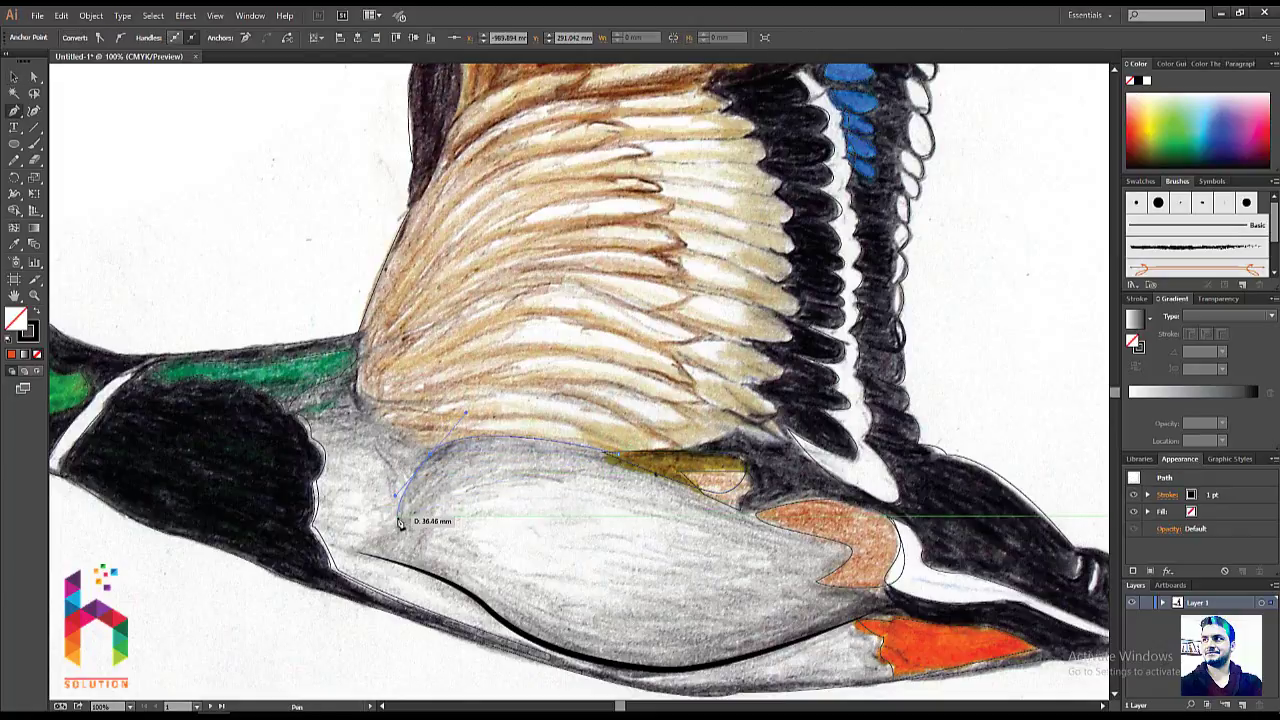
key("v")
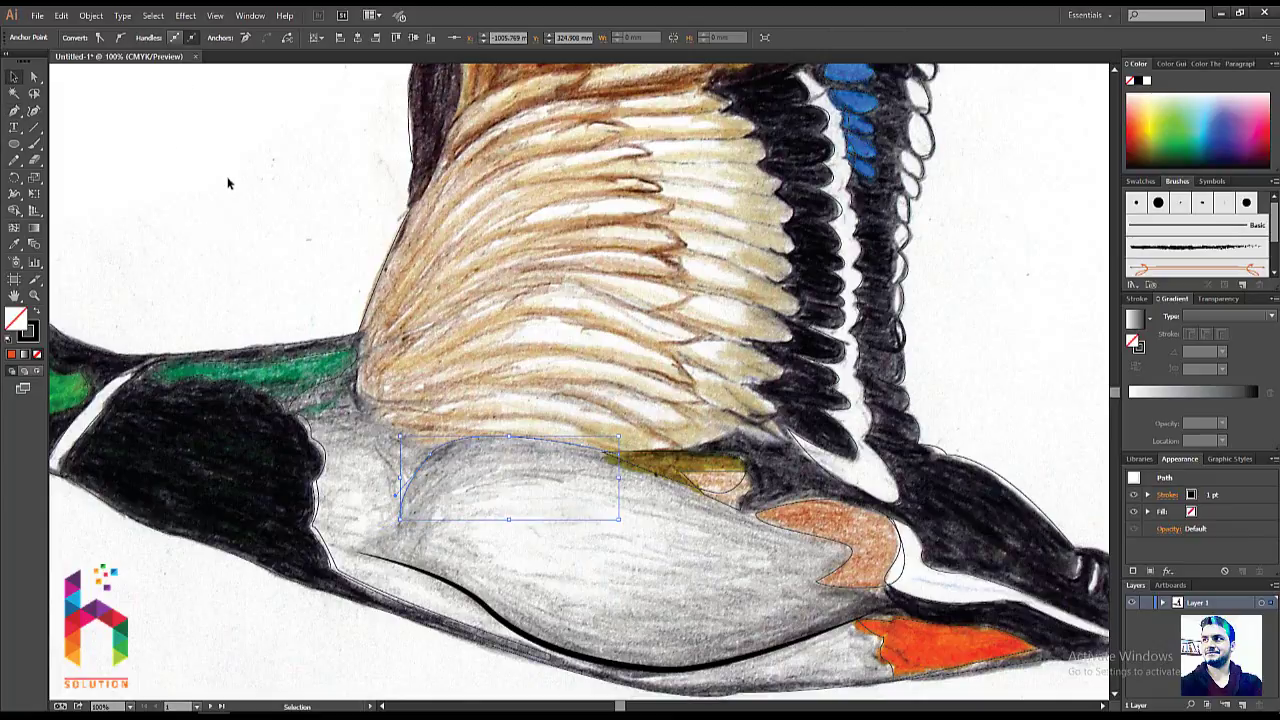
left_click(236, 195)
left_click(434, 455)
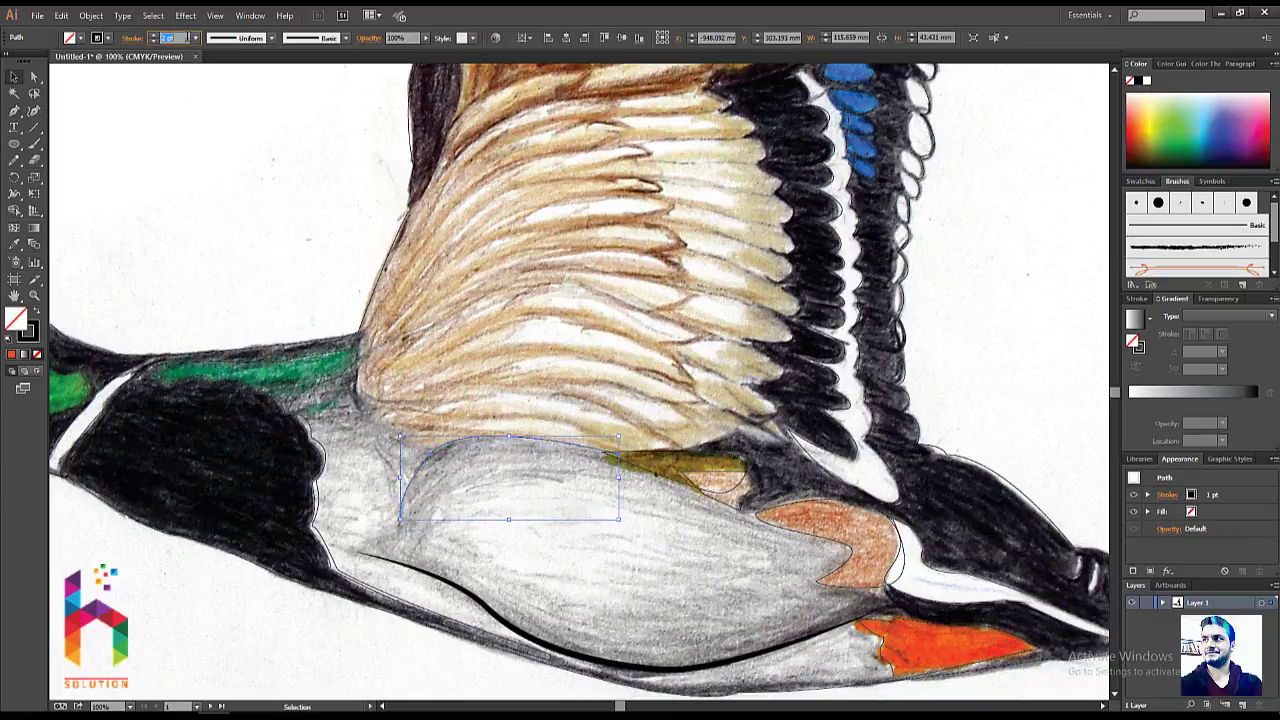
key("Up")
key("Up")
key("Up")
key("Up")
key("Up")
key("Up")
key("Up")
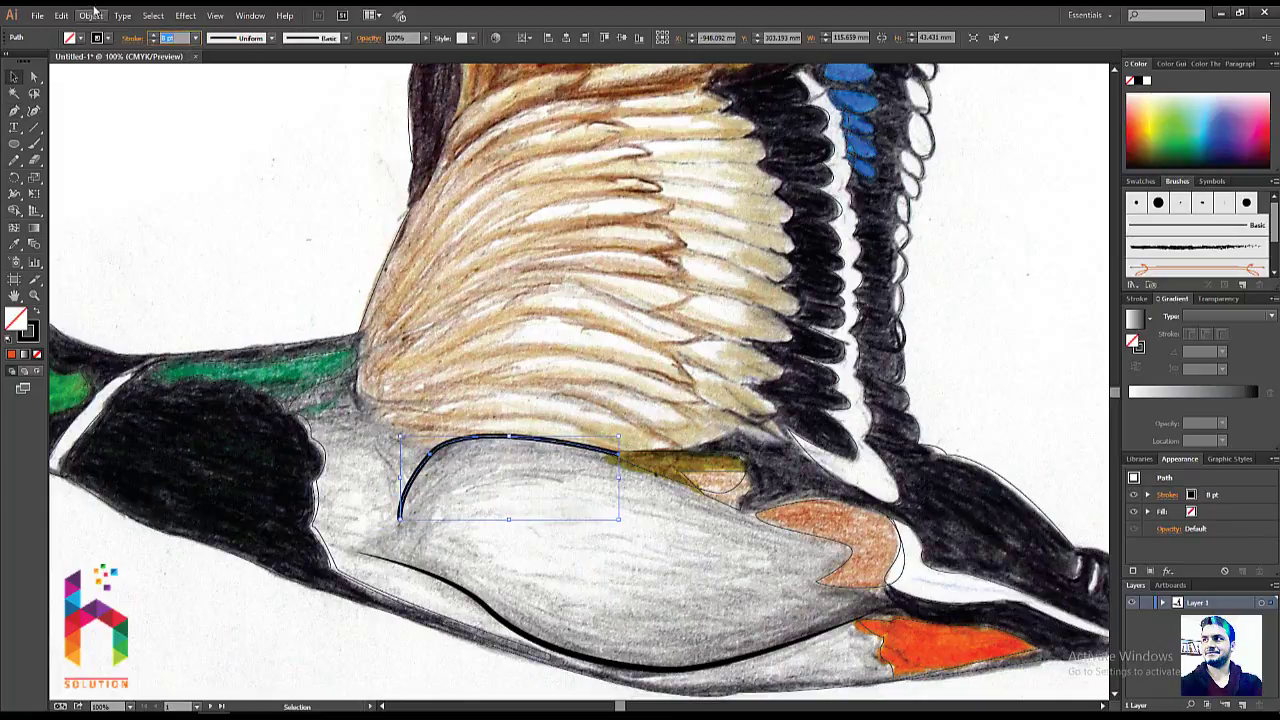
left_click(240, 38)
left_click(214, 134)
left_click(211, 130)
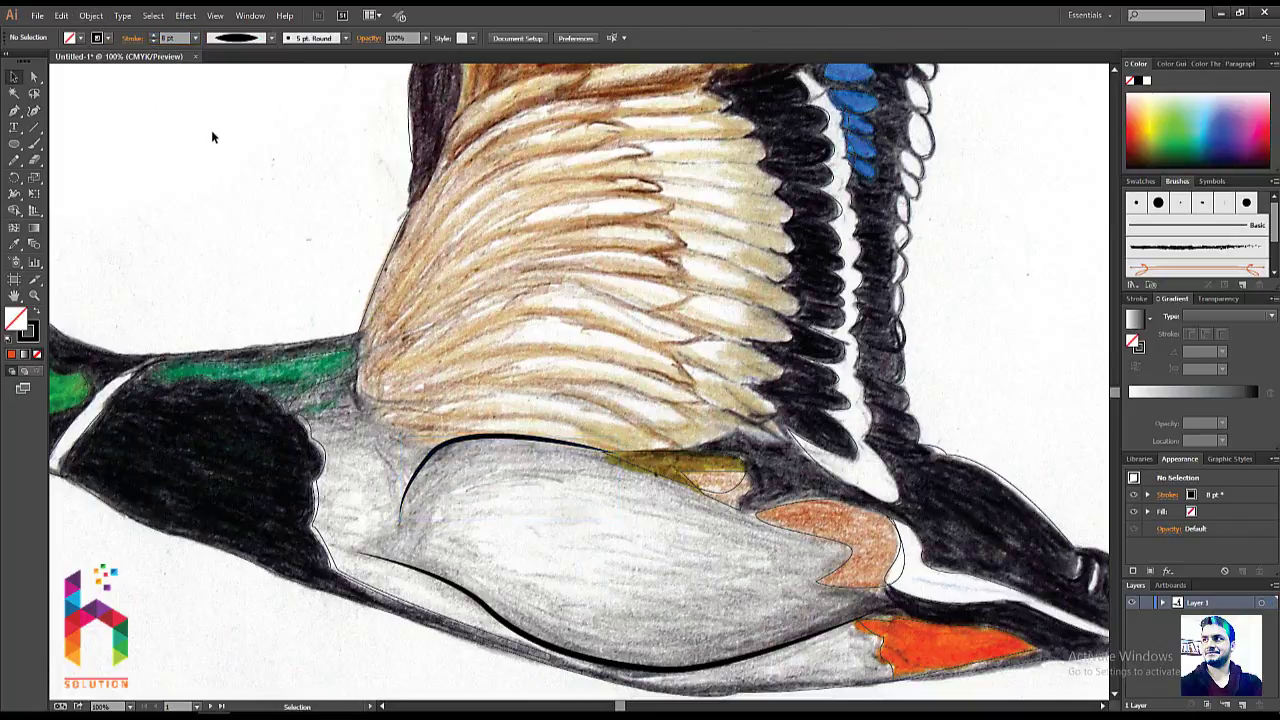
left_click_drag(308, 335, 267, 230)
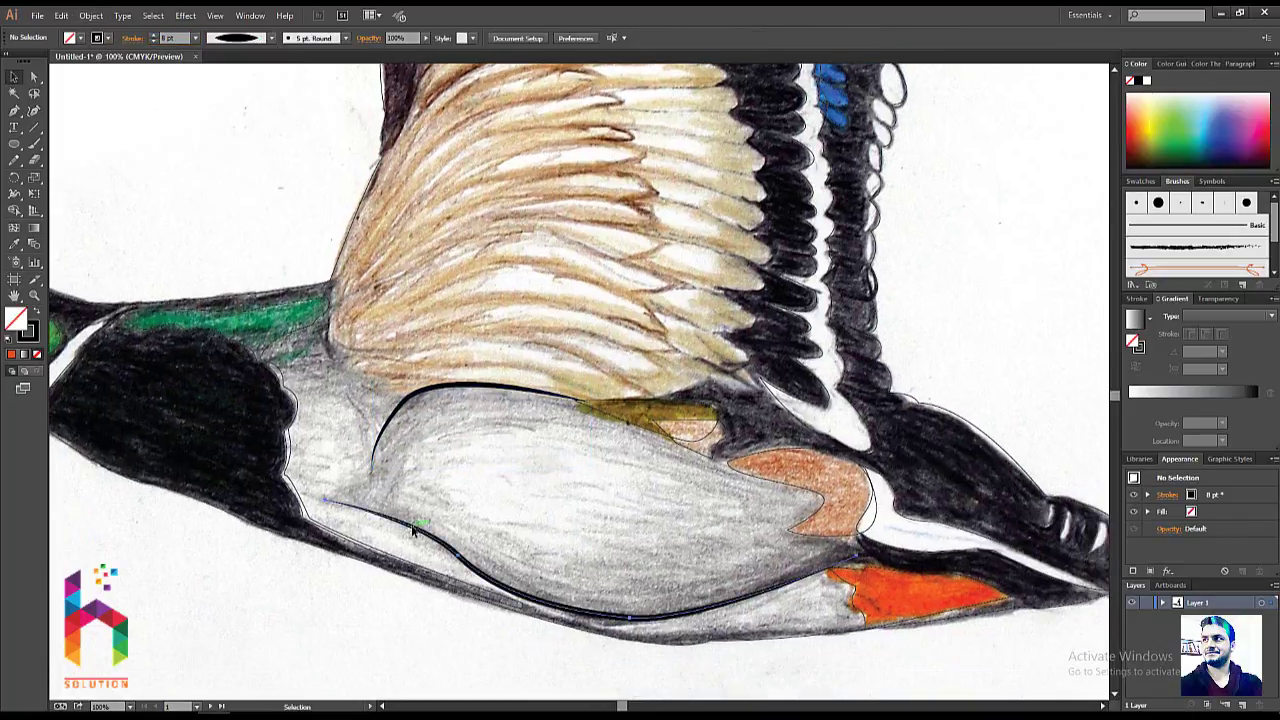
- Set the lower belly line's stroke weight to 15 pt
left_click(415, 522)
left_click(398, 404)
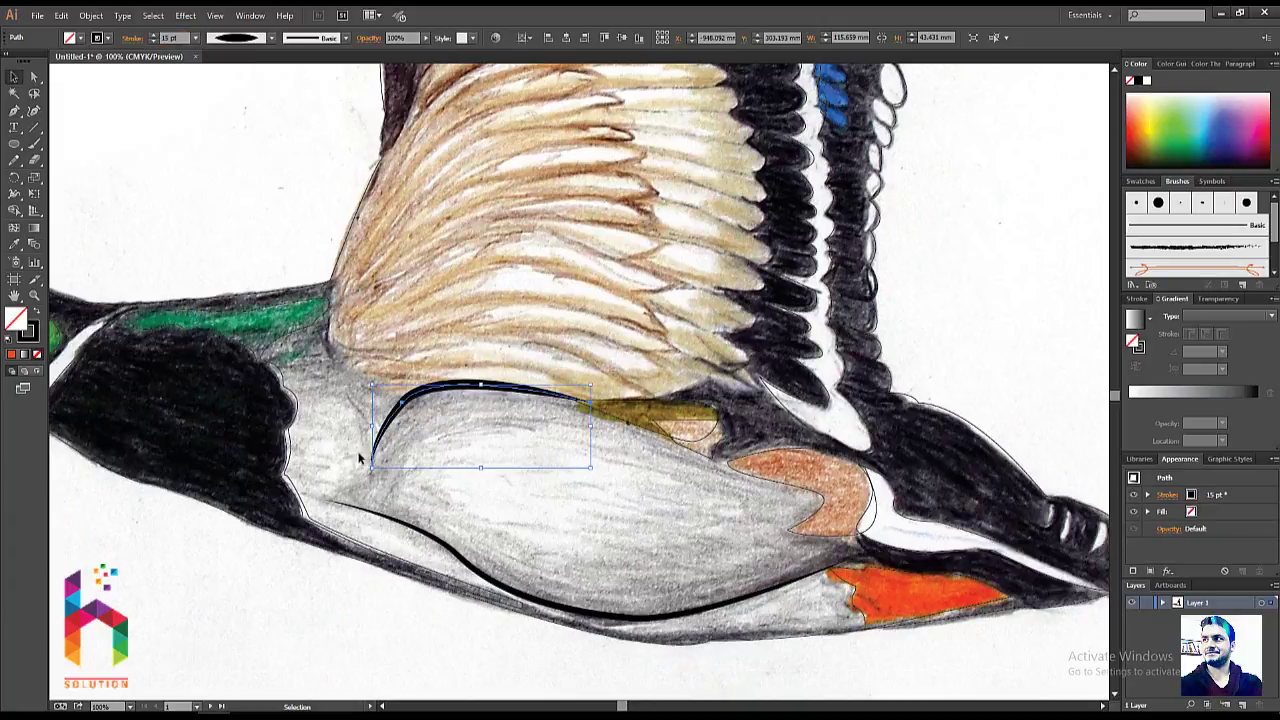
left_click(373, 522)
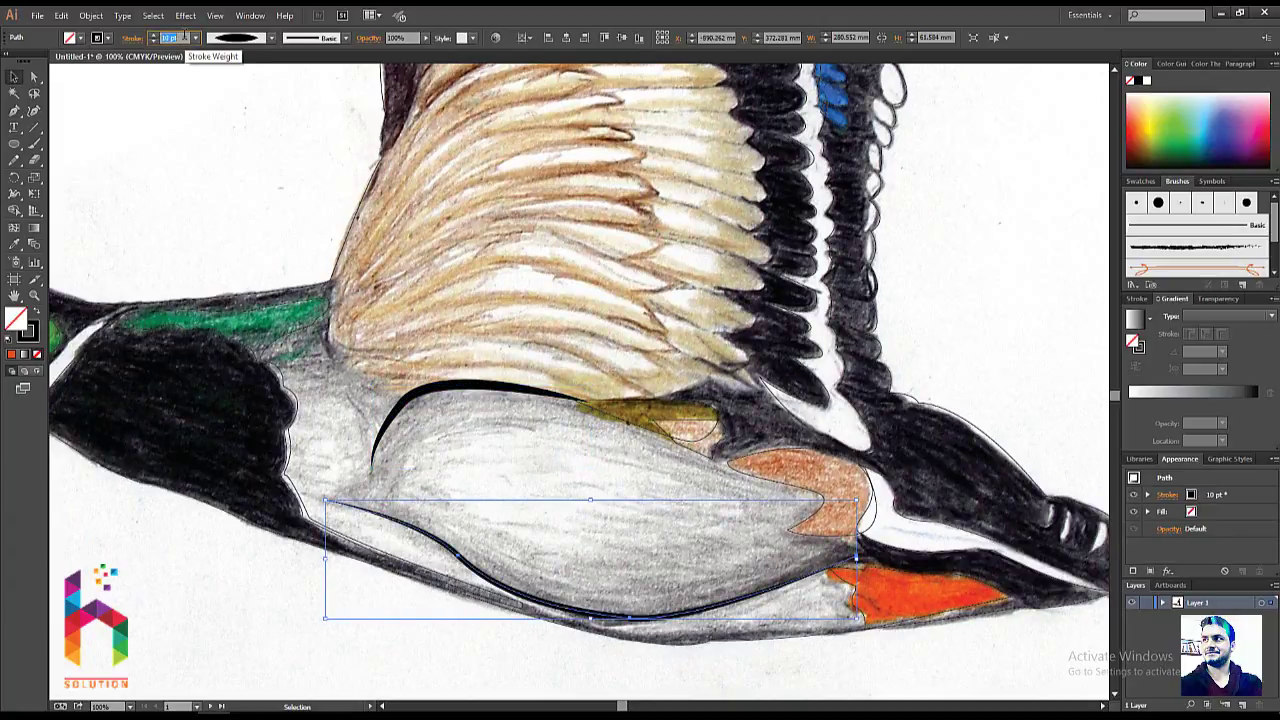
type("15")
key("Return")
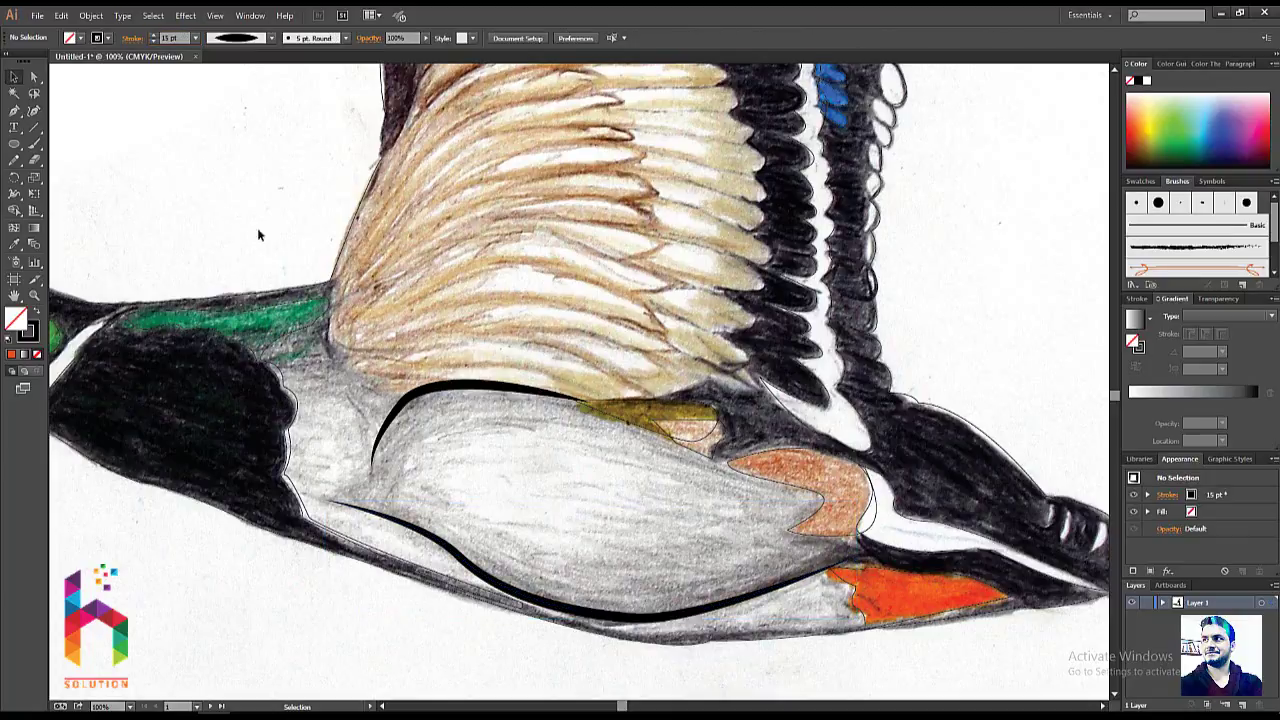
scroll(455, 592, "up", 2)
scroll(455, 592, "left", 1)
- Nudge anchors on the belly curves with Direct Selection to refine their shape
key("a")
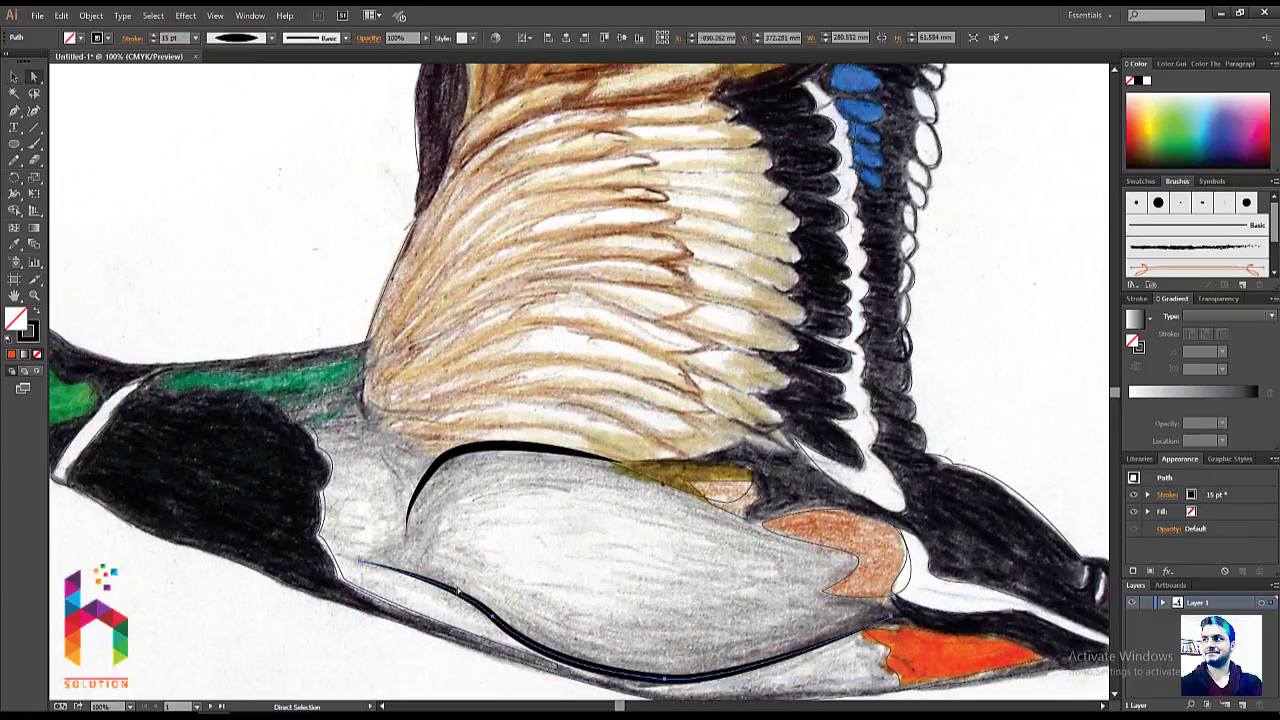
left_click(494, 621)
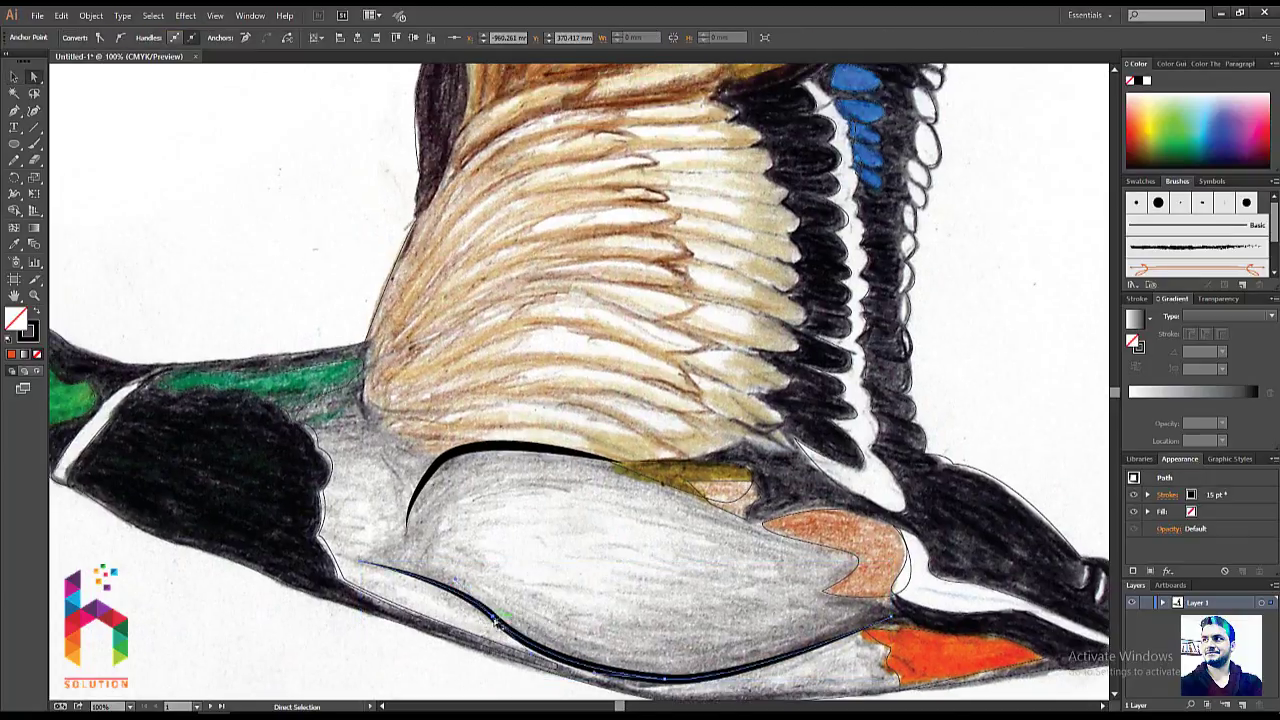
left_click(456, 585)
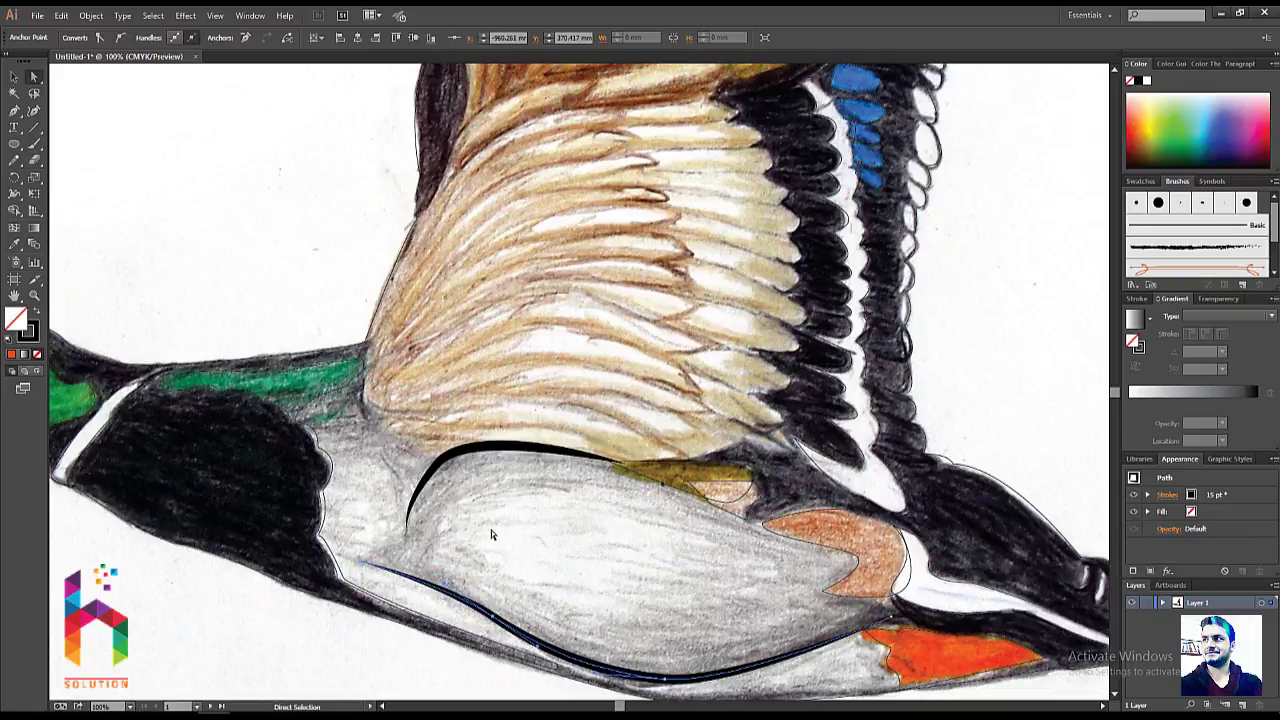
left_click_drag(447, 465, 437, 467)
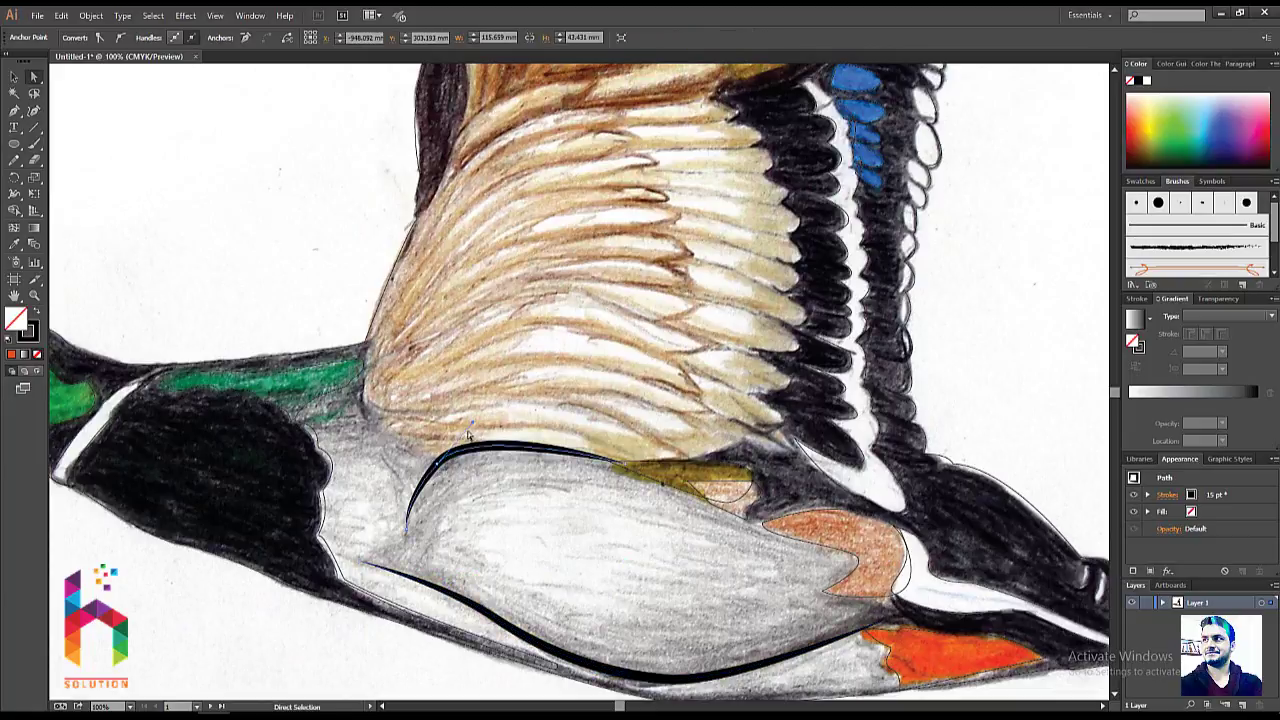
left_click_drag(472, 423, 480, 430)
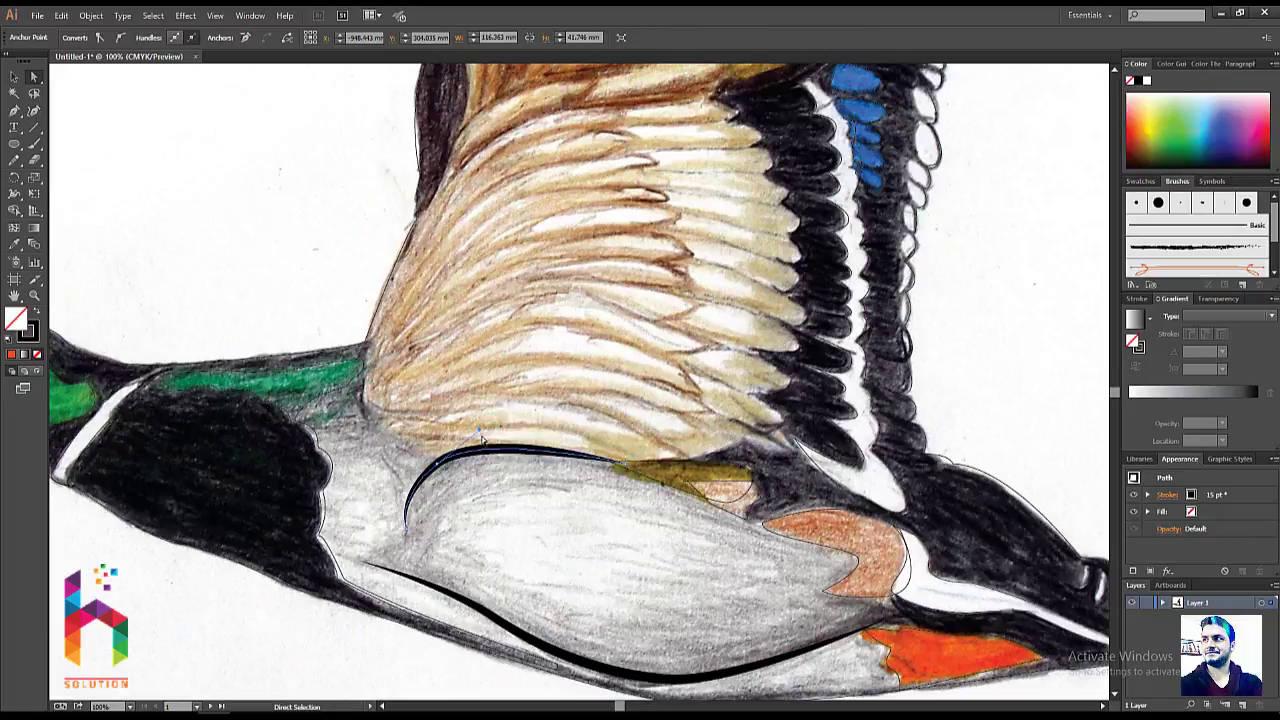
key("v")
left_click(977, 381)
left_click_drag(749, 370, 671, 476)
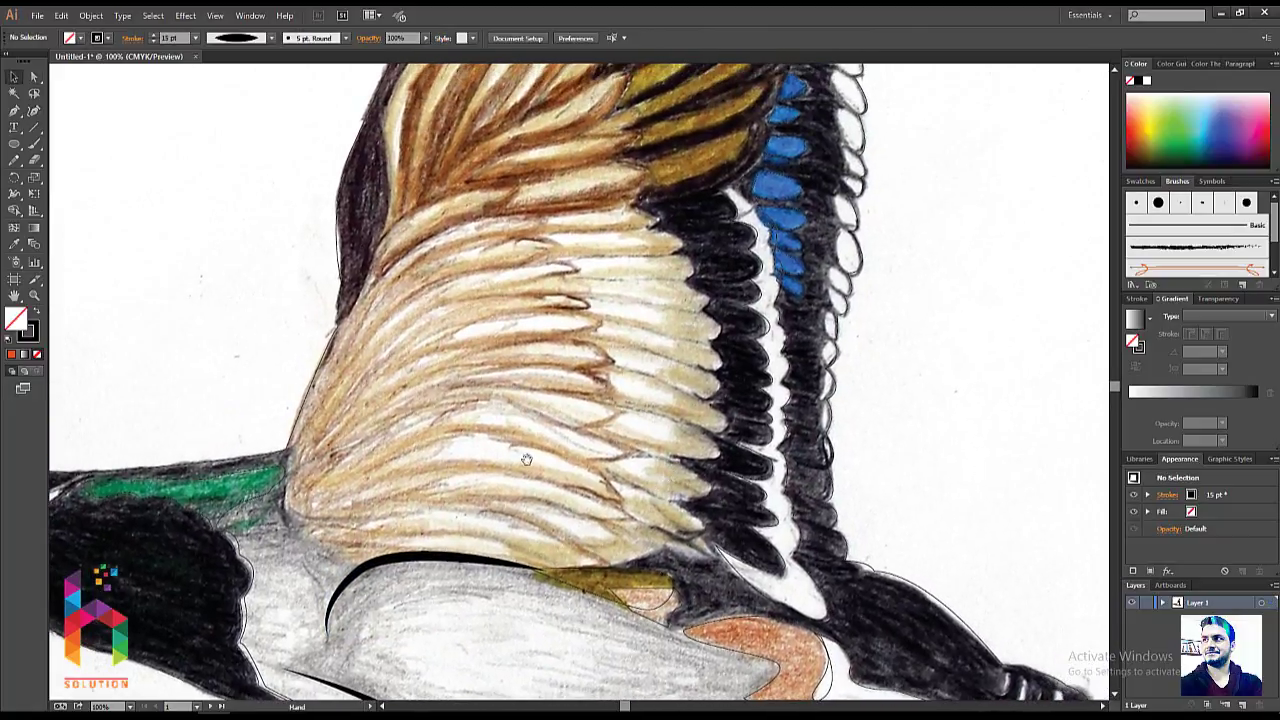
mouse_move(527, 459)
left_mouse_down()
mouse_move(616, 463)
mouse_move(548, 585)
left_mouse_up()
mouse_move(548, 492)
left_mouse_down()
mouse_move(552, 540)
mouse_move(558, 487)
mouse_move(583, 523)
mouse_move(465, 465)
left_mouse_up()
scroll(470, 455, "down", 2)
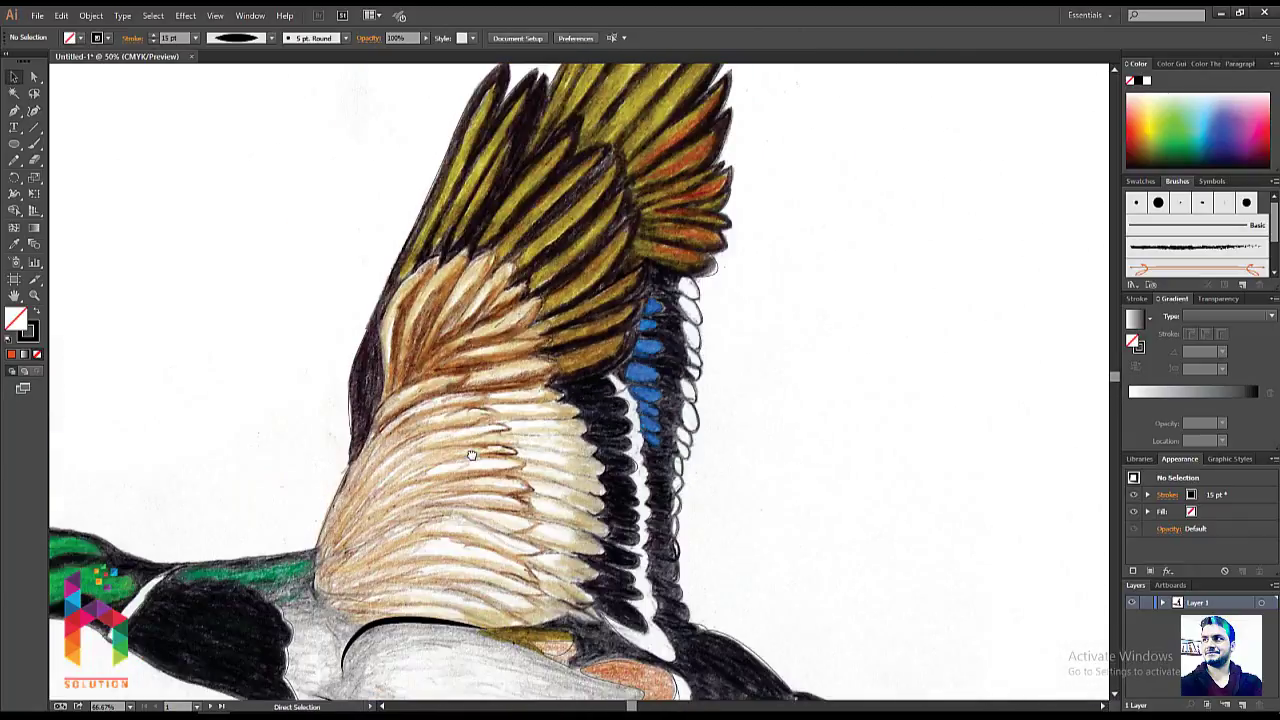
scroll(470, 455, "down", 1)
left_click_drag(390, 477, 490, 425)
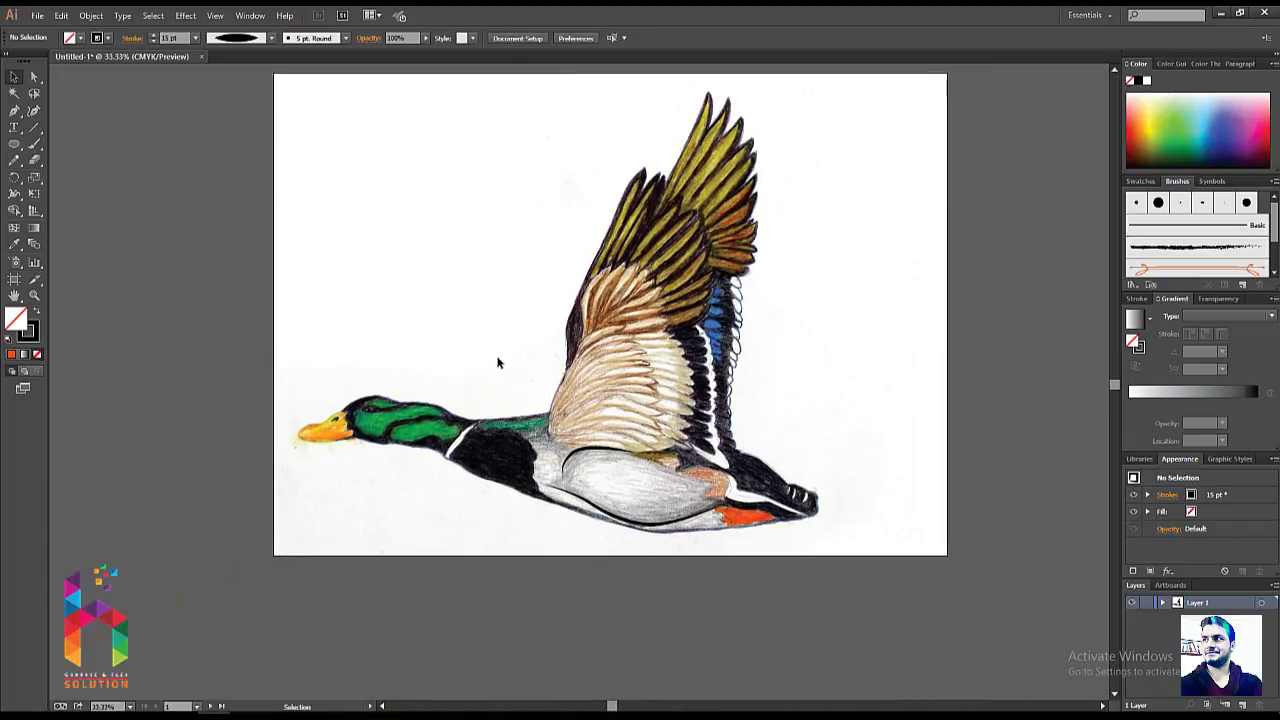
key("ctrl+y")
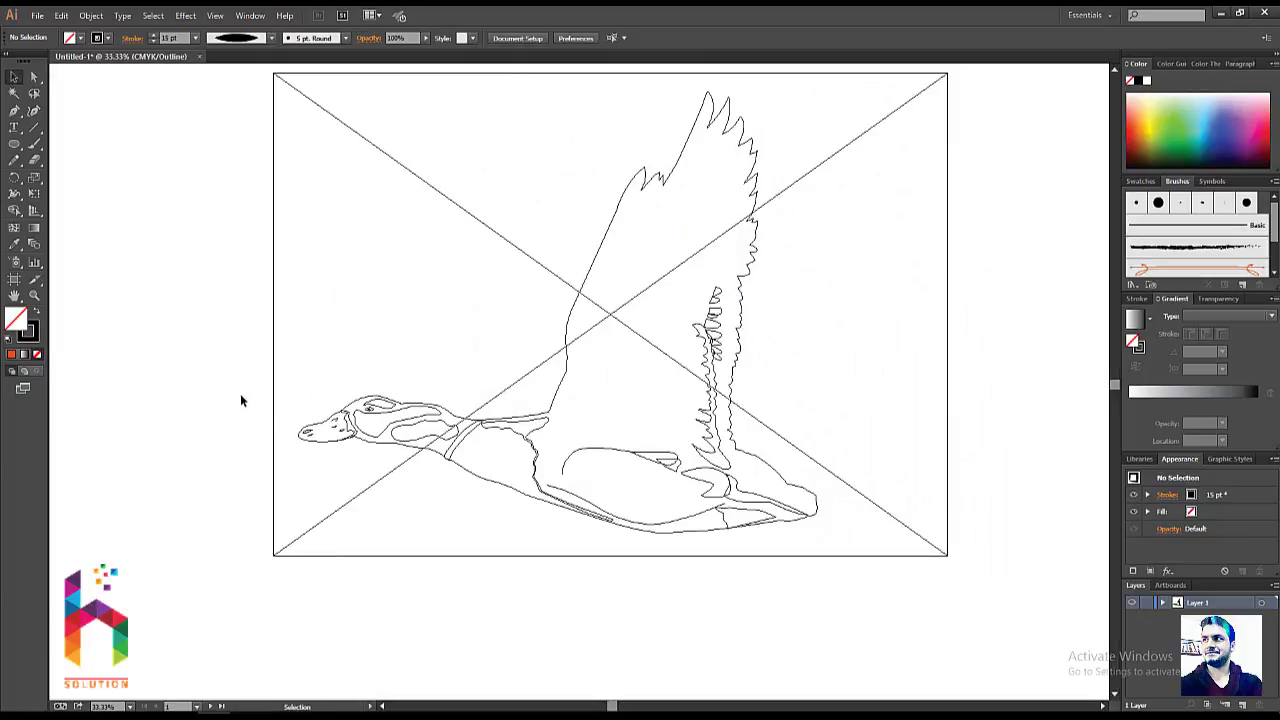
key("ctrl+y")
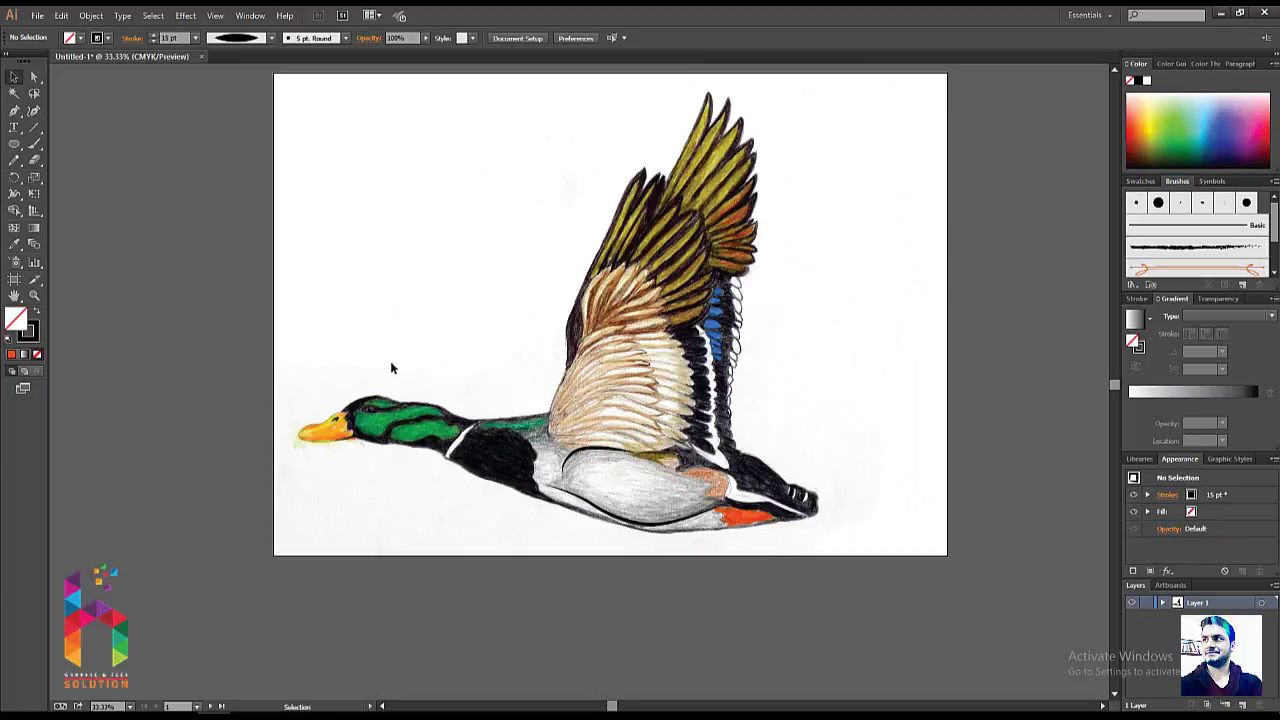
key("ctrl+plus")
mouse_move(508, 385)
left_mouse_down()
mouse_move(503, 427)
mouse_move(479, 428)
mouse_move(419, 486)
left_mouse_up()
key("ctrl+plus")
key("ctrl+plus")
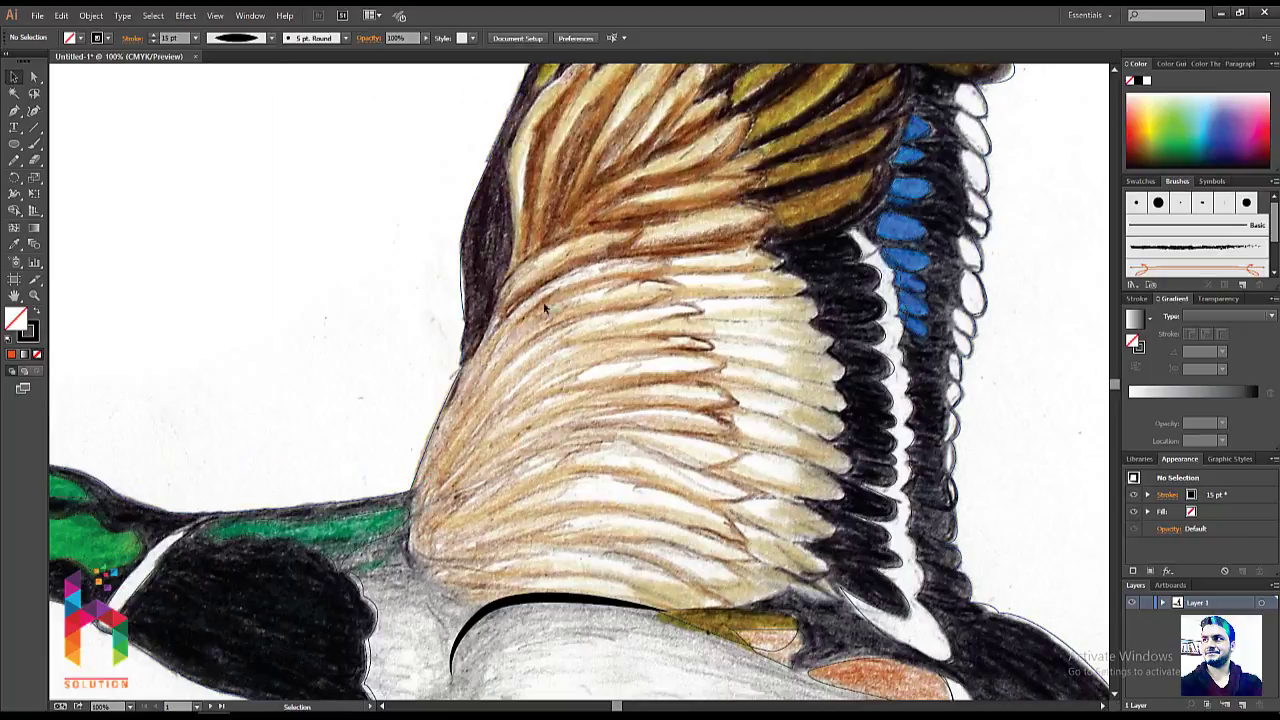
- Start the wing path at its upper left edge with a curve and a sharp feather-tip corner
key("p")
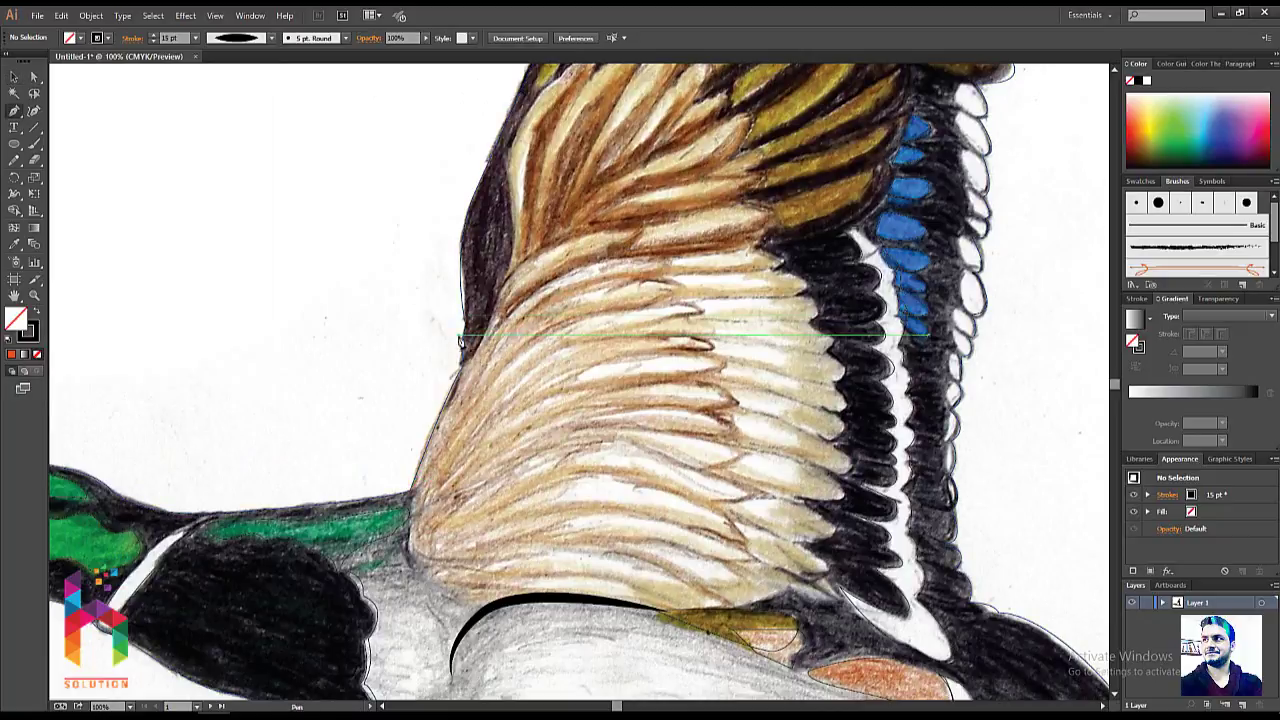
left_click(464, 366)
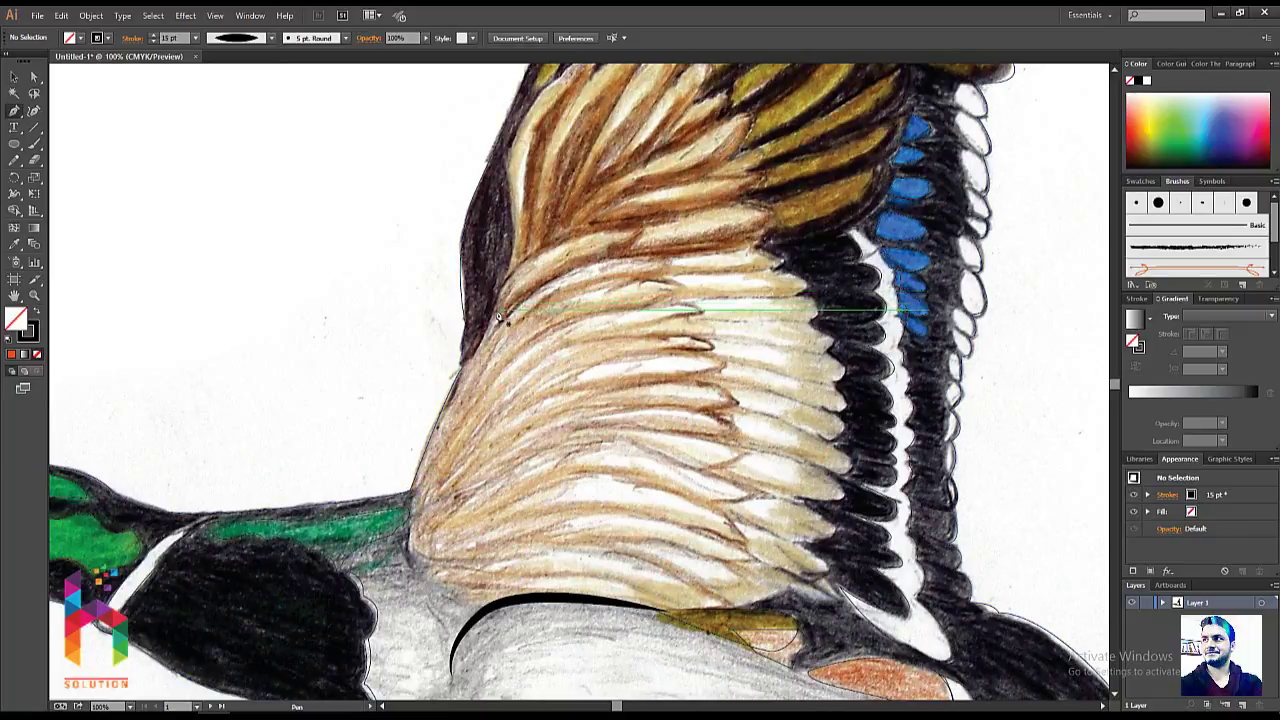
left_click_drag(641, 229, 676, 229)
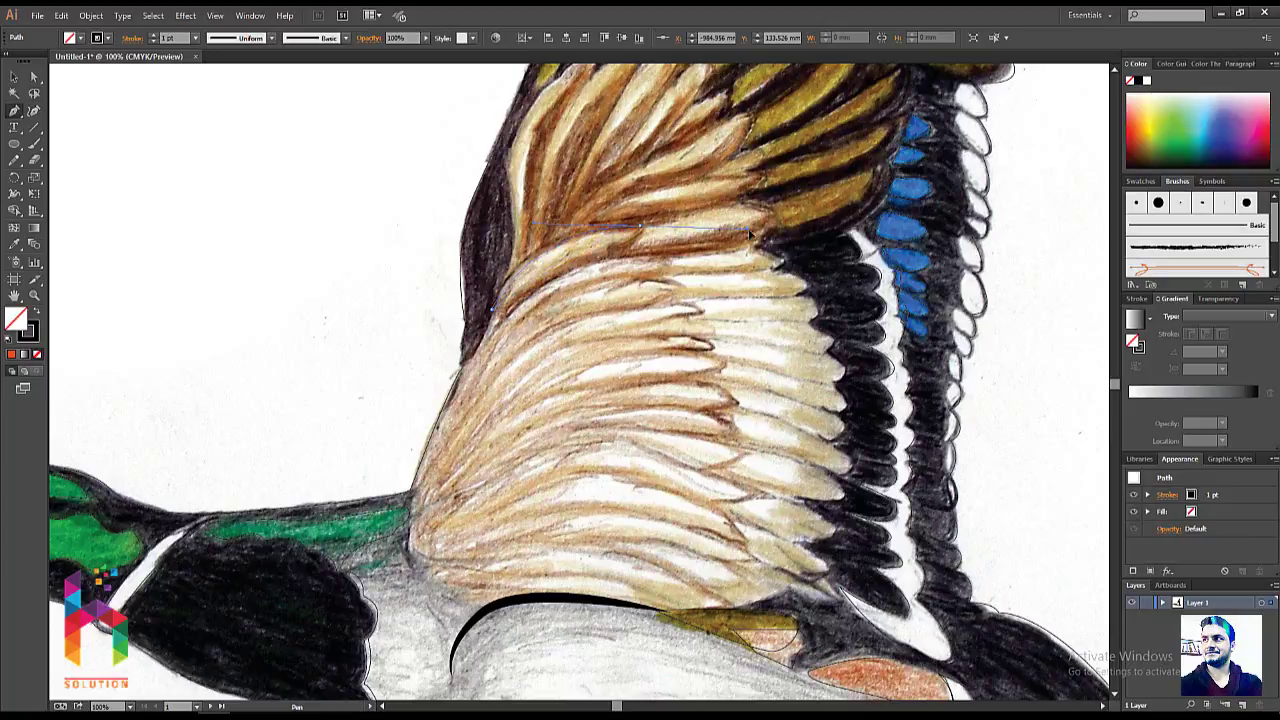
left_click(641, 227)
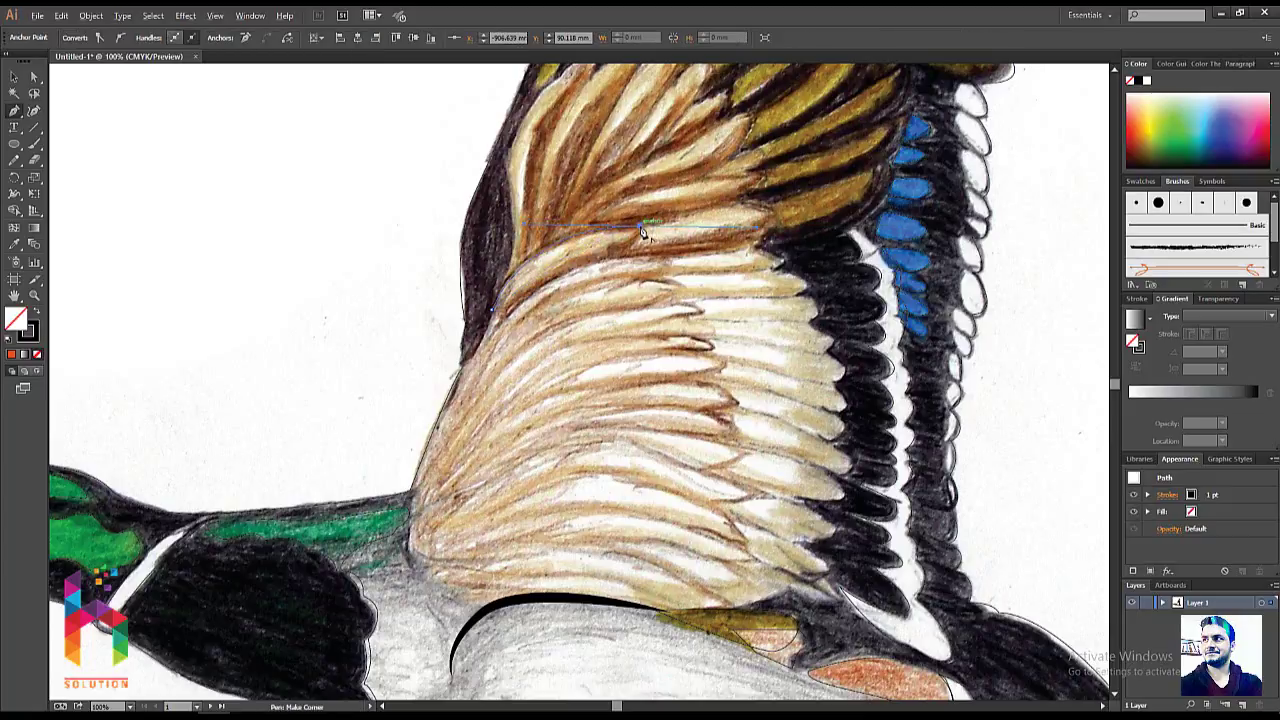
left_click(614, 252)
left_click_drag(640, 277, 682, 285)
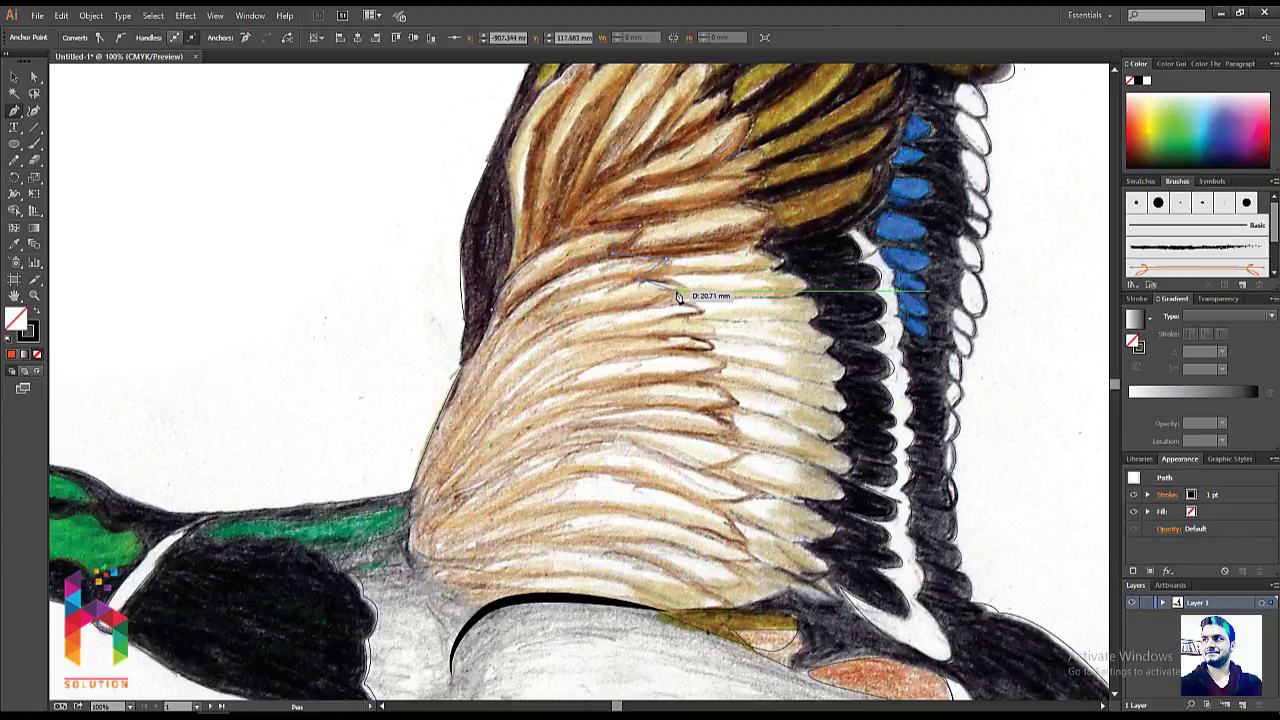
- Continue the zig-zag along the feather tips down to the wing's base near the body
left_click(703, 312)
left_click(631, 334)
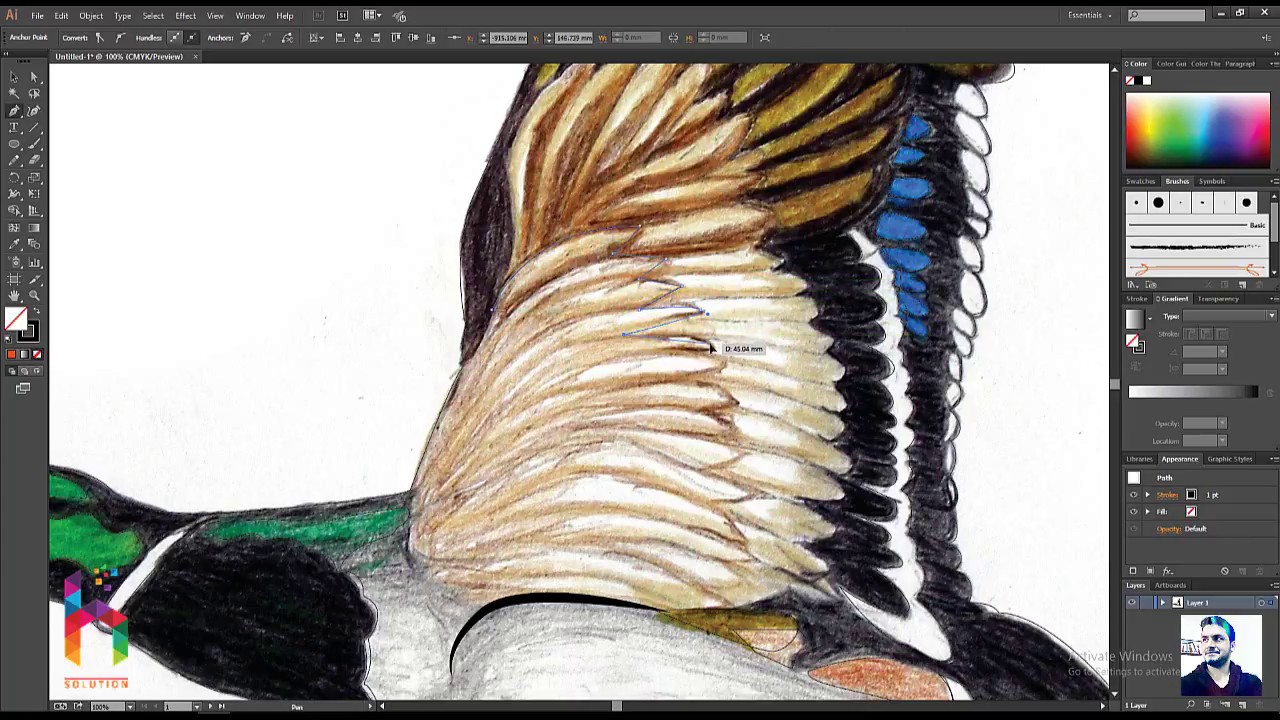
left_click(700, 331)
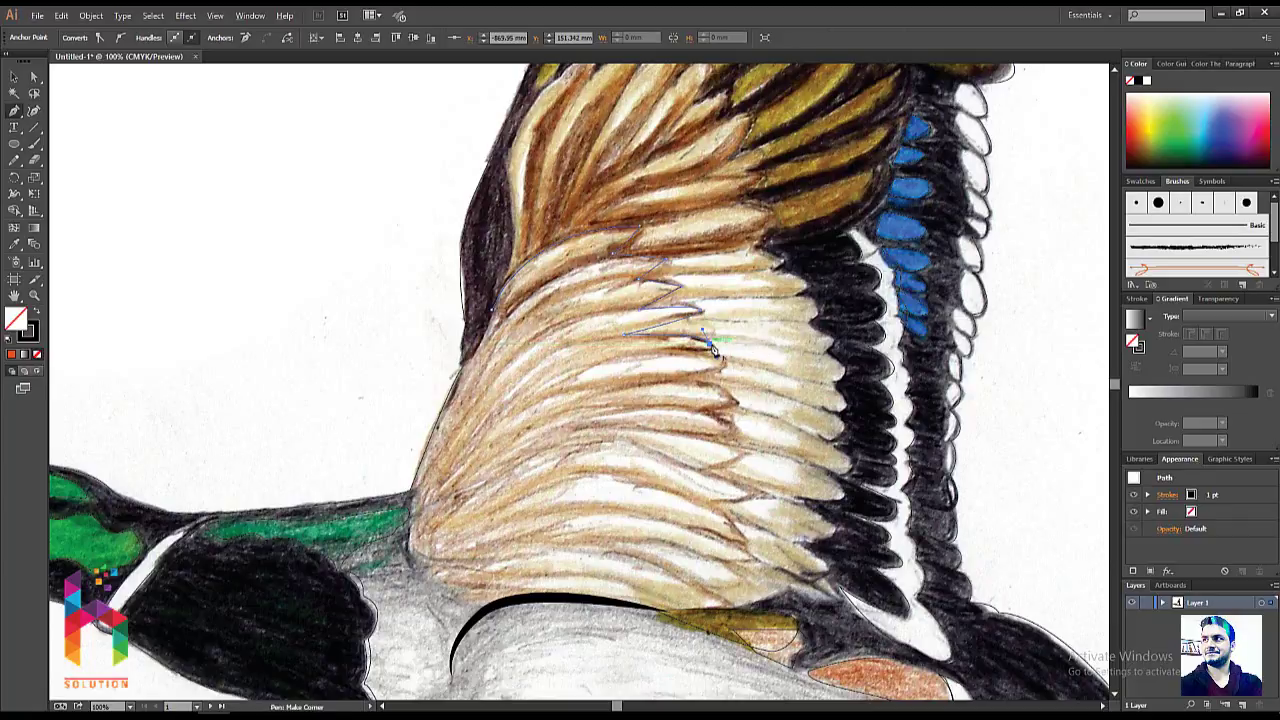
mouse_move(673, 363)
left_mouse_down()
mouse_move(660, 355)
mouse_move(714, 418)
mouse_move(555, 371)
mouse_move(674, 371)
mouse_move(630, 371)
mouse_move(694, 483)
left_mouse_up()
left_click(637, 477)
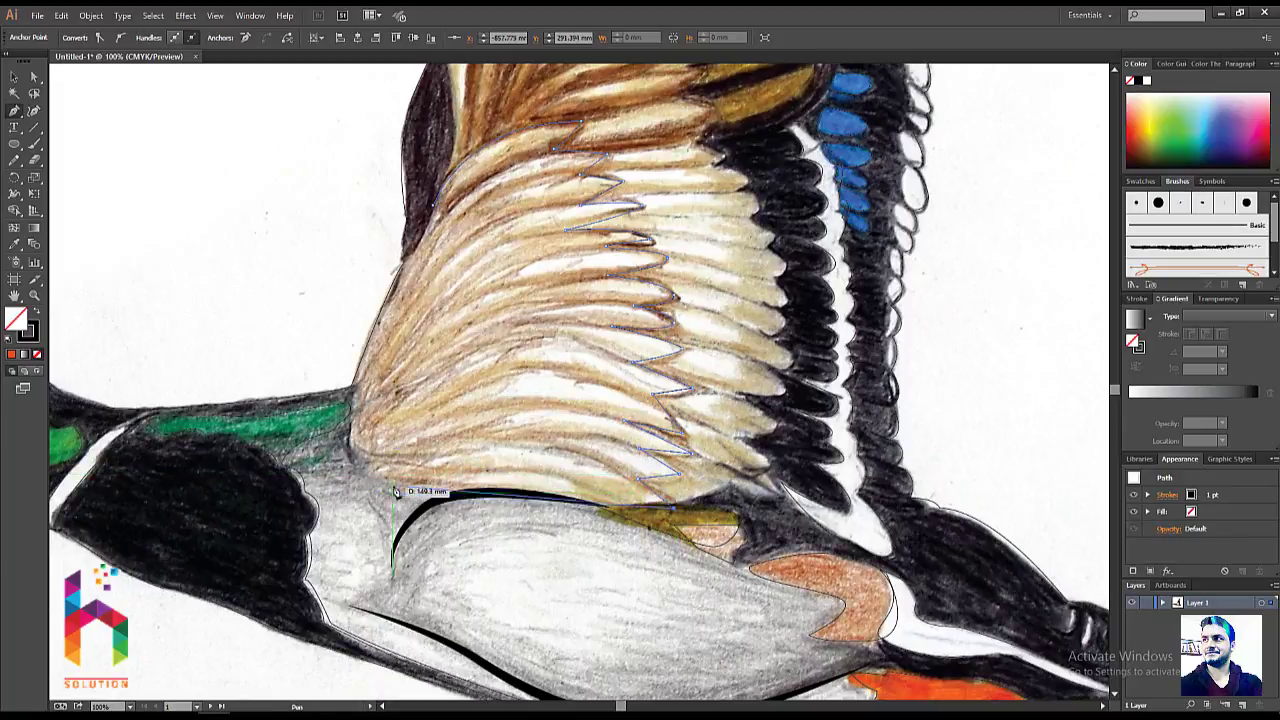
left_click(347, 474)
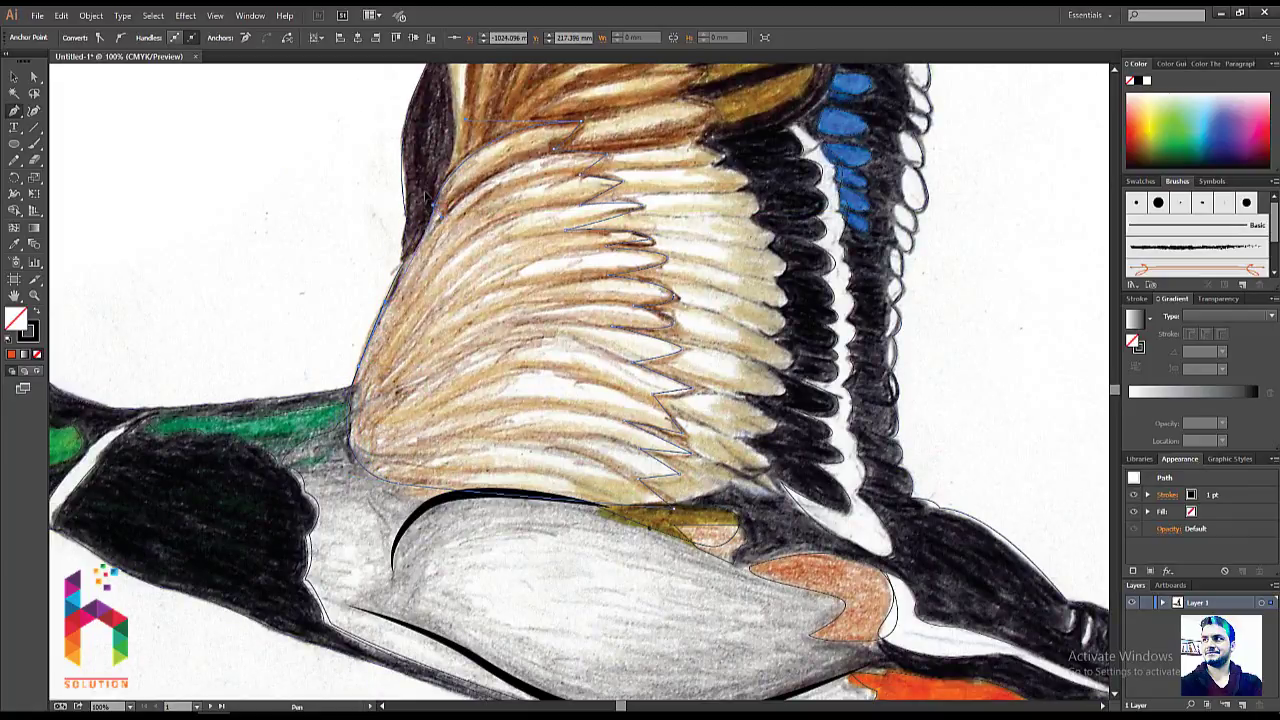
- Set the wing shape's fill to None
key("v")
key("i")
left_click(509, 240)
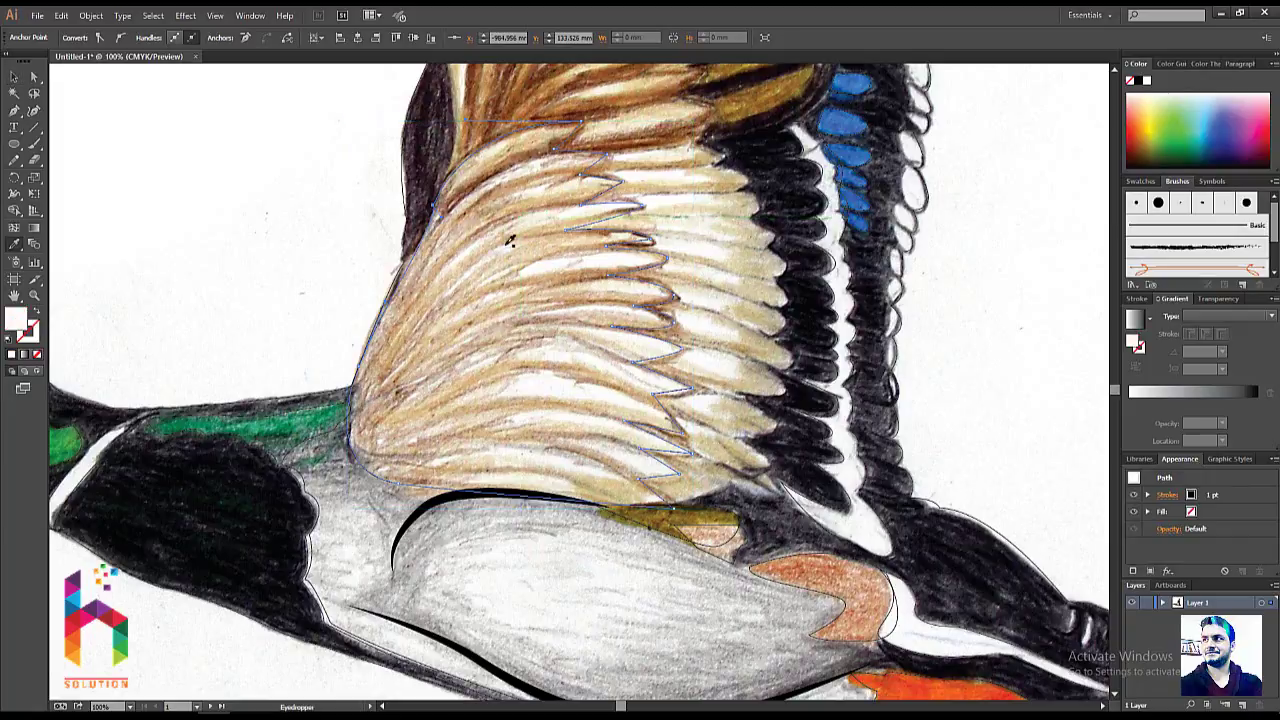
key("v")
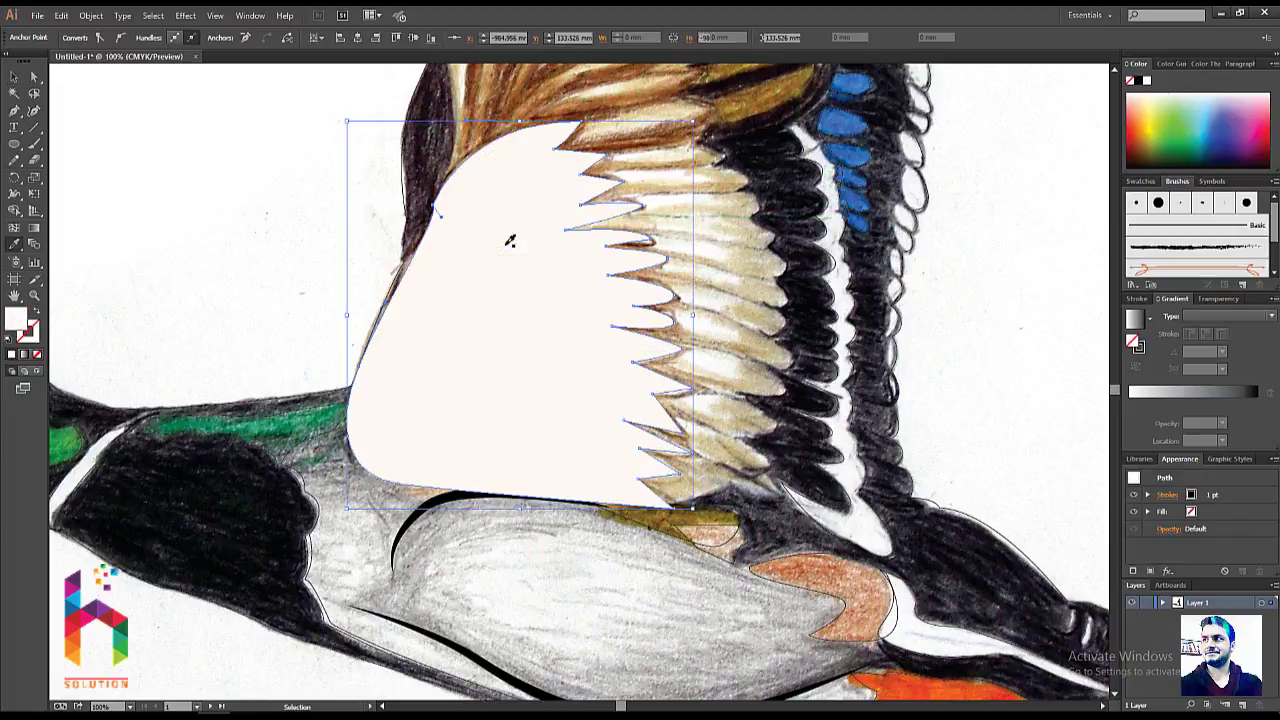
key("/")
left_click(376, 228)
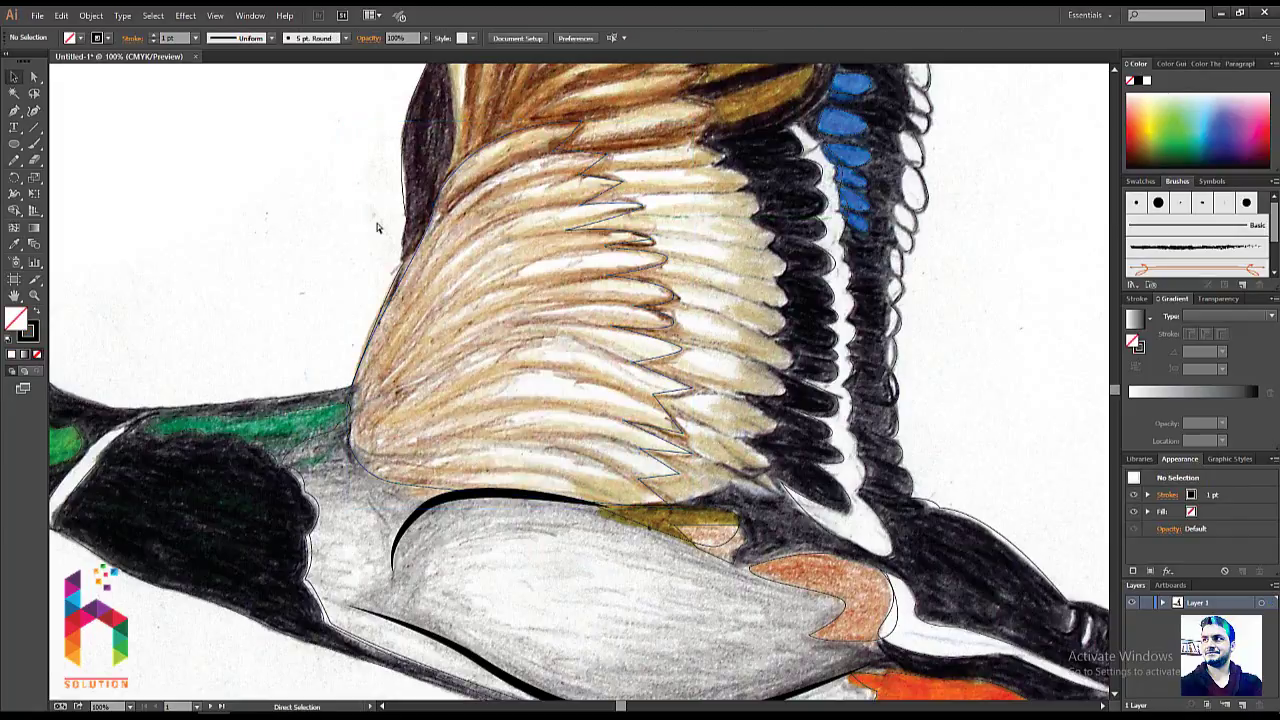
- Zoom in and extend the wing path from its top point with a curve along the left edge
key("ctrl+plus")
left_click_drag(485, 290, 529, 328)
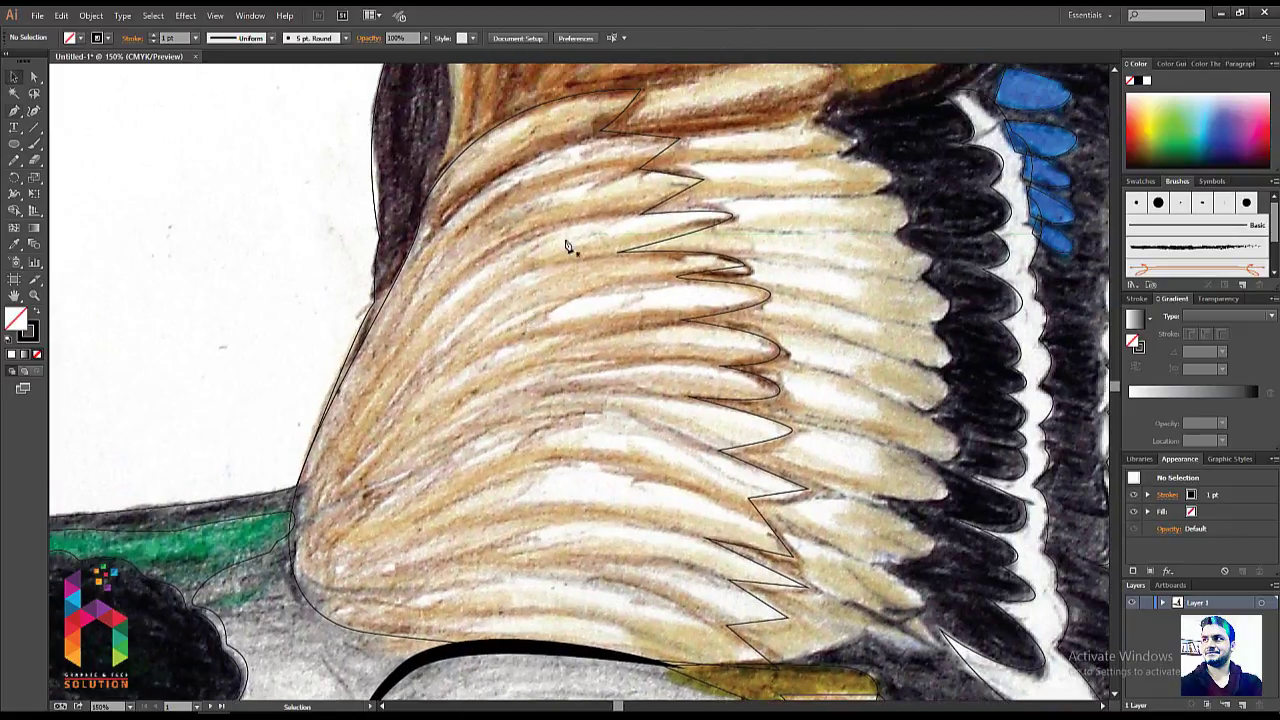
key("p")
left_click(600, 128)
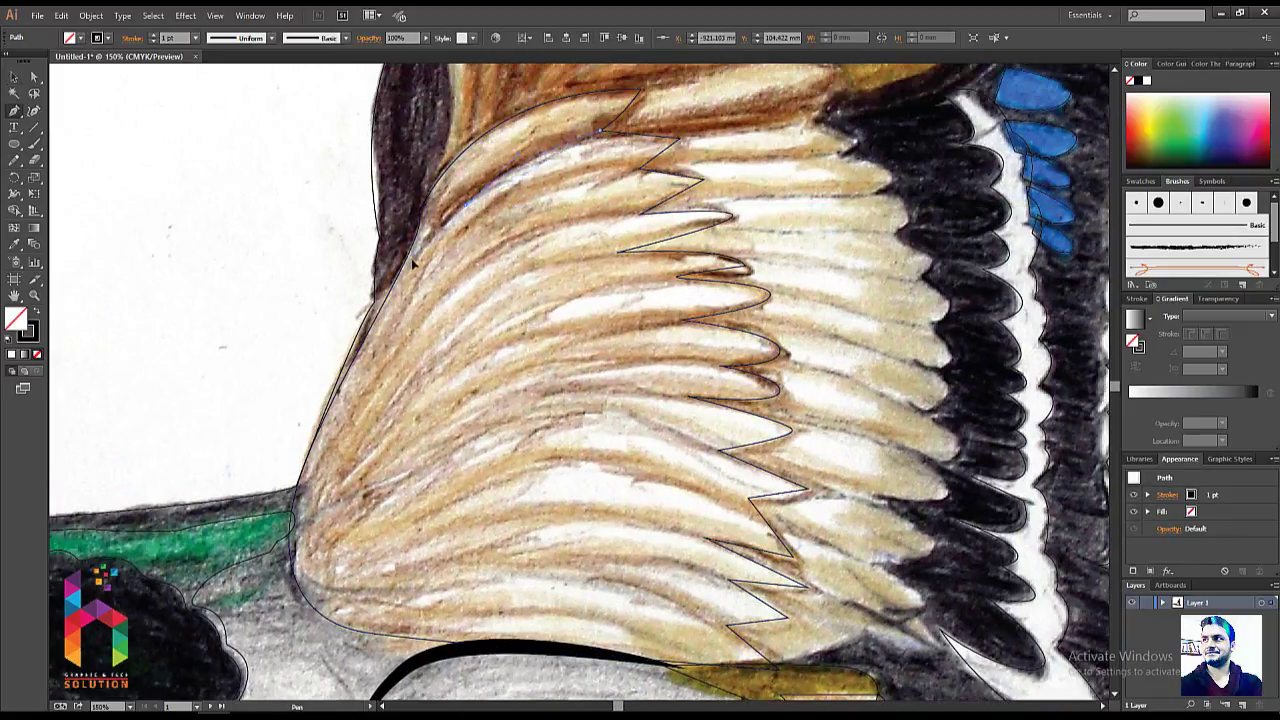
left_click(393, 314)
- Give the top wing feather line an 8 pt black stroke with a tapered width profile
key("v")
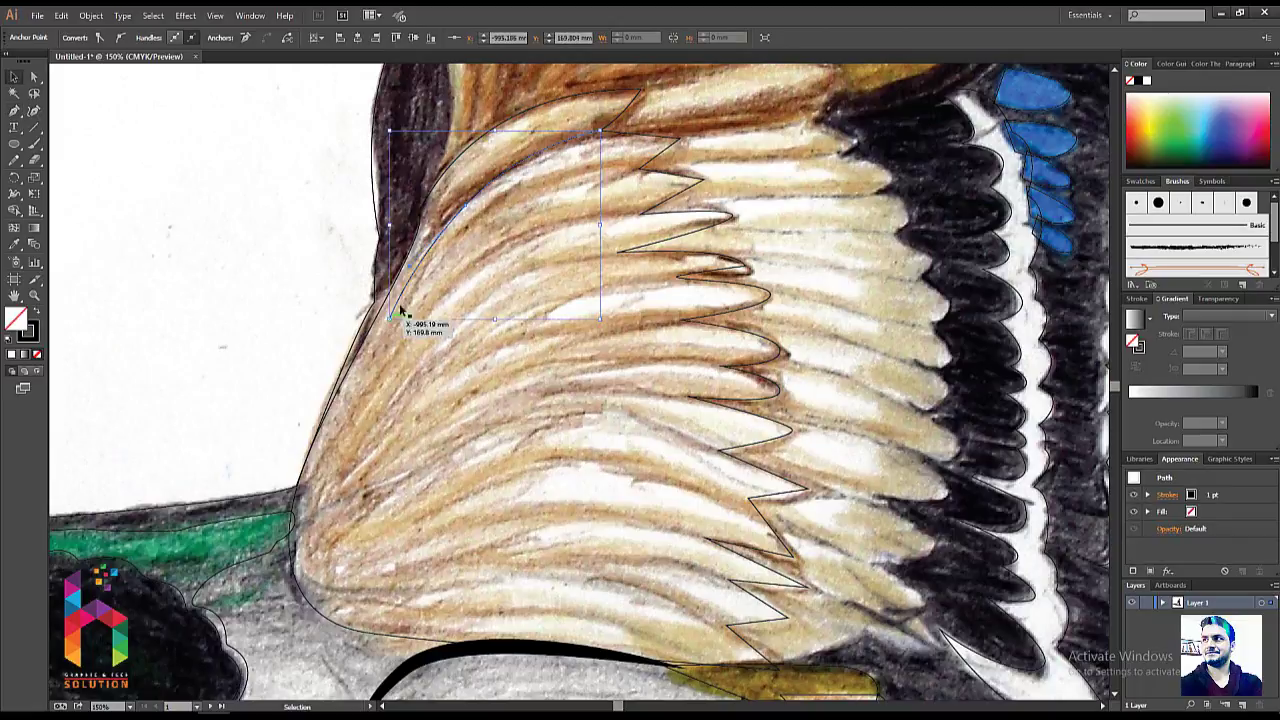
left_click(474, 206)
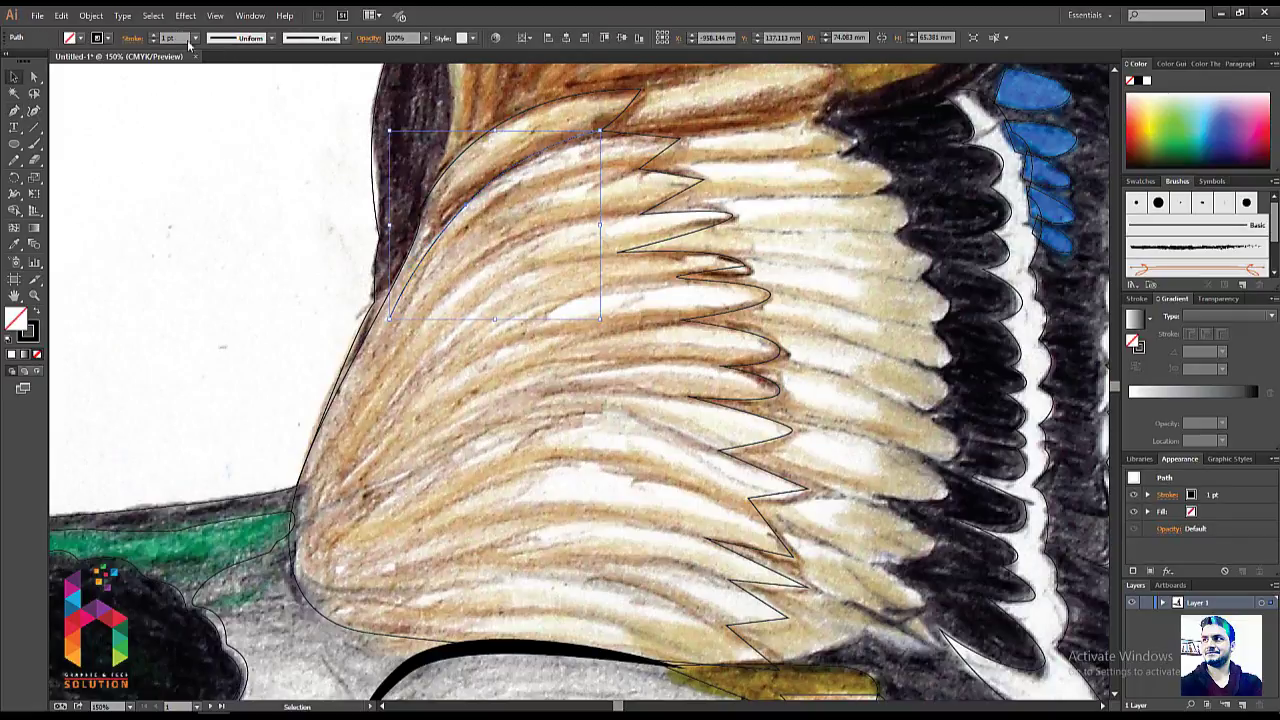
type("8")
key("Return")
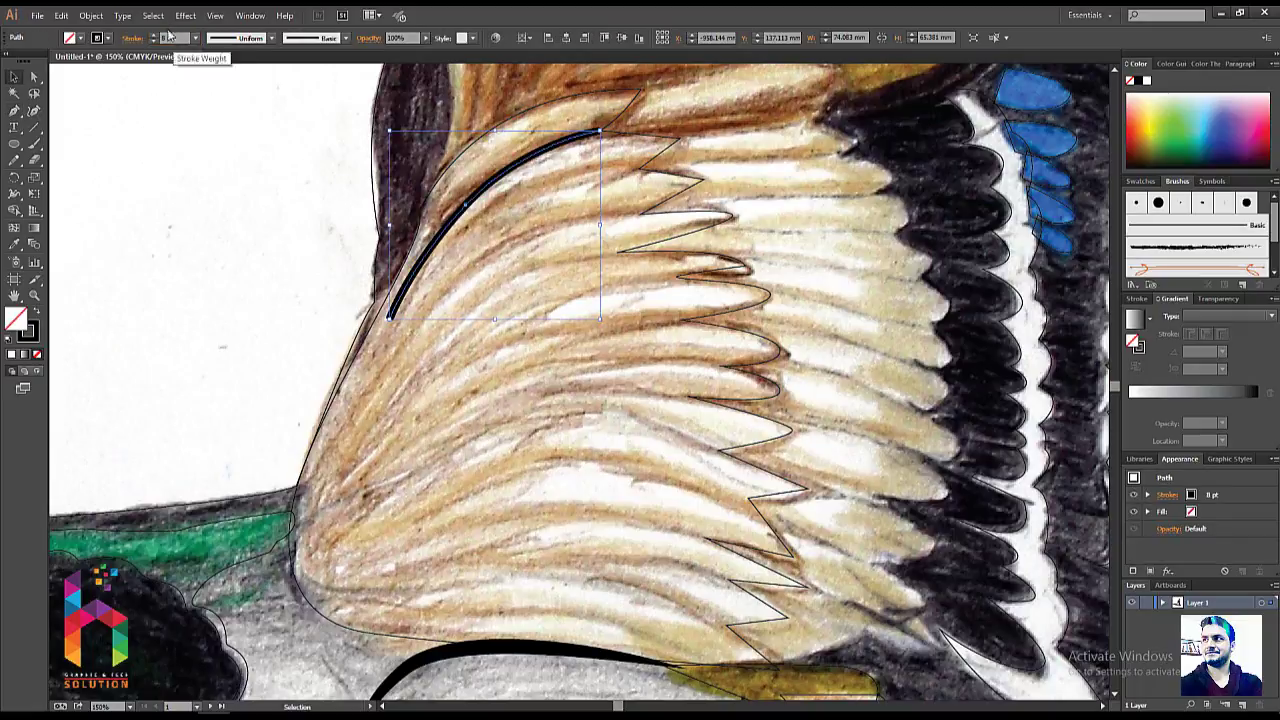
left_click(271, 38)
left_click(240, 78)
- Place a shortened copy of the tapered stroke just below it and delete the extra copy
left_click(249, 104)
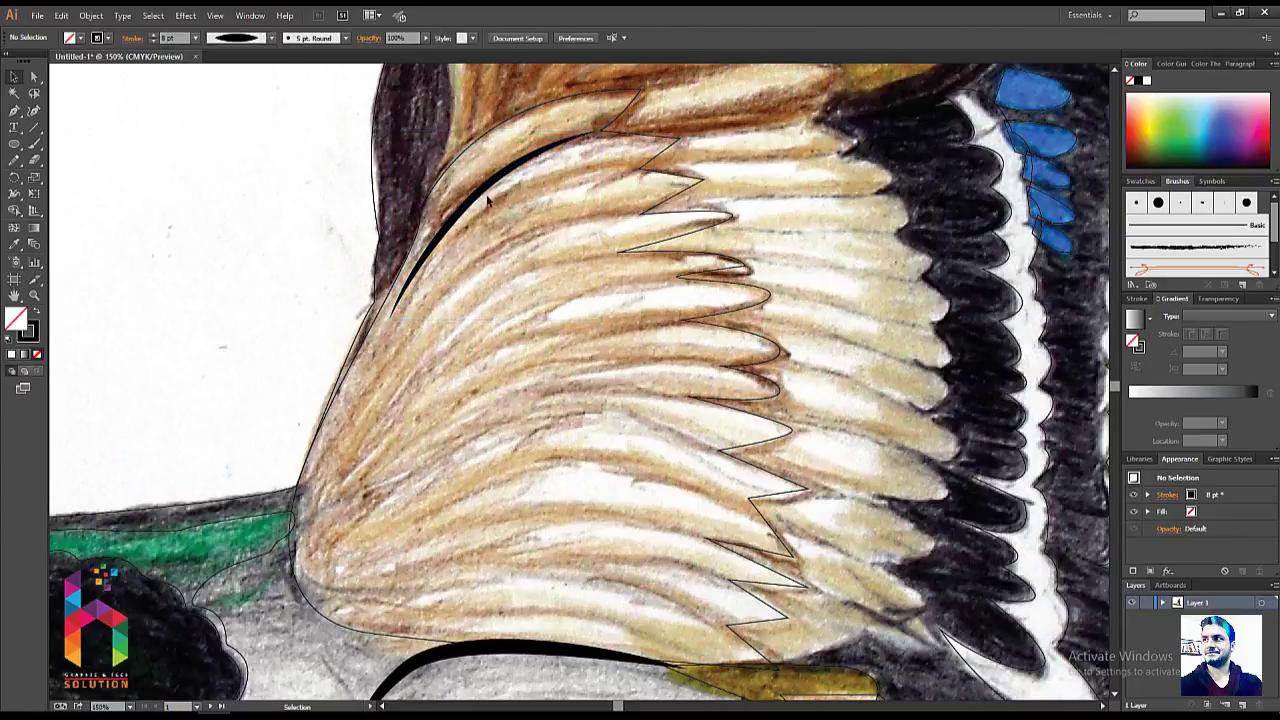
left_click_drag(463, 175, 520, 232)
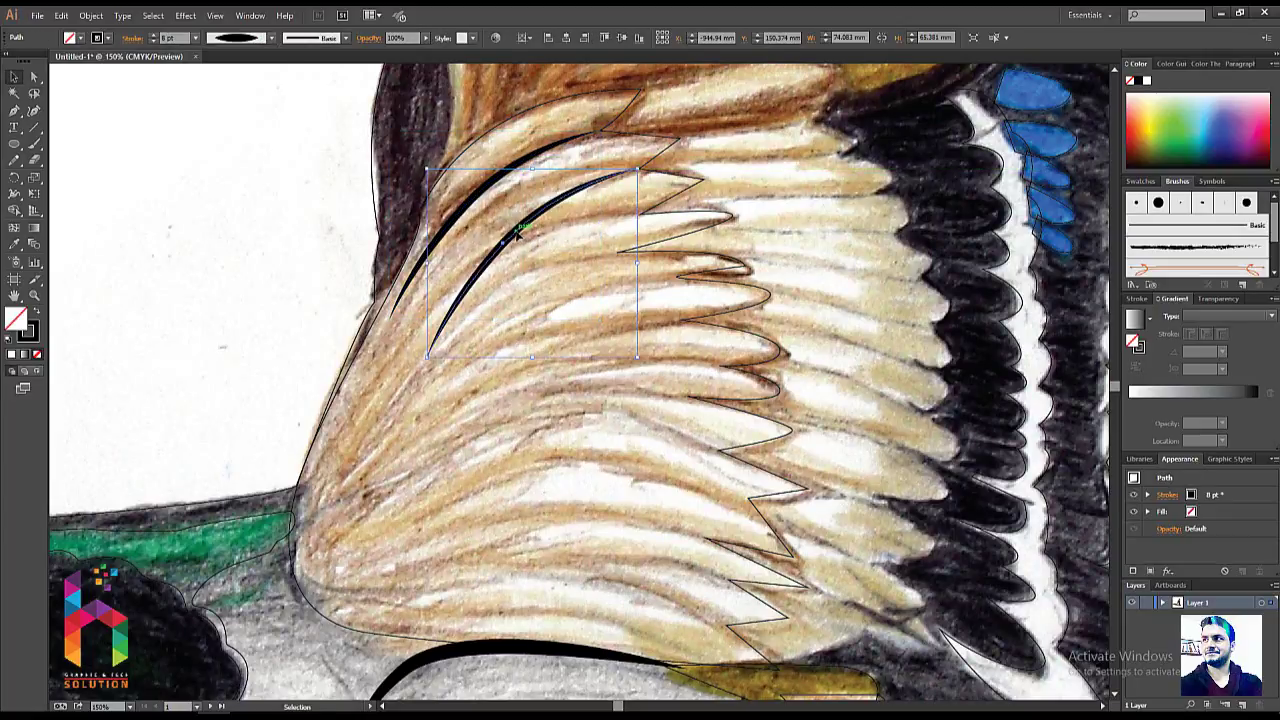
key("v")
left_click(33, 78)
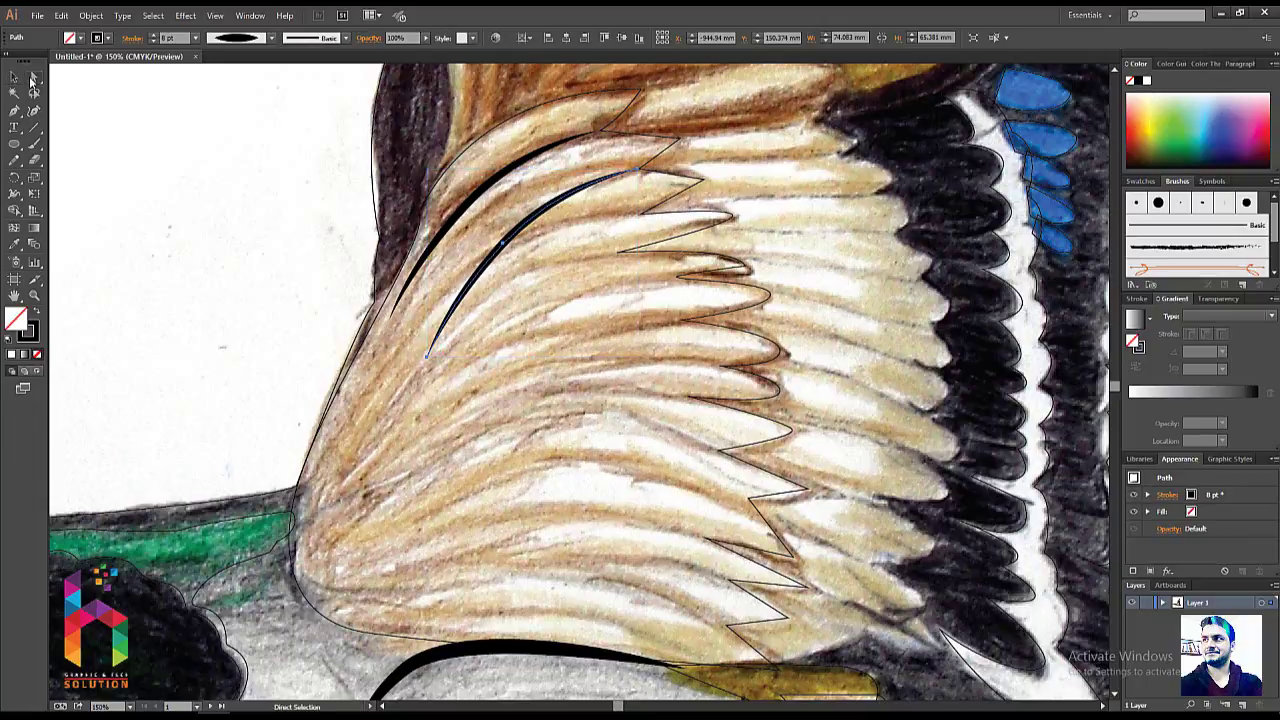
left_click_drag(425, 353, 437, 306)
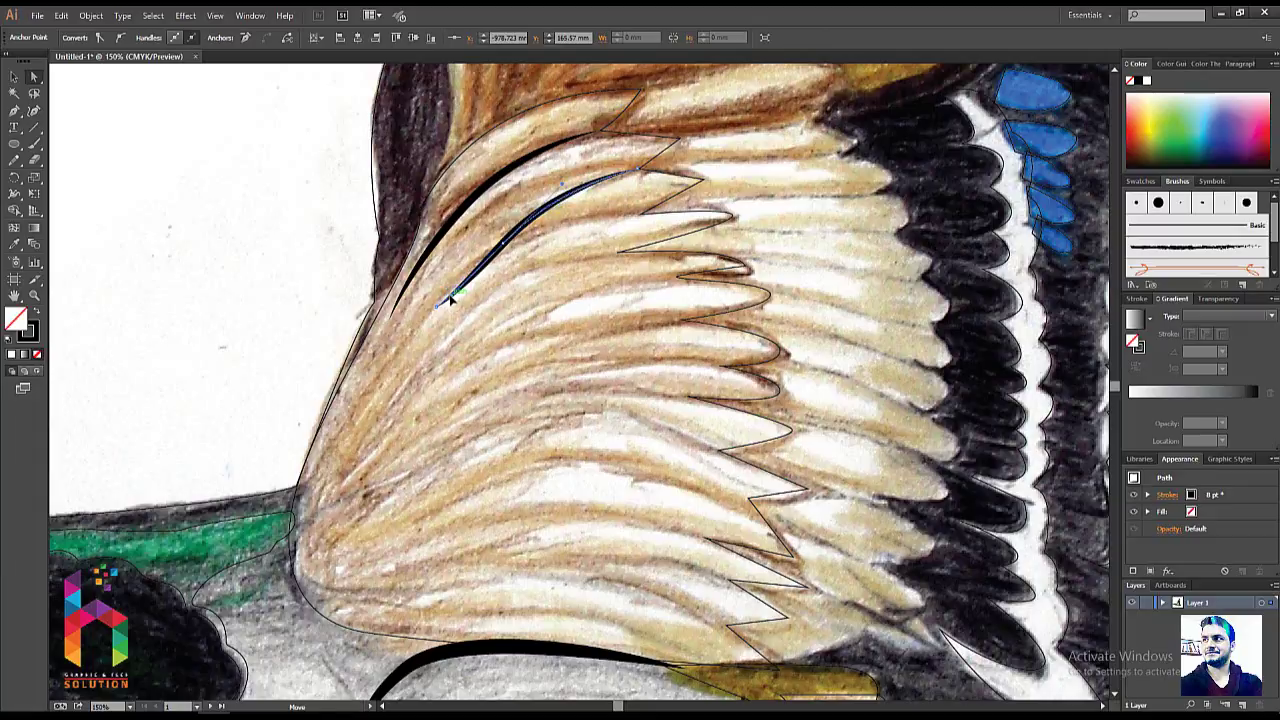
key("v")
left_click_drag(530, 226, 513, 312)
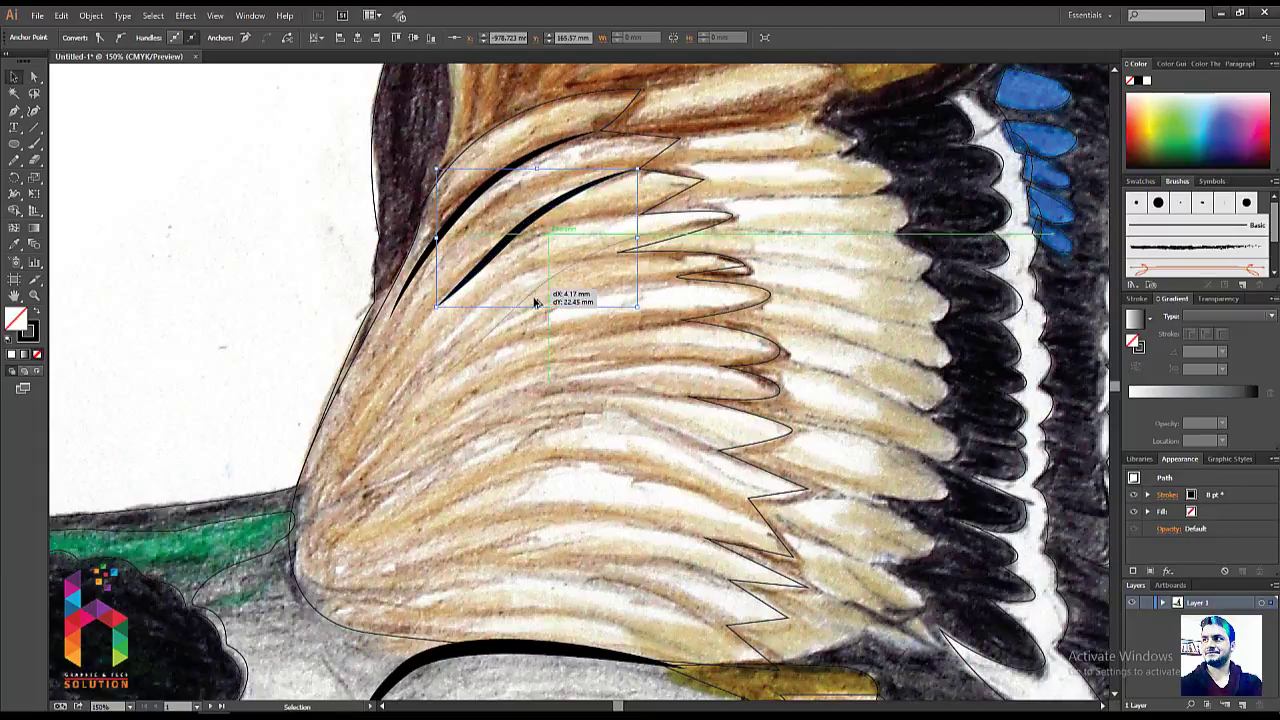
key("Delete")
- Draw curved pen lines along the first two upper beige feather edges
key("p")
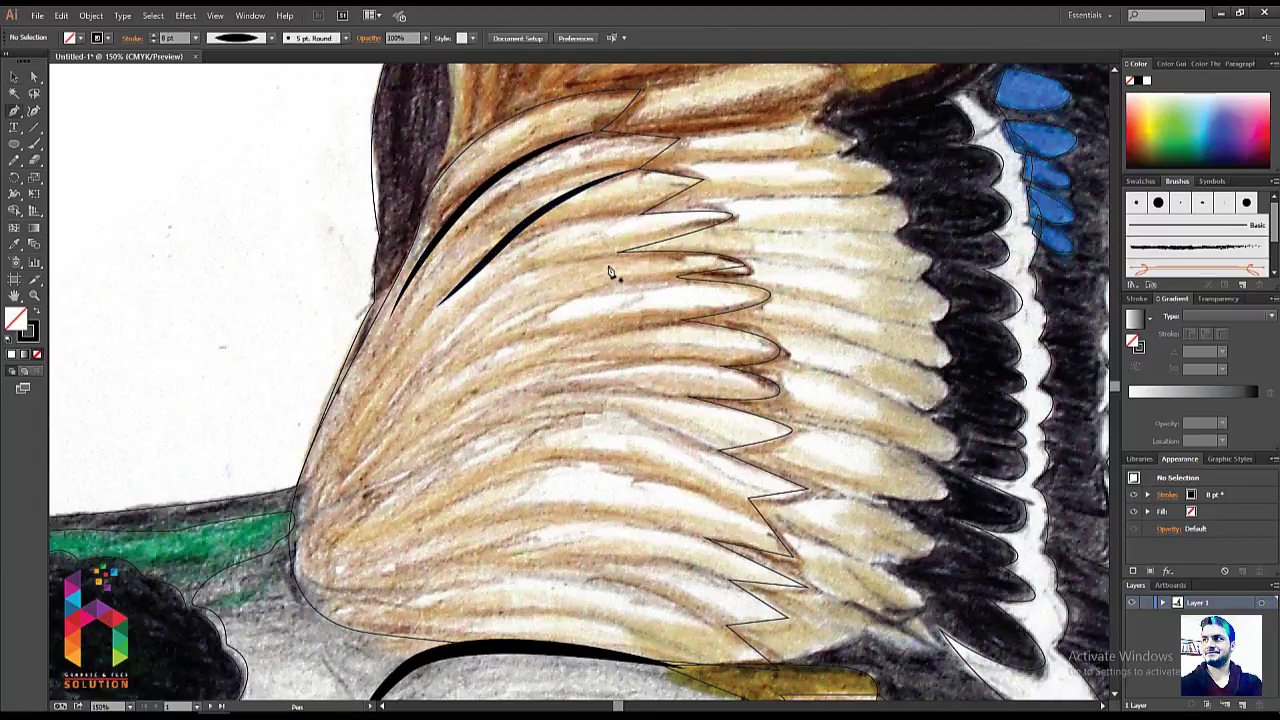
left_click(614, 252)
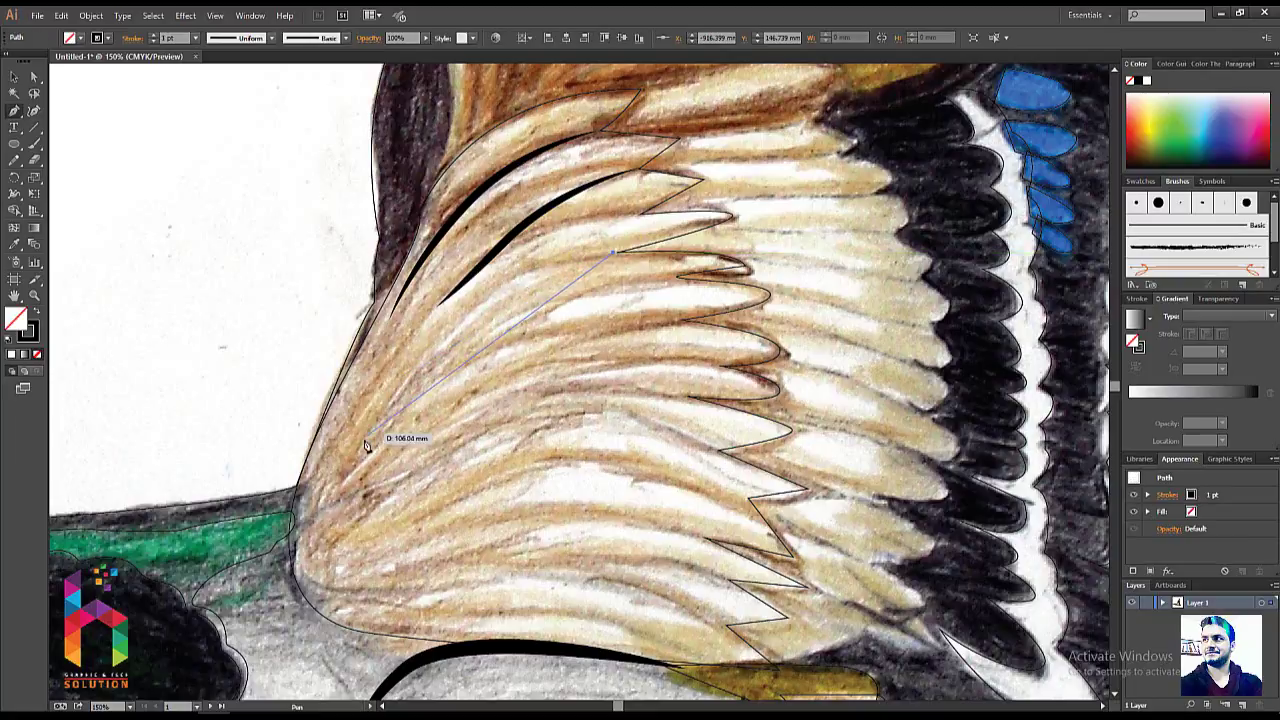
left_click_drag(432, 314, 288, 590)
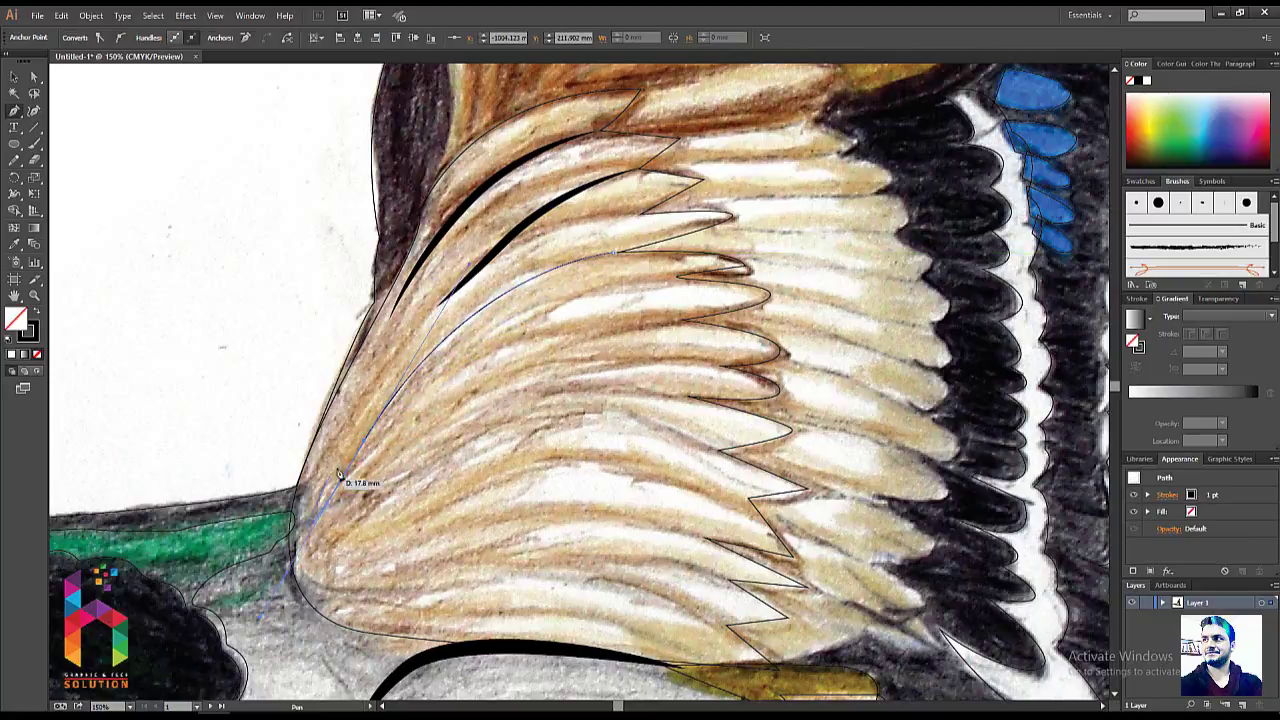
mouse_move(340, 488)
left_mouse_down()
mouse_move(362, 448)
mouse_move(381, 481)
left_mouse_up()
left_click(679, 325)
left_click_drag(551, 312, 500, 345)
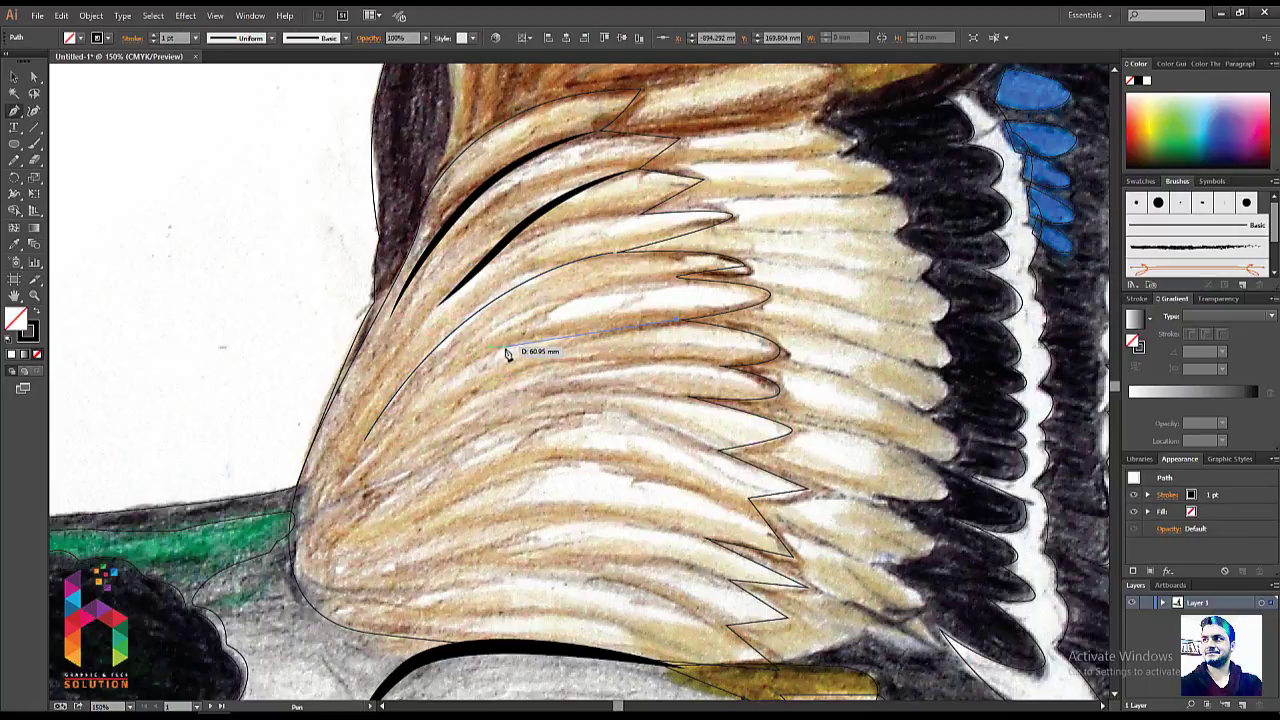
left_click_drag(389, 428, 486, 405)
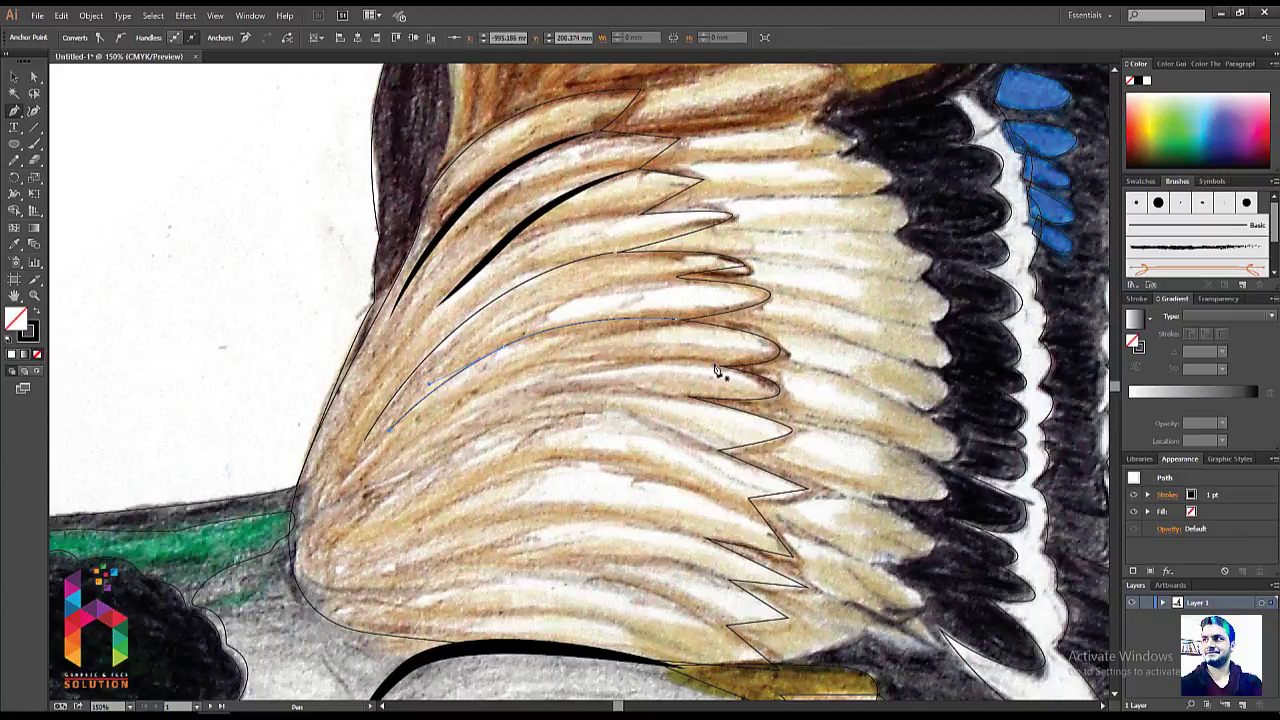
left_click_drag(717, 372, 417, 428)
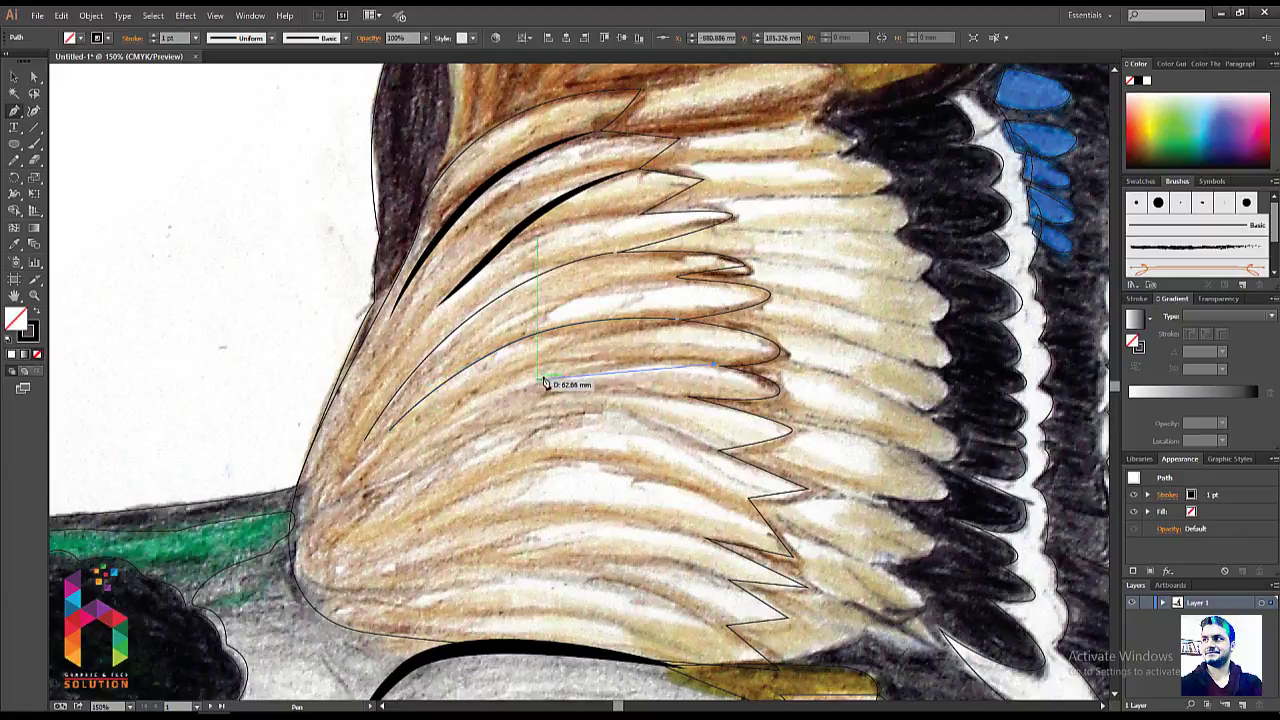
left_click(314, 520)
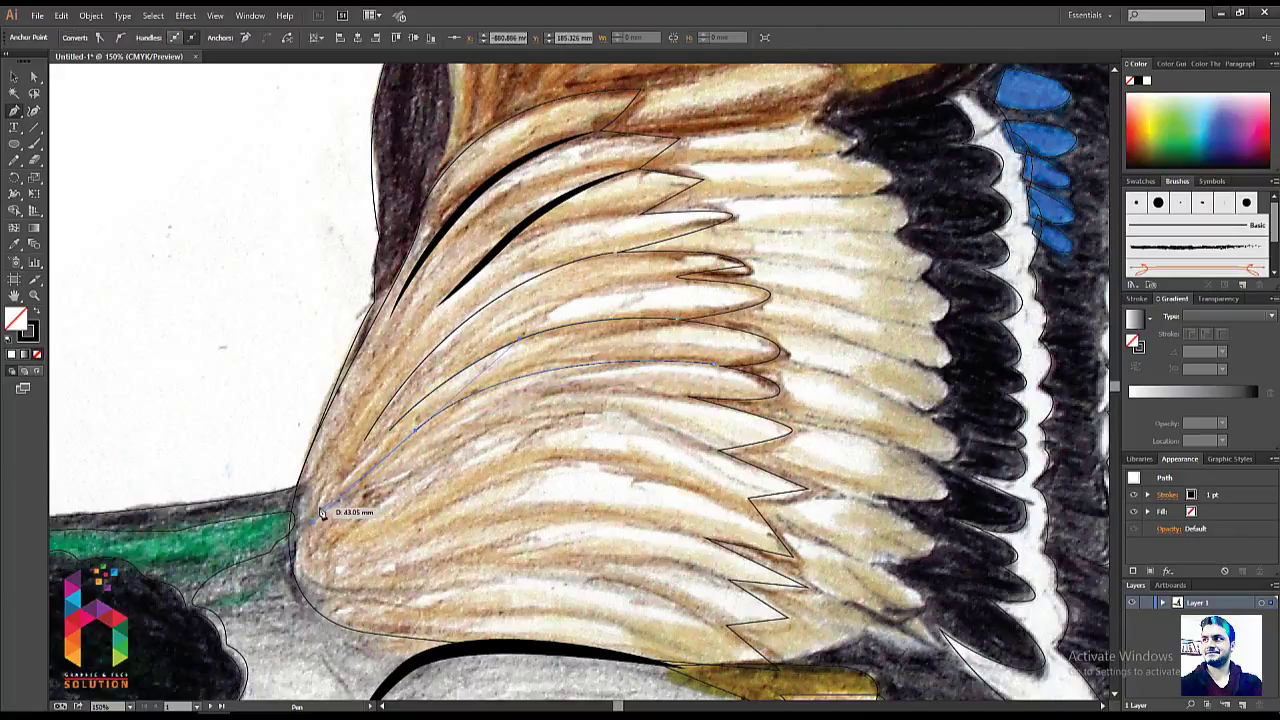
- Trace curved lines along the lower feather edges down to the wing's bottom feather
left_click(683, 404)
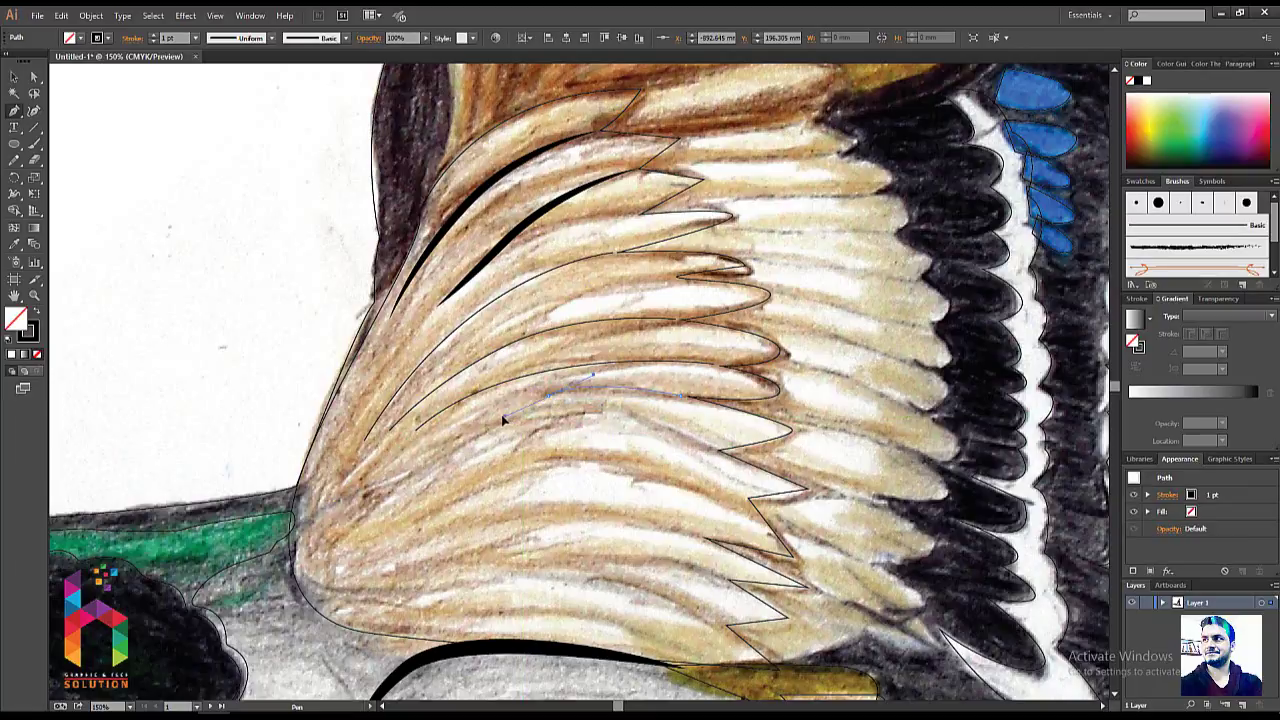
left_click_drag(503, 420, 393, 513)
left_click(702, 455)
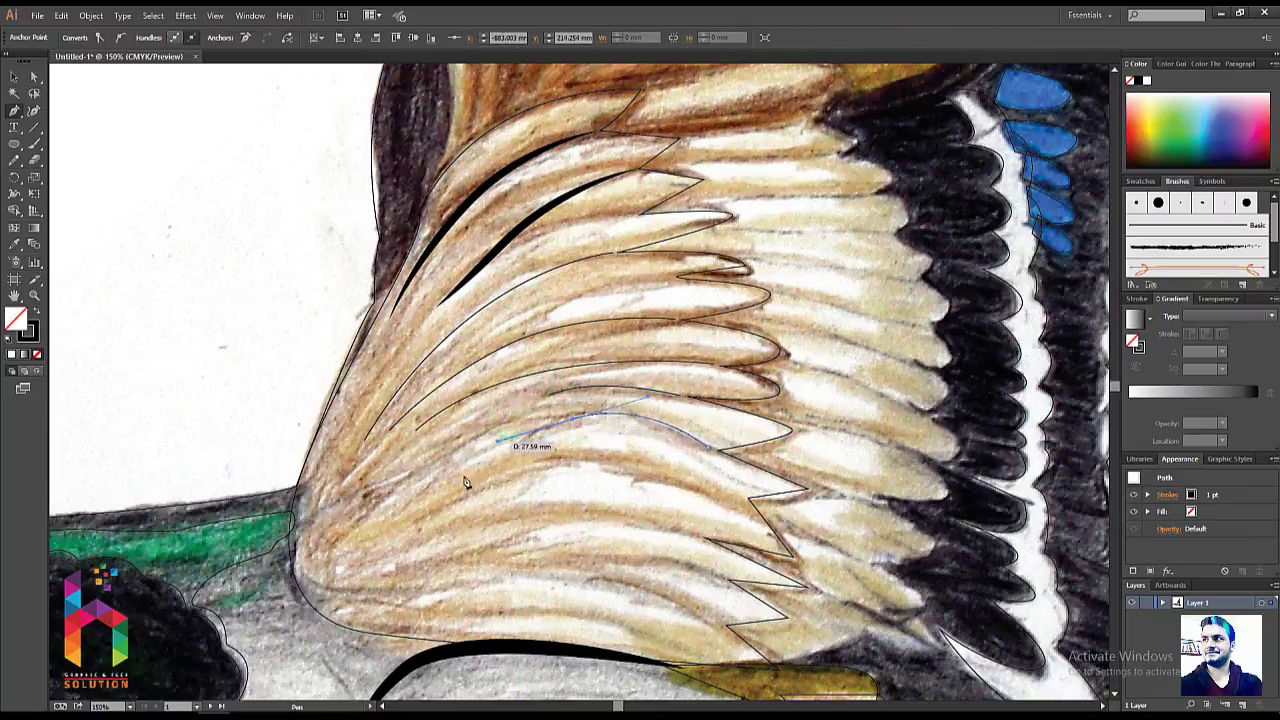
left_click(393, 511)
left_click(745, 499)
mouse_move(510, 467)
left_mouse_down()
mouse_move(412, 510)
mouse_move(381, 583)
left_mouse_up()
left_click(697, 540)
scroll(728, 566, "down", 1)
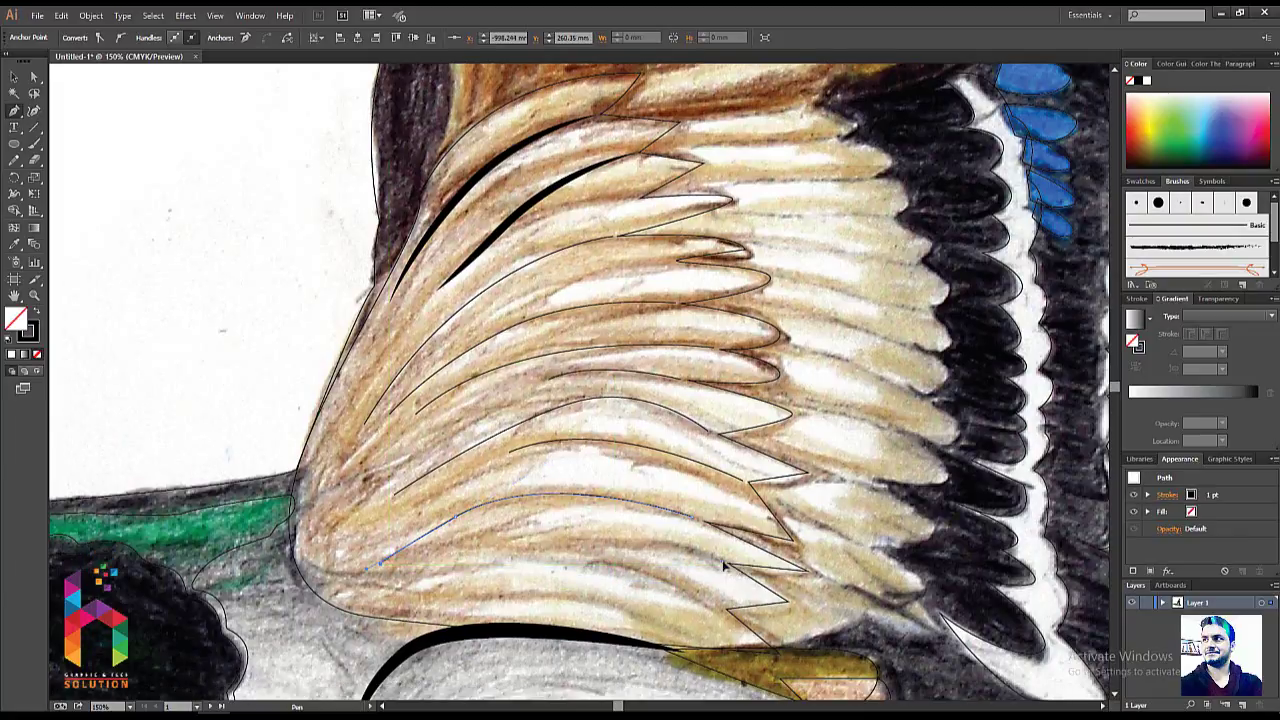
left_click(726, 564)
left_click_drag(500, 538, 420, 598)
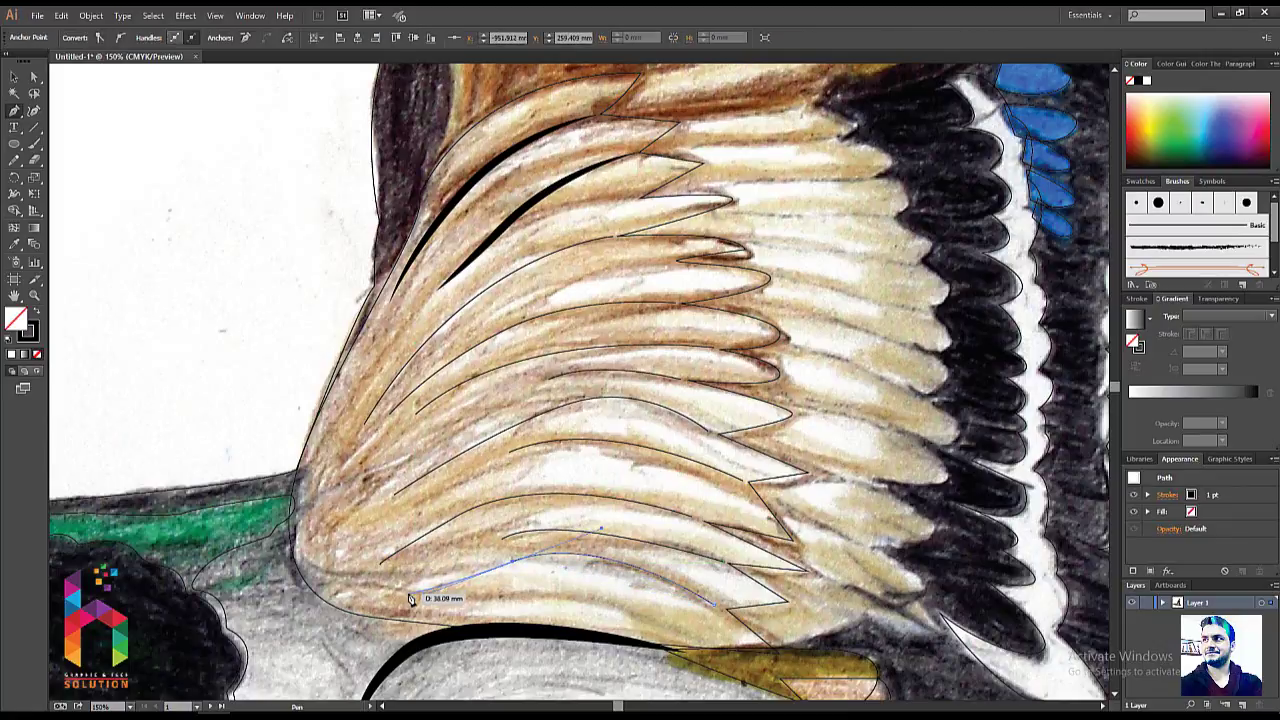
scroll(483, 511, "down", 2)
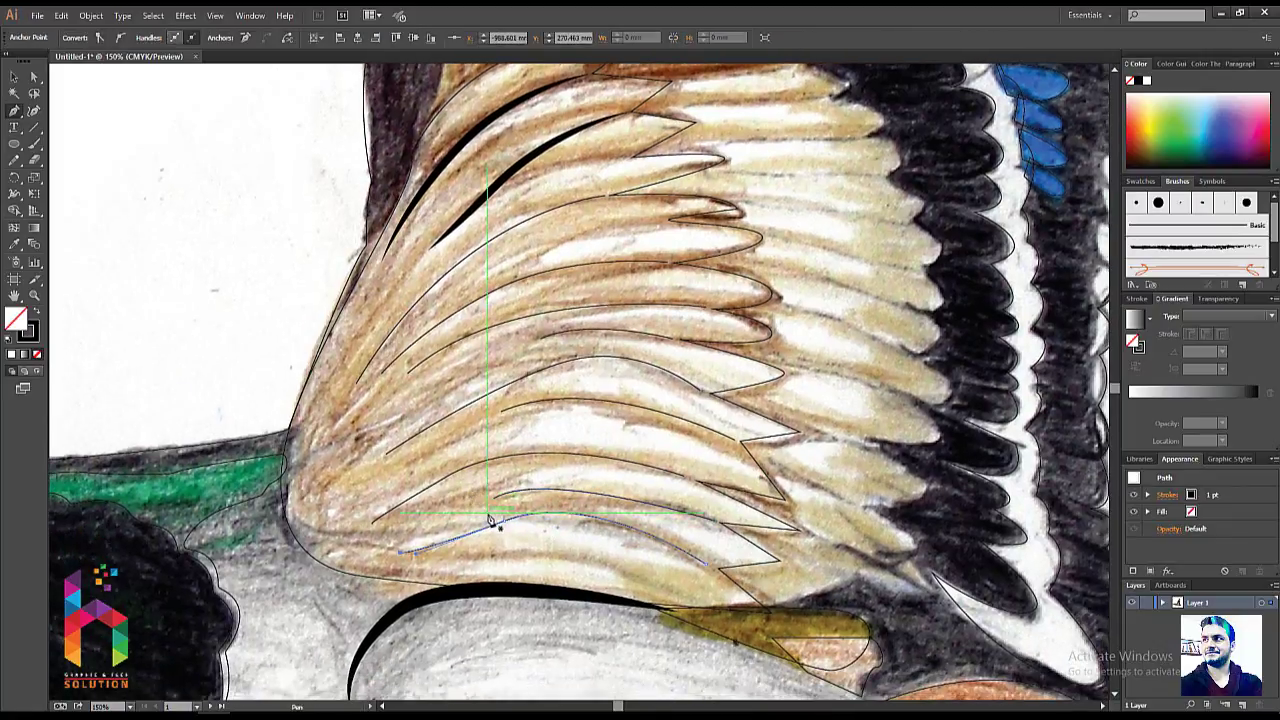
- Select the six newly drawn feather curves together, bottom to top
left_click(523, 455, "shift")
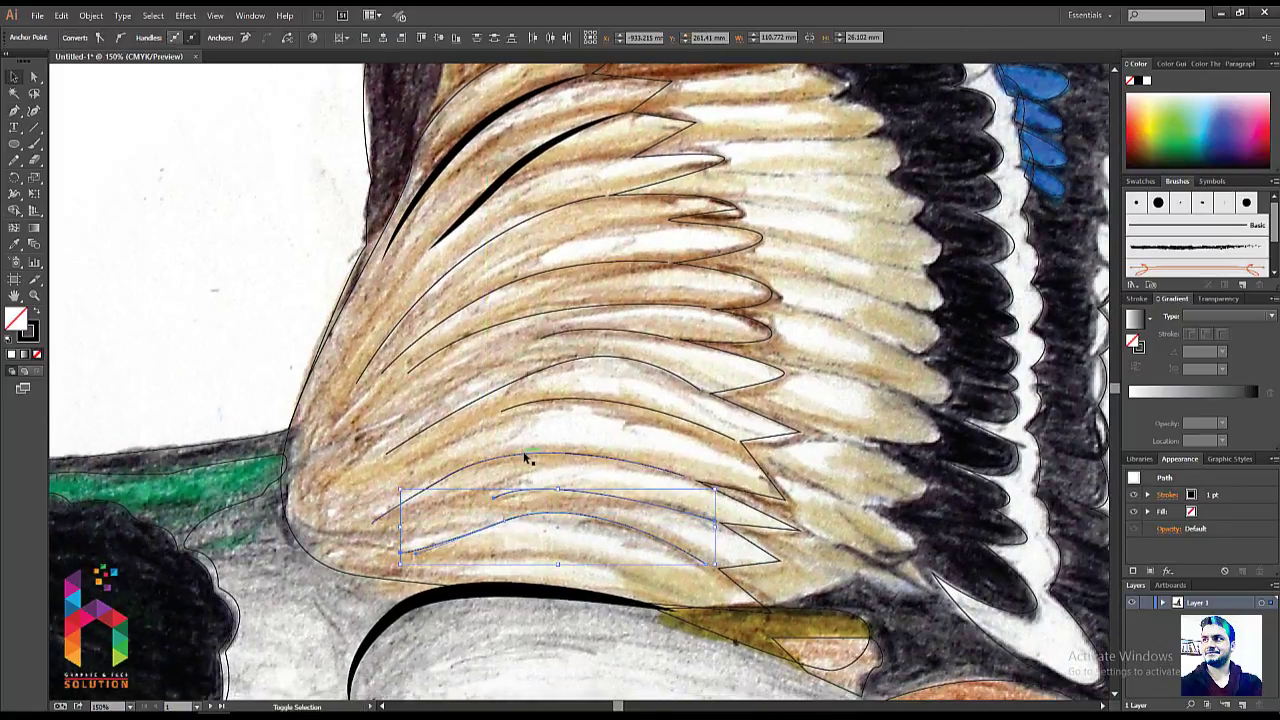
left_click(553, 401, "shift")
left_click(566, 336, "shift")
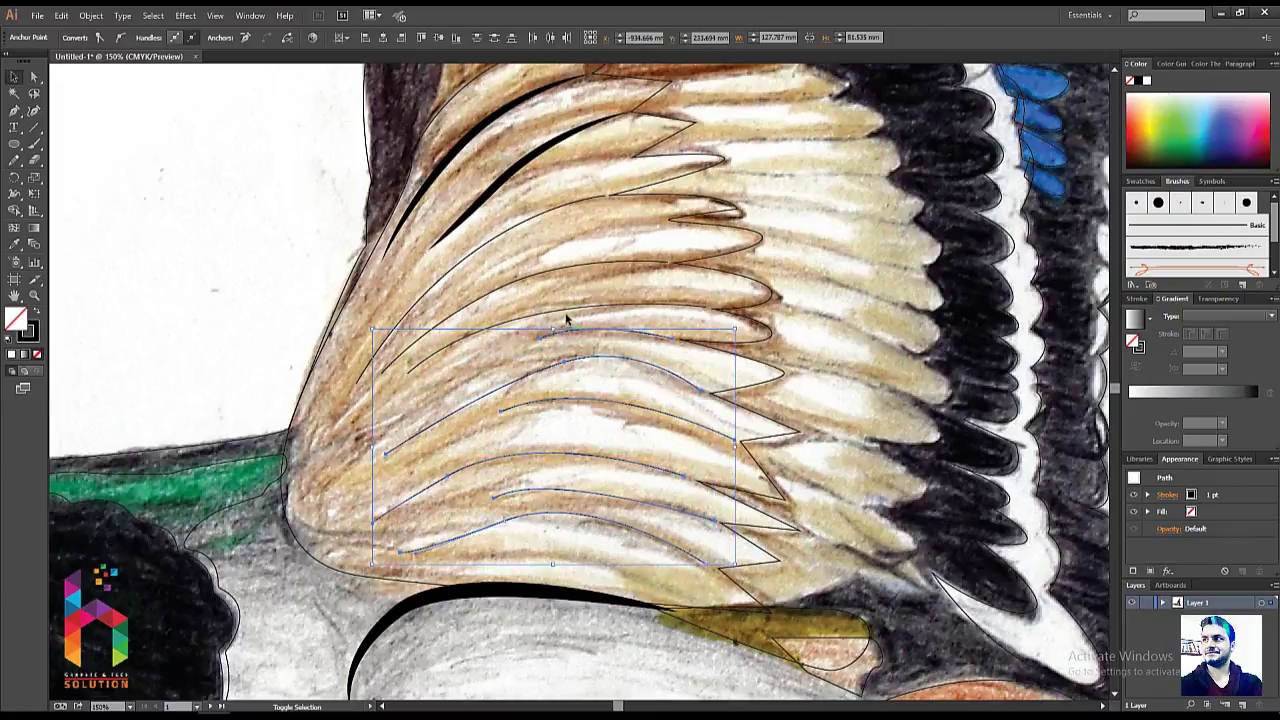
left_click(566, 313, "shift")
left_click(553, 268, "shift")
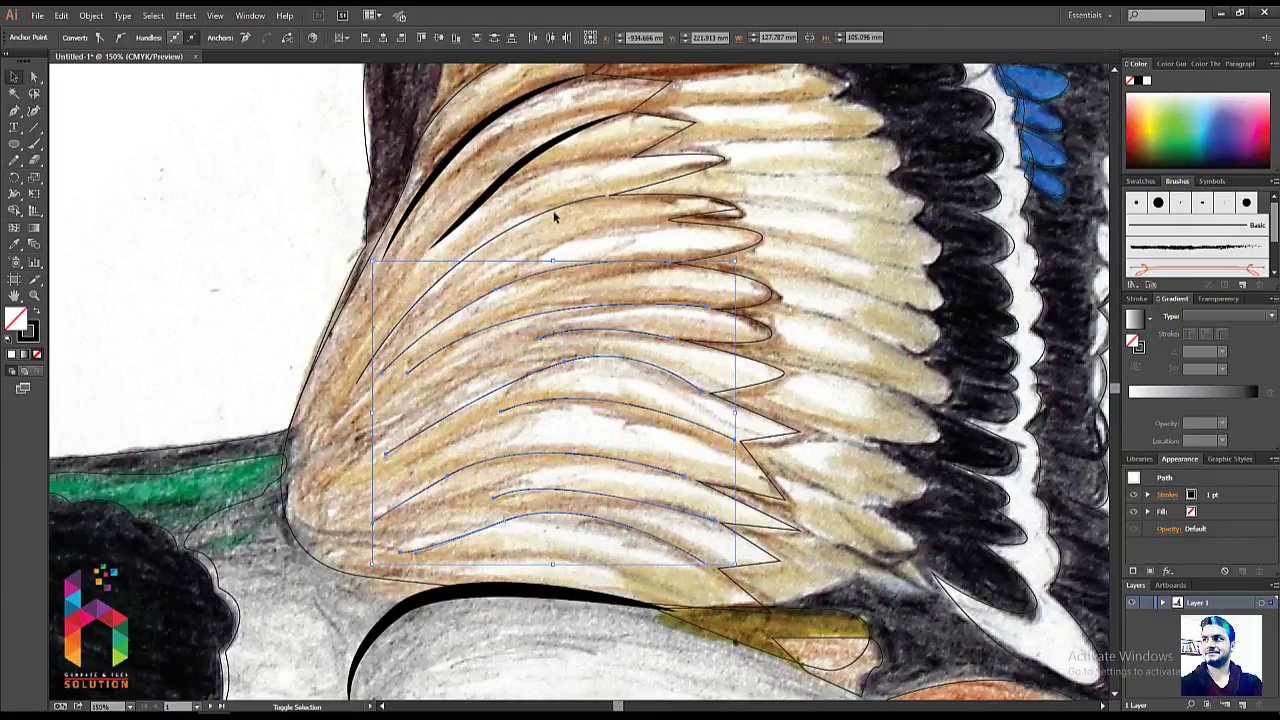
left_click(556, 214, "shift")
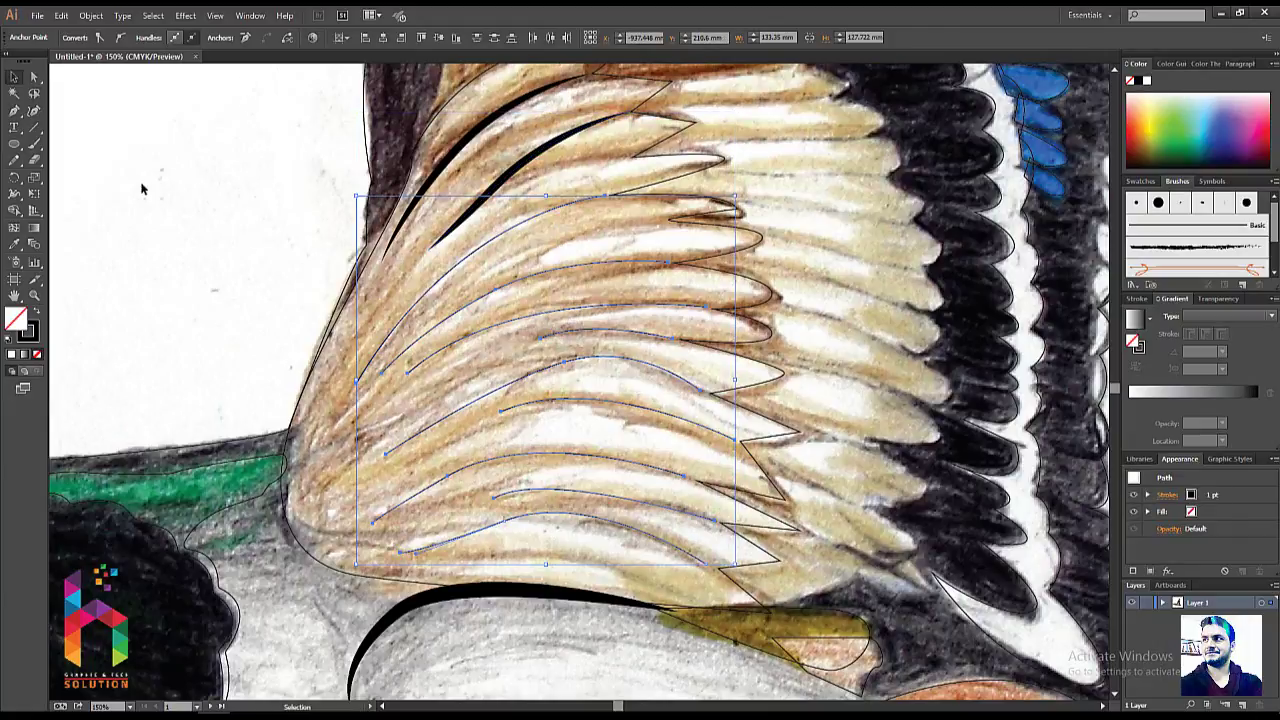
- Copy the thick black stroke onto the new curves and give the upper strokes an elliptical width profile
key("i")
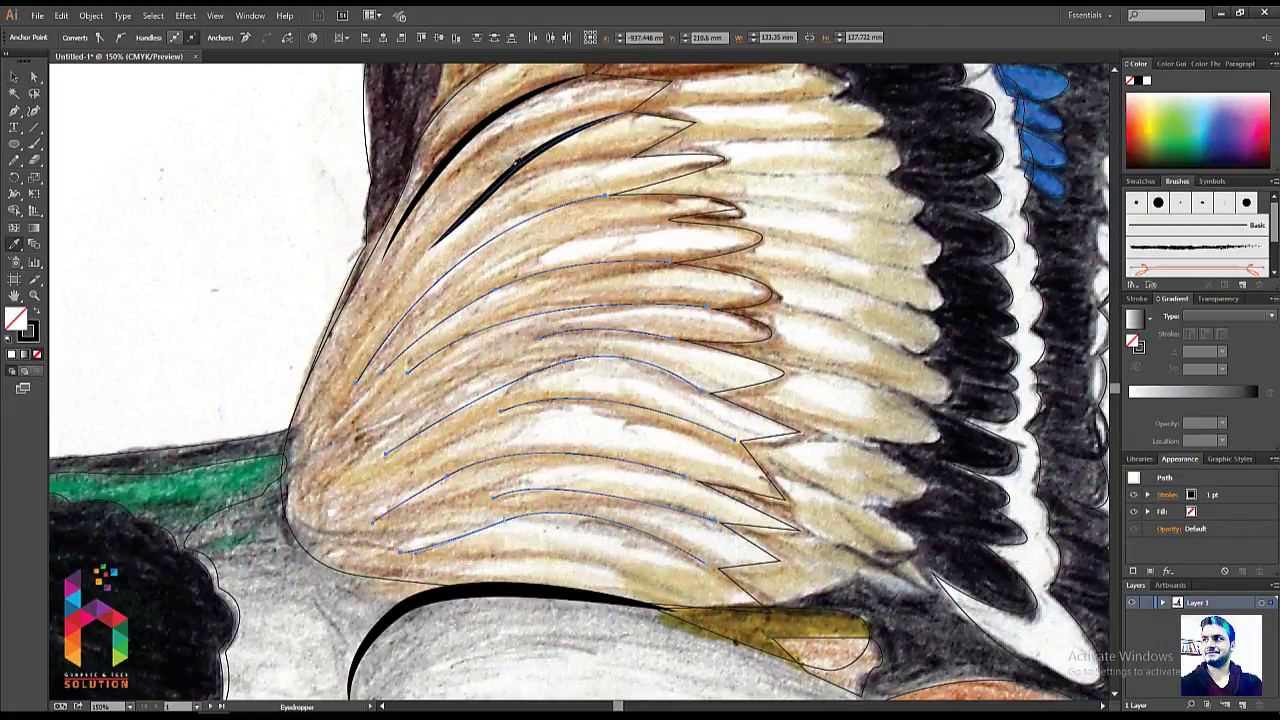
left_click(490, 152)
key("v")
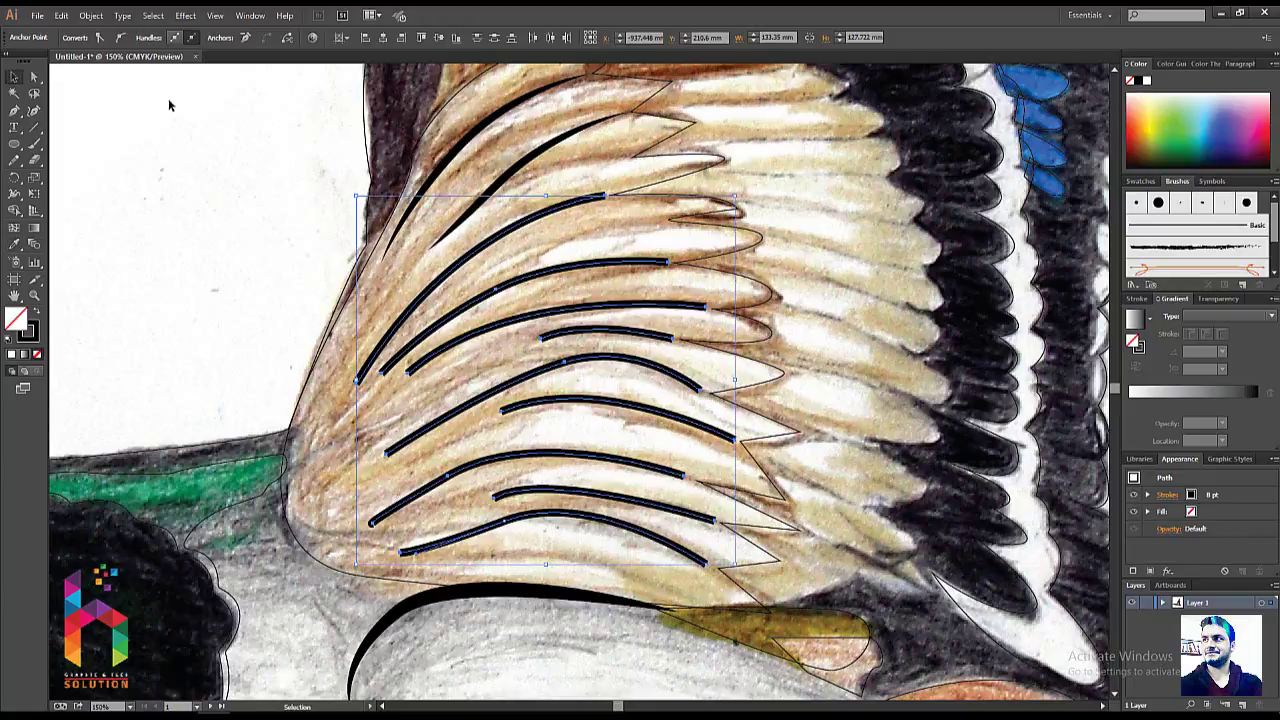
left_click(169, 105)
left_click(502, 236)
left_click(245, 40)
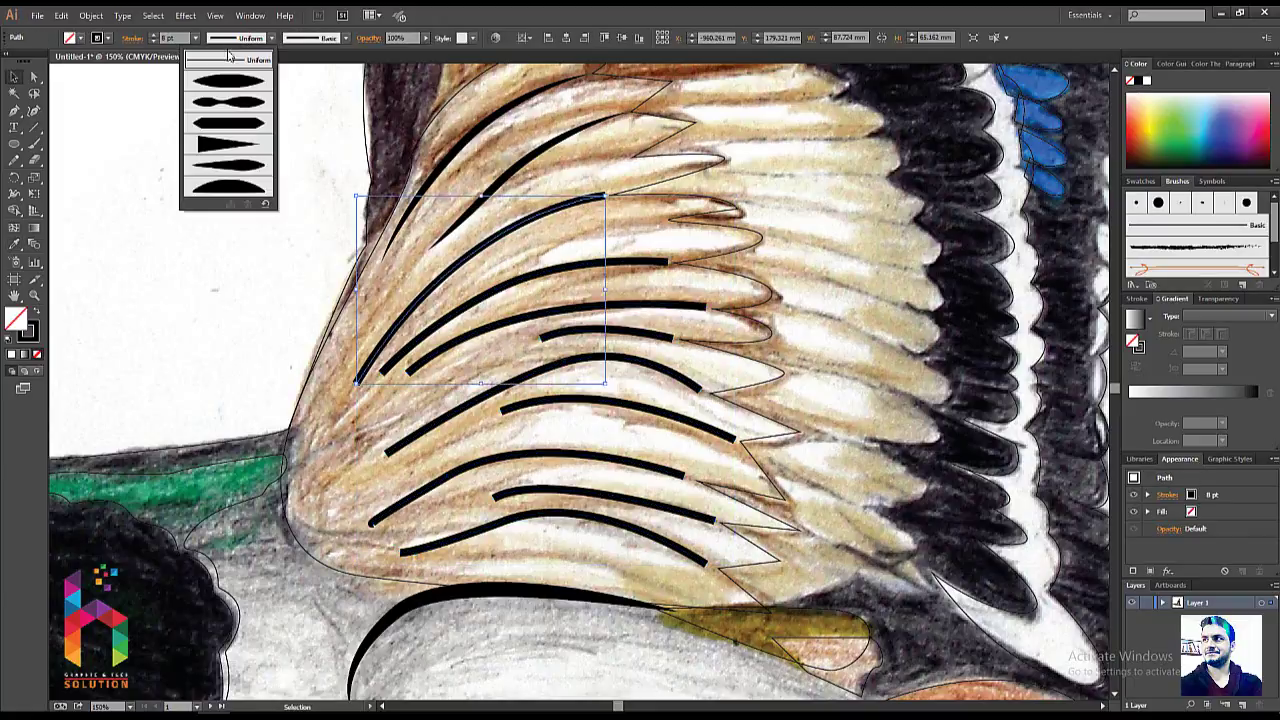
left_click(229, 85)
- Taper the next four feather strokes one by one, including the short and curved ones
left_click(540, 277)
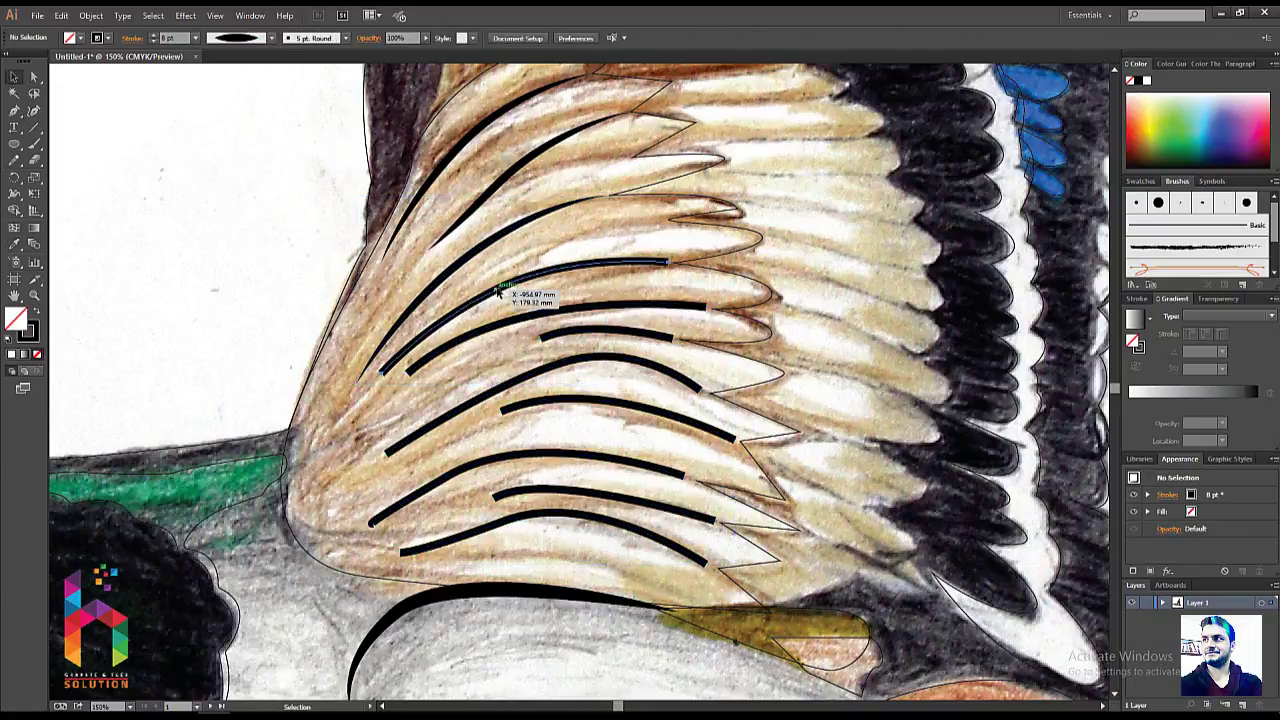
left_click(497, 290)
left_click(240, 38)
left_click(240, 90)
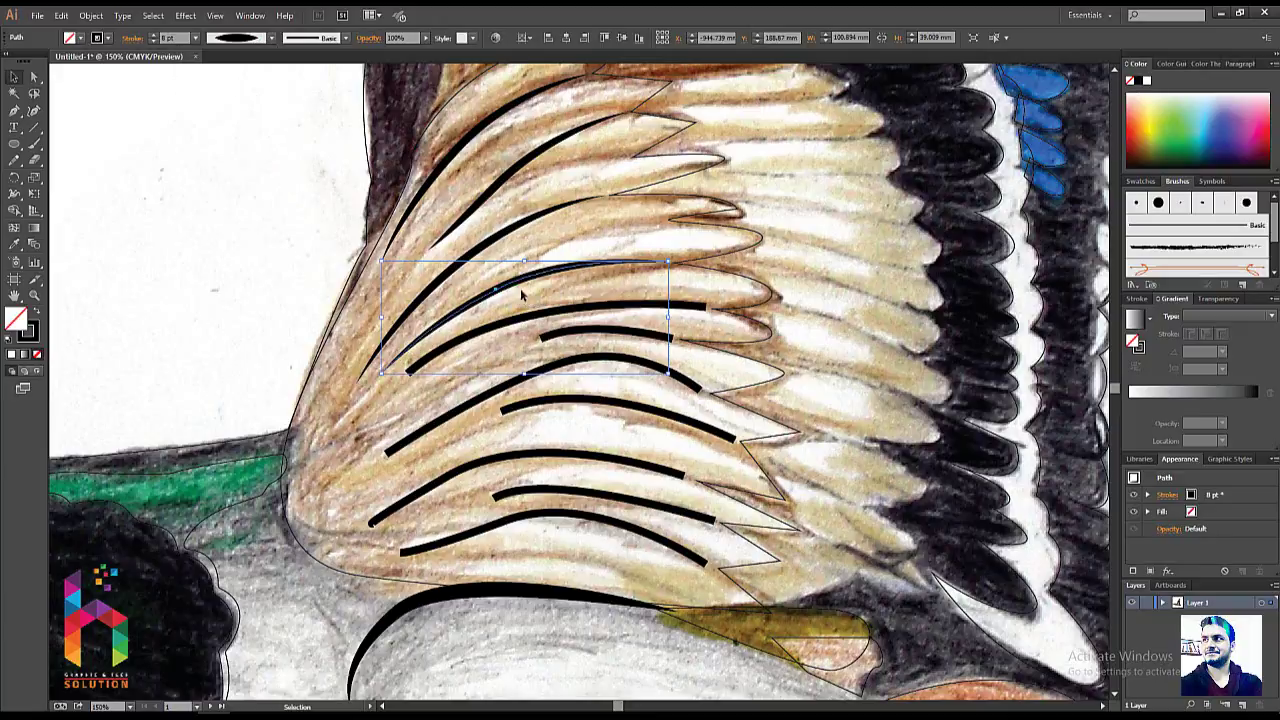
left_click(528, 318)
left_click(240, 38)
left_click(236, 90)
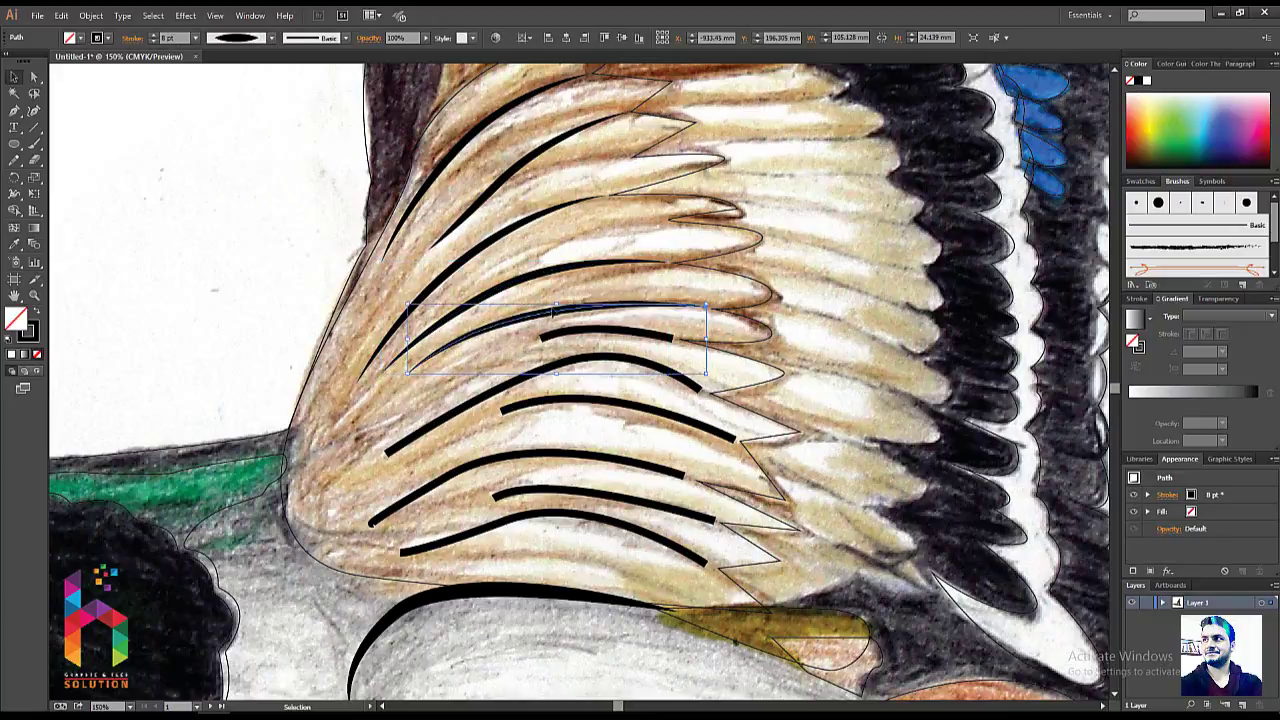
left_click(565, 332)
left_click(242, 38)
left_click(246, 89)
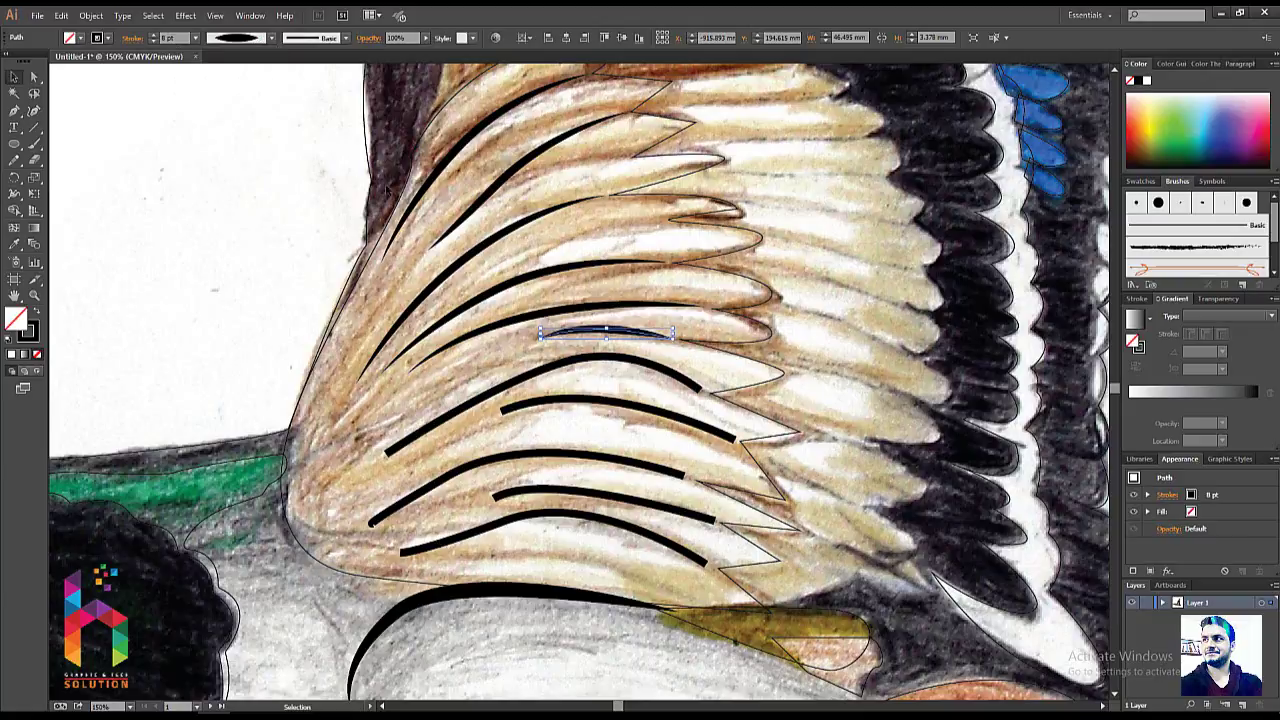
left_click(531, 371)
left_click(265, 40)
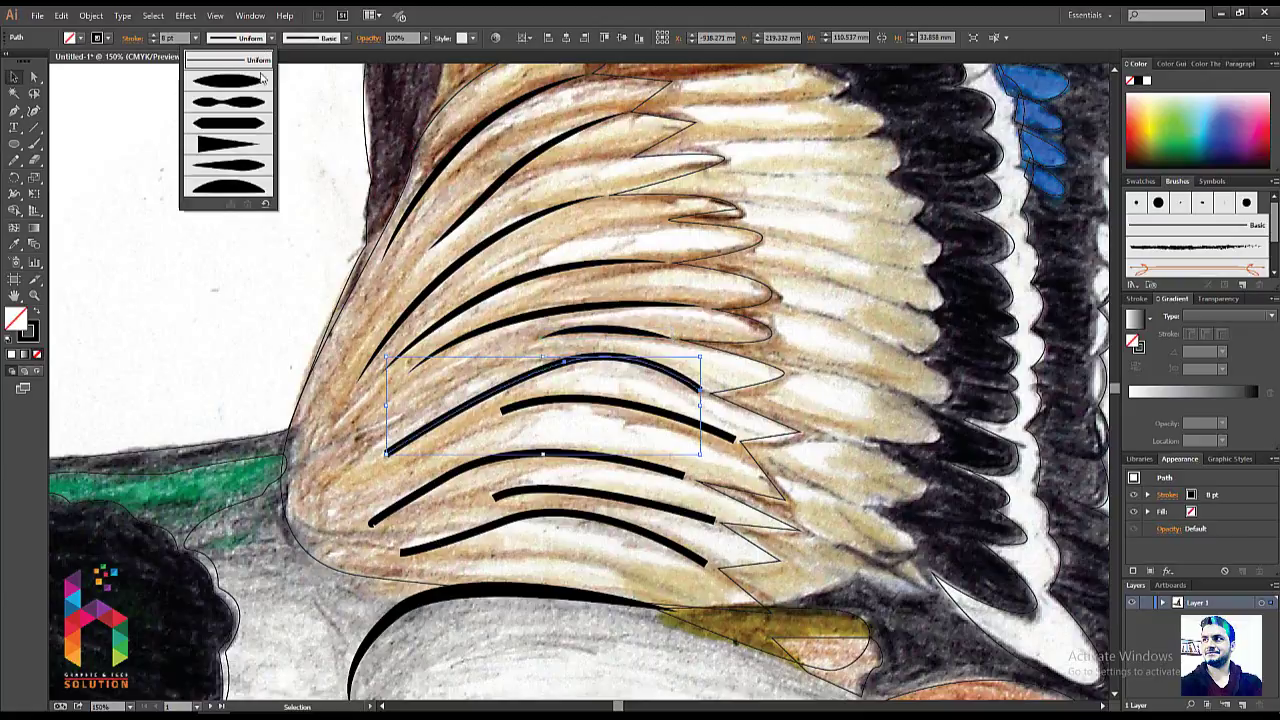
left_click(252, 80)
- Taper the remaining lower feather strokes down the wing, then deselect
left_click(561, 401)
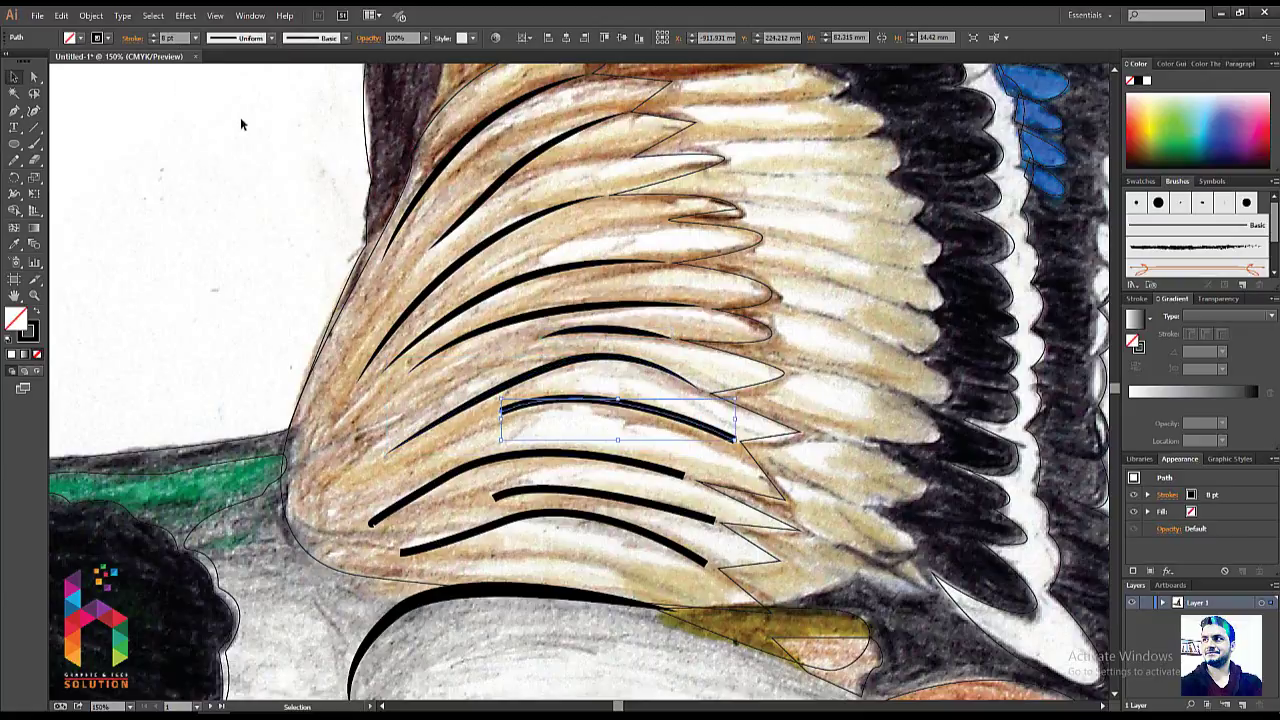
left_click(250, 38)
left_click(245, 82)
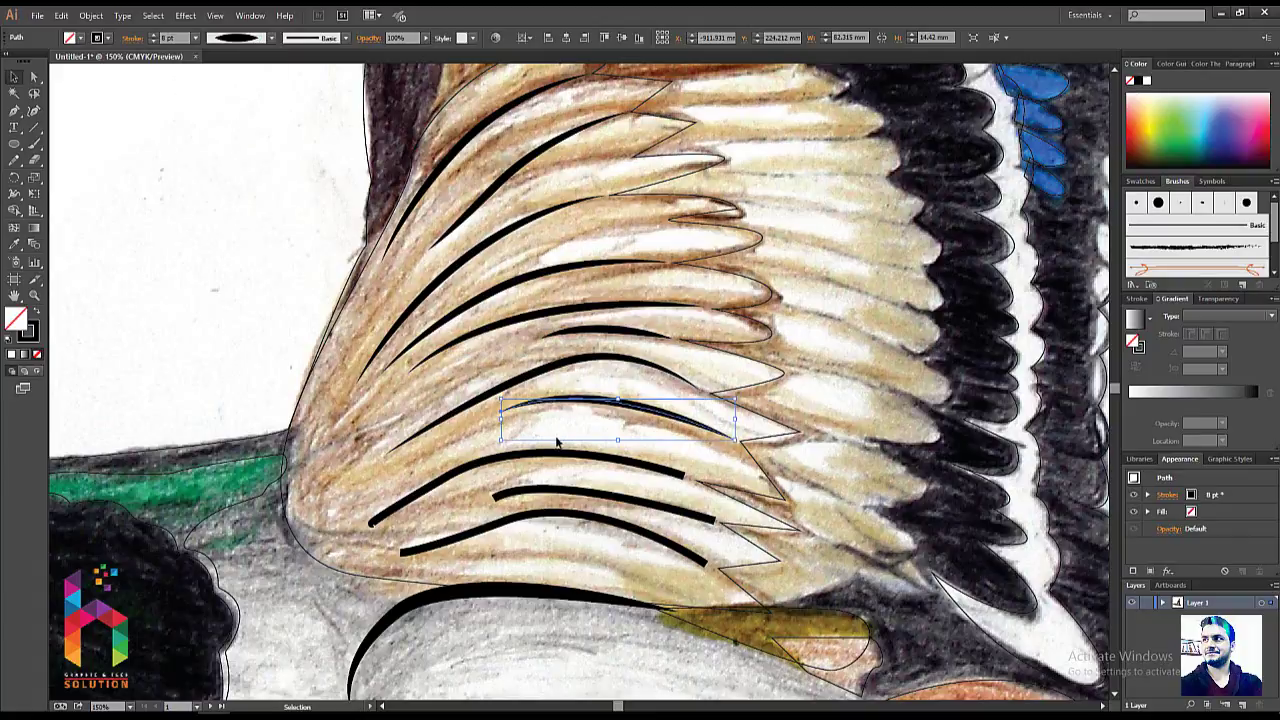
left_click(538, 449)
left_click(228, 40)
left_click(245, 82)
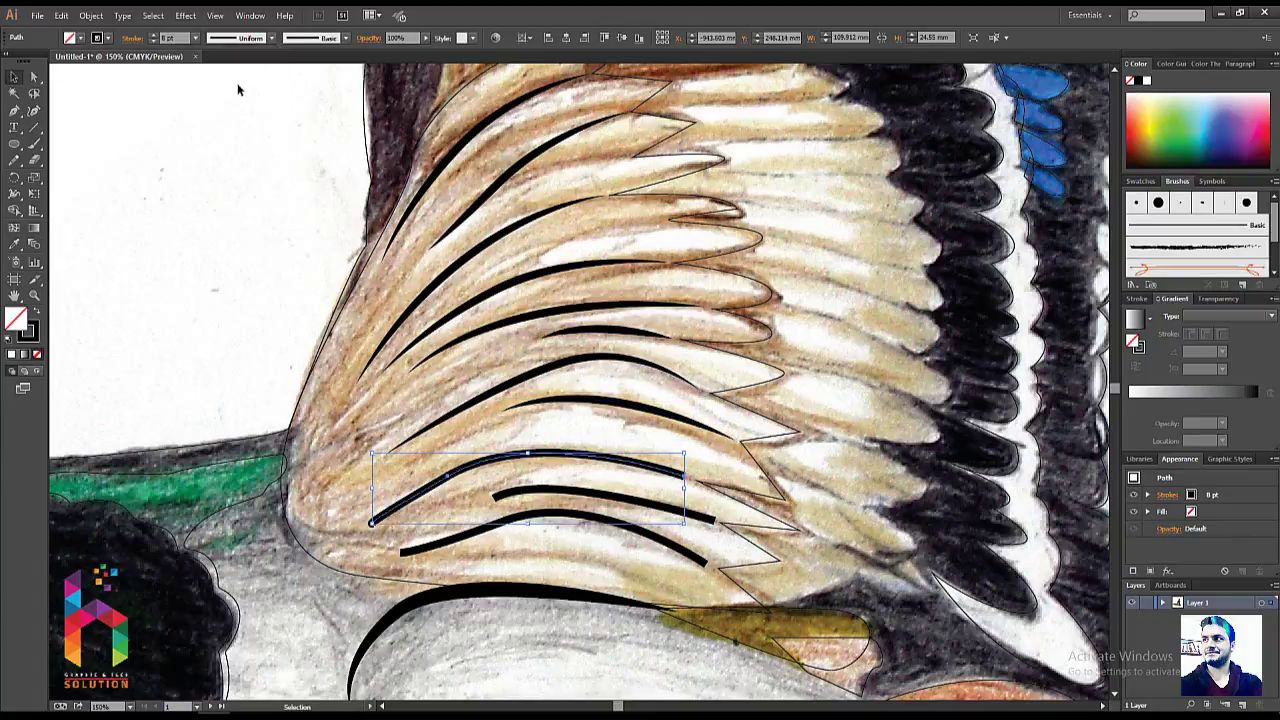
left_click(590, 489)
left_click(590, 497)
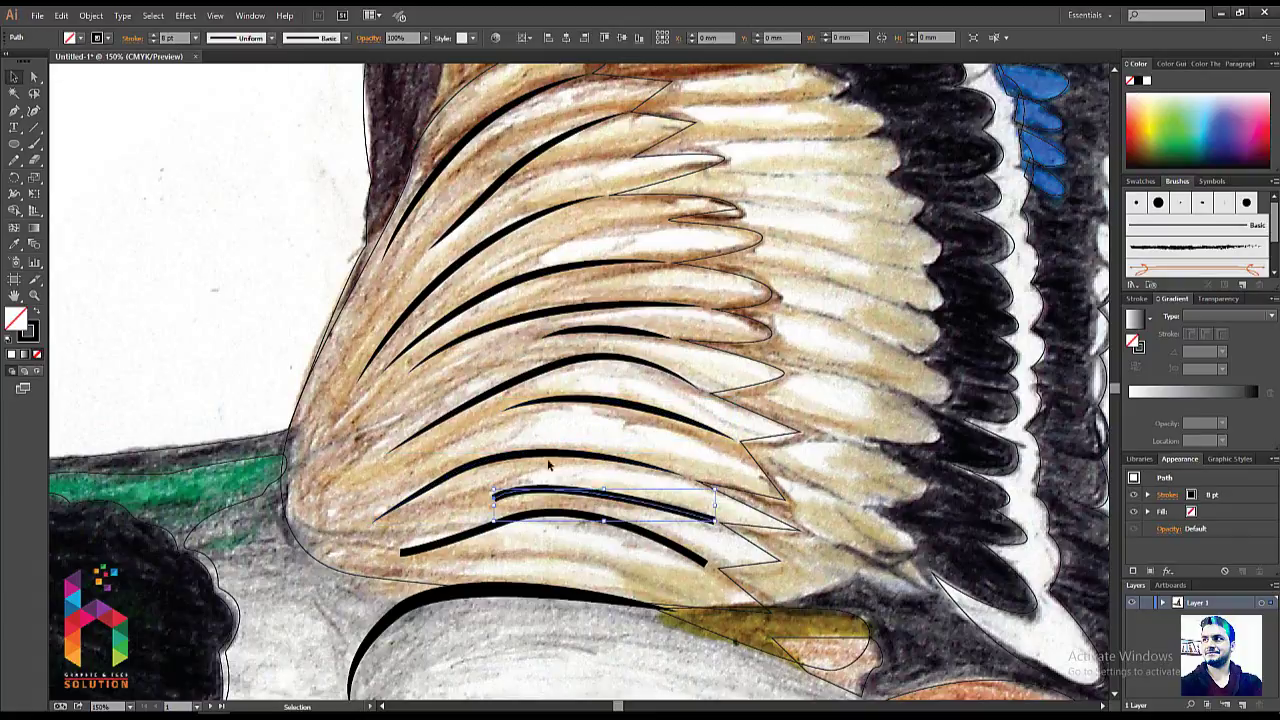
left_click(228, 40)
left_click(245, 120)
left_click(466, 532)
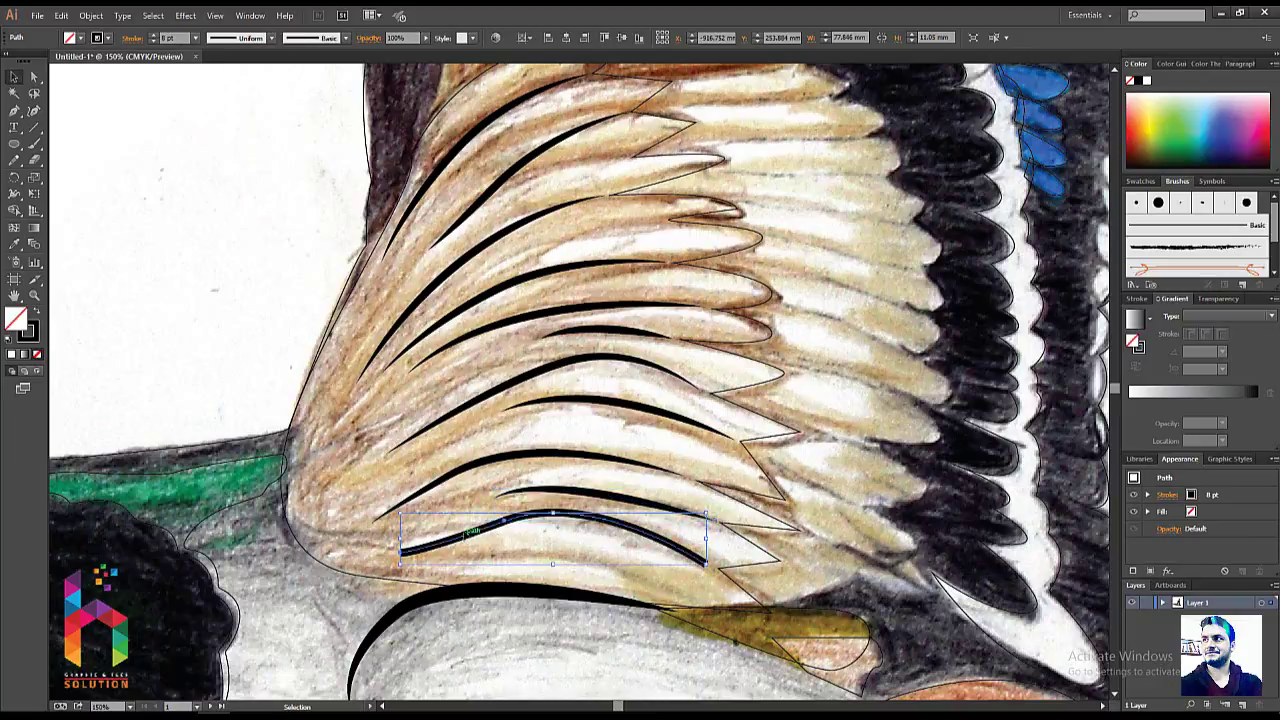
left_click(256, 40)
left_click(205, 200)
left_click(220, 210)
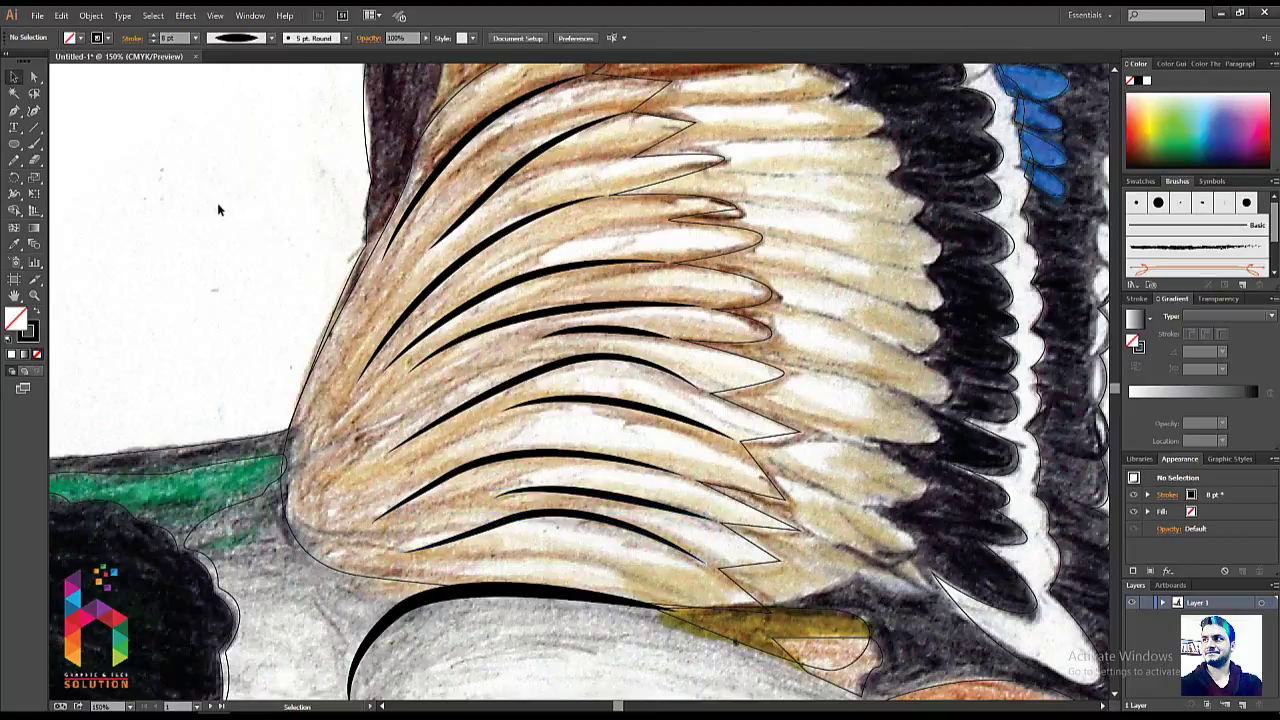
- Select all the black feather strokes across the wing, top to bottom
left_click(618, 262)
left_click(508, 206, "shift")
left_click(508, 186, "shift")
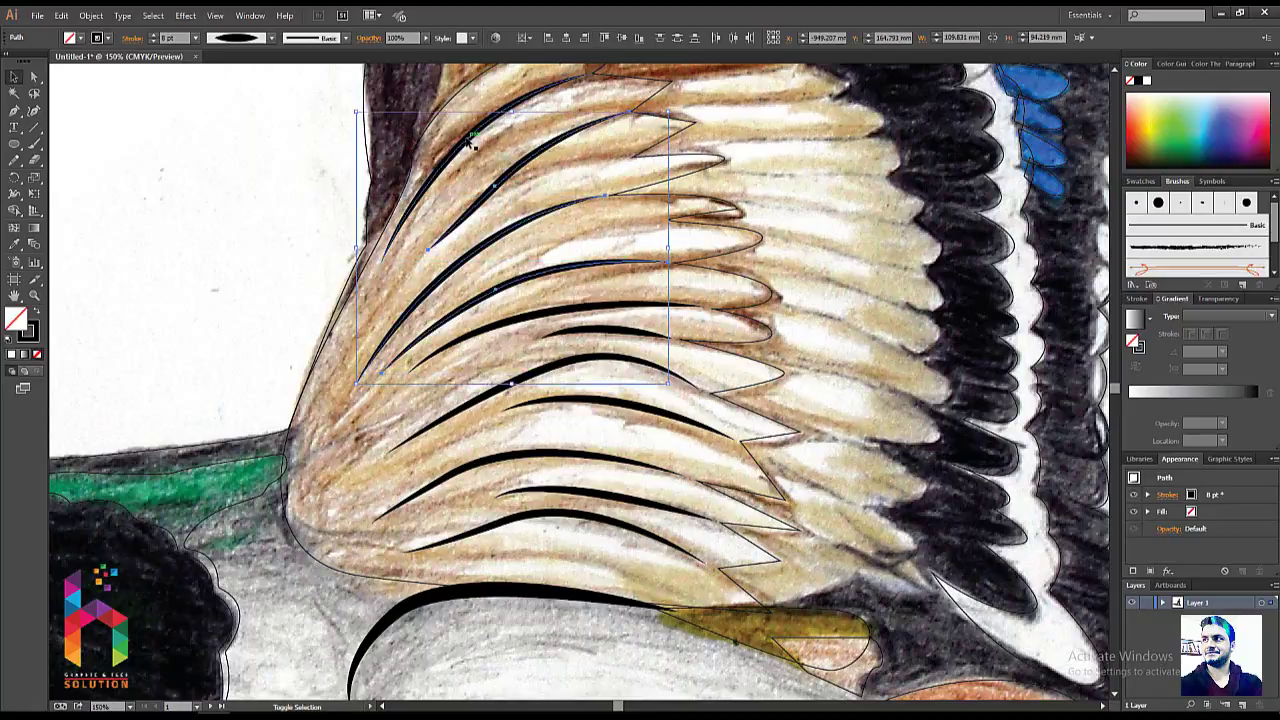
left_click(468, 142, "shift")
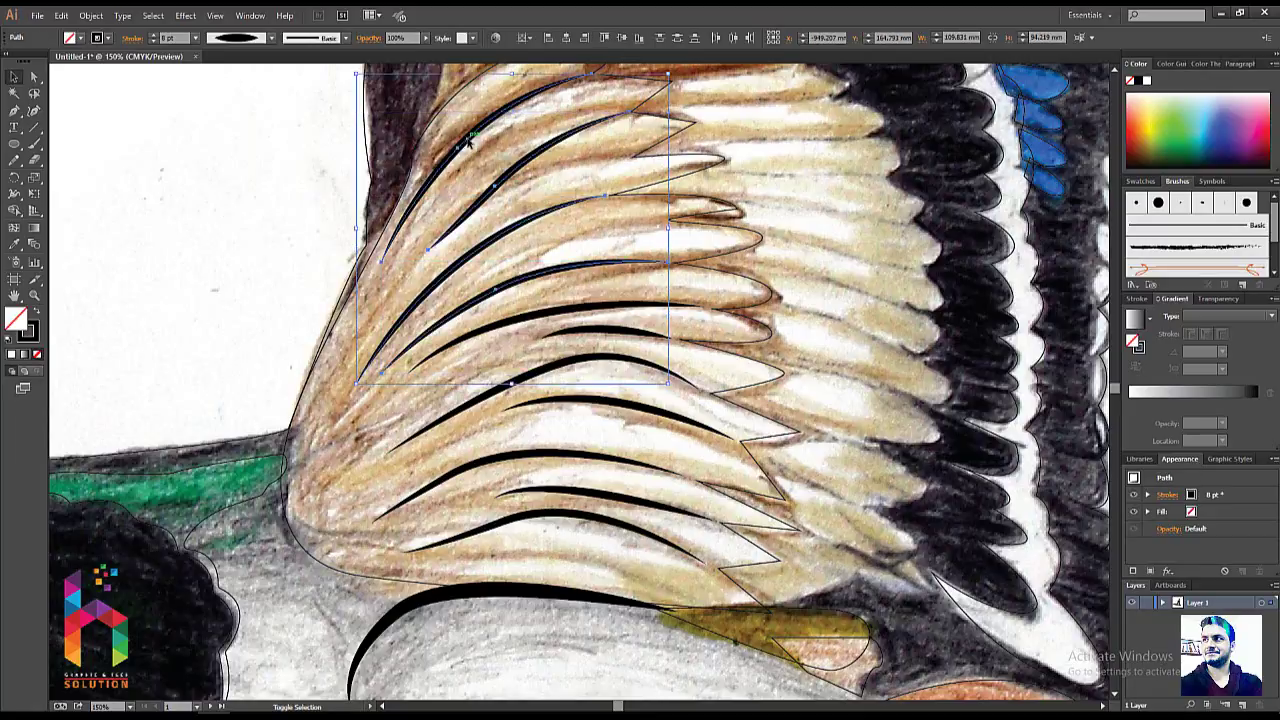
left_click(576, 338, "shift")
left_click(566, 362, "shift")
left_click(584, 404, "shift")
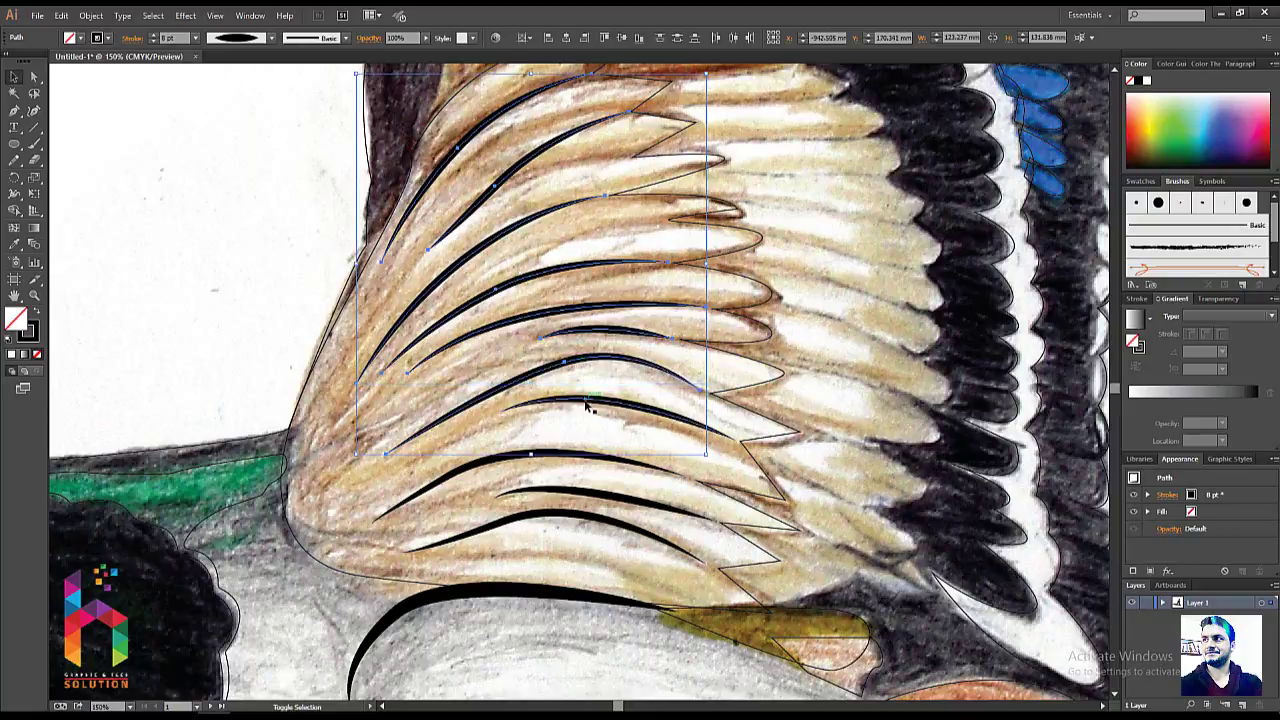
left_click(588, 405, "shift")
left_click(497, 468, "shift")
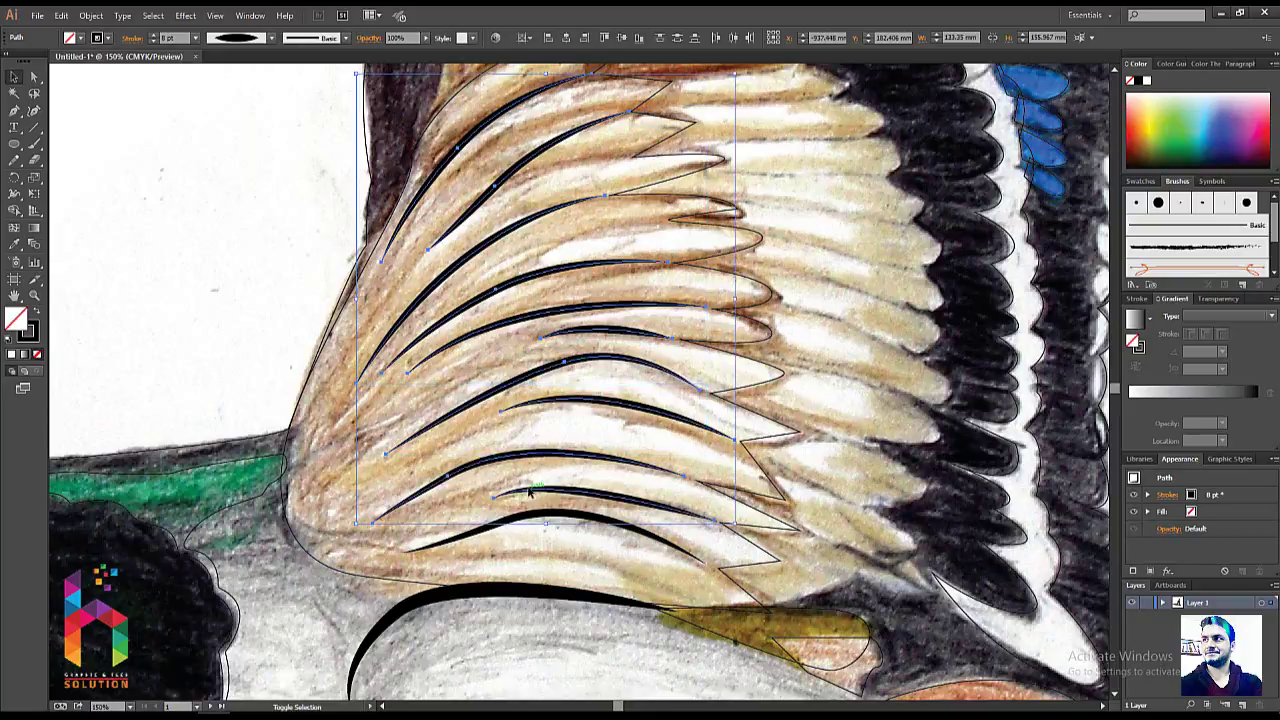
left_click(533, 515, "shift")
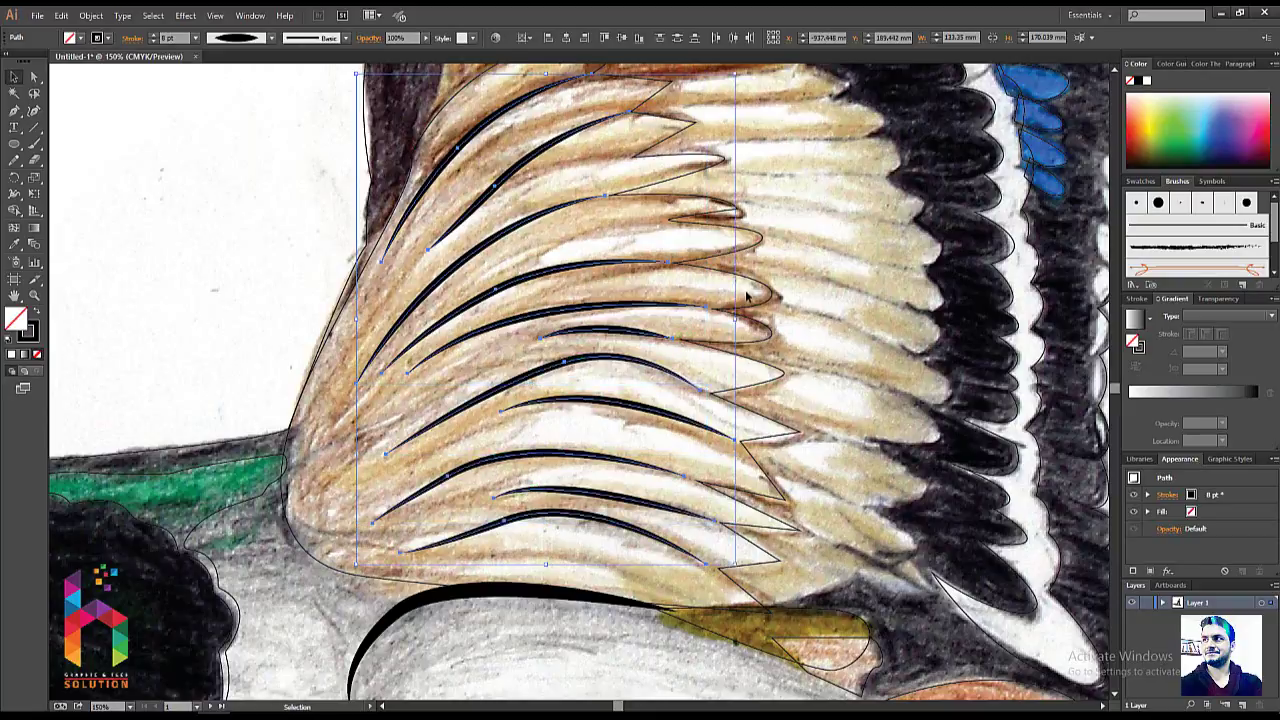
- Recolour them with the drawing's sampled brown as 7 pt tapered strokes
key("i")
left_click(732, 264)
key("v")
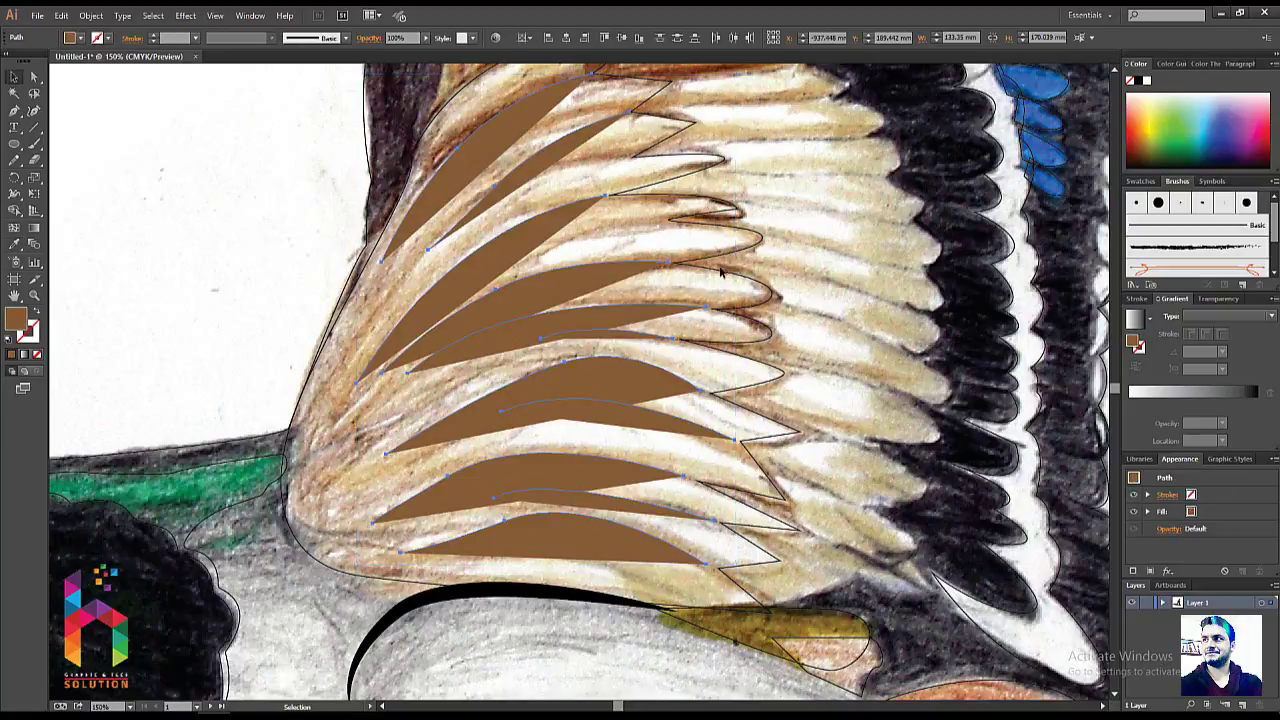
left_click(37, 313)
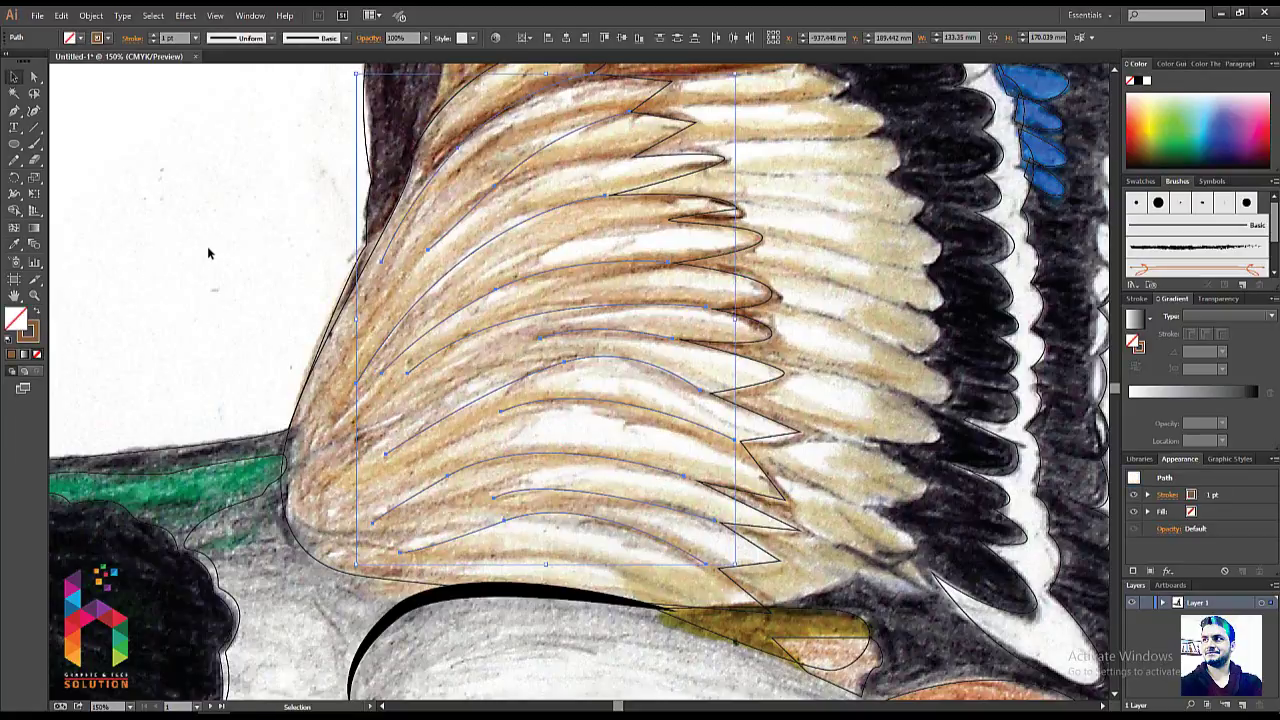
type("7")
key("Return")
left_click(271, 37)
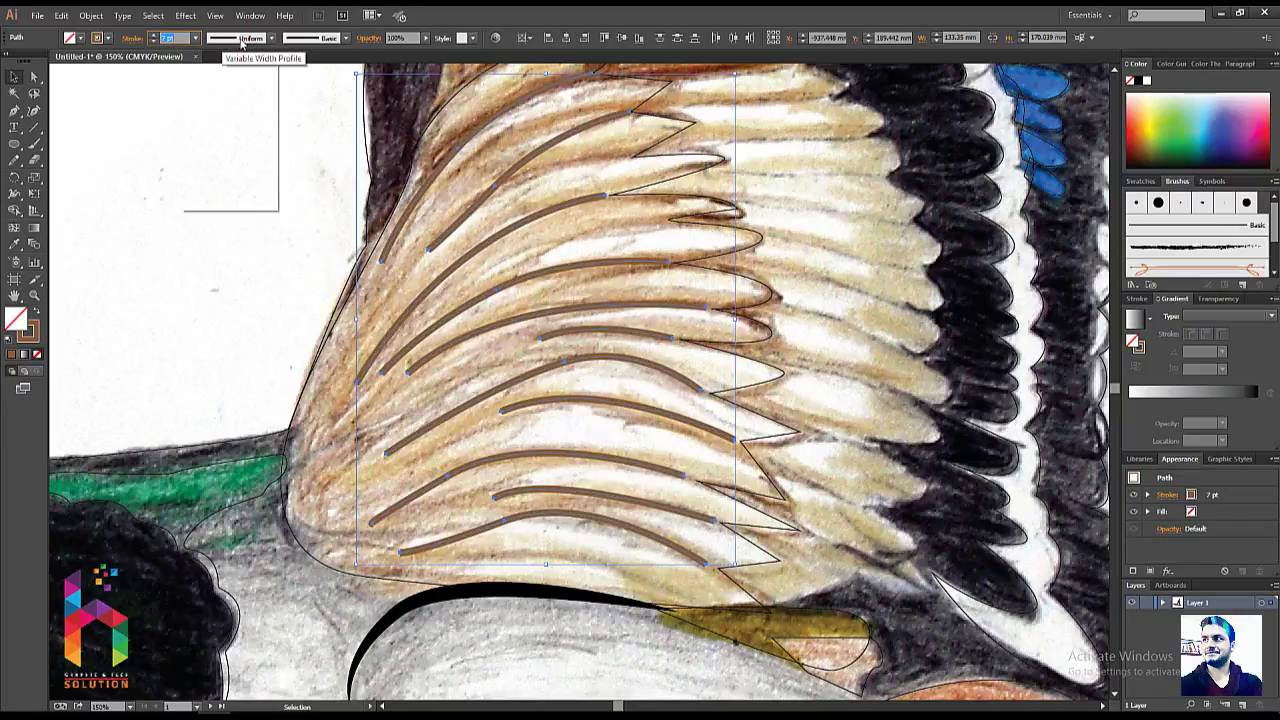
left_click(234, 80)
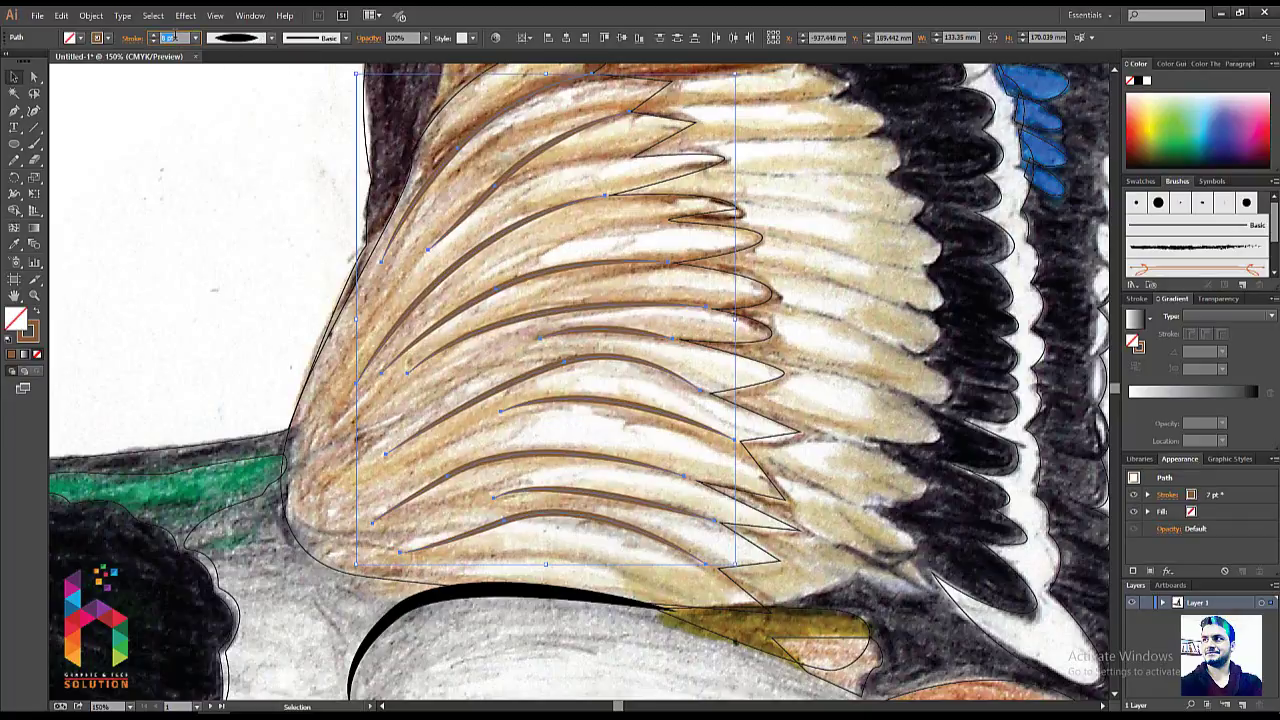
type("10")
key("Return")
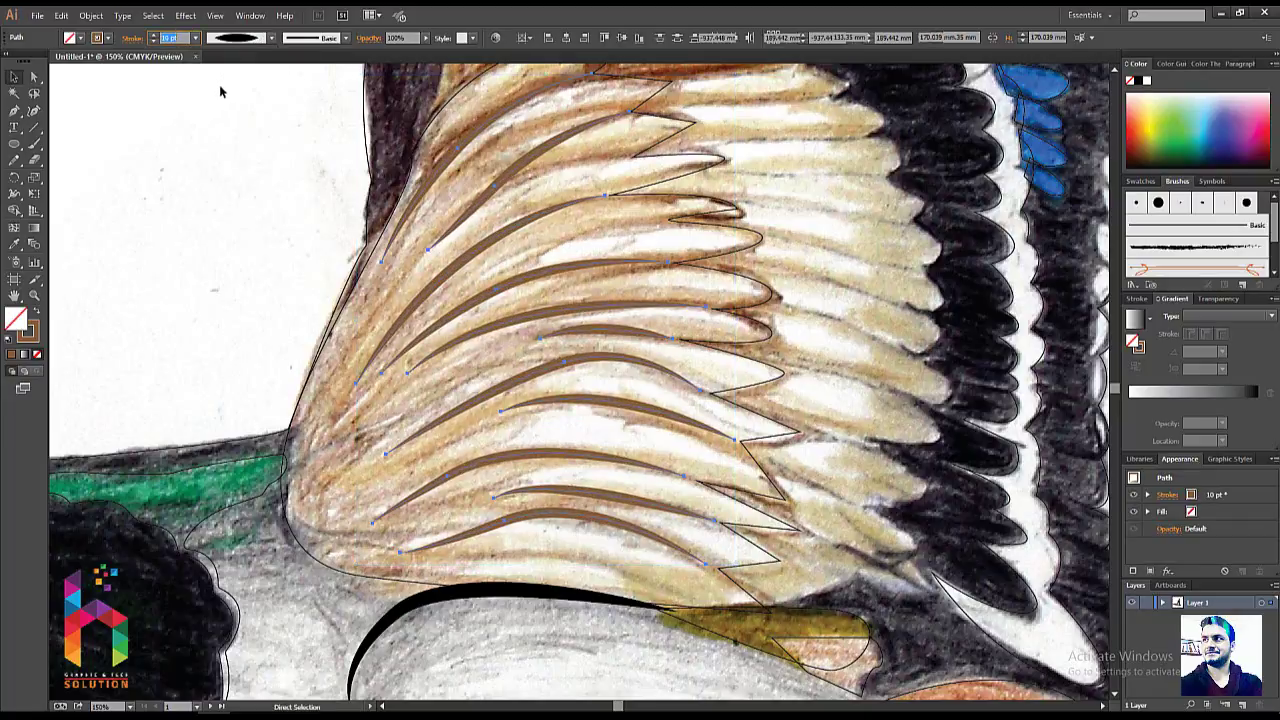
key("ctrl+z")
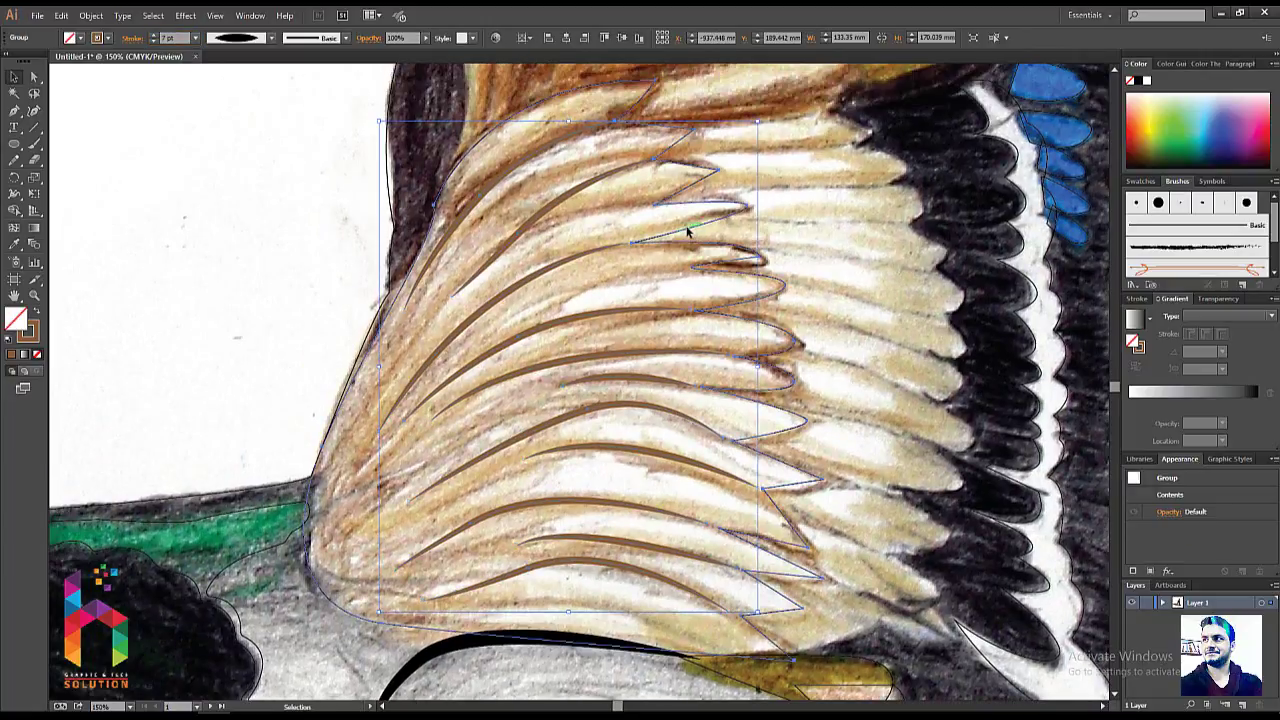
- Fill the wing outline with the drawing's sampled tan, then bring the white outer feathers into view
left_click(670, 230)
key("i")
left_click(648, 225)
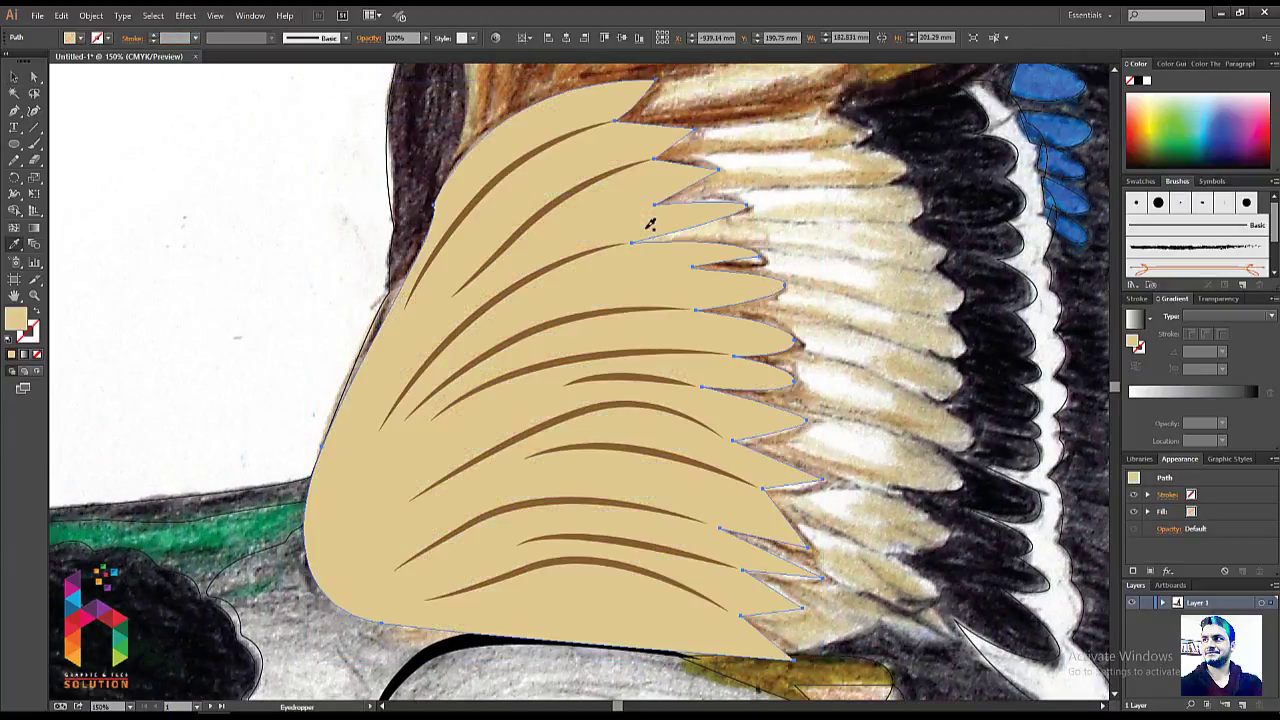
key("v")
left_click(296, 263)
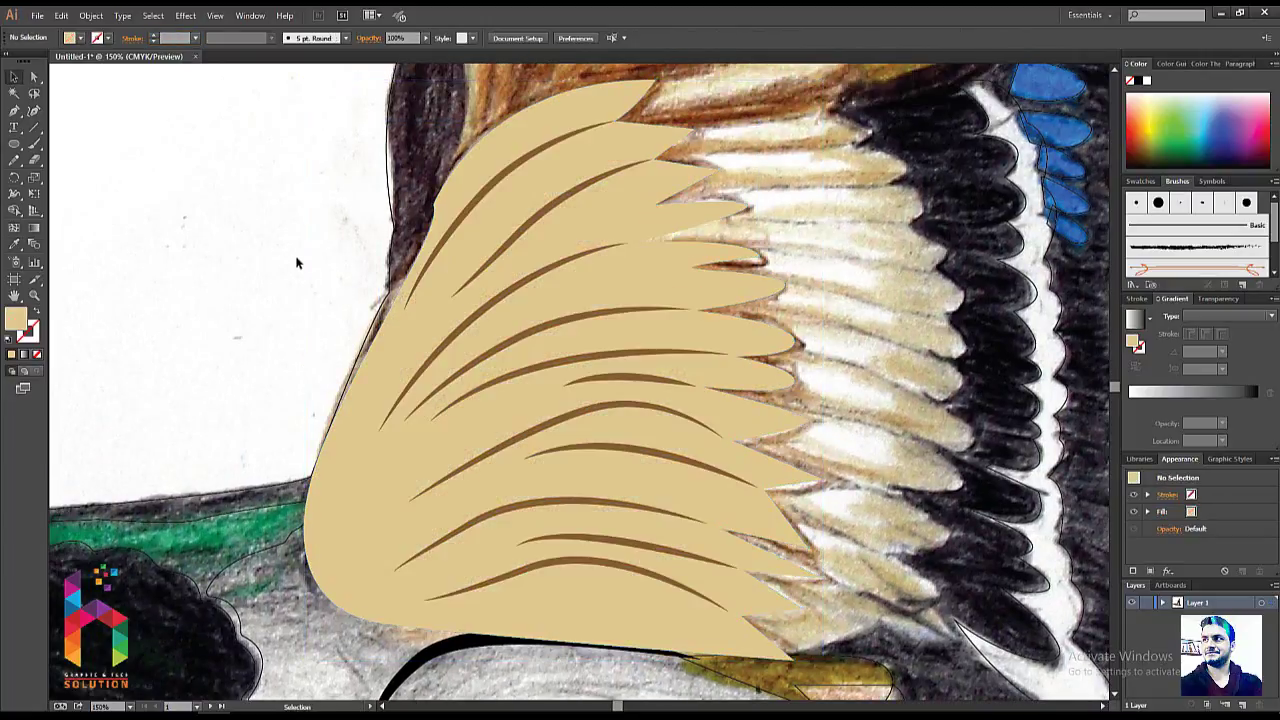
key("ctrl+minus")
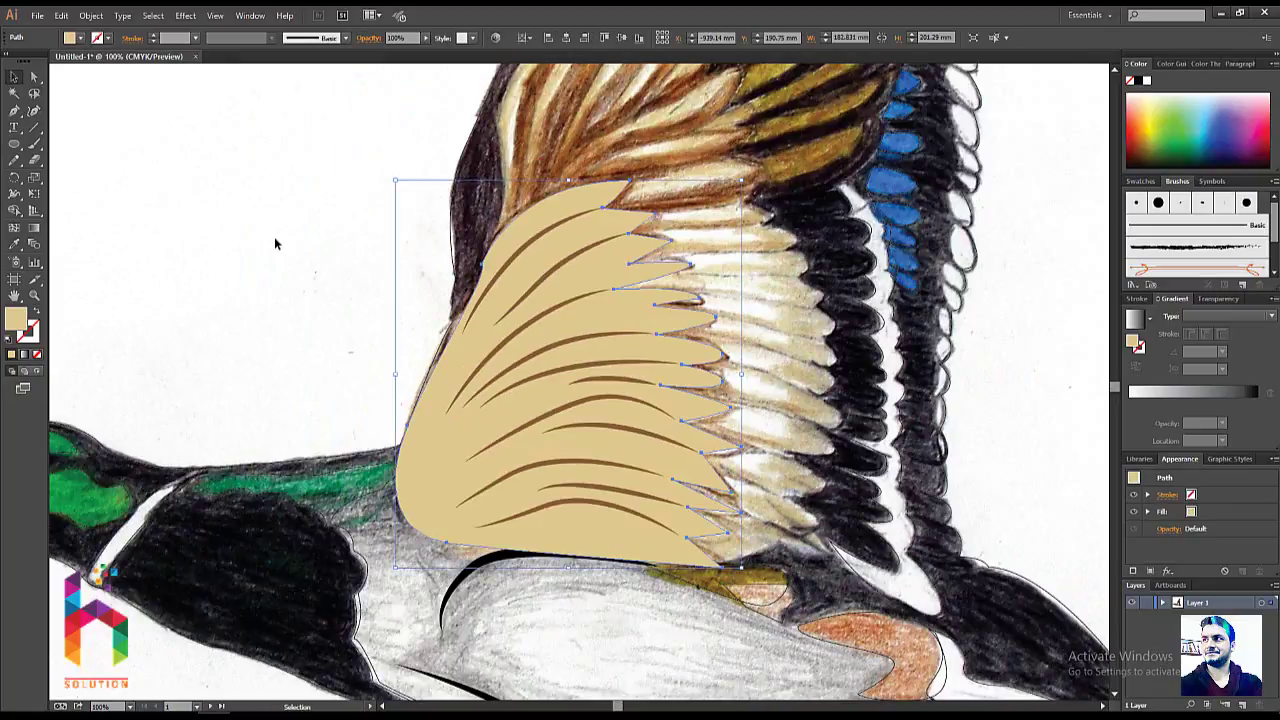
mouse_move(437, 280)
left_mouse_down()
mouse_move(280, 325)
mouse_move(388, 333)
left_mouse_up()
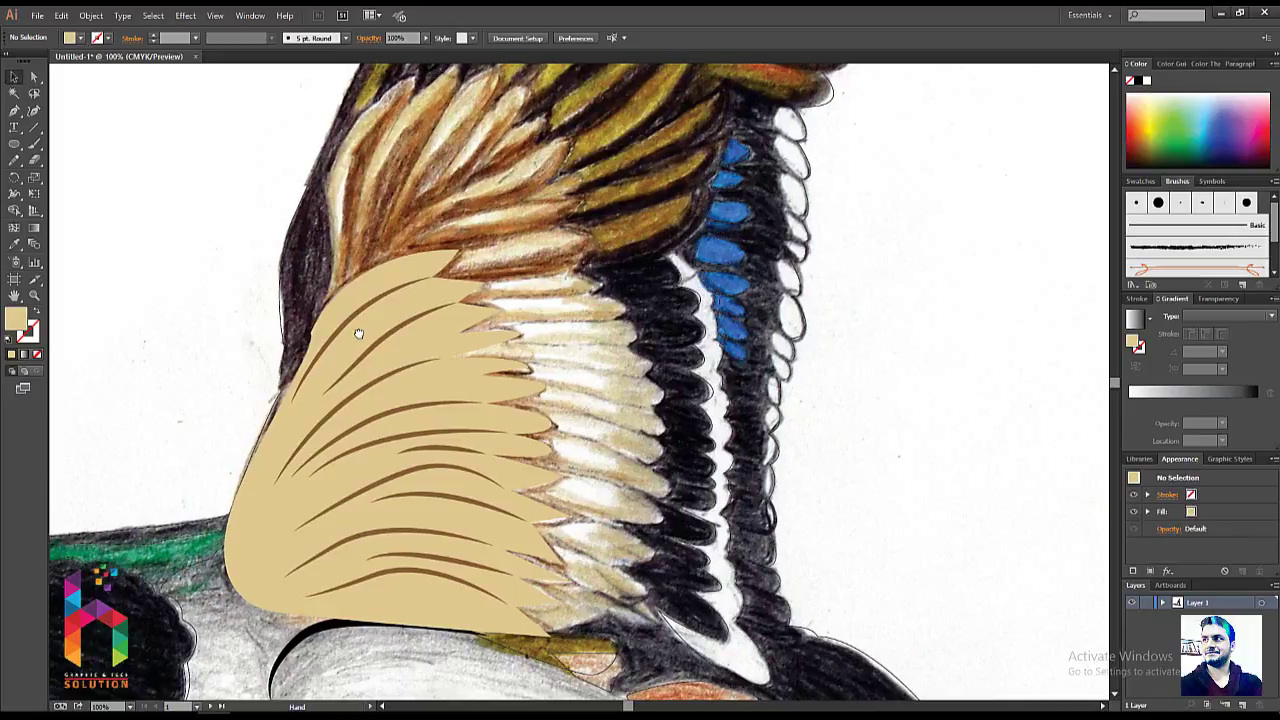
left_click_drag(386, 336, 250, 258)
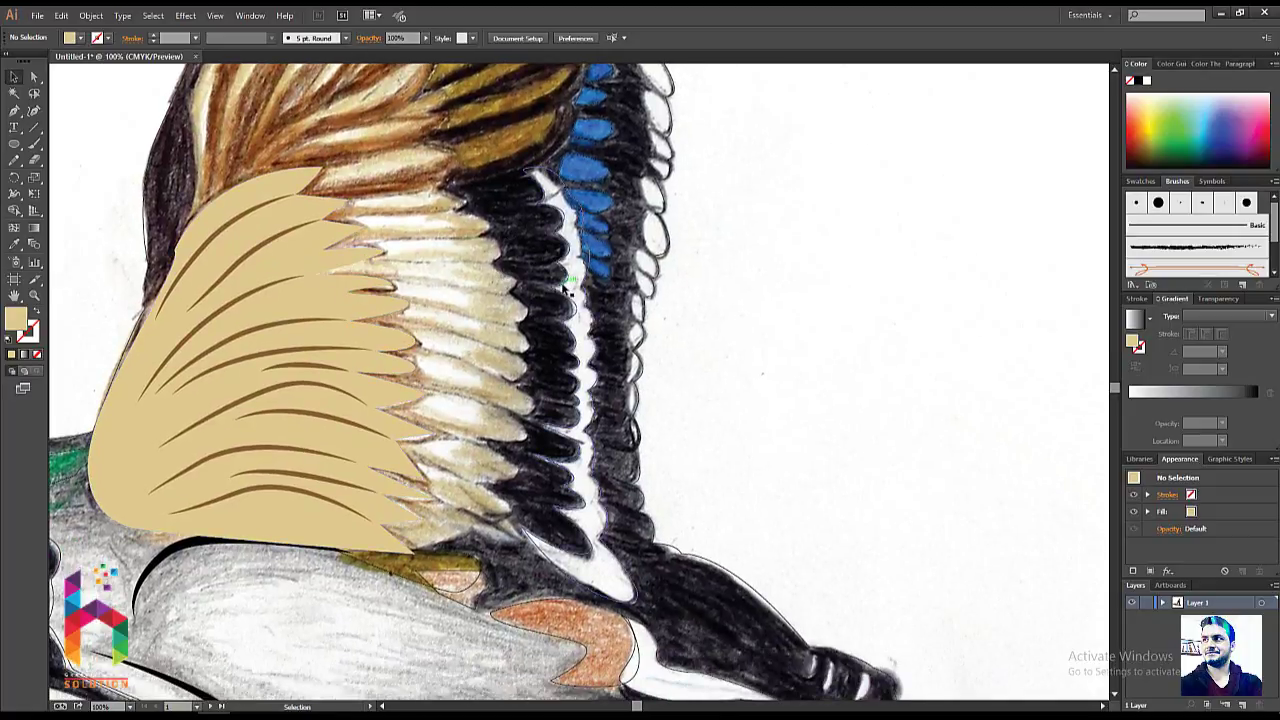
- Start a stroke-only pen outline down the white feathers' scalloped edge
key("p")
left_click(434, 186)
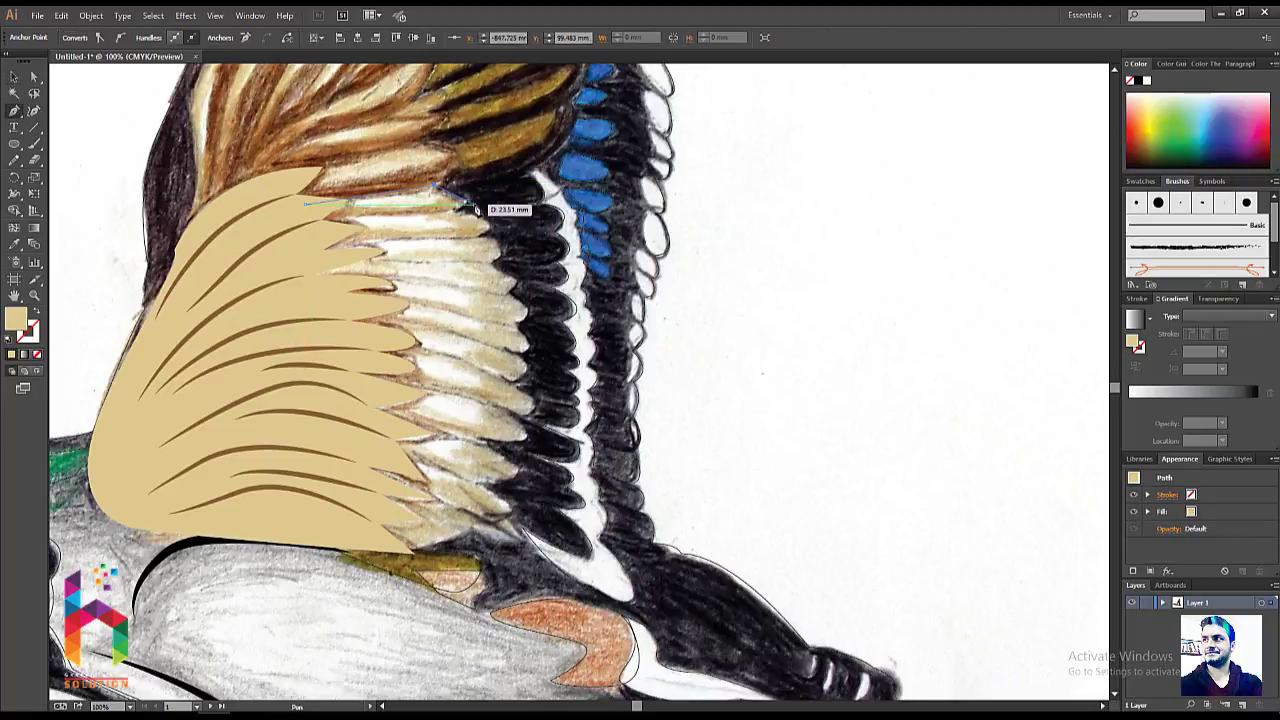
mouse_move(476, 209)
left_mouse_down()
mouse_move(456, 214)
mouse_move(512, 240)
mouse_move(476, 268)
mouse_move(508, 297)
mouse_move(517, 331)
left_mouse_up()
left_click(515, 326)
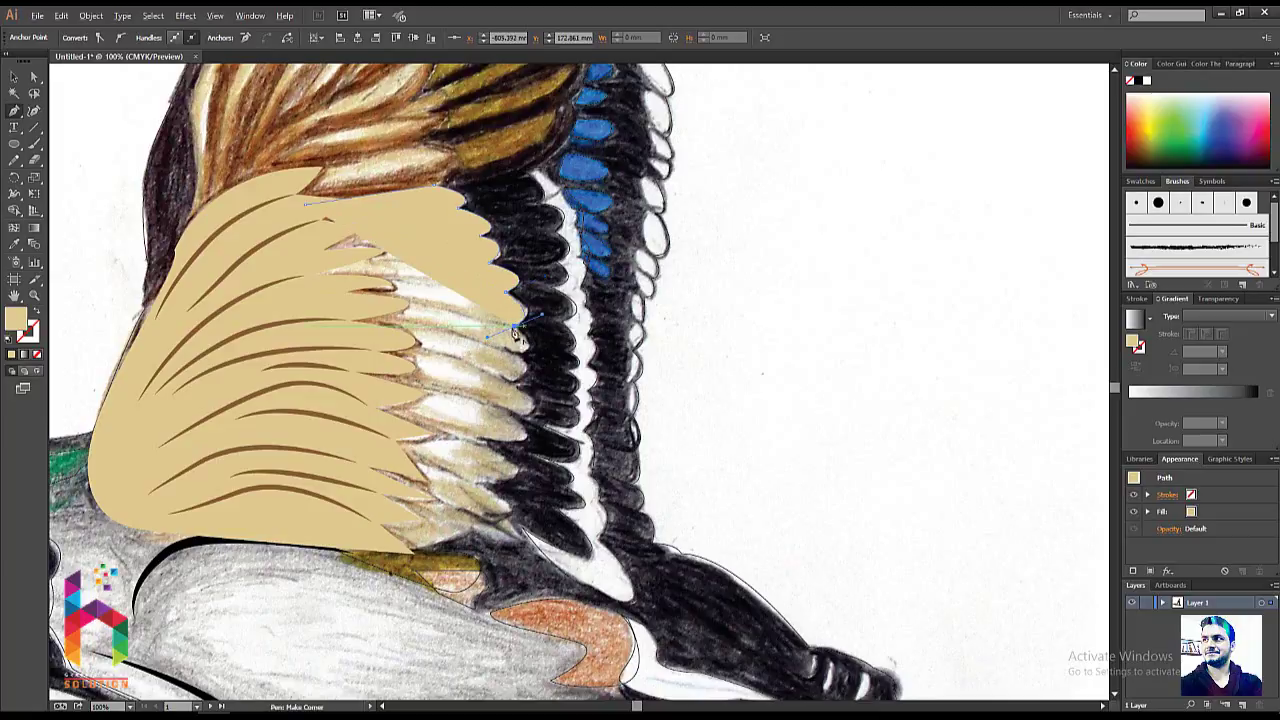
left_click_drag(505, 349, 458, 334)
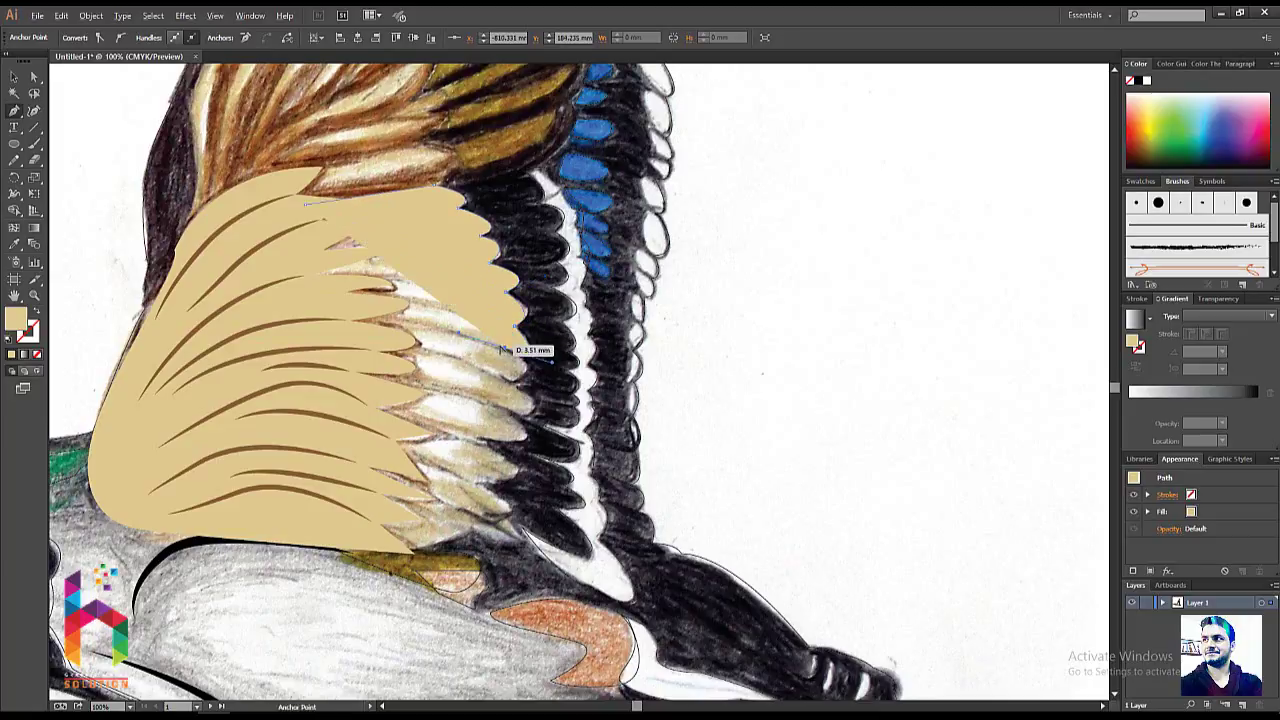
left_click_drag(505, 380, 457, 377)
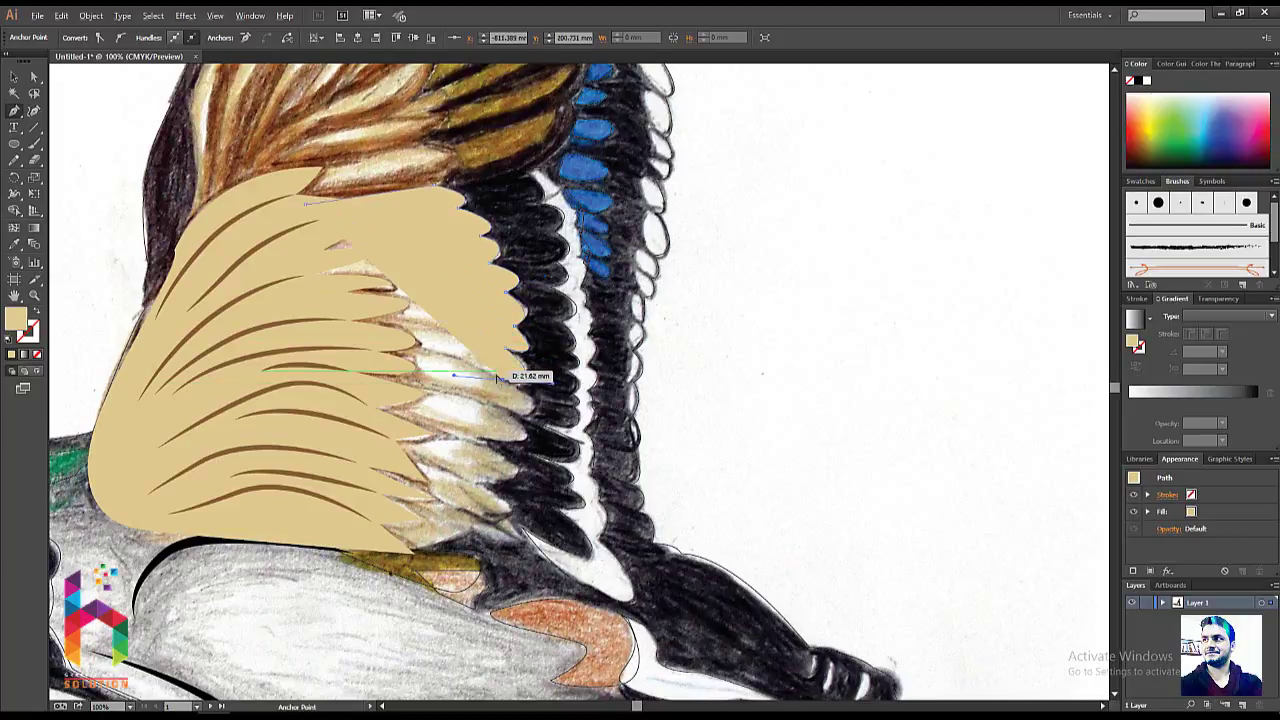
left_click(37, 312)
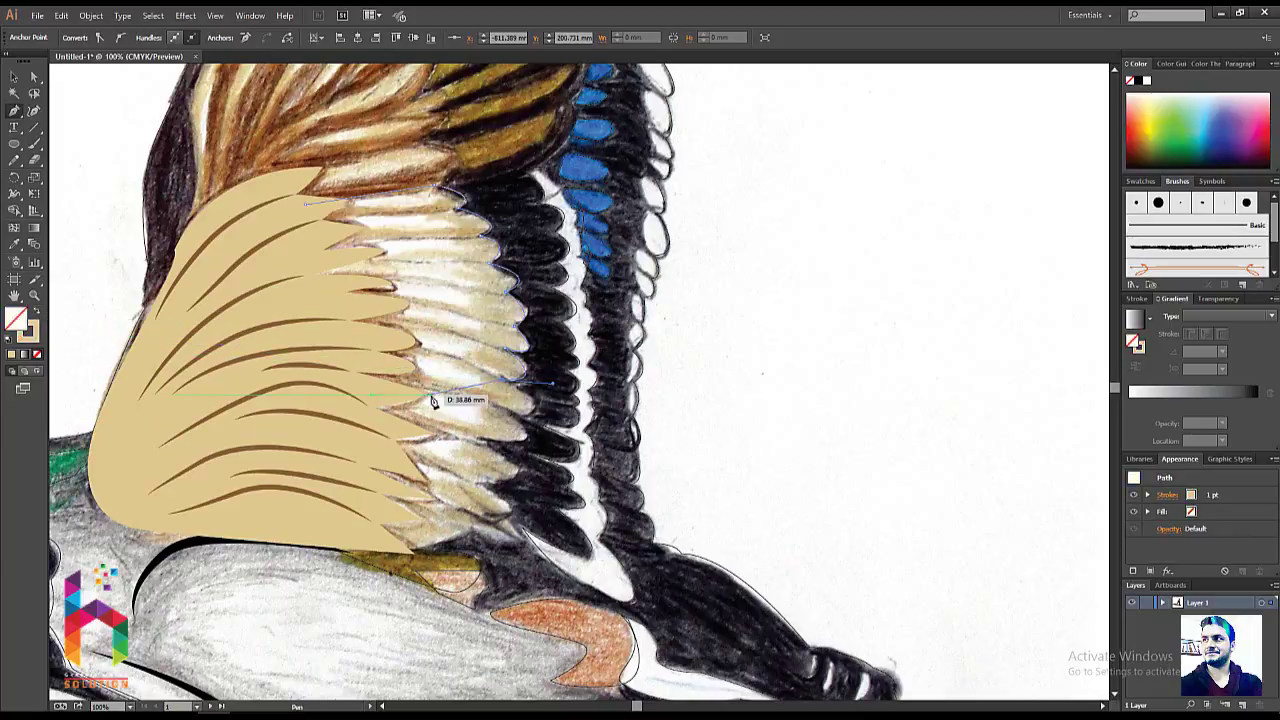
left_click_drag(508, 412, 445, 400)
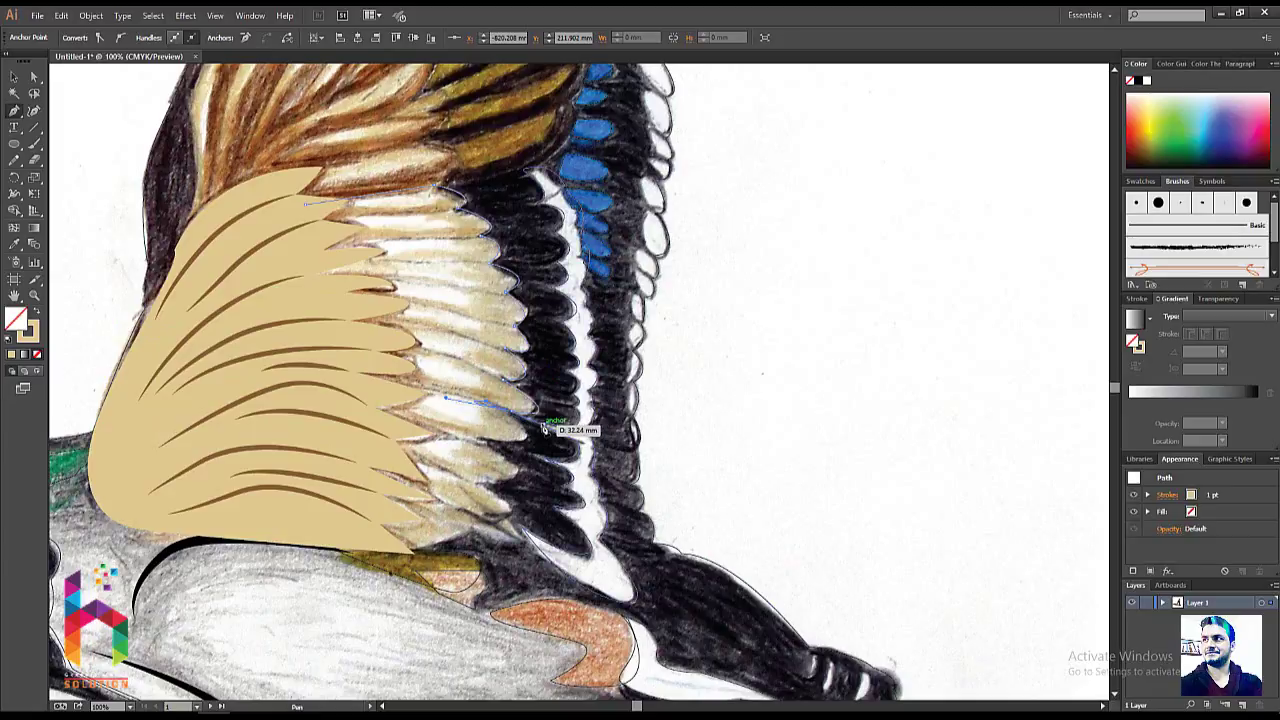
key("ctrl")
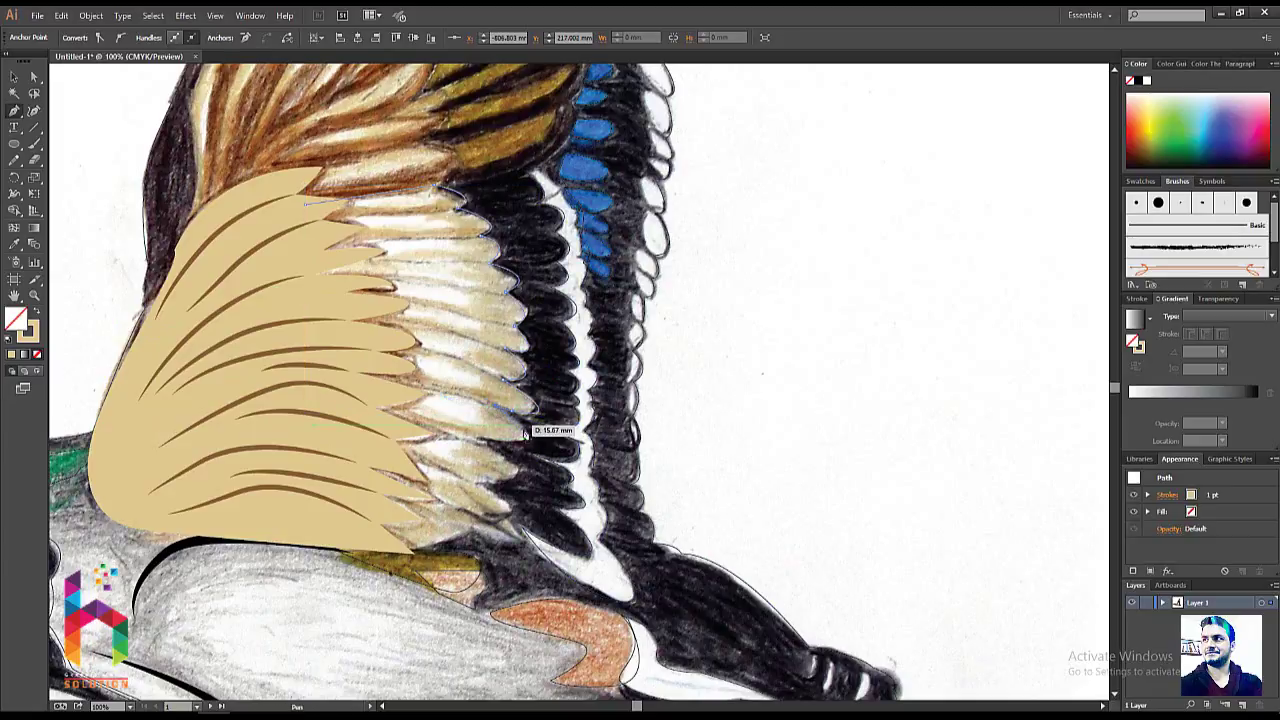
- Continue the outline past the lower feather tips and back up to the wing top, then deselect
left_click_drag(528, 440, 480, 432)
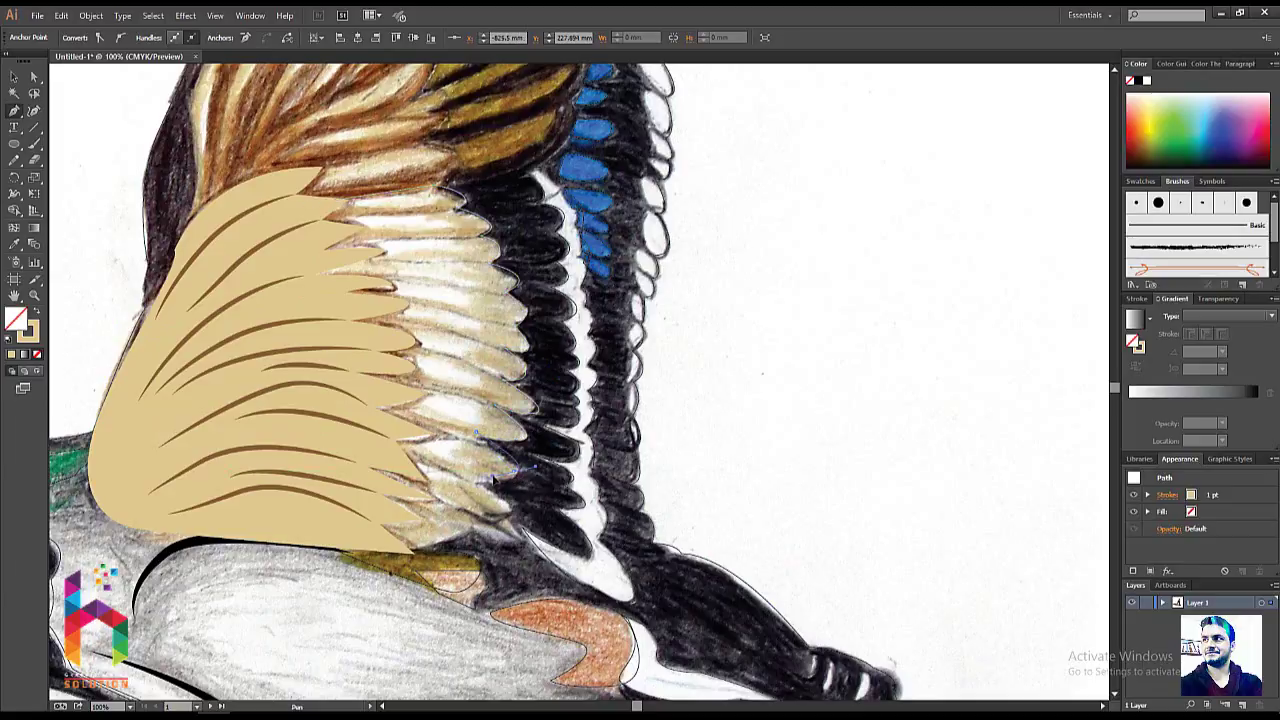
left_click_drag(520, 500, 485, 510)
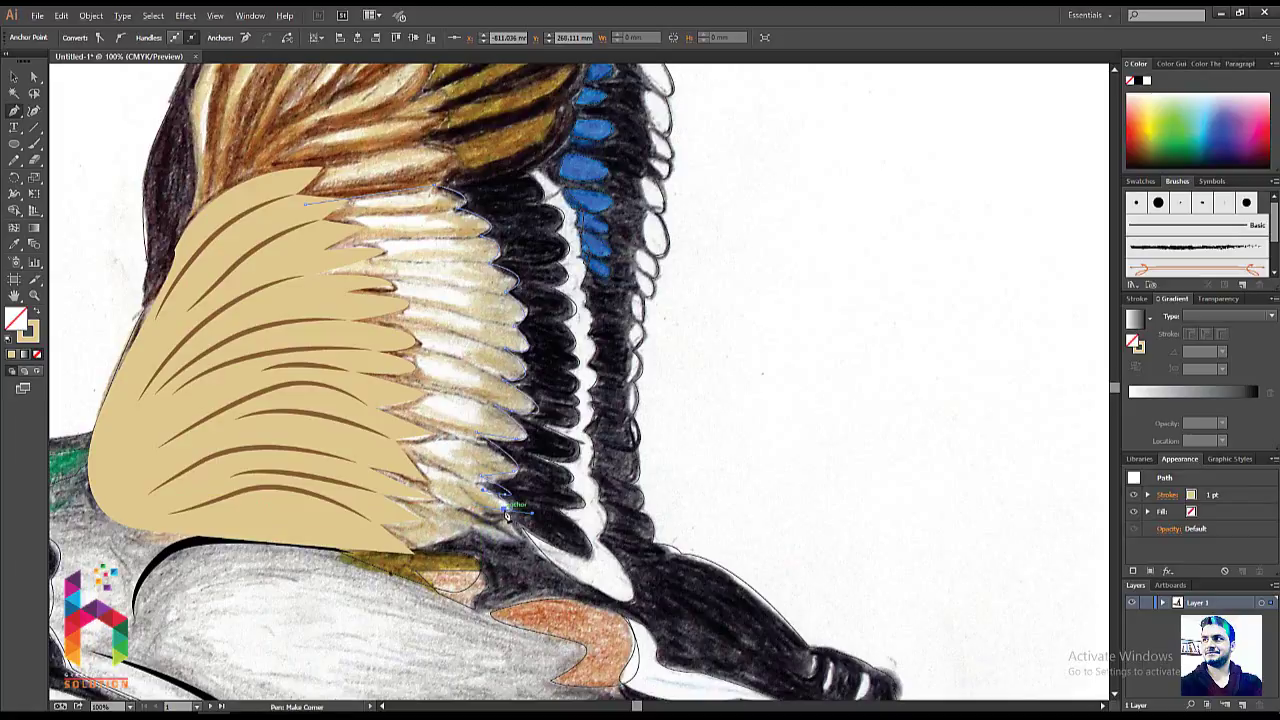
left_click(506, 510)
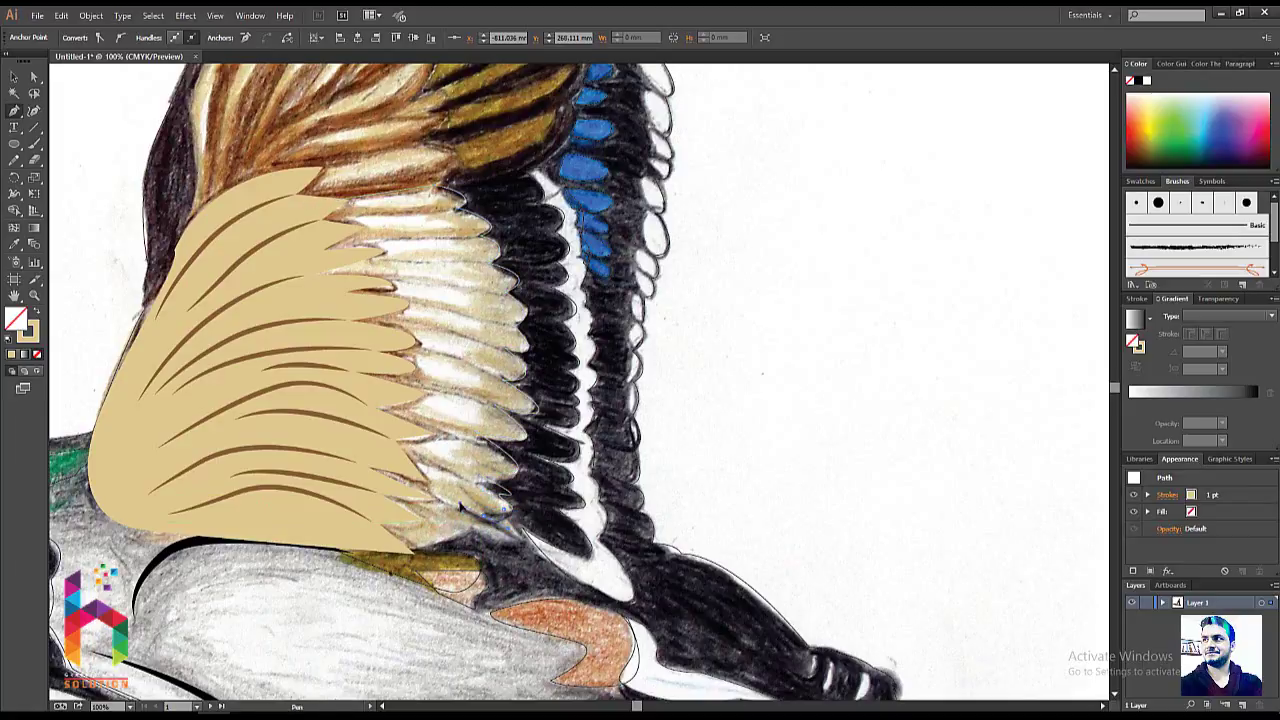
left_click(477, 522)
left_click(397, 550)
left_click(314, 503)
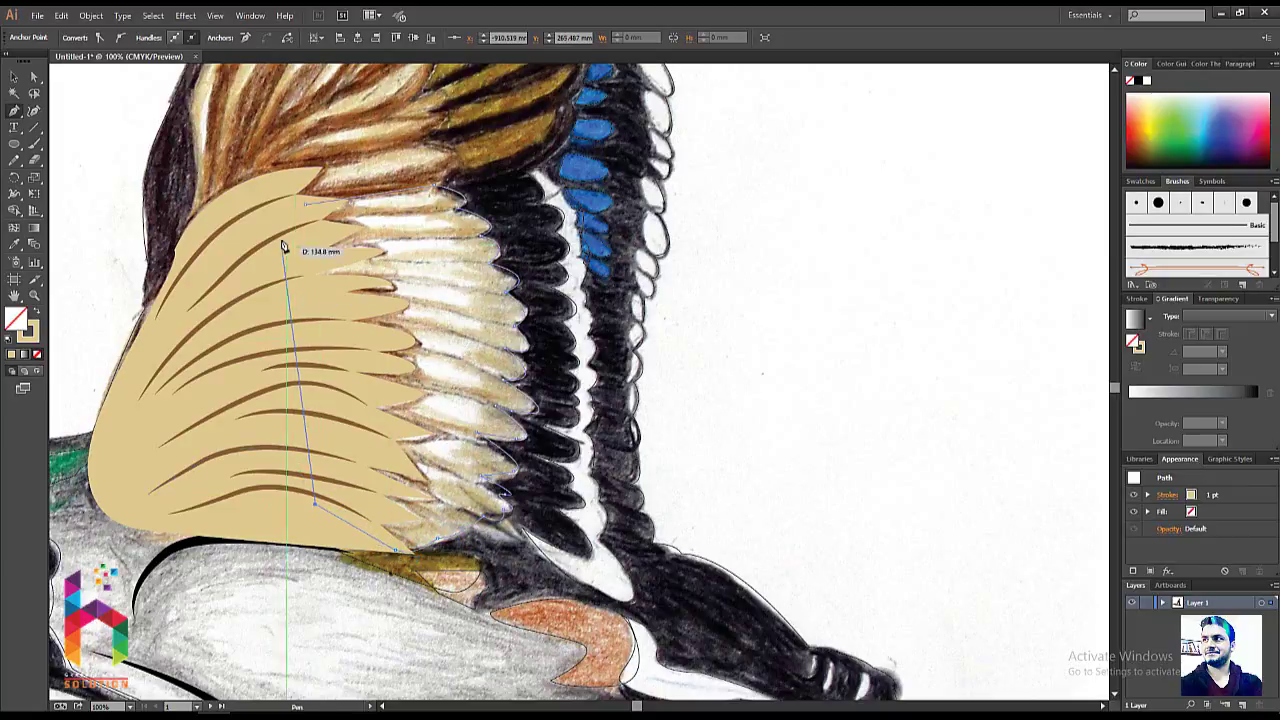
left_click(304, 206)
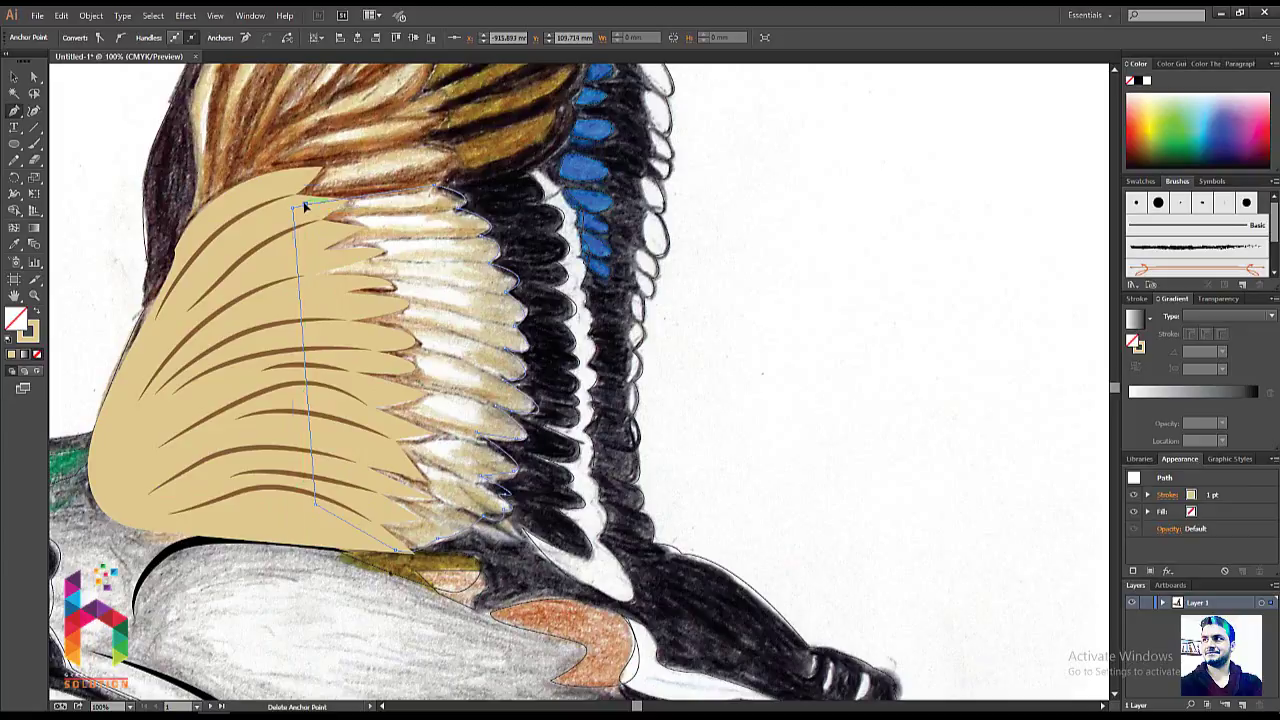
left_click(792, 254, "ctrl")
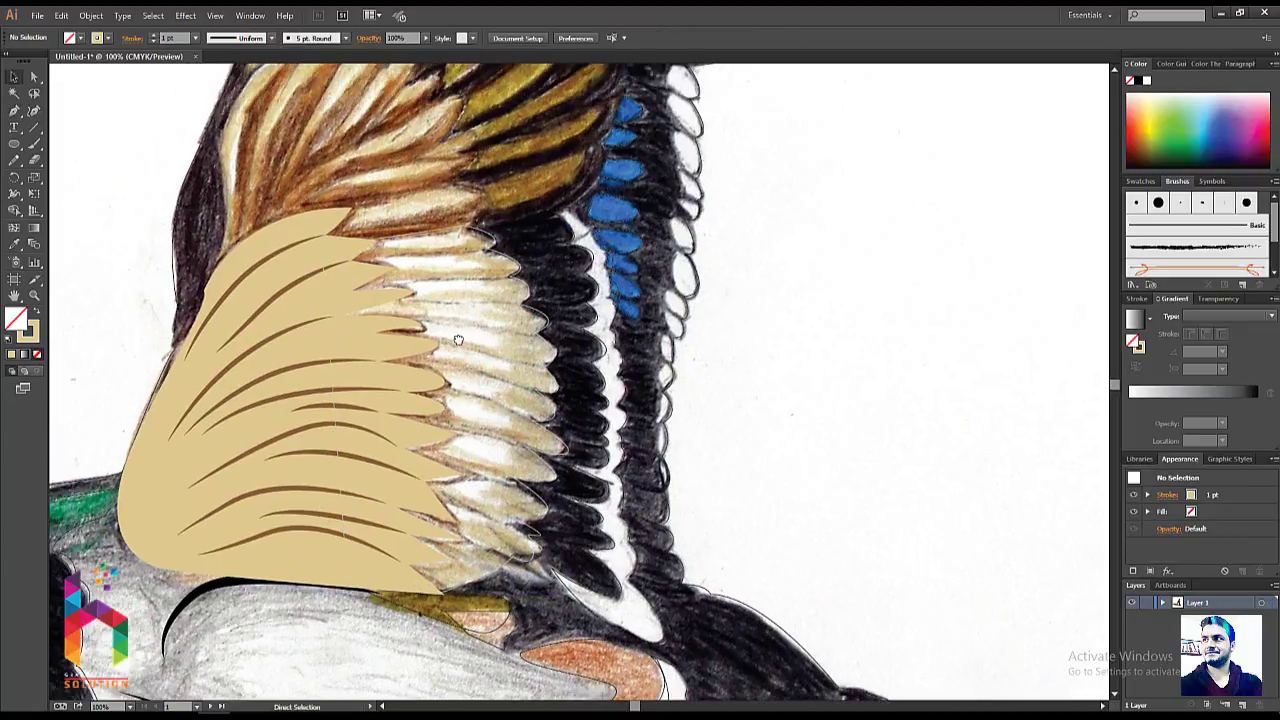
- Zoom in on the pale feathers and draw a straight shaft line across the top feather
key("ctrl+equal")
key("ctrl+equal")
left_click_drag(420, 346, 699, 381)
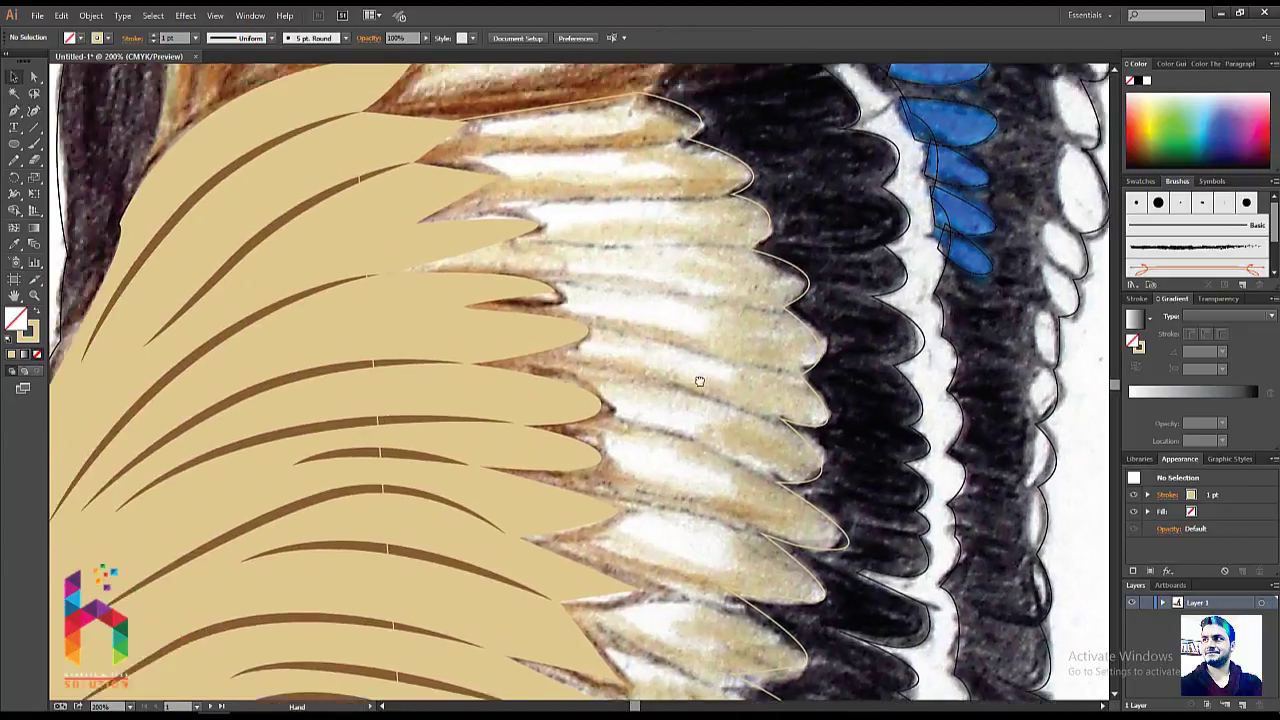
left_click_drag(686, 309, 571, 294)
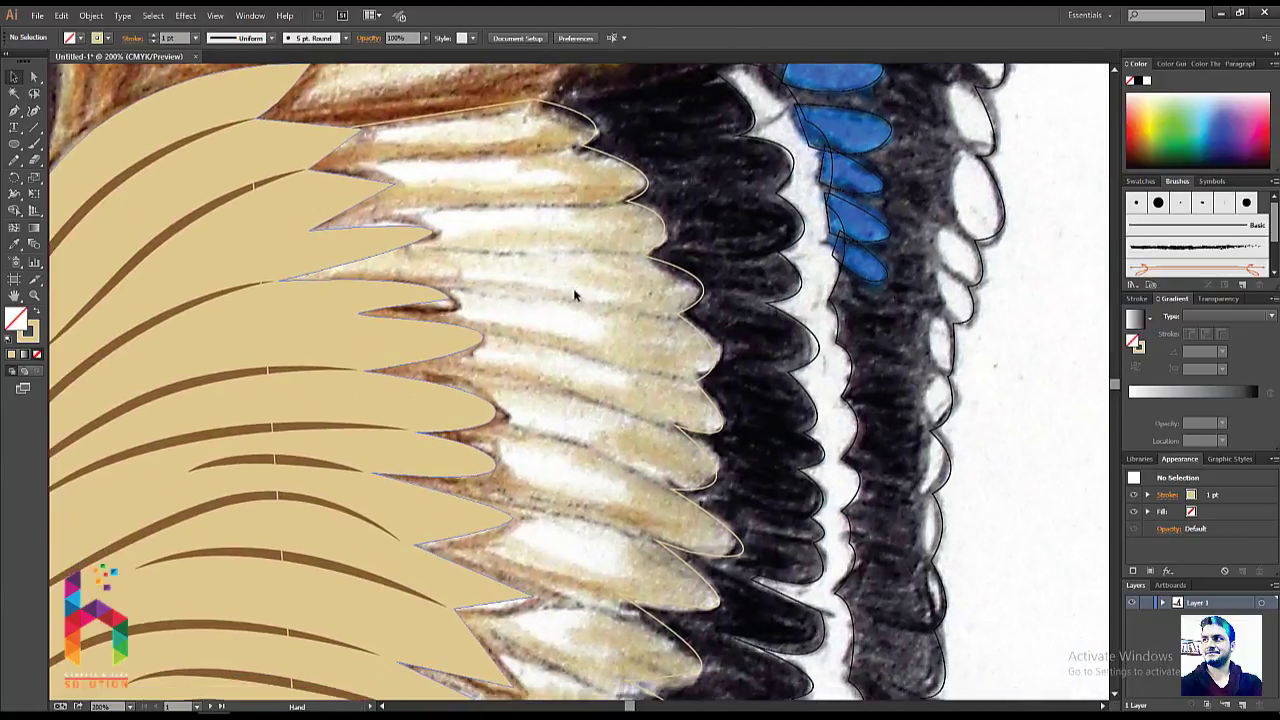
key("p")
left_click(556, 150)
left_click(402, 156)
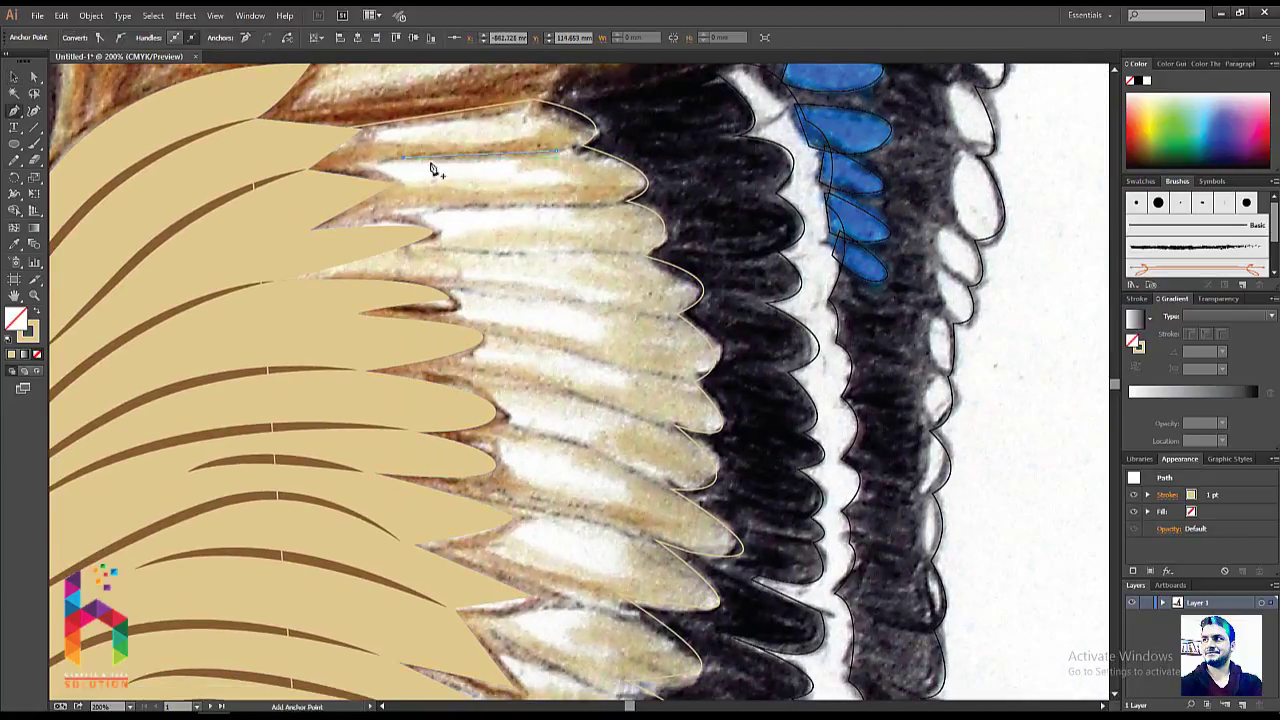
- Copy the shaft line onto the next two feathers and adjust each copy's length
key("v")
left_click_drag(491, 157, 551, 210)
left_click_drag(462, 207, 423, 206)
left_click_drag(523, 206, 543, 261)
left_click_drag(447, 254, 443, 252)
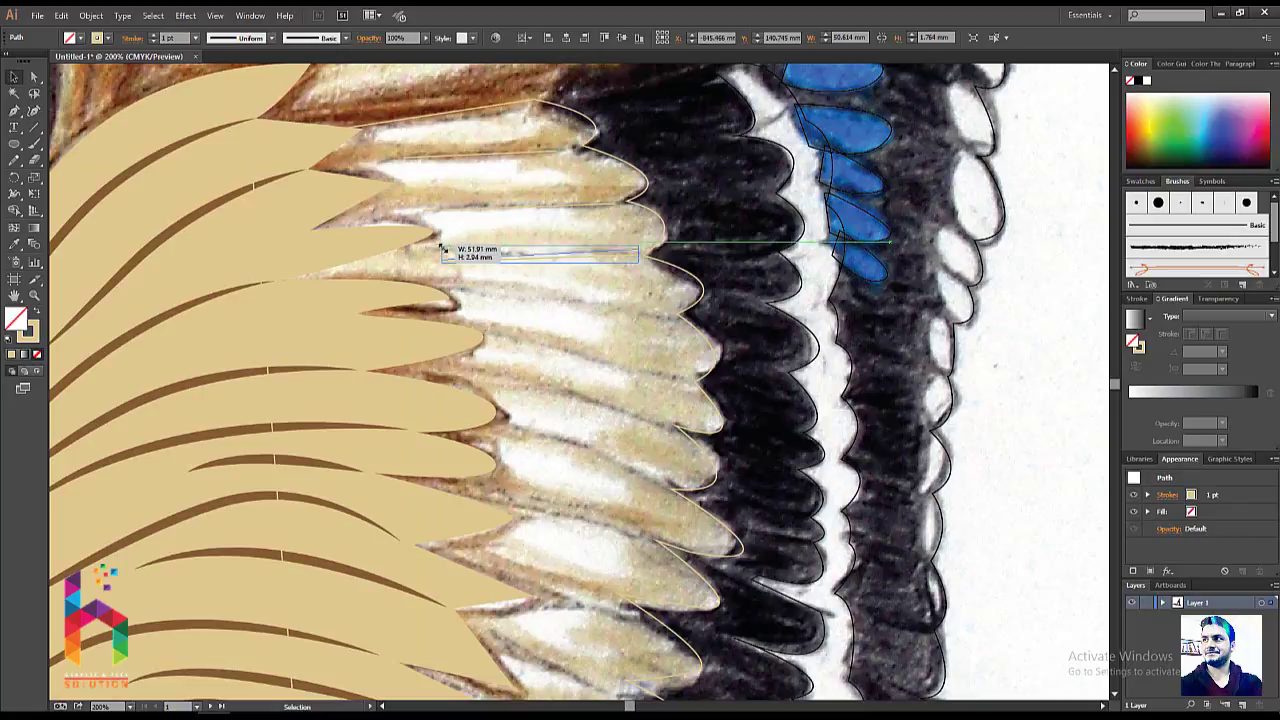
key("ctrl+shift+a")
- Draw straight shaft lines across the next feathers further down the wing
key("p")
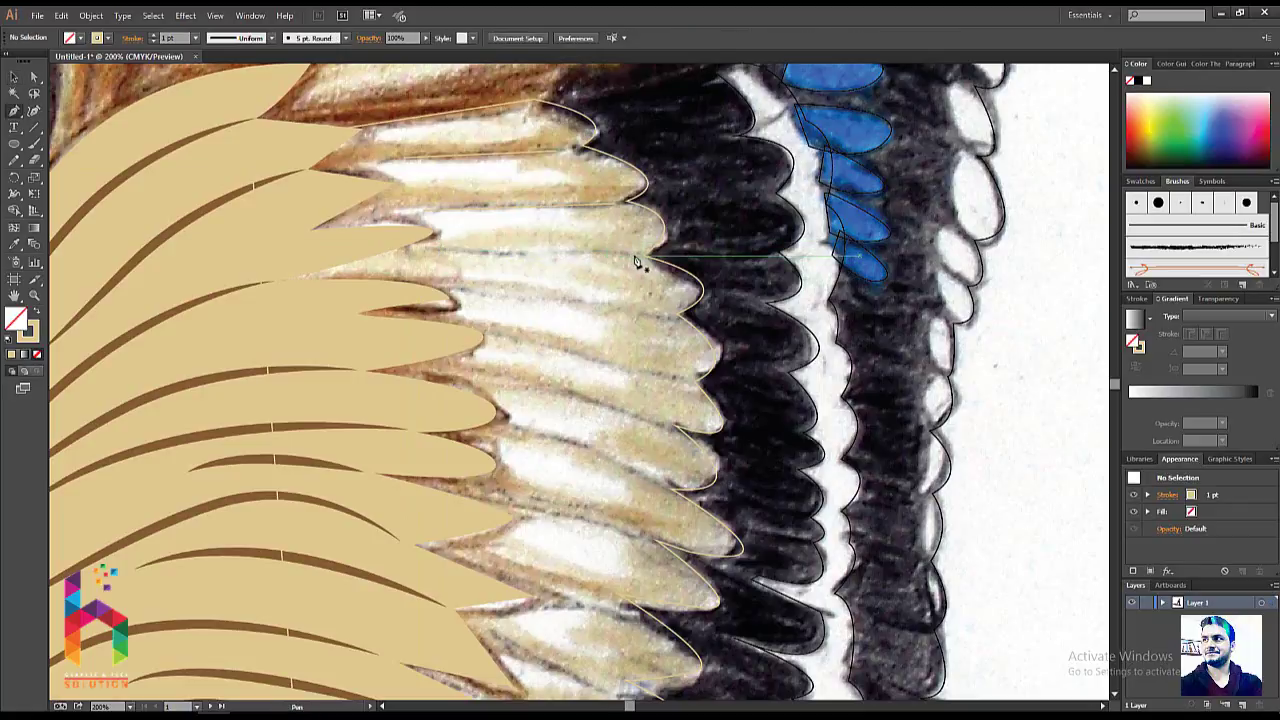
left_click(441, 251)
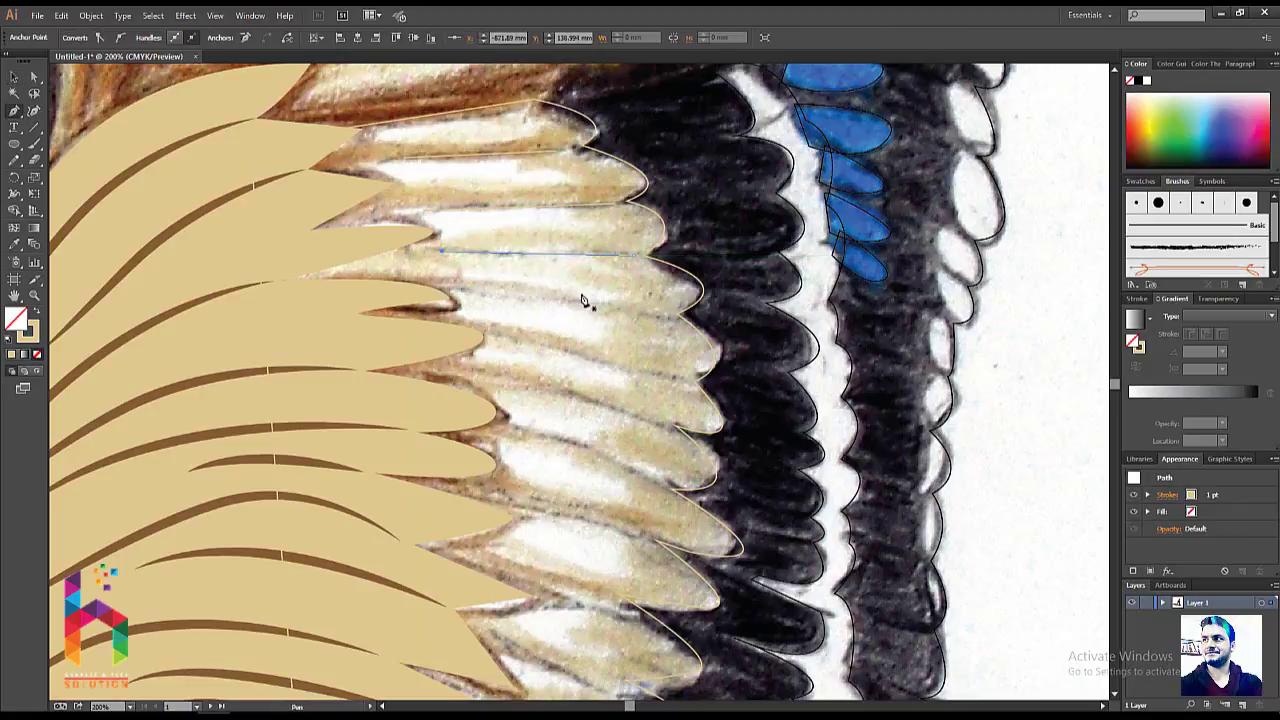
left_click(668, 320)
left_click(458, 288)
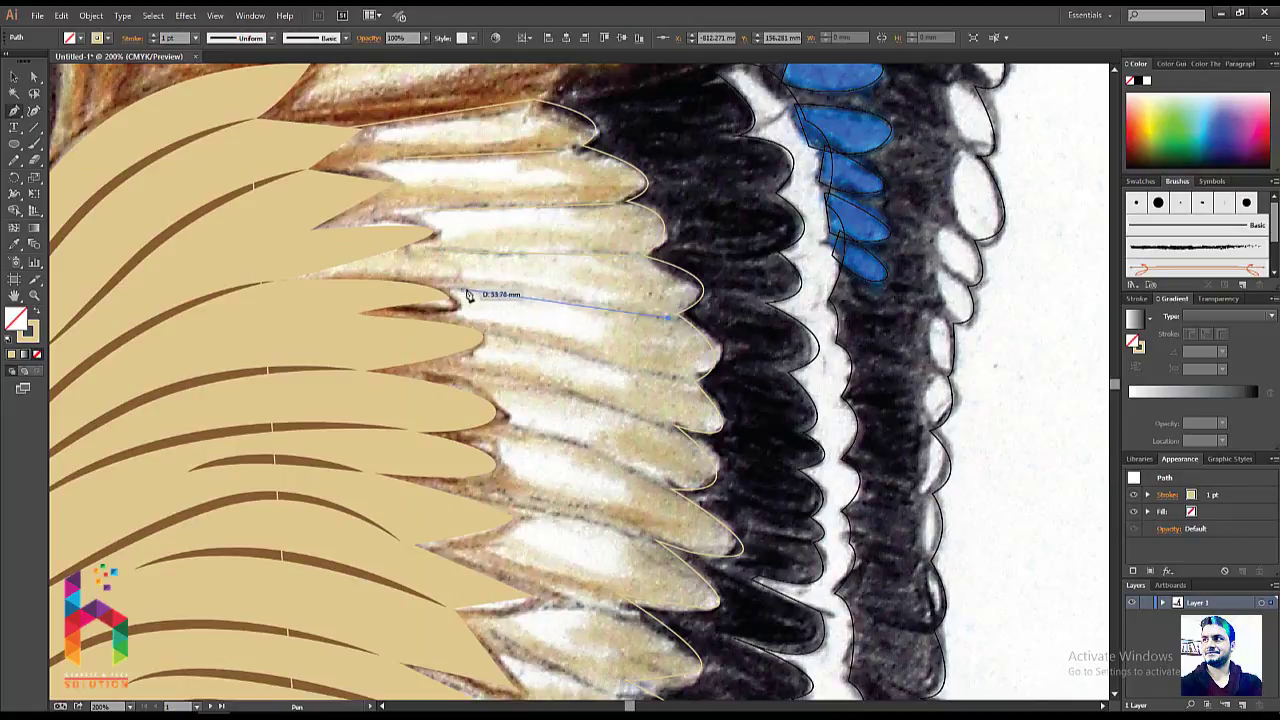
left_click(686, 381)
left_click(492, 334)
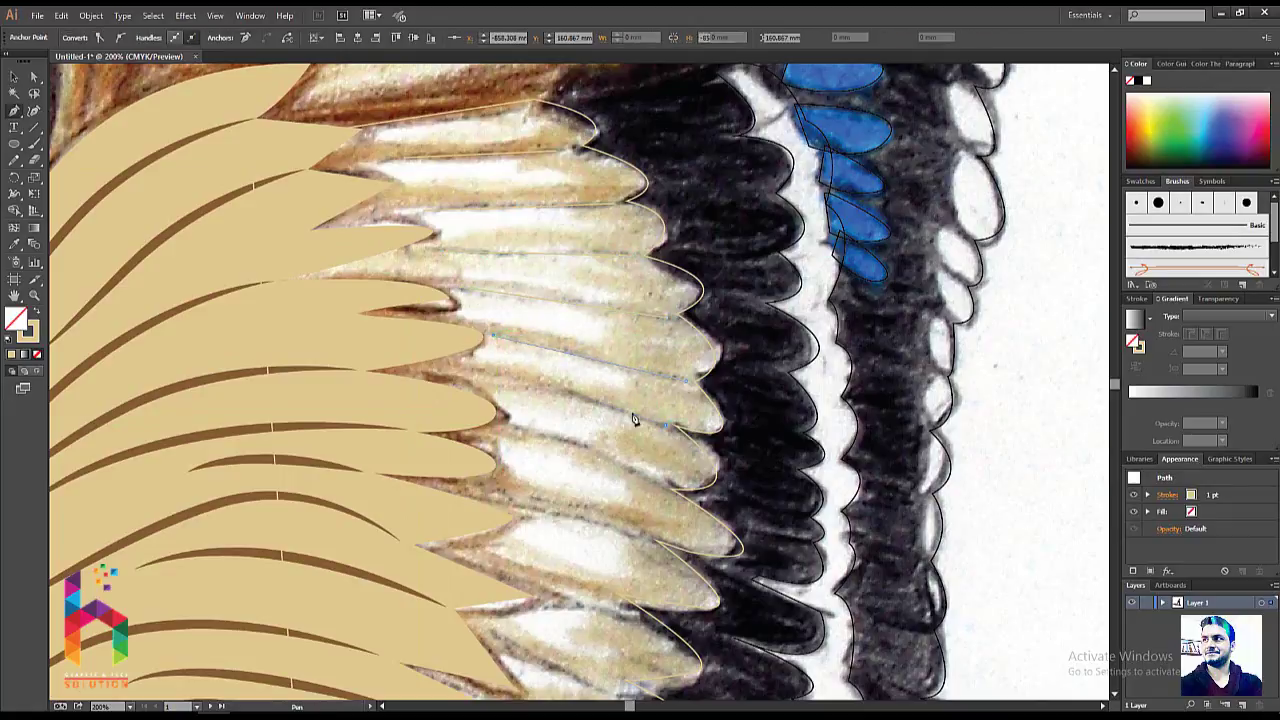
left_click(668, 478)
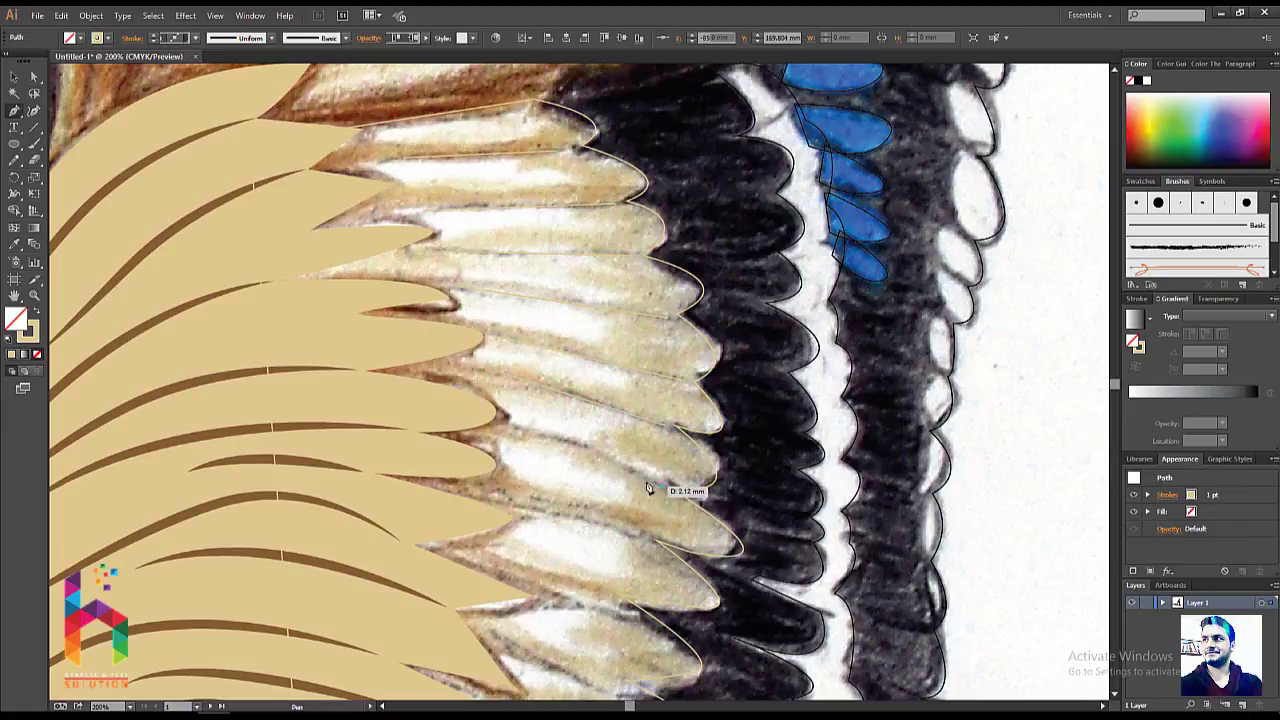
left_click(651, 537)
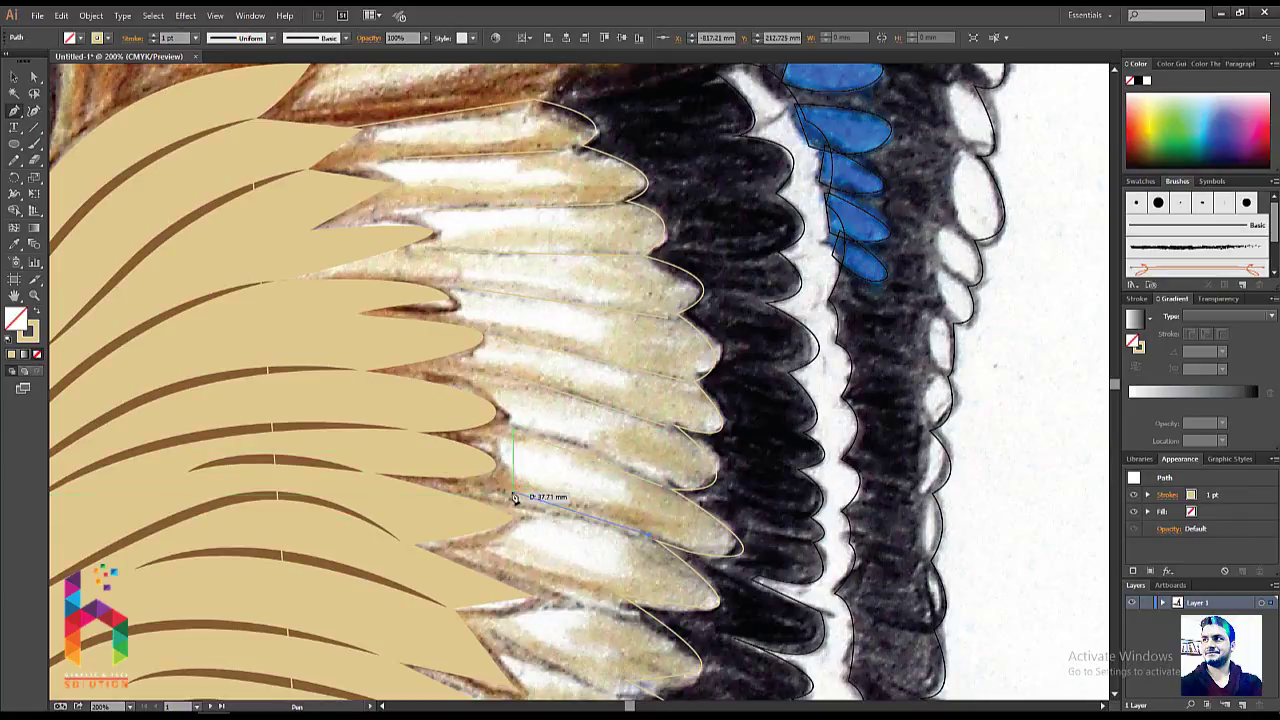
- Finish the lower shaft line, draw a curved shaft on the bottom feather, then deselect
scroll(560, 515, "down", 3)
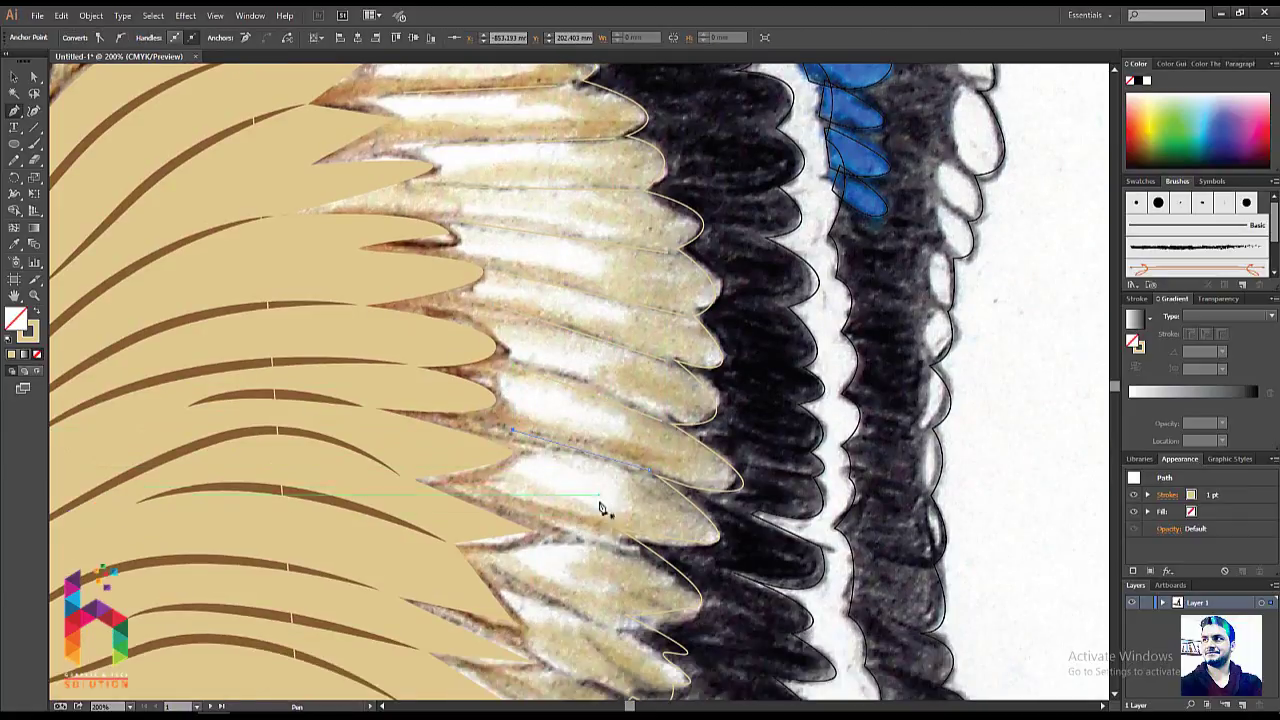
left_click(485, 494)
scroll(573, 582, "down", 5)
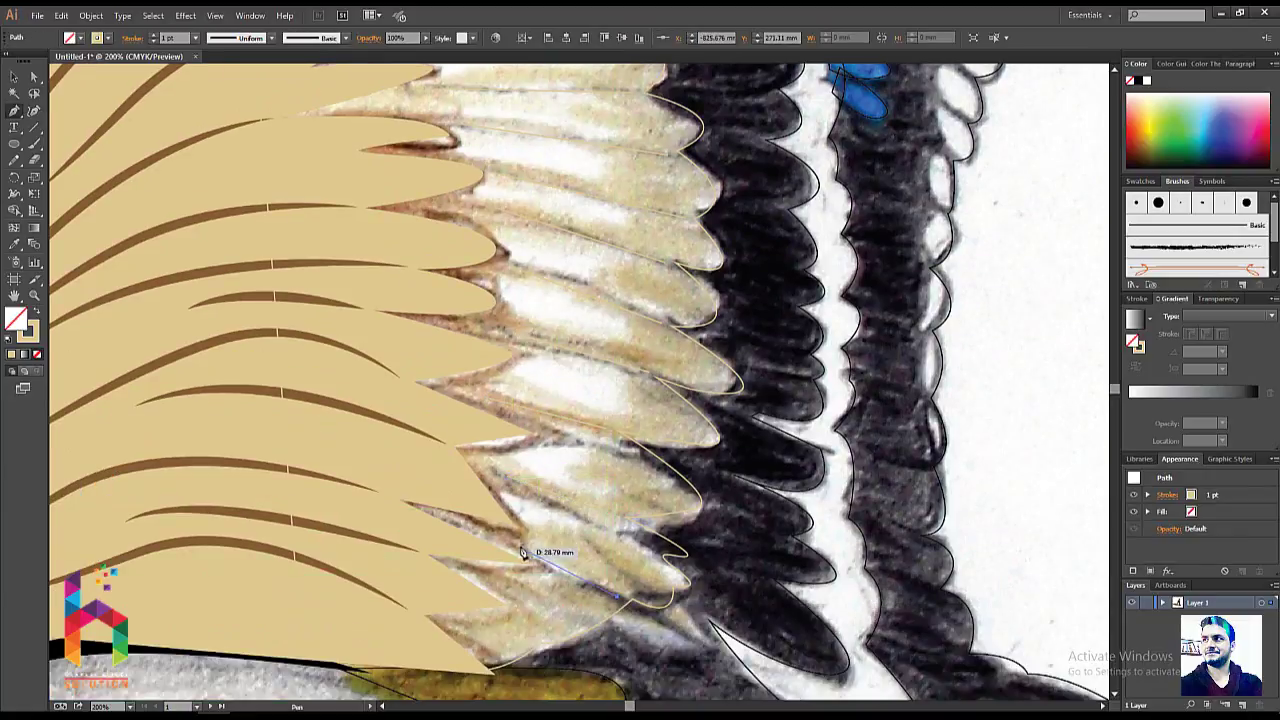
left_click_drag(522, 545, 618, 597)
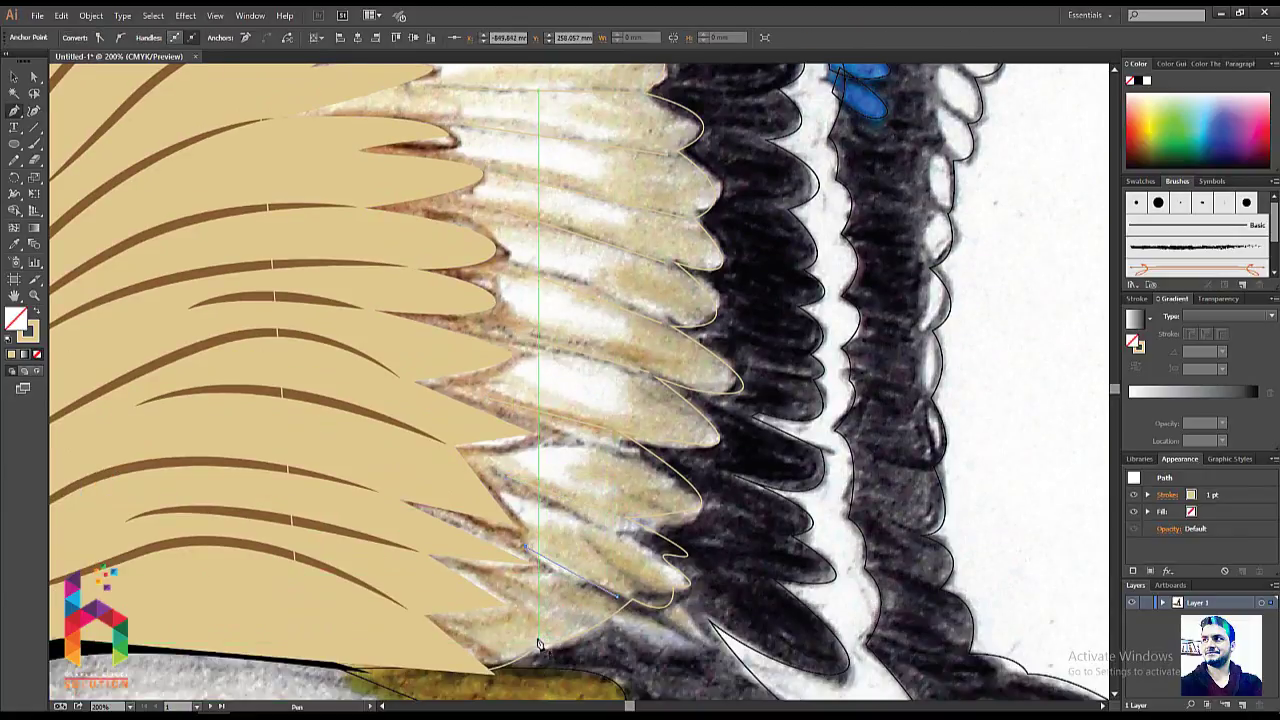
key("ctrl")
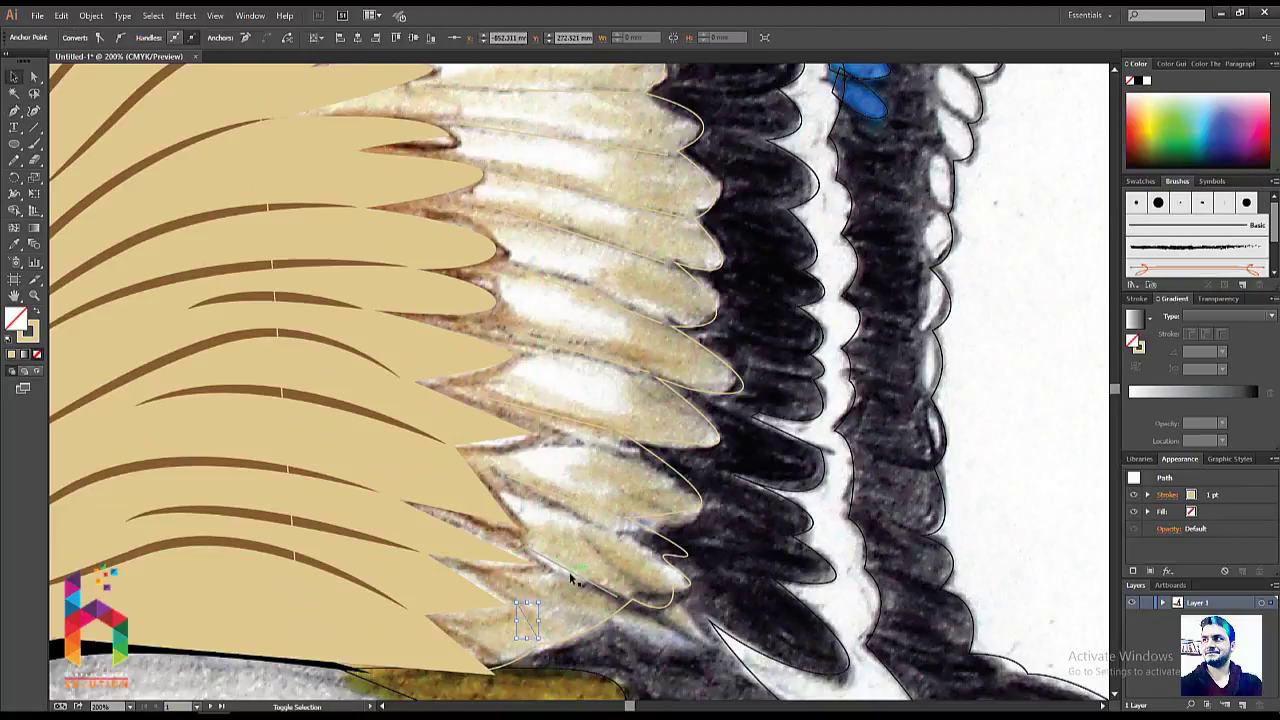
left_click(573, 578, "ctrl")
scroll(573, 578, "down", 1)
left_click_drag(587, 390, 567, 500)
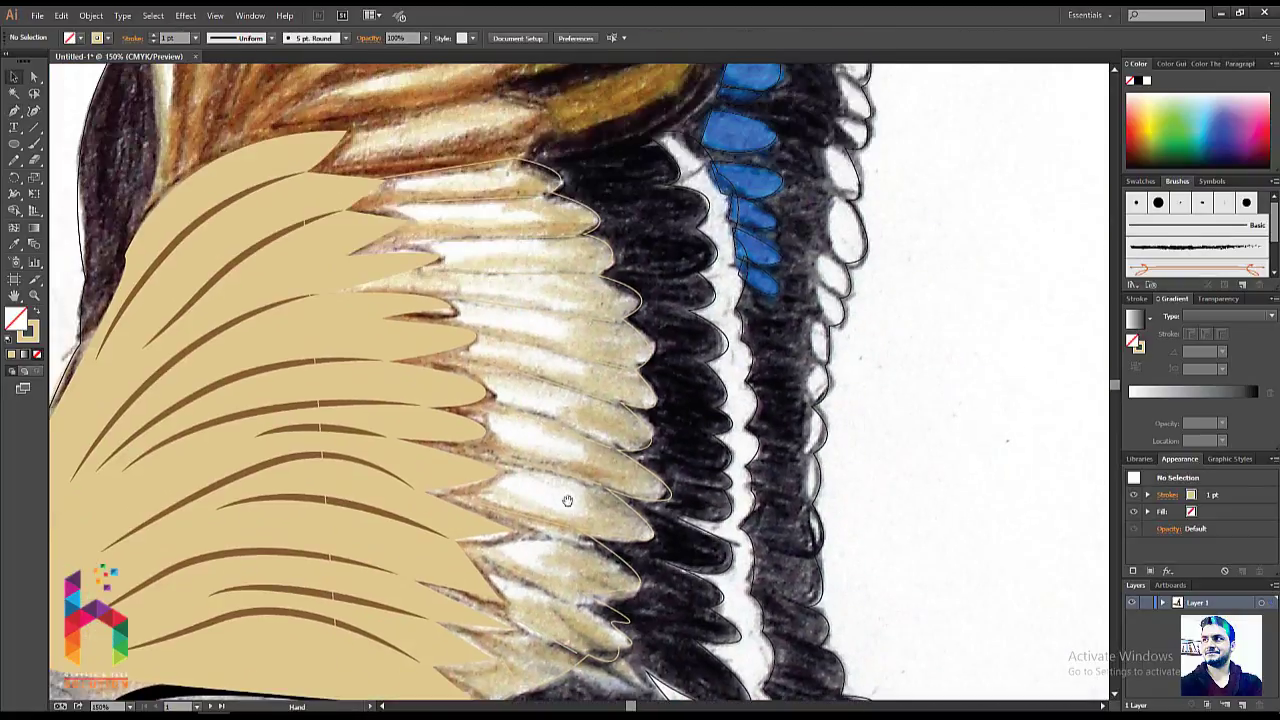
- Select all the pale feathers' shaft lines, leaving the long outline out
left_click(540, 617)
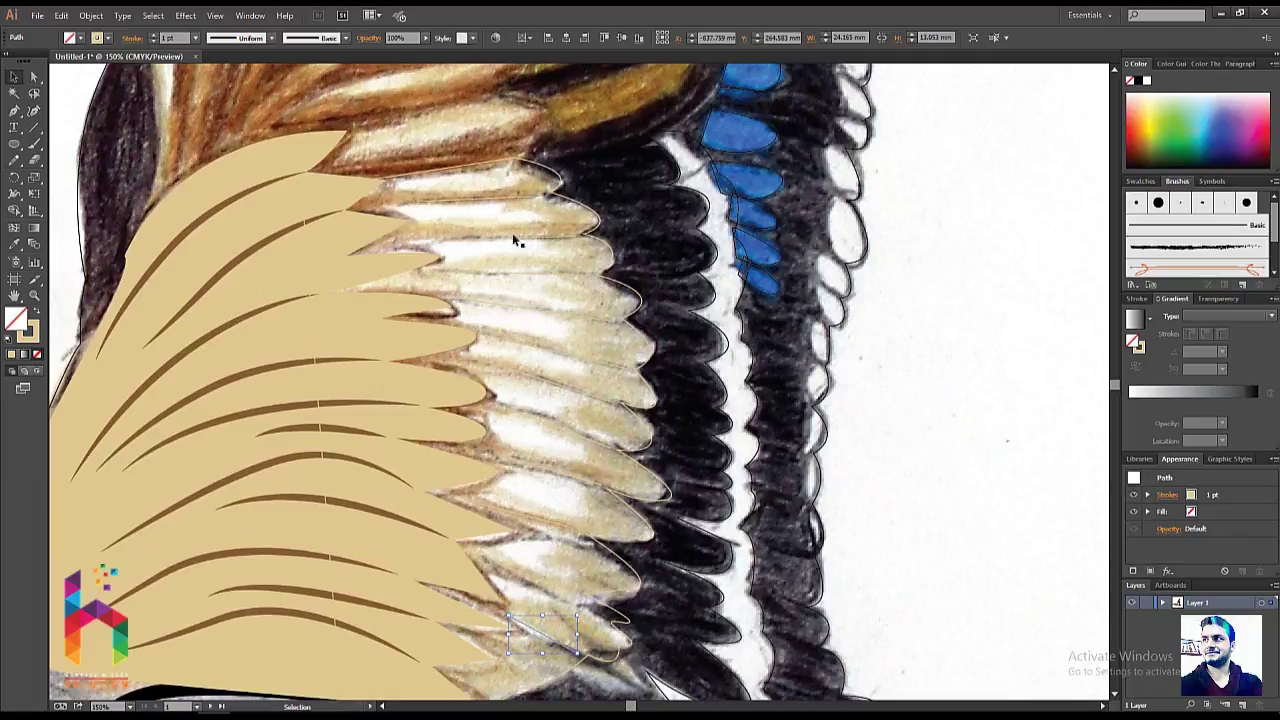
mouse_move(517, 190)
left_mouse_down()
mouse_move(598, 637)
mouse_move(563, 612)
left_mouse_up()
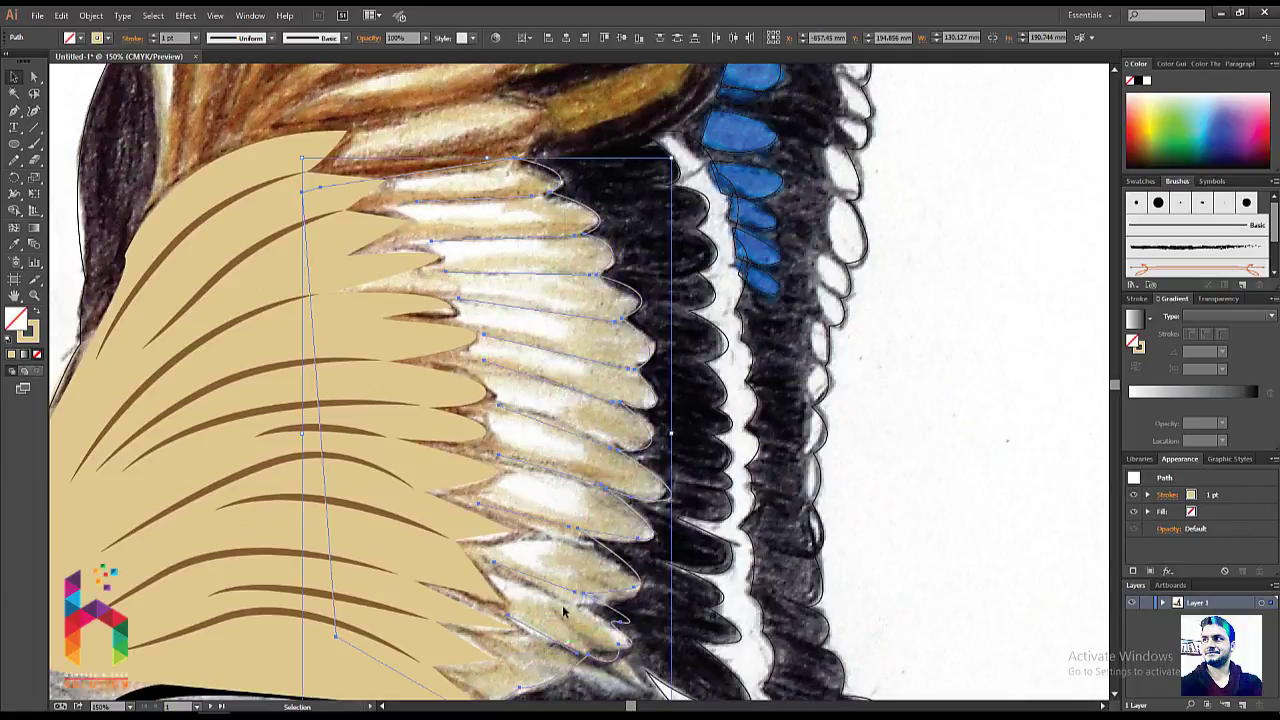
left_click(310, 290, "shift")
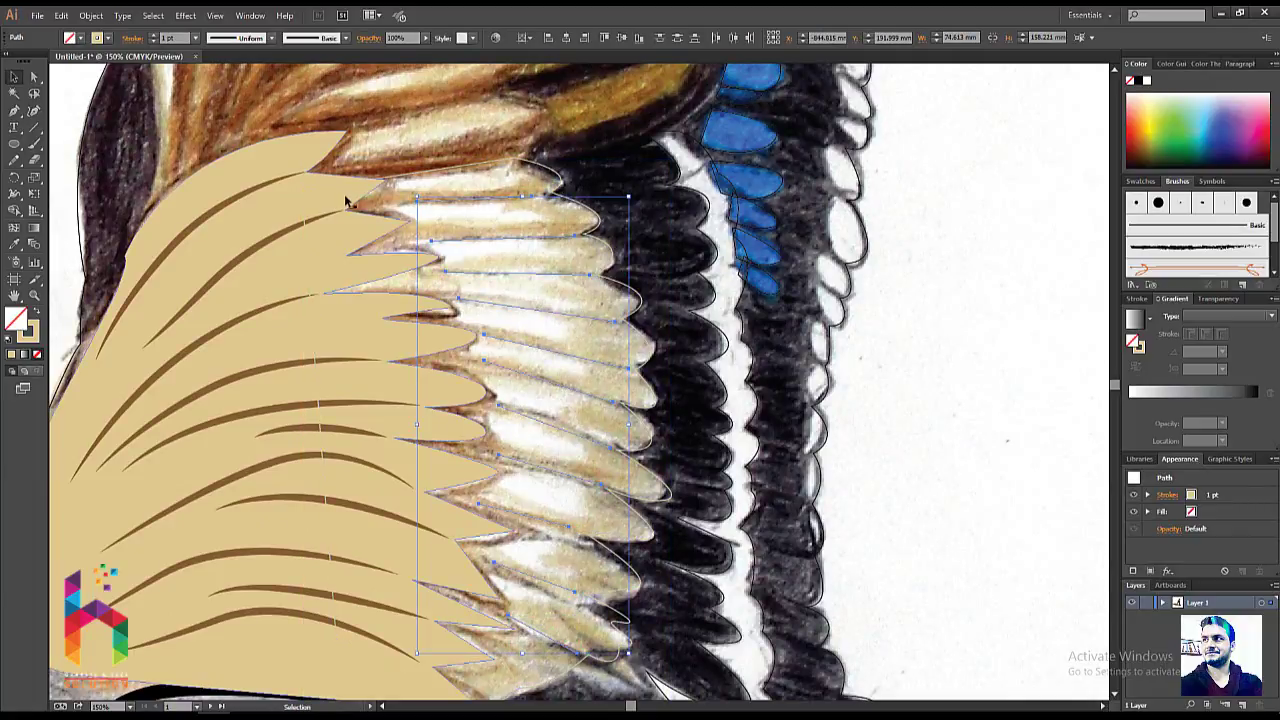
scroll(526, 278, "down", 1)
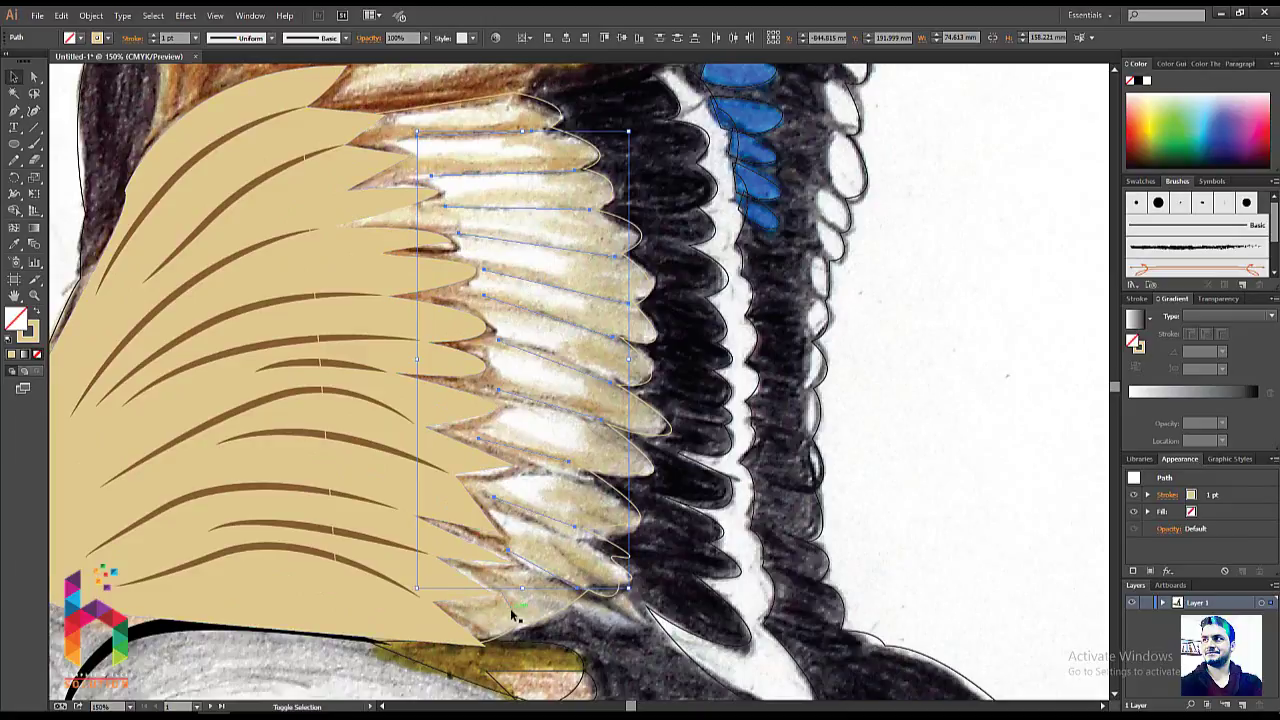
- Copy a wing feather line's brown 7 pt stroke onto them and apply a tapered width profile
key("i")
left_click(310, 341)
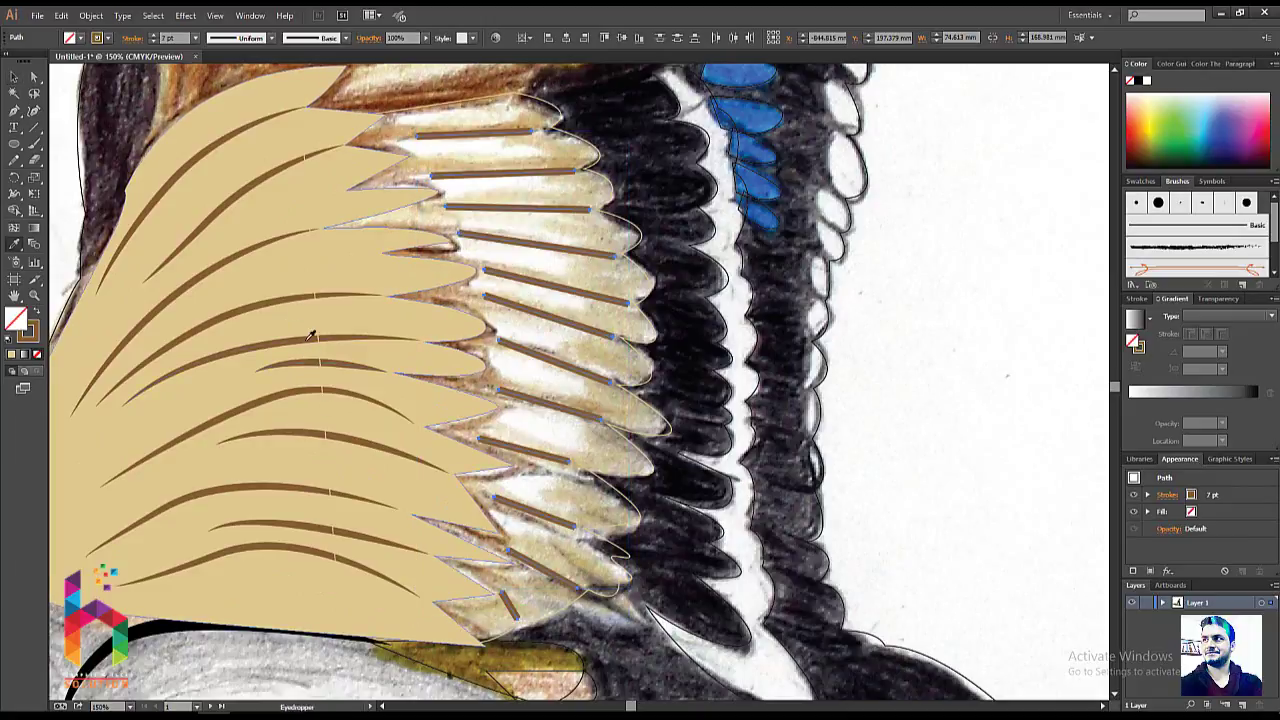
left_click(271, 37)
left_click(230, 72)
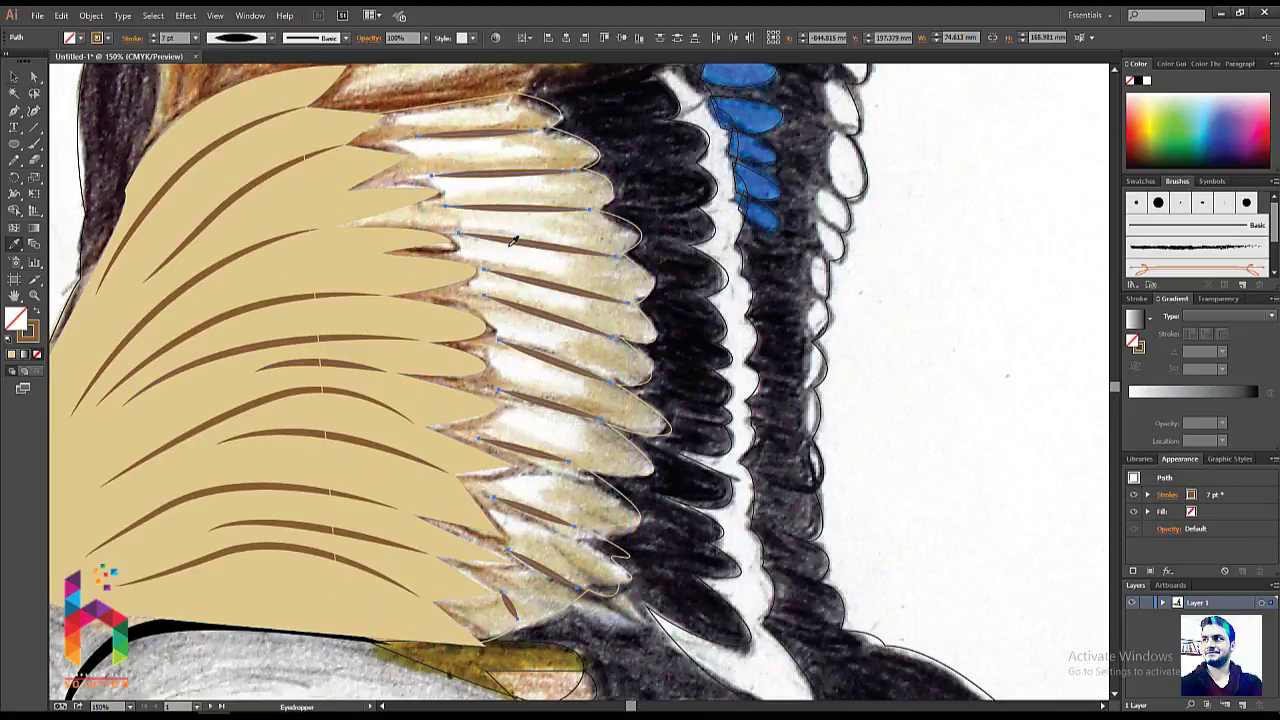
- Fill the pale feather outline with light beige and bring the tan wing shape to the front
key("v")
left_click(633, 260)
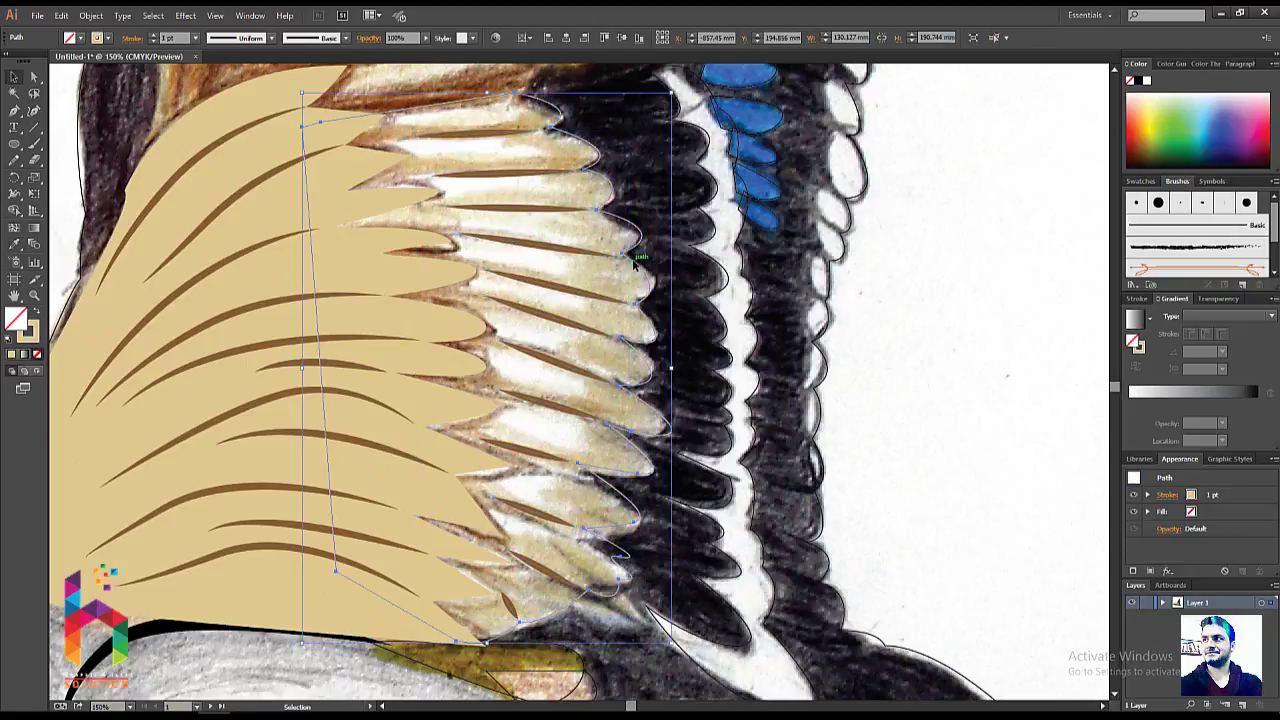
key("i")
left_click(605, 310)
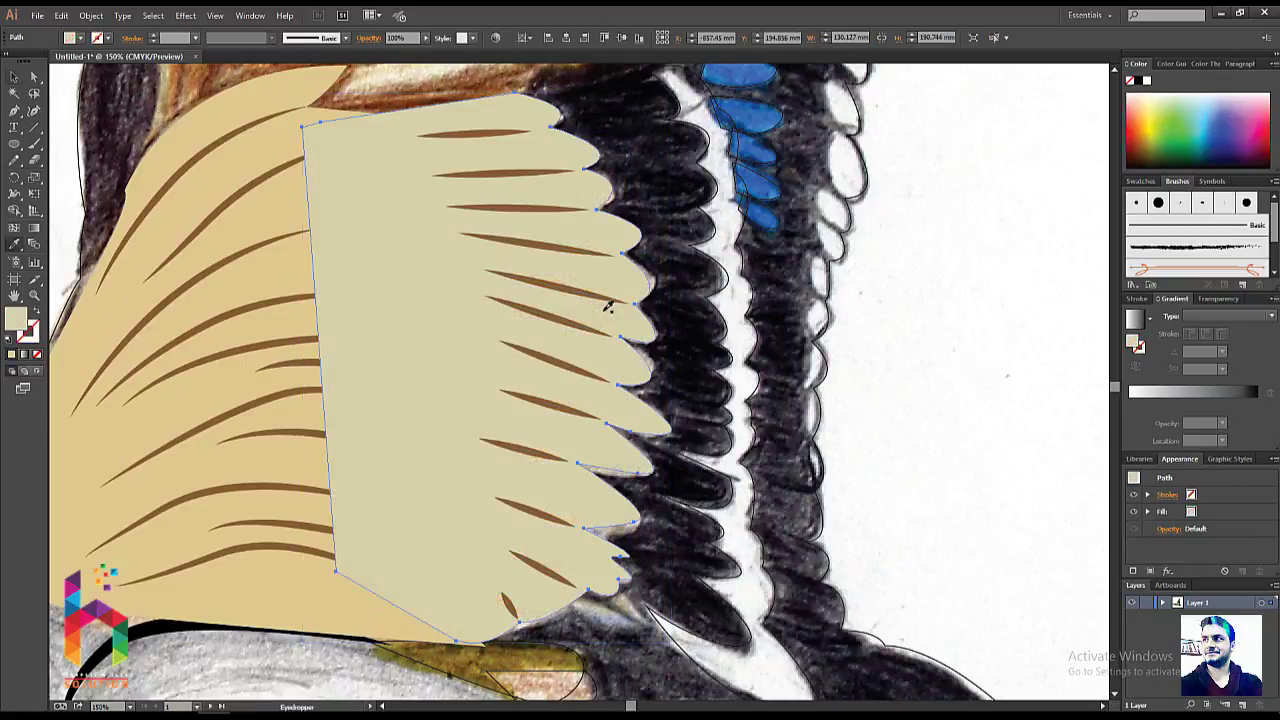
key("v")
left_click(240, 343, "shift")
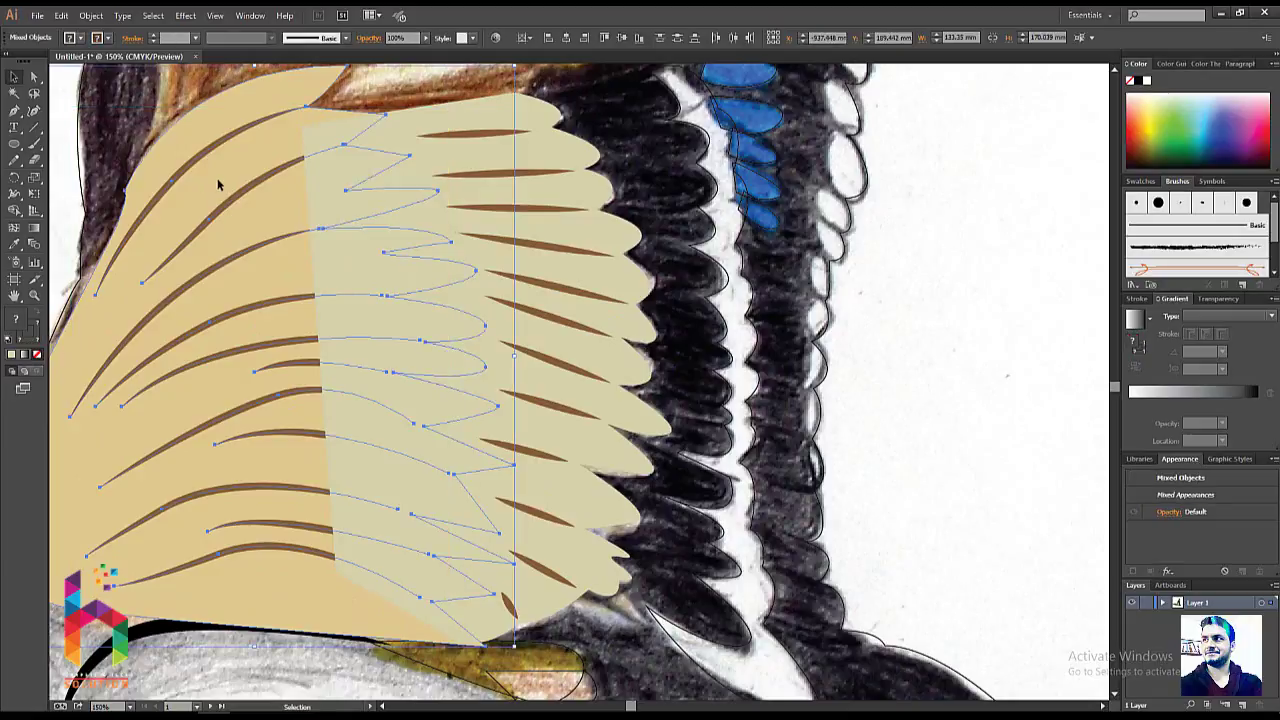
key("ctrl+shift+bracketright")
- Give the tan wing a Multiply drop shadow: 75% opacity, 2.47 mm offsets, 1.76 mm blur
left_click(918, 292)
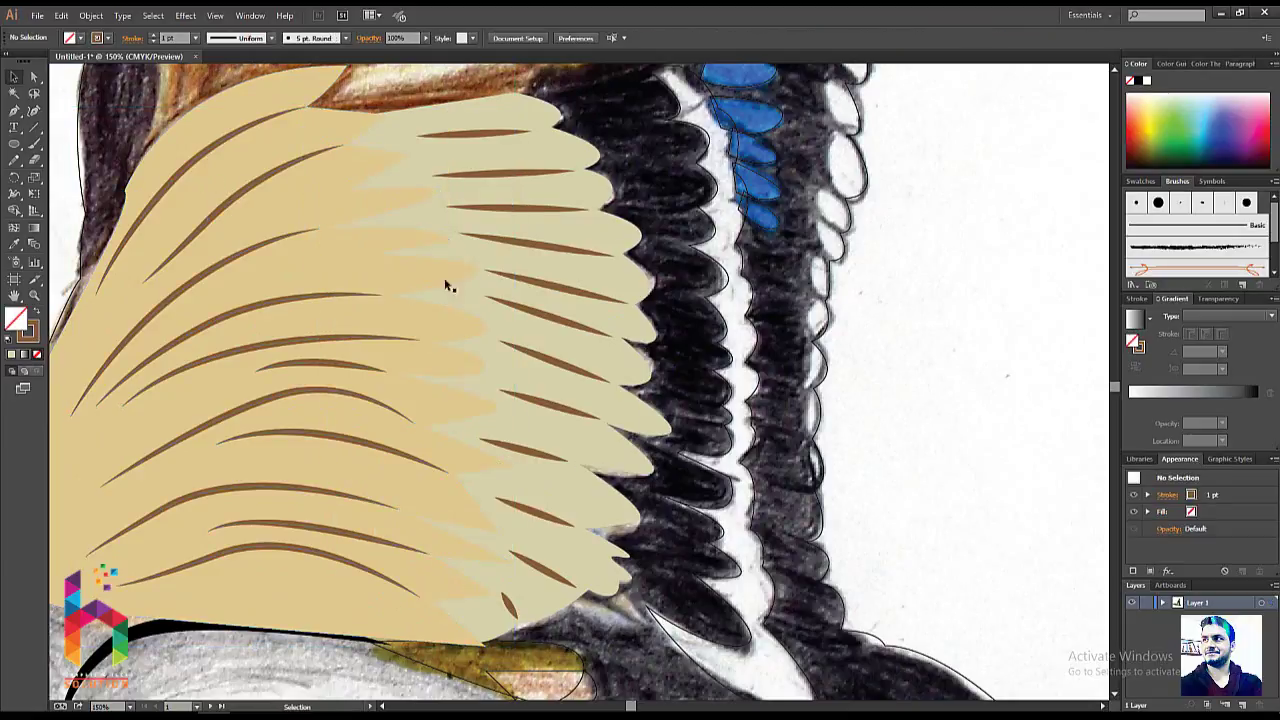
left_click(444, 278)
left_click(186, 15)
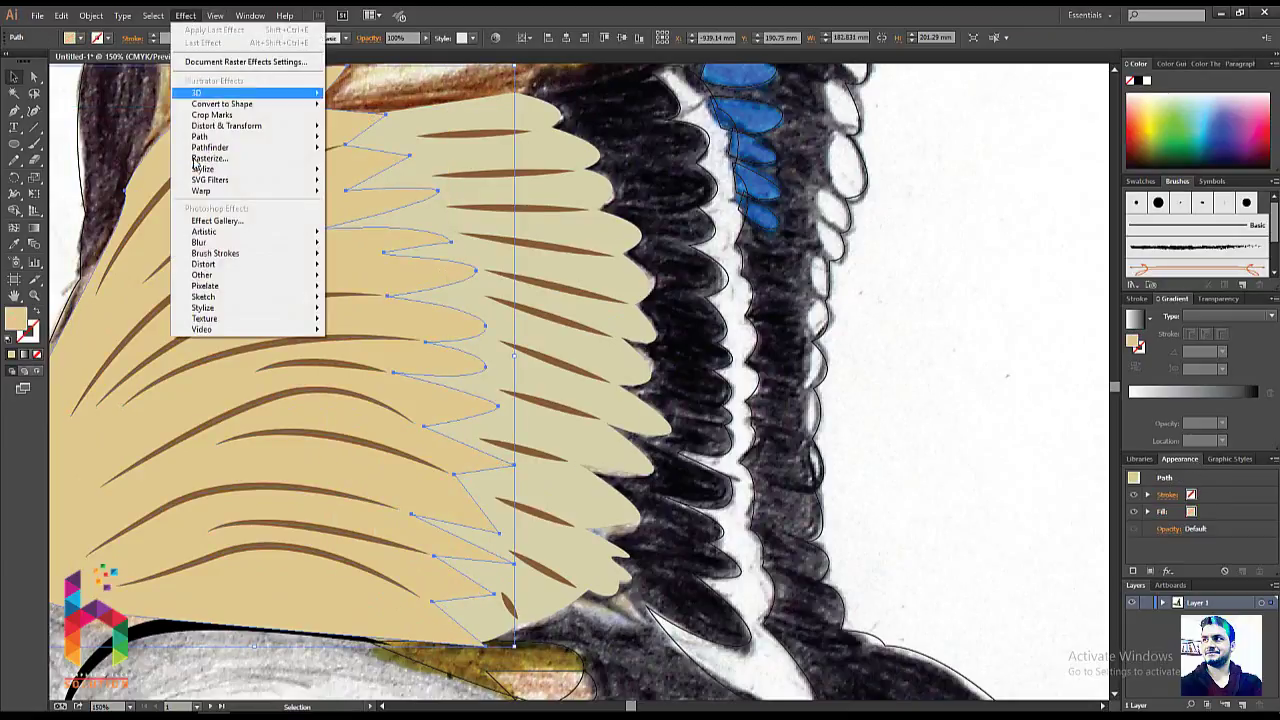
left_click(371, 170)
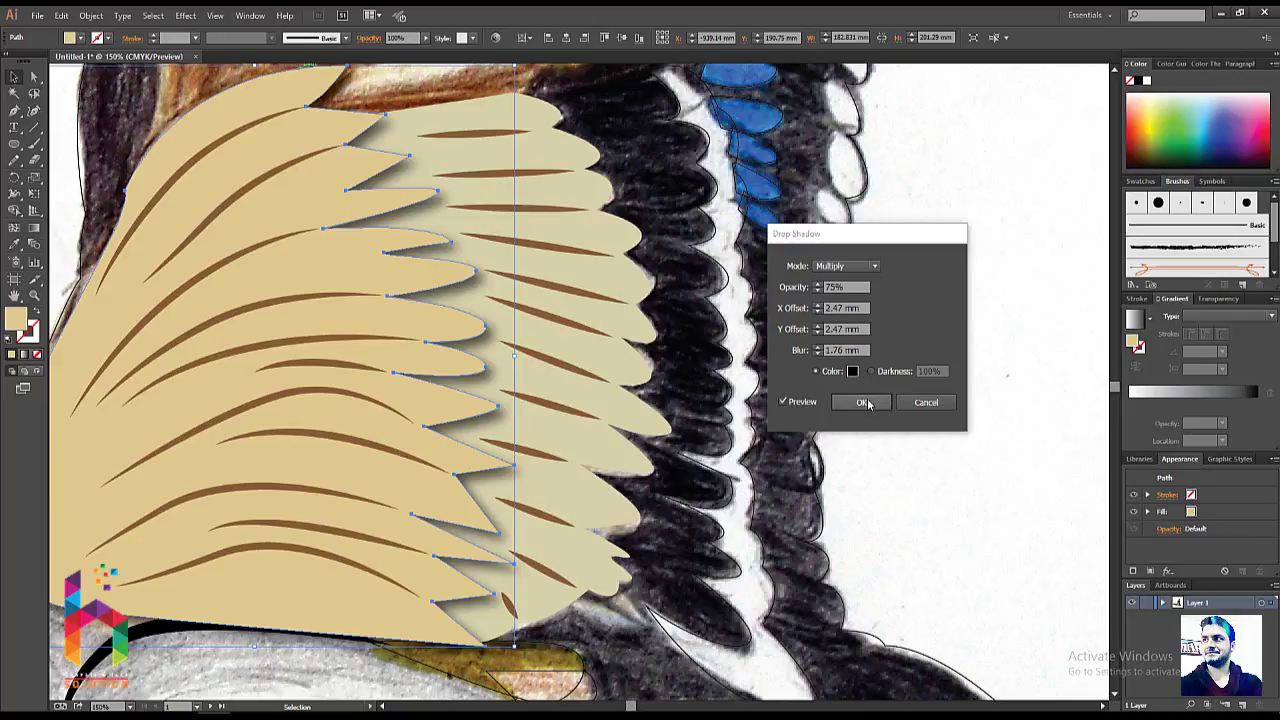
left_click(864, 402)
left_click(927, 379)
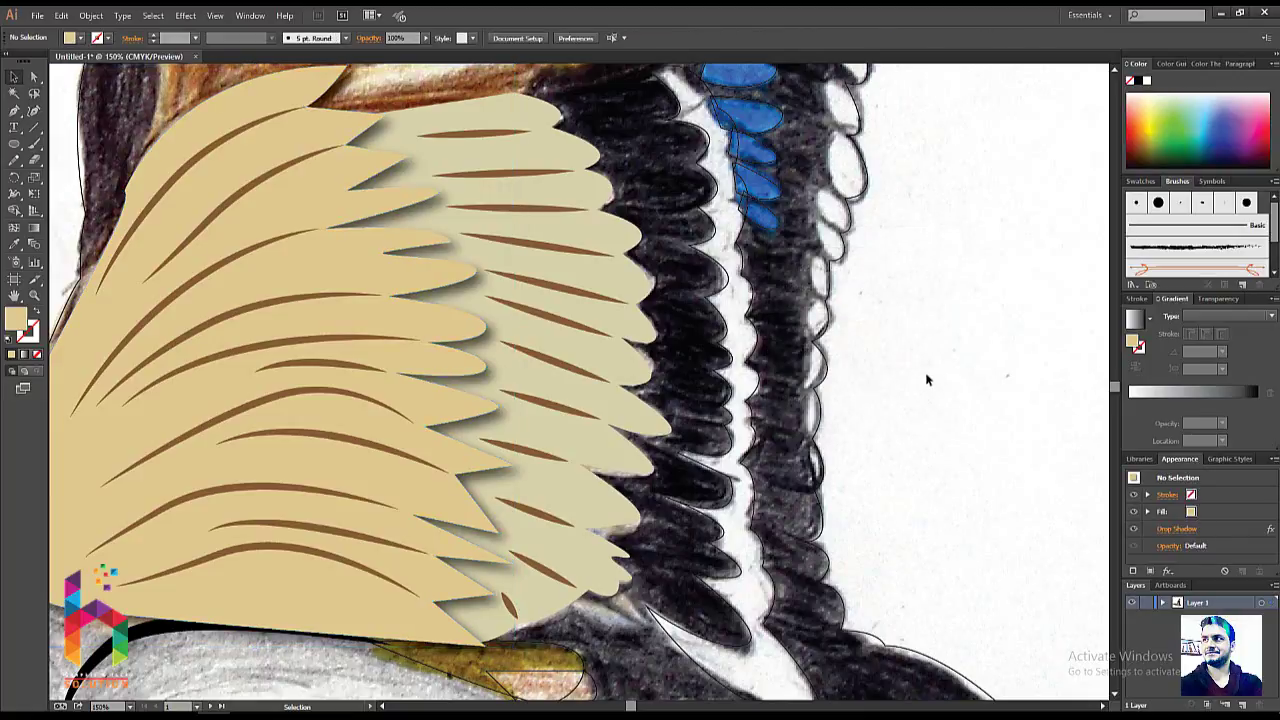
- Fill the wing's stripe path with white
key("ctrl+minus")
key("ctrl+minus")
left_click_drag(650, 410, 663, 460)
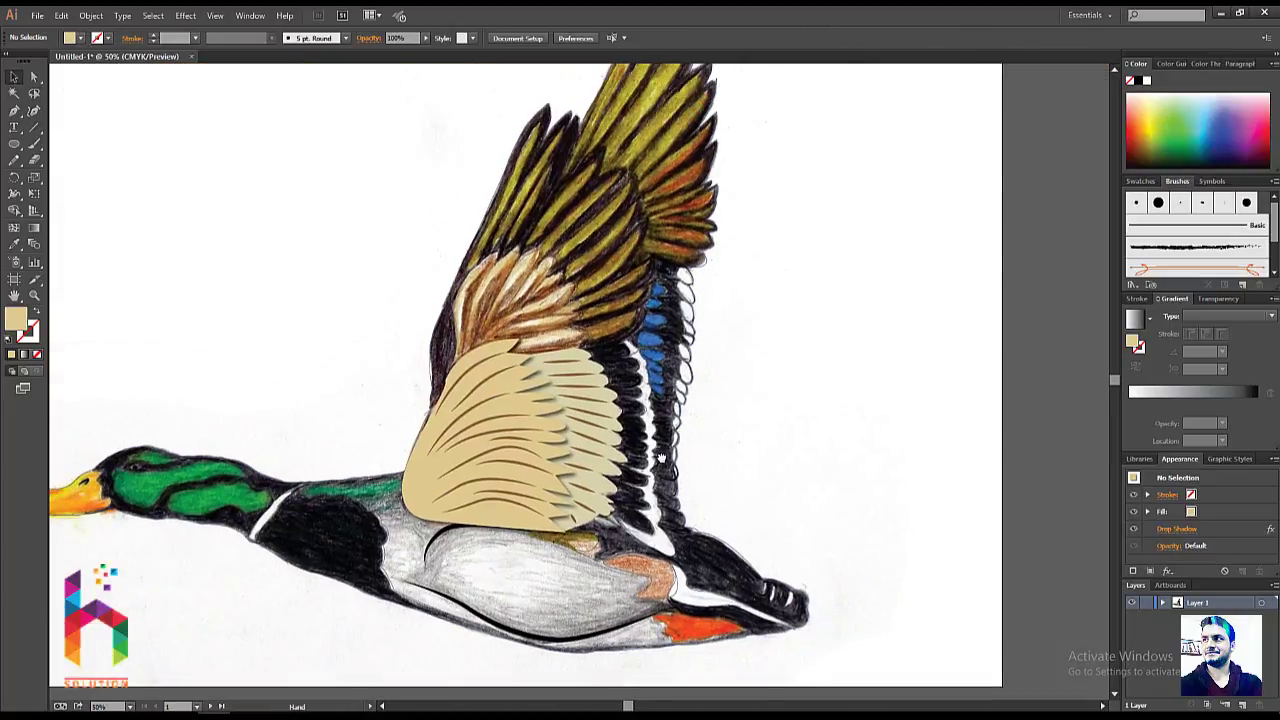
left_click(643, 397)
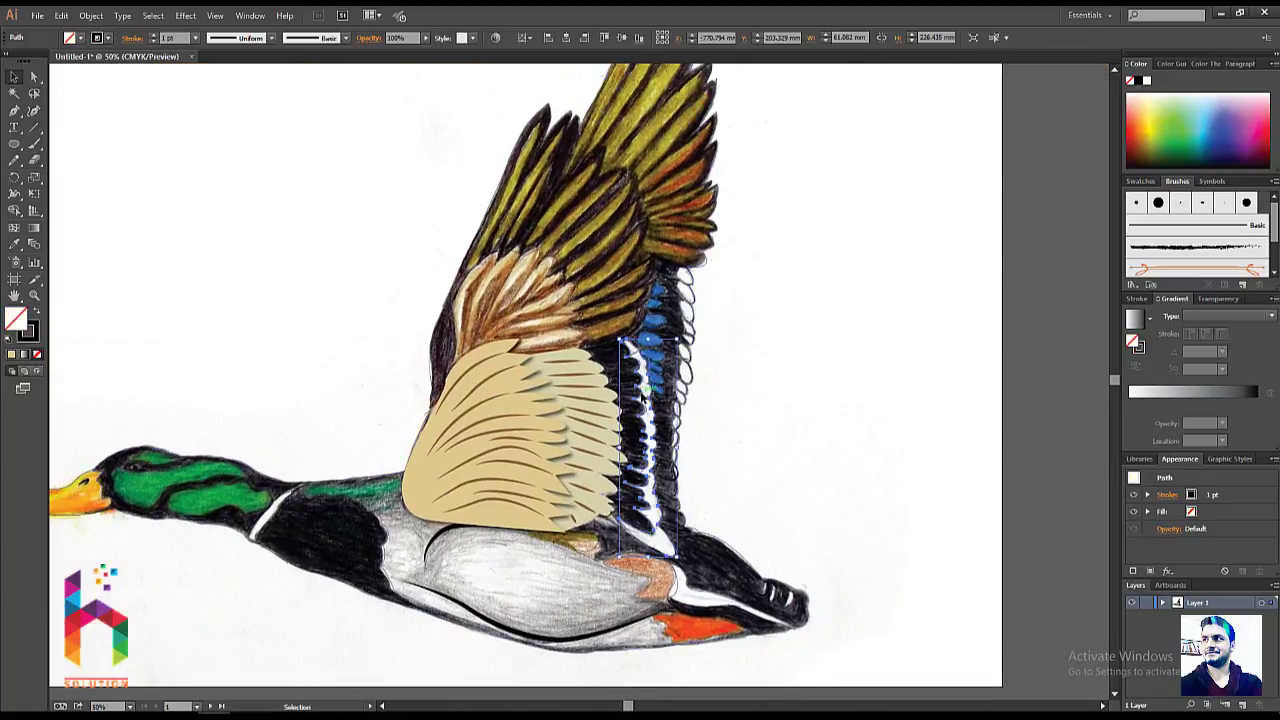
left_click(791, 380)
key("b")
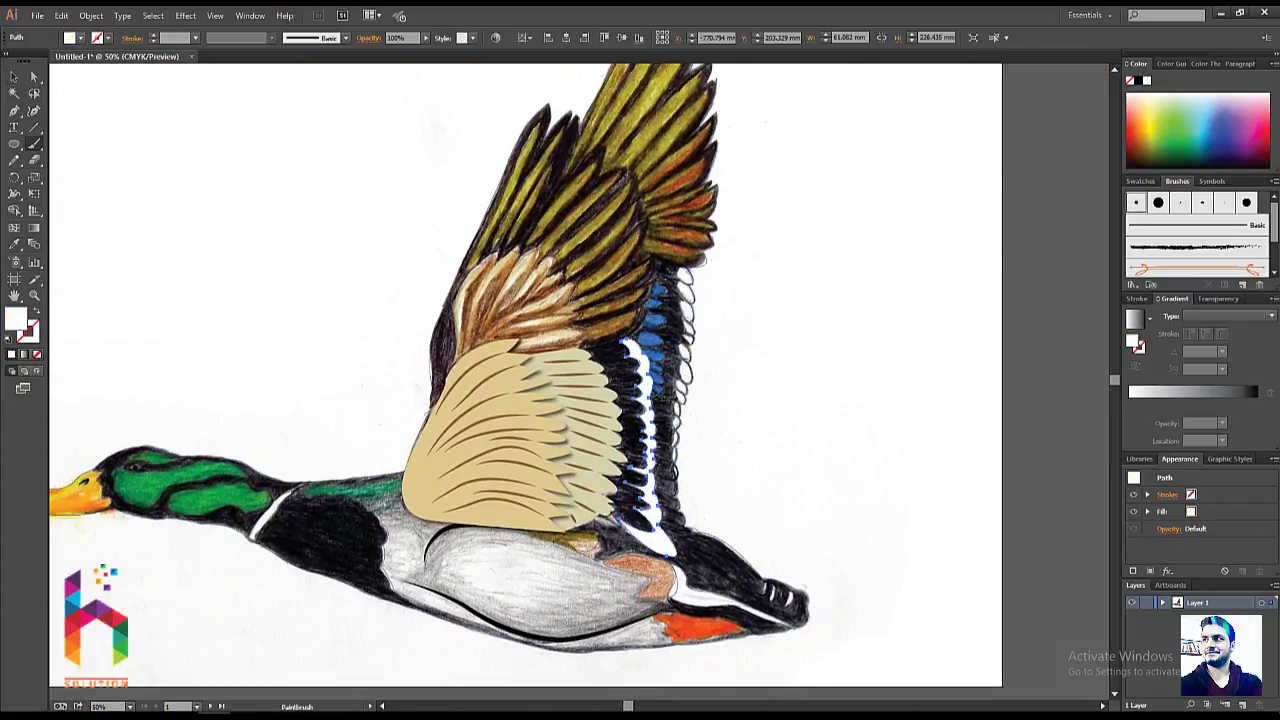
key("v")
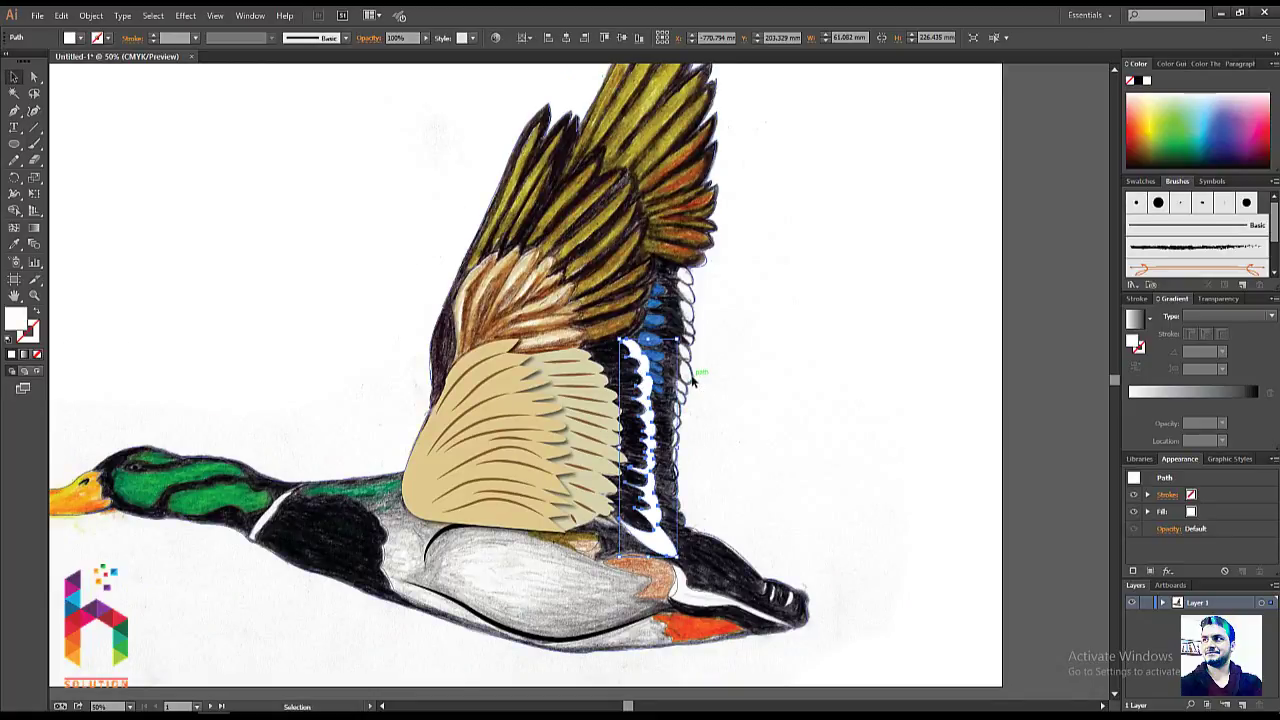
left_click(688, 300)
- Zoom in on the speculum and fill the blue feather group with blue sampled from the scan
key("ctrl+shift+b")
key("ctrl+plus")
key("ctrl+plus")
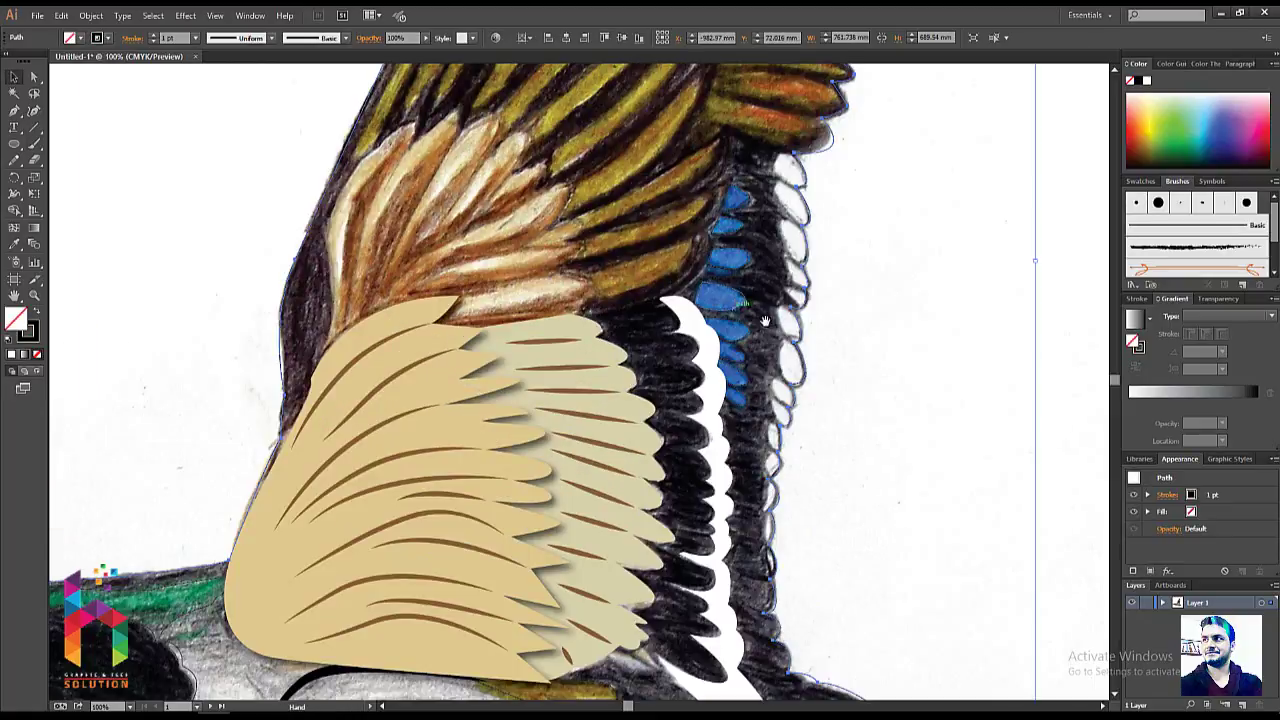
left_click_drag(764, 282, 604, 272)
left_click(752, 256)
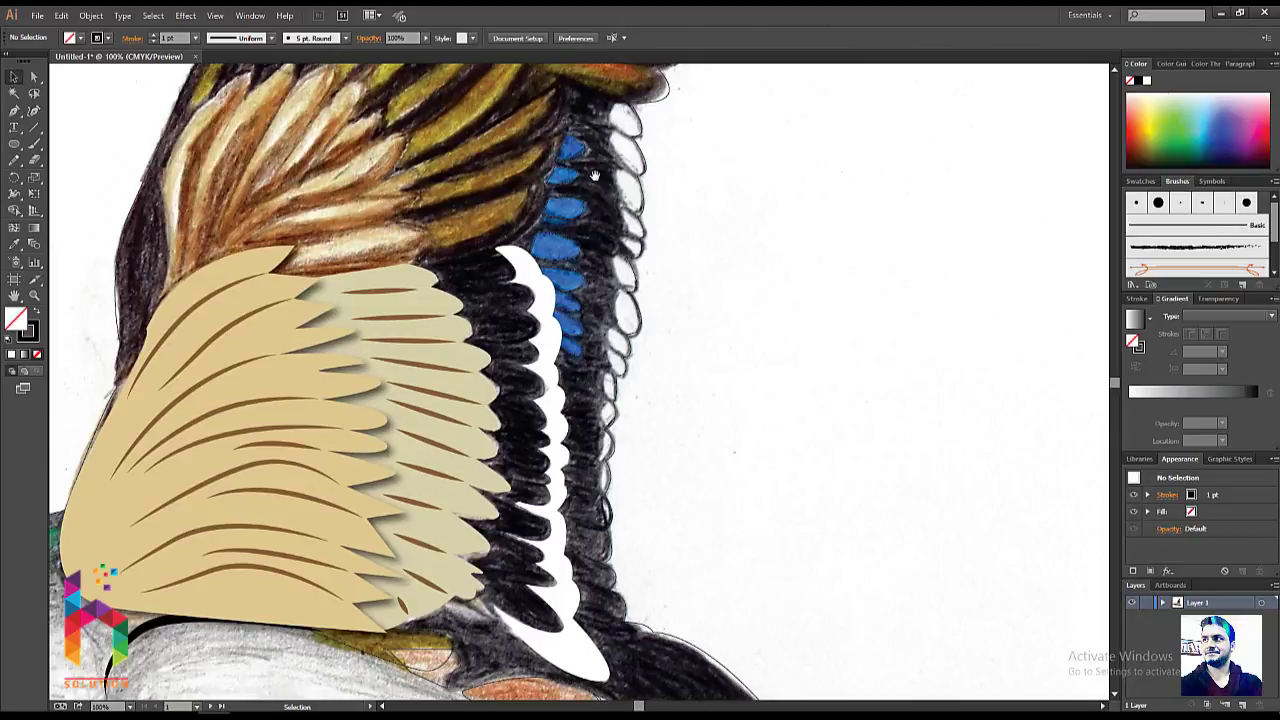
mouse_move(584, 153)
left_mouse_down()
mouse_move(629, 300)
mouse_move(618, 284)
left_mouse_up()
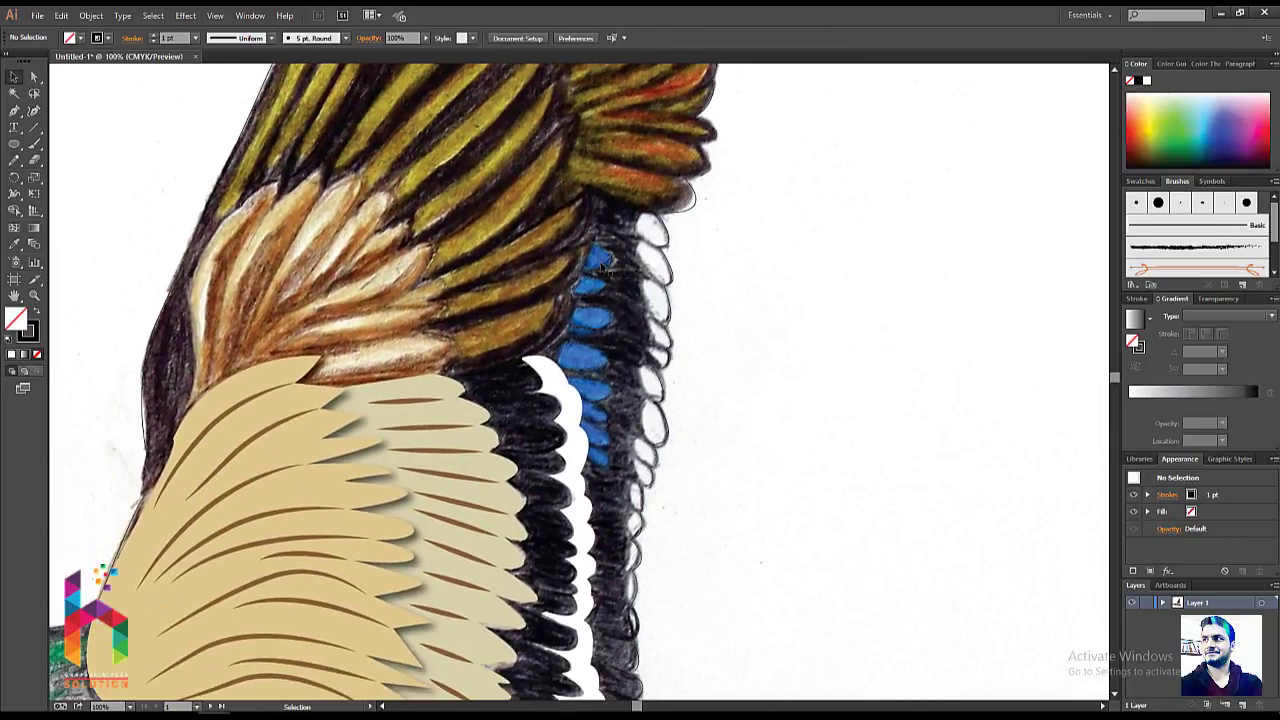
left_click(597, 325)
key("i")
left_click(589, 353)
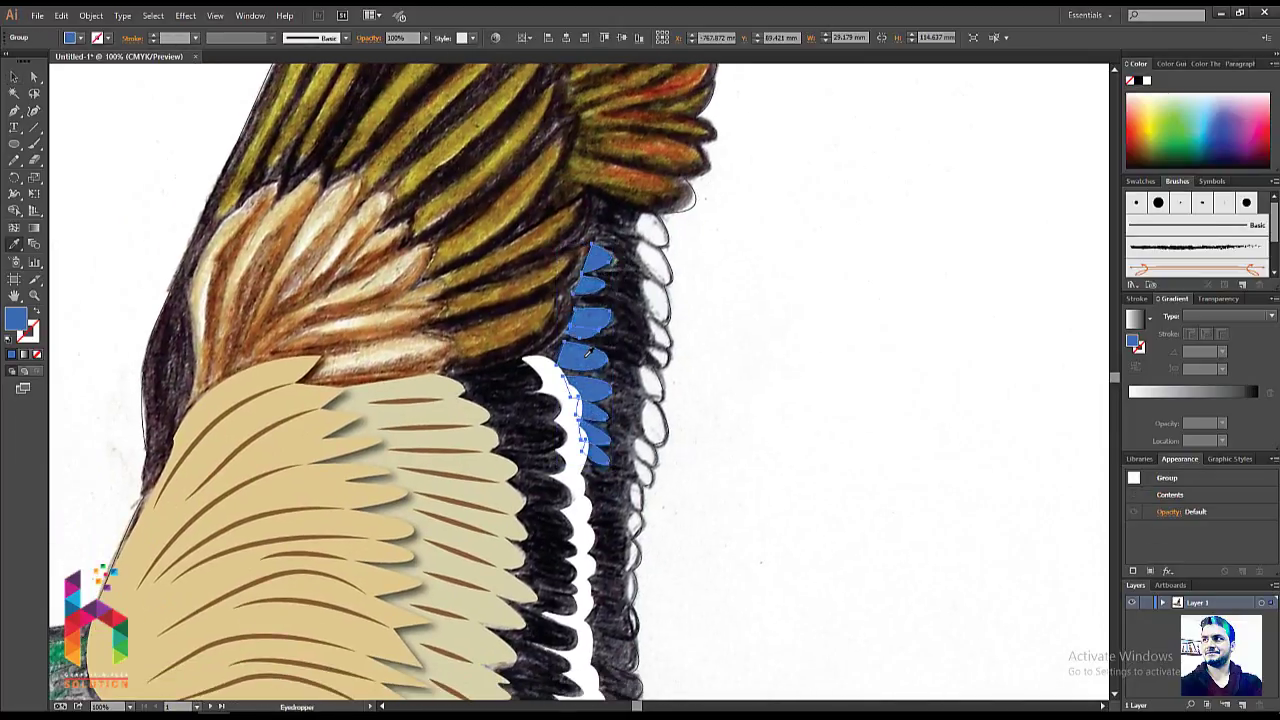
- Pick a deeper blue for the speculum feathers in the Color panel
key("v")
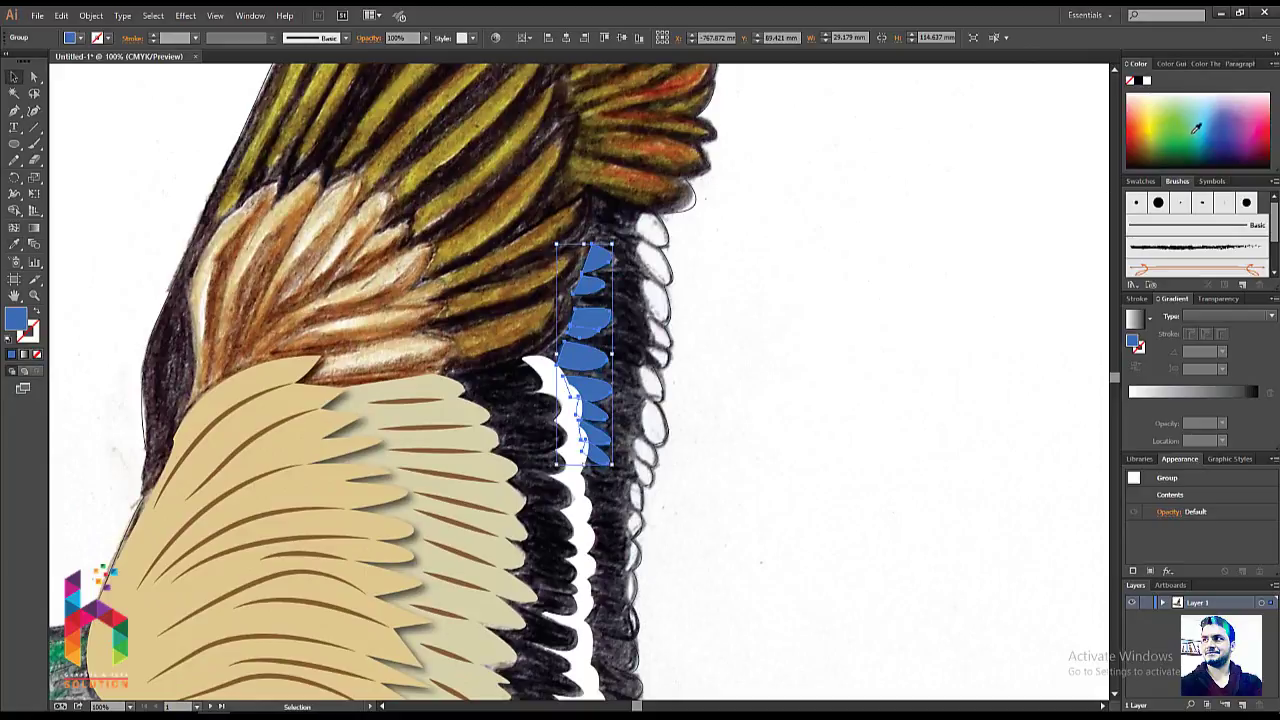
left_click(1215, 135)
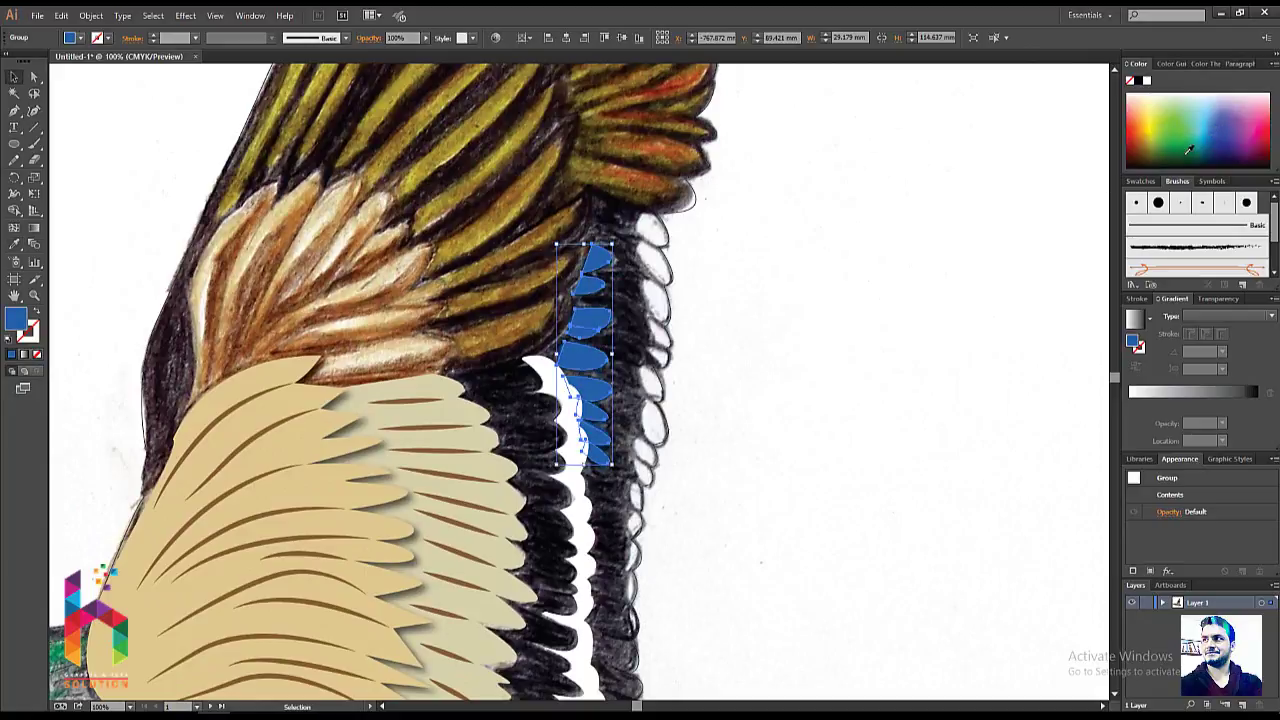
left_click(714, 391)
left_click_drag(714, 391, 650, 386)
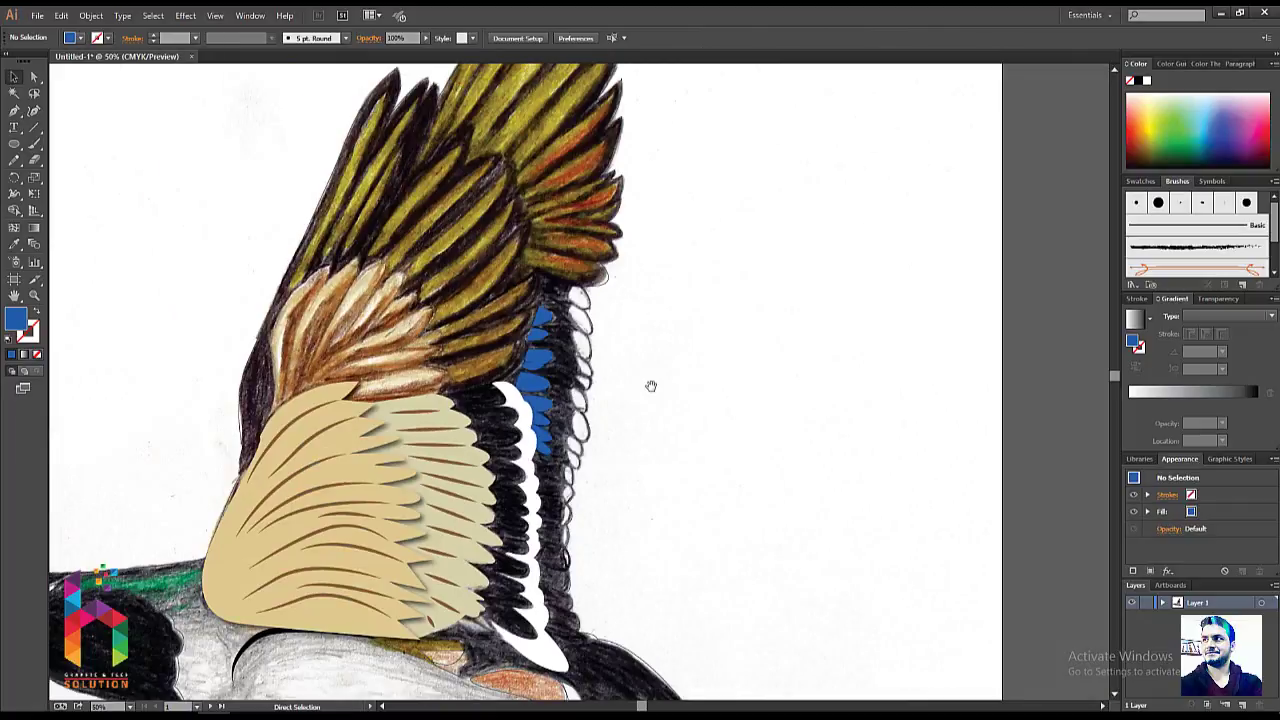
scroll(650, 386, "down", 3)
- Fill the small patch on the head with green from the Color panel
left_click_drag(370, 470, 468, 457)
left_click(258, 338)
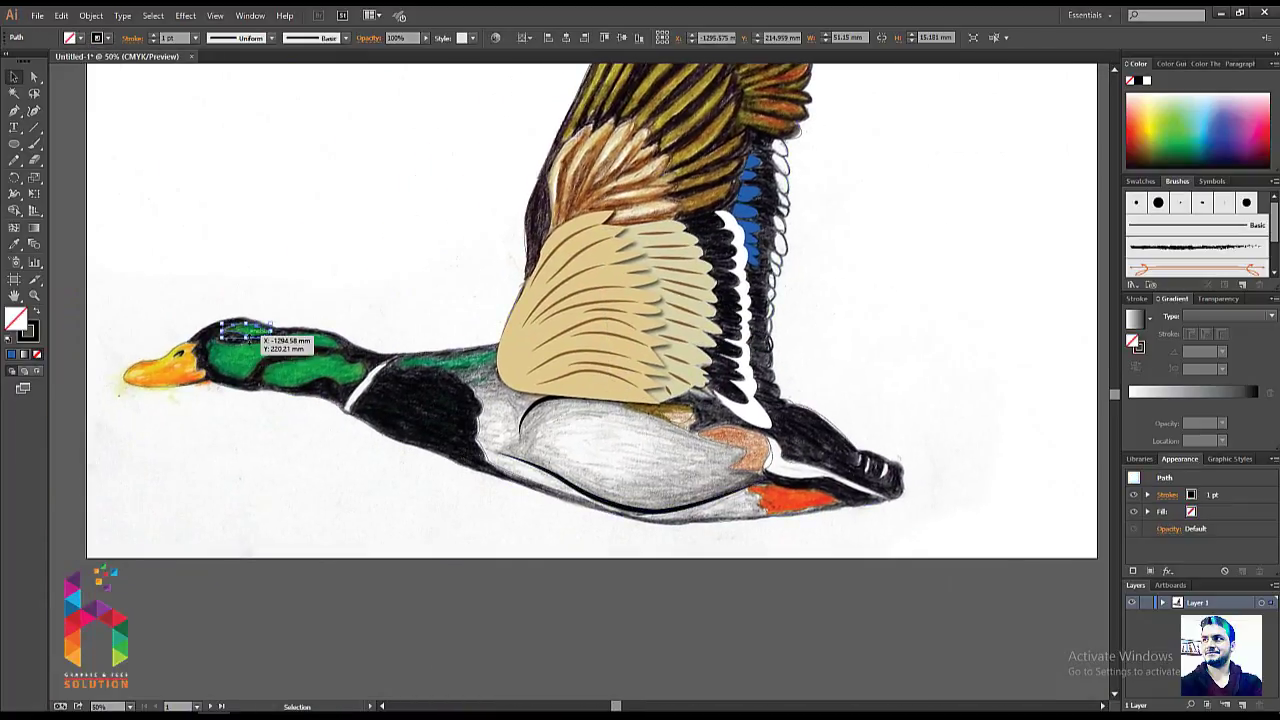
left_click(1171, 137)
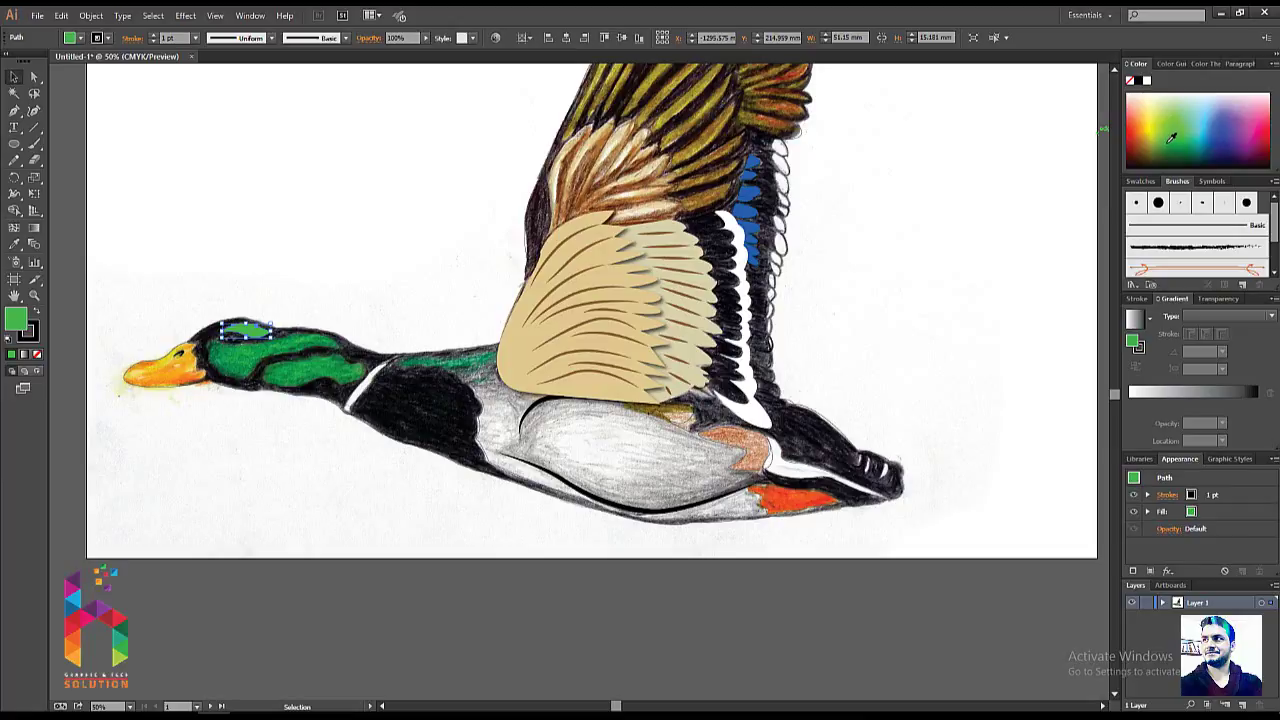
scroll(341, 370, "up", 1)
scroll(341, 370, "left", 2)
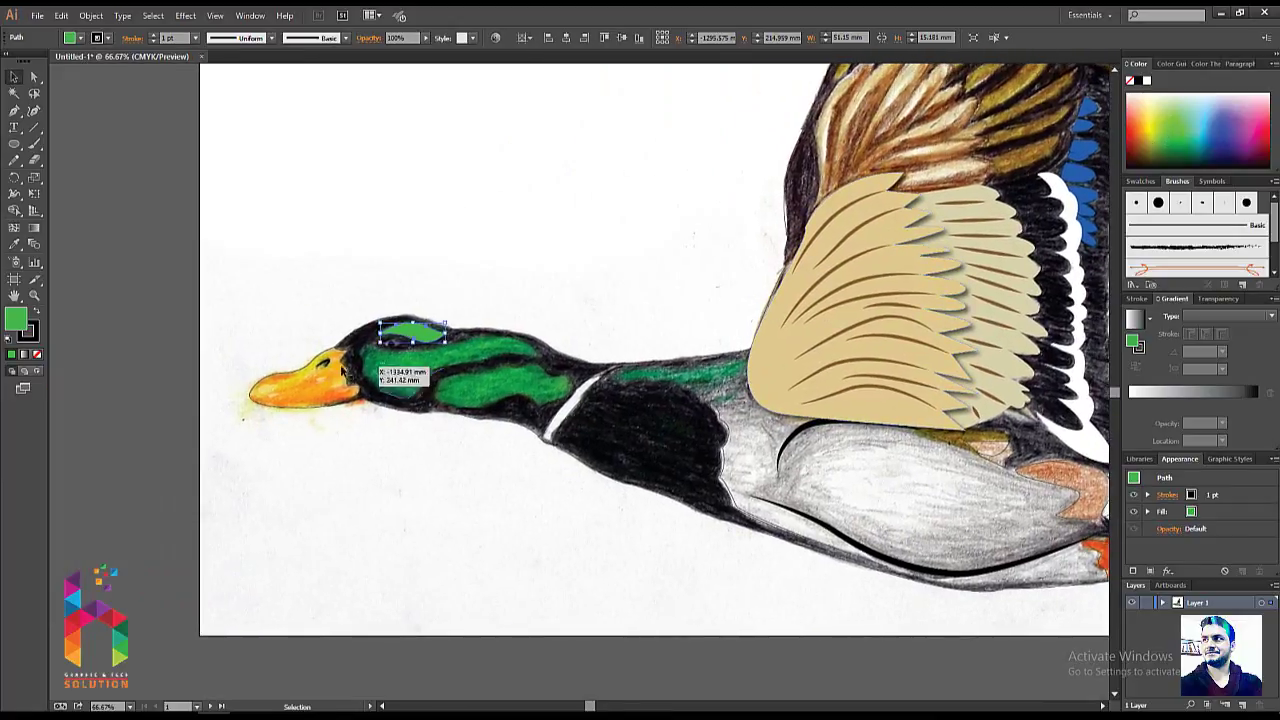
- Fill the head and neck paths with sampled green, group them, and brighten the green
left_click(387, 349)
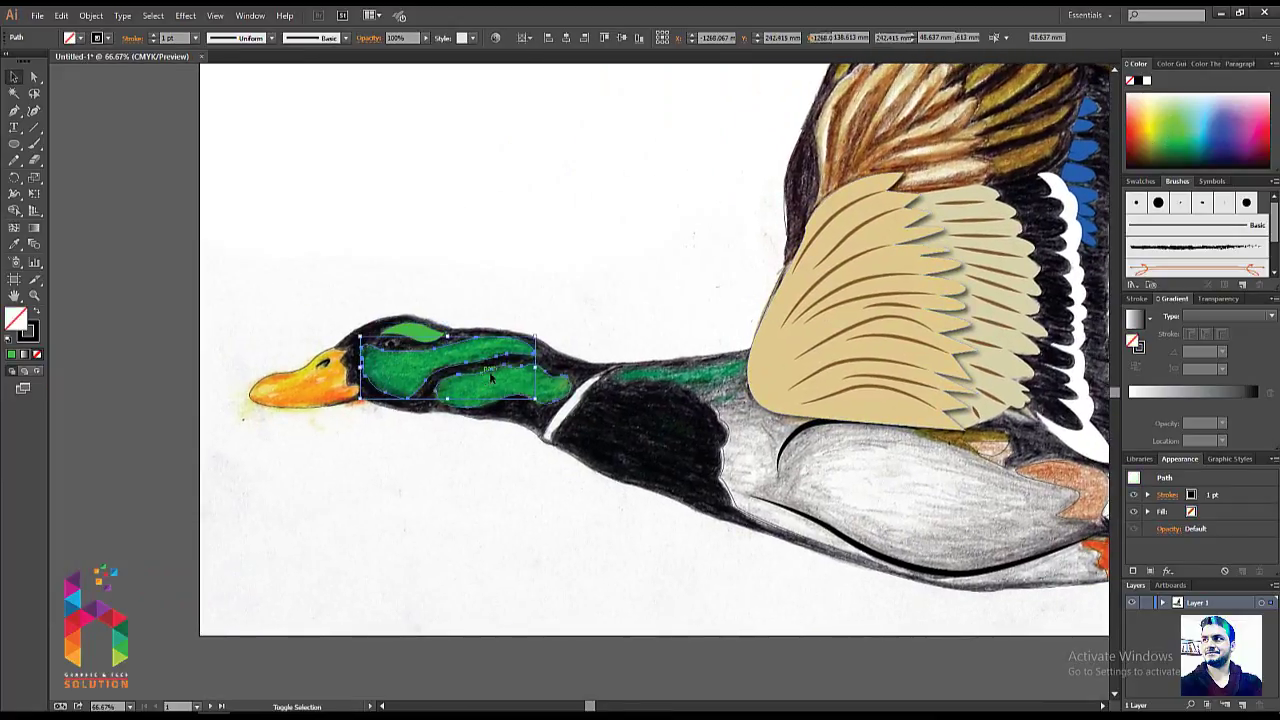
left_click(667, 371, "shift")
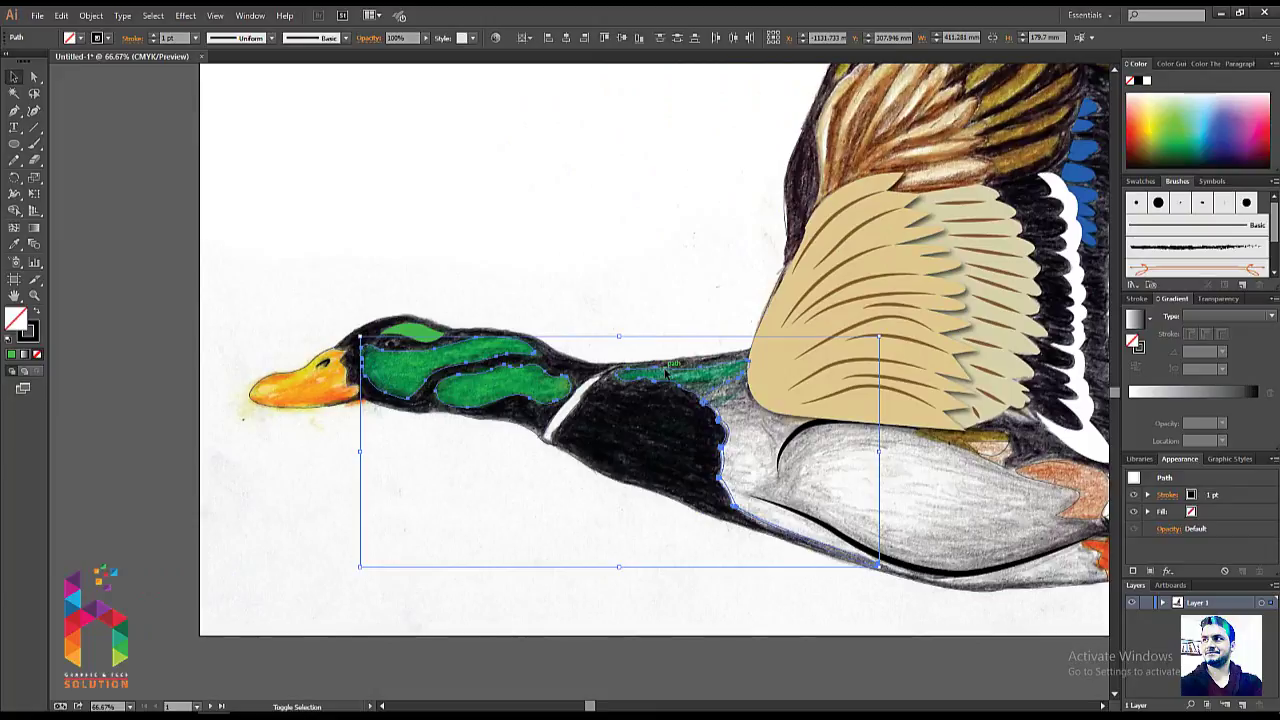
key("i")
left_click(425, 330)
key("v")
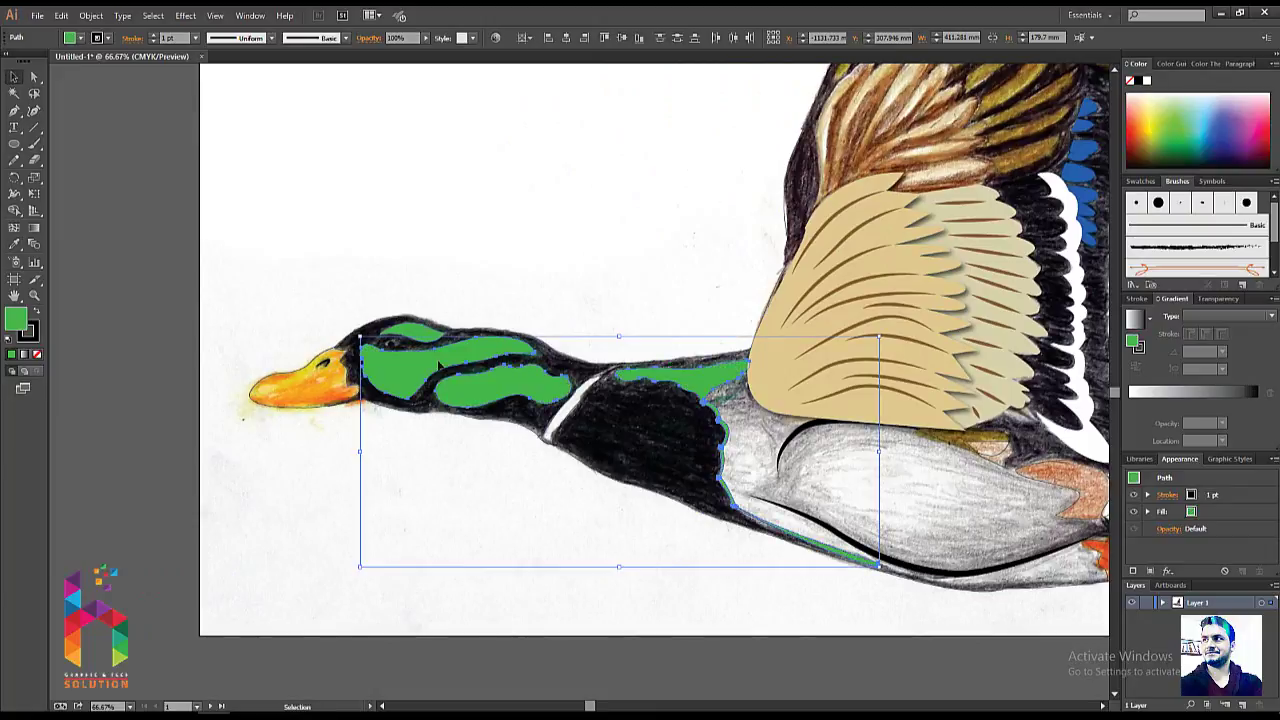
key("ctrl+g")
key("a")
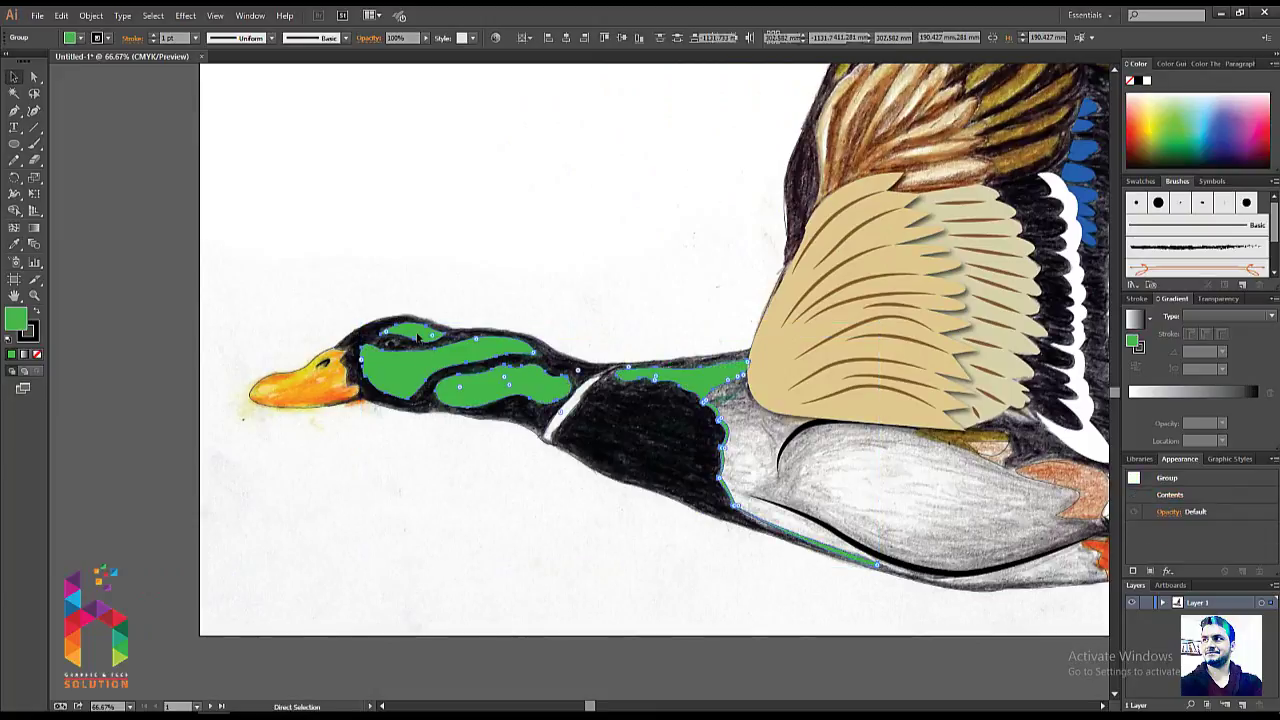
key("v")
left_click_drag(1168, 138, 1171, 125)
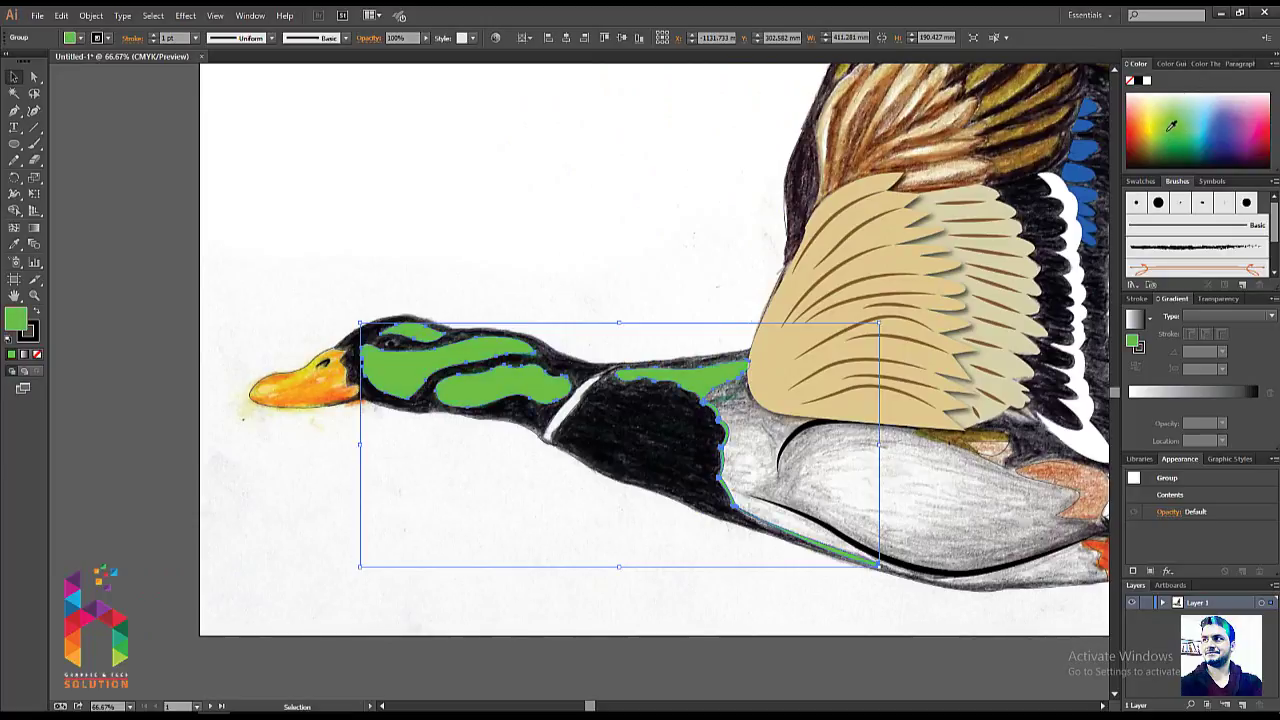
- Fill the eye shape white and colour the pupil circle orange
left_click(452, 262)
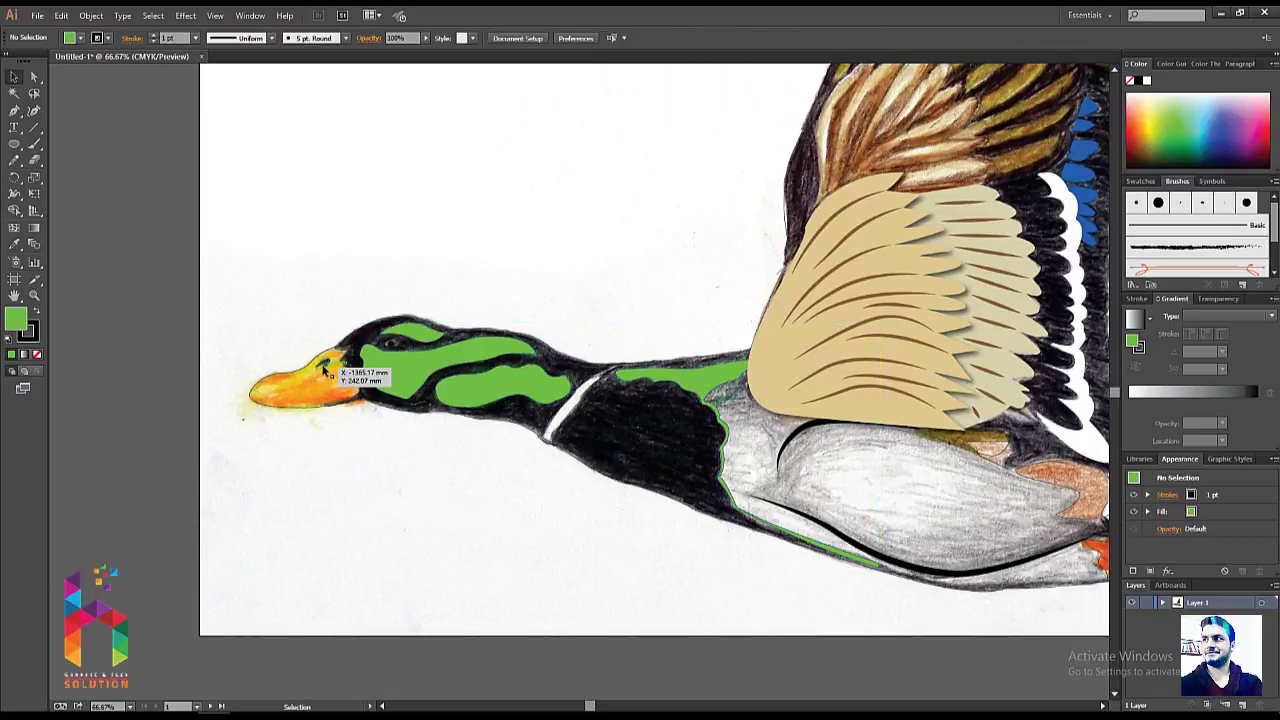
key("z")
left_click_drag(383, 344, 370, 370)
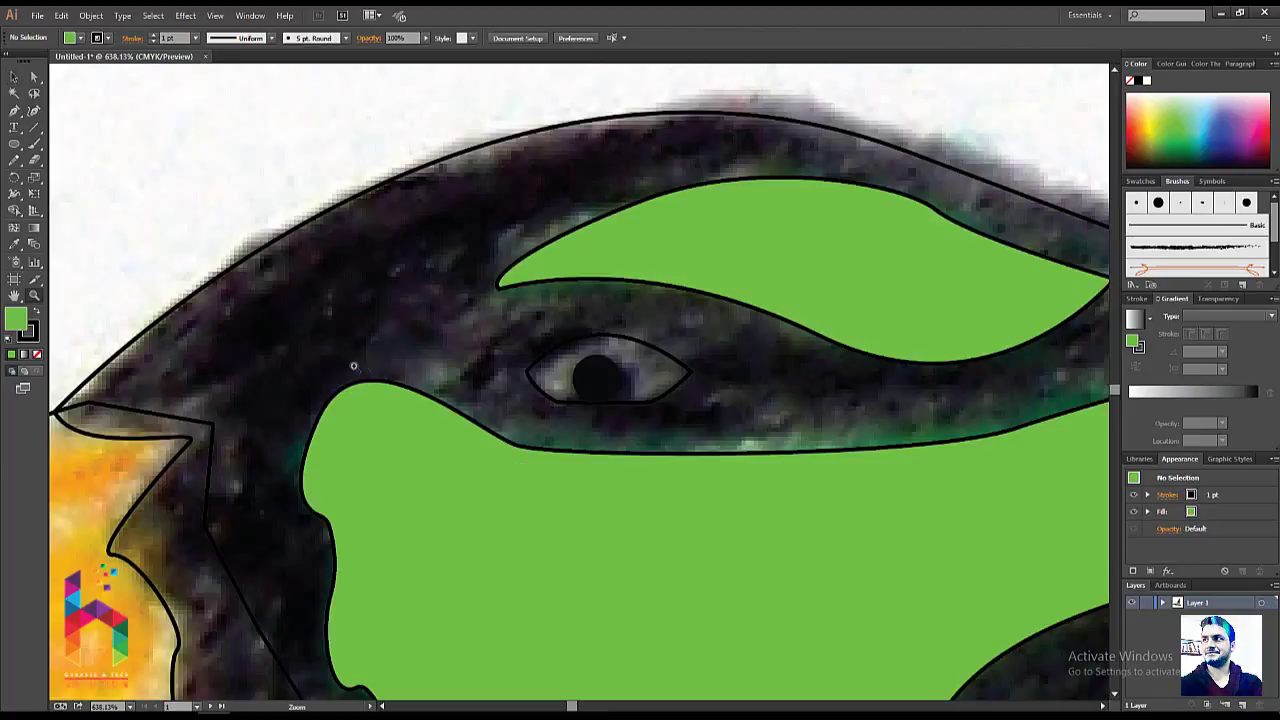
scroll(392, 398, "up", 1)
key("v")
left_click(552, 386)
key("i")
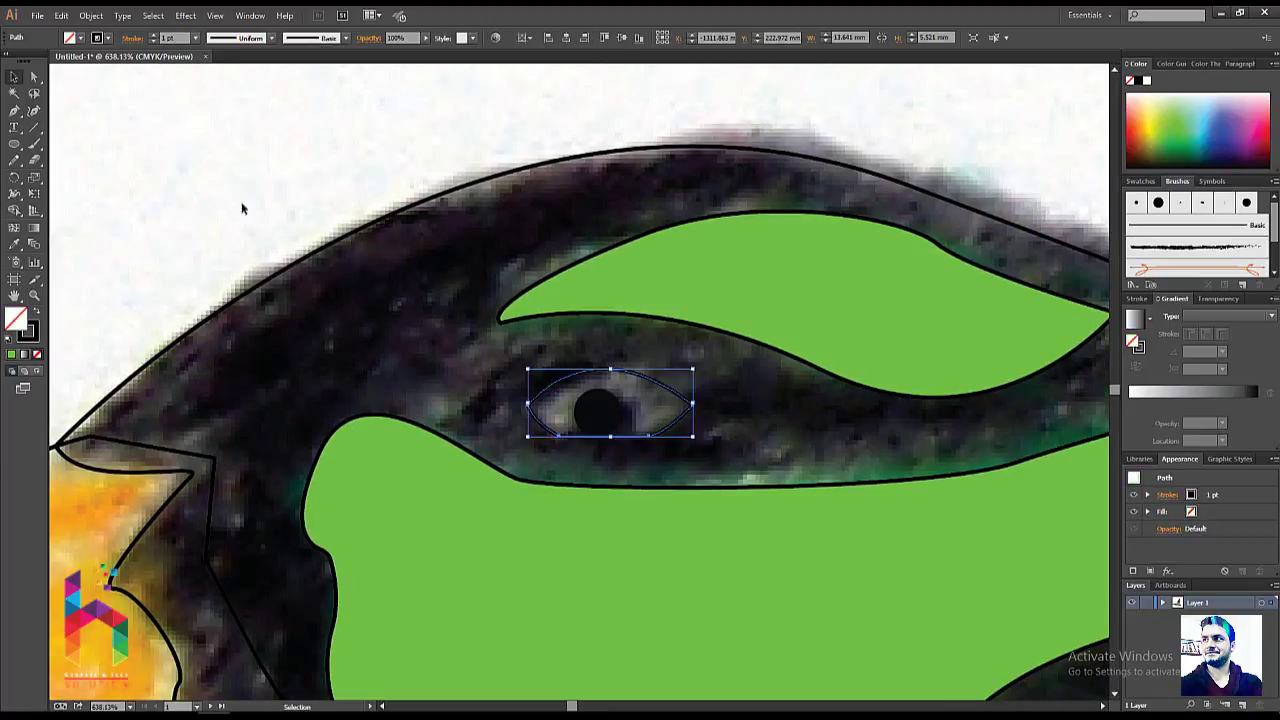
left_click(240, 175)
key("v")
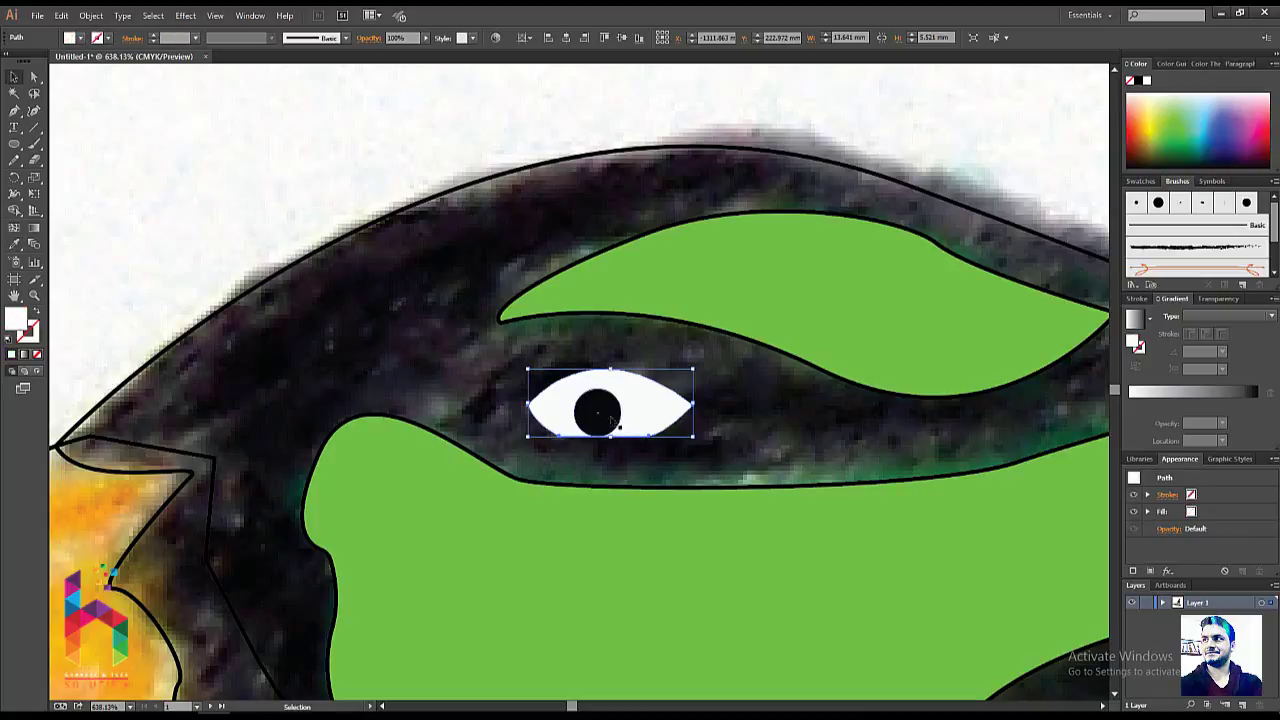
left_click(597, 411)
left_click_drag(1137, 120, 1148, 131)
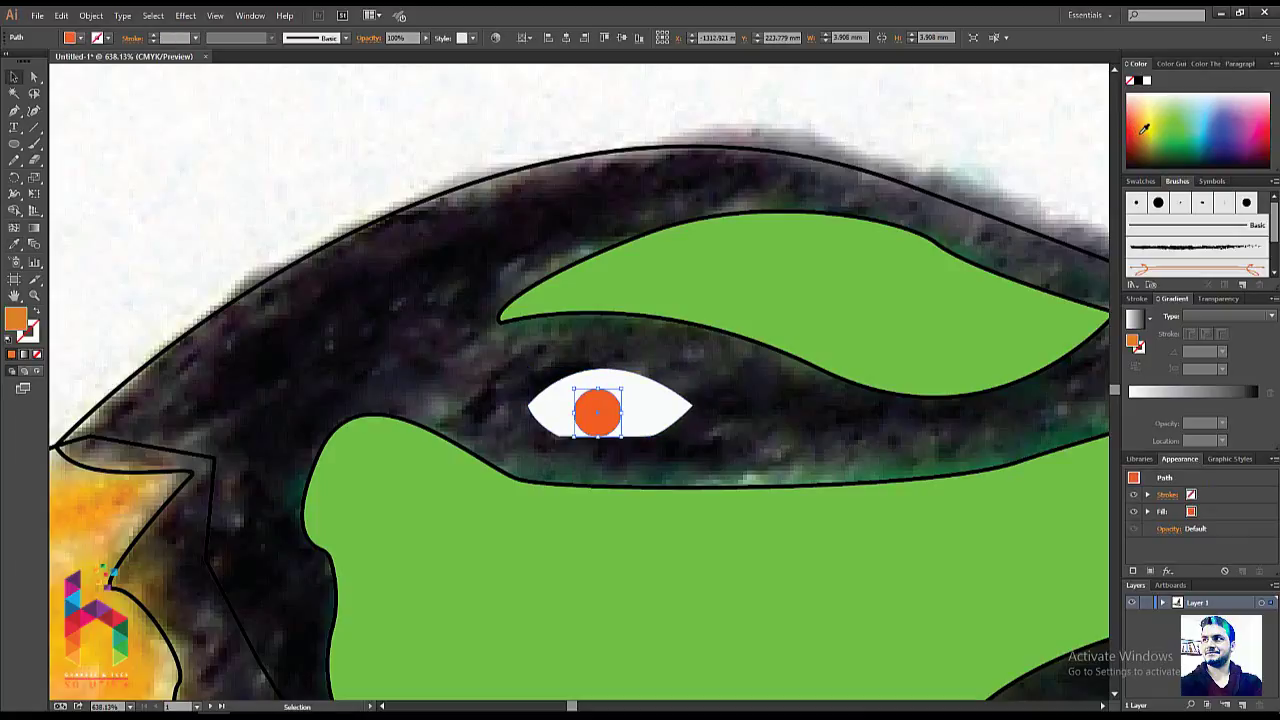
- Change the pupil's fill from orange to black, then zoom back out
key("ctrl+shift+a")
key("ctrl+0")
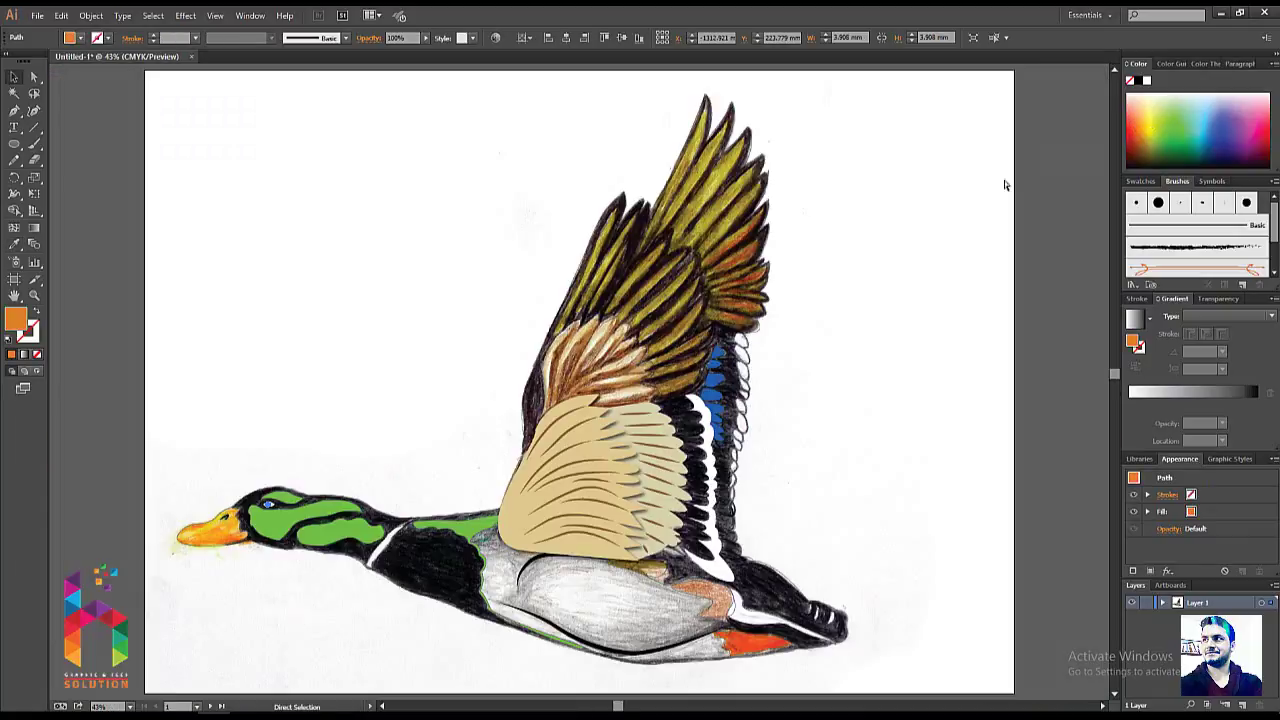
key("ctrl+minus")
left_click_drag(416, 367, 420, 337)
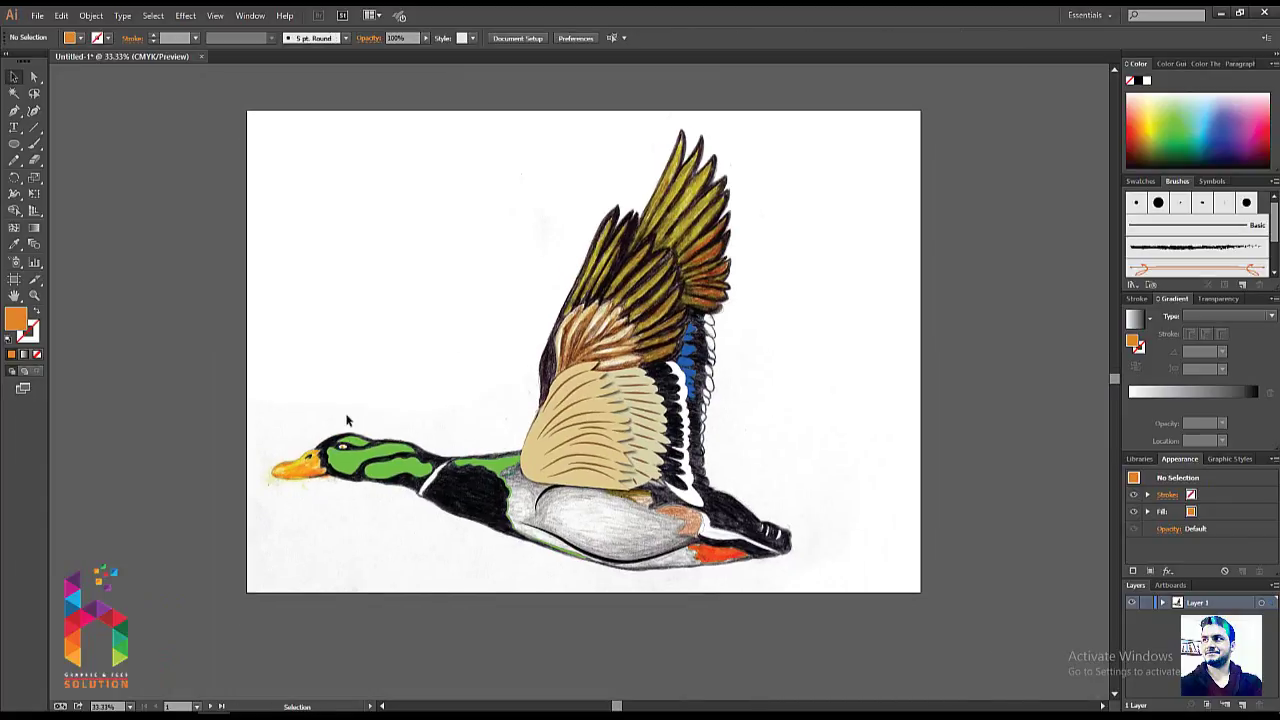
key("z")
left_click_drag(289, 419, 390, 474)
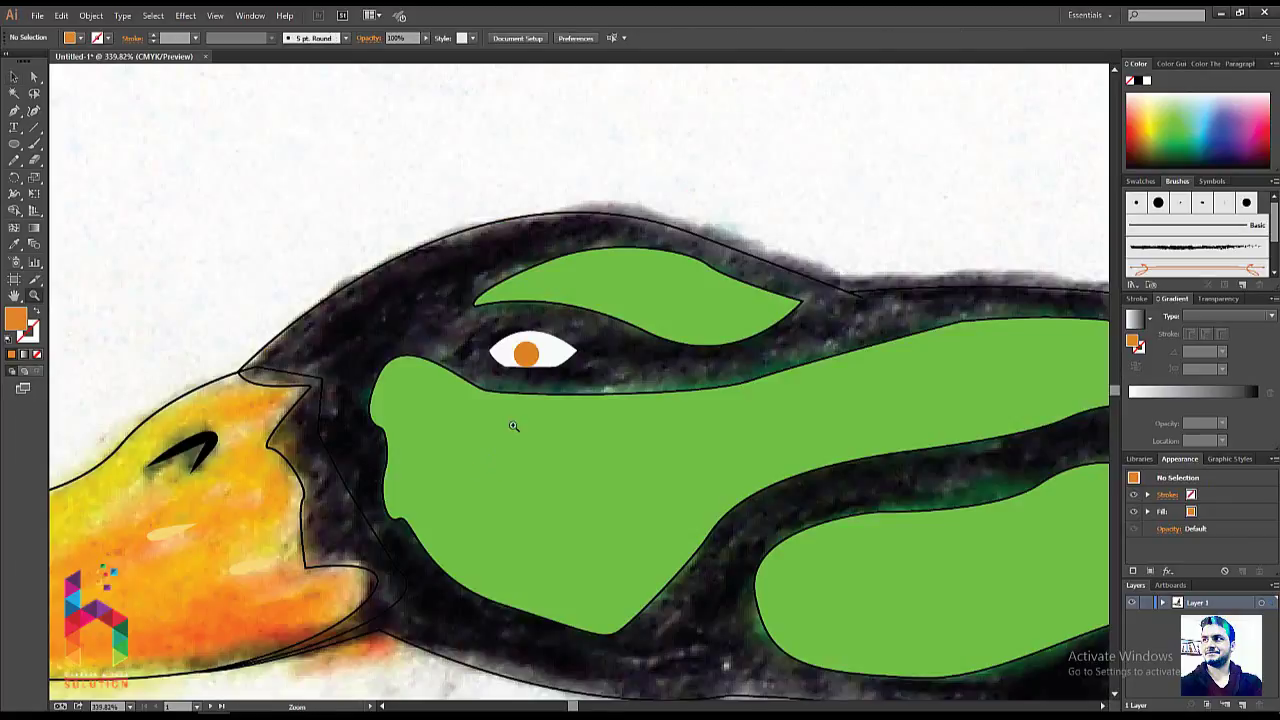
key("v")
left_click(526, 353)
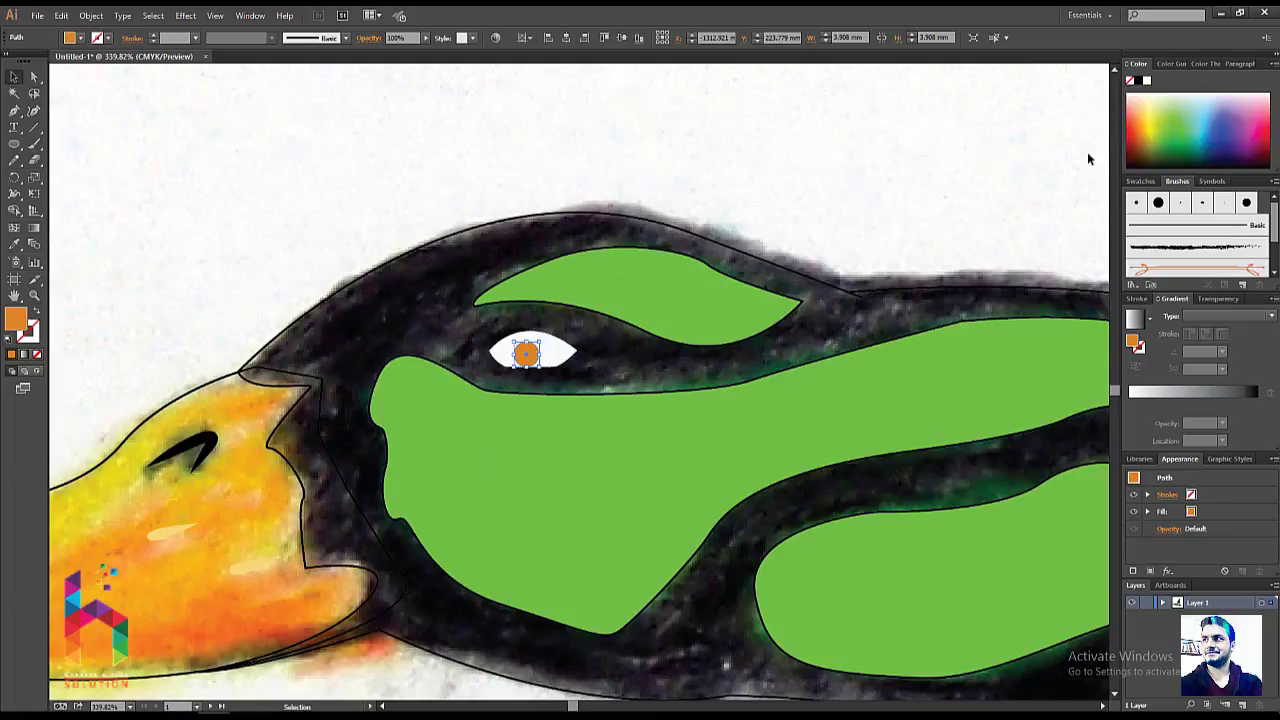
left_click(1137, 82)
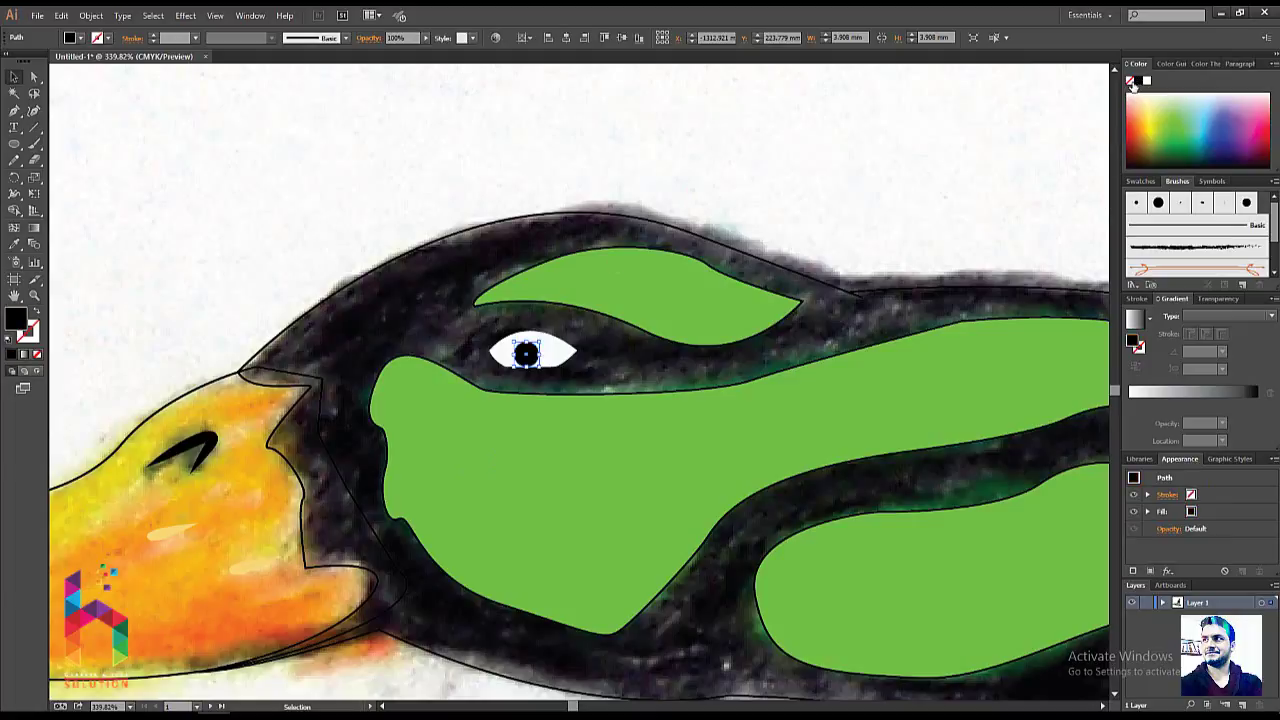
left_click(839, 120)
key("ctrl+minus")
- Toggle the black duck silhouette off and back on to check the sketch beneath
key("ctrl+minus")
key("ctrl+minus")
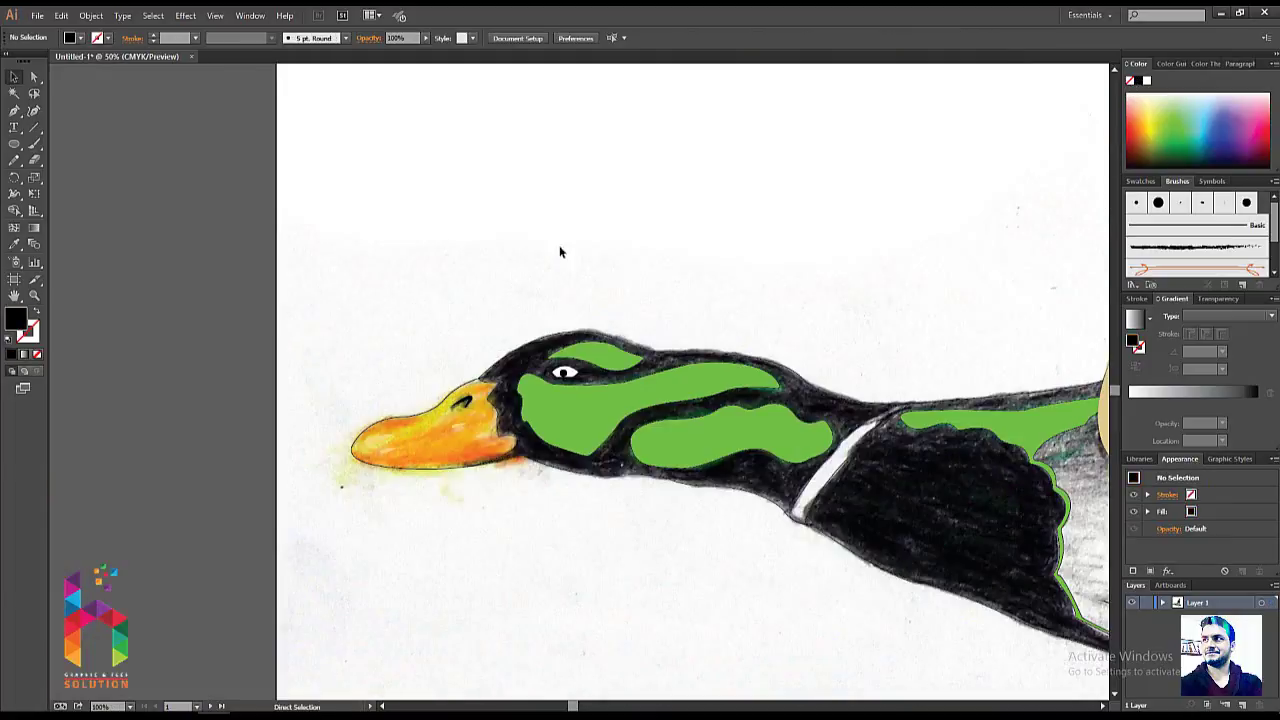
key("ctrl+minus")
key("ctrl+minus")
key("ctrl+minus")
left_click_drag(435, 259, 225, 229)
left_click(700, 485)
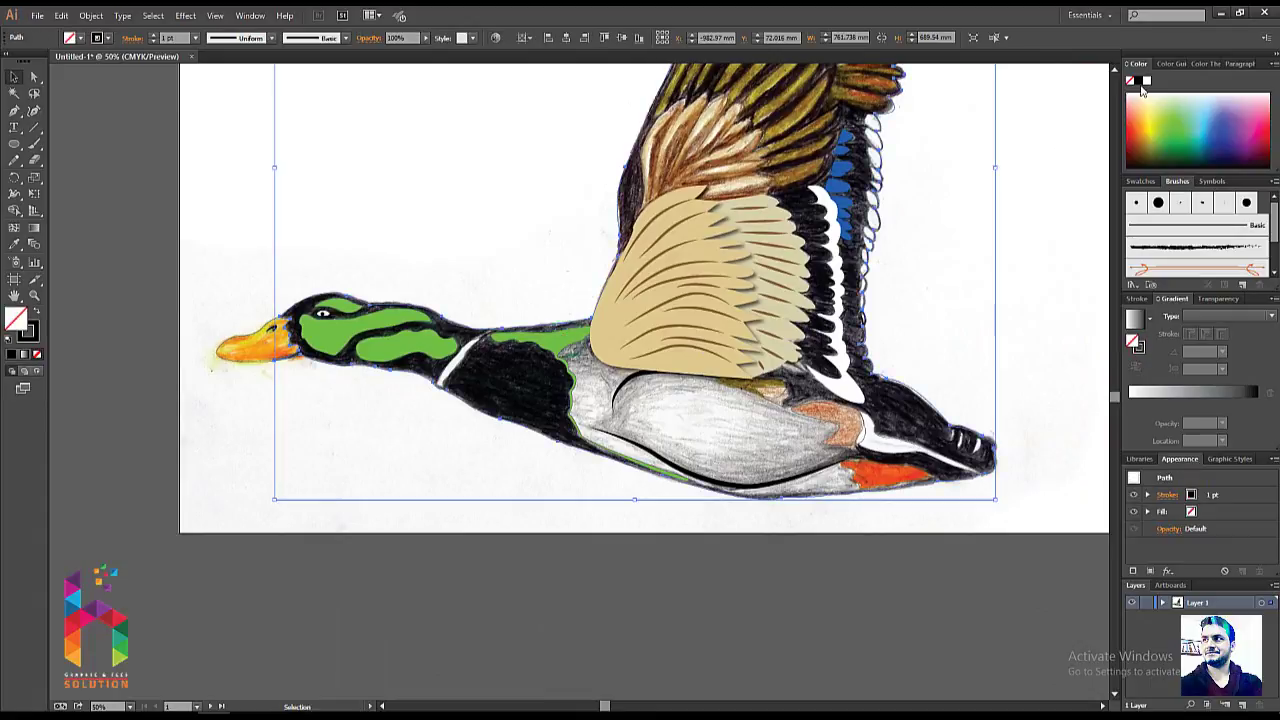
left_click(1136, 82)
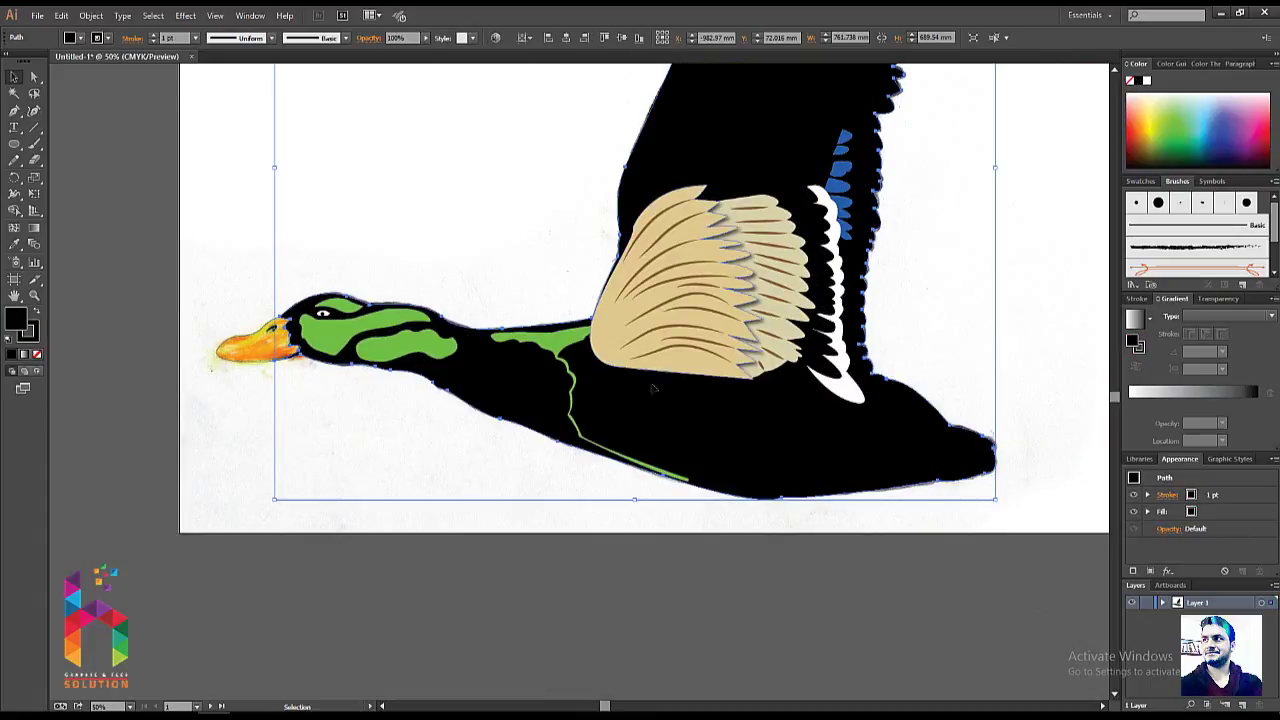
key("ctrl+z")
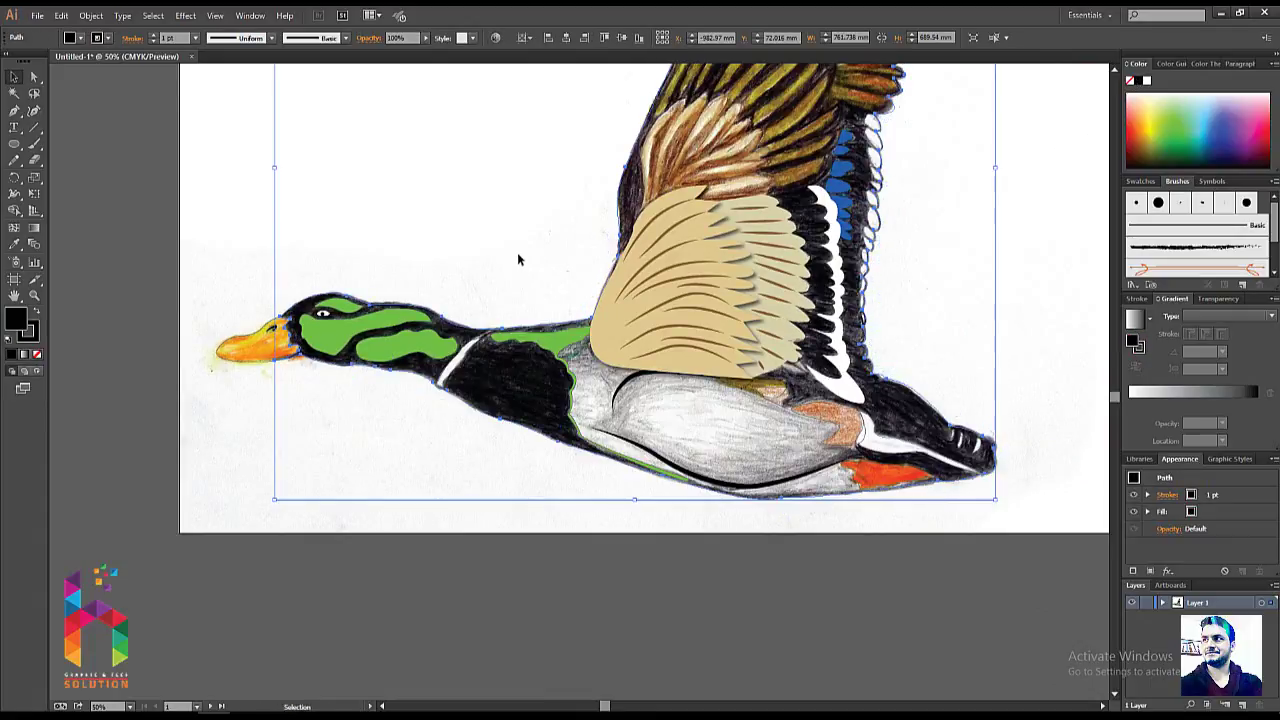
key("a")
key("ctrl+shift+z")
key("ctrl+shift+z")
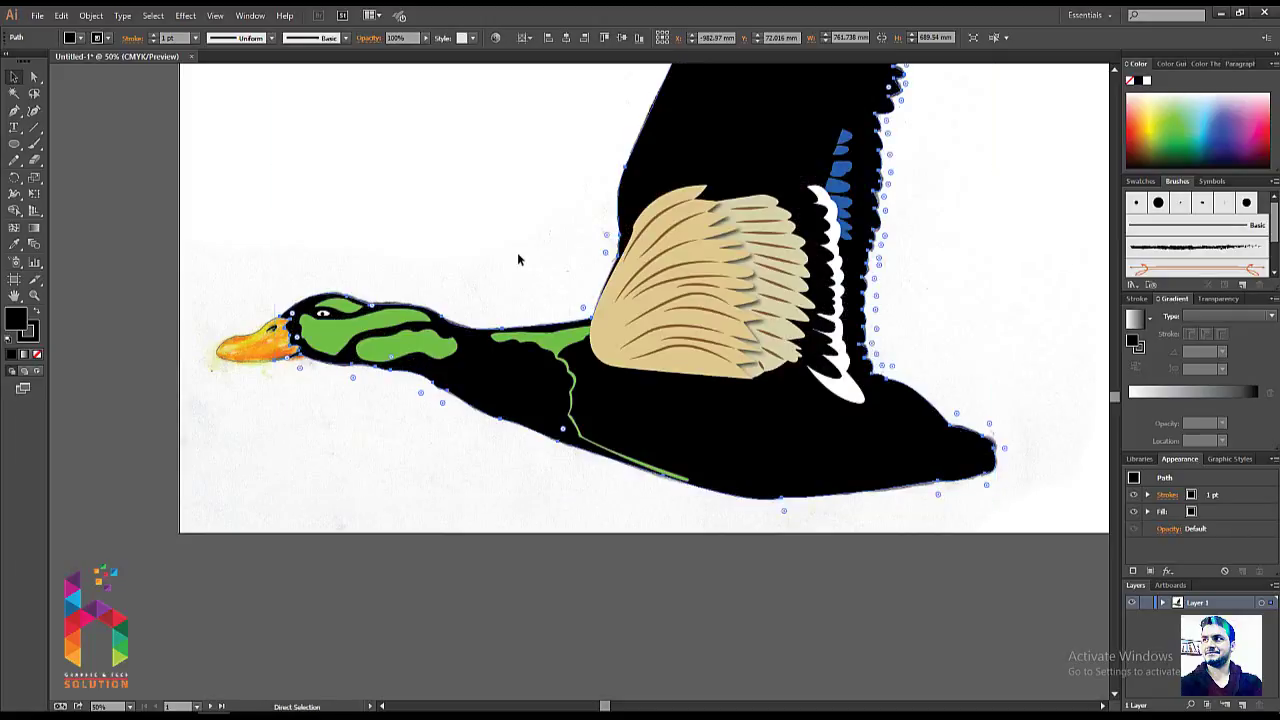
key("v")
left_click(209, 286)
- Fill the beak with the orange sampled from the sketch
left_click(274, 339)
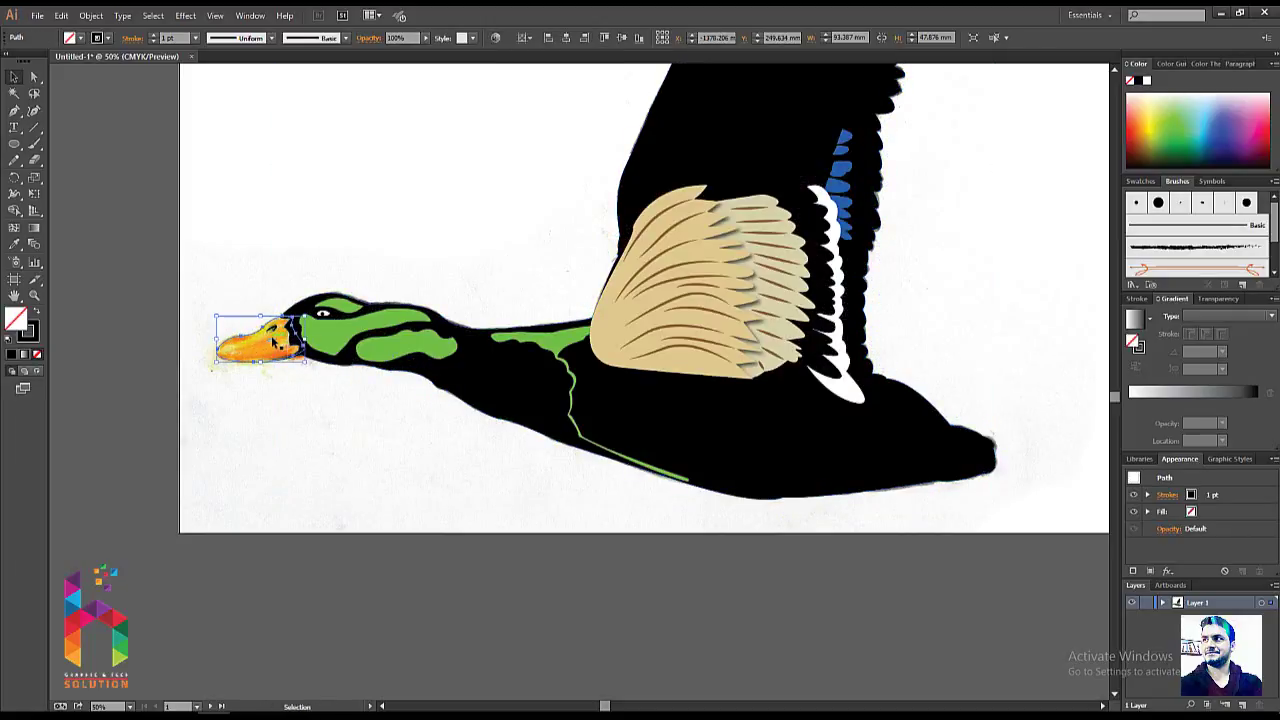
key("i")
left_click(274, 339)
key("v")
left_click(256, 262)
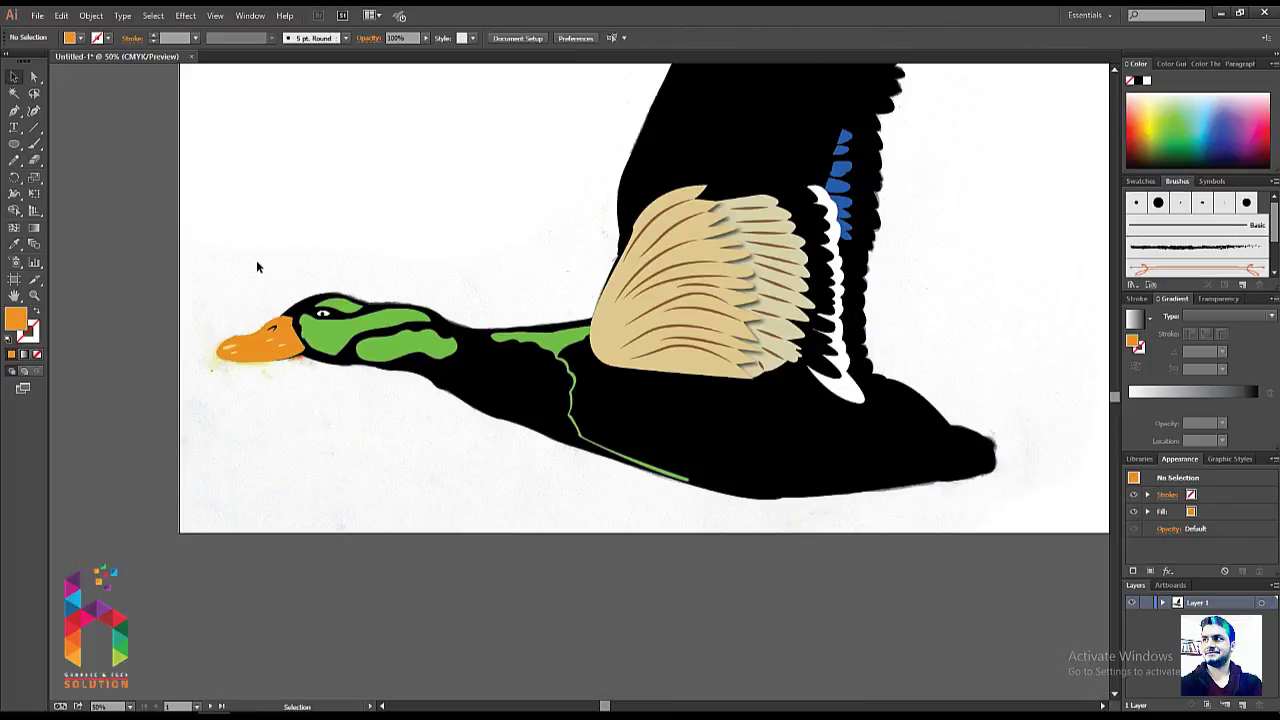
mouse_move(358, 270)
left_mouse_down()
mouse_move(318, 304)
mouse_move(345, 314)
left_mouse_up()
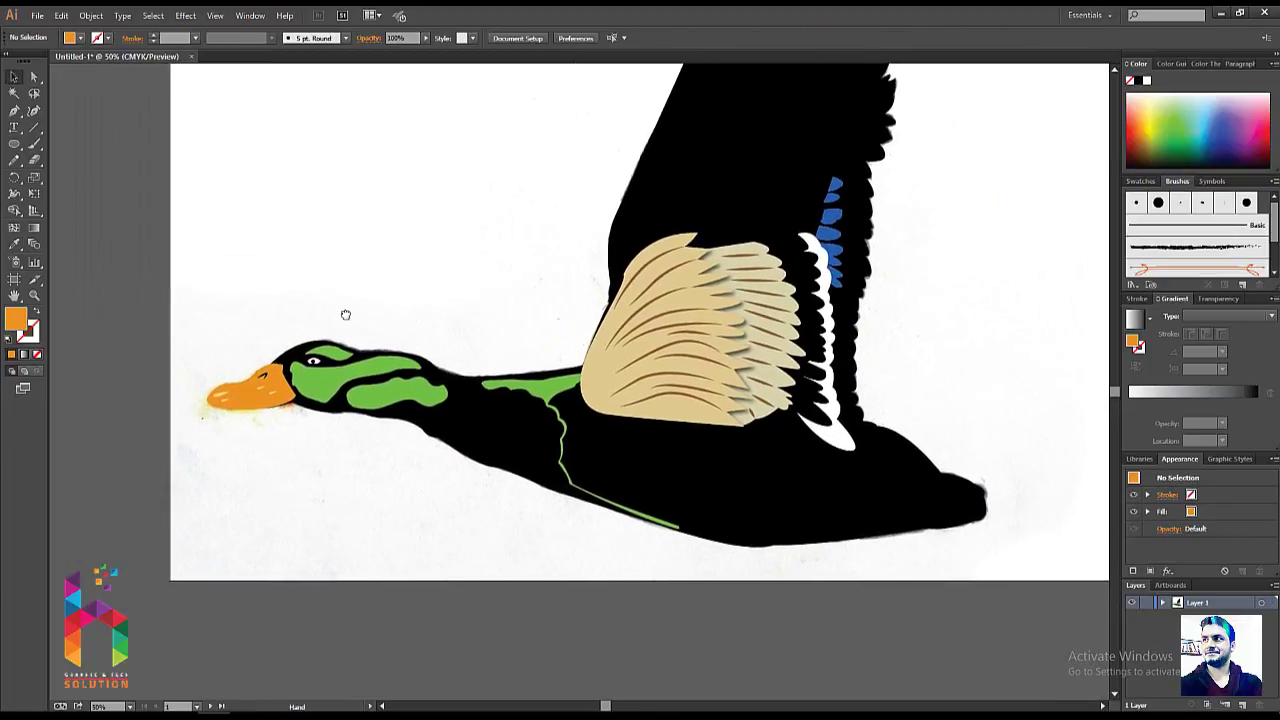
- Give both belly curves the wing's brown stroke at 20 pt weight
left_click(738, 535)
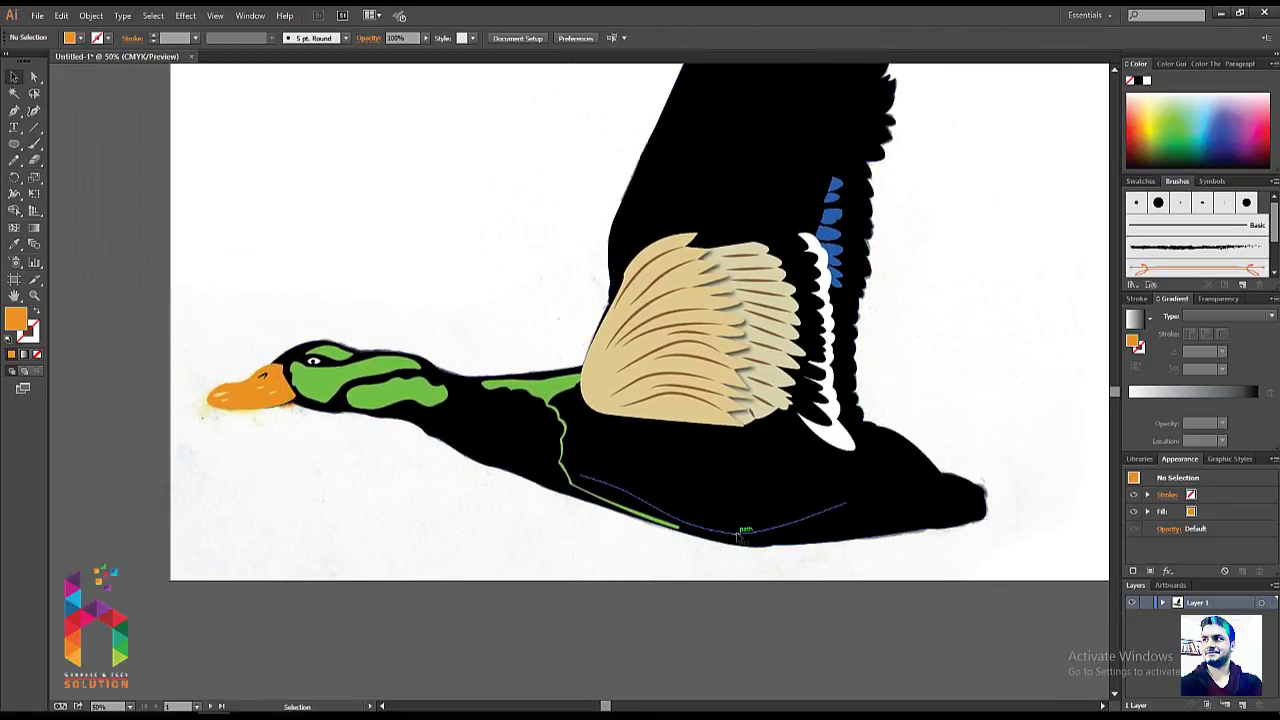
left_click(606, 438)
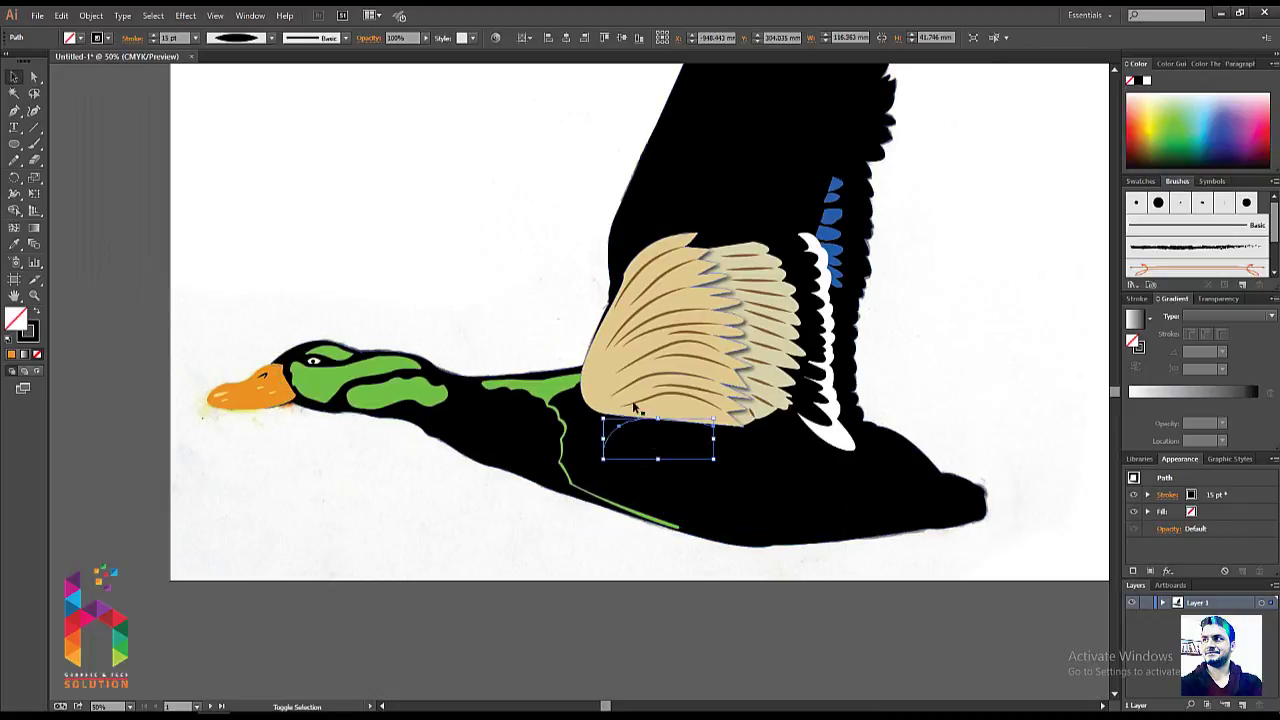
left_click(672, 508, "shift")
key("i")
left_click(670, 323)
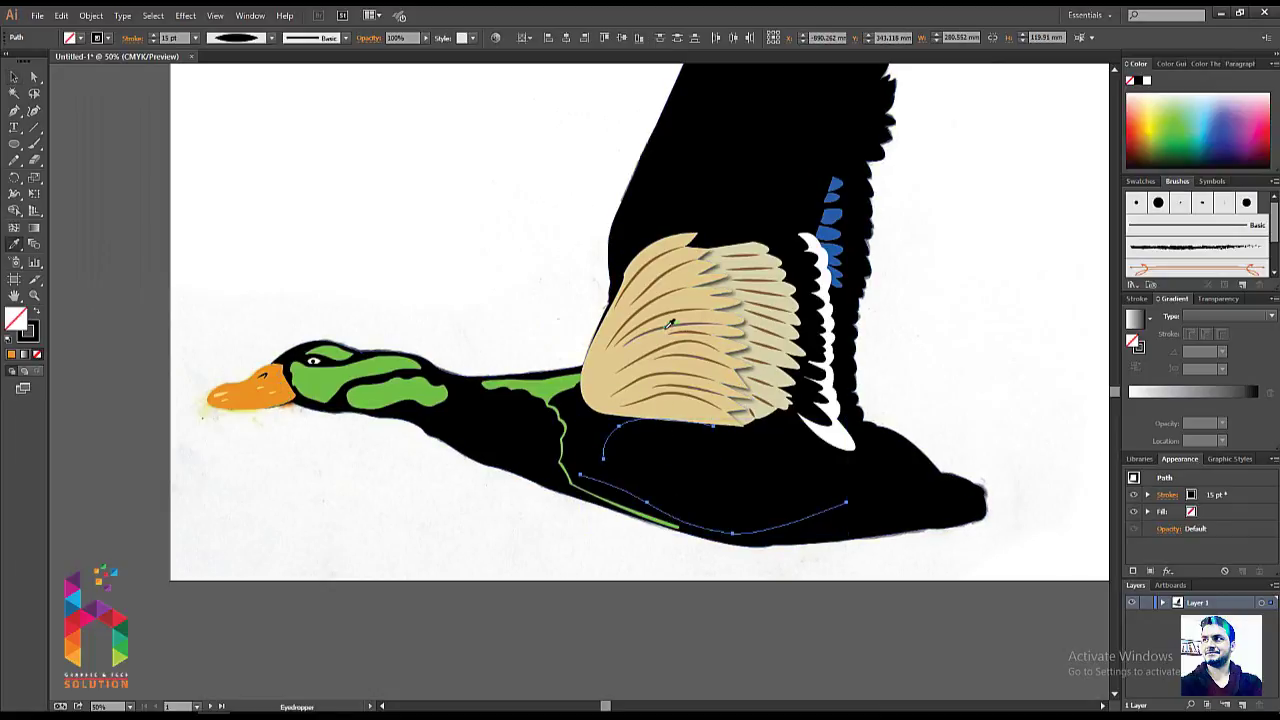
key("v")
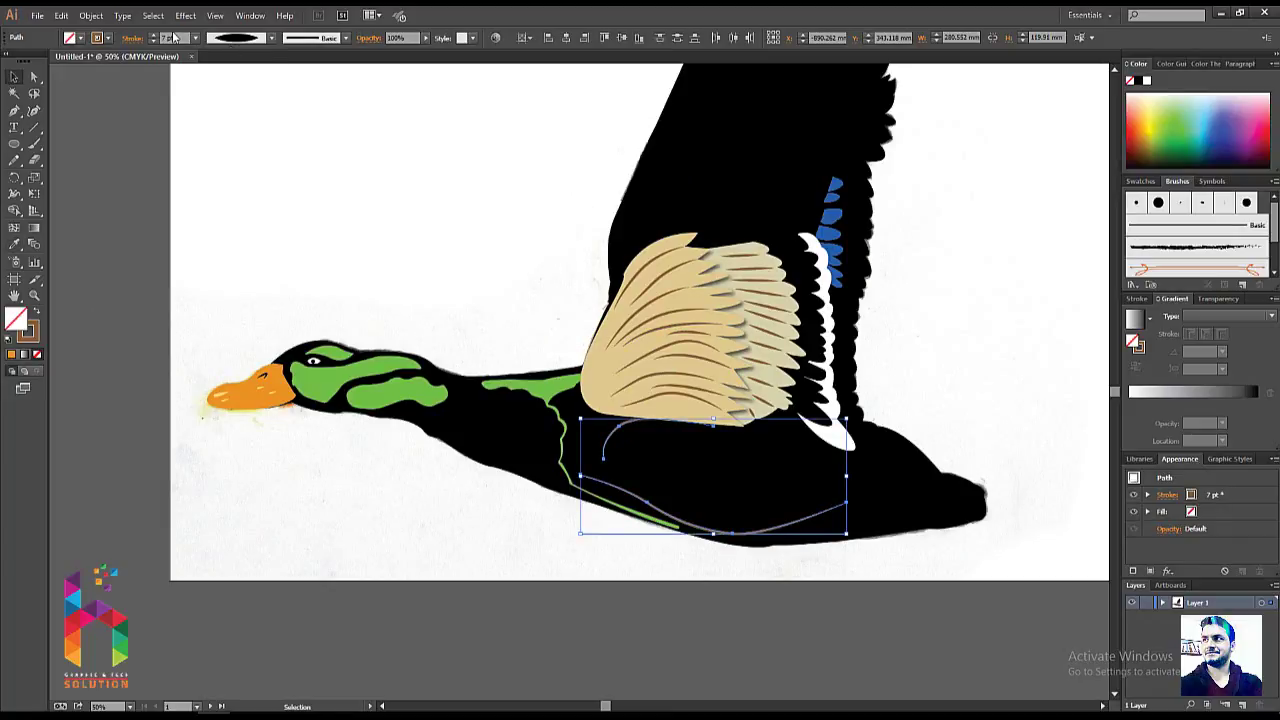
left_click(170, 37)
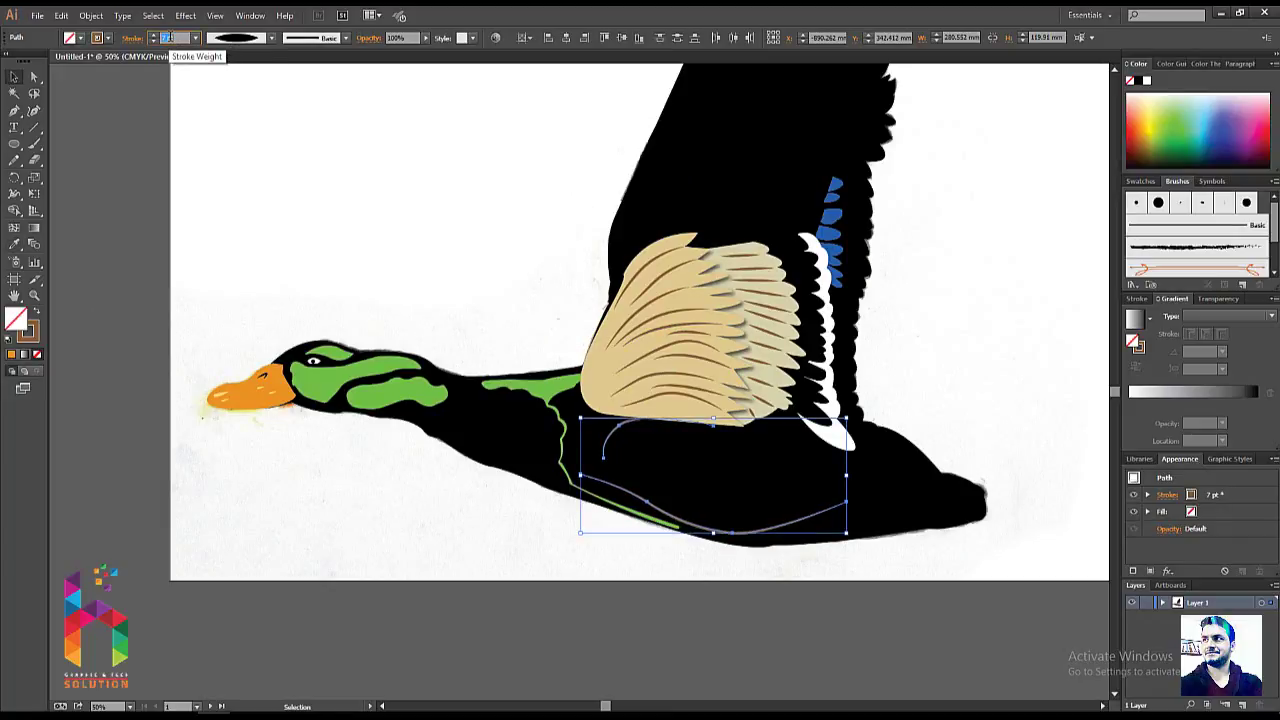
type("20")
key("Return")
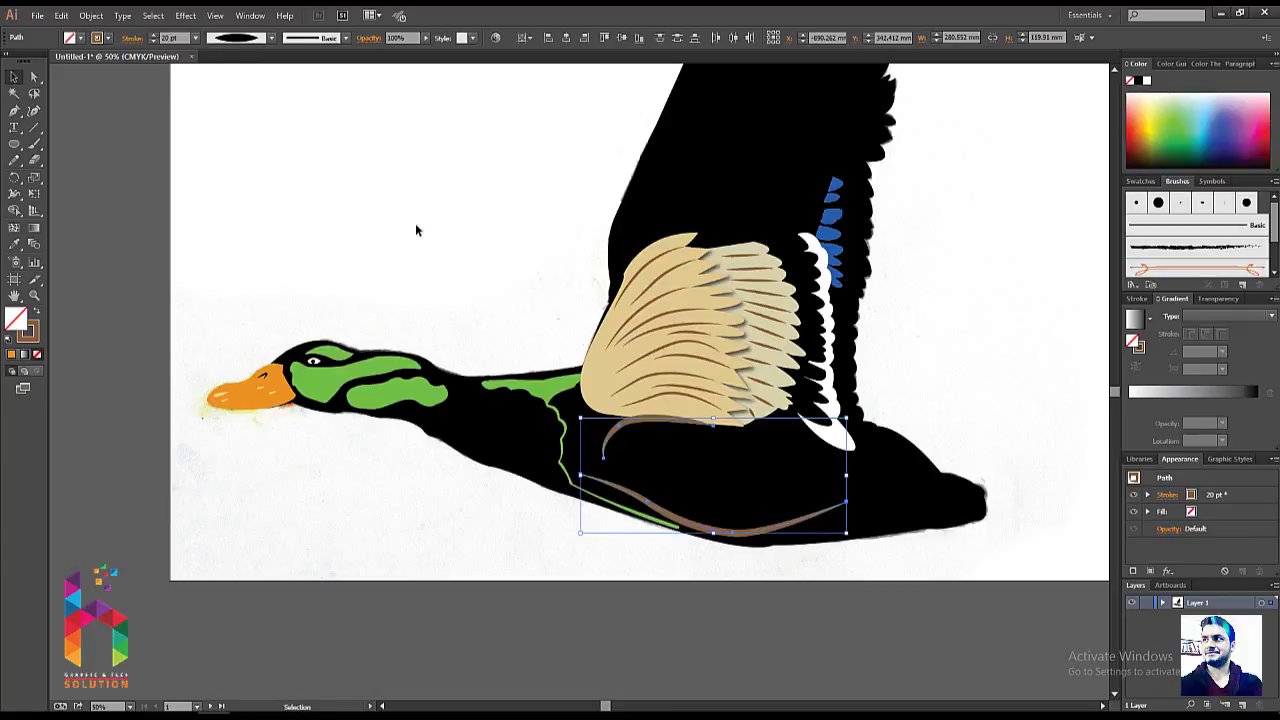
left_click(534, 257)
left_click_drag(566, 266, 458, 266)
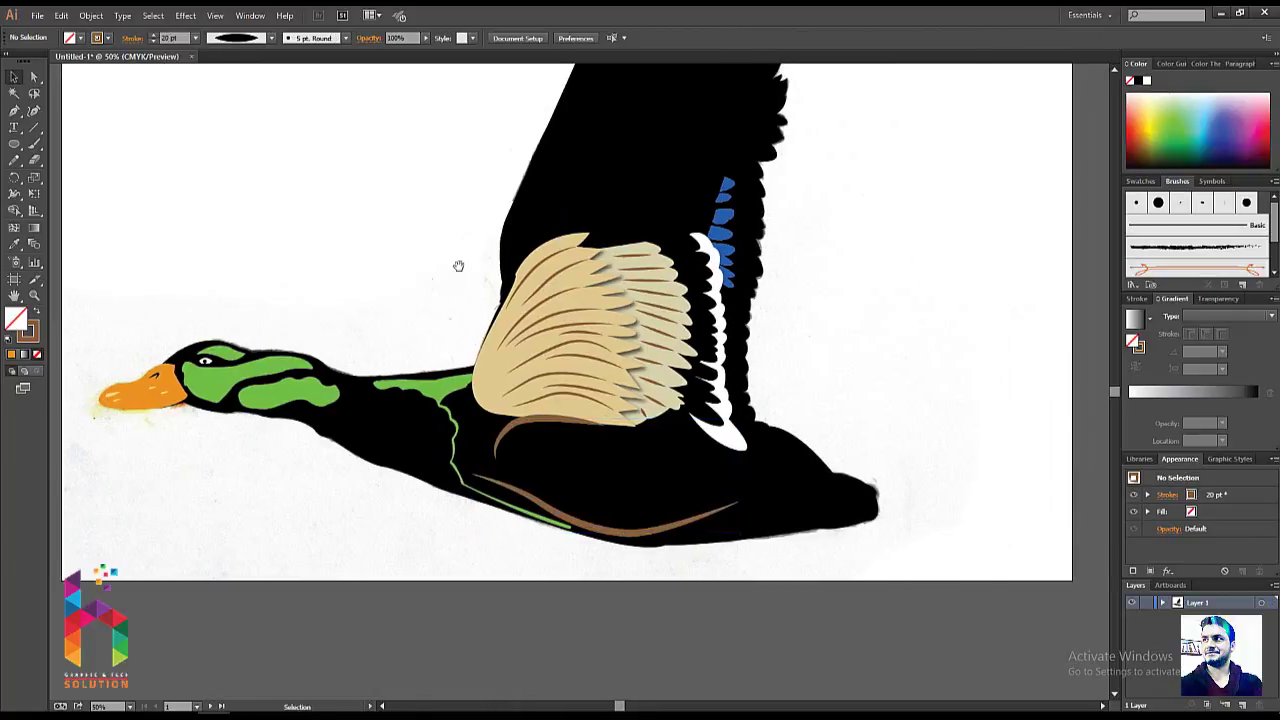
- Fill the tail stripe with sampled white and select the black duck silhouette
left_click(757, 485)
key("i")
left_click(857, 368)
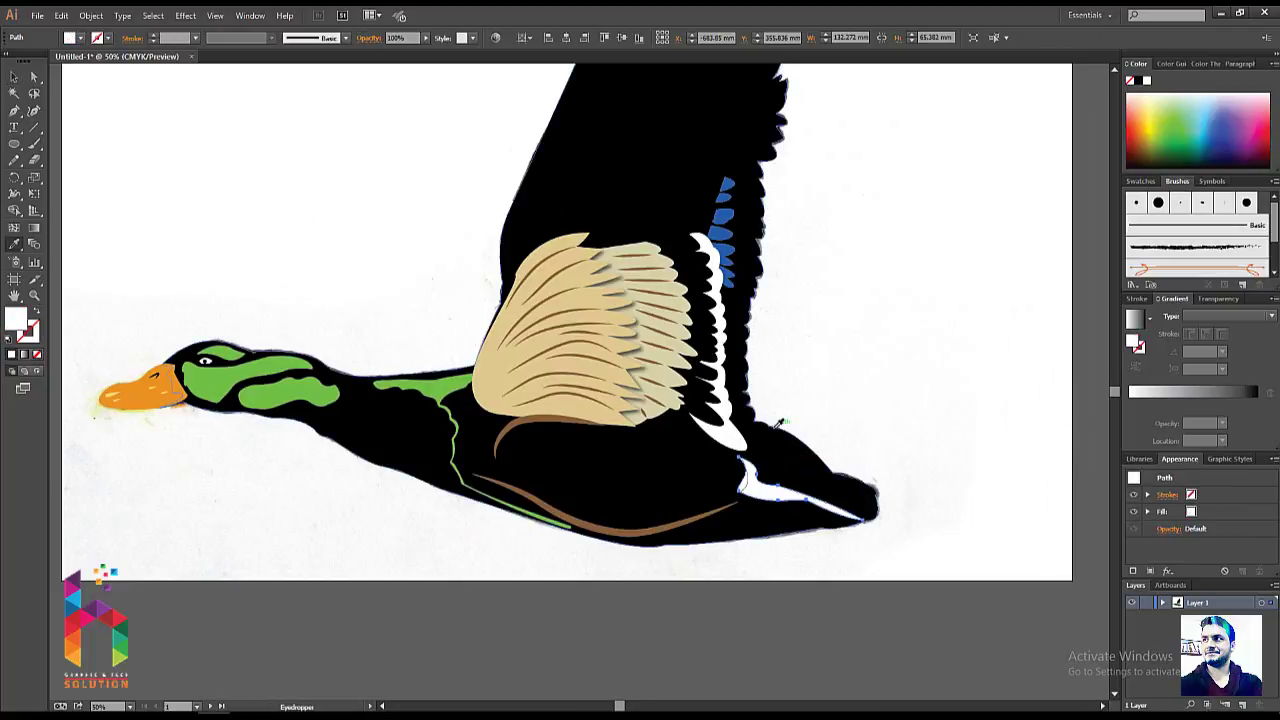
key("b")
key("v")
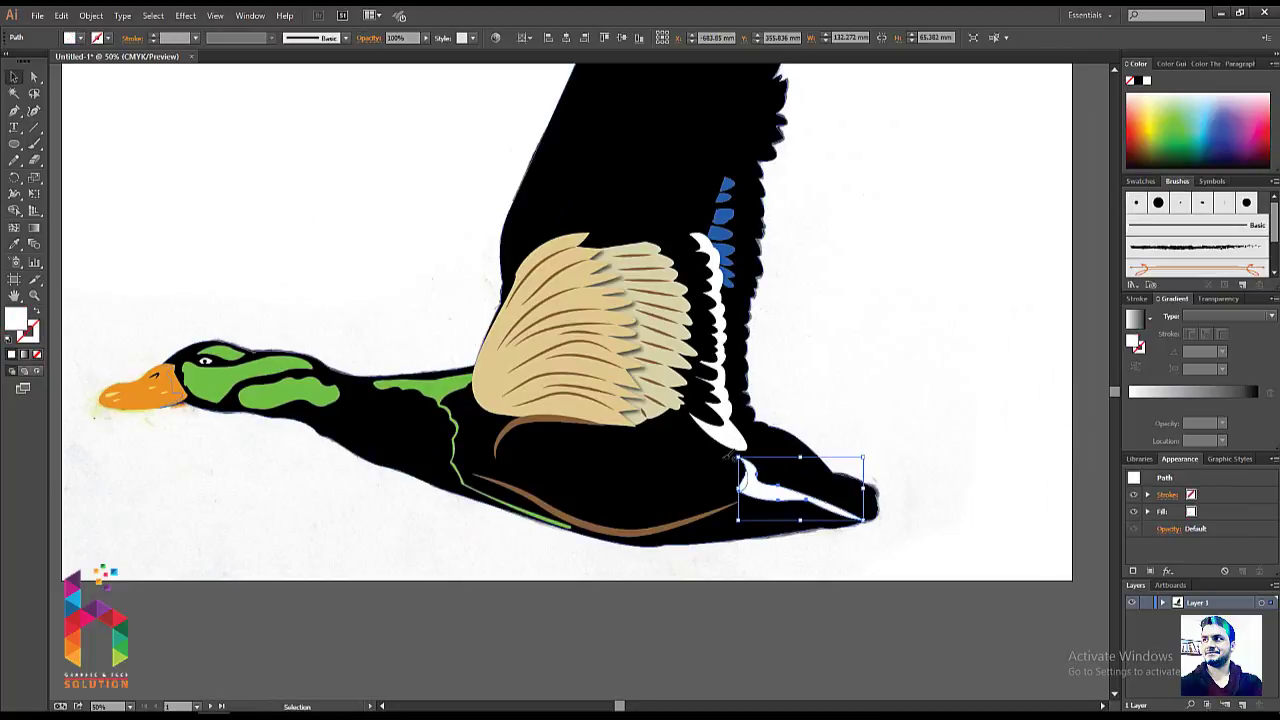
left_click(727, 456)
- Send the silhouette behind the sketch and give the flank patch the sketch's tan colour
key("ctrl+shift+bracketleft")
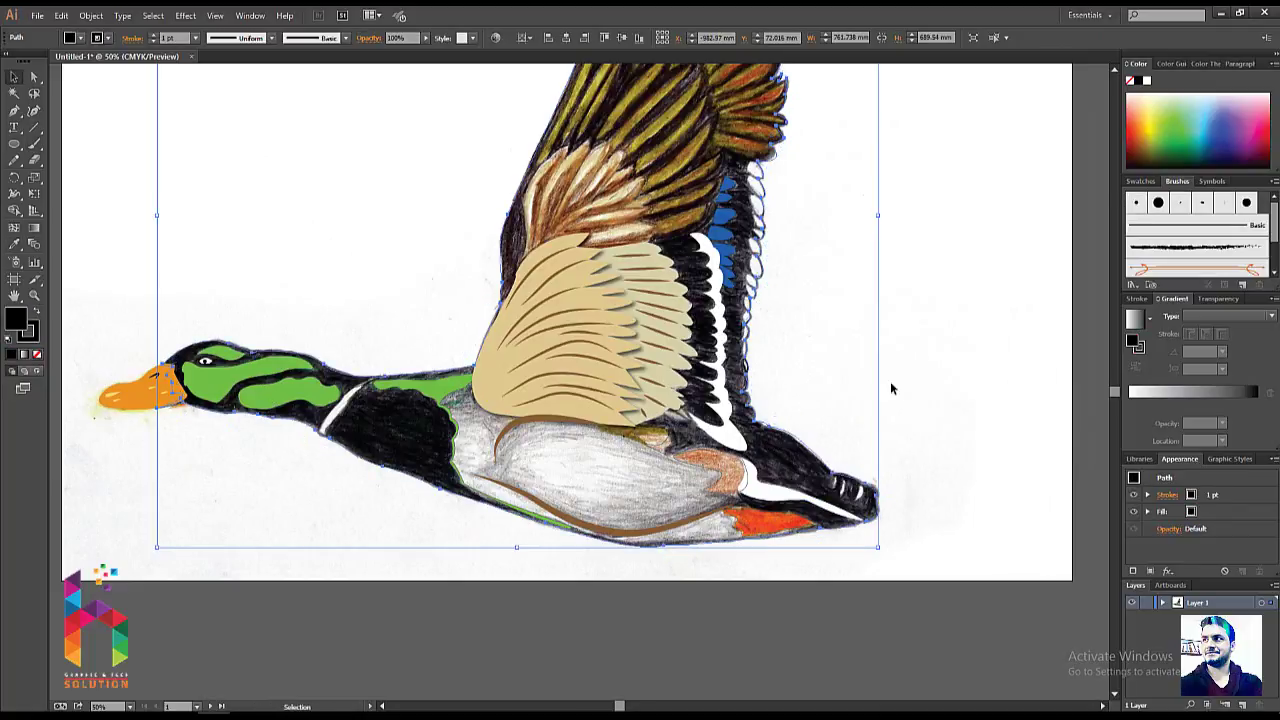
left_click(834, 427)
left_click(735, 462)
key("i")
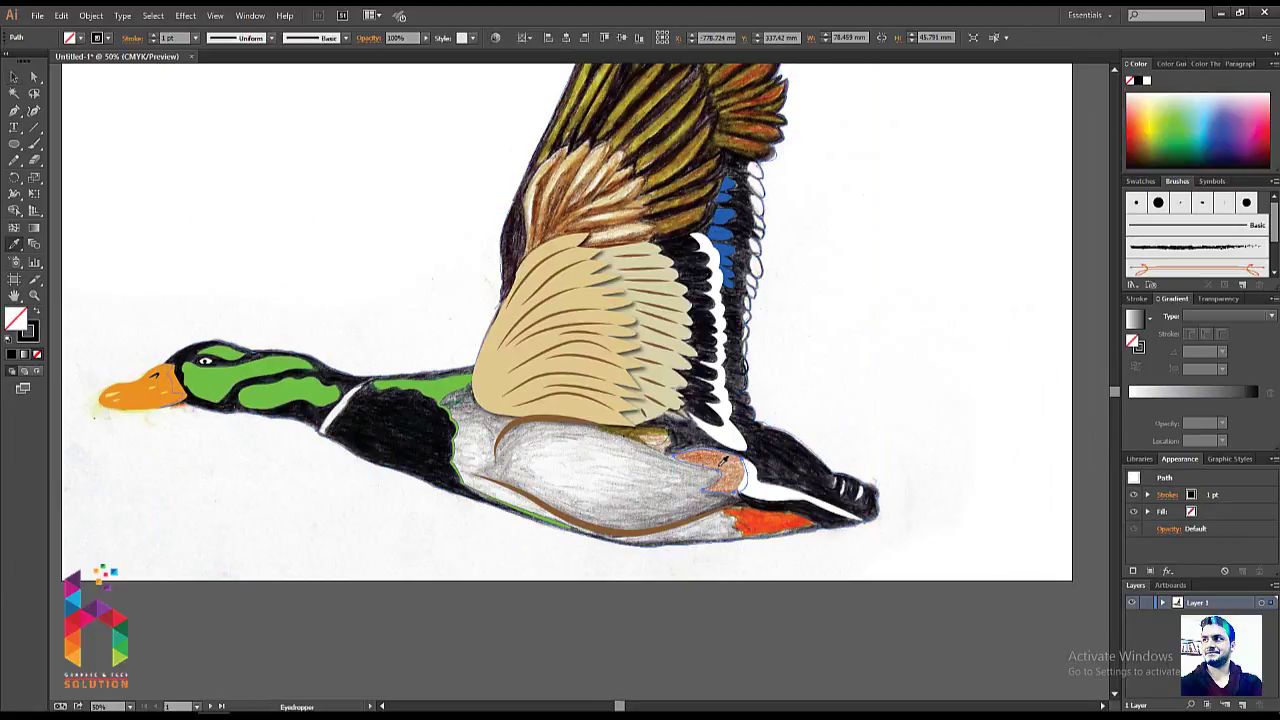
left_click(725, 460)
key("v")
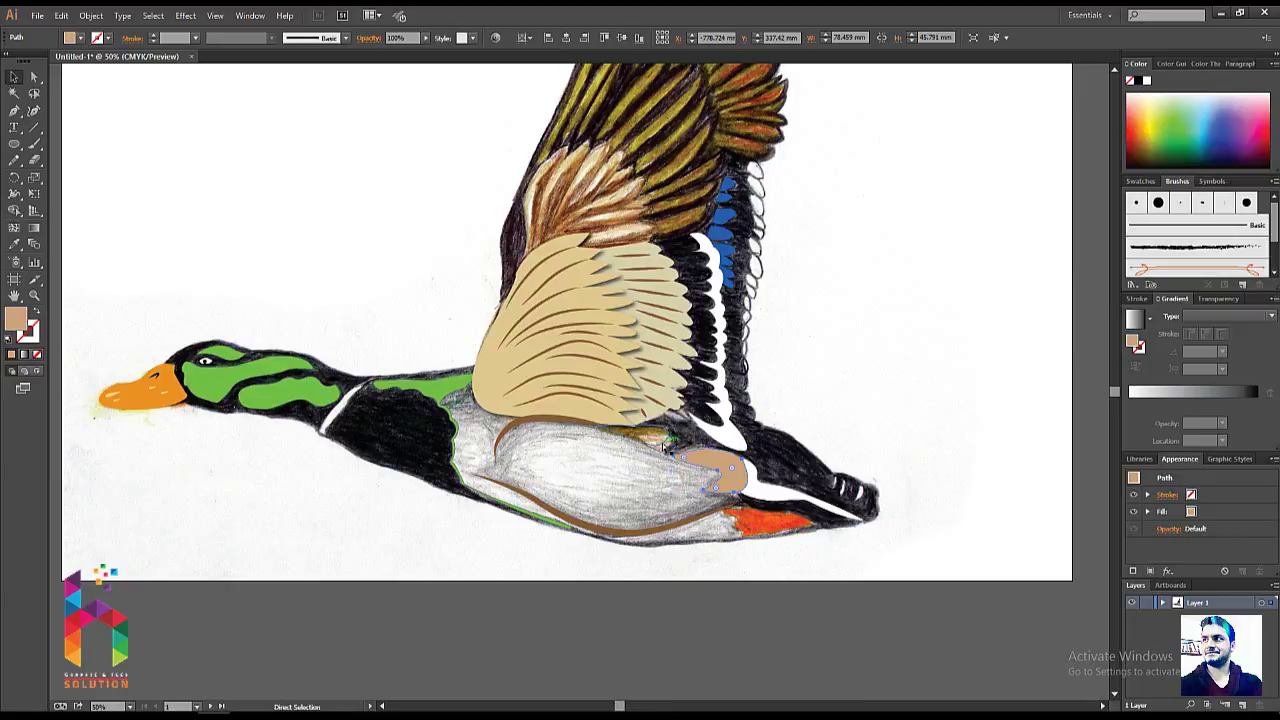
- Recolour the small patch above the flank, first tan, then dark olive-brown
scroll(666, 446, "up", 1)
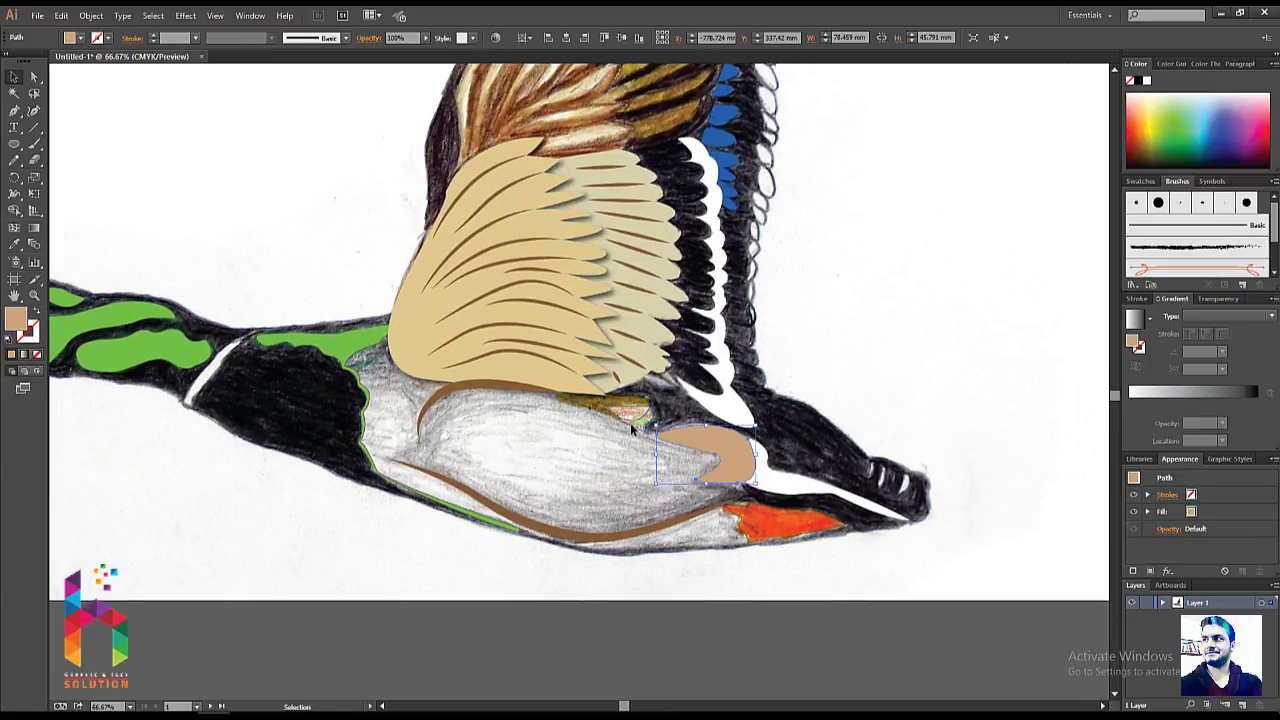
left_click(638, 428)
key("i")
left_click(727, 433)
key("v")
left_click(614, 401)
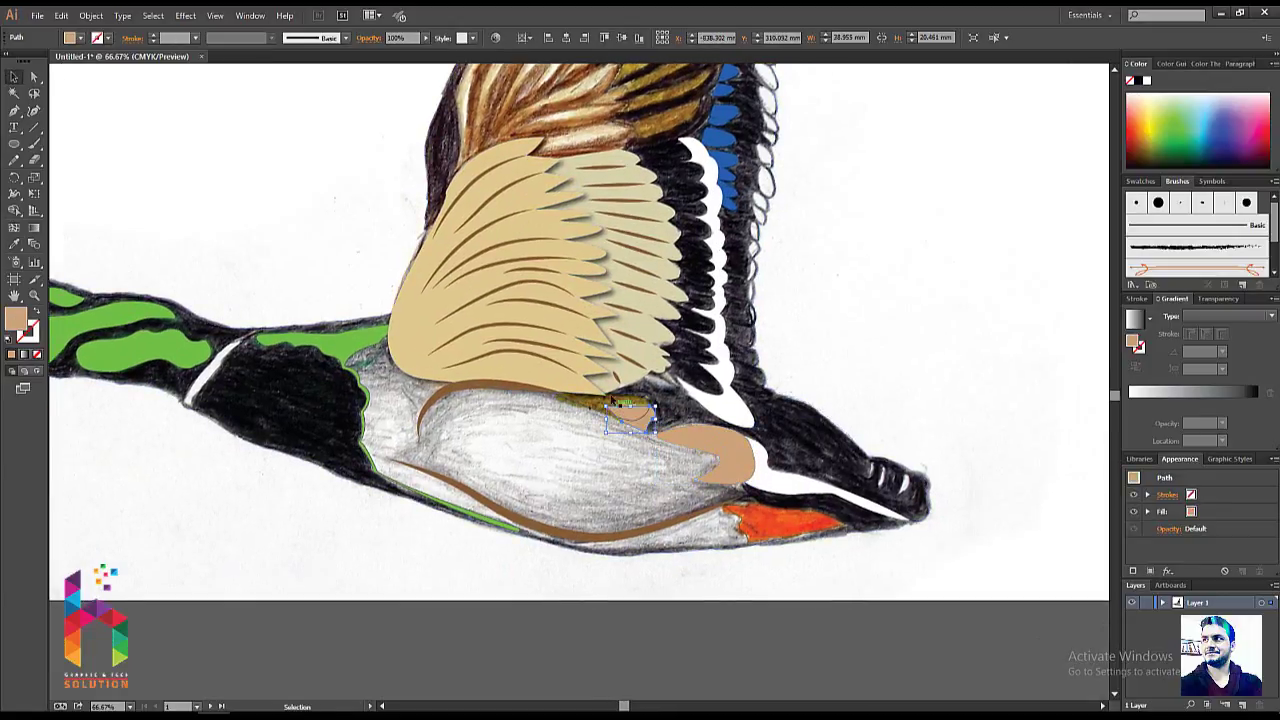
key("i")
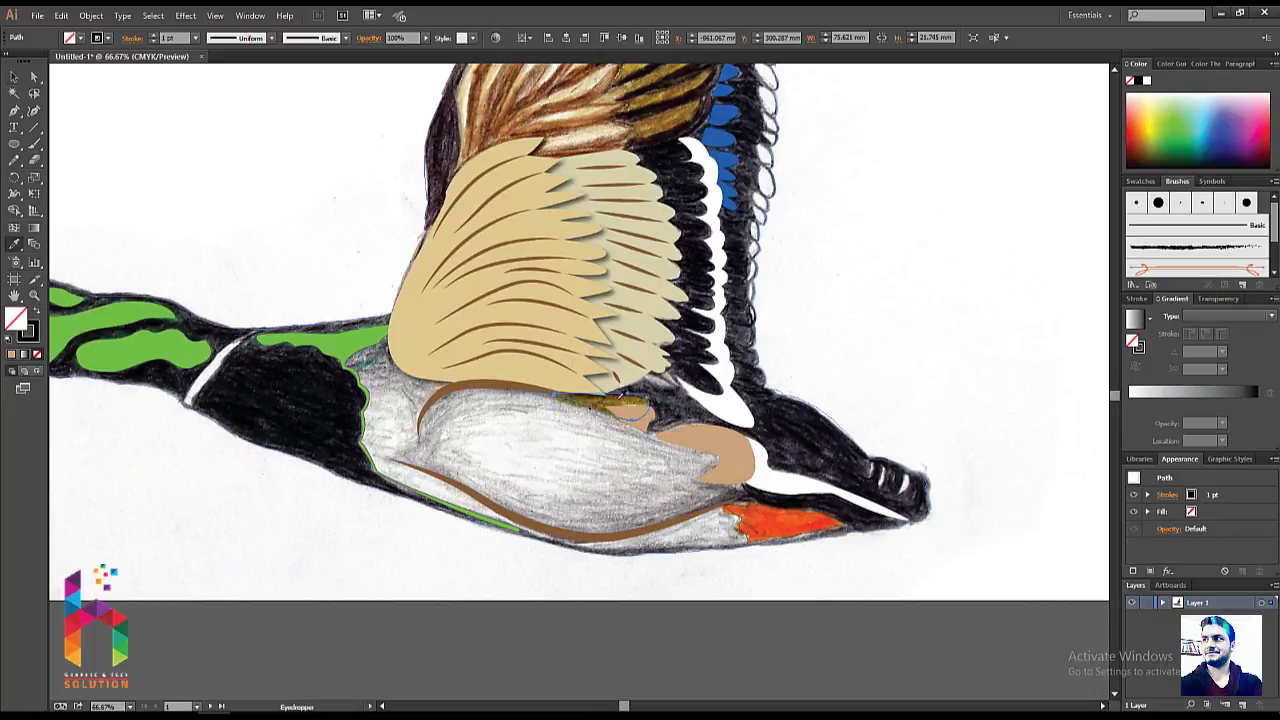
left_click(621, 399)
key("v")
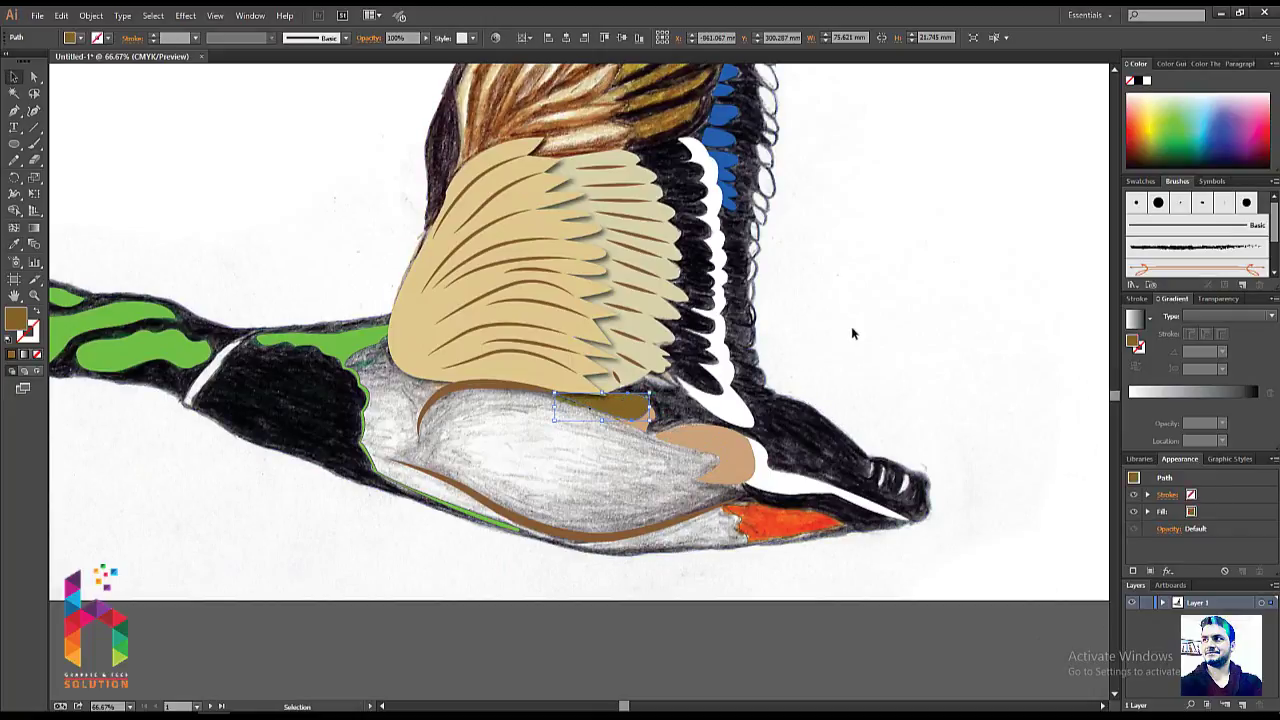
left_click(851, 326)
- Select the orange patch near the tail and check its colour with the Eyedropper
scroll(790, 420, "right", 2)
left_click(718, 506)
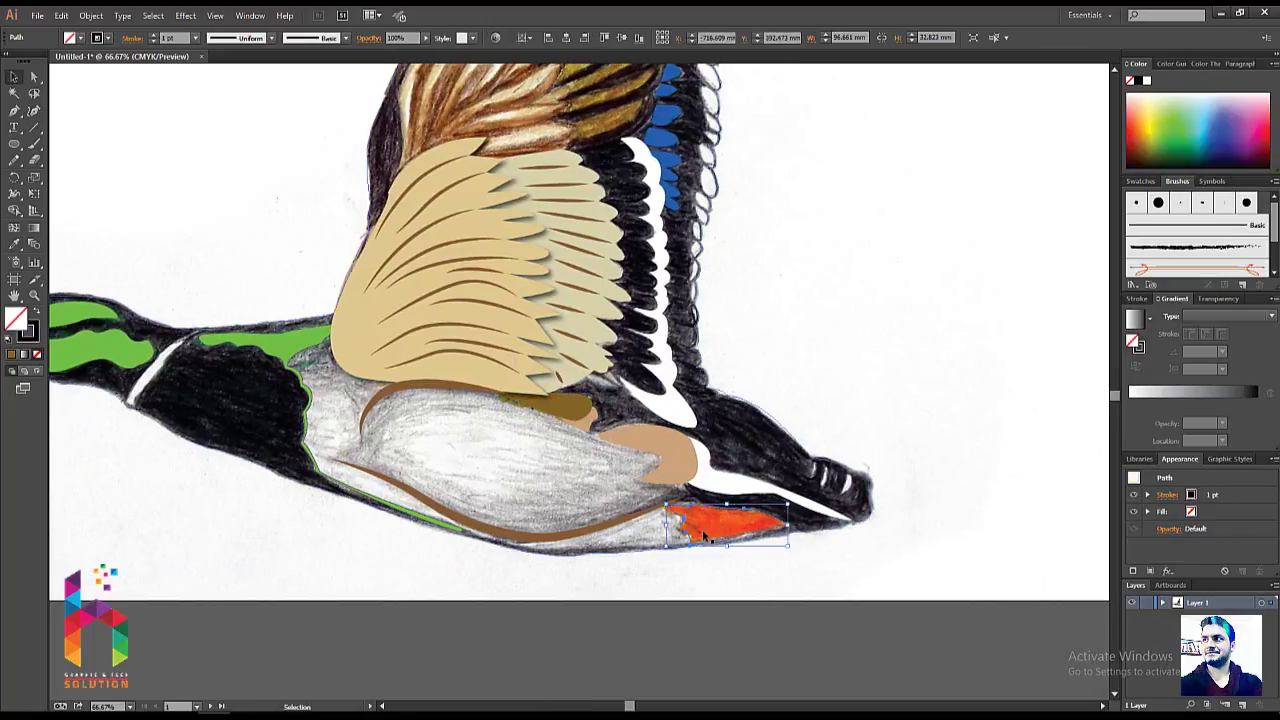
key("i")
key("v")
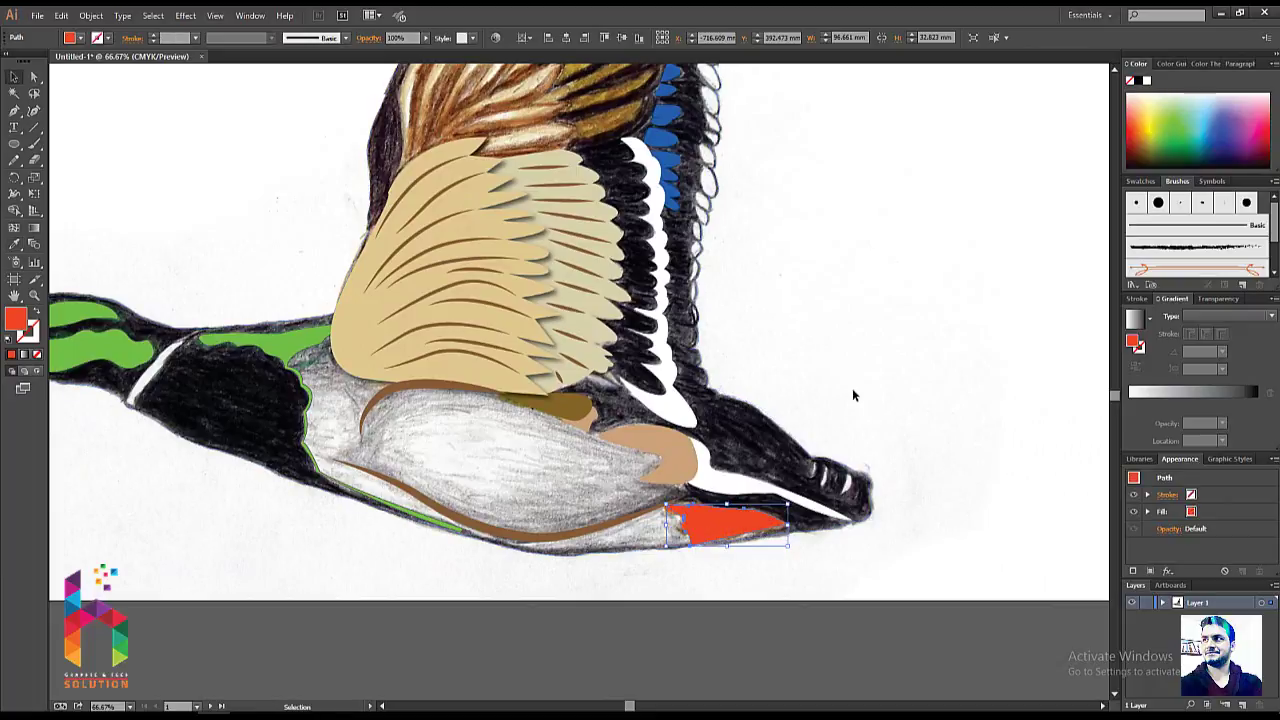
left_click(852, 388)
- Draw a small triangular mark on the tail with the Pen tool and fill it white
scroll(826, 408, "up", 2)
scroll(762, 480, "up", 2)
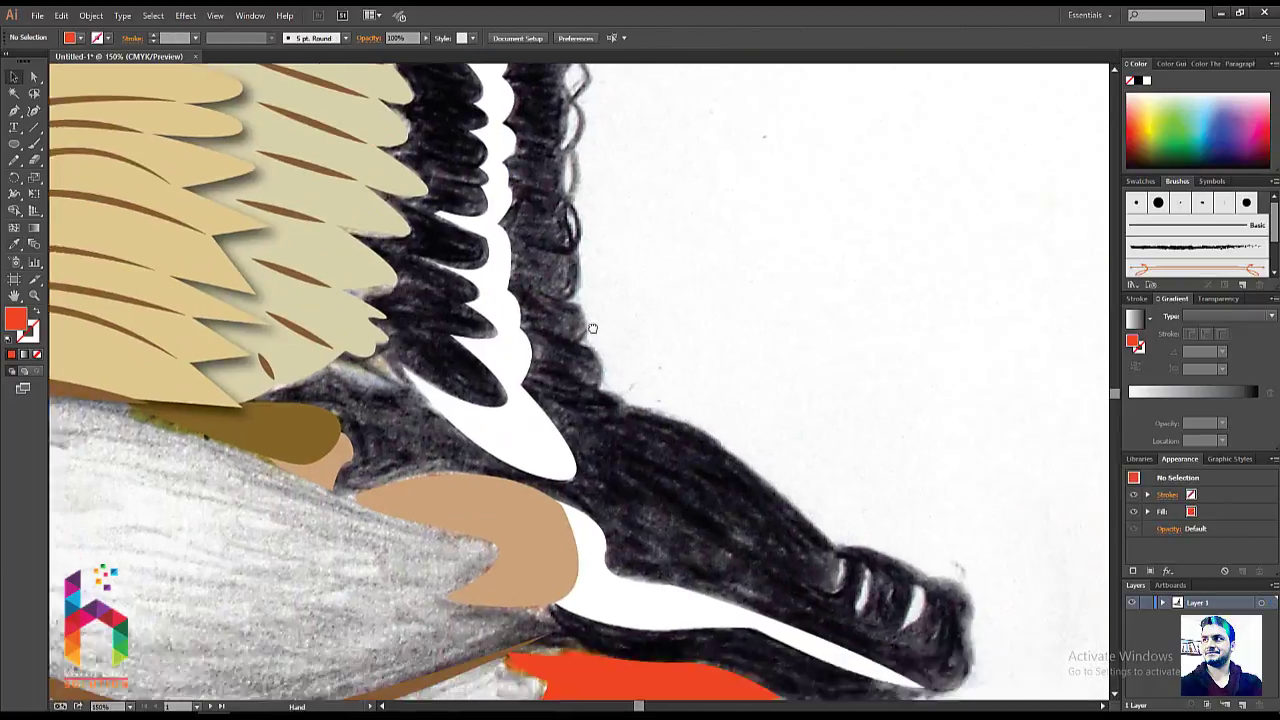
scroll(642, 382, "up", 1)
key("p")
left_click(689, 456)
left_click(696, 427)
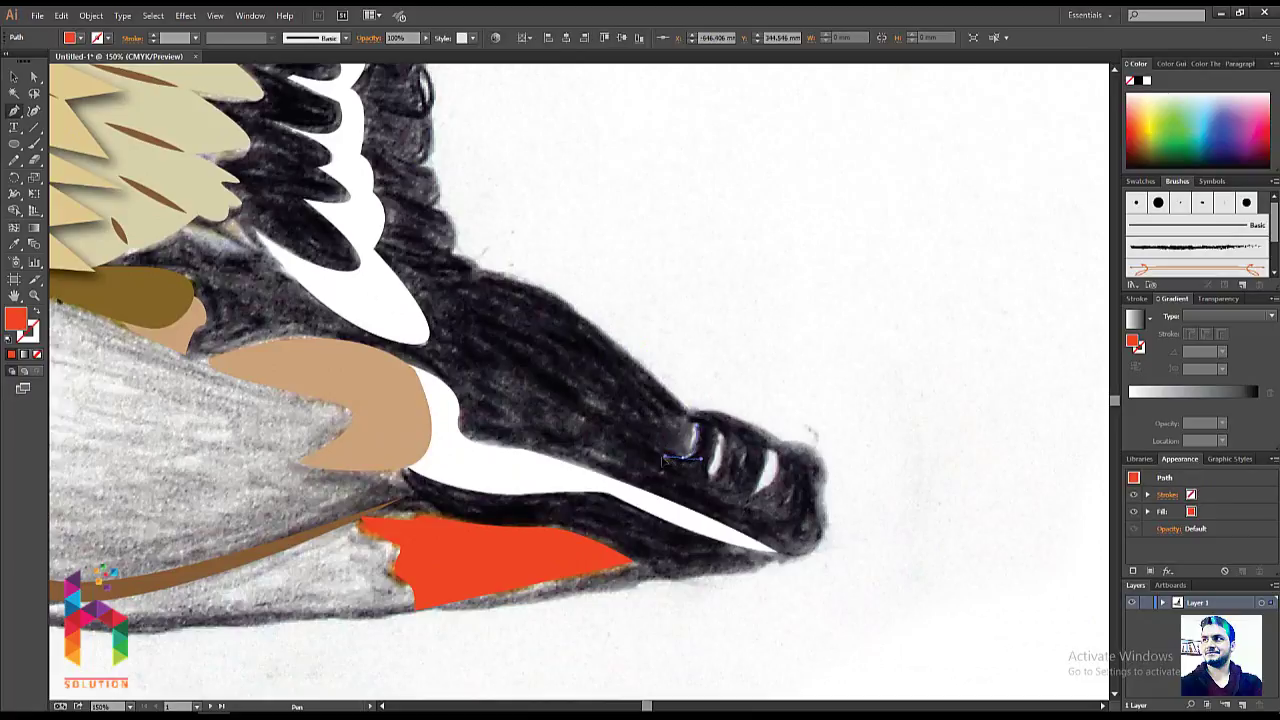
left_click(697, 450)
left_click(689, 456)
key("v")
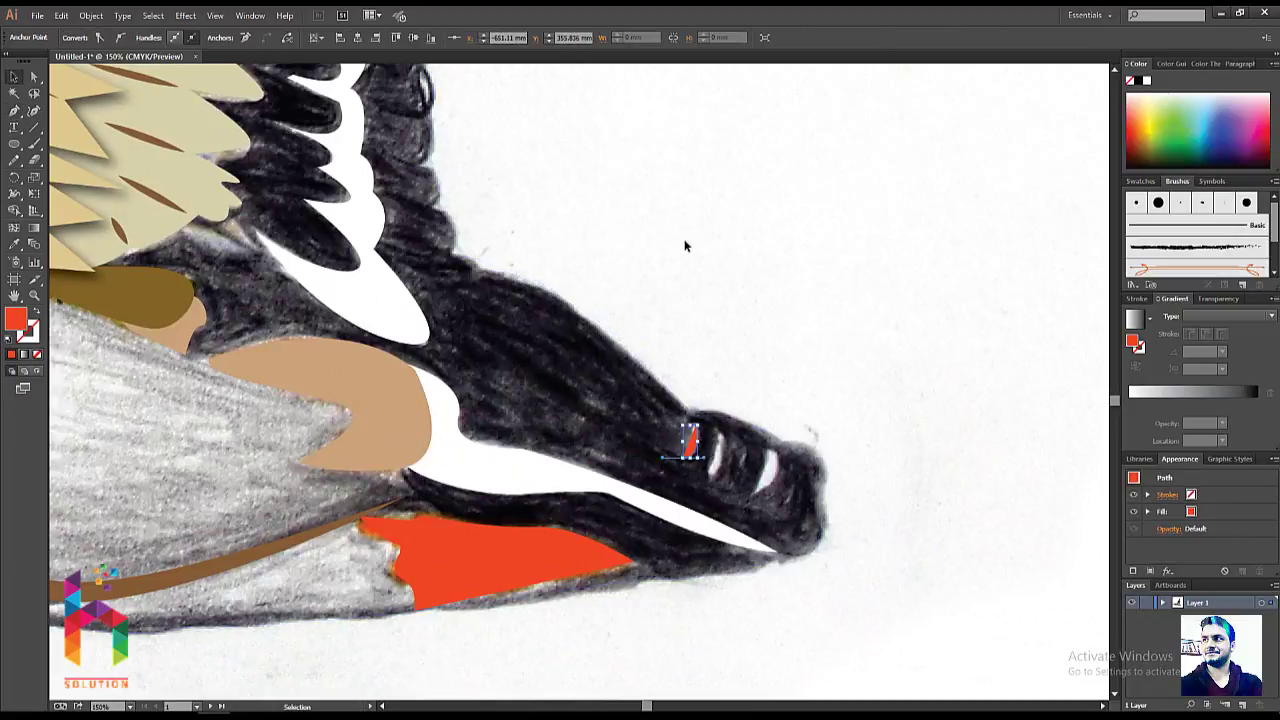
key("i")
left_click(730, 246)
key("v")
- Duplicate the white mark twice along the black tail tip, making three marks
left_click_drag(690, 440, 766, 468)
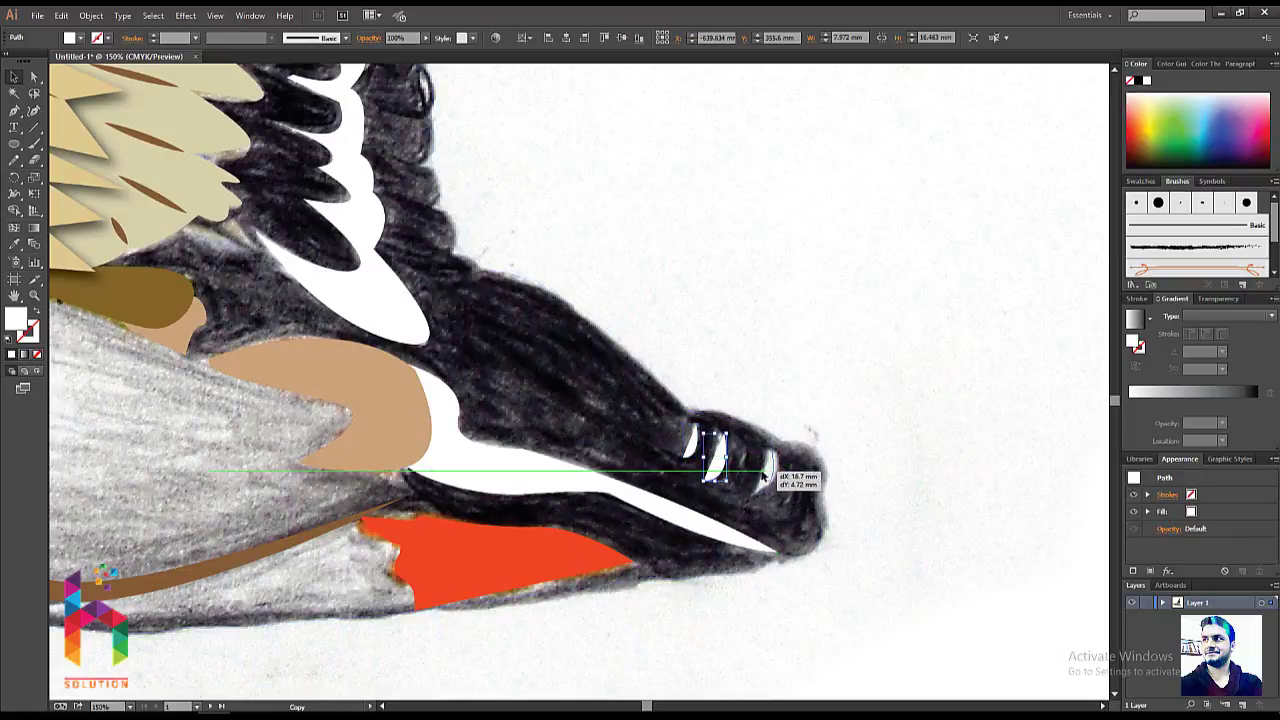
mouse_move(766, 468)
left_mouse_down()
mouse_move(812, 470)
mouse_move(768, 464)
left_mouse_up()
left_click(748, 345)
left_click(813, 325)
left_click_drag(671, 360, 716, 412)
scroll(716, 412, "down", 1)
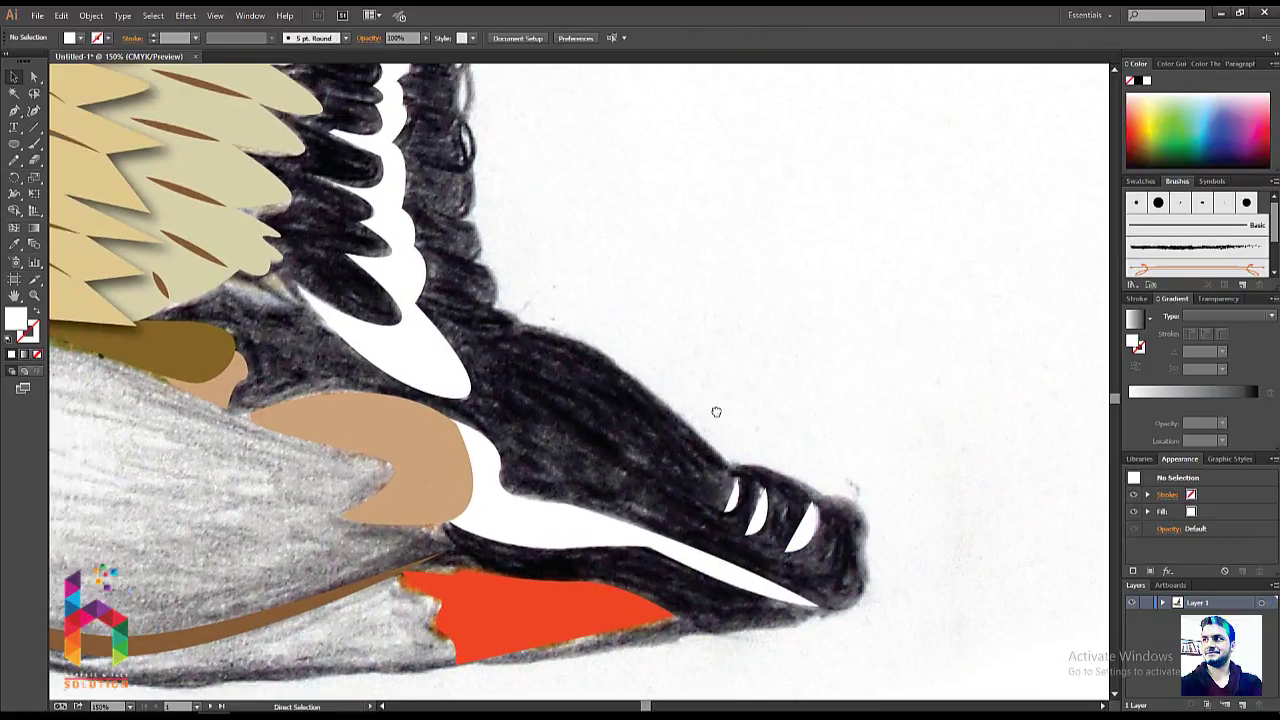
scroll(714, 408, "down", 1)
scroll(708, 408, "down", 2)
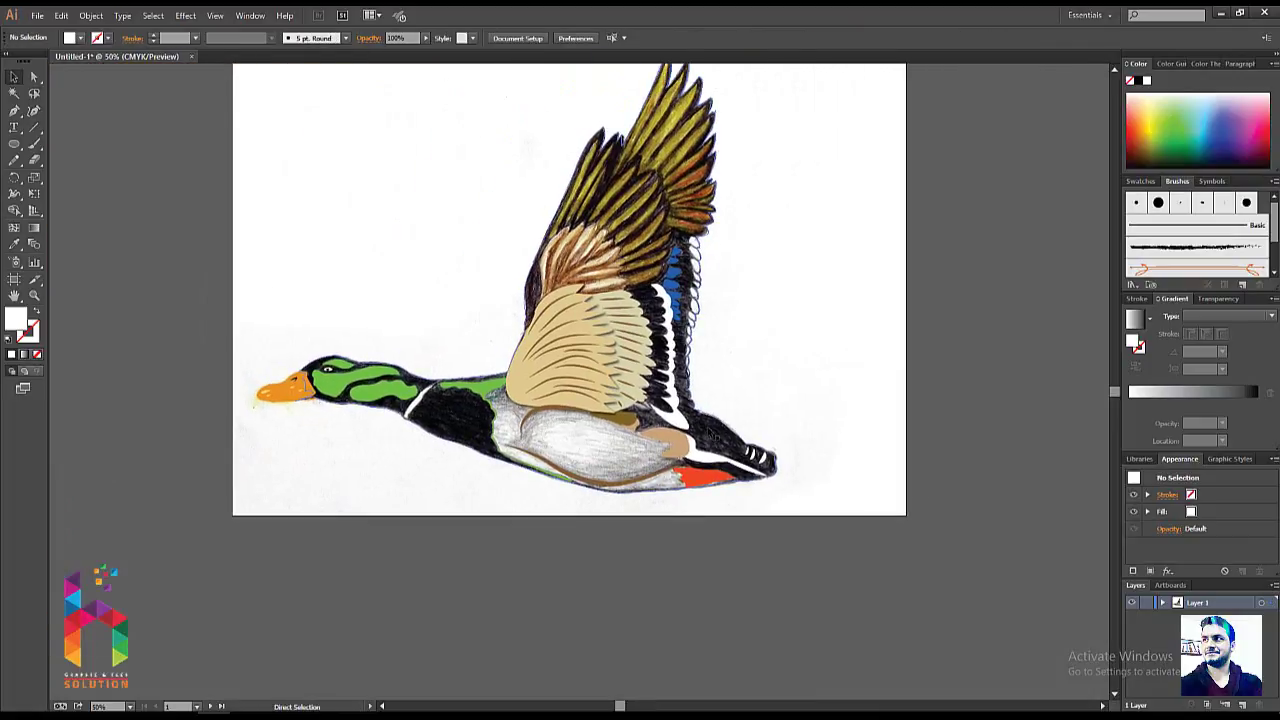
- Pan and zoom across the wing and body to review the traced pieces
scroll(684, 293, "up", 1)
scroll(684, 293, "up", 1)
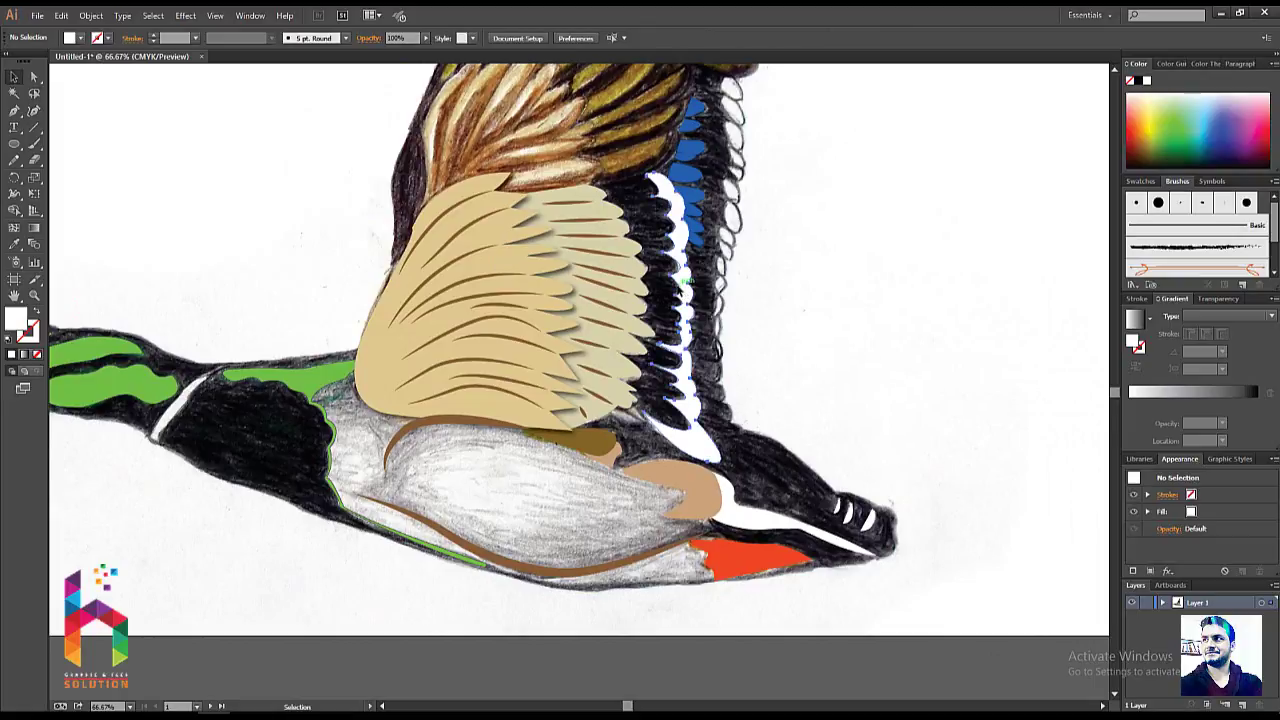
mouse_move(820, 262)
left_mouse_down()
mouse_move(751, 340)
mouse_move(785, 364)
left_mouse_up()
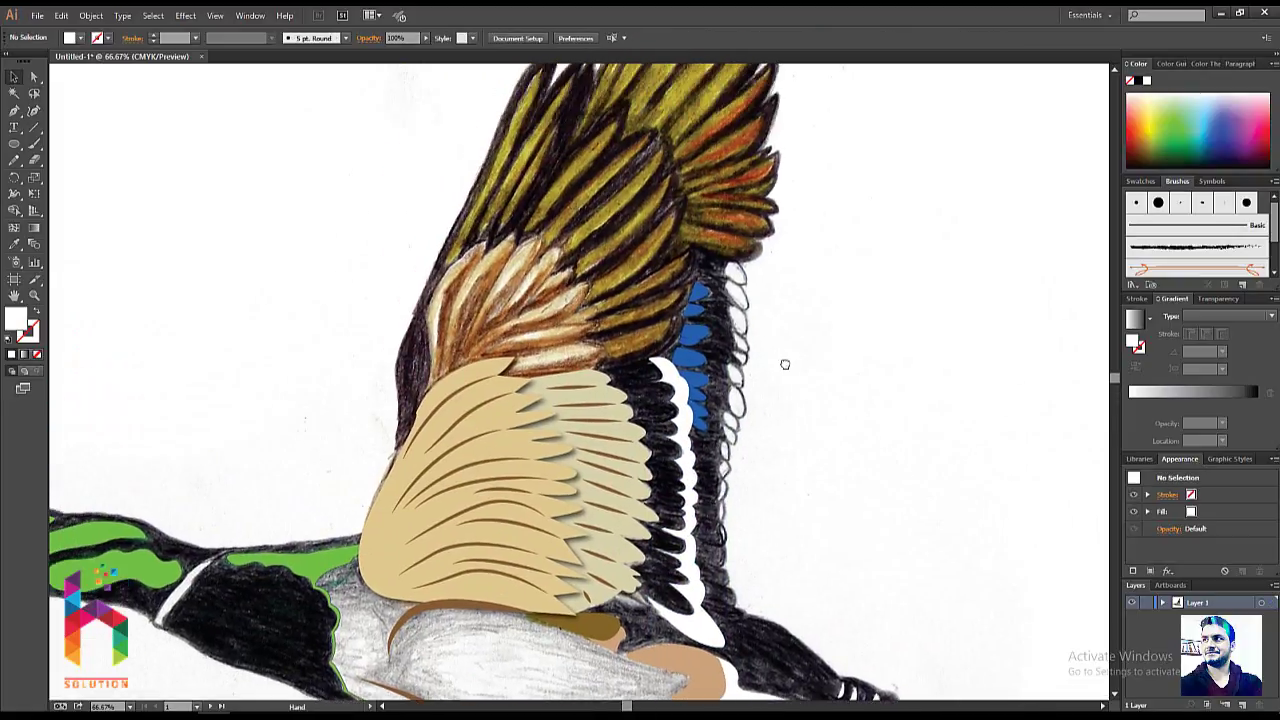
left_click_drag(670, 363, 740, 383)
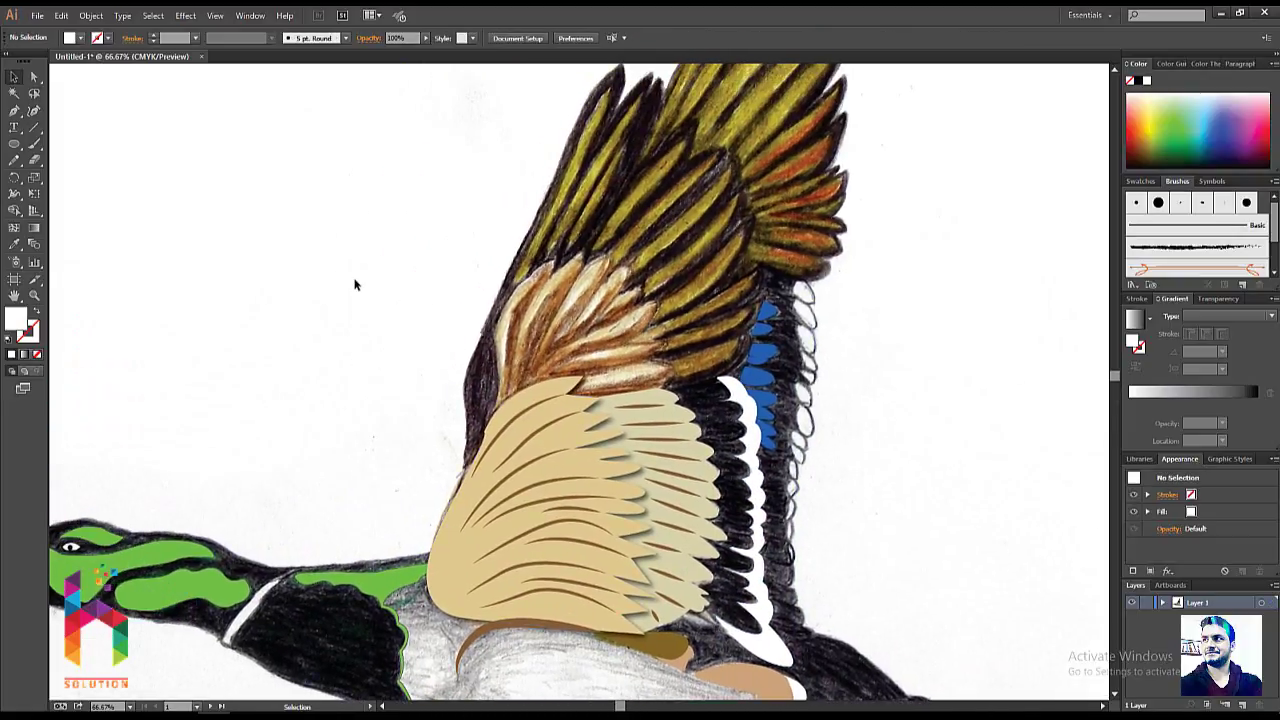
scroll(370, 302, "down", 2)
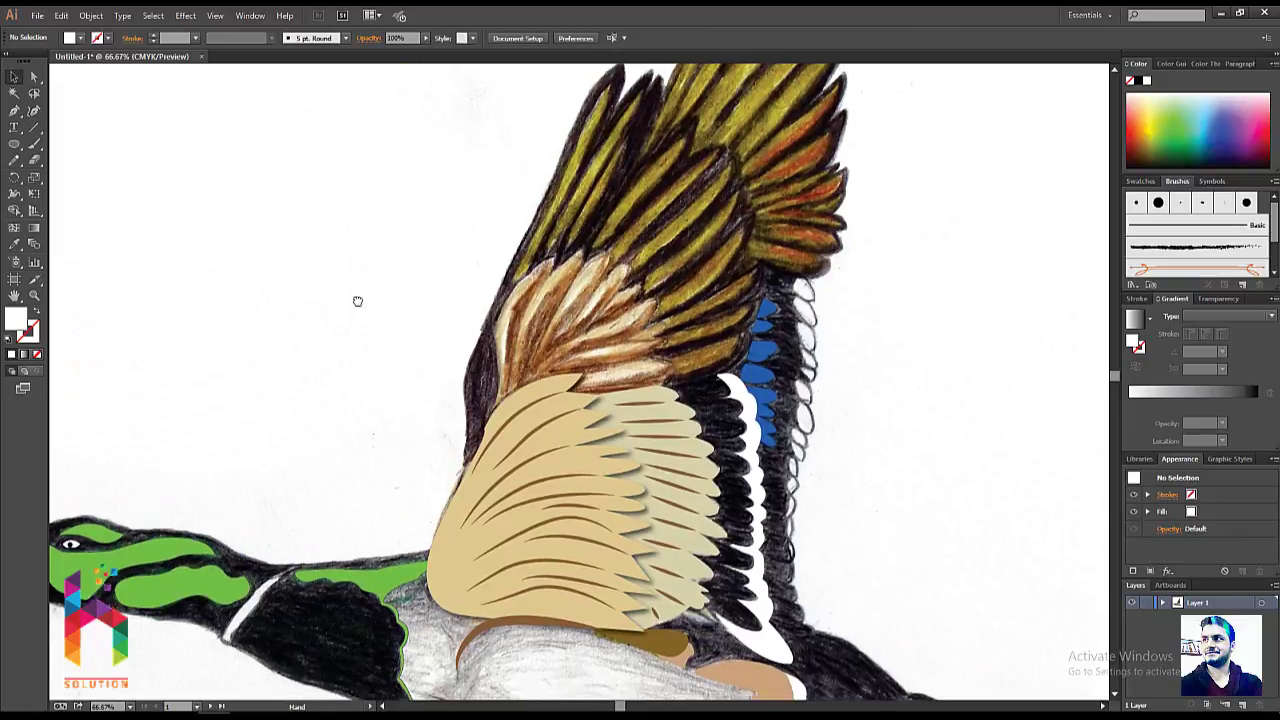
scroll(386, 294, "down", 3)
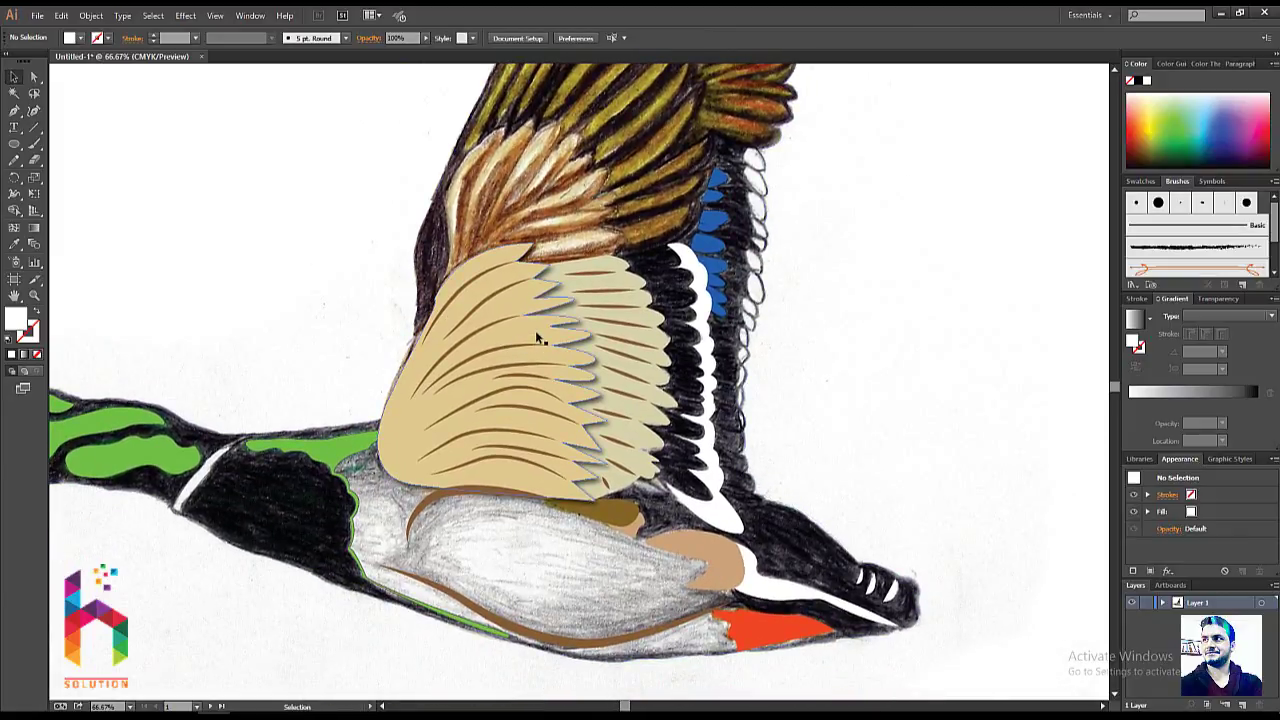
left_click(537, 338)
left_click(349, 307)
left_click_drag(349, 307, 424, 346)
key("ctrl+minus")
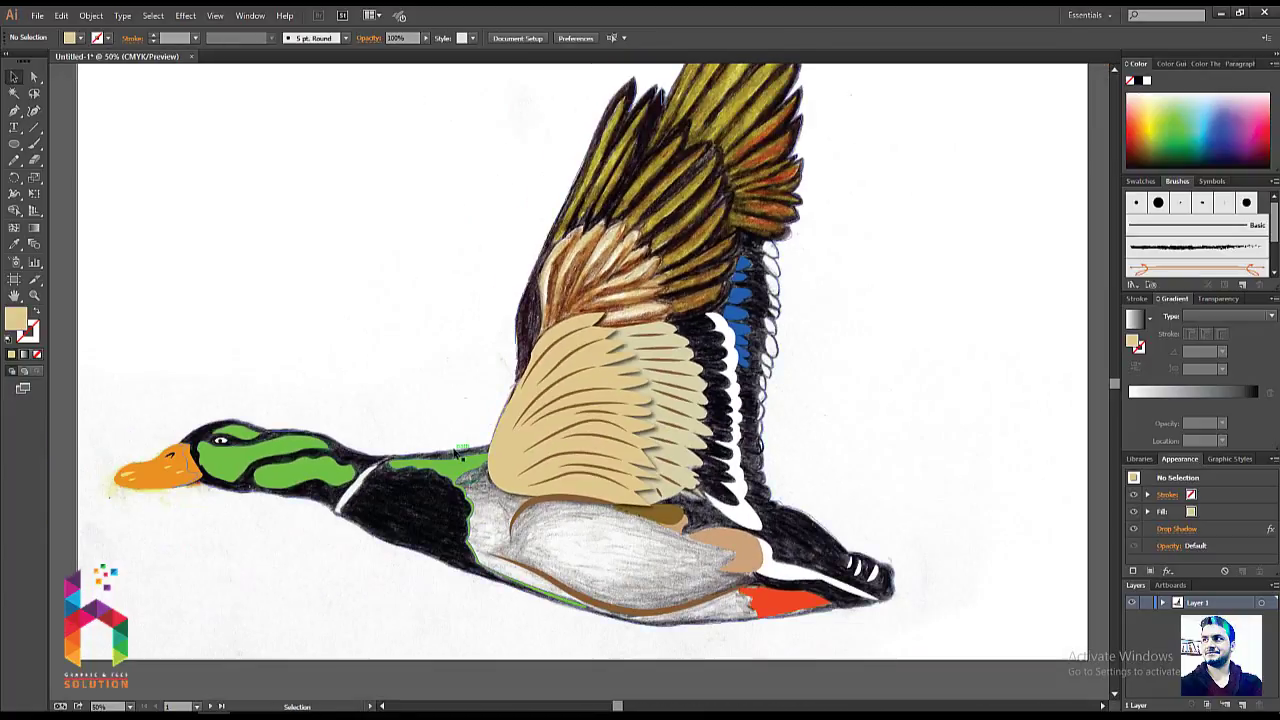
- Fill the duck's outline shape with light grey sampled from the artwork
left_click(454, 449)
key("i")
left_click(490, 497)
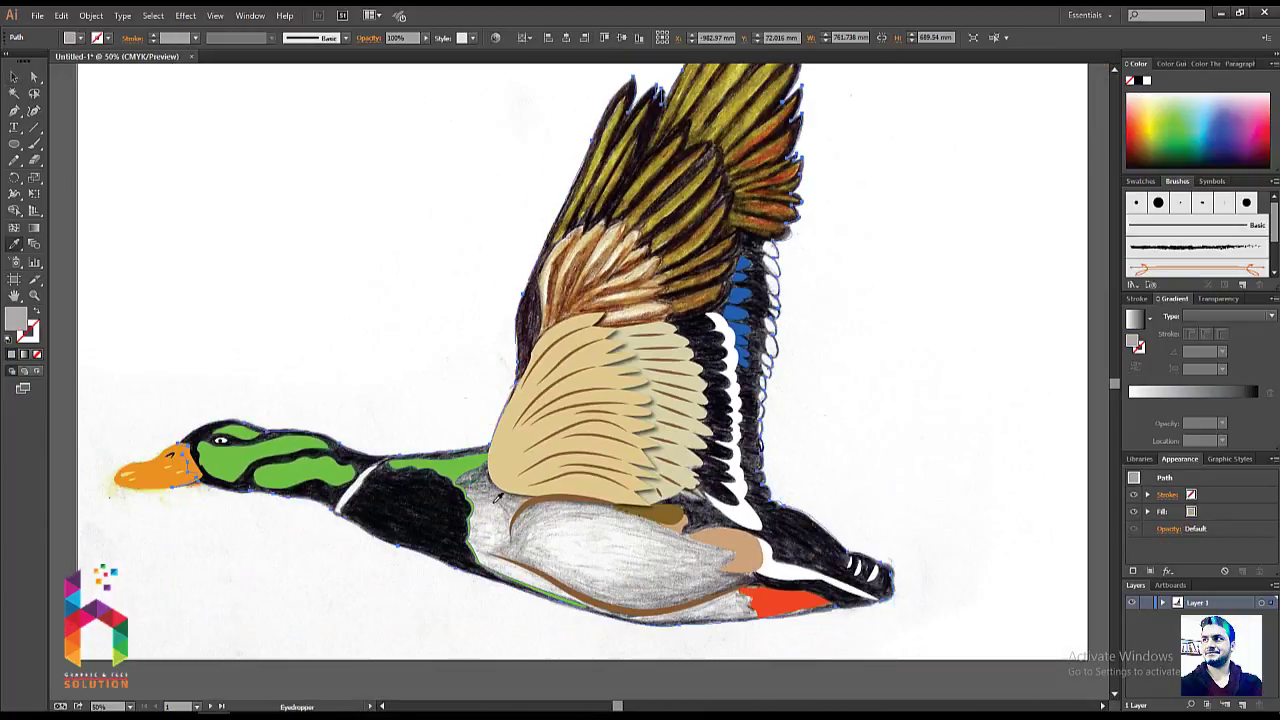
key("v")
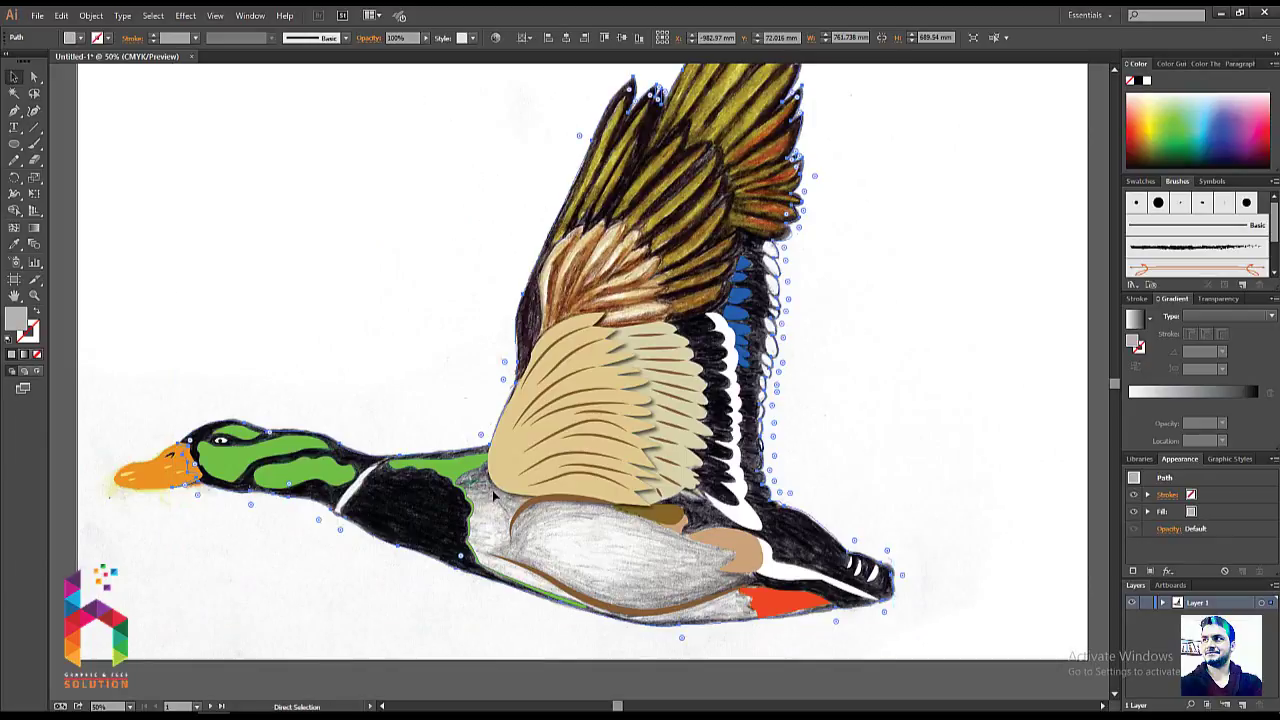
left_click(397, 353)
- Zoom out to the whole artboard and marquee-select all the traced duck pieces
key("ctrl+minus")
key("ctrl+minus")
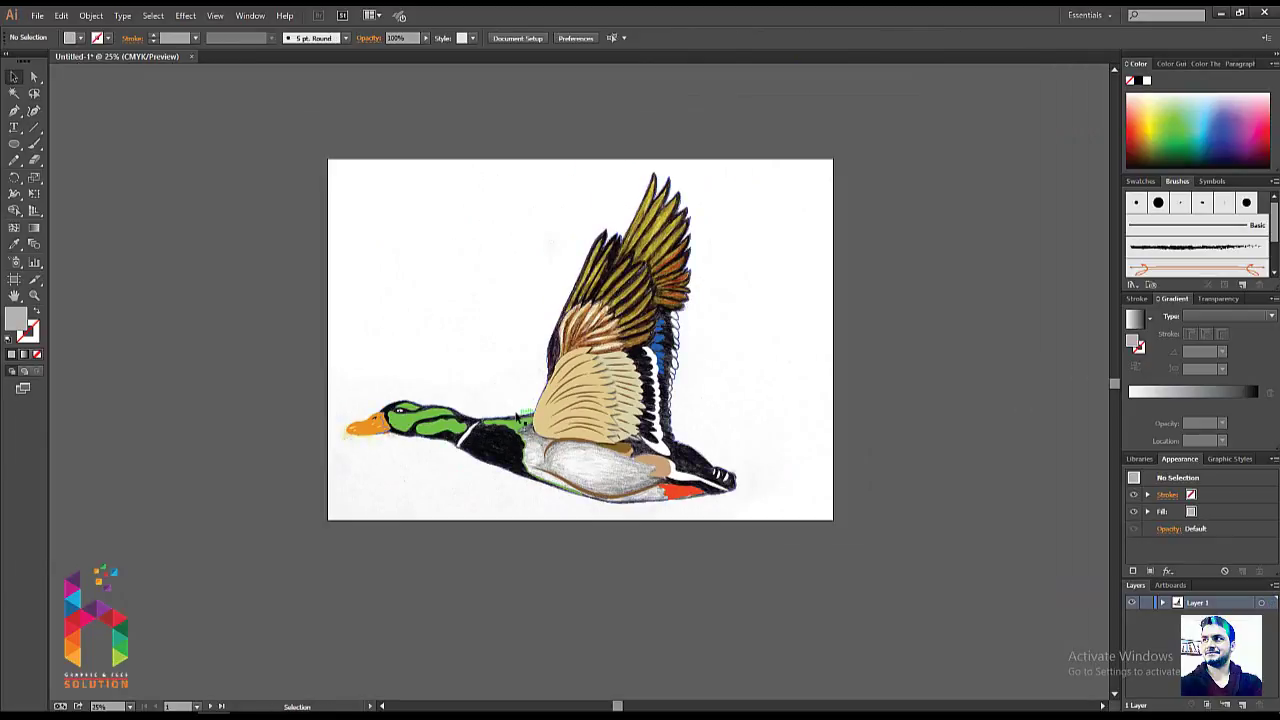
left_click(495, 408)
left_click(490, 330)
left_click_drag(778, 175, 285, 558)
- Group the selected traced duck pieces with Ctrl+G
key("ctrl")
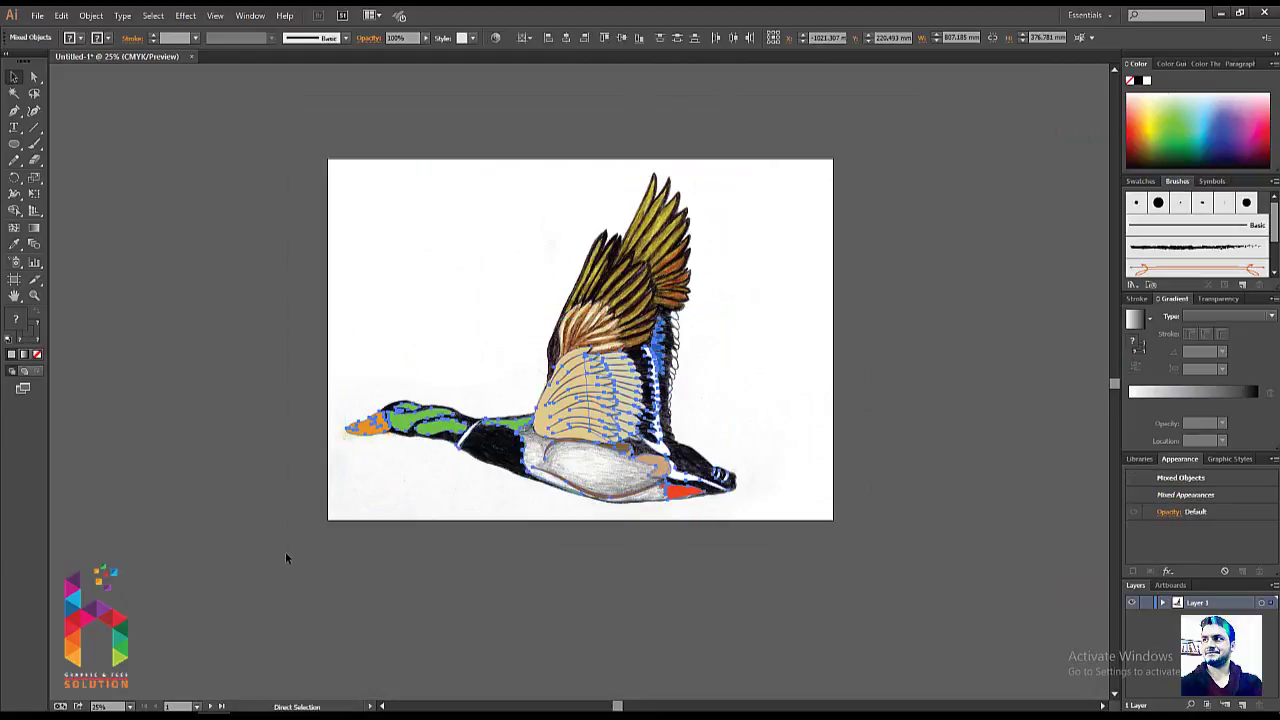
key("ctrl+shift+p")
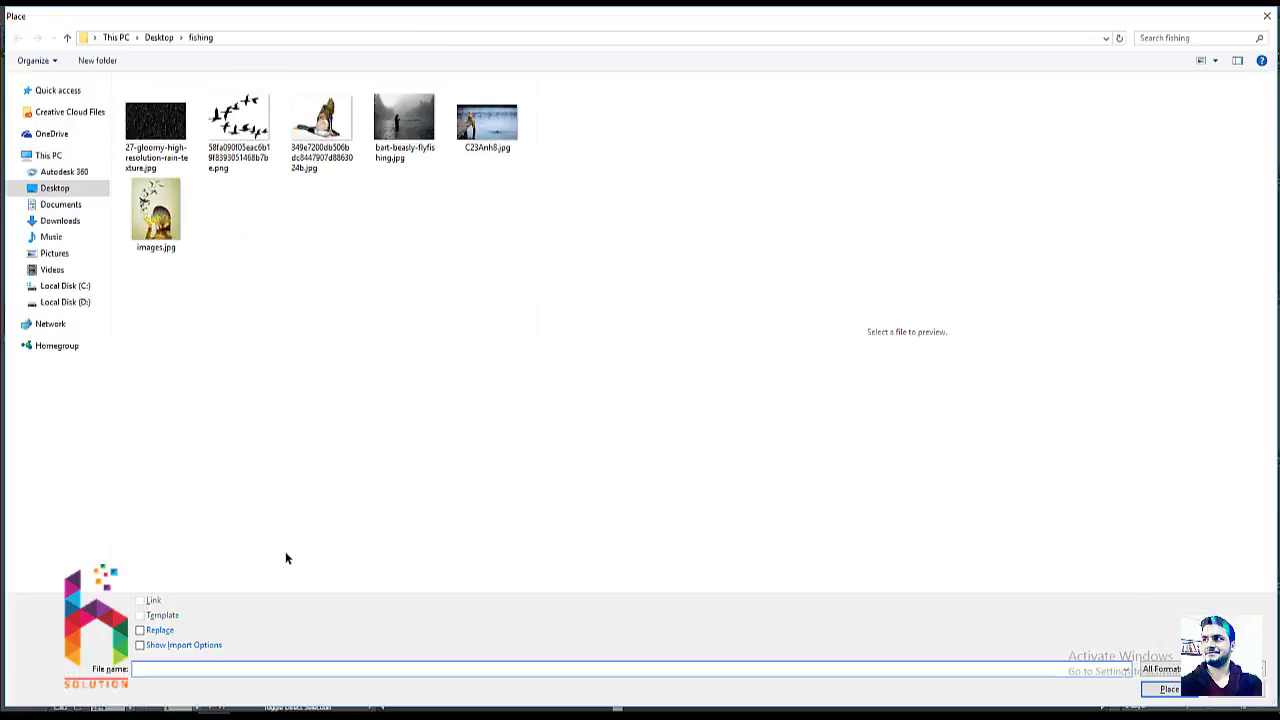
key("Escape")
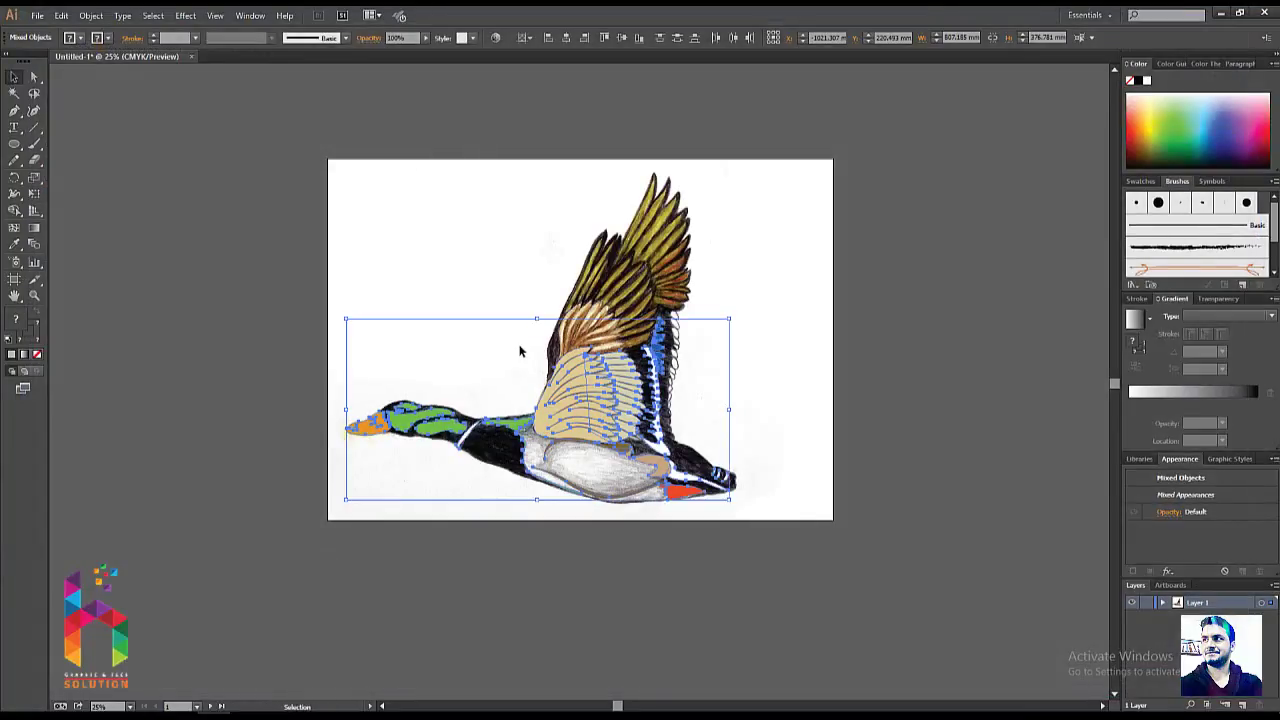
key("ctrl+g")
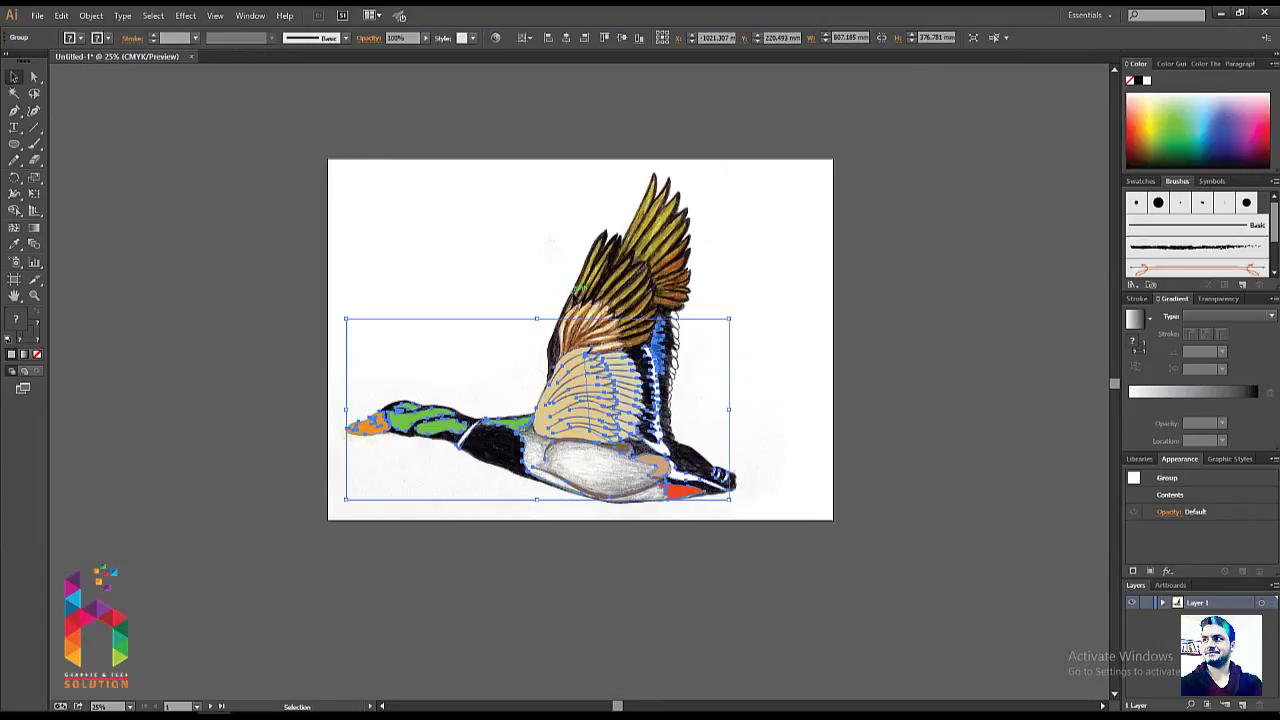
key("ctrl+shift+a")
key("ctrl+a")
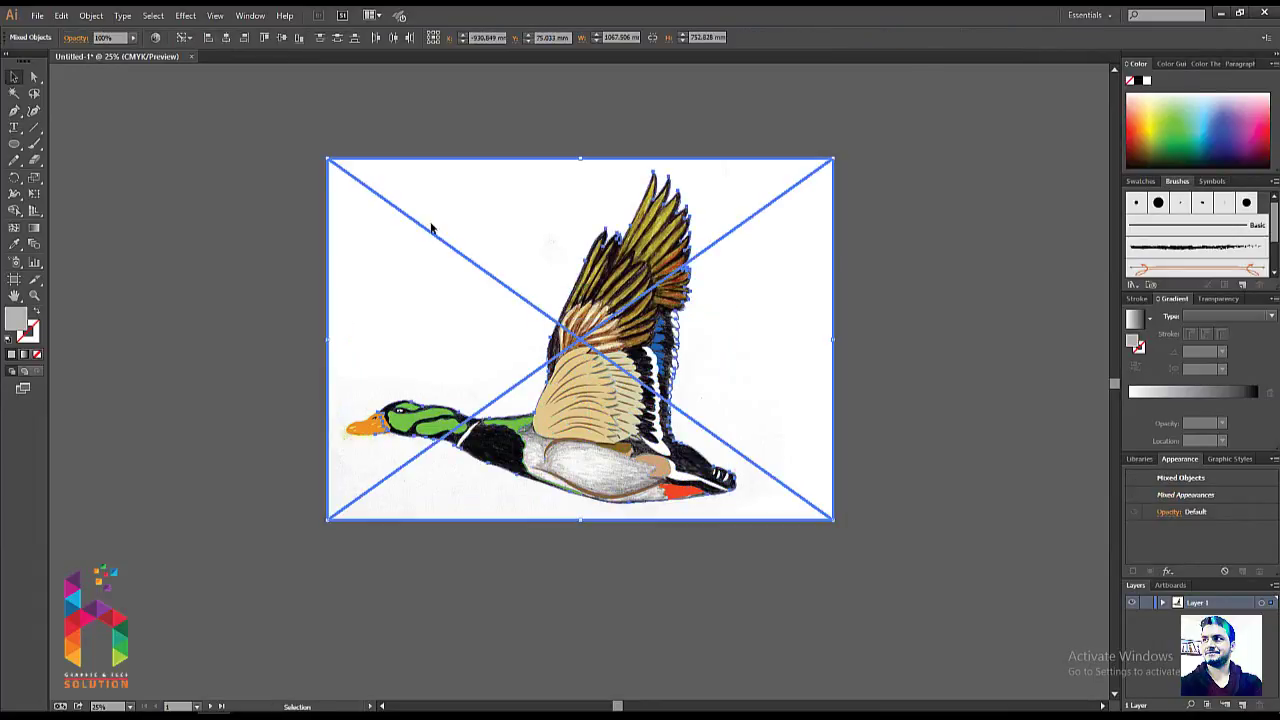
key("ctrl+shift+a")
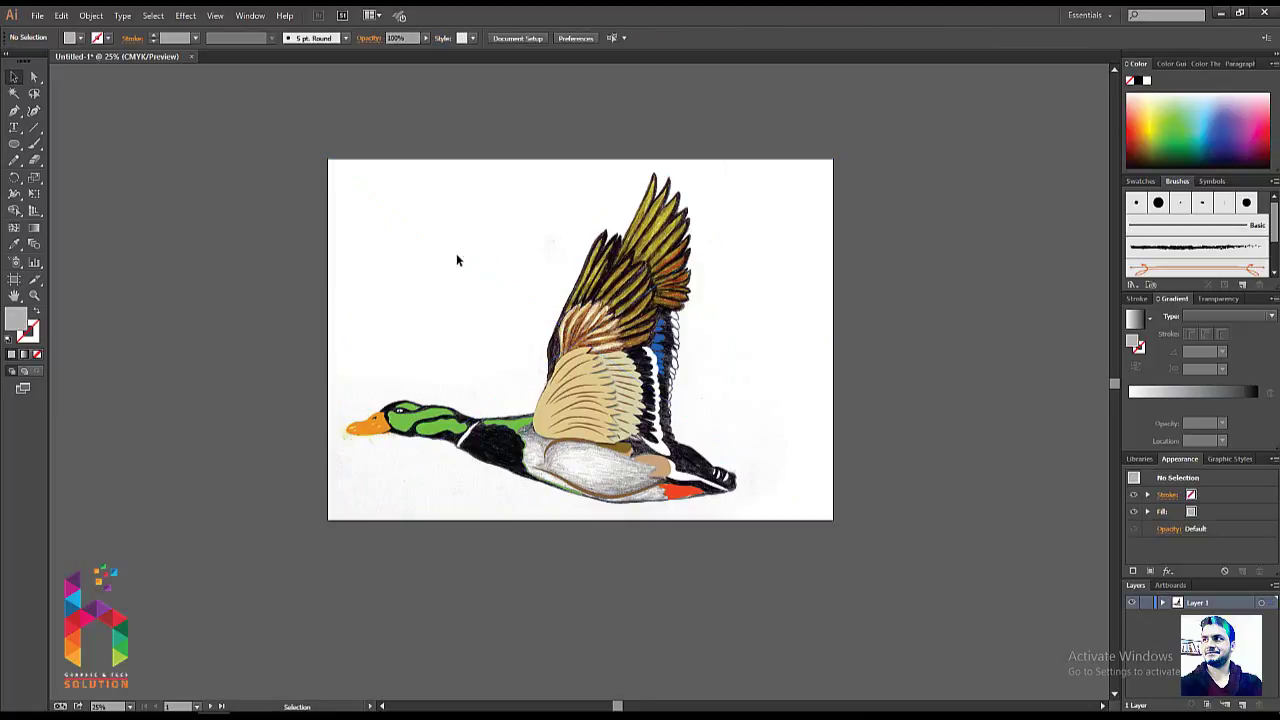
- Fill the grey body silhouette with solid black from the swatches
left_click(572, 306)
key("ctrl+a")
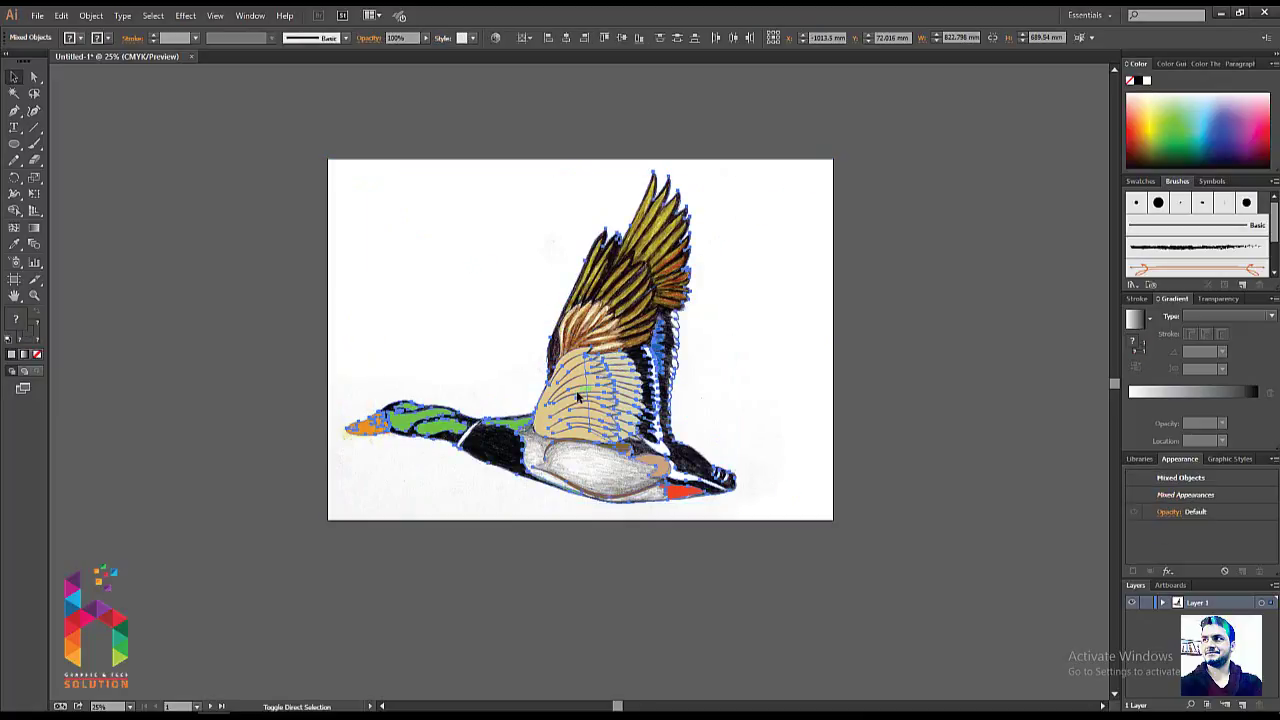
left_click(402, 205)
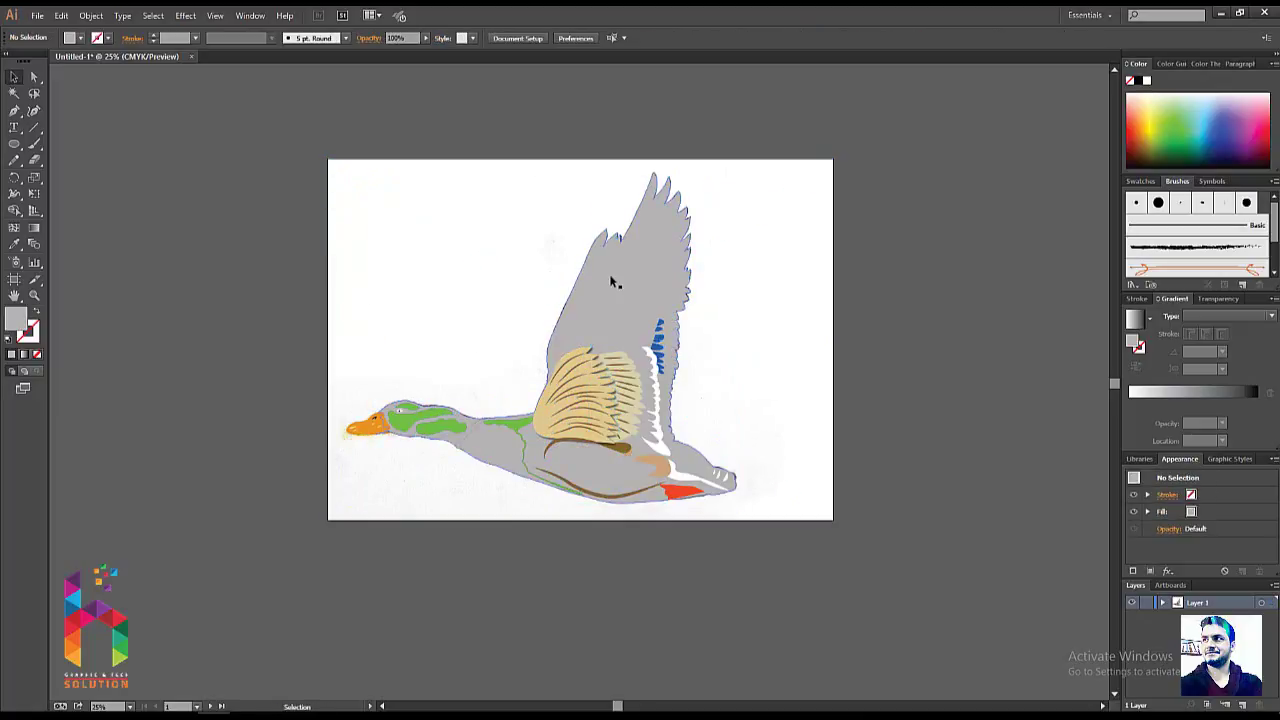
left_click(615, 281)
left_click(1138, 81)
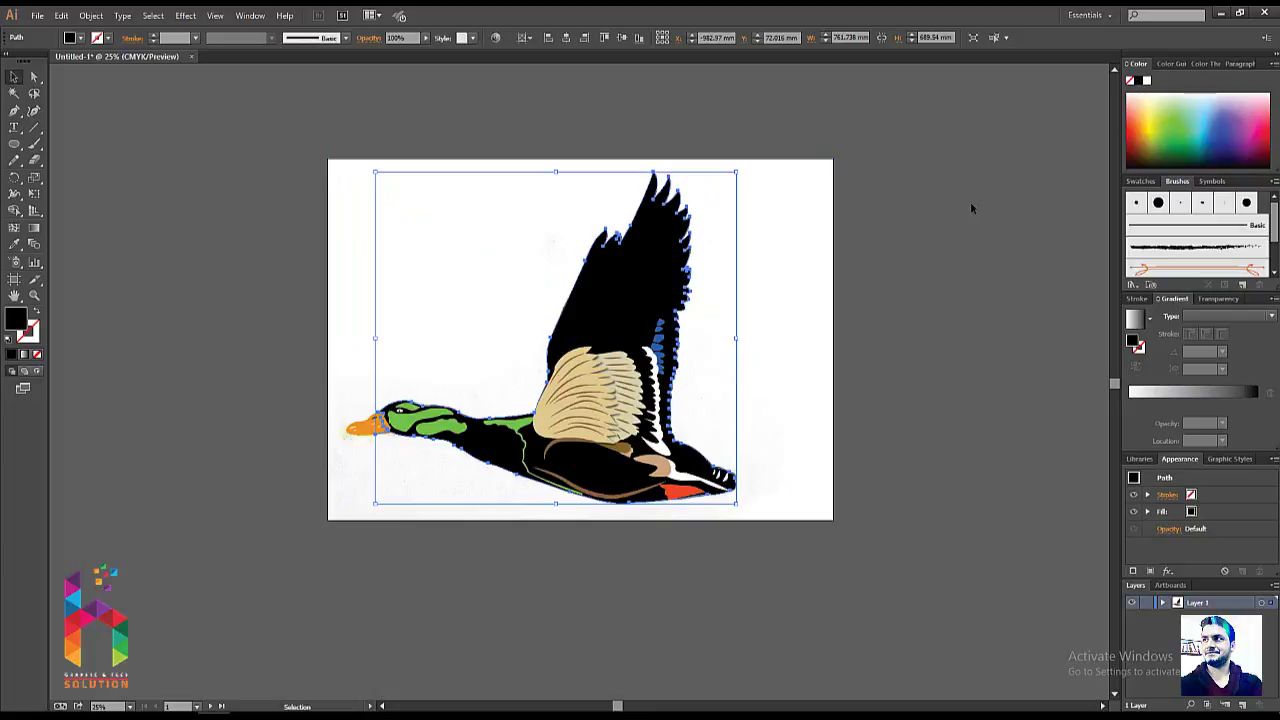
left_click(994, 203)
mouse_move(855, 298)
left_mouse_down()
mouse_move(839, 263)
mouse_move(857, 273)
left_mouse_up()
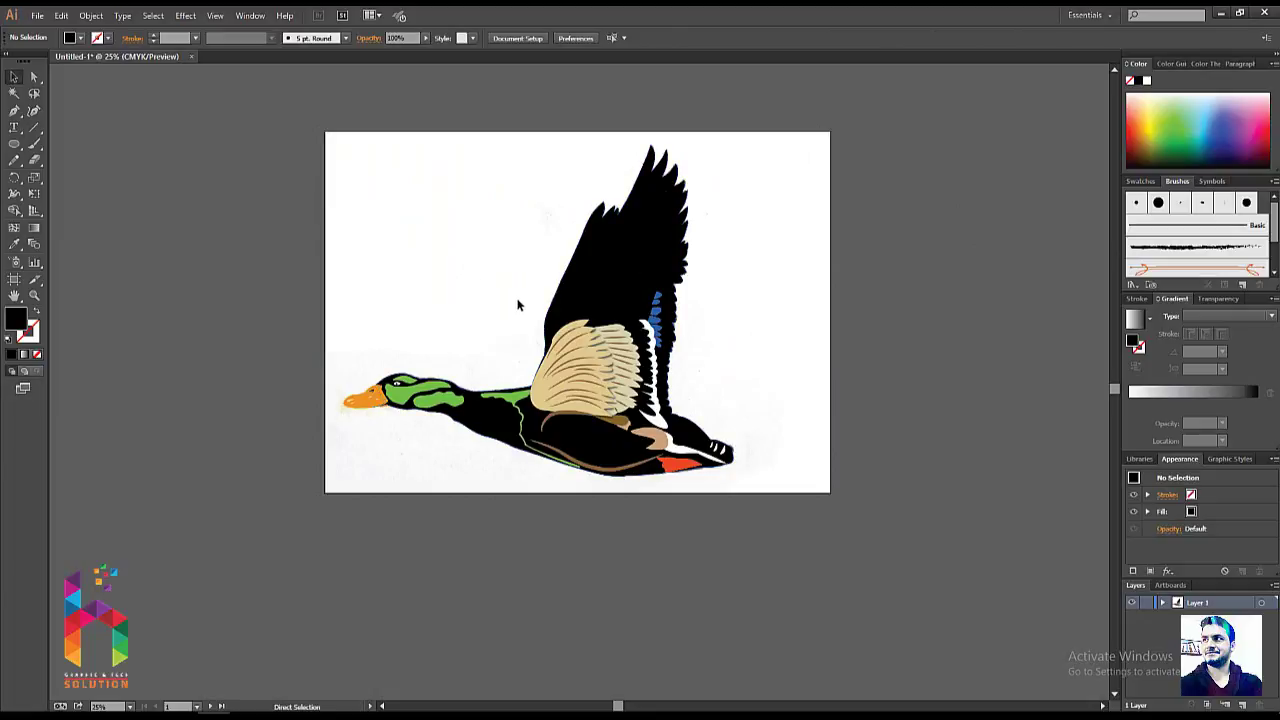
- Apply a linear gradient to the black duck silhouette, angled diagonally dark toward the wing tip
key("ctrl+t")
left_click(553, 288)
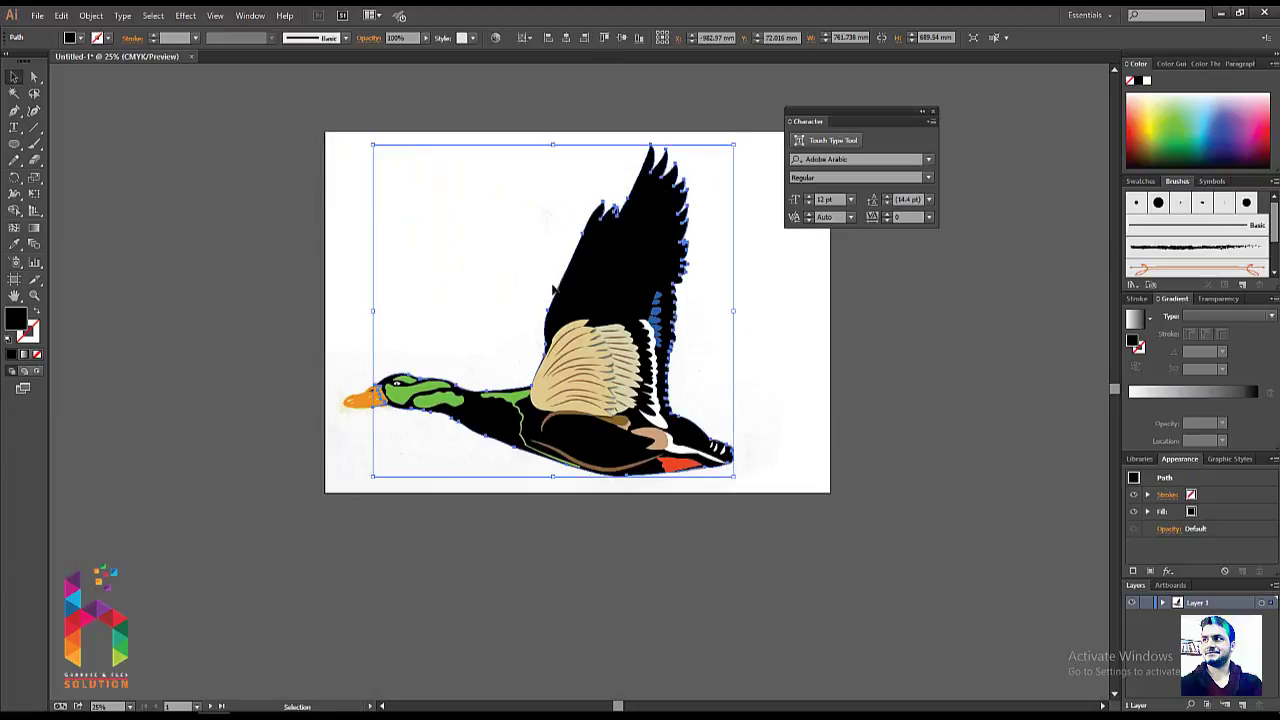
left_click(34, 227)
left_click(1140, 318)
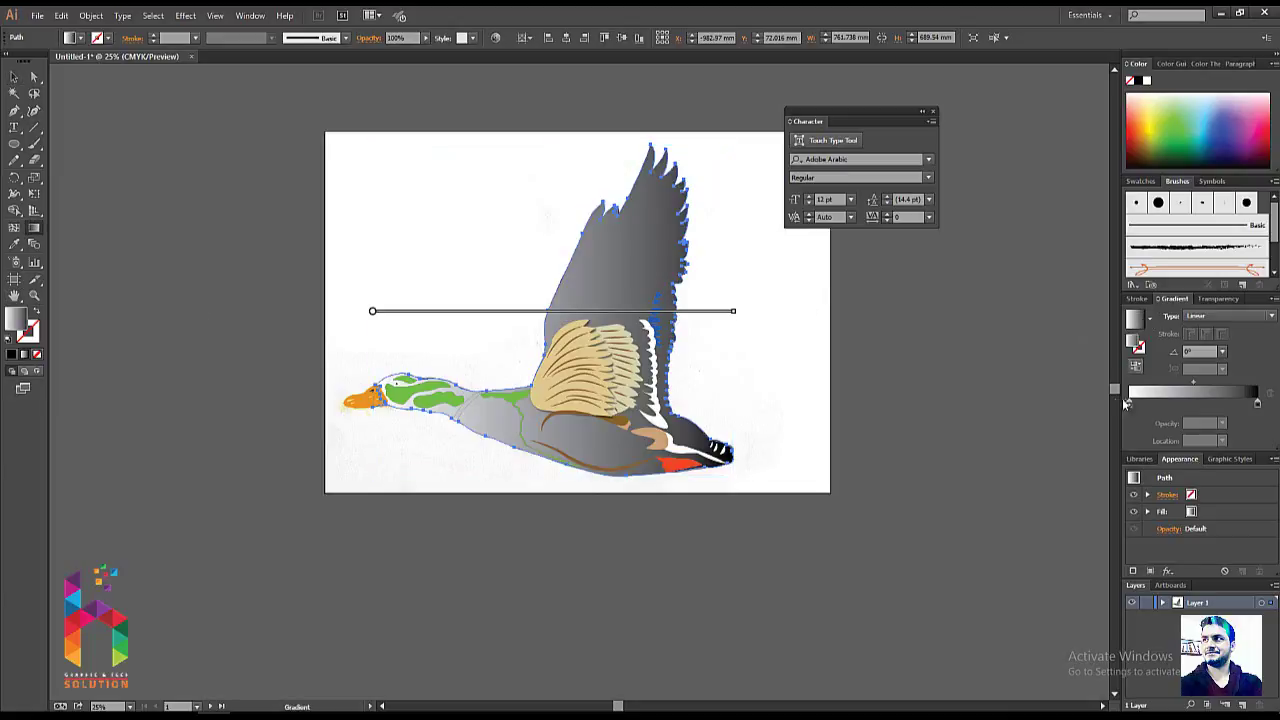
left_click_drag(533, 478, 615, 256)
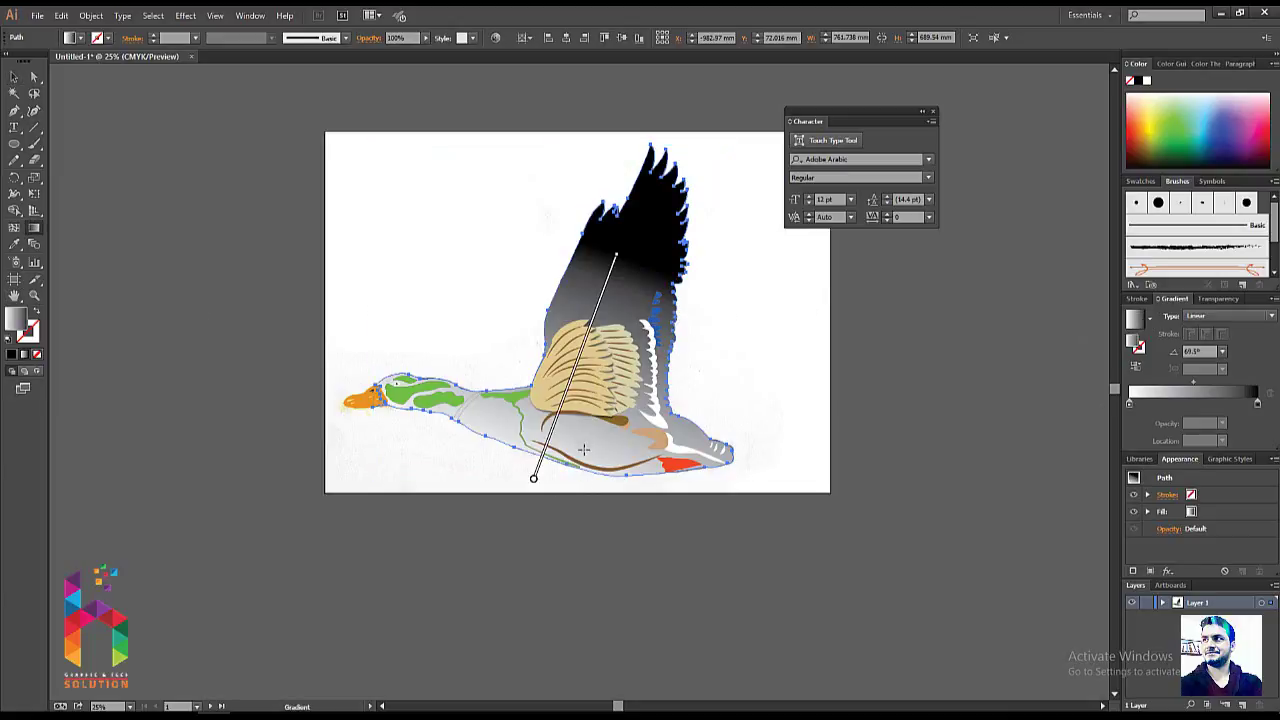
- Shorten and redirect the gradient to run nearly horizontally from the body toward the tail
left_click_drag(570, 508, 628, 304)
left_click_drag(547, 485, 633, 380)
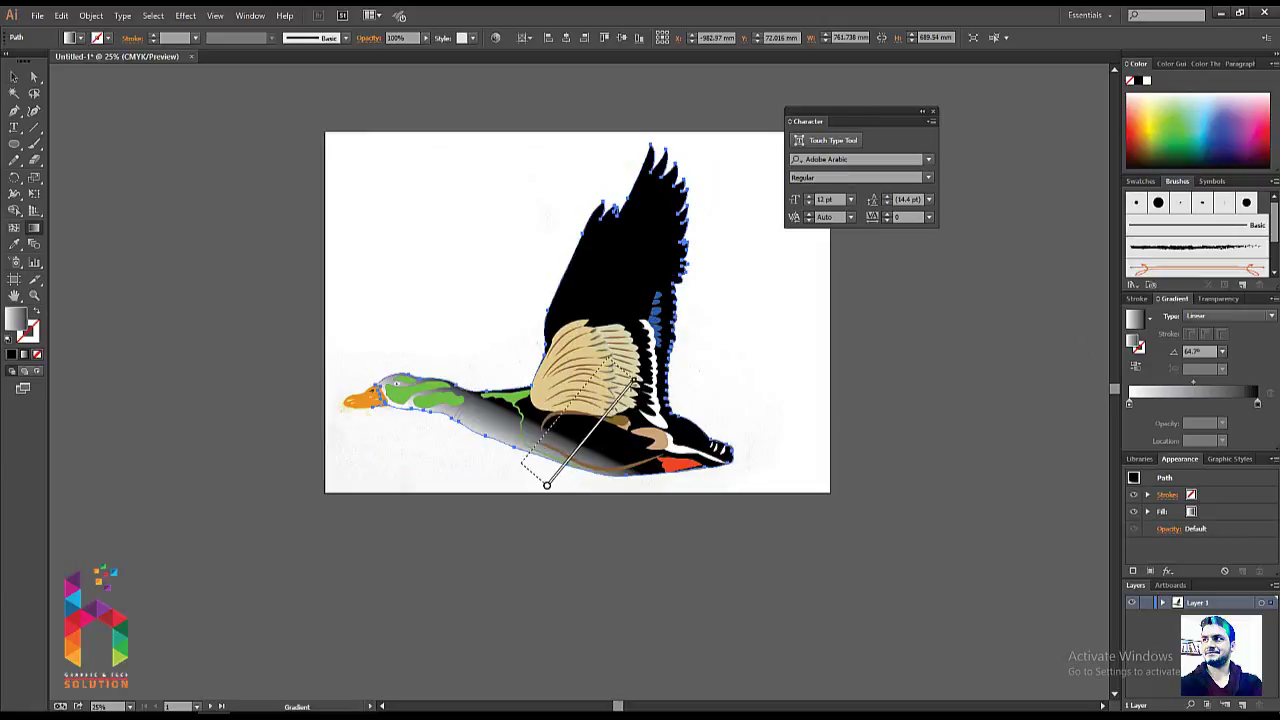
left_click_drag(521, 462, 607, 356)
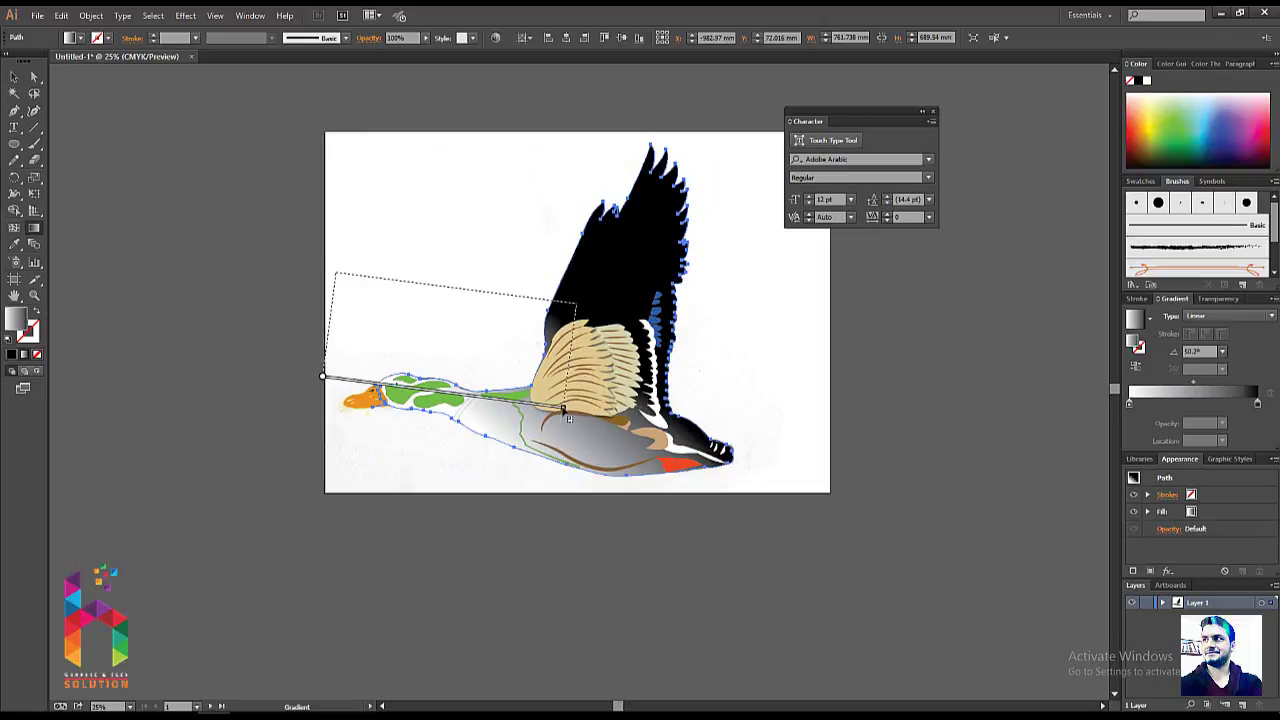
left_click_drag(336, 272, 576, 302)
left_click_drag(373, 412, 606, 402)
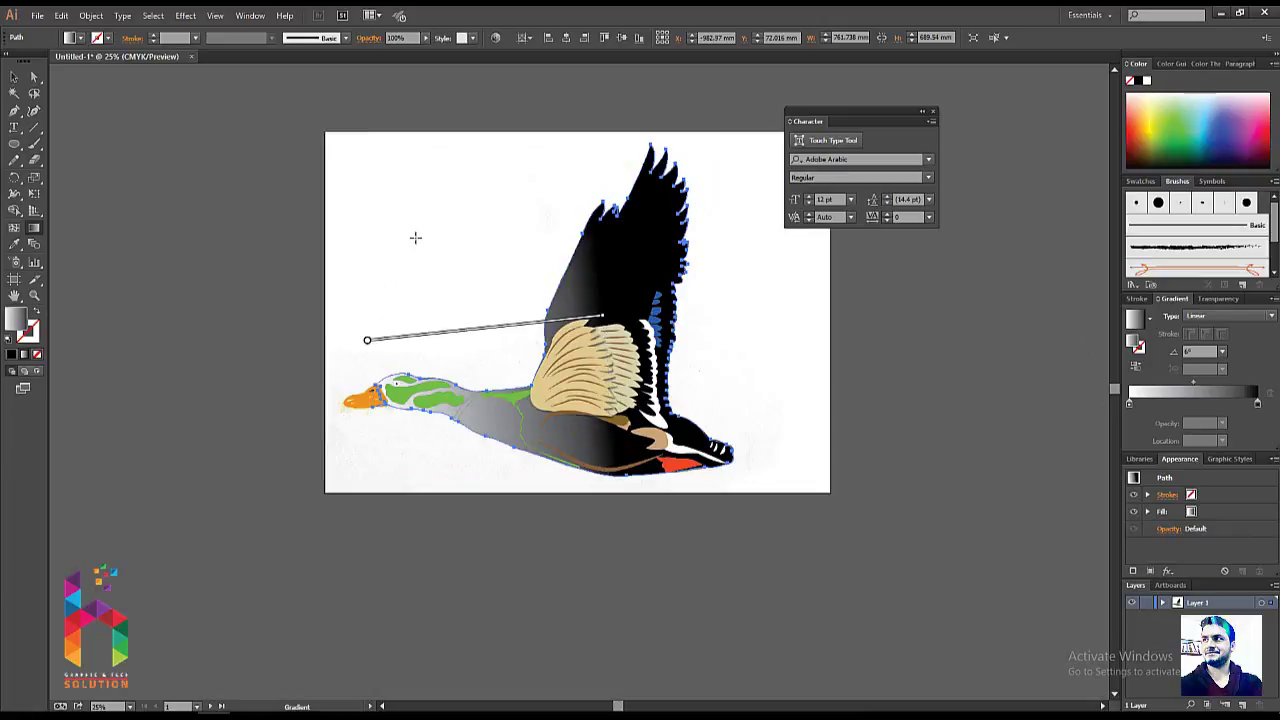
- Deselect and reselect the duck silhouette to review the gradient result
key("v")
left_click(476, 326)
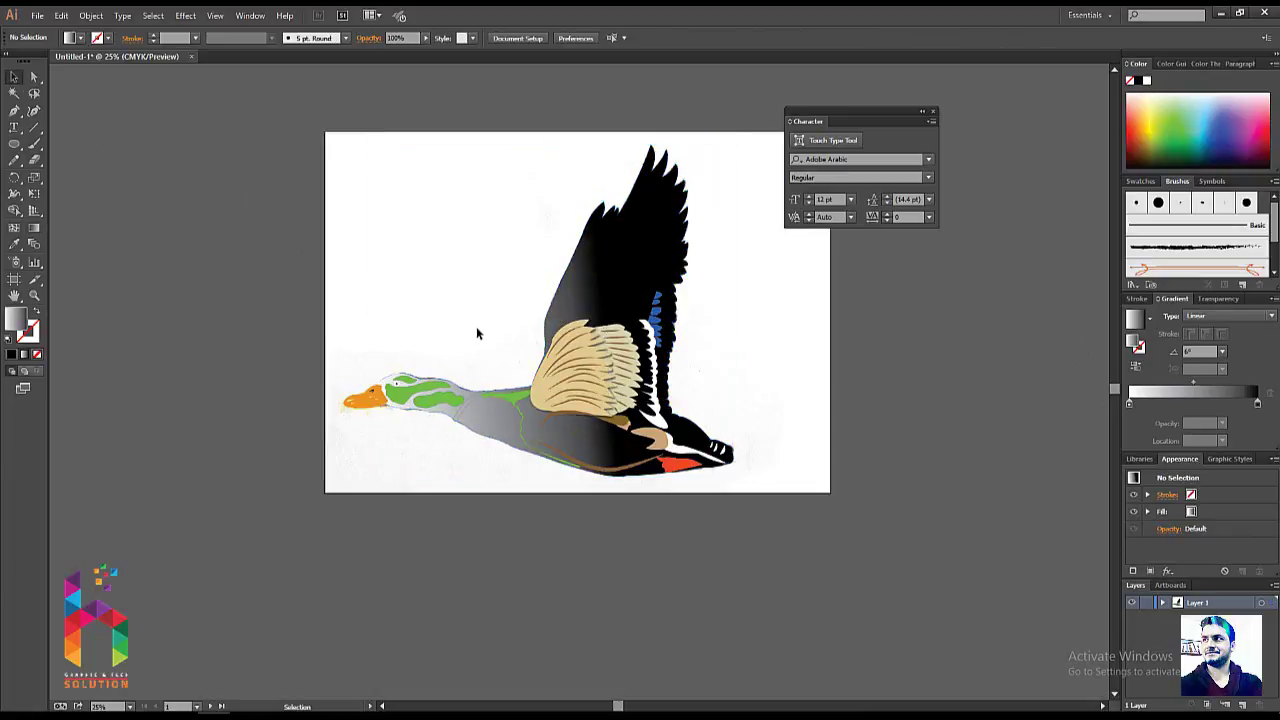
mouse_move(454, 324)
left_mouse_down()
mouse_move(409, 329)
mouse_move(439, 340)
left_mouse_up()
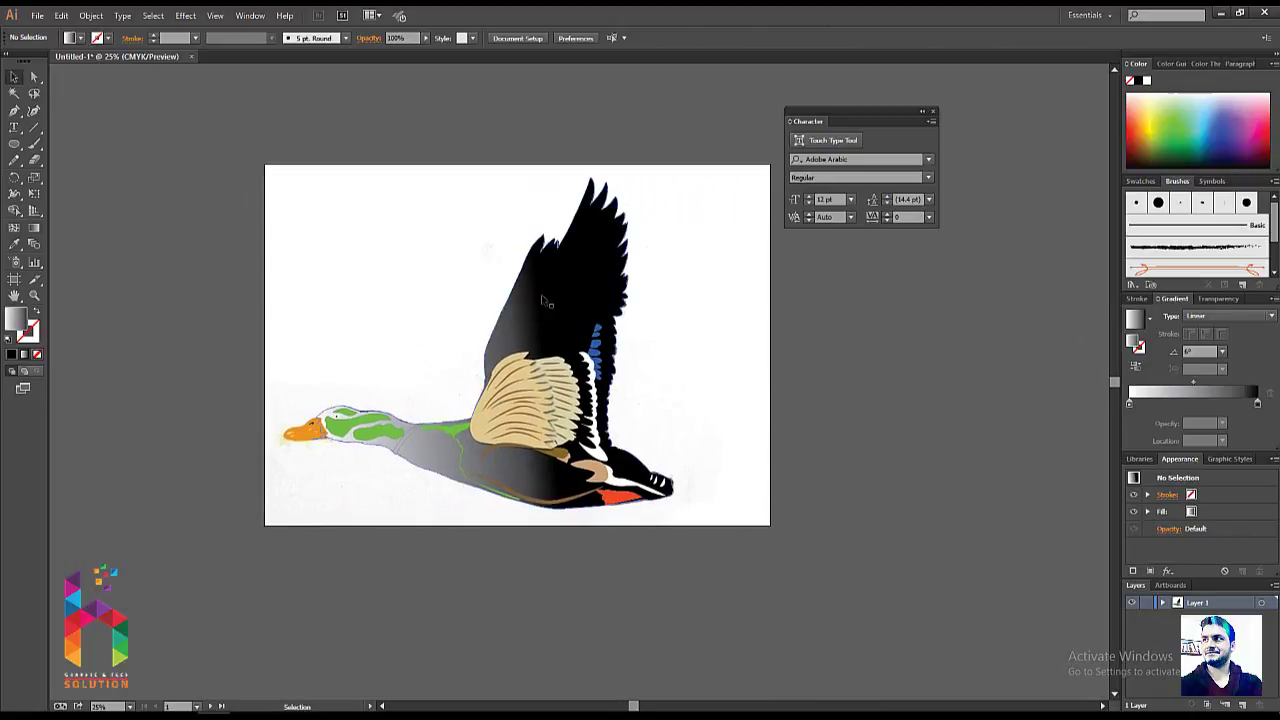
left_click(428, 466)
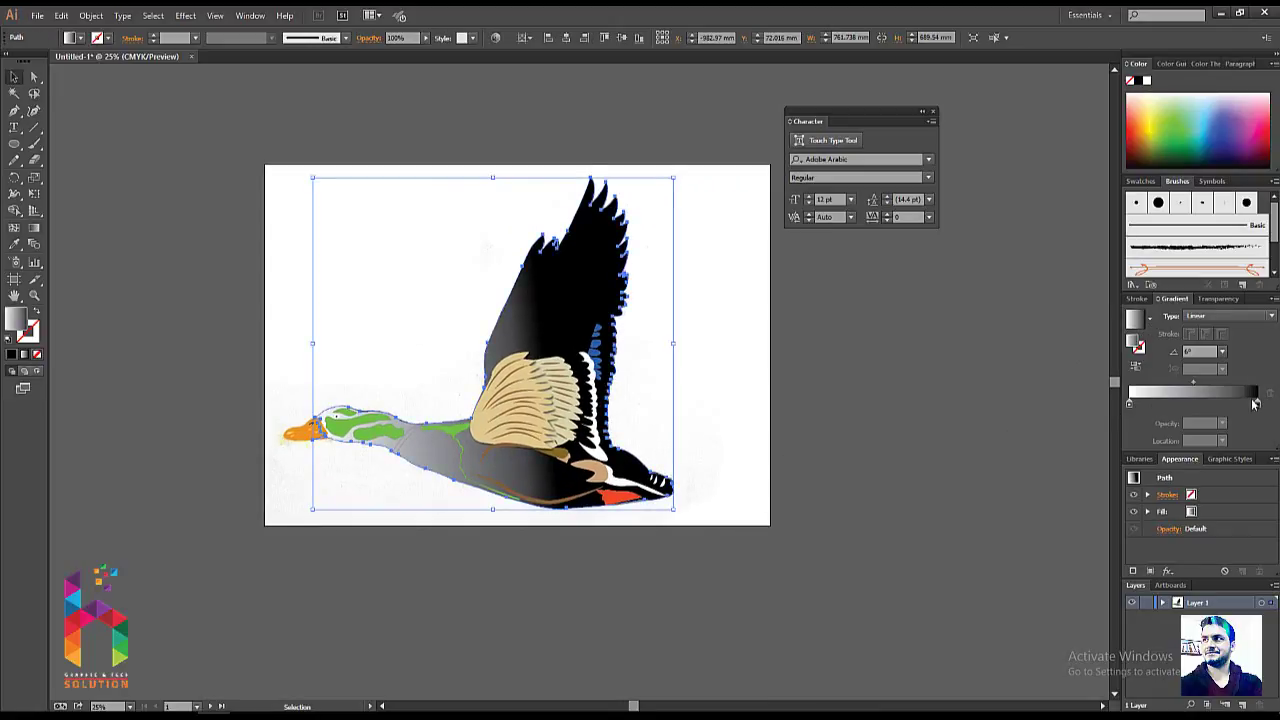
left_click(94, 229)
key("g")
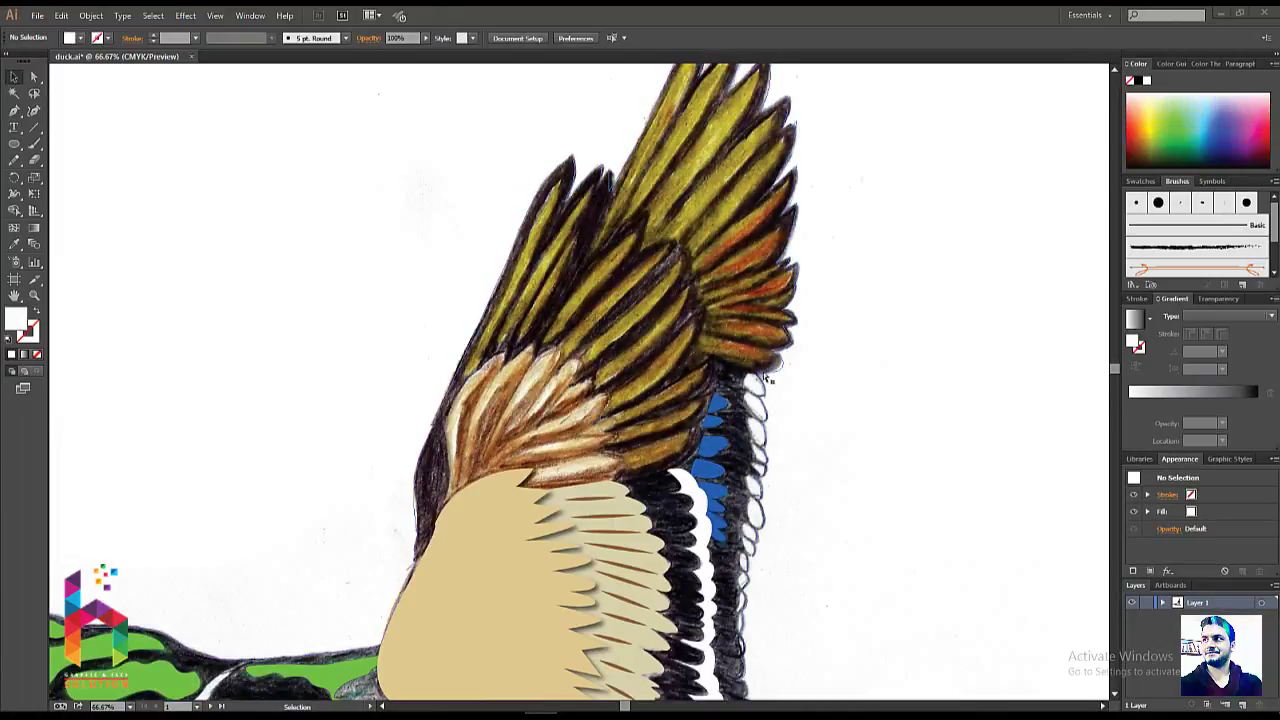
- Check the duck's paths in wireframe view, then zoom in on the wing feathers
key("ctrl+0")
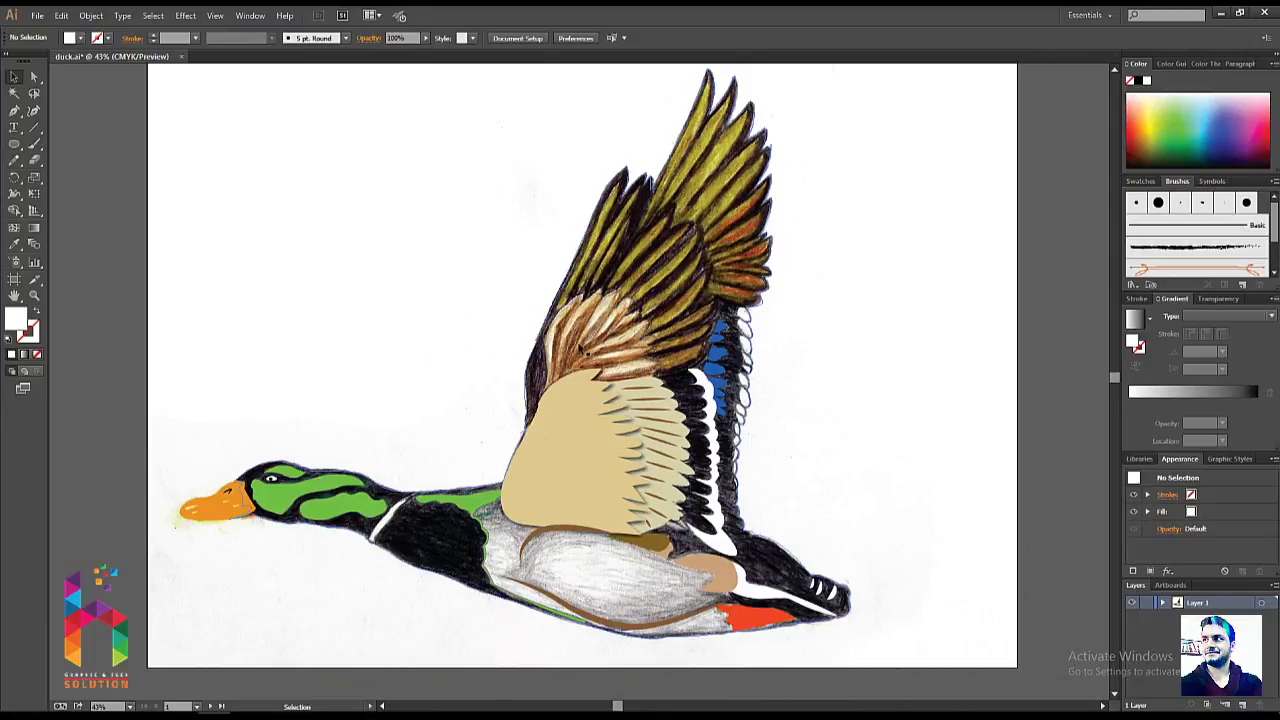
left_click(580, 349)
key("ctrl+y")
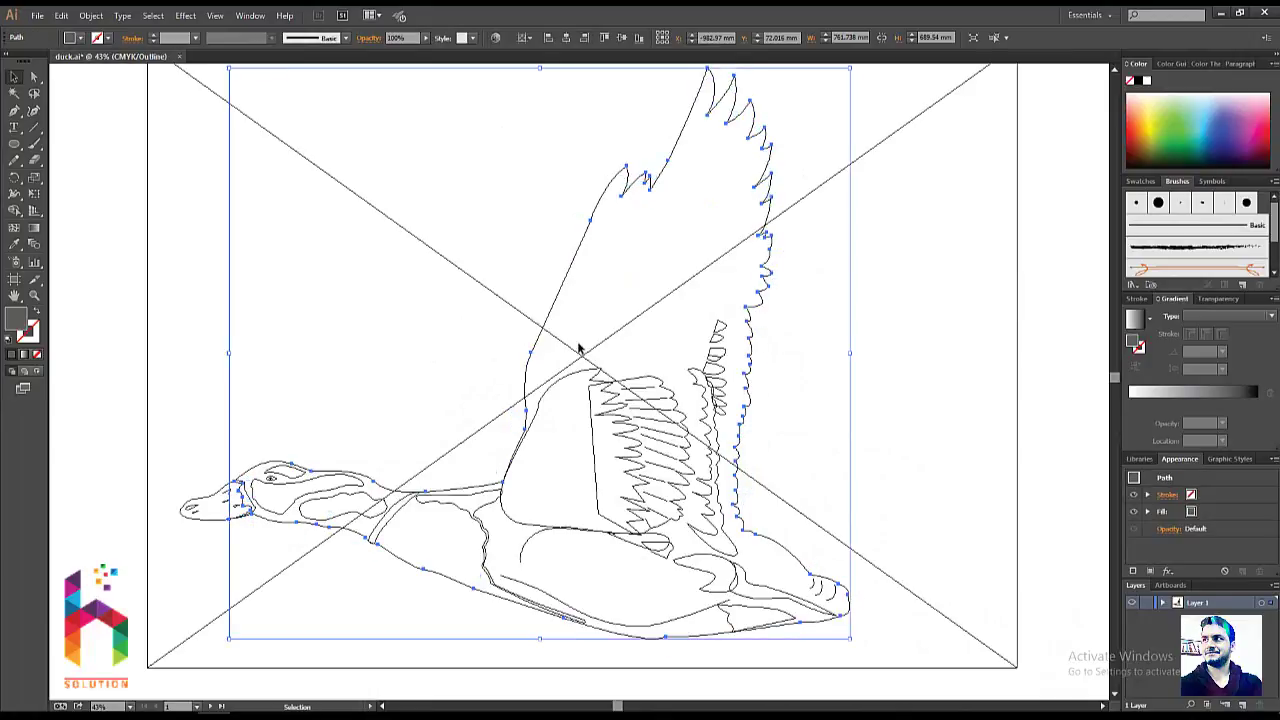
key("ctrl+y")
left_click(501, 328)
key("z")
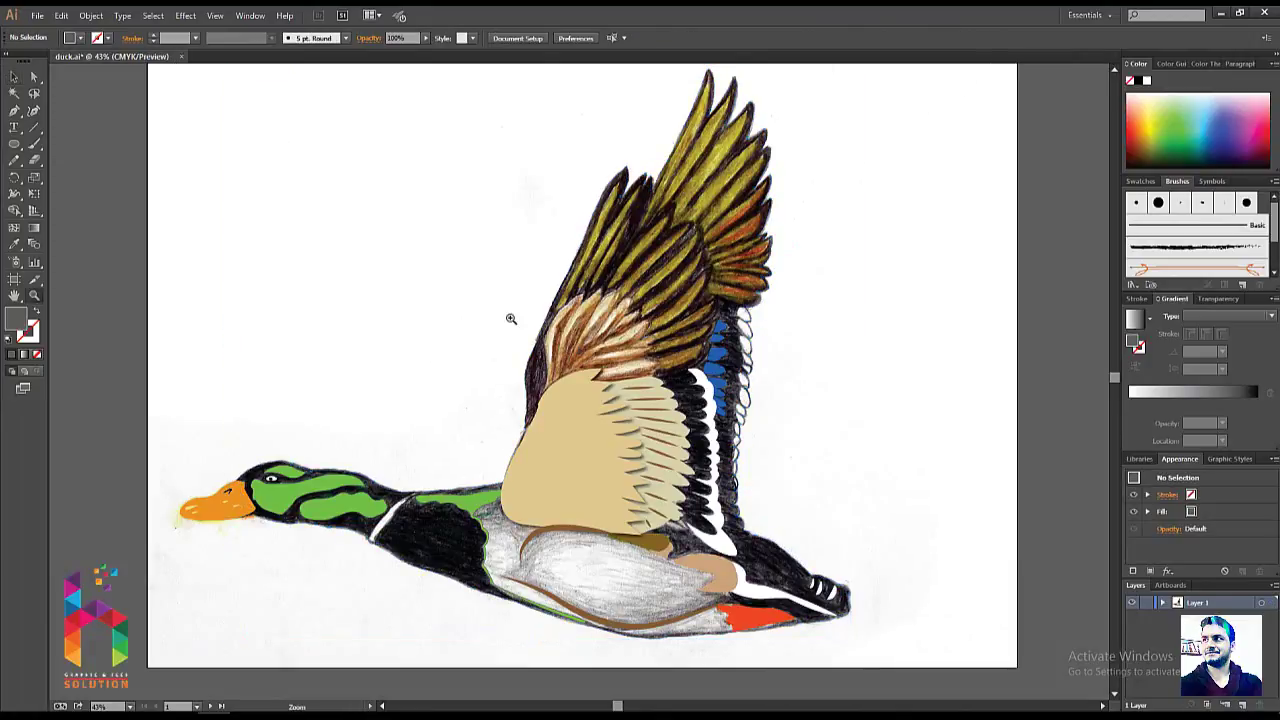
left_click_drag(542, 258, 782, 470)
left_click_drag(688, 455, 620, 444)
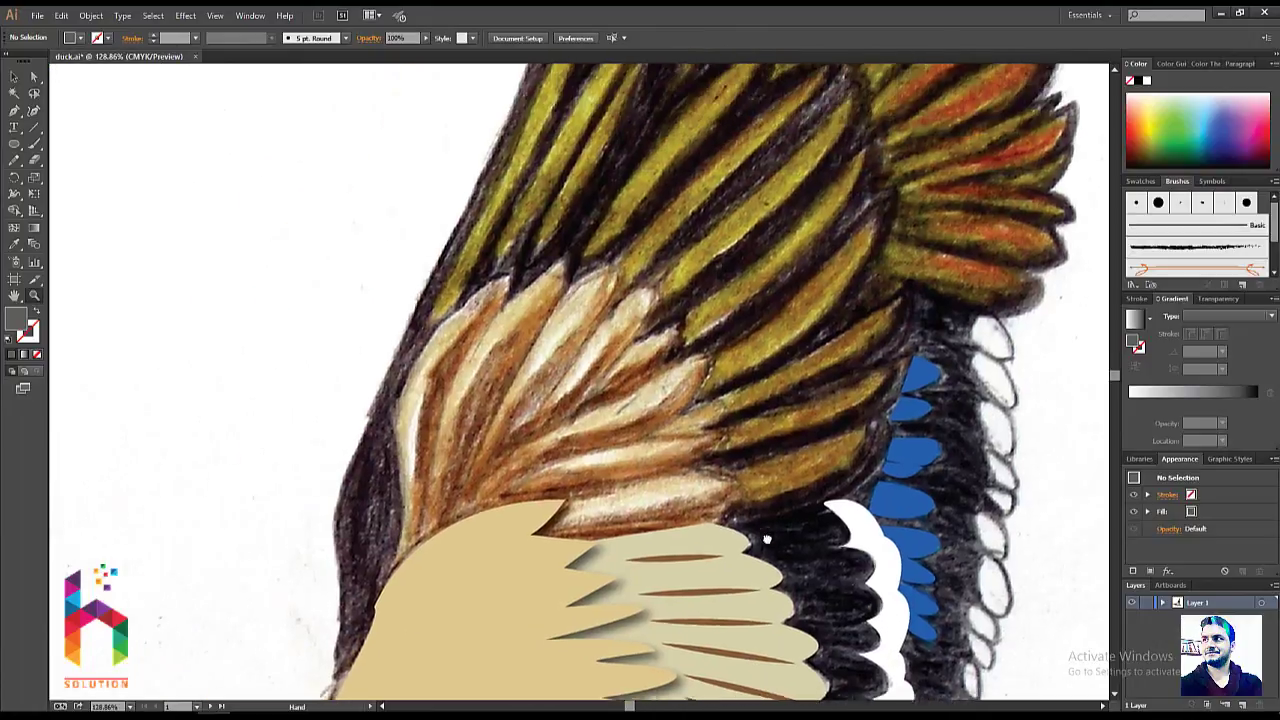
left_click_drag(756, 532, 766, 540)
- Start a Pen path curving up the wing's inner edge, shown as an outline only
key("p")
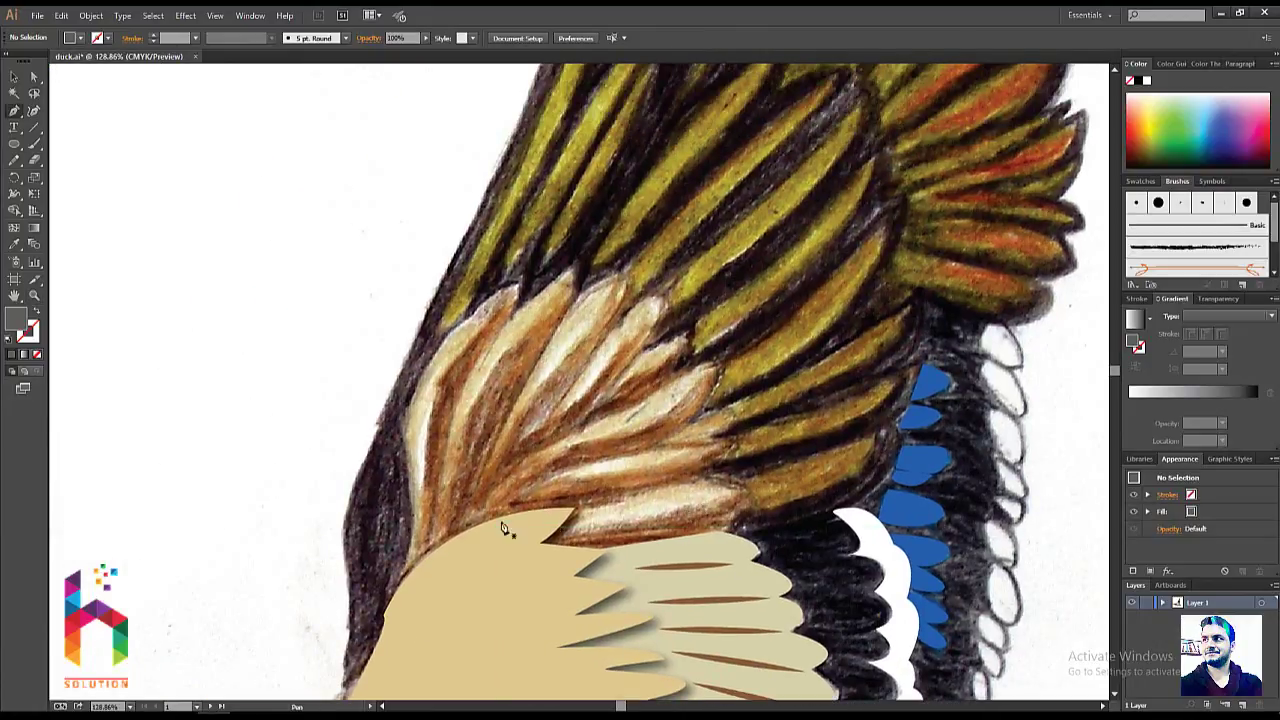
left_click_drag(405, 596, 418, 477)
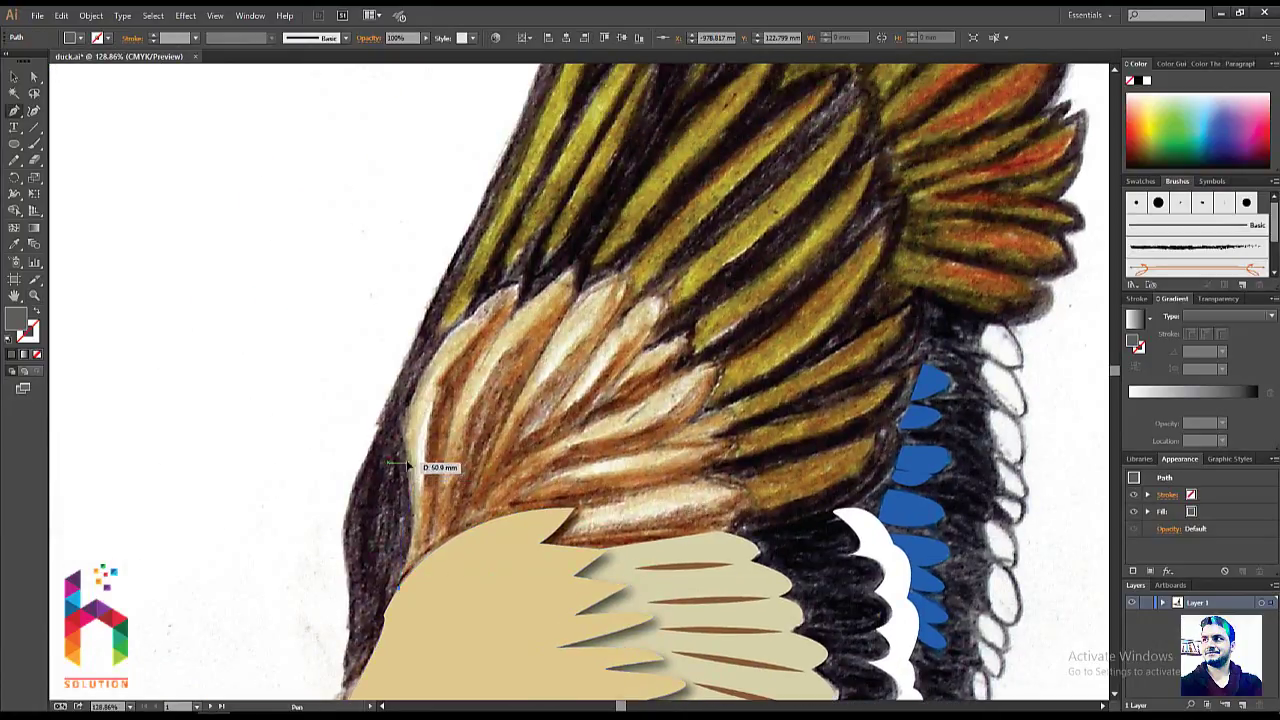
mouse_move(445, 352)
left_mouse_down()
mouse_move(500, 299)
mouse_move(88, 362)
left_mouse_up()
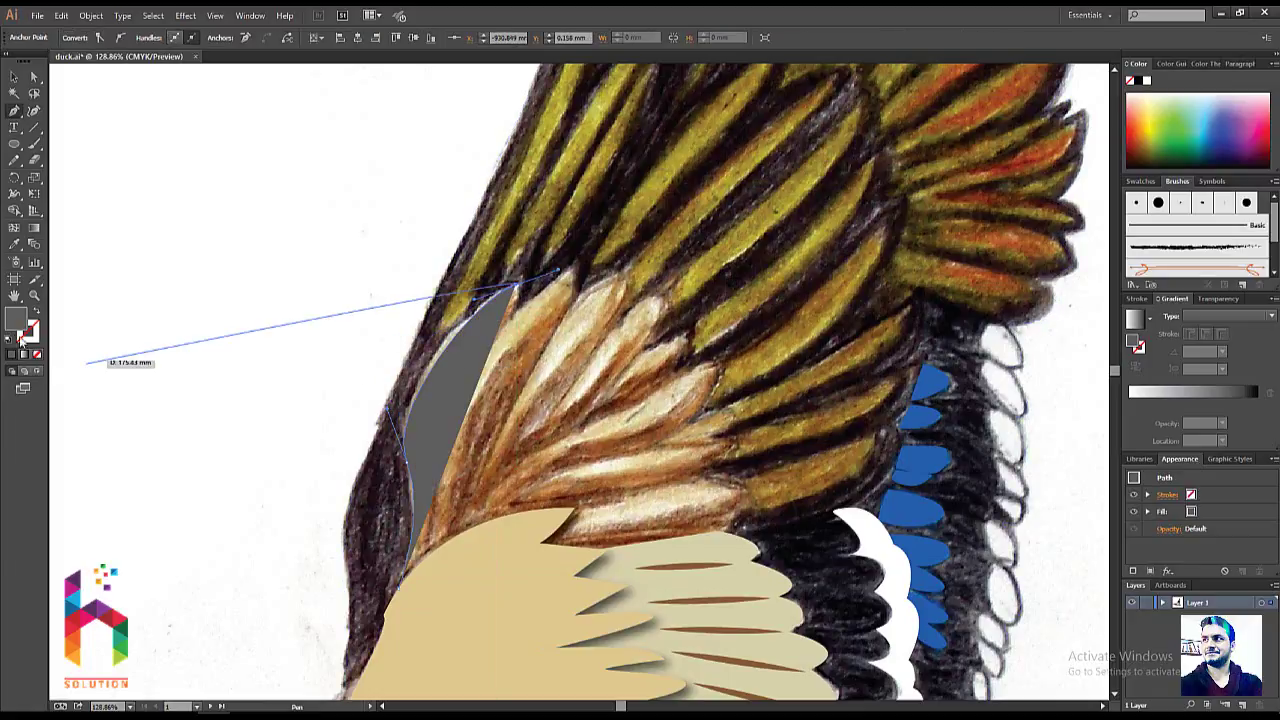
key("shift+x")
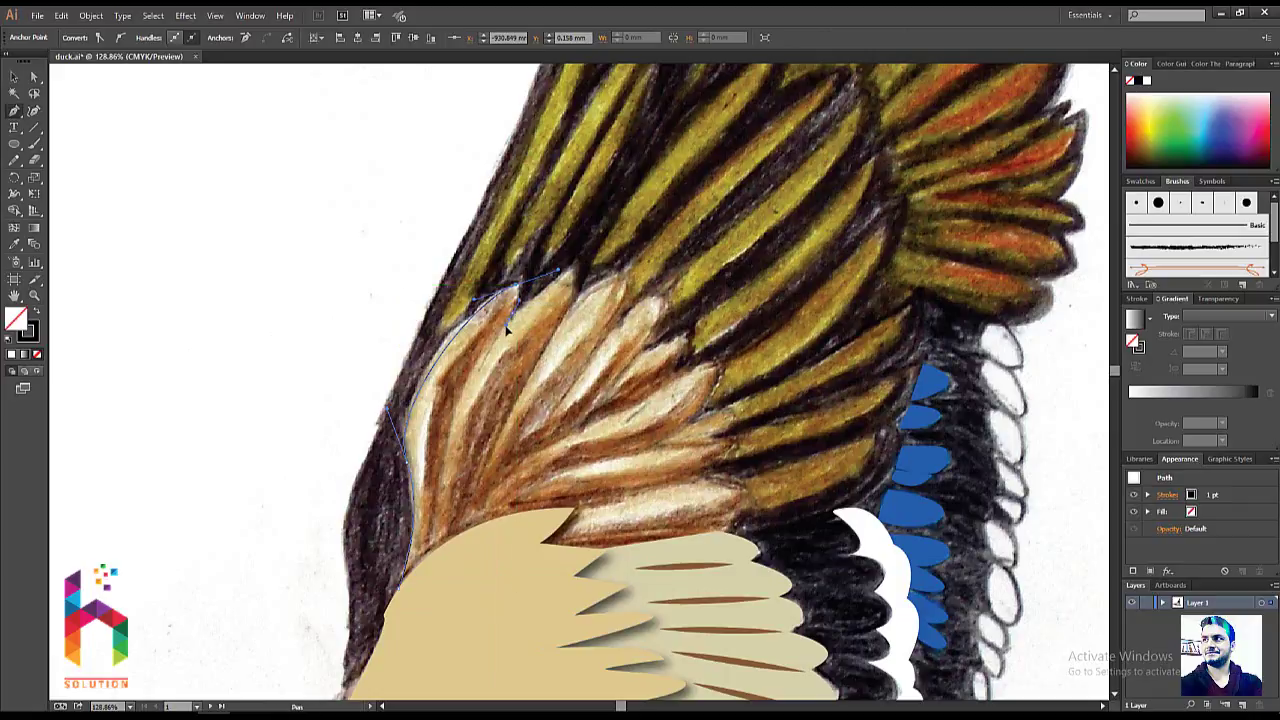
key("Escape")
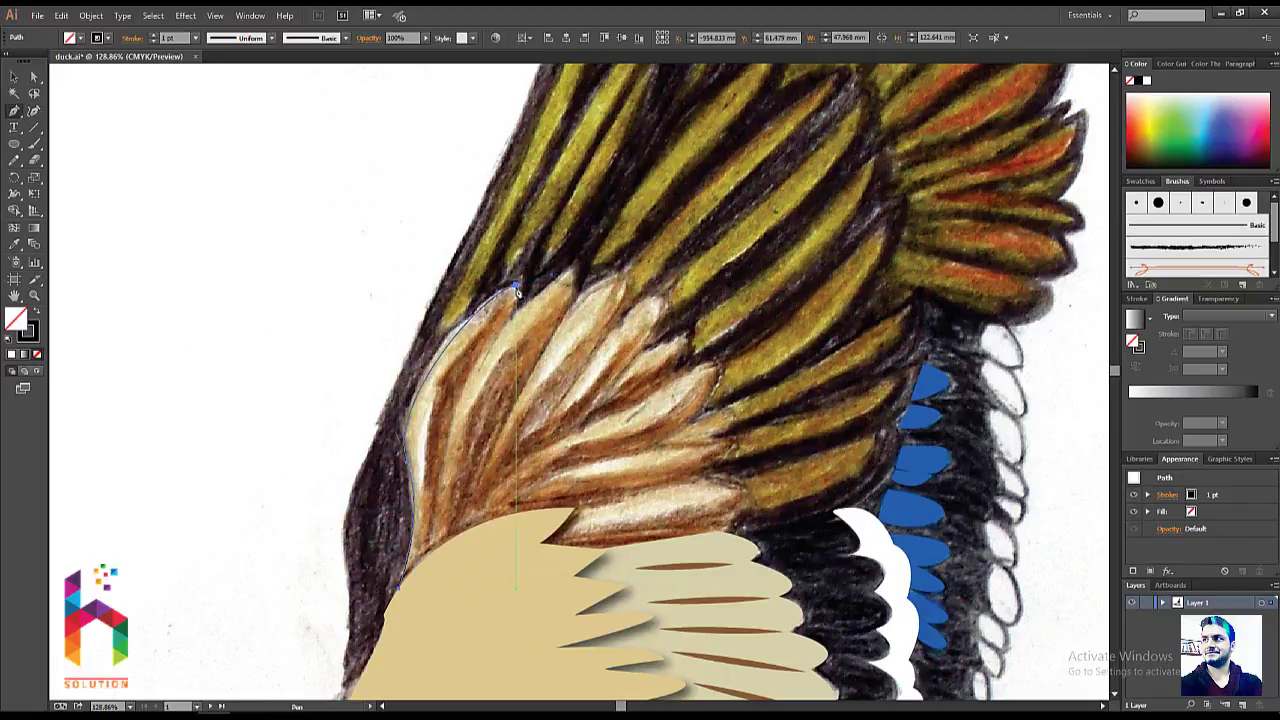
- Continue the outline from its top end along the brown feather edges and tips
left_click(516, 290)
left_click_drag(507, 325, 574, 271)
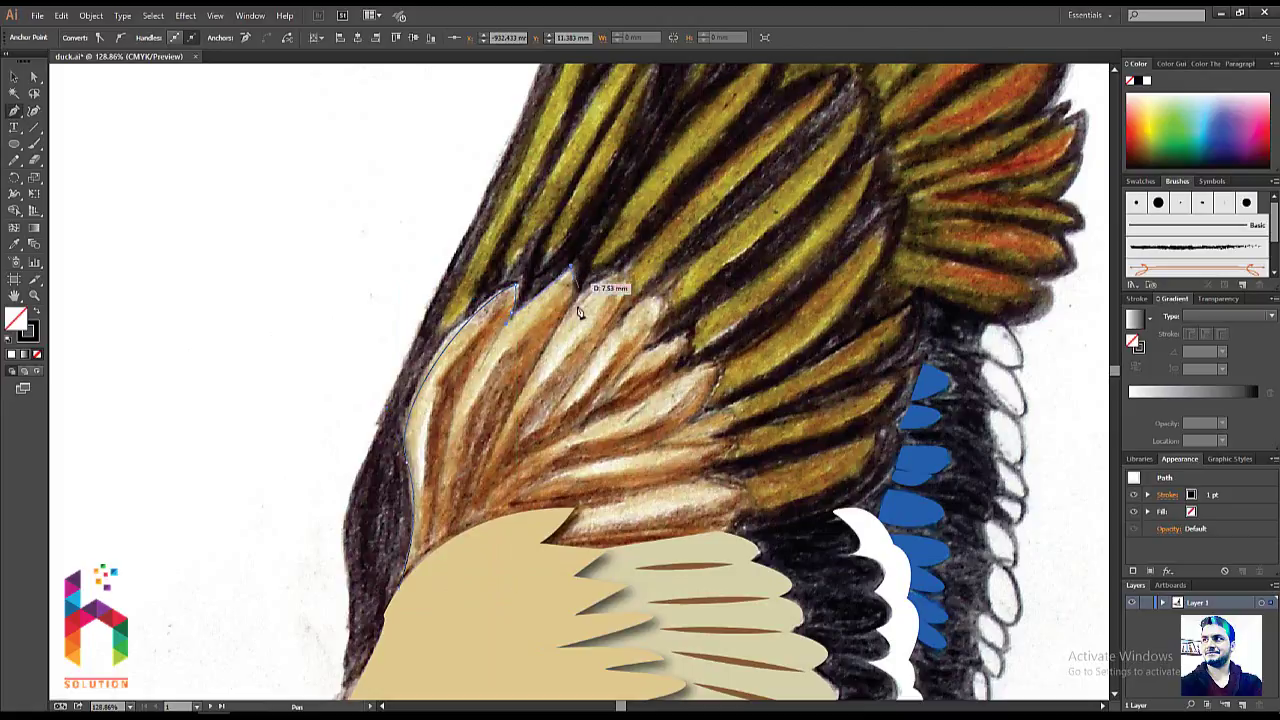
mouse_move(574, 271)
left_mouse_down()
mouse_move(627, 272)
mouse_move(627, 285)
left_mouse_up()
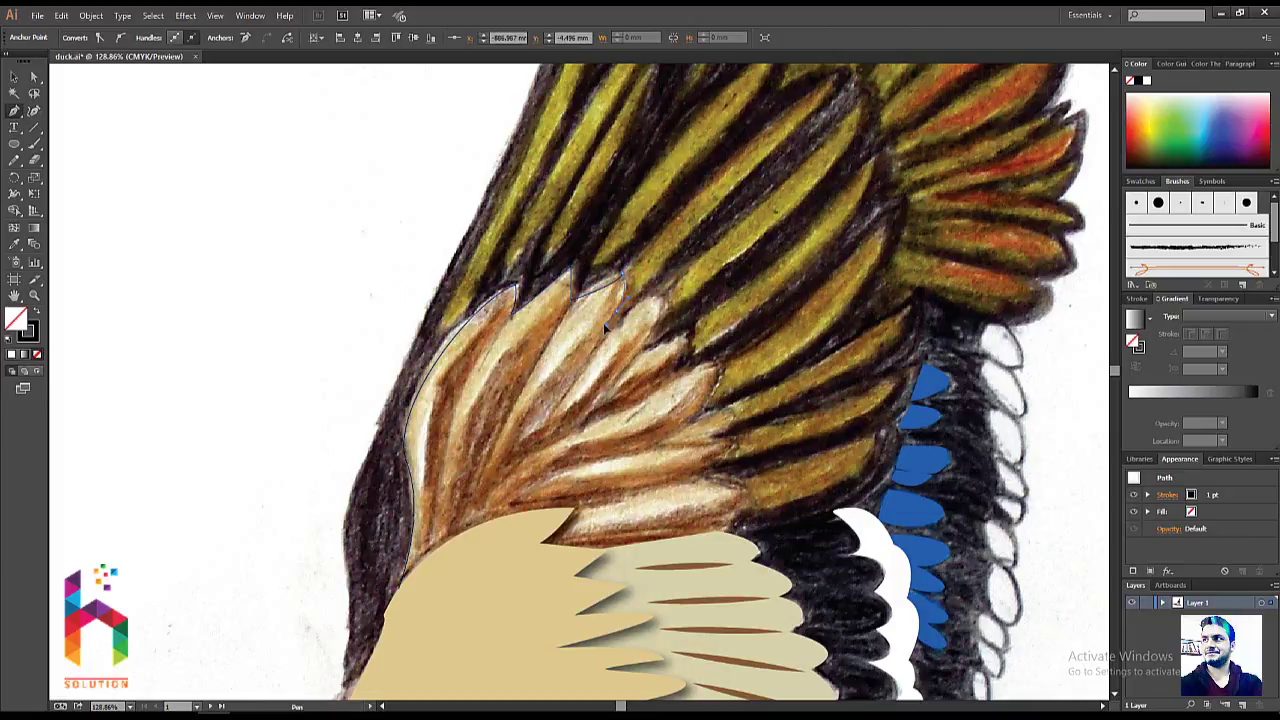
left_click_drag(650, 305, 660, 287)
mouse_move(655, 332)
left_mouse_down()
mouse_move(640, 356)
mouse_move(547, 328)
mouse_move(557, 323)
left_mouse_up()
scroll(550, 360, "right", 3)
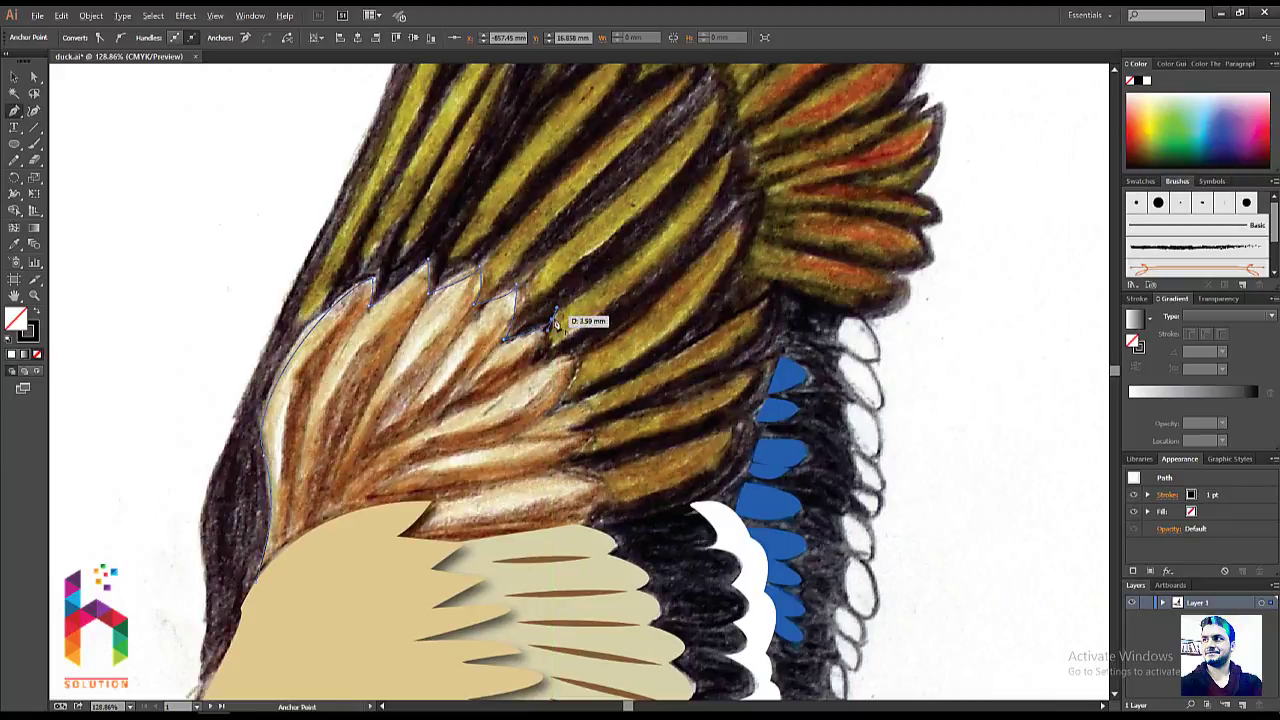
left_click_drag(527, 366, 577, 358)
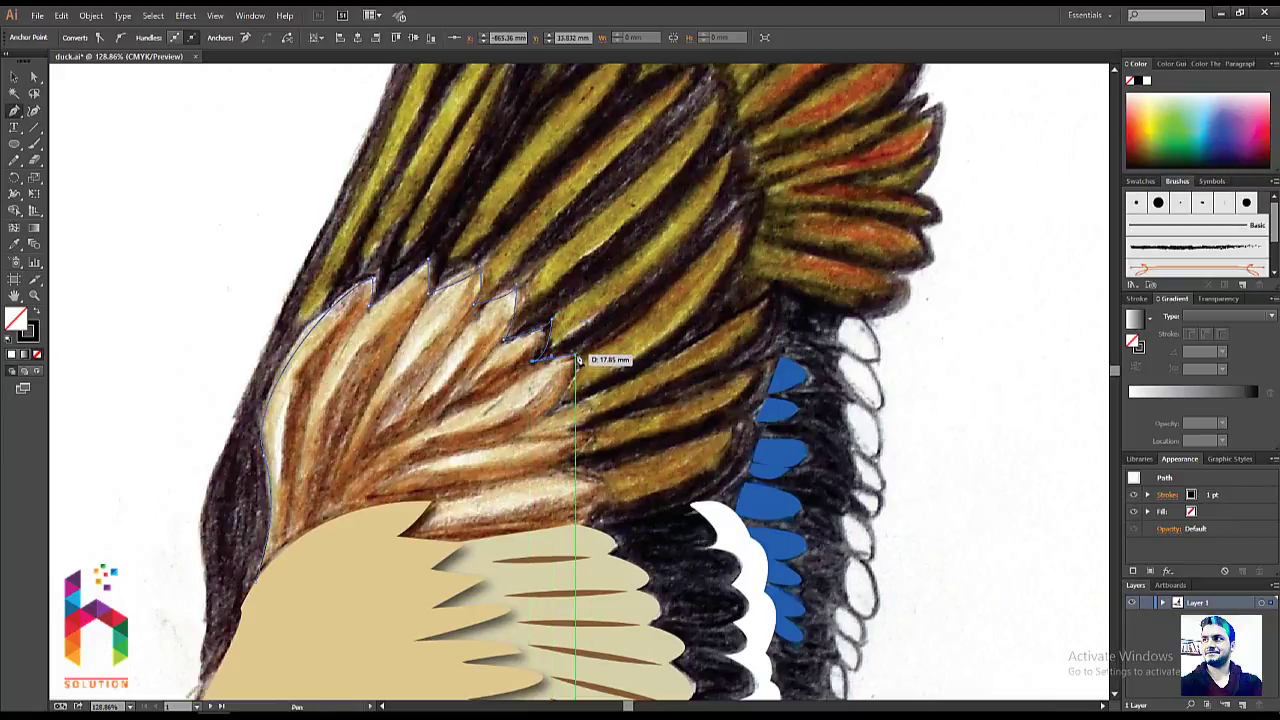
mouse_move(552, 410)
left_mouse_down()
mouse_move(549, 425)
mouse_move(568, 410)
mouse_move(522, 444)
left_mouse_up()
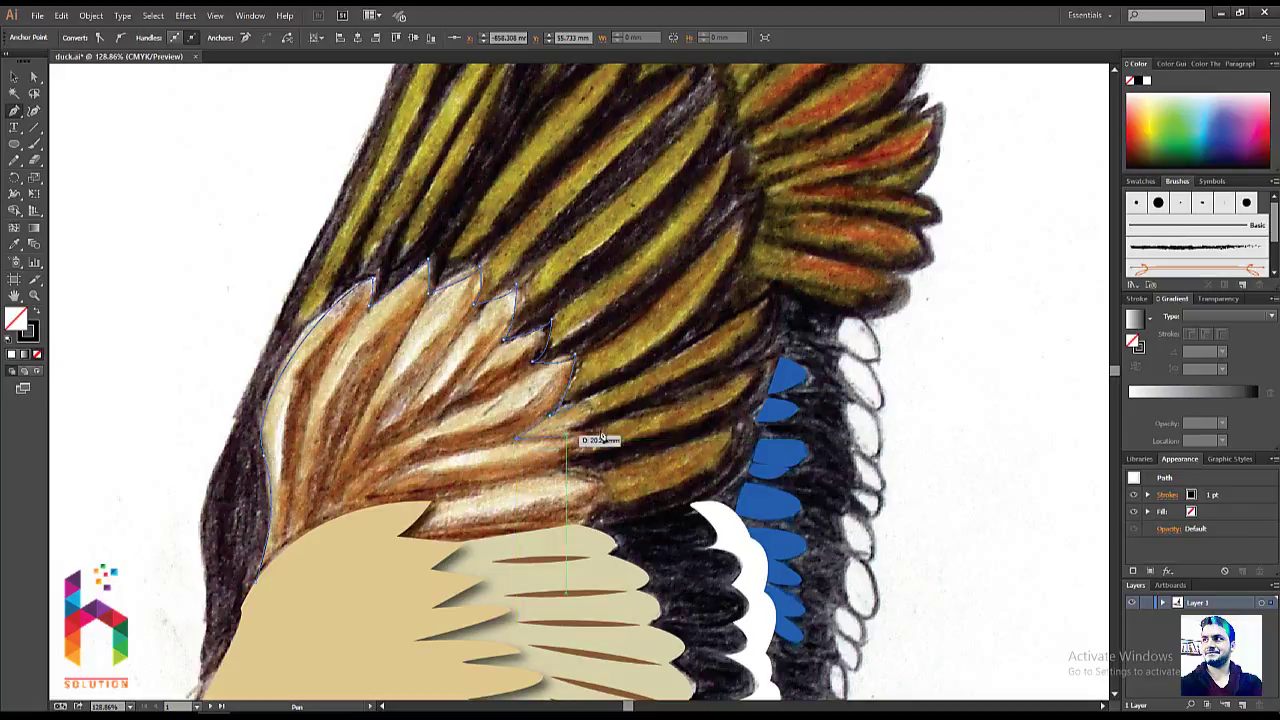
- Add corner points at the lower feather tips and close the outline at its start
left_click(590, 430)
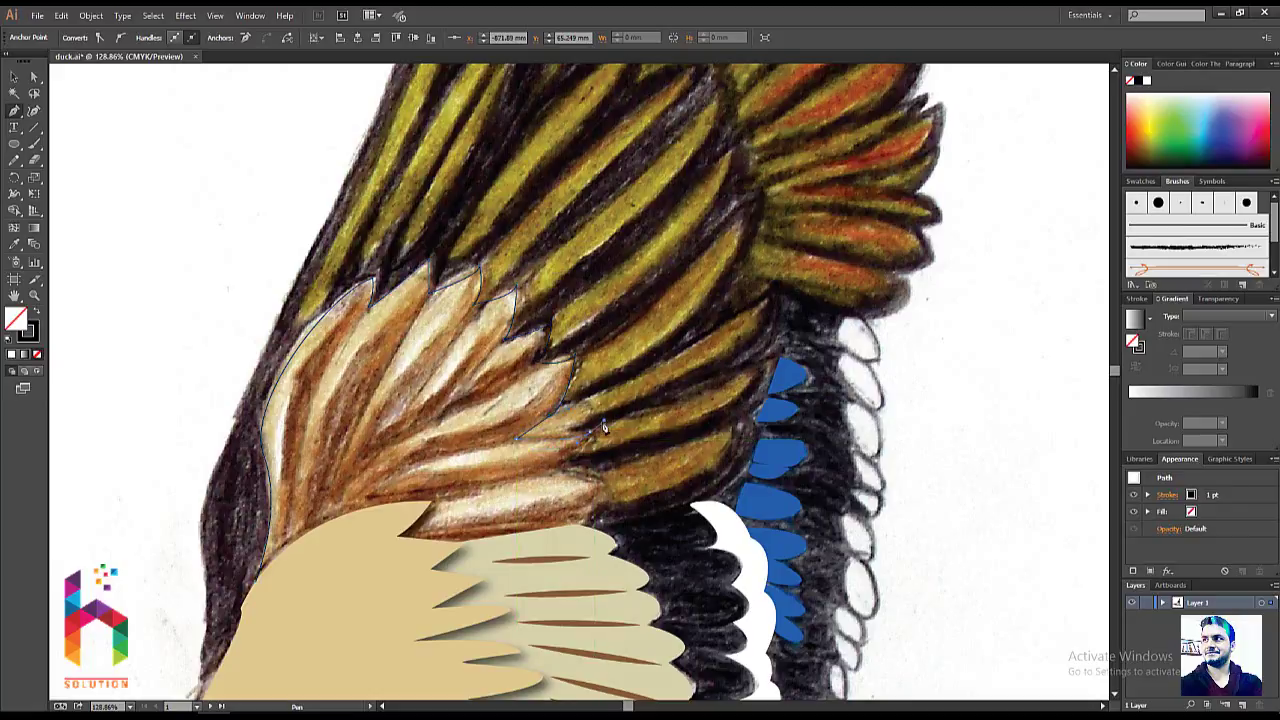
left_click(540, 478)
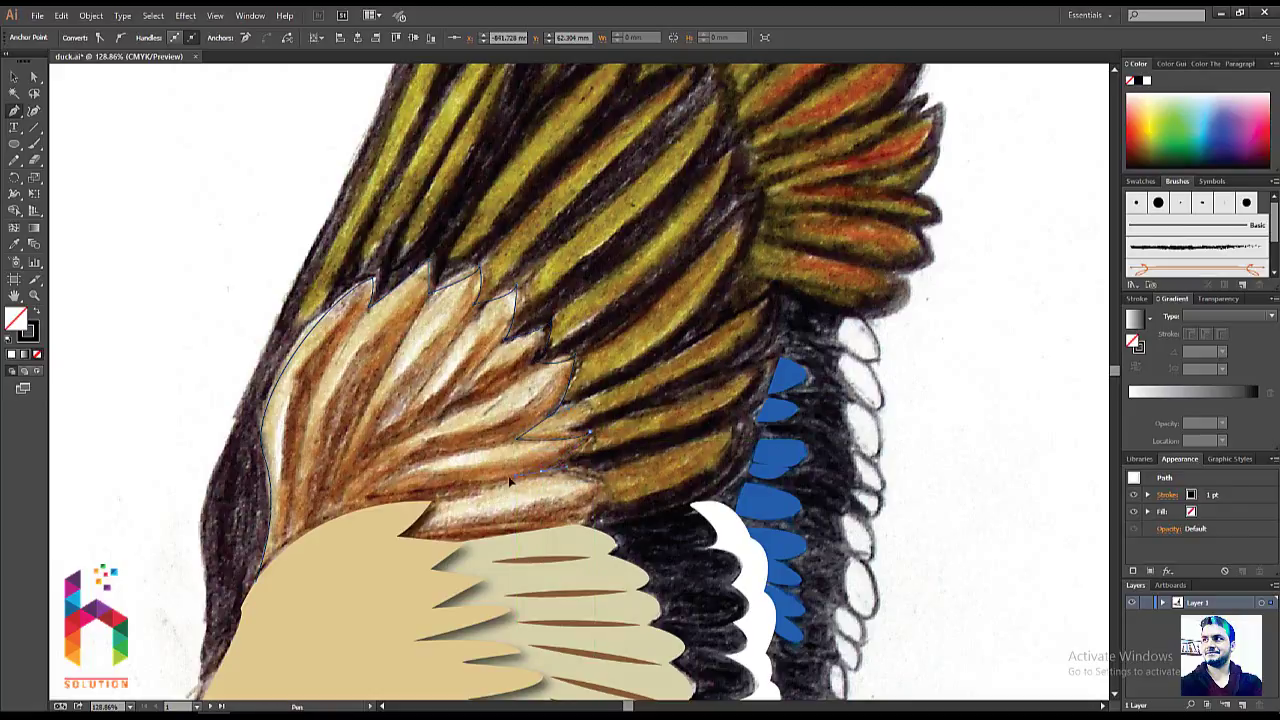
left_click(608, 480)
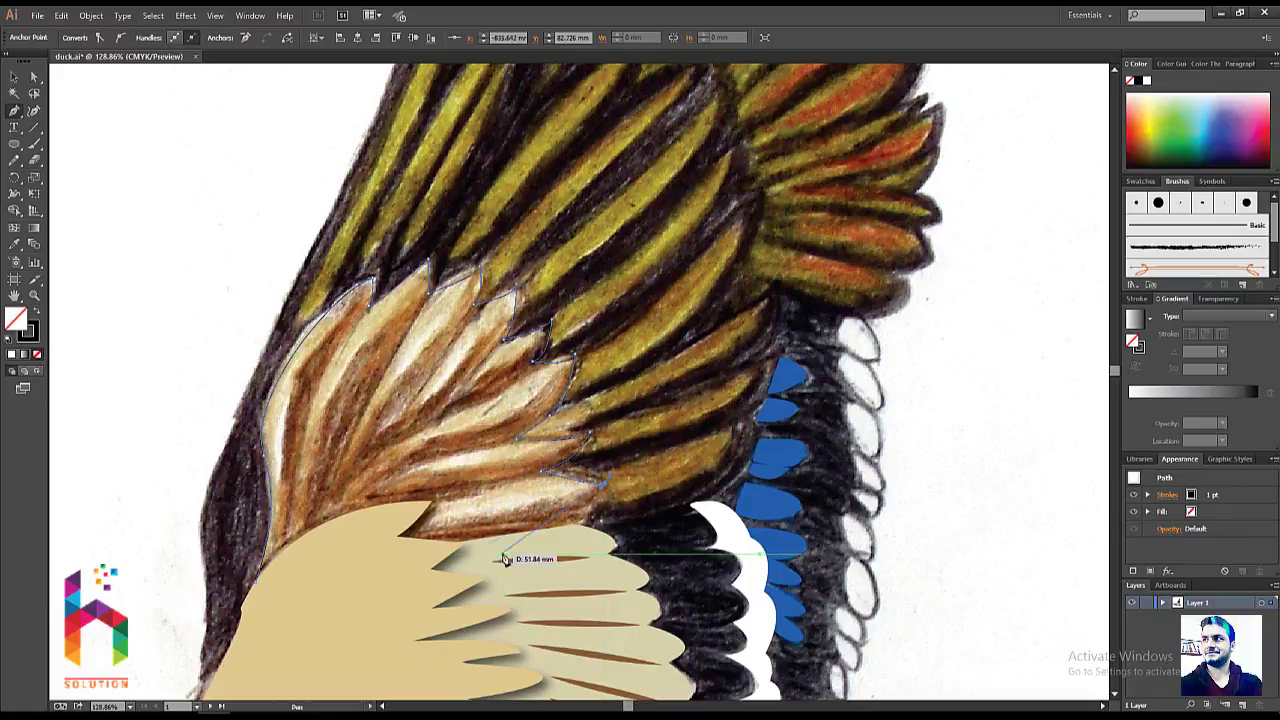
left_click_drag(416, 553, 266, 578)
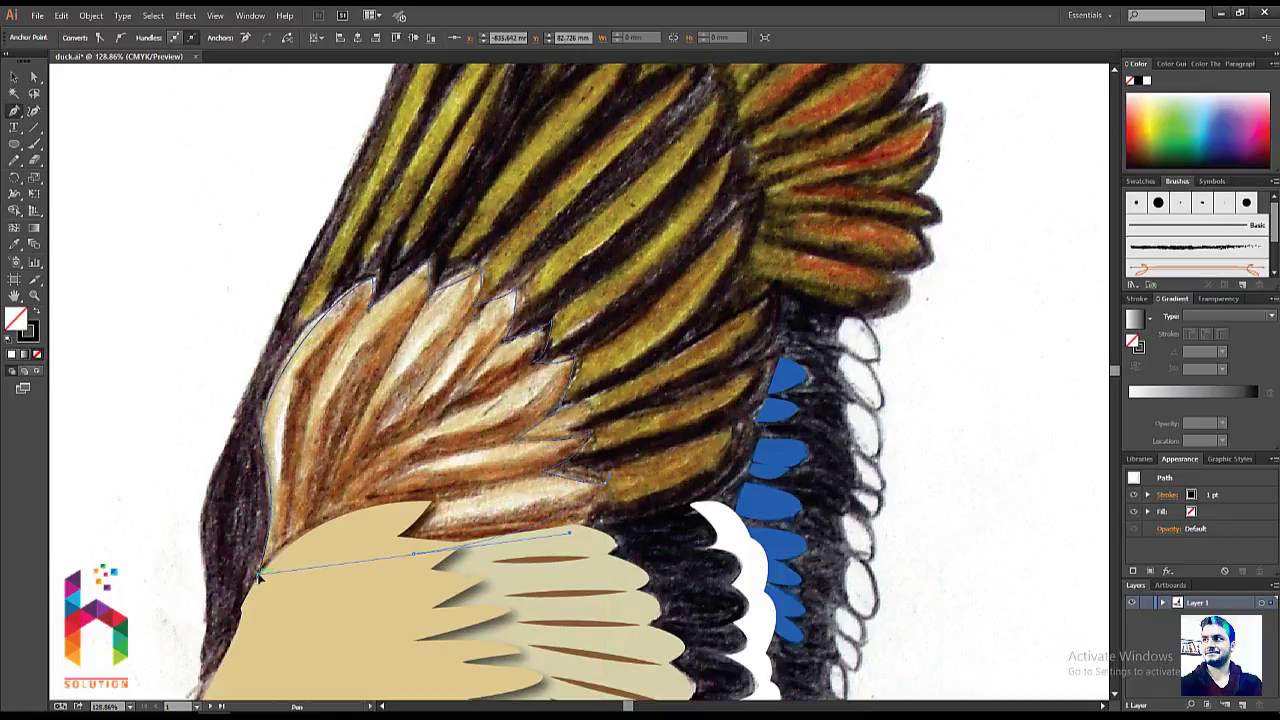
left_click(261, 577)
key("c")
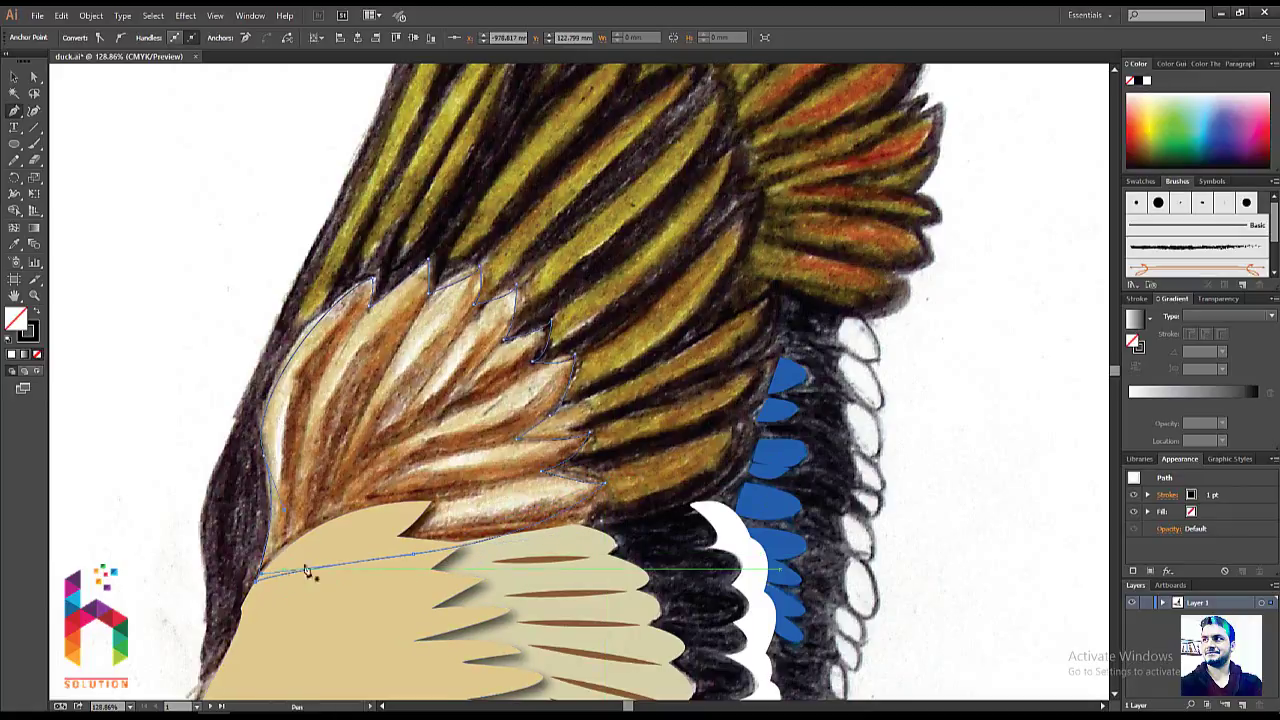
- Fill the traced wing outline with the sketch's tan colour using the Eyedropper
key("v")
left_click(214, 386)
left_click_drag(214, 386, 259, 397)
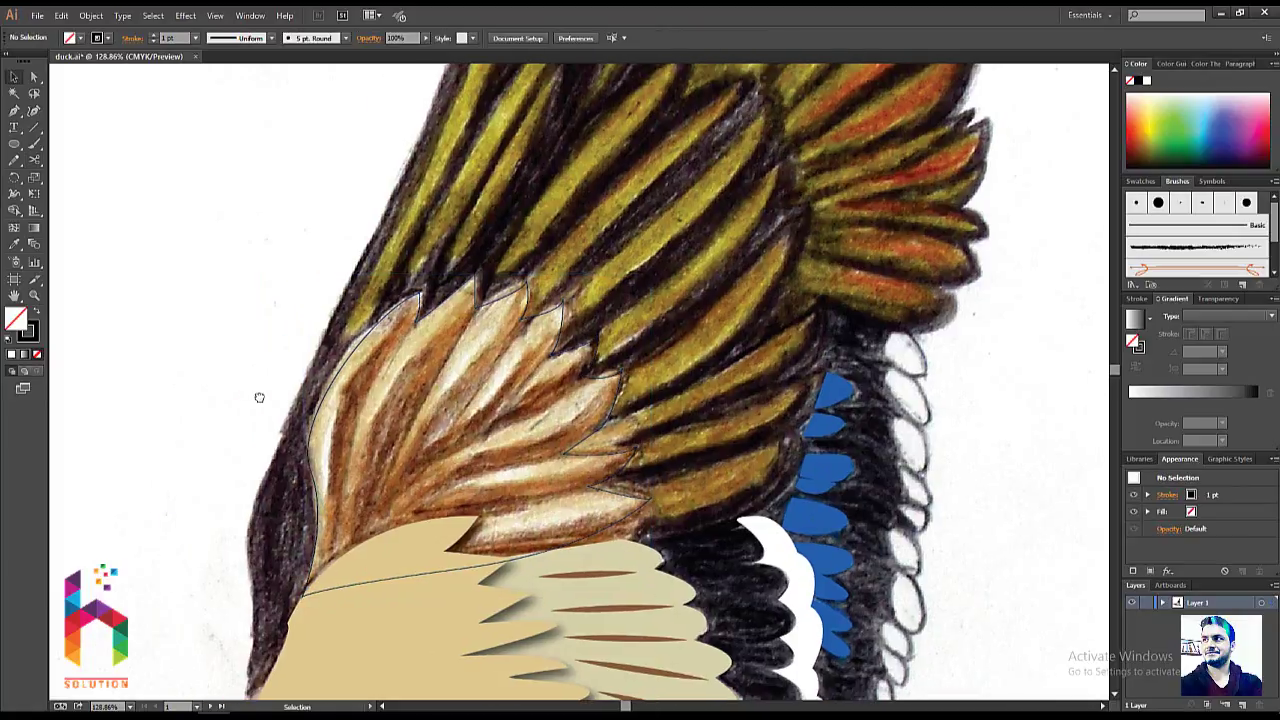
key("ctrl+plus")
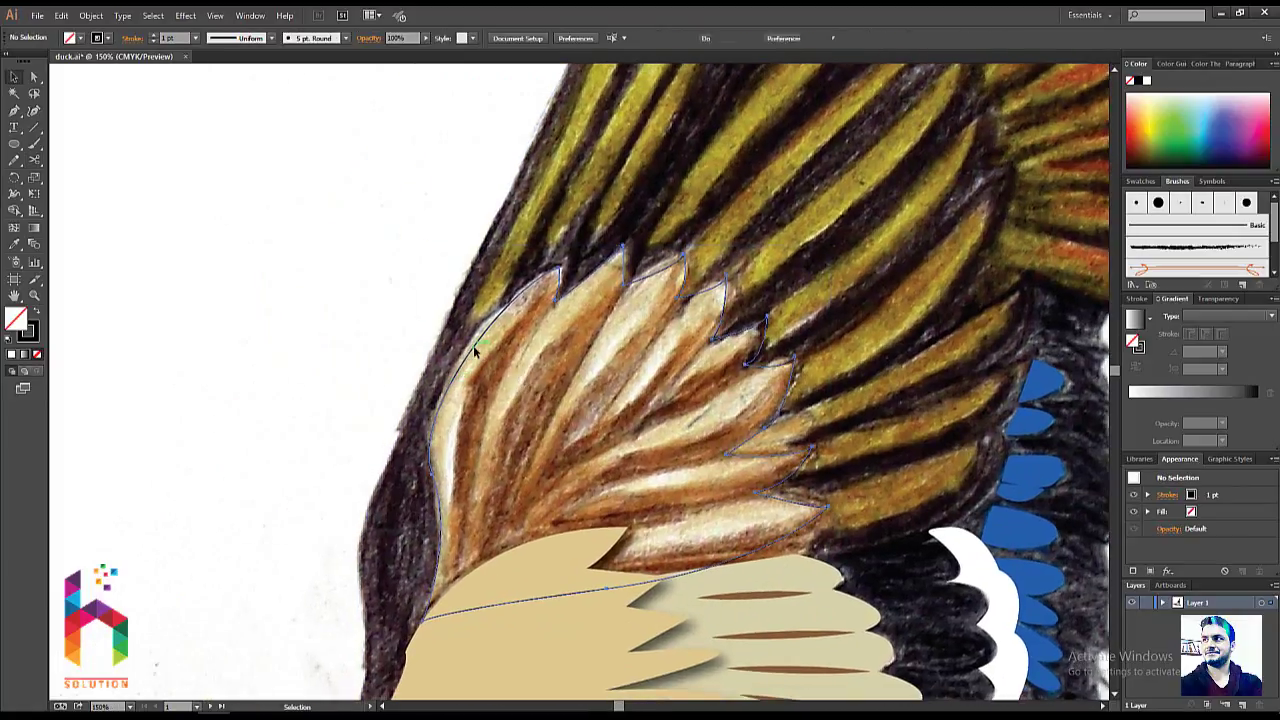
left_click(473, 345)
key("i")
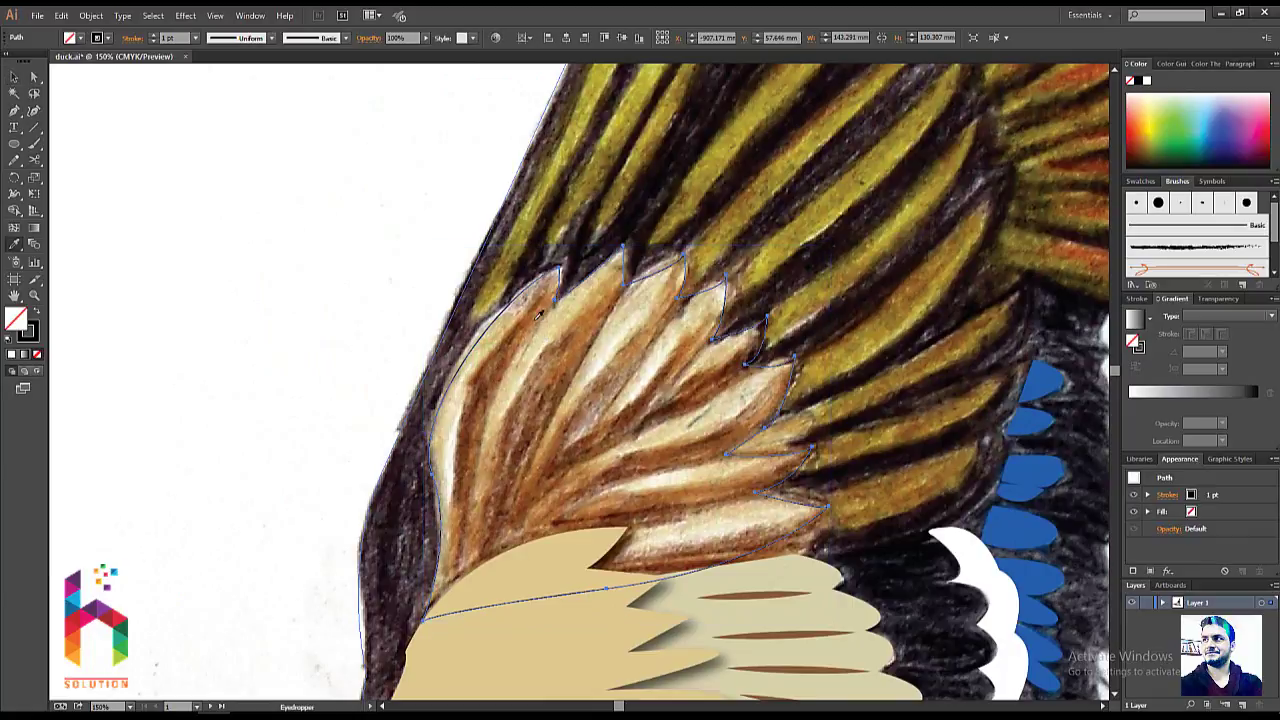
left_click(547, 320)
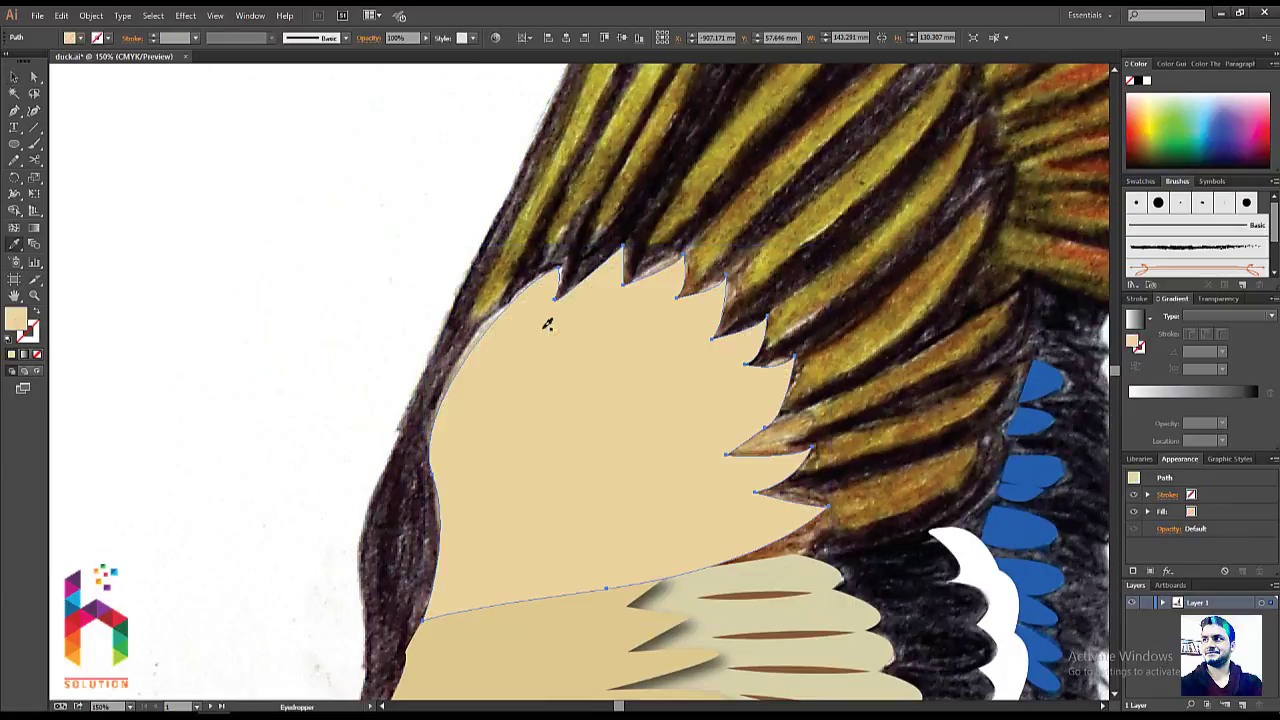
- Send the tan wing shape behind the sketch and deselect it
key("v")
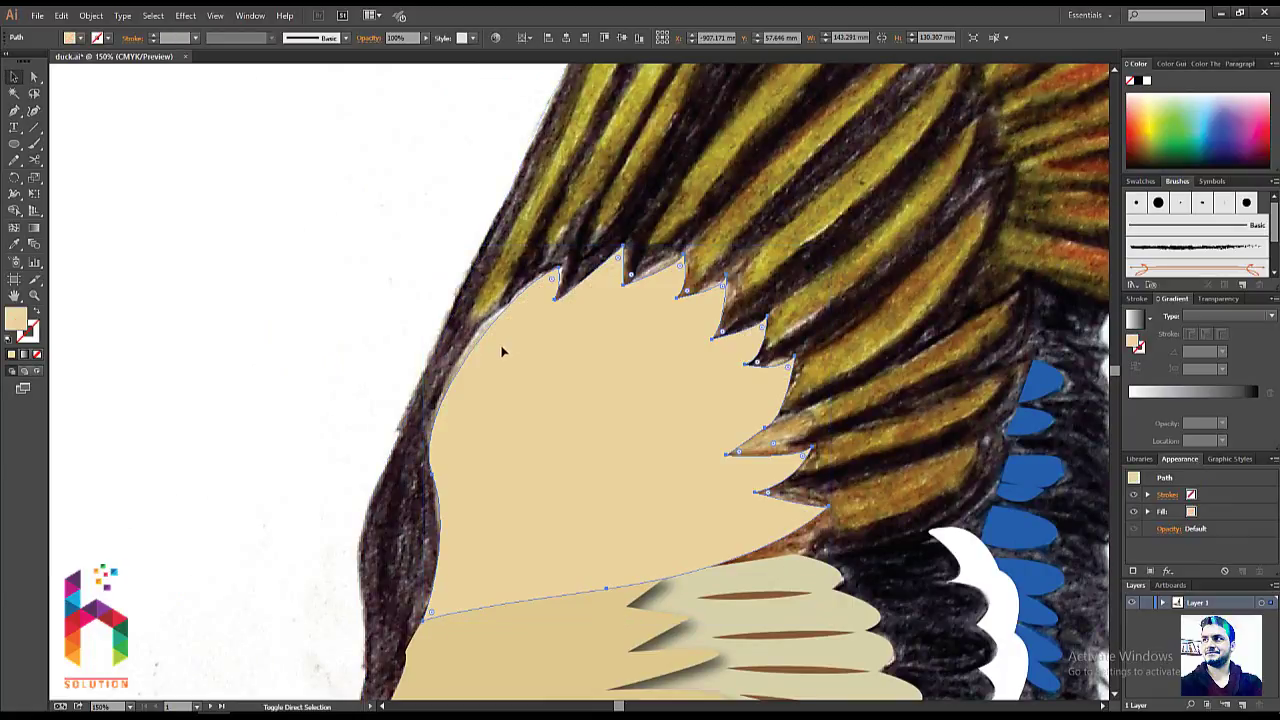
key("ctrl+shift+bracketleft")
key("ctrl+z")
key("ctrl+shift+bracketleft")
left_click(149, 340)
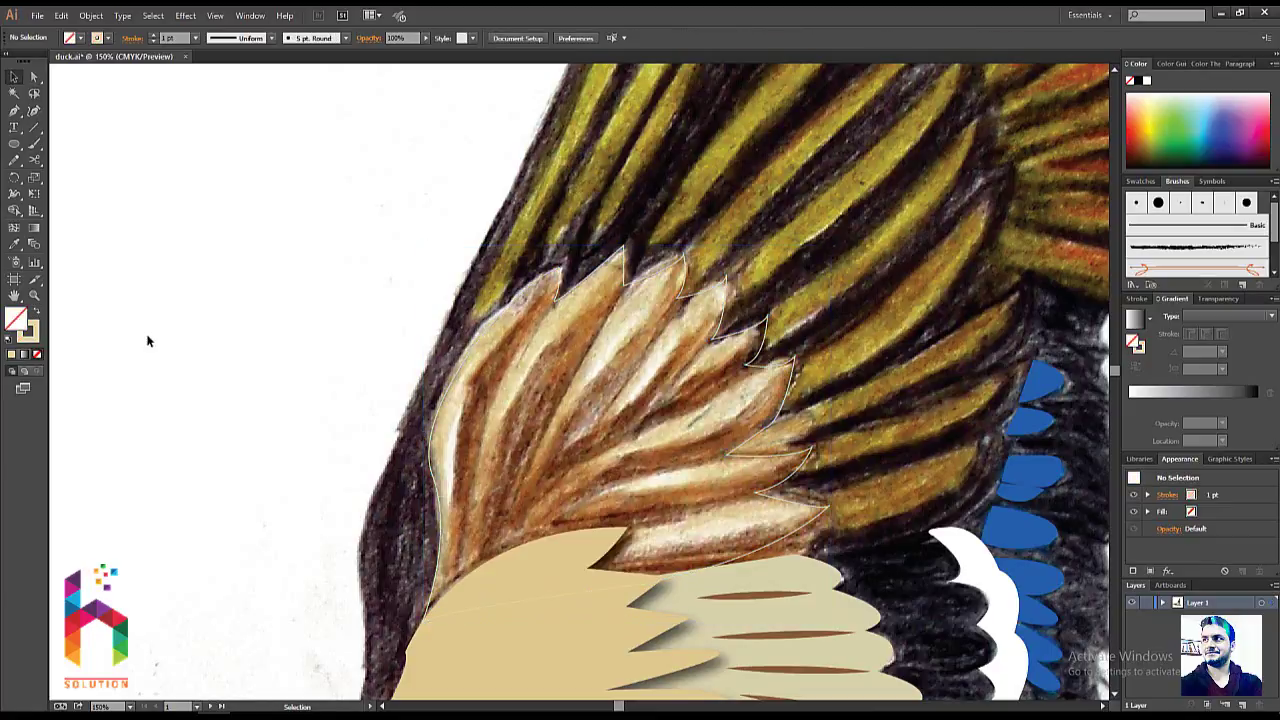
scroll(357, 403, "up", 1)
- Draw a curved feather sliver on the left of the wing with the Pen tool
key("p")
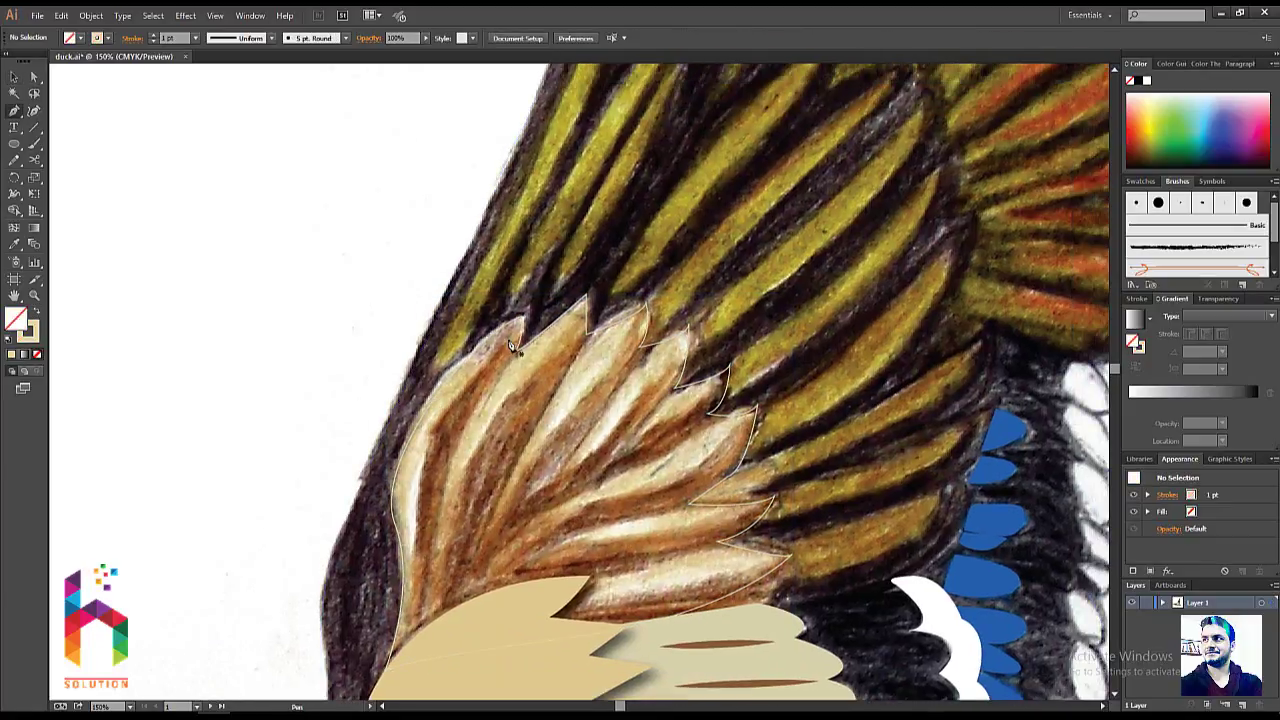
left_click_drag(516, 348, 457, 503)
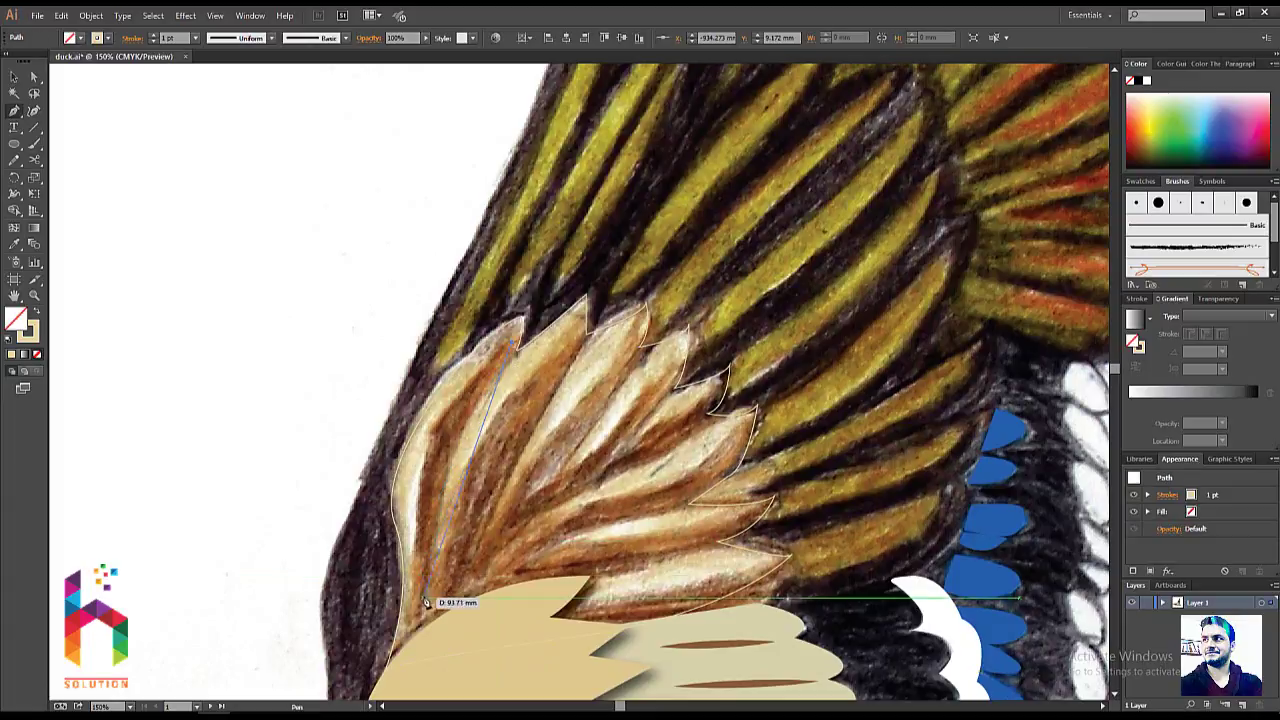
scroll(440, 688, "down", 1)
scroll(430, 686, "down", 1)
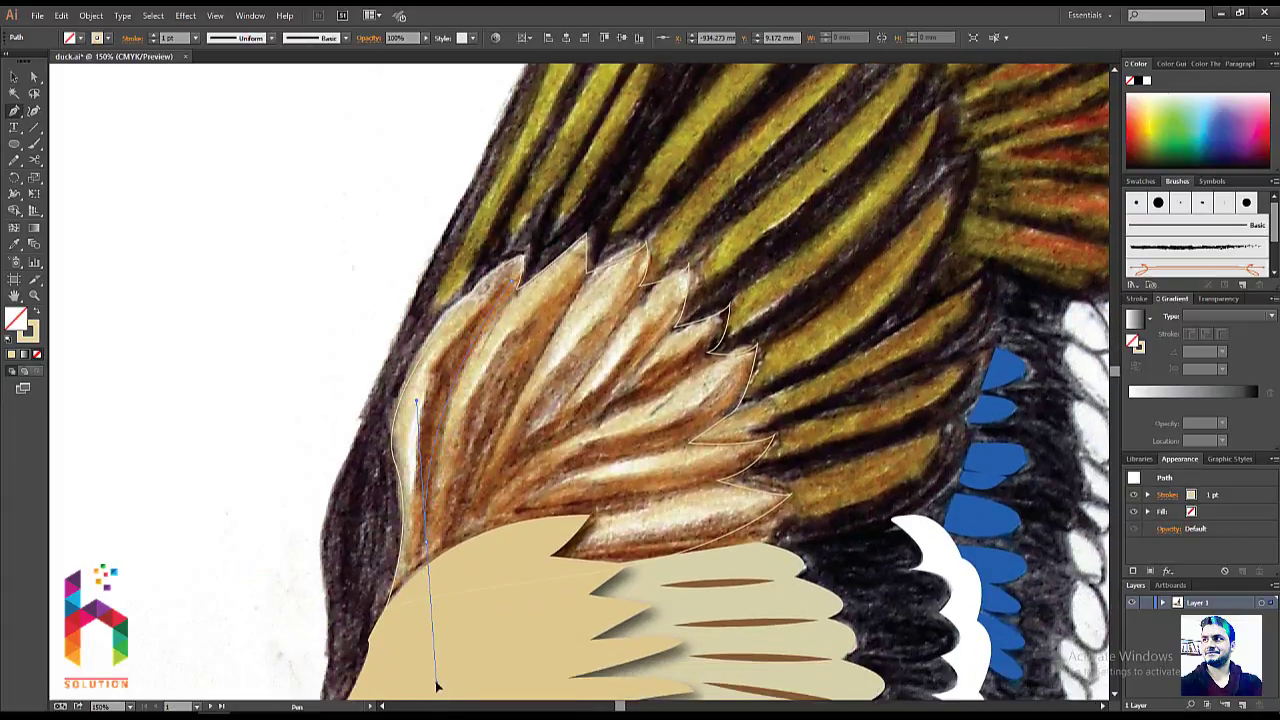
left_click_drag(422, 476, 428, 552)
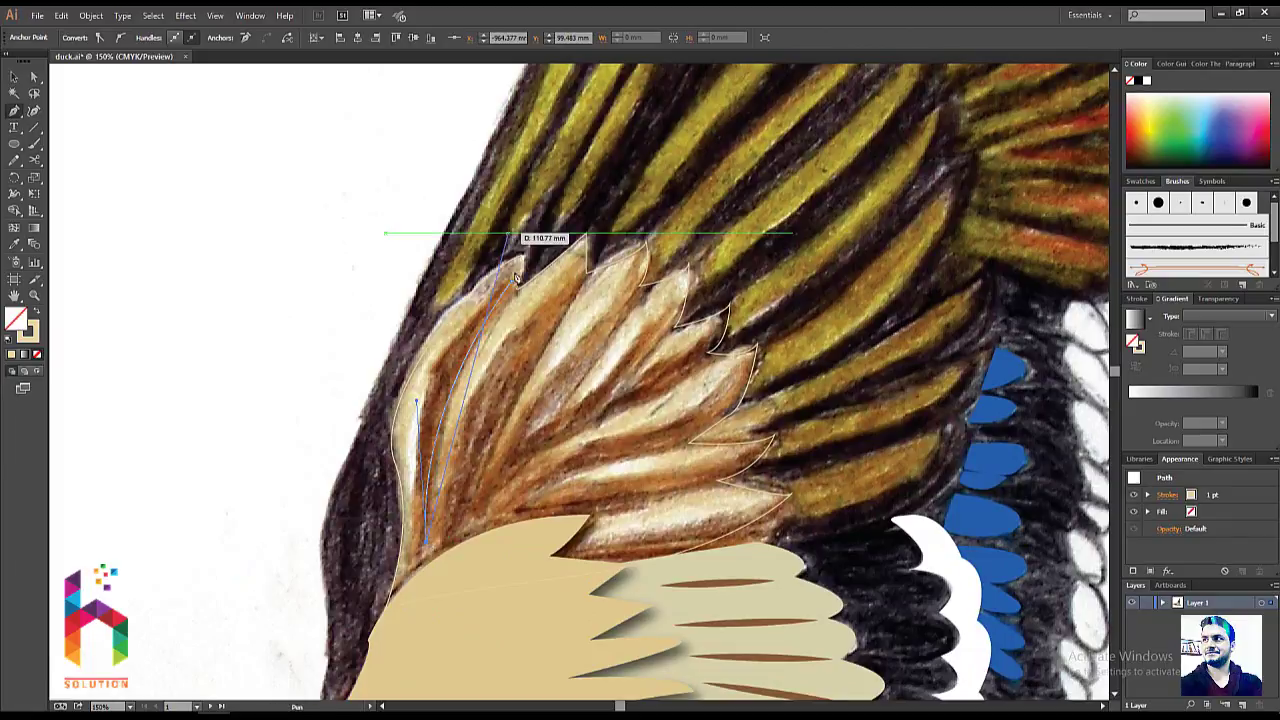
left_click_drag(510, 287, 540, 276)
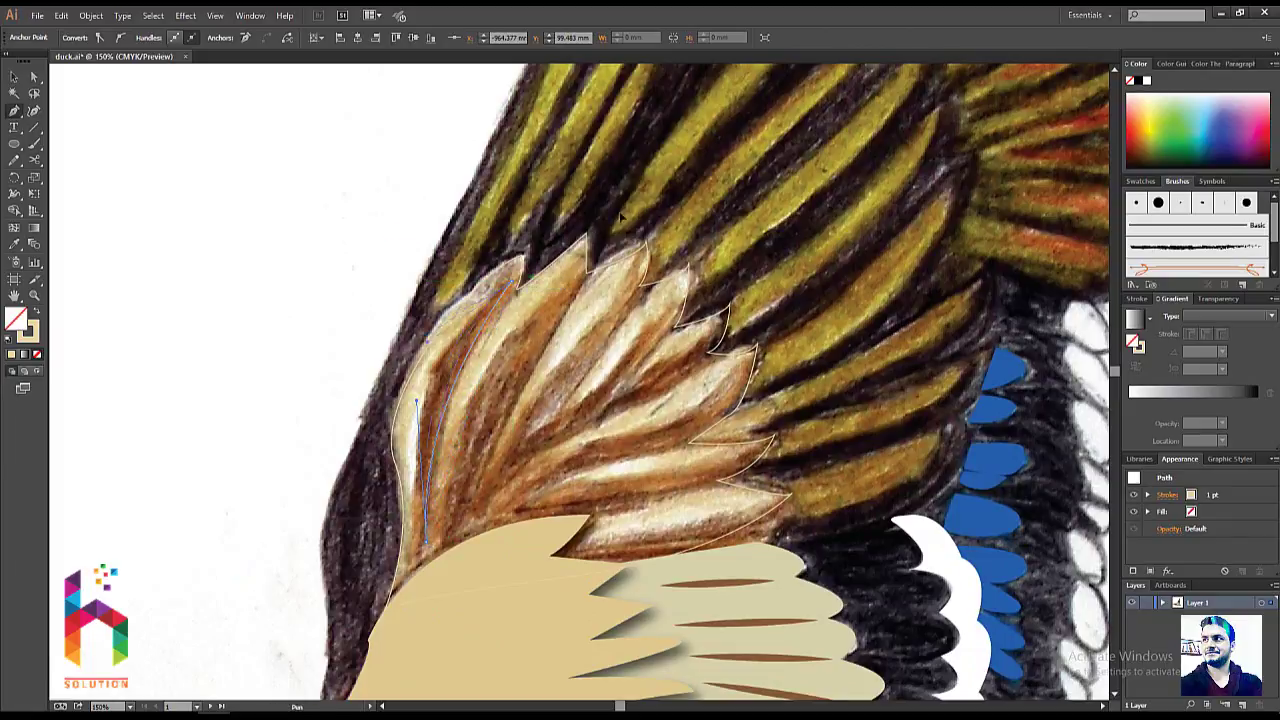
left_click_drag(620, 214, 659, 189)
- Fill the sliver dark brown, copy it onto the next feather, and move its bottom point up-left
key("v")
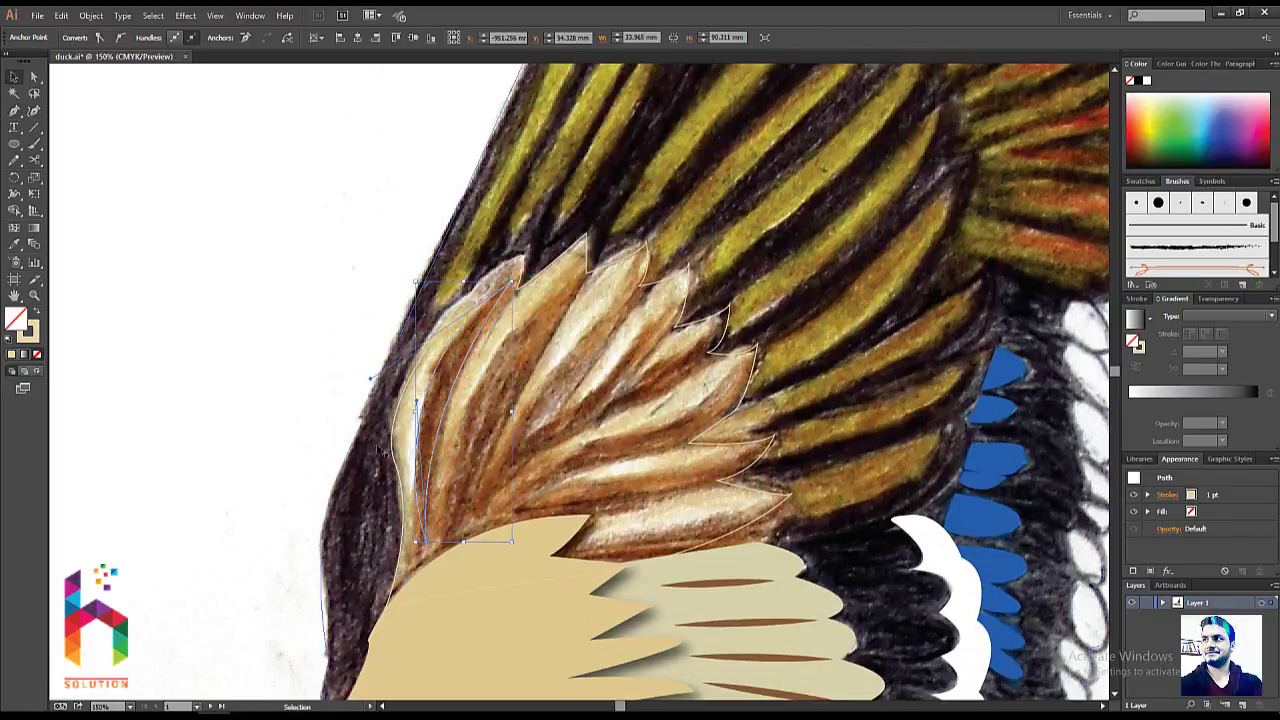
key("i")
left_click(448, 380)
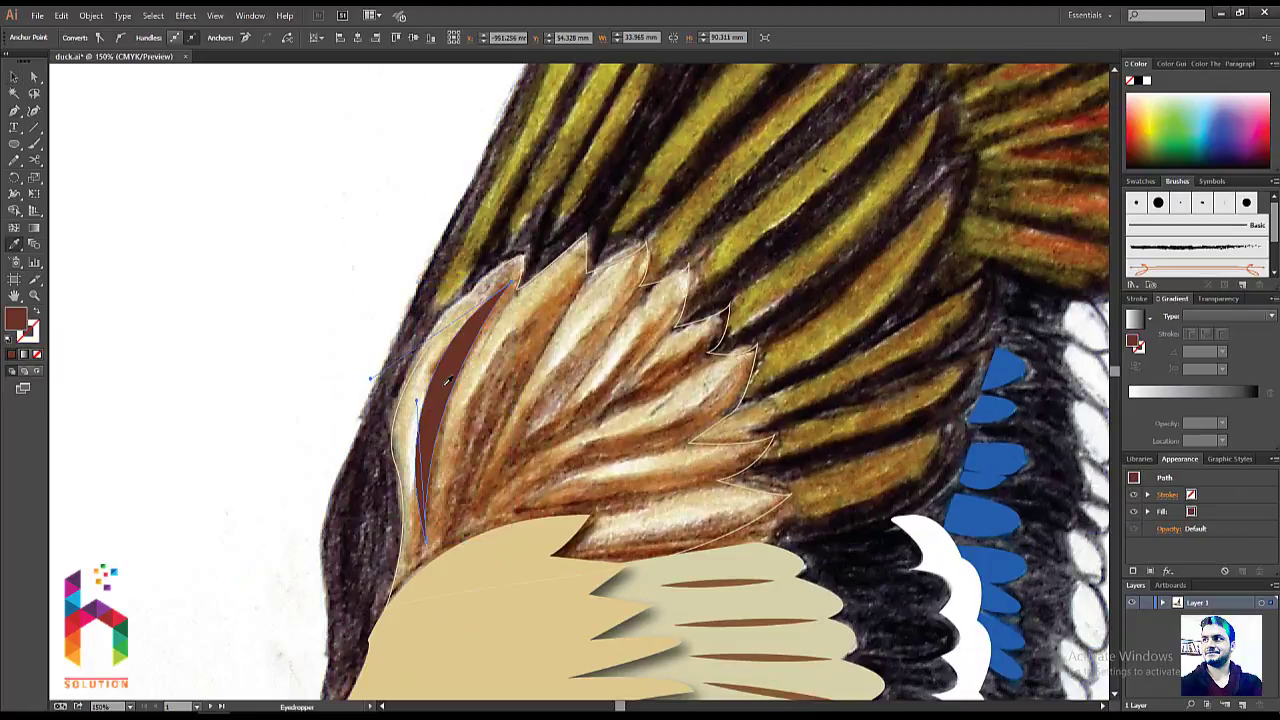
key("v")
mouse_move(446, 370)
left_mouse_down()
mouse_move(420, 420)
mouse_move(533, 421)
left_mouse_up()
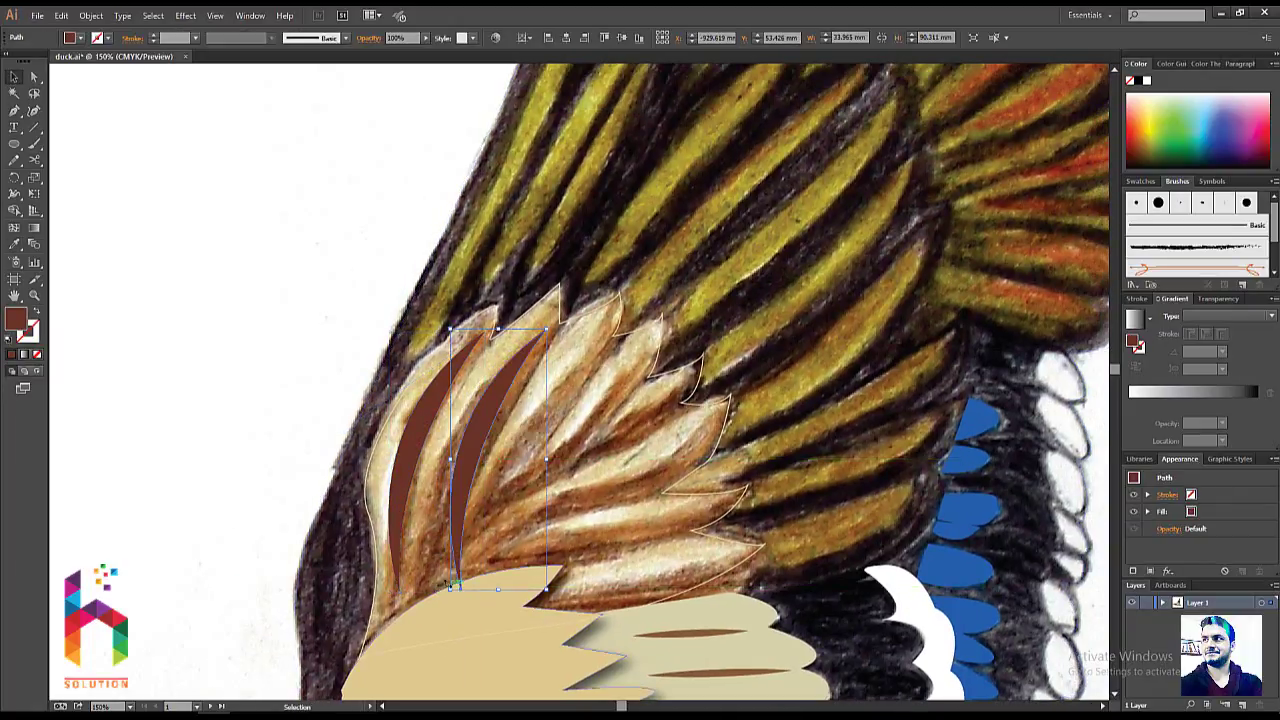
key("z")
key("v")
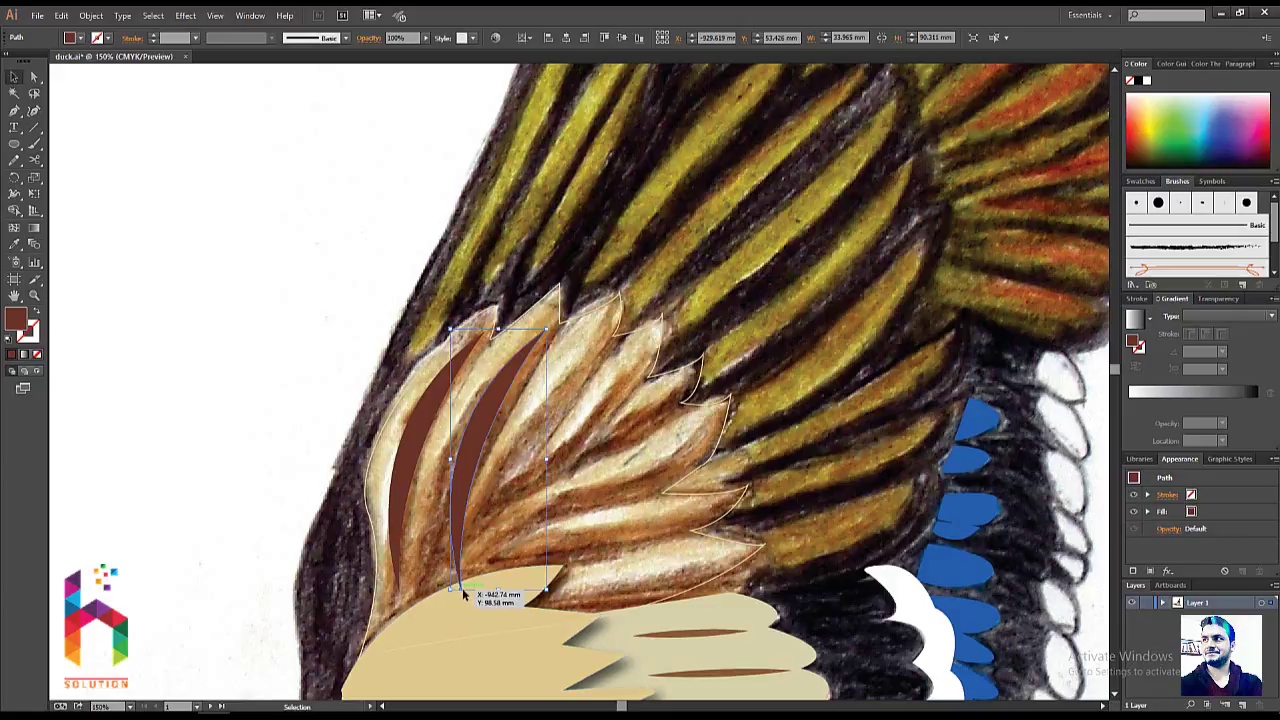
key("a")
left_click_drag(462, 590, 450, 540)
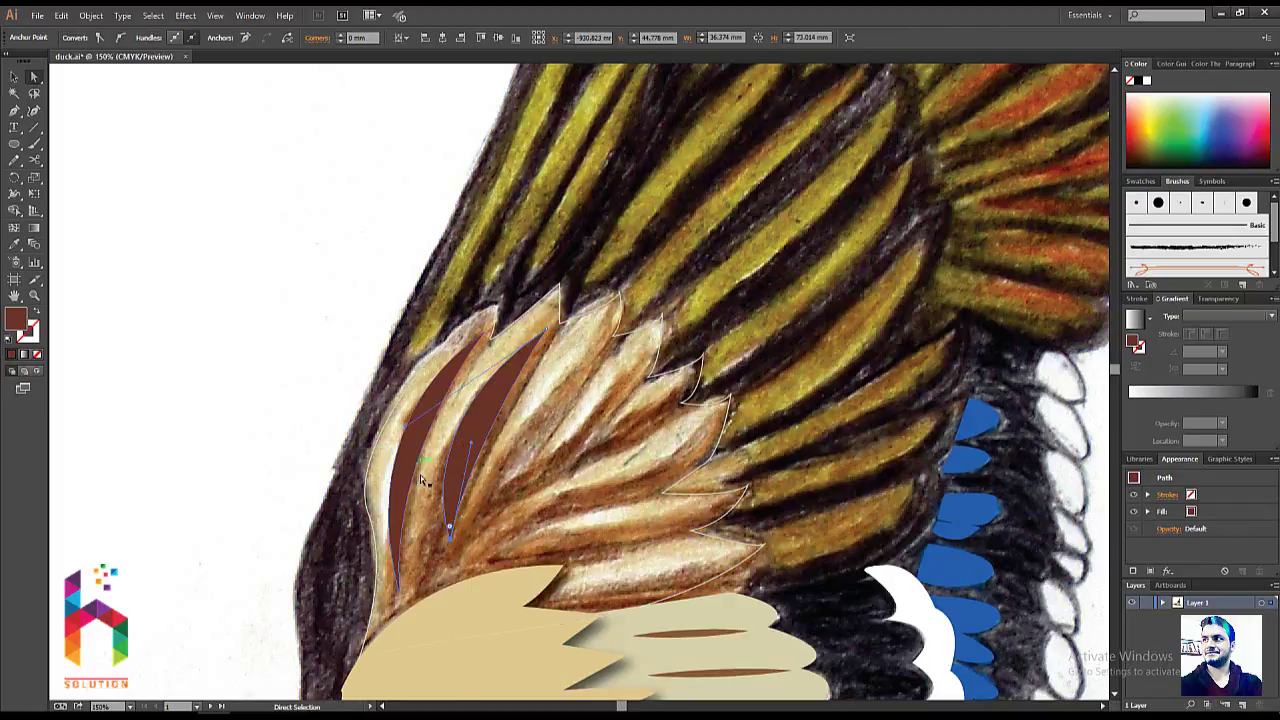
- Copy the brown feather further right and reflect the copy vertically
left_click_drag(392, 496, 397, 418)
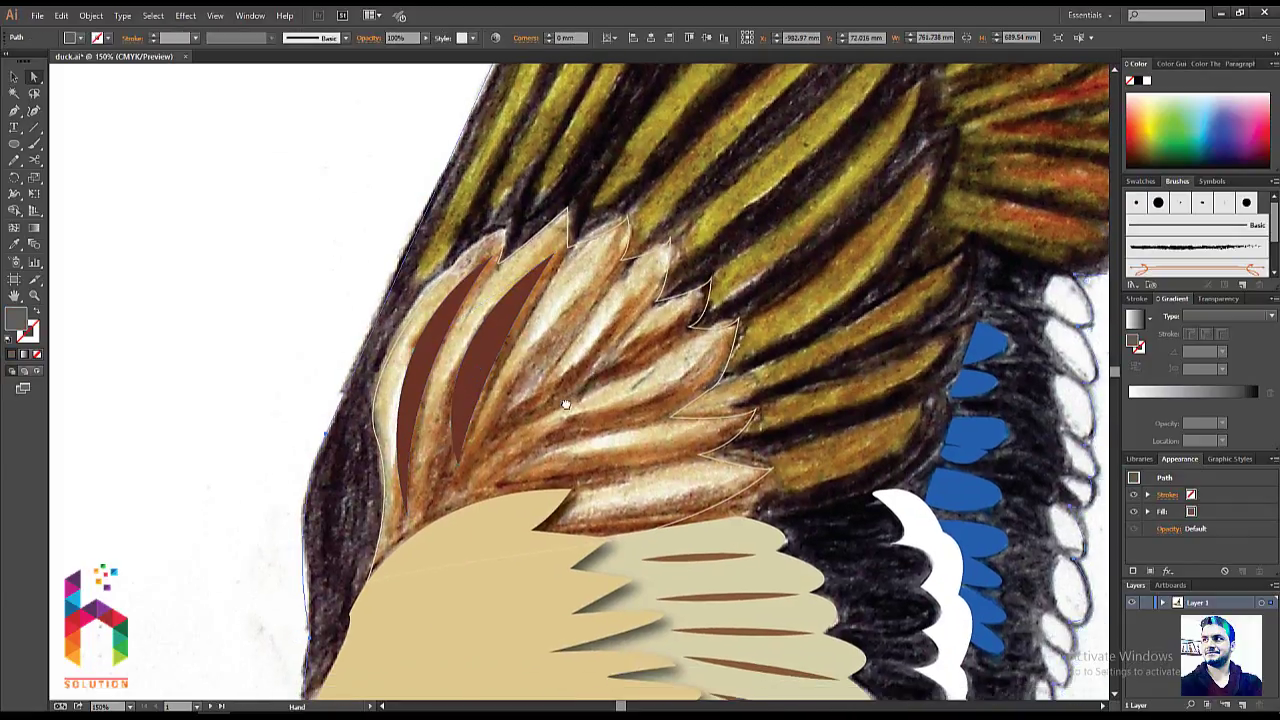
left_click_drag(567, 378, 605, 400)
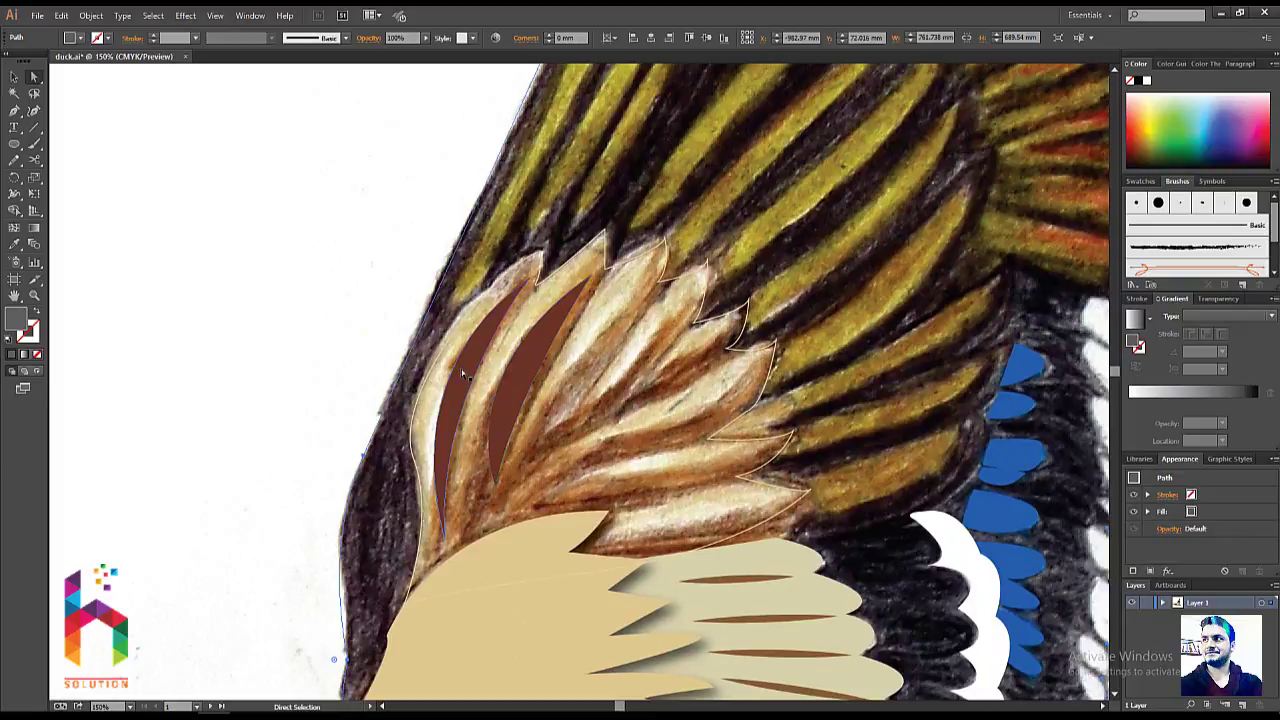
left_click_drag(461, 369, 631, 370)
right_click(638, 380)
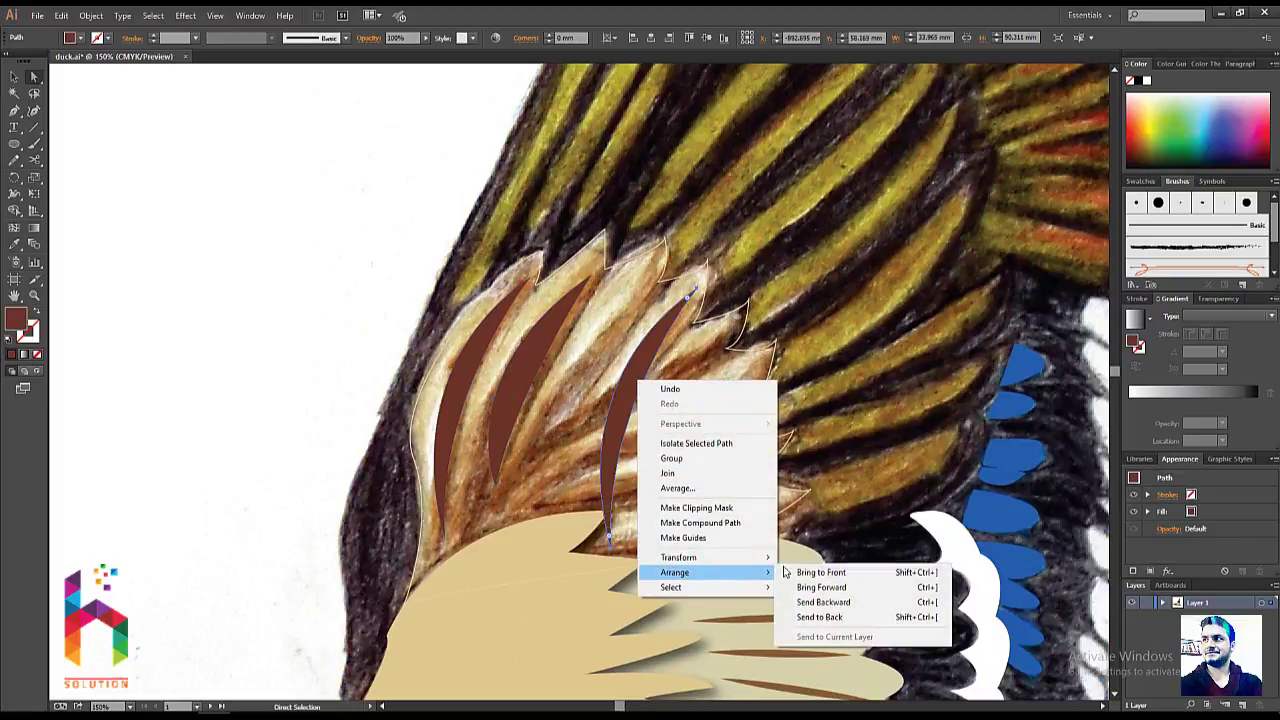
mouse_move(679, 557)
left_click(808, 606)
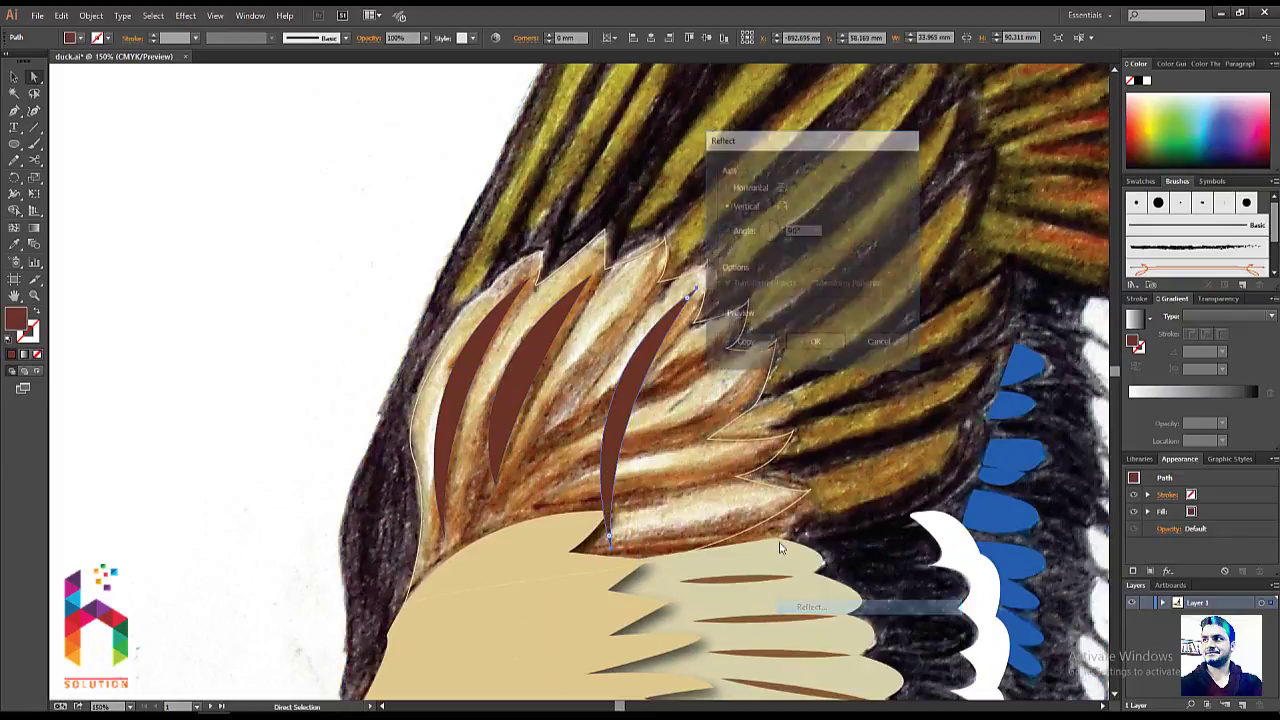
left_click(722, 315)
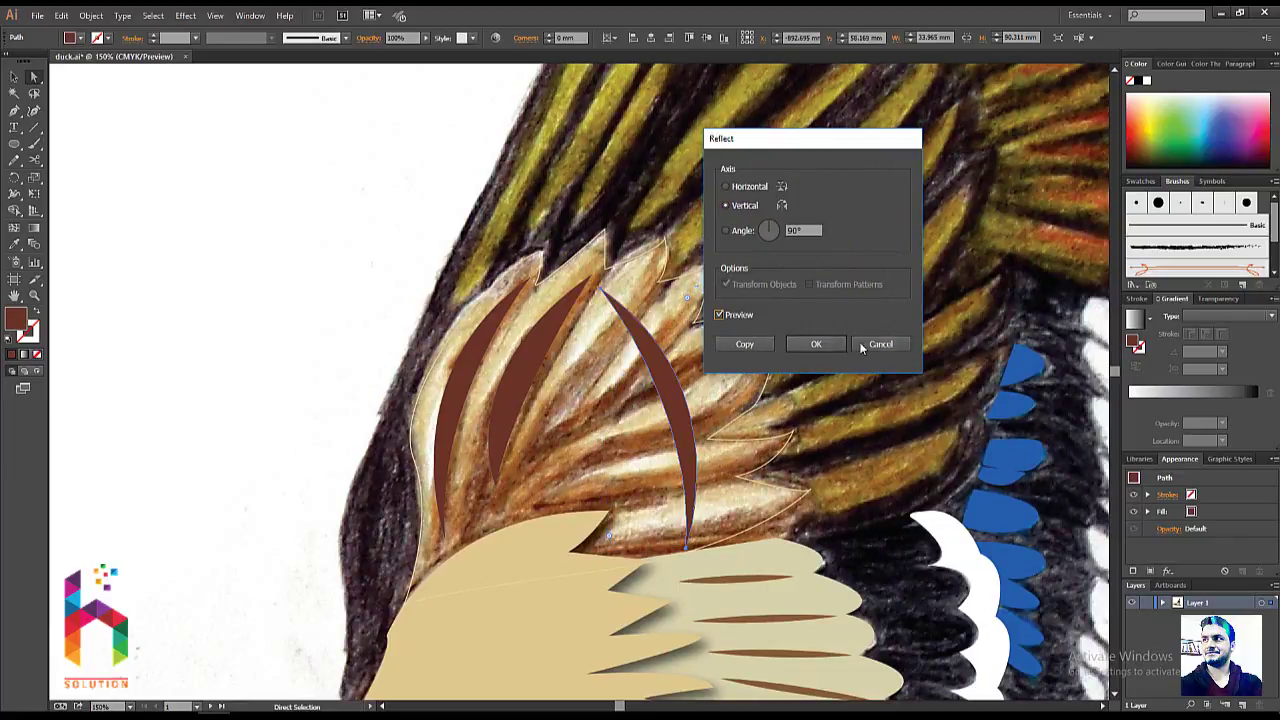
left_click(816, 345)
- Rotate, shrink and reshape the mirrored copy into a thin sliver along the lowest feather
key("v")
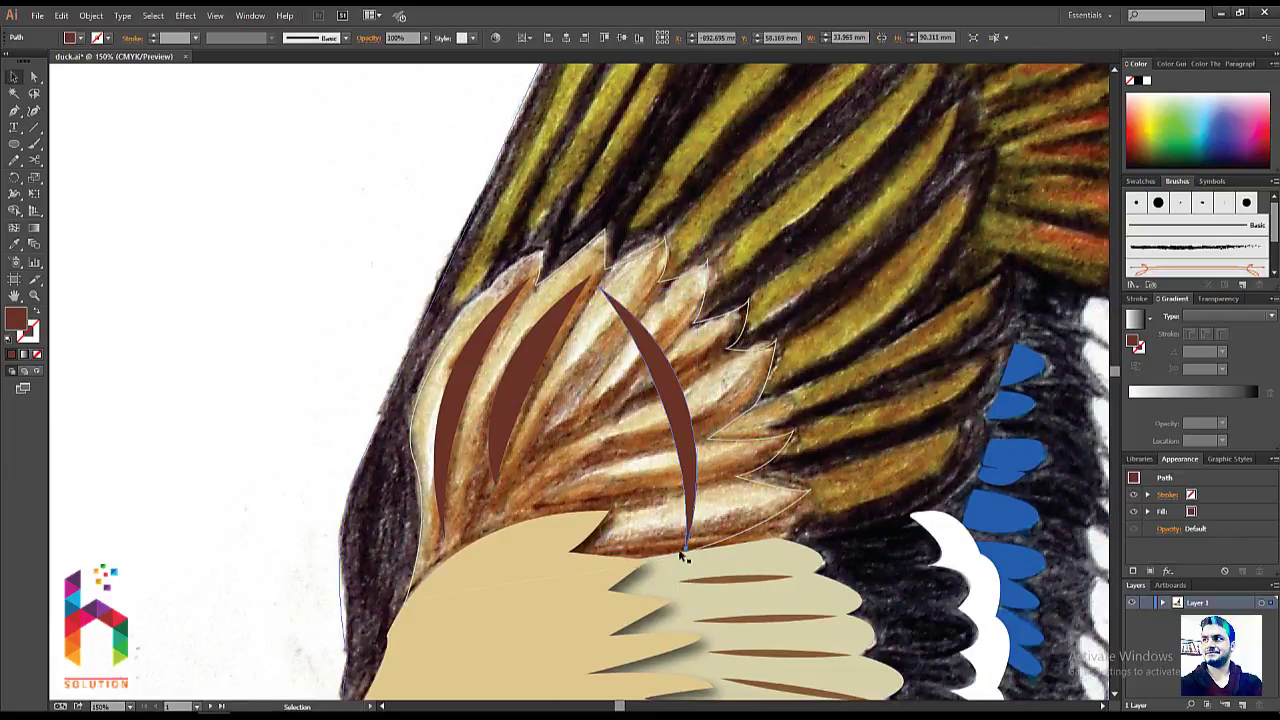
mouse_move(607, 552)
left_mouse_down()
mouse_move(588, 405)
mouse_move(575, 430)
left_mouse_up()
mouse_move(778, 350)
left_mouse_down()
mouse_move(752, 382)
mouse_move(784, 368)
mouse_move(744, 475)
mouse_move(608, 528)
mouse_move(623, 451)
mouse_move(622, 476)
left_mouse_up()
key("a")
left_click_drag(795, 385, 776, 447)
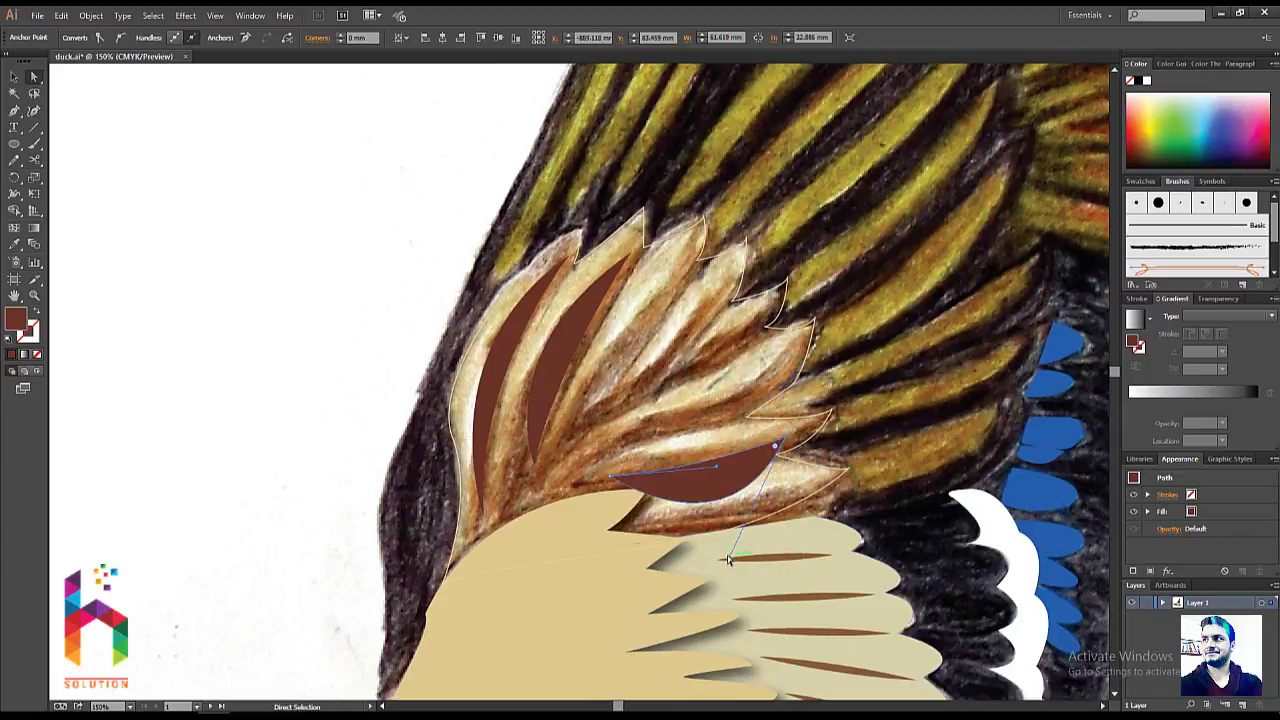
left_click_drag(731, 560, 746, 486)
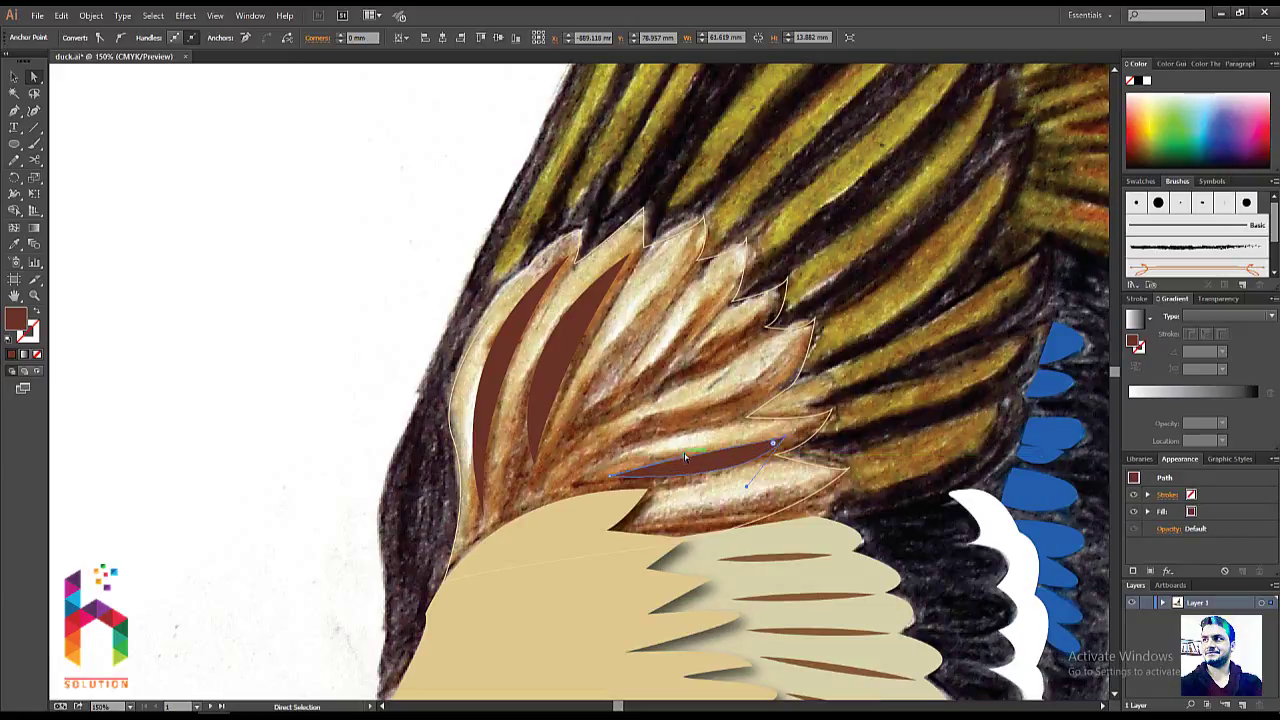
left_click_drag(531, 490, 541, 522)
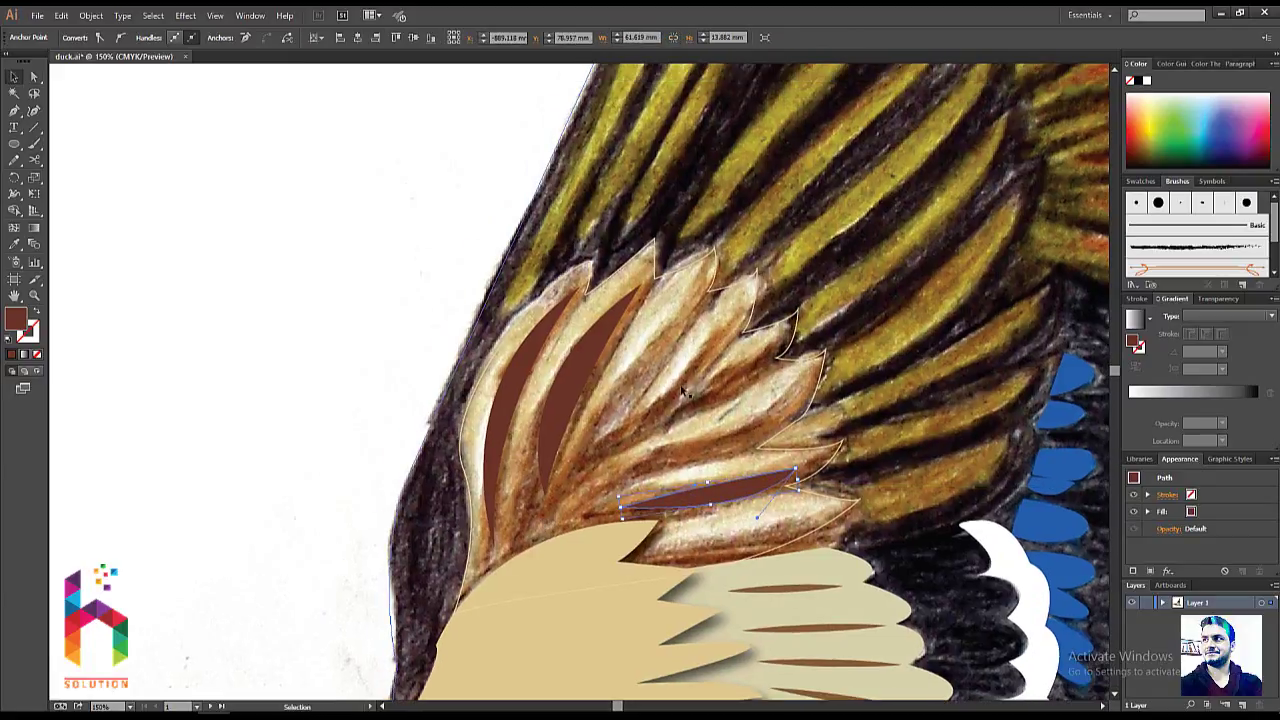
- Draw a shaft stroke inside a feather with a 13 pt weight and a tapered width profile
key("p")
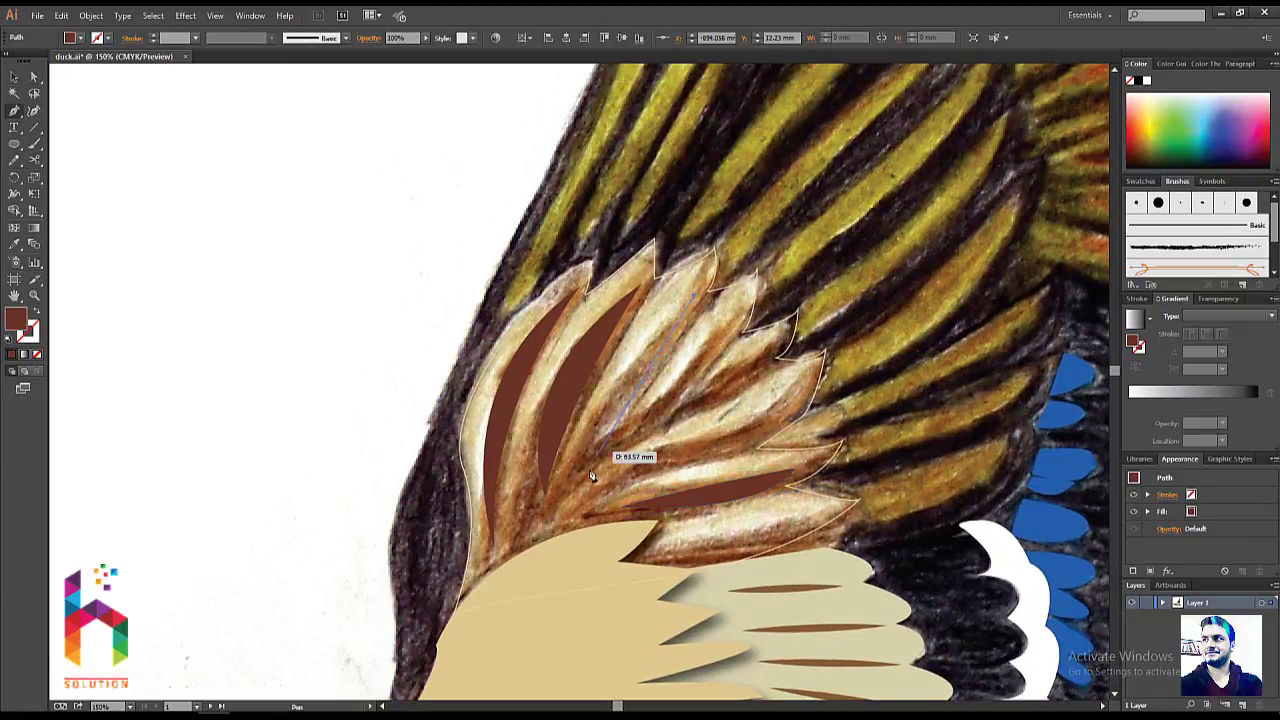
left_click_drag(614, 458, 590, 470)
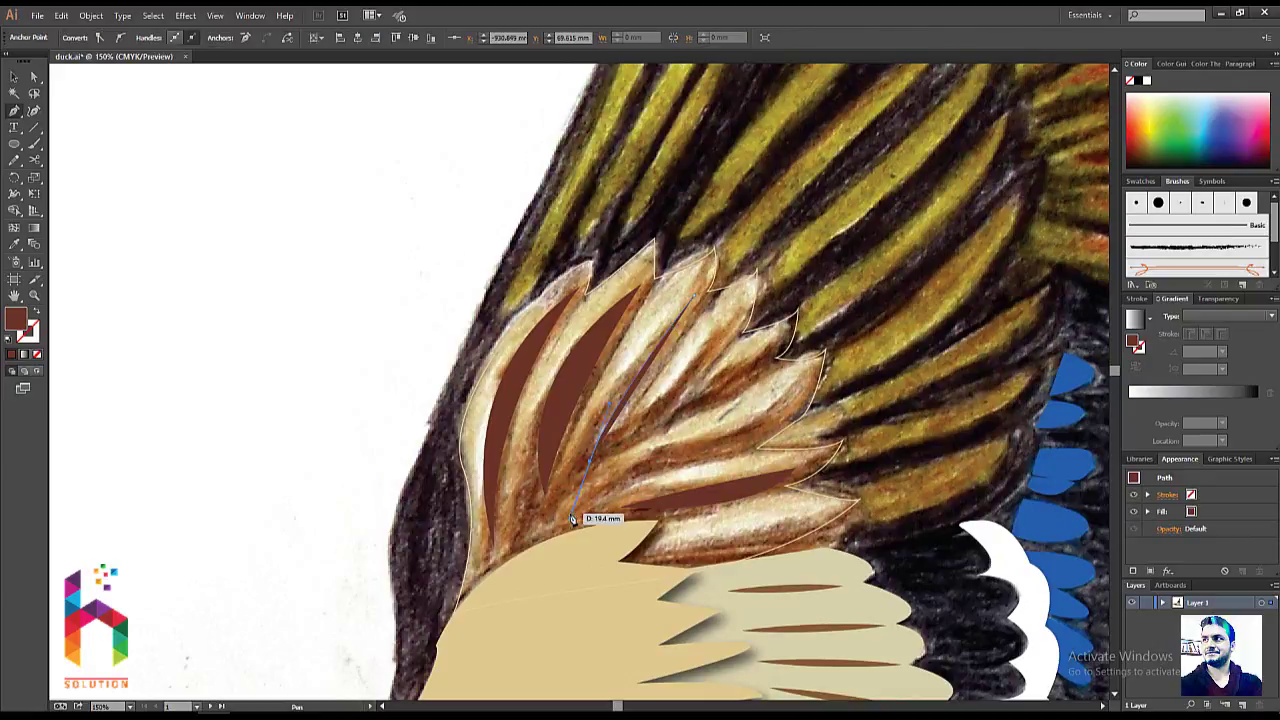
key("v")
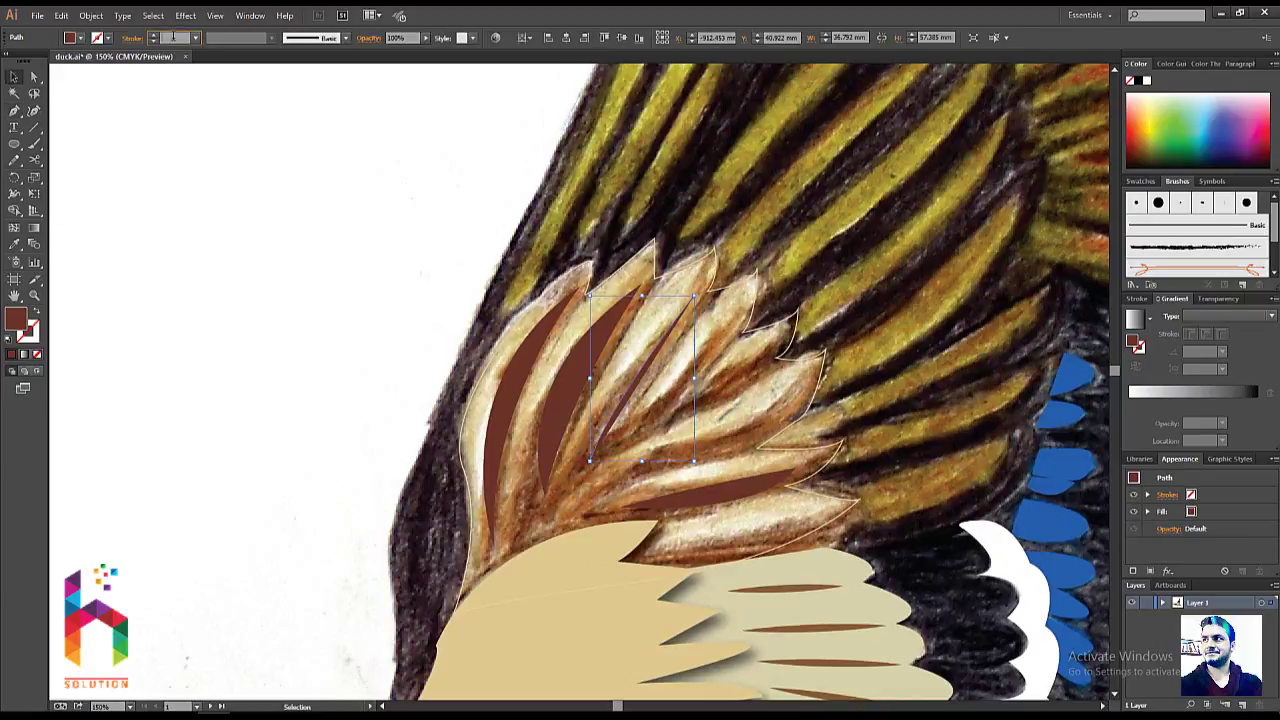
type("9")
key("Return")
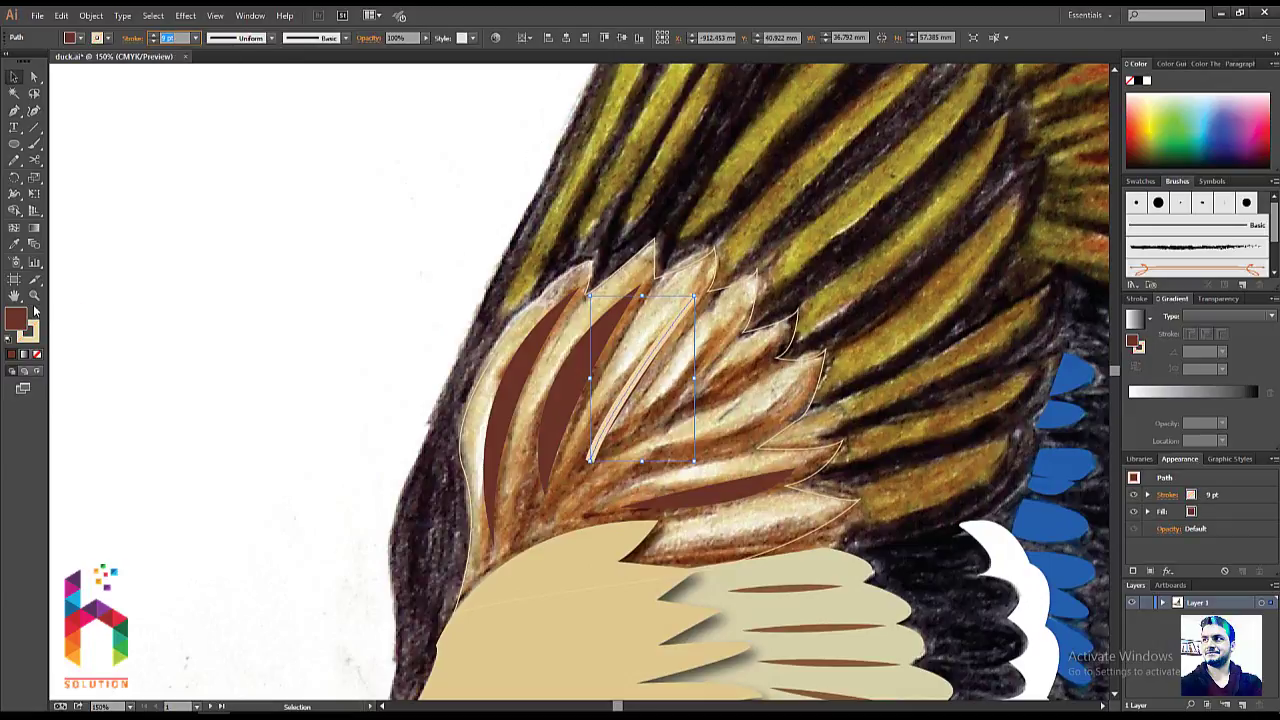
left_click(35, 311)
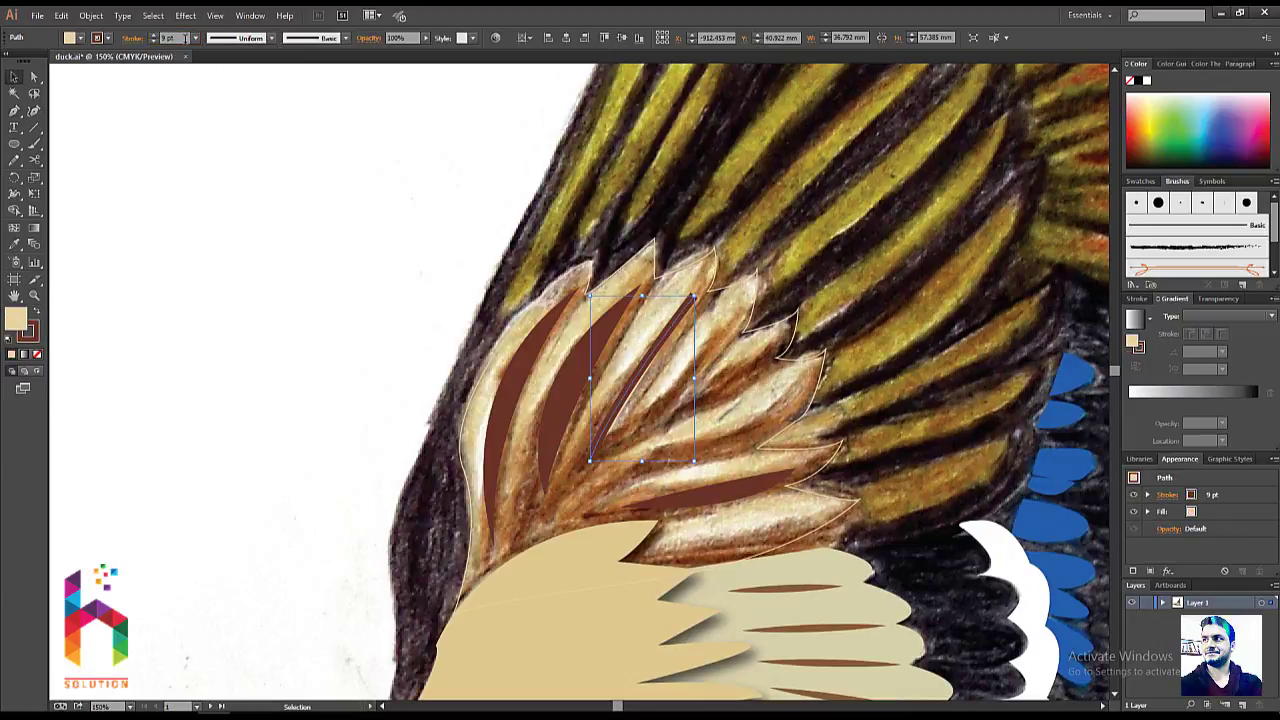
type("13")
key("Return")
left_click(271, 38)
left_click(245, 80)
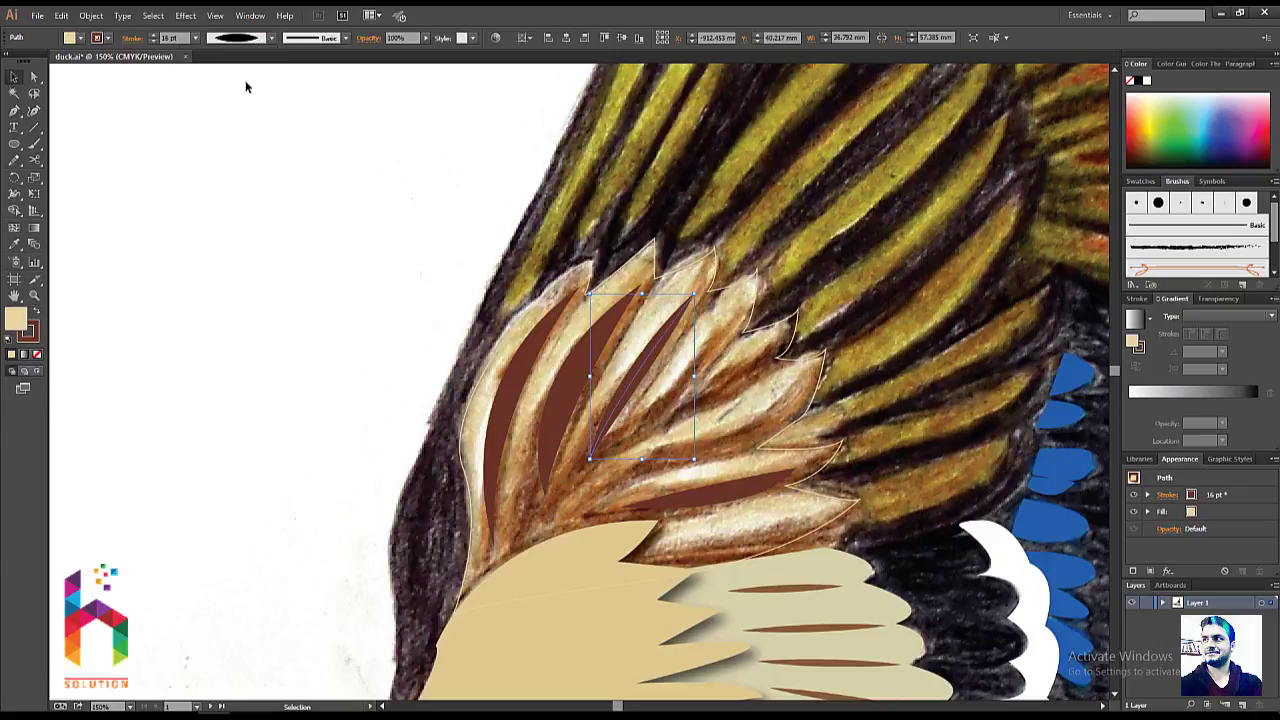
left_click(268, 209)
- Draw a new curved feather stroke and give it the brown feather's appearance
left_click_drag(329, 249, 341, 270)
key("p")
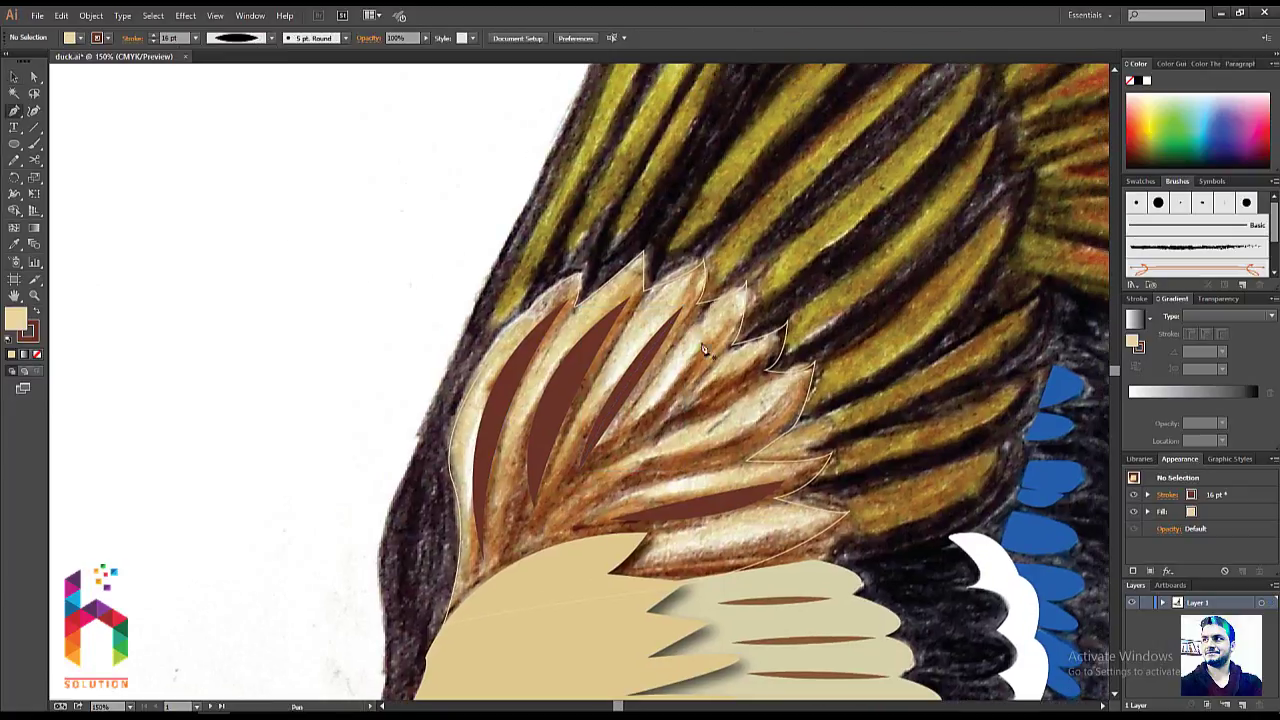
left_click(716, 340)
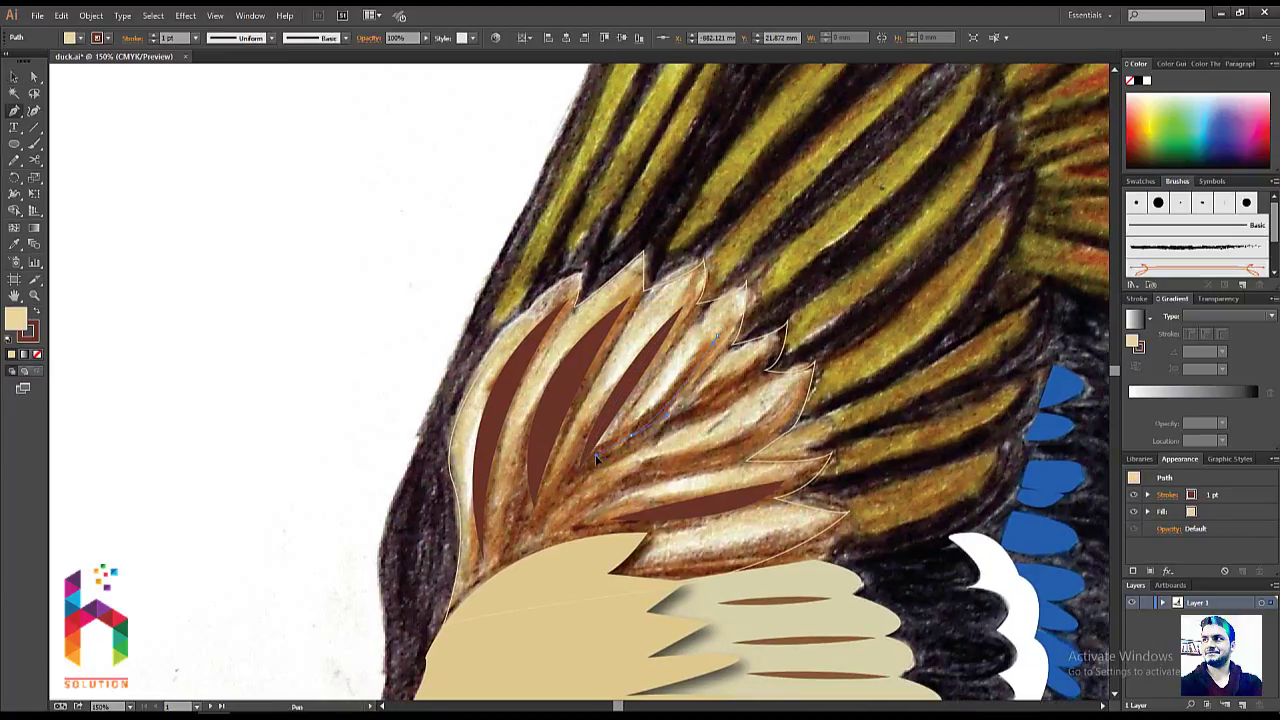
left_click_drag(600, 460, 604, 460)
key("i")
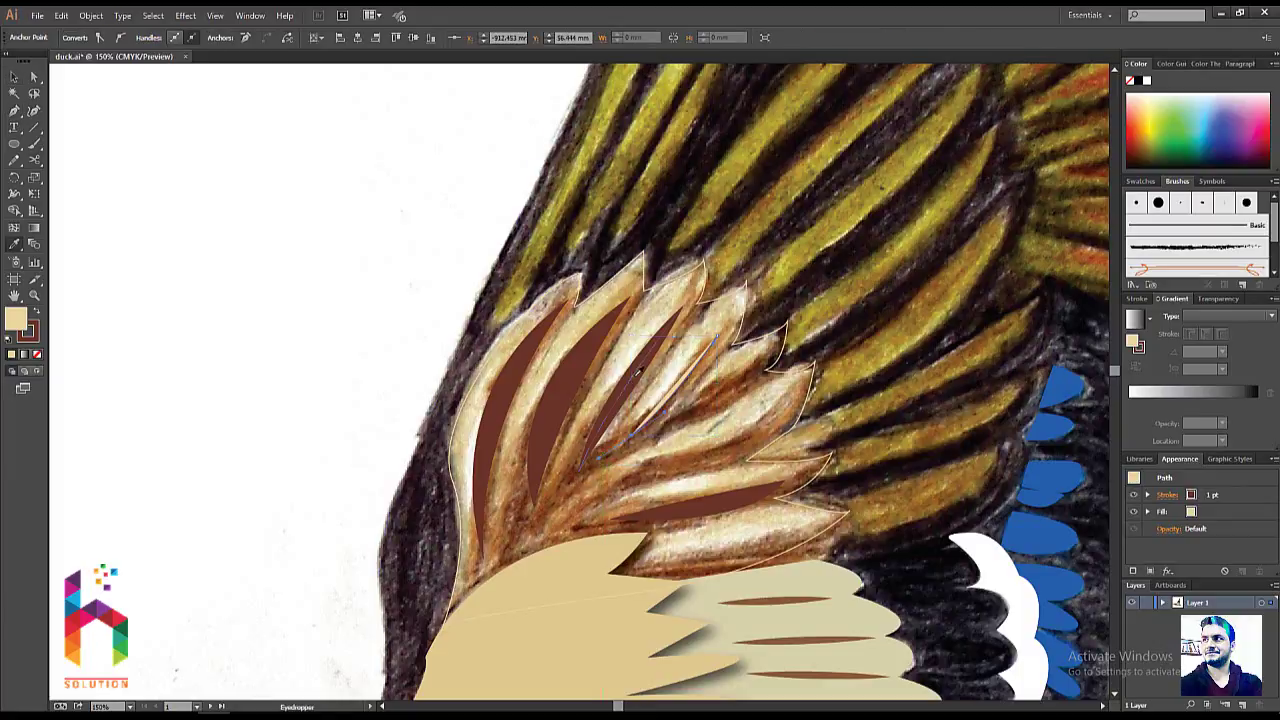
left_click(639, 371)
key("v")
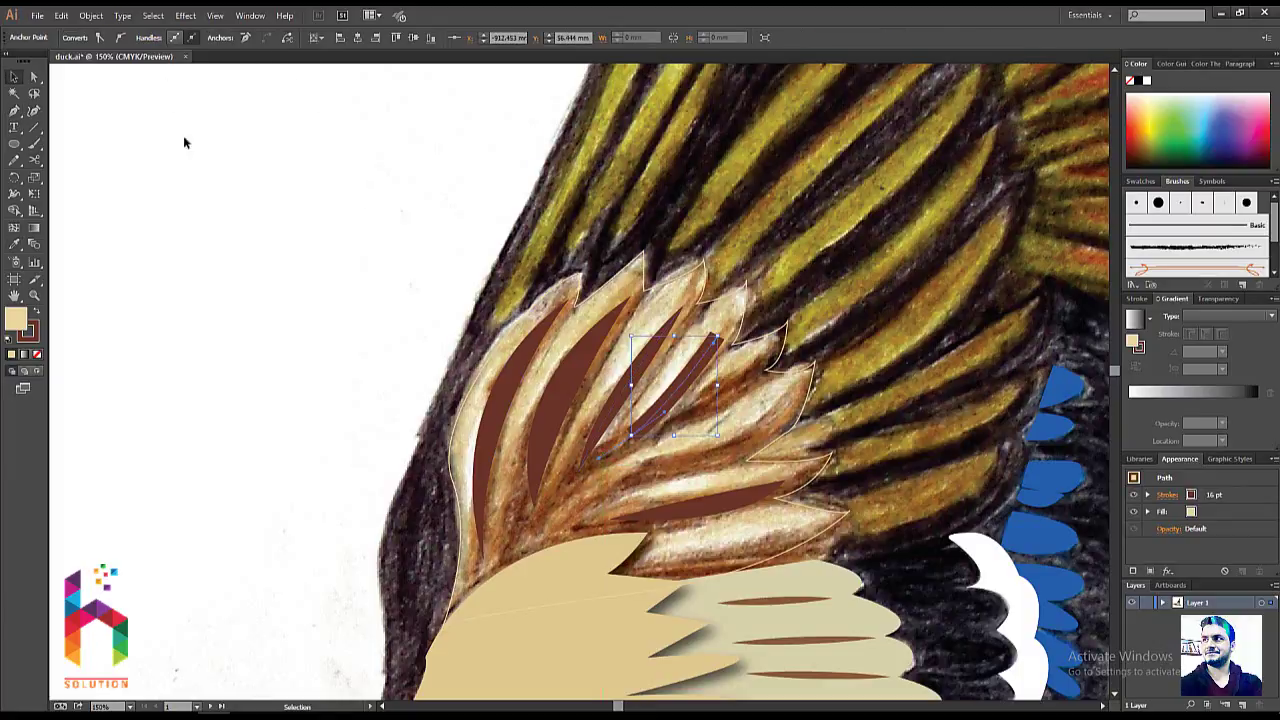
left_click(184, 143)
- Draw another curved feather stroke lower on the wing
key("p")
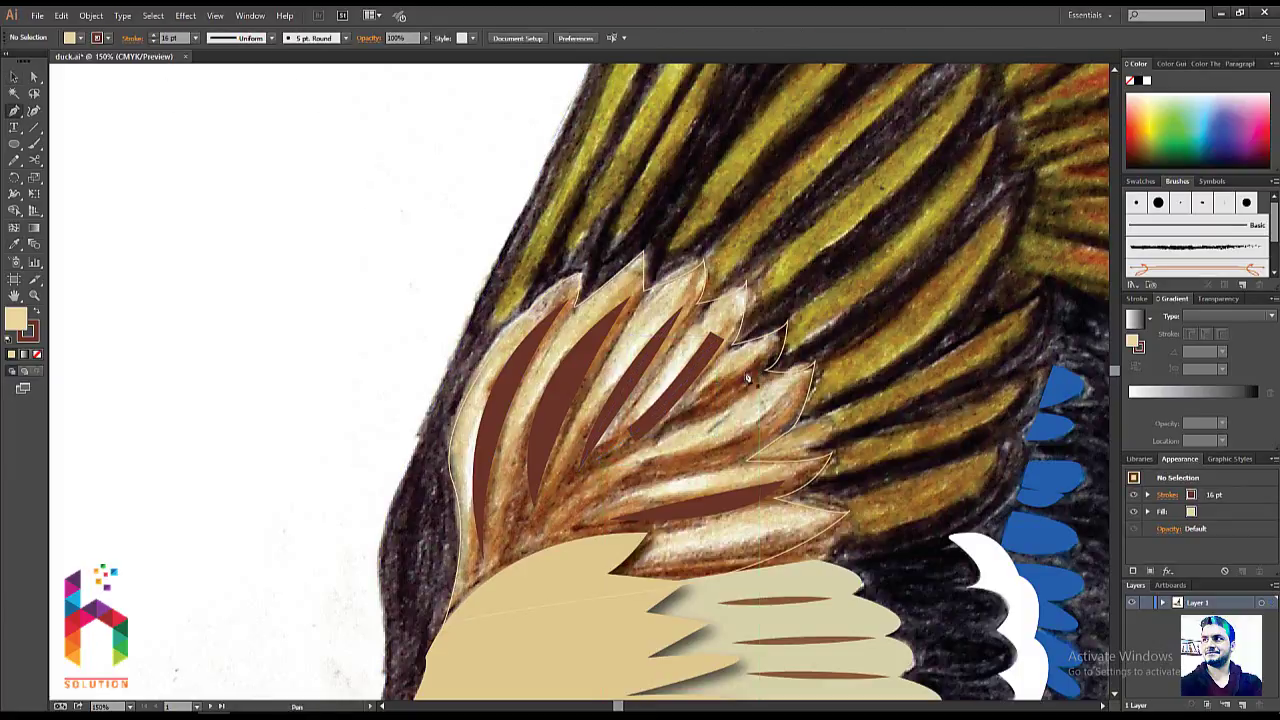
left_click(757, 372)
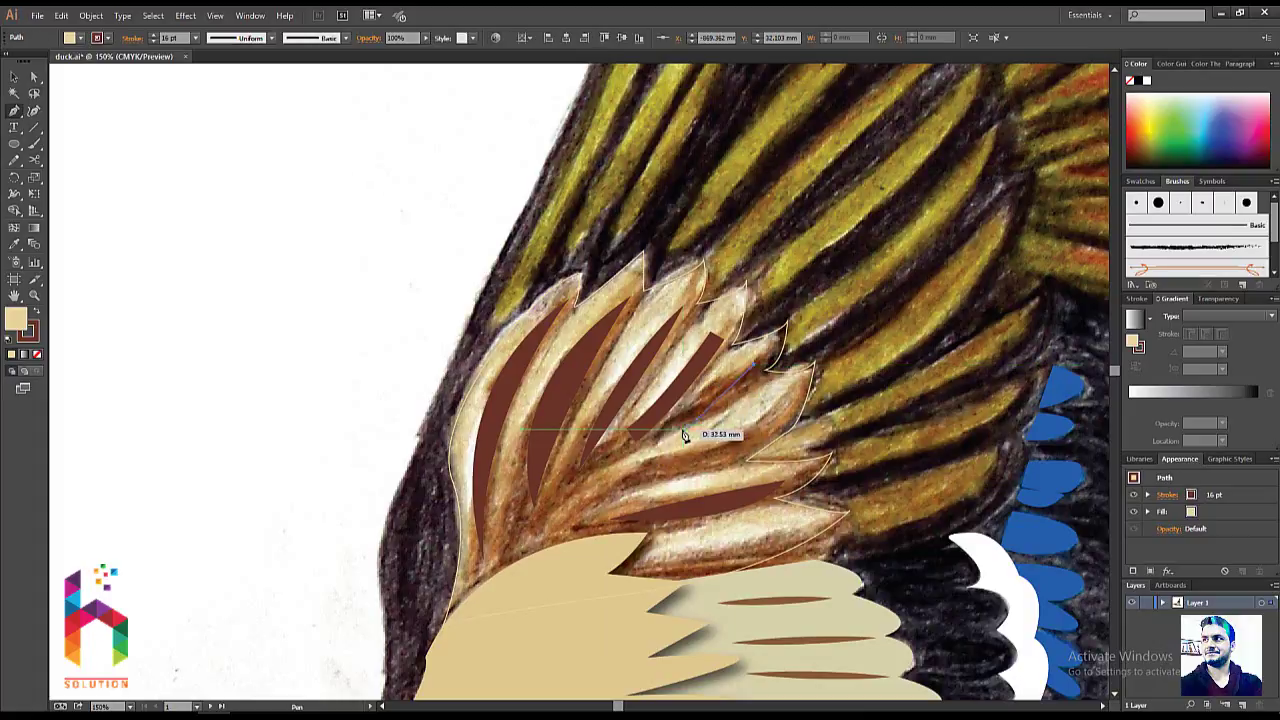
left_click(662, 438)
left_click_drag(758, 434, 645, 490)
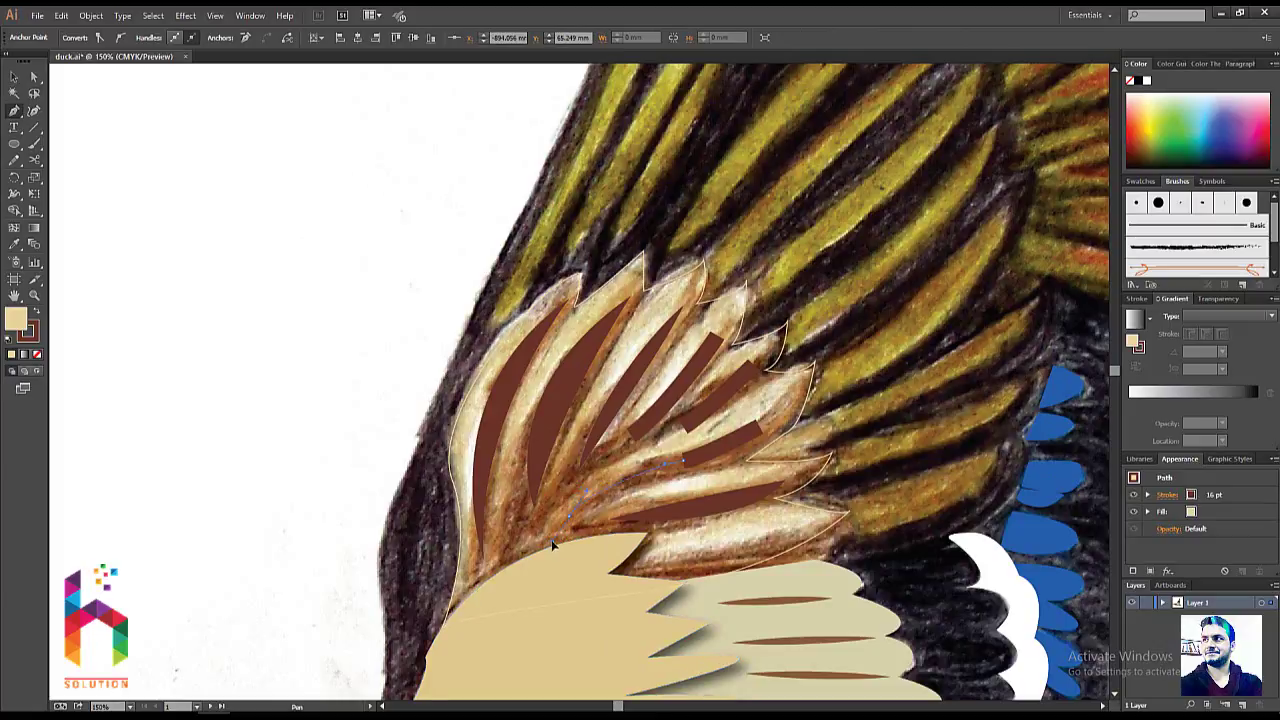
left_click(575, 518)
key("v")
key("Return")
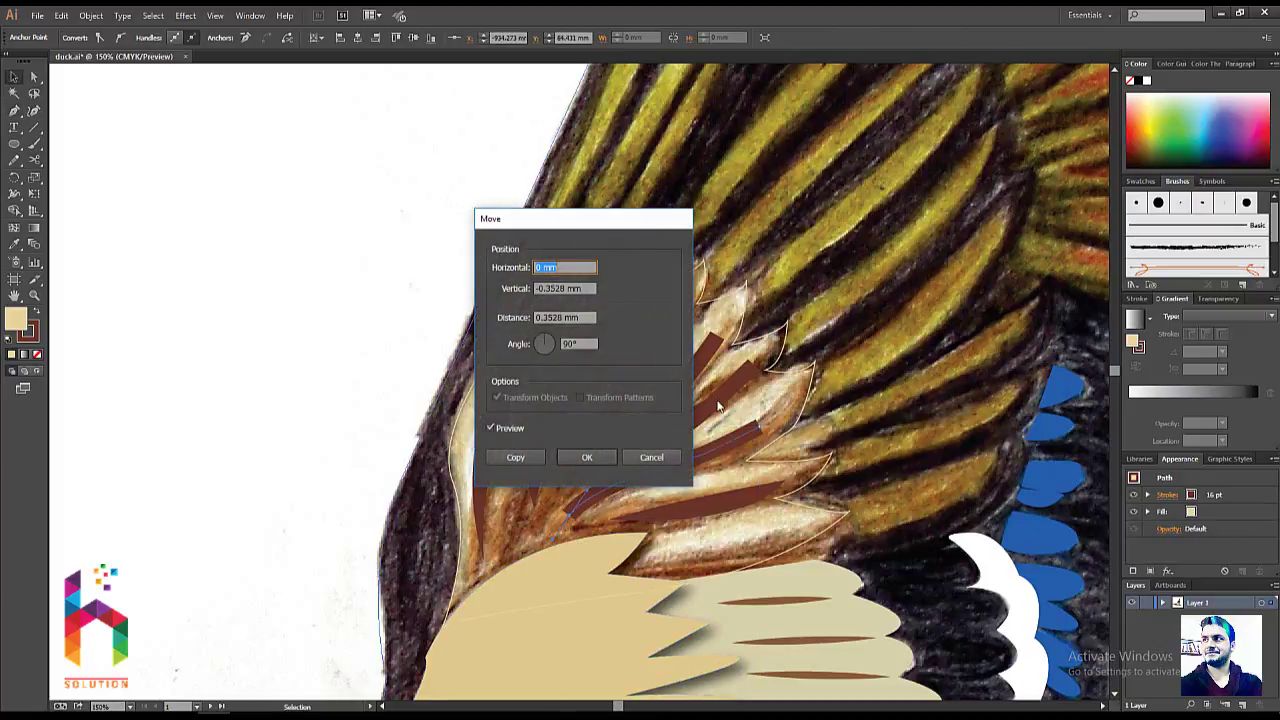
key("Escape")
- Apply the tapered width profile to both new brown feather strokes
left_click(717, 405)
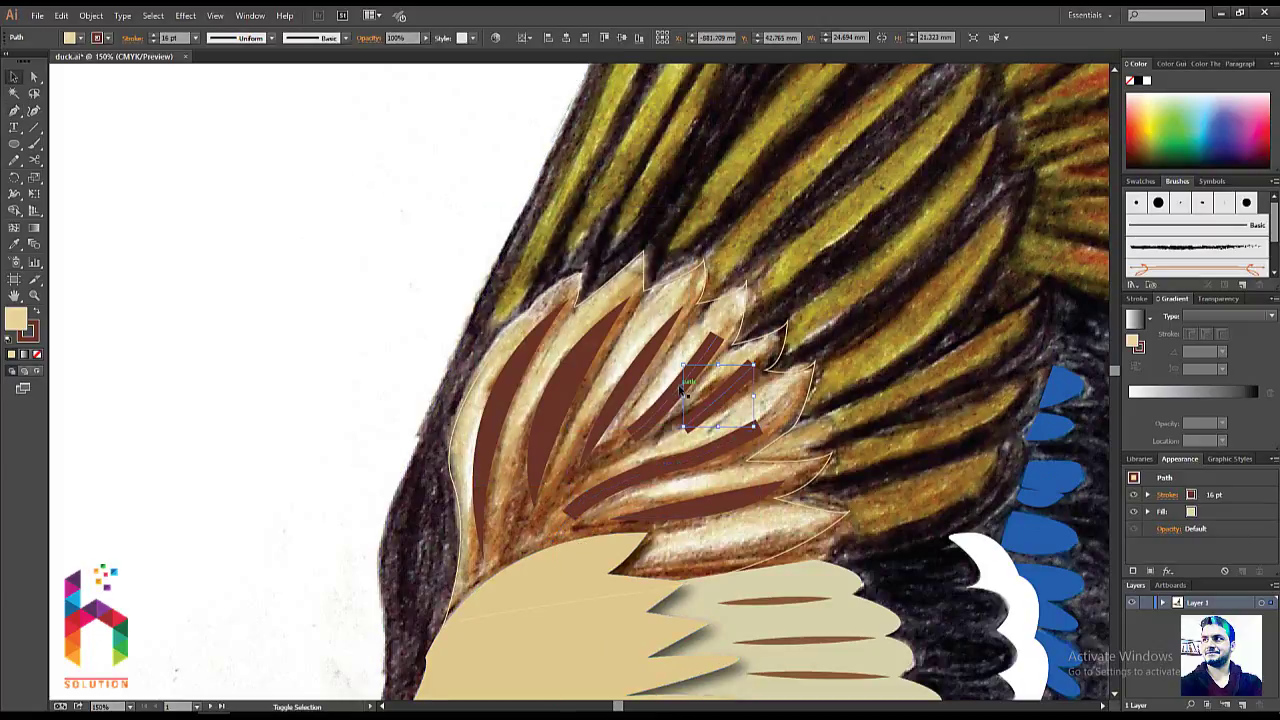
left_click(672, 475, "shift")
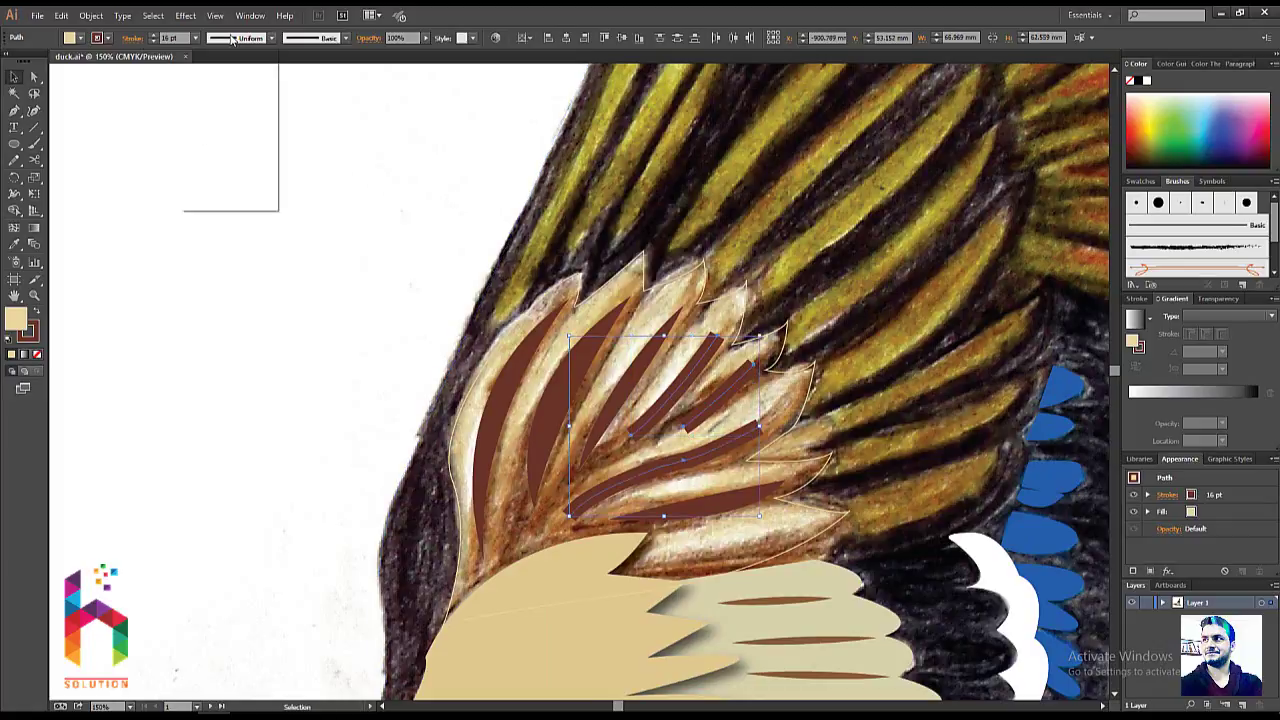
left_click(234, 78)
left_click(352, 322)
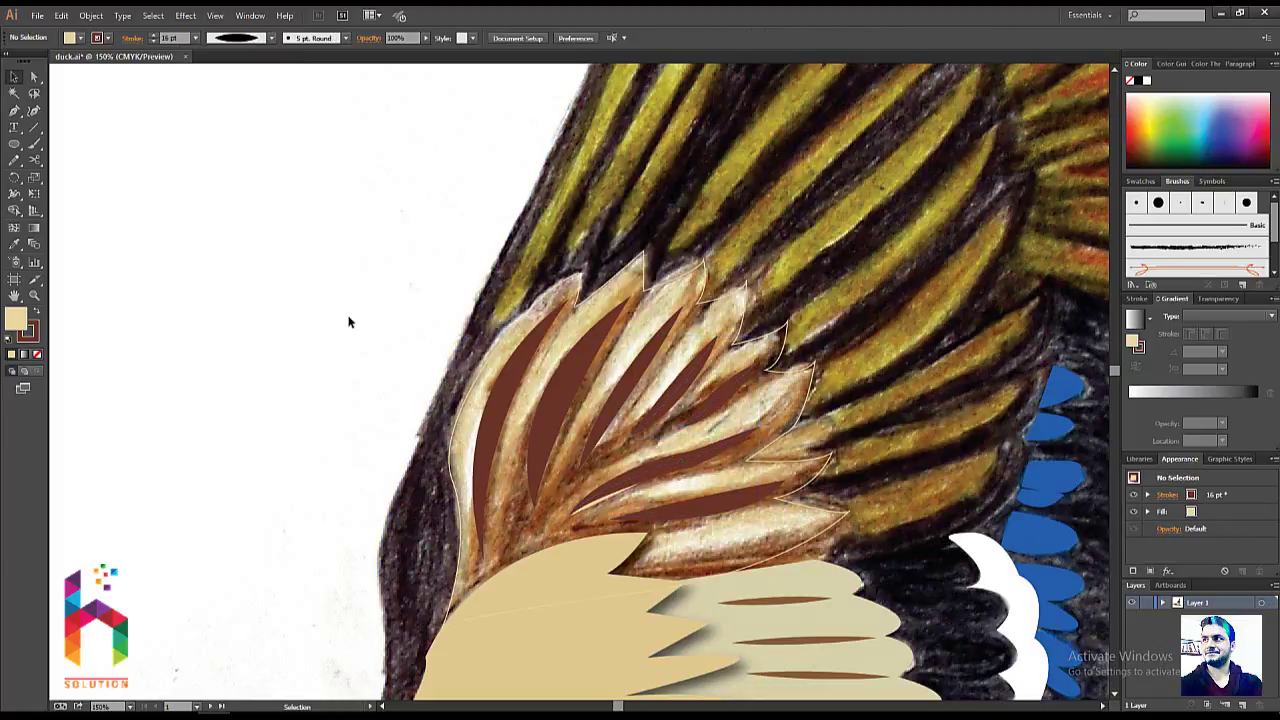
left_click(510, 326)
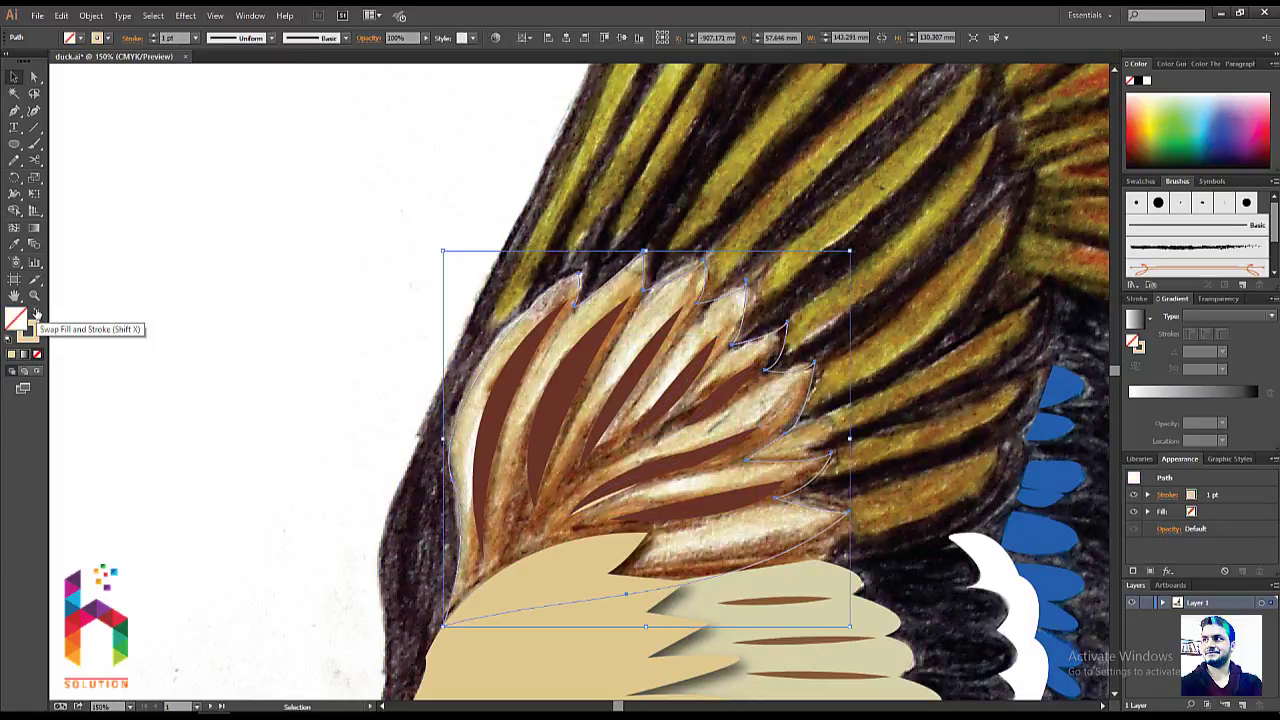
- Turn the upper feather outline's tan stroke into a solid tan fill
left_click(36, 313)
left_click(332, 315)
left_click_drag(331, 315, 251, 100)
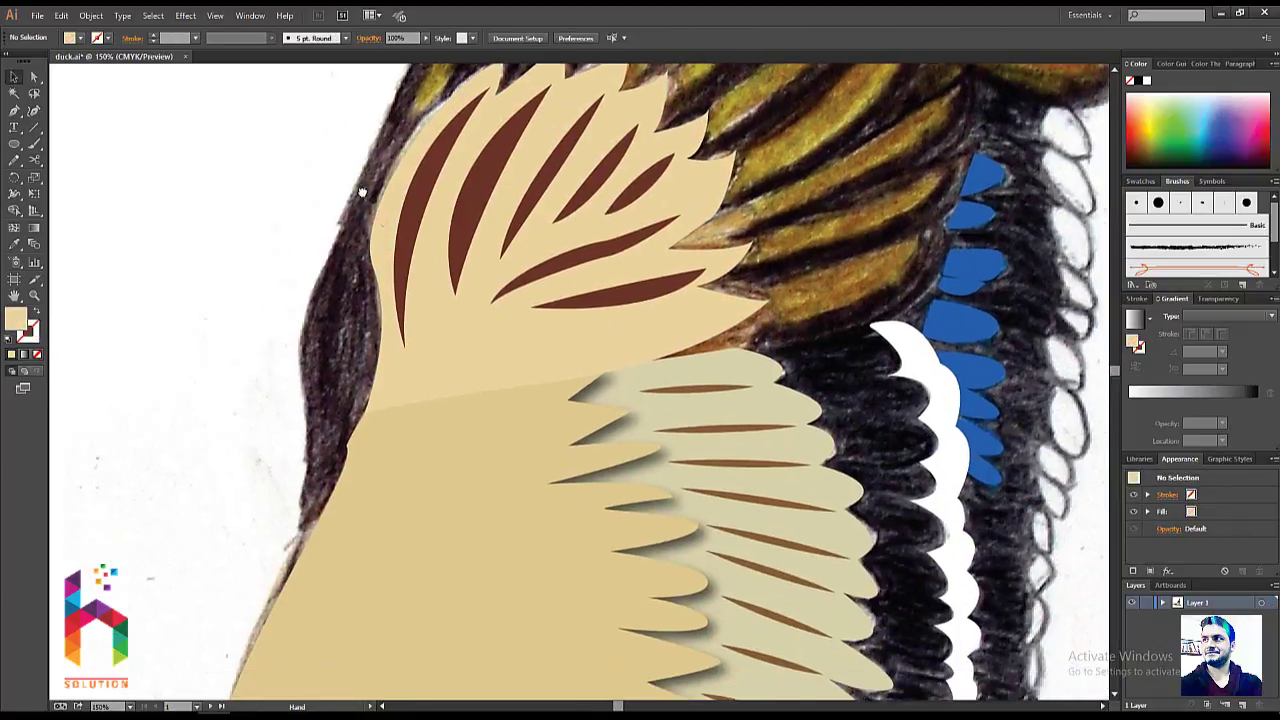
- Restack the tan and grey-green lower wing shapes so tan feather teeth overlap the wing
left_click(573, 419)
key("ctrl+[")
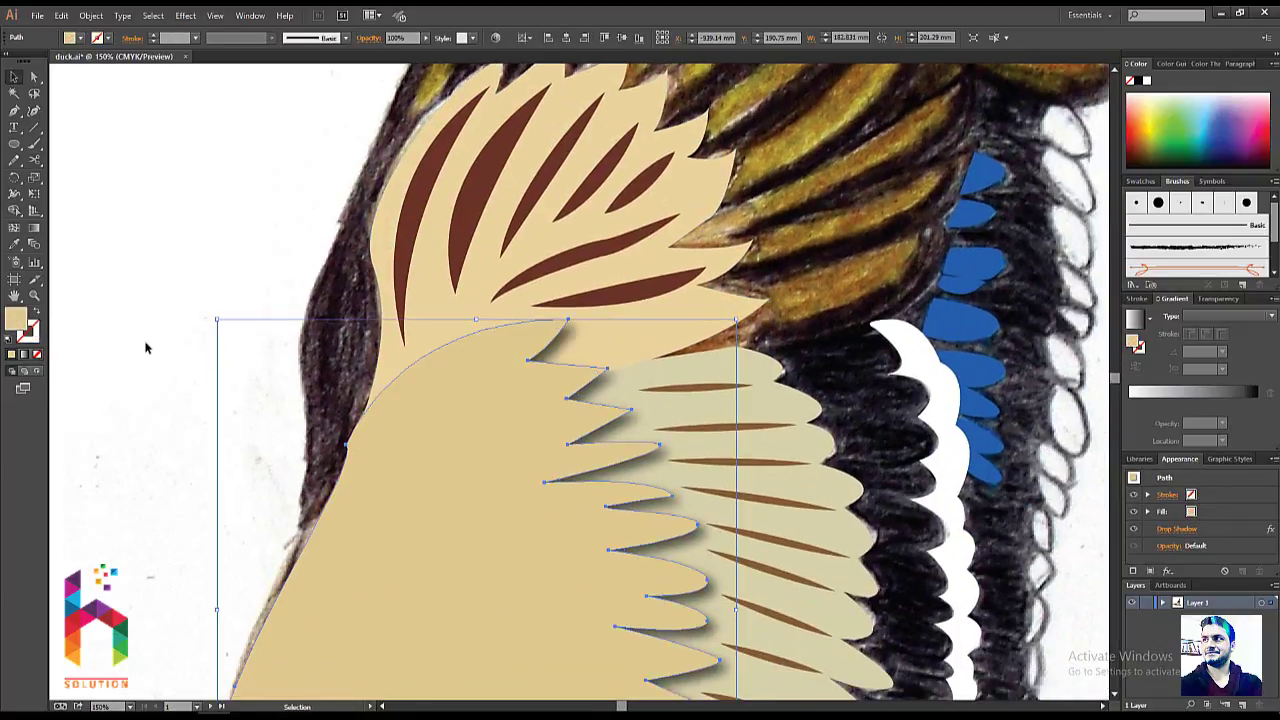
left_click(672, 366)
key("ctrl+]")
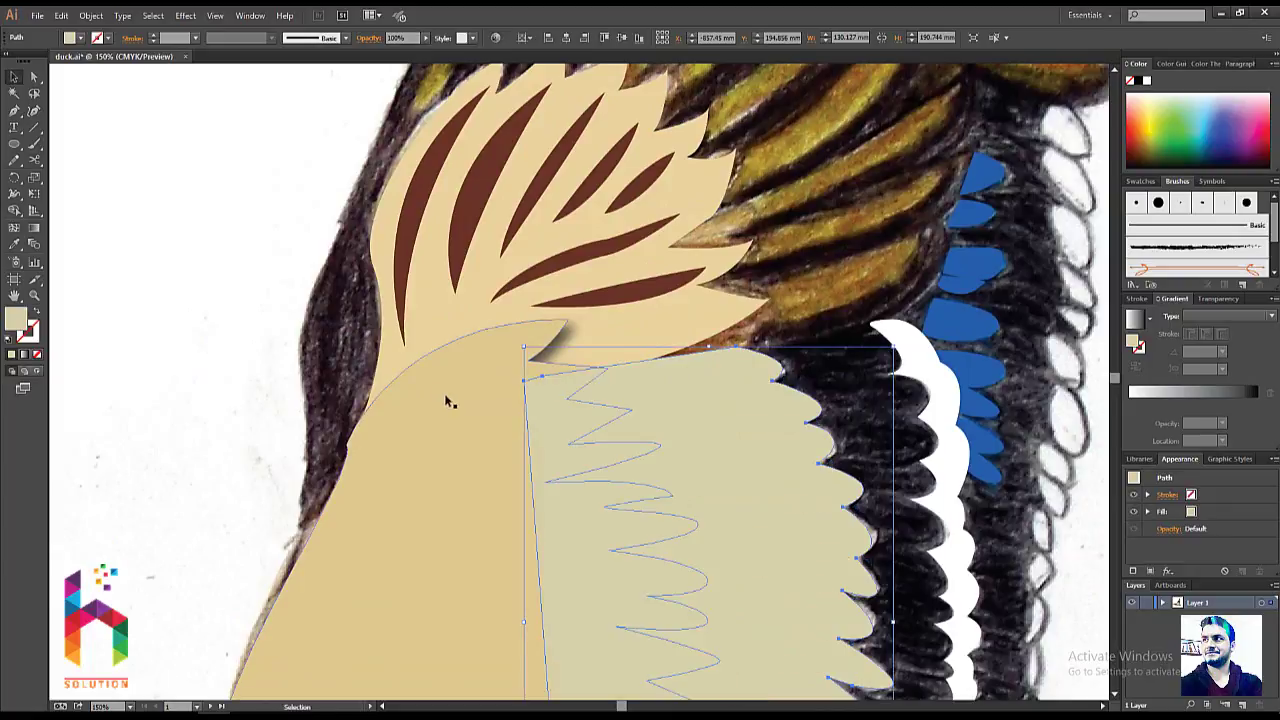
left_click(454, 396)
key("ctrl+]")
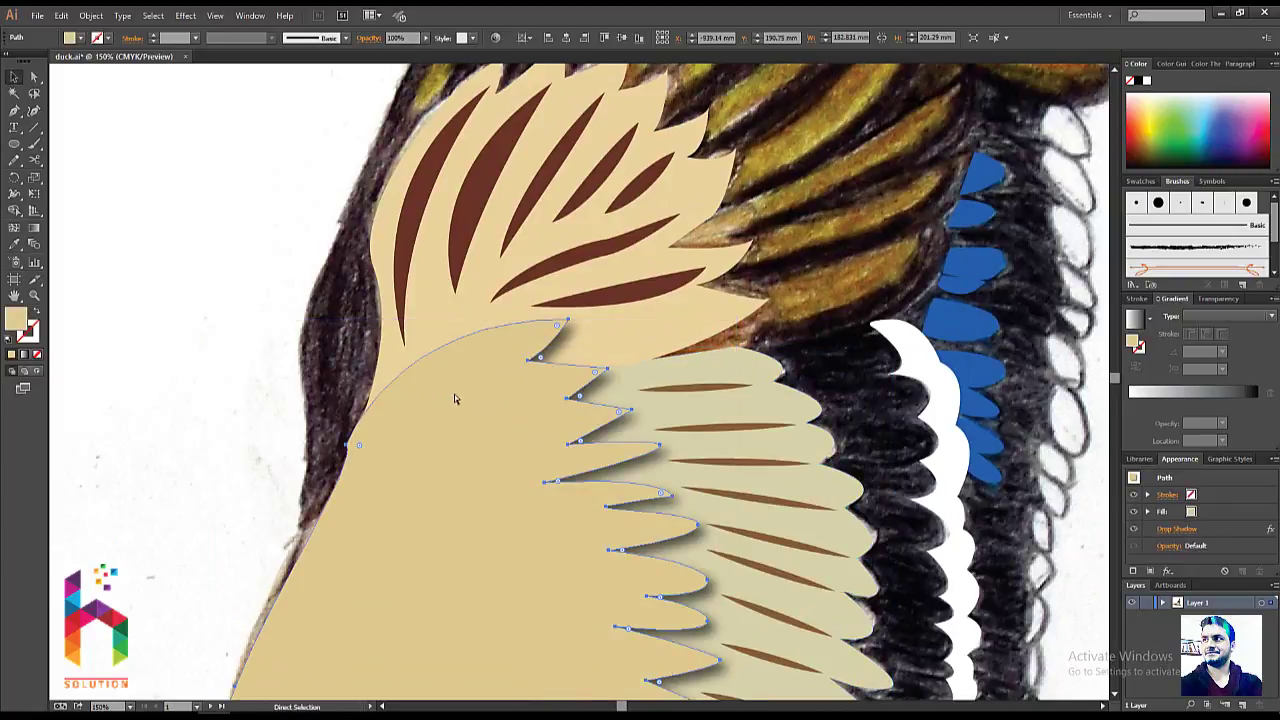
left_click(177, 389)
- Start a curved Pen path up the wing's dark outer left edge
key("ctrl+minus")
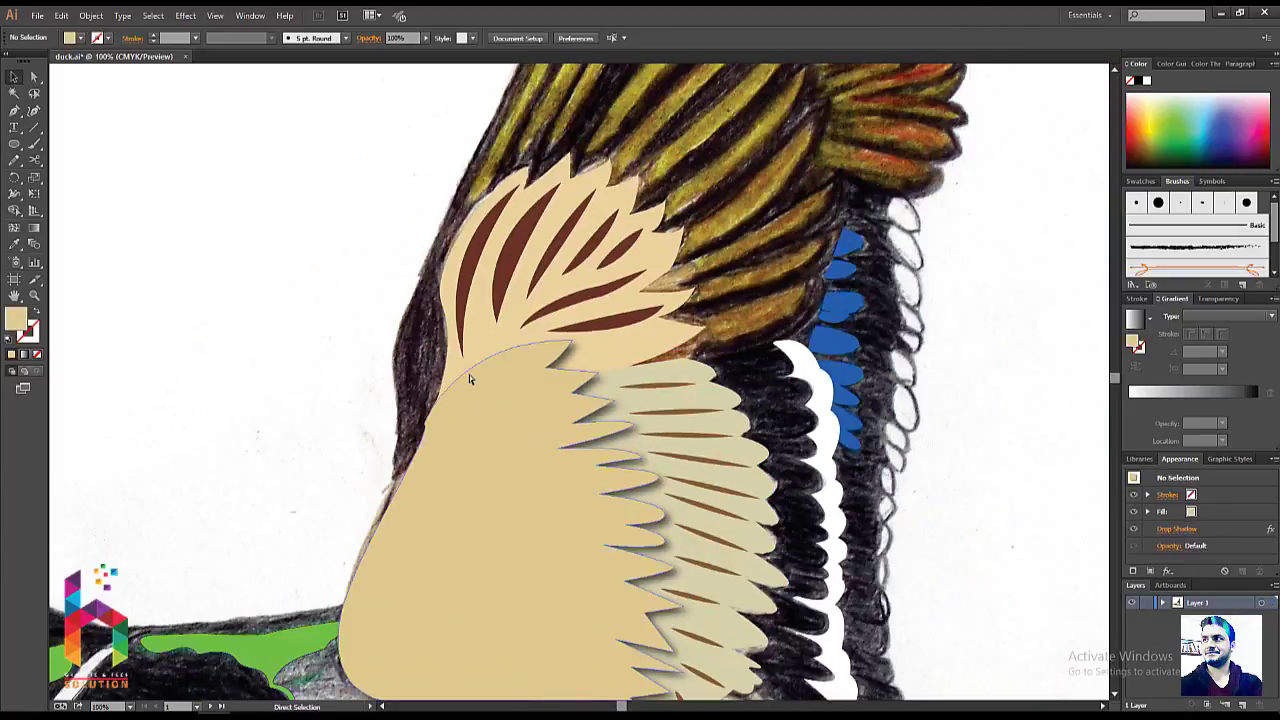
mouse_move(412, 322)
left_mouse_down()
mouse_move(437, 382)
mouse_move(353, 372)
mouse_move(409, 391)
mouse_move(491, 371)
mouse_move(557, 315)
left_mouse_up()
key("ctrl+minus")
key("ctrl+plus")
key("ctrl+plus")
key("p")
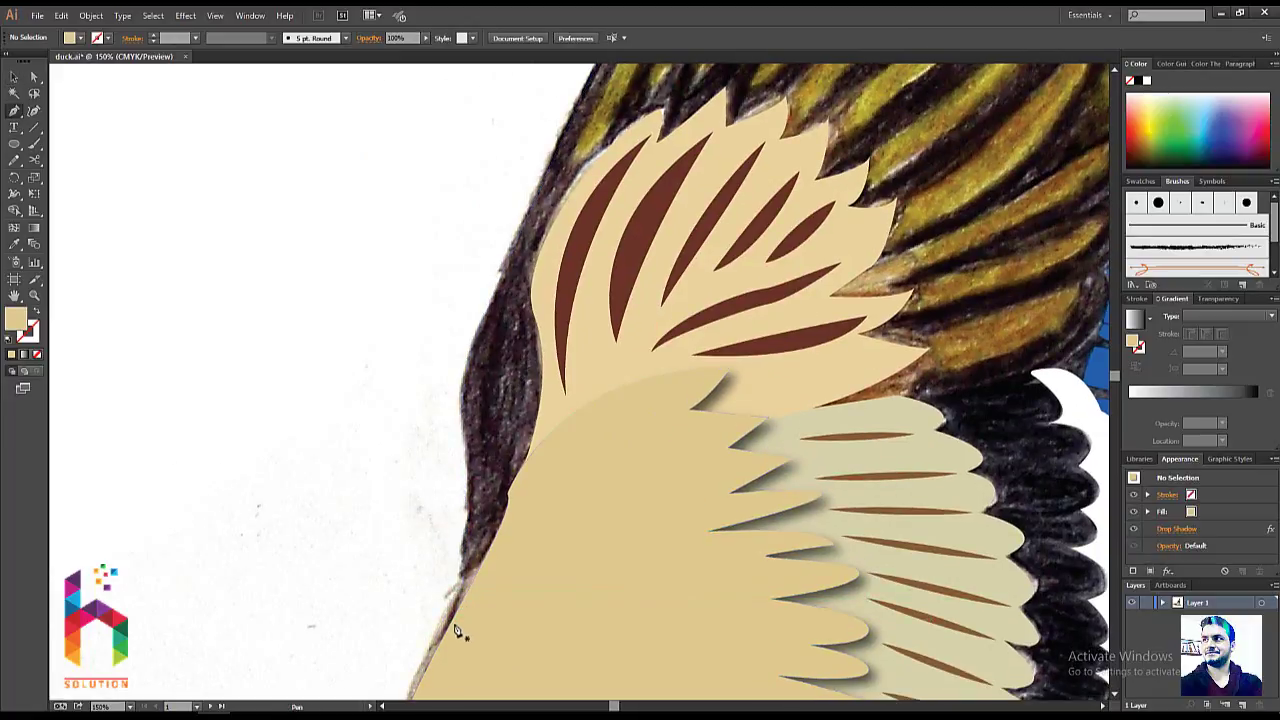
left_click_drag(565, 444, 519, 125)
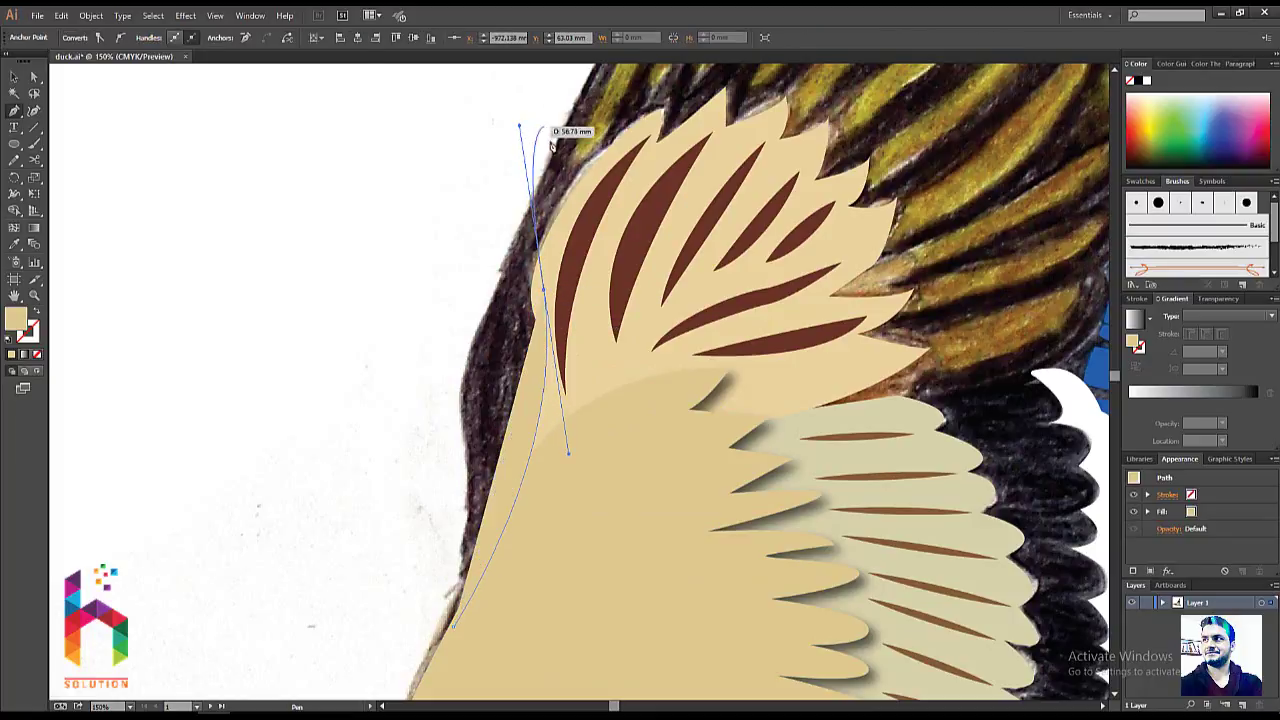
- Trace the wing's dark outer left edge as a closed, unfilled shape with corner and curved points
left_click(36, 315)
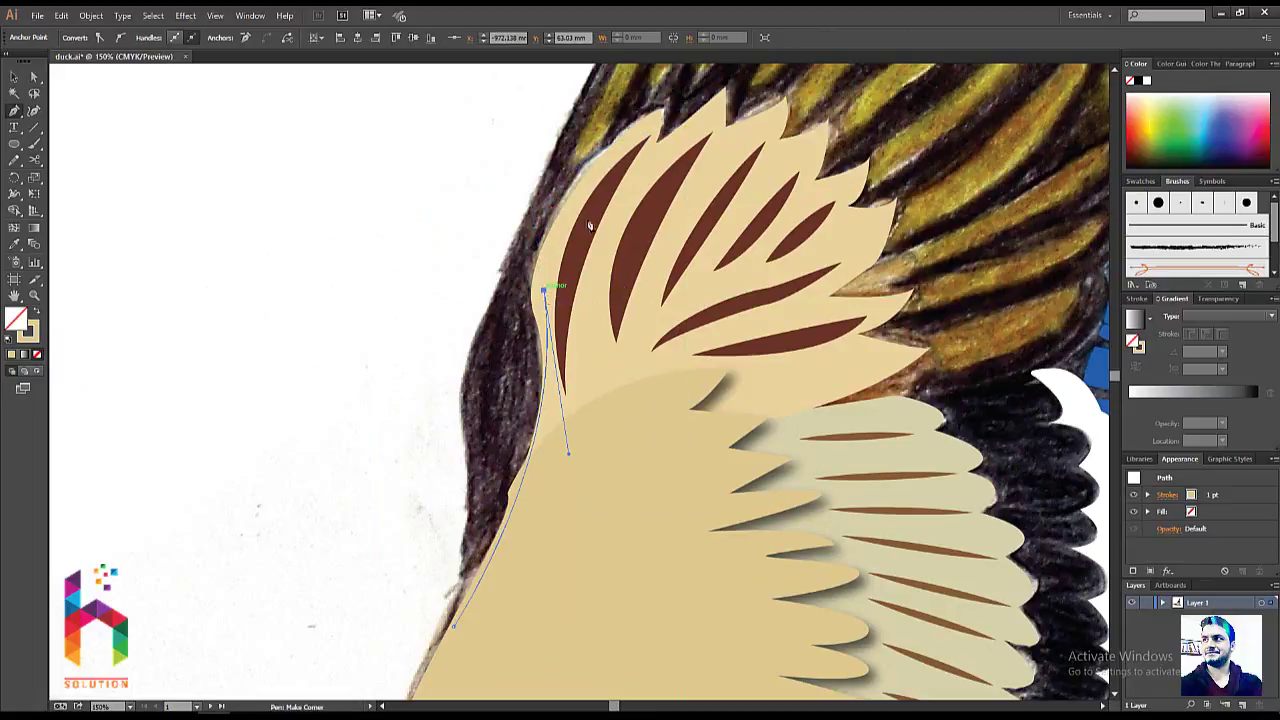
left_click(543, 290)
scroll(678, 75, "up", 3)
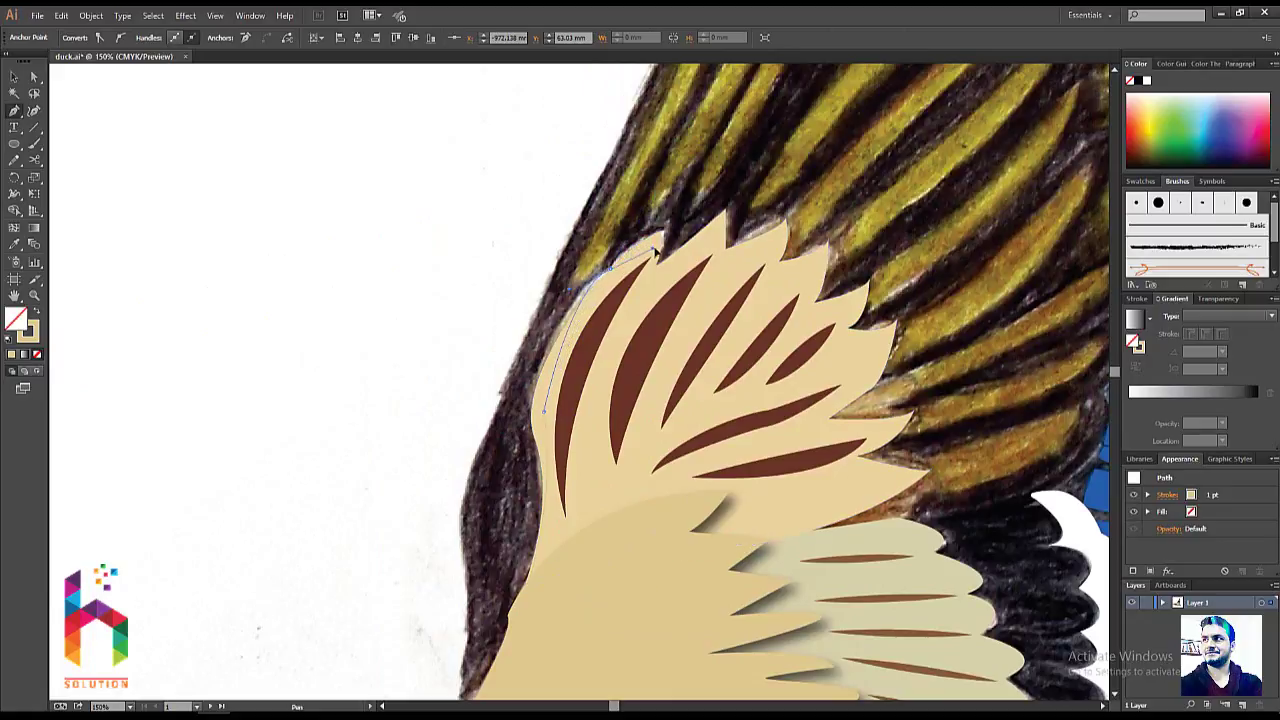
left_click_drag(662, 232, 614, 257)
left_click(614, 274)
left_click(528, 309)
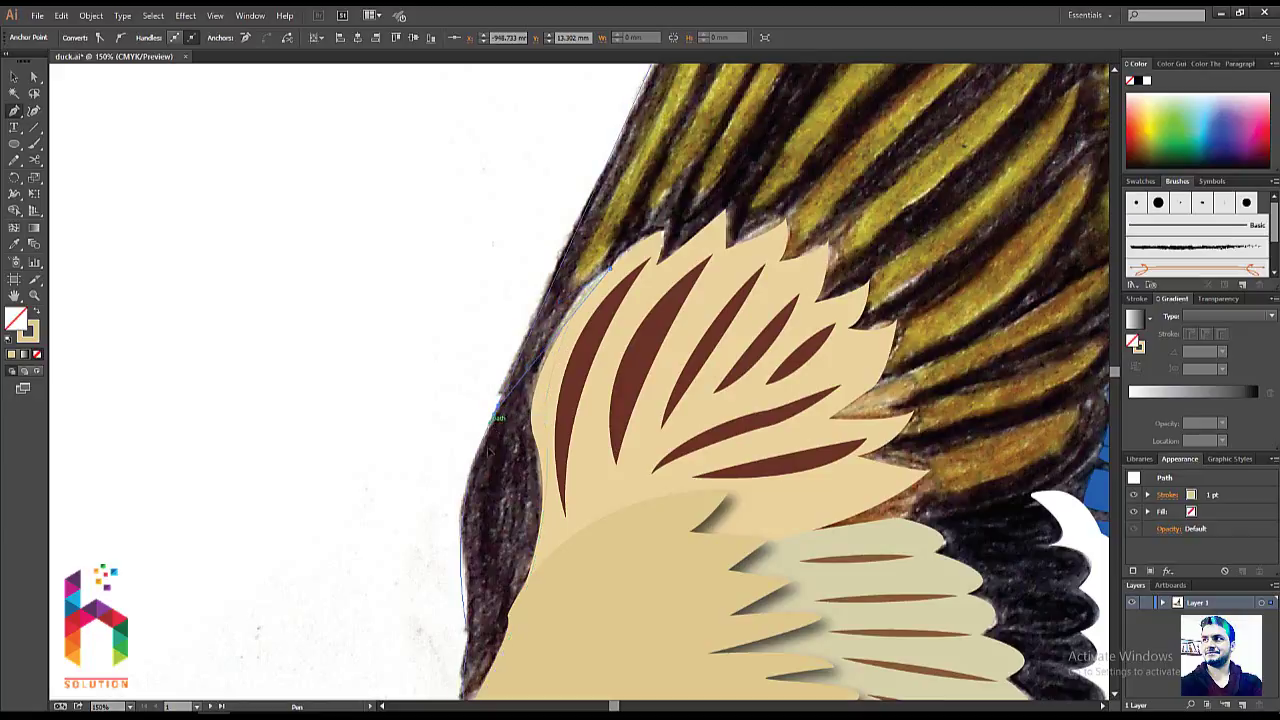
left_click_drag(449, 552, 449, 552)
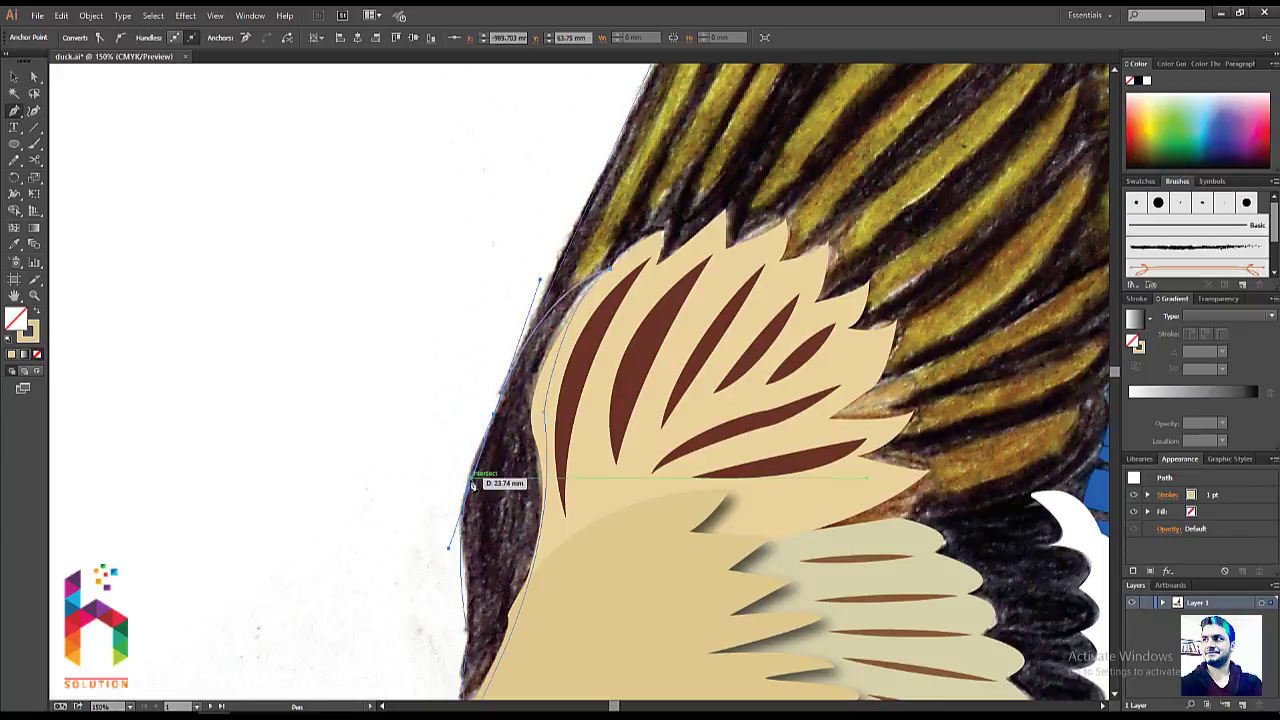
left_click(495, 418)
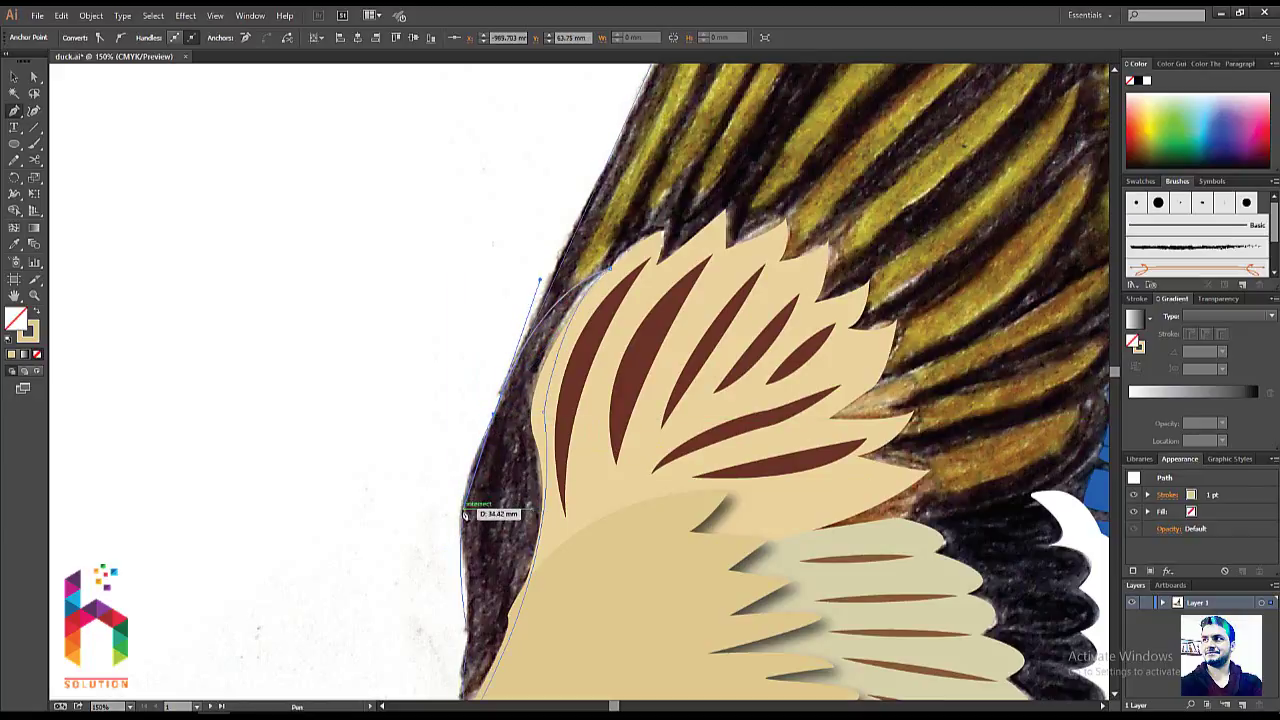
left_click(462, 480)
scroll(449, 600, "down", 2)
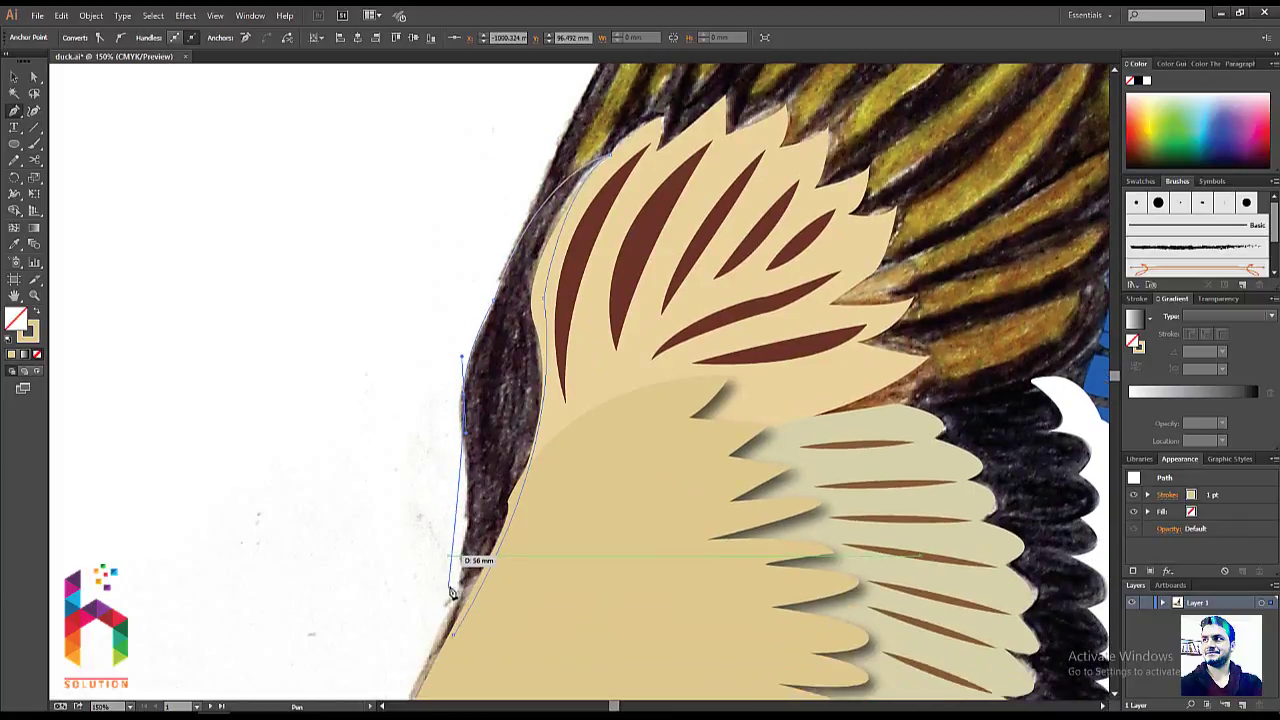
scroll(457, 563, "down", 2)
scroll(451, 557, "down", 2)
left_click(458, 572)
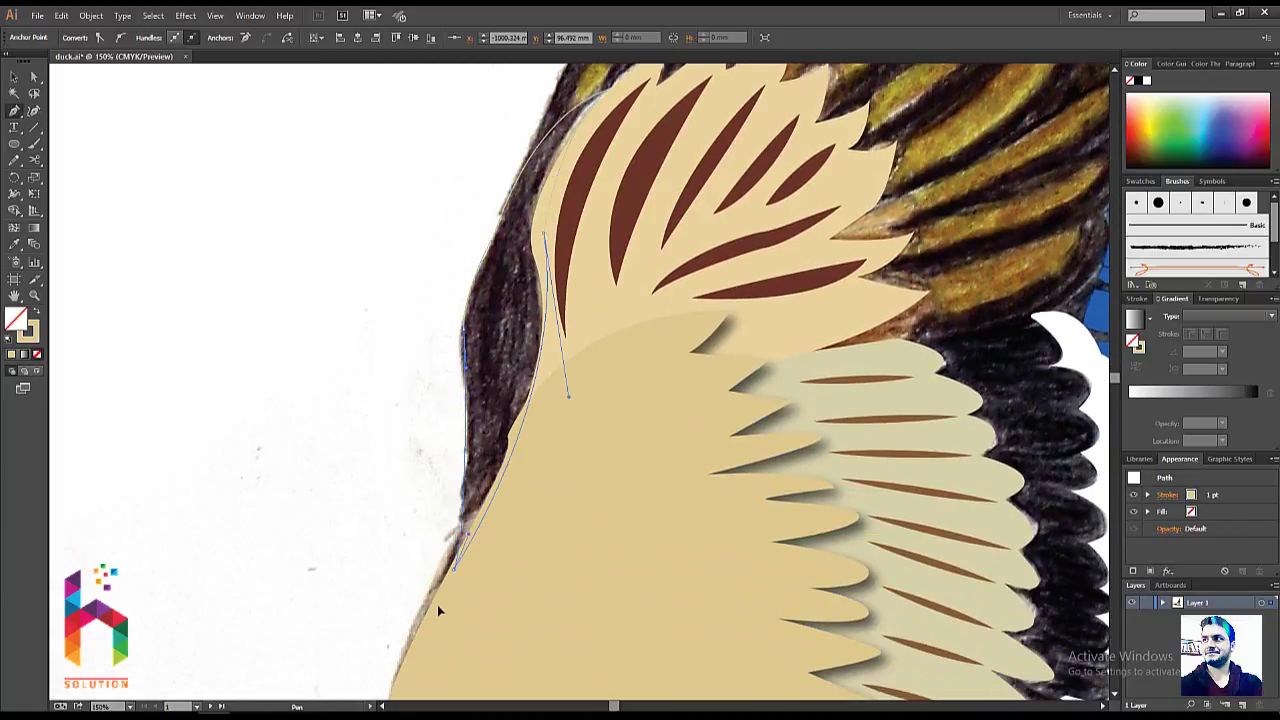
- Fill the new edge shape with the dark colour sampled from the artwork
key("v")
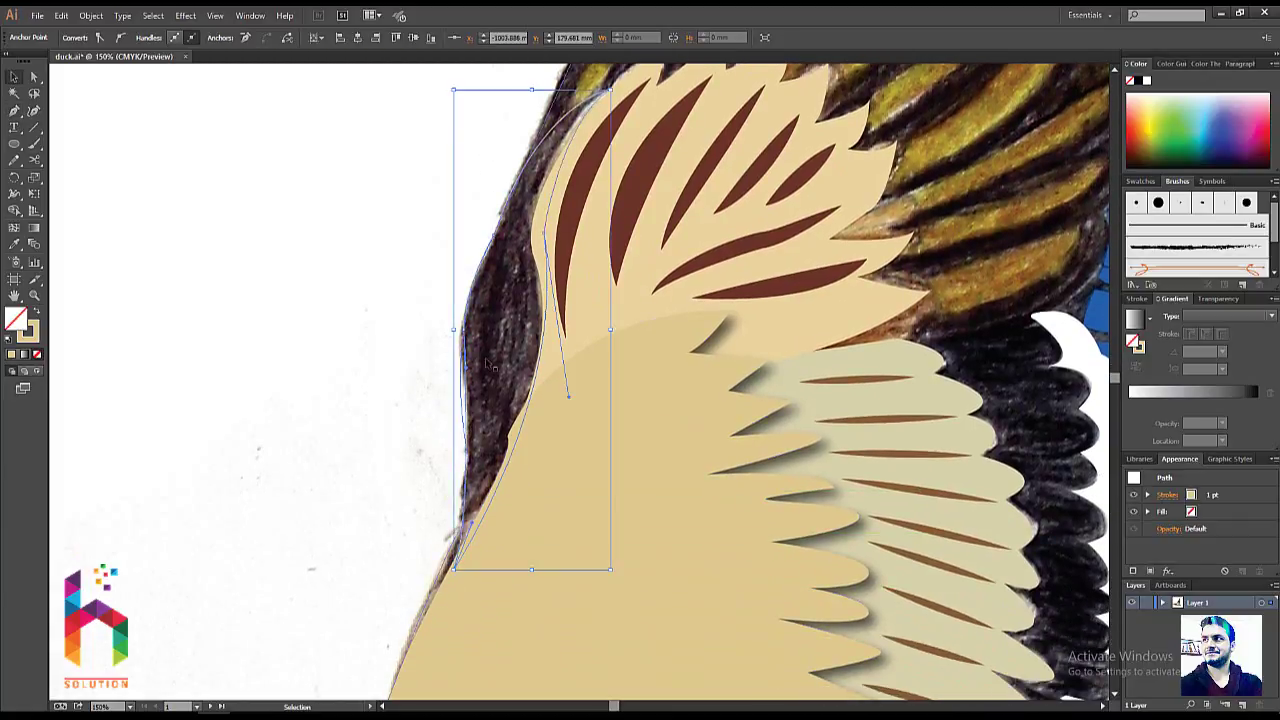
key("i")
left_click(498, 360)
key("v")
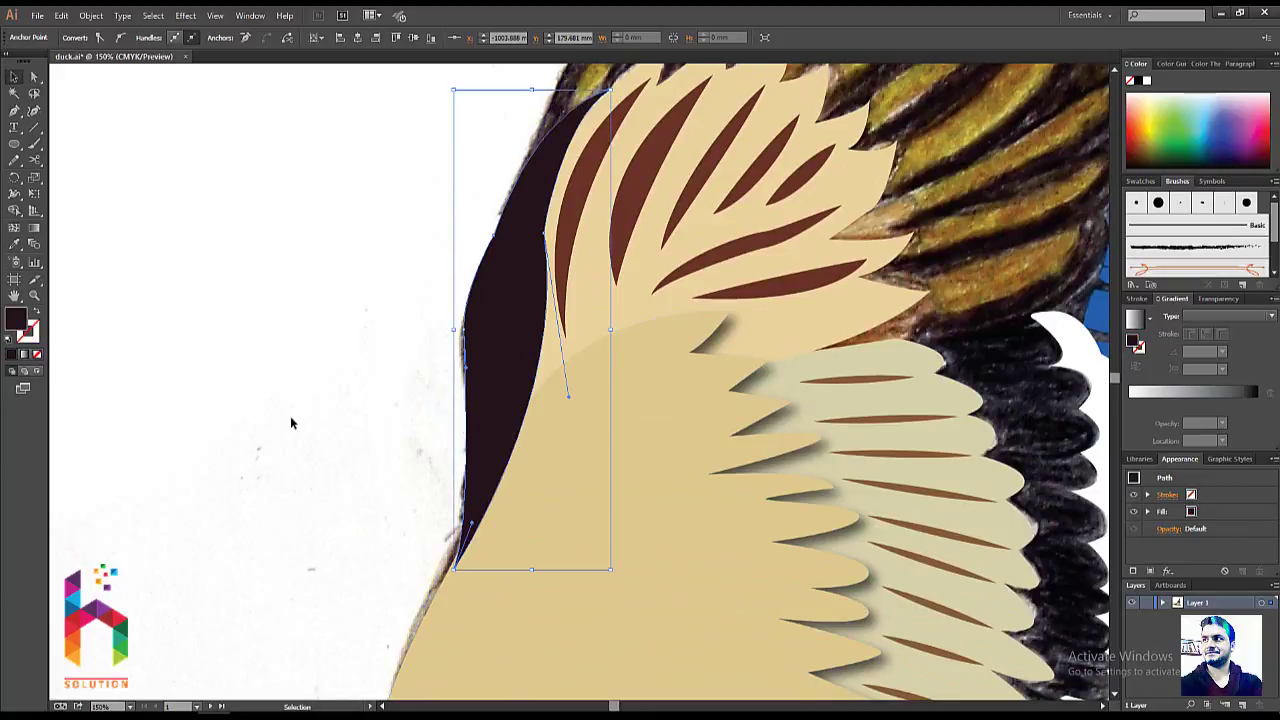
left_click(290, 416)
- Draw a straight Pen line from the leftmost primary feather's tip to its base
key("ctrl+minus")
key("ctrl+minus")
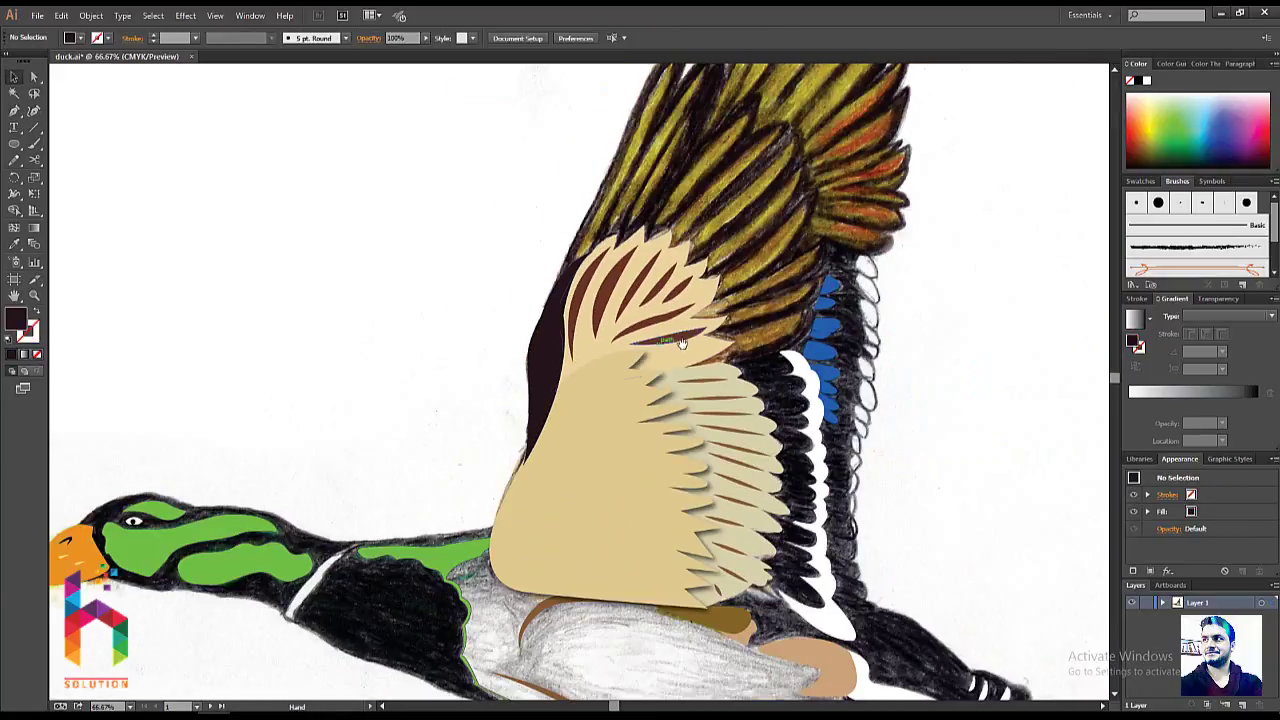
scroll(455, 380, "up", 3)
scroll(420, 360, "right", 2)
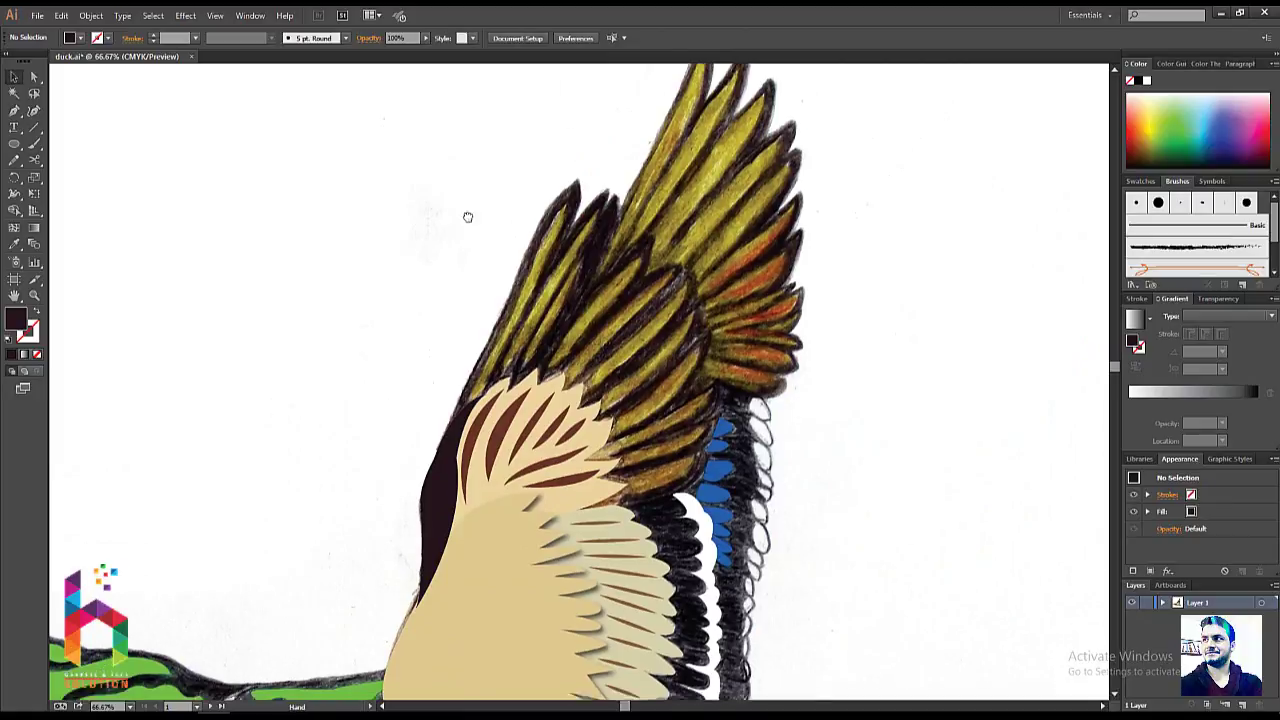
scroll(460, 280, "down", 5)
scroll(500, 330, "up", 3)
scroll(490, 280, "up", 2)
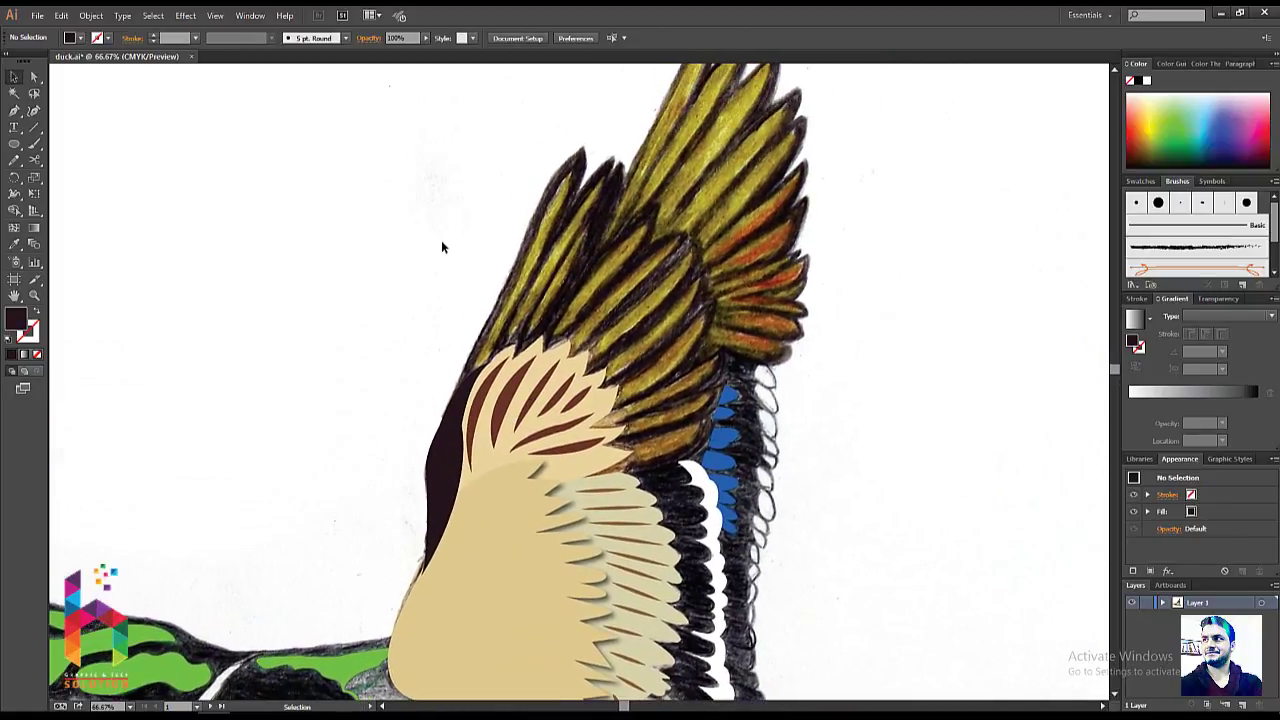
key("ctrl+plus")
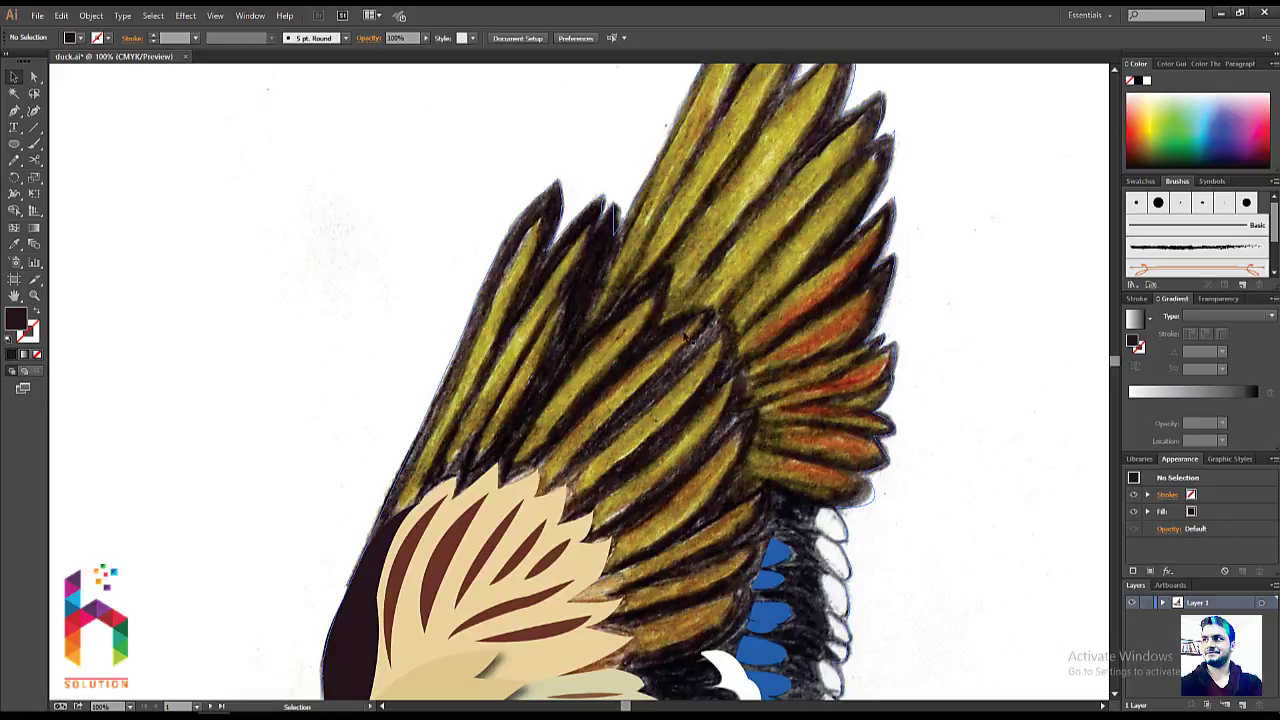
key("p")
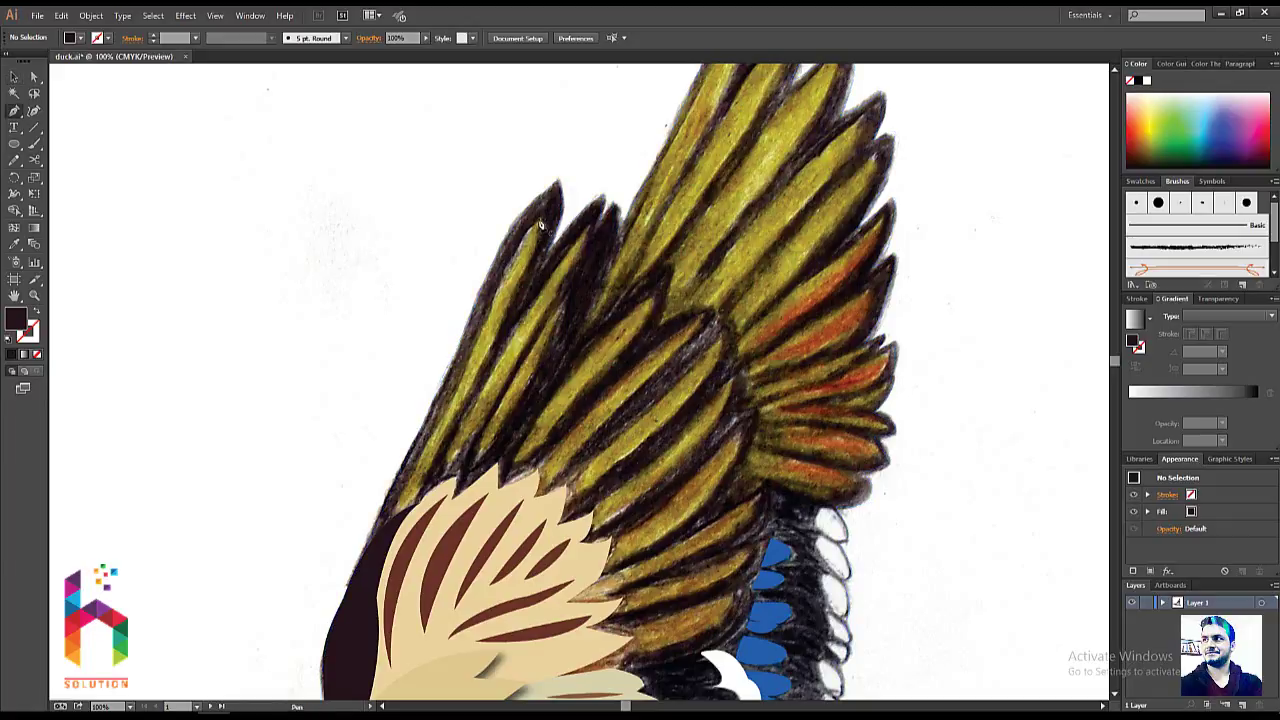
left_click(538, 222)
left_click(405, 492)
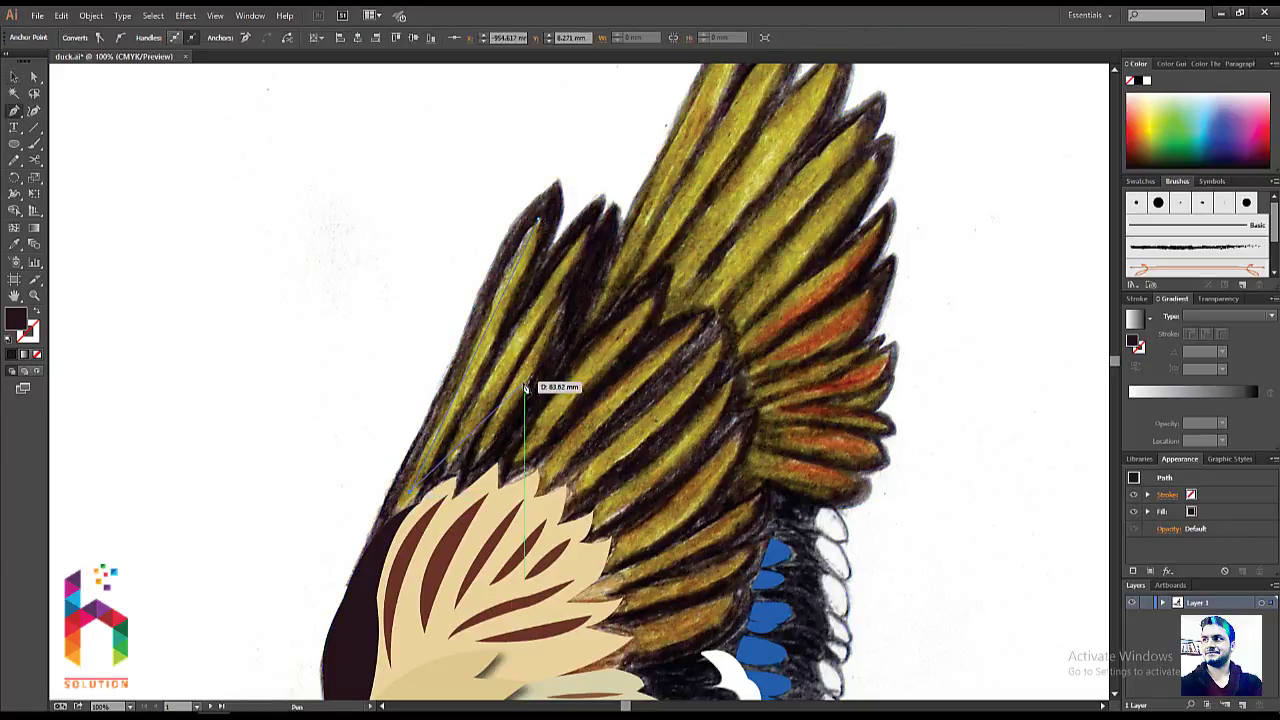
- Place seven anchors along the middle feathers down to the lower wing edge, then end the path
left_click(455, 451)
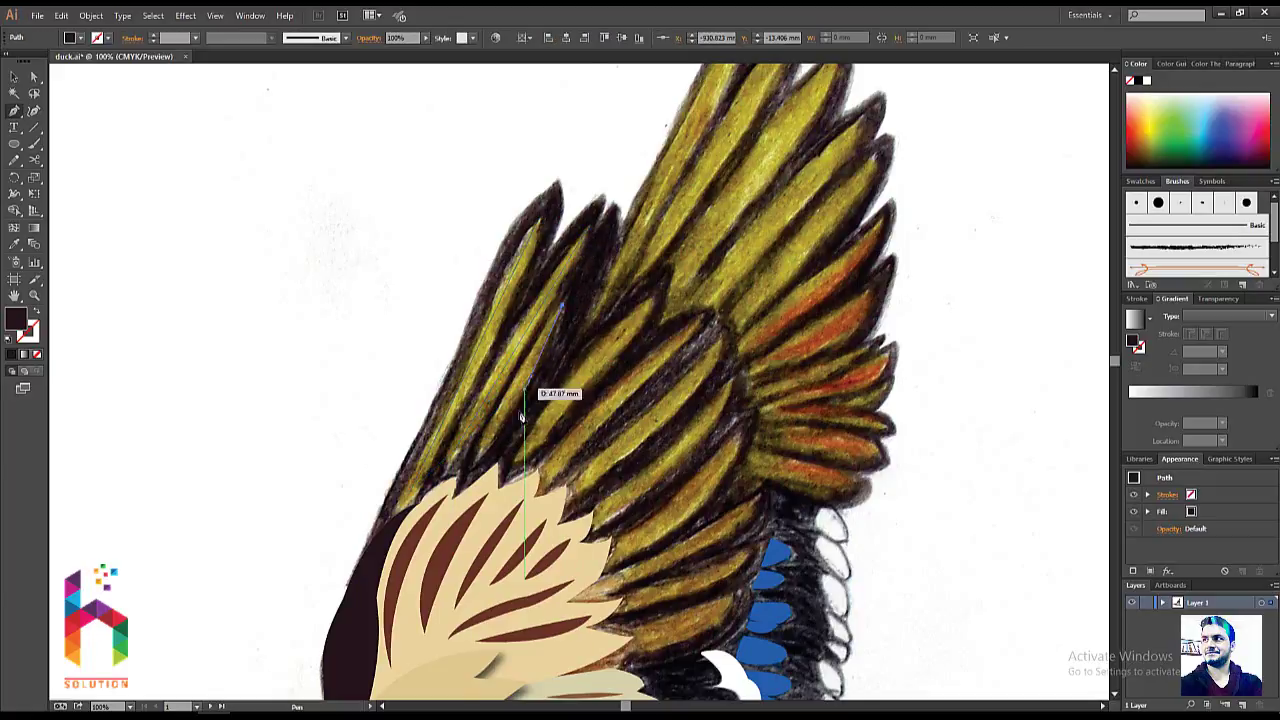
left_click(530, 434)
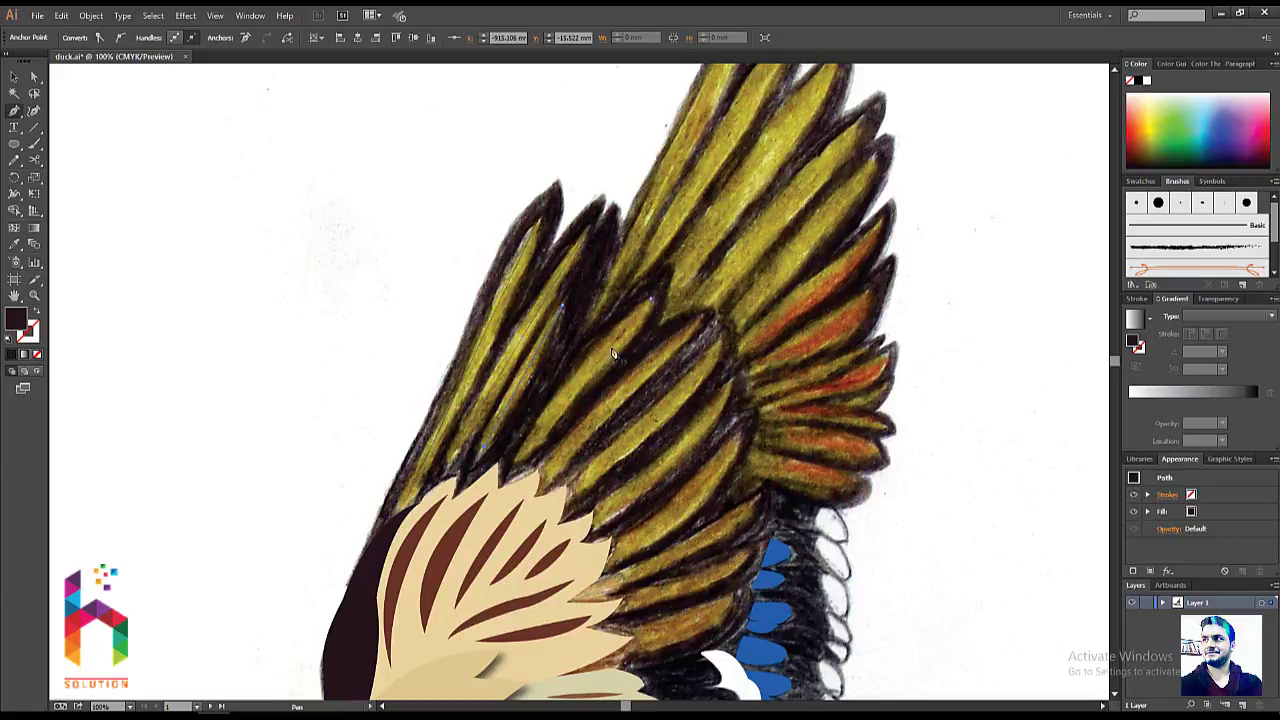
left_click(560, 450)
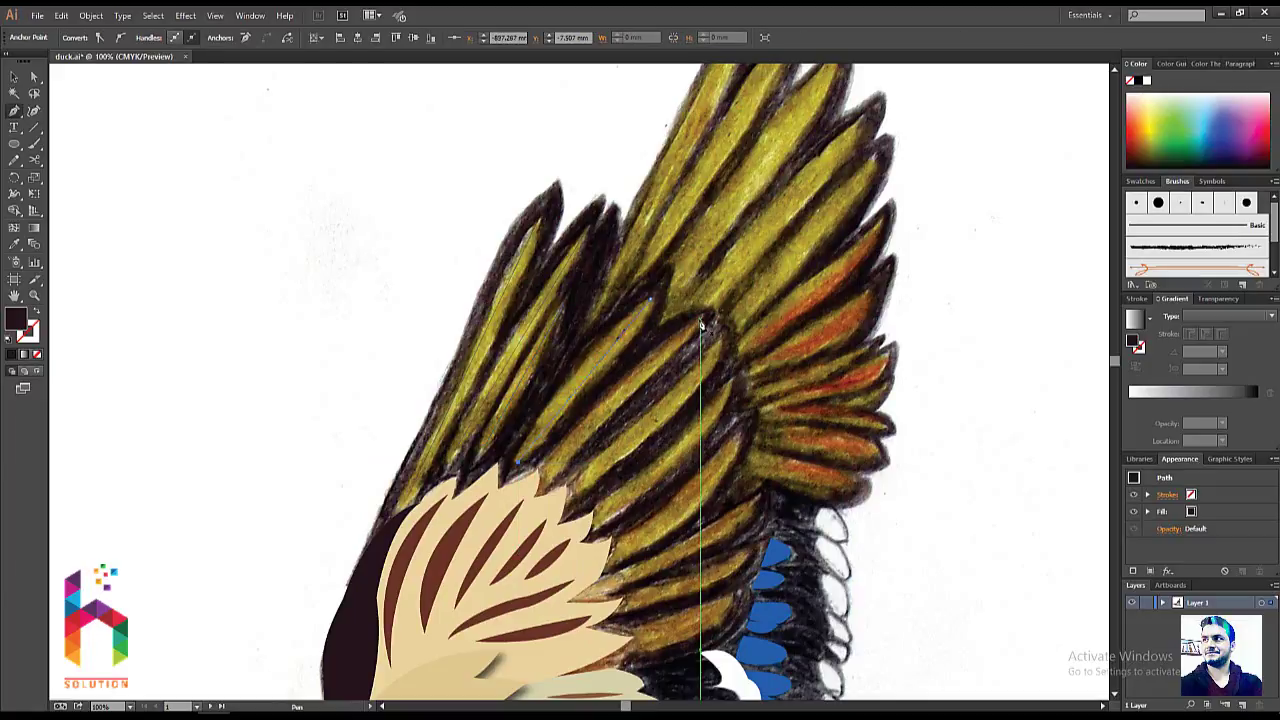
left_click(578, 460)
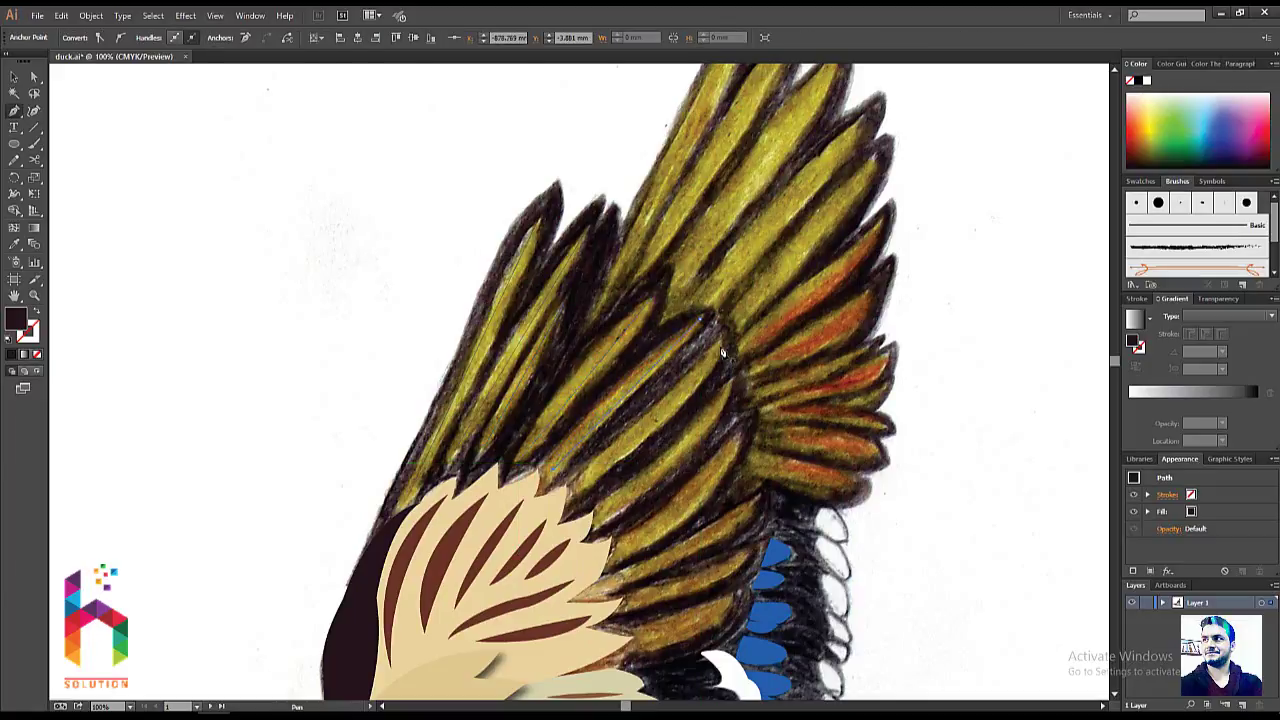
left_click(592, 486)
left_click_drag(733, 386, 605, 521)
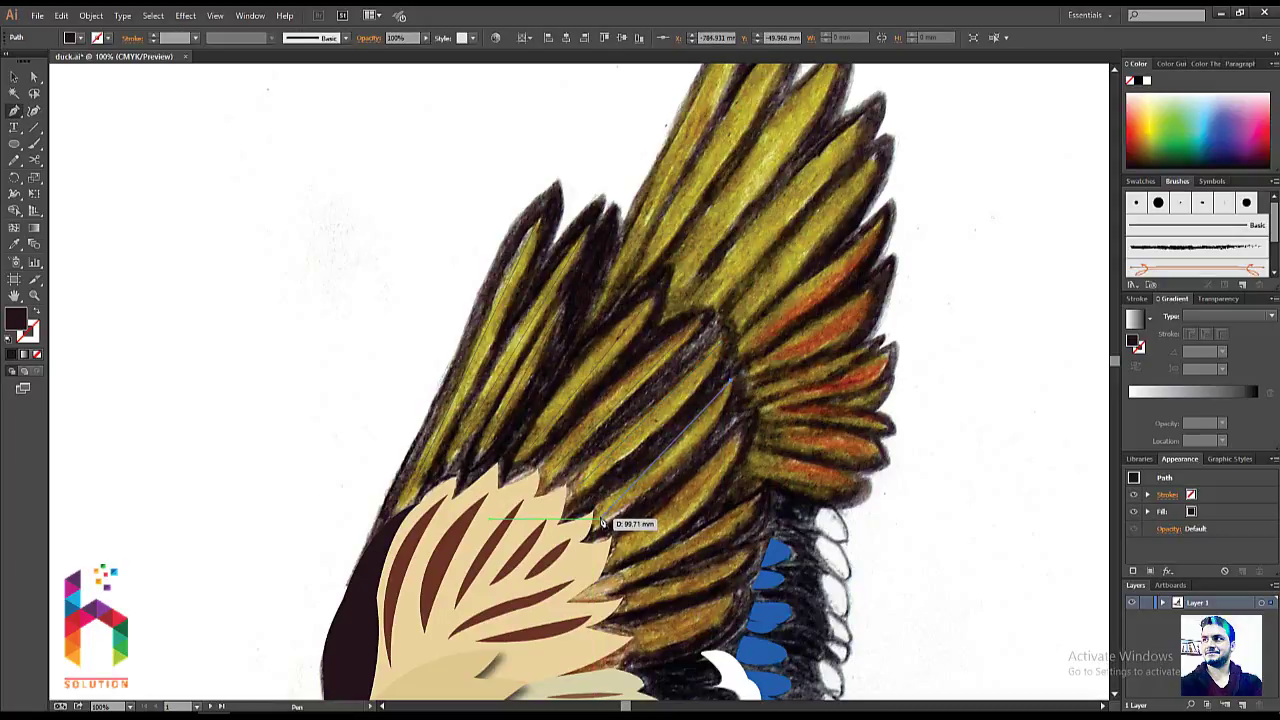
left_click(602, 523)
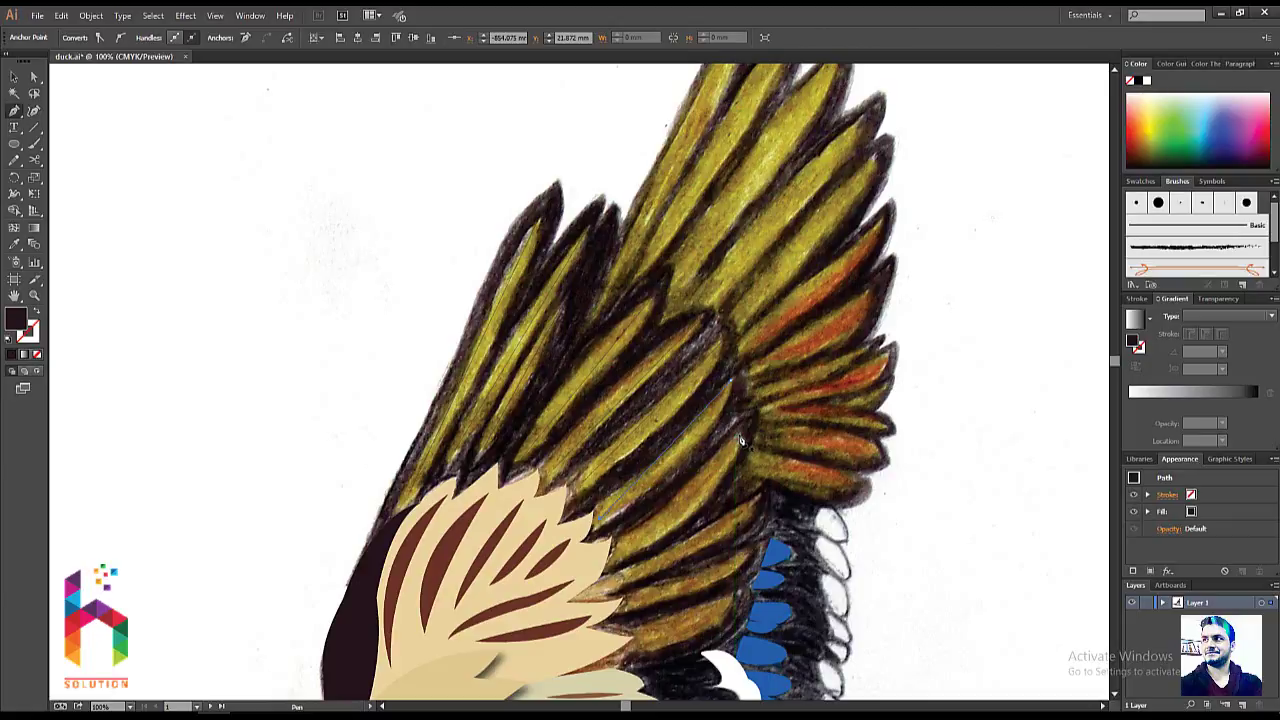
key("Escape")
key("v")
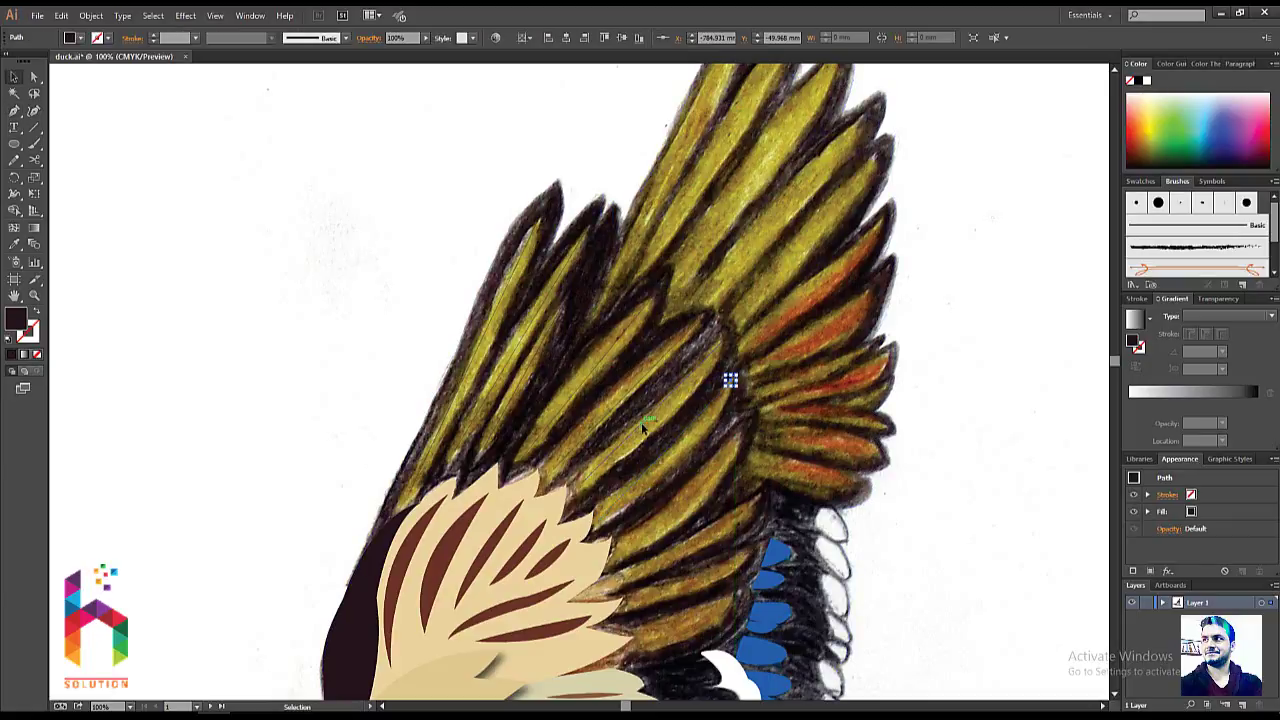
left_click(620, 420)
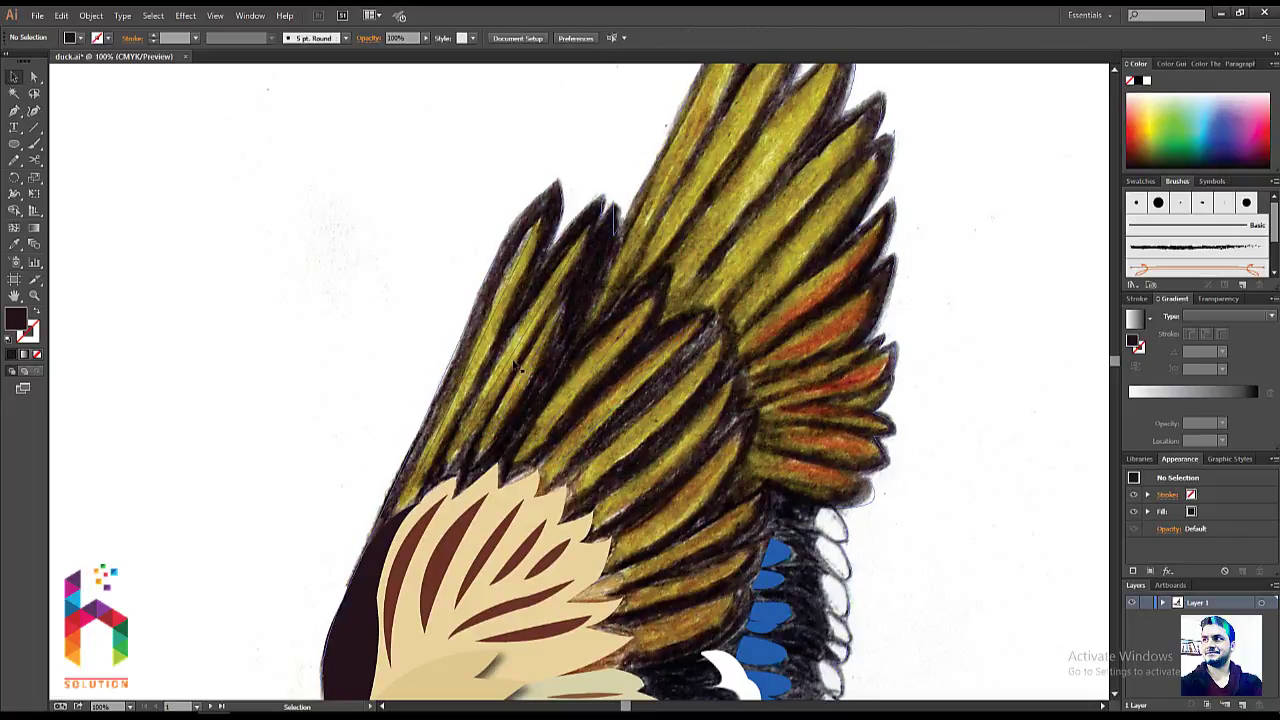
- Give the leftmost feather line a 15 pt stroke
left_click(477, 343)
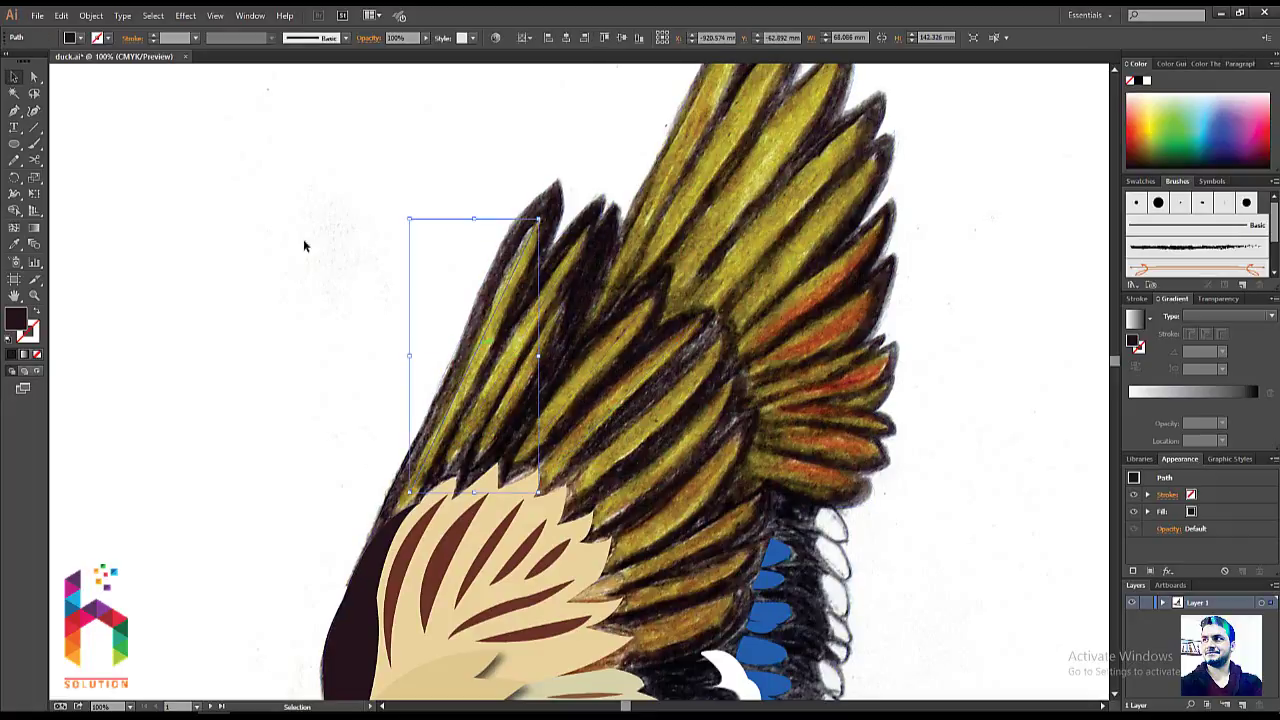
type("15")
key("Return")
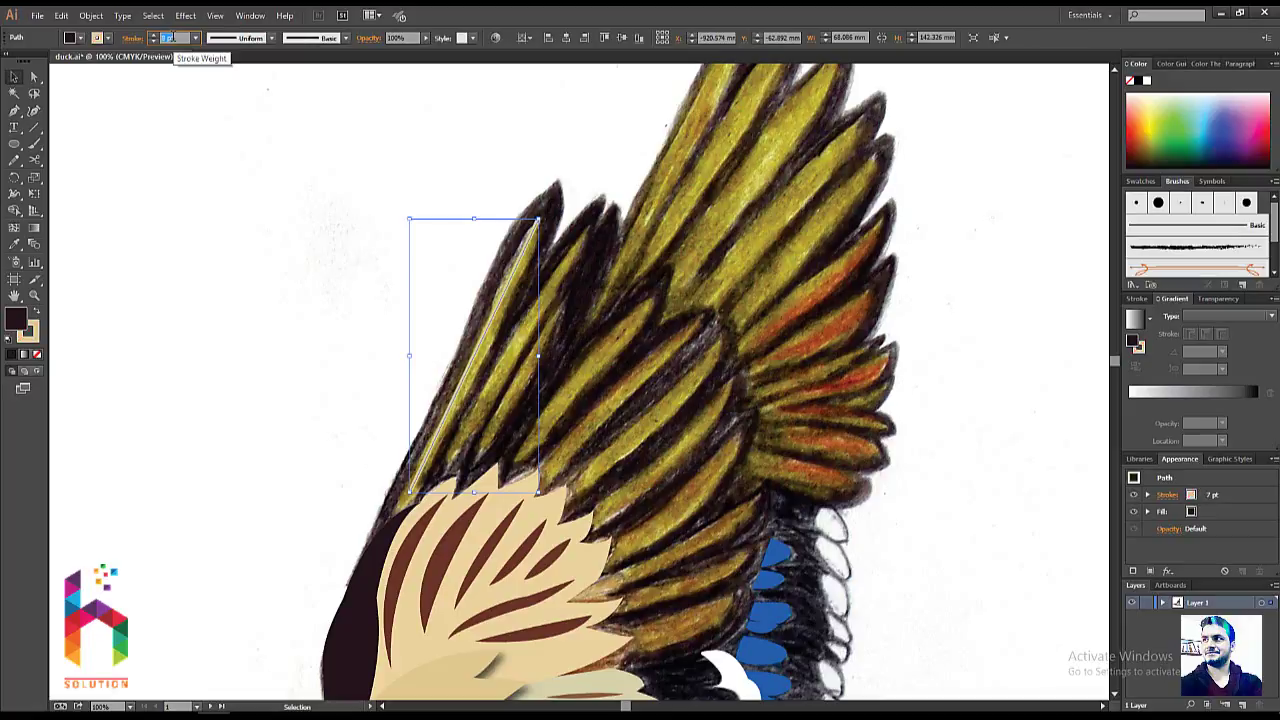
left_click(615, 350)
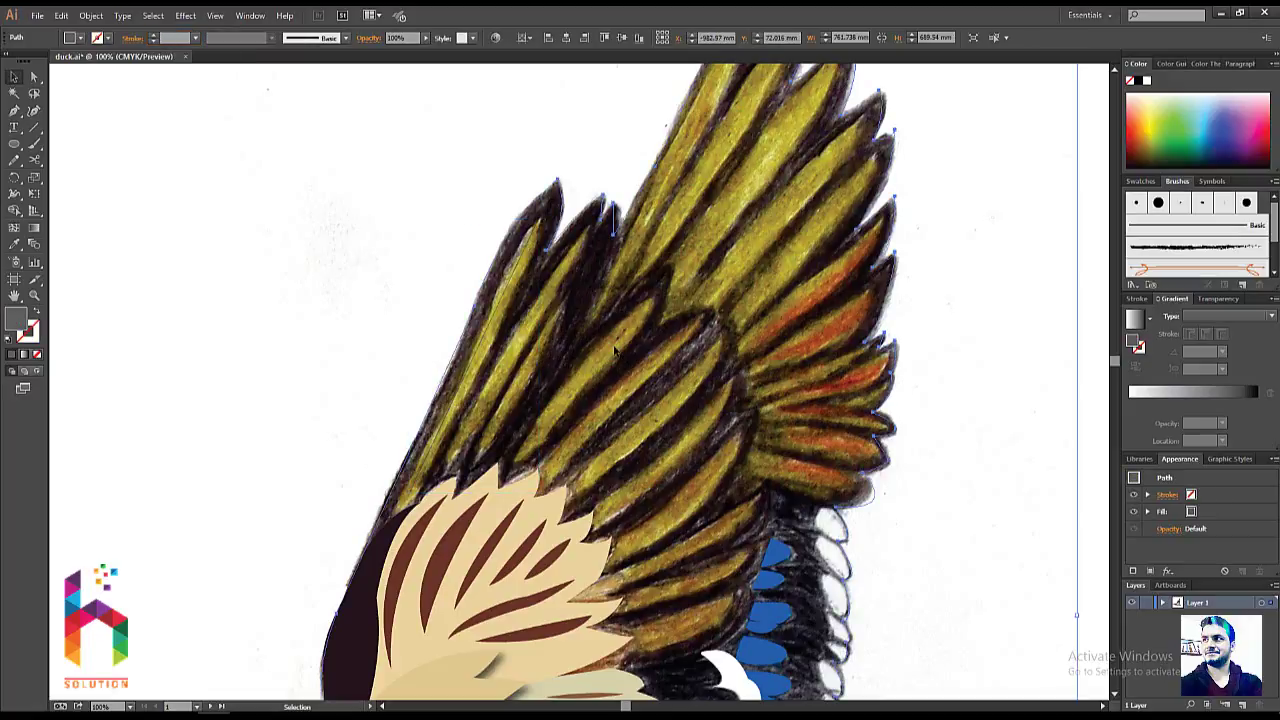
key("ctrl+shift+z")
- Make the line's stroke the olive sampled from the scanned feather, at 20 pt weight
key("i")
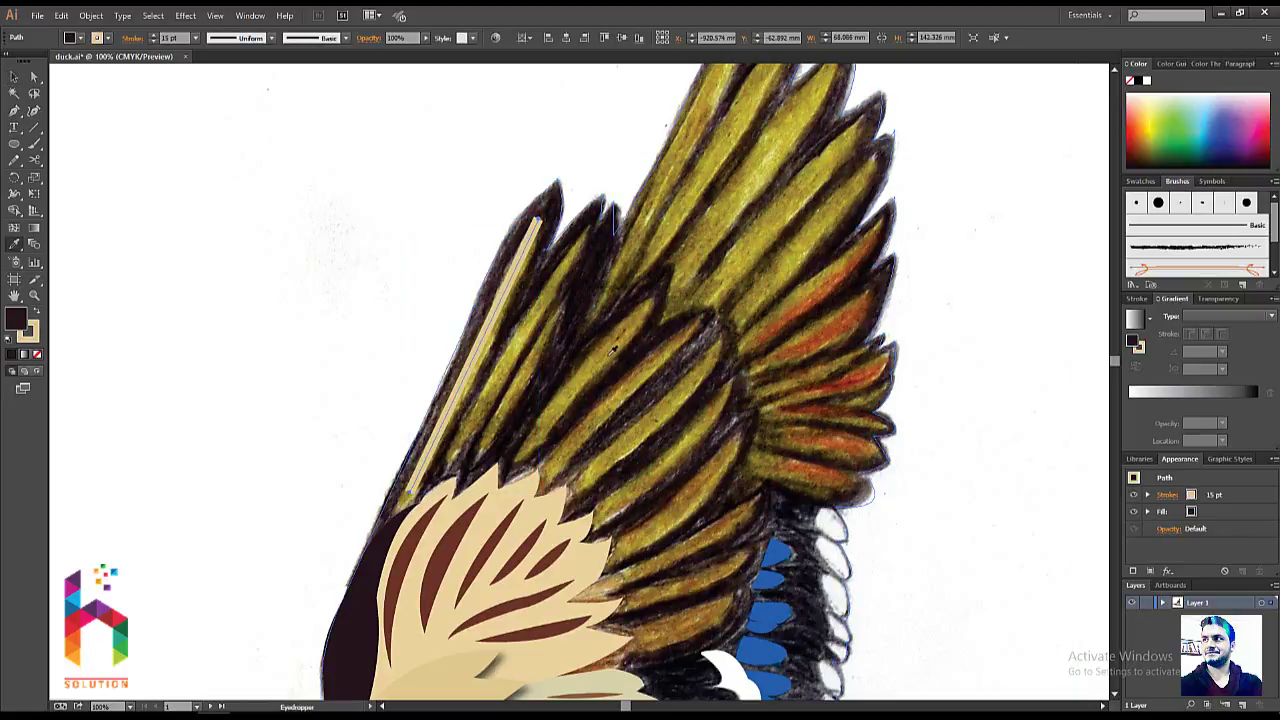
left_click(614, 347)
key("v")
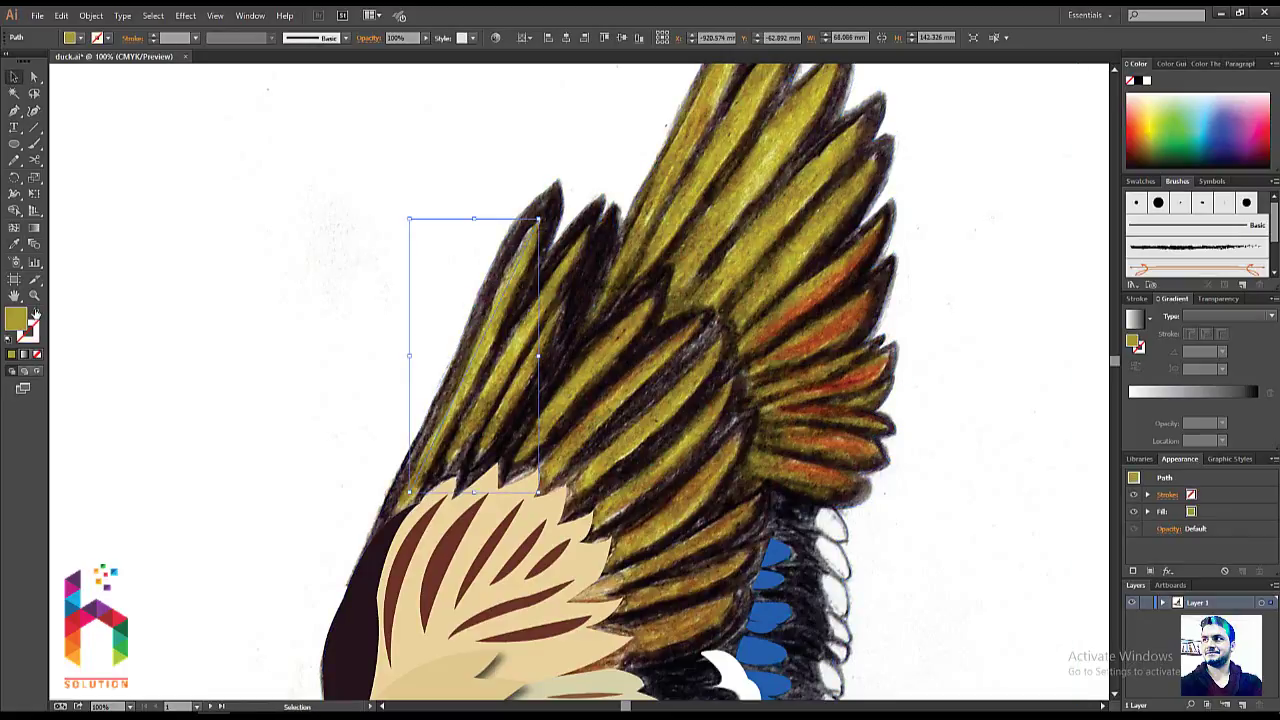
left_click(35, 314)
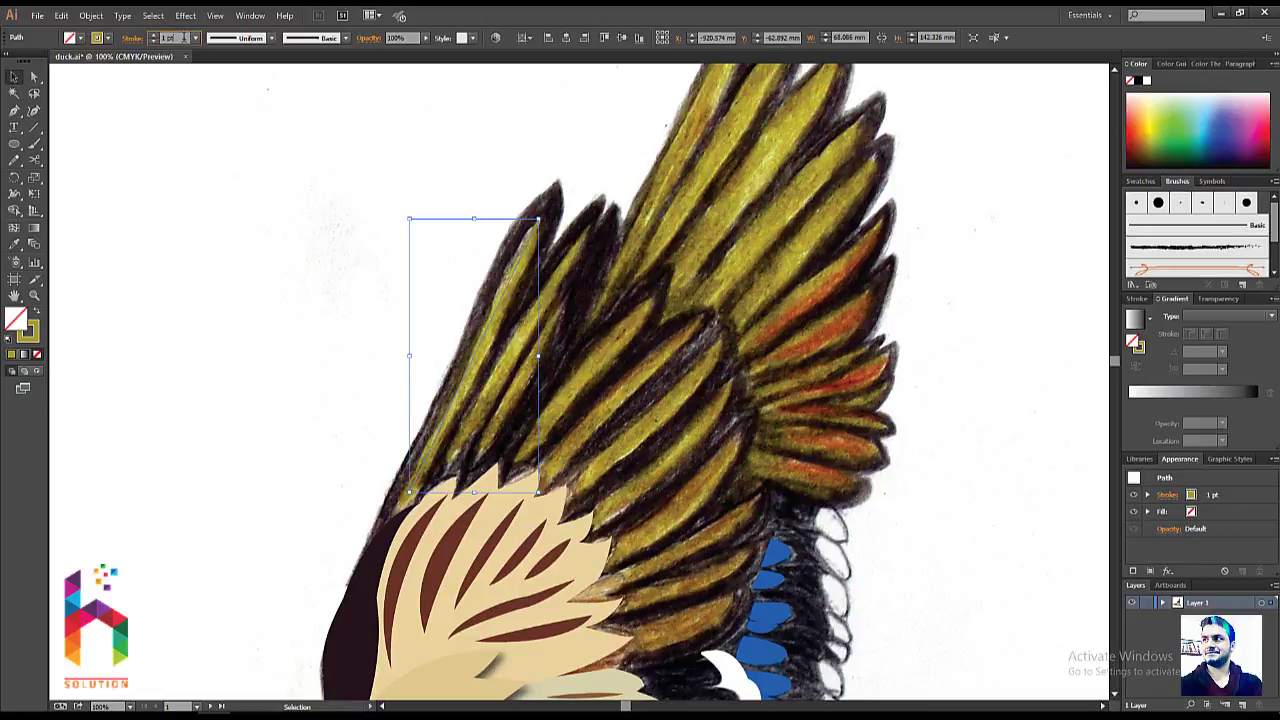
left_click(171, 37)
type("20")
key("Return")
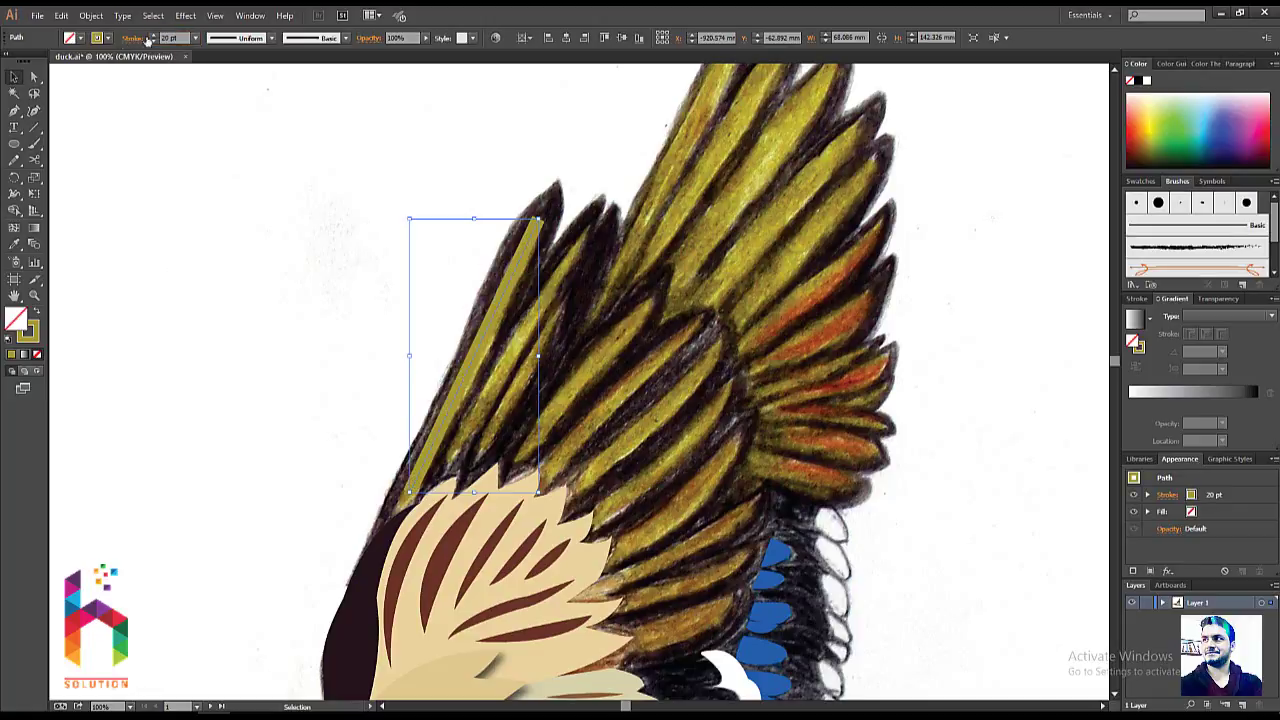
- Try several width profiles on the olive stroke, ending with one tapered at both ends
left_click(232, 38)
left_click(224, 147)
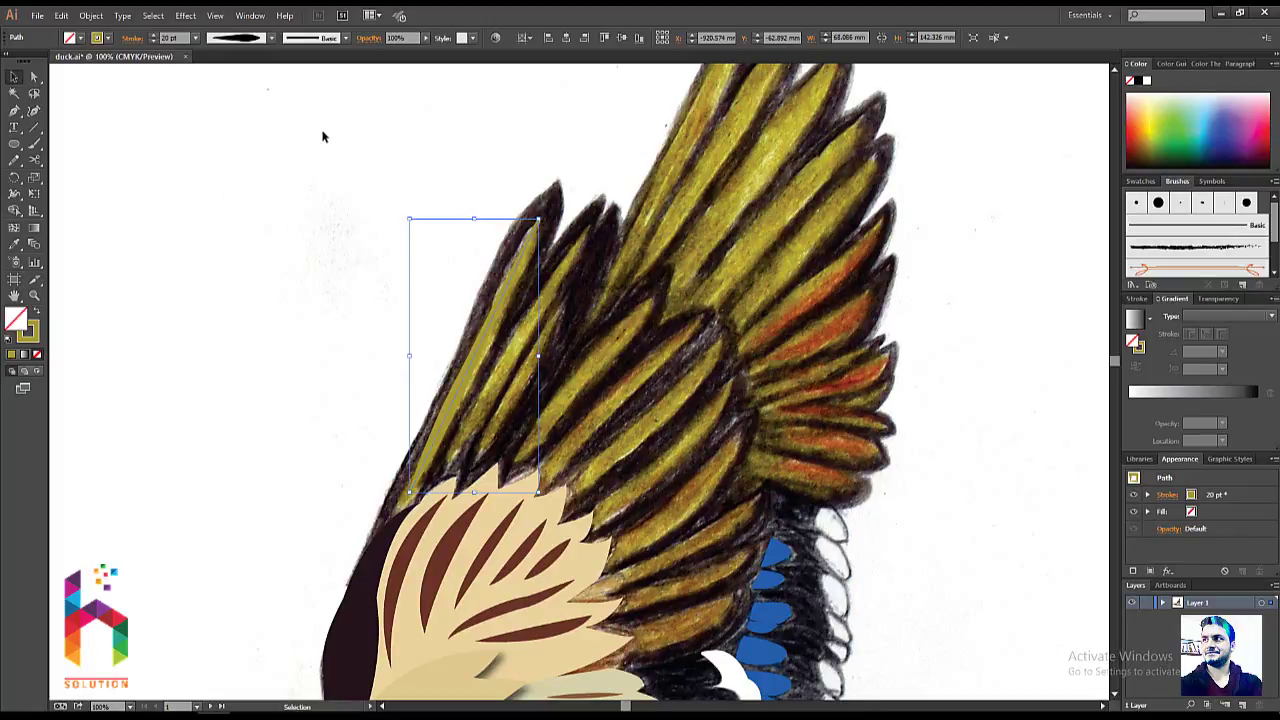
left_click(416, 298)
left_click(471, 372)
left_click_drag(474, 366, 299, 309)
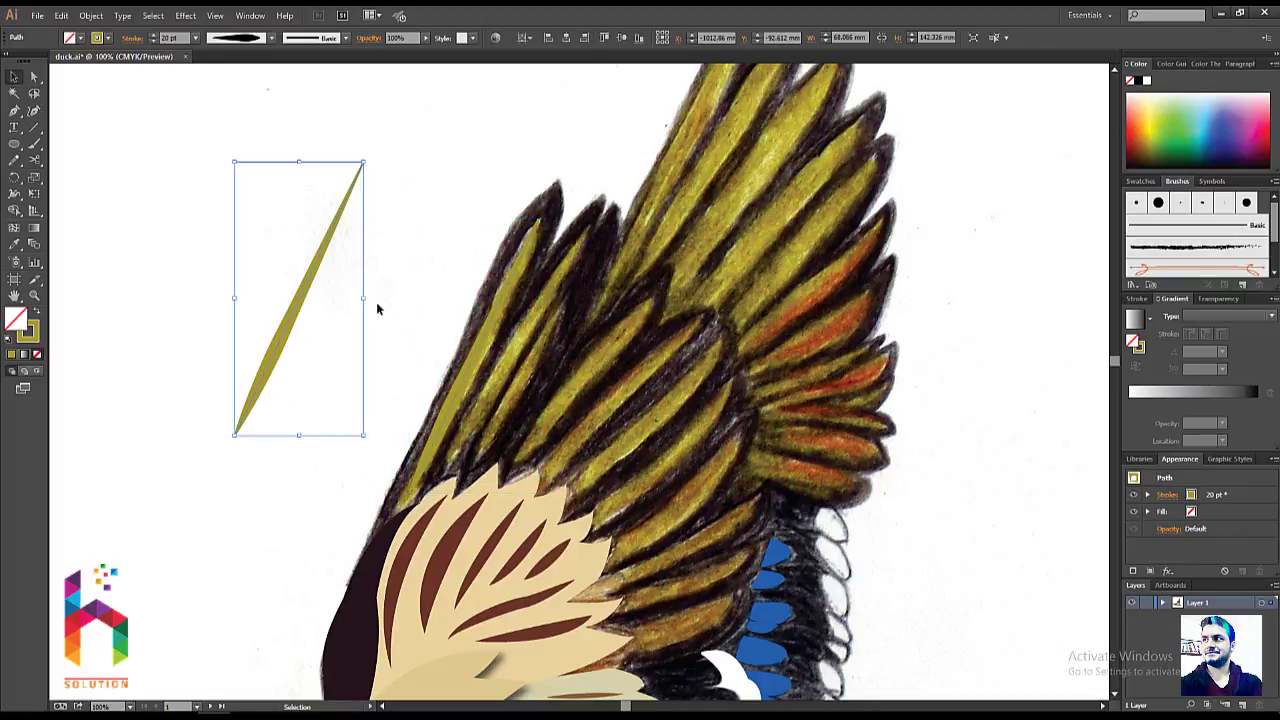
left_click(272, 38)
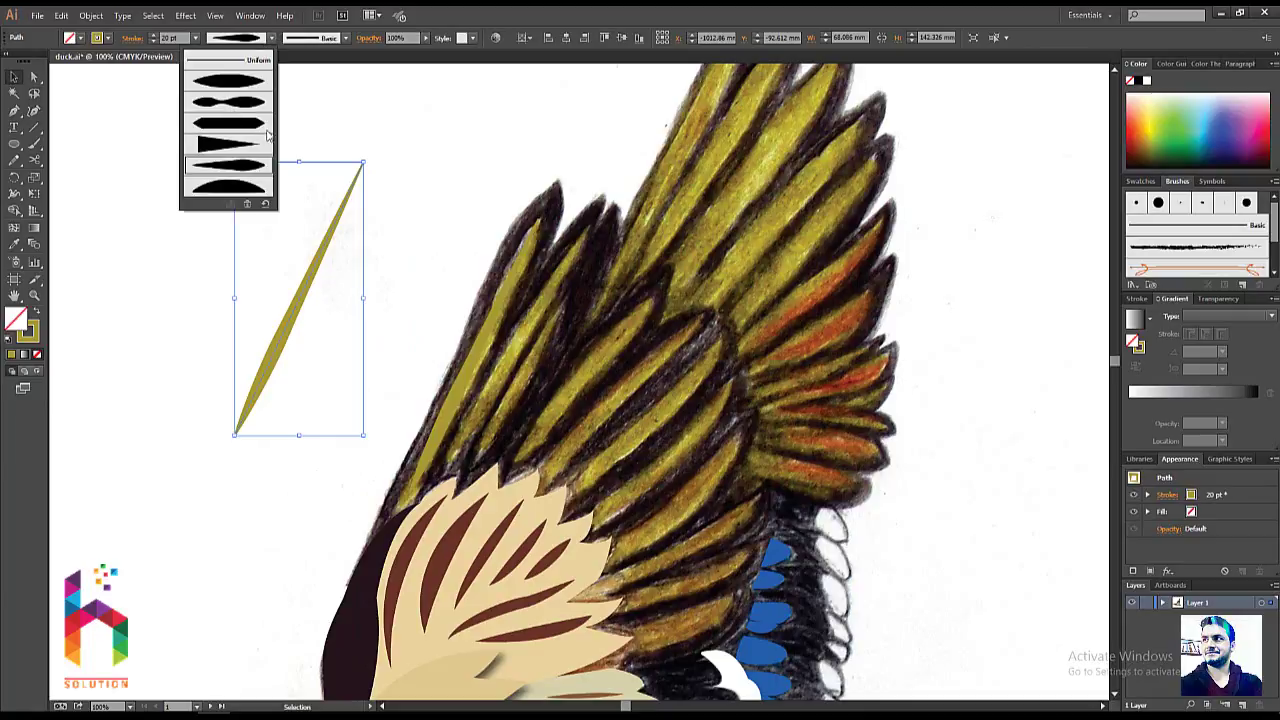
left_click(246, 189)
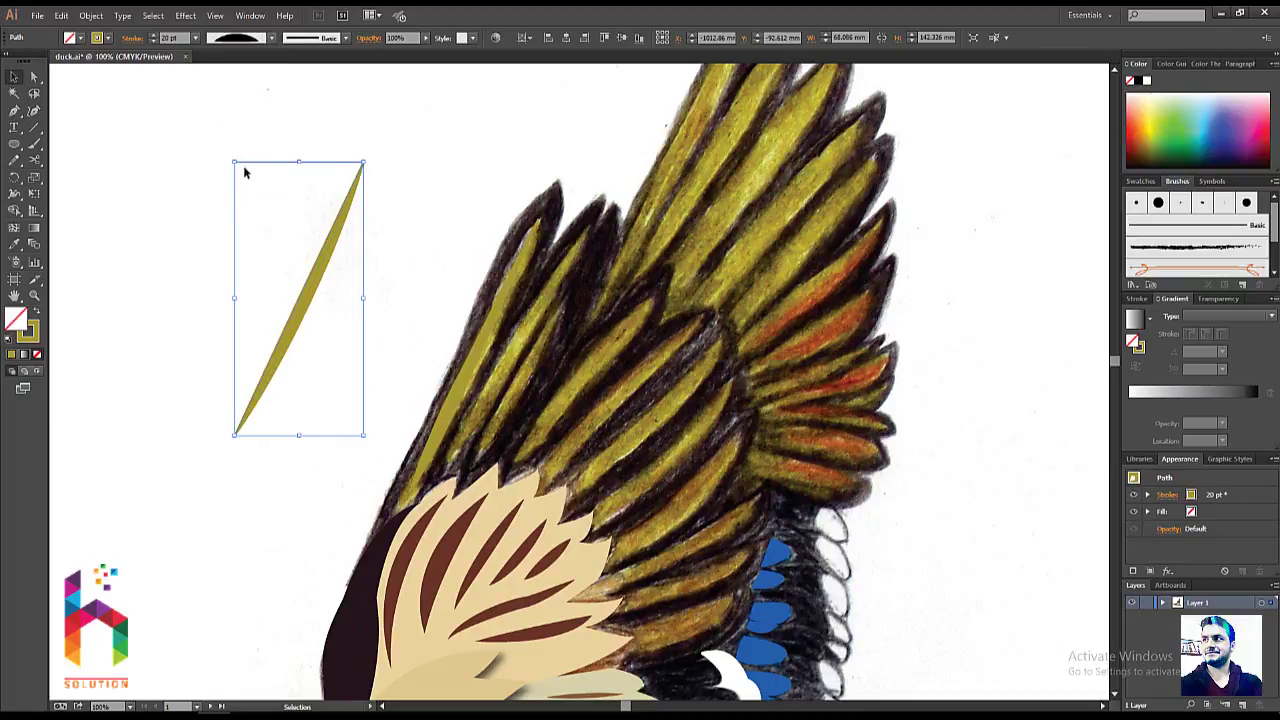
left_click(270, 38)
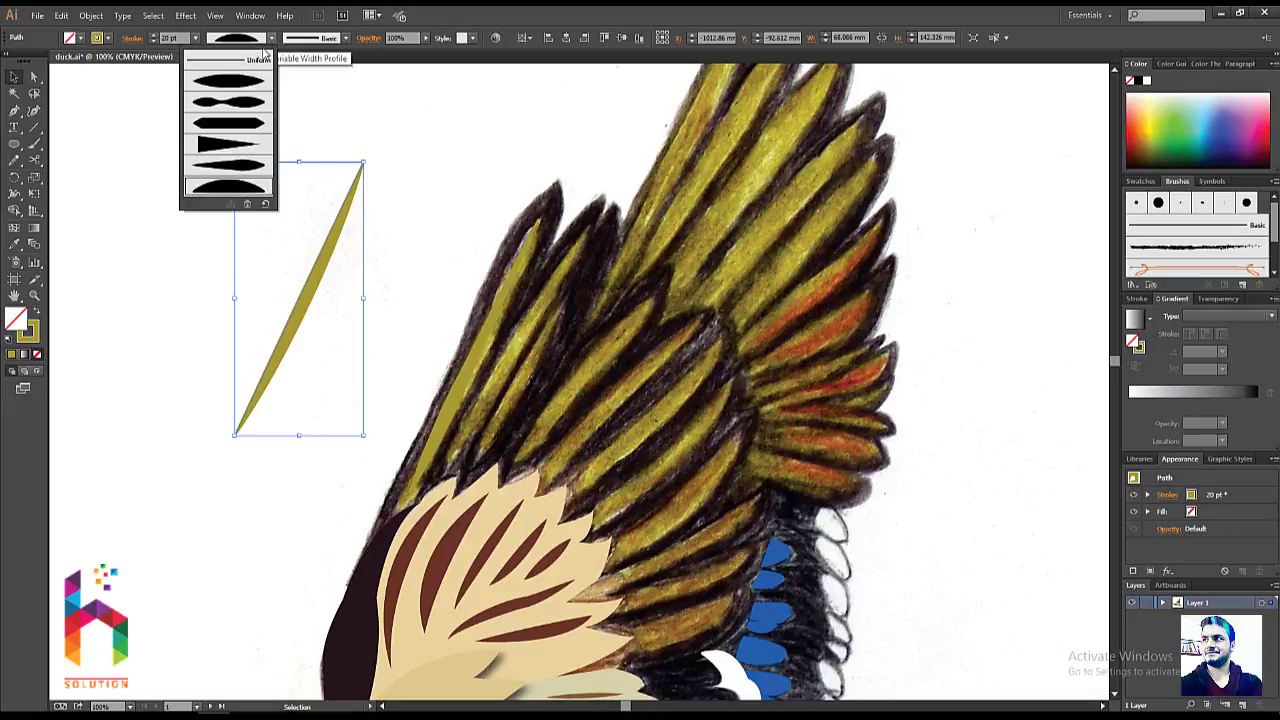
left_click(223, 147)
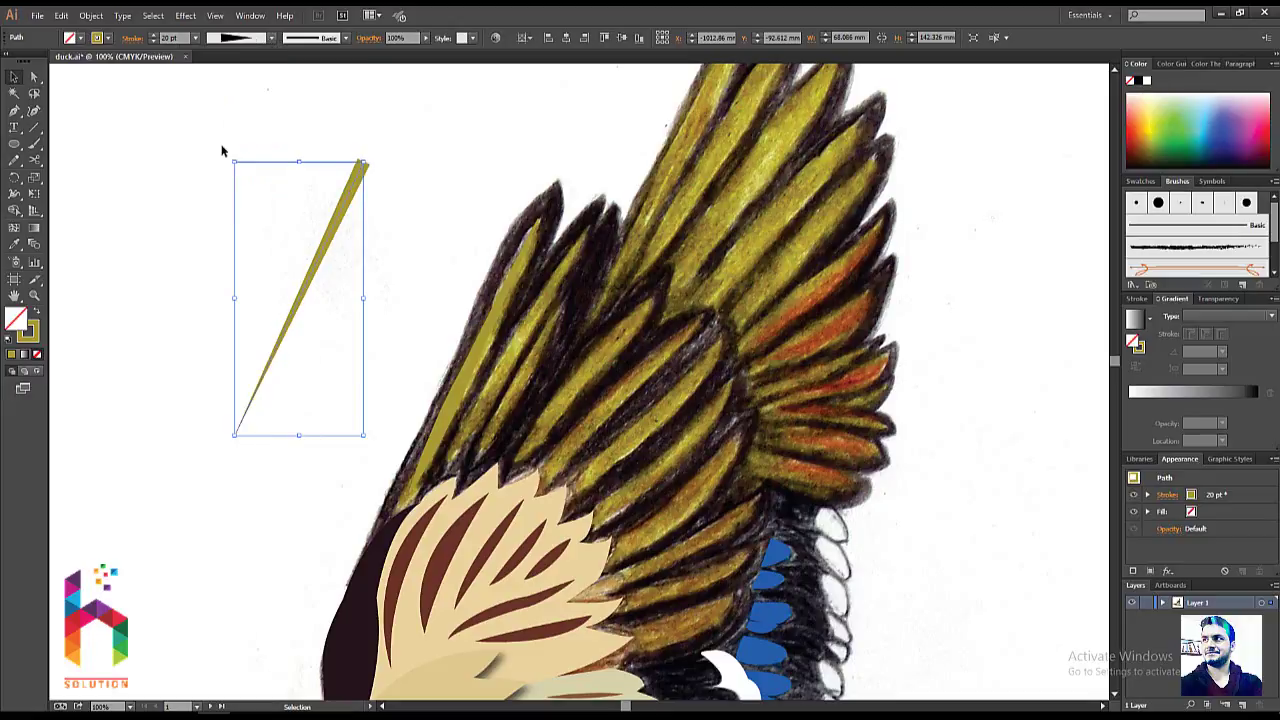
left_click(254, 38)
left_click(238, 166)
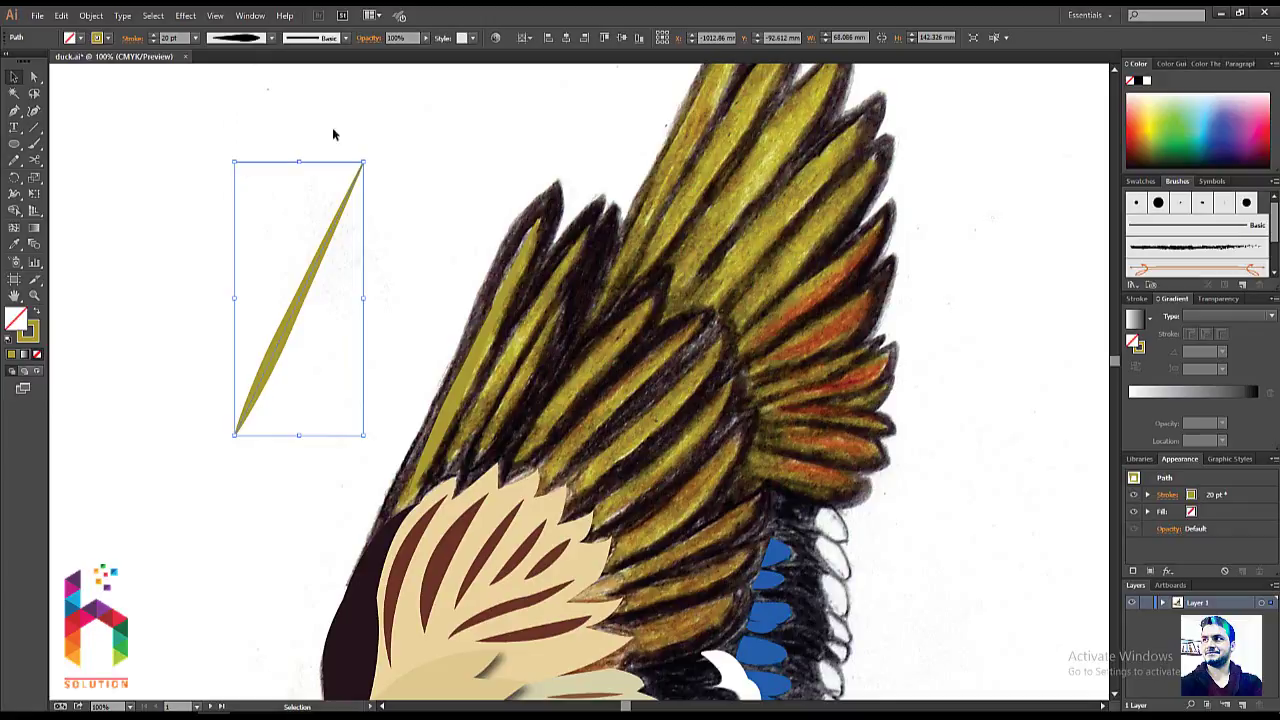
- Move the olive stroke back onto the leftmost feather and settle its final width profile
left_click_drag(326, 240, 502, 296)
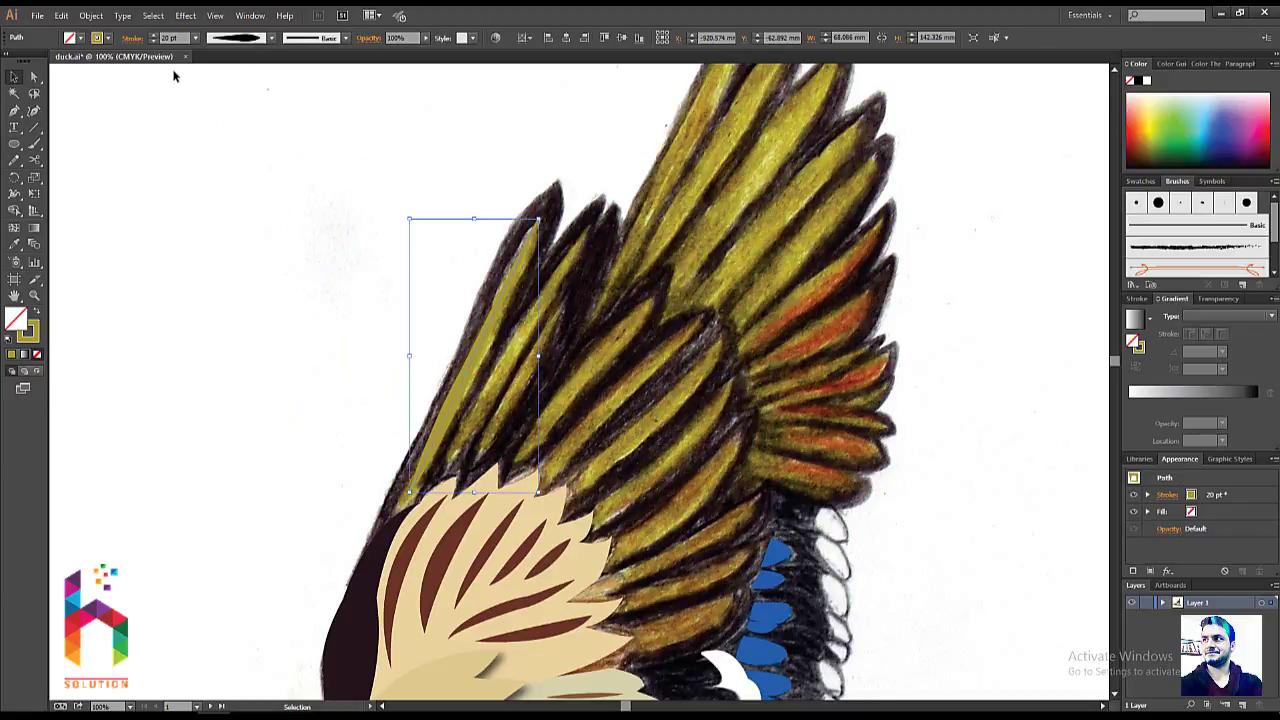
left_click(254, 38)
left_click(226, 191)
left_click(337, 308)
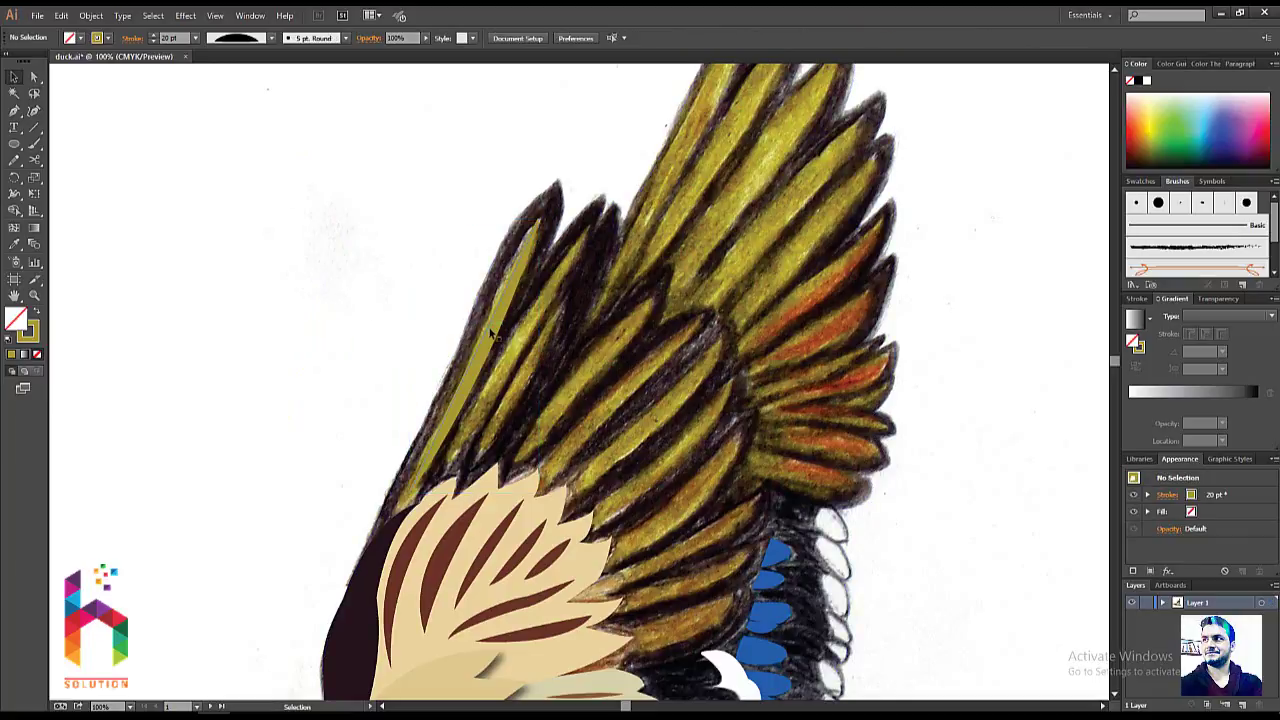
left_click_drag(357, 335, 461, 315)
- Draw a path along the next feather, copy the olive 20 pt style, and swap it to an olive fill
key("p")
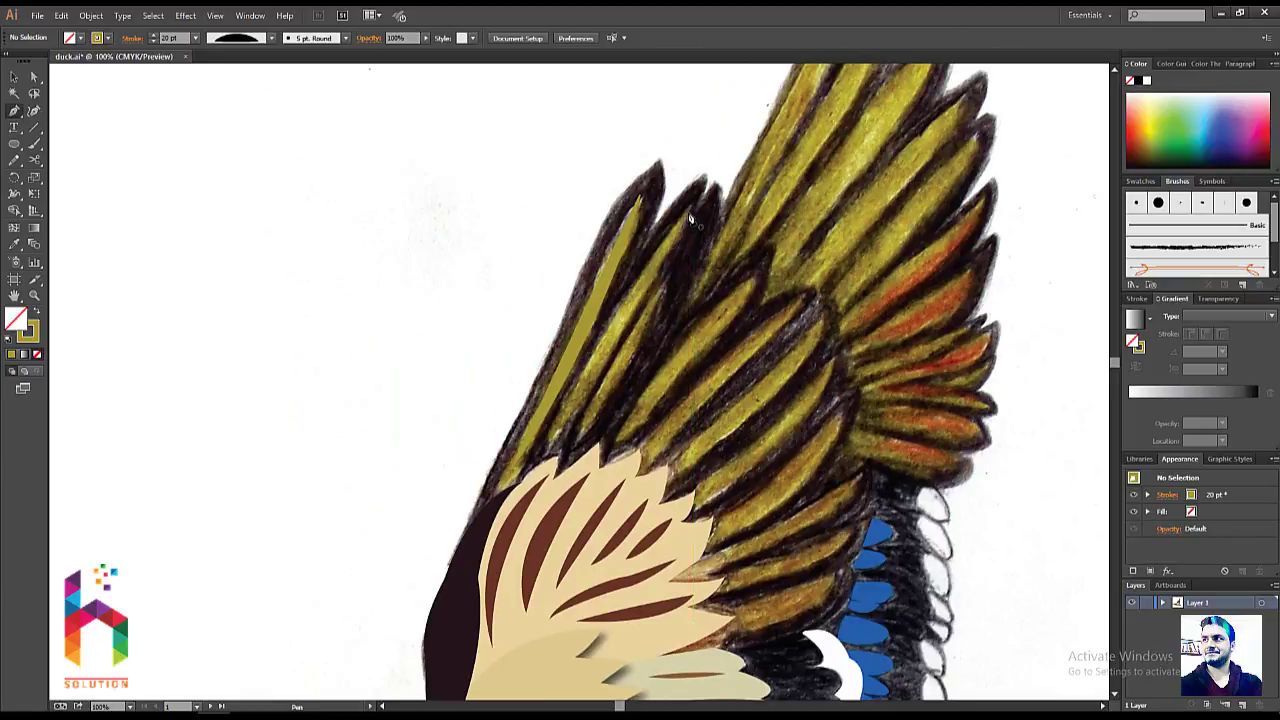
left_click(567, 390)
left_click(533, 488)
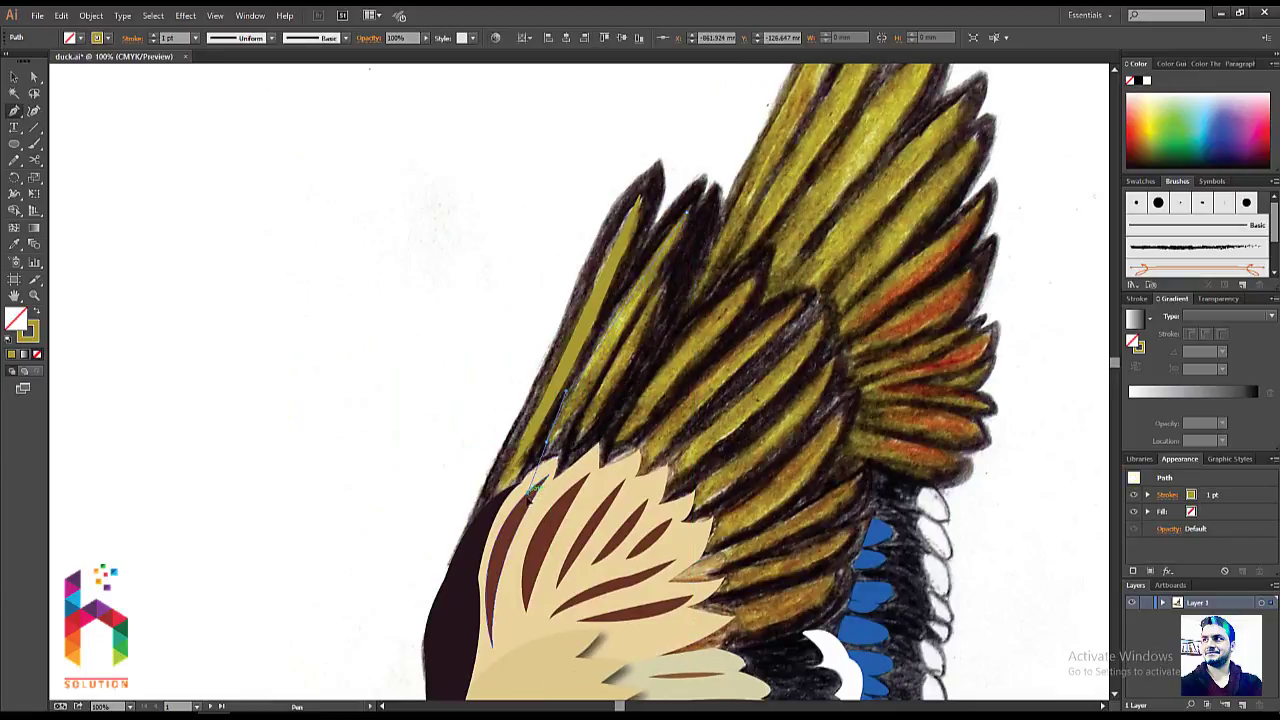
left_click(545, 485)
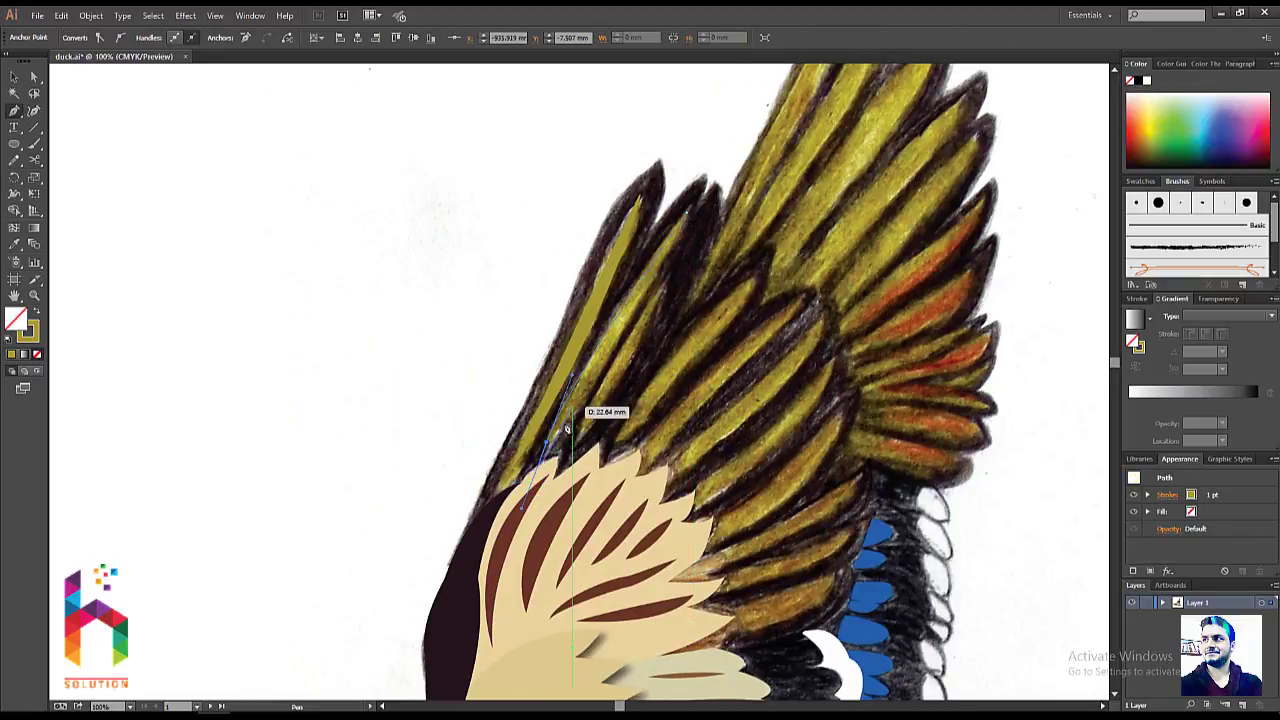
left_click(687, 218)
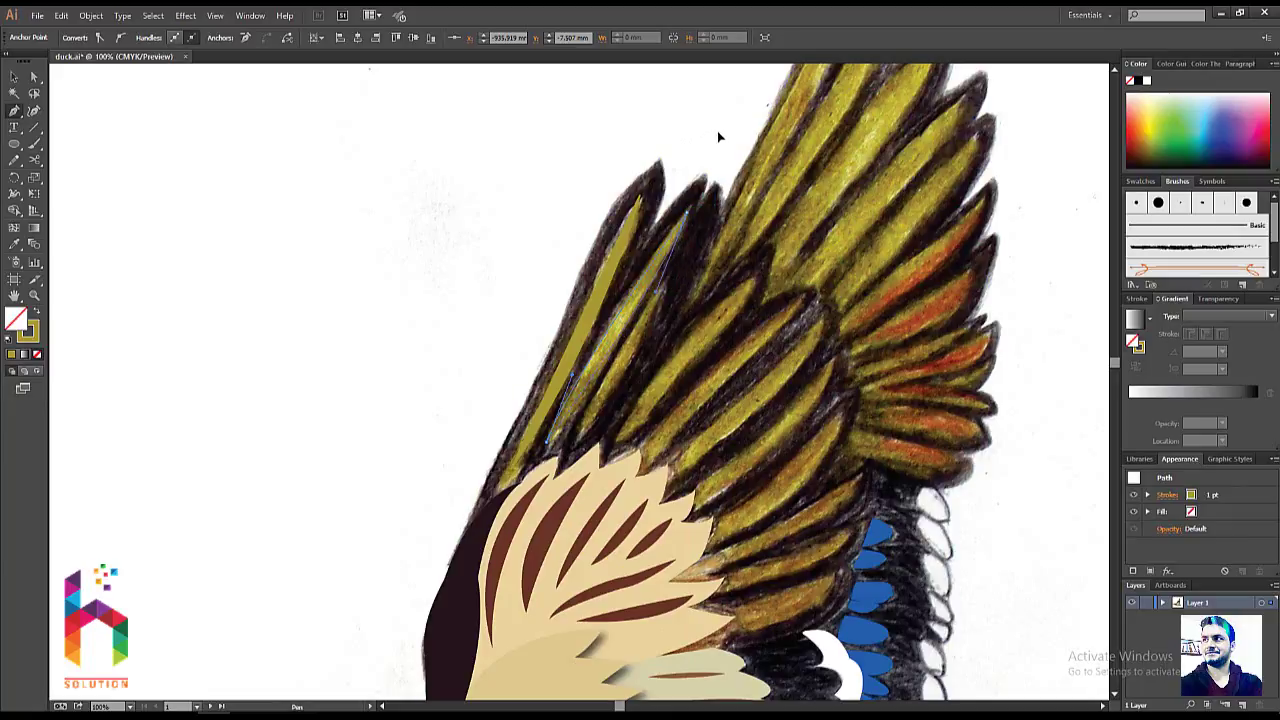
key("i")
left_click(604, 285)
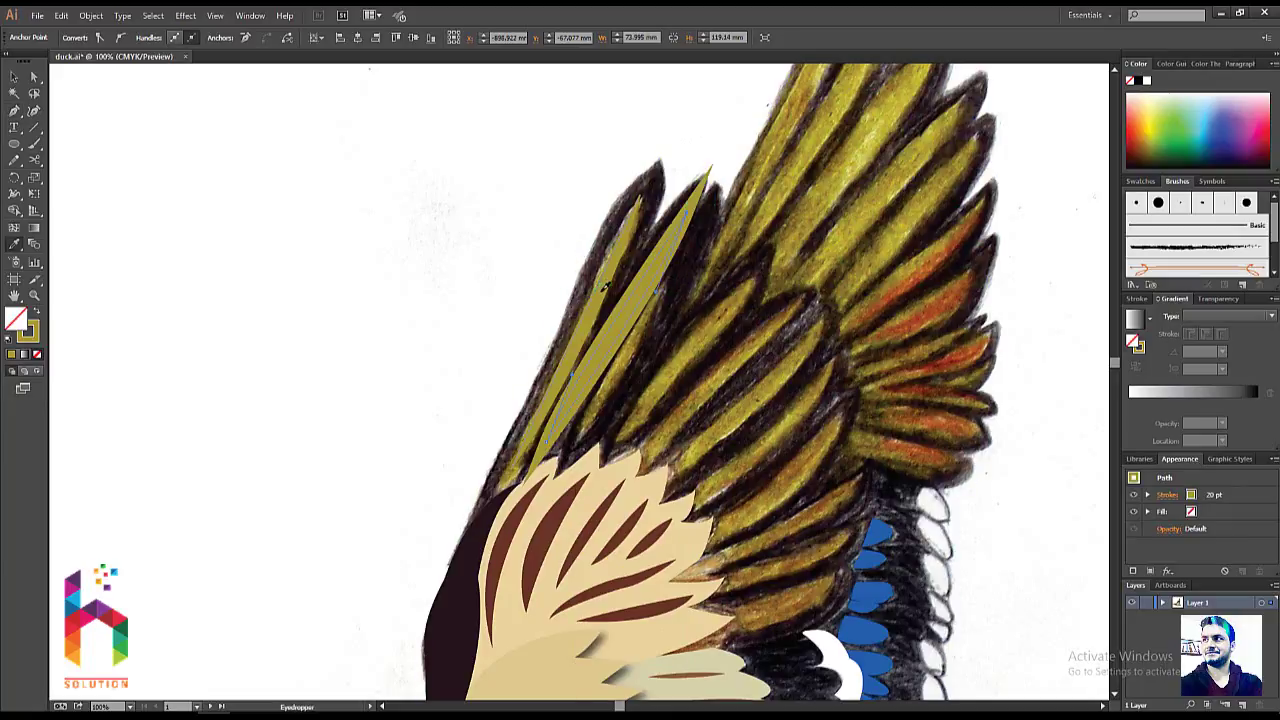
key("v")
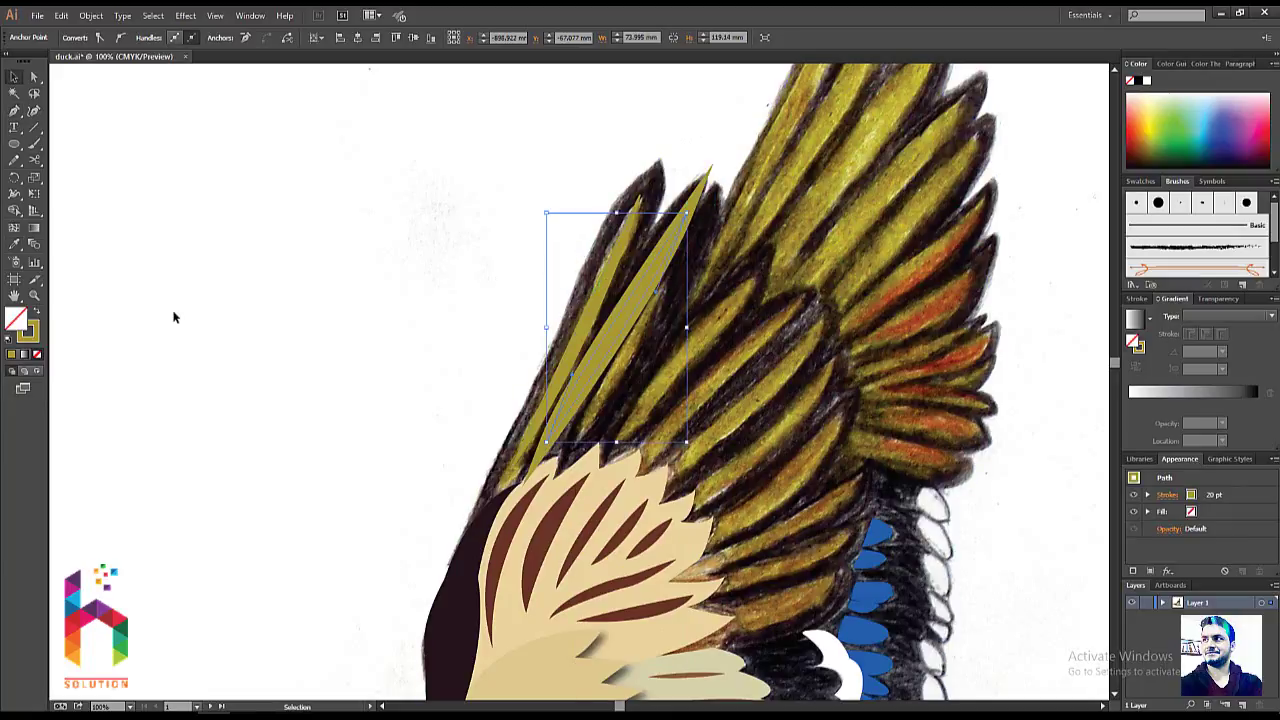
left_click(37, 314)
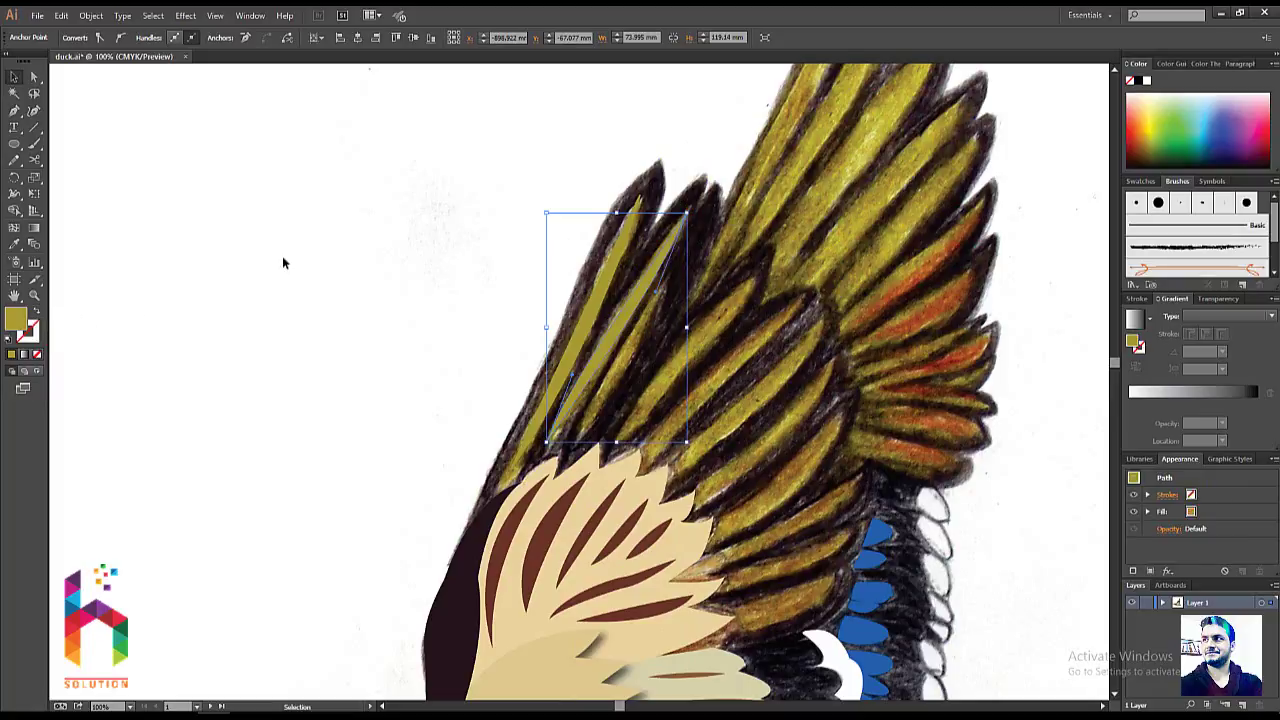
- Zoom in and select the olive feather's anchor points to inspect them
left_click(395, 220)
key("ctrl+plus")
key("a")
left_click_drag(491, 208, 577, 312)
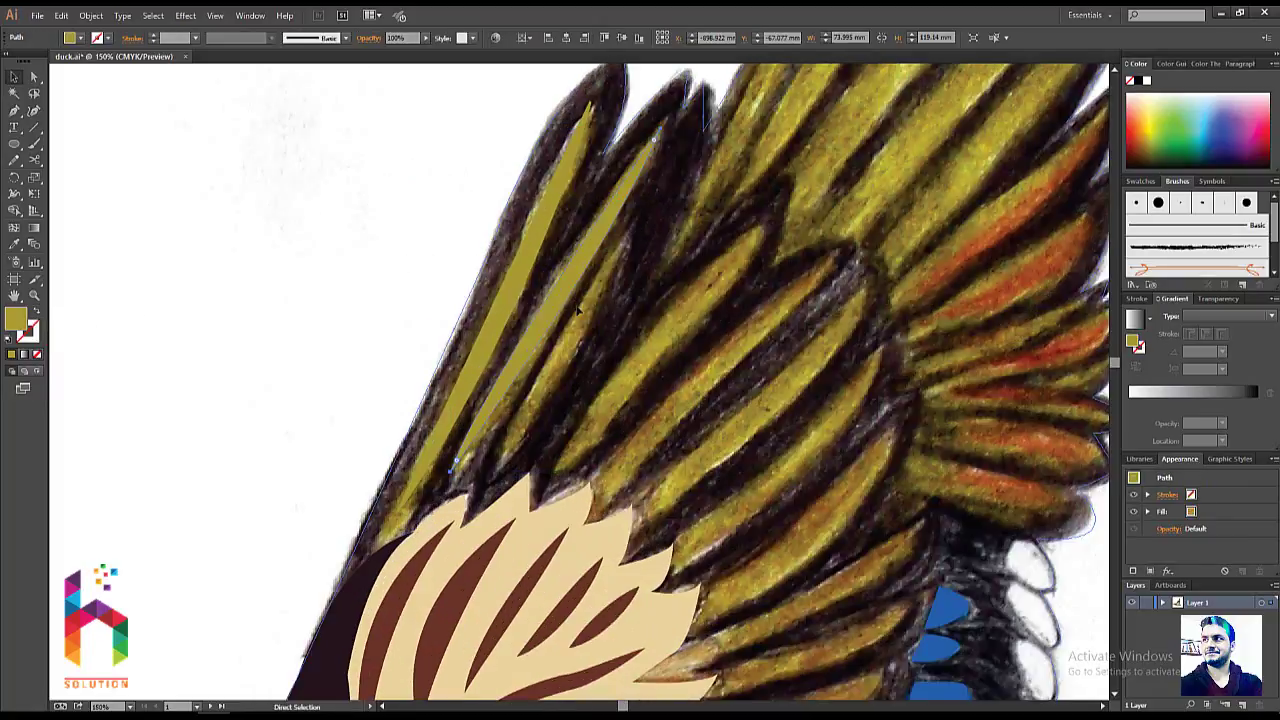
key("ctrl+plus")
key("v")
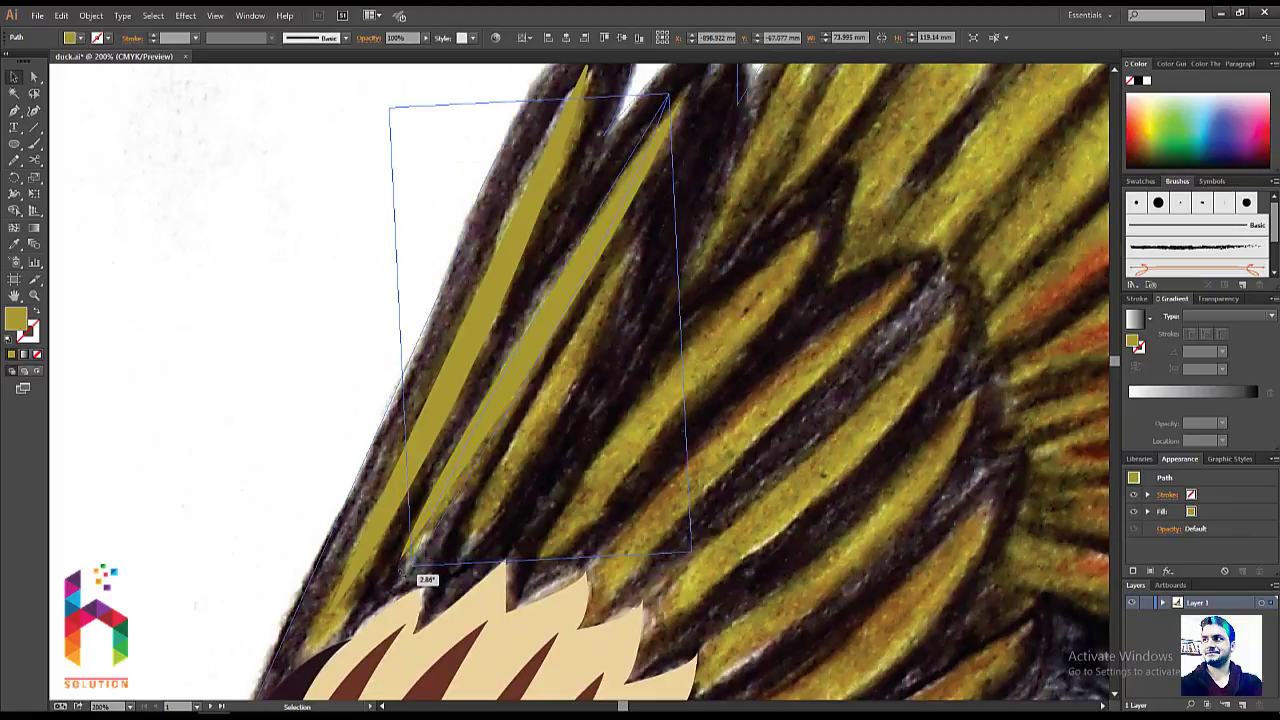
left_click(337, 491)
left_click_drag(581, 474, 545, 486)
- Draw another feather line, make it an olive stroke, and apply a tapered width profile
key("p")
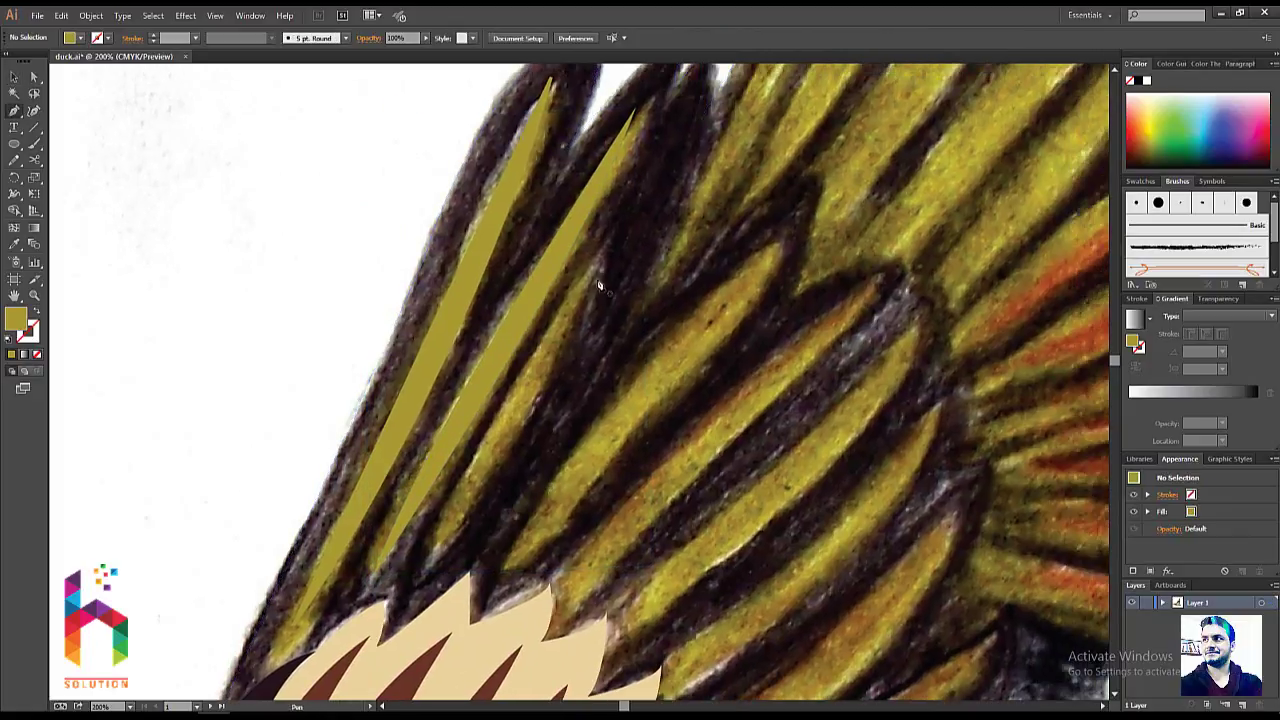
left_click(598, 276)
left_click(472, 516)
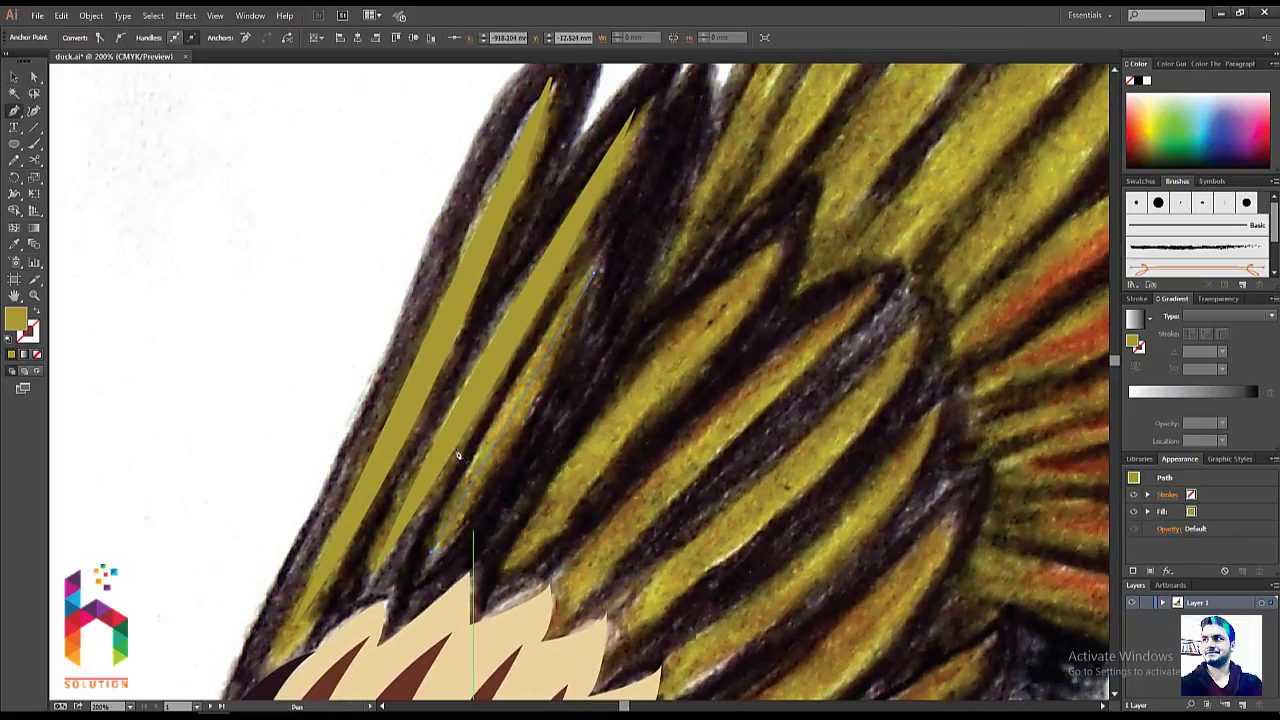
key("shift+x")
key("v")
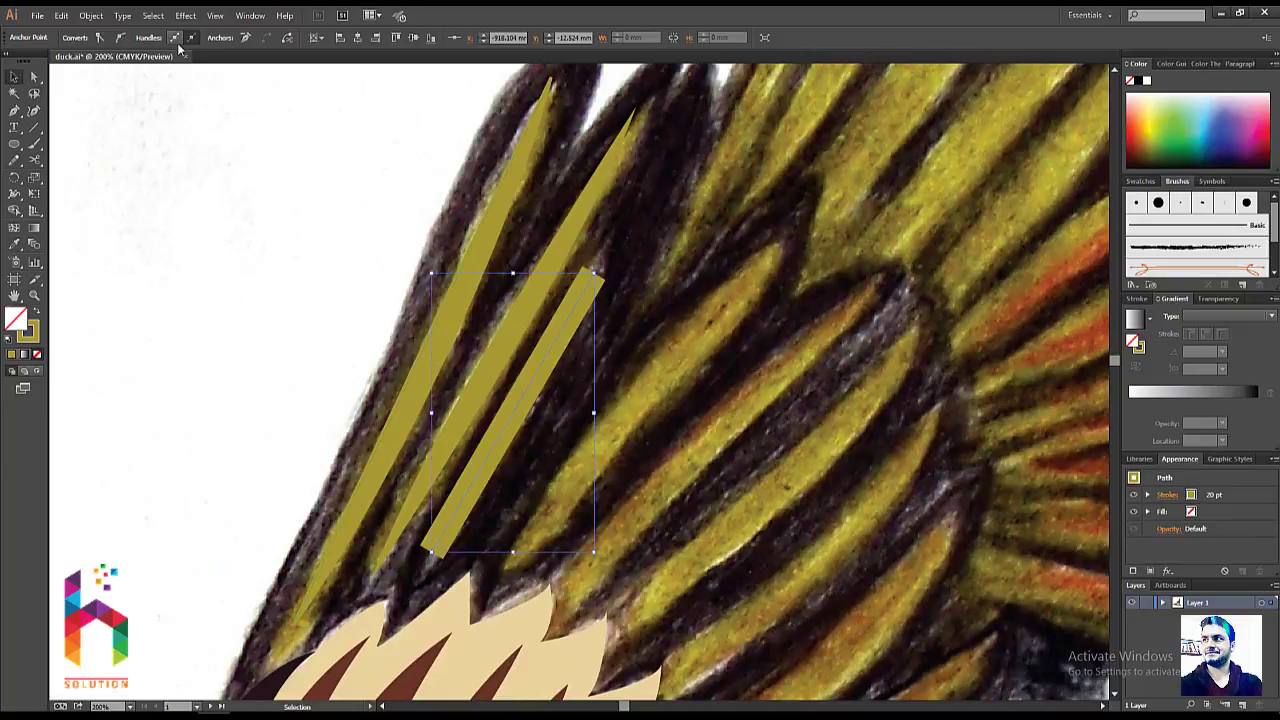
left_click(575, 322)
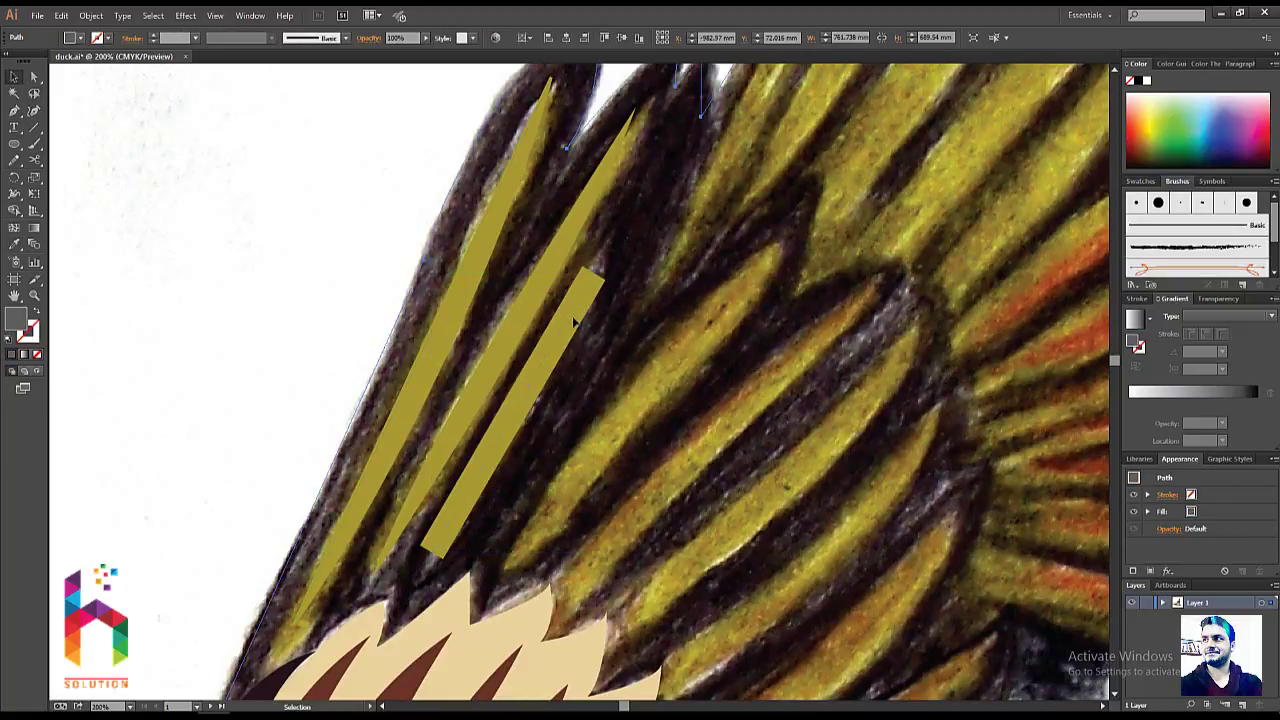
left_click(573, 318)
left_click(250, 38)
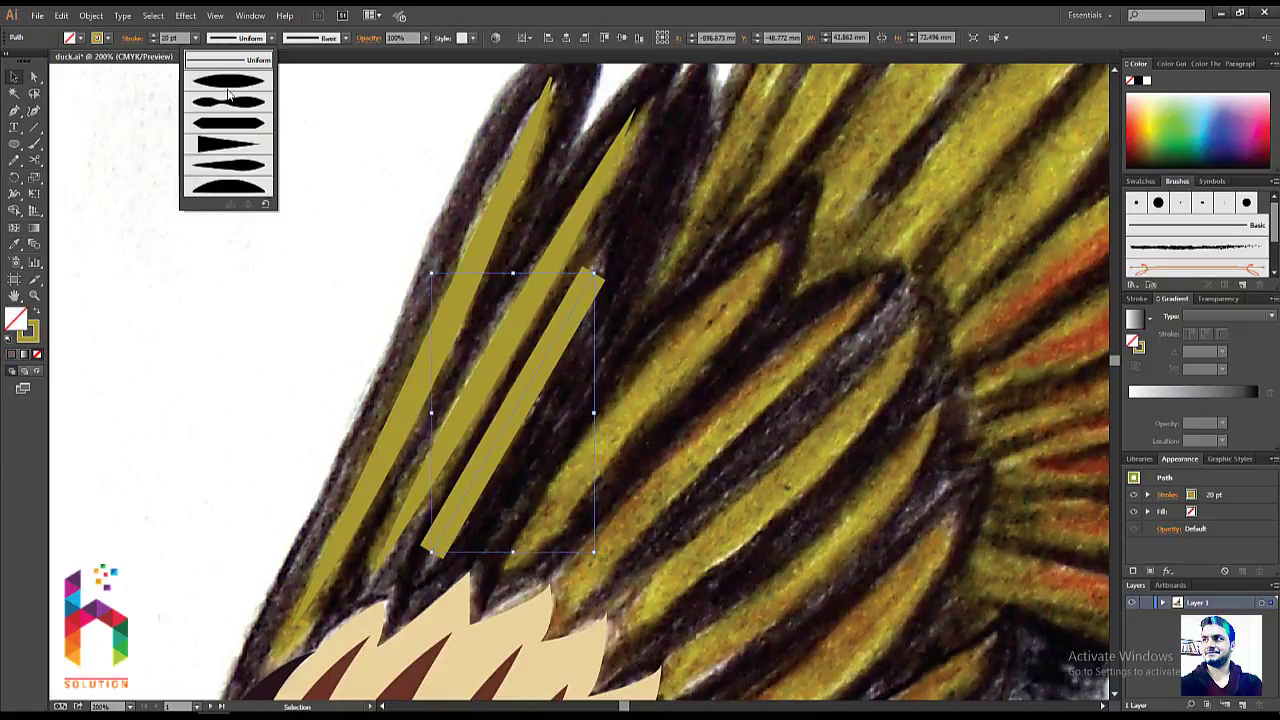
left_click(230, 103)
left_click(213, 150)
- Draw two more lines down the next feather shafts and give one the olive 20 pt stroke
left_click_drag(431, 283, 378, 260)
key("p")
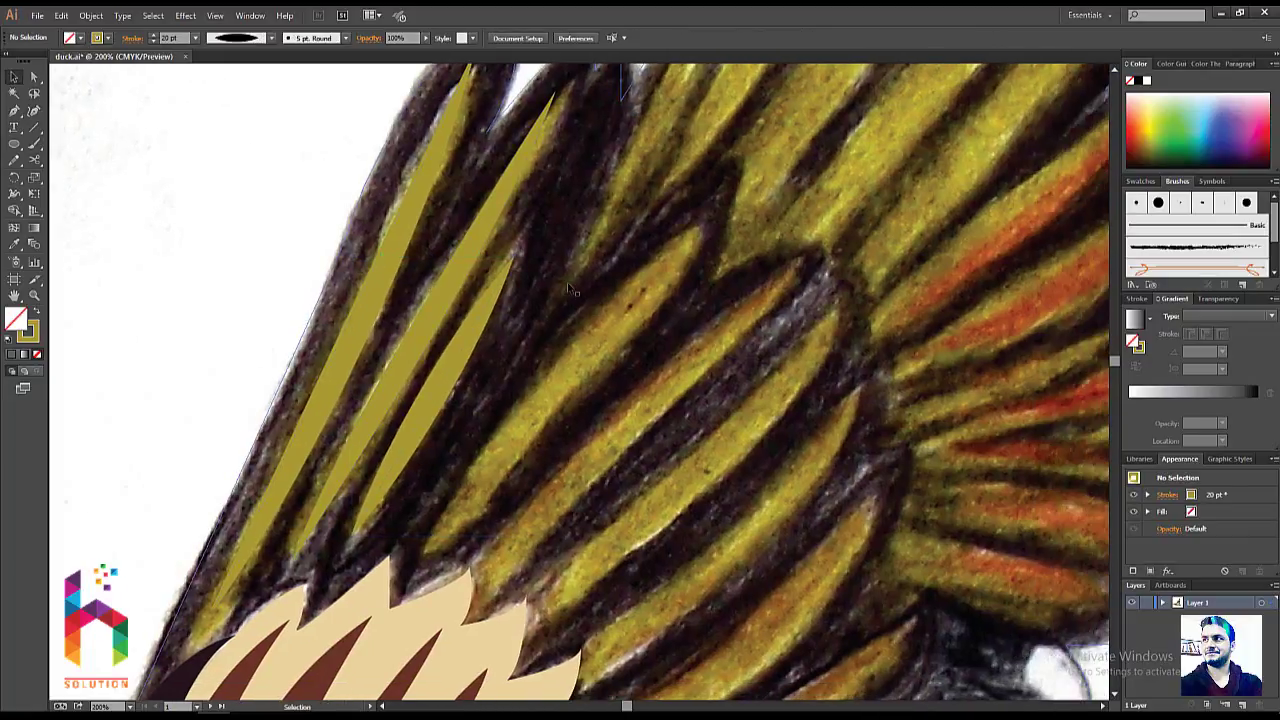
left_click(699, 235)
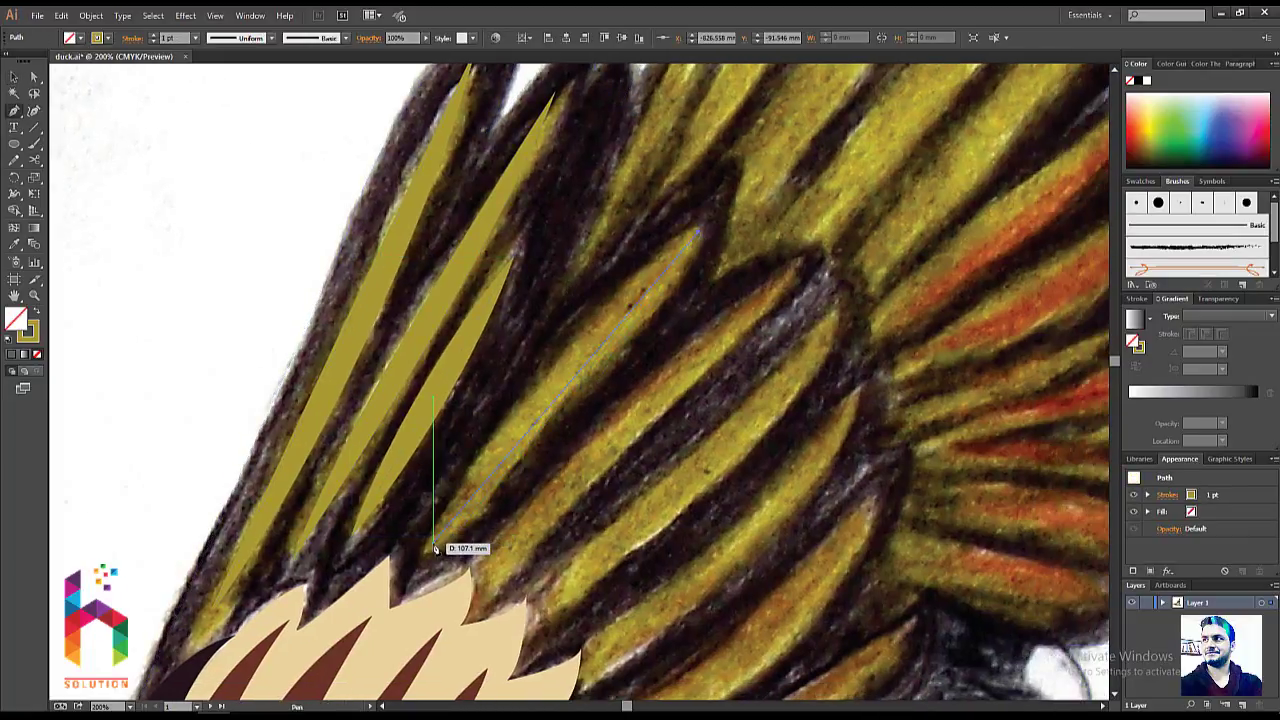
left_click(433, 545)
left_click_drag(799, 270, 452, 614)
scroll(449, 614, "down", 1)
left_click(470, 528)
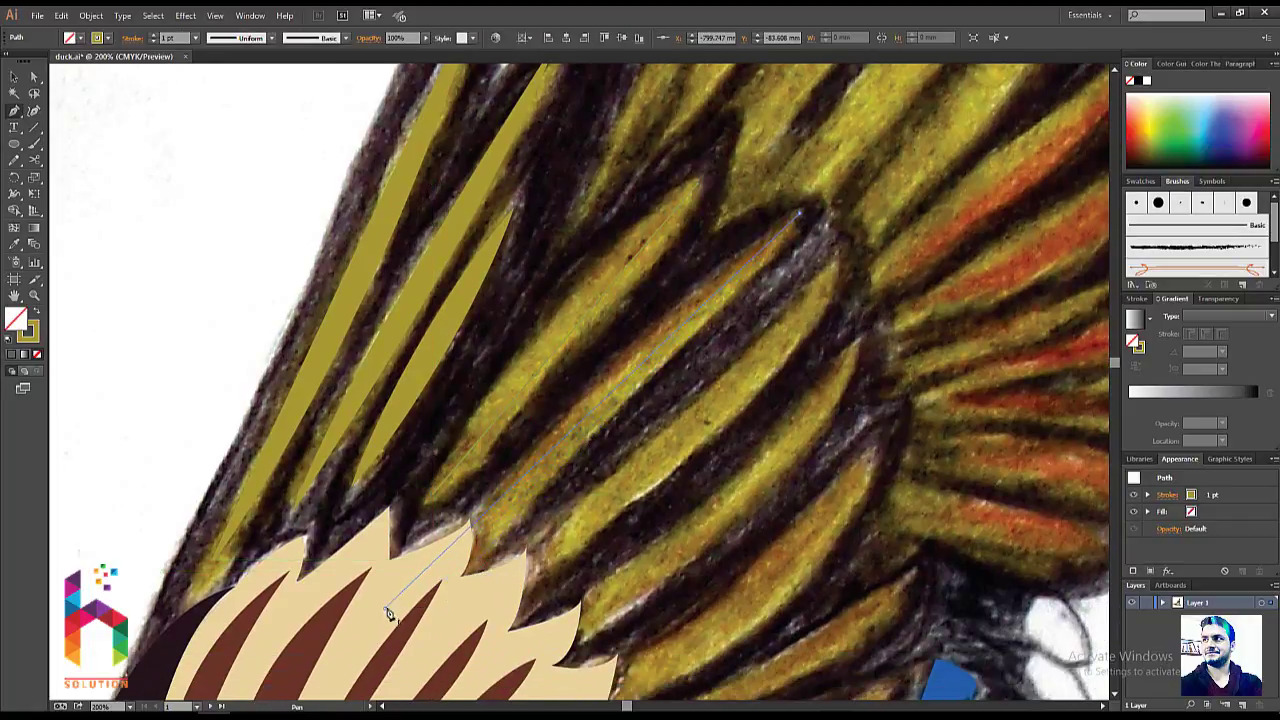
left_click(386, 608)
key("i")
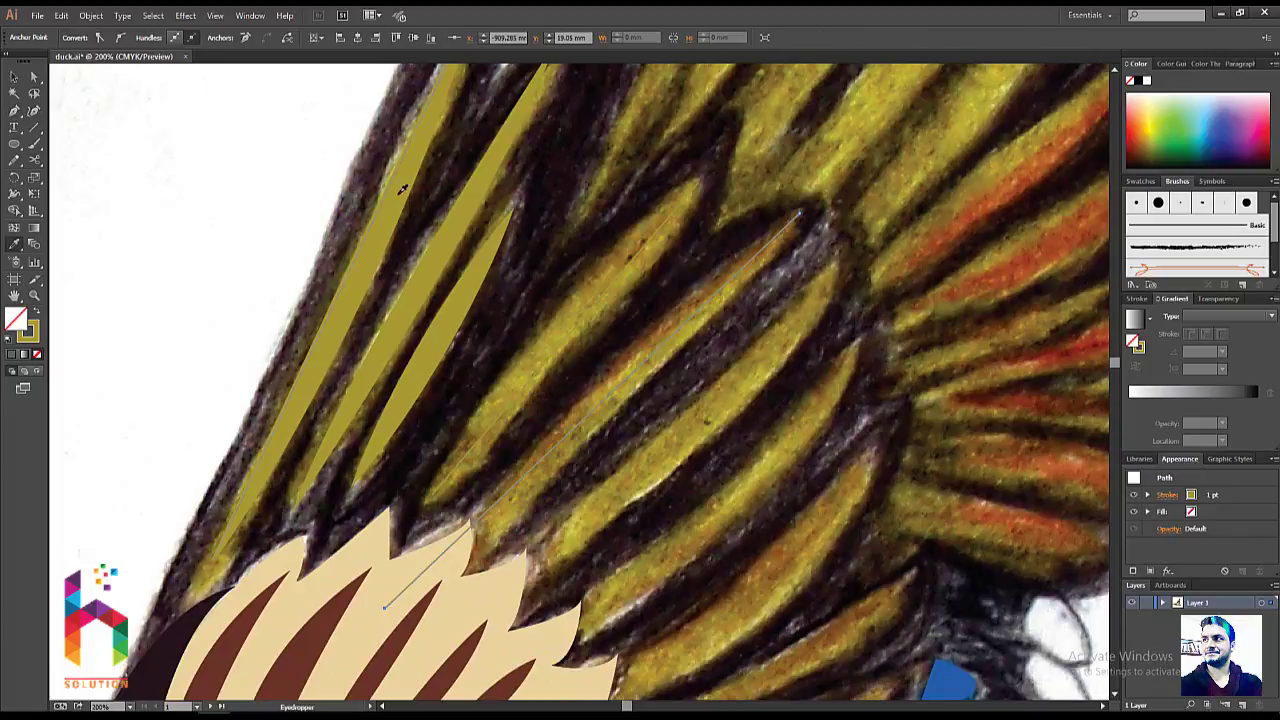
left_click(405, 200)
key("v")
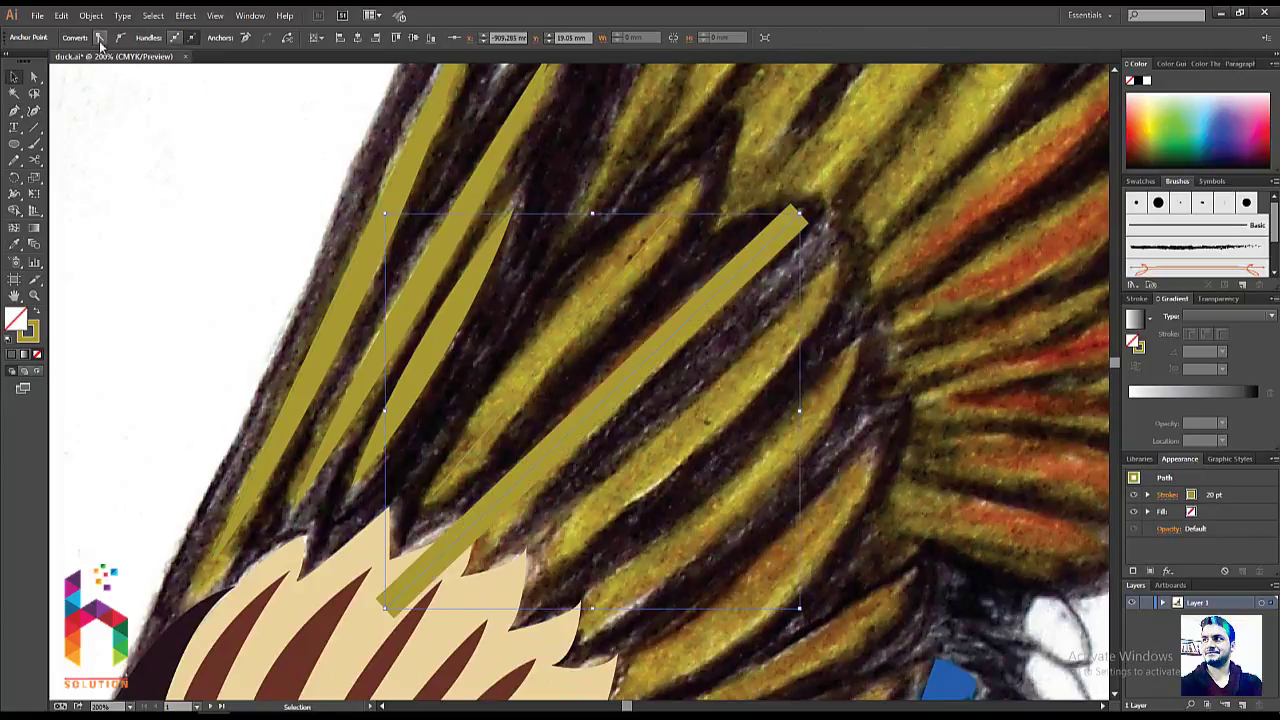
- Apply the olive 20 pt stroke to the remaining thin new line
left_click(577, 312)
left_click(601, 320)
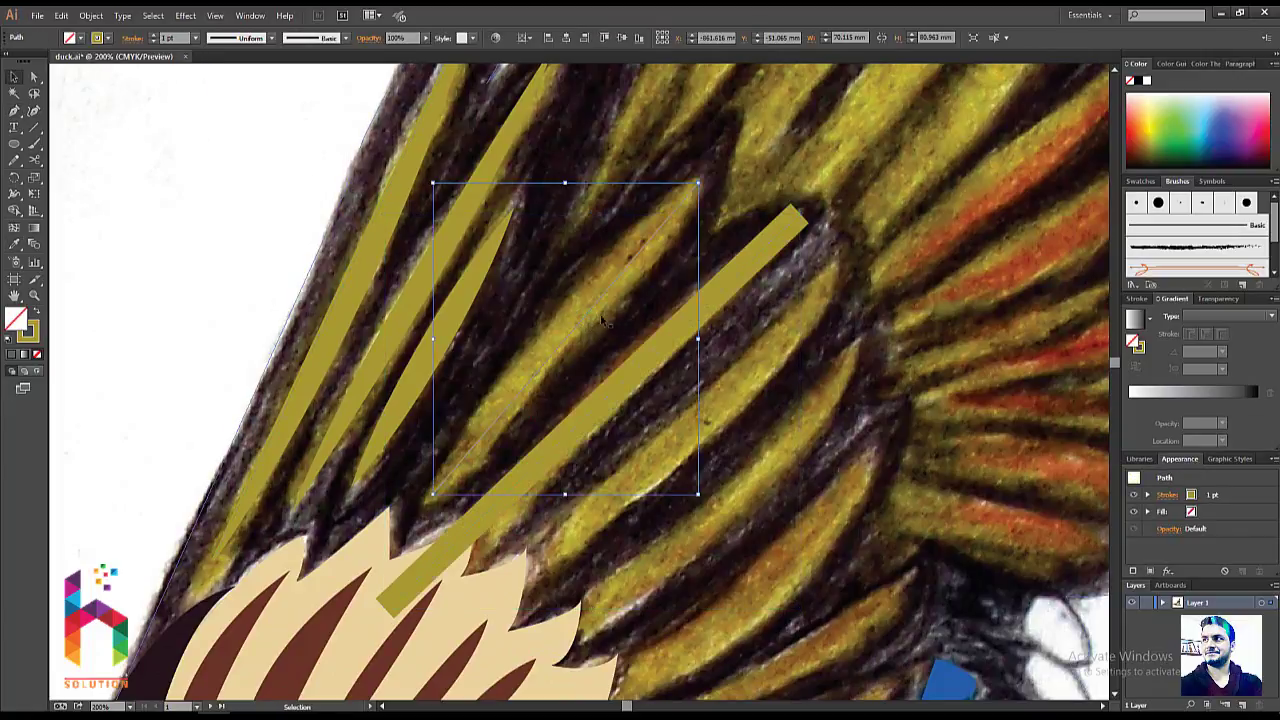
key("i")
left_click(665, 340)
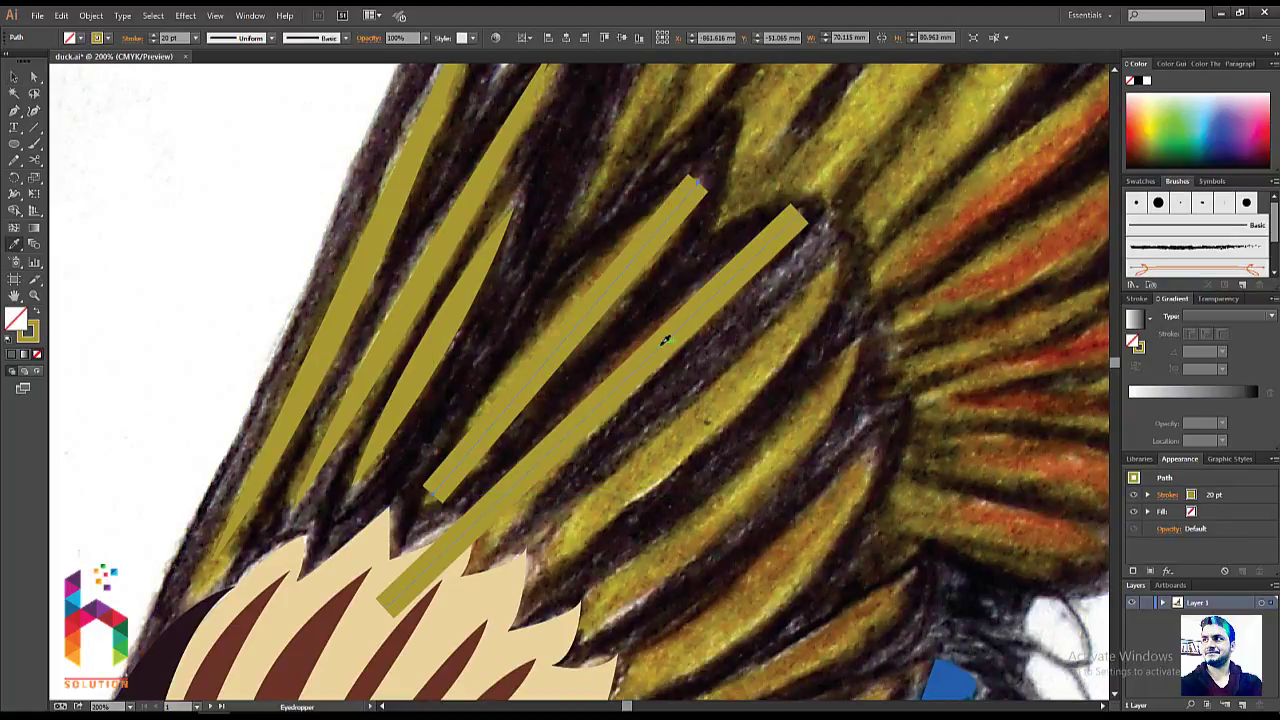
key("v")
- Taper the central and lower olive strokes at both ends with a width profile
left_click_drag(430, 178, 650, 360)
left_click(565, 324)
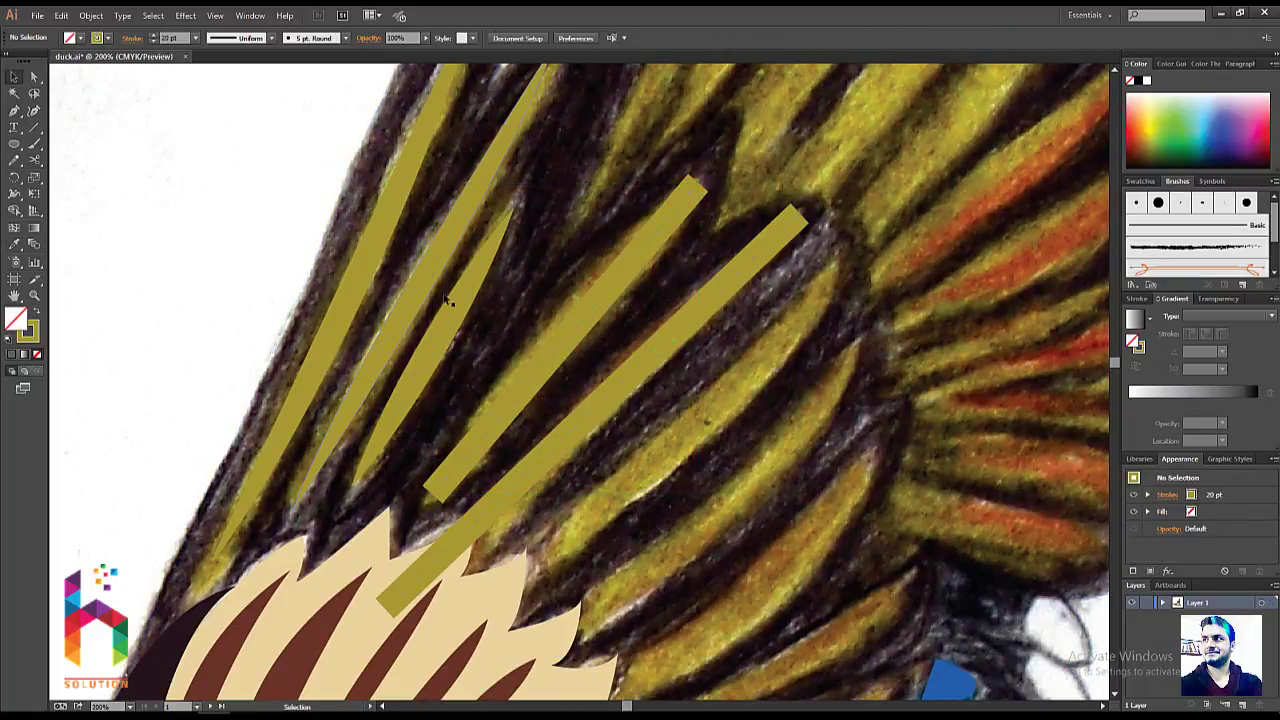
left_click(640, 372, "shift")
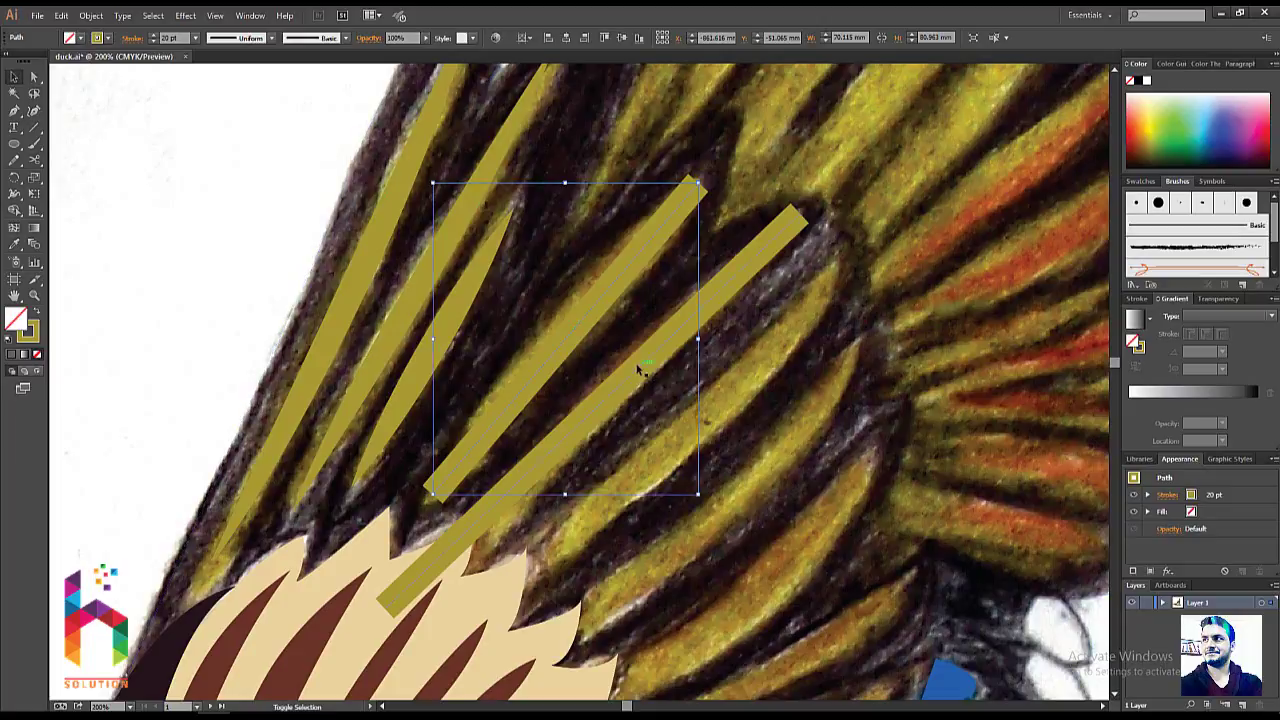
left_click(246, 43)
left_click(236, 86)
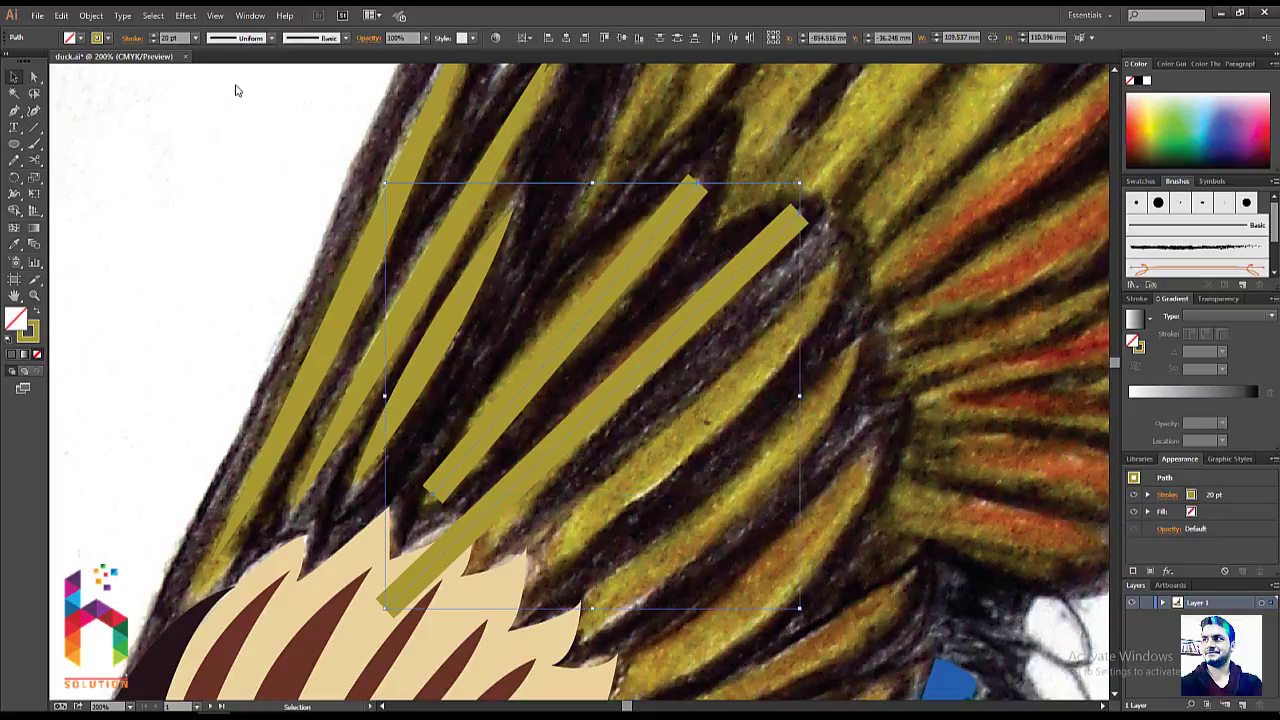
left_click(231, 303)
scroll(414, 277, "down", 2)
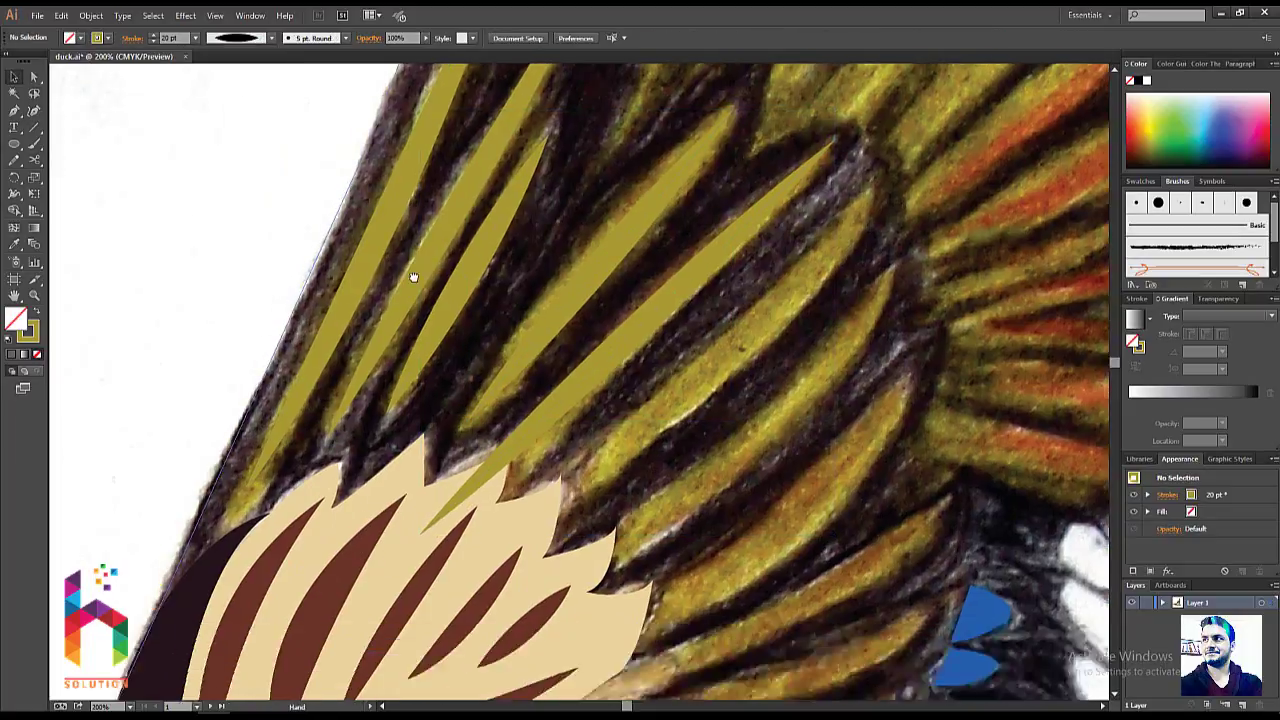
scroll(590, 411, "down", 2)
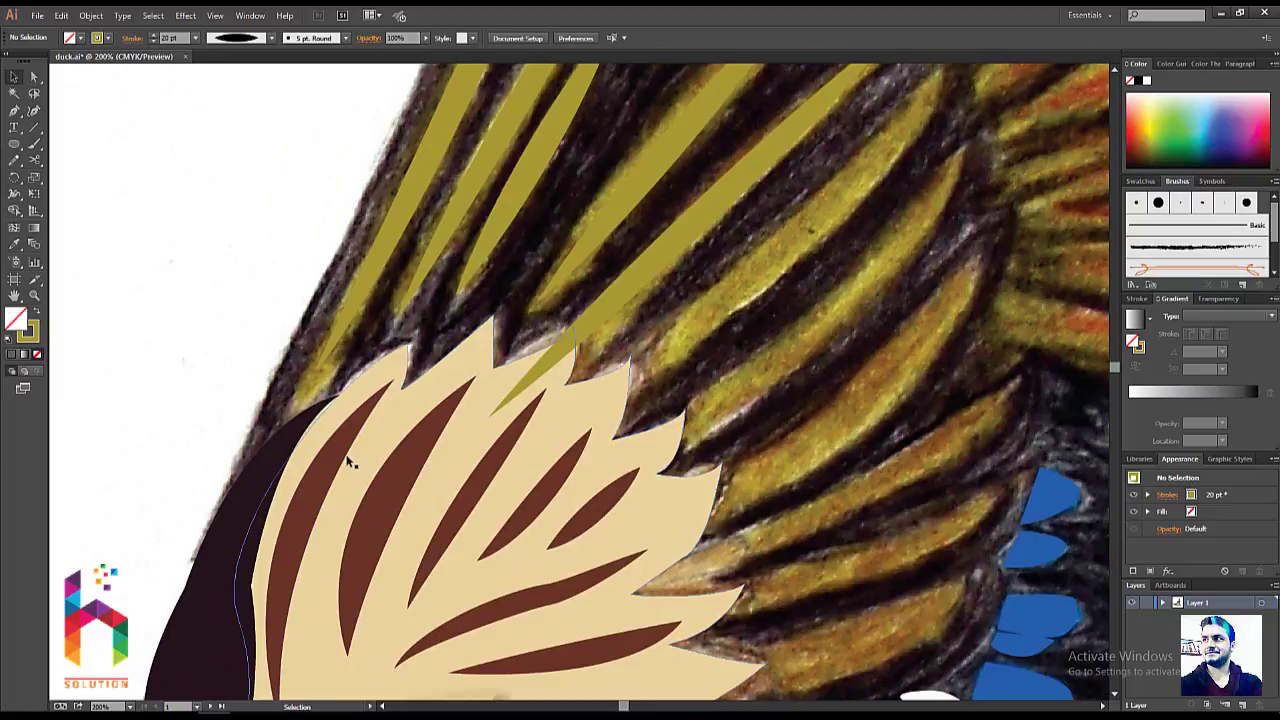
left_click_drag(555, 480, 355, 500)
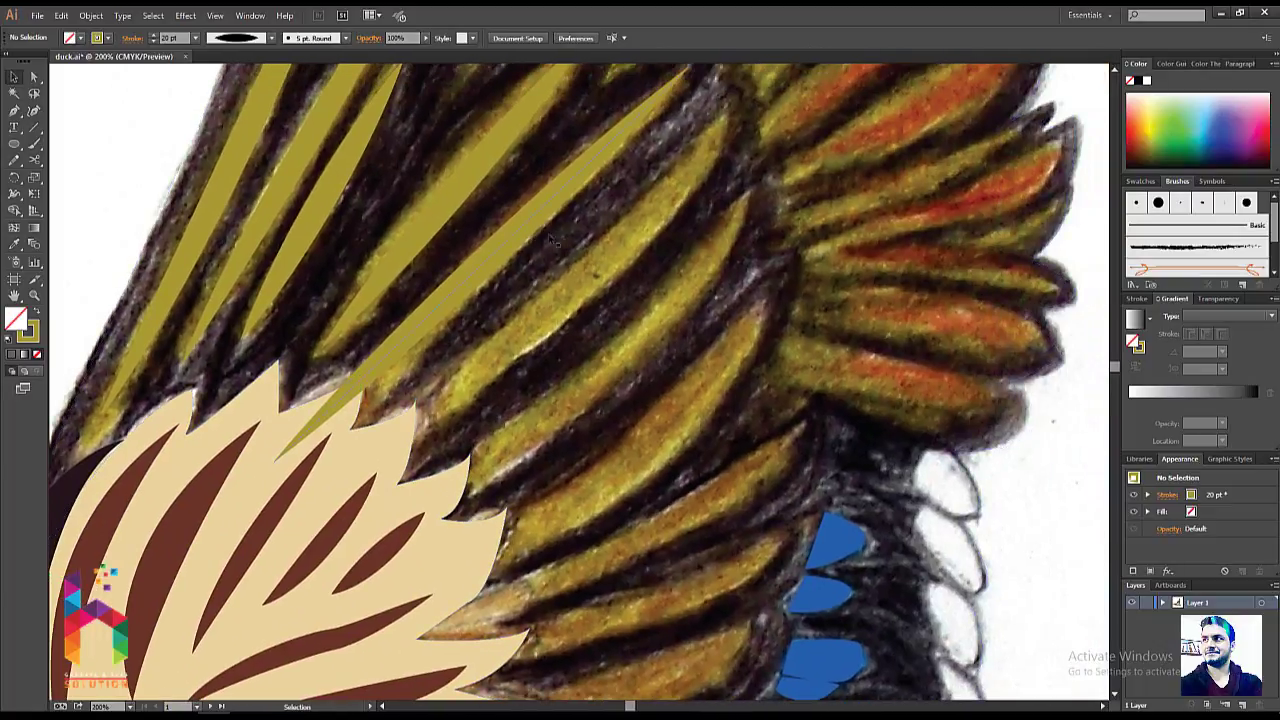
left_click_drag(568, 247, 570, 320)
- Trace a closed curved feather outline on the wing and fill it with the strips' olive
key("p")
left_click(693, 196)
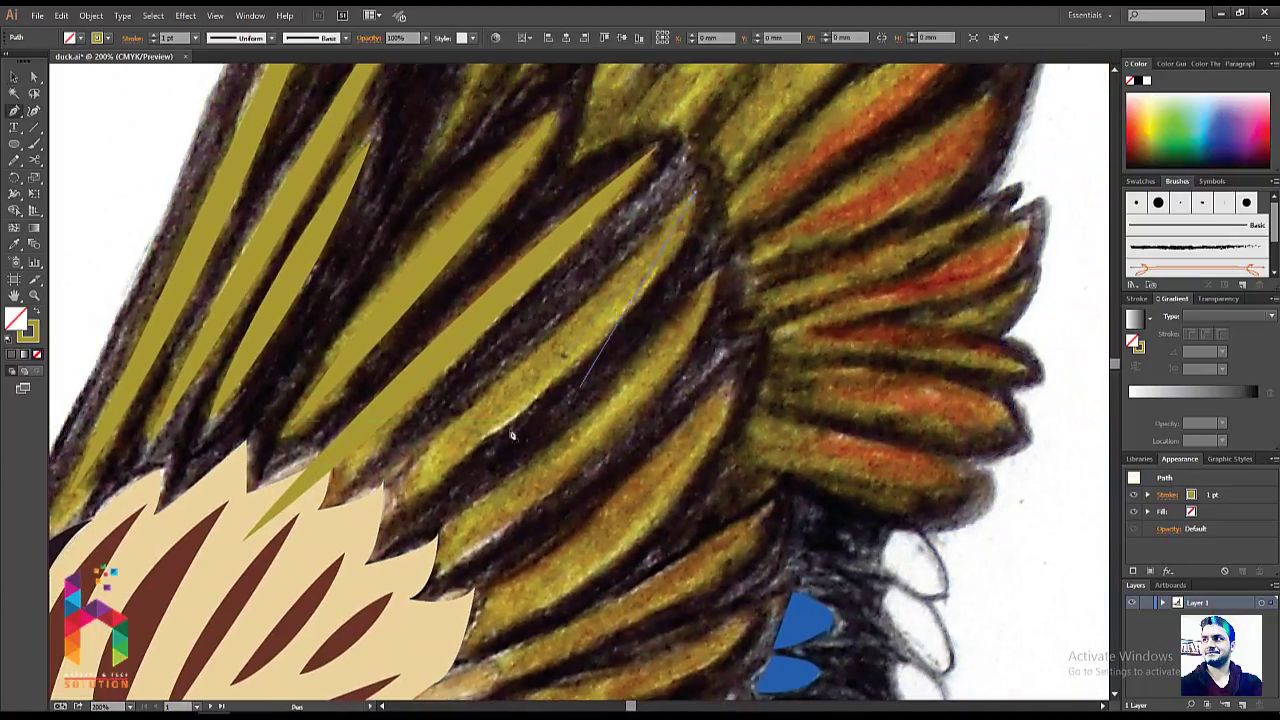
mouse_move(513, 418)
left_mouse_down()
mouse_move(394, 474)
mouse_move(371, 556)
mouse_move(709, 194)
left_mouse_up()
left_click(693, 195)
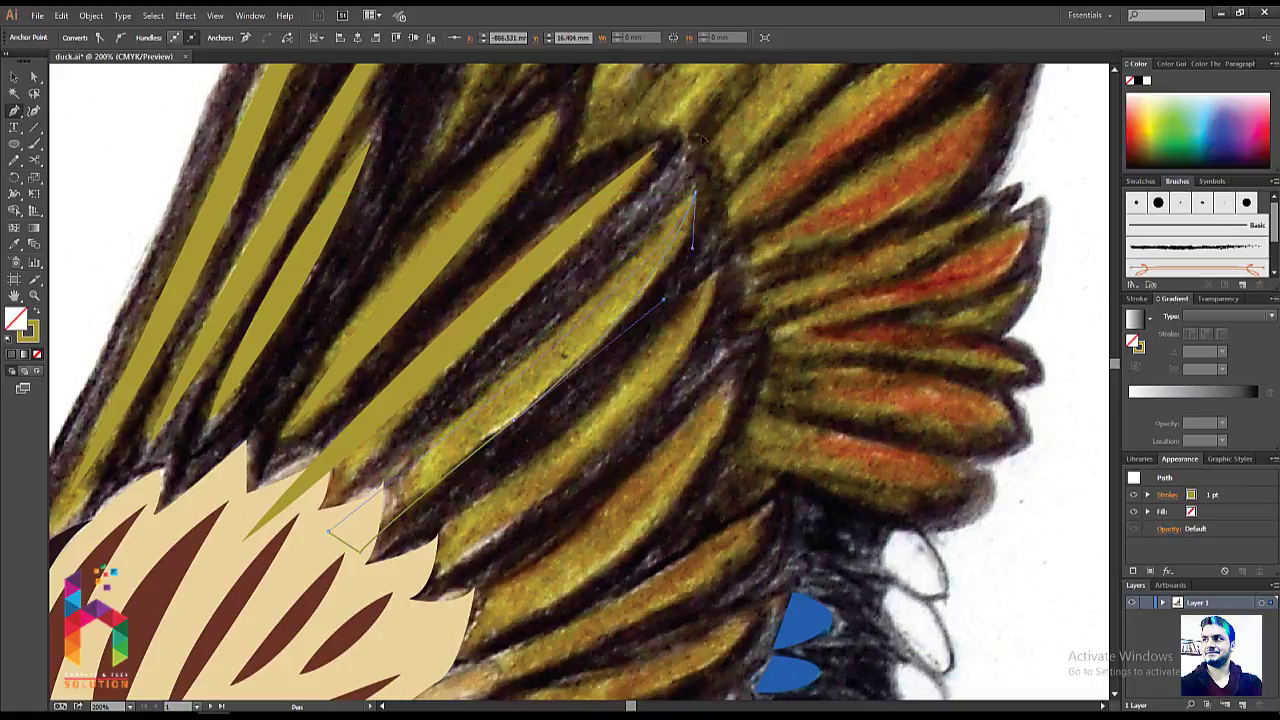
key("i")
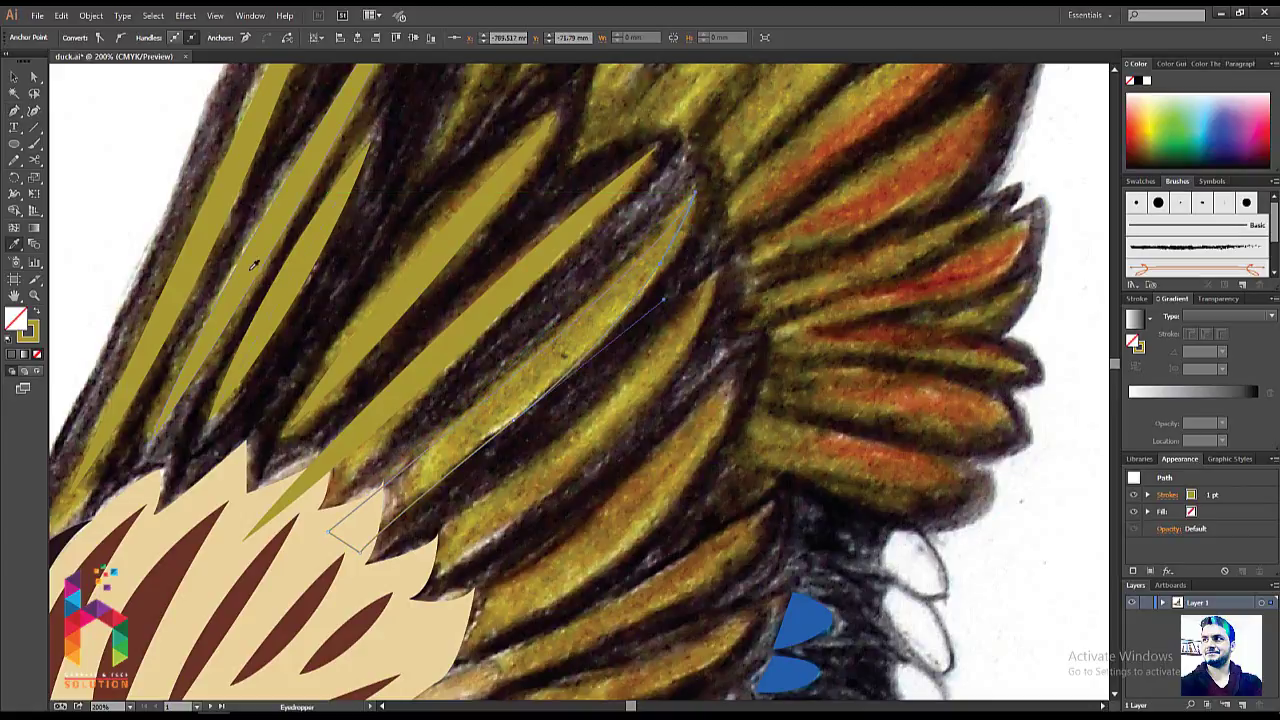
left_click(256, 266)
key("v")
left_click_drag(629, 438, 520, 372)
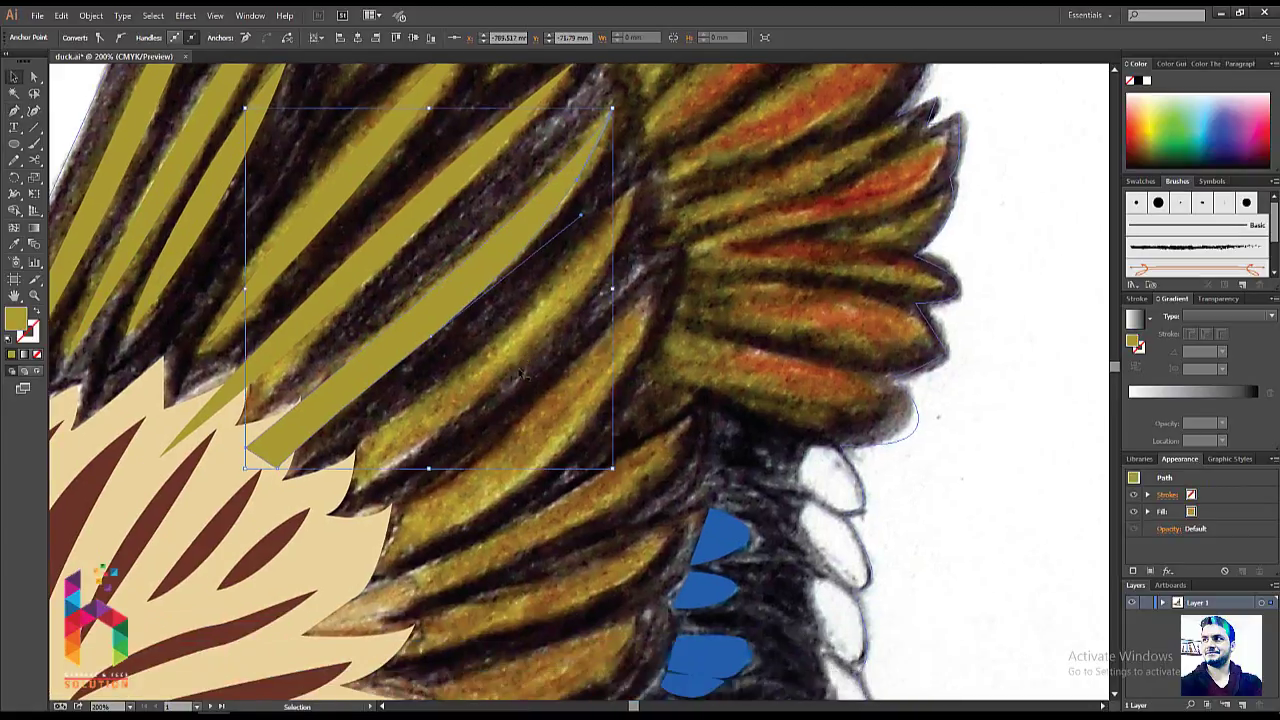
left_click(640, 244)
- Trace a second, unfilled curved feather outline down the lower olive wing feathers
key("p")
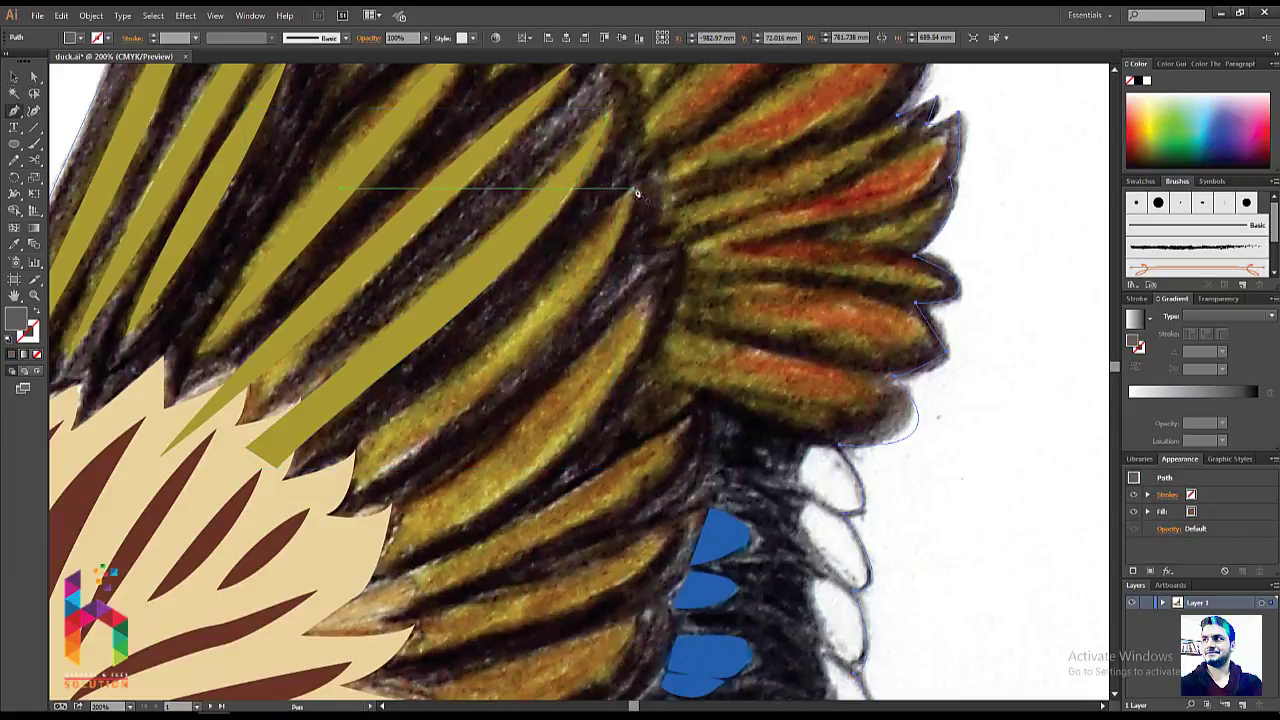
left_click(638, 193)
left_click_drag(516, 384, 432, 438)
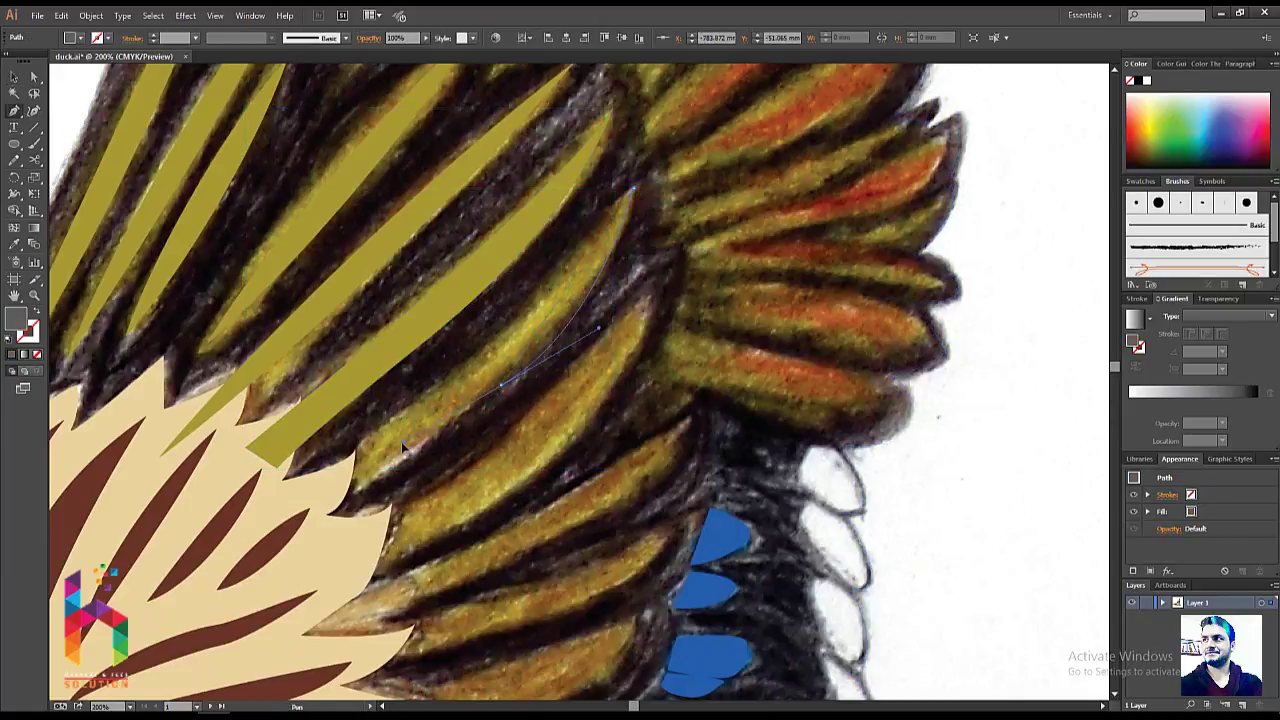
left_click_drag(312, 512, 309, 503)
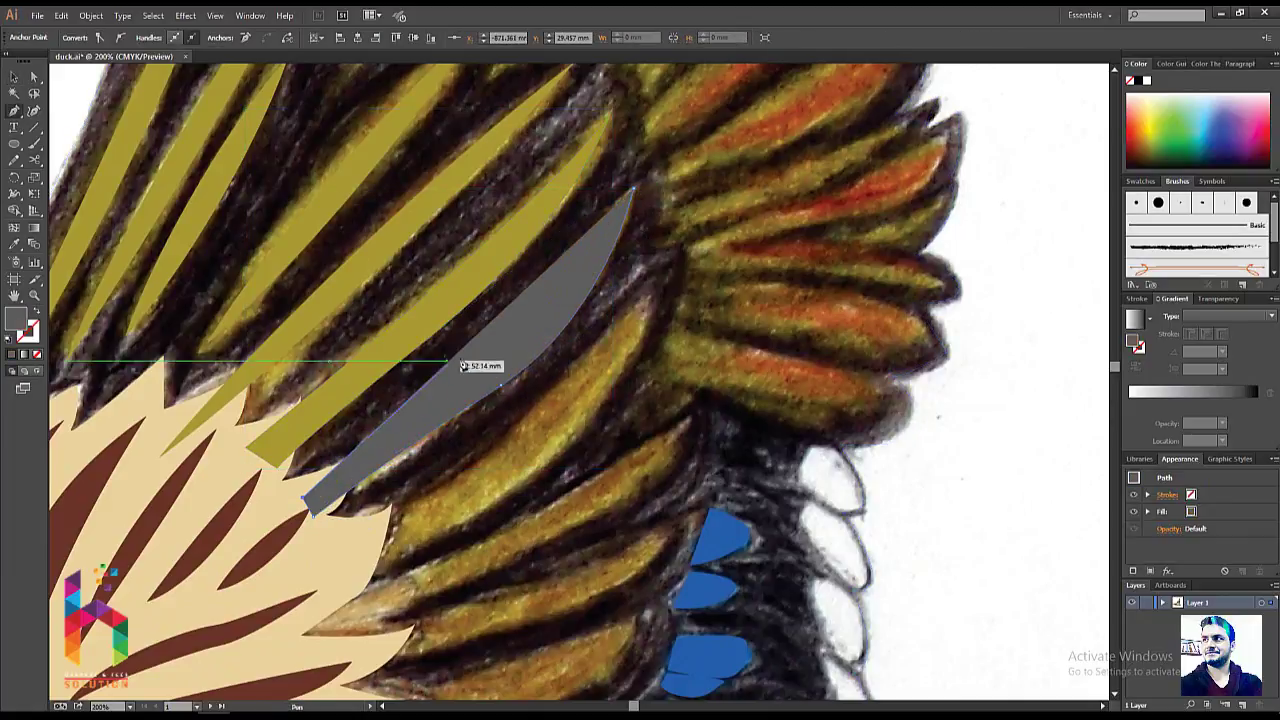
left_click(38, 314)
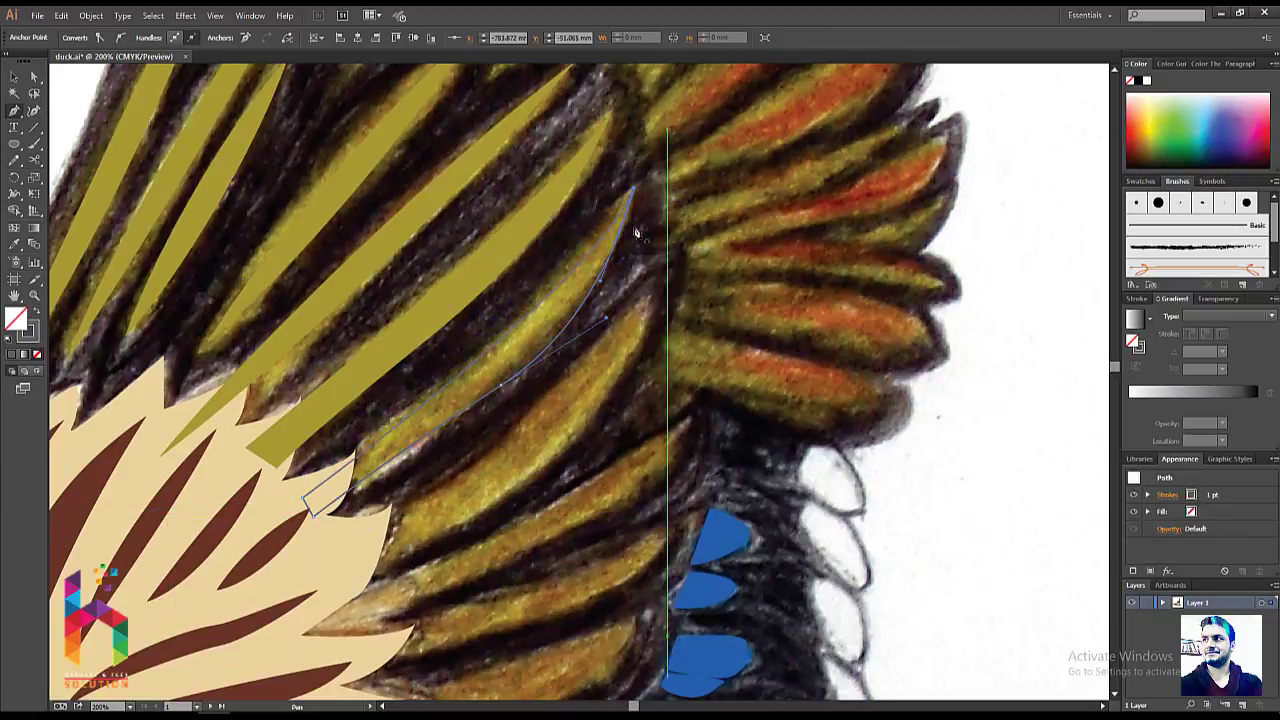
left_click_drag(650, 302, 810, 122)
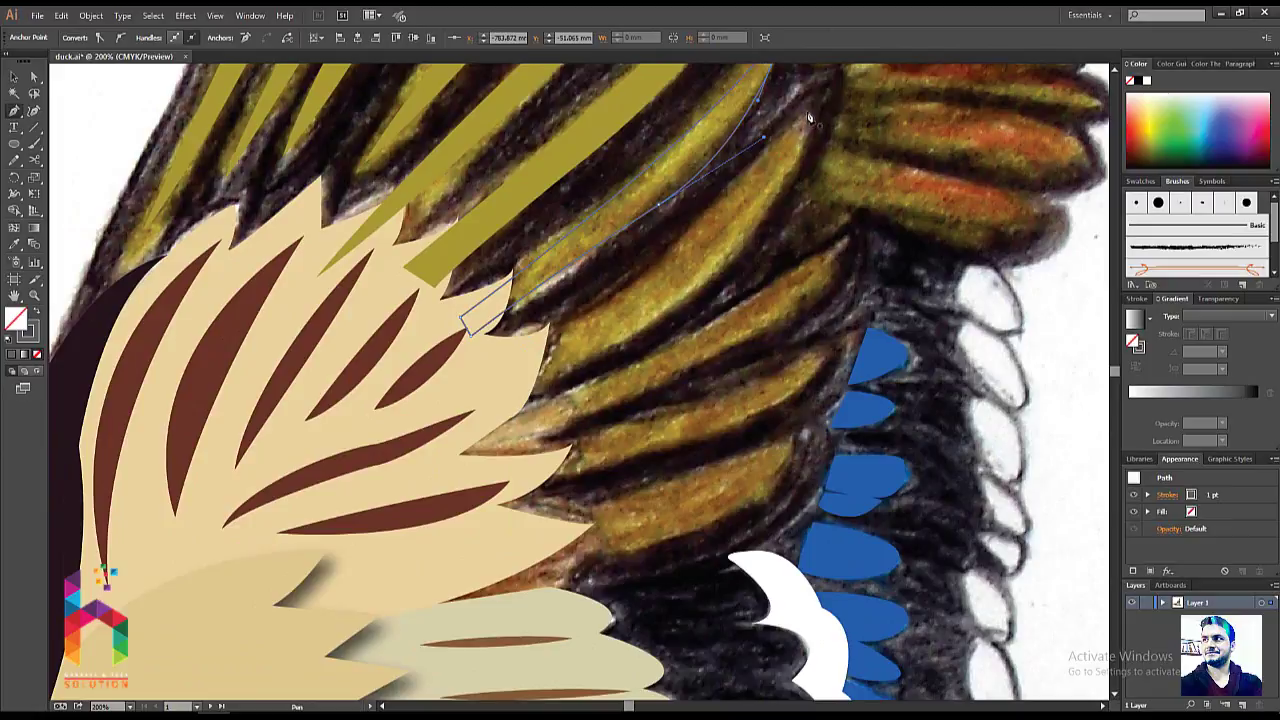
mouse_move(686, 300)
left_mouse_down()
mouse_move(553, 392)
mouse_move(562, 410)
left_mouse_up()
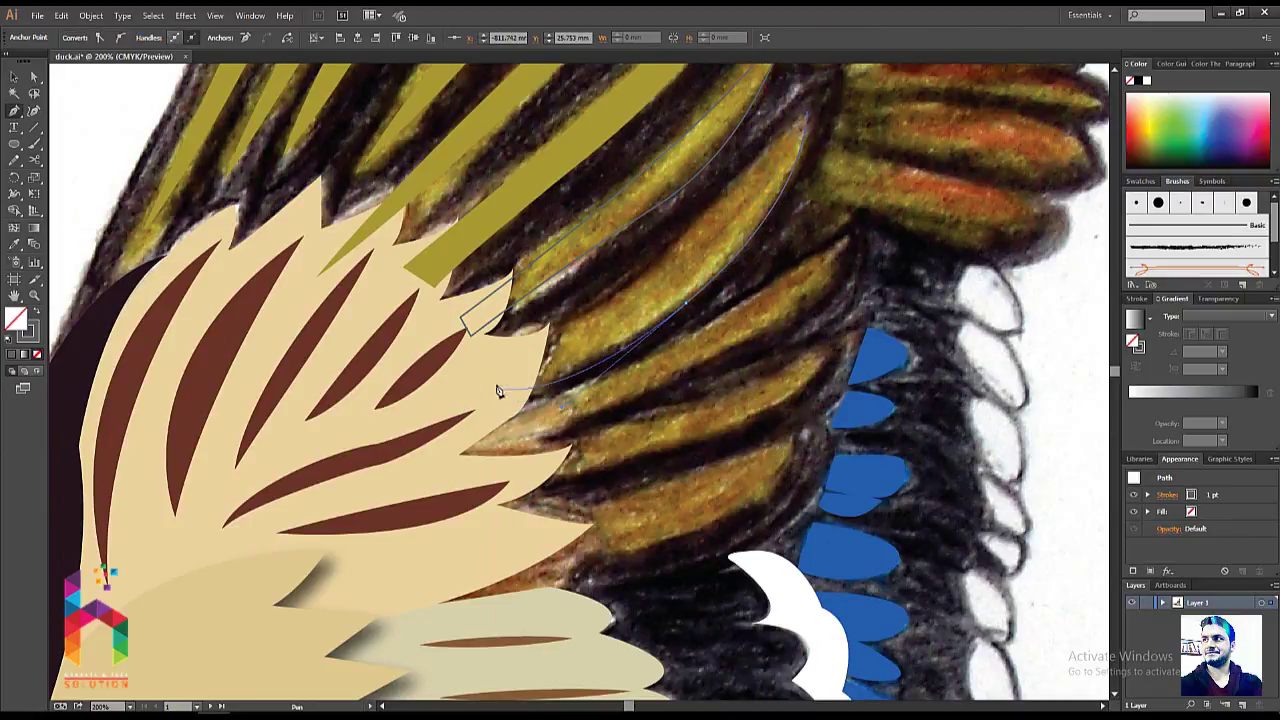
left_click_drag(496, 387, 800, 118)
scroll(810, 250, "up", 2)
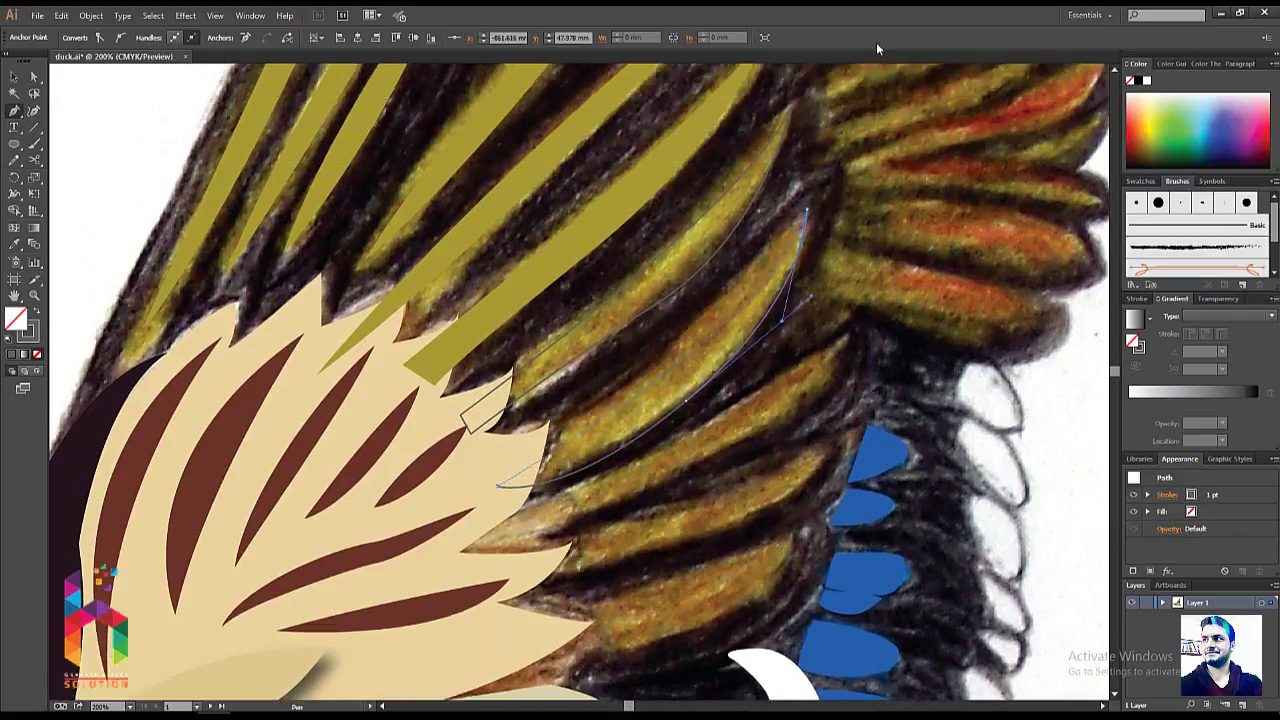
scroll(810, 305, "up", 3)
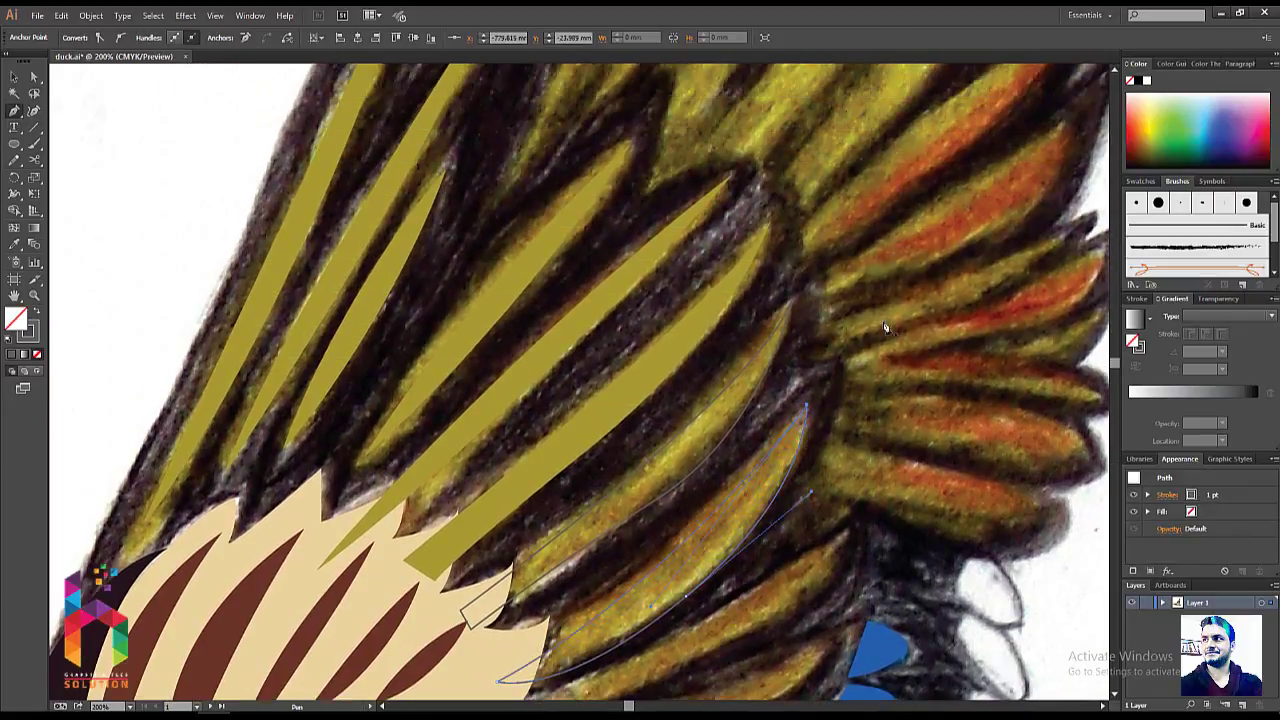
left_click_drag(676, 470, 538, 225)
left_click_drag(538, 457, 626, 473)
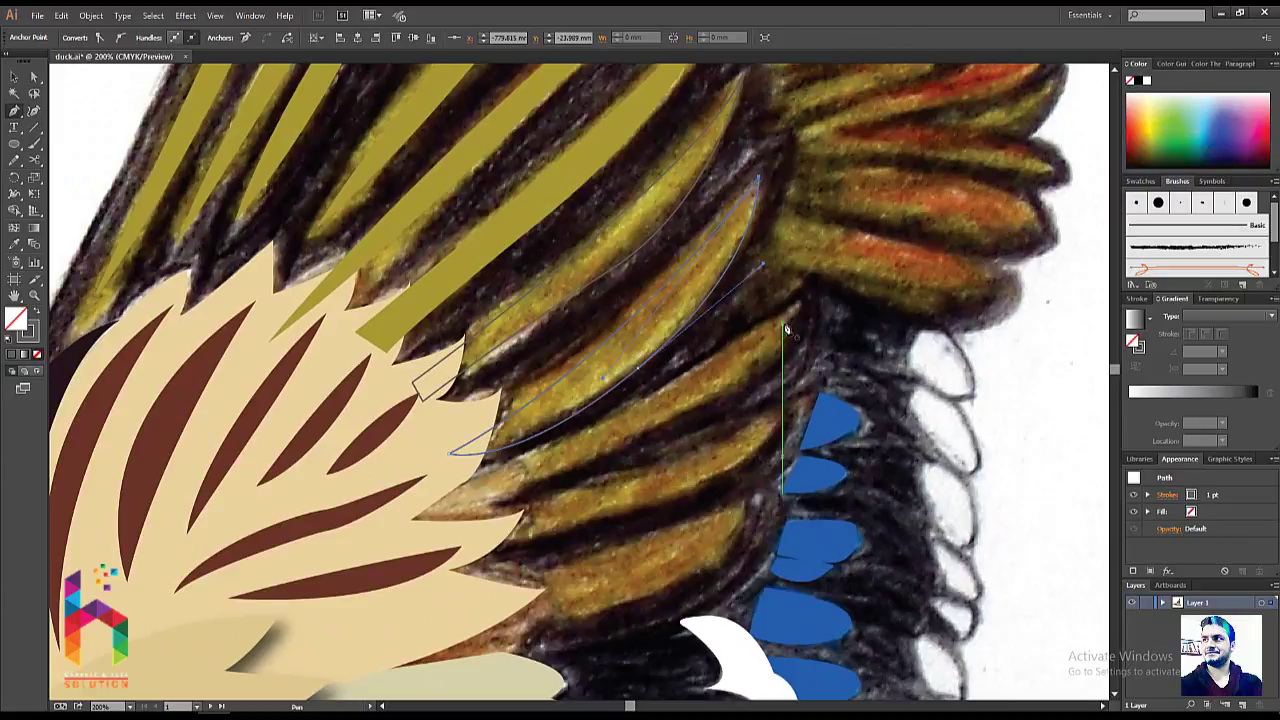
left_click(328, 545)
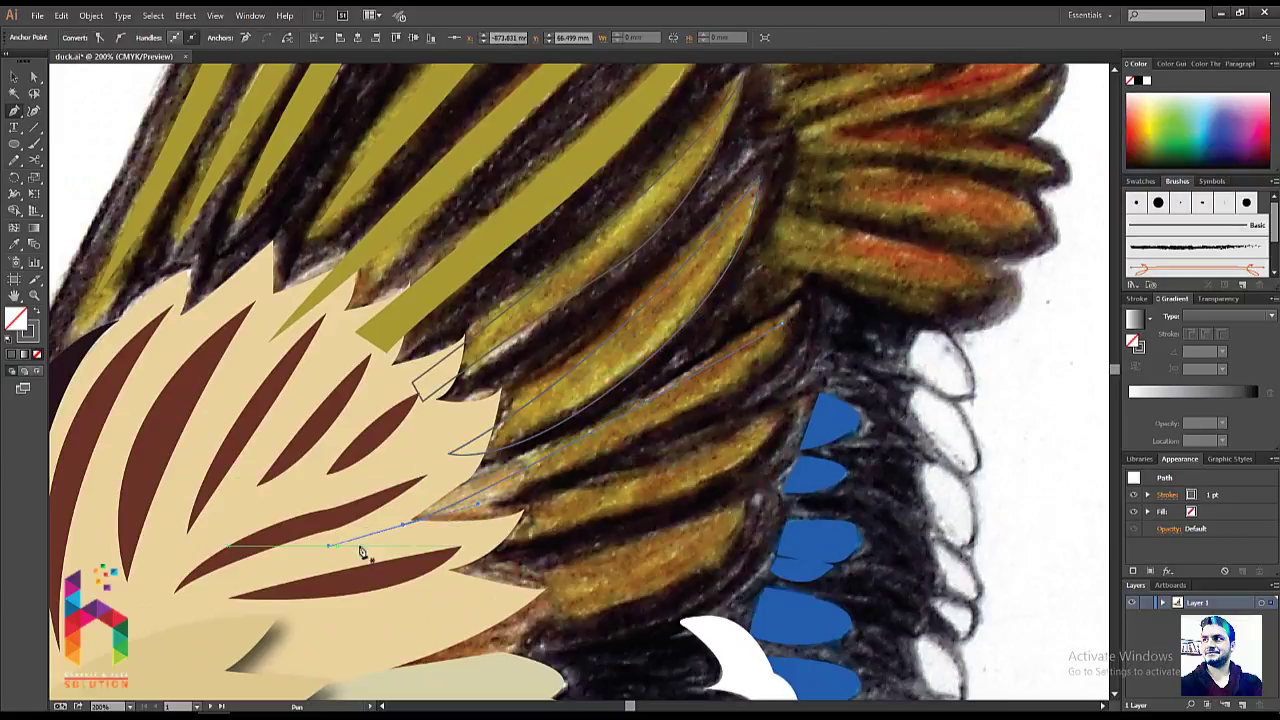
left_click(423, 594)
- Draw a thin curved shaft line below the feathers and select the new paths
left_click(735, 515)
left_click_drag(470, 614, 362, 612)
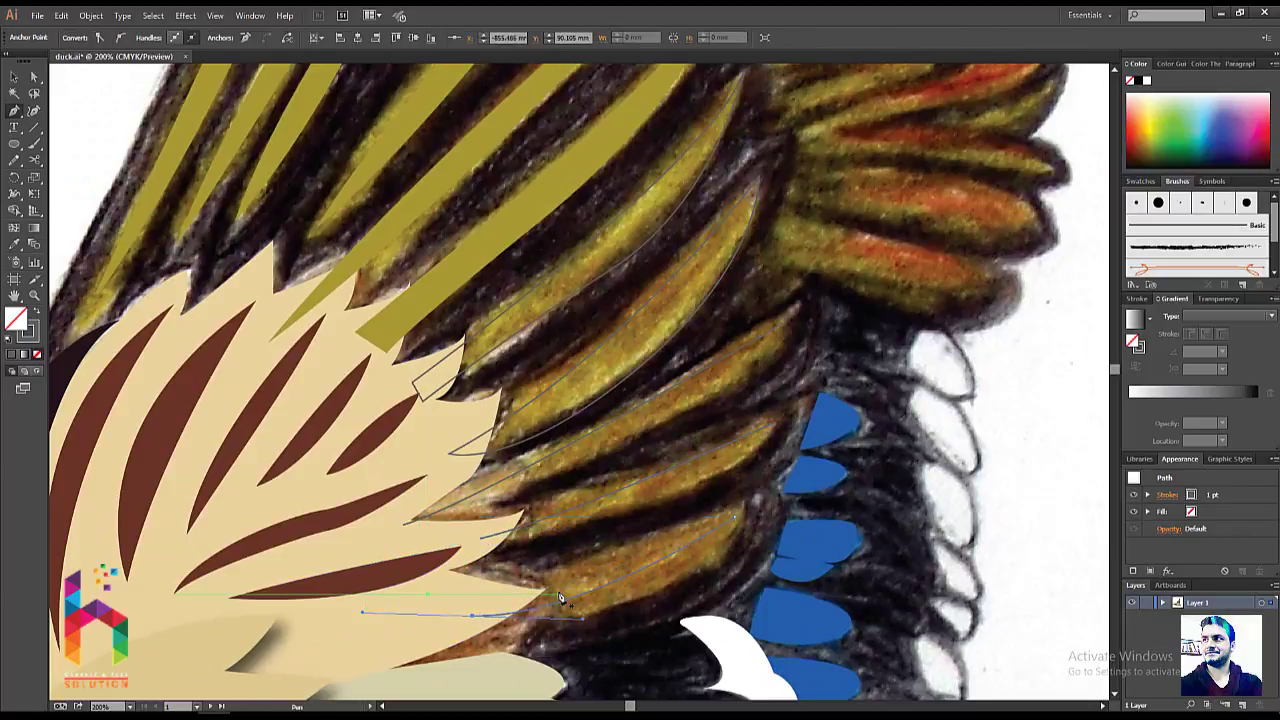
key("space")
left_click_drag(553, 374, 553, 396)
key("v")
left_click(586, 380)
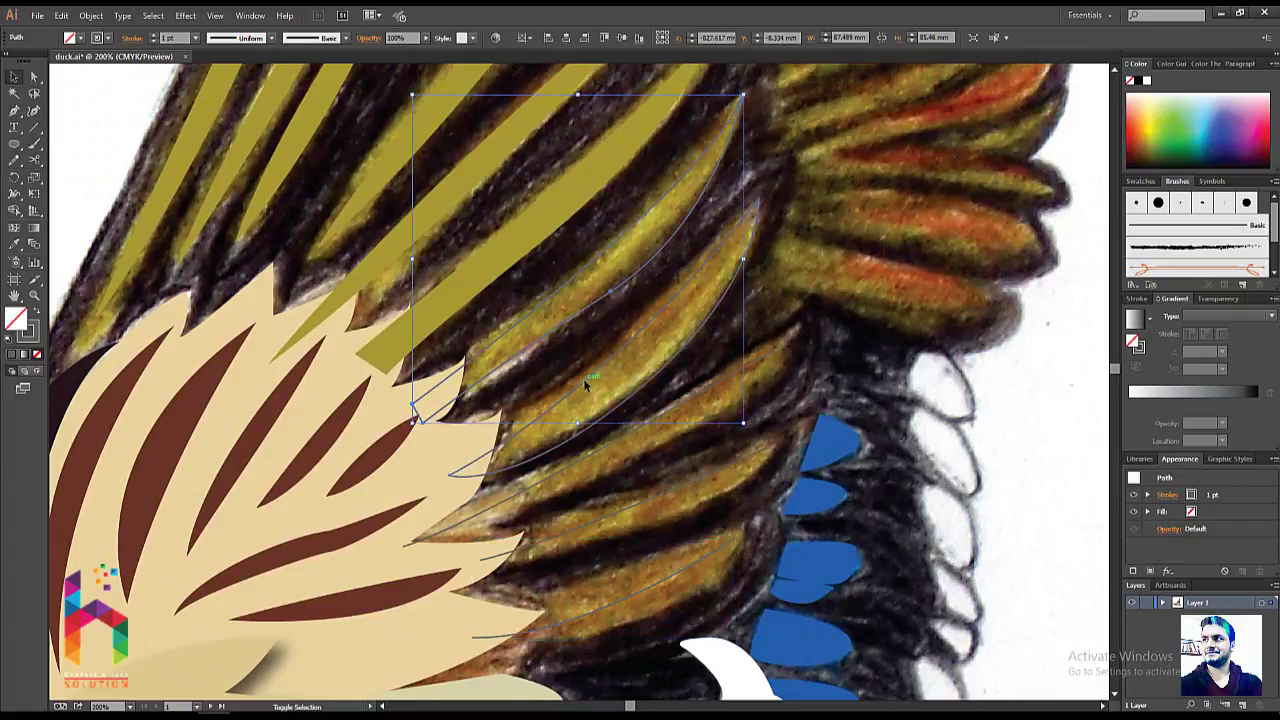
- Fill the new feather shapes with the olive stripe colour
key("i")
left_click(489, 258)
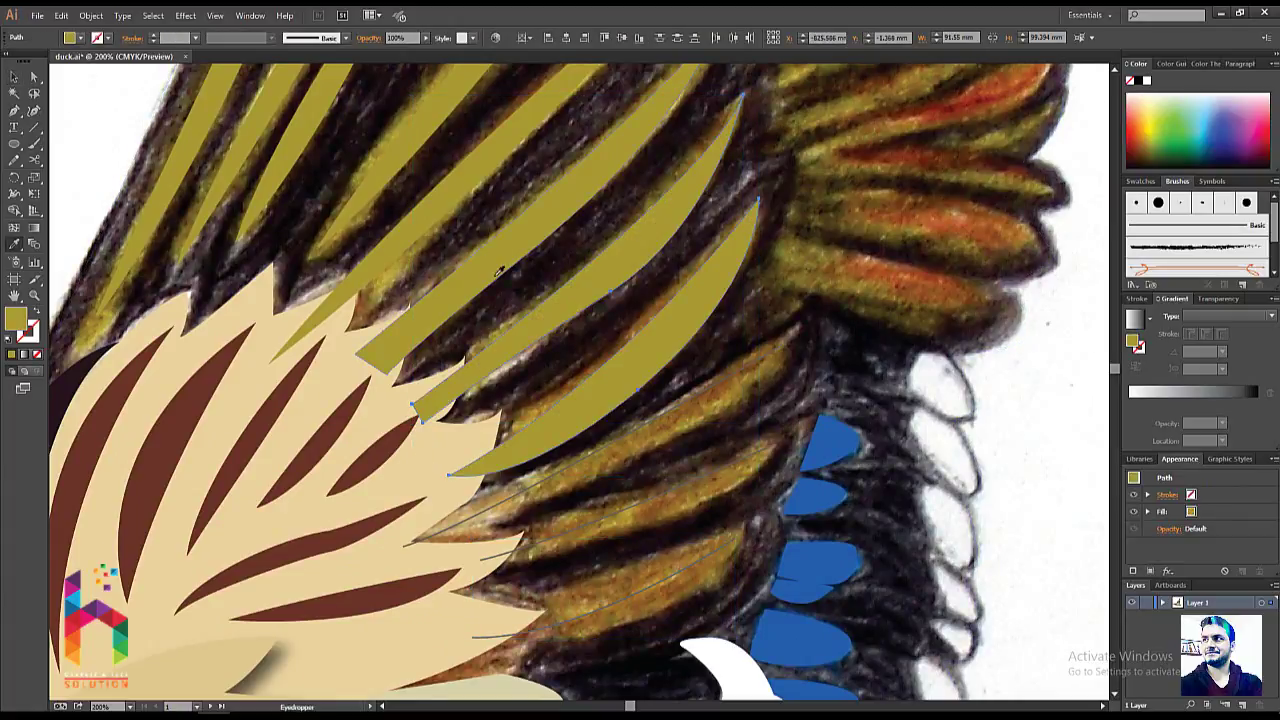
left_click_drag(520, 420, 485, 357)
- Give the thin feather lines the olive feather's 20 pt stroke with a tapered width profile
key("v")
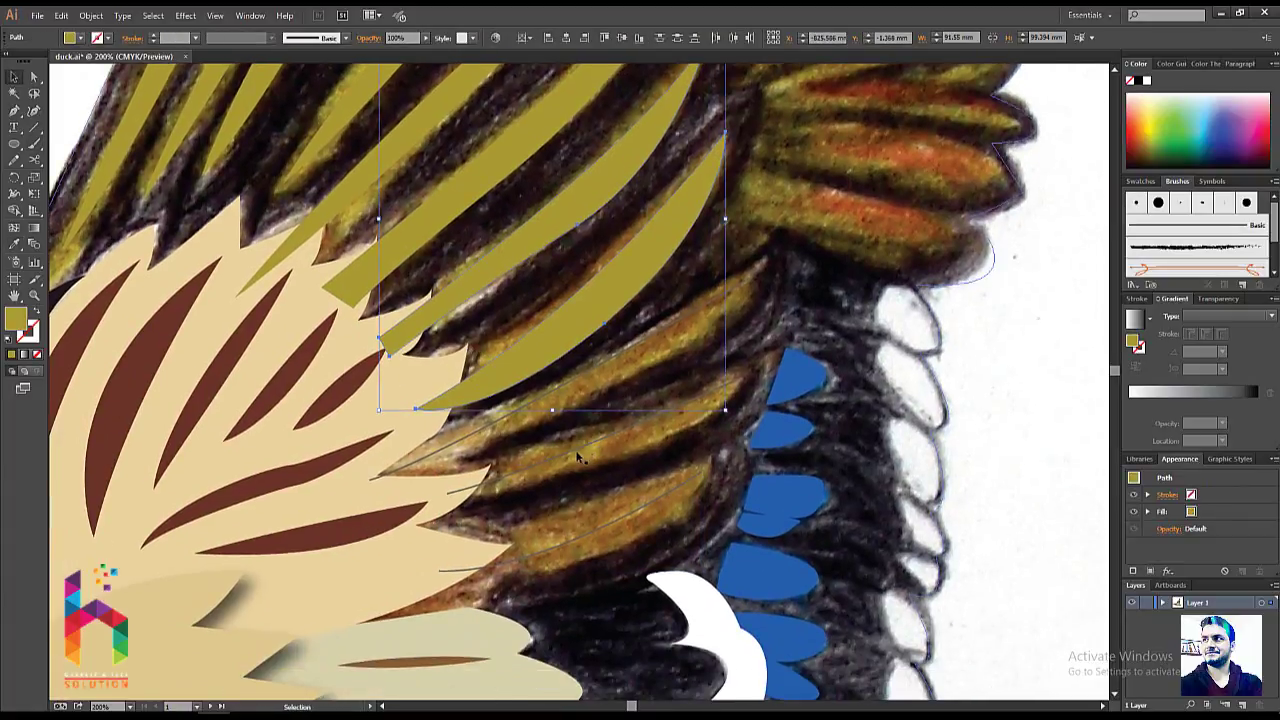
left_click(537, 397)
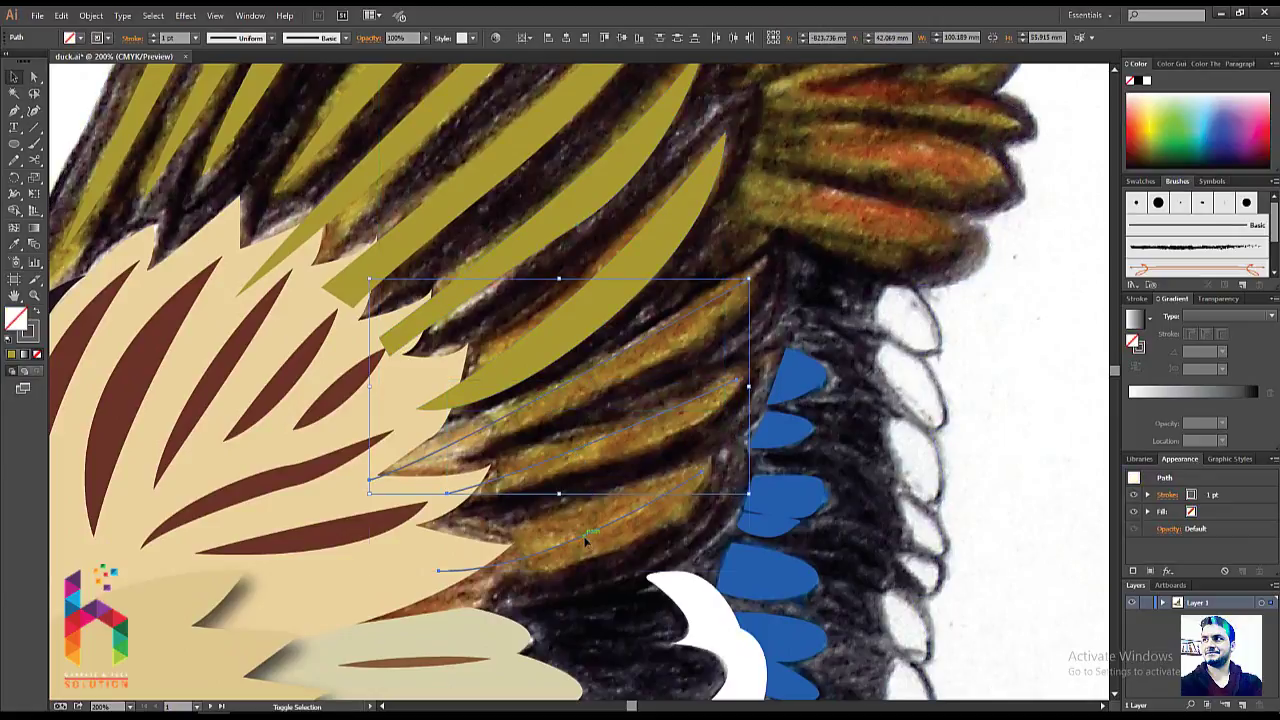
key("i")
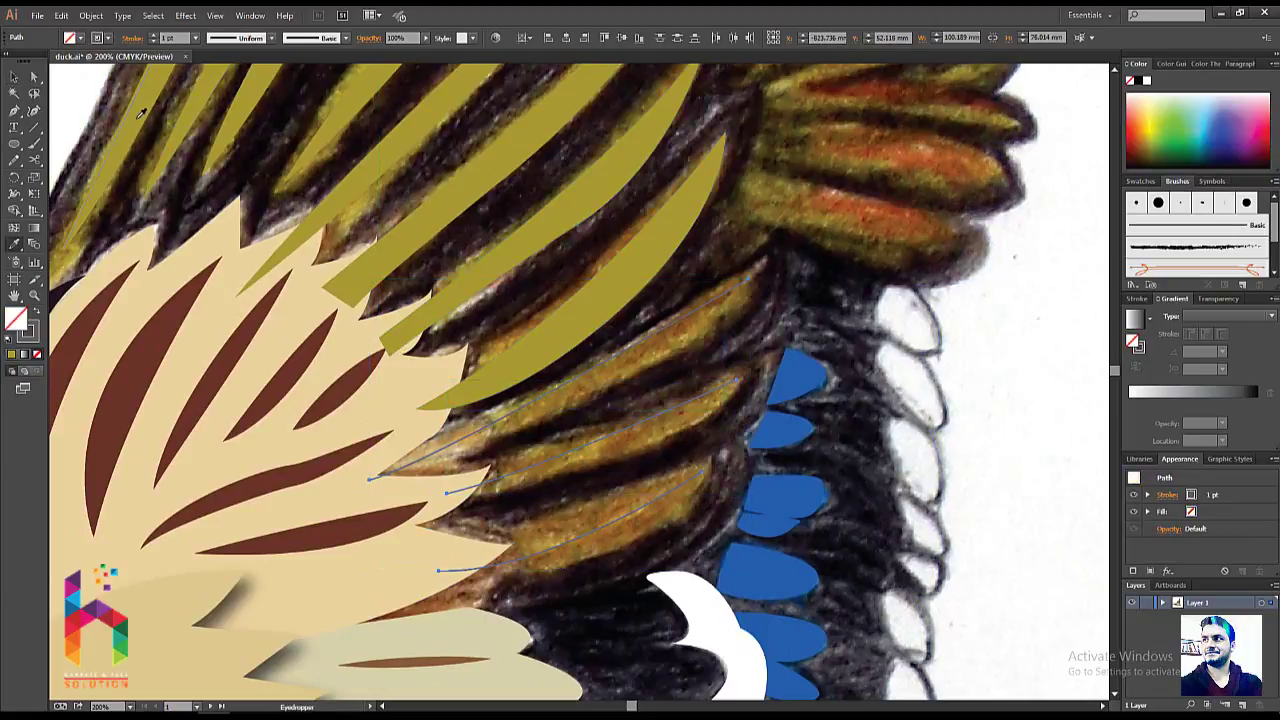
left_click(143, 114)
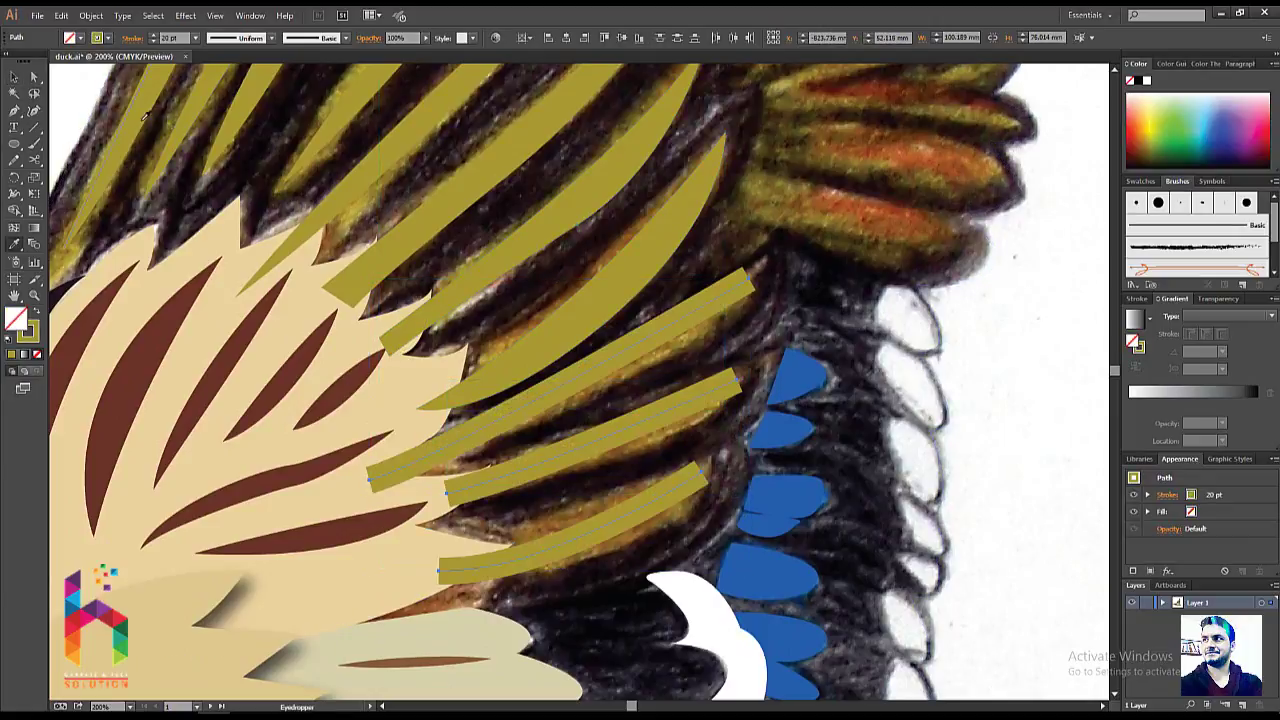
left_click(229, 40)
left_click(229, 81)
left_click(232, 39)
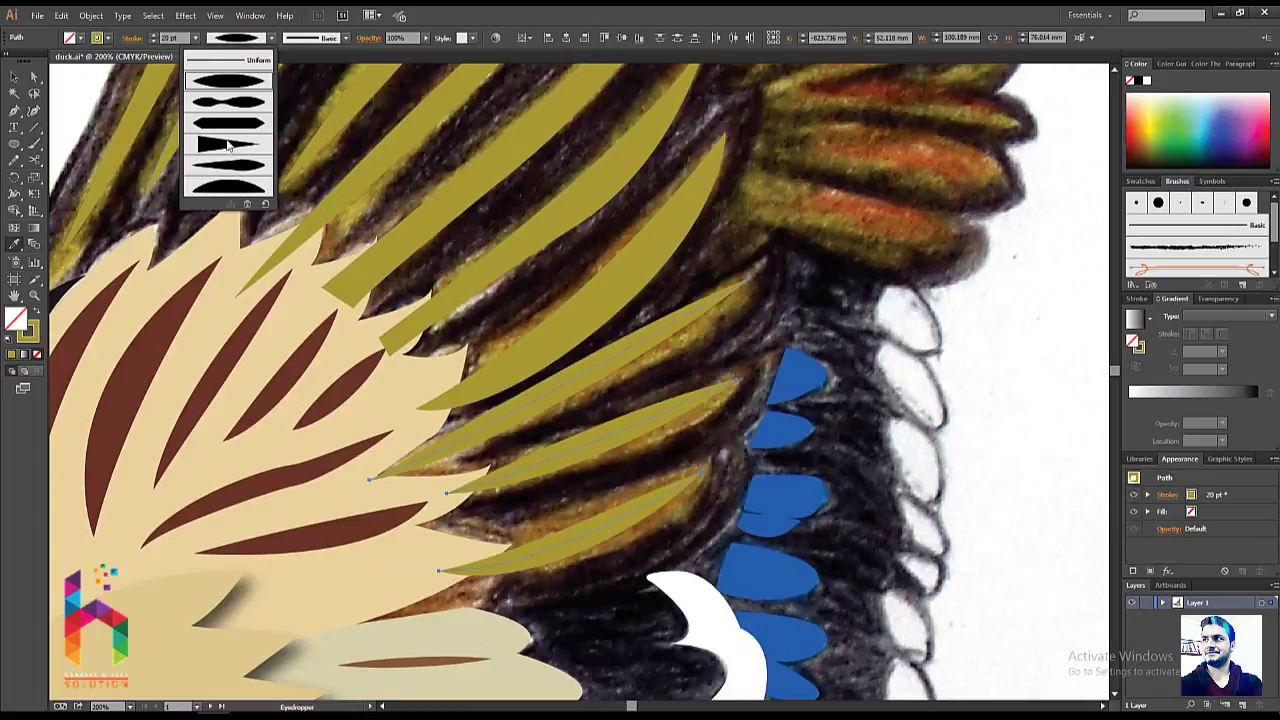
left_click(229, 146)
scroll(460, 237, "up", 3)
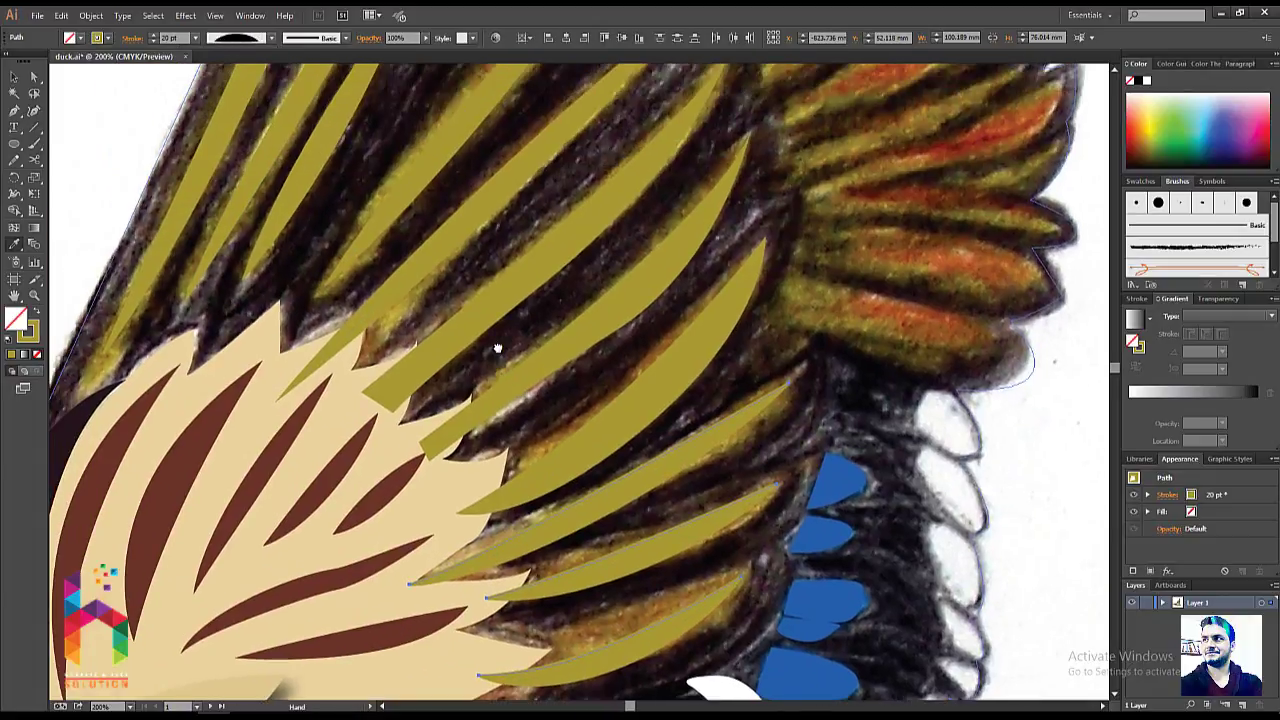
- Apply the same tapered width profile to two more feather strokes
key("v")
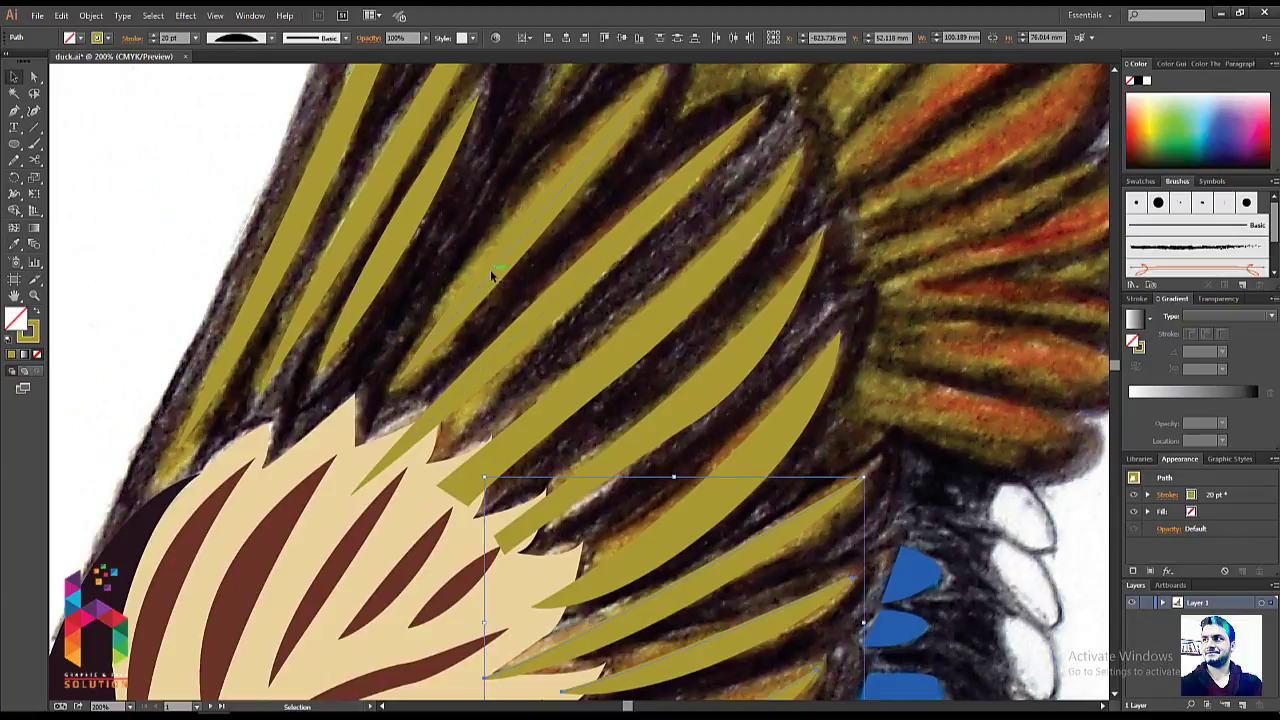
left_click(491, 274)
left_click(386, 237, "shift")
left_click(271, 38)
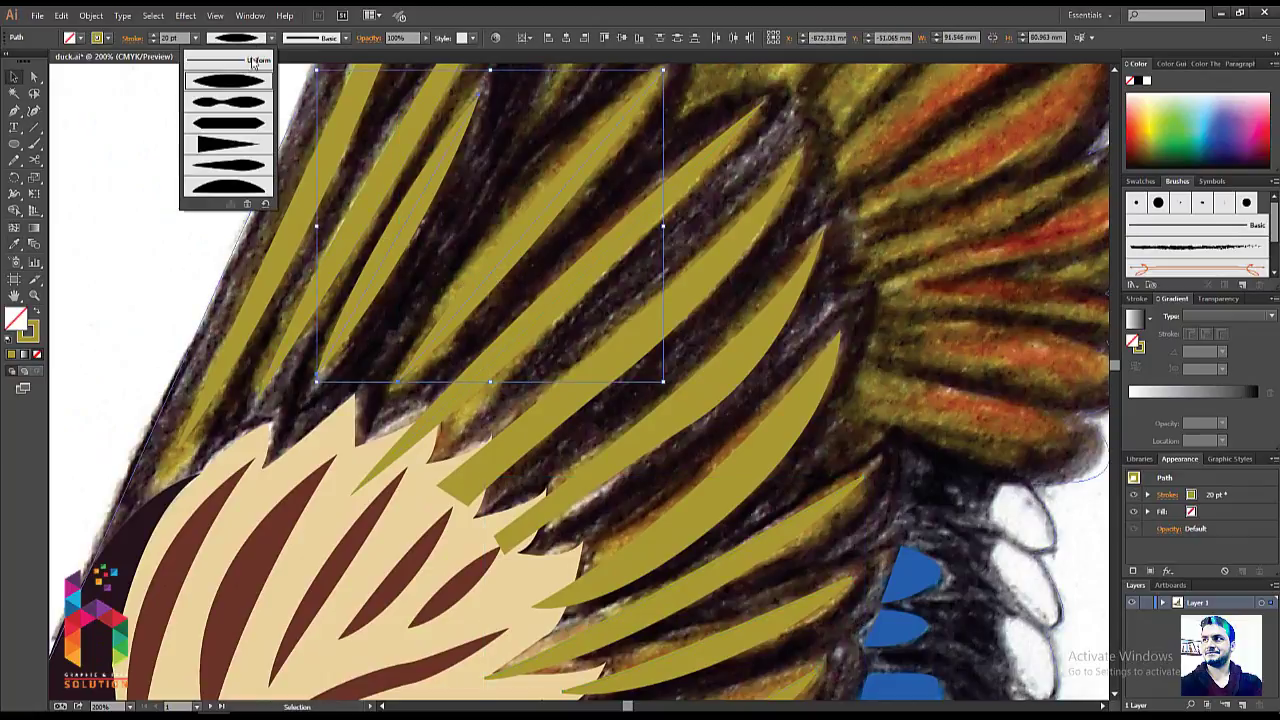
left_click(229, 177)
left_click(153, 199)
- Select the six olive feather strokes across the upper wing and group them
scroll(416, 218, "down", 2)
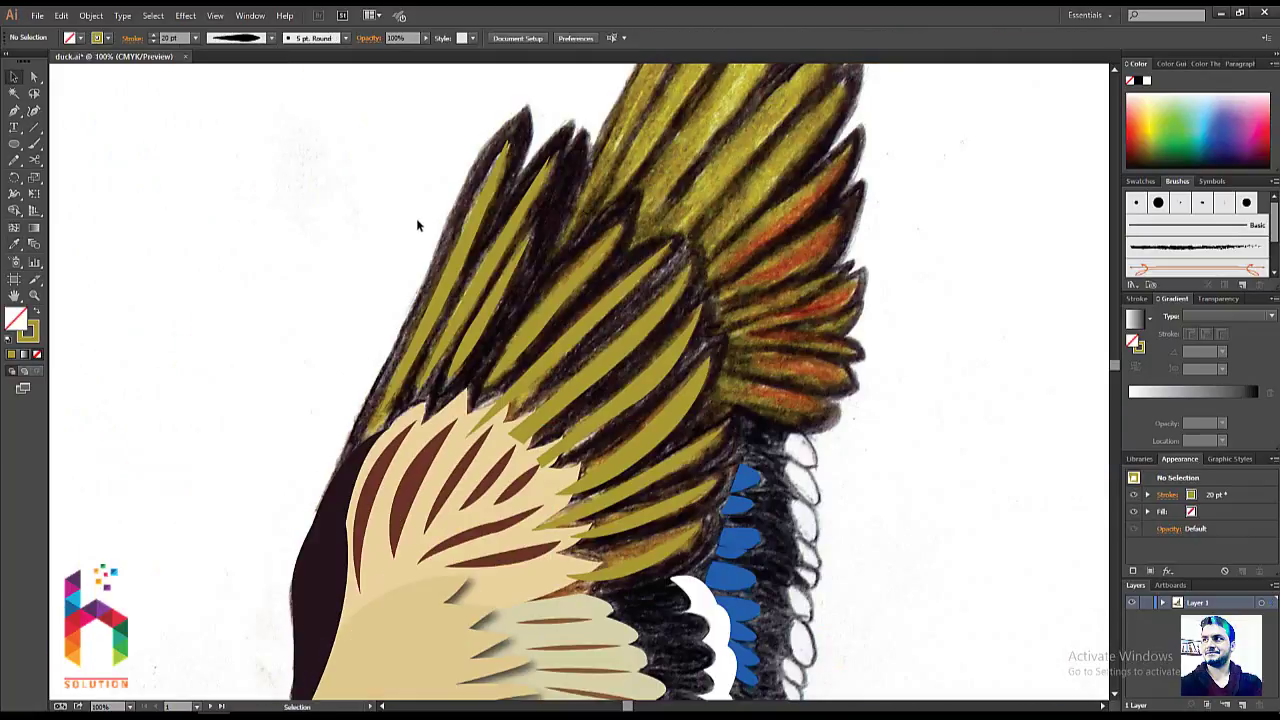
left_click_drag(416, 218, 377, 303)
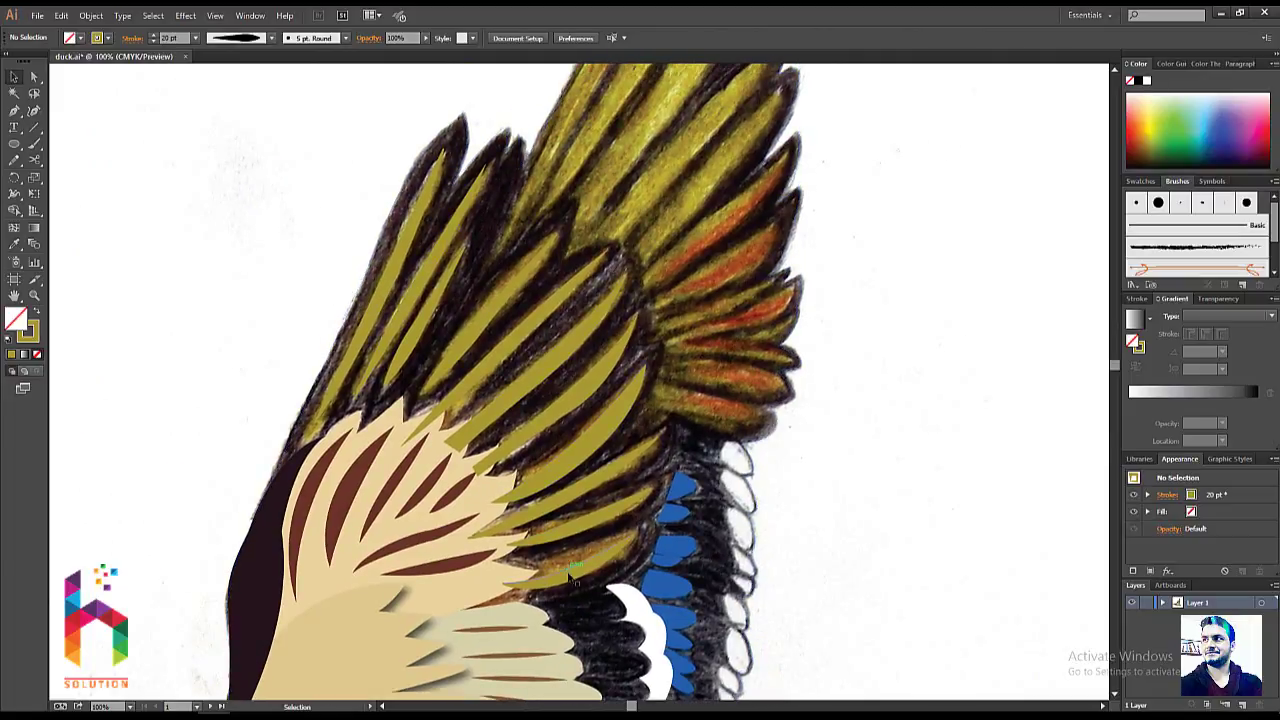
left_click(568, 538)
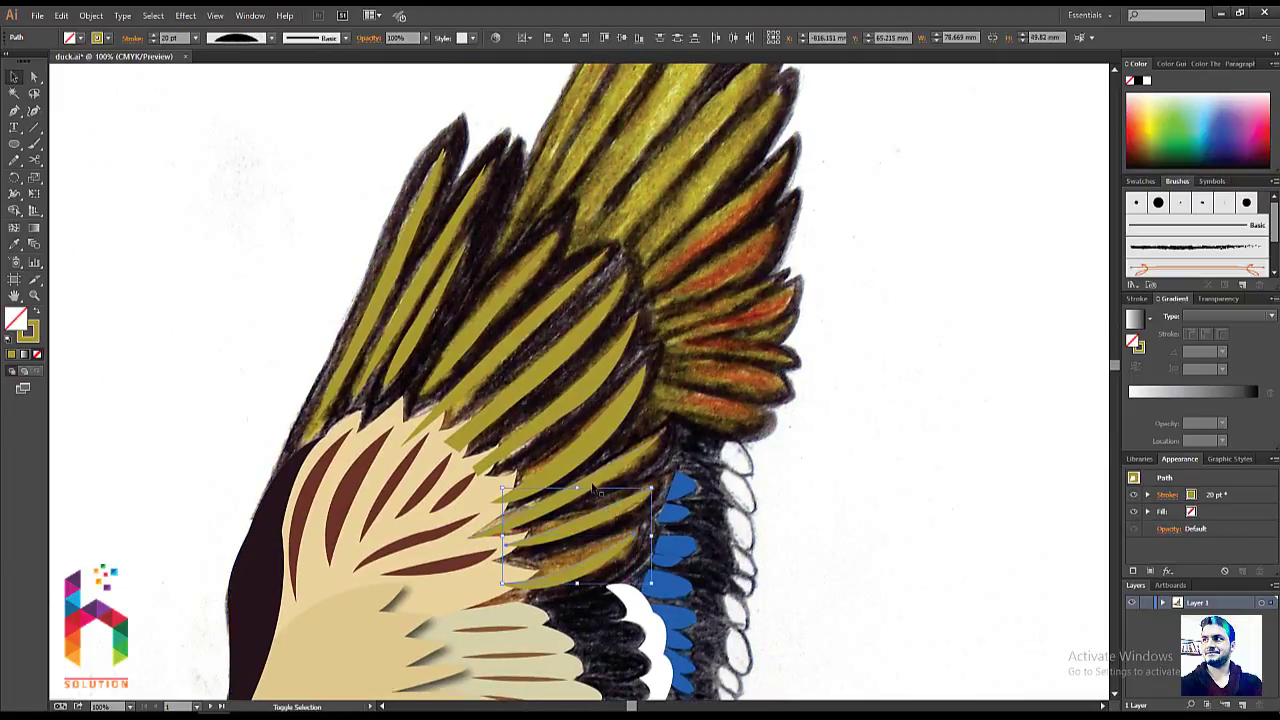
left_click(598, 488, "shift")
left_click(556, 388, "shift")
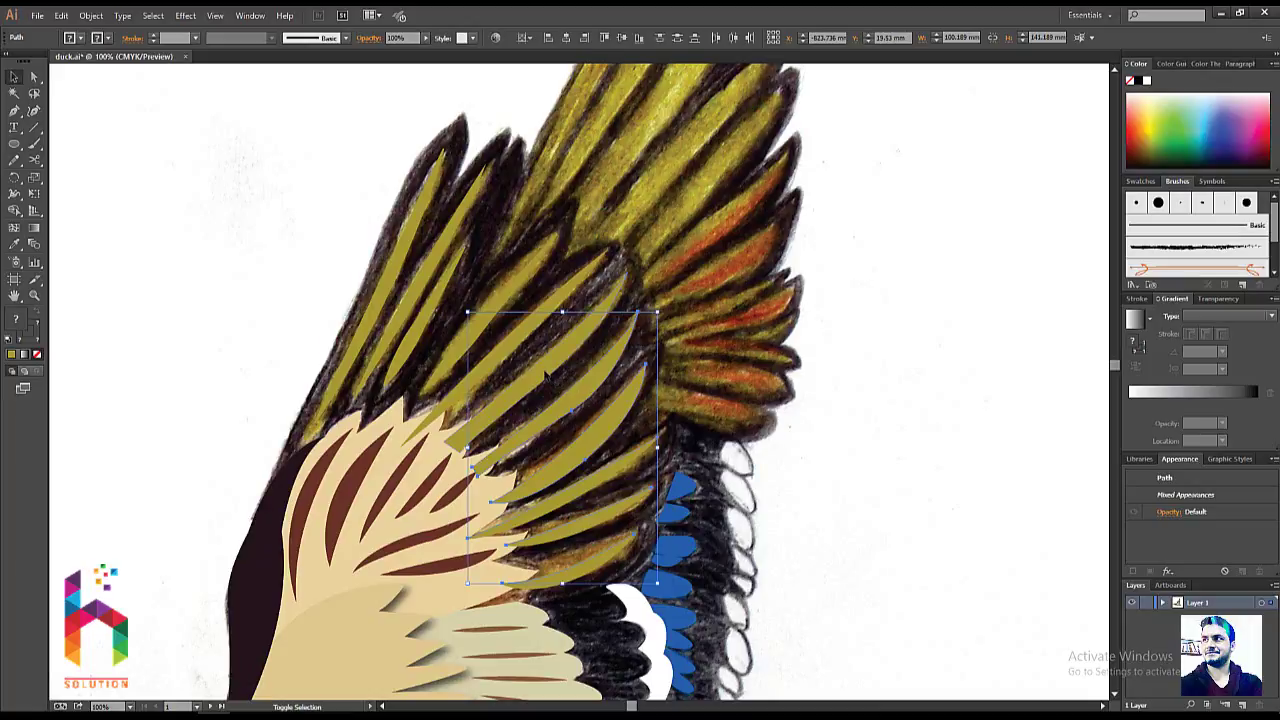
left_click(436, 300, "shift")
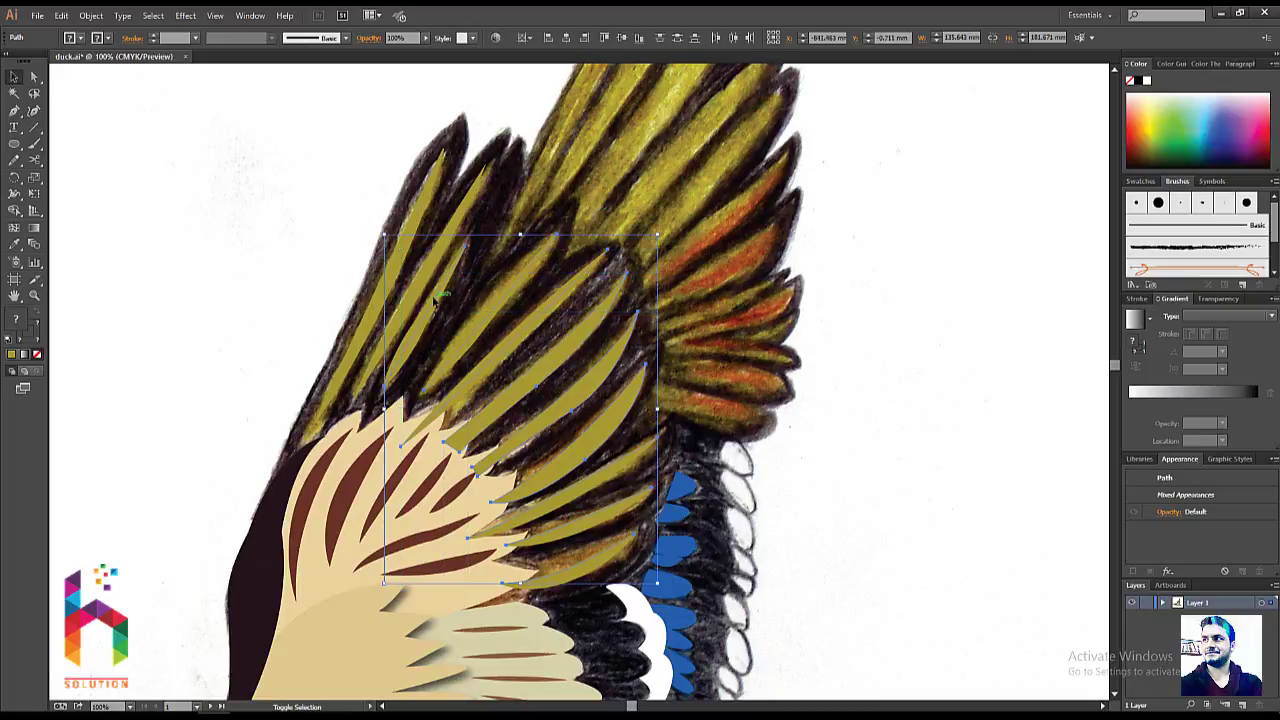
left_click(405, 292, "shift")
left_click(388, 288, "shift")
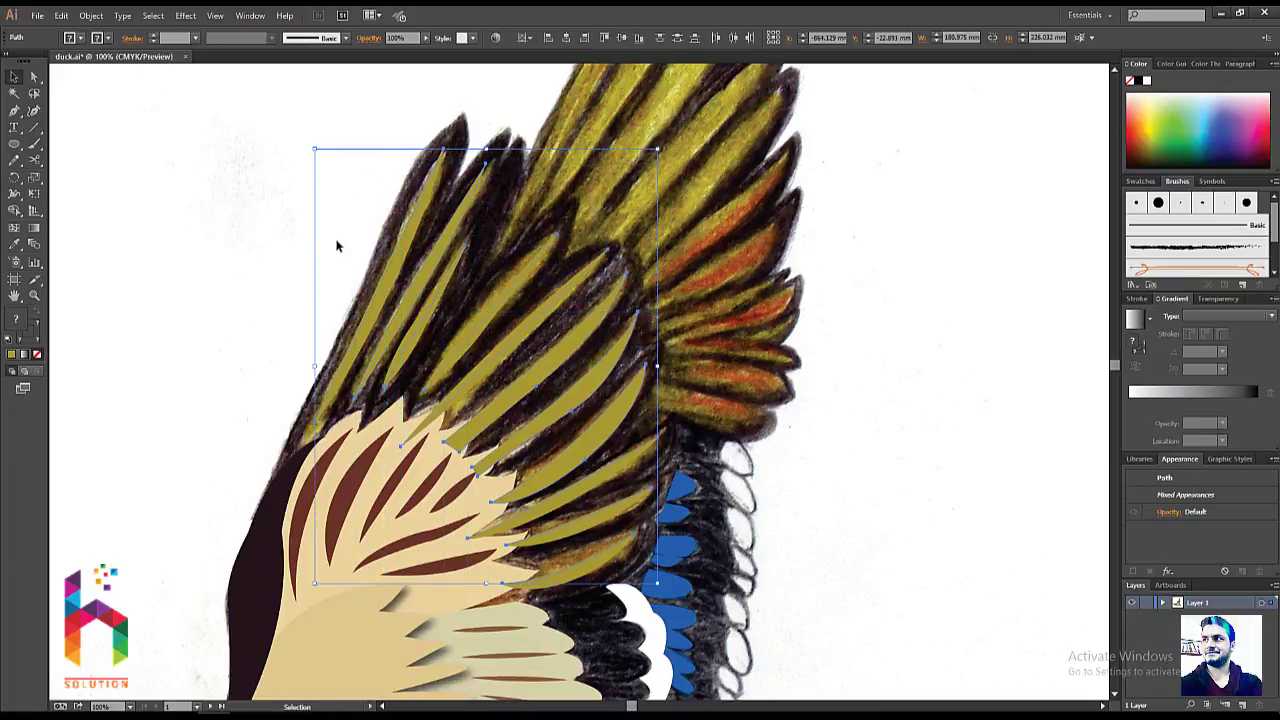
right_click(381, 289)
left_click(414, 351)
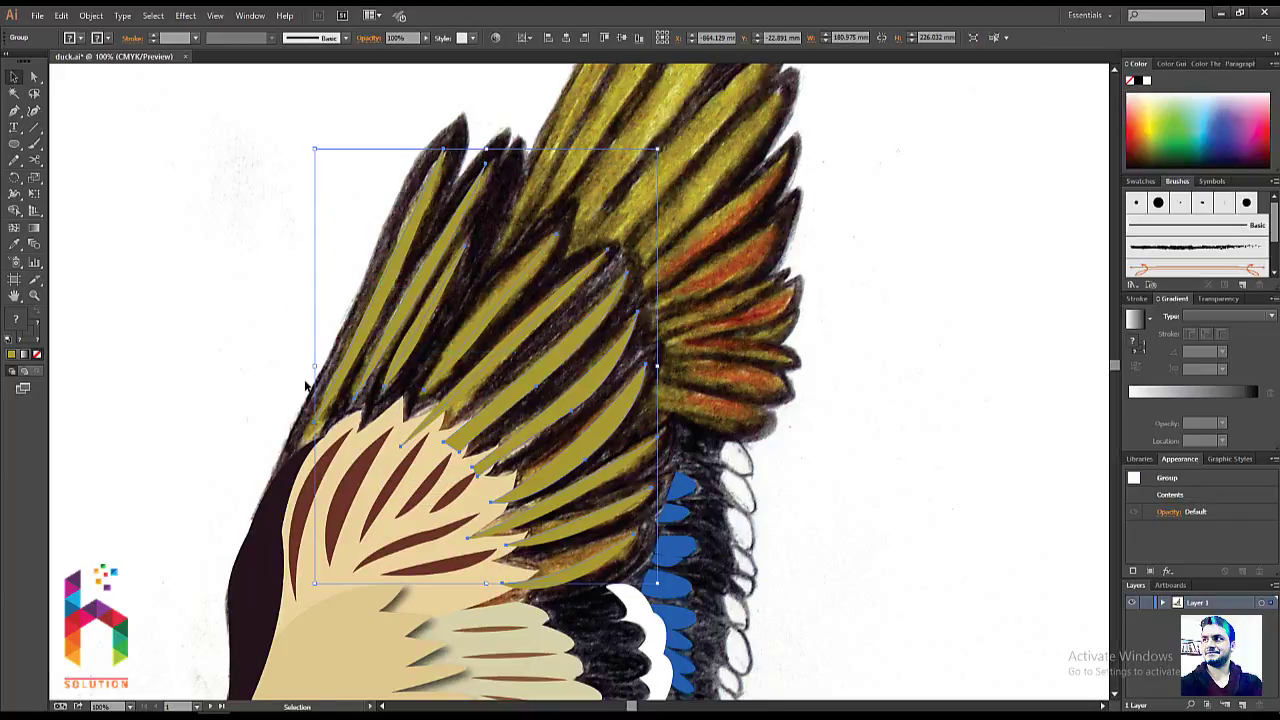
scroll(307, 385, "down", 3)
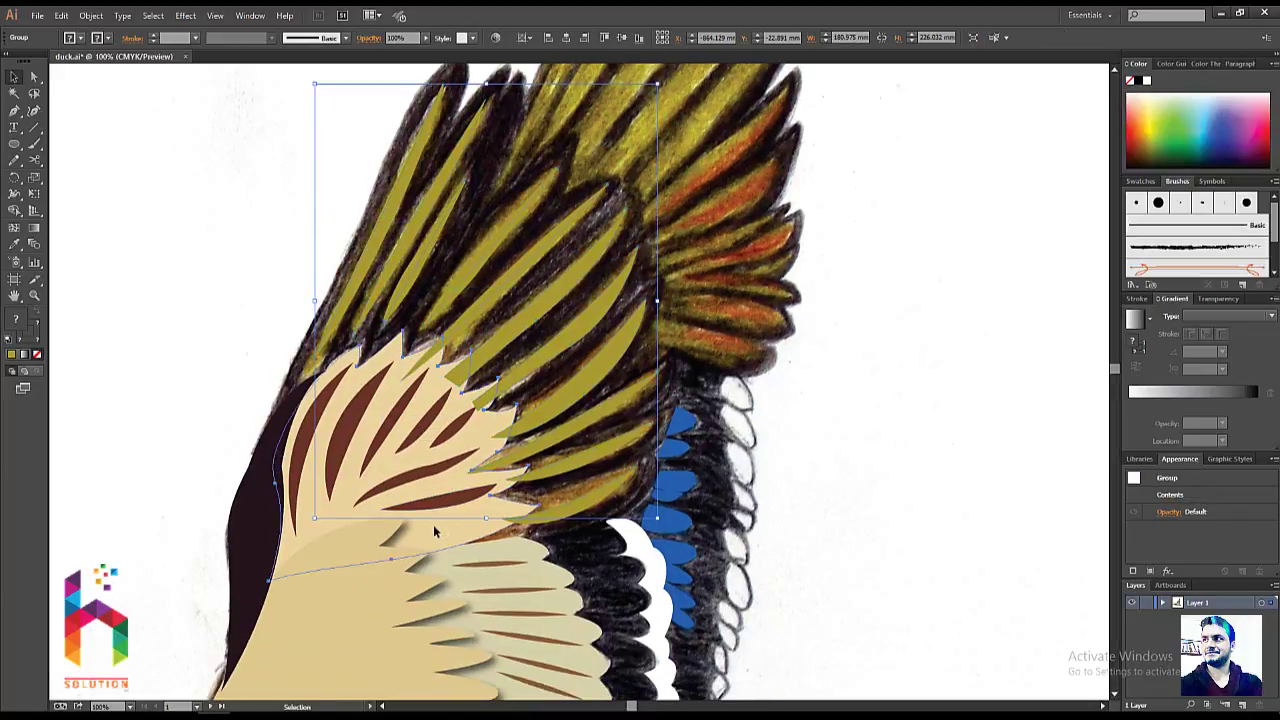
- Delete the brown-striped feather group and bring the wing tips into view
key("Delete")
left_click(194, 366)
mouse_move(194, 366)
left_mouse_down()
mouse_move(180, 427)
mouse_move(214, 363)
mouse_move(217, 300)
mouse_move(190, 346)
left_mouse_up()
mouse_move(181, 335)
left_mouse_down()
mouse_move(240, 572)
mouse_move(275, 576)
left_mouse_up()
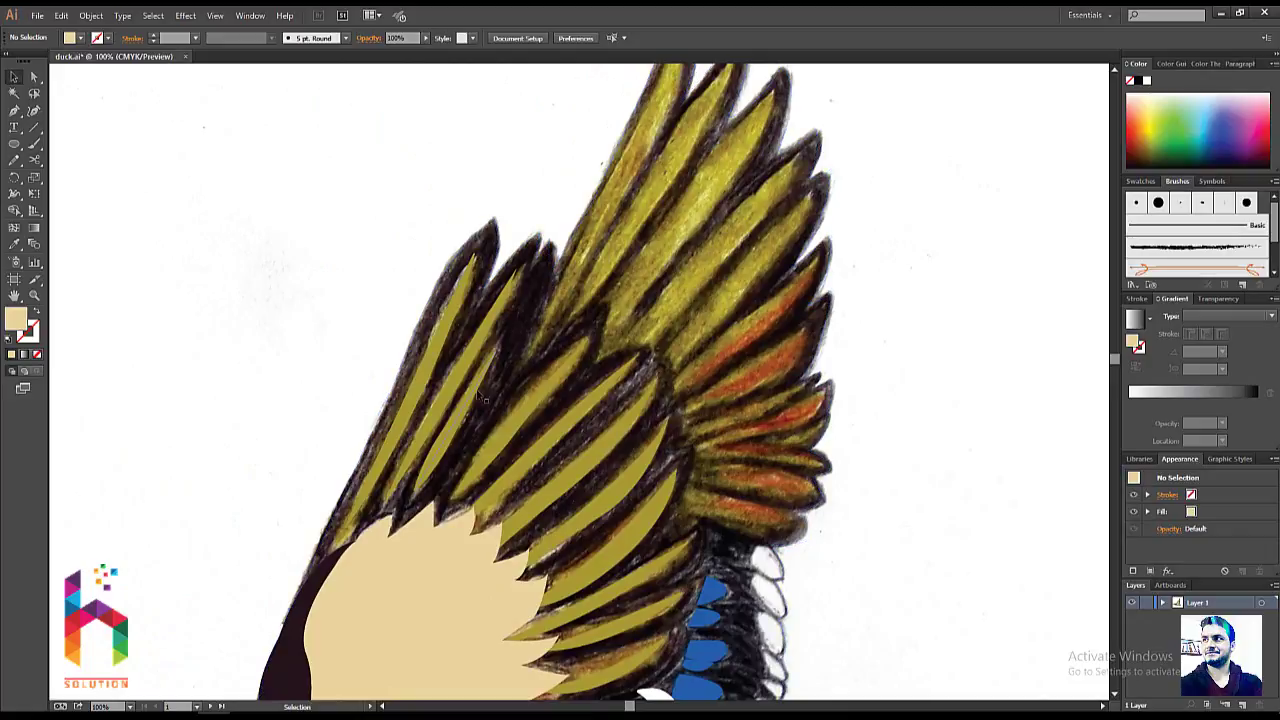
- Start an unfilled pen outline at the lower wing edge, curving up to the wing tip
key("p")
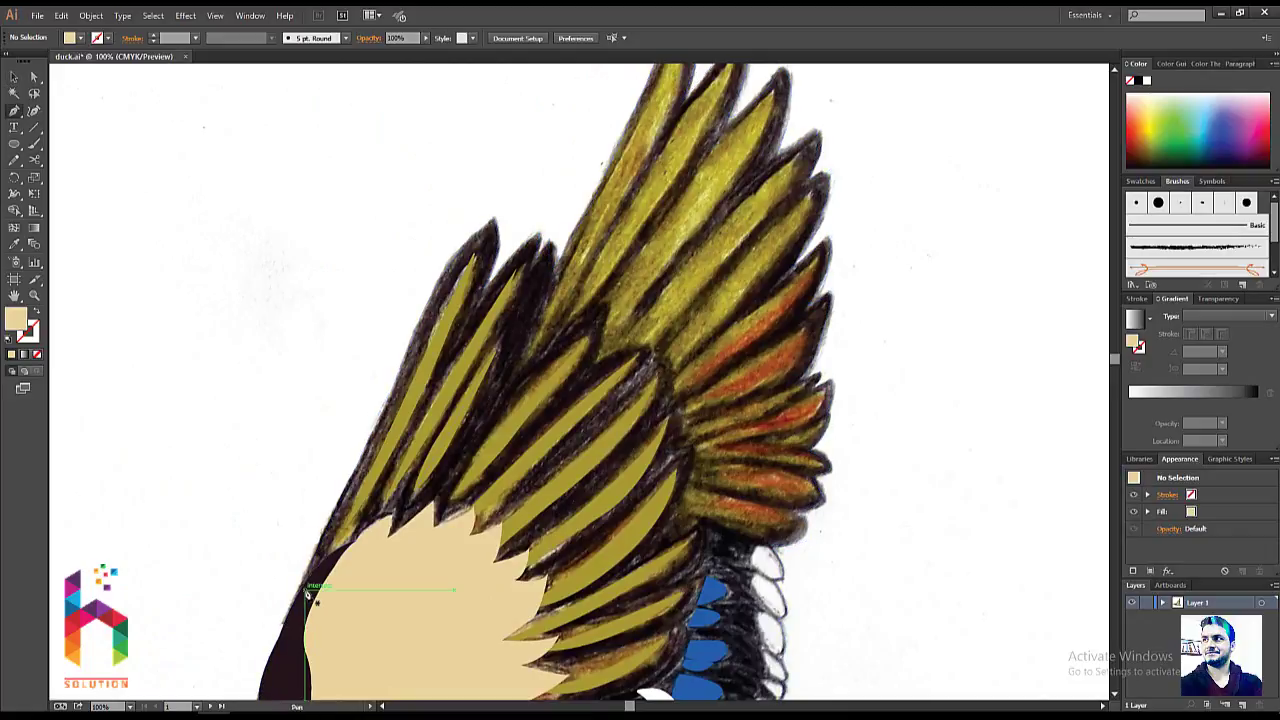
left_click(308, 594)
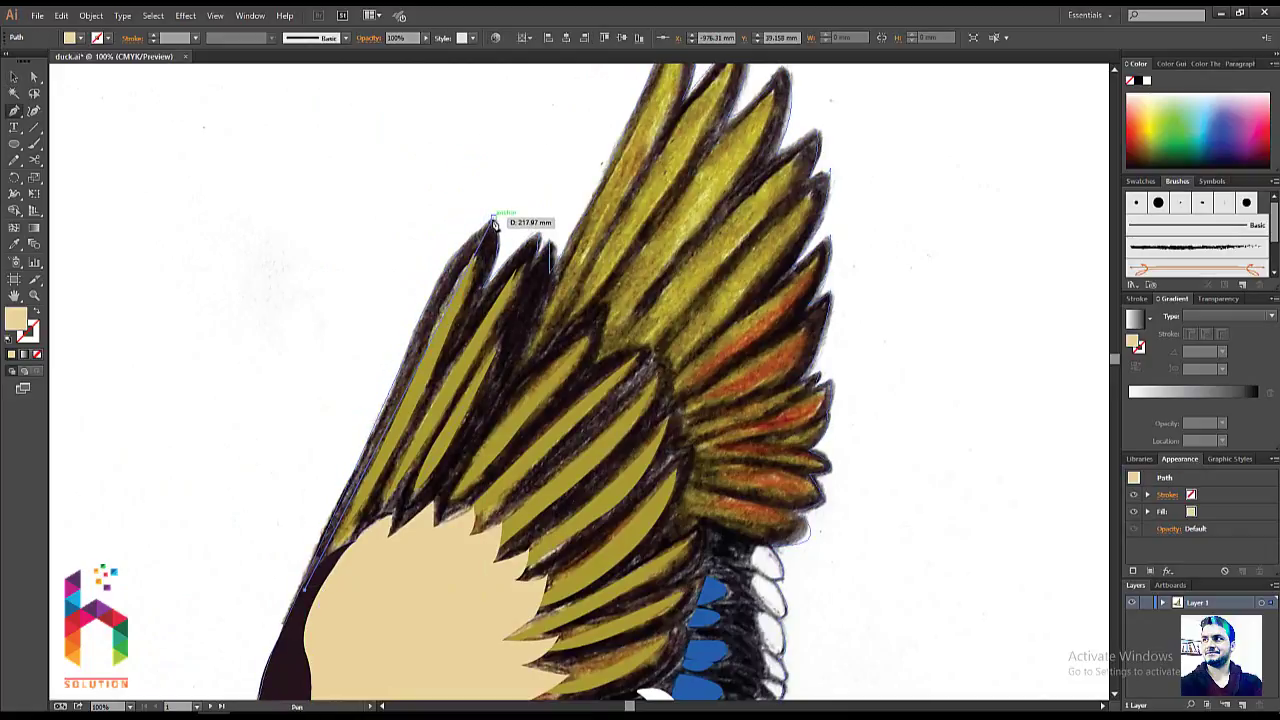
left_click_drag(493, 220, 563, 191)
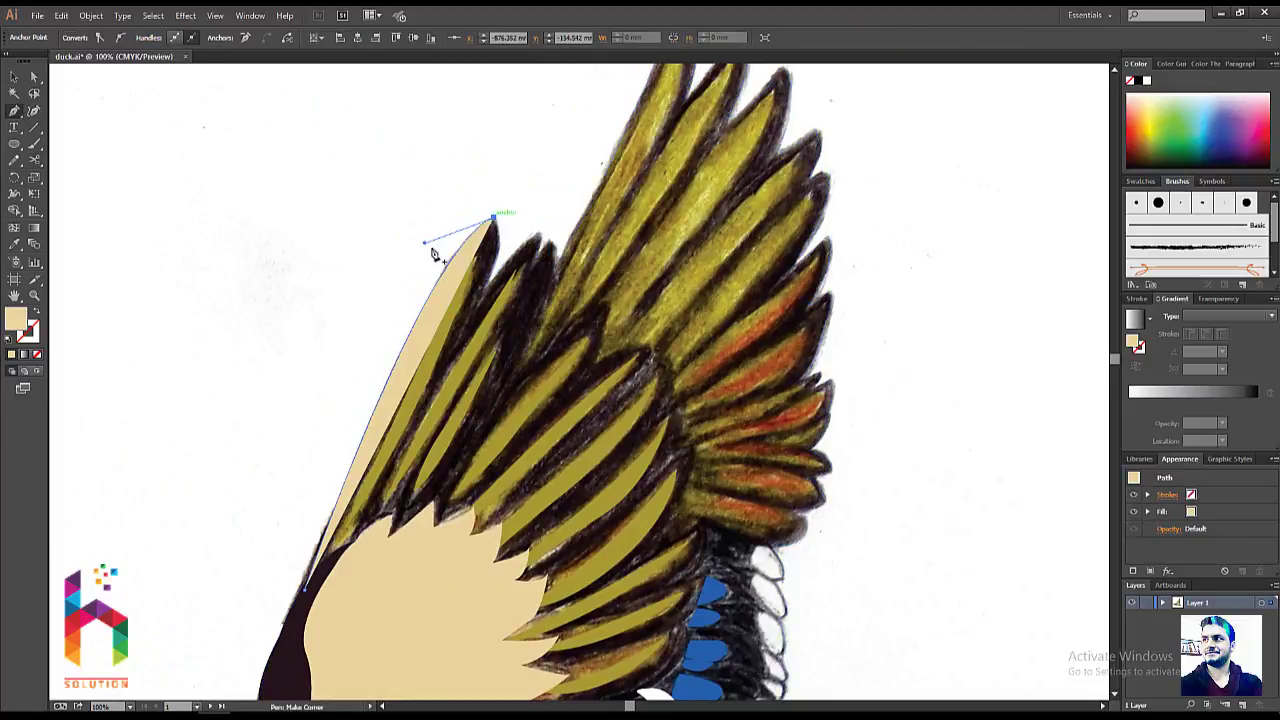
left_click(10, 341)
left_click(37, 354)
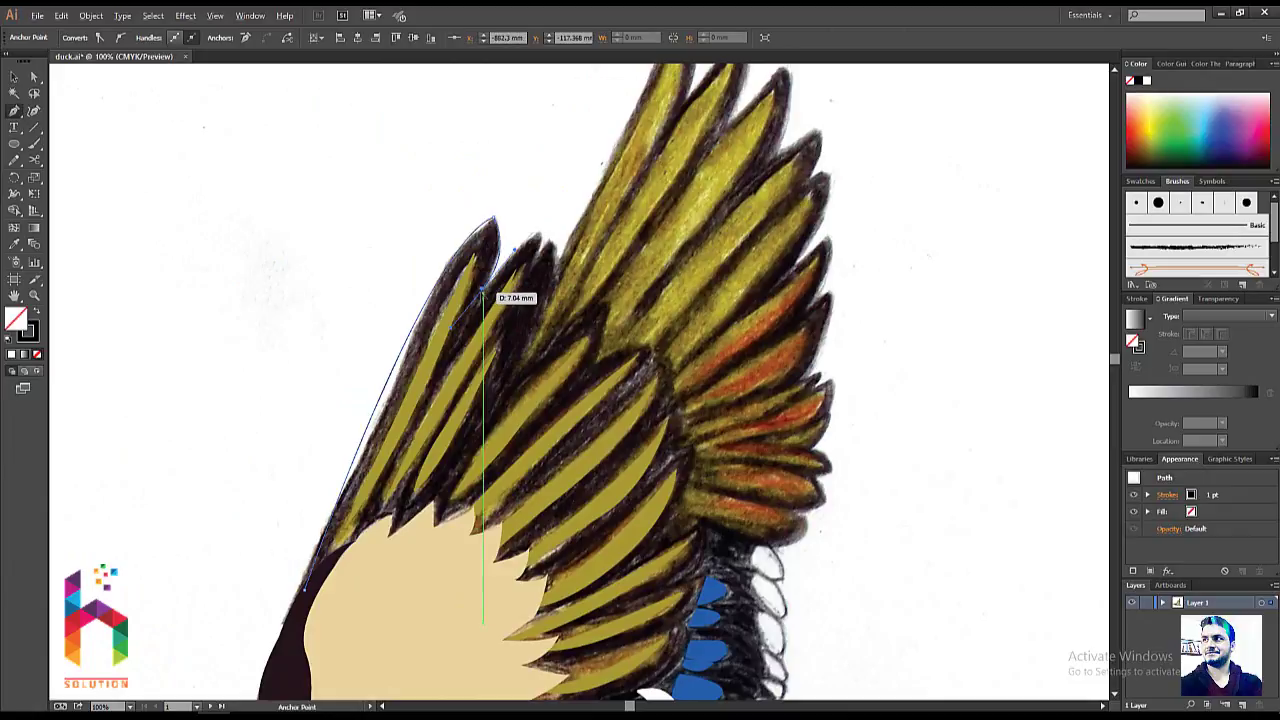
key("Escape")
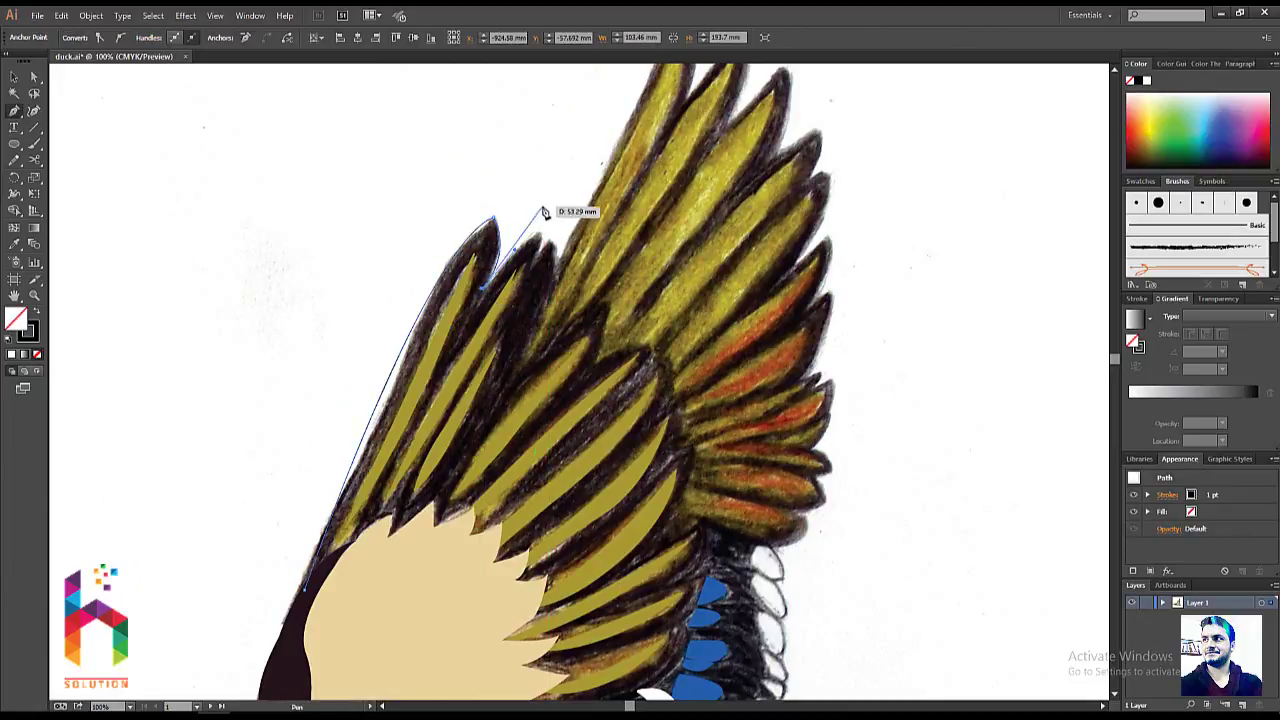
left_click_drag(544, 227, 561, 218)
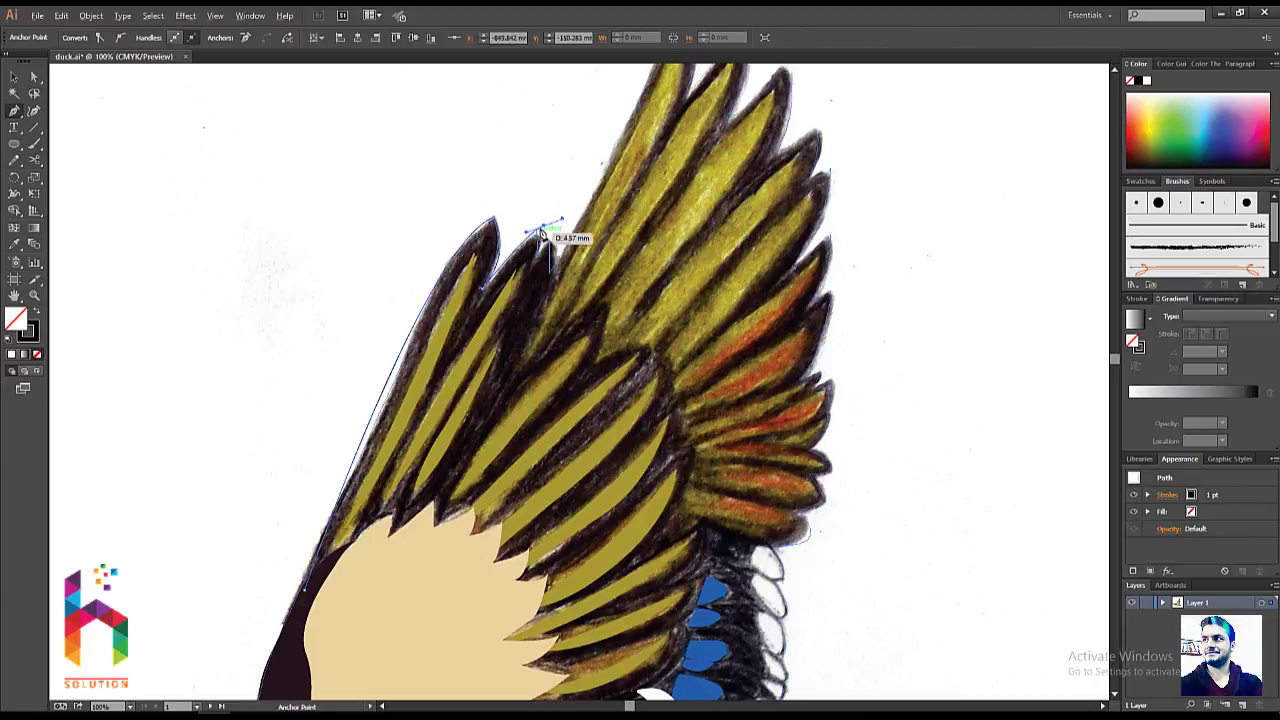
left_click(543, 228)
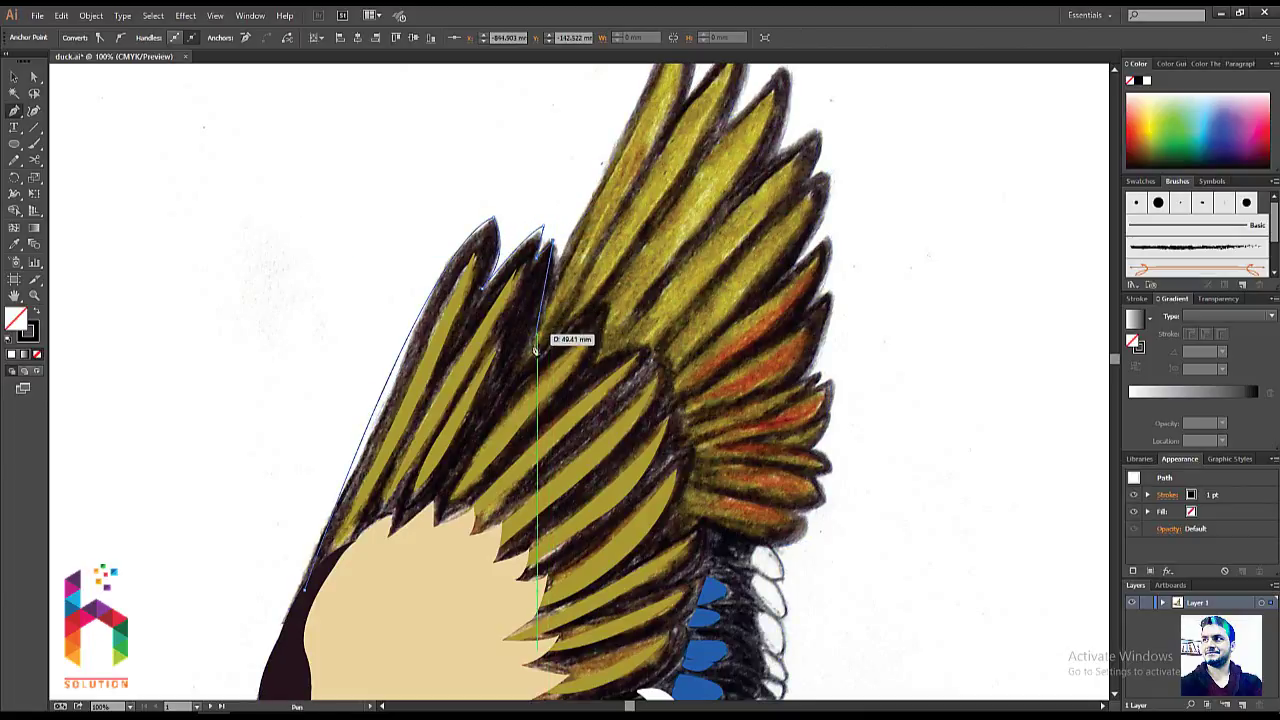
- Trace the outline along the first feather tips and notches with sharp corner points
left_click(517, 362)
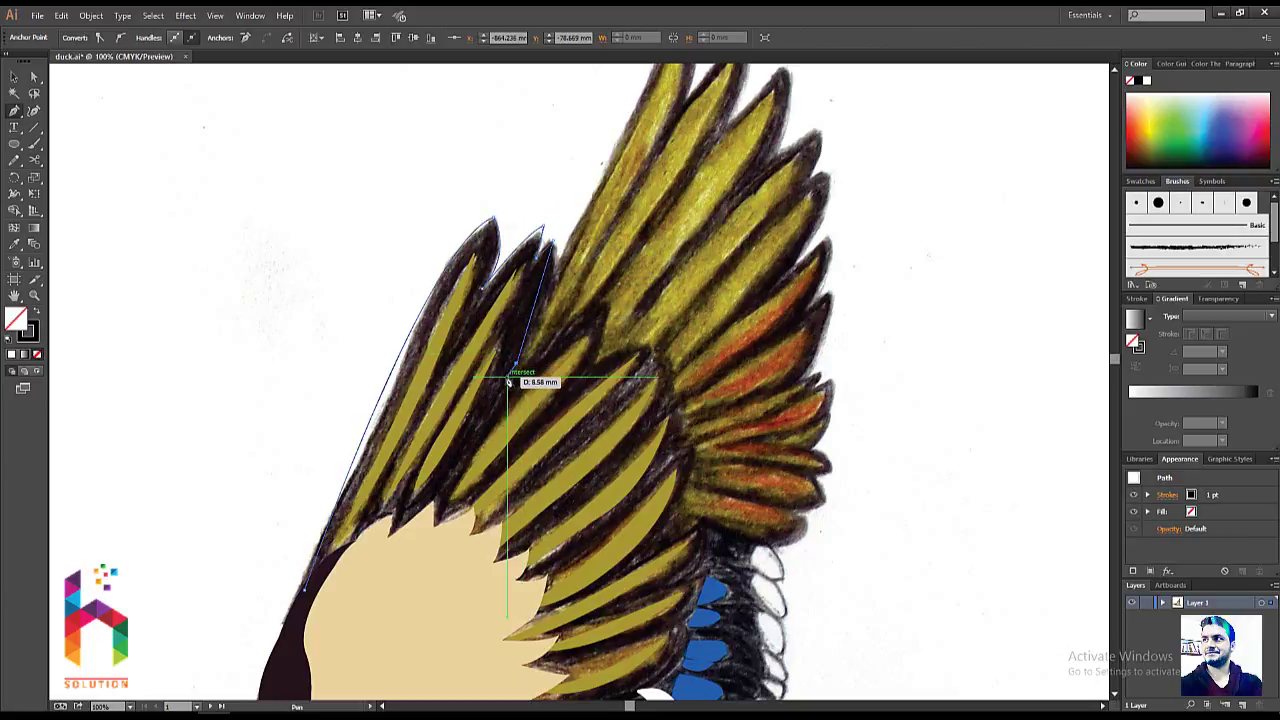
left_click(602, 300)
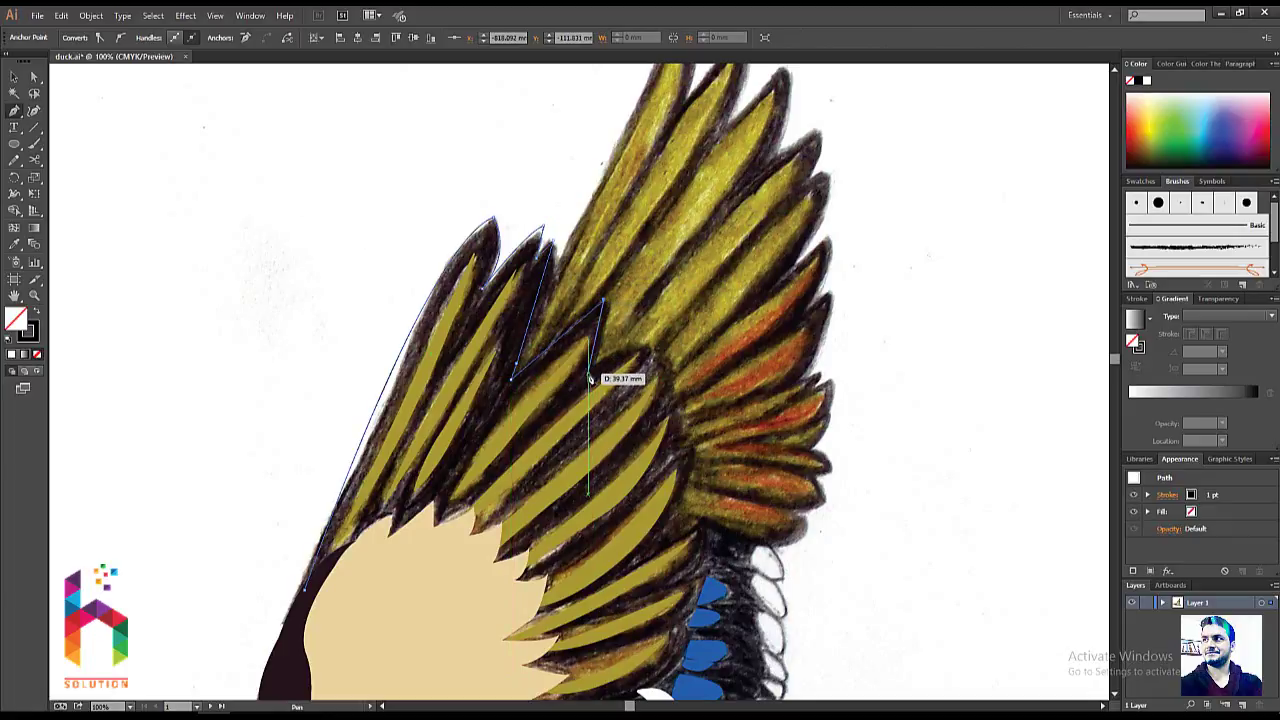
left_click(590, 377)
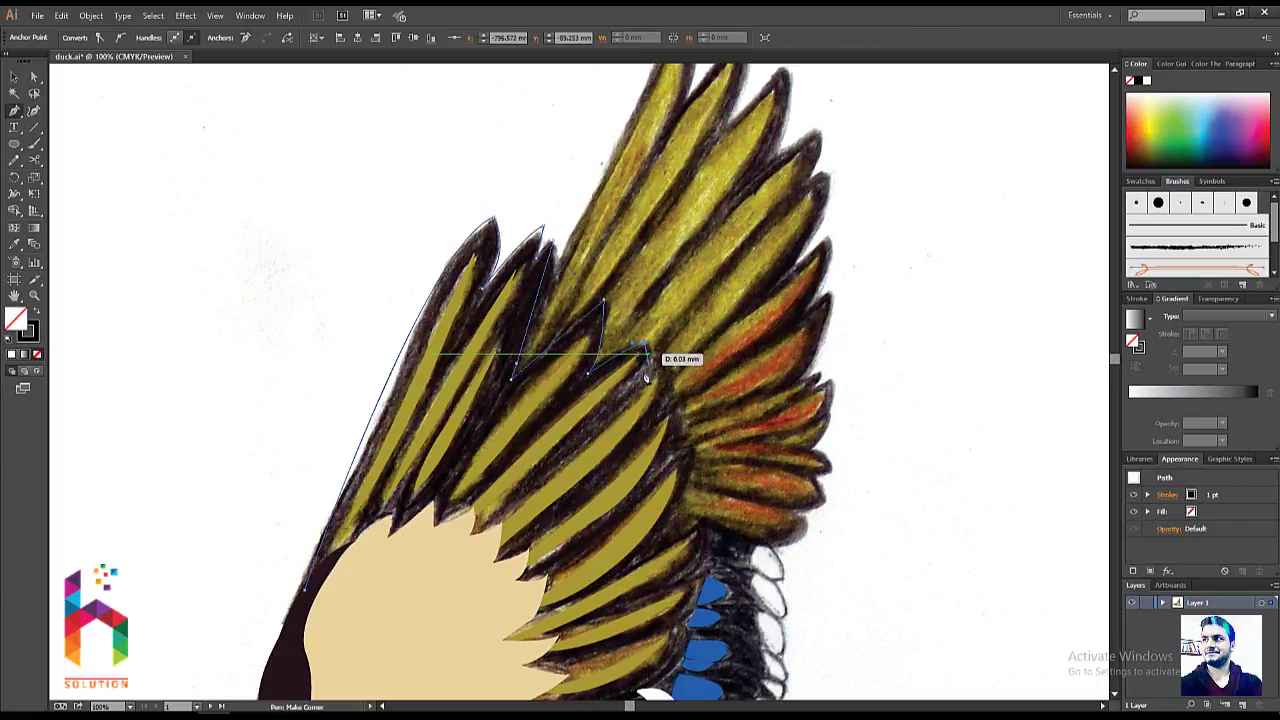
left_click_drag(645, 345, 606, 398)
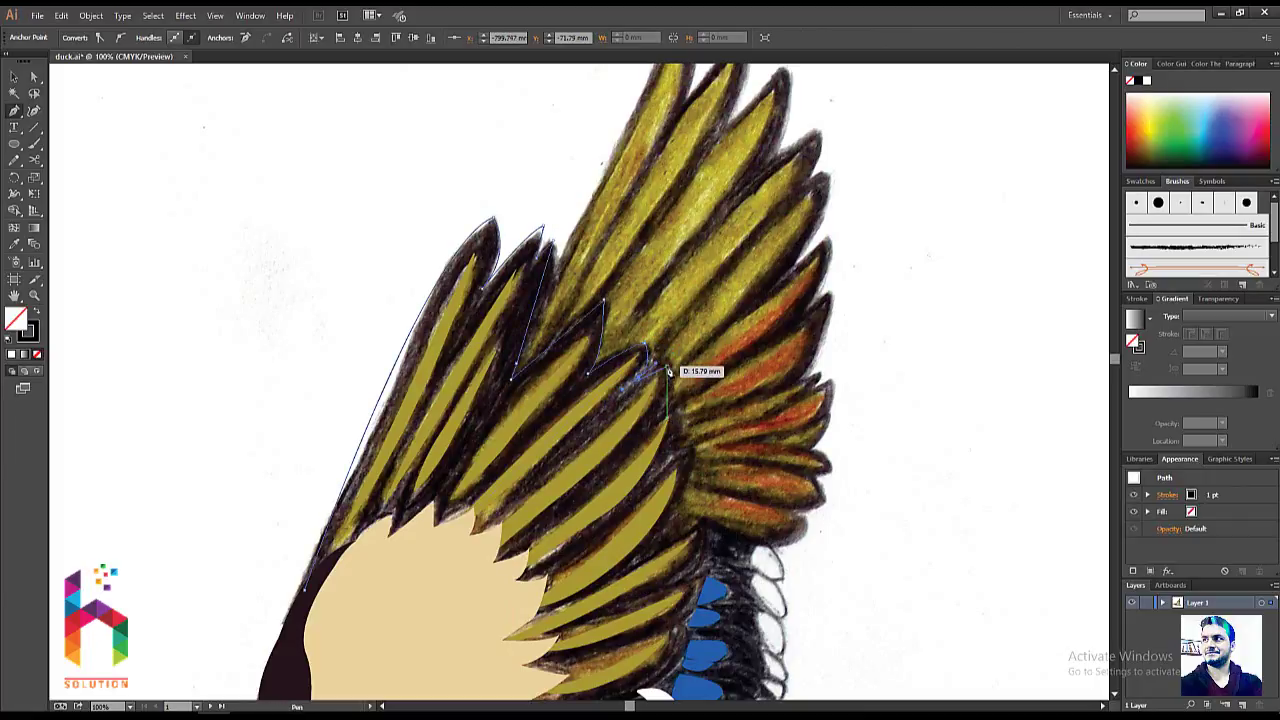
scroll(635, 365, "down", 3)
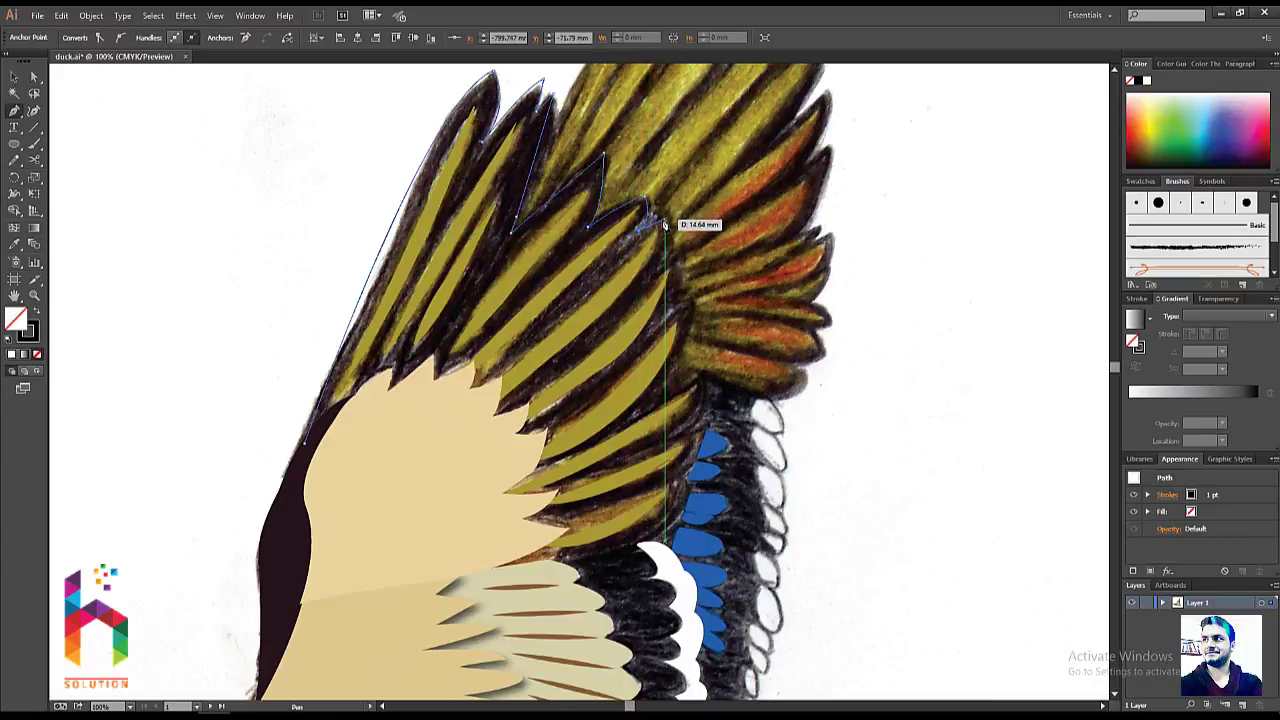
left_click(667, 222)
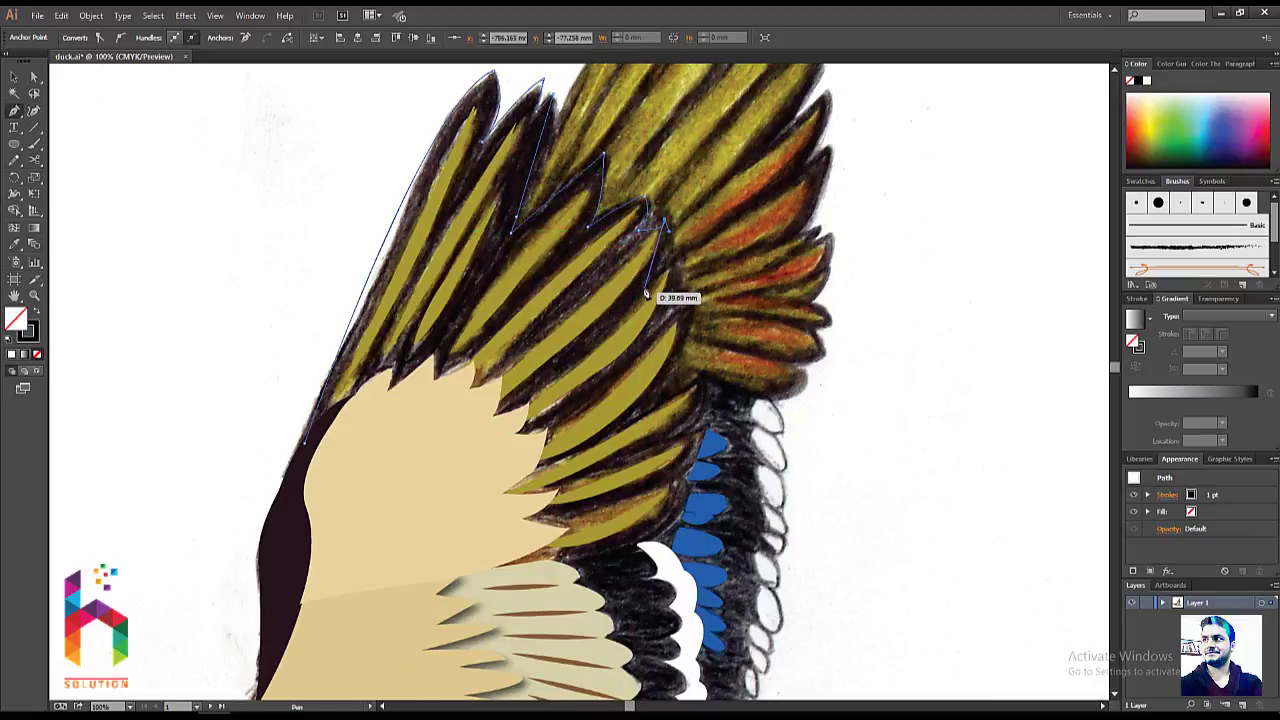
left_click(643, 285)
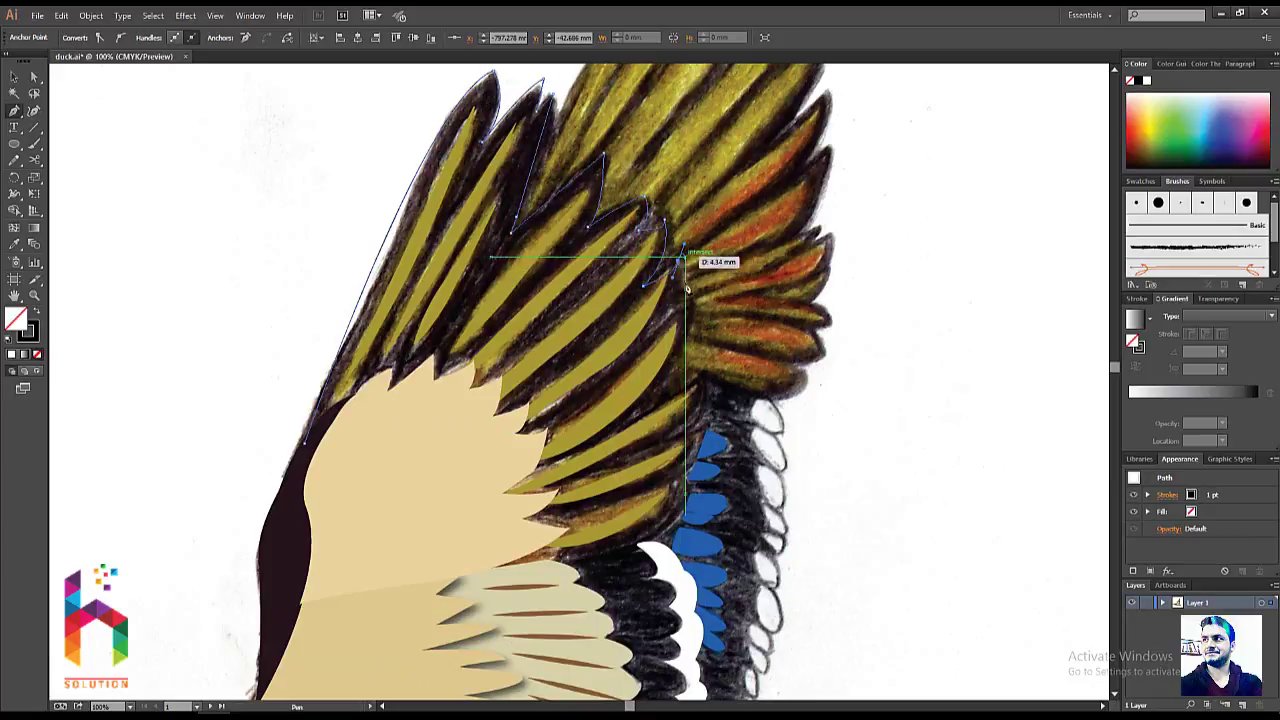
left_click(681, 248)
left_click(652, 338, "ctrl")
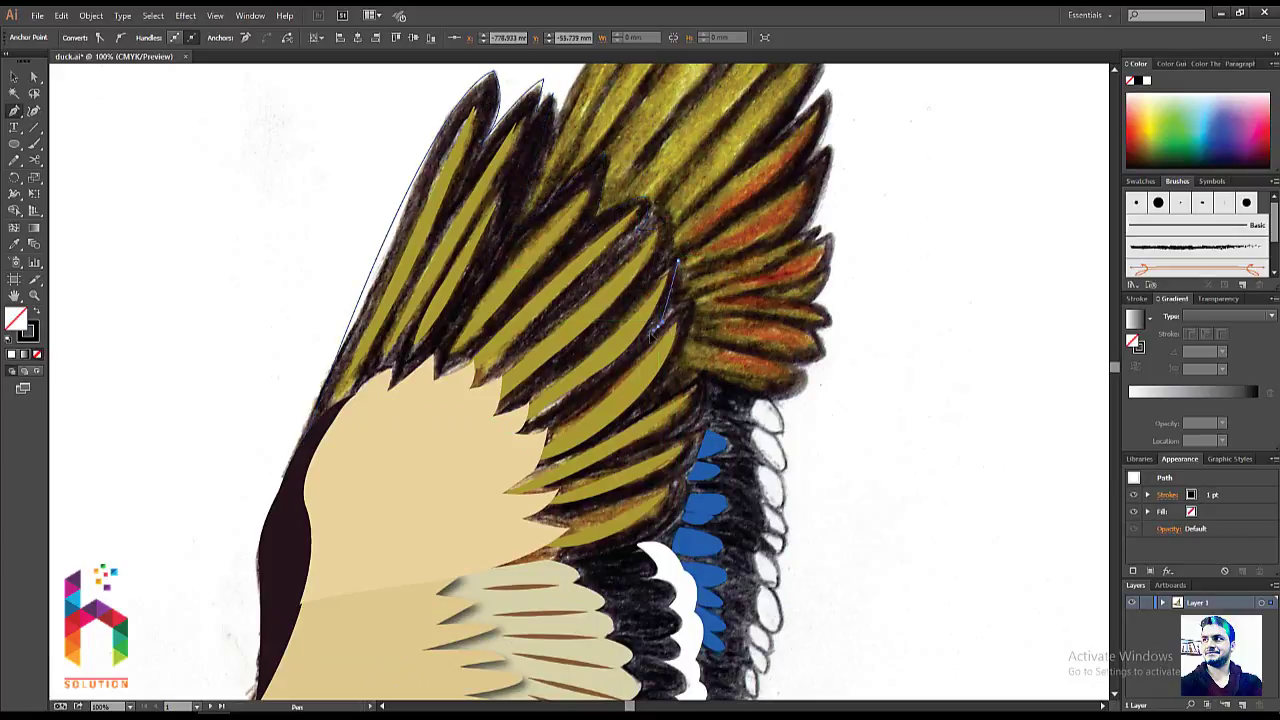
- Continue the outline down the wing edge, curving around the lower feathers
left_click(632, 345, "ctrl")
left_click(661, 335)
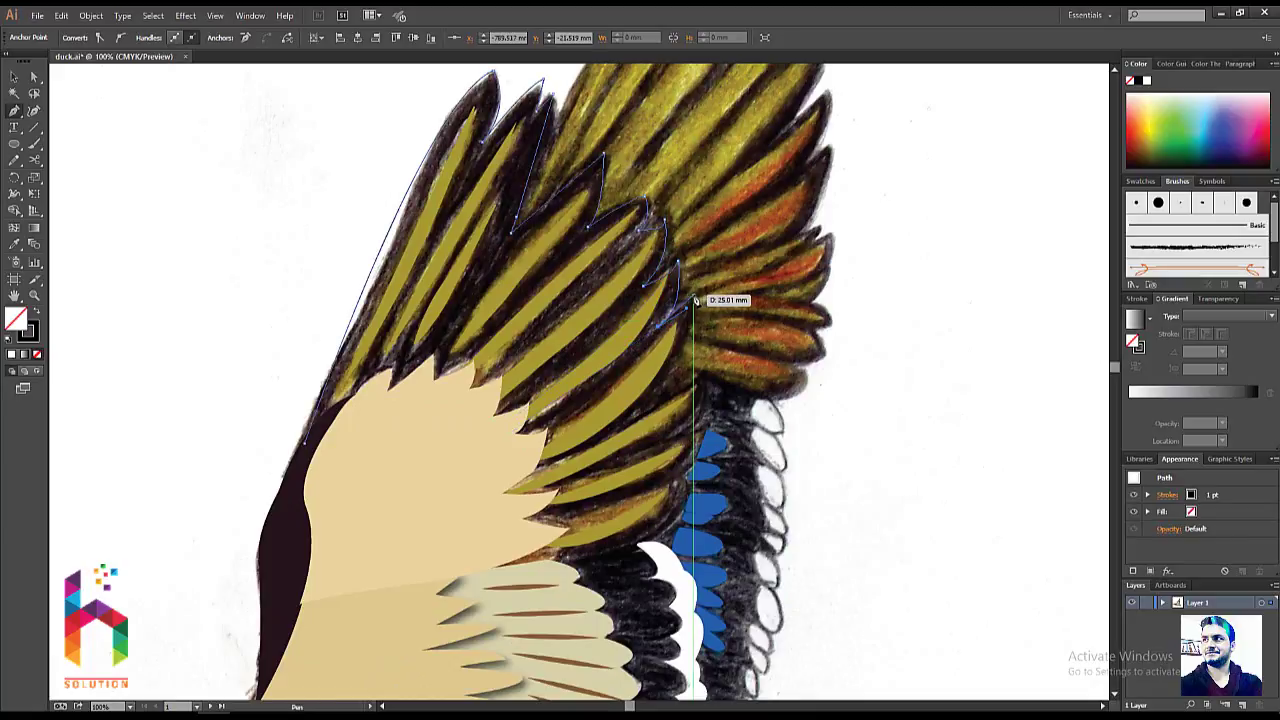
left_click(698, 277)
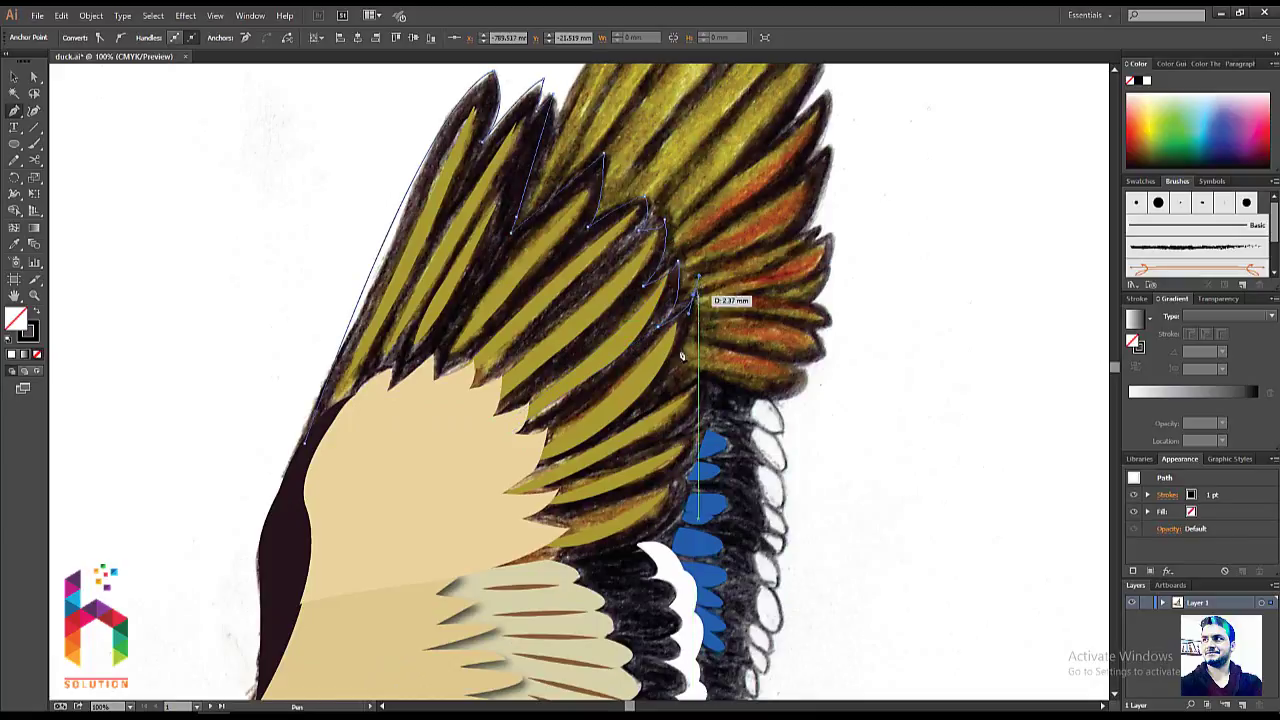
left_click(692, 300)
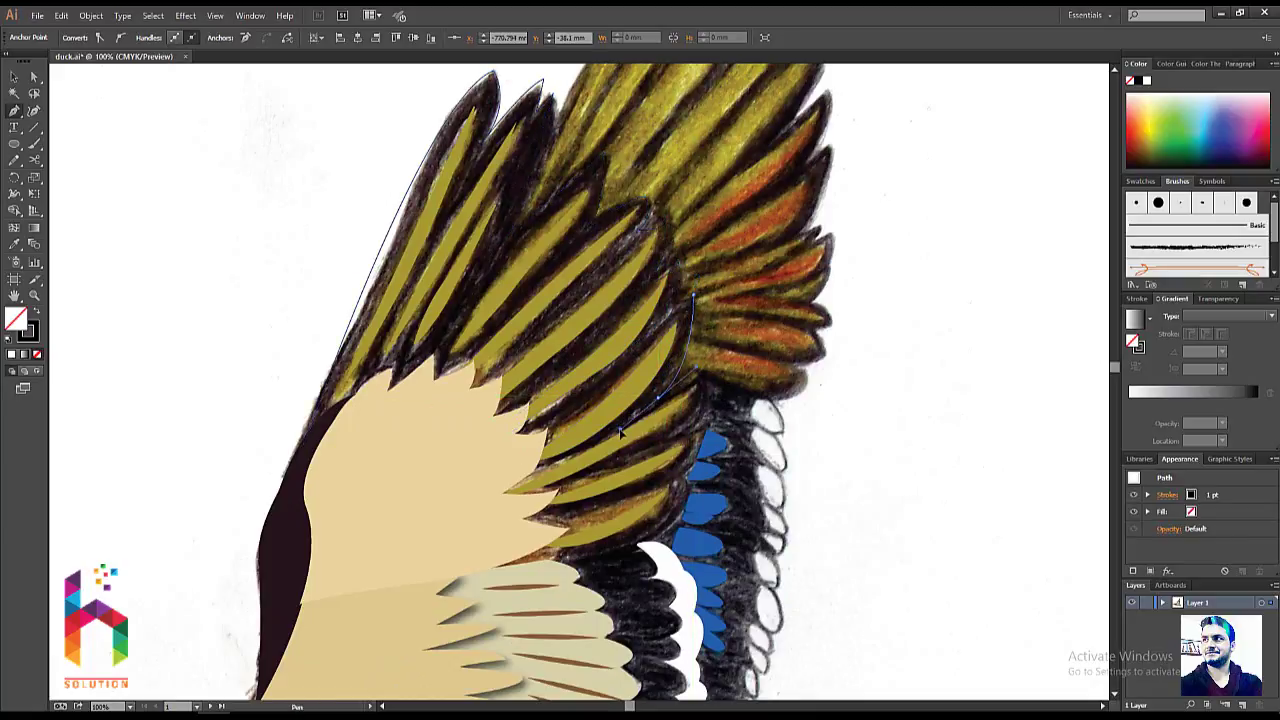
left_click(657, 398)
mouse_move(686, 440)
left_mouse_down()
mouse_move(636, 440)
mouse_move(666, 339)
left_mouse_up()
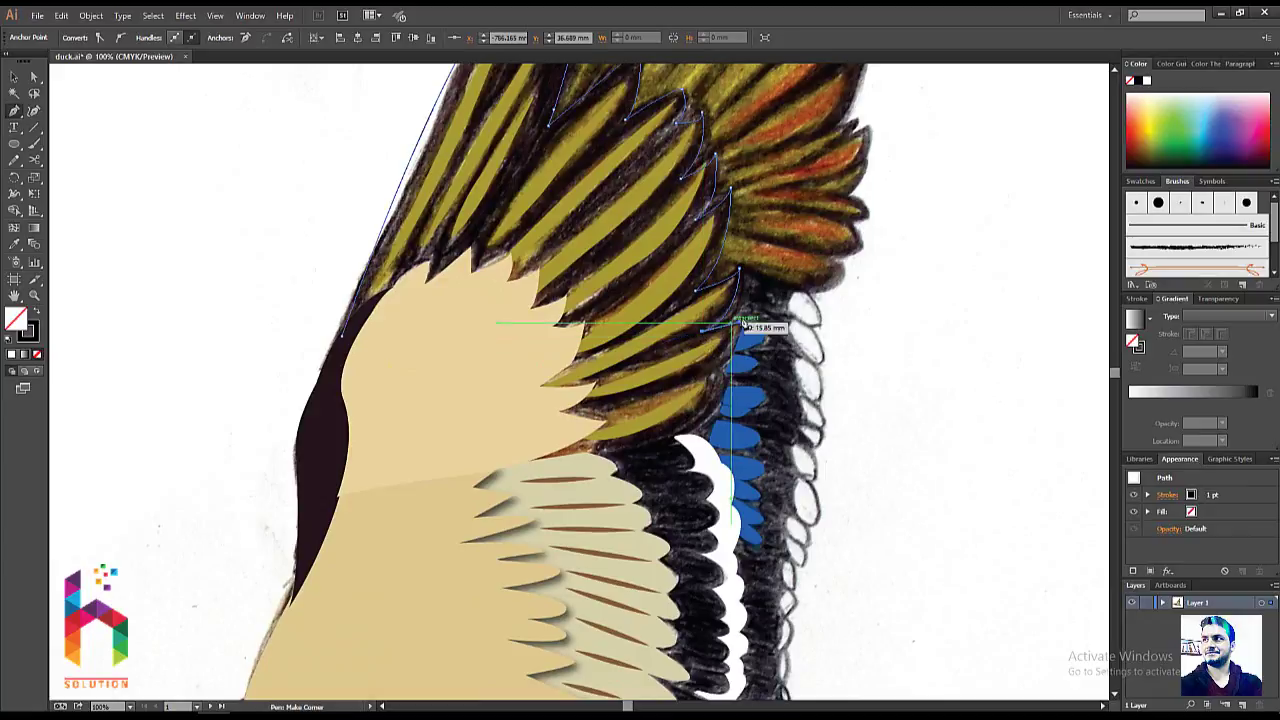
left_click(745, 318)
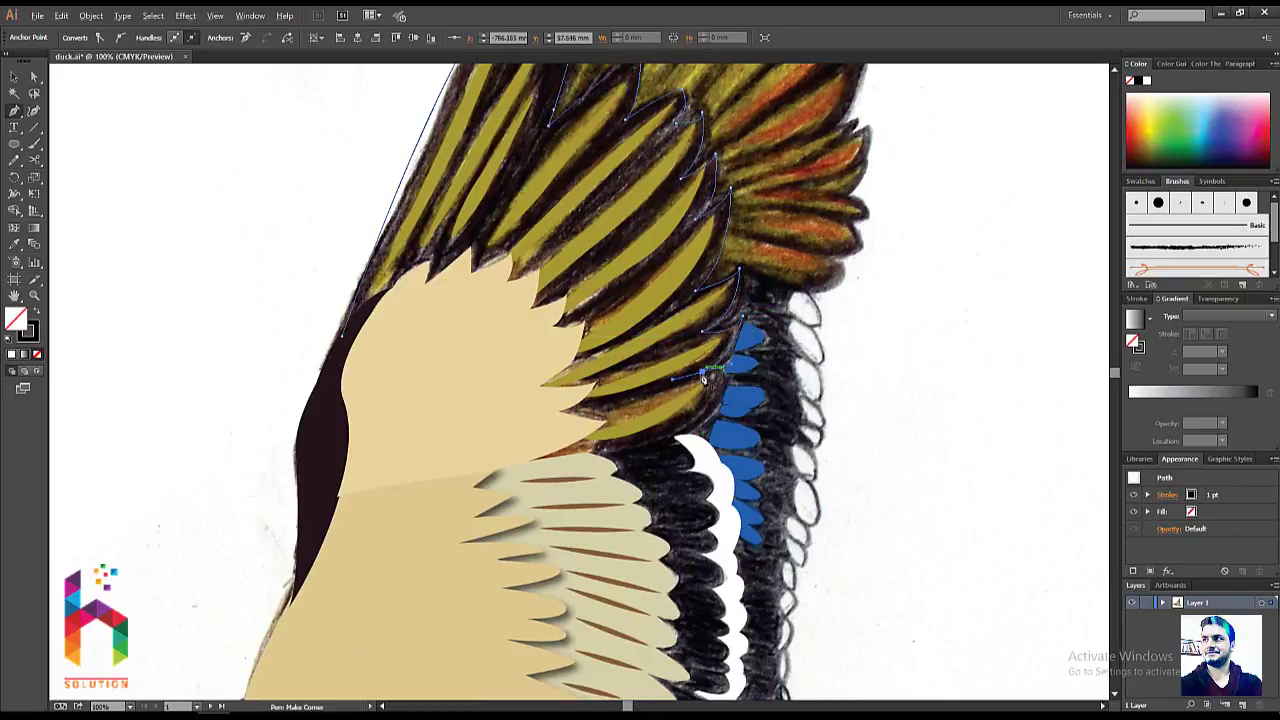
left_click_drag(720, 378, 724, 422)
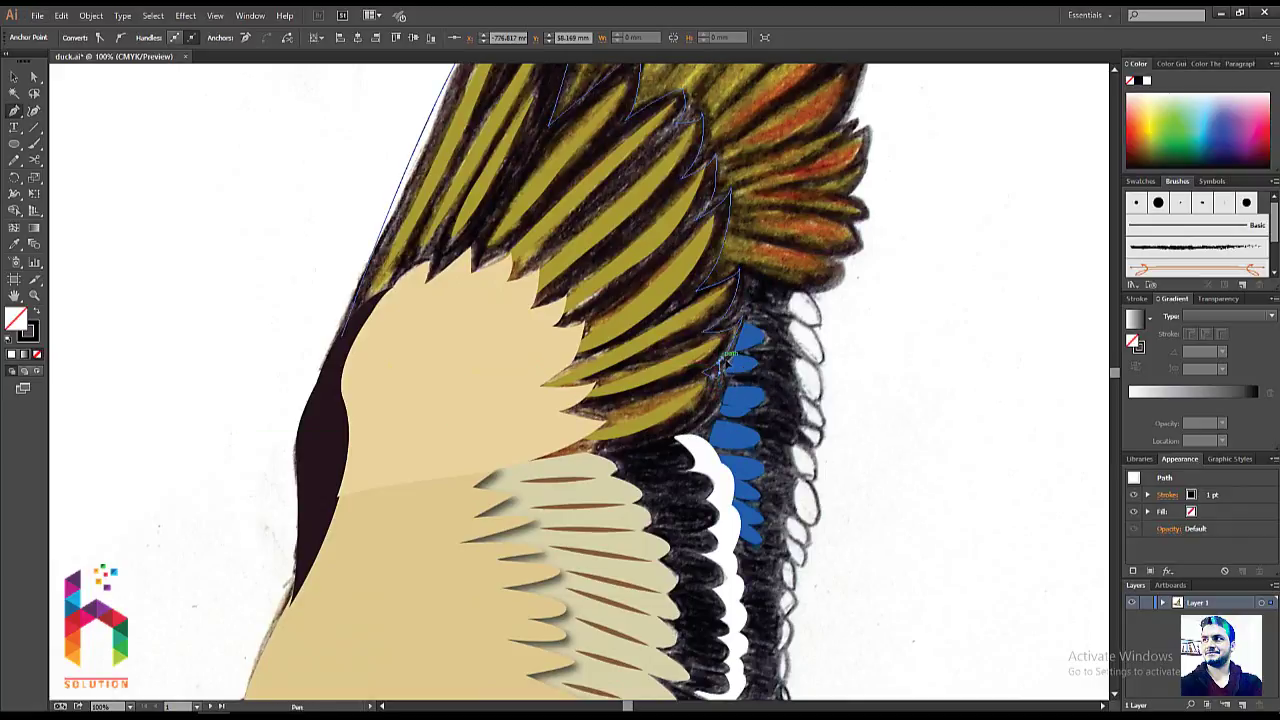
- Close the outline along the feather base, around the pale area, to the wing's leading edge
key("v")
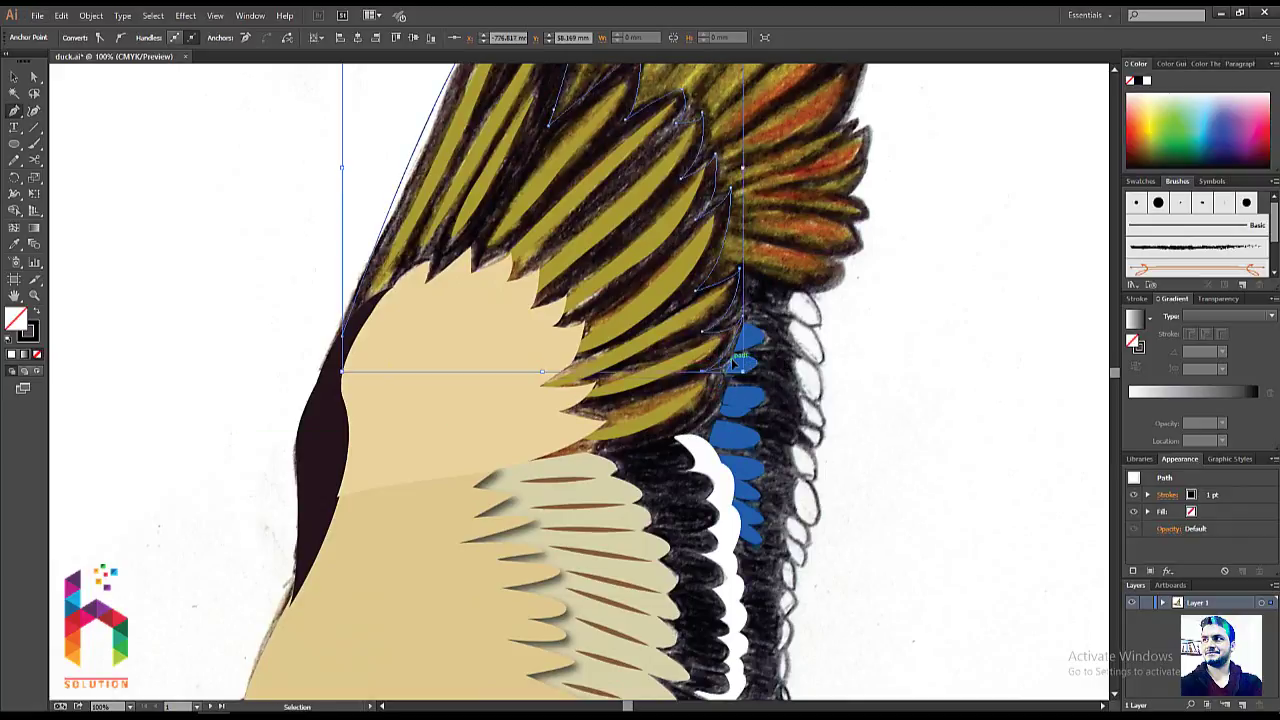
key("p")
left_click_drag(721, 376, 727, 370)
left_click(723, 380)
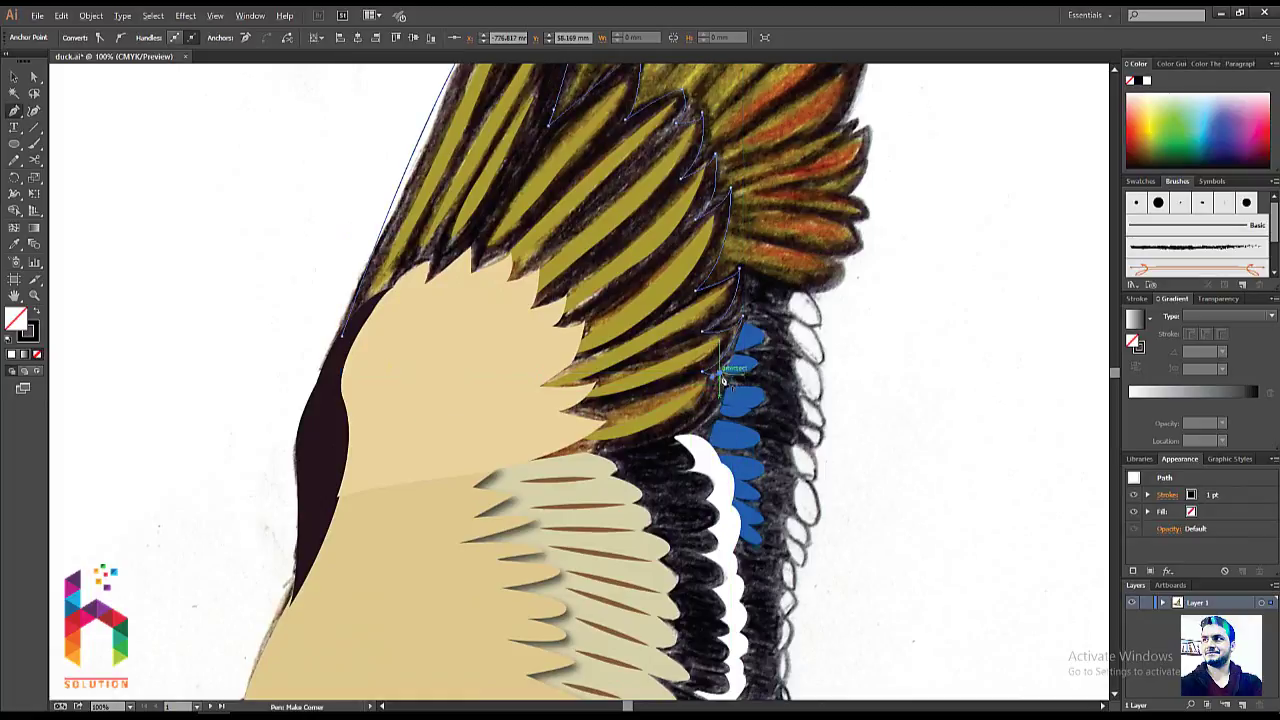
left_click(467, 474)
left_click_drag(496, 430, 500, 434)
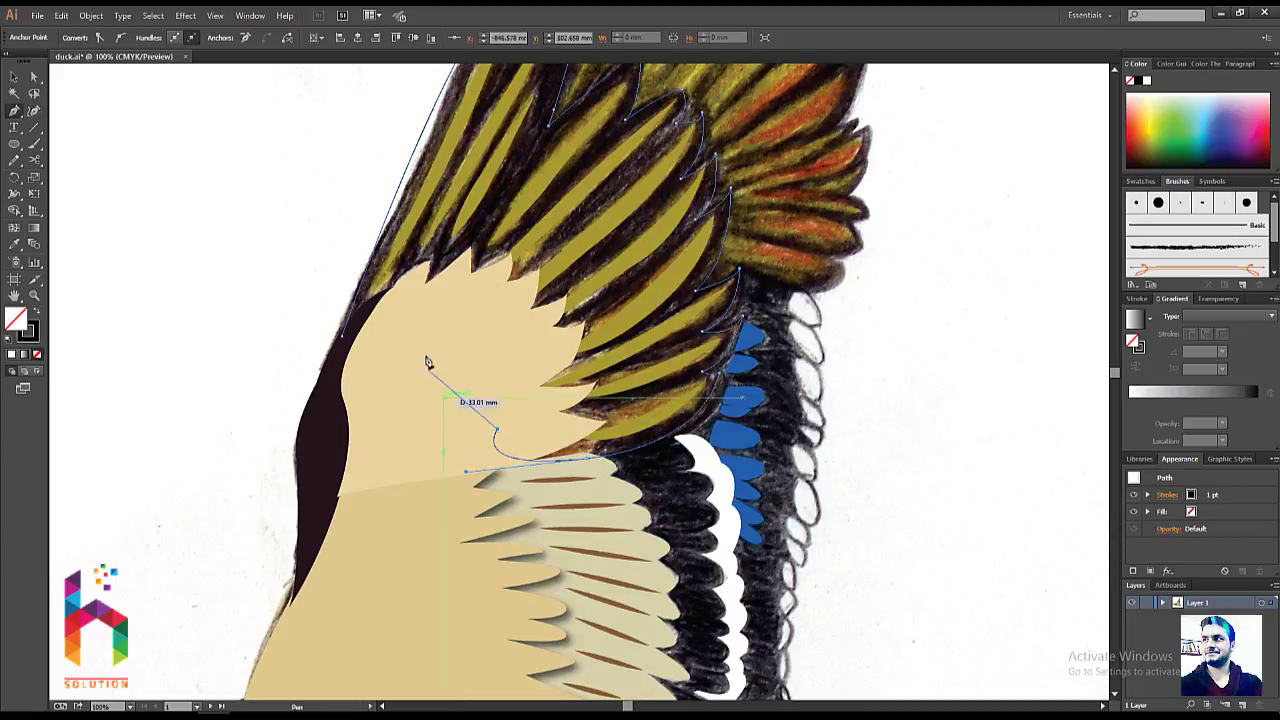
left_click_drag(418, 331, 343, 343)
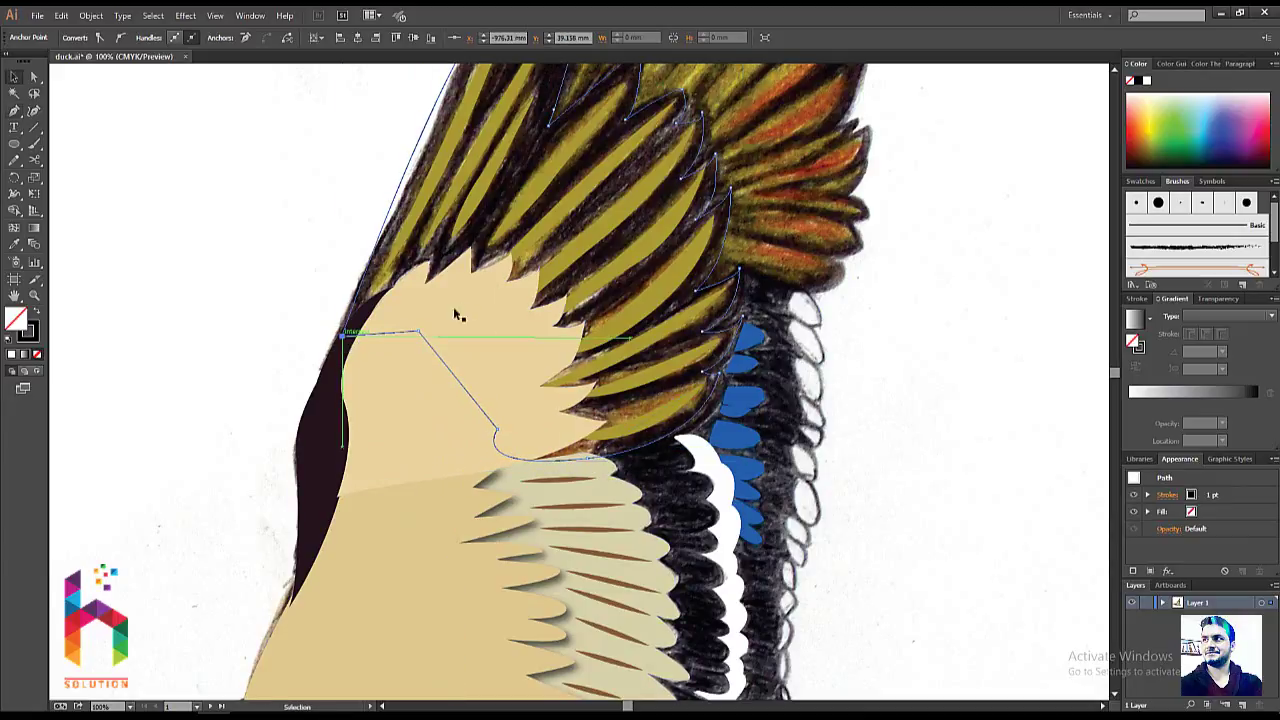
left_click(512, 307, "ctrl")
- Fill the wing outline with the sketch's dark brown and send it behind the feather shapes
key("i")
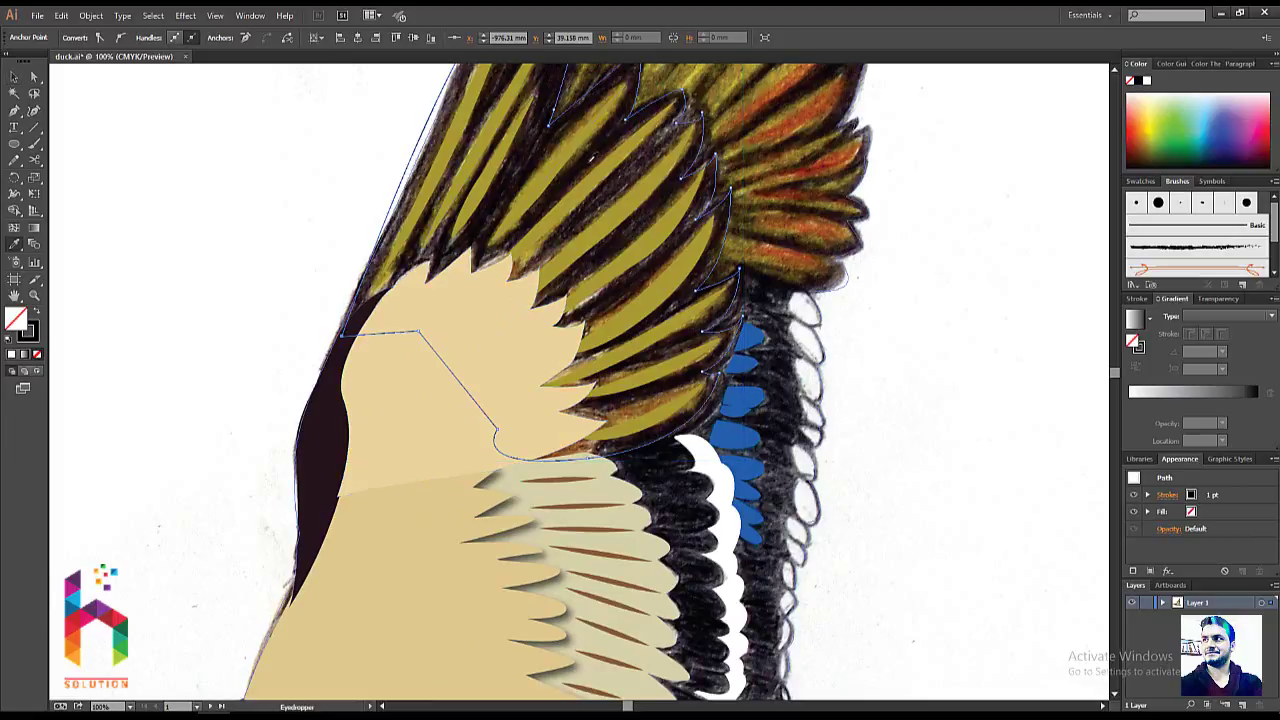
left_click(595, 160)
key("v")
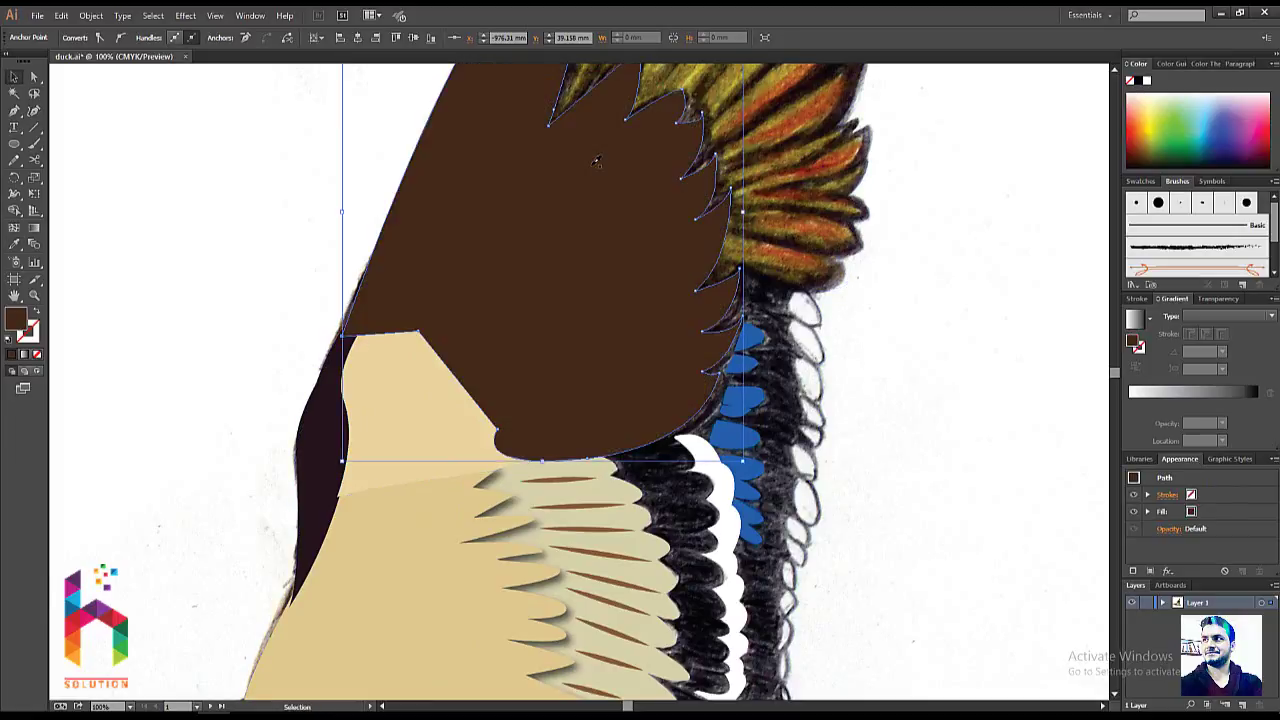
key("ctrl+shift+bracketleft")
left_click_drag(519, 189, 507, 233)
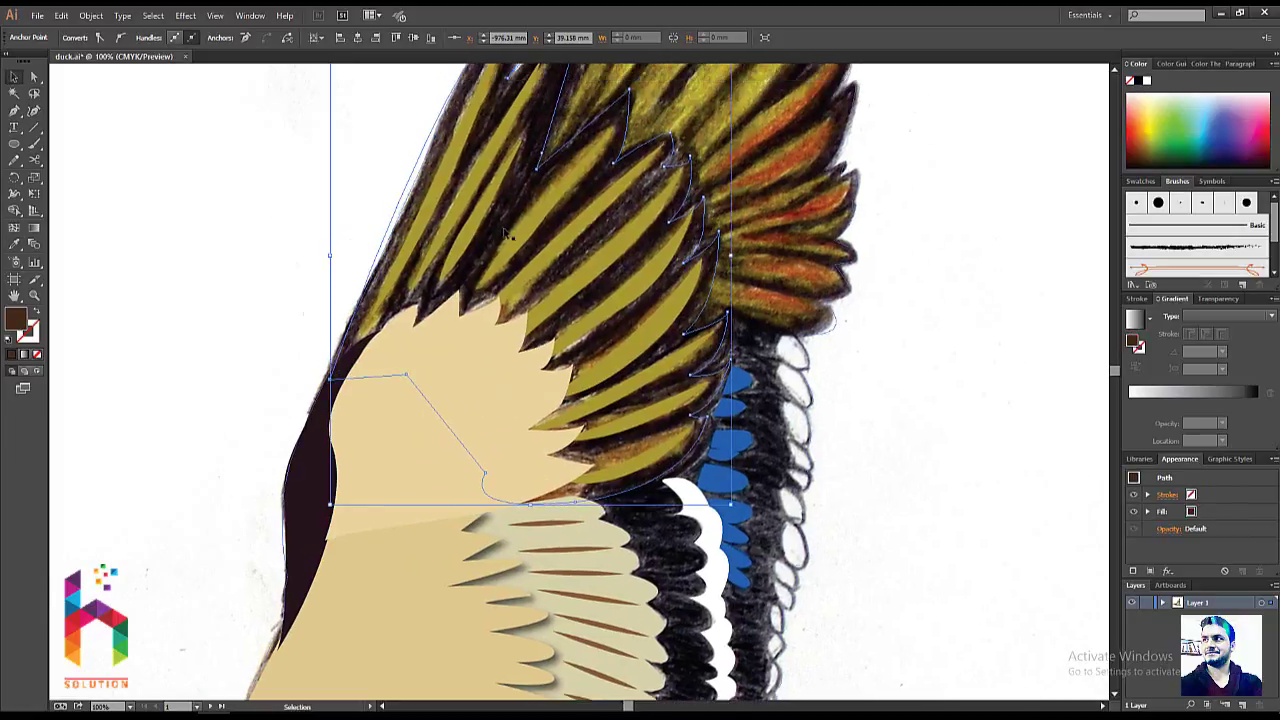
left_click(686, 211)
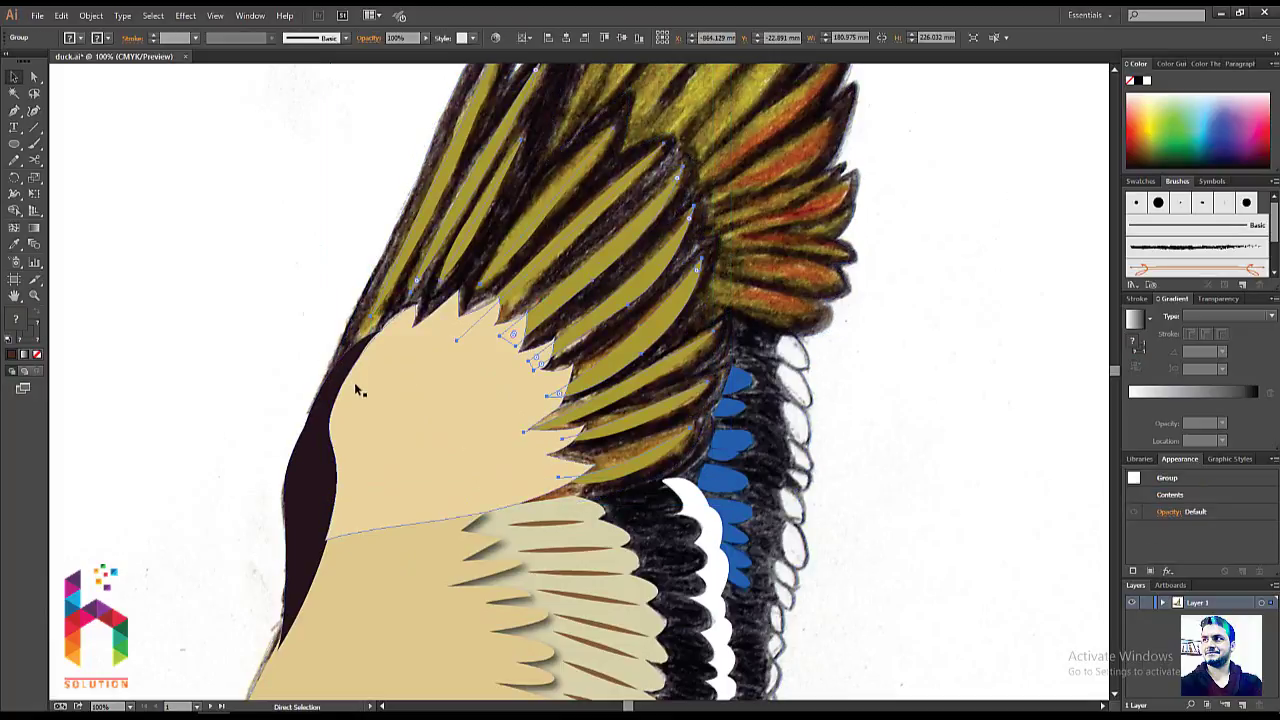
left_click(306, 277)
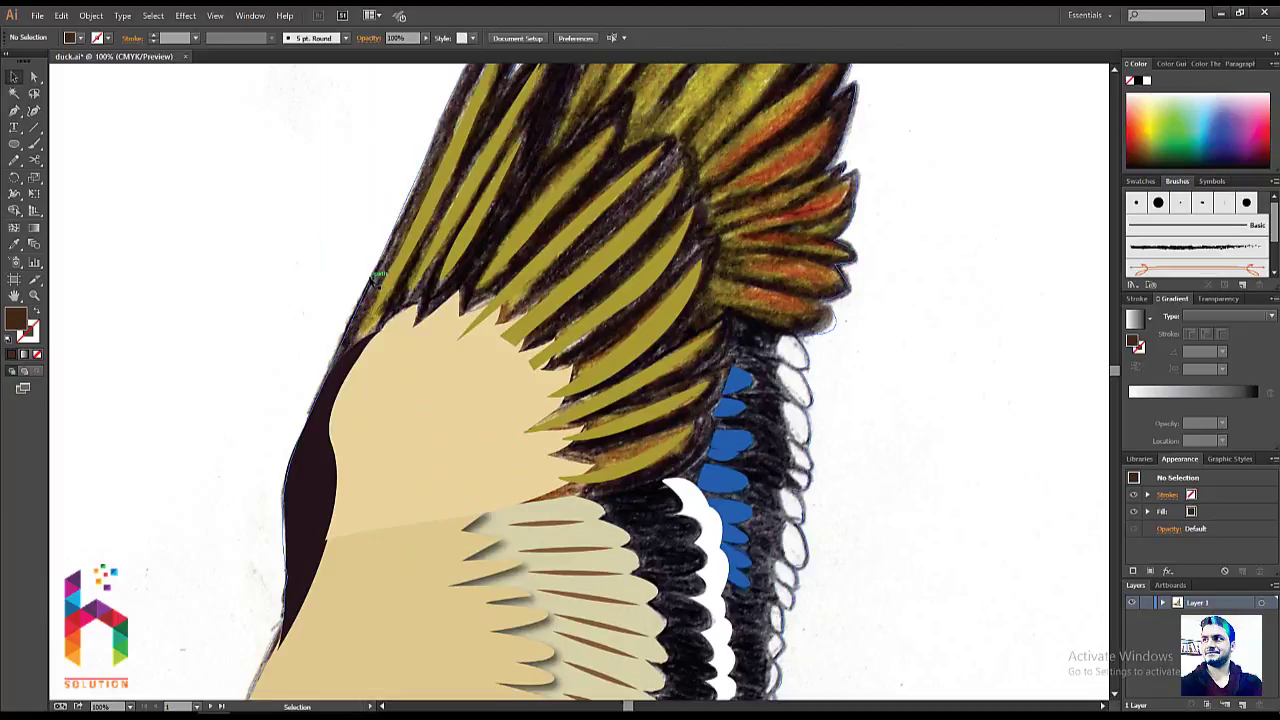
left_click(342, 278)
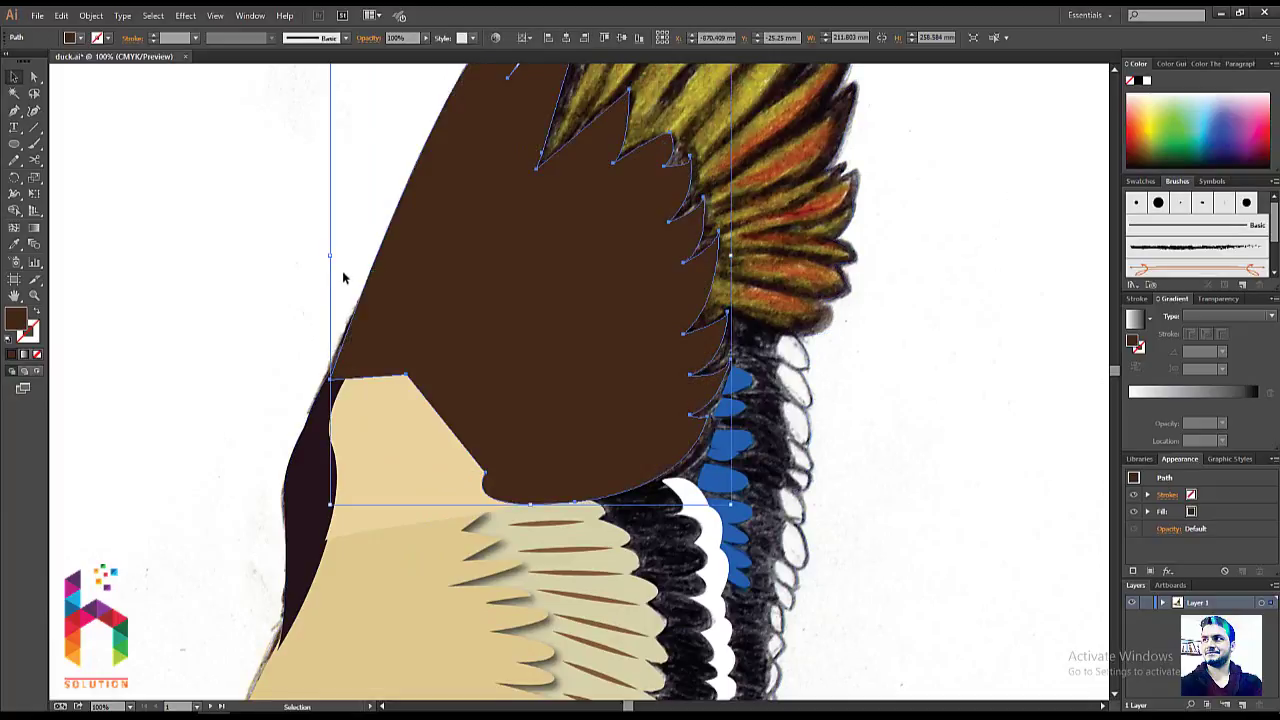
key("ctrl+shift+bracketleft")
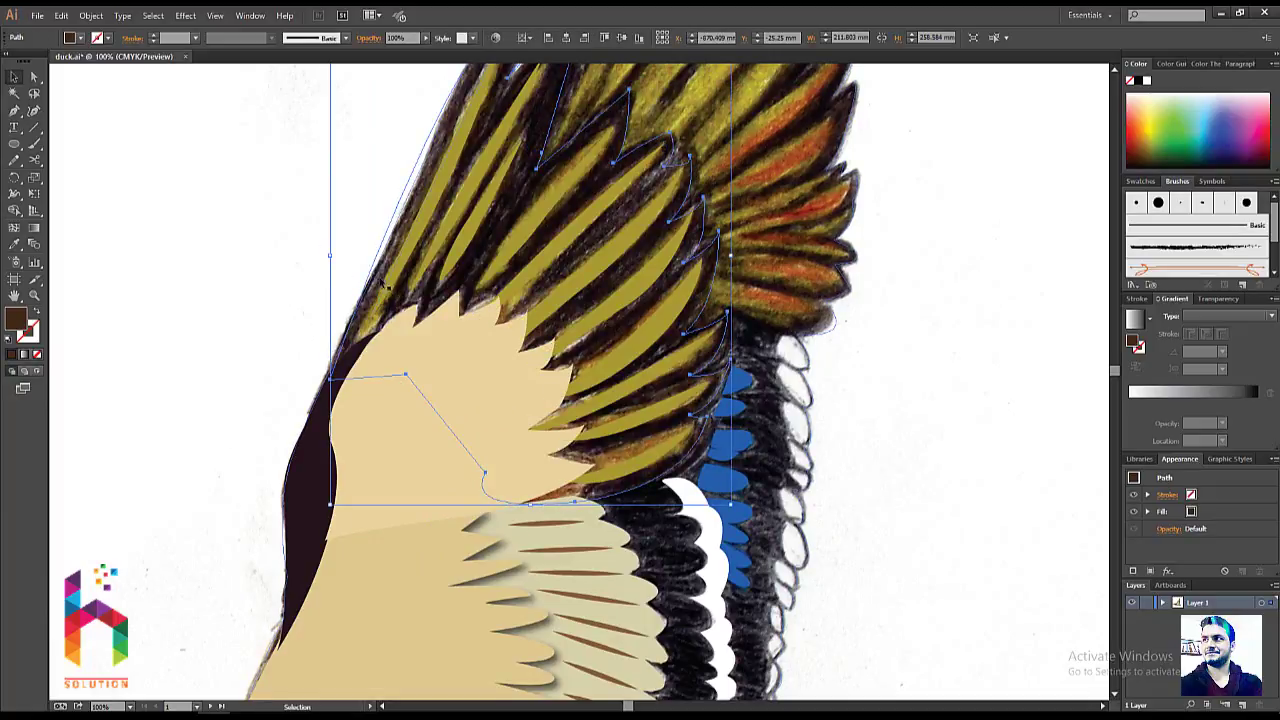
- Undo a trial compound shape, nudge the dark crescent at the wing edge up, and select the backing shape
key("ctrl+a")
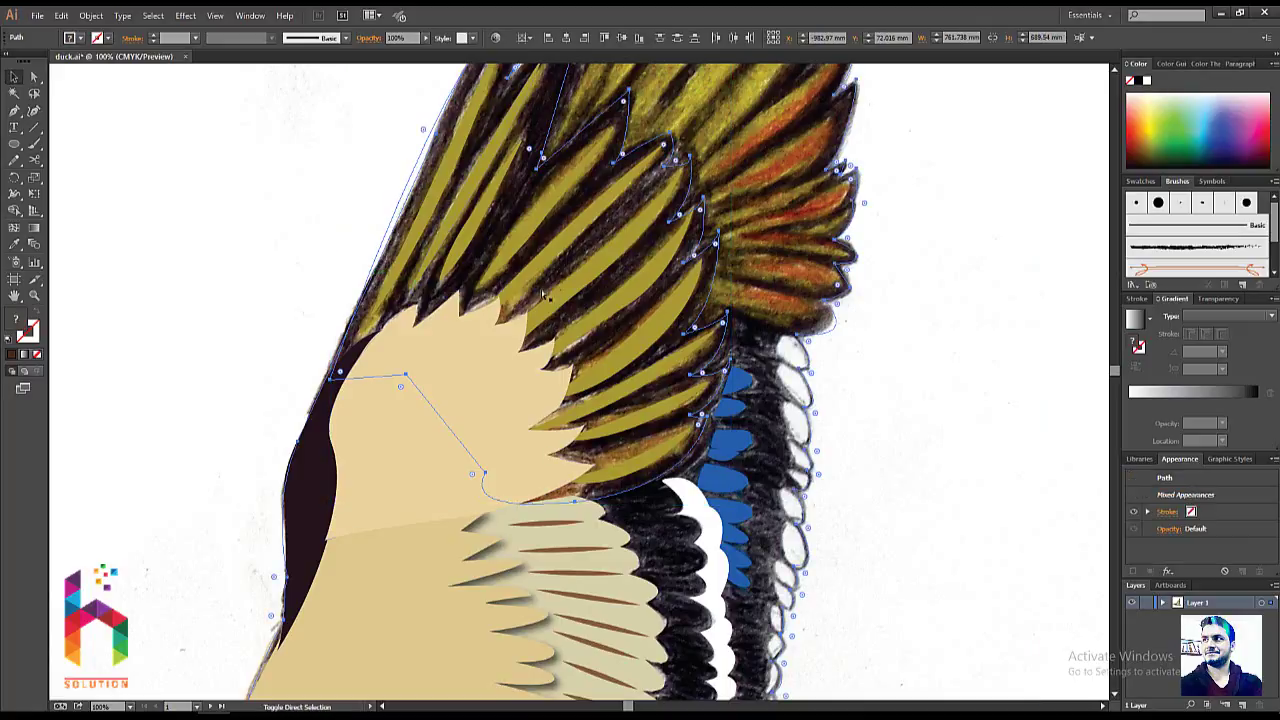
key("ctrl+8")
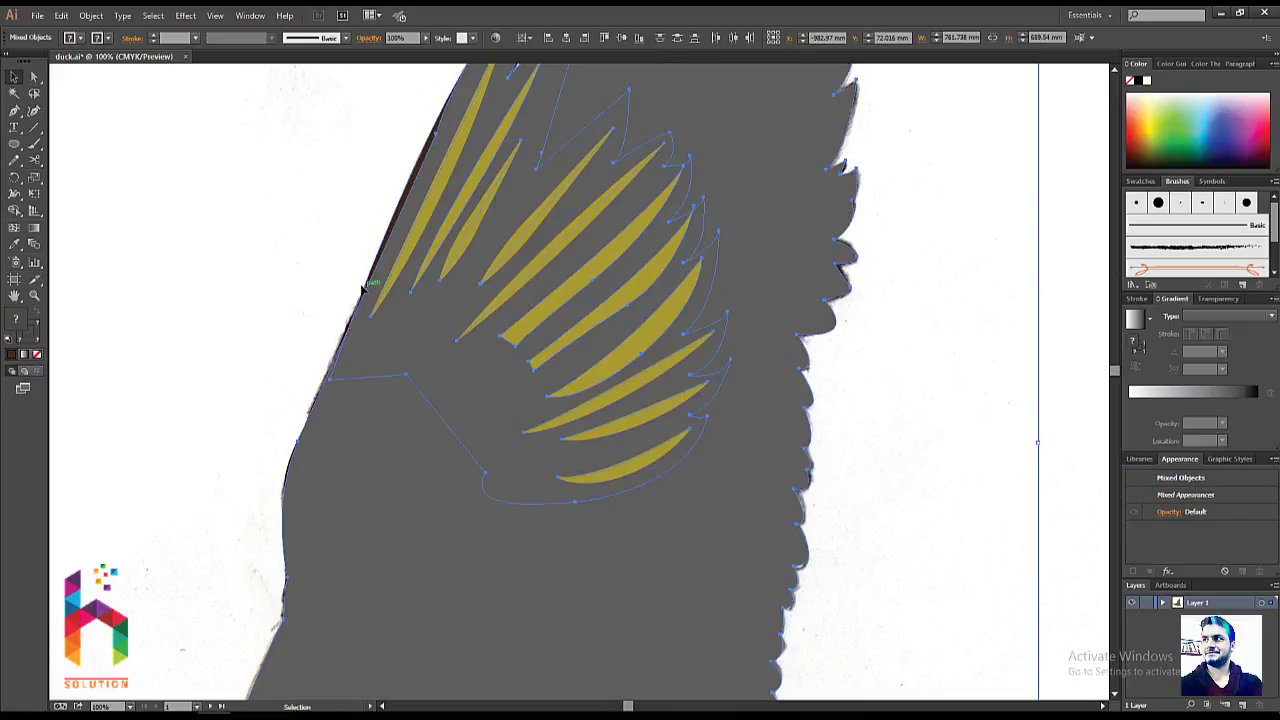
key("ctrl+z")
left_click(301, 327)
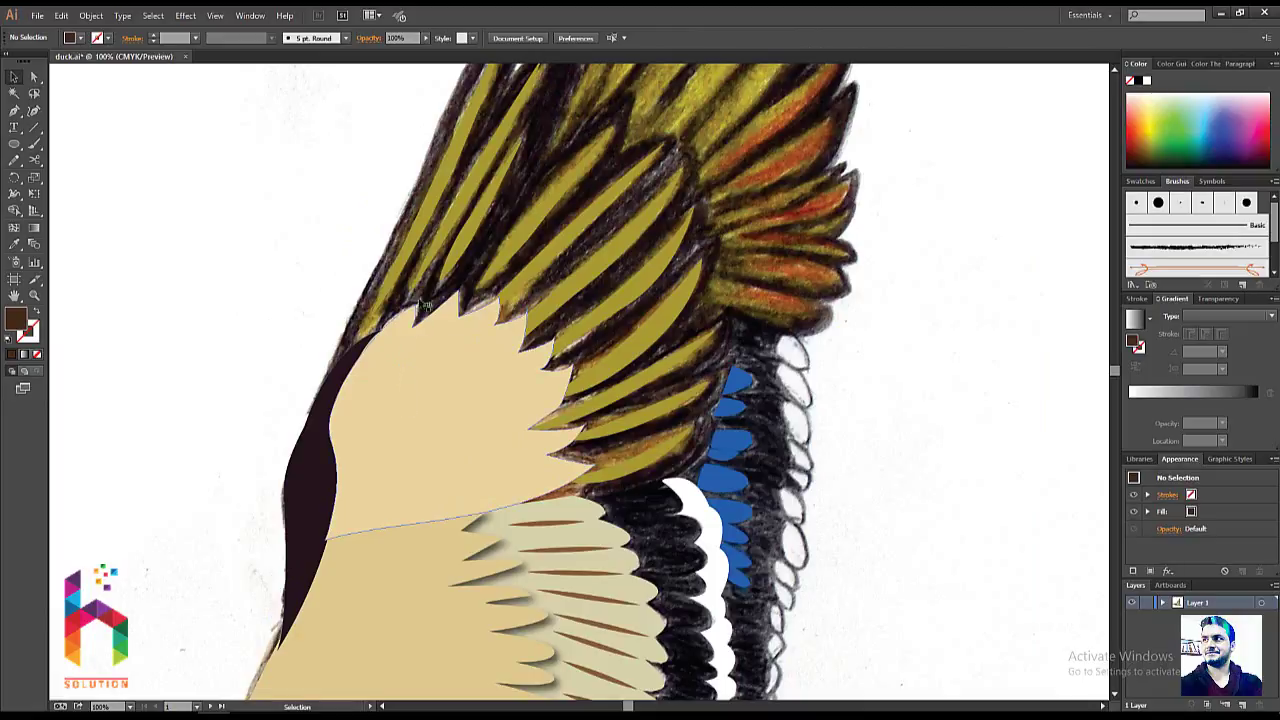
left_click(380, 366)
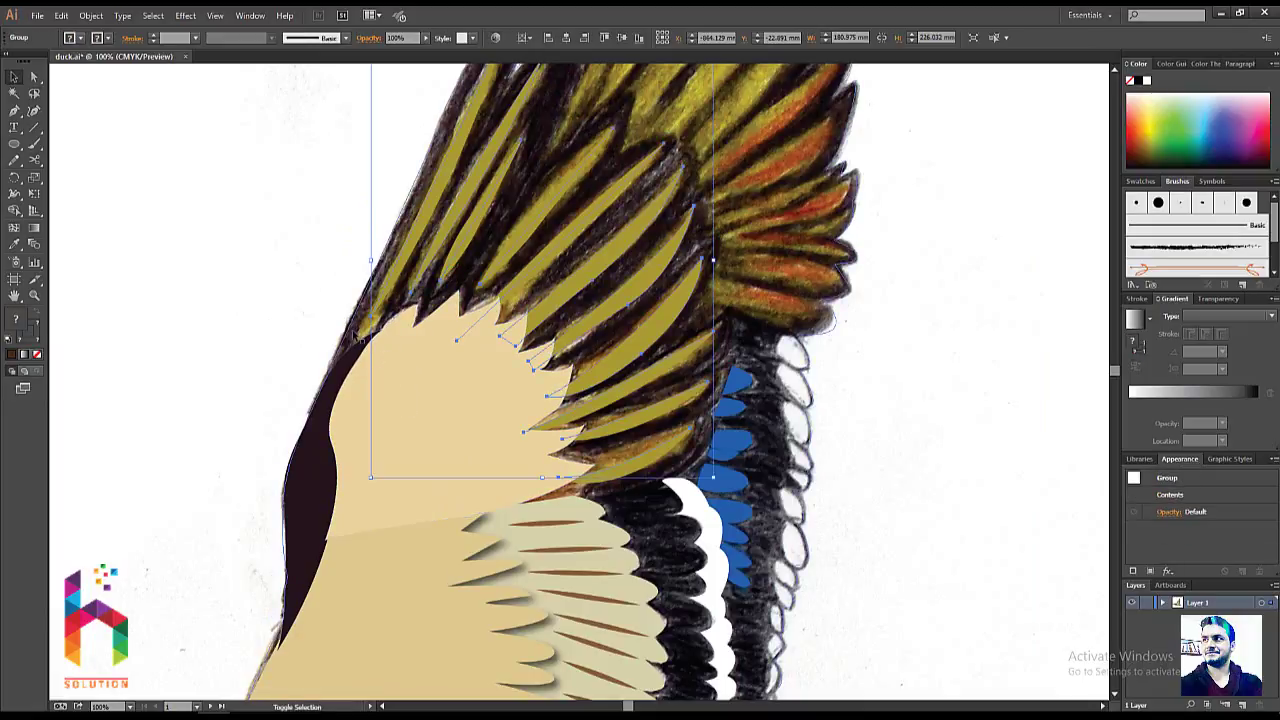
mouse_move(357, 372)
left_mouse_down()
mouse_move(366, 305)
mouse_move(365, 390)
left_mouse_up()
left_click(687, 149)
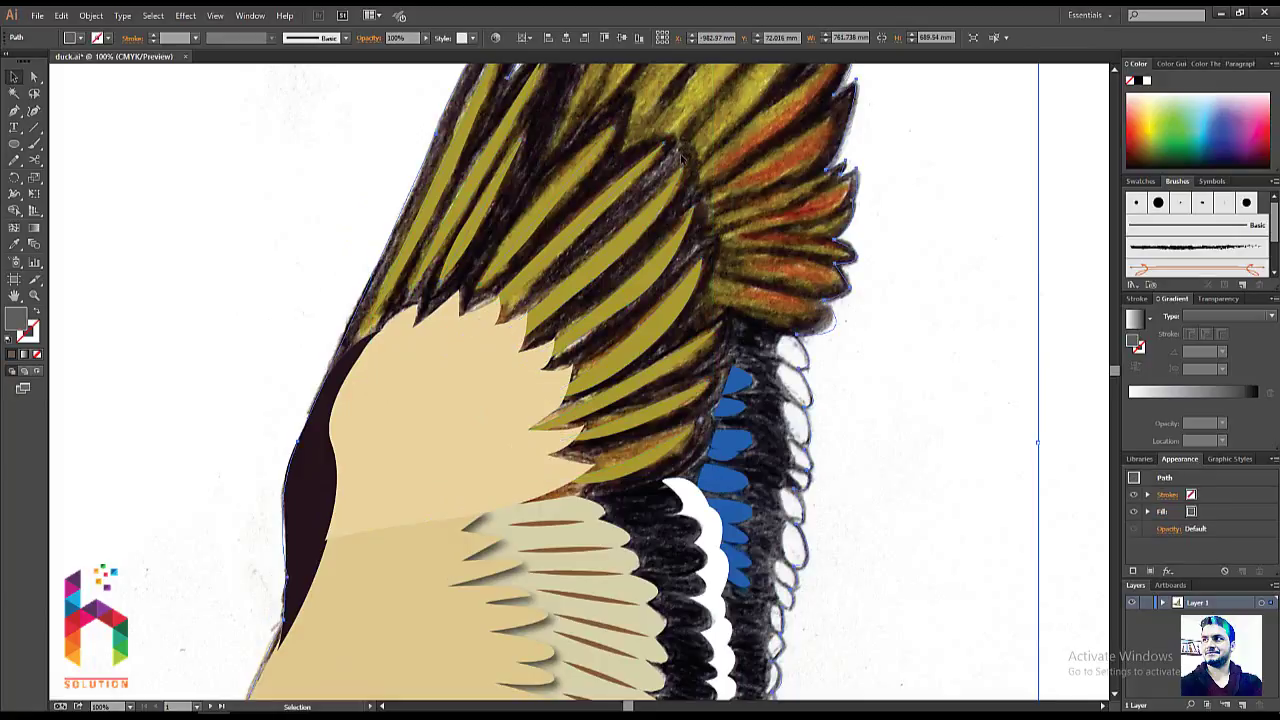
- Send the brown wing and lower feather shape behind the beige scalloped coverts
key("ctrl+y")
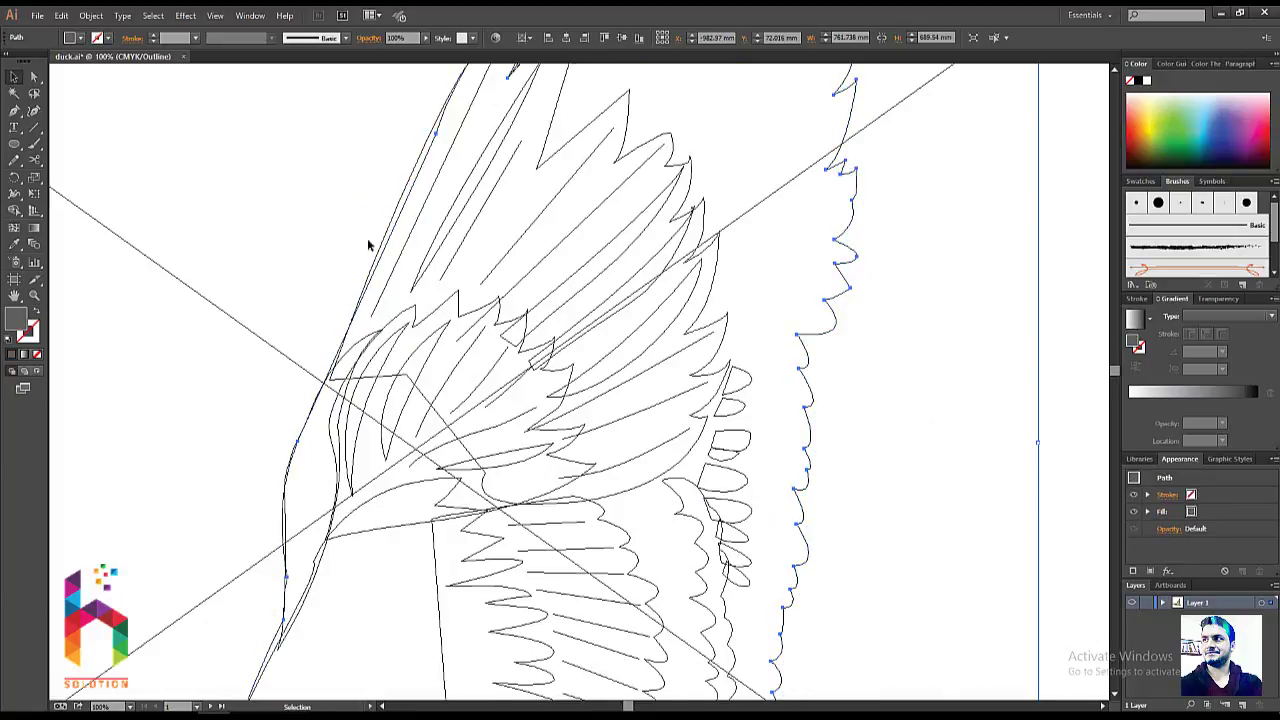
left_click(313, 240)
left_click(672, 162)
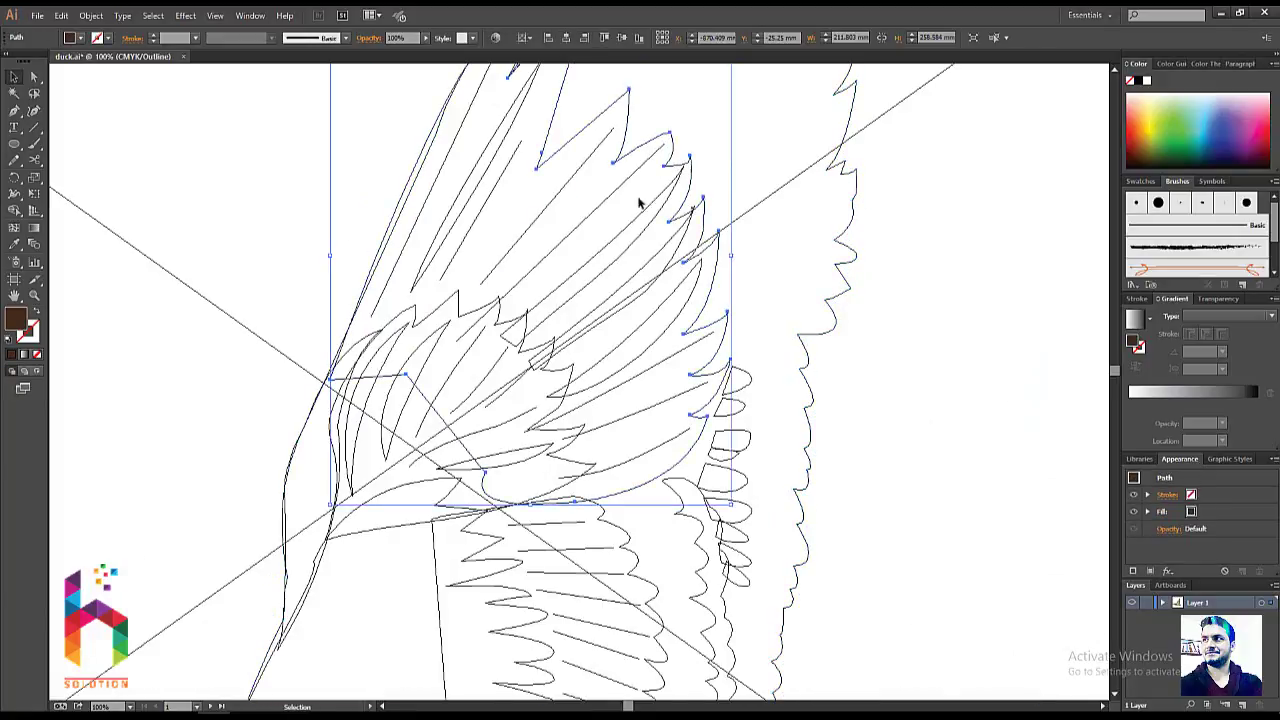
left_click(608, 203, "shift")
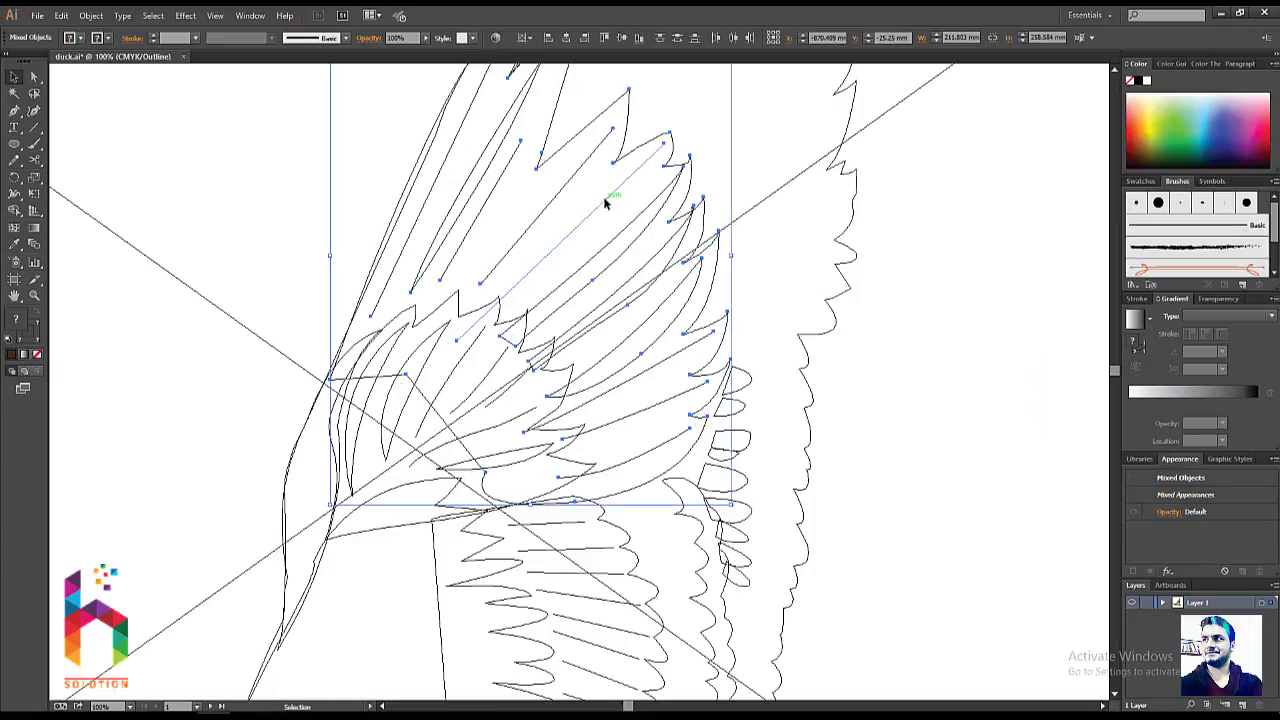
key("ctrl+y")
key("ctrl+shift+bracketleft")
left_click(385, 445)
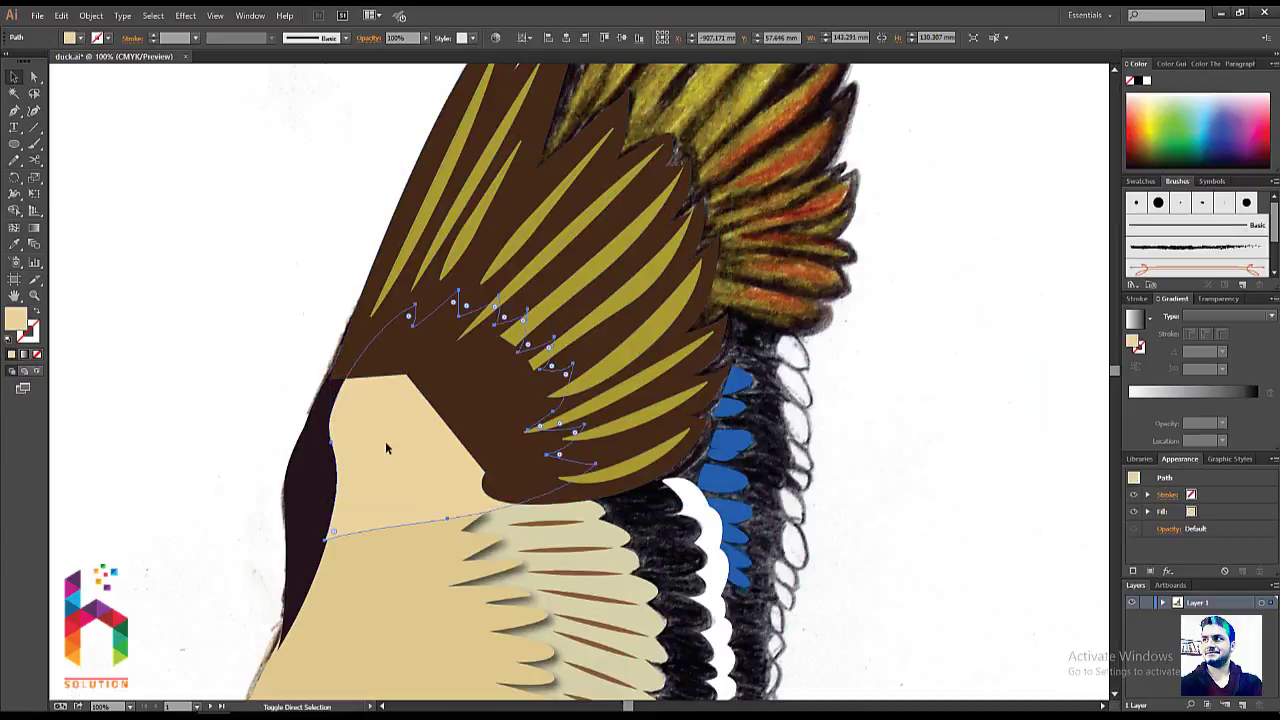
left_click(169, 291)
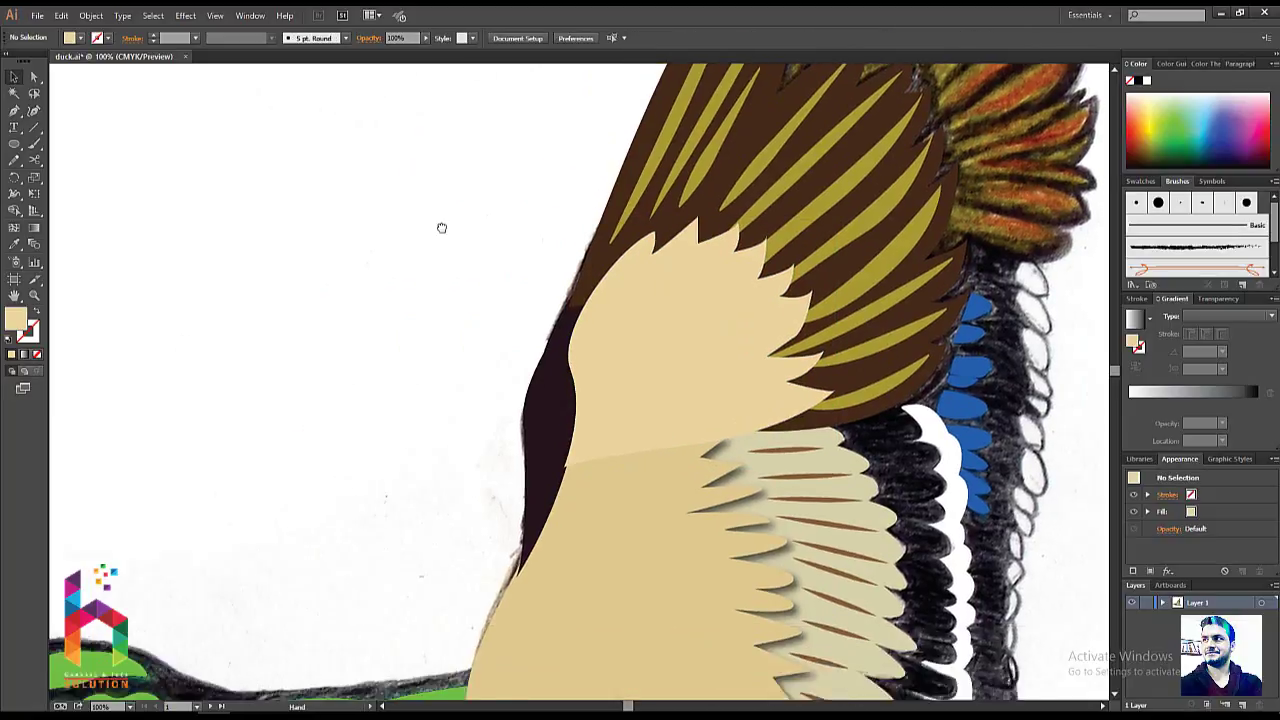
left_click_drag(169, 291, 440, 210)
left_click(680, 427)
key("ctrl+shift+bracketleft")
left_click(700, 256)
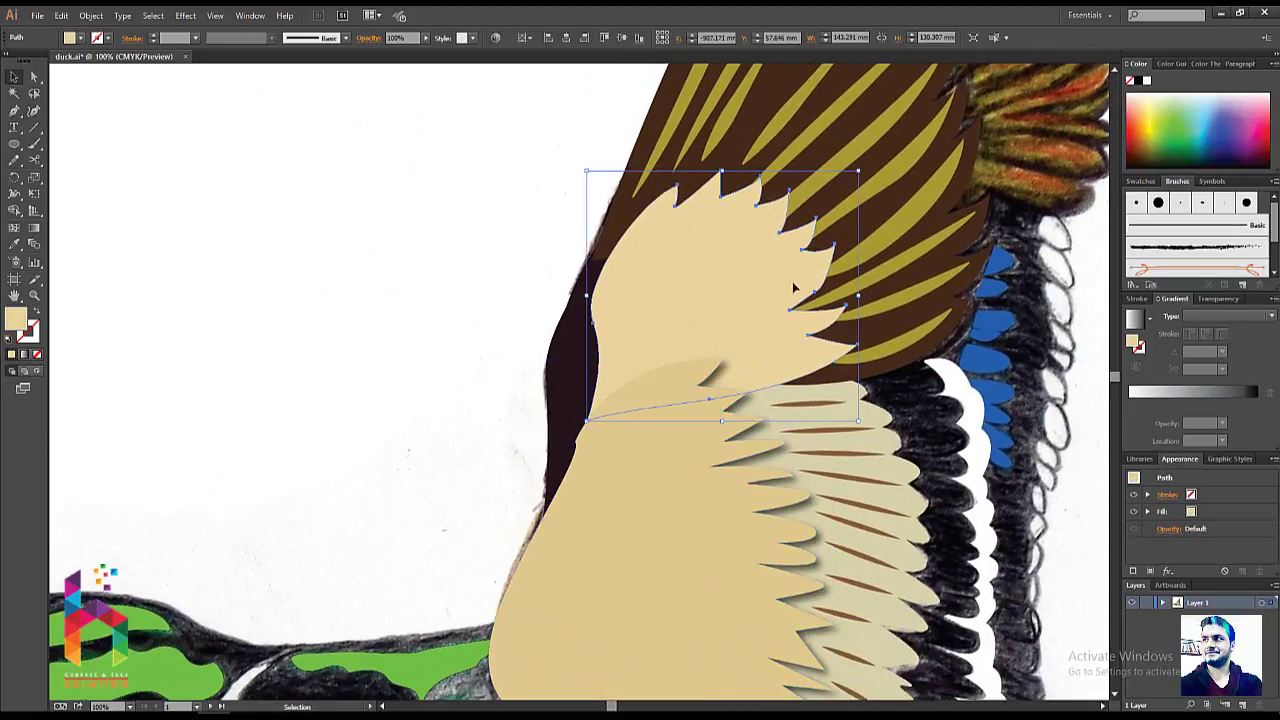
- In Outline view, group the seven dark feather stripe paths on the upper wing
key("a")
key("ctrl+y")
key("v")
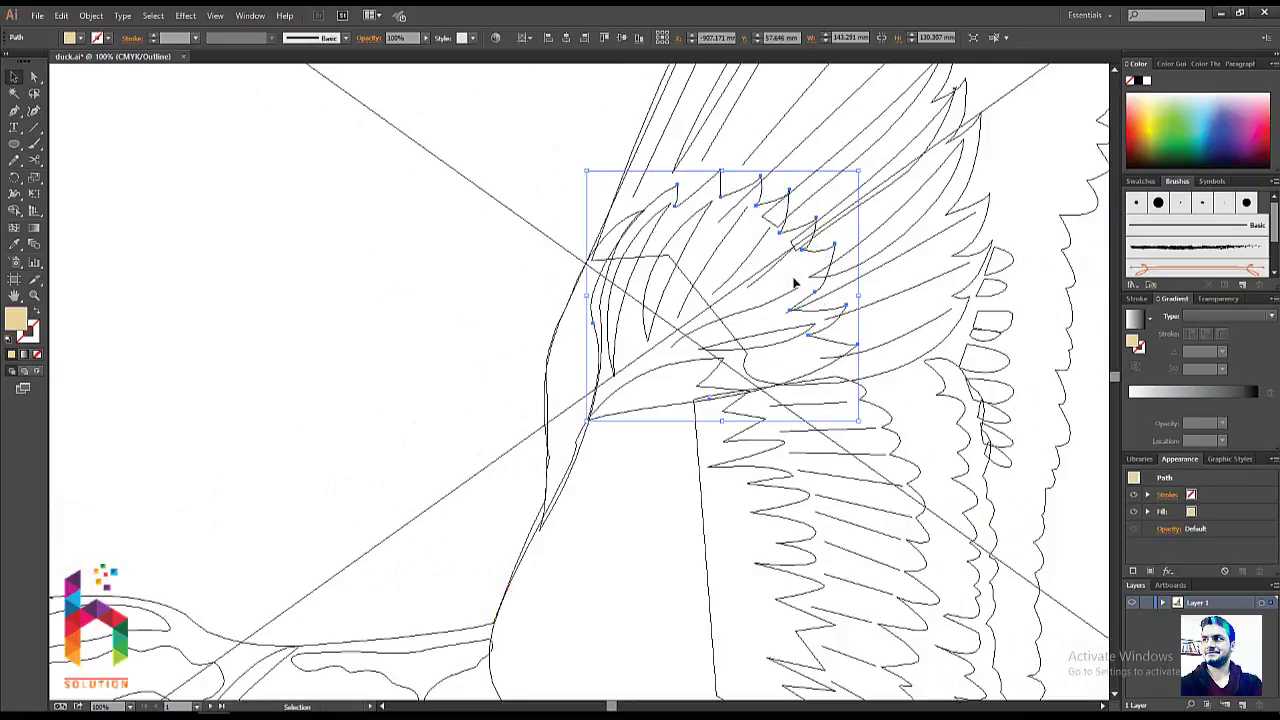
left_click(771, 342)
left_click(771, 342)
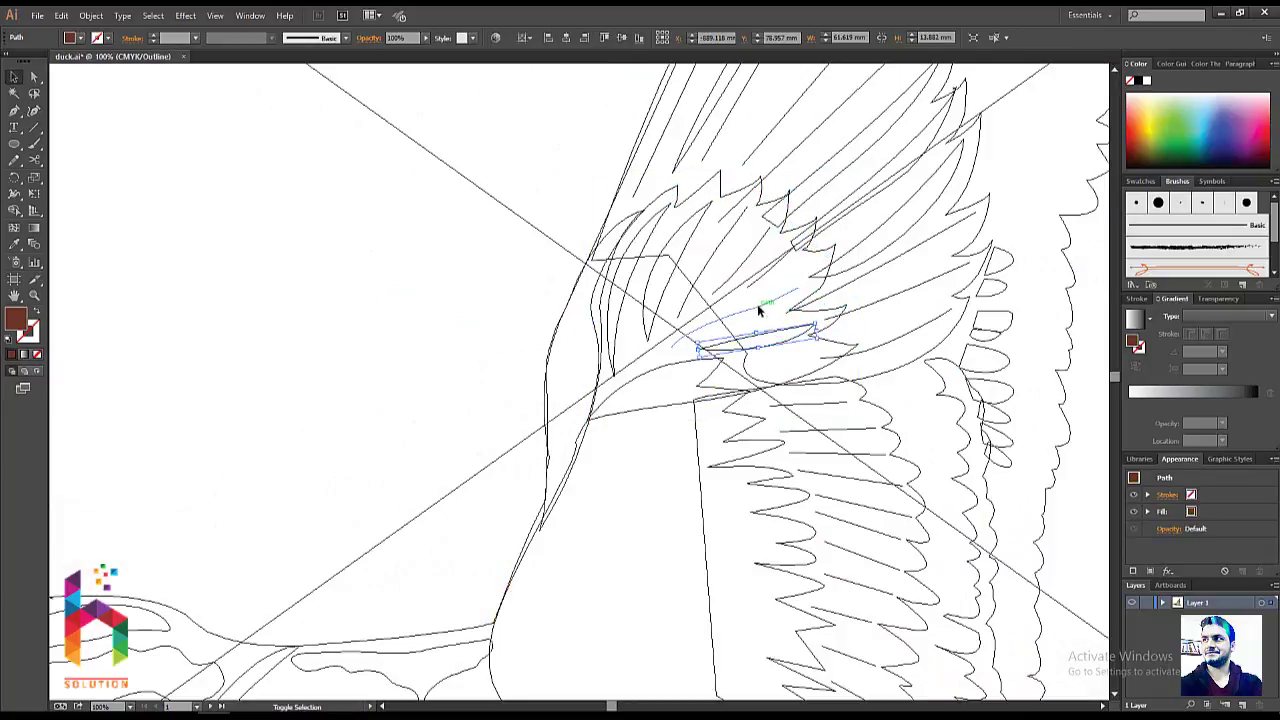
left_click(757, 304, "shift")
left_click(752, 270, "shift")
left_click(743, 261, "shift")
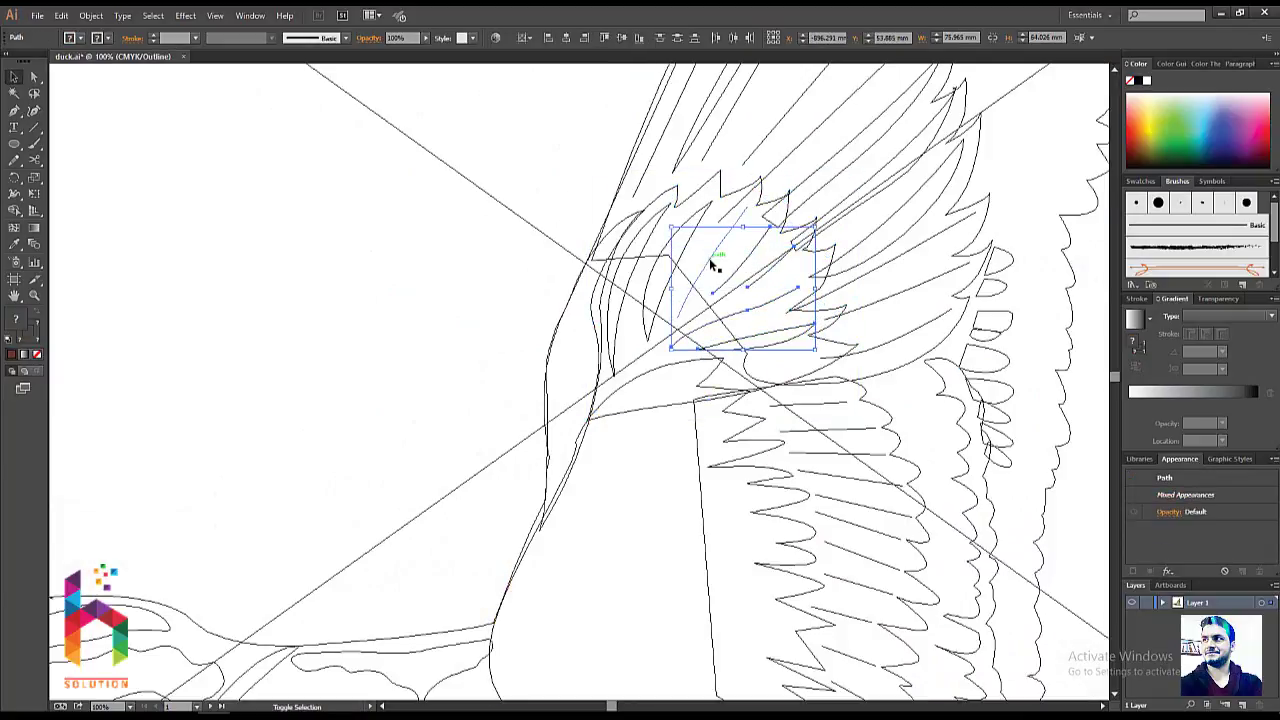
left_click(692, 259, "shift")
left_click(660, 250, "shift")
left_click(612, 256, "shift")
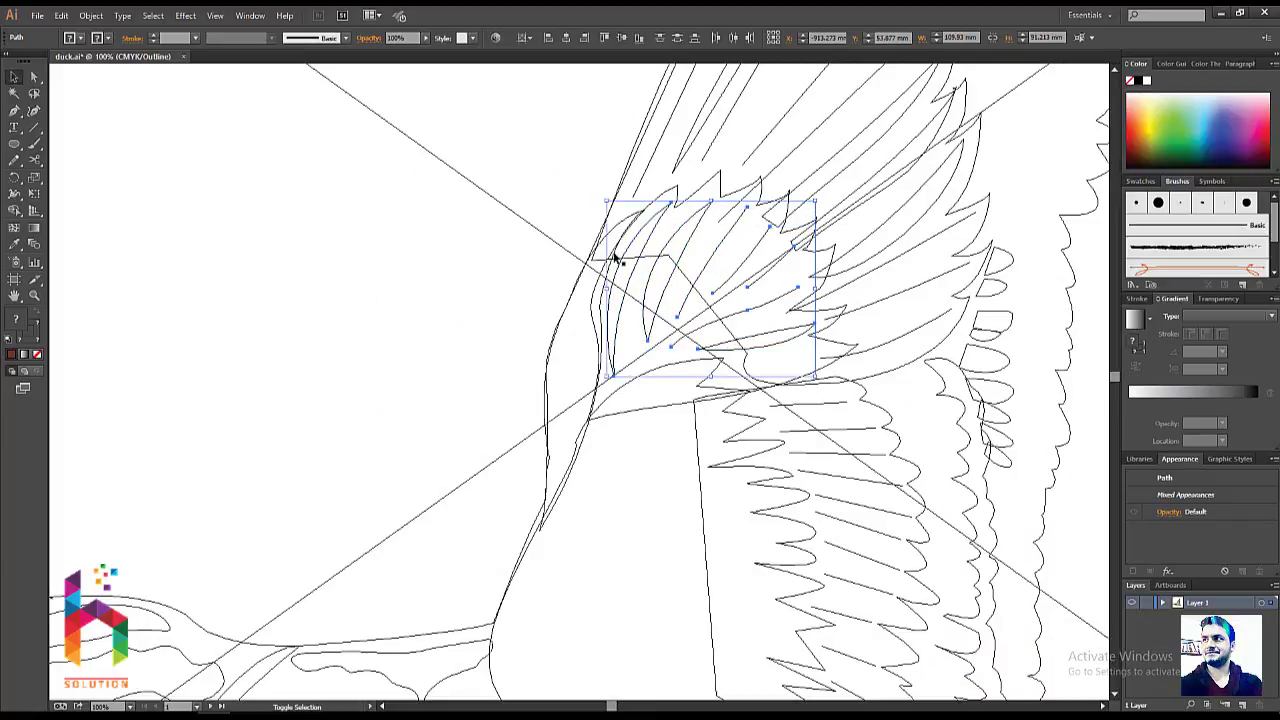
key("ctrl+g")
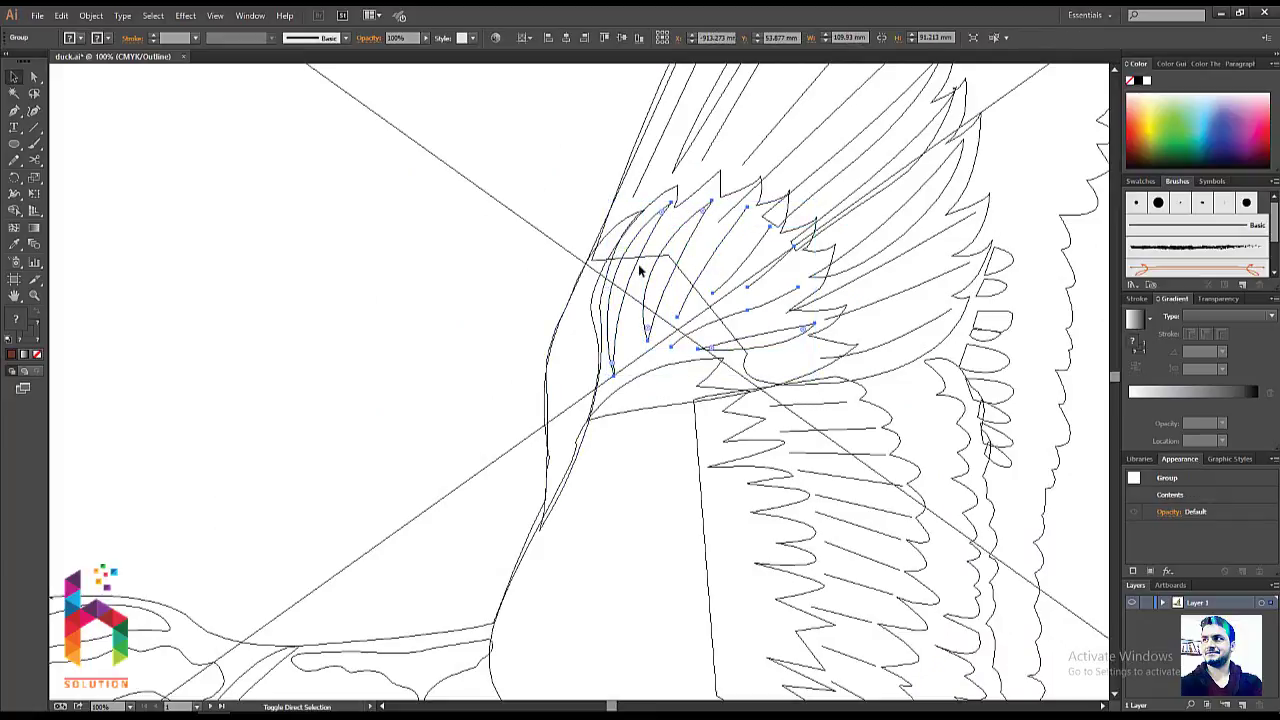
key("ctrl+shift+a")
key("ctrl+y")
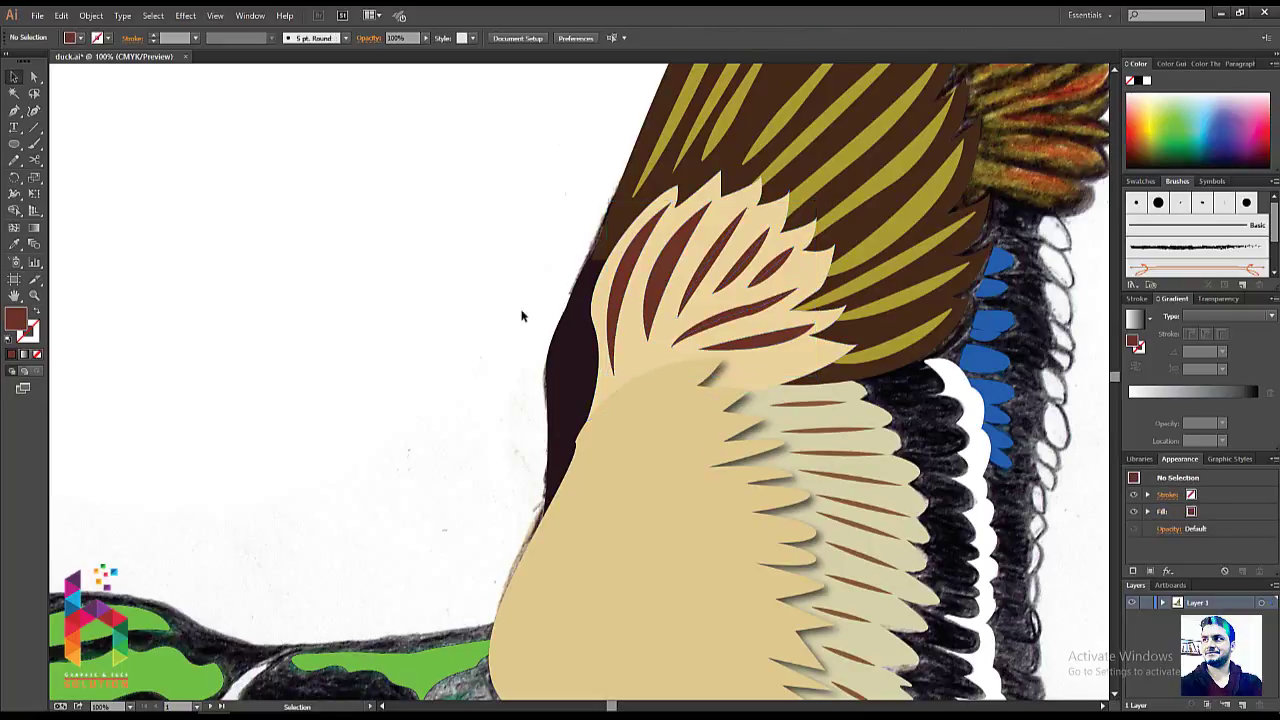
- Zoom out to see the whole duck, return to 100%, and pan to the upper wingtip primaries
left_click_drag(523, 314, 460, 408)
key("ctrl+minus")
key("ctrl+minus")
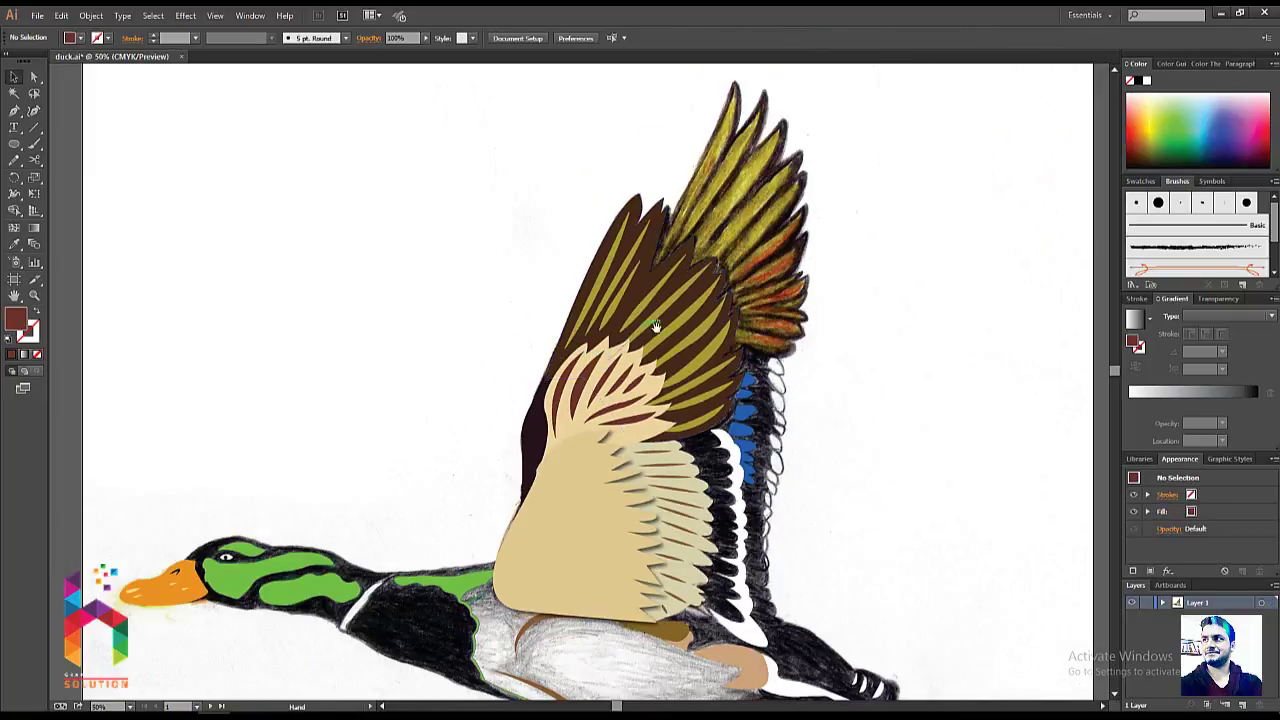
key("ctrl+plus")
key("ctrl+plus")
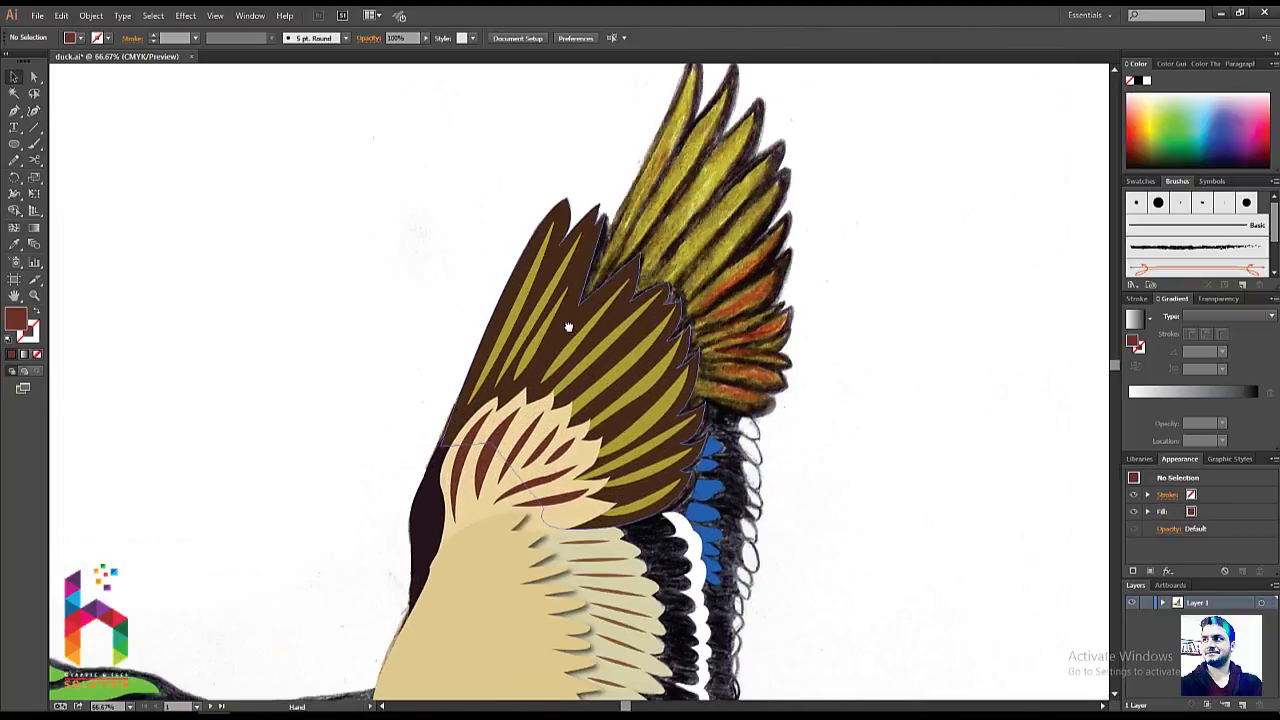
key("ctrl+minus")
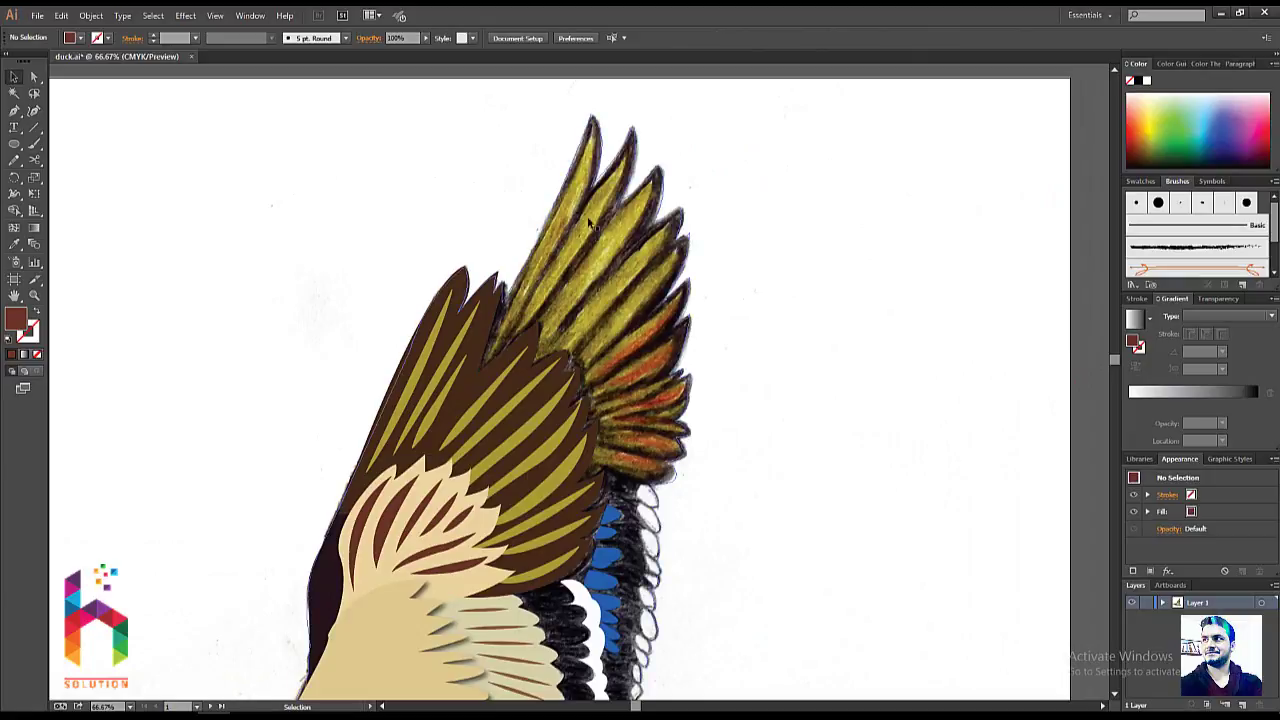
key("ctrl+plus")
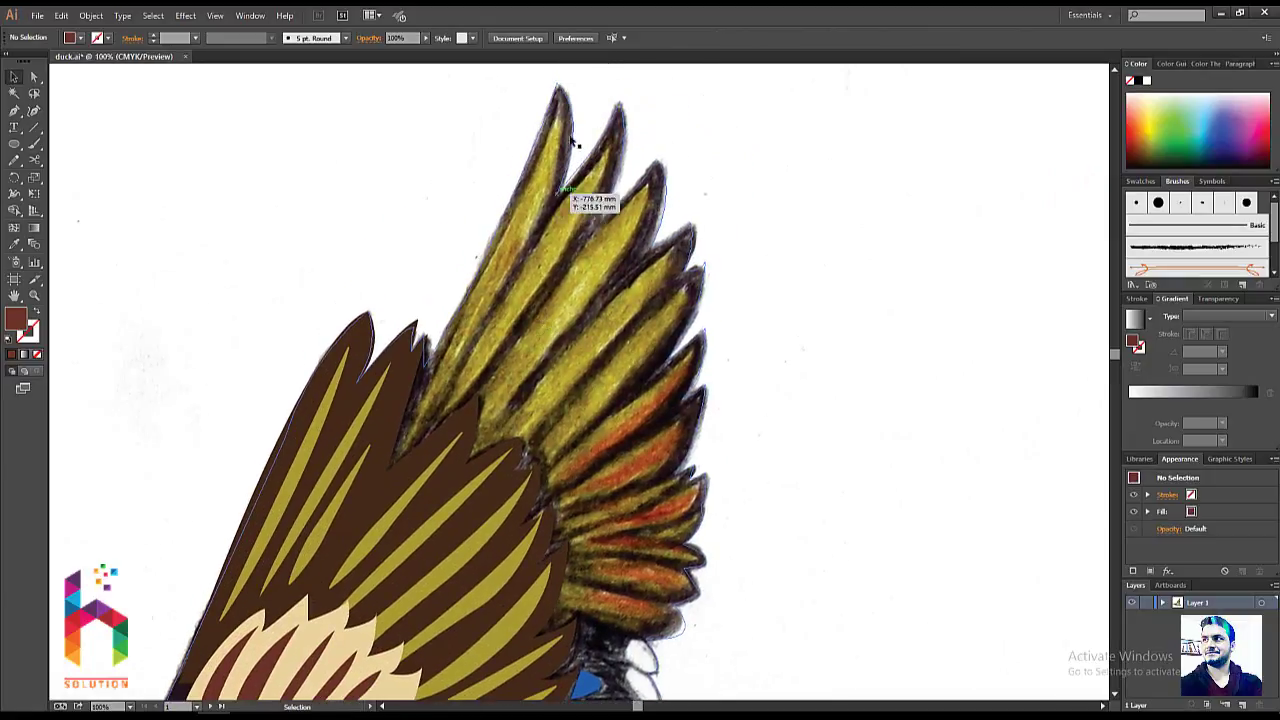
left_click_drag(488, 280, 583, 185)
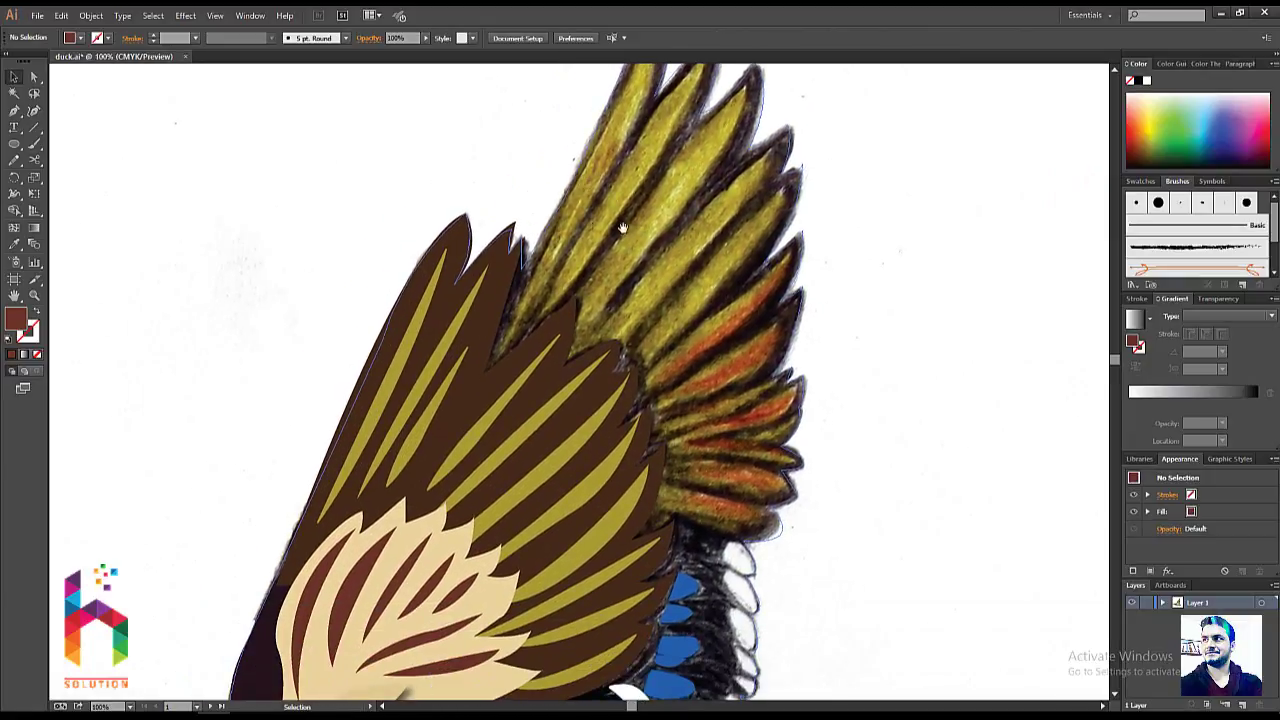
left_click_drag(622, 228, 576, 304)
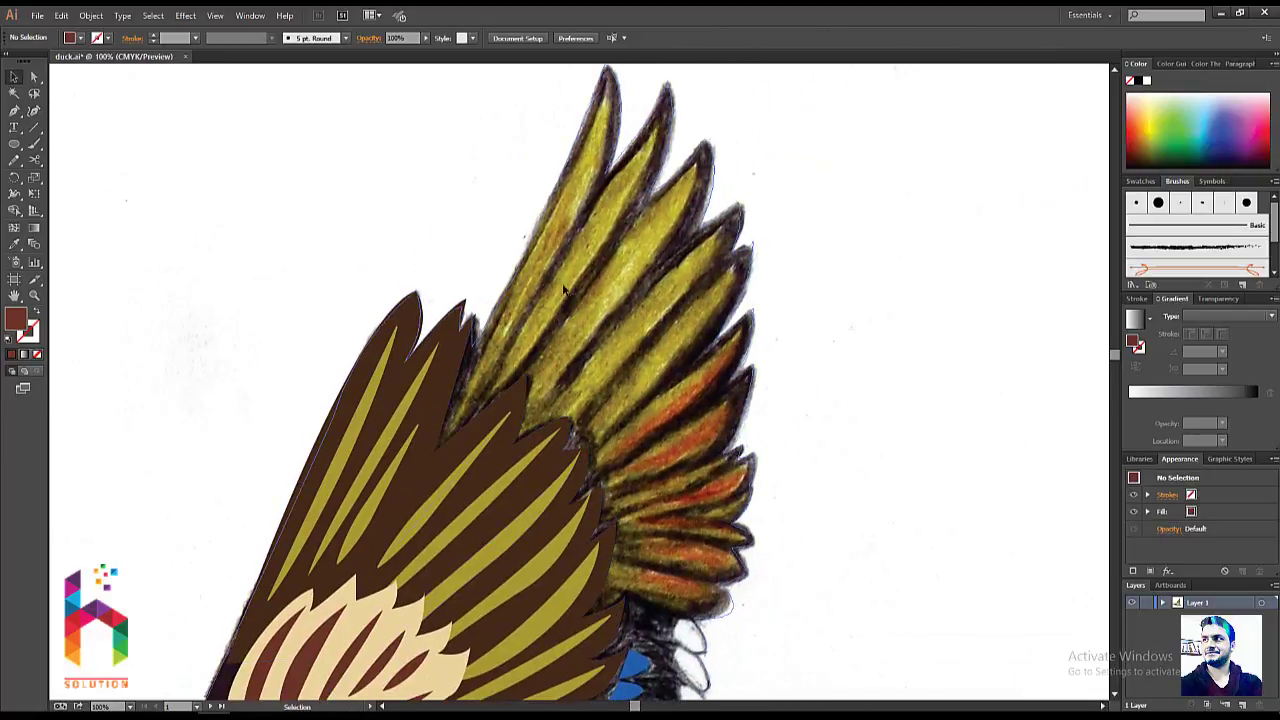
- Draw a Pen path from the topmost feather tip down along the wing edge
key("p")
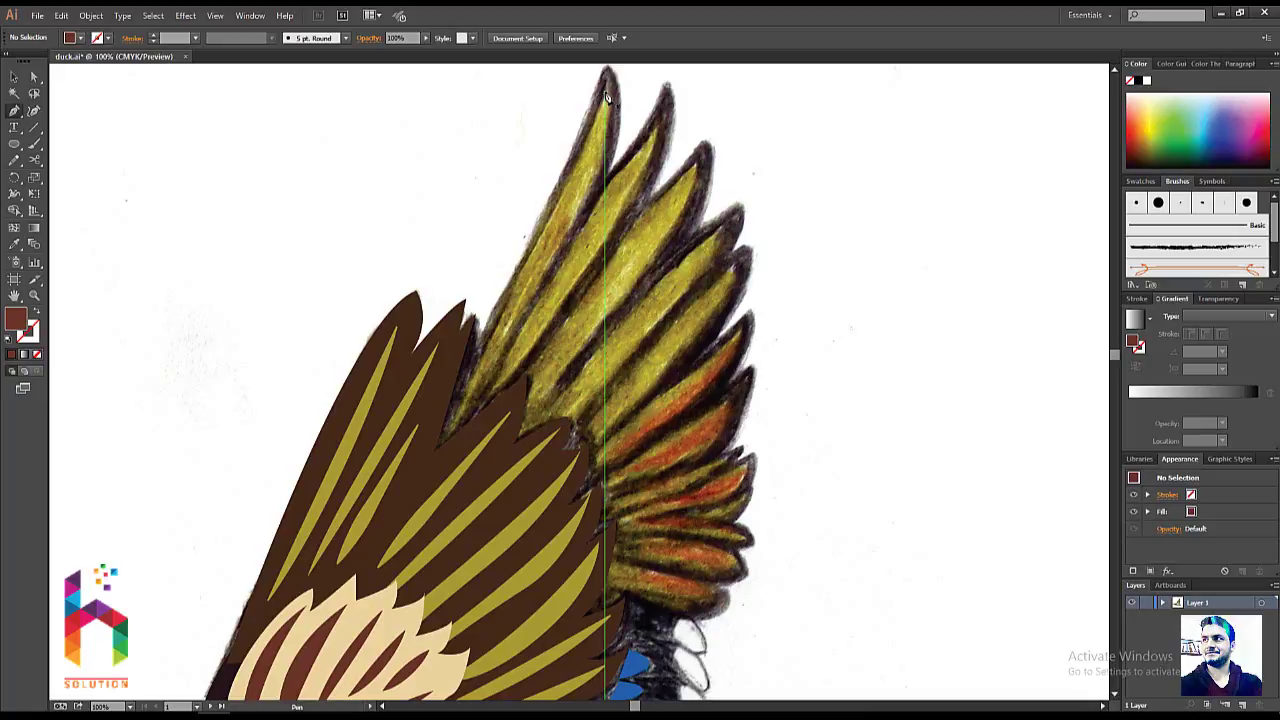
left_click(606, 96)
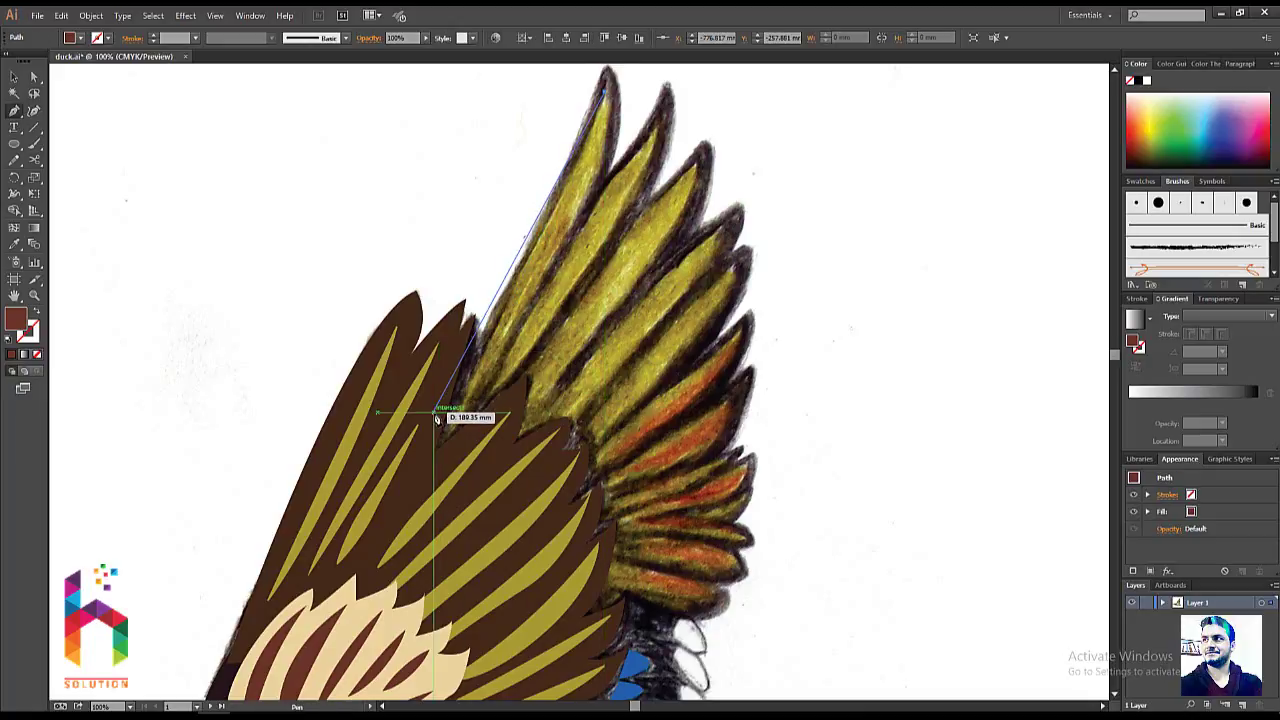
left_click(464, 432)
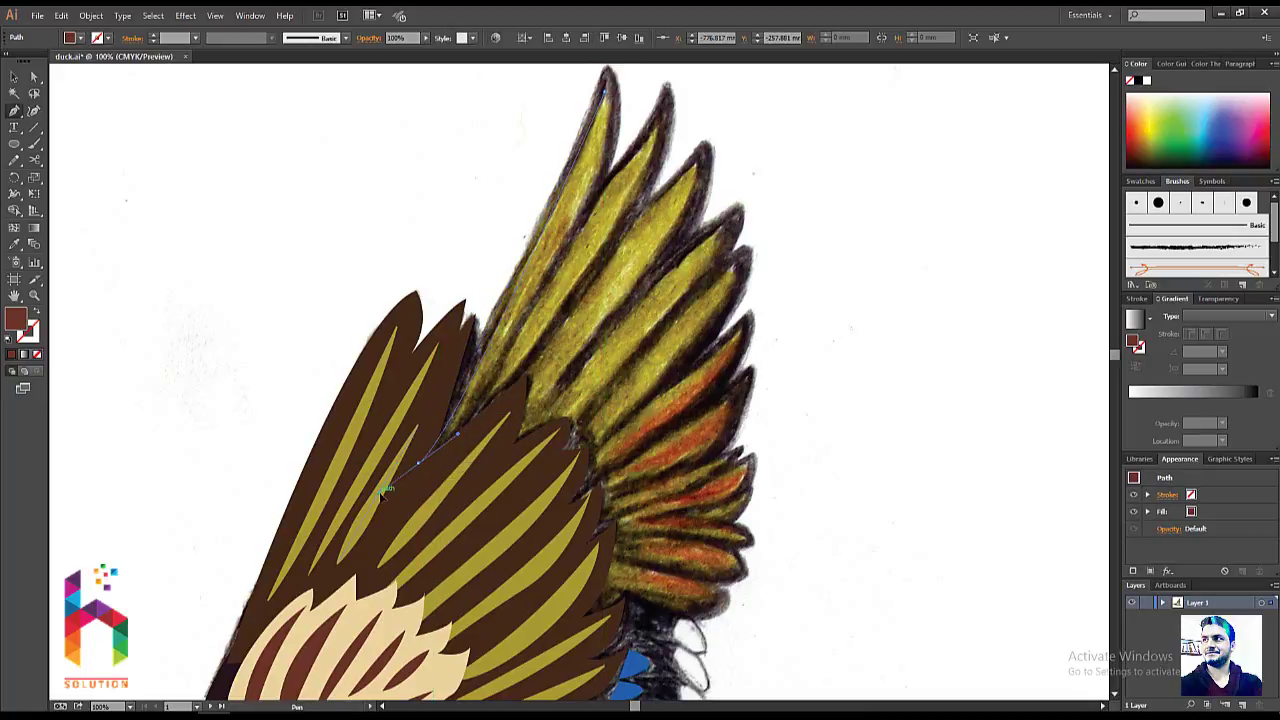
left_click(382, 492)
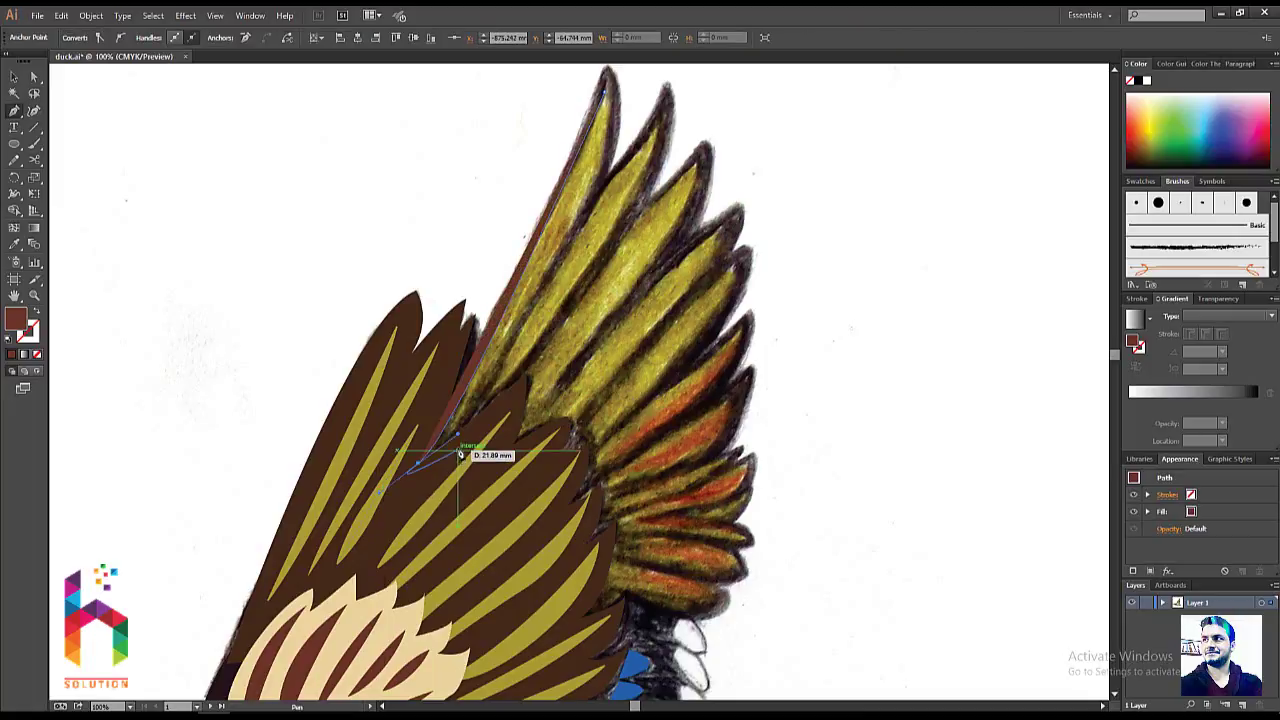
left_click_drag(397, 497, 422, 455)
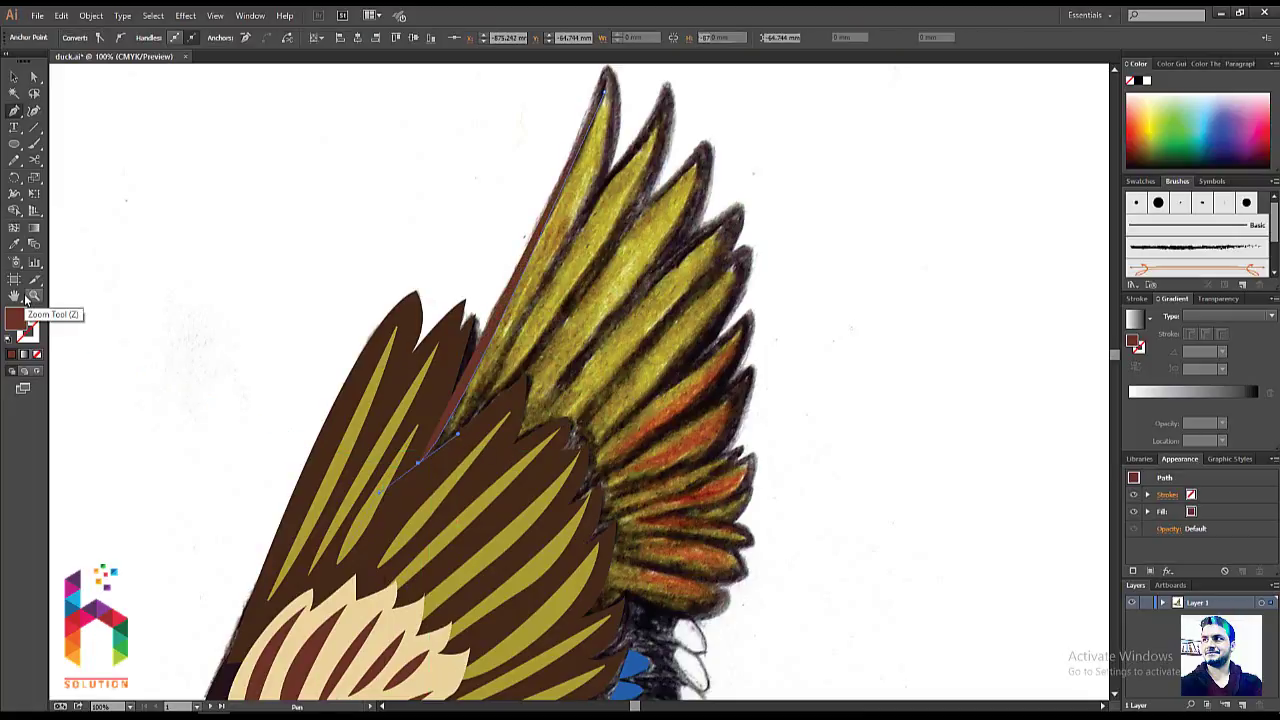
key("ctrl+shift+a")
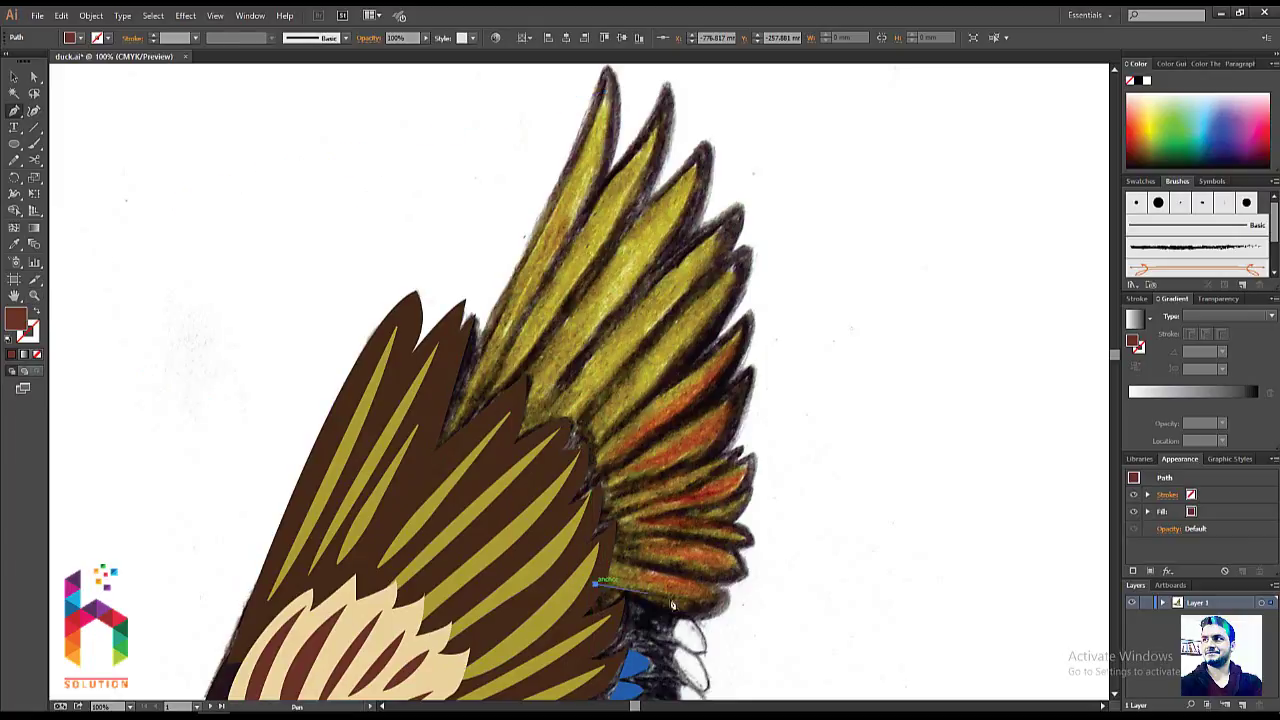
- Trace and close a curved brown feather shape over the lower orange primaries
left_click_drag(672, 605, 710, 604)
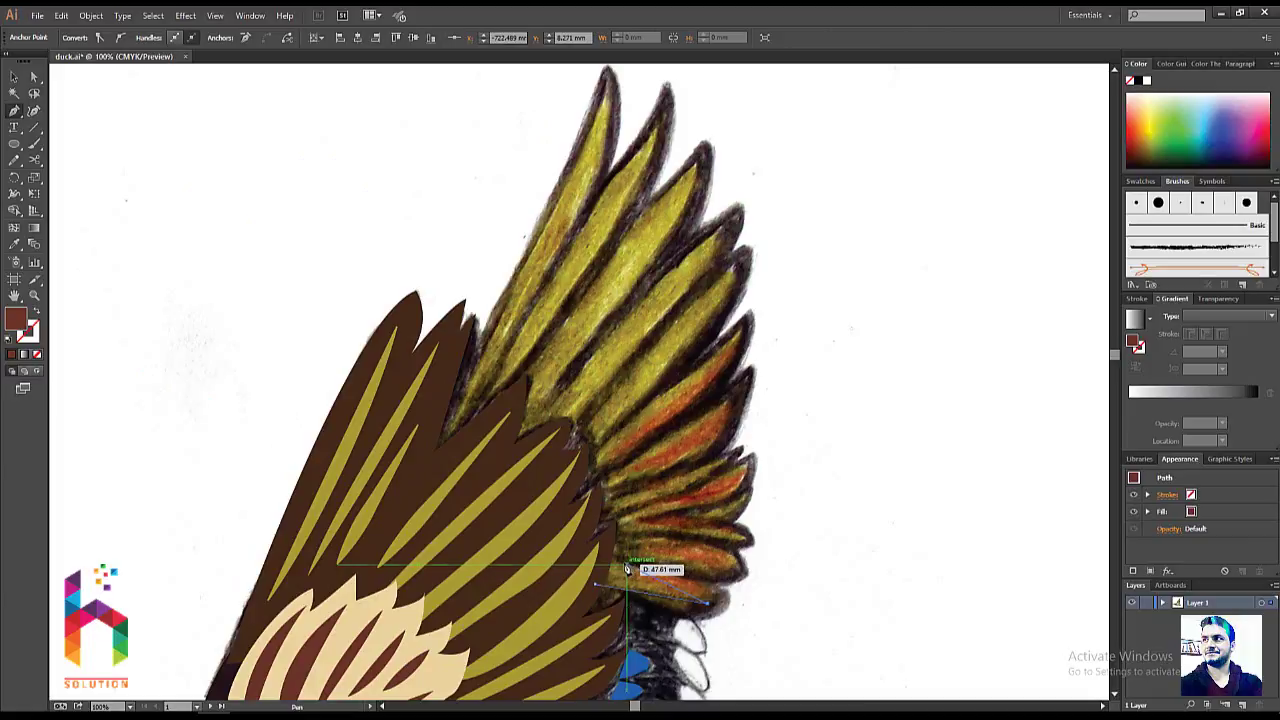
left_click_drag(626, 569, 749, 571)
left_click_drag(643, 543, 595, 548)
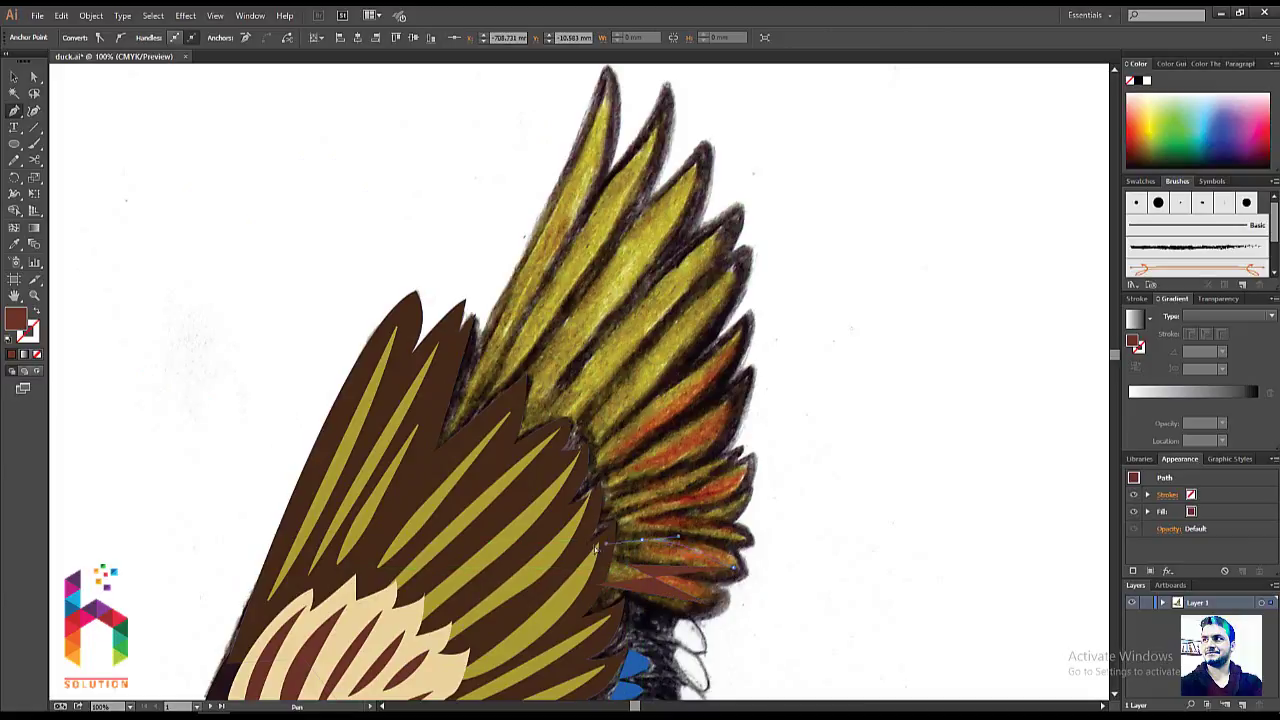
left_click_drag(749, 542, 777, 557)
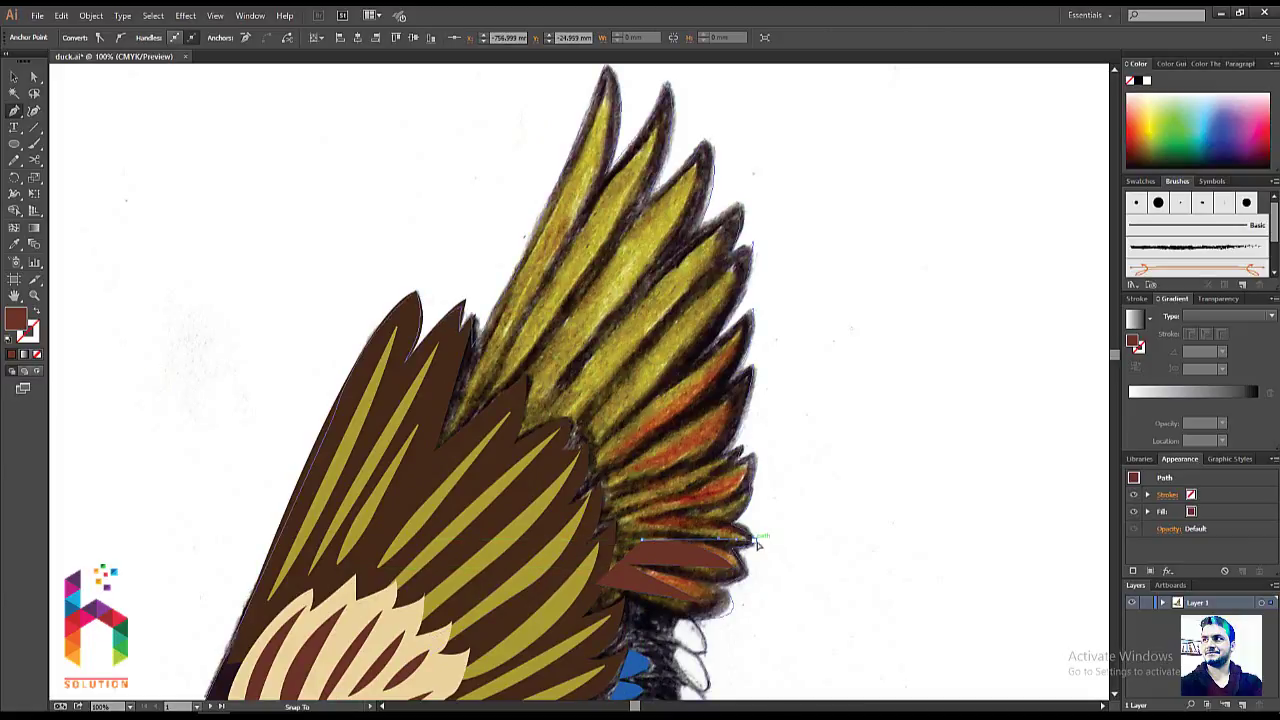
left_click(742, 546)
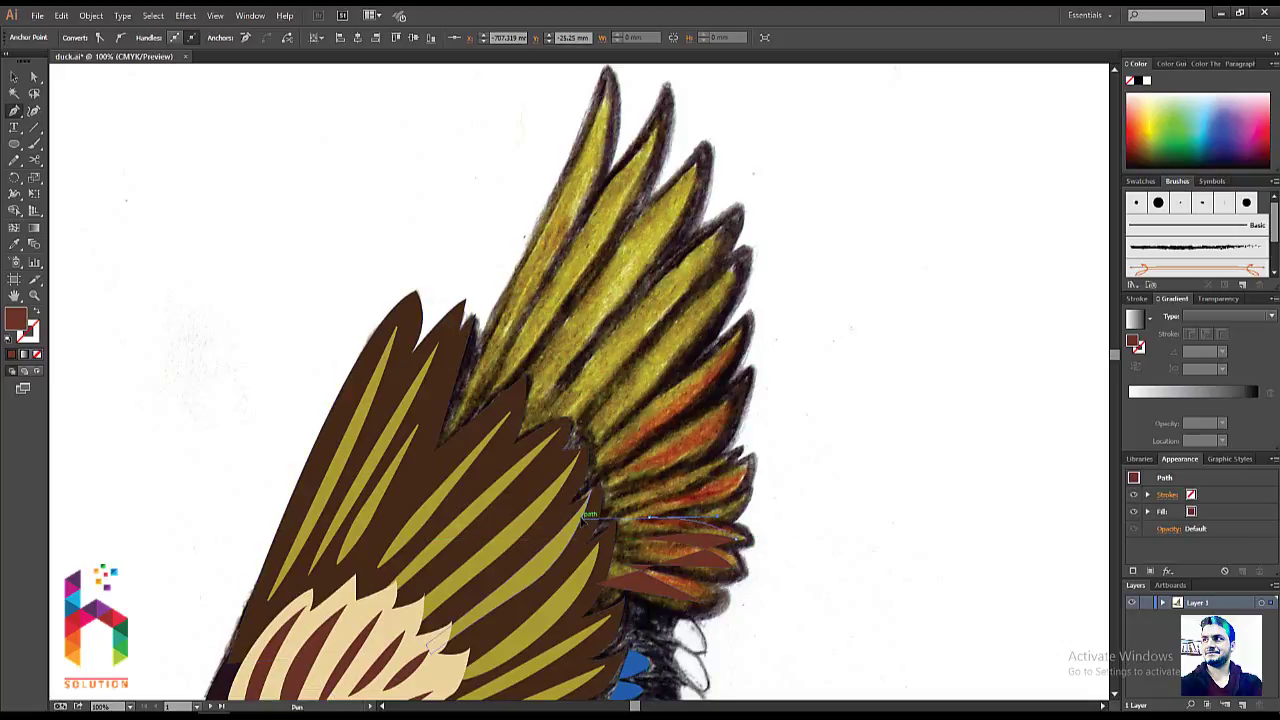
left_click(584, 515)
left_click_drag(636, 494, 686, 497)
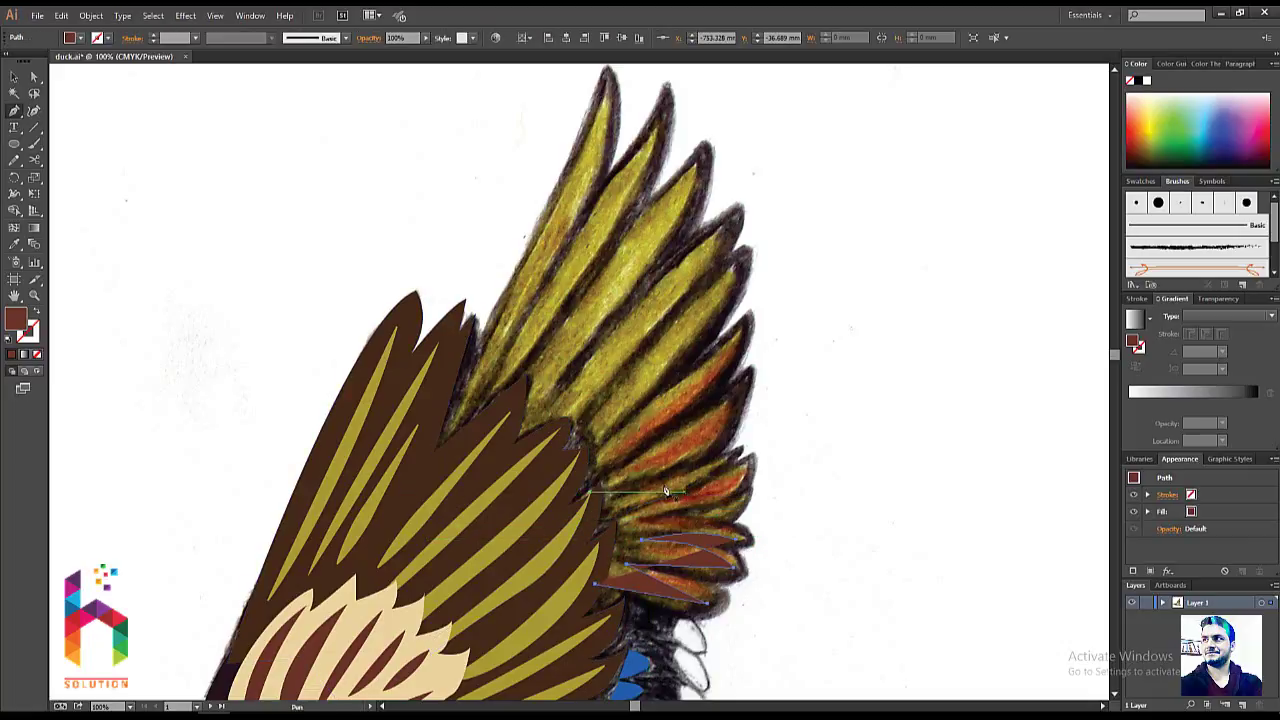
left_click(14, 76)
left_click(575, 345)
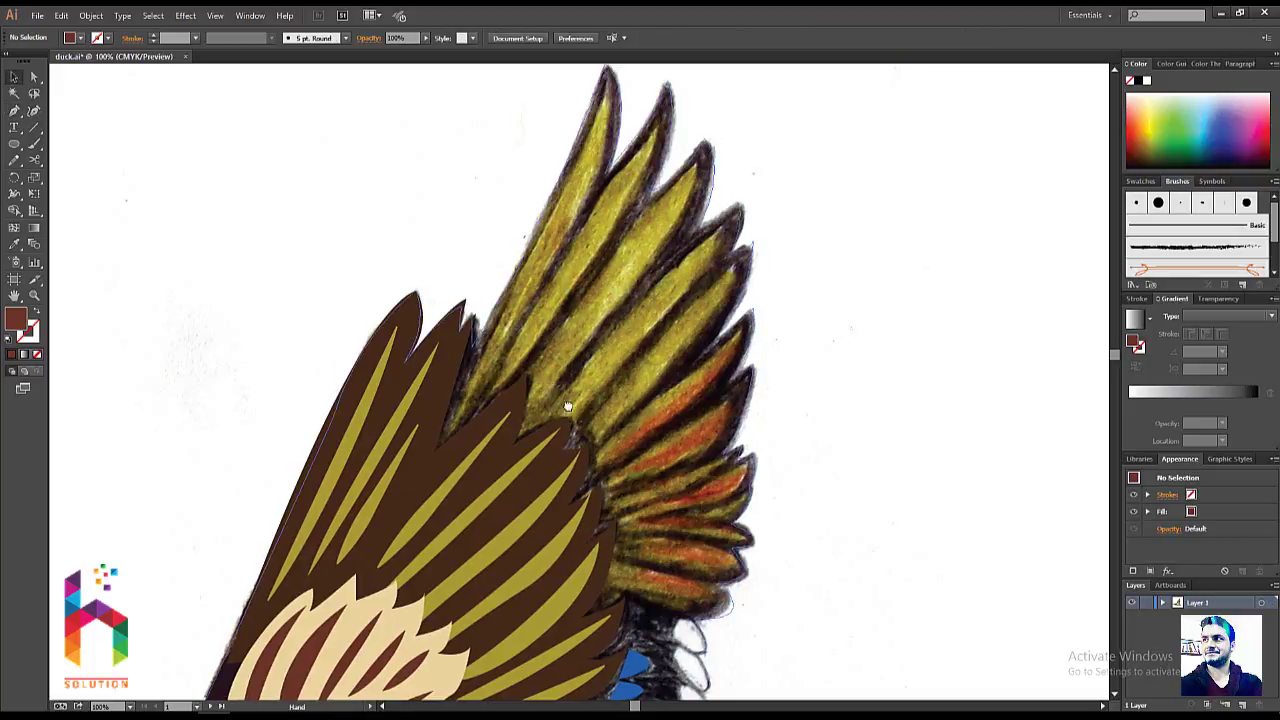
left_click_drag(545, 386, 613, 436)
- Pen-draw a feather shape along the top primary, moving its anchor up to the tip
key("p")
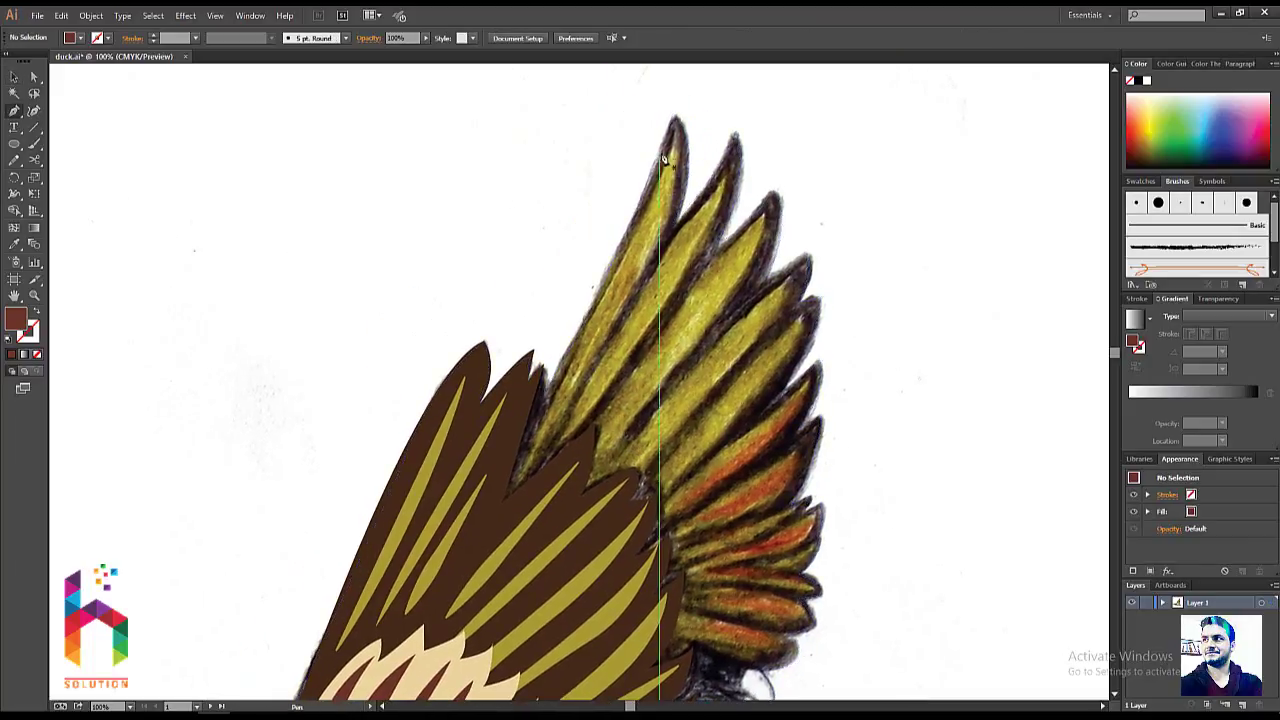
left_click(673, 137)
left_click(497, 505)
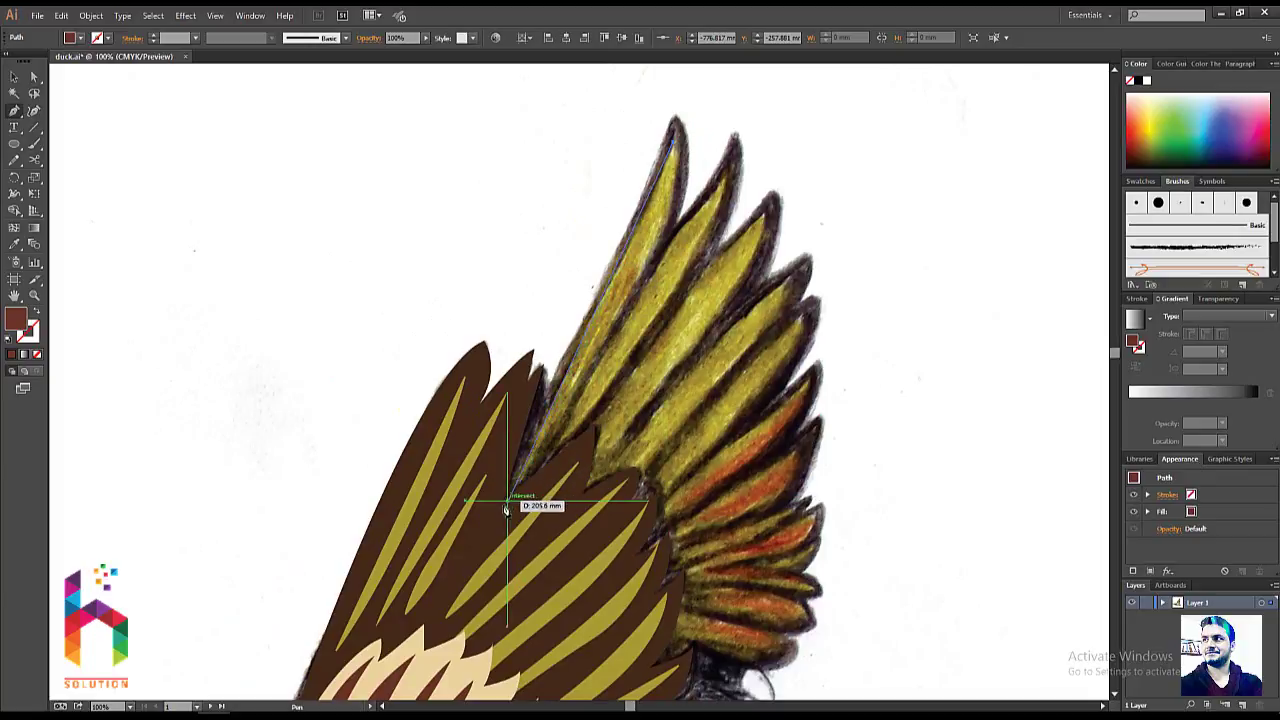
scroll(310, 675, "down", 2)
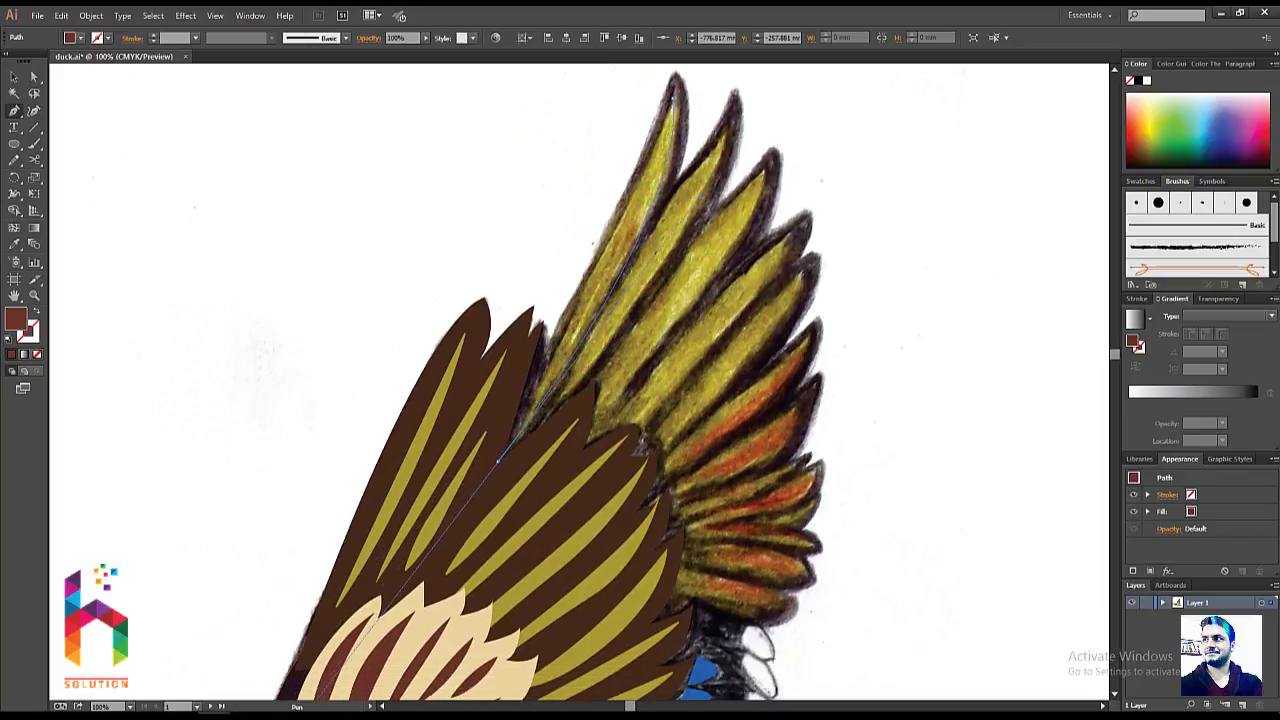
scroll(300, 680, "down", 2)
scroll(290, 690, "down", 2)
scroll(275, 698, "down", 1)
scroll(273, 698, "down", 3)
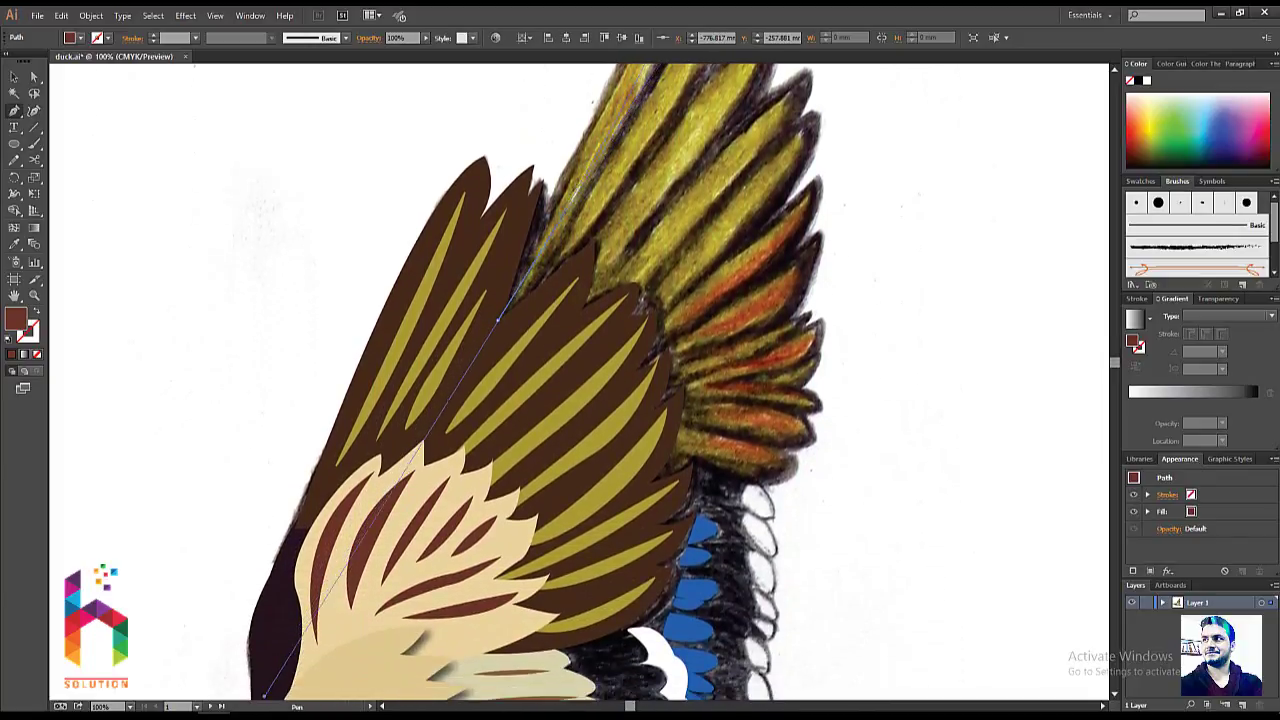
left_click(502, 281)
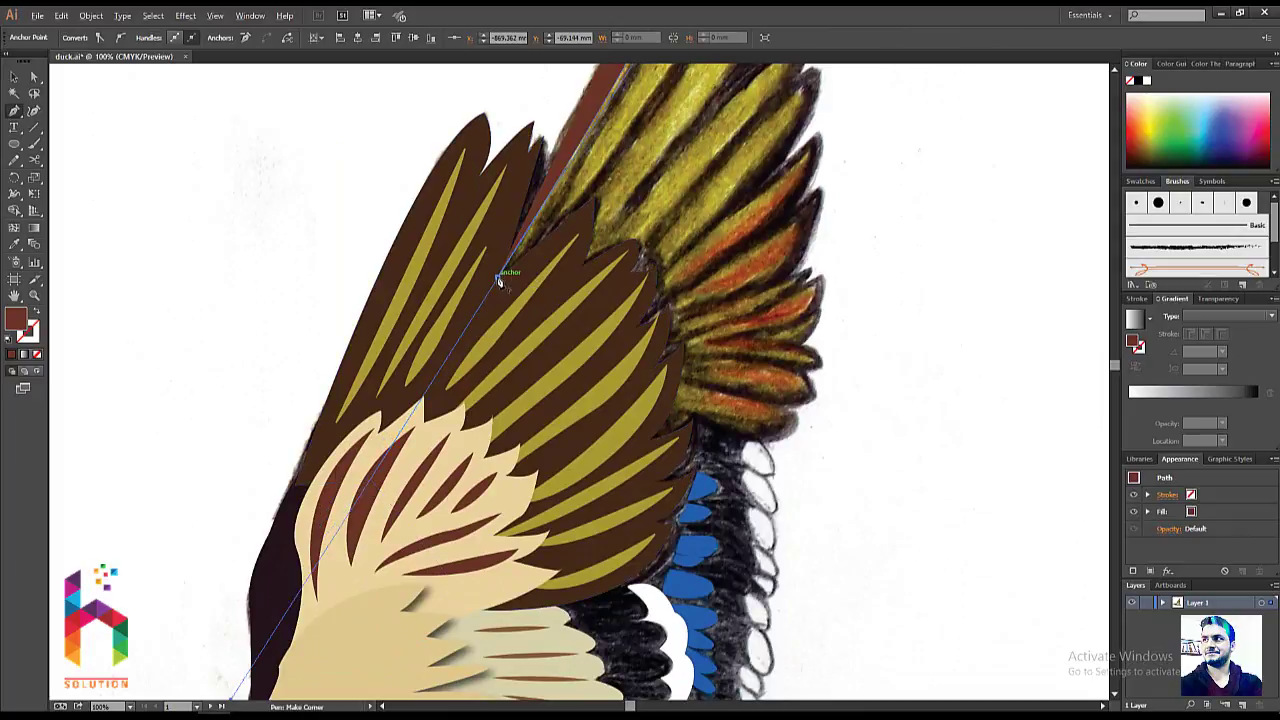
left_click_drag(539, 251, 517, 490)
left_click_drag(587, 321, 657, 165)
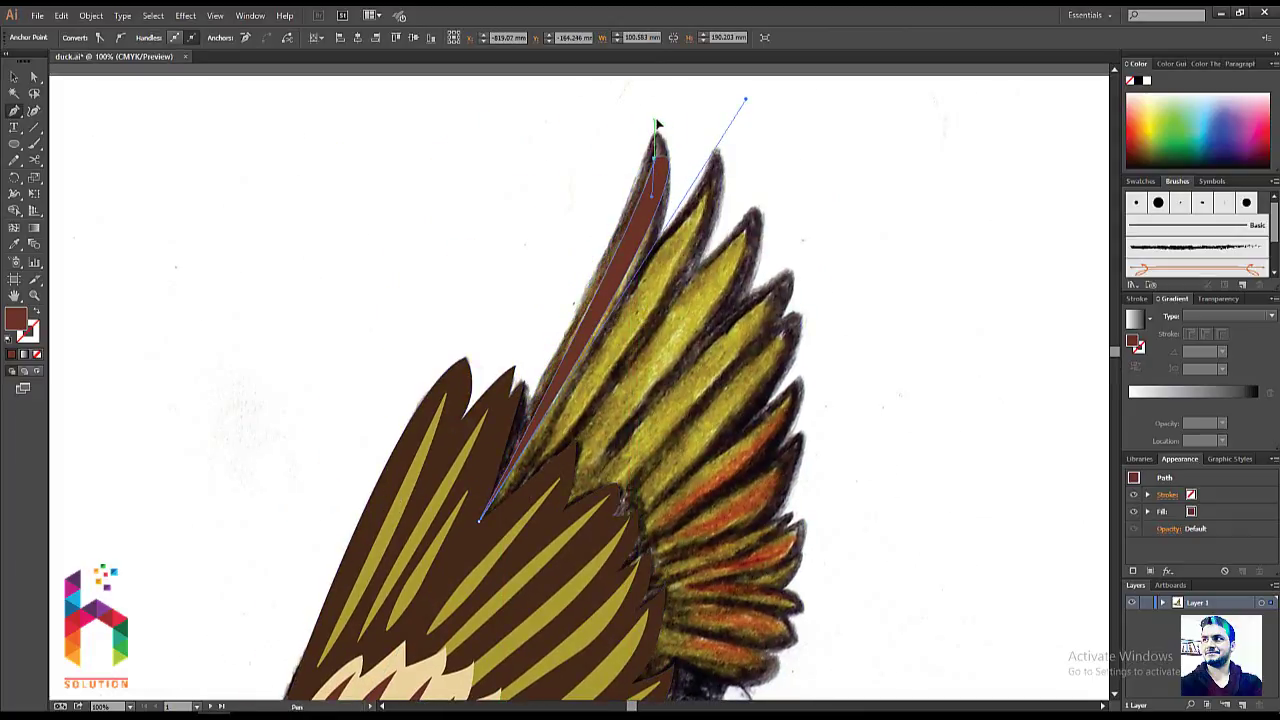
- Eyedropper the olive fill onto the new feather shape, then deselect it
key("v")
key("i")
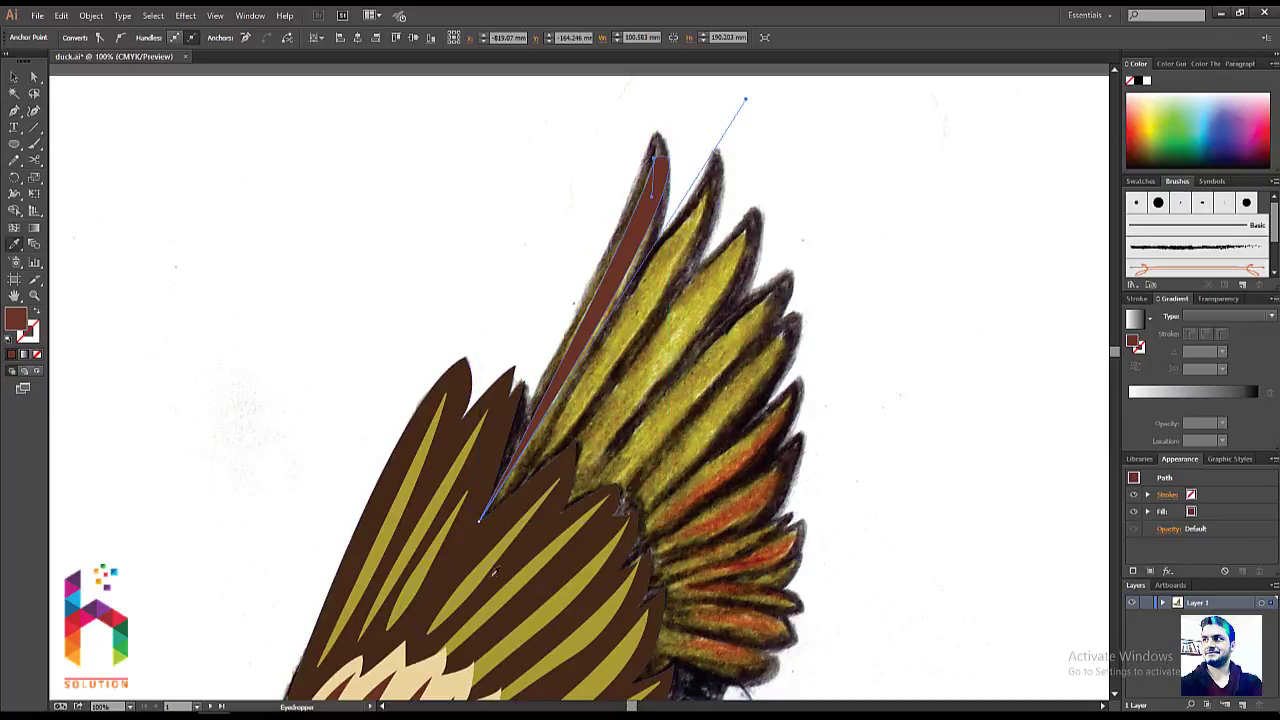
left_click(549, 607)
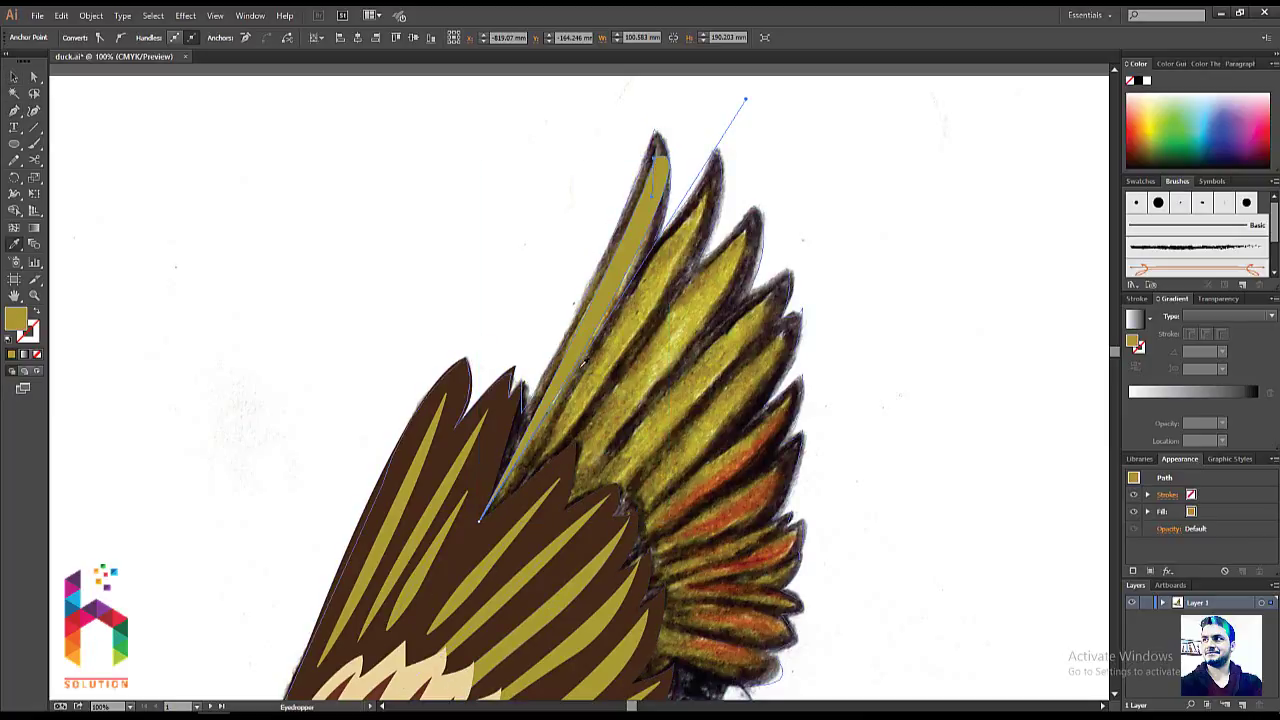
key("v")
left_click(383, 246)
mouse_move(422, 348)
left_mouse_down()
mouse_move(400, 380)
mouse_move(343, 410)
left_mouse_up()
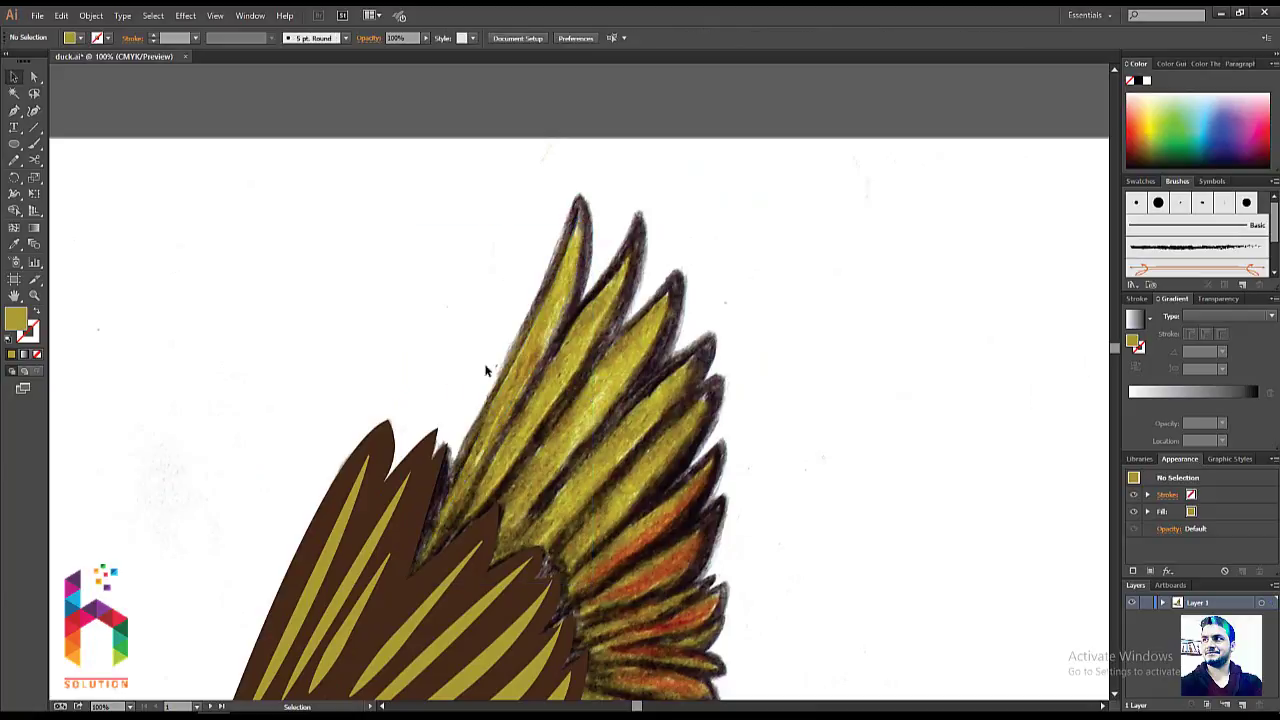
- Draw a curved shaft path across the wing and nudge it slightly right
key("p")
left_click(446, 553)
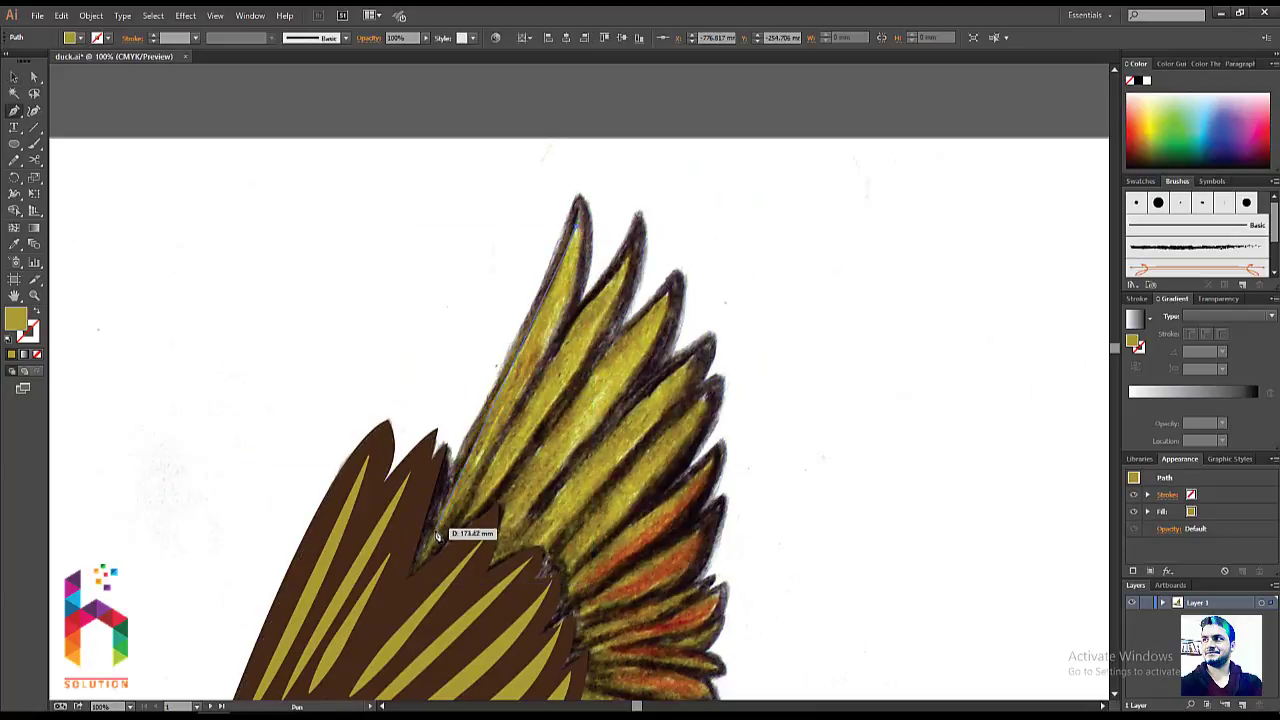
left_click(398, 588)
left_click_drag(323, 652, 411, 551)
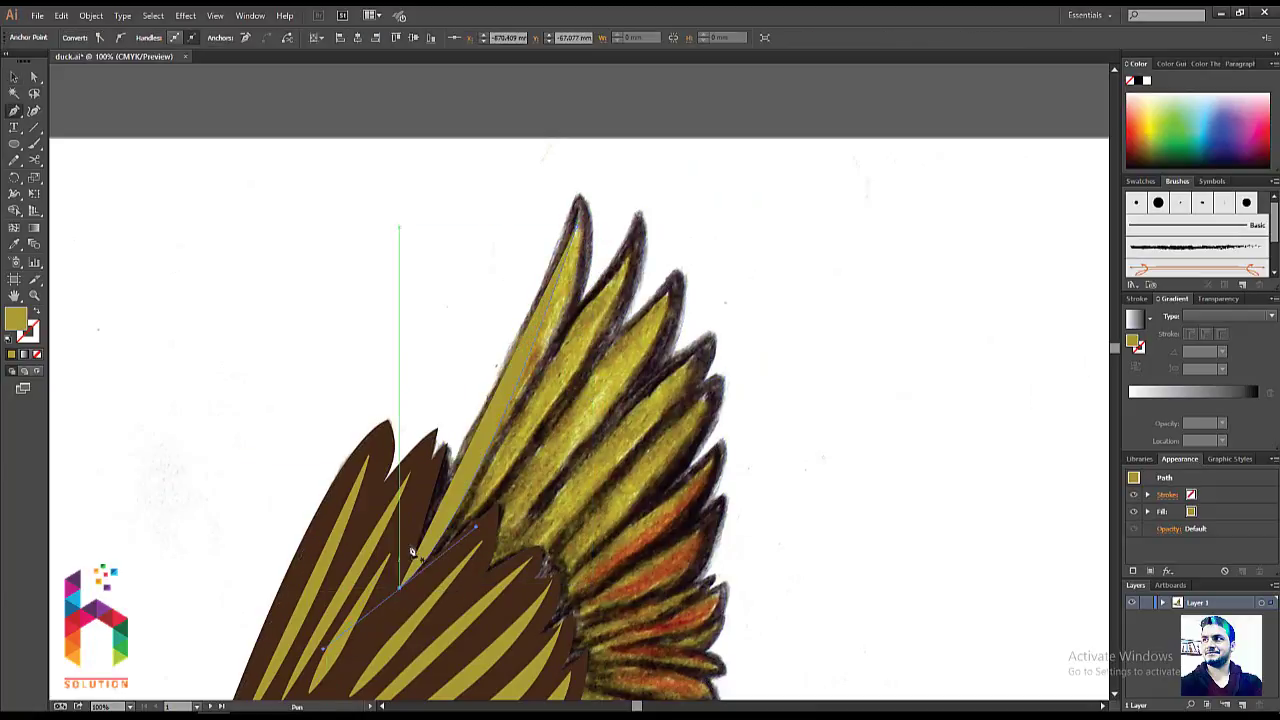
key("v")
scroll(567, 447, "left", 2)
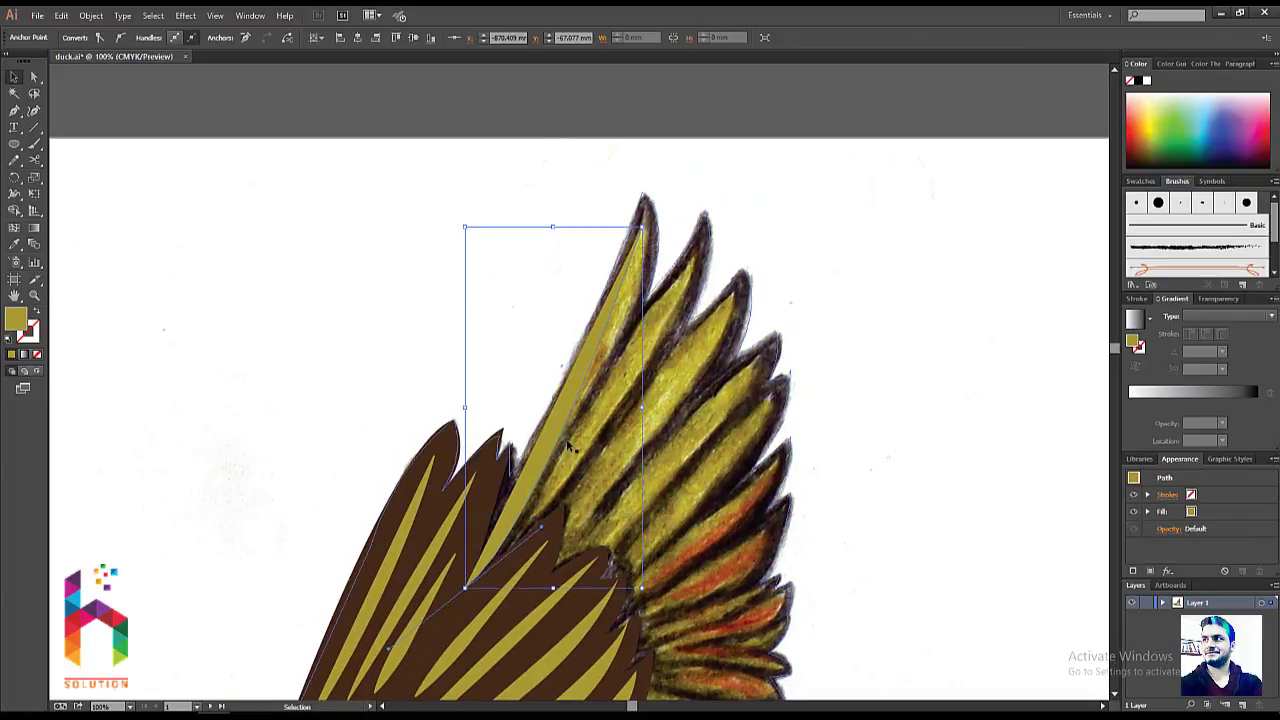
key("Right")
key("Right")
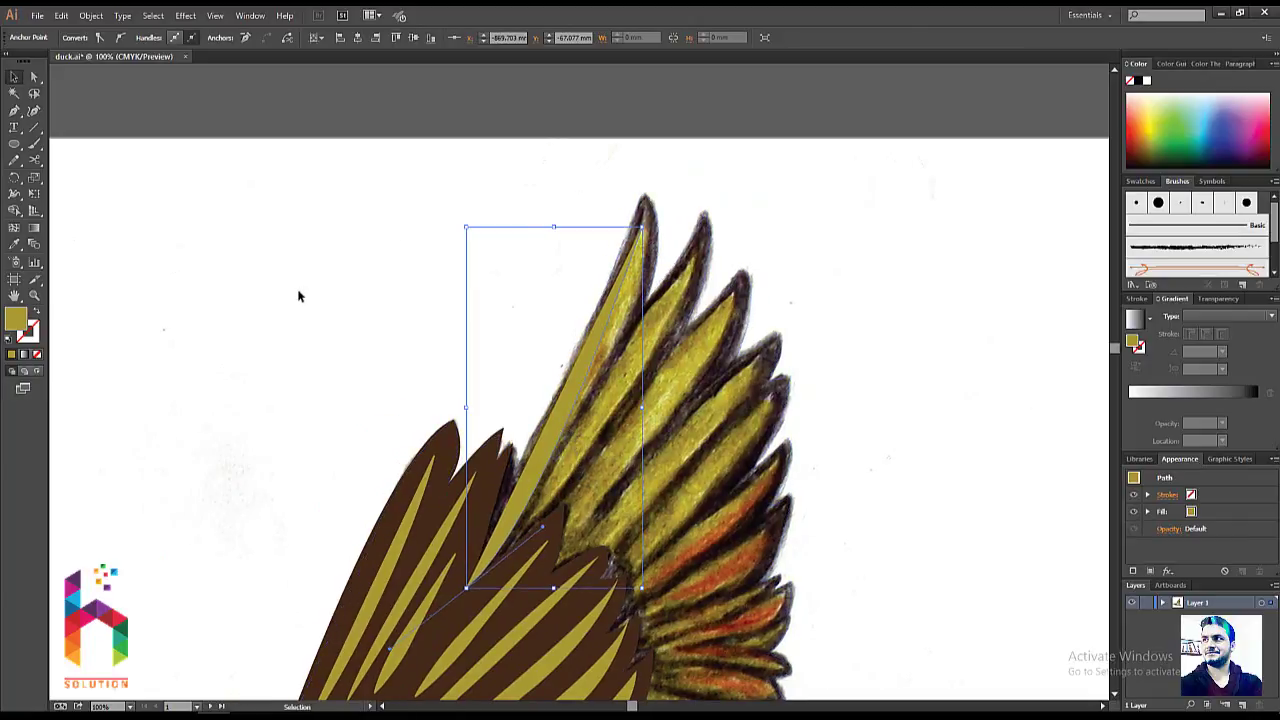
- Swap the shaft path's olive fill into an olive stroke
left_click(298, 296)
left_click(586, 357)
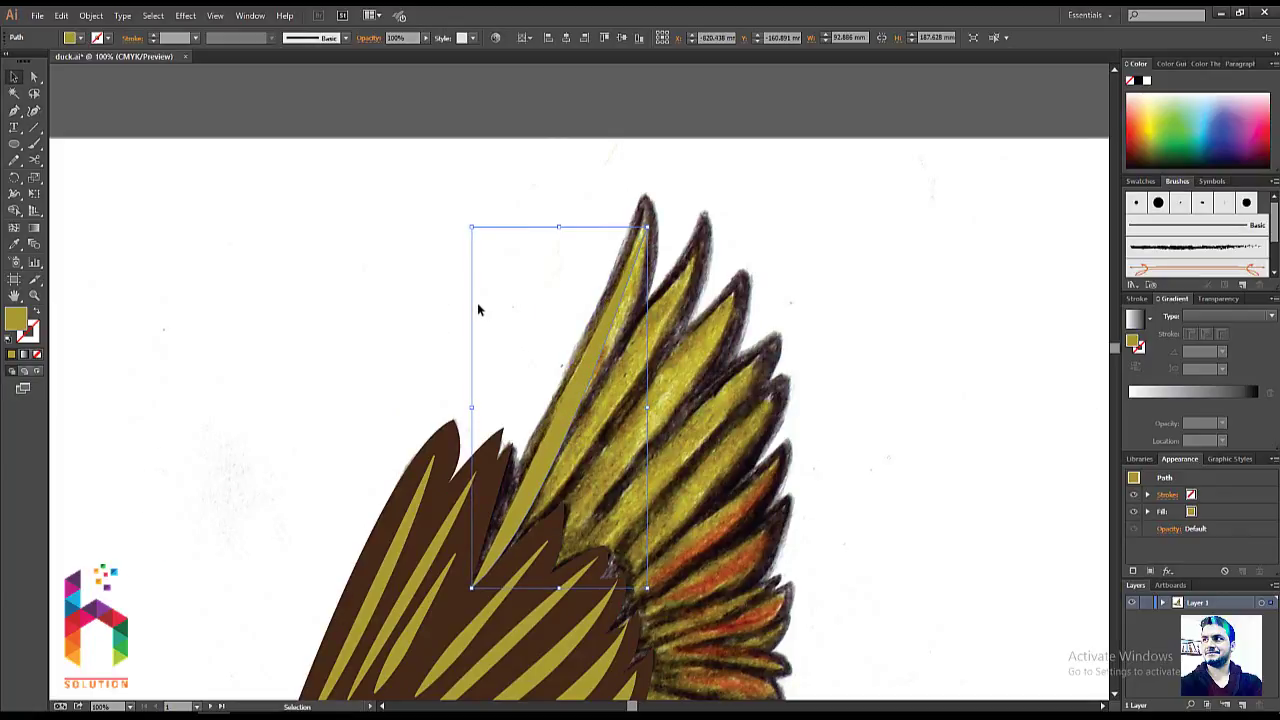
left_click_drag(438, 303, 416, 319)
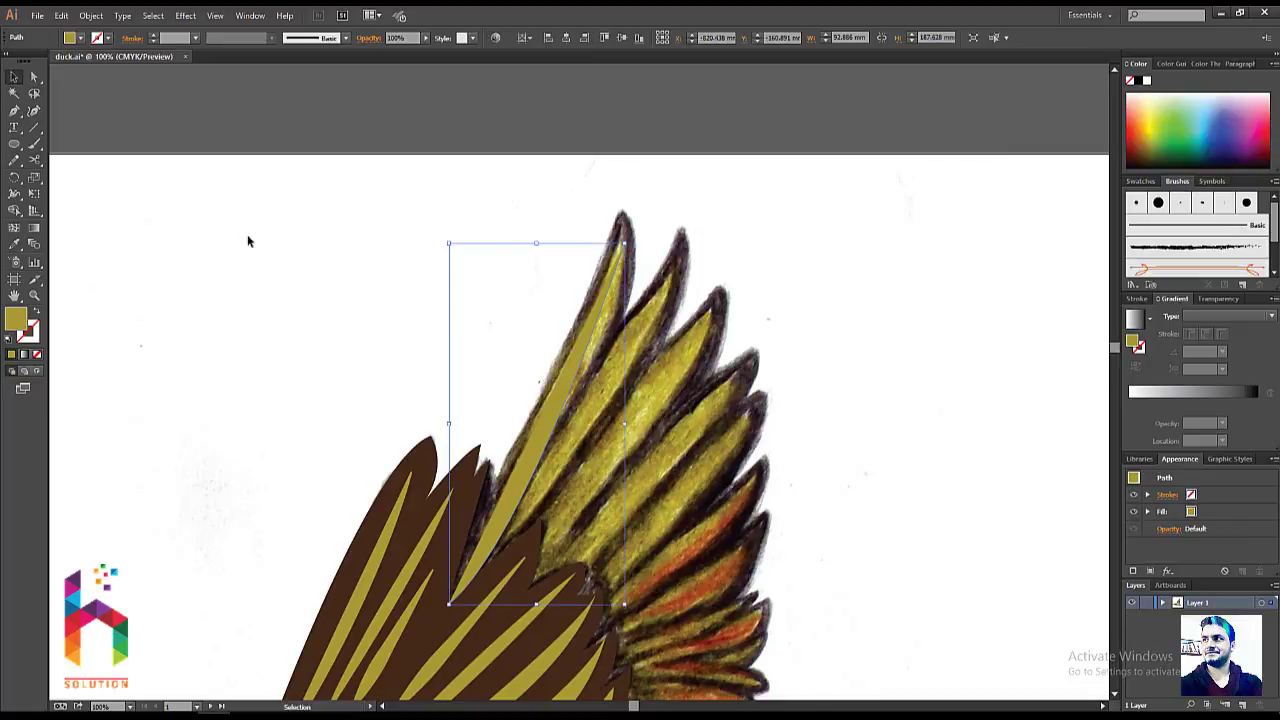
left_click(40, 314)
- Draw three straight shaft lines from feather tips down to their bases
left_click(512, 233)
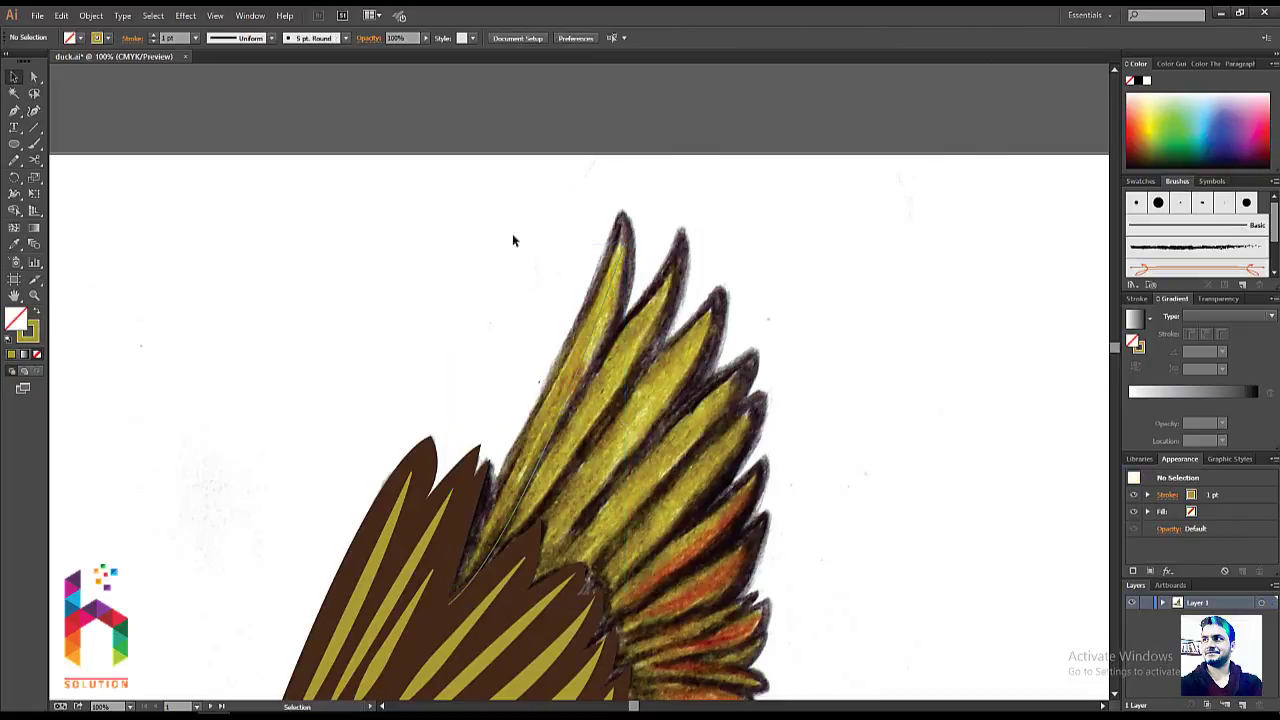
key("p")
left_click(667, 279)
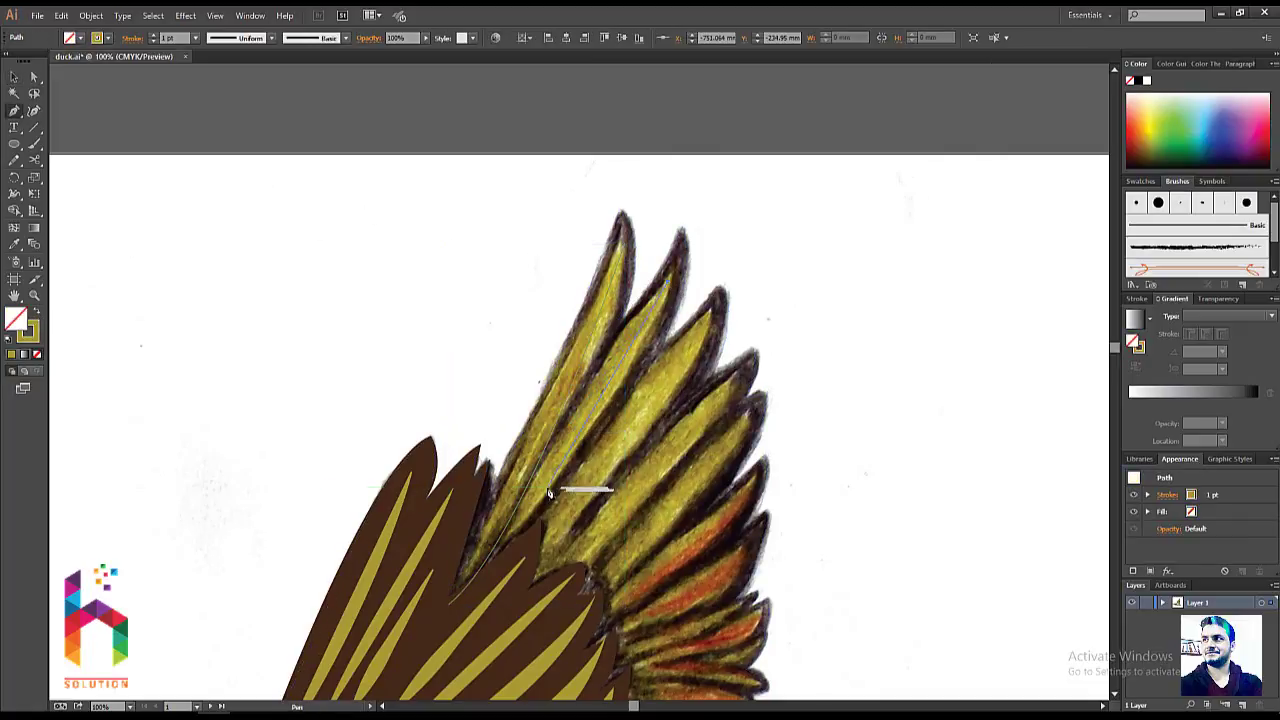
left_click(494, 573)
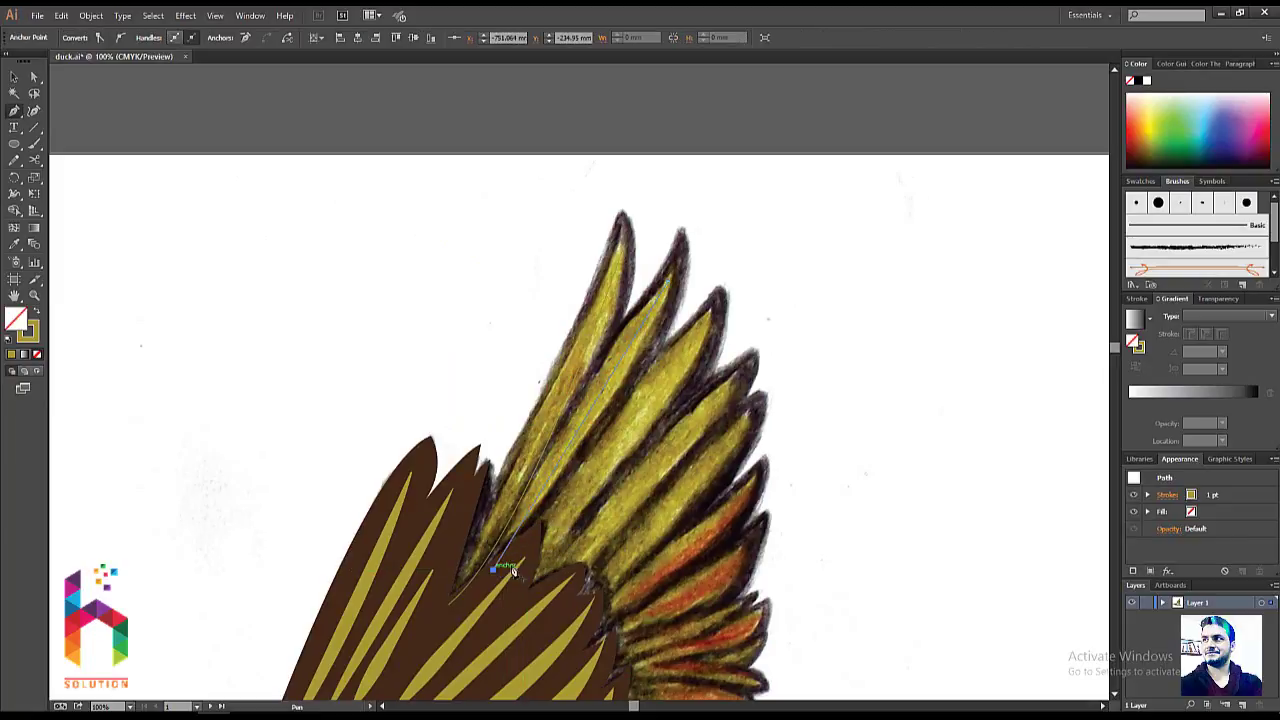
left_click(713, 320)
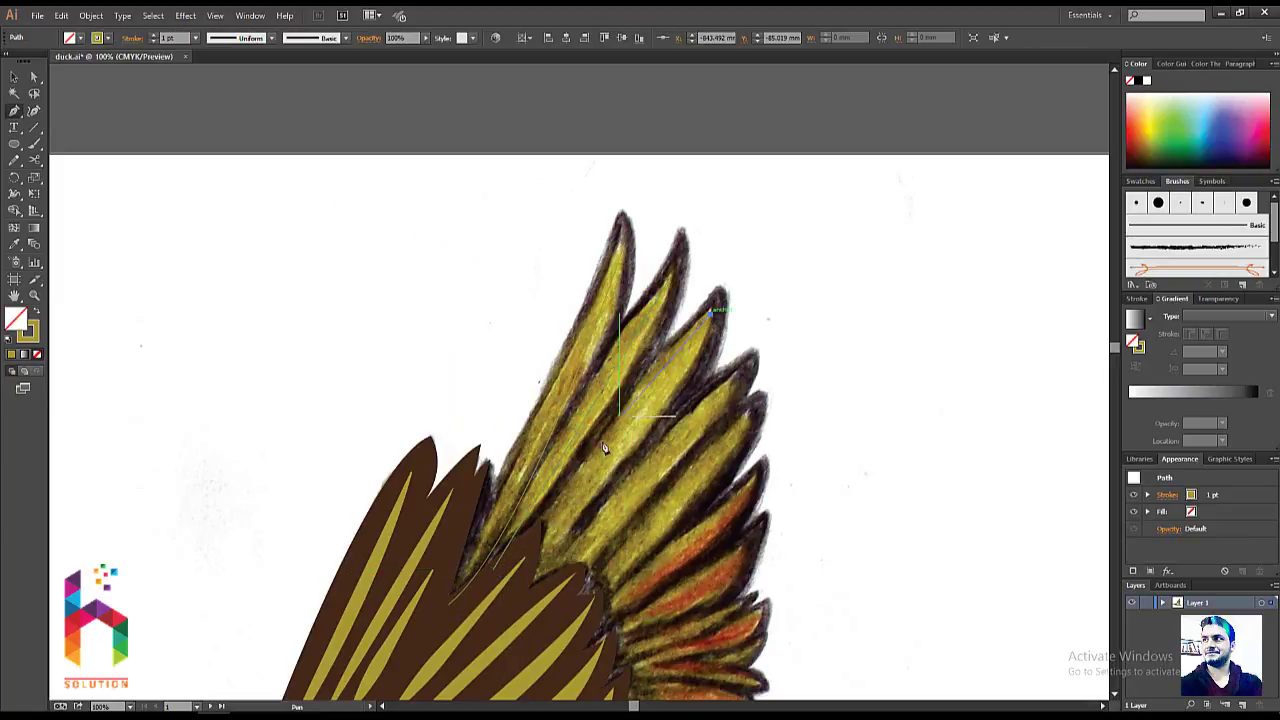
left_click(504, 598)
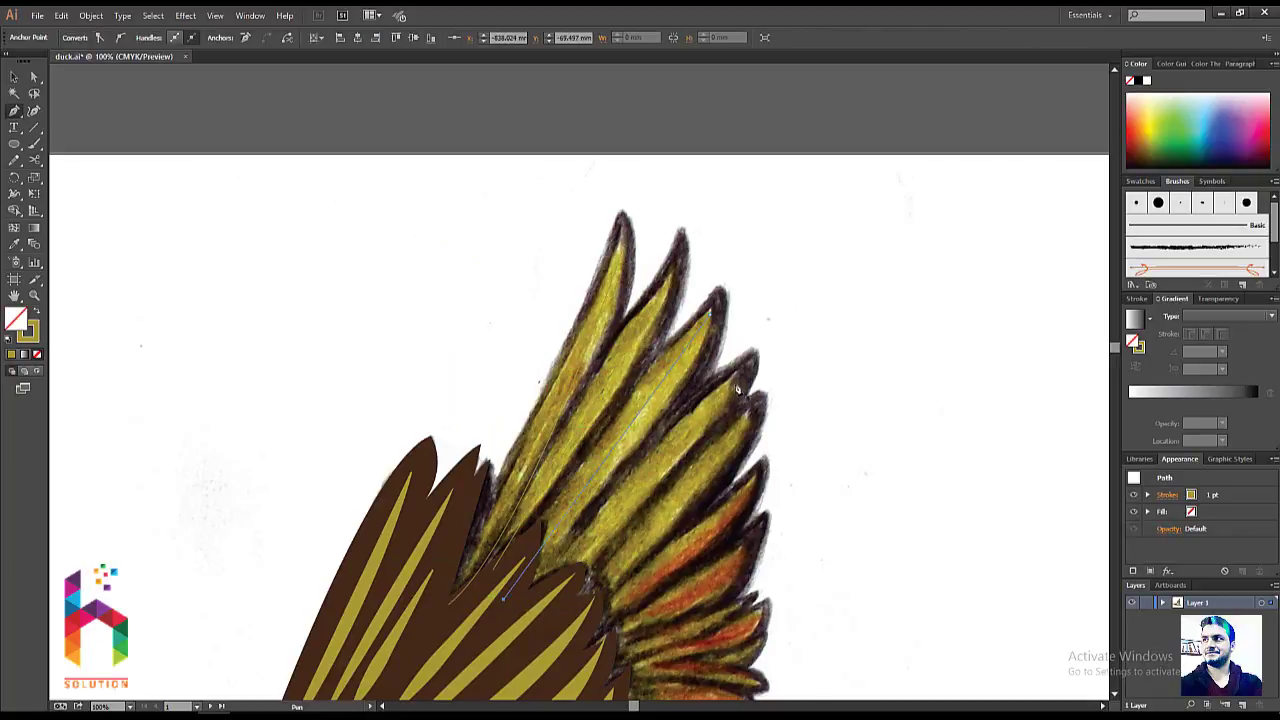
left_click(737, 390)
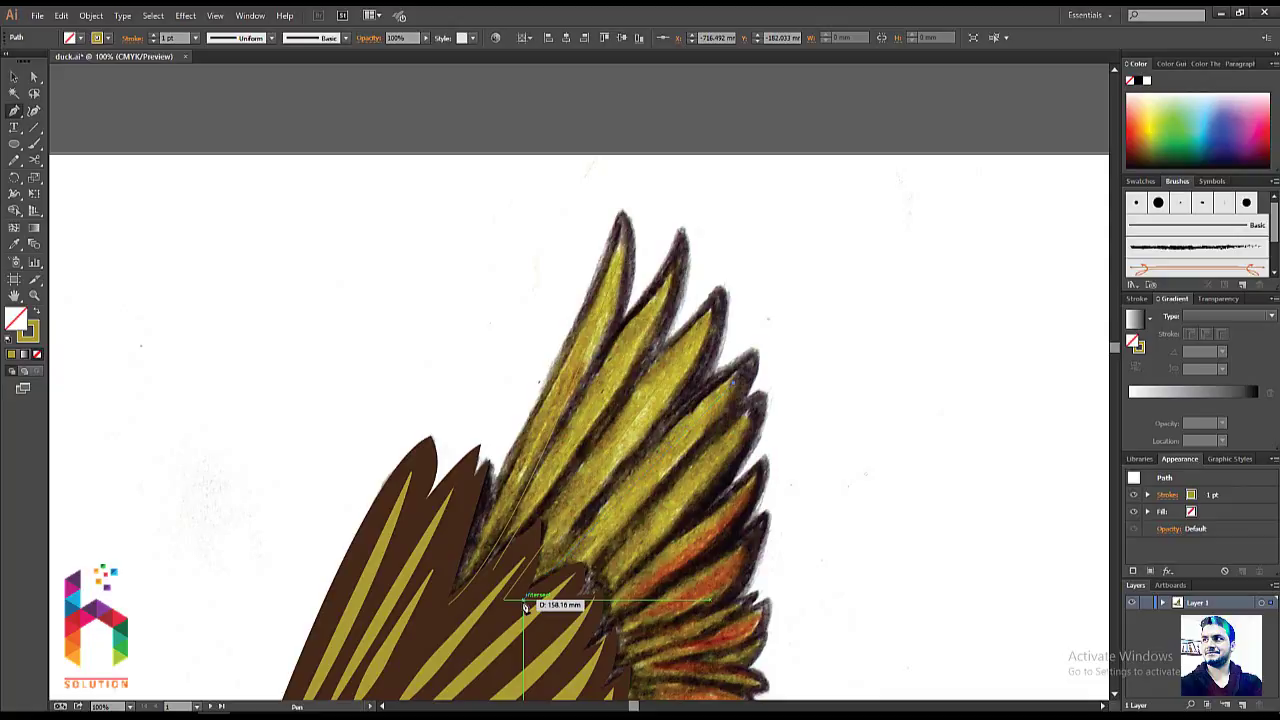
left_click(525, 607)
- Add more shaft lines, including curved ones along the lower orange feathers
left_click(737, 423)
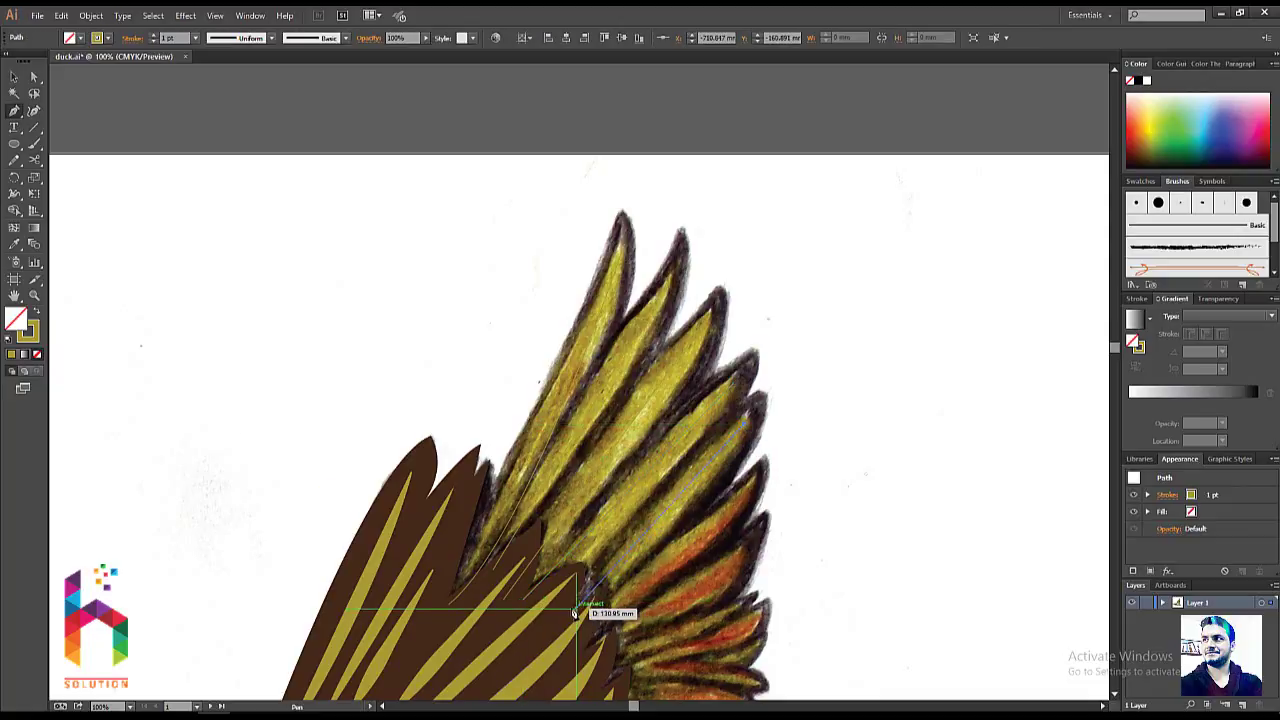
left_click(581, 614)
scroll(581, 614, "down", 3)
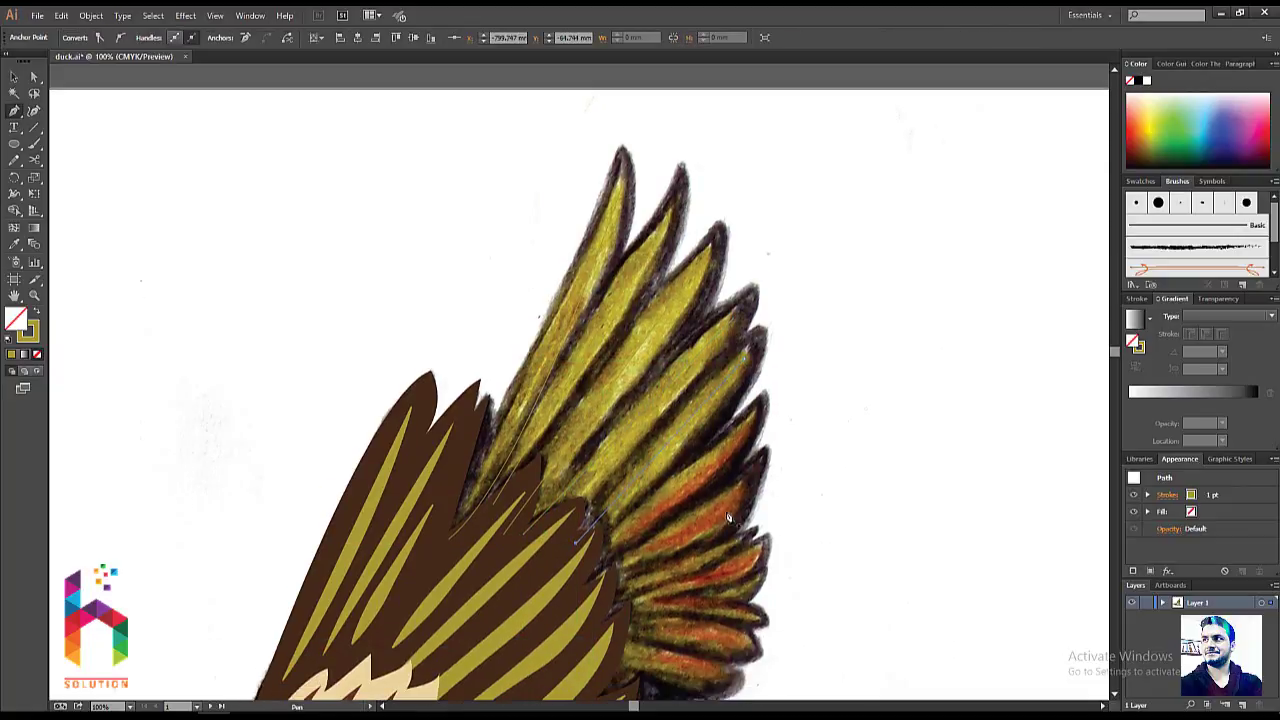
left_click(757, 390)
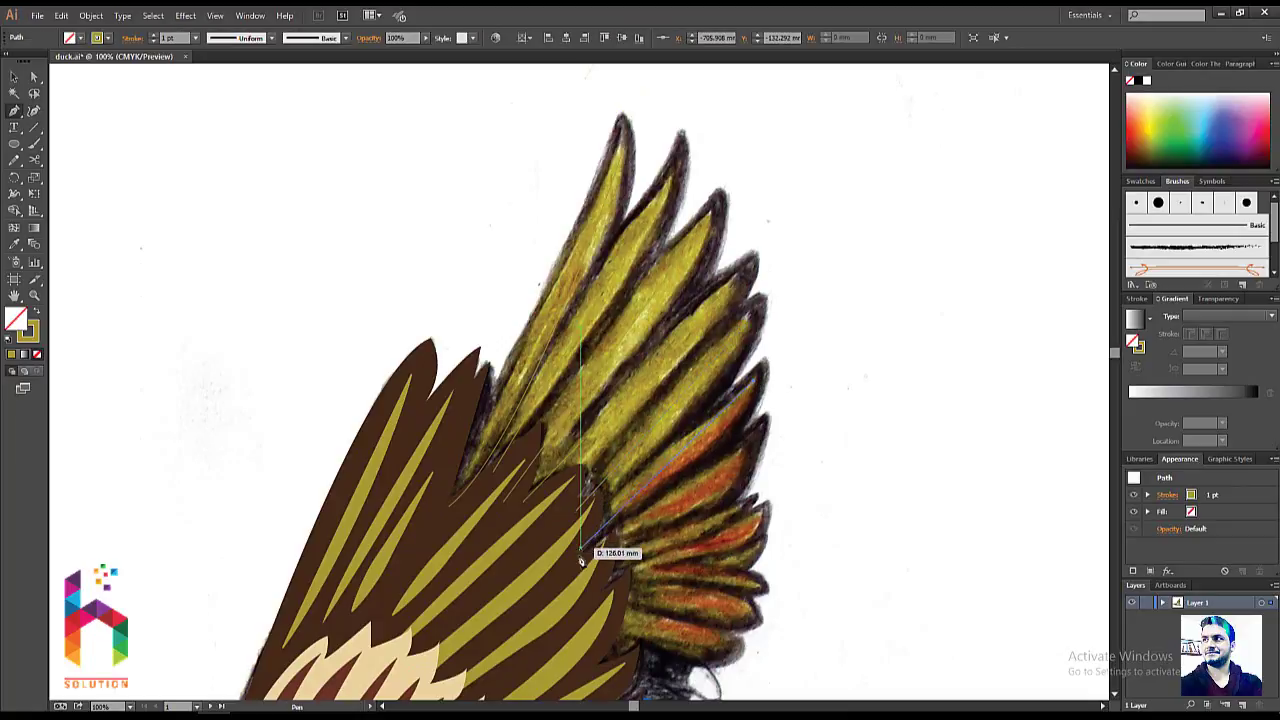
left_click(523, 552)
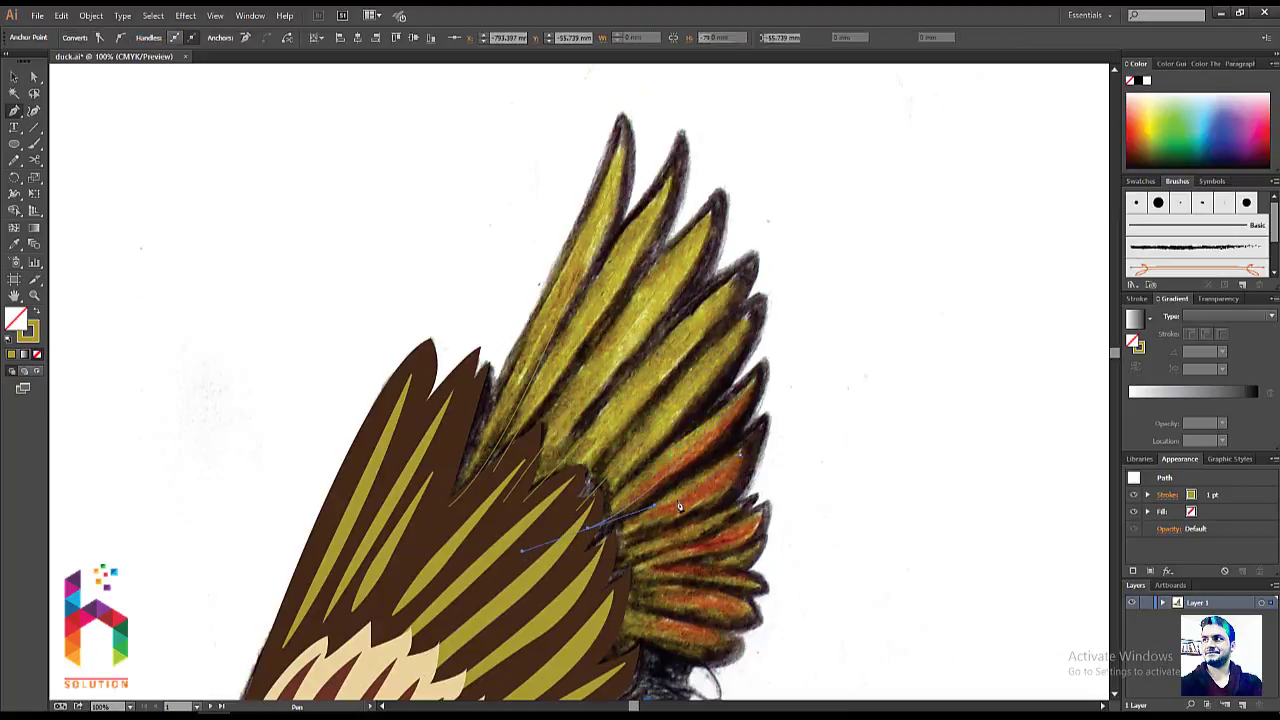
left_click(739, 462)
mouse_move(535, 572)
left_mouse_down()
mouse_move(585, 585)
mouse_move(614, 574)
left_mouse_up()
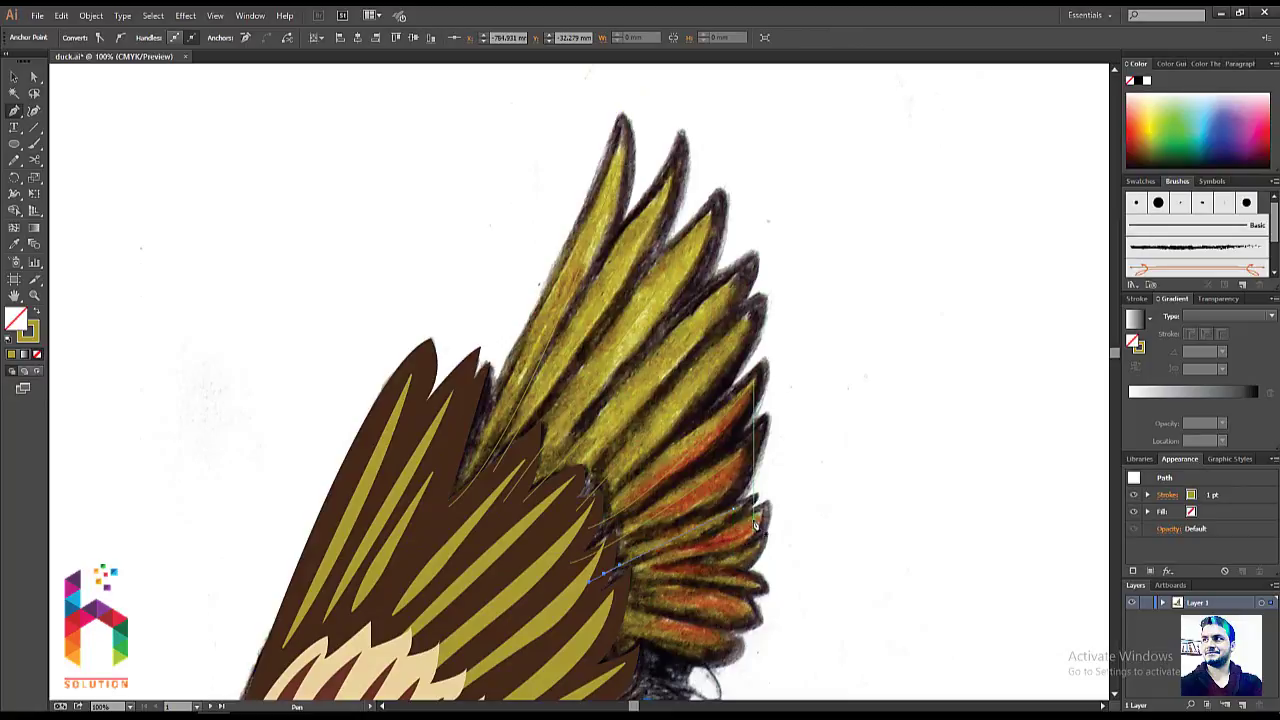
mouse_move(755, 525)
left_mouse_down()
mouse_move(593, 596)
mouse_move(530, 599)
left_mouse_up()
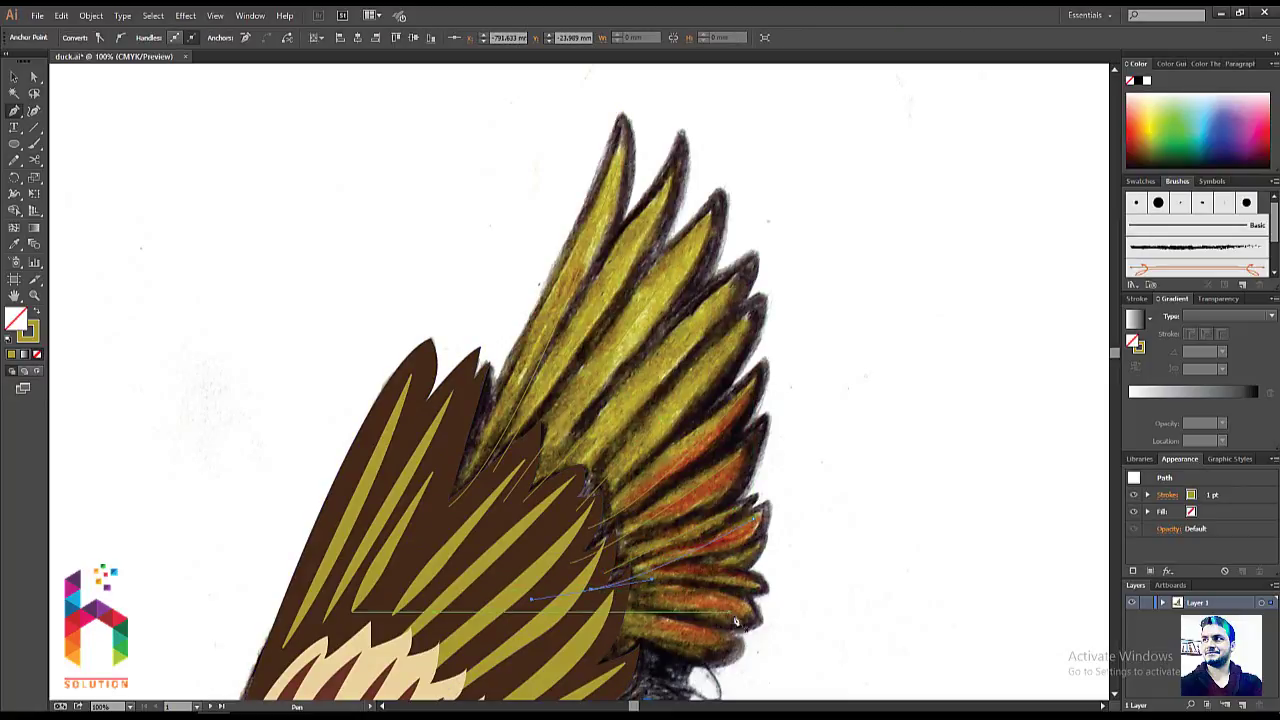
mouse_move(709, 580)
left_mouse_down()
mouse_move(653, 580)
mouse_move(590, 620)
left_mouse_up()
- Deselect the shaft lines and show the artwork in Outline view
key("ctrl")
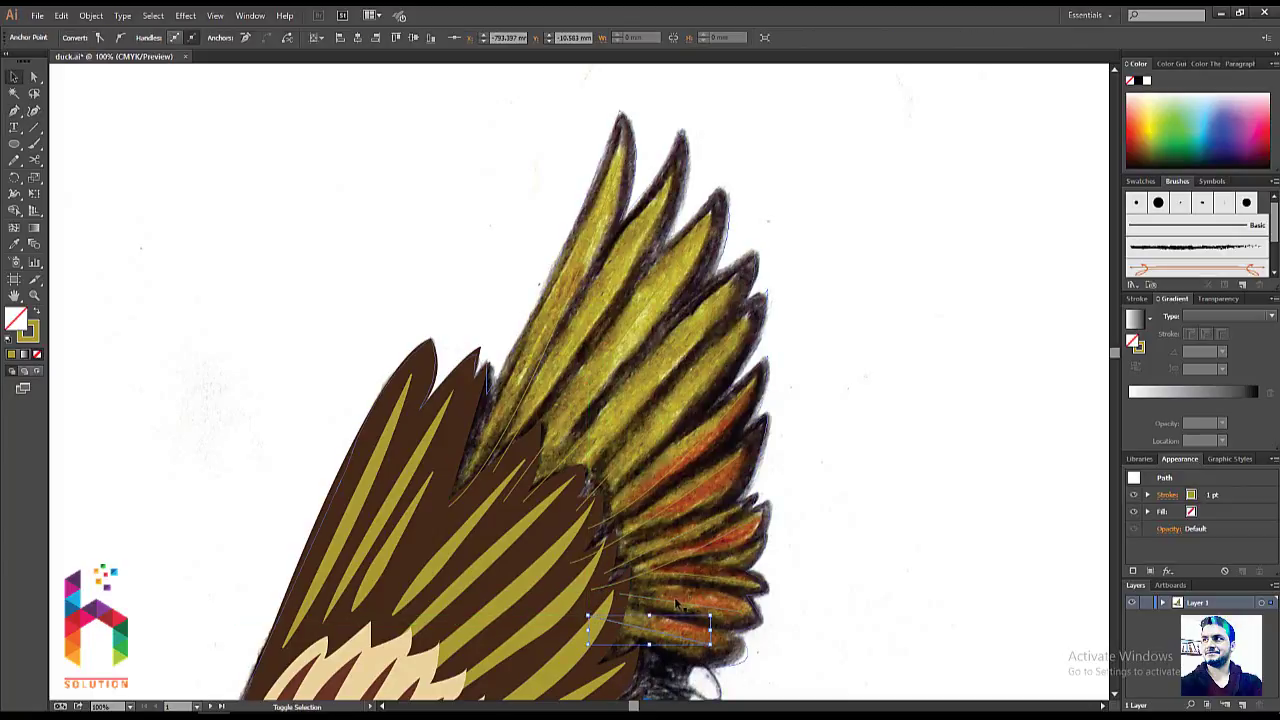
left_click(860, 368)
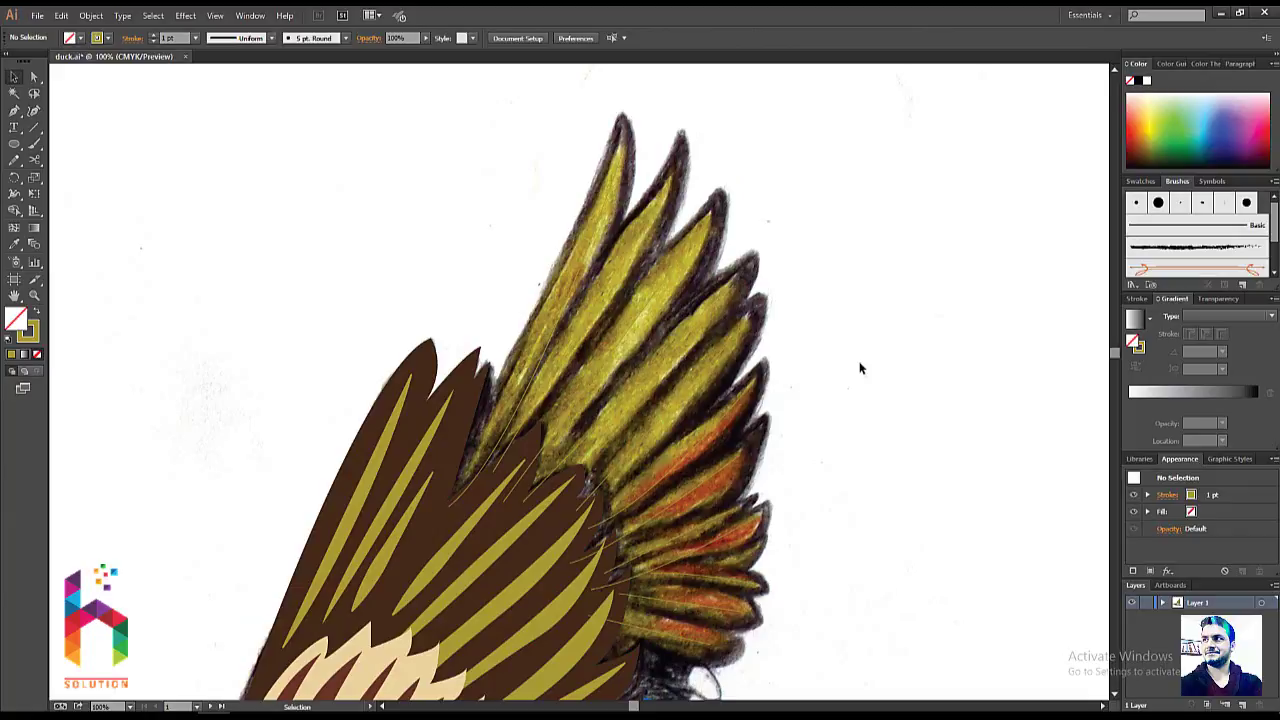
key("ctrl+y")
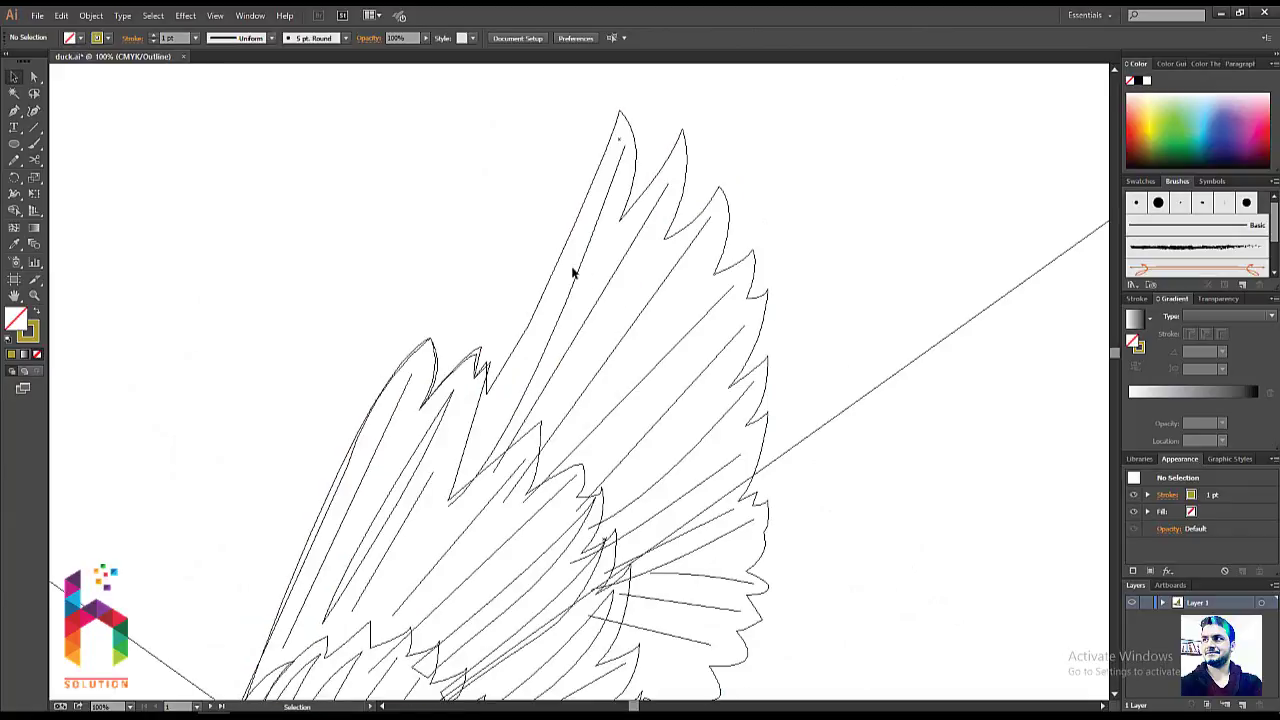
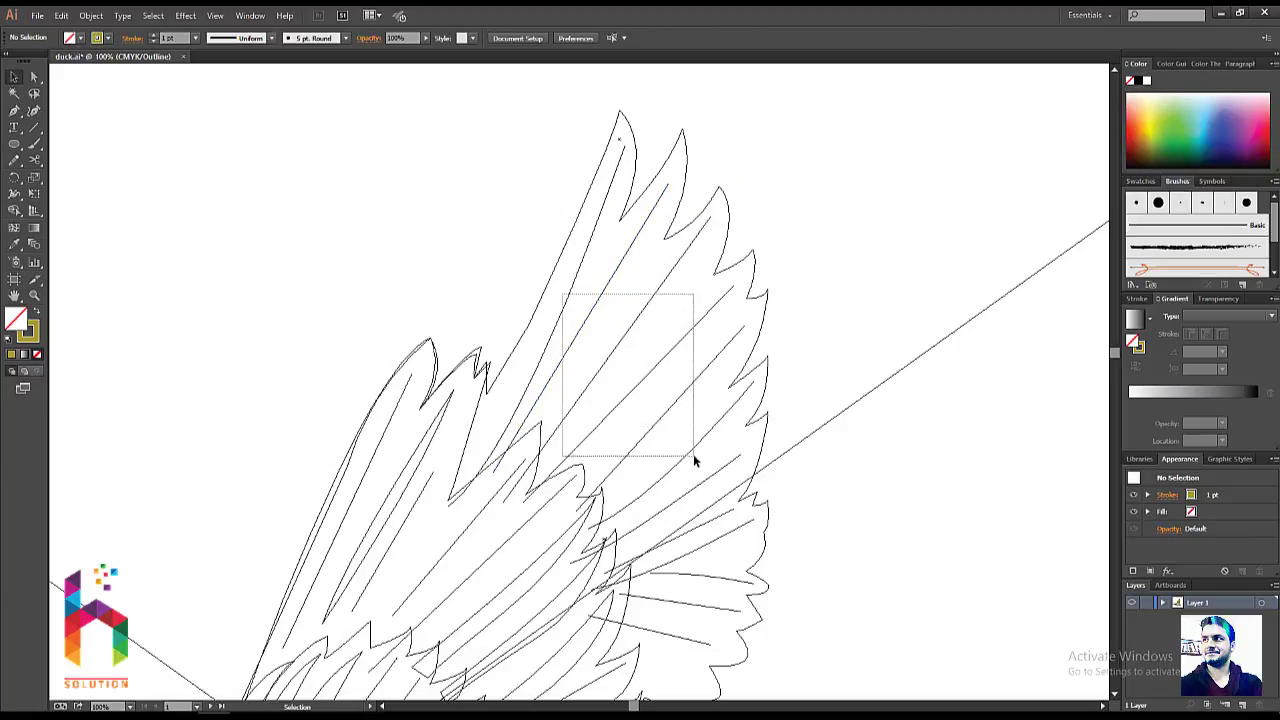
- Shift-select the six olive wing feather strokes
left_click_drag(694, 459, 693, 456)
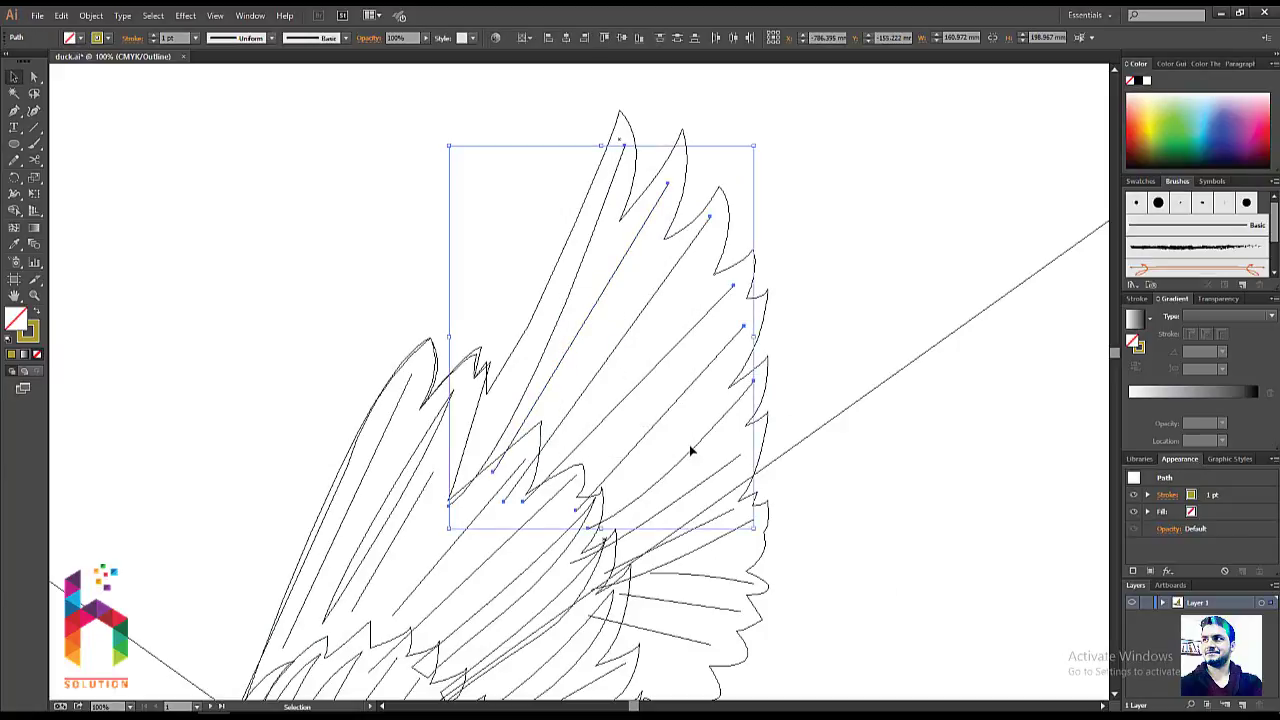
left_click(688, 497, "shift")
left_click(693, 522, "shift")
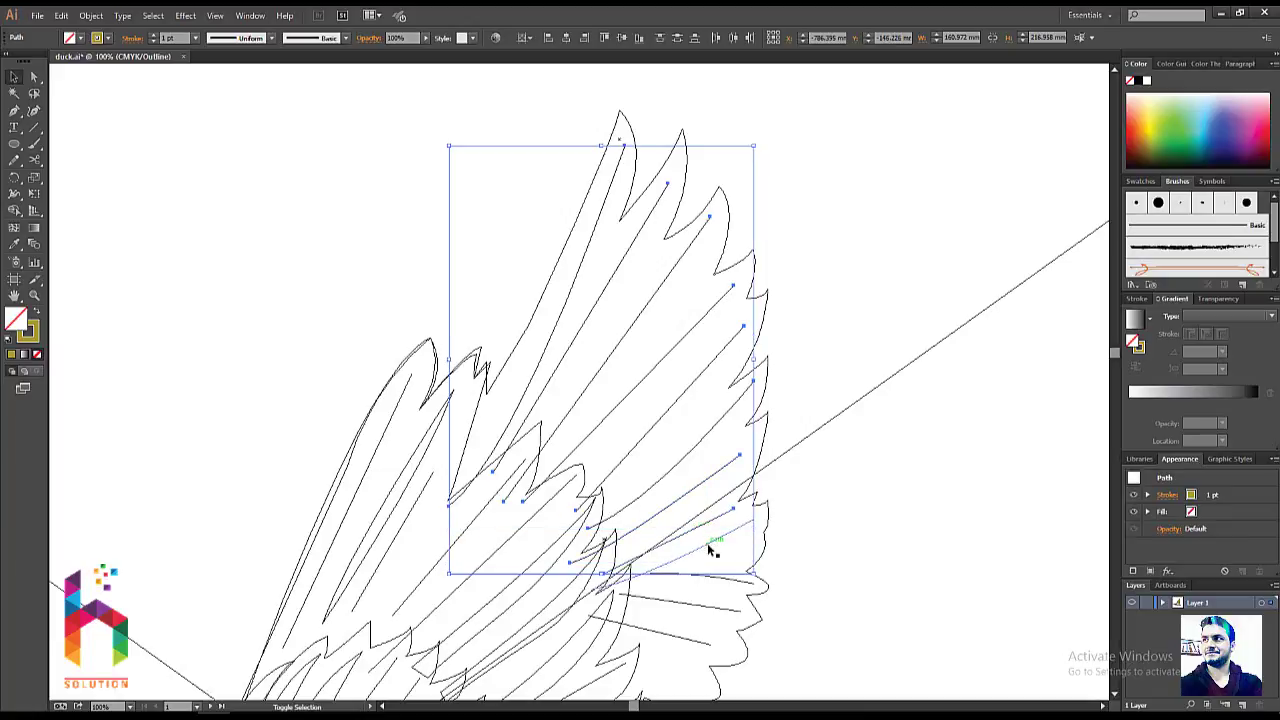
left_click(707, 565, "shift")
left_click(713, 612, "shift")
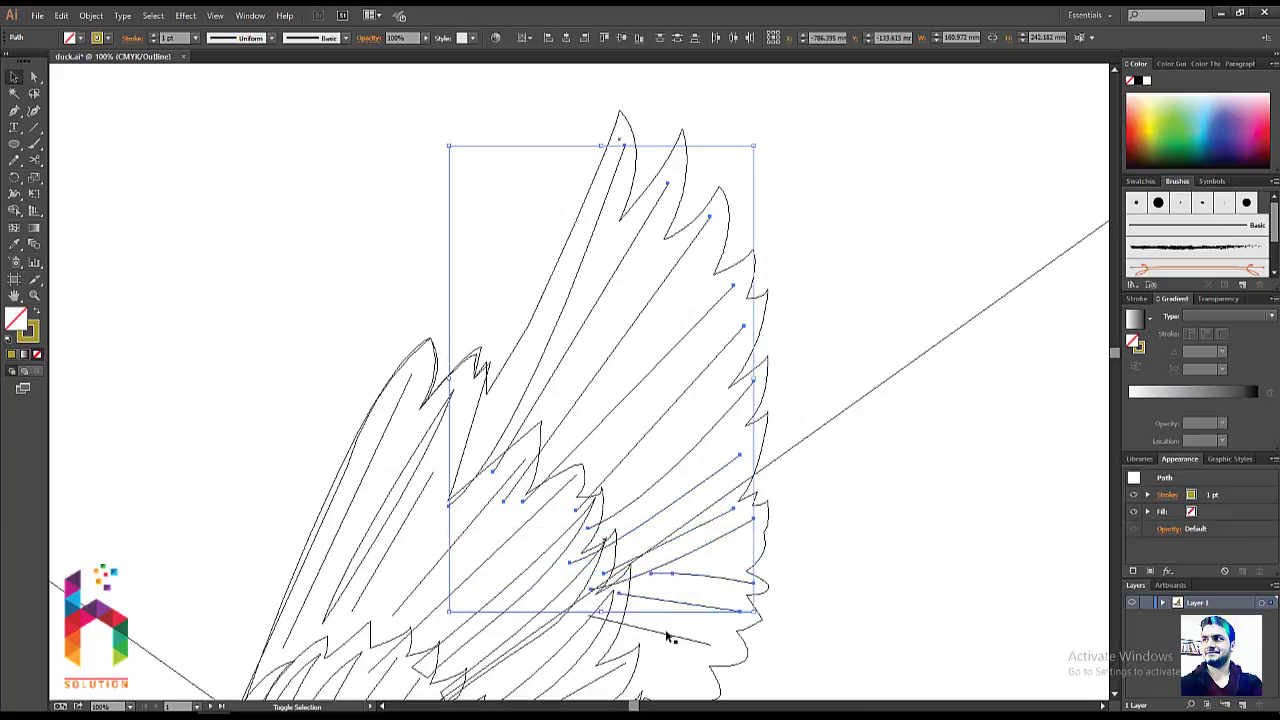
left_click(663, 634, "shift")
- Set their stroke weight to 30 pt and return to Preview view
scroll(652, 590, "down", 2)
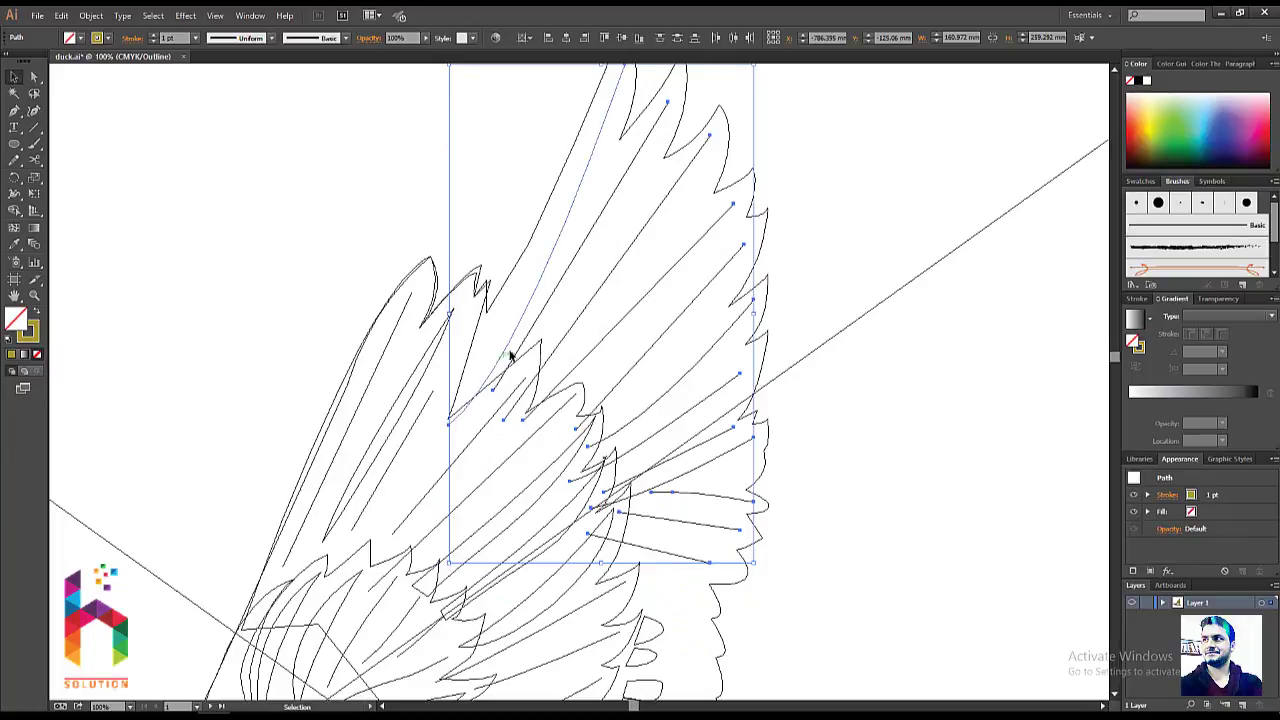
scroll(571, 238, "up", 2)
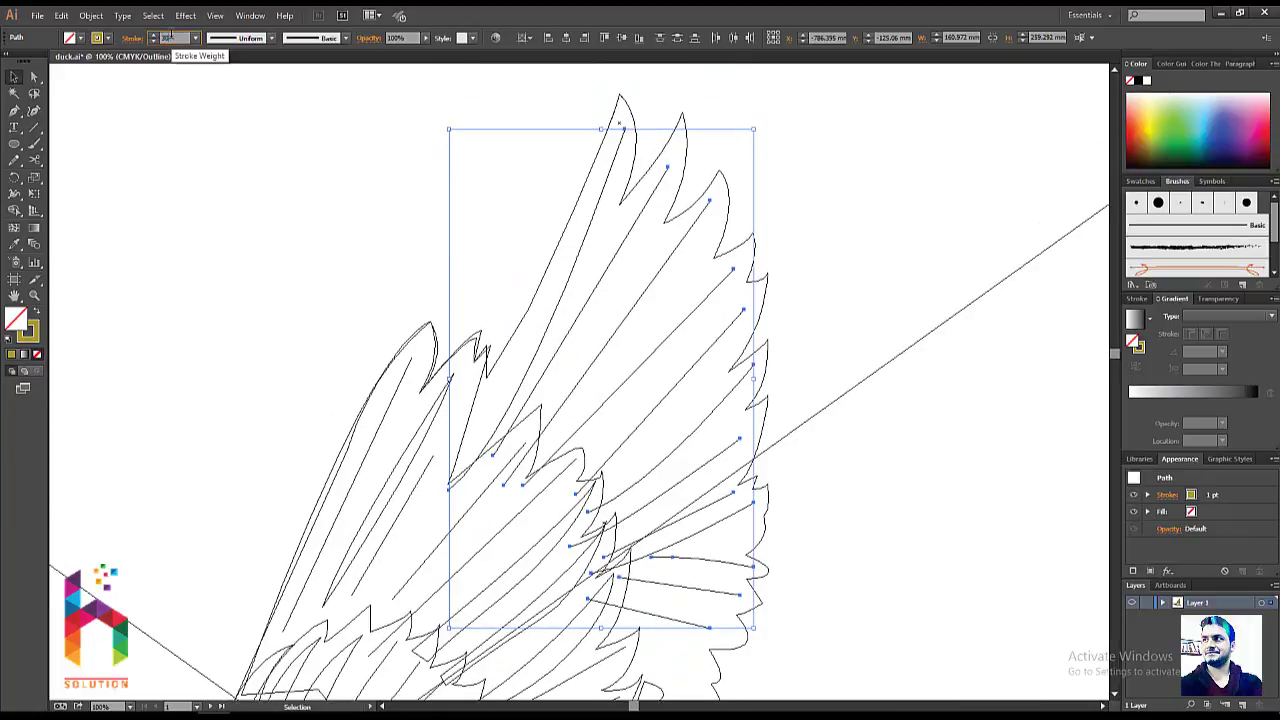
type("30")
key("Return")
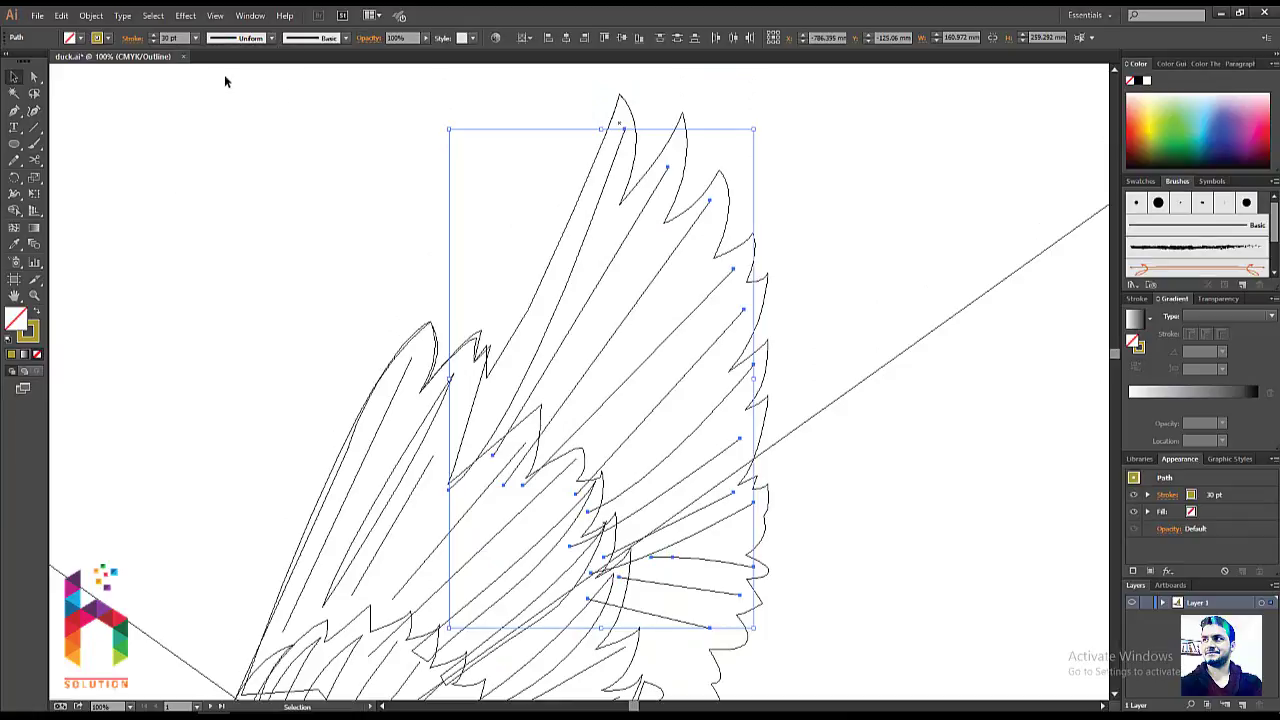
key("ctrl+y")
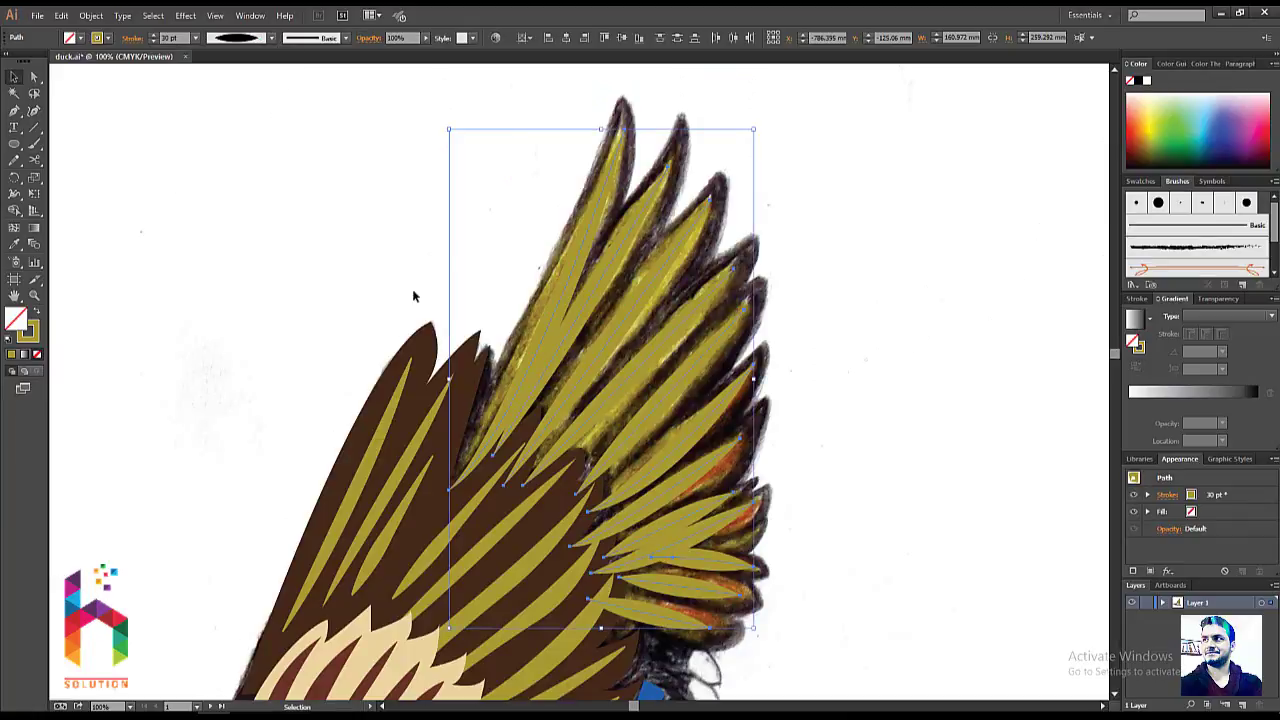
- Select the brown wing and beige feather groups and bring them forward
left_click(330, 298)
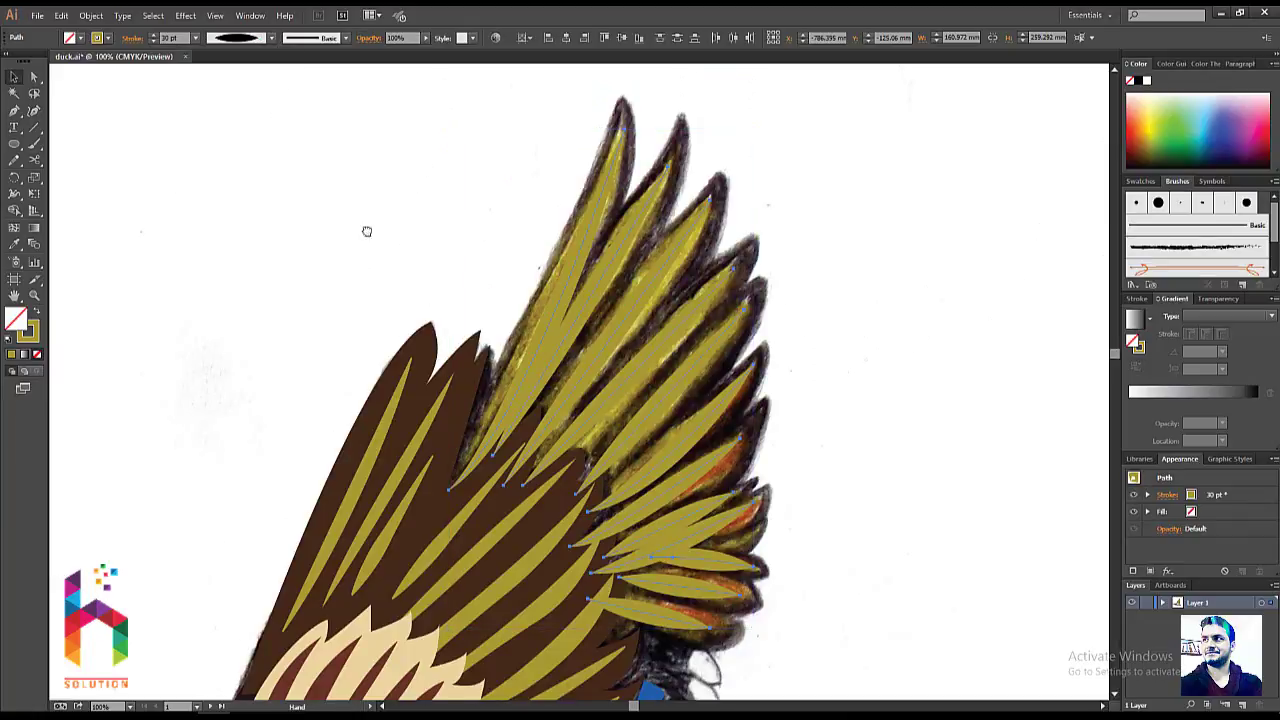
scroll(366, 229, "down", 2)
left_click(484, 213)
left_click(375, 445, "shift")
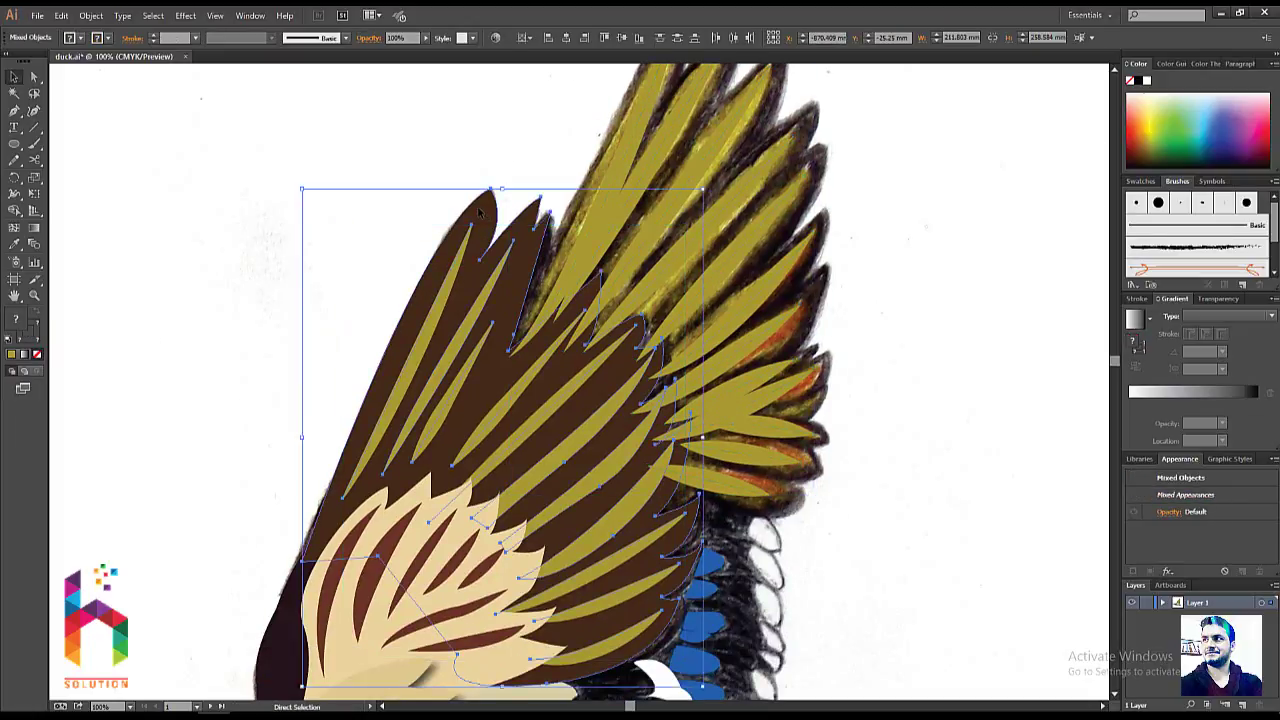
scroll(375, 445, "down", 3)
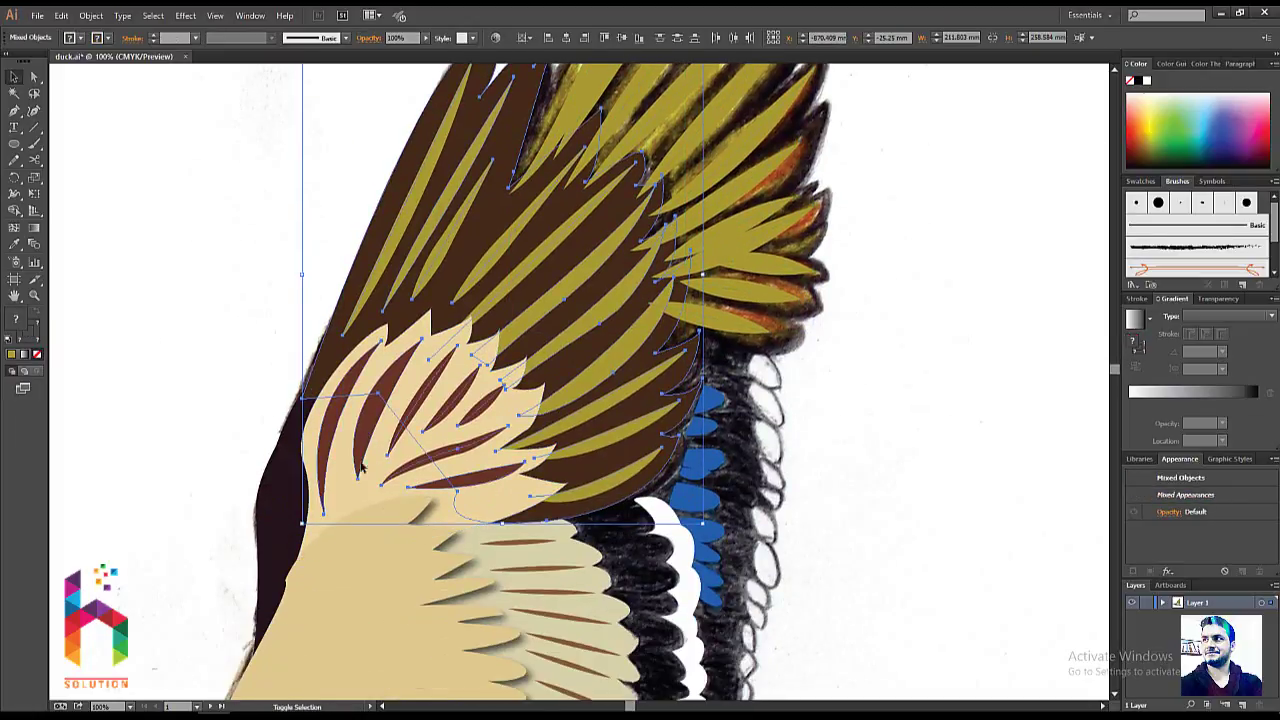
left_click(350, 503, "shift")
key("ctrl+shift+bracketright")
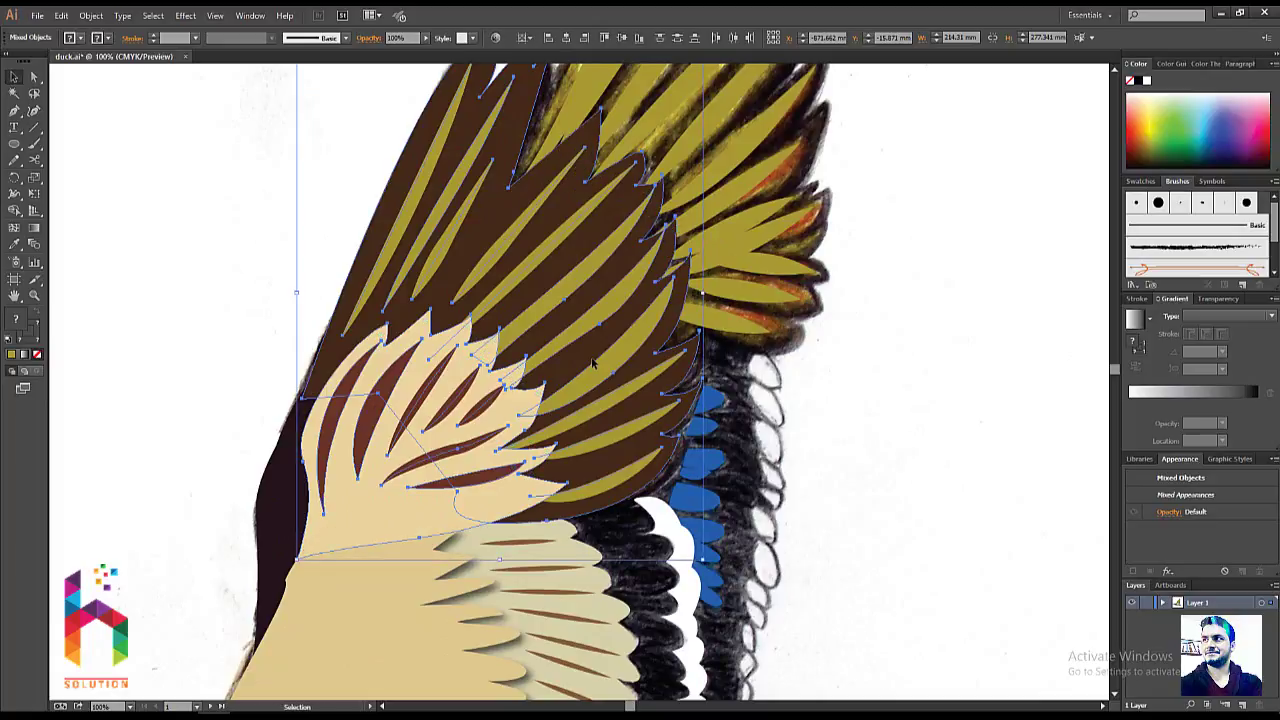
- Zoom in on the belly and the green outline beside the wing
left_click(197, 233)
left_click_drag(200, 233, 194, 166)
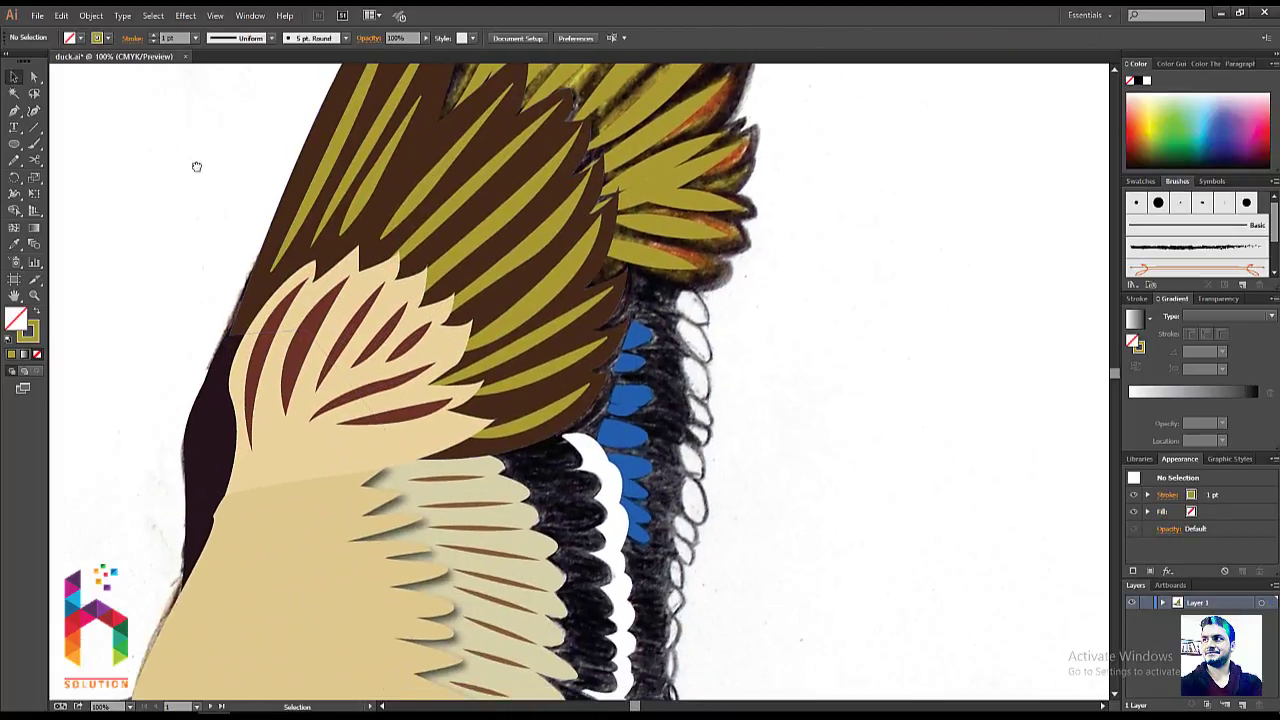
key("ctrl+minus")
mouse_move(503, 215)
left_mouse_down()
mouse_move(505, 285)
mouse_move(530, 253)
mouse_move(500, 441)
left_mouse_up()
key("ctrl+minus")
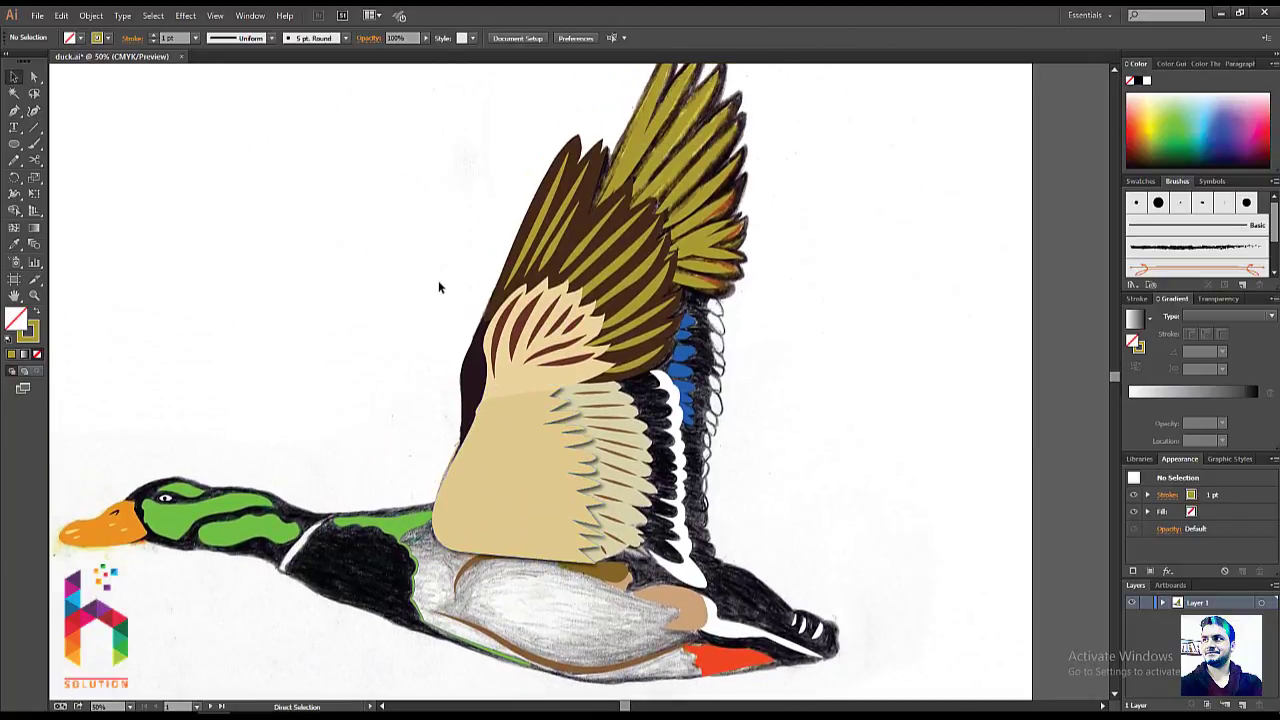
key("ctrl+plus")
scroll(443, 257, "down", 3)
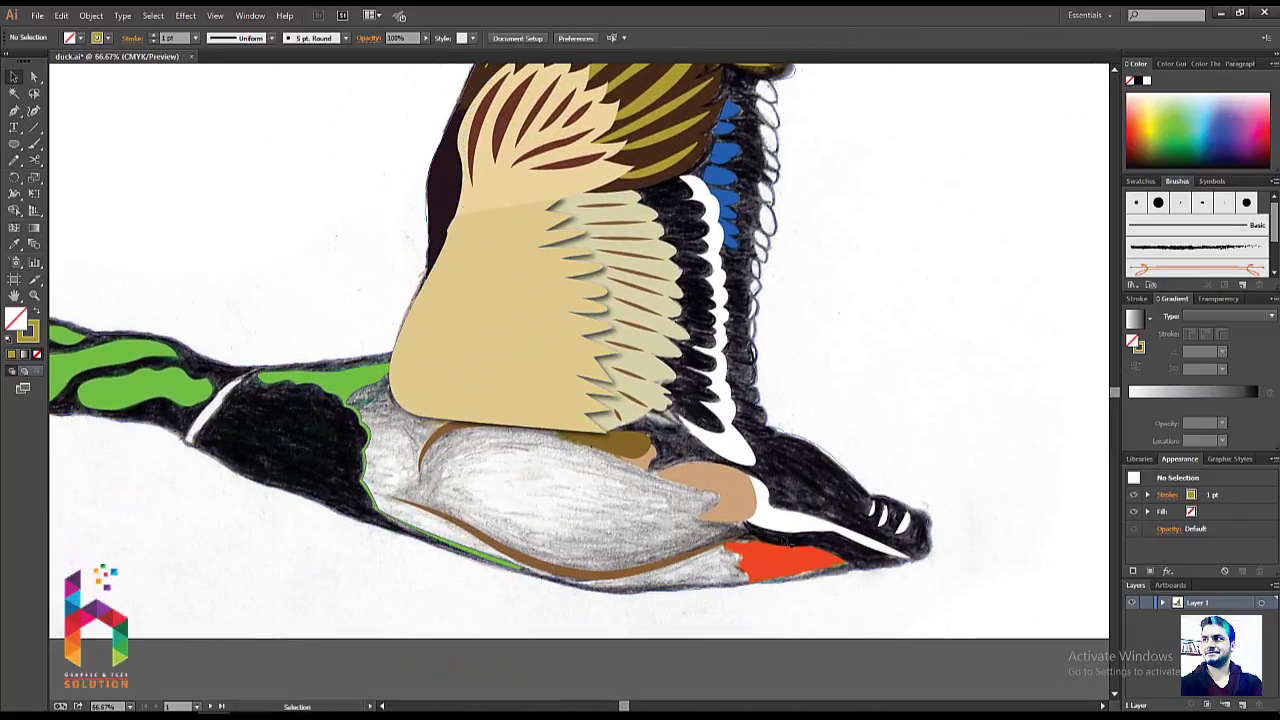
key("ctrl+plus")
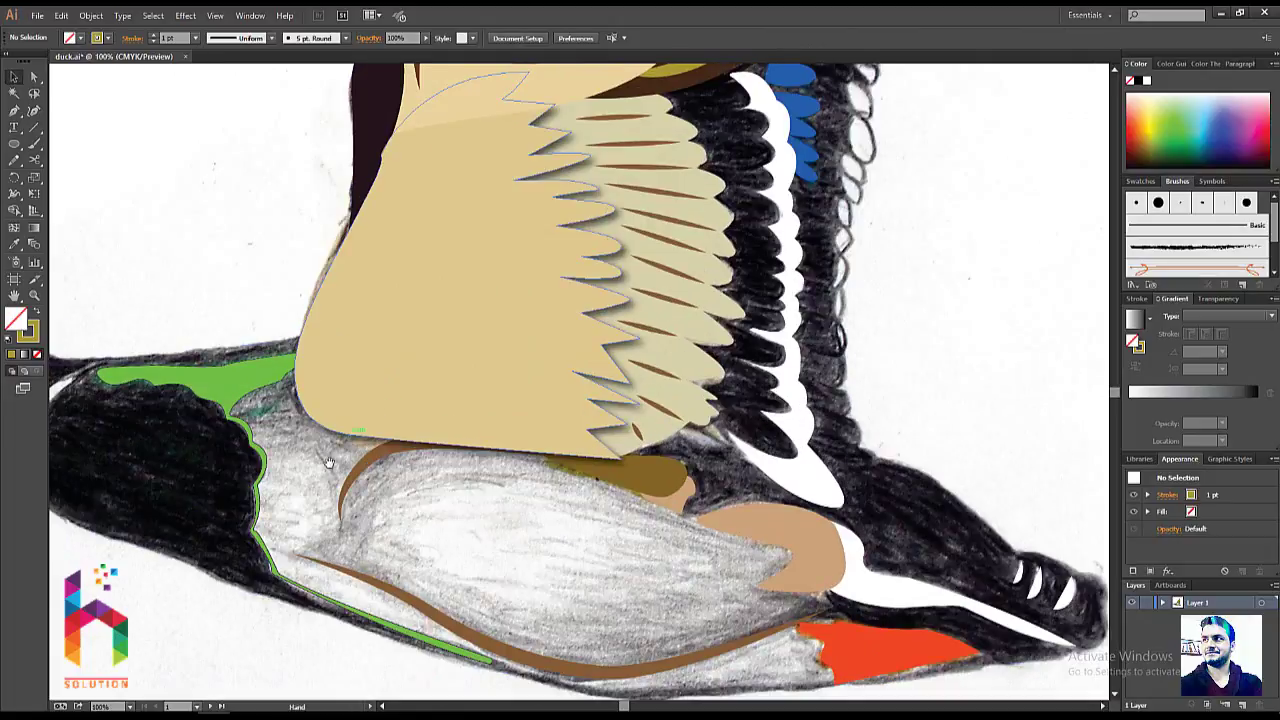
left_click_drag(329, 464, 442, 412)
key("ctrl+plus")
key("ctrl+plus")
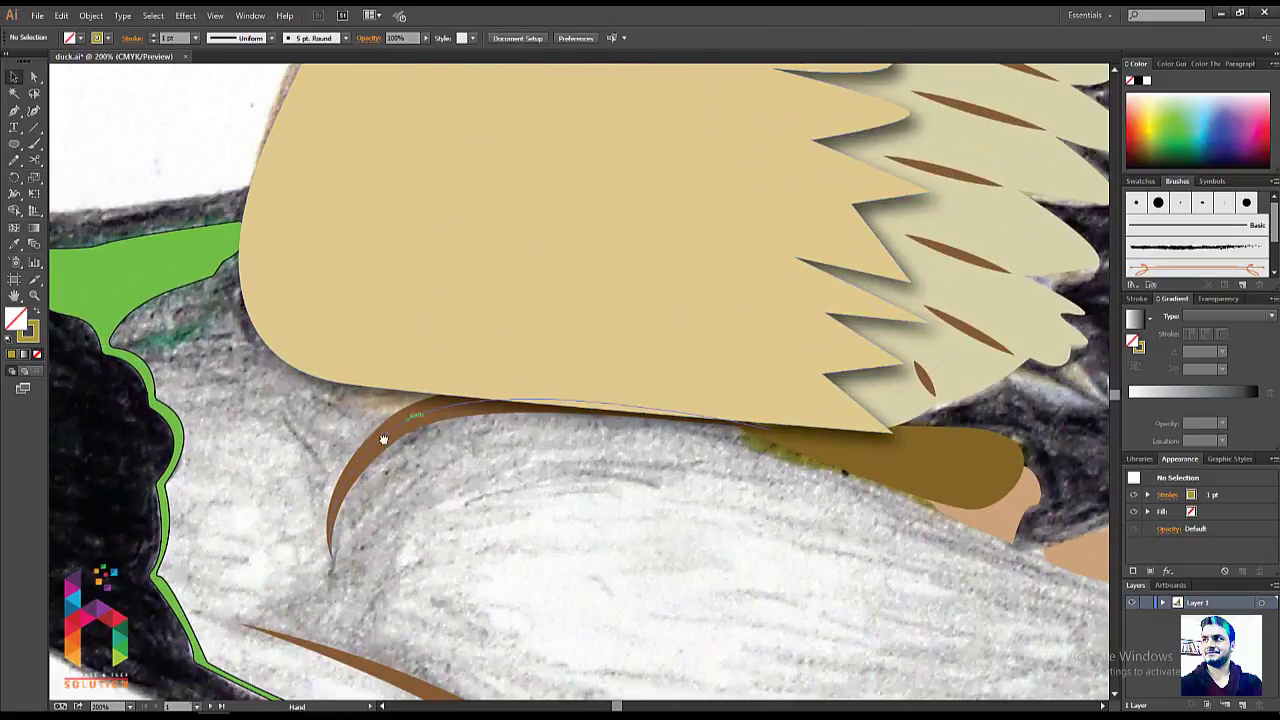
left_click_drag(380, 443, 455, 370)
- Start a pen path beside the wing, tracing down the green outline to its corner
left_click_drag(362, 237, 325, 238)
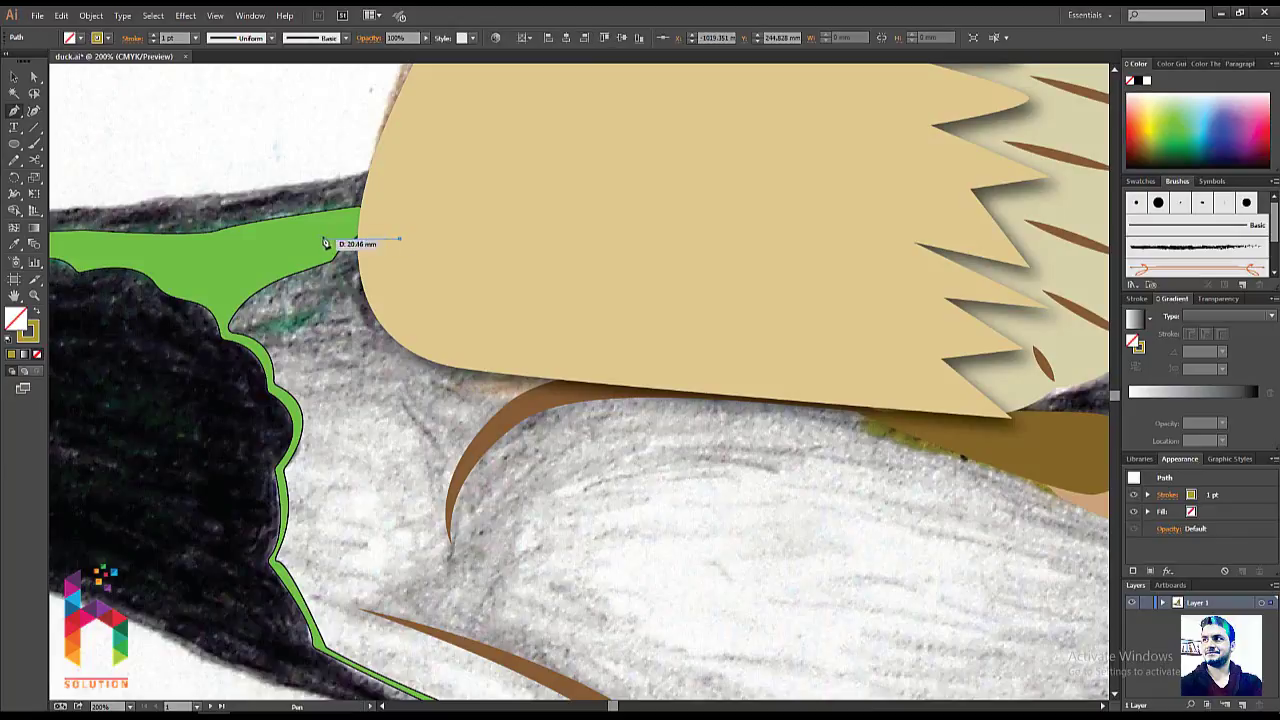
left_click_drag(226, 312, 253, 350)
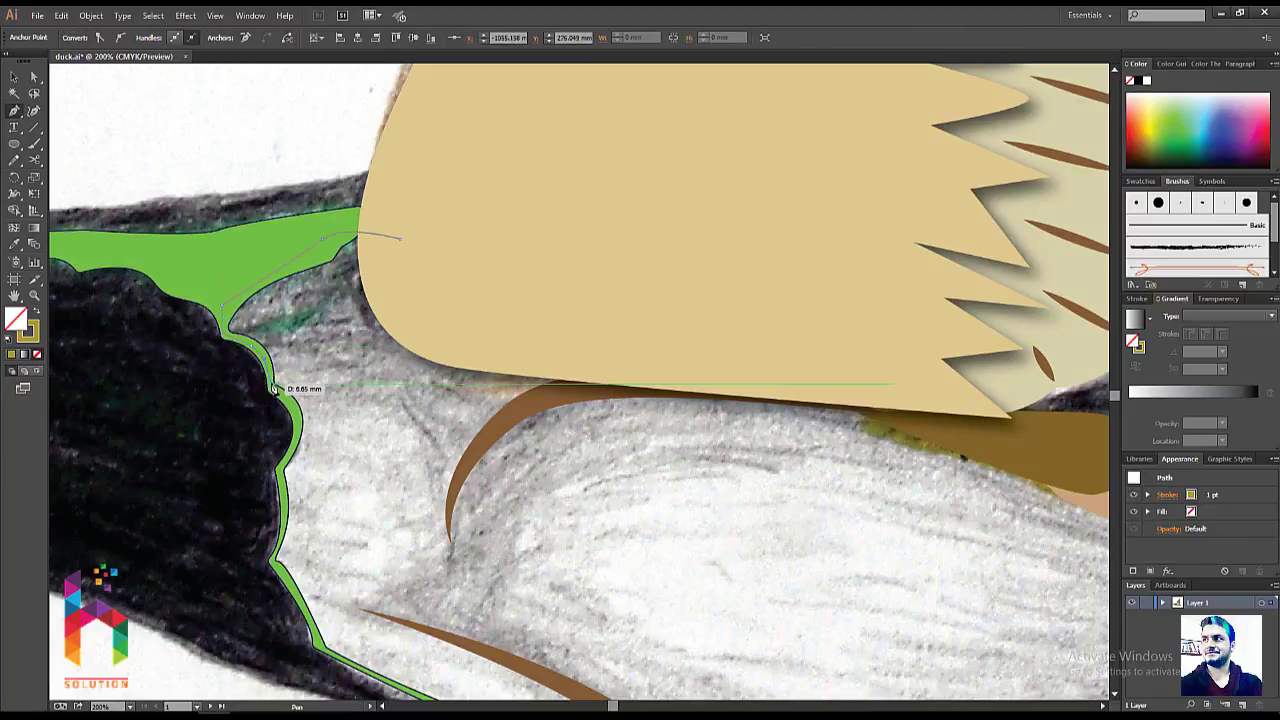
mouse_move(284, 396)
left_mouse_down()
mouse_move(298, 416)
mouse_move(287, 472)
left_mouse_up()
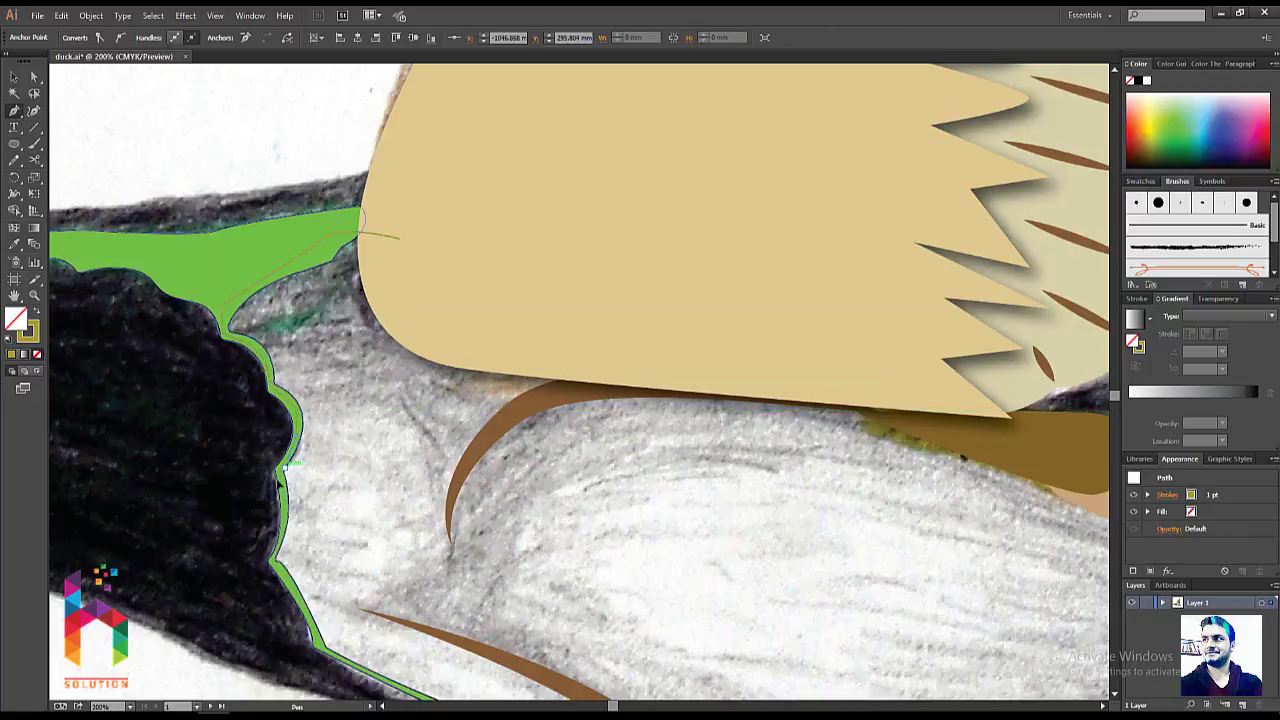
left_click_drag(286, 500, 285, 535)
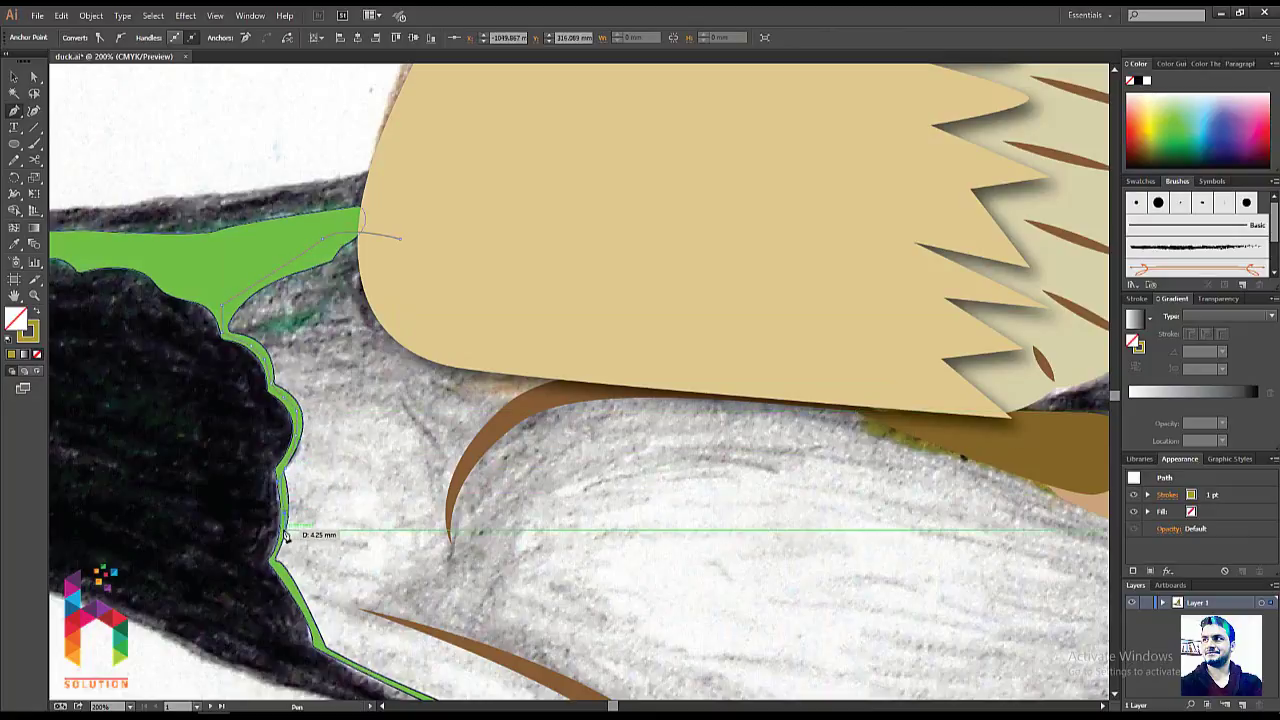
left_click_drag(400, 234, 223, 529)
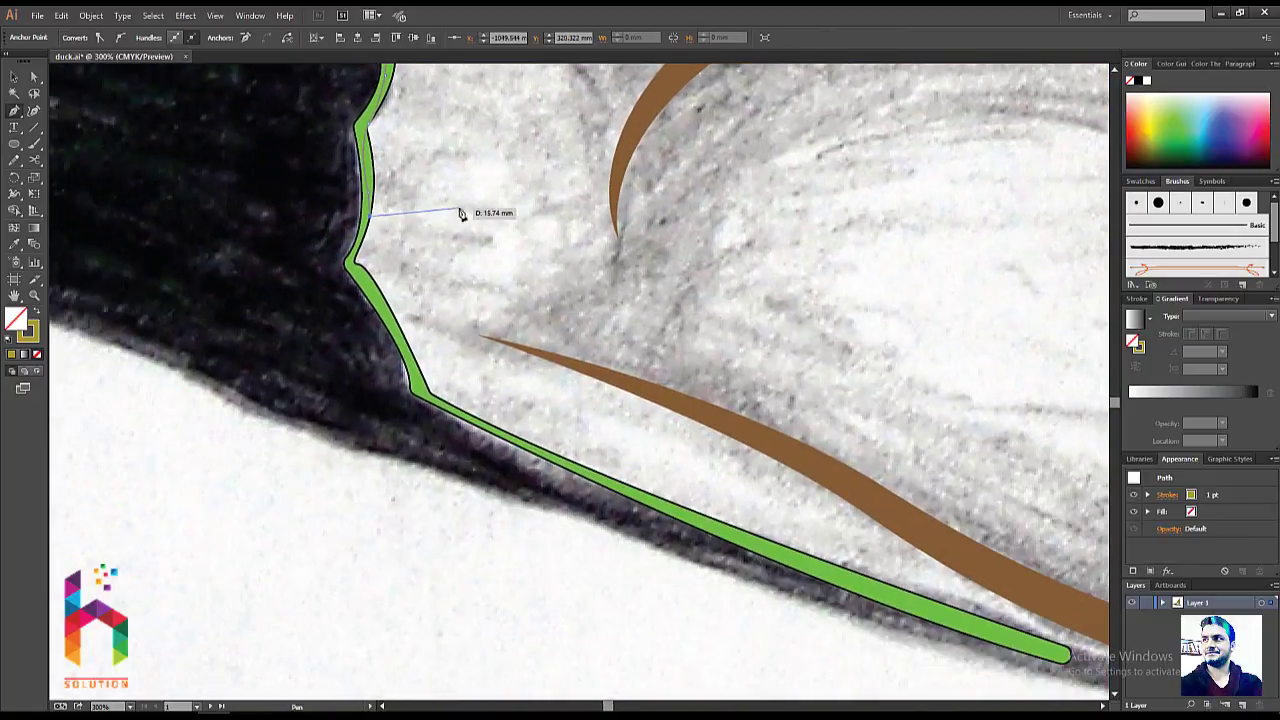
left_click(352, 265)
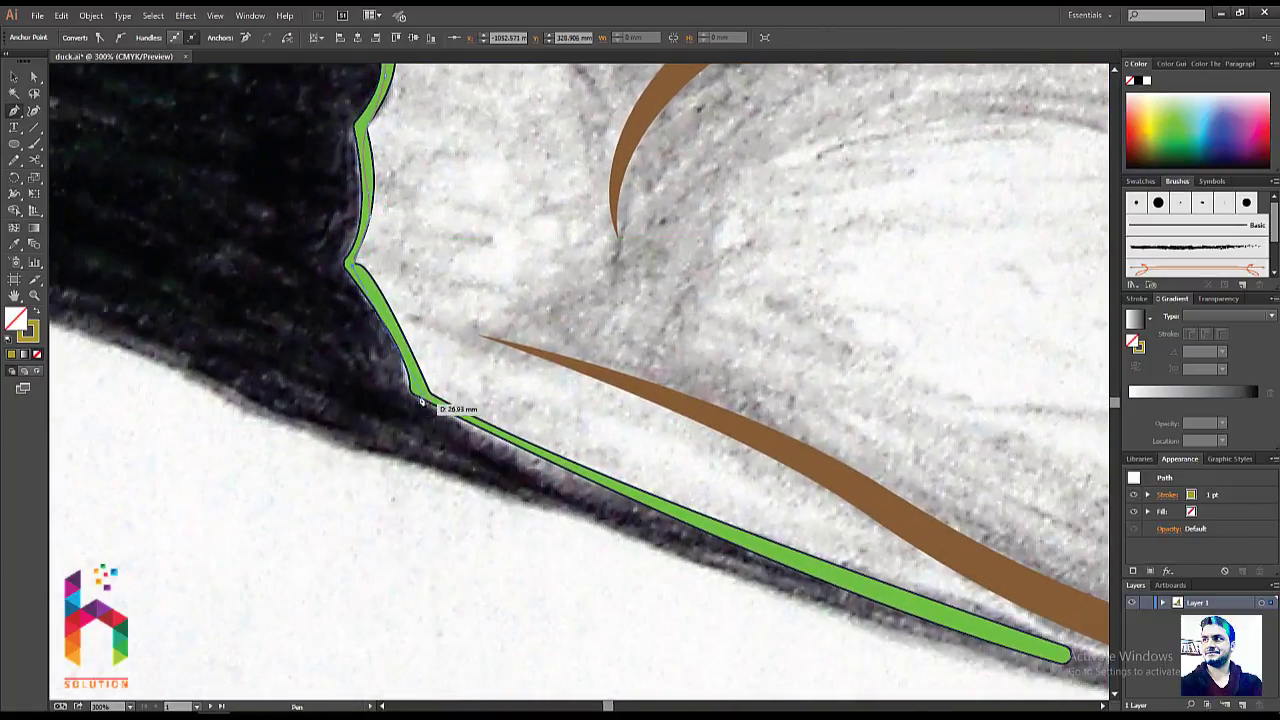
left_click(421, 401)
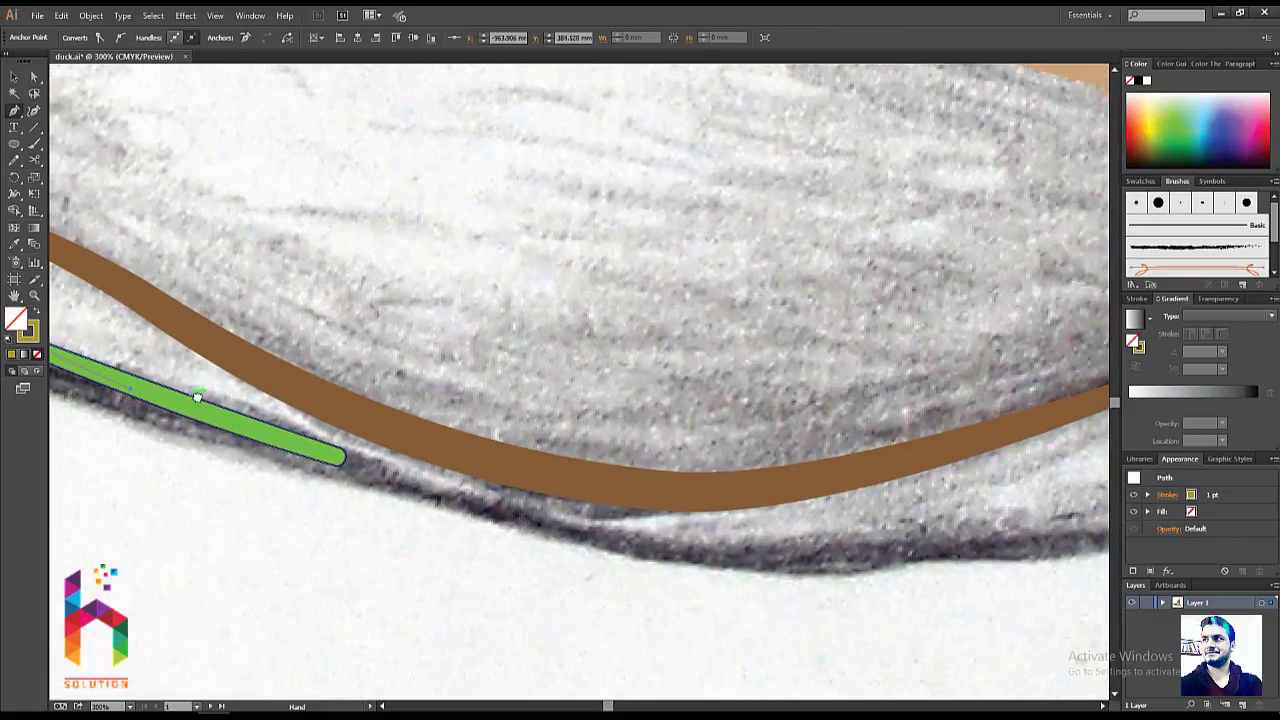
left_click_drag(908, 591, 194, 391)
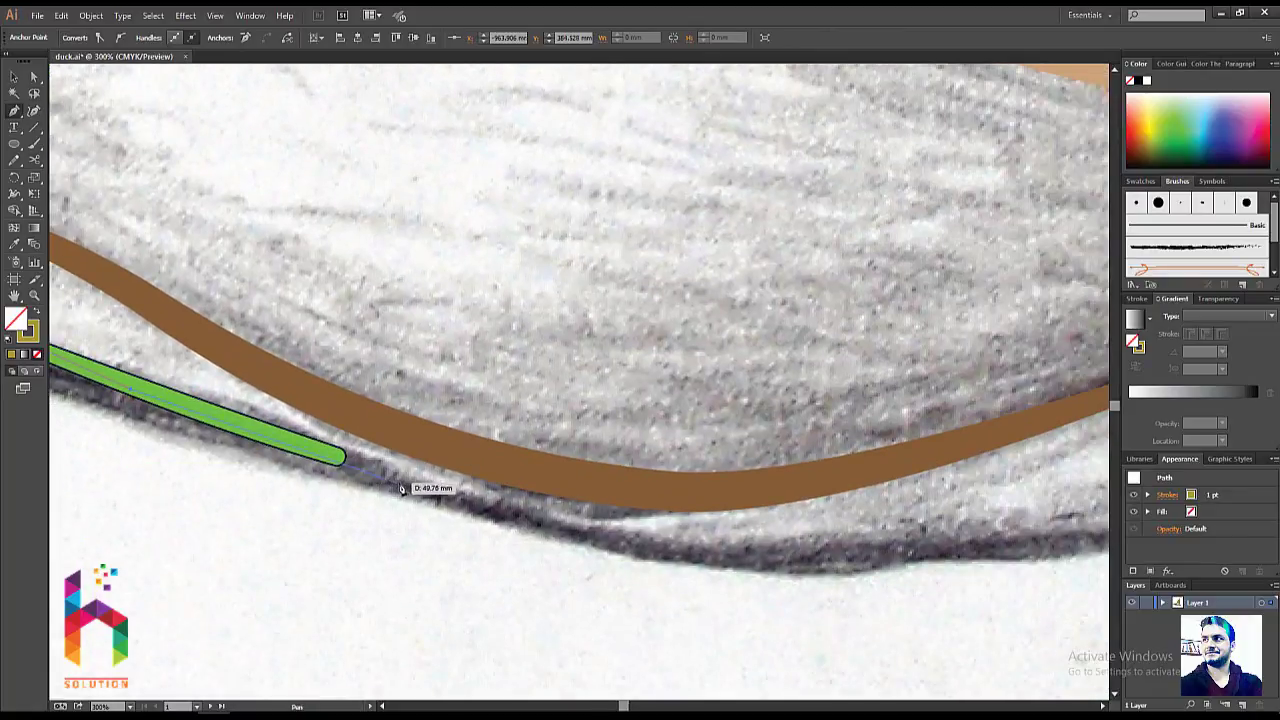
key("ctrl+minus")
left_click_drag(1090, 501, 640, 566)
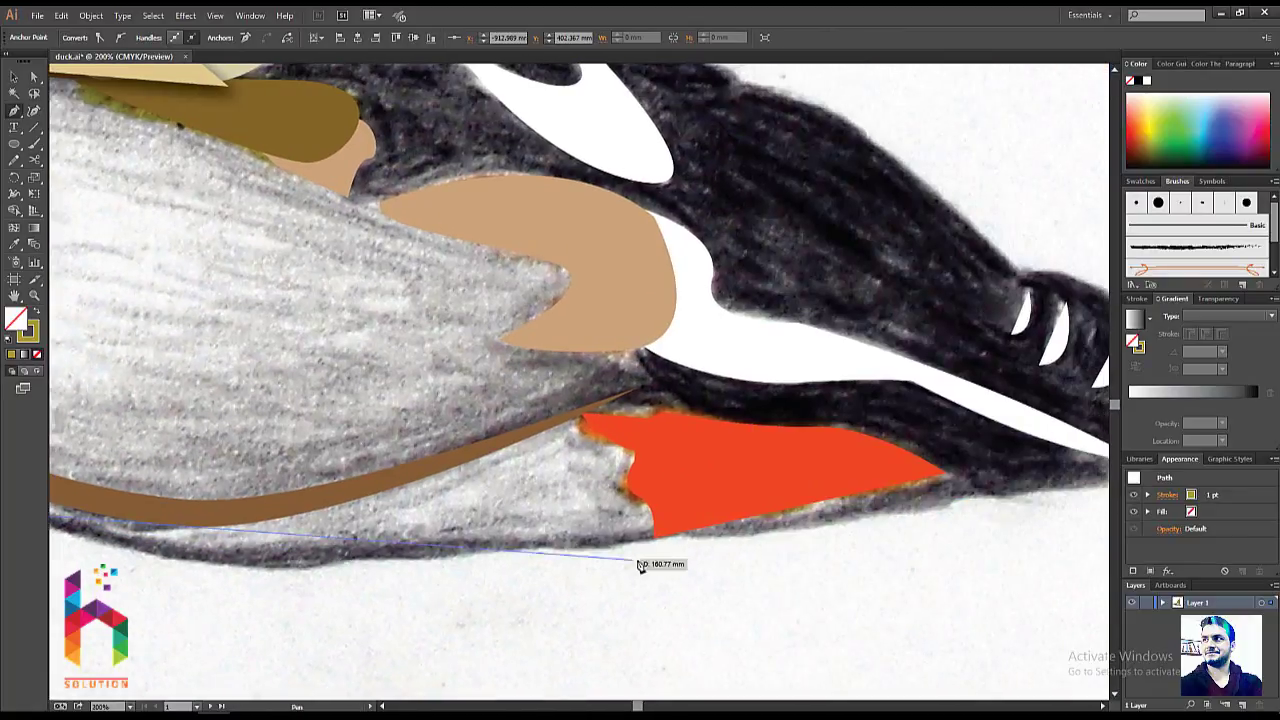
- Continue the path along the belly, past the orange and tan patches, back to the front
left_click_drag(337, 557, 457, 510)
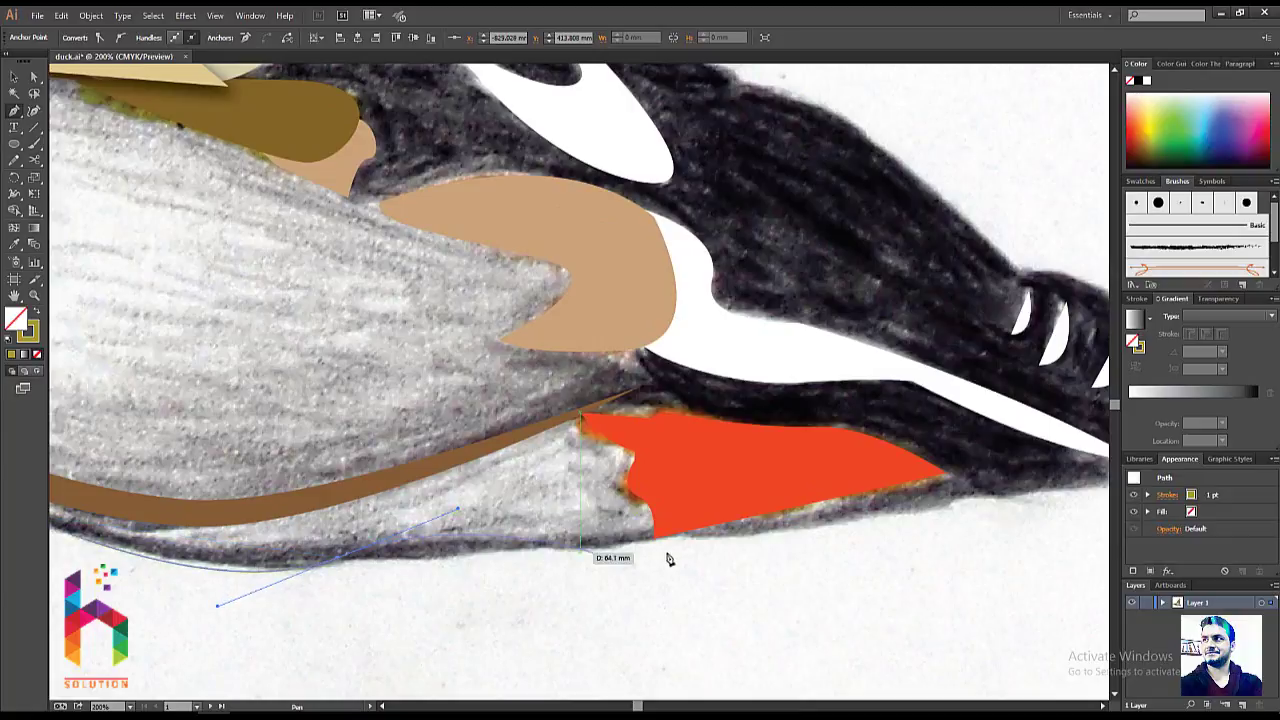
left_click(337, 557, "alt")
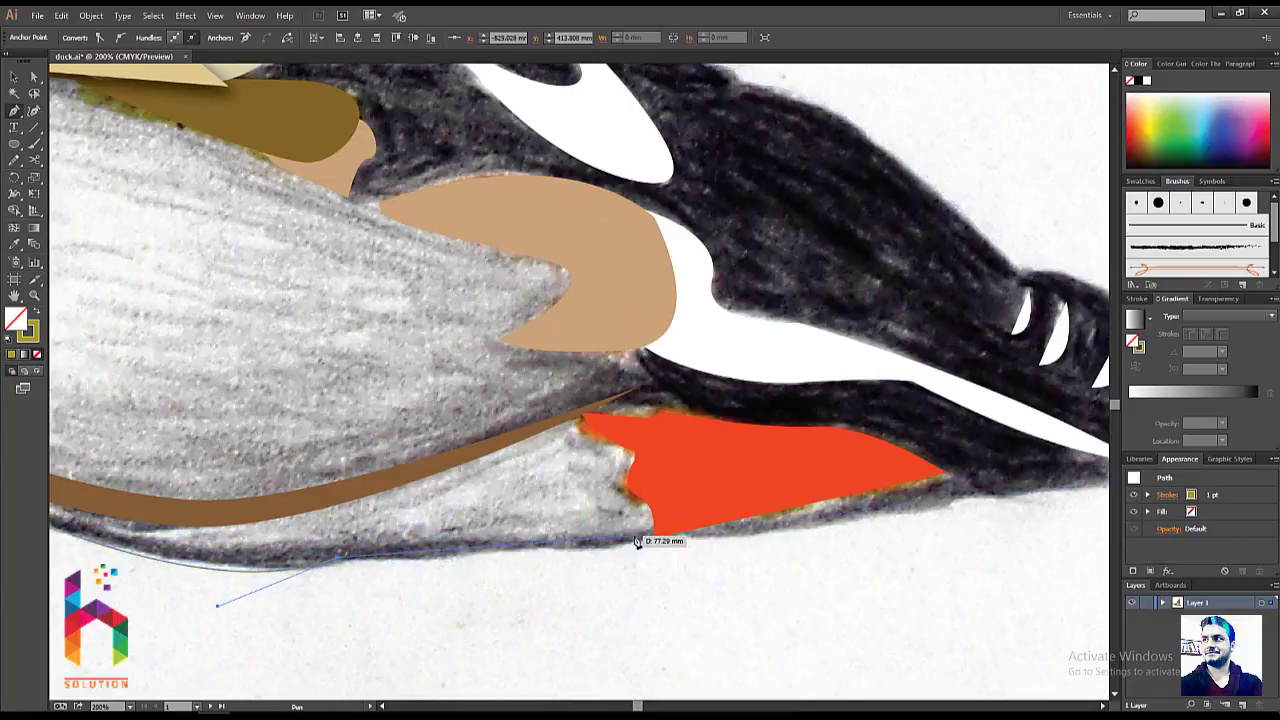
left_click_drag(654, 536, 694, 513)
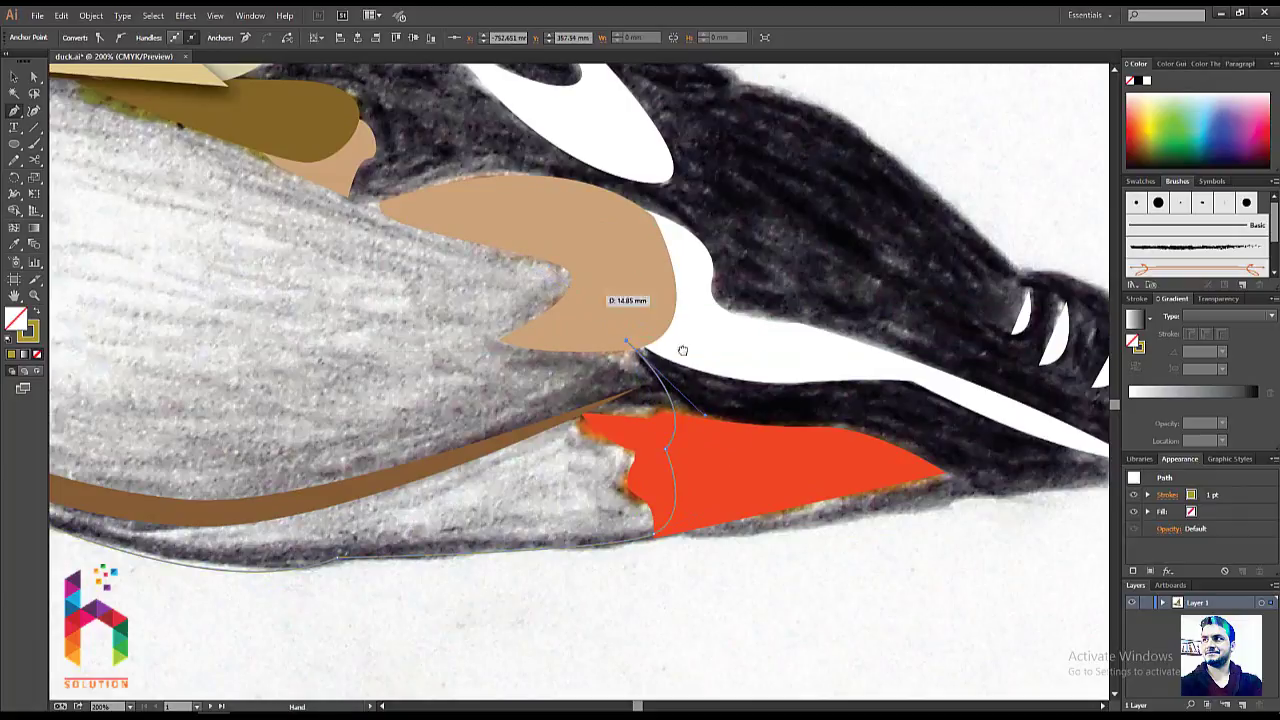
left_click_drag(682, 350, 836, 438)
left_click(745, 333)
left_click(658, 308)
left_click(485, 250)
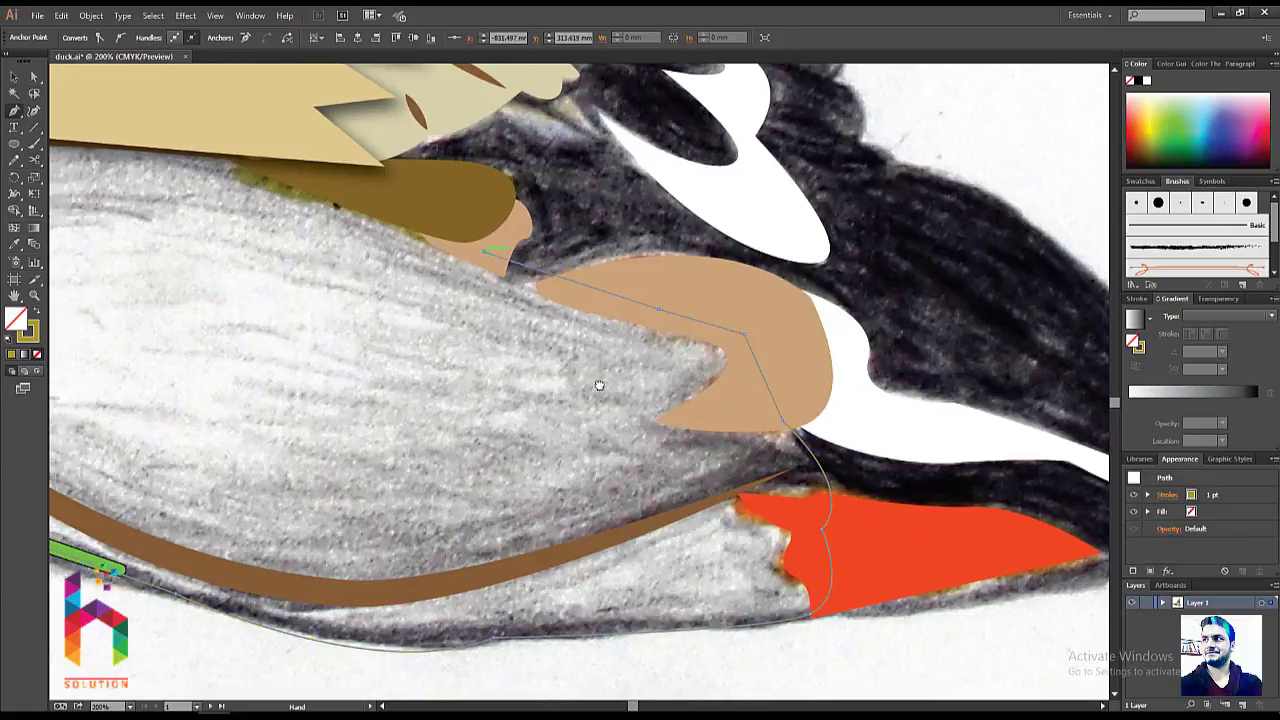
left_click_drag(599, 385, 974, 555)
left_click(460, 265)
mouse_move(505, 363)
left_mouse_down()
mouse_move(590, 372)
mouse_move(866, 473)
left_mouse_up()
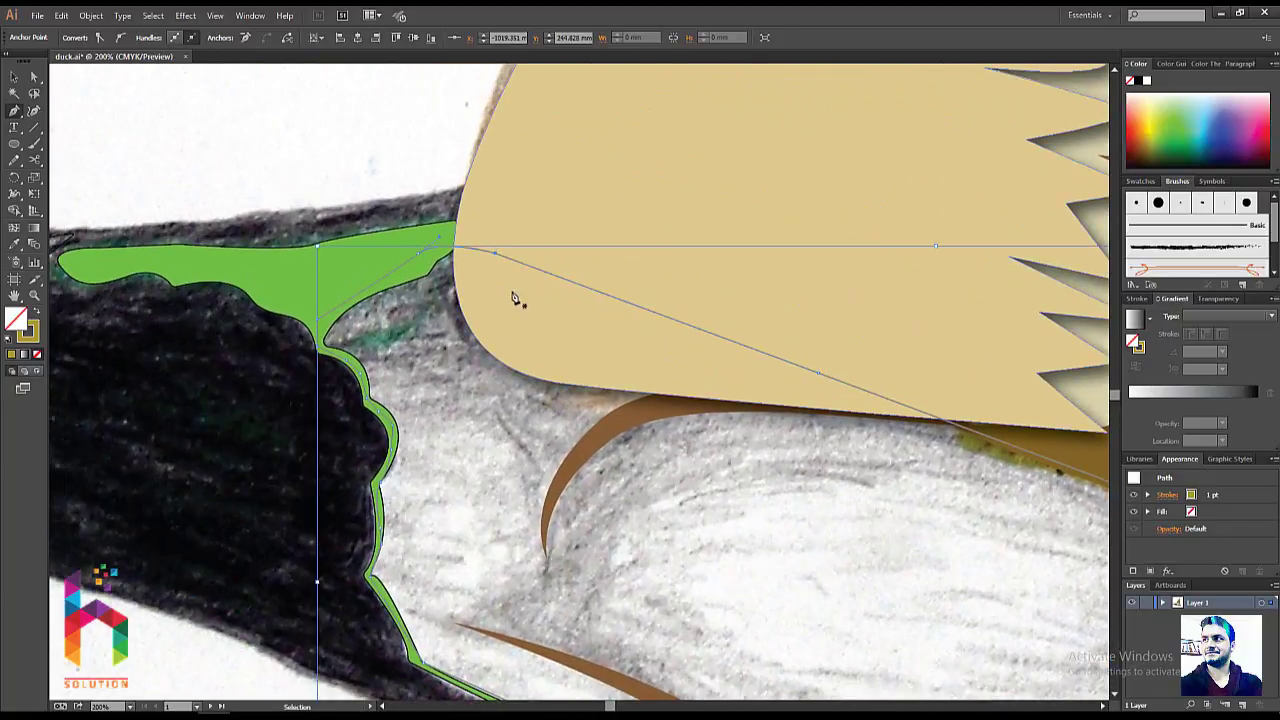
key("ctrl+minus")
- Fill the body path with the sketch's light grey and send it to the back
key("i")
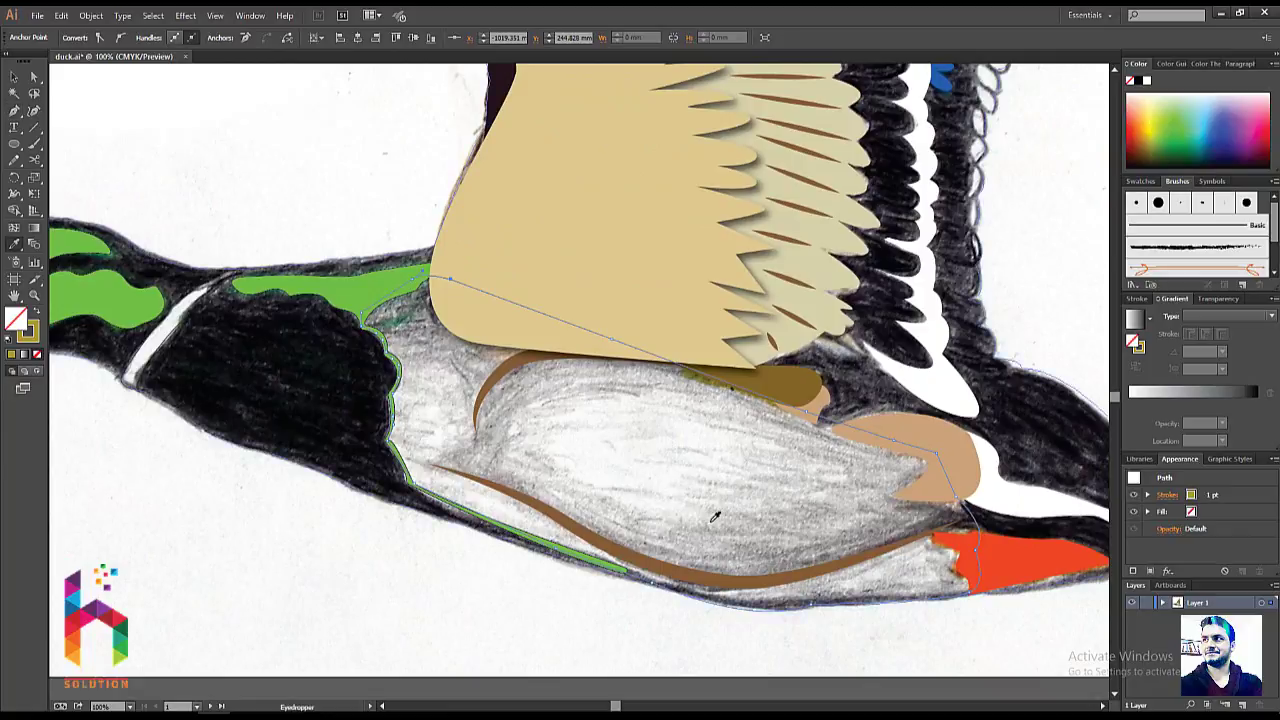
left_click(711, 518)
key("v")
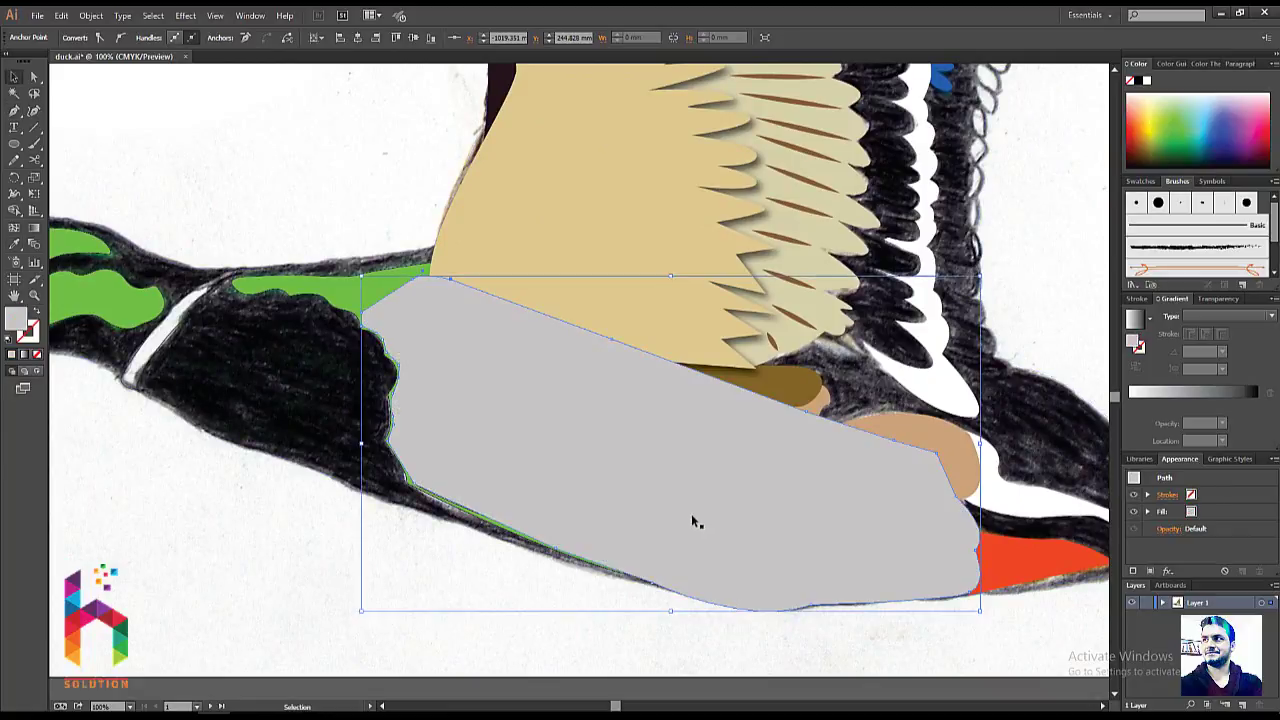
key("ctrl+shift+bracketleft")
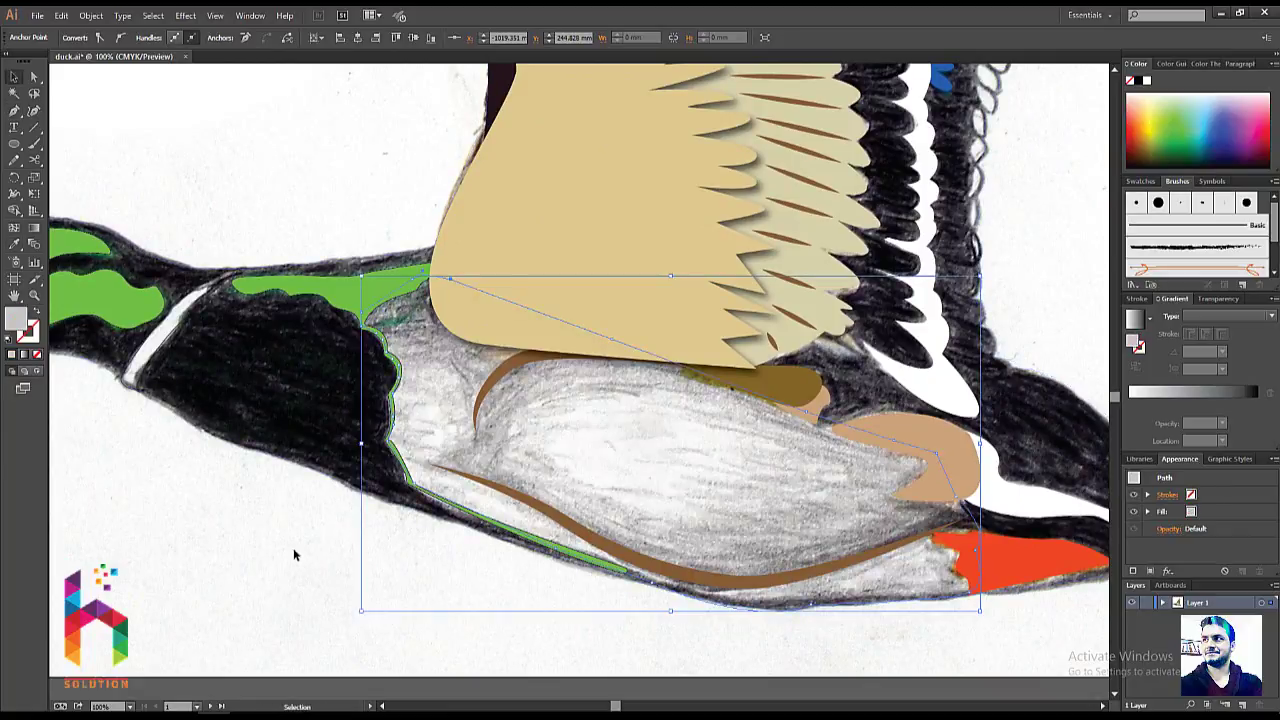
left_click(293, 548)
- Unlock all objects with Object > Unlock All
key("a")
key("ctrl+minus")
key("ctrl+minus")
key("ctrl+minus")
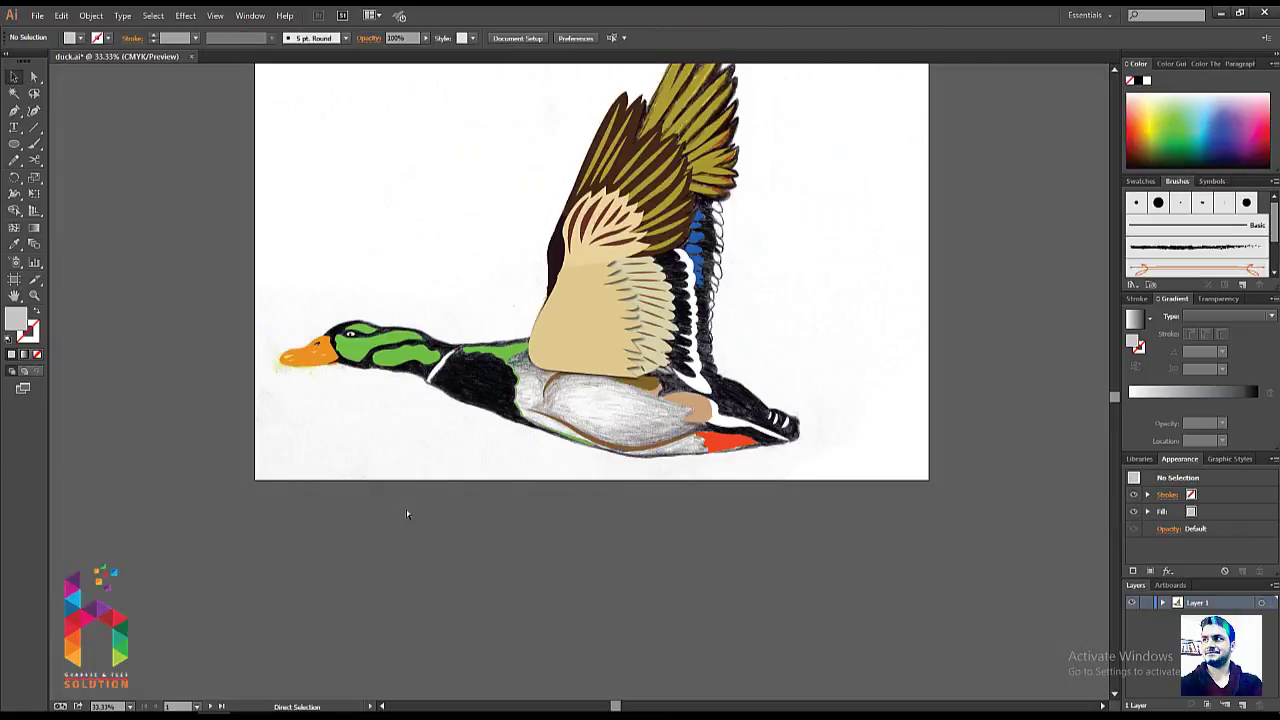
key("ctrl+minus")
key("ctrl+plus")
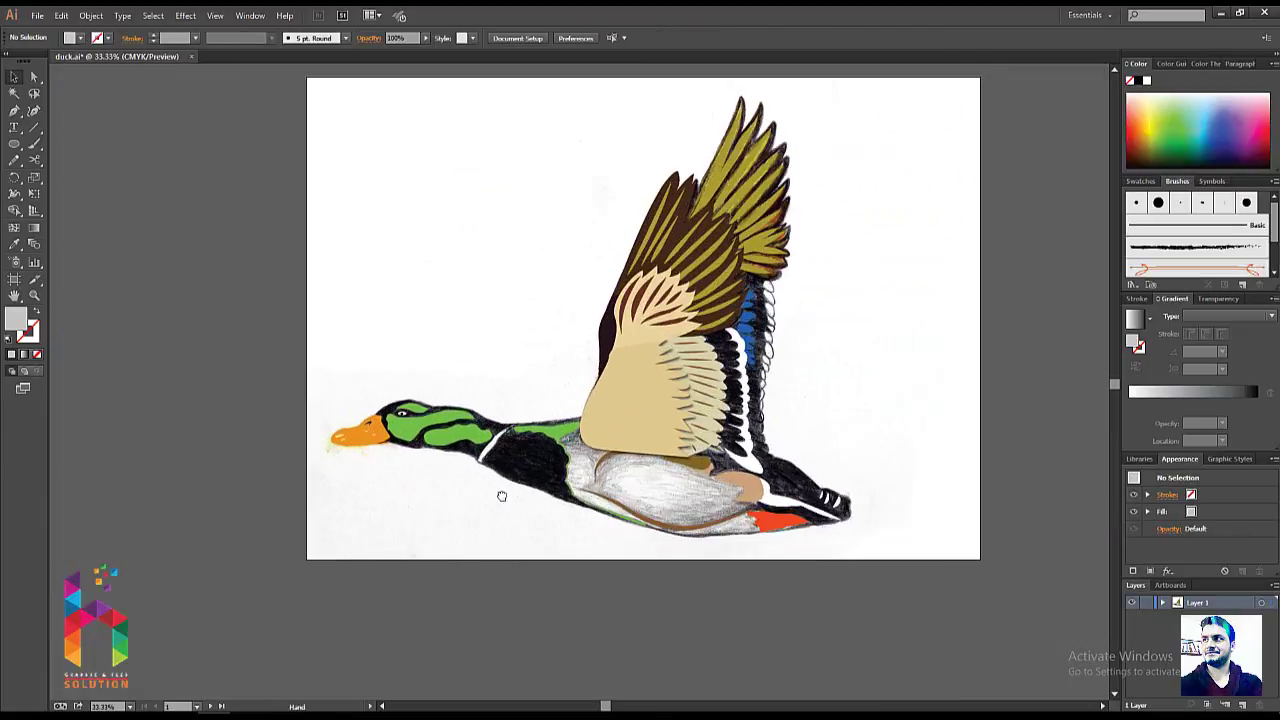
left_click_drag(500, 491, 525, 567)
left_click(90, 15)
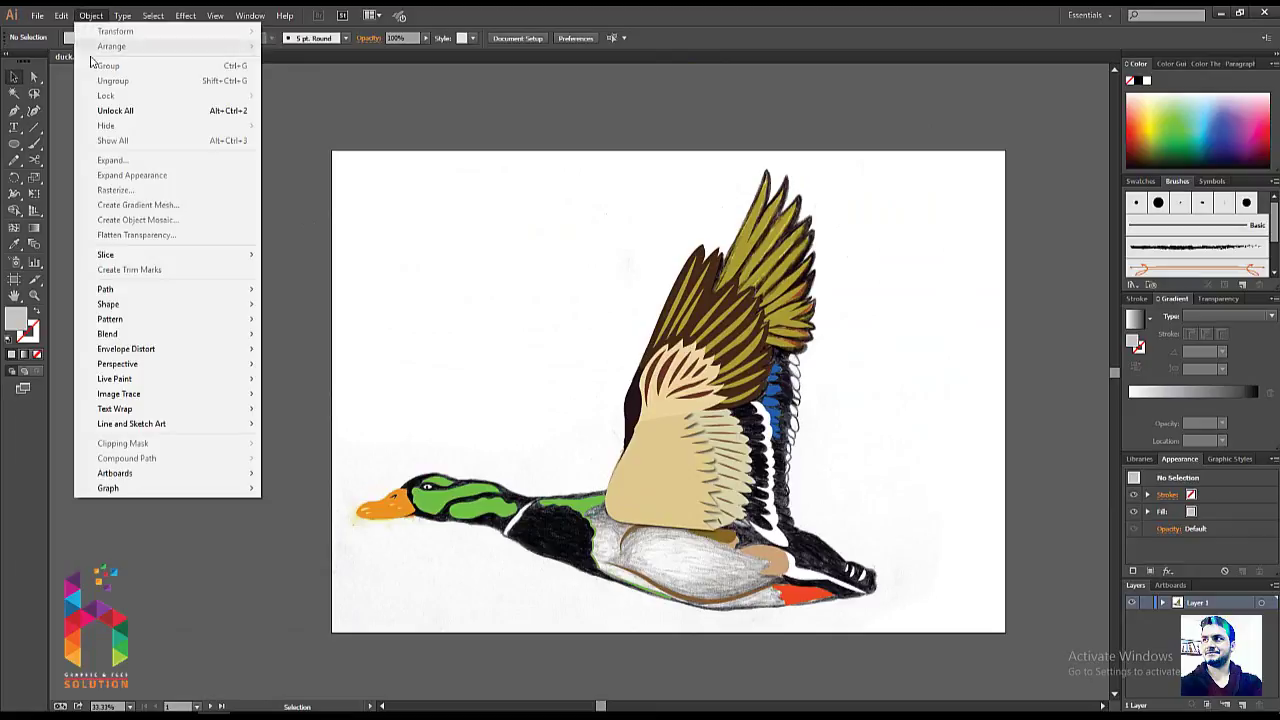
left_click(107, 109)
left_click(246, 165)
- Alt-drag a copy of the sketch and vector duck to the left
key("ctrl+minus")
left_click(540, 274)
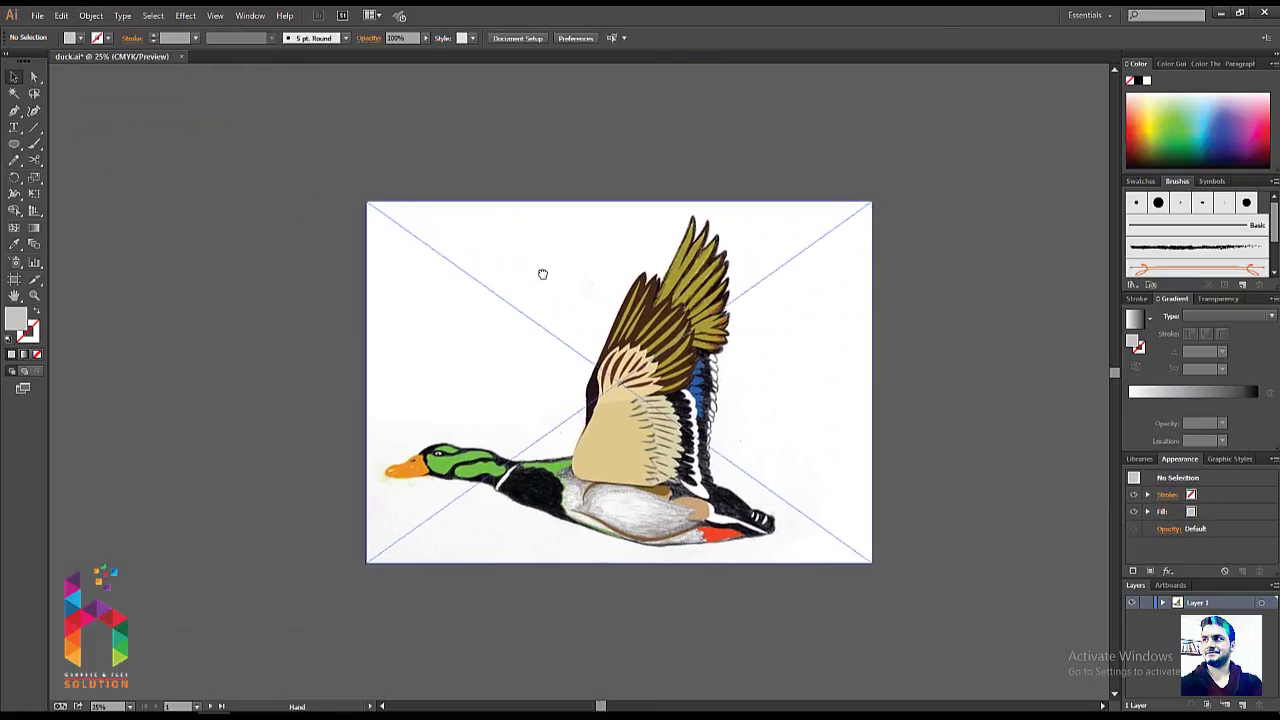
left_click_drag(872, 218, 281, 564)
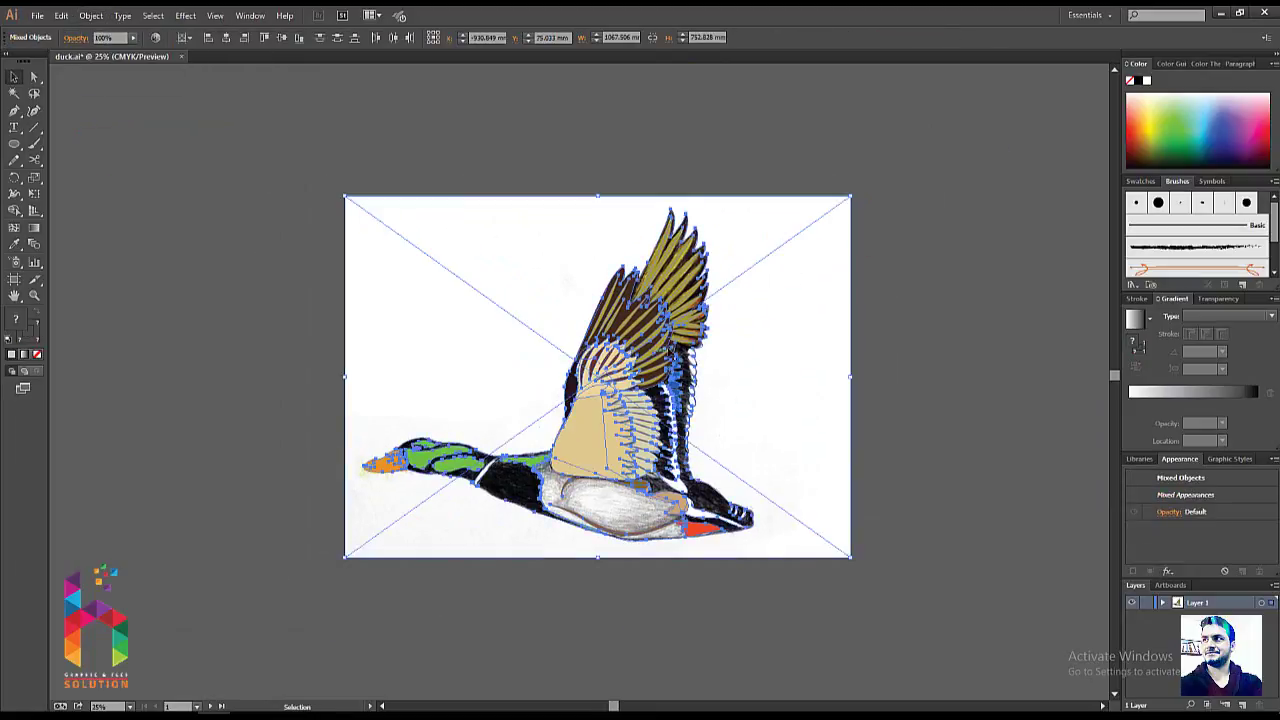
left_click_drag(688, 262, 177, 349)
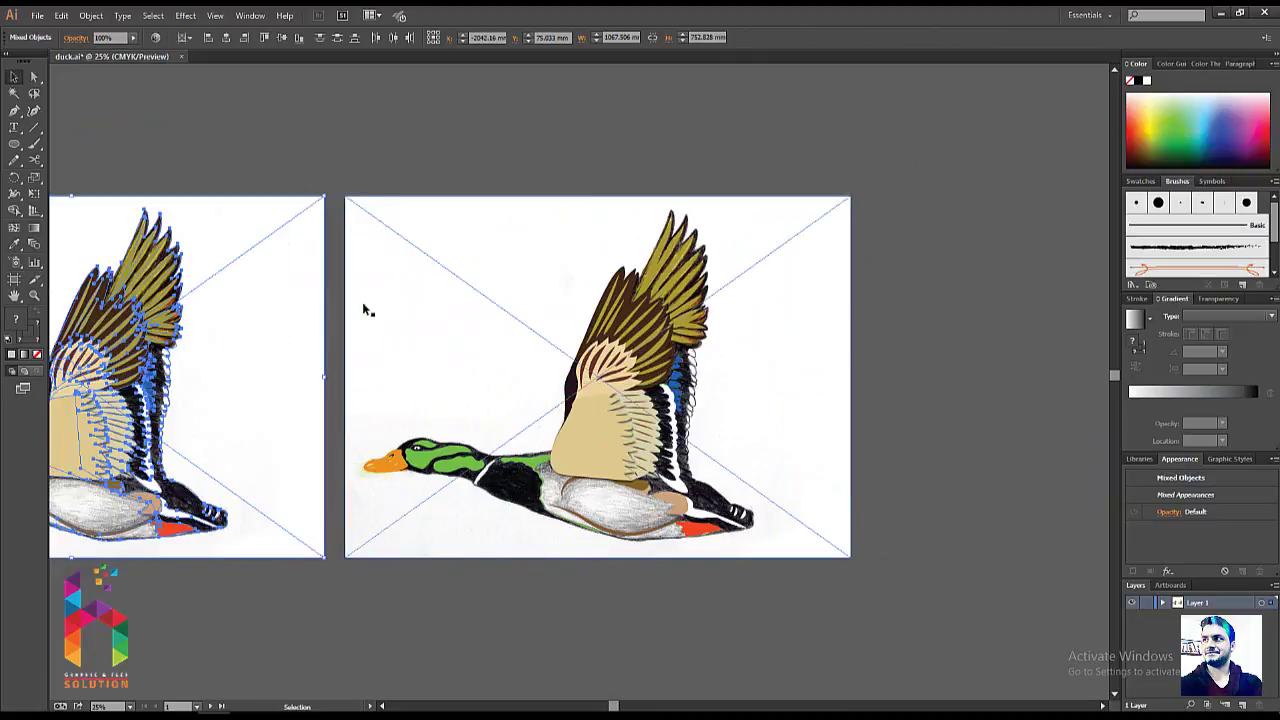
- Remove the sketch image from behind the right-hand vector duck
scroll(420, 312, "left", 2)
scroll(520, 300, "right", 1)
key("ctrl+3")
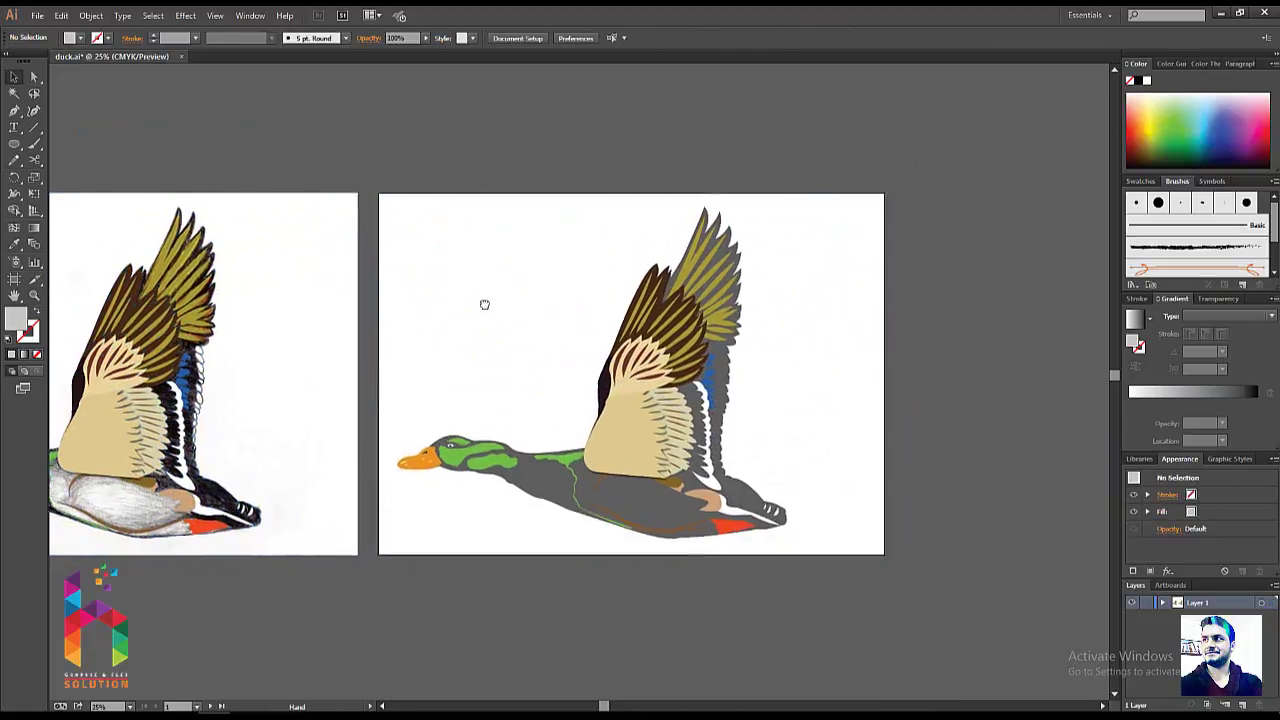
scroll(483, 303, "right", 3)
scroll(483, 303, "down", 1)
left_click(506, 458)
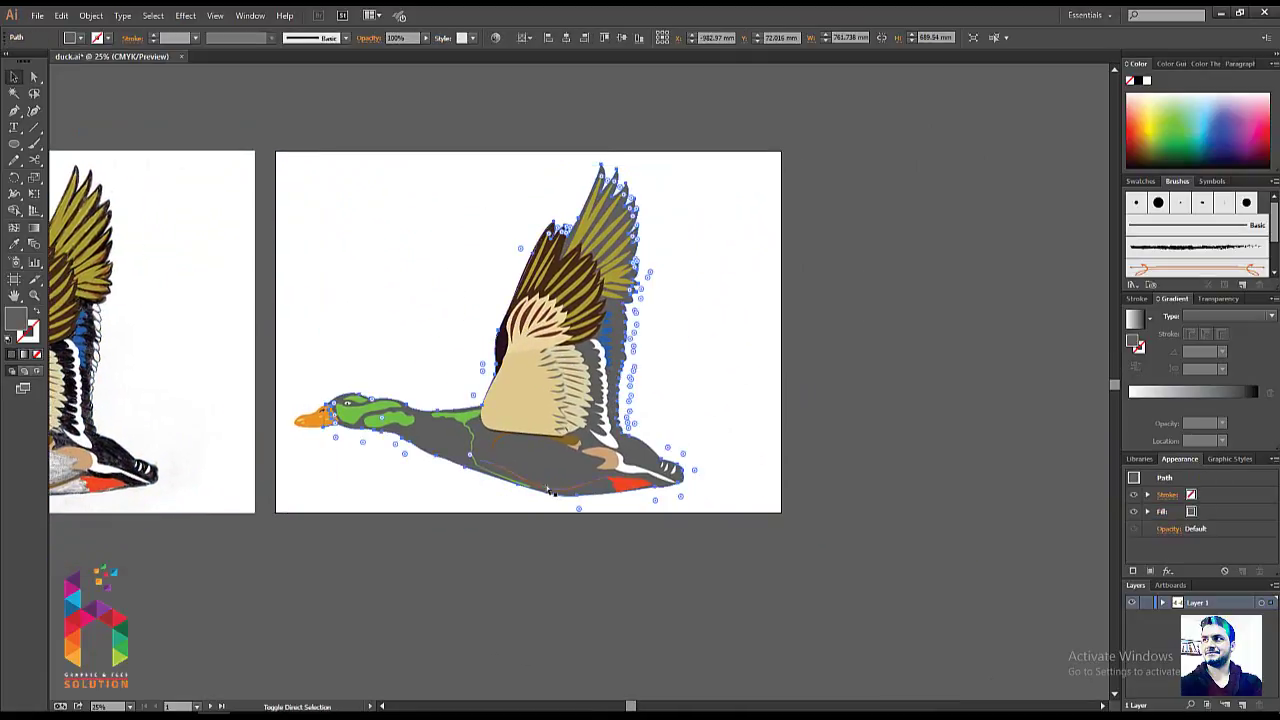
left_click(324, 166)
- Fill the duck's grey base silhouette with black from the Fill swatches
key("ctrl+plus")
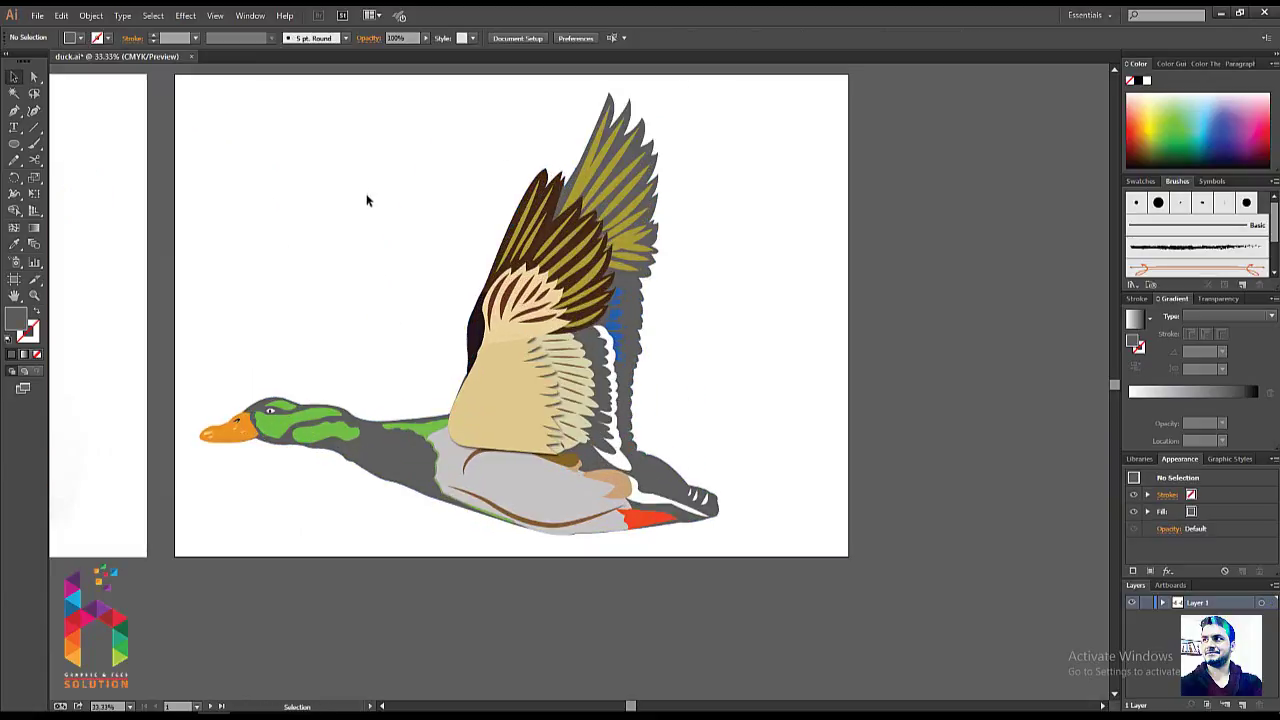
mouse_move(366, 303)
left_mouse_down()
mouse_move(560, 349)
mouse_move(528, 342)
left_mouse_up()
left_click(553, 491)
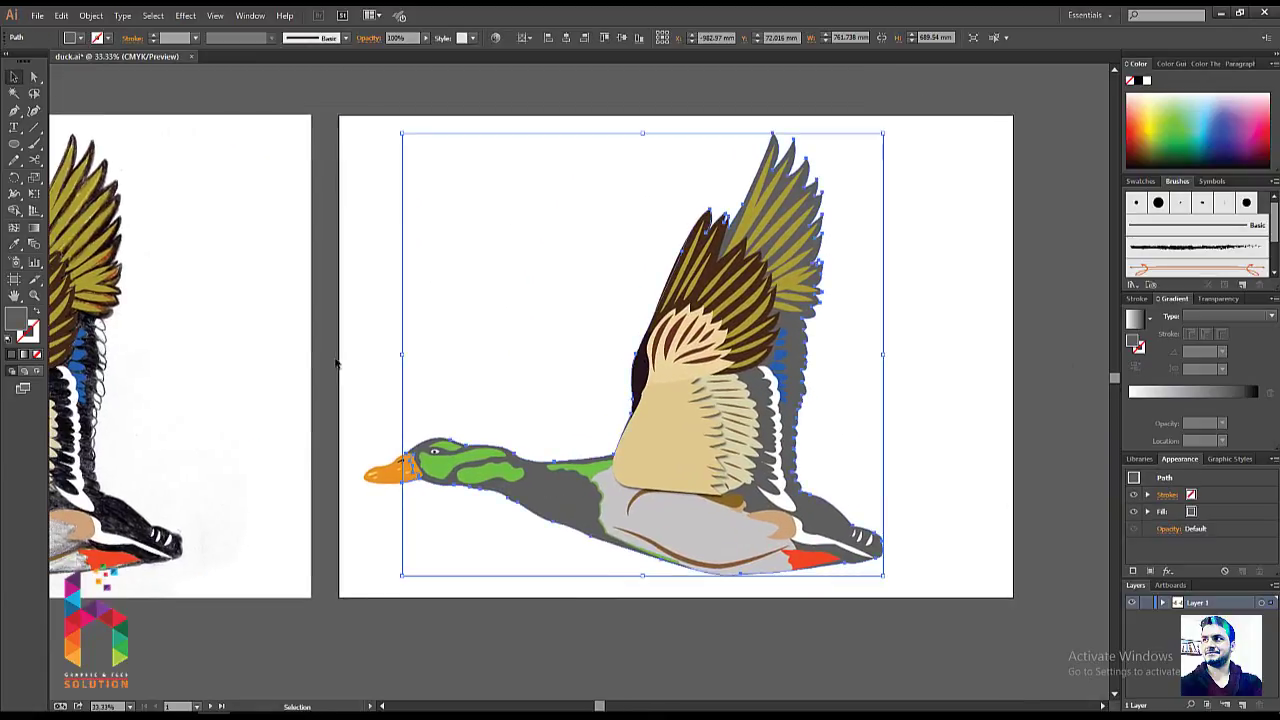
left_click(83, 38)
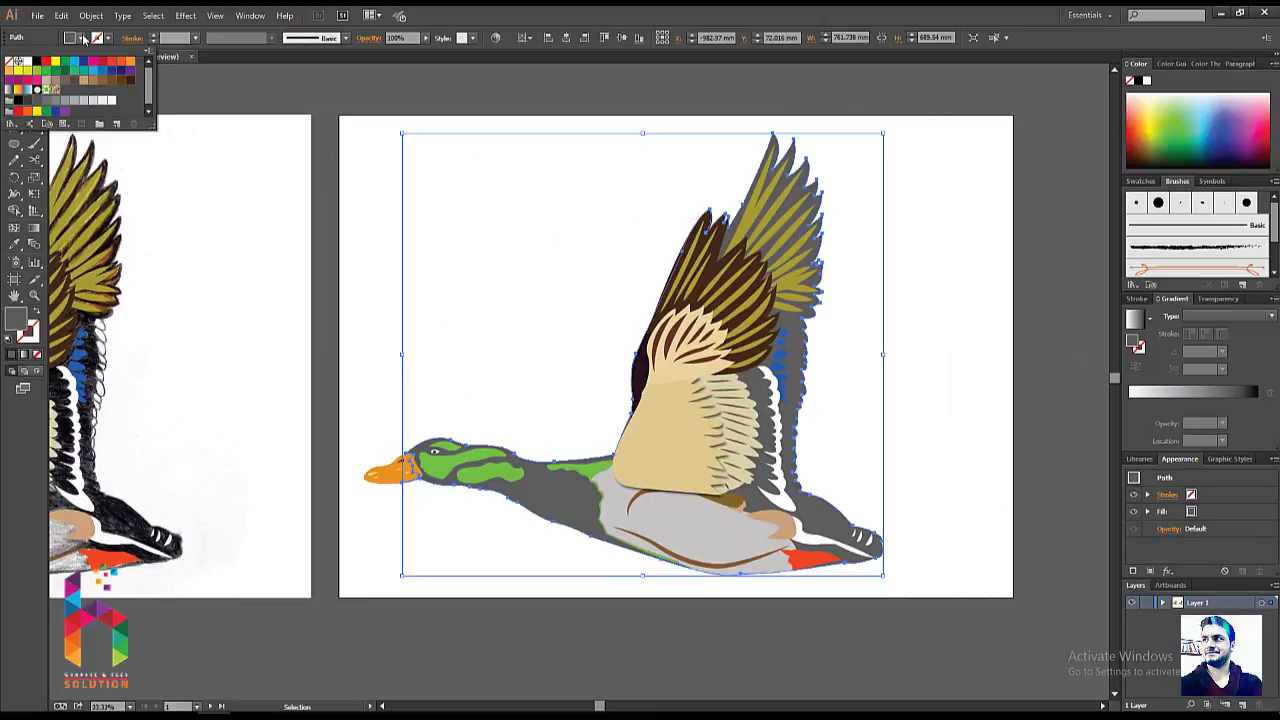
left_click(36, 62)
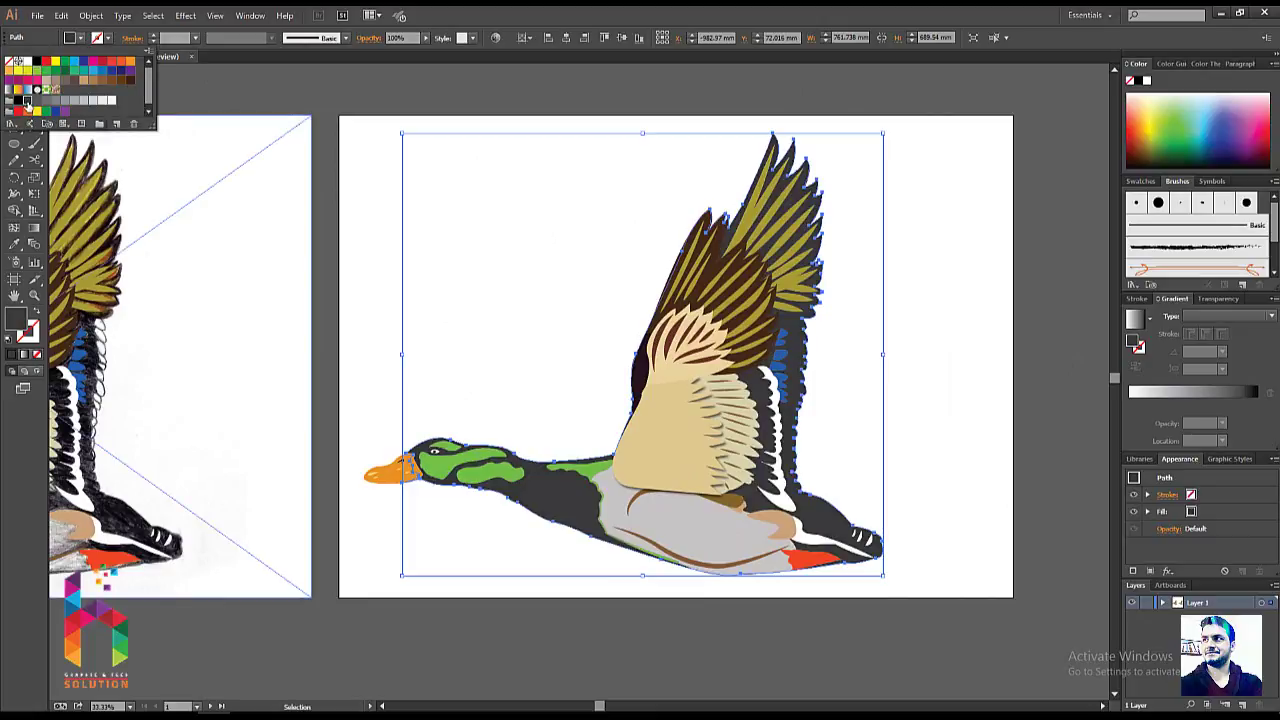
left_click(420, 272)
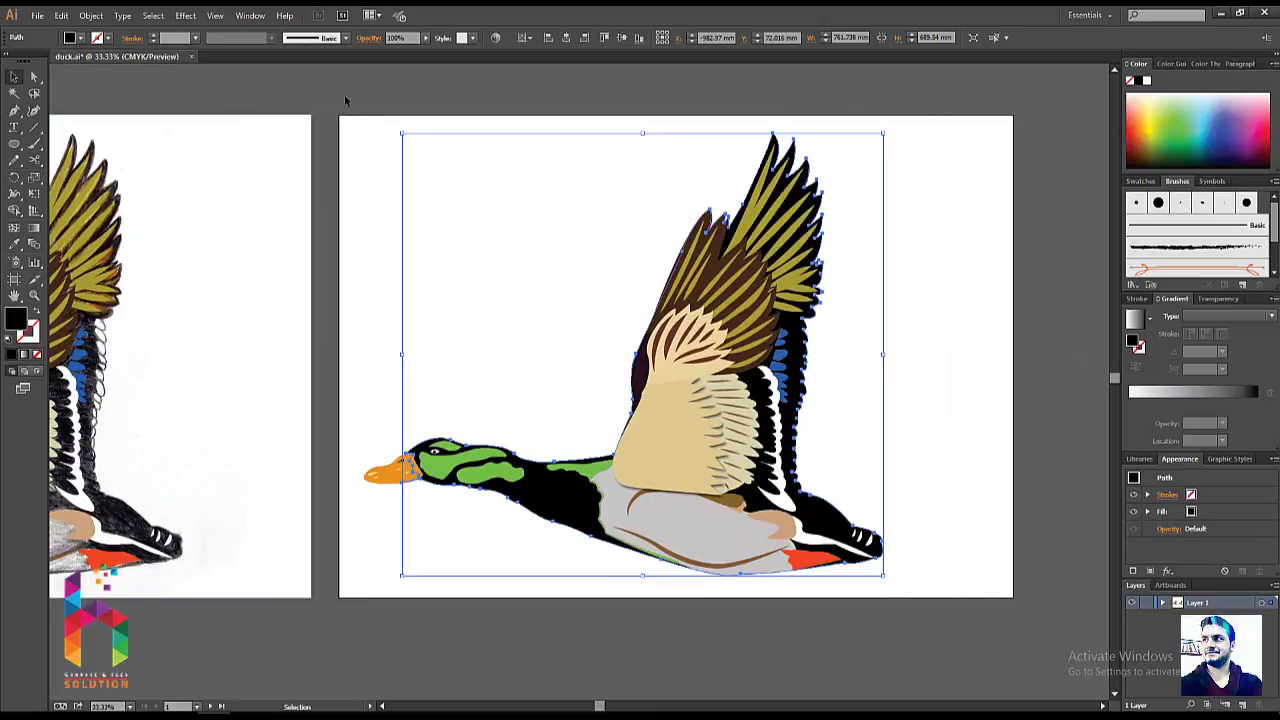
left_click(535, 297)
key("ctrl+minus")
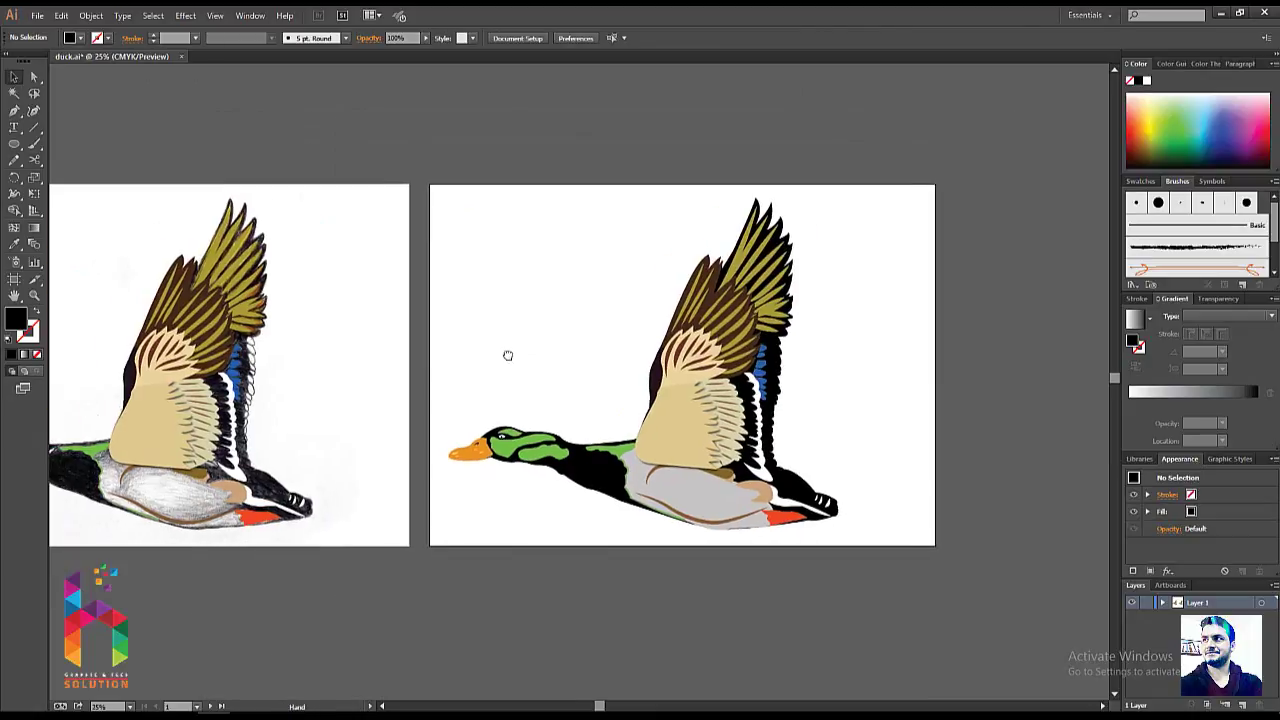
- Move the mallard reference photo upward and scale it down
left_click_drag(404, 411, 428, 467)
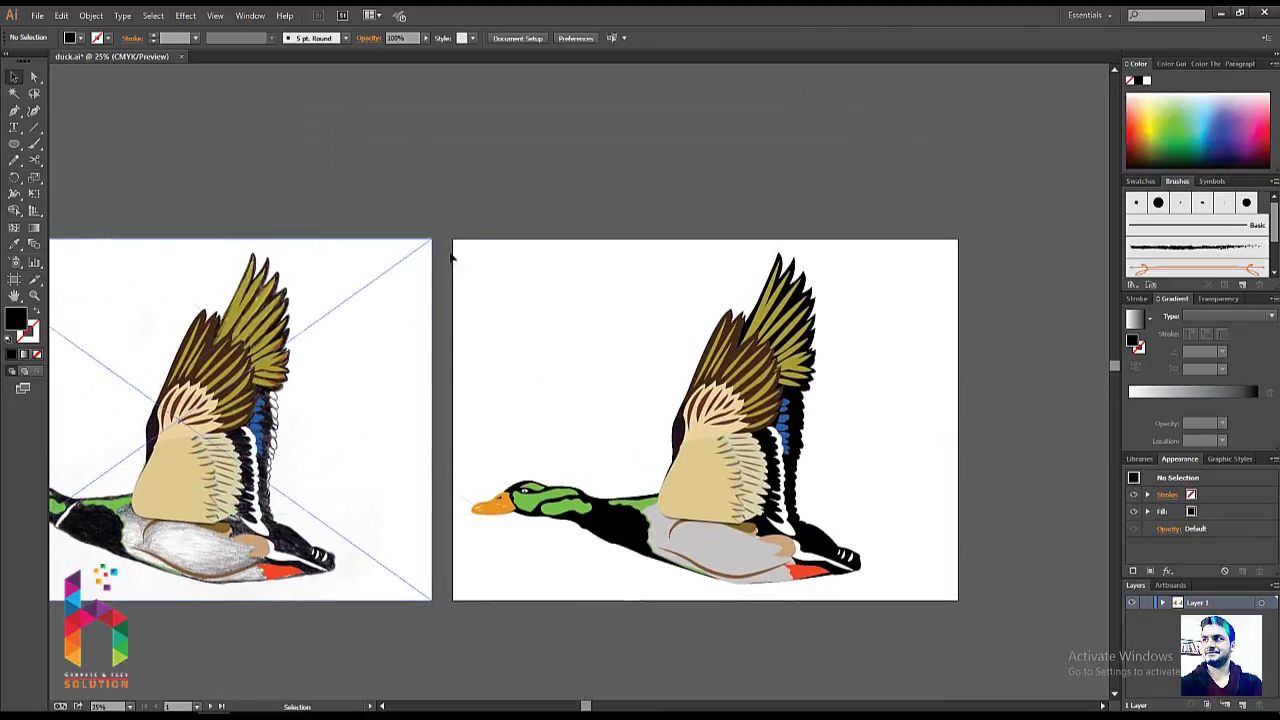
mouse_move(420, 260)
left_mouse_down()
mouse_move(477, 252)
mouse_move(477, 206)
left_mouse_up()
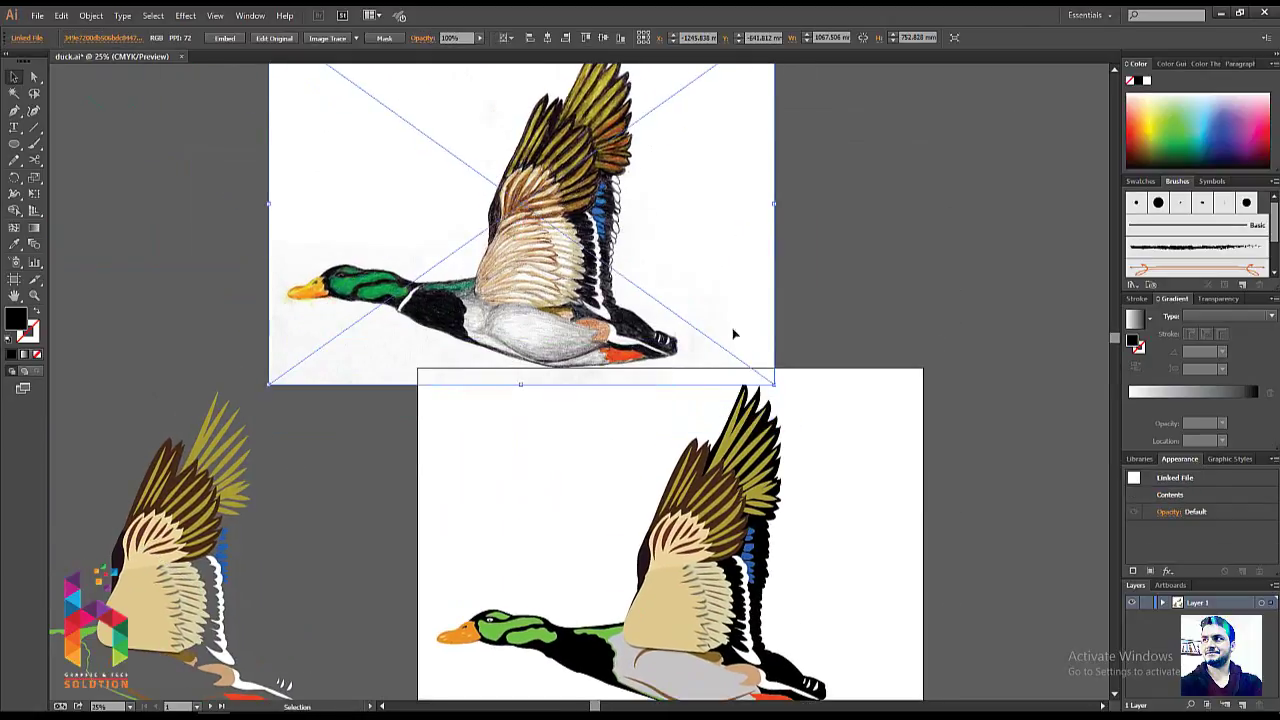
left_click_drag(777, 383, 652, 297)
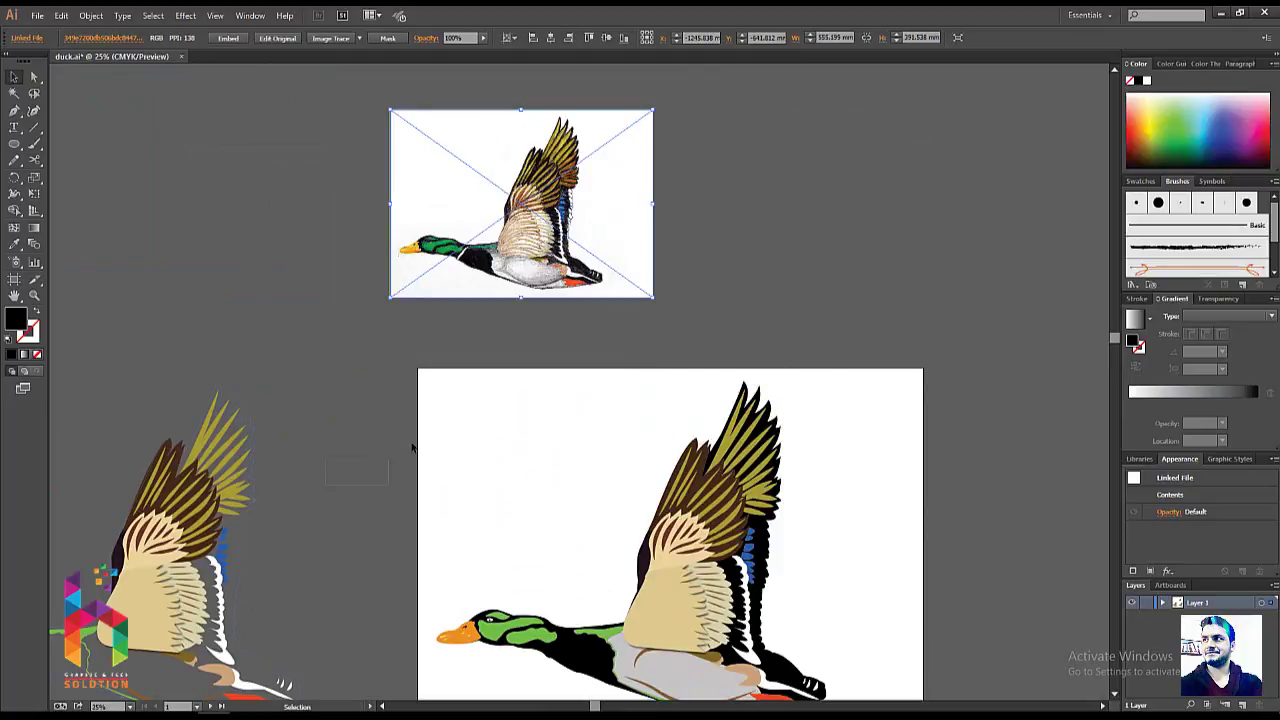
left_click(349, 460)
- Place the reduced photo beside the vector duck's artboard at its upper left
left_click_drag(349, 460, 534, 286)
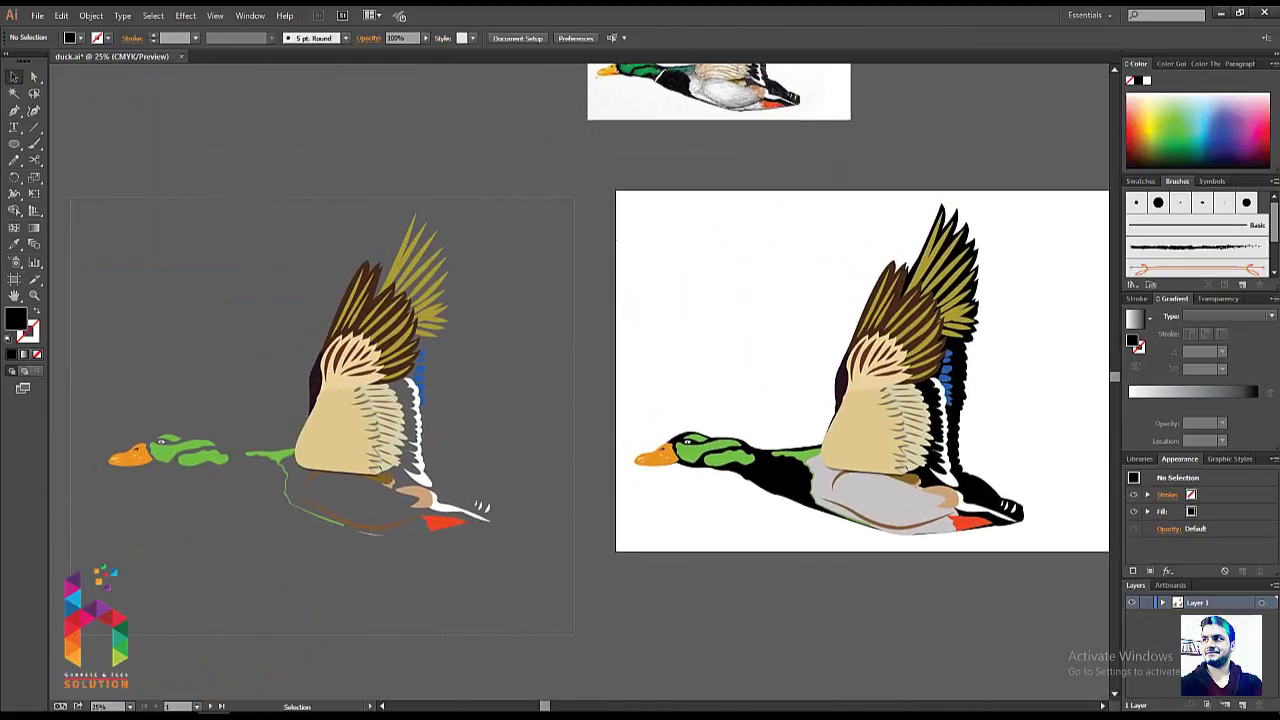
left_click_drag(563, 420, 353, 515)
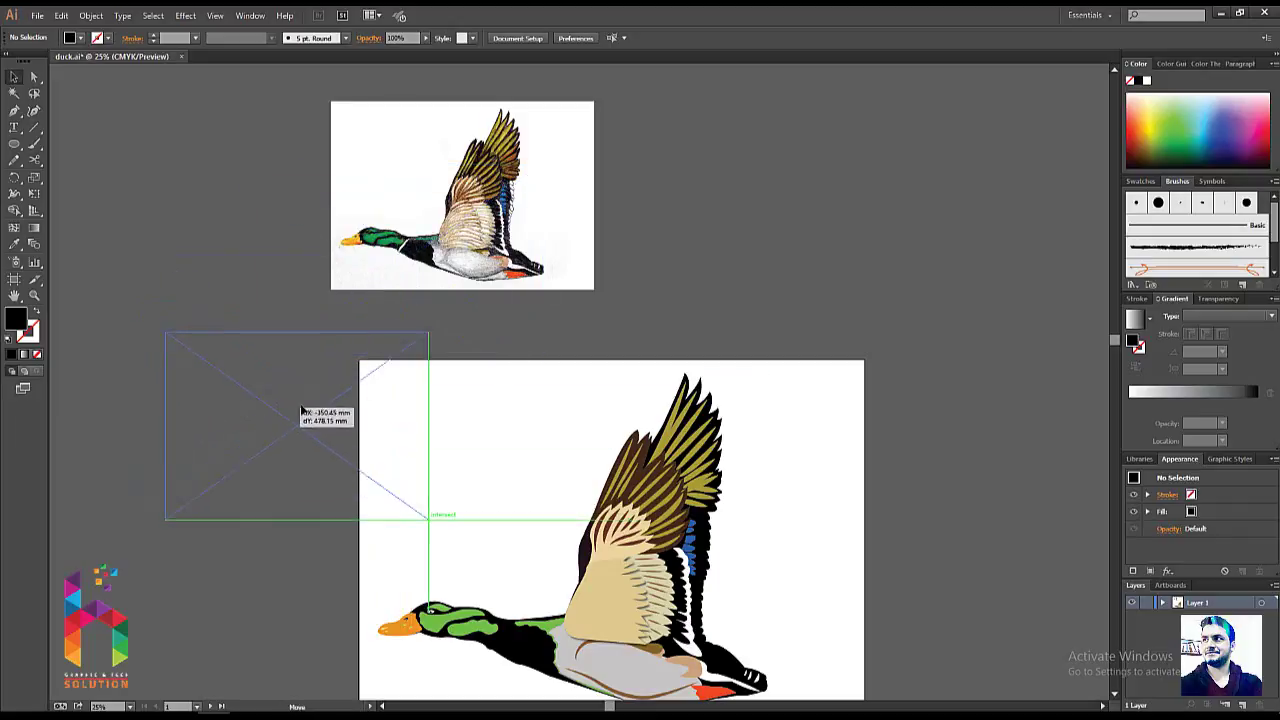
left_click_drag(274, 334, 200, 503)
mouse_move(302, 654)
left_mouse_down()
mouse_move(376, 443)
mouse_move(372, 487)
left_mouse_up()
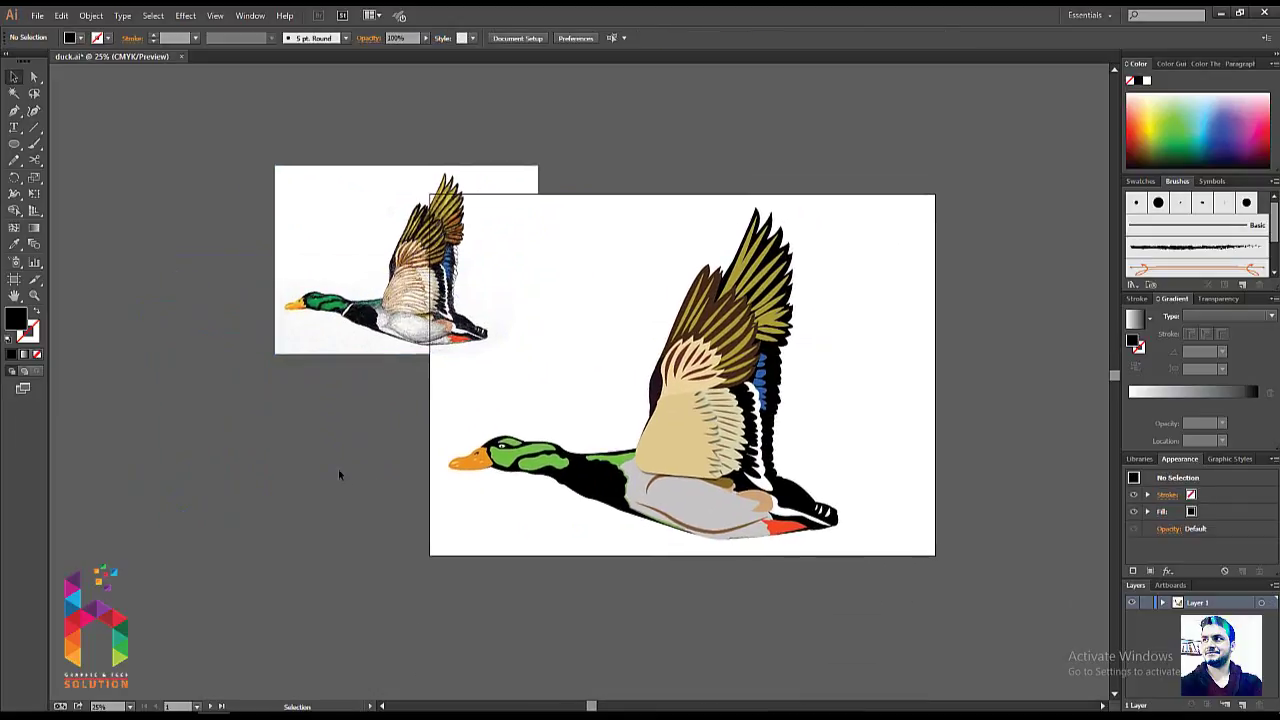
left_click(346, 286)
left_click(212, 349)
left_click_drag(350, 298, 242, 326)
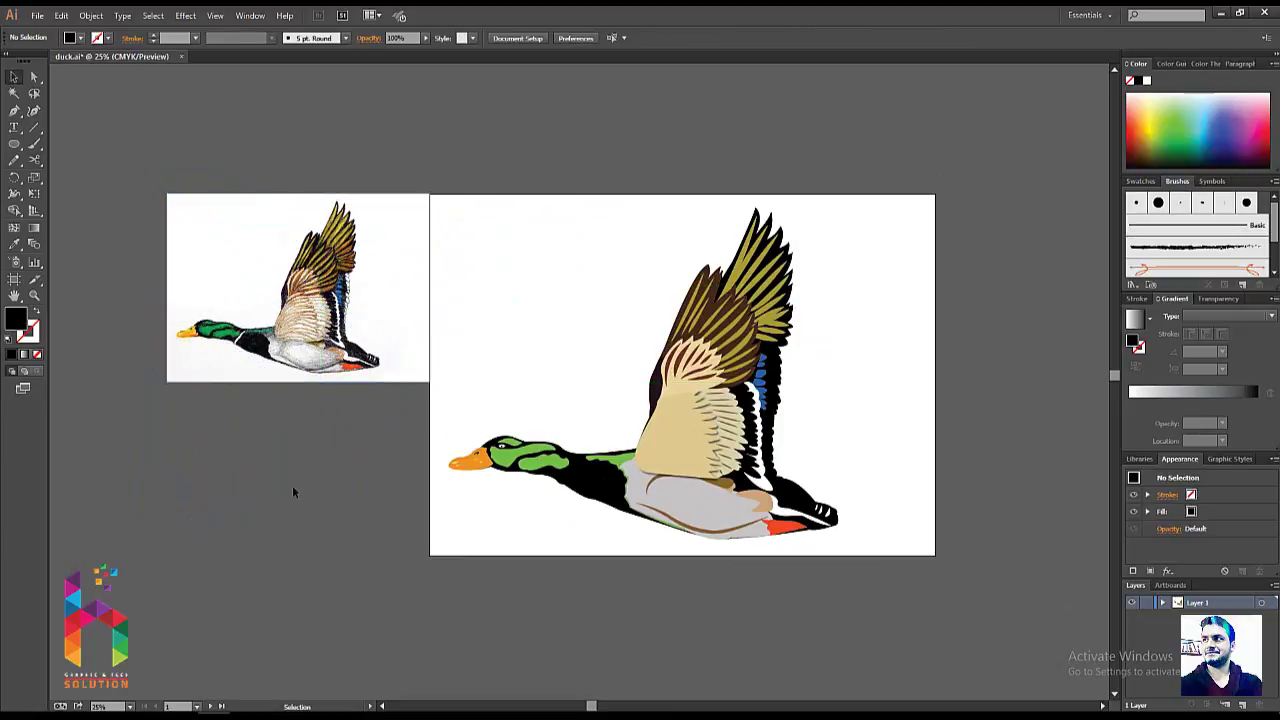
left_click_drag(332, 499, 329, 477)
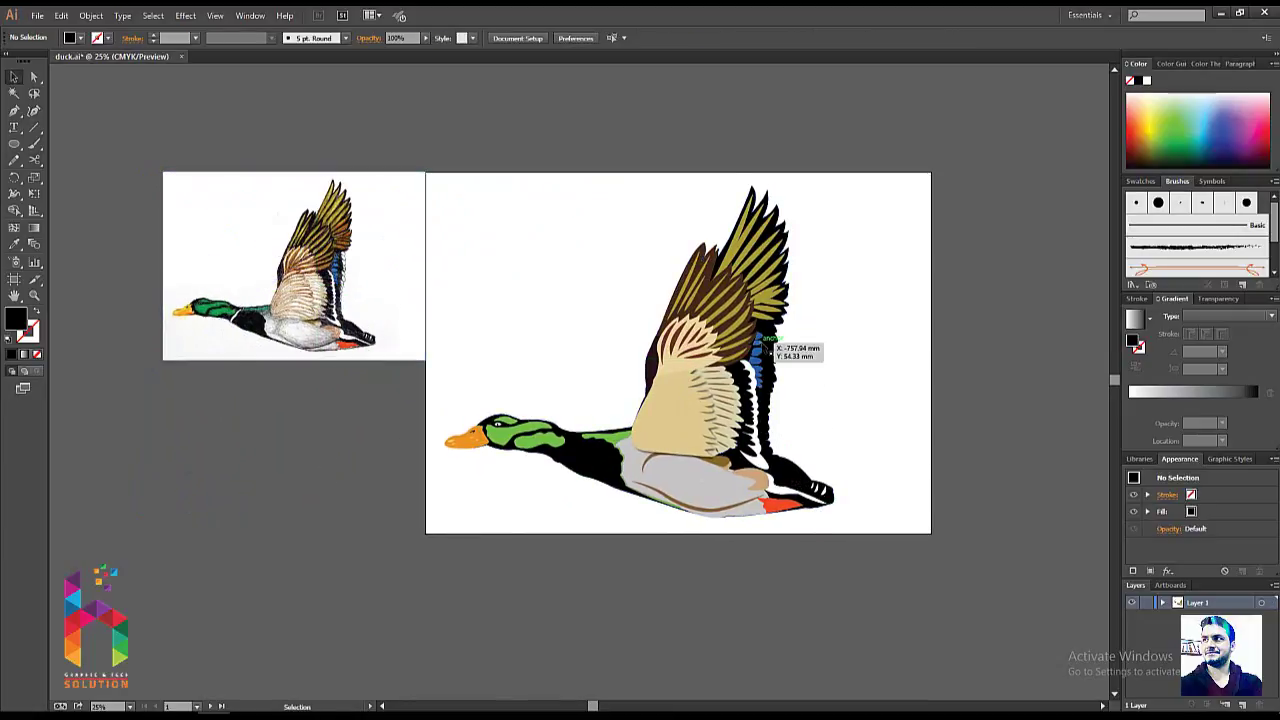
- Recolour the blue wing feather group light cyan-blue, then switch to Outline view
left_click(760, 350)
left_click(1208, 127)
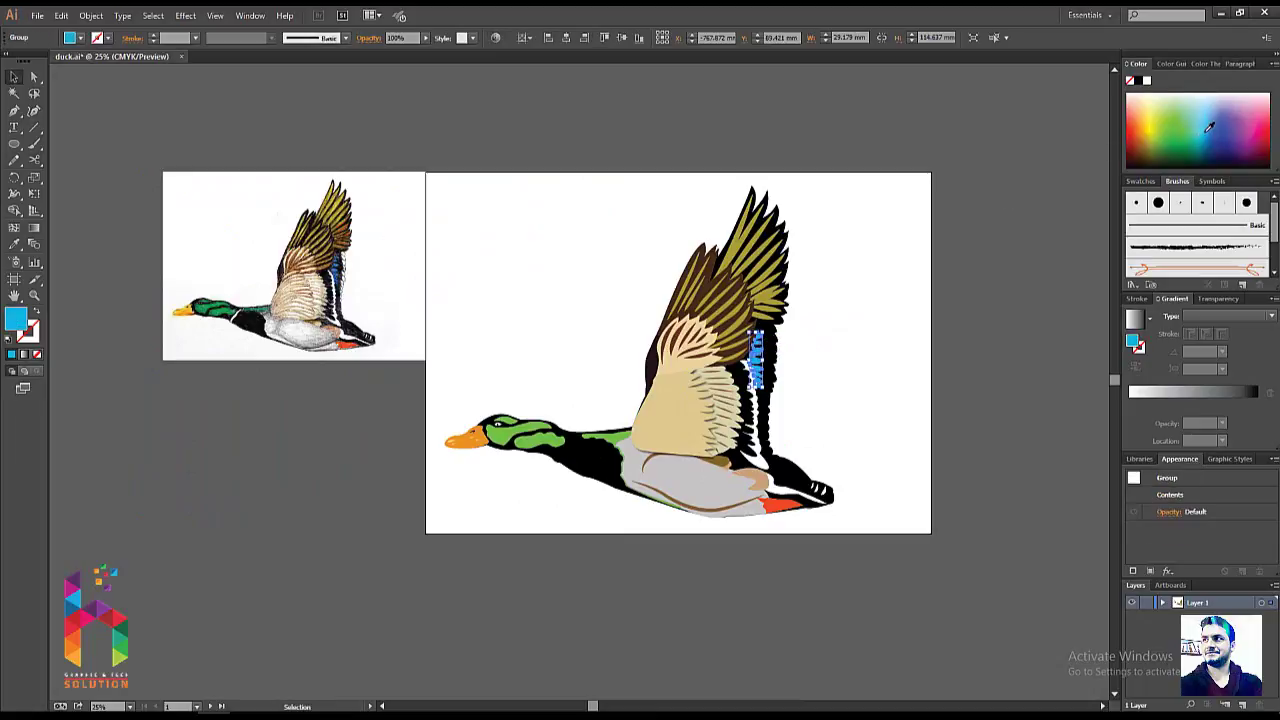
left_click(976, 266)
left_click_drag(869, 335, 852, 320)
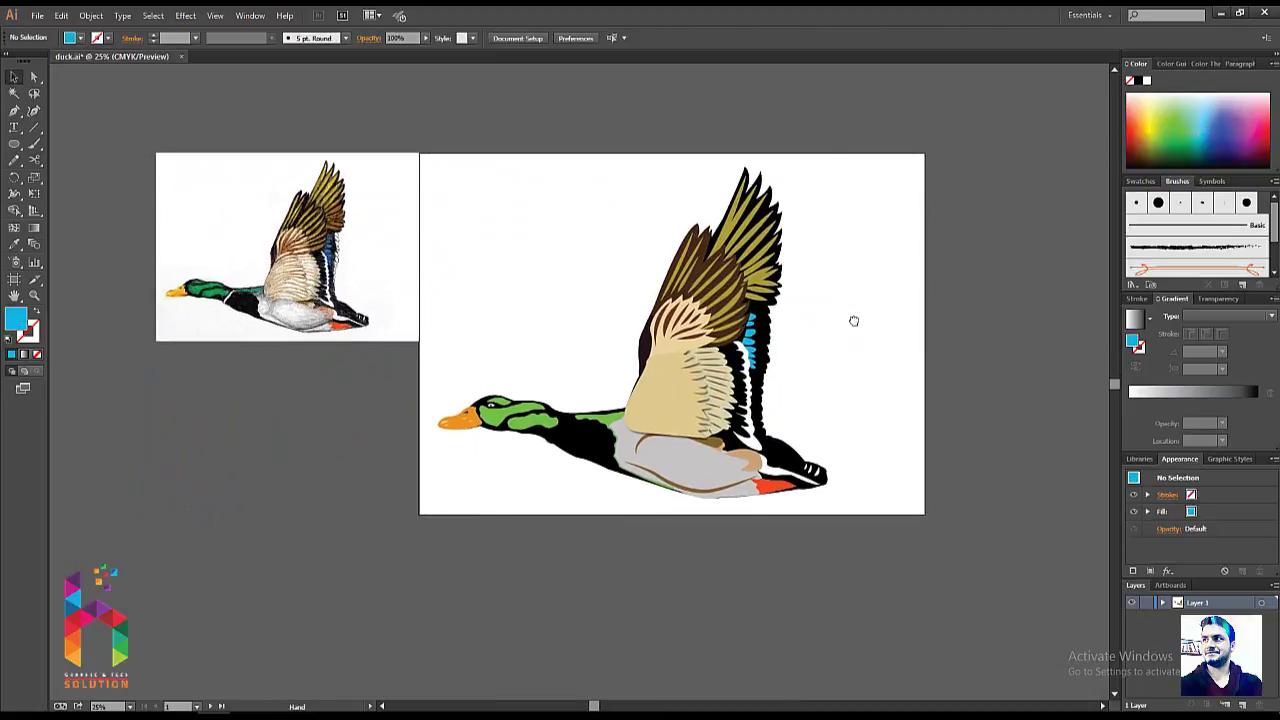
left_click_drag(710, 284, 660, 235)
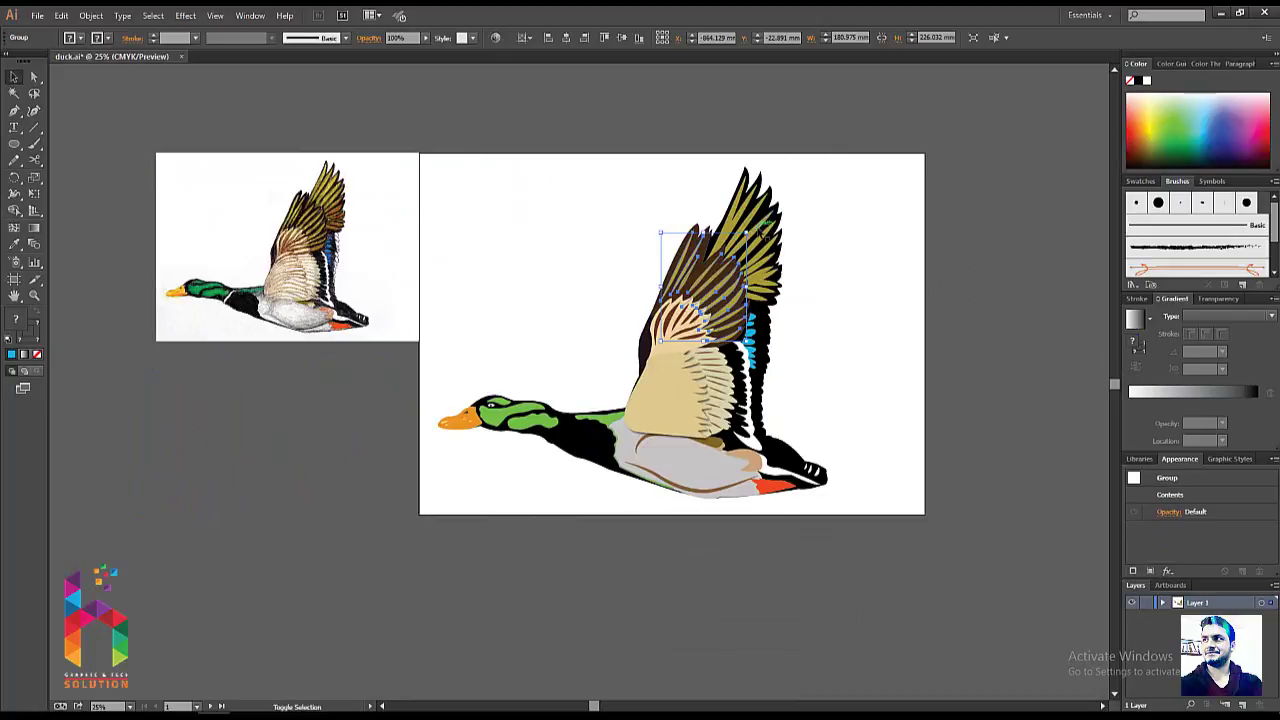
left_click(700, 178)
key("ctrl+y")
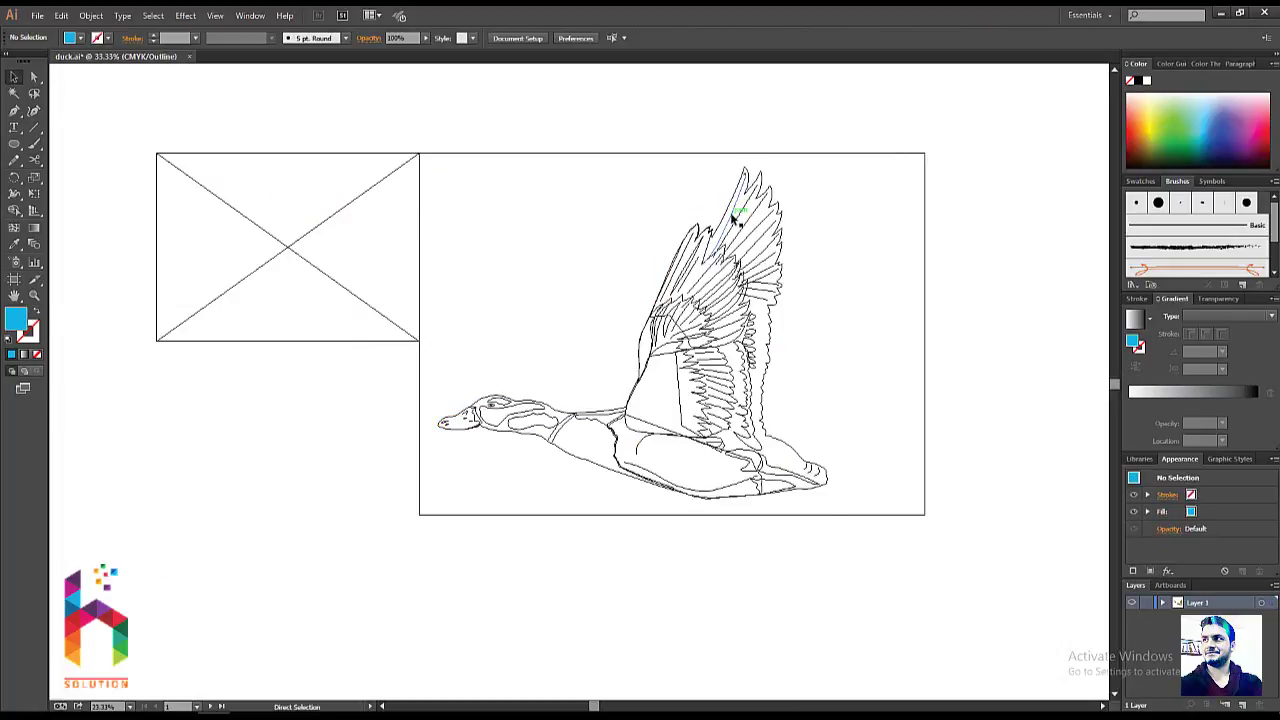
- In Outline view, shift-select the eight wing-tip feather paths of the raised wing
key("ctrl+plus")
left_click_drag(760, 300, 582, 415)
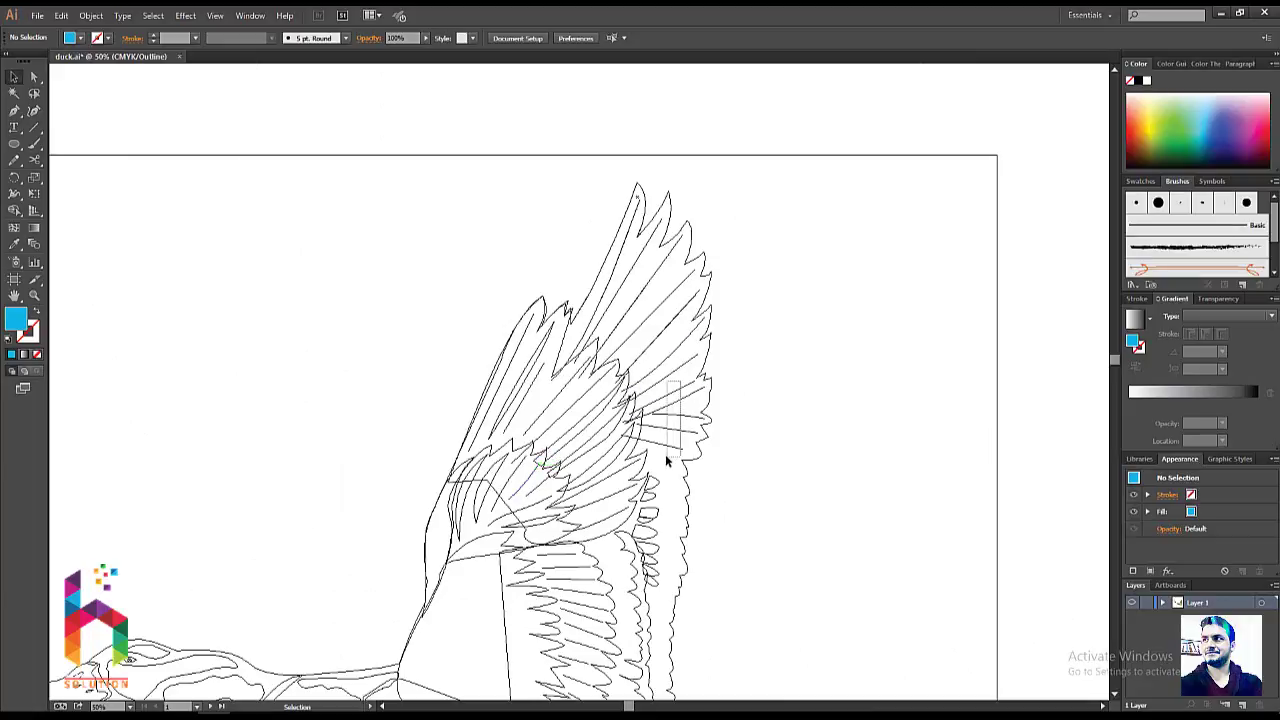
left_click(668, 383)
left_click(674, 362, "shift")
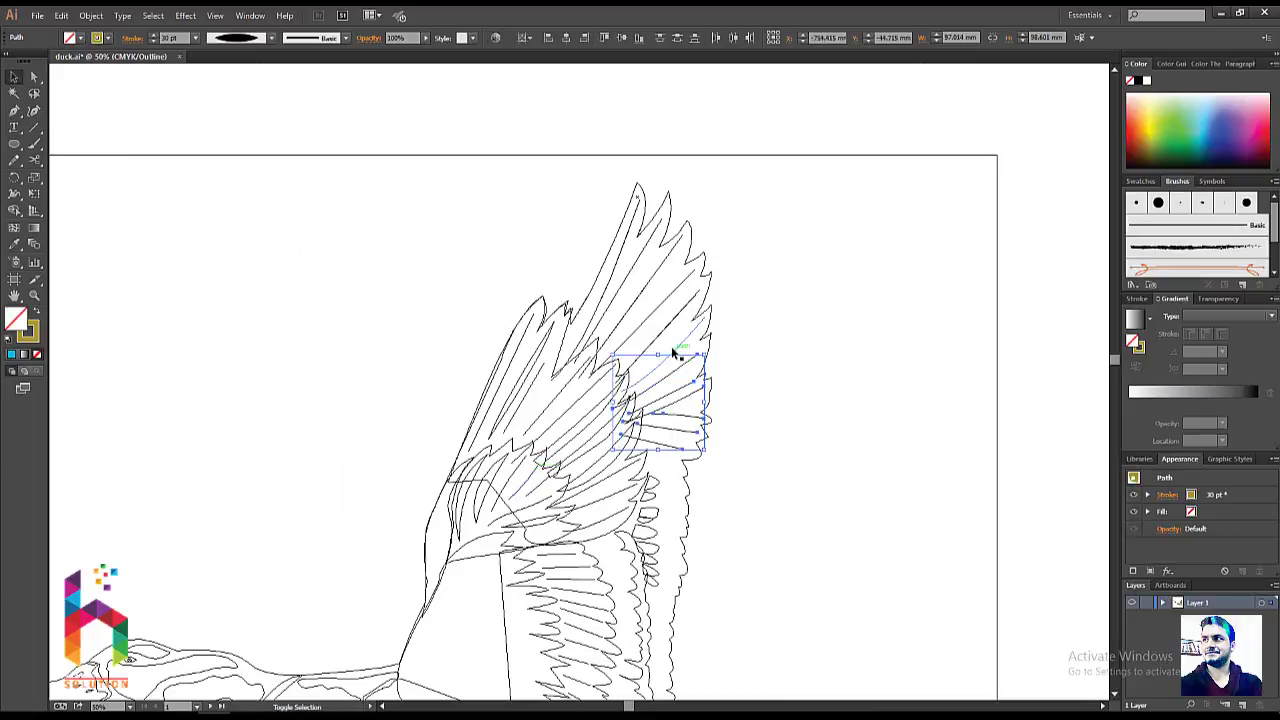
left_click(672, 337, "shift")
left_click(680, 297, "shift")
left_click(664, 284, "shift")
left_click(650, 275, "shift")
left_click(624, 273, "shift")
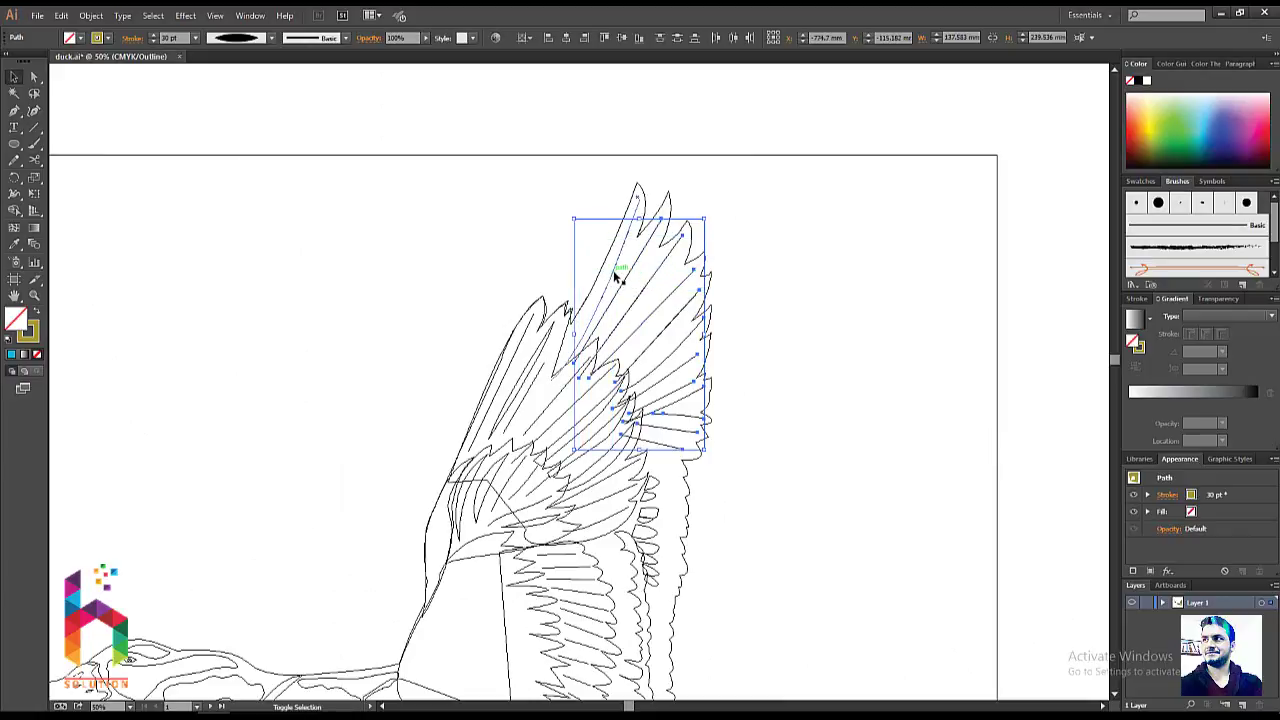
left_click(613, 270, "shift")
- Back in Preview, fill the selected tip feathers yellow from the Fill swatches
key("ctrl+g")
key("ctrl+y")
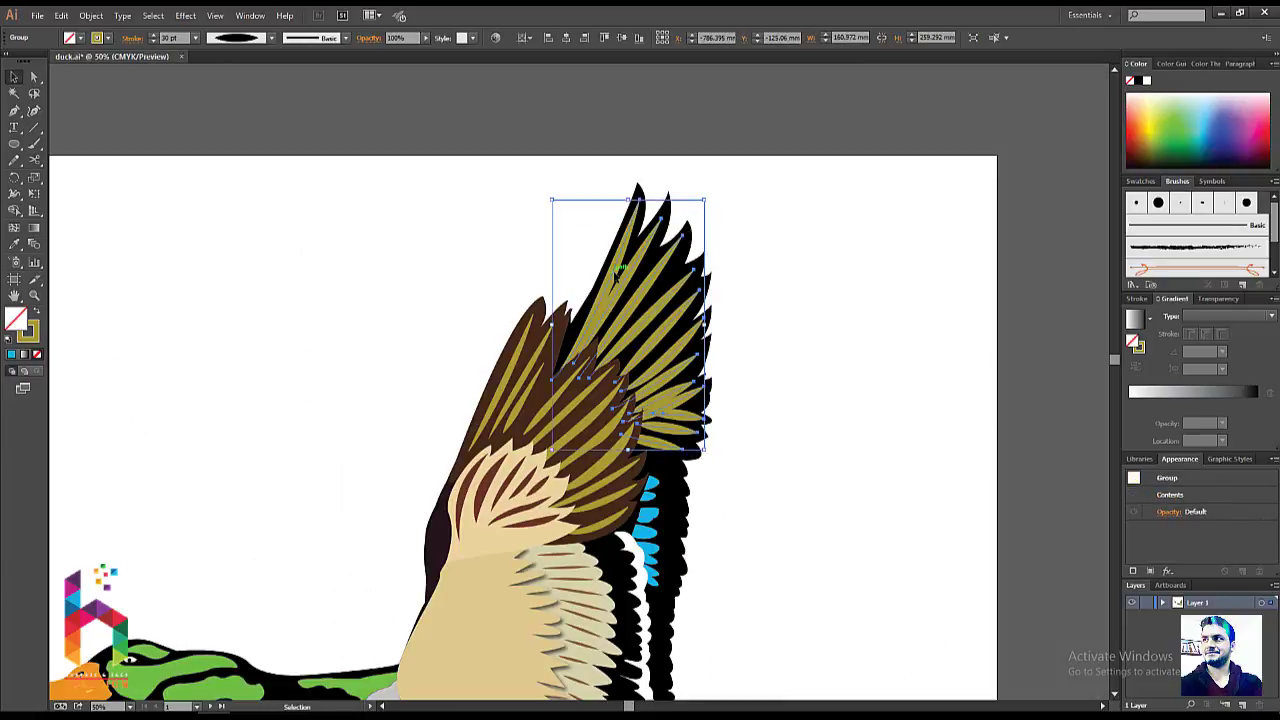
key("ctrl+shift+b")
key("ctrl+minus")
key("ctrl+minus")
mouse_move(516, 373)
left_mouse_down()
mouse_move(578, 379)
mouse_move(720, 229)
mouse_move(606, 217)
left_mouse_up()
left_click(106, 40)
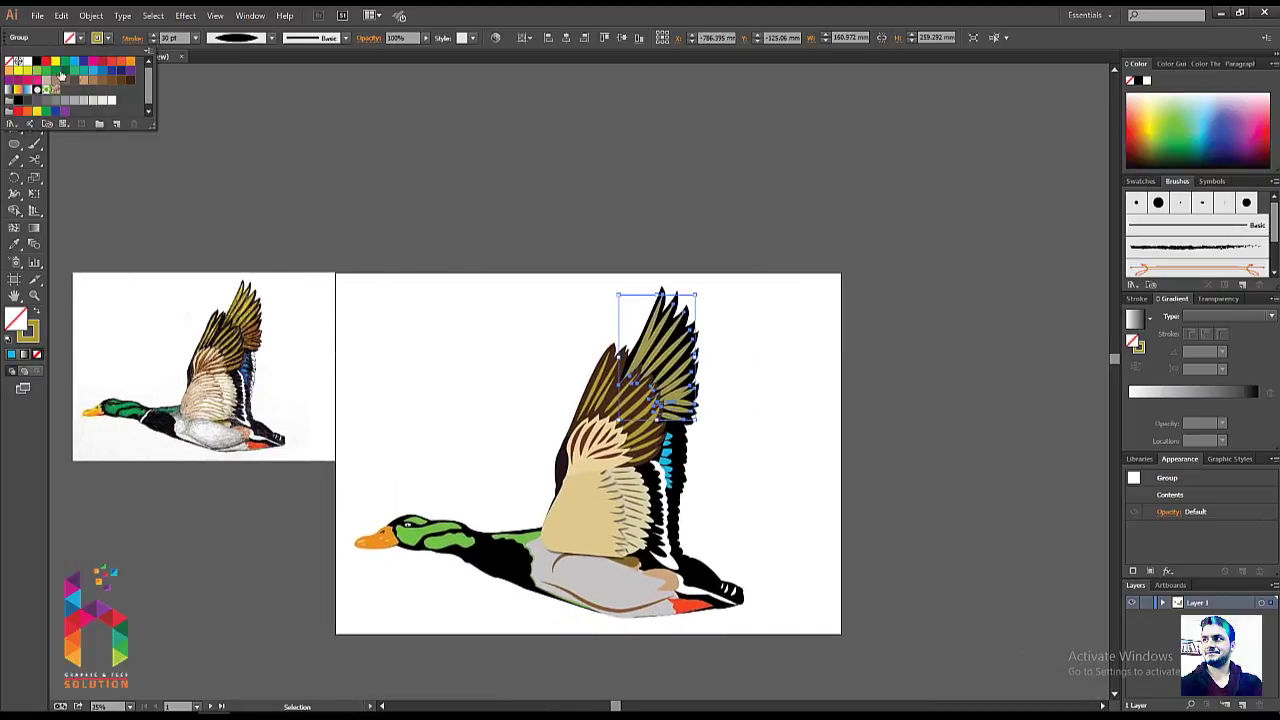
left_click(58, 68)
left_click(572, 201)
left_click_drag(570, 251, 532, 190)
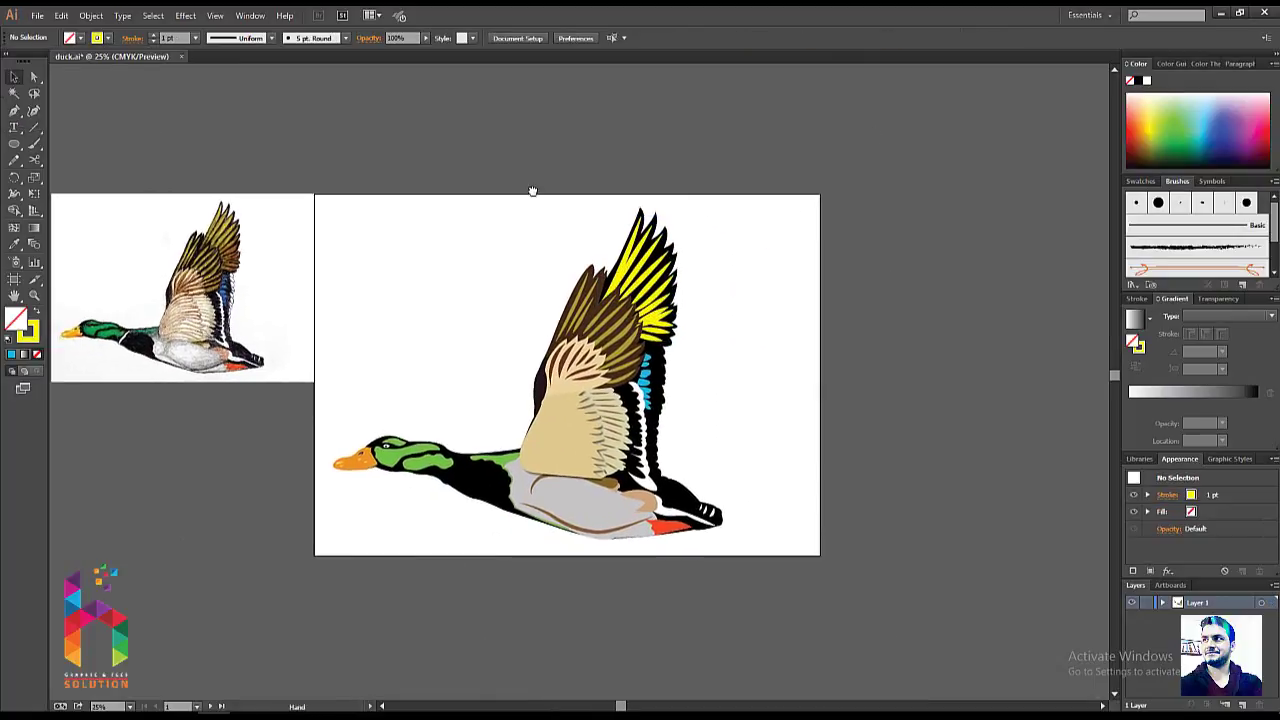
- Undo the yellow fill and give the tip feathers a pale yellow stroke instead
key("ctrl+plus")
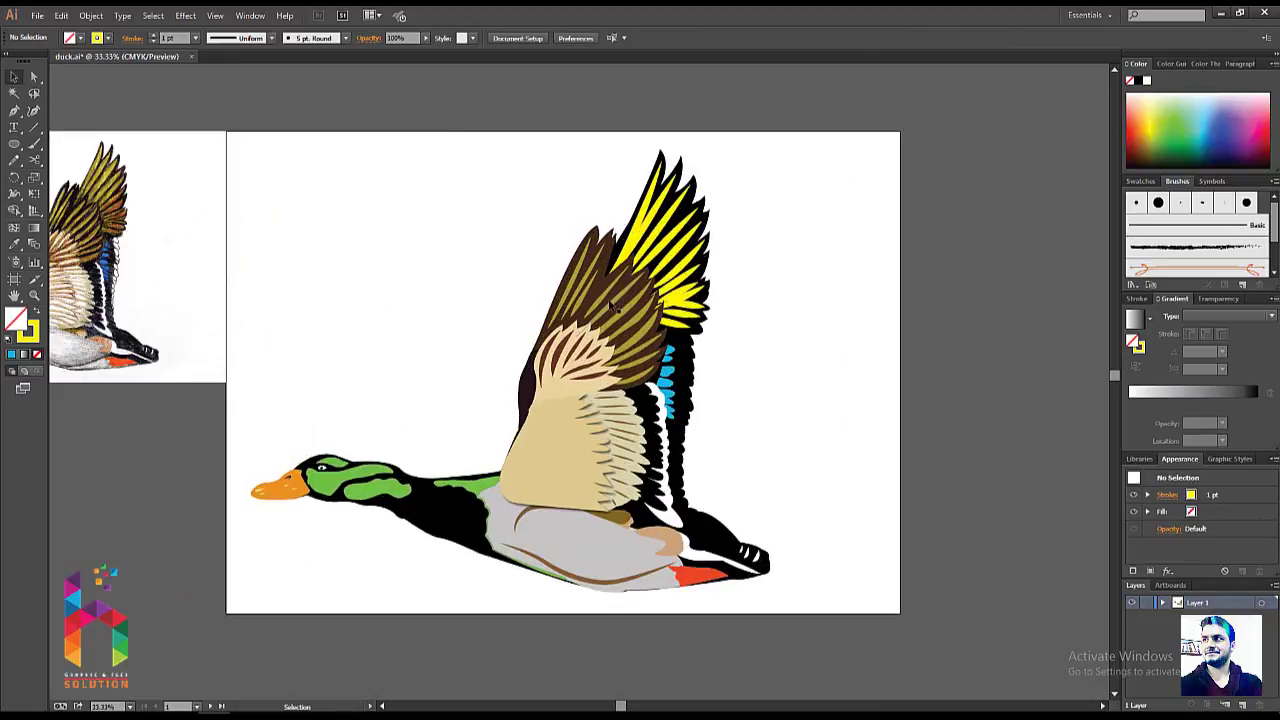
left_click(580, 270)
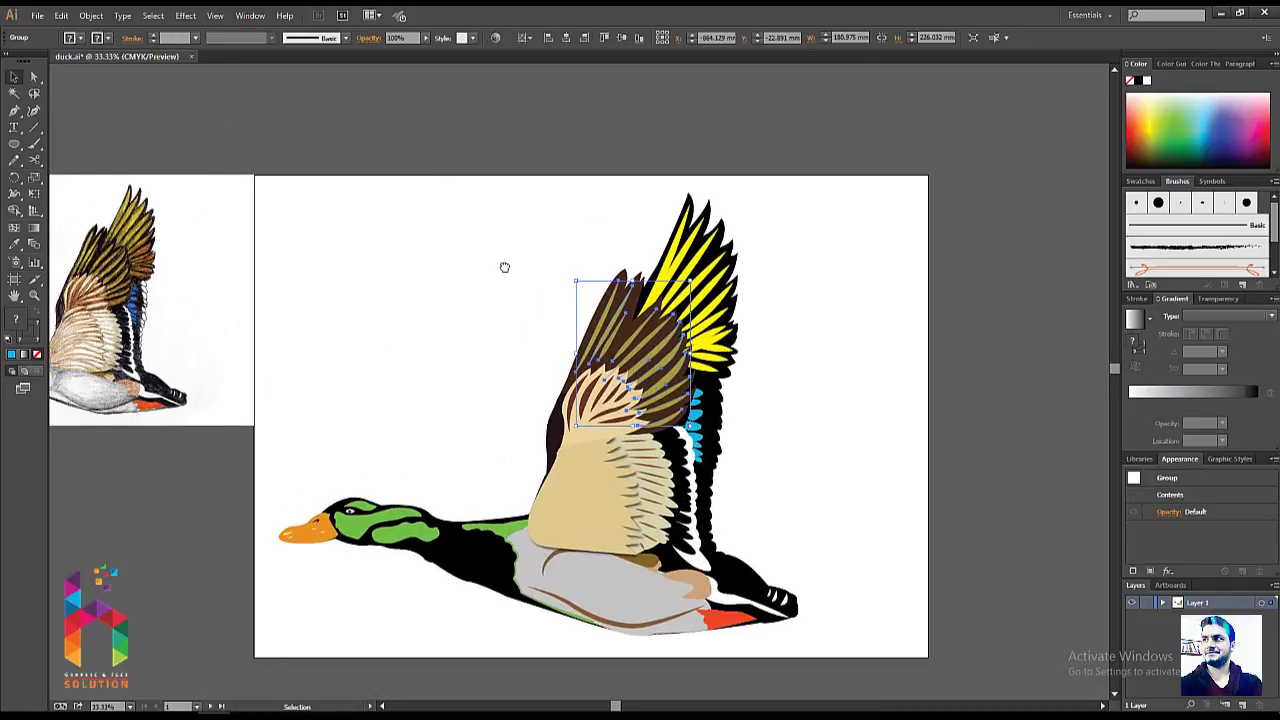
key("ctrl+z")
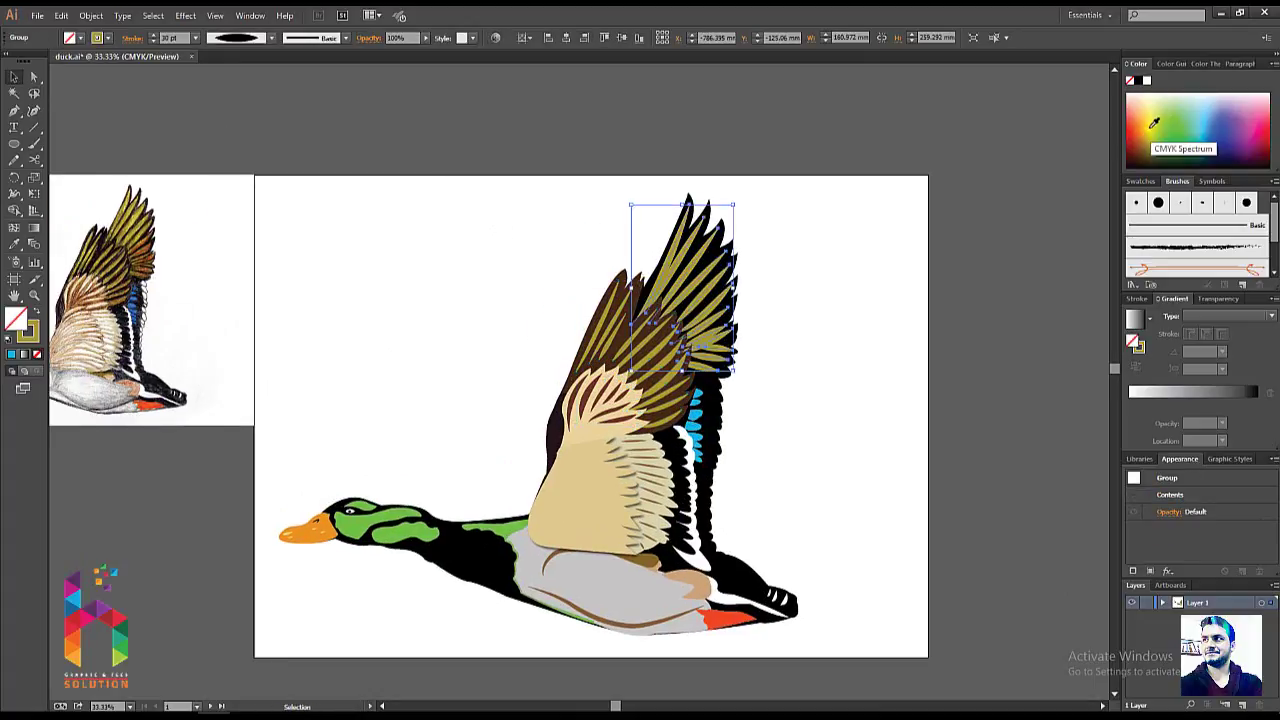
left_click(27, 328)
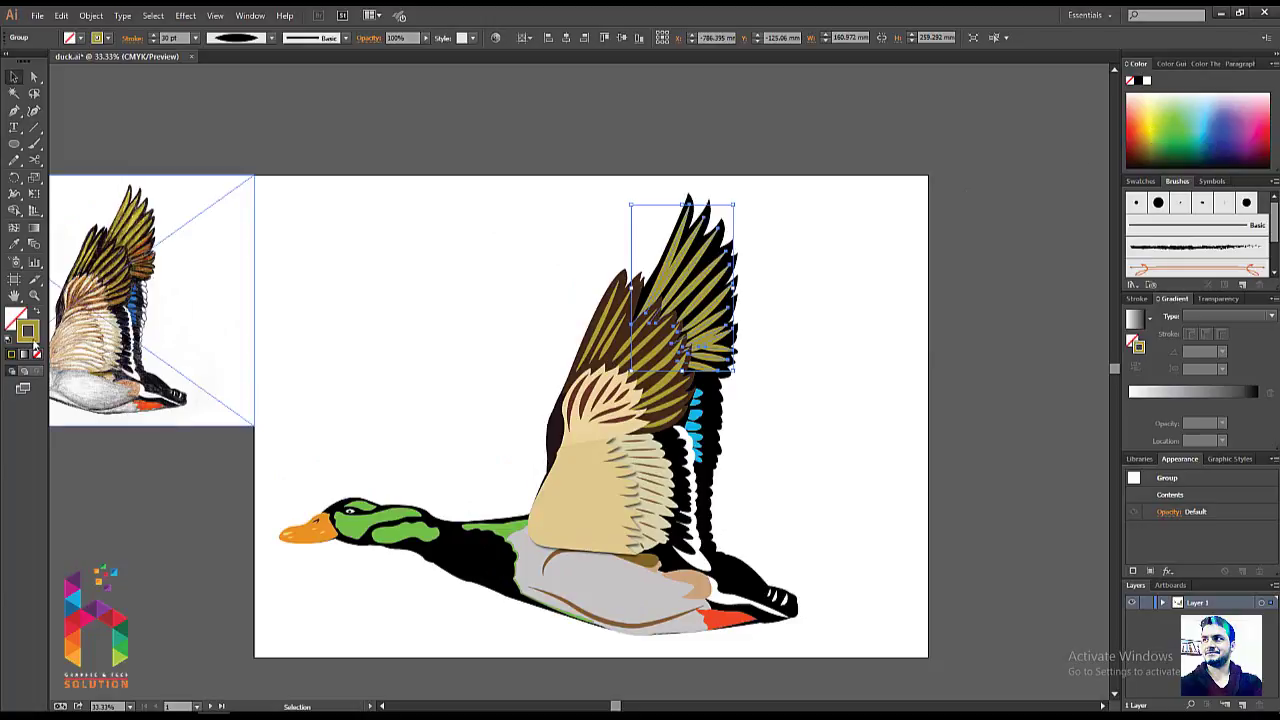
left_click(1154, 124)
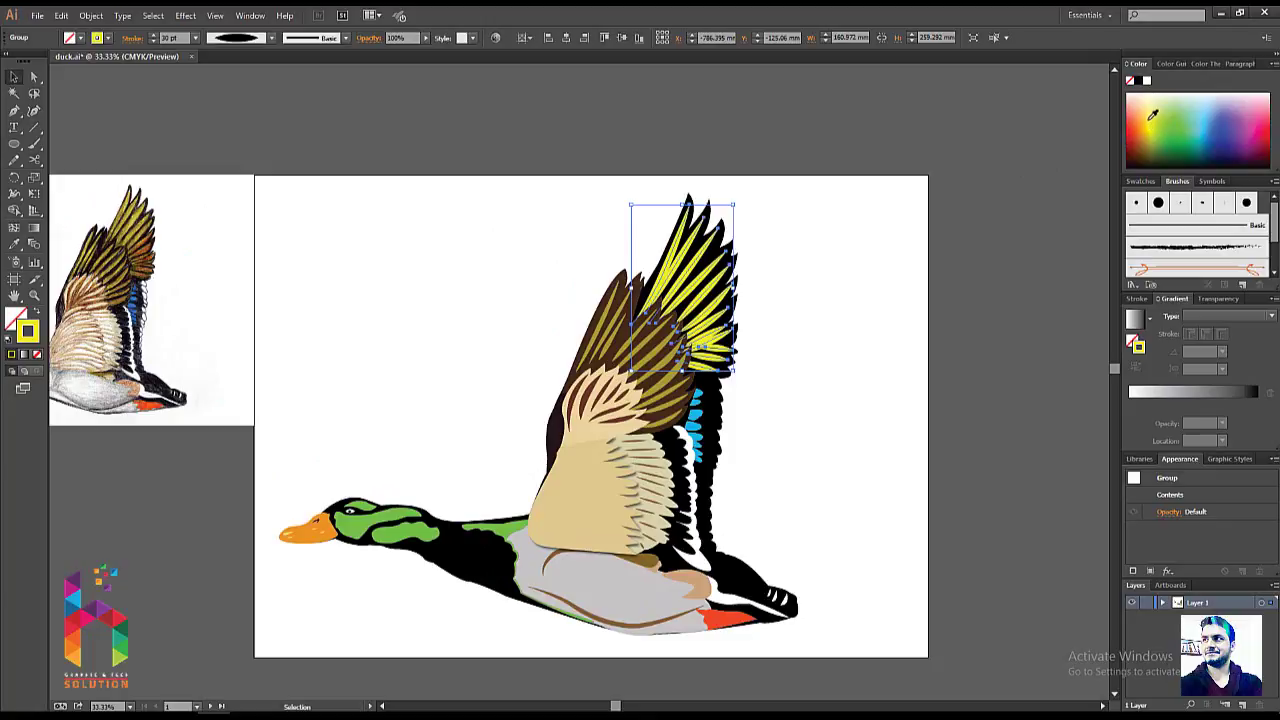
left_click(1153, 105)
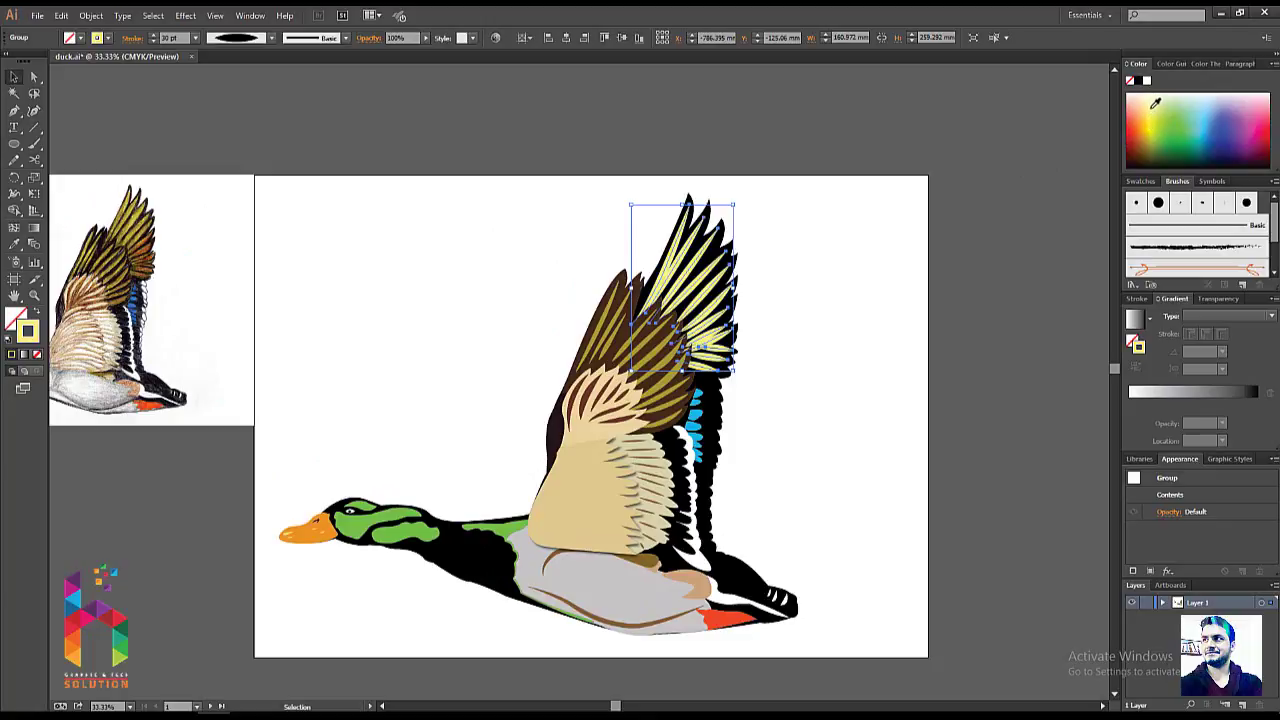
left_click(853, 234)
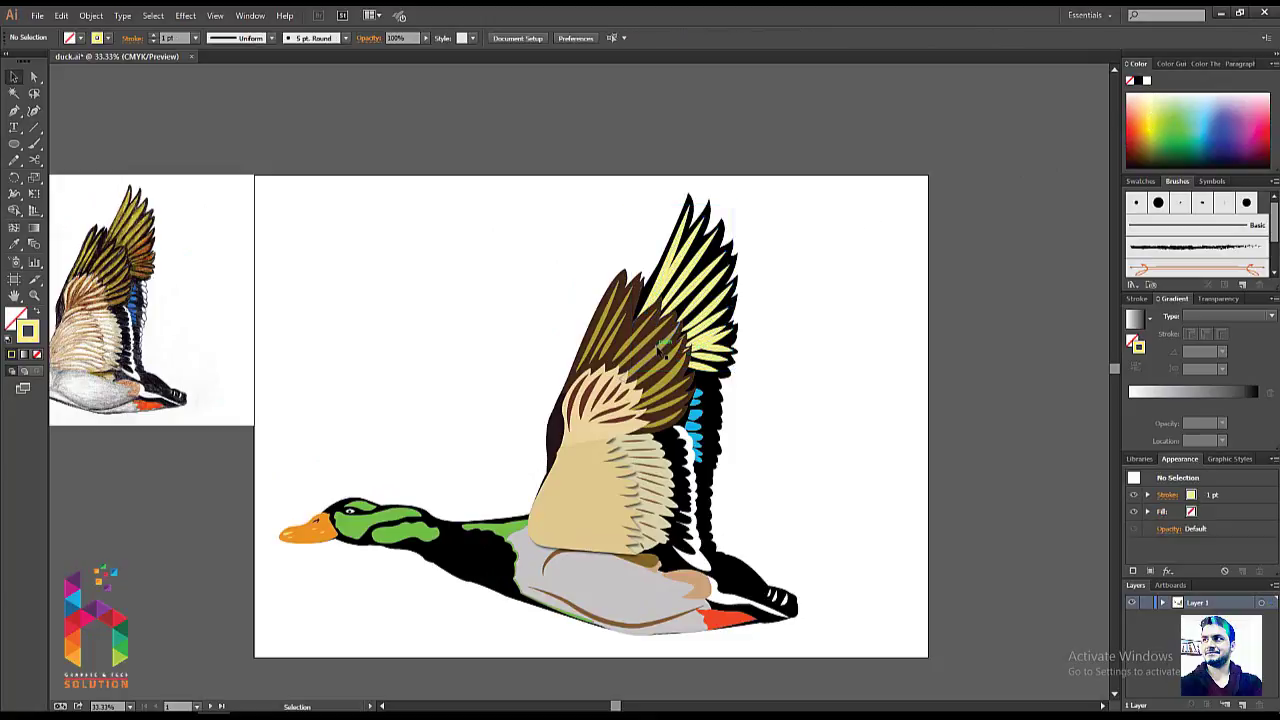
- Colour the brown wing feather group pale yellow from the Color spectrum
left_click(660, 330)
key("i")
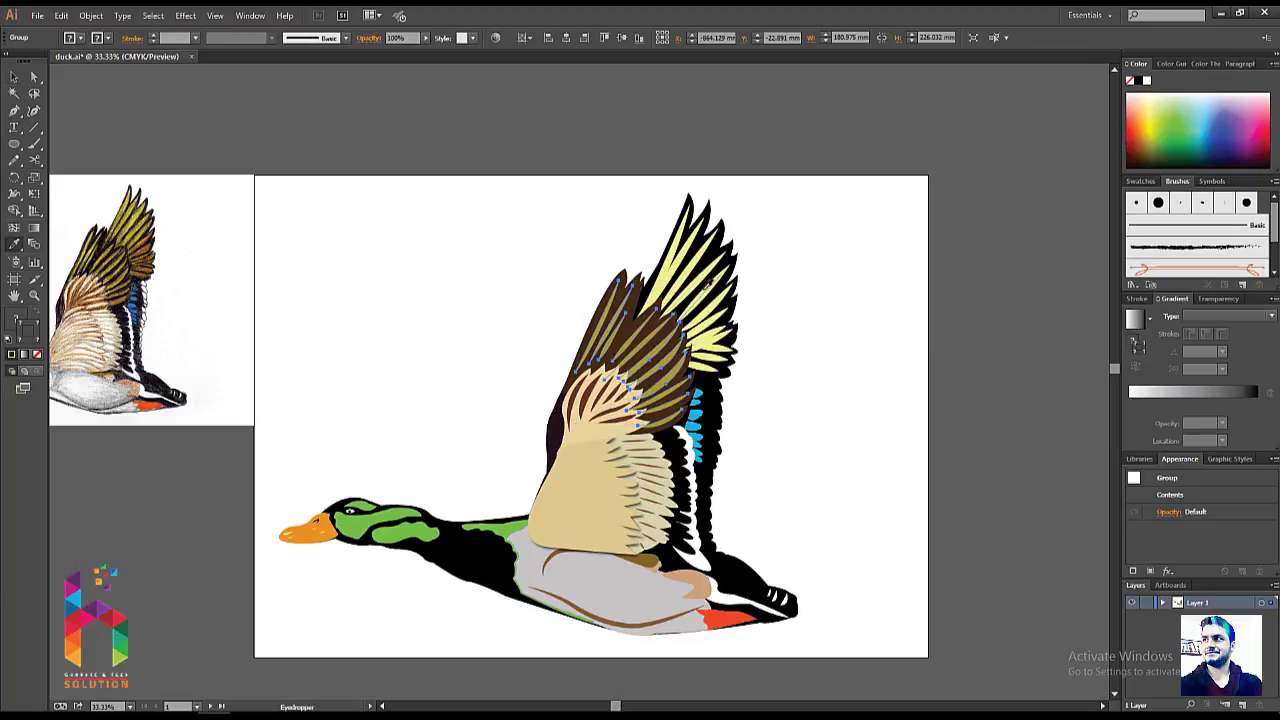
left_click(706, 284)
key("v")
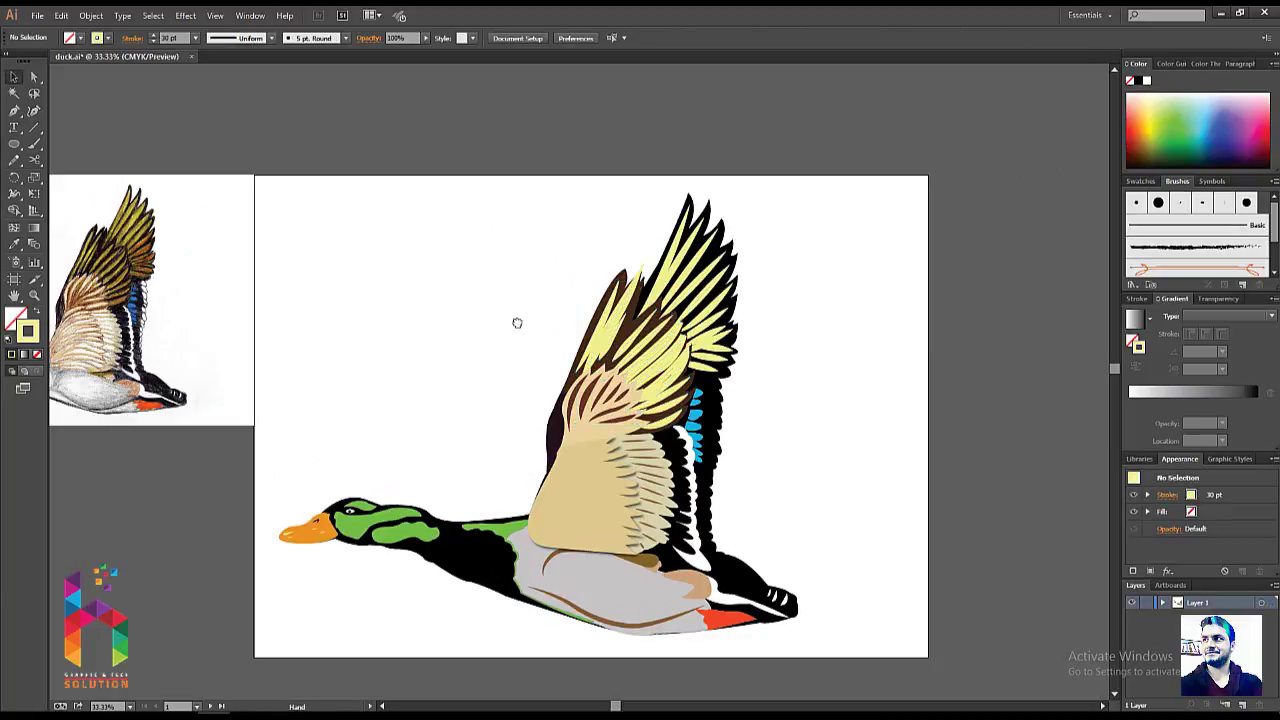
left_click_drag(517, 320, 490, 325)
key("ctrl+z")
key("v")
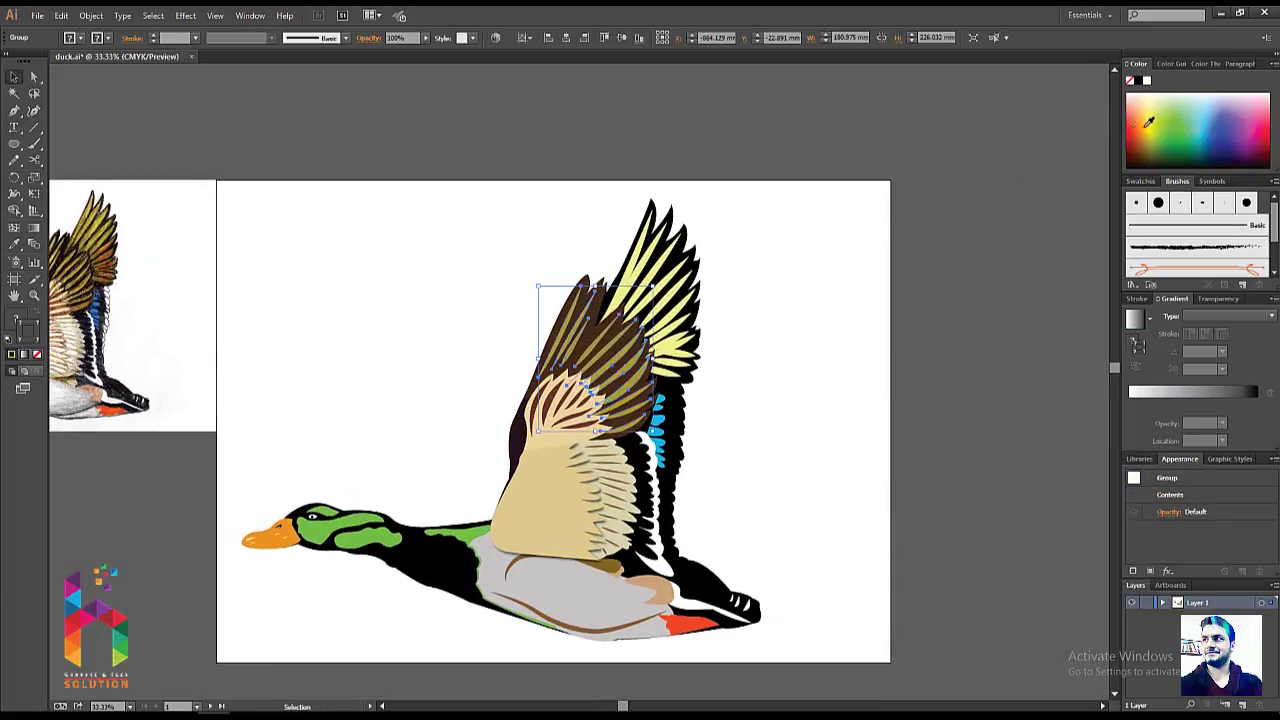
left_click(1151, 119)
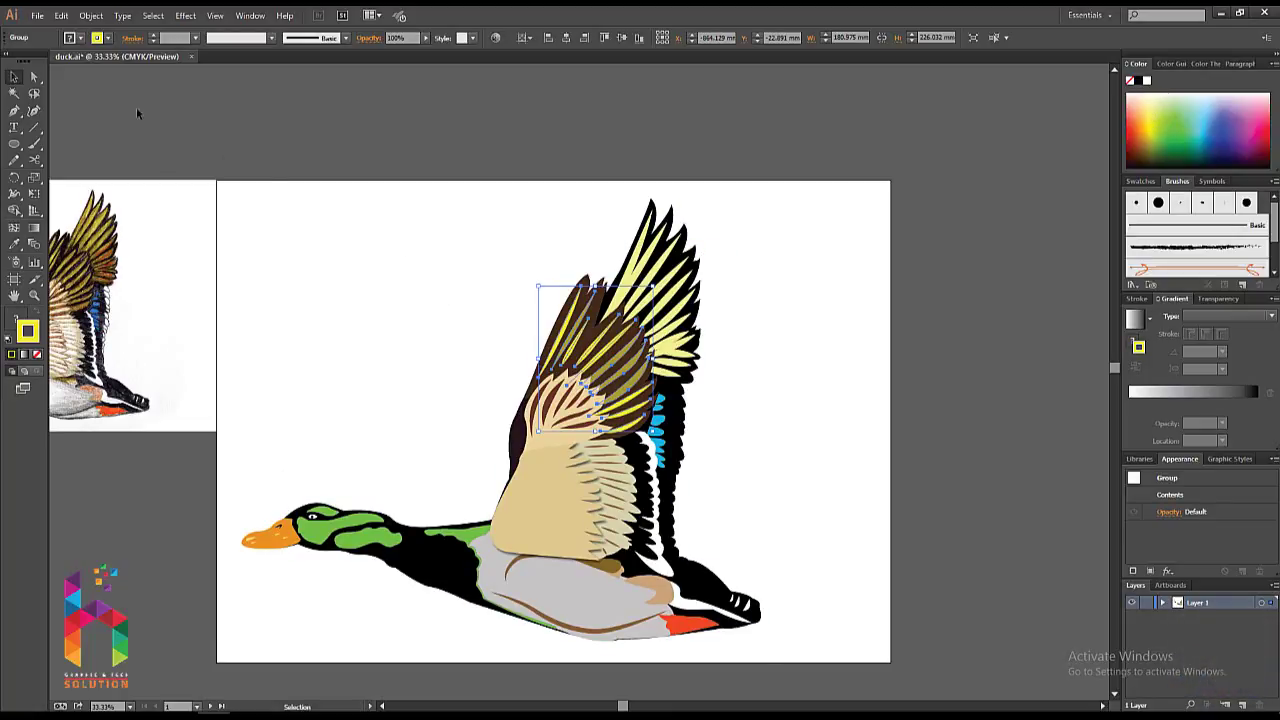
left_click(526, 209)
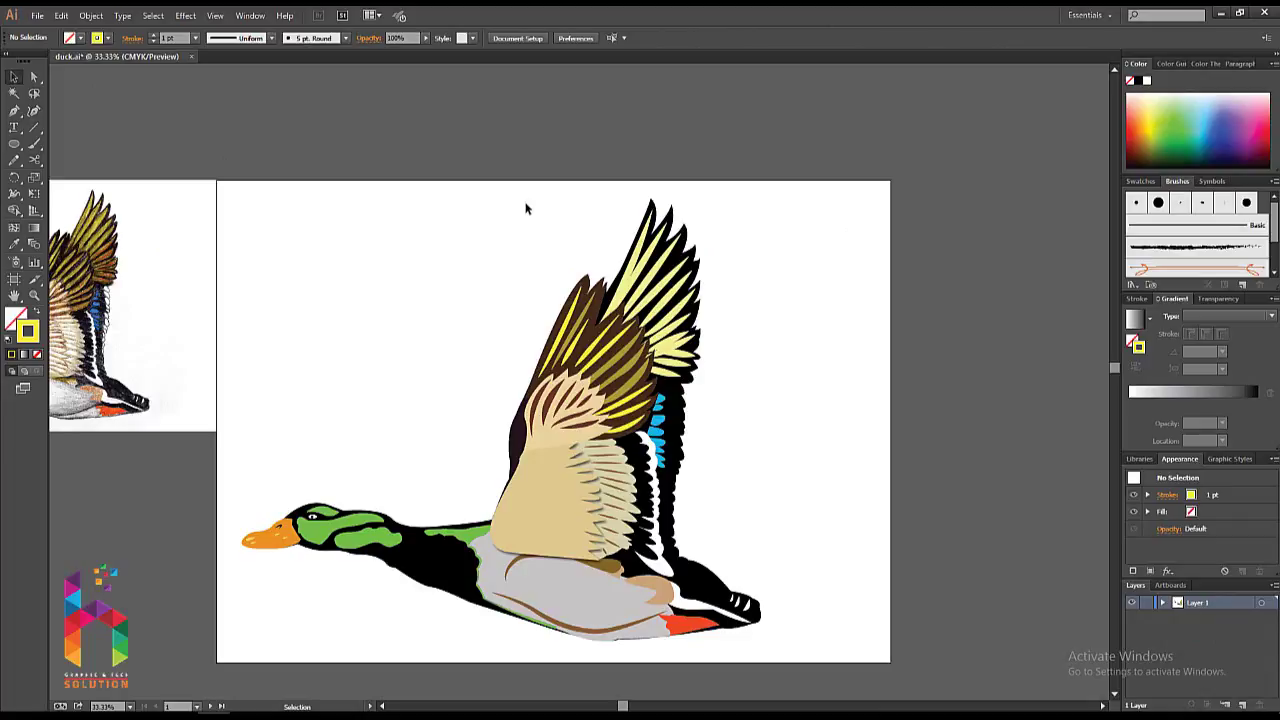
- Reselect the wing feathers and shift them to a more saturated lemon yellow
key("ctrl+z")
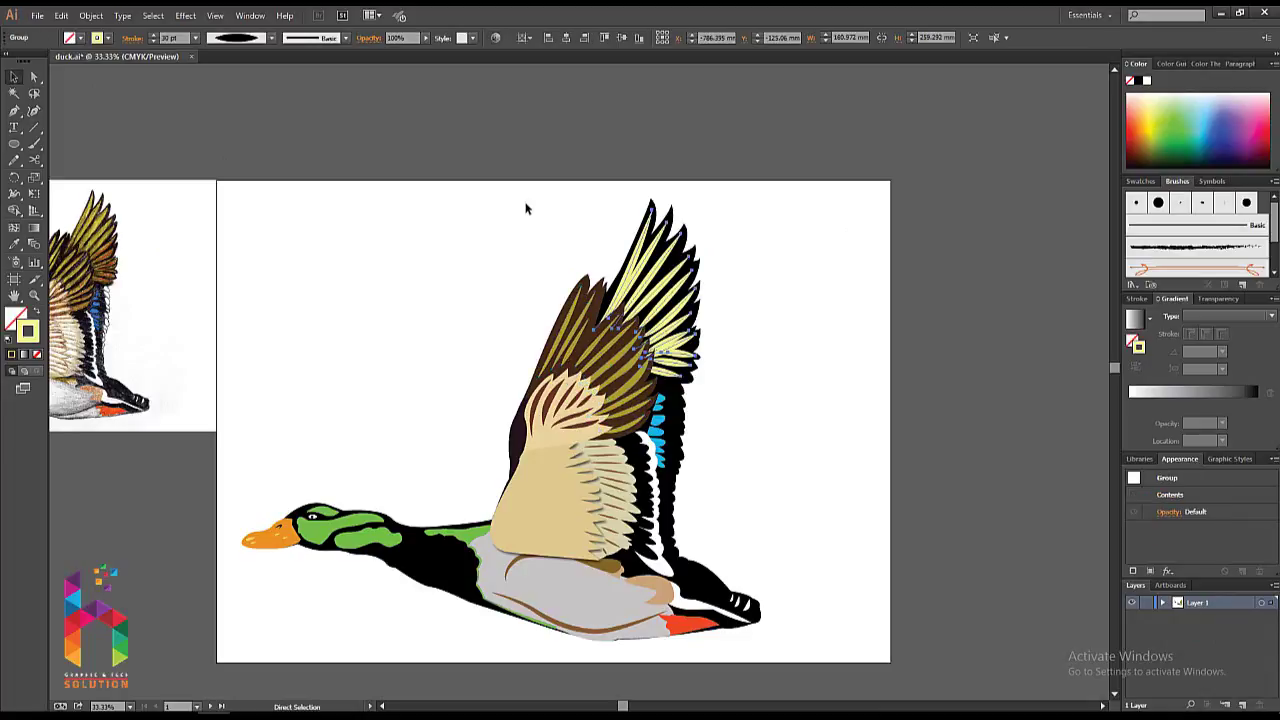
left_click(566, 322, "shift")
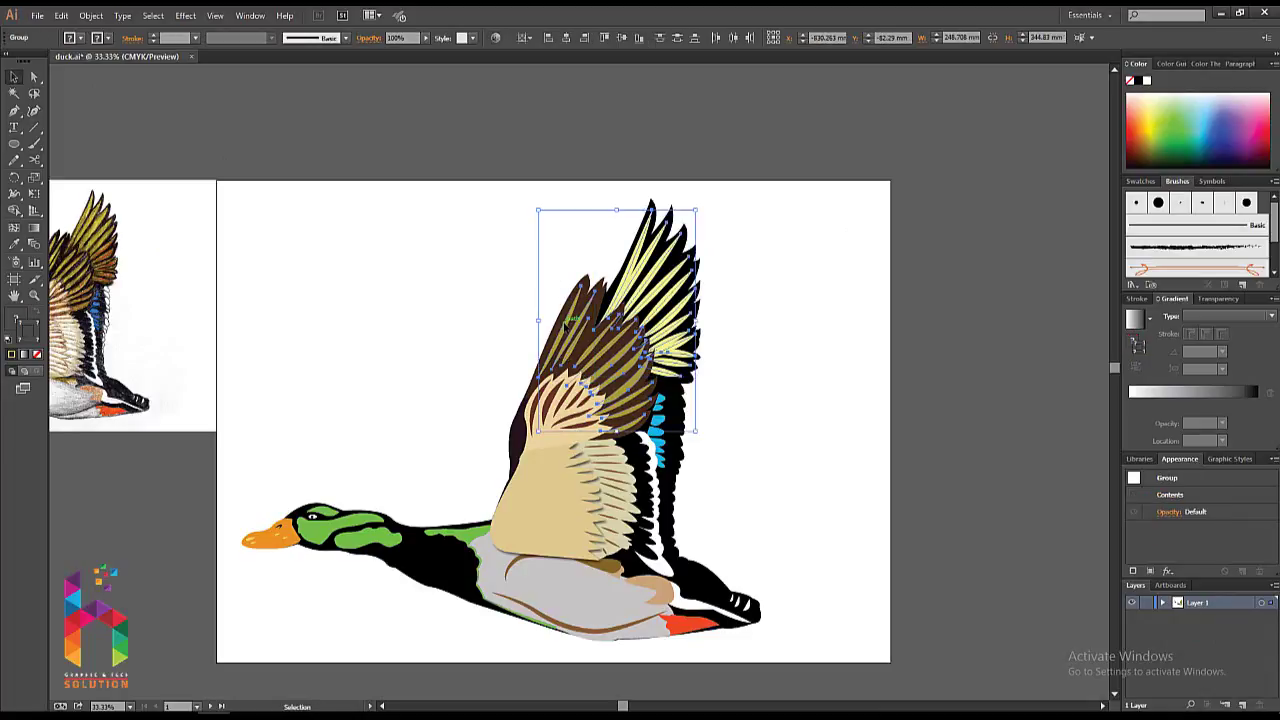
left_click(1155, 116)
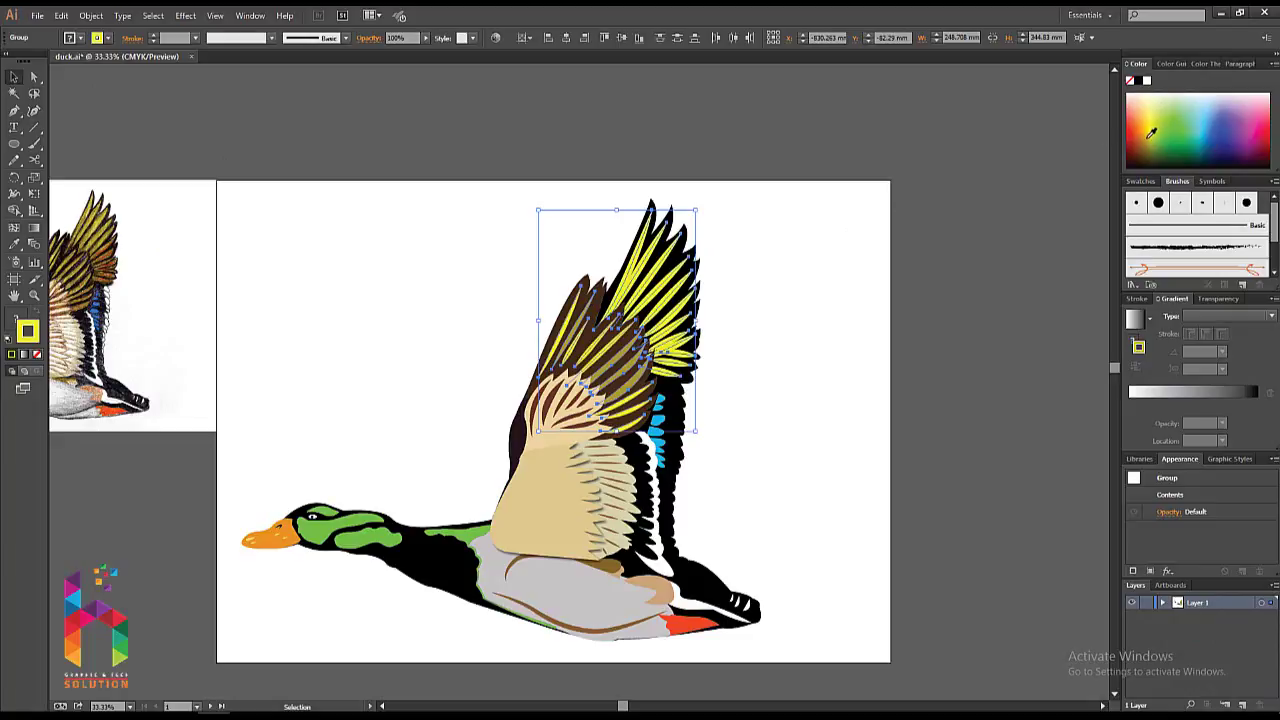
left_click_drag(1151, 133, 1154, 118)
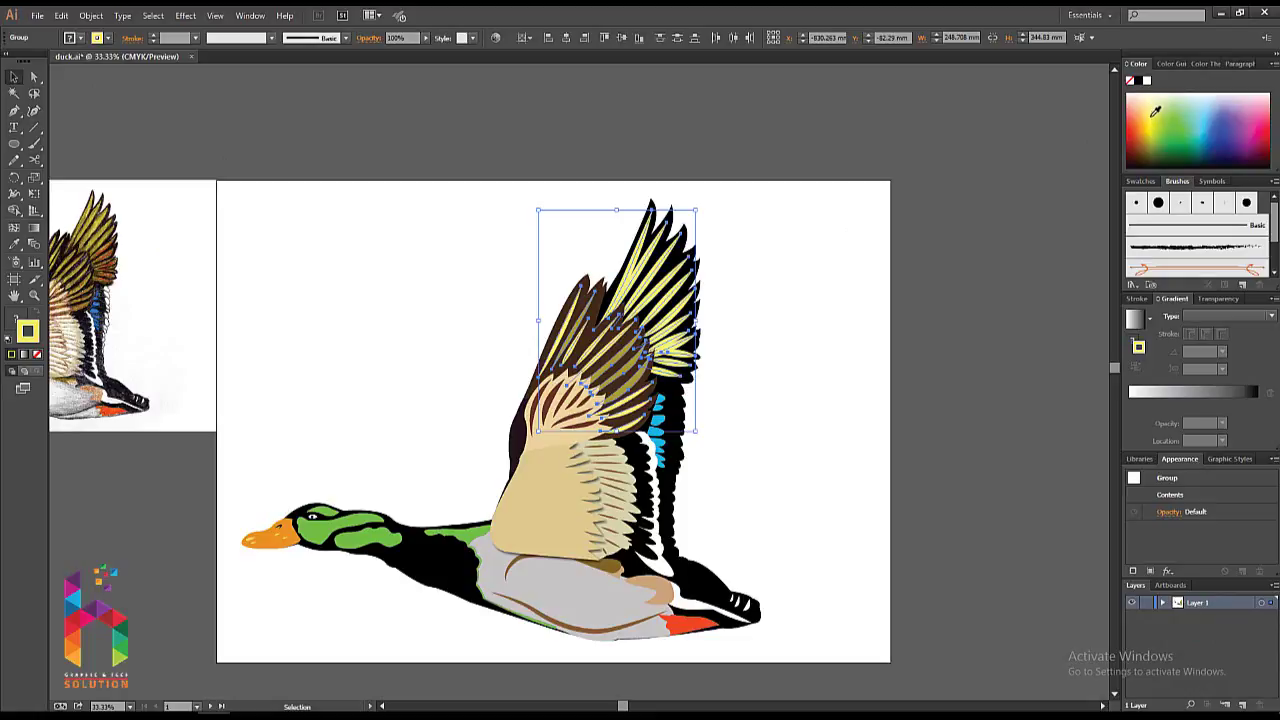
left_click(786, 240)
- Draw a square at the artboard's upper right and make it solid yellow
scroll(719, 251, "up", 2)
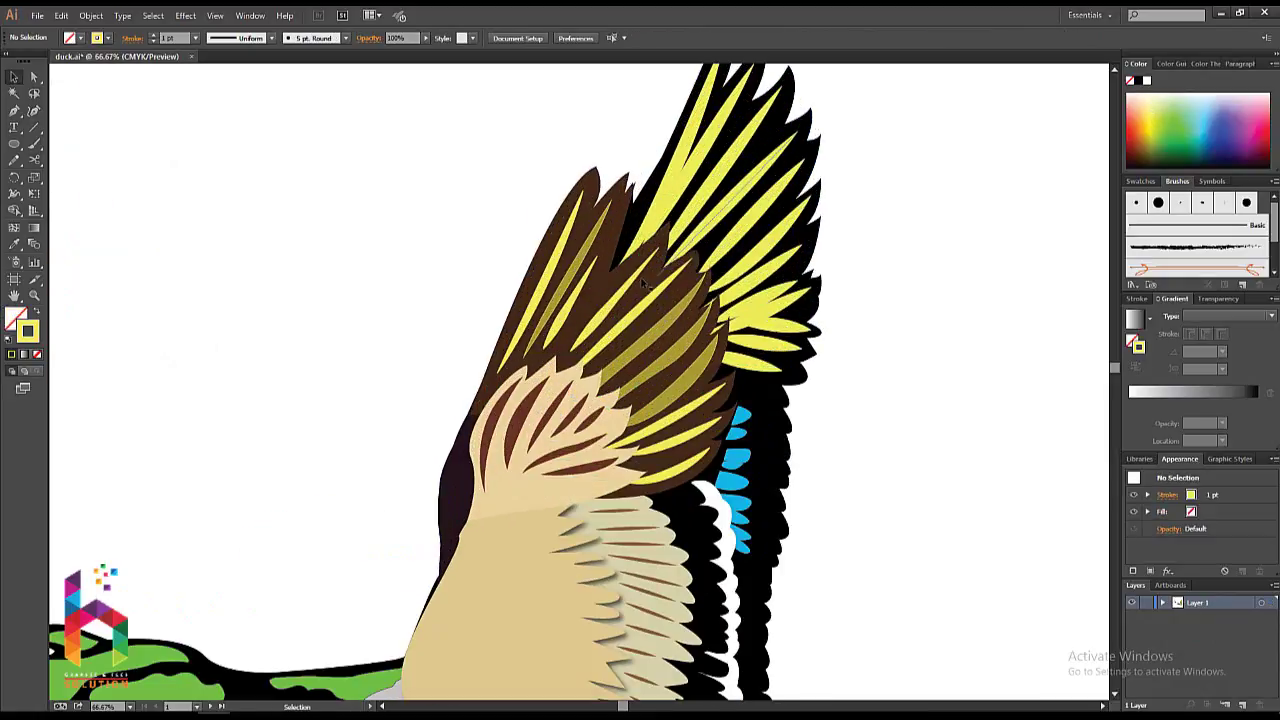
left_click_drag(476, 416, 389, 451)
key("m")
left_click_drag(930, 206, 838, 307)
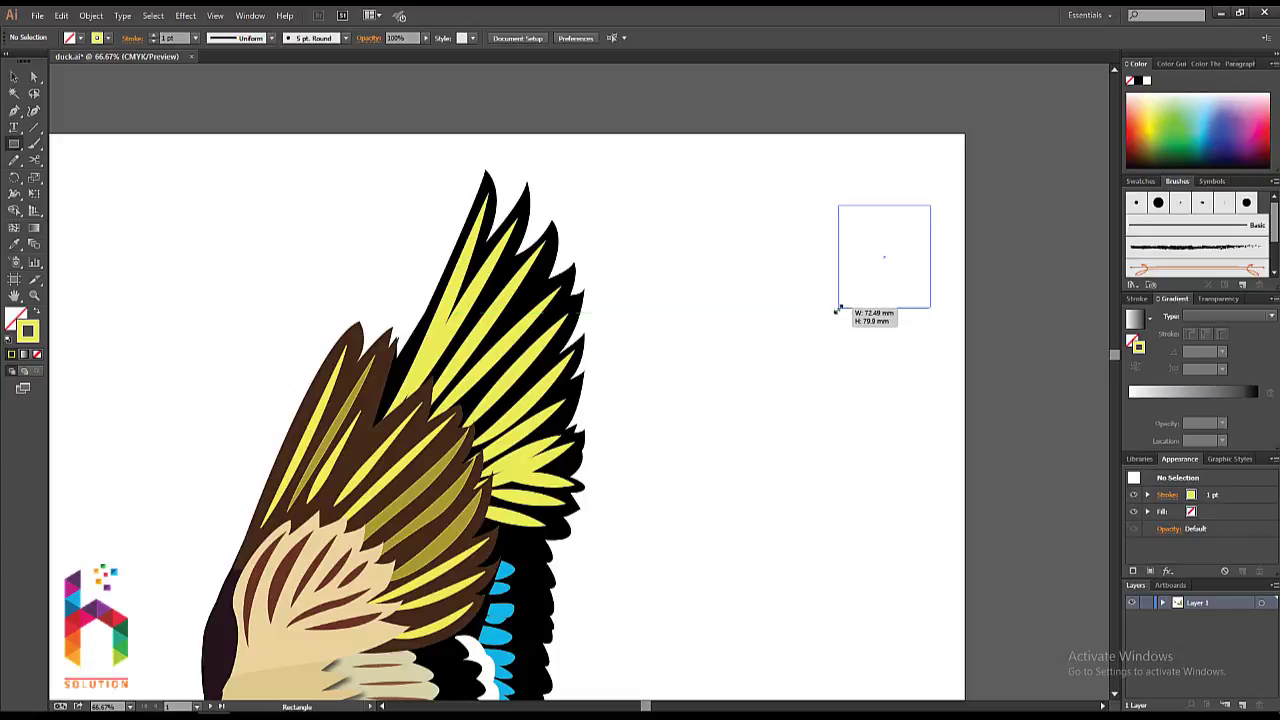
key("v")
left_click(1213, 494)
type("30")
key("Return")
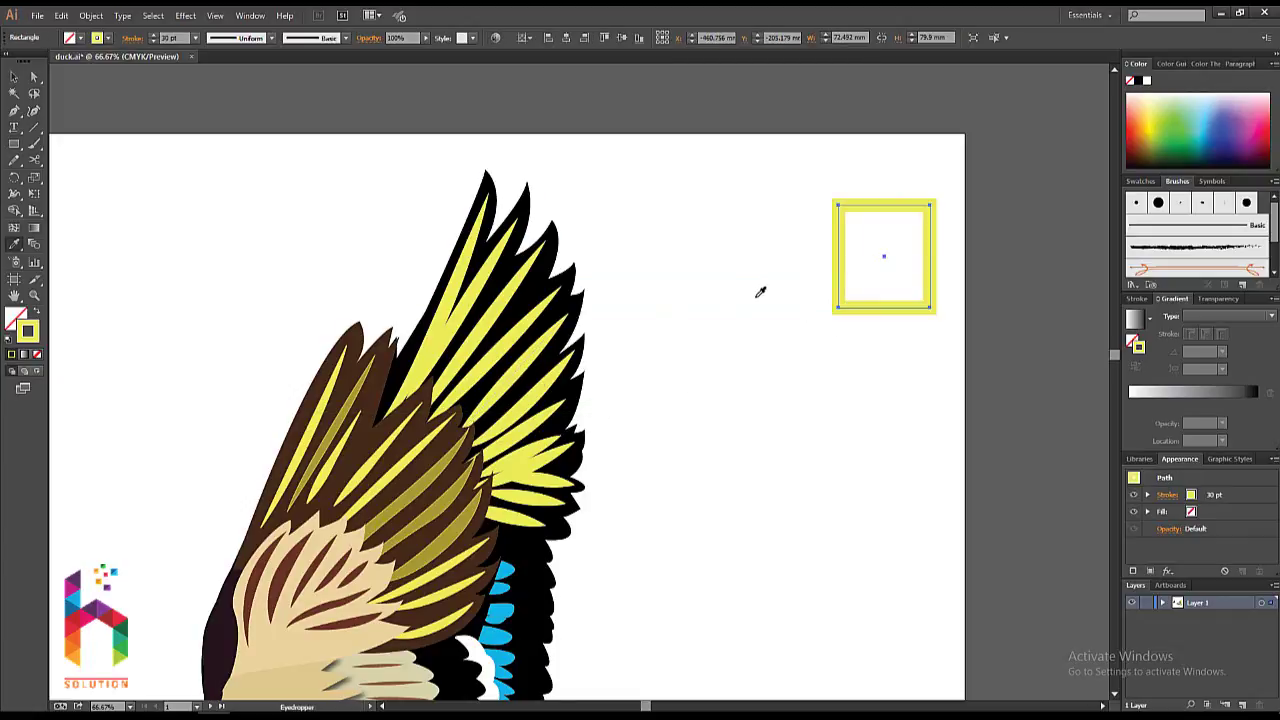
left_click(35, 311)
left_click(64, 307)
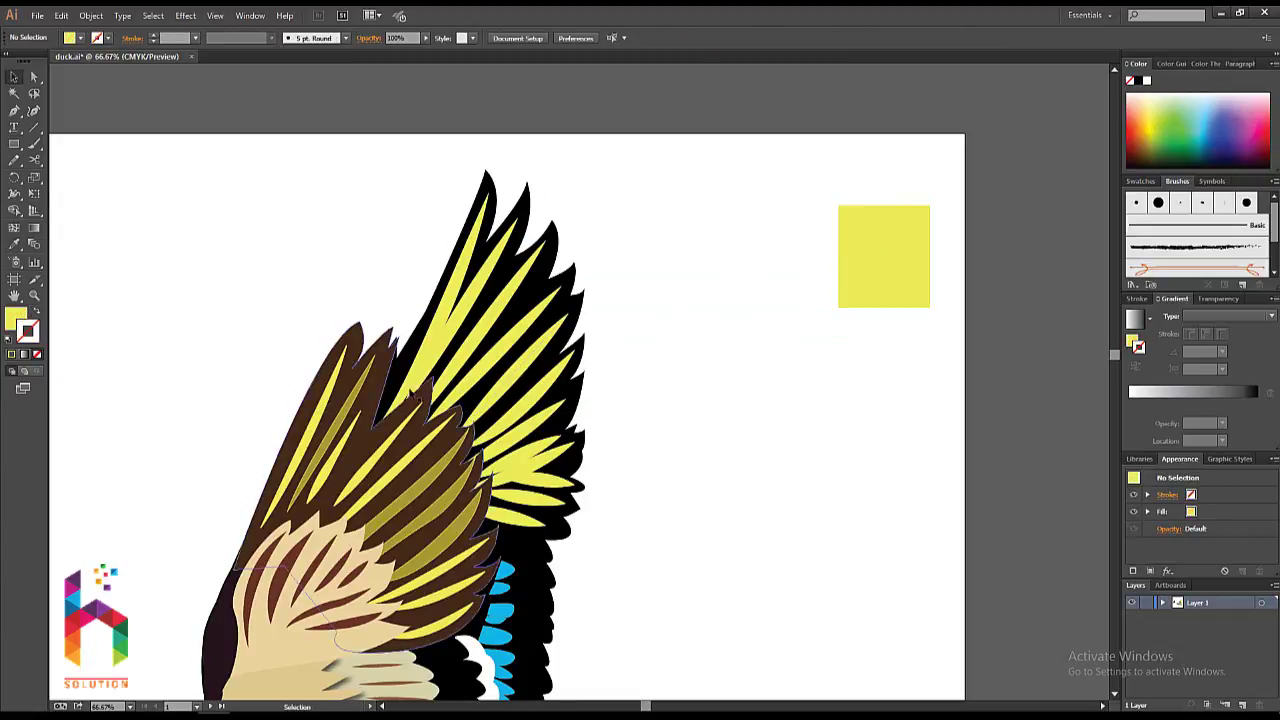
- Inside the wing group, give the olive feather strips the square's light yellow fill
left_click_drag(416, 491, 450, 397)
left_click(450, 397)
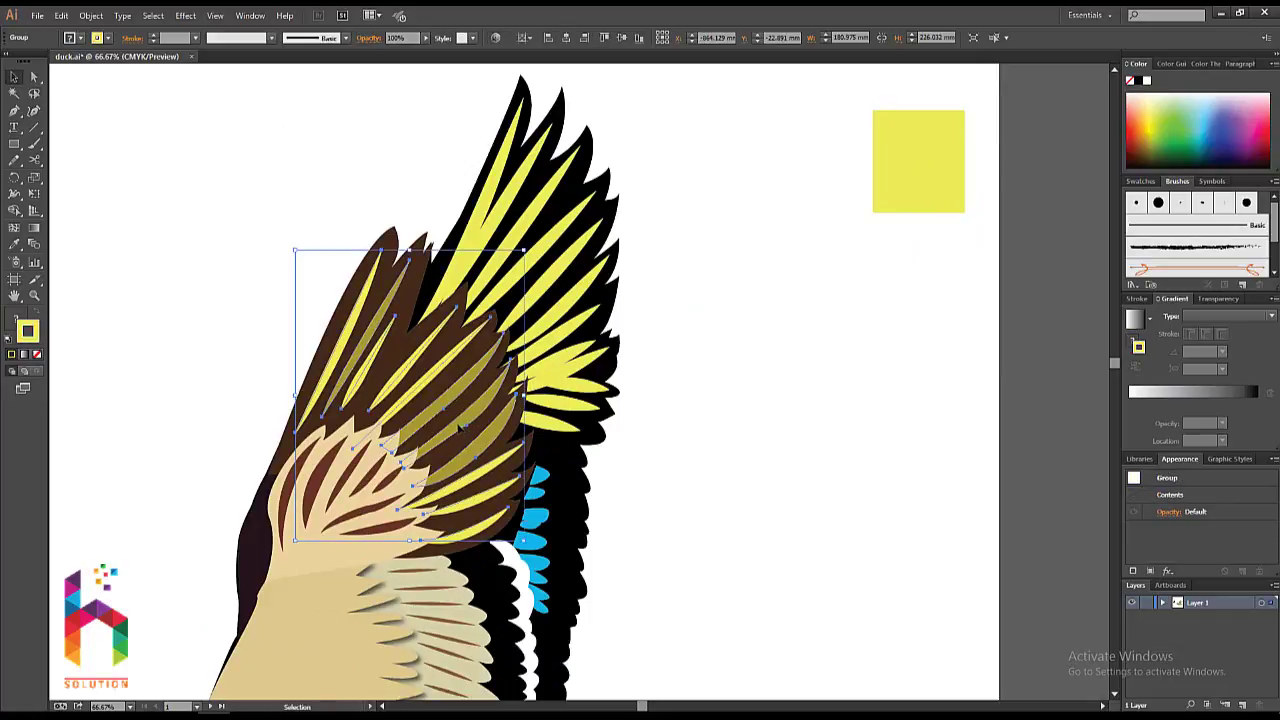
double_click(431, 416)
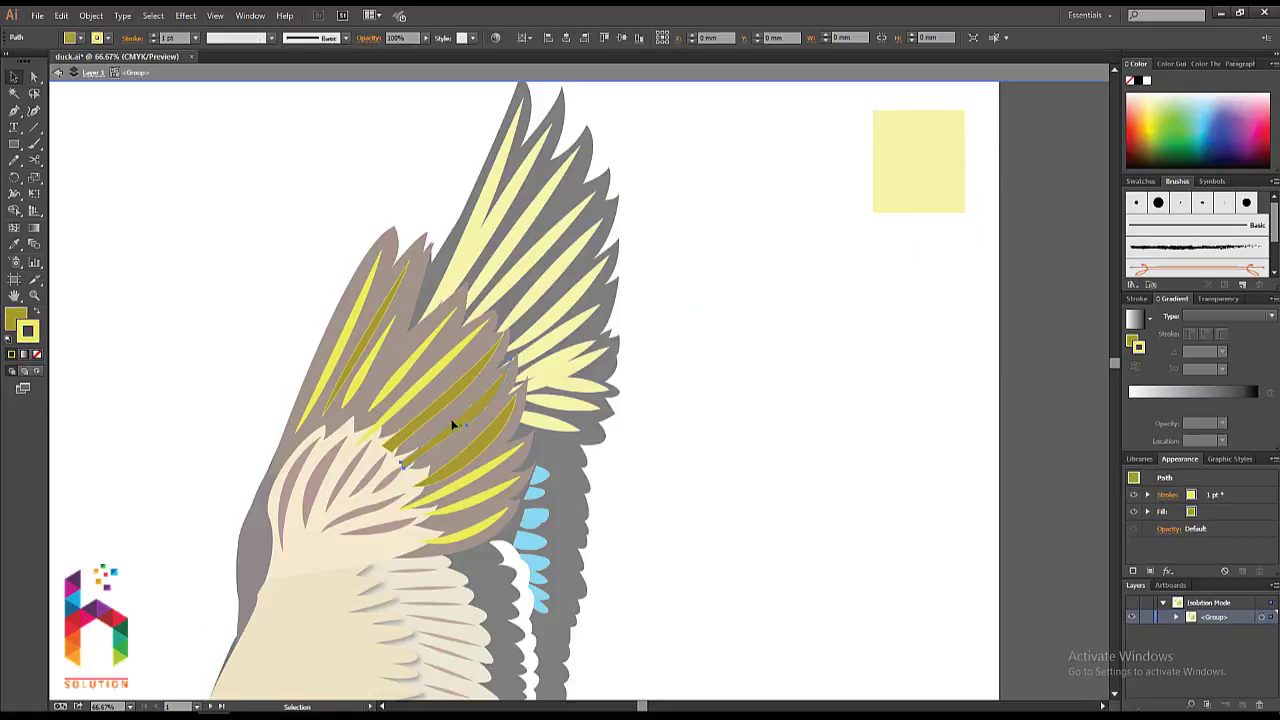
left_click(357, 363, "shift")
key("i")
left_click(908, 185)
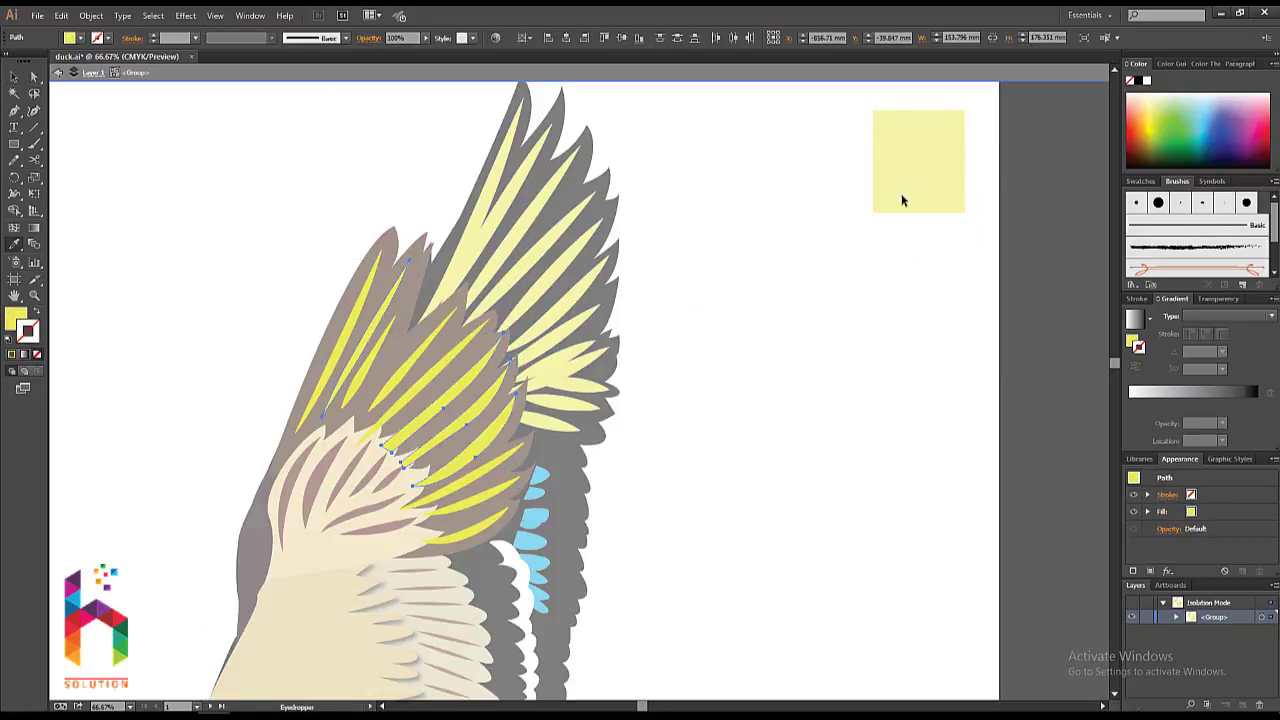
key("v")
double_click(786, 316)
key("ctrl+minus")
key("ctrl+minus")
key("ctrl+minus")
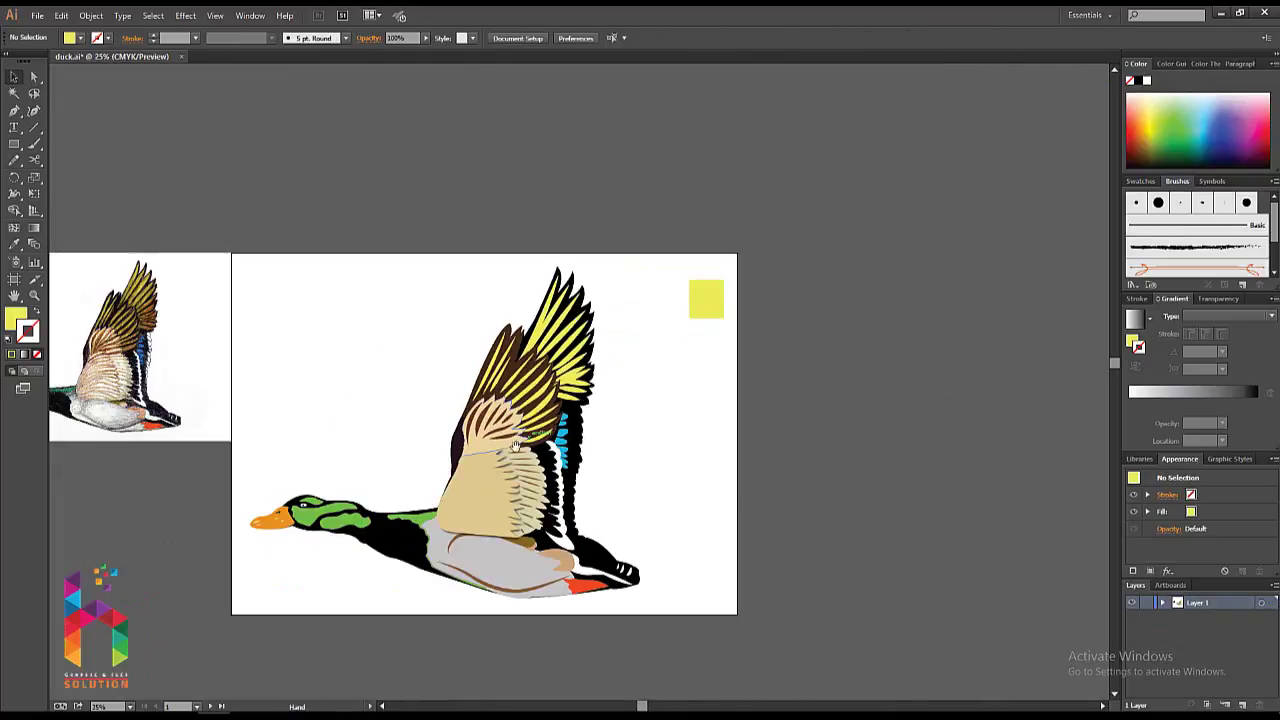
- Make the grey belly shape white, sampled from the reference photo
left_click_drag(516, 444, 721, 375)
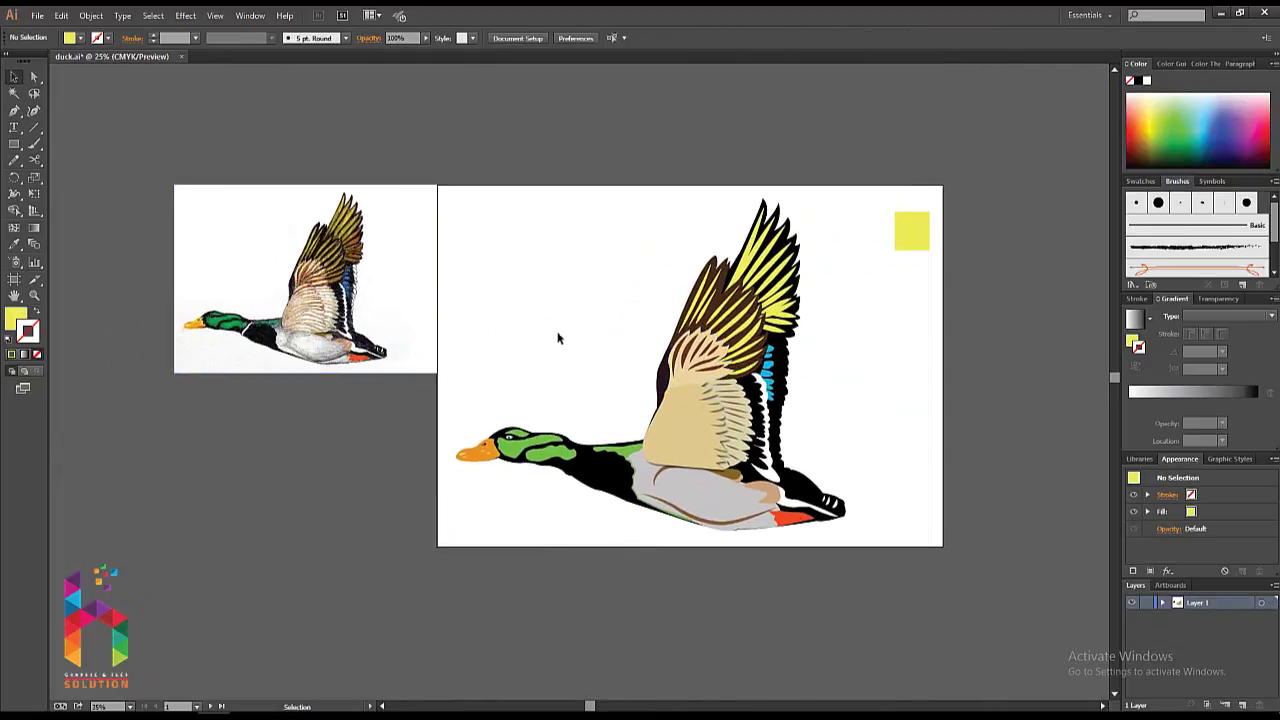
left_click_drag(558, 338, 540, 315)
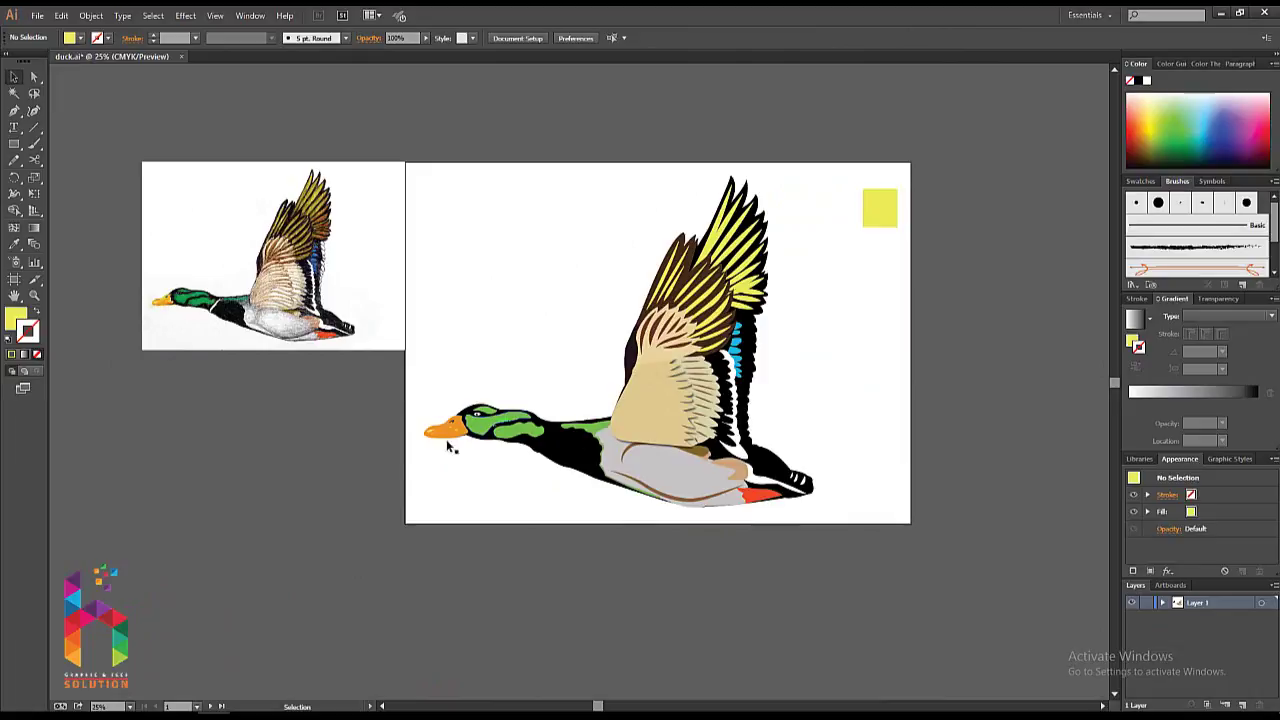
left_click(680, 490)
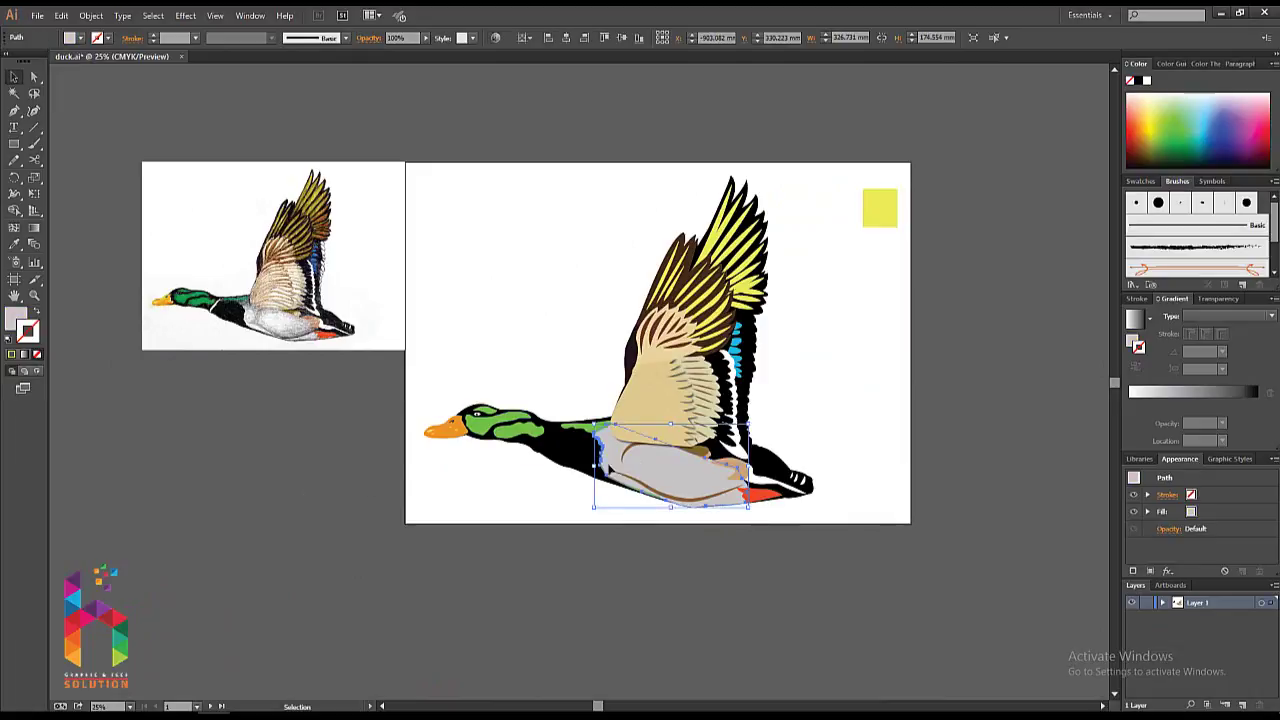
key("i")
left_click(466, 560)
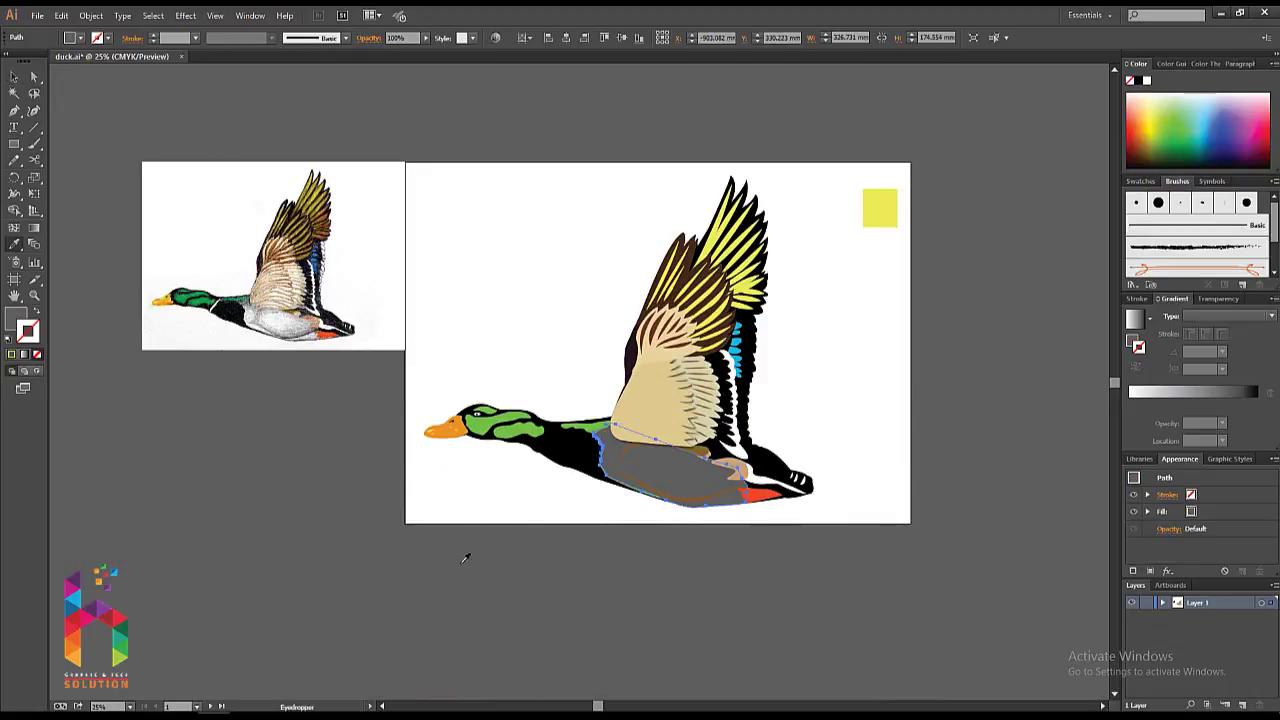
left_click(280, 315)
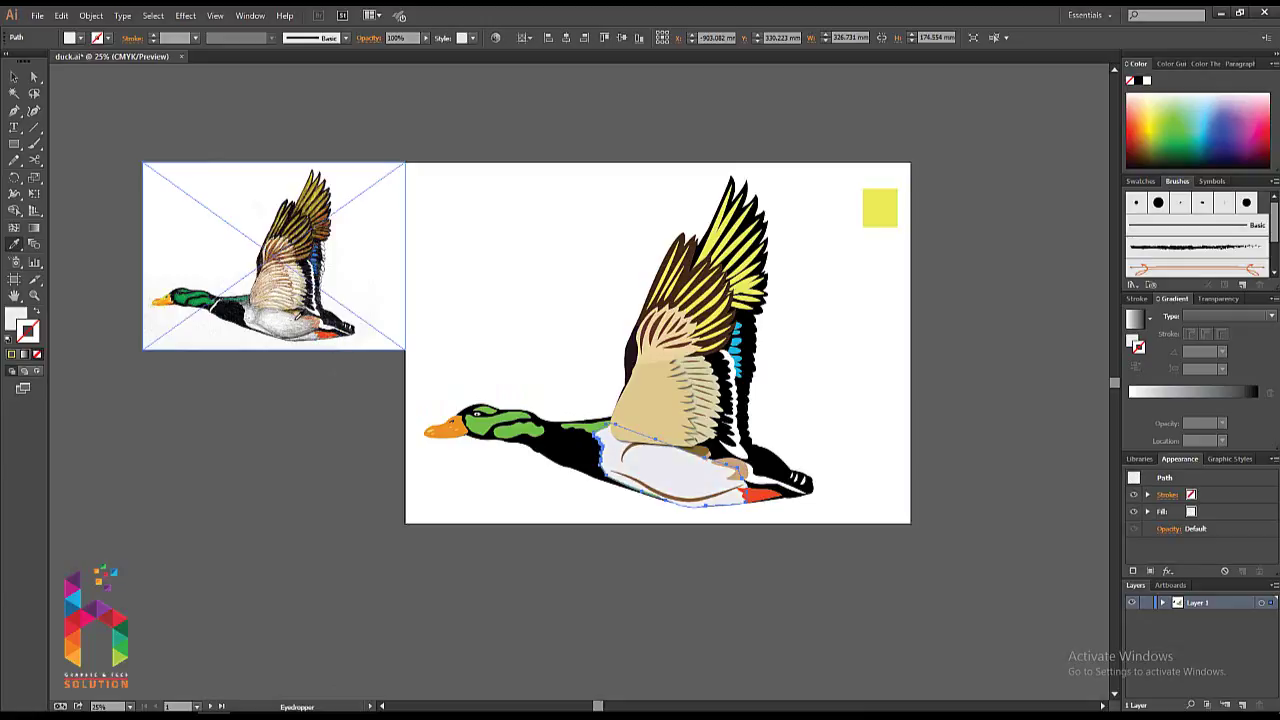
key("v")
left_click(421, 450)
- Recolour the head and neck group green, fine-tuning the shade in the colour picker
mouse_move(421, 450)
left_mouse_down()
mouse_move(439, 490)
mouse_move(433, 476)
left_mouse_up()
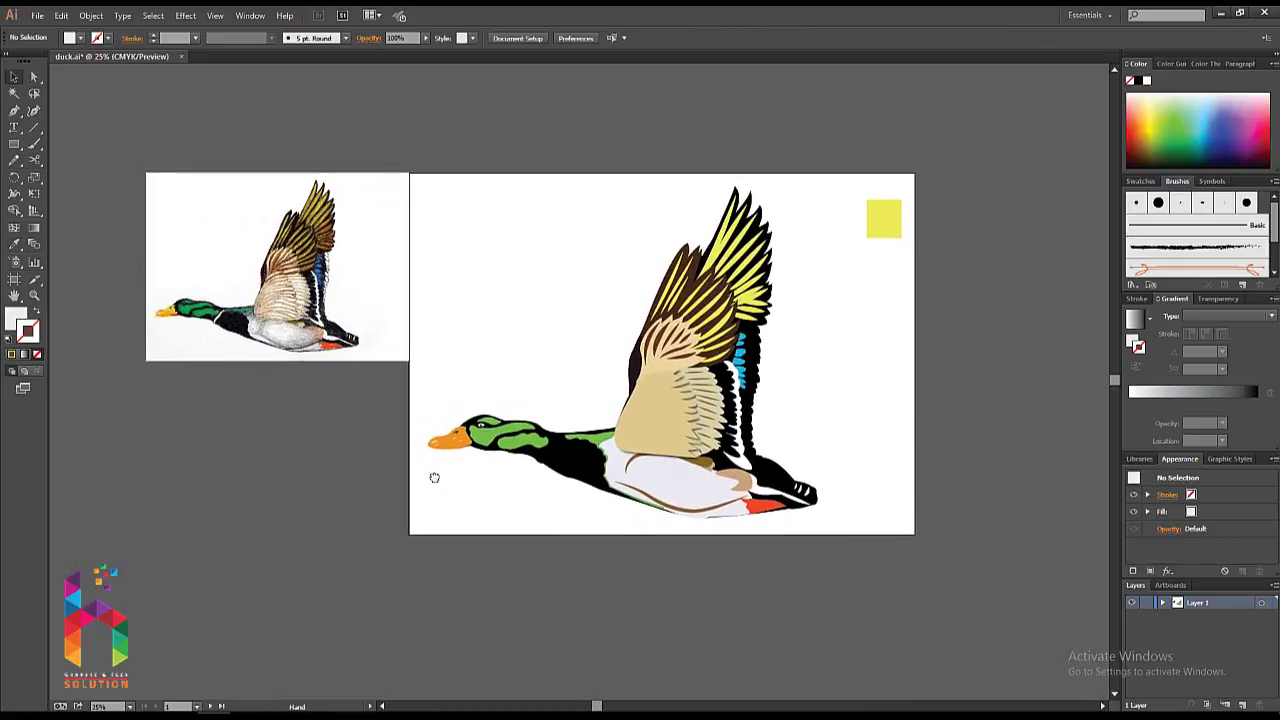
left_click(505, 432)
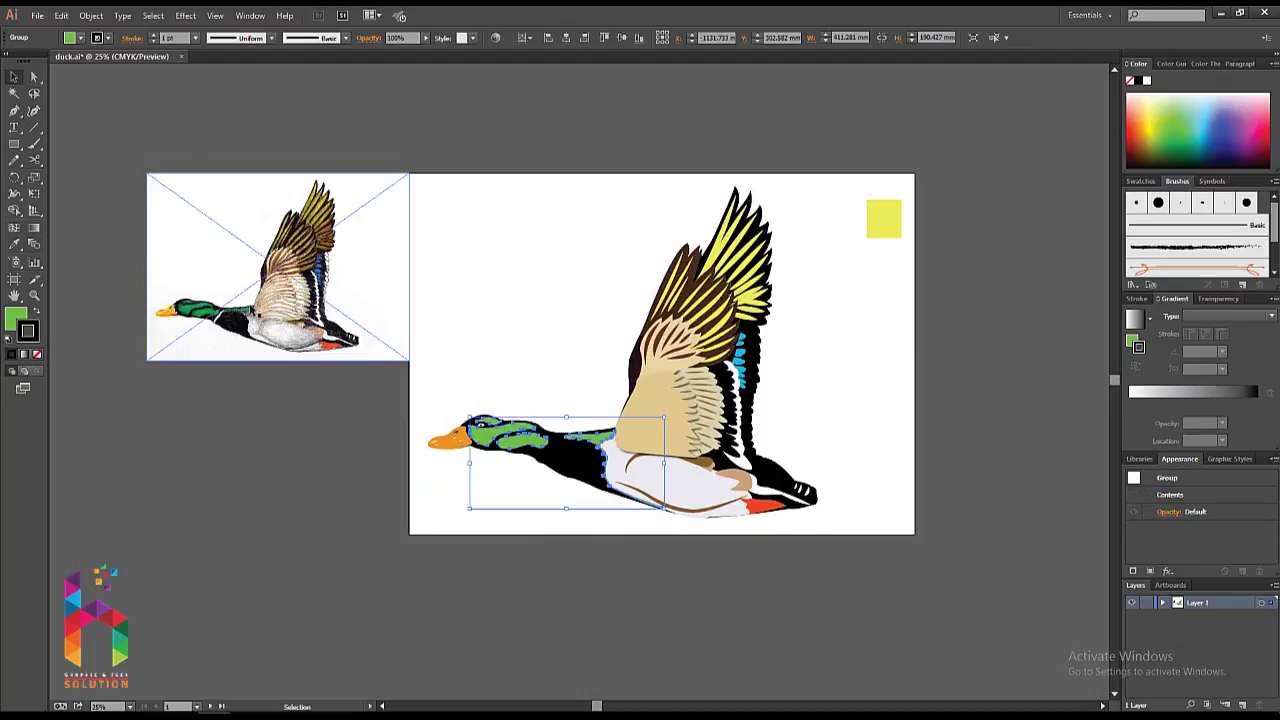
left_click(1187, 146)
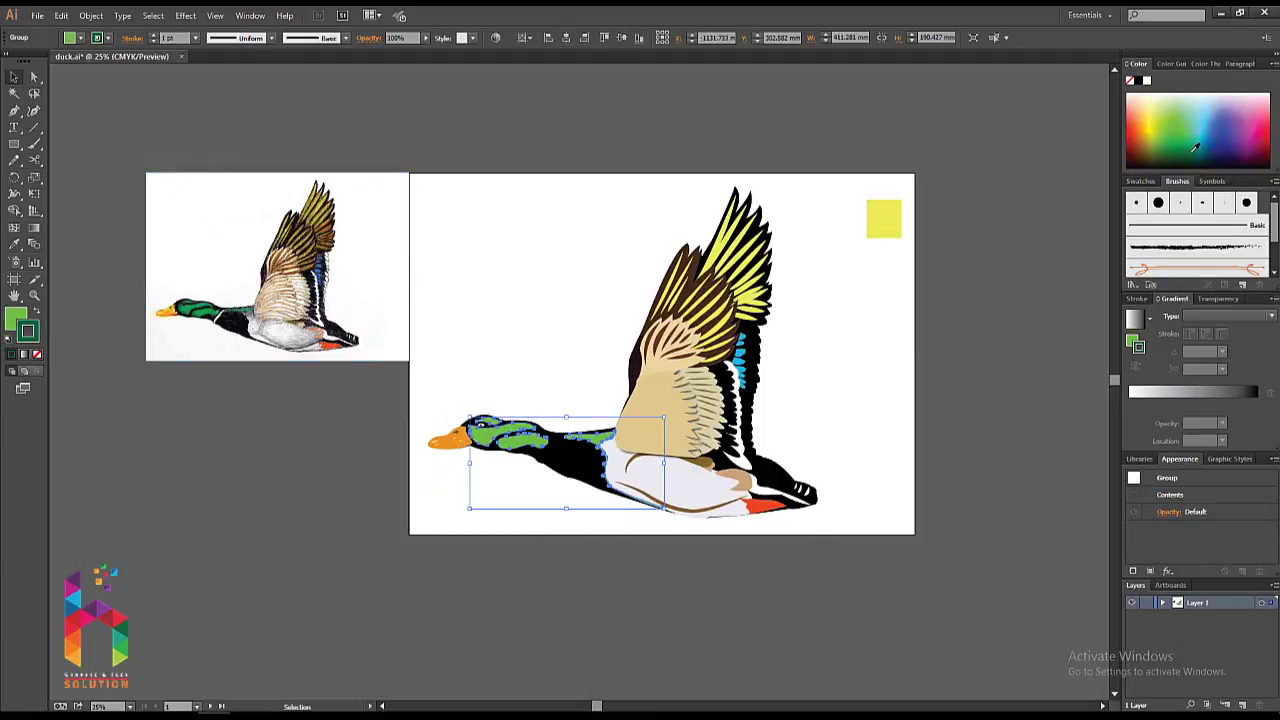
left_click(37, 313)
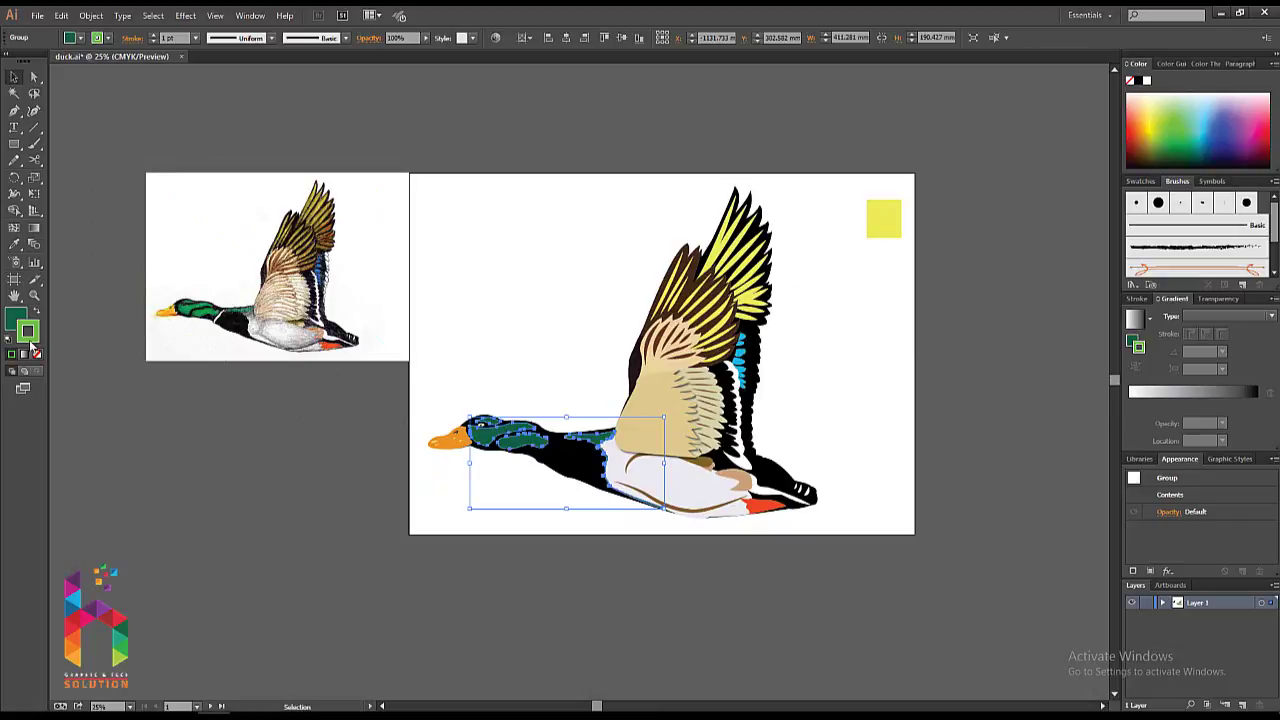
left_click(1195, 133)
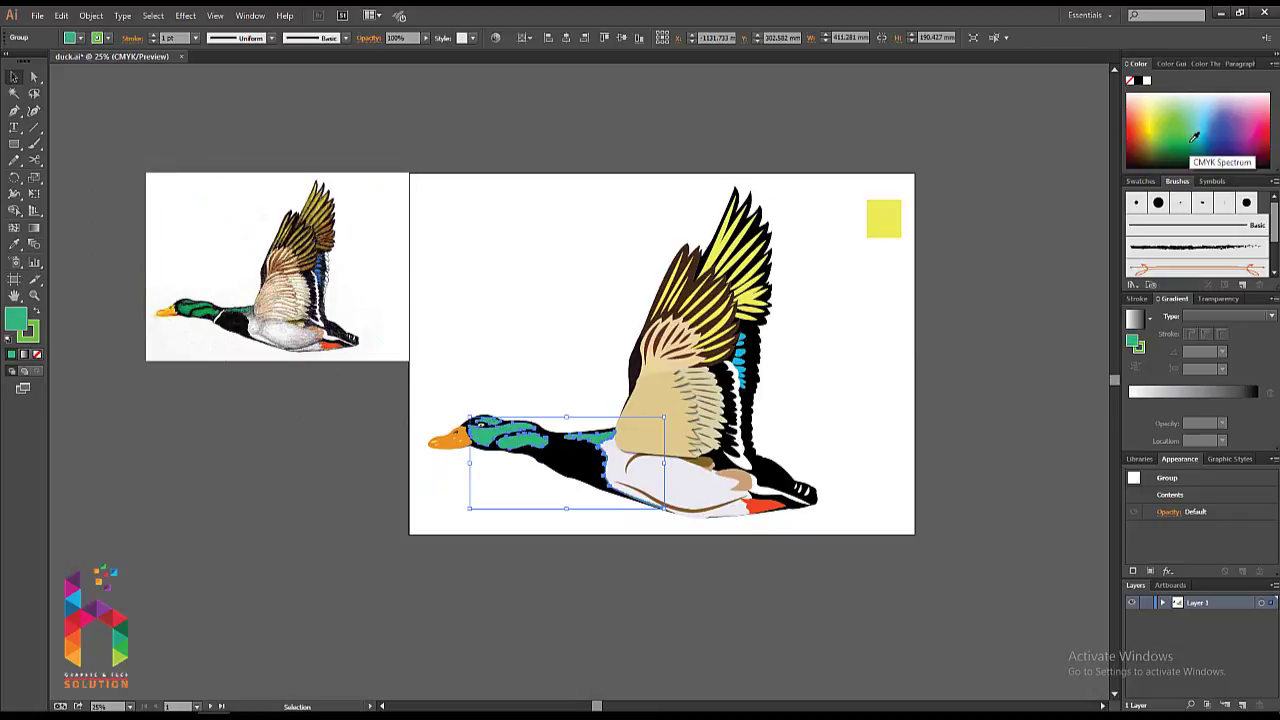
left_click(1189, 124)
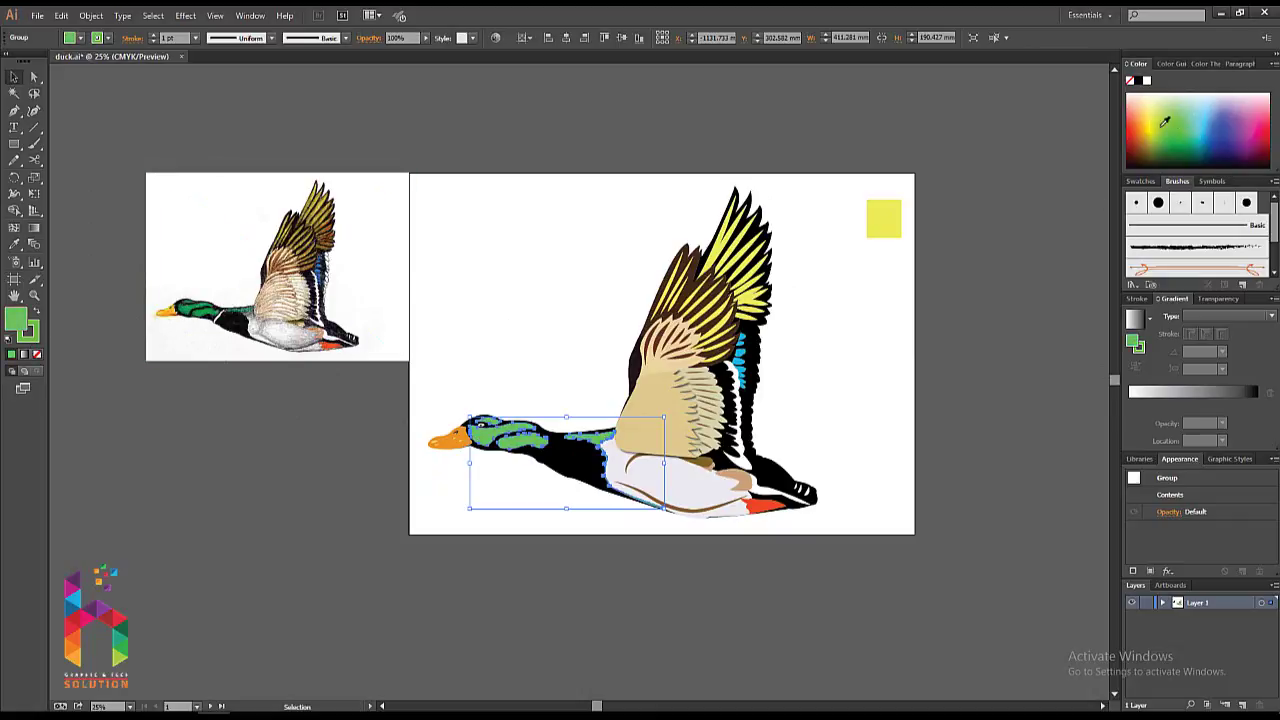
left_click(1160, 141)
left_click(1166, 138)
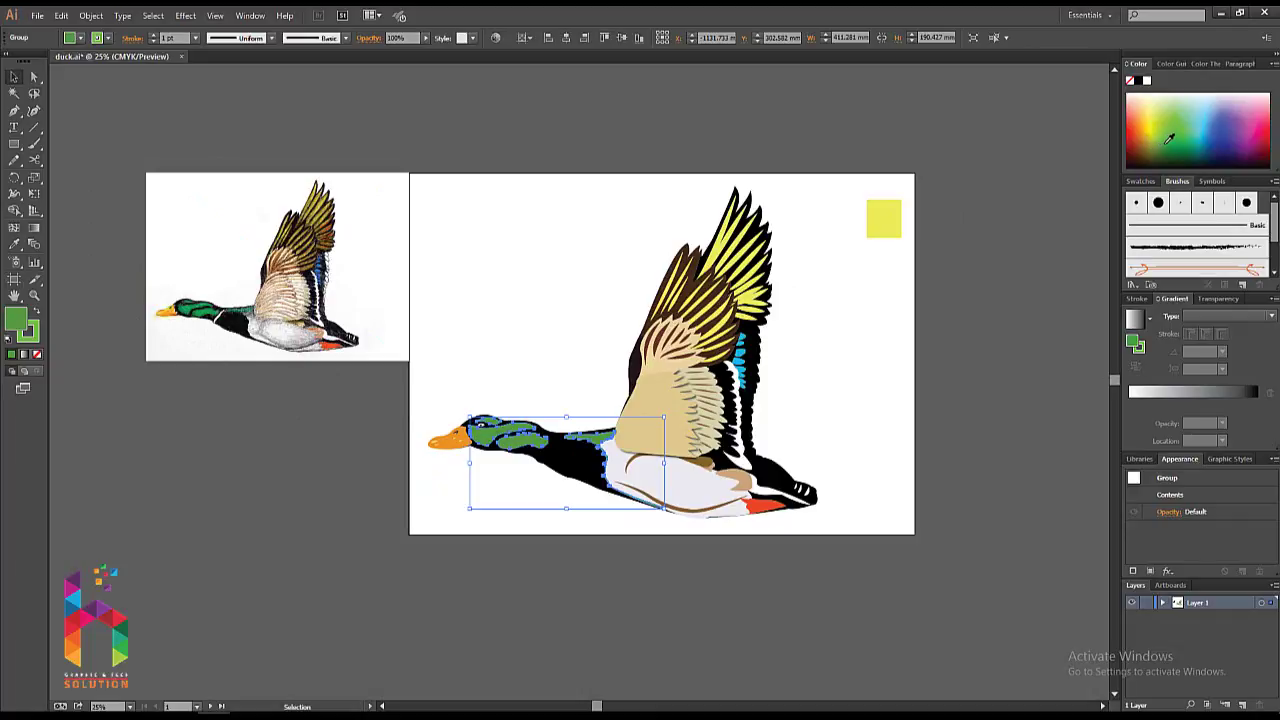
left_click(545, 246)
- Match the head patches to the photo duck's head green with the Eyedropper
key("ctrl+plus")
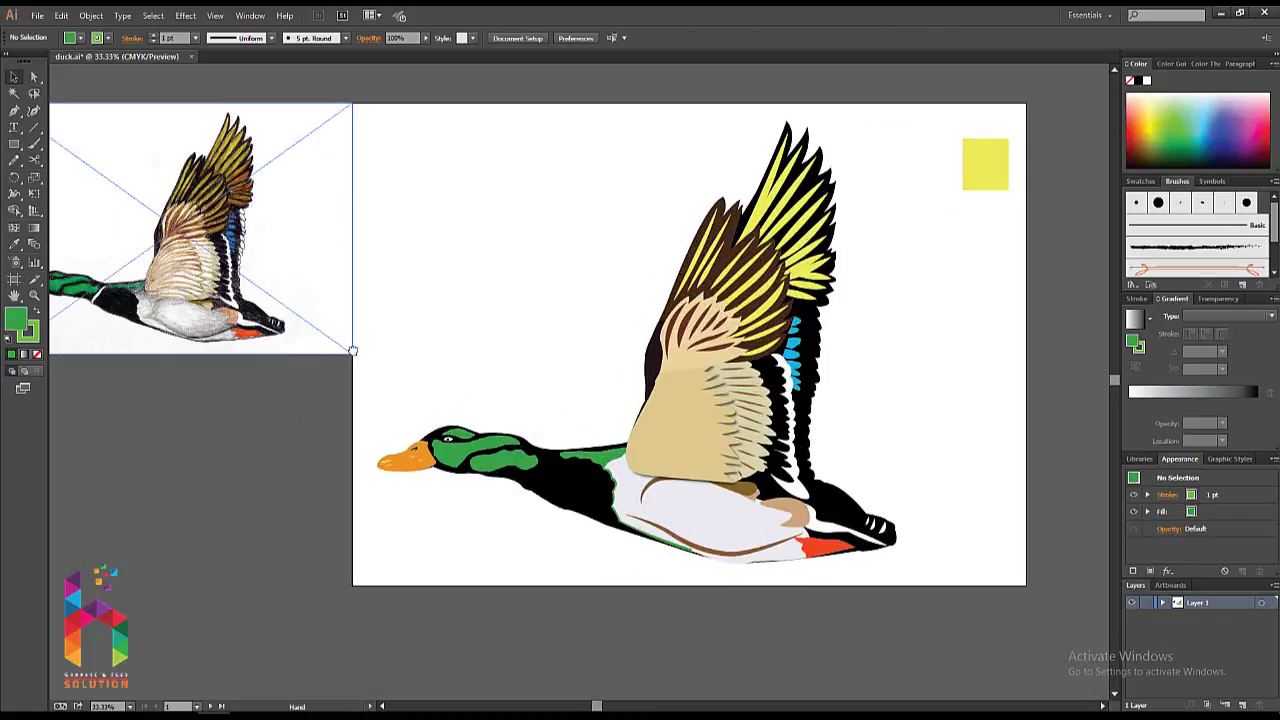
left_click(705, 475)
key("i")
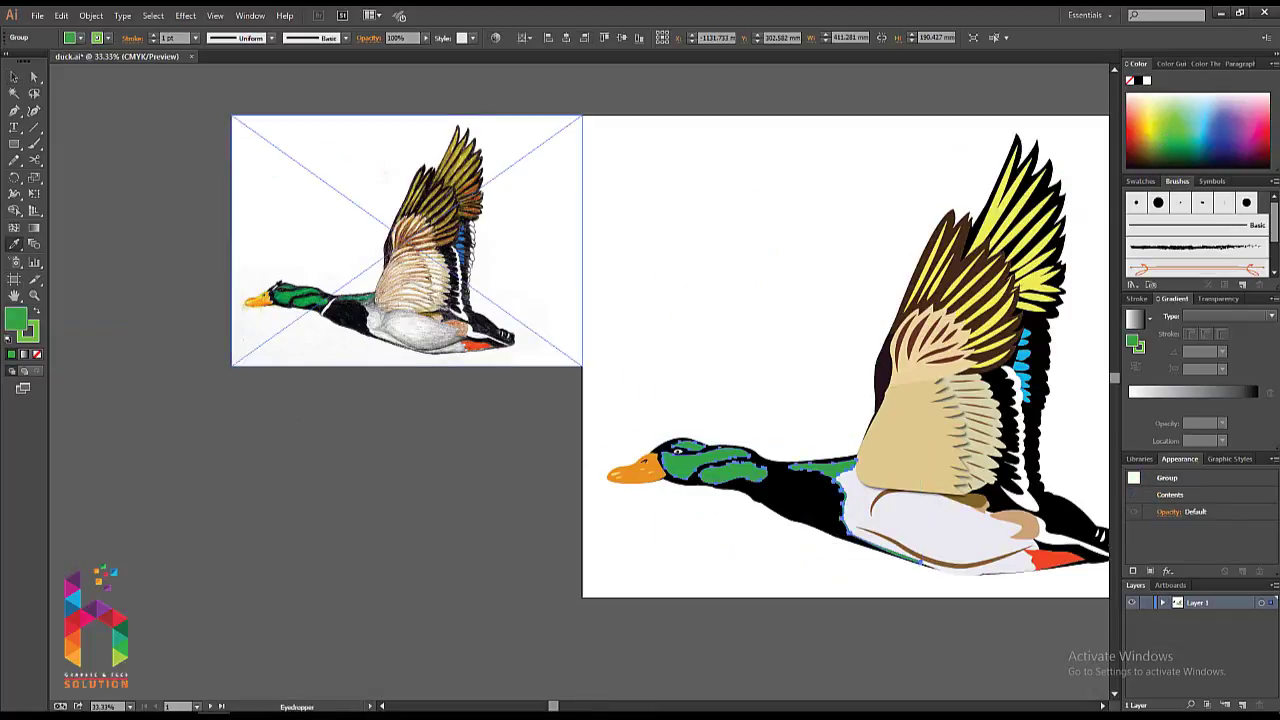
left_click(288, 294)
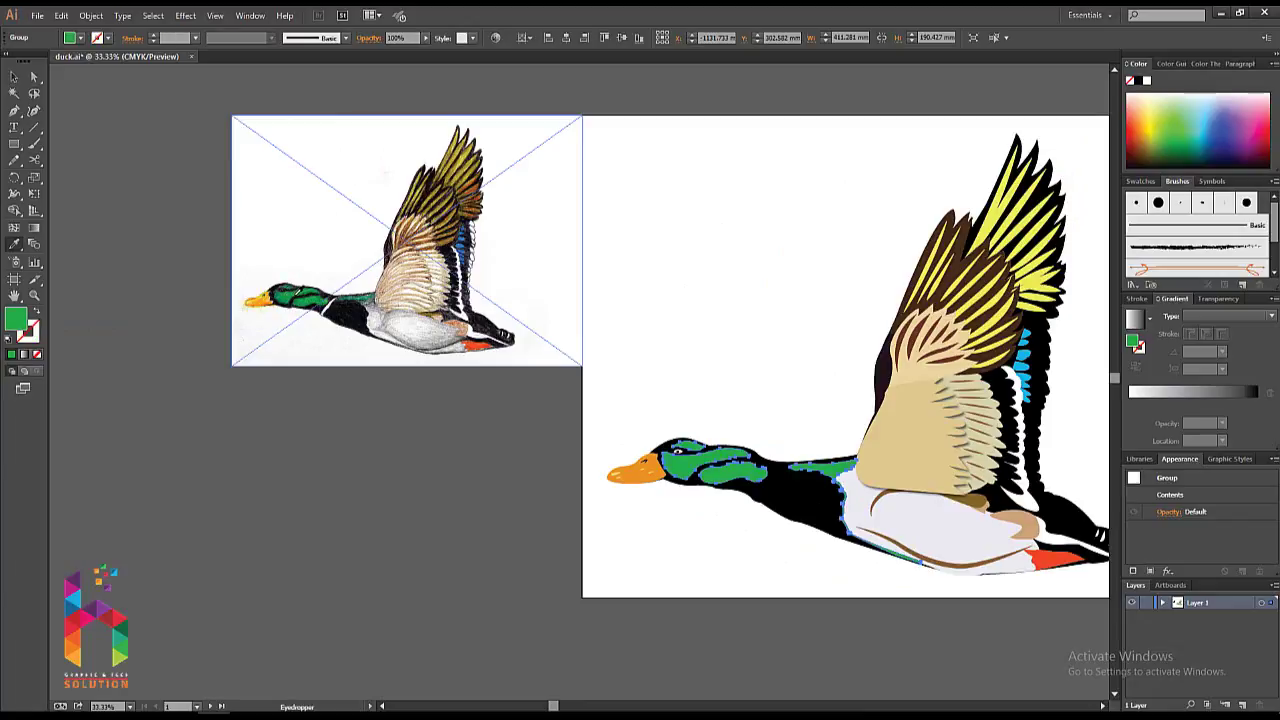
key("v")
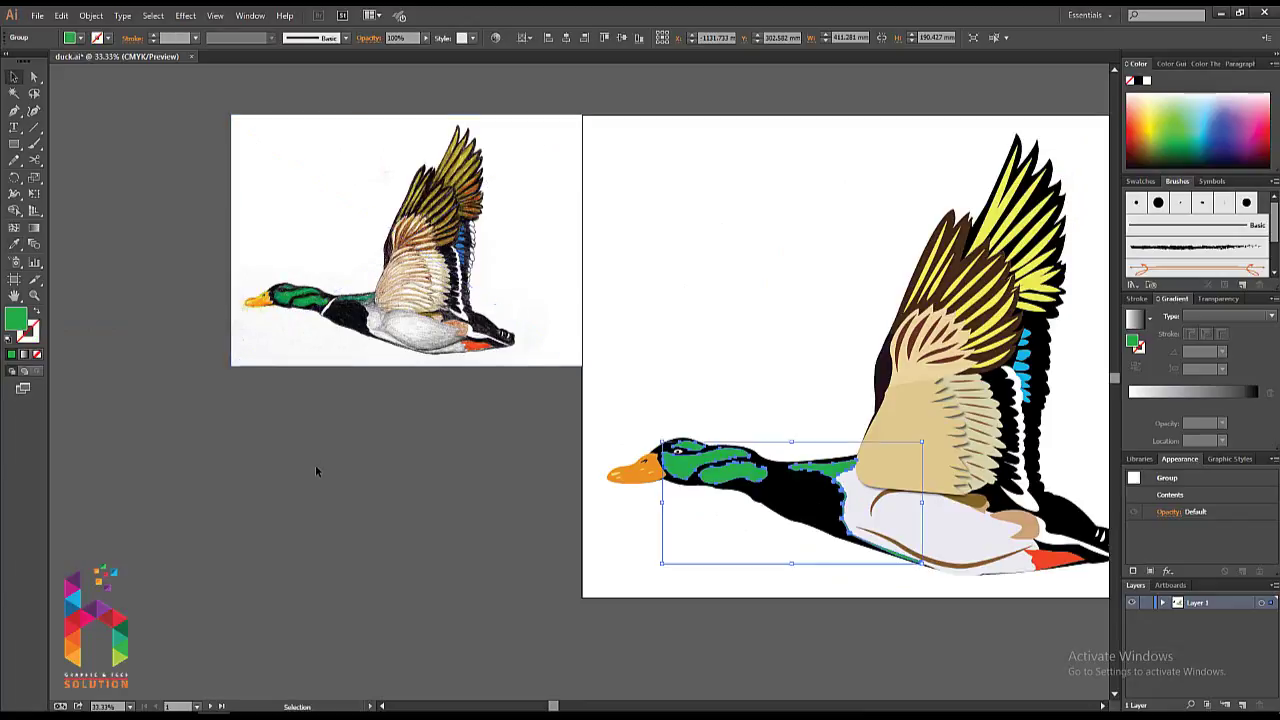
left_click(434, 433)
key("ctrl+minus")
- Drag the yellow sample square off the artboard to sit above it
left_click_drag(527, 402, 326, 385)
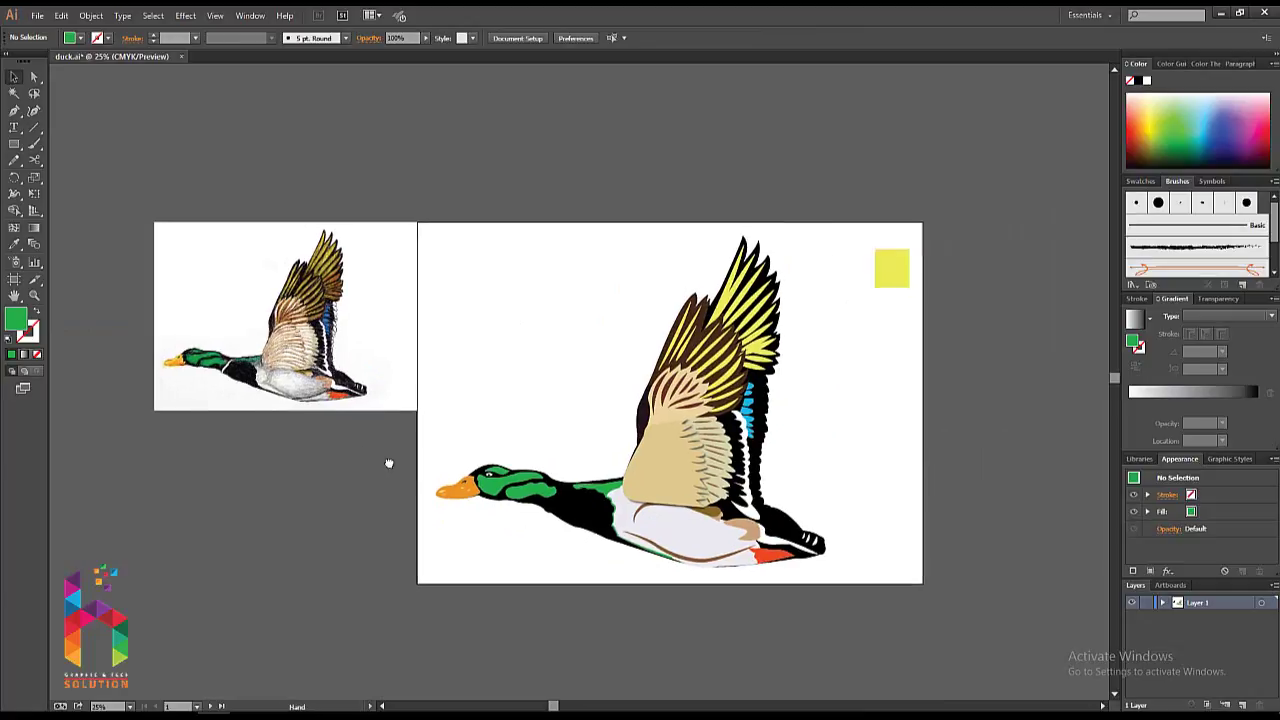
left_click(855, 211)
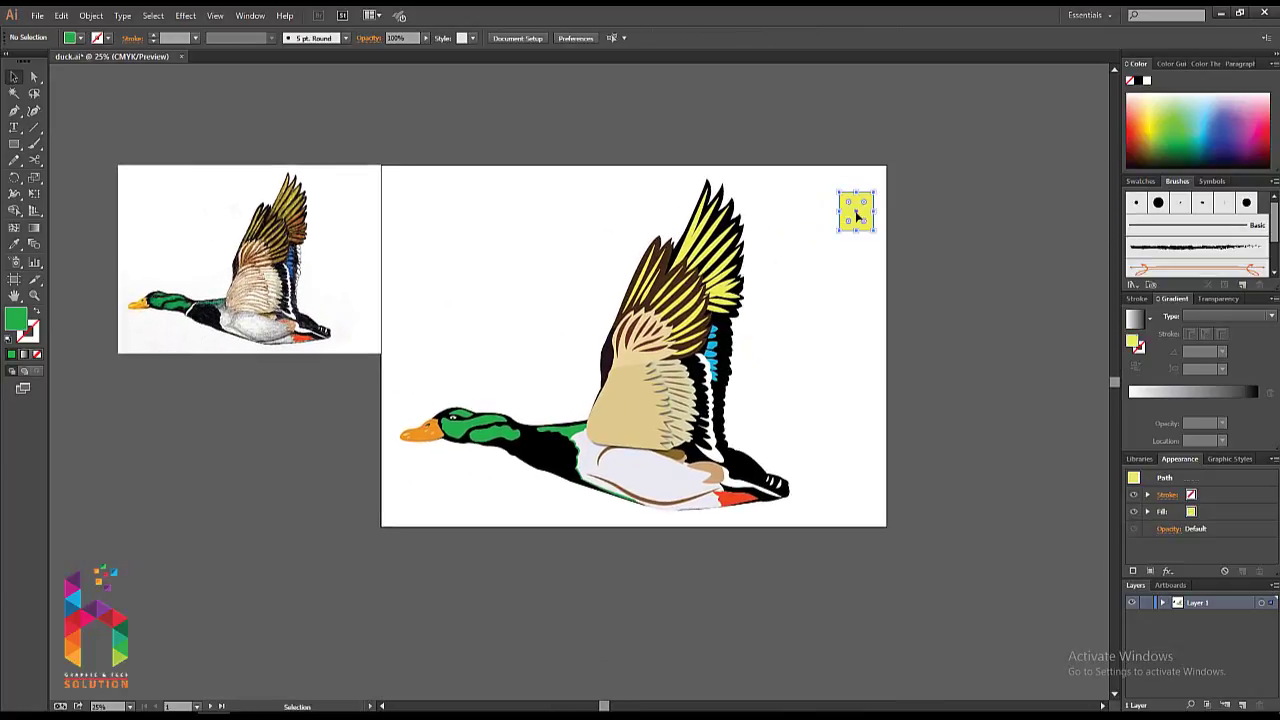
left_click_drag(855, 211, 469, 108)
left_click(398, 132)
- Check the artwork paths in Outline view, then return to Preview
left_click_drag(474, 335, 475, 257)
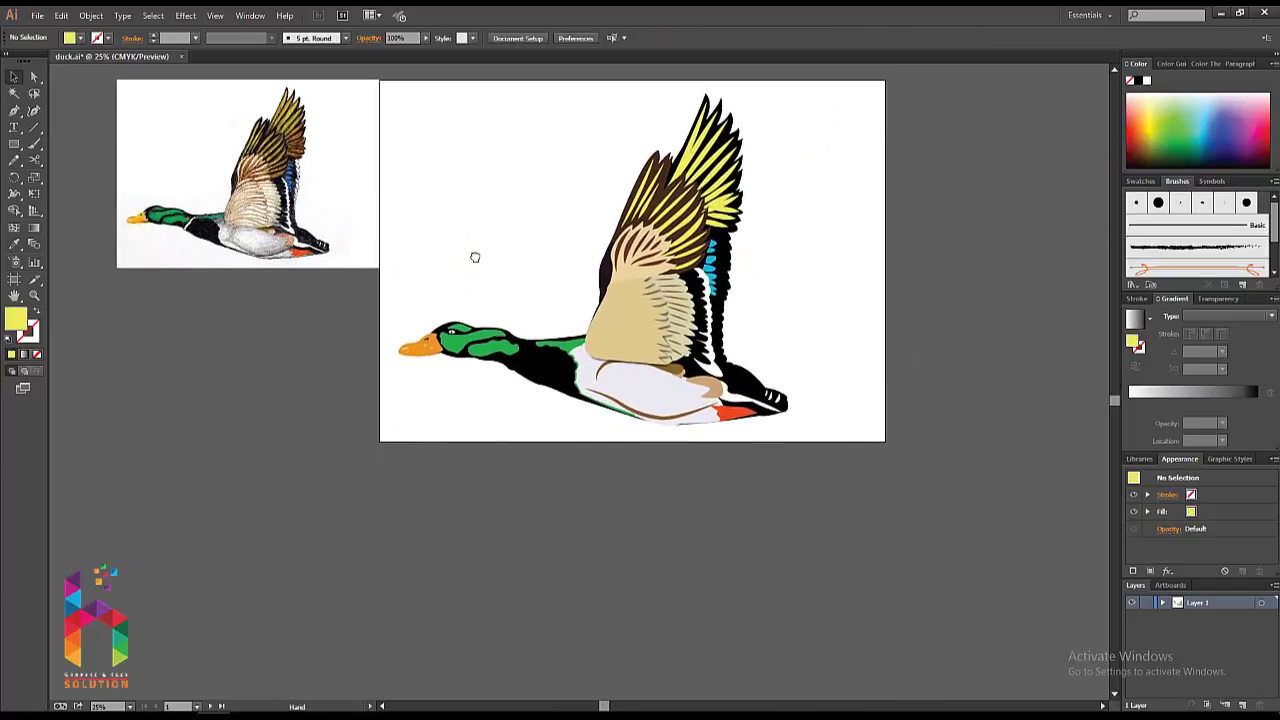
left_click_drag(496, 372, 517, 434)
left_click_drag(874, 157, 408, 521)
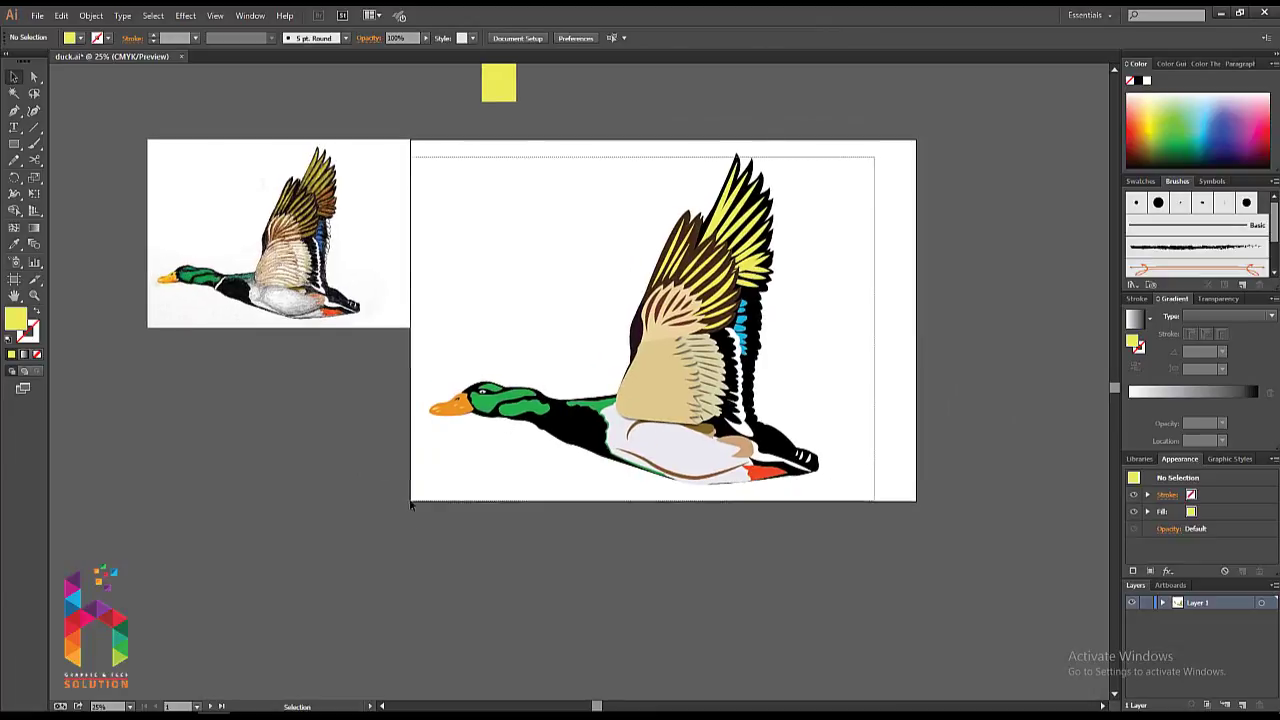
left_click(392, 580)
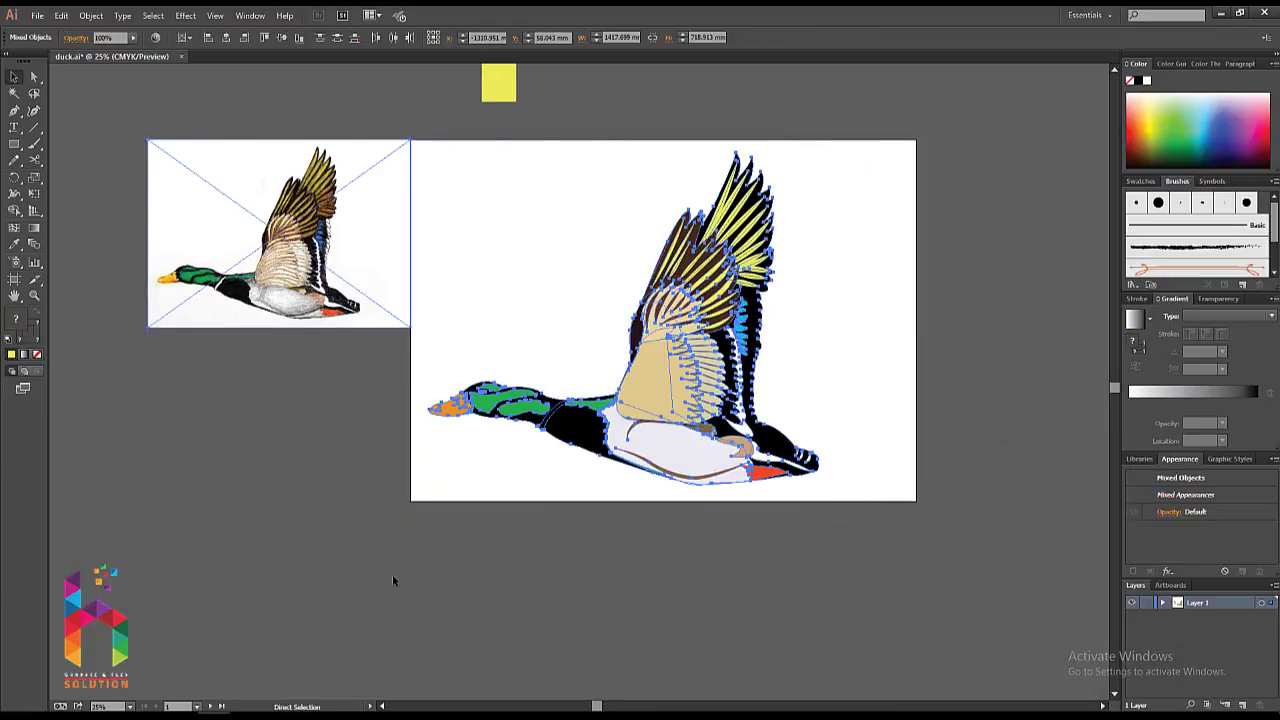
key("ctrl+y")
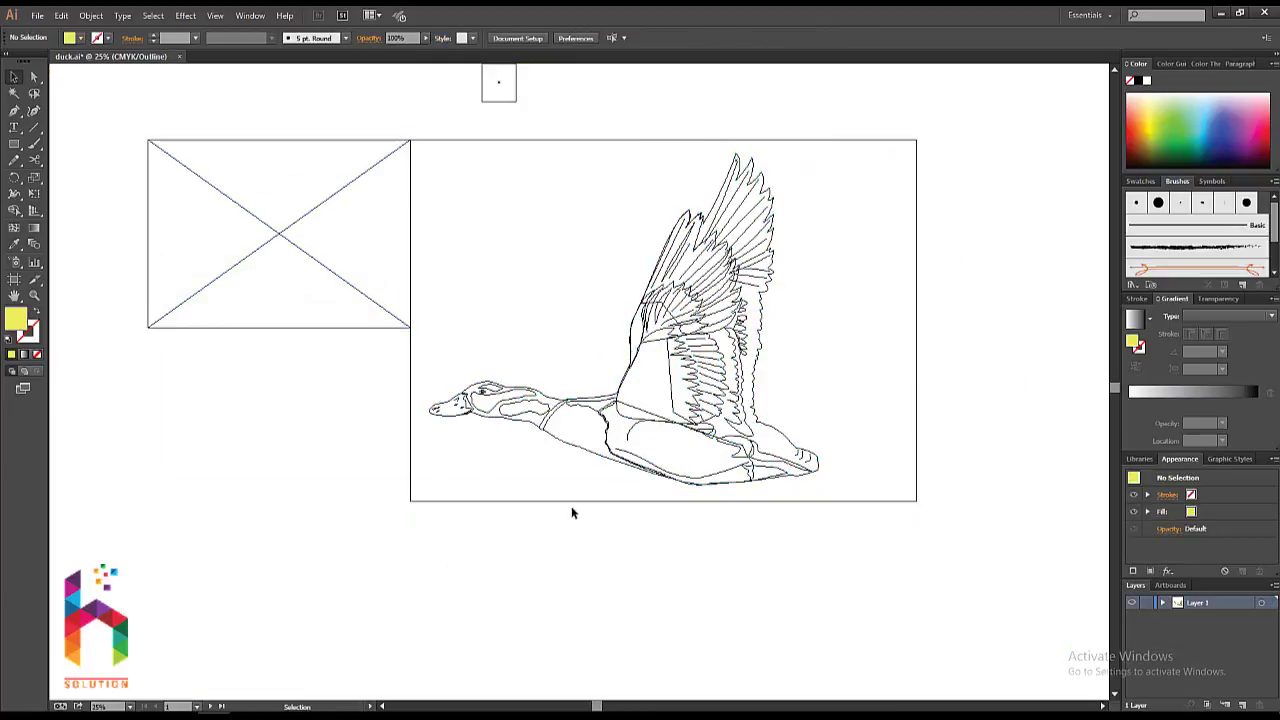
key("ctrl+y")
- Type the 'Present by' credit line with the studio name and place it at the artboard's top-left
key("t")
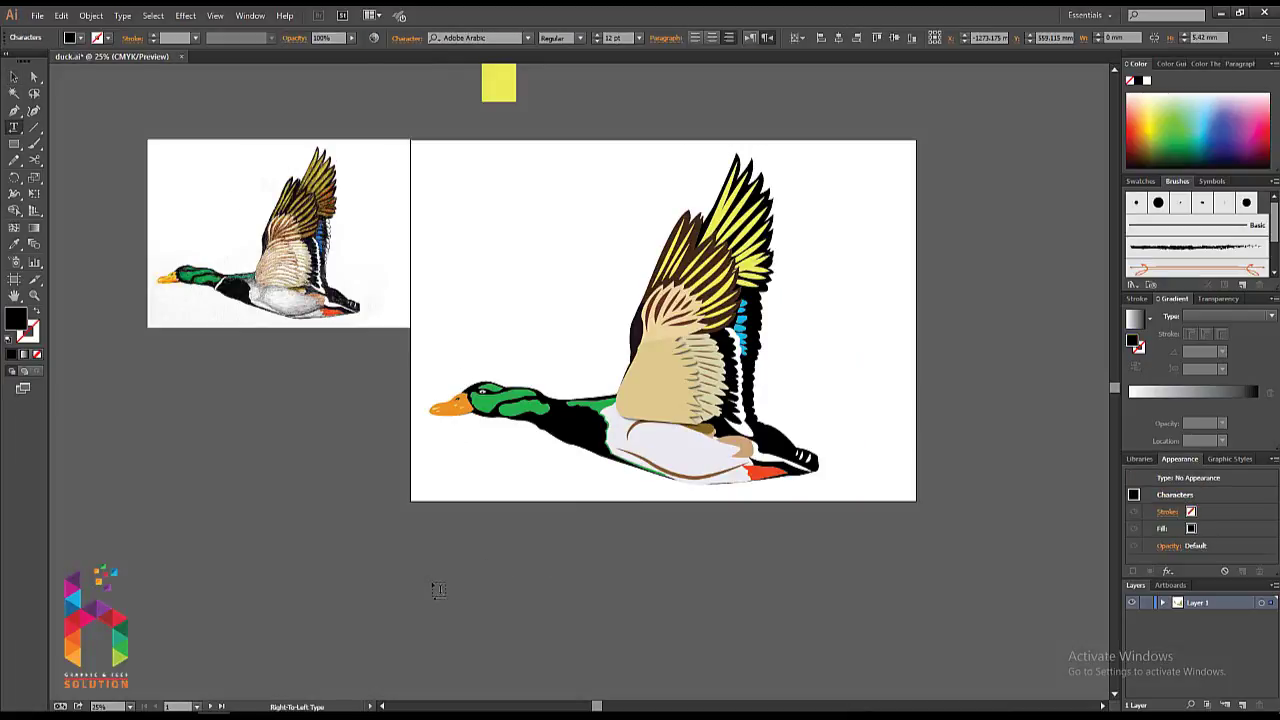
left_click(485, 553)
type("Pre")
type("sent by")
type(" Hameed Graphi")
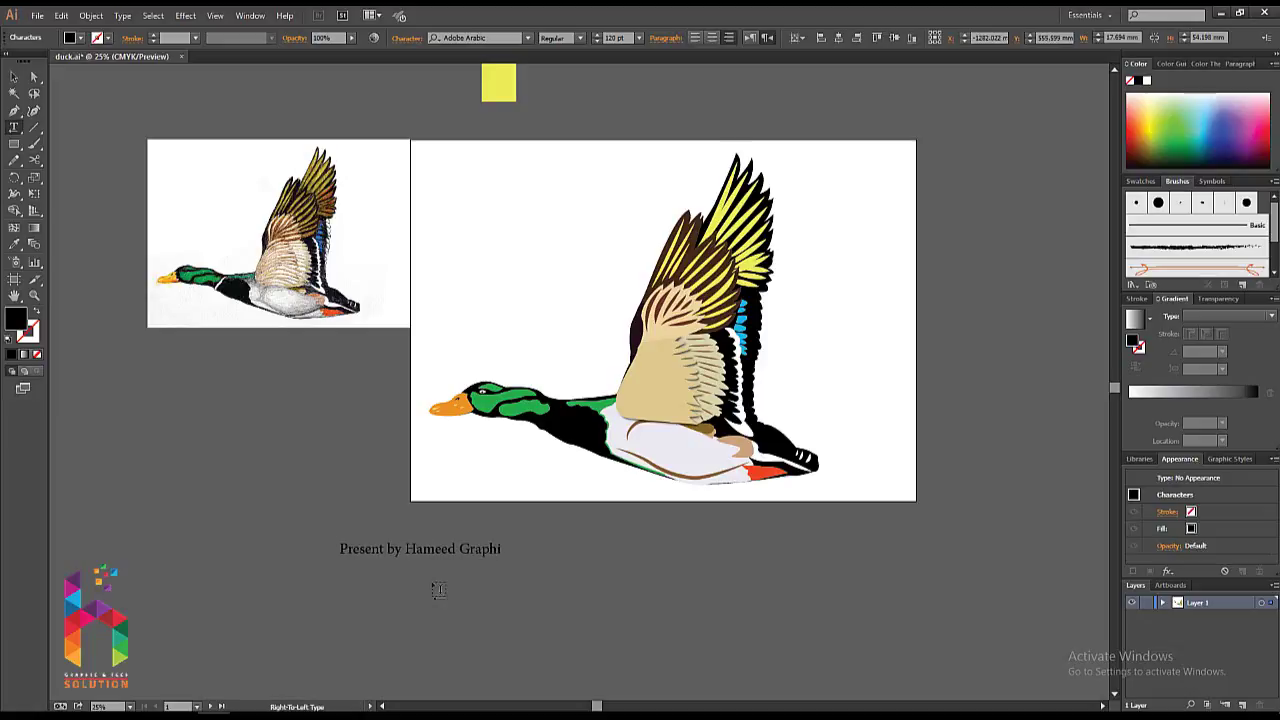
type("x")
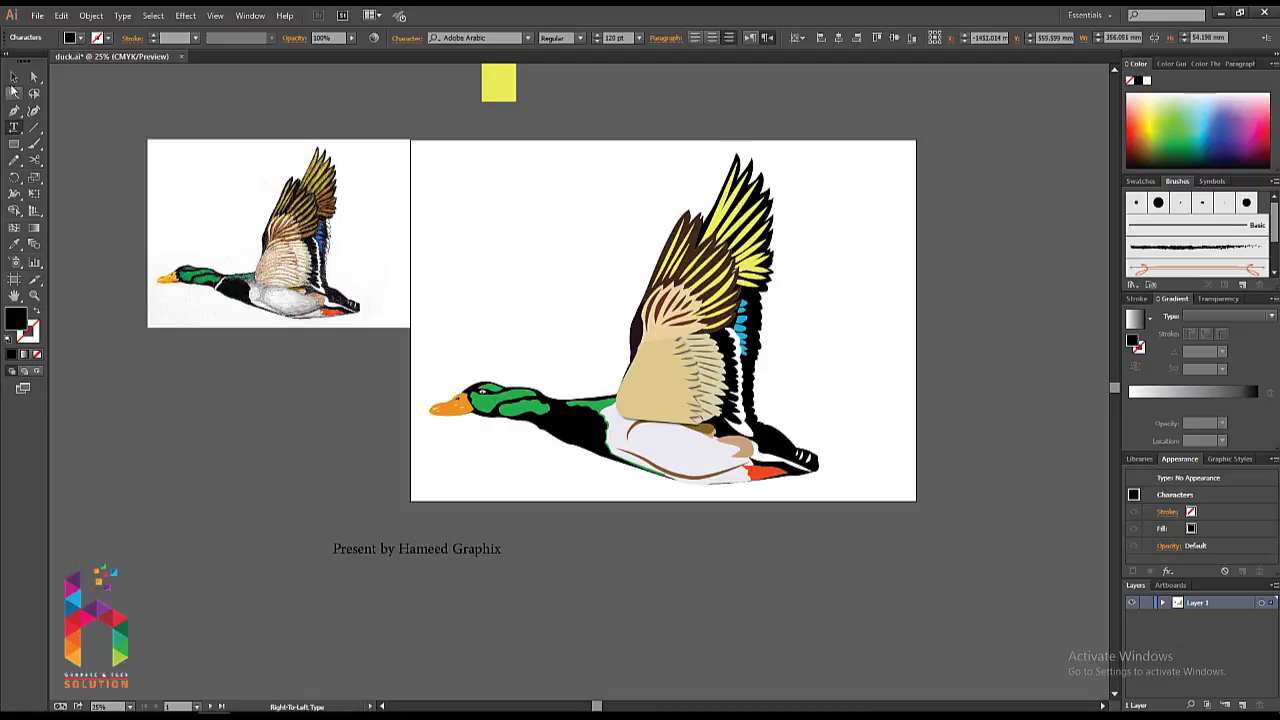
left_click(14, 80)
left_click_drag(437, 548, 528, 166)
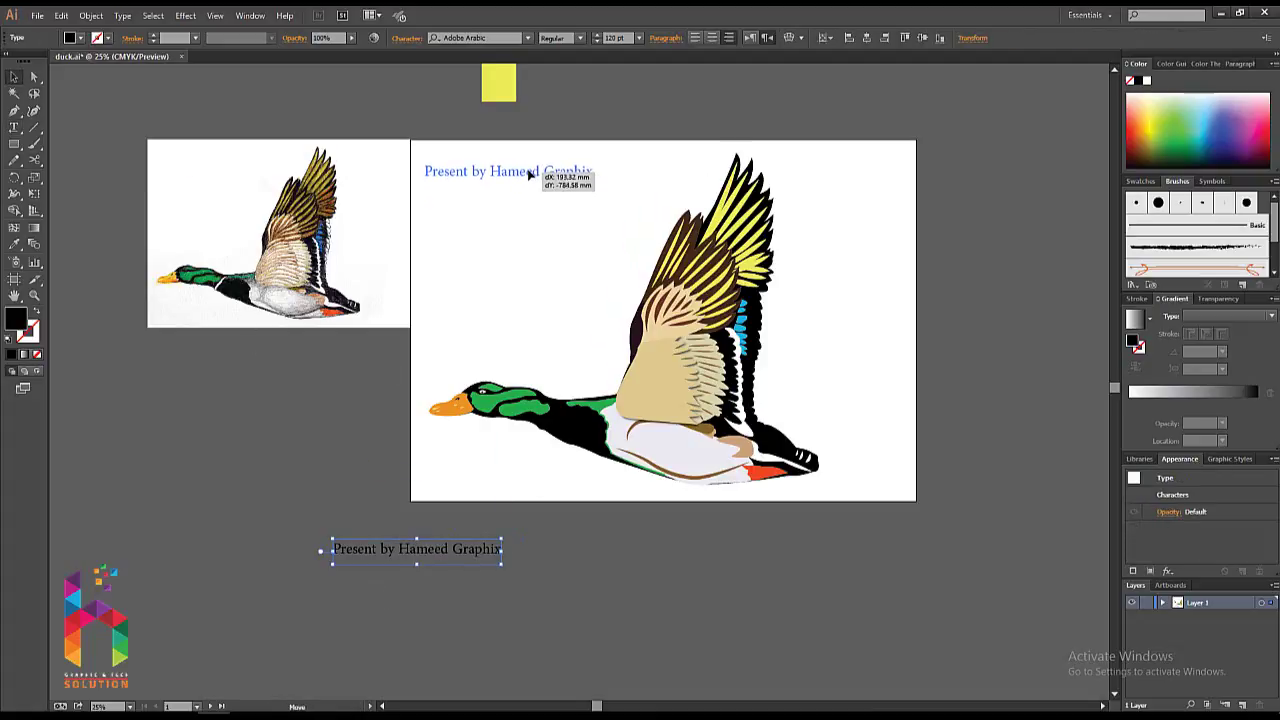
left_click(232, 475)
left_click_drag(323, 471, 331, 538)
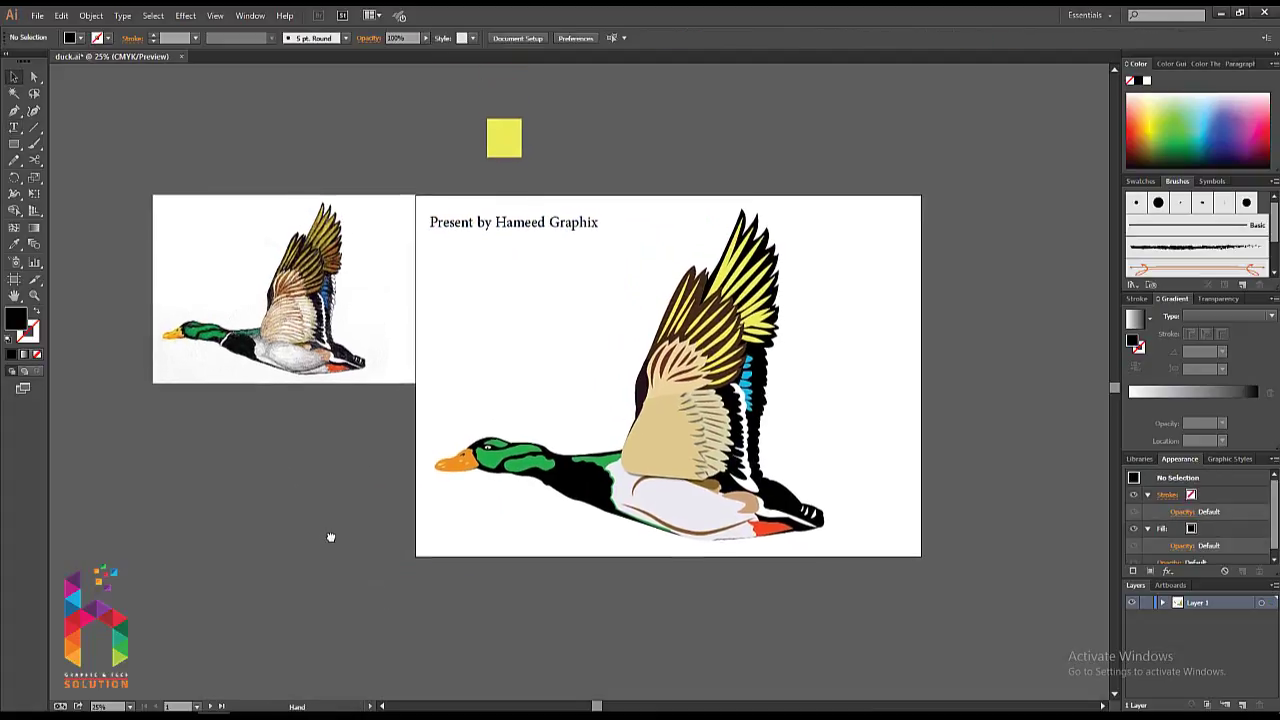